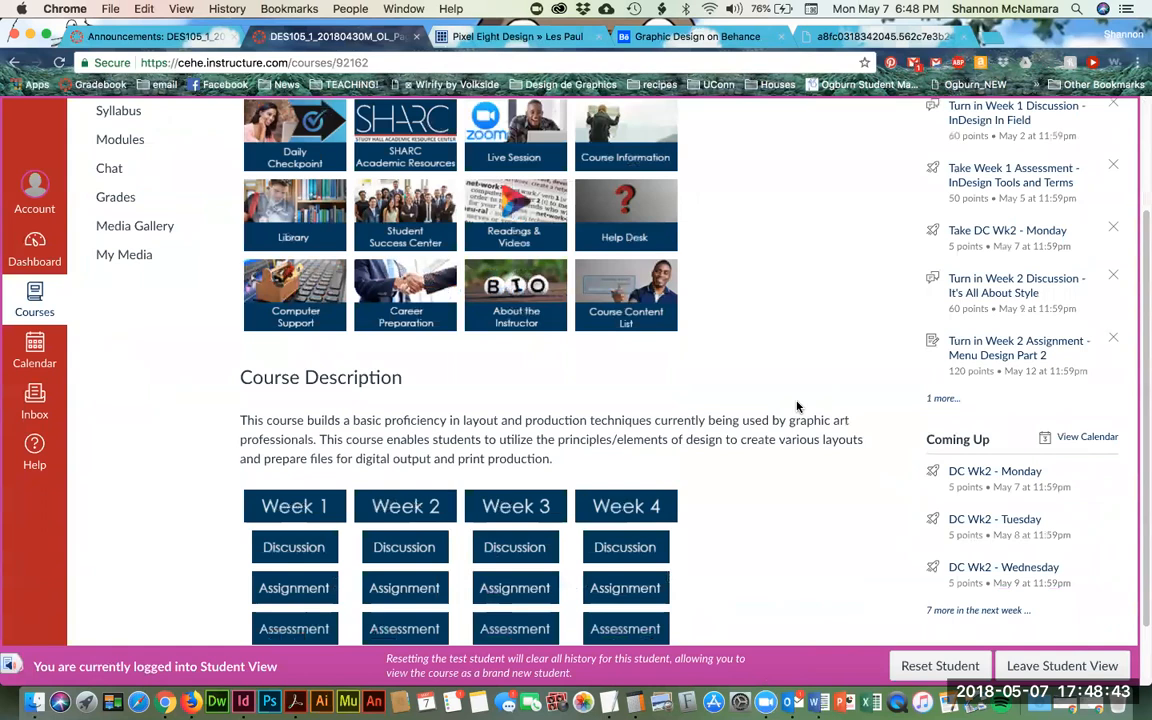
- Open the Week 2 Assignment - Menu Design Part 2 page and read its learning objectives and Background
{"action": "scroll", "coordinate": [797, 406], "scroll_direction": "down", "scroll_amount": 1}
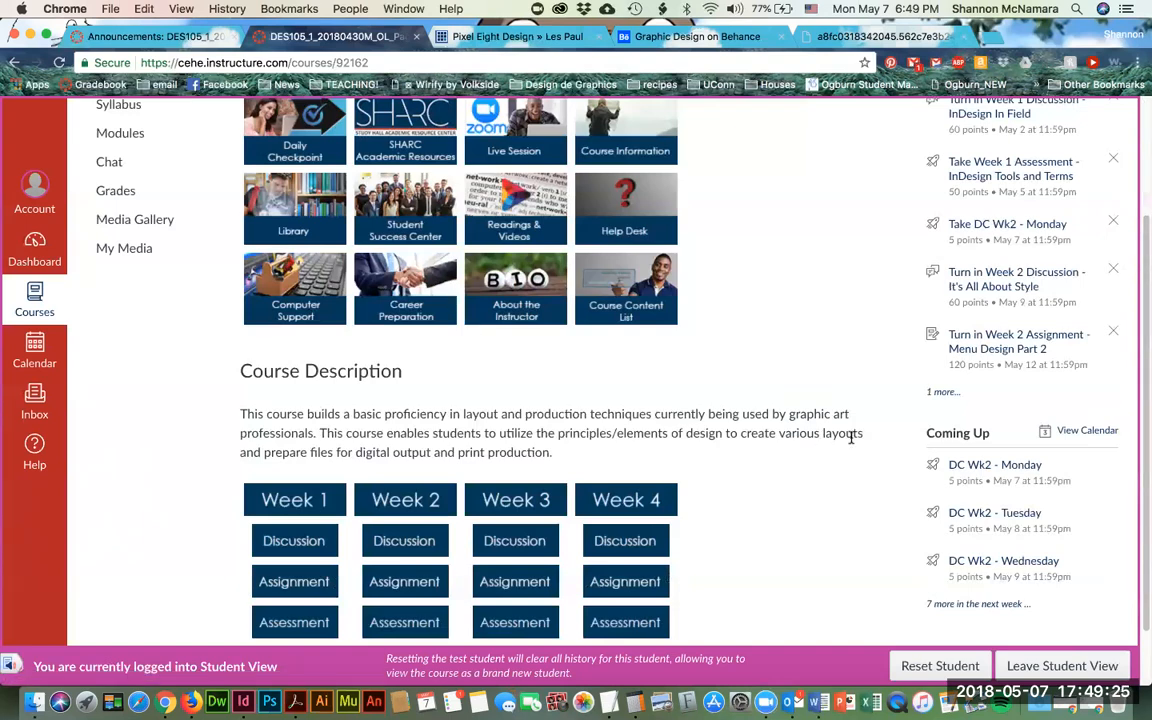
{"action": "scroll", "coordinate": [850, 437], "scroll_direction": "up", "scroll_amount": 5}
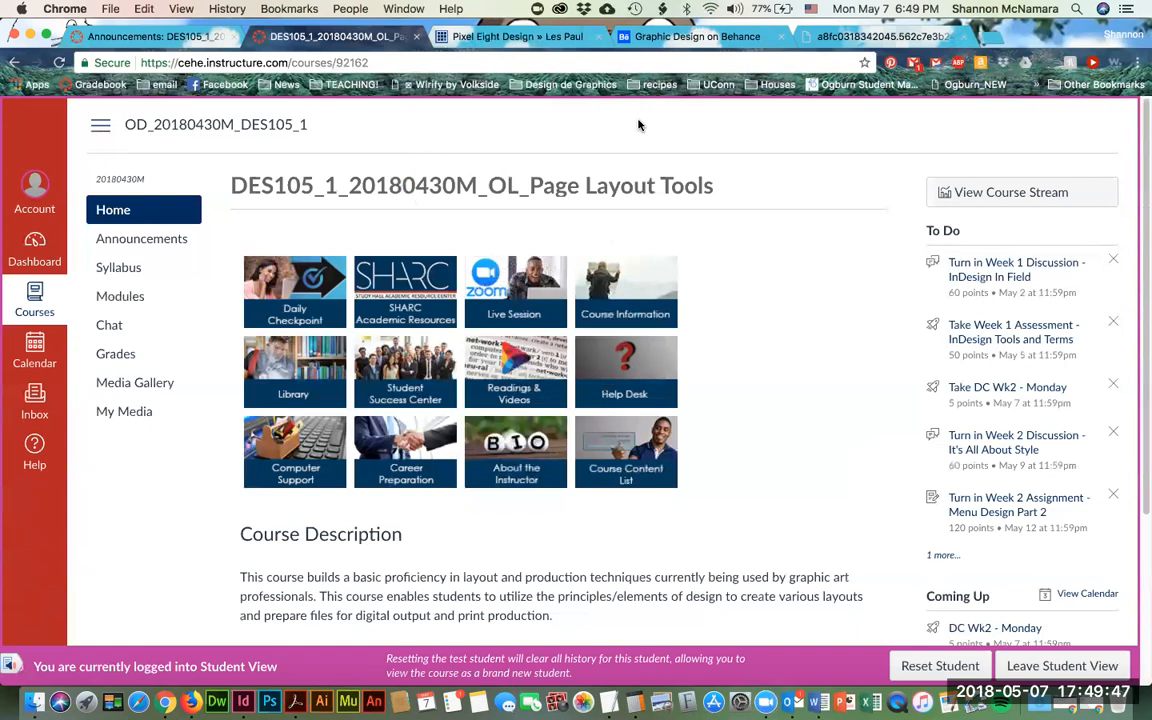
{"action": "scroll", "coordinate": [705, 275], "scroll_direction": "down", "scroll_amount": 3}
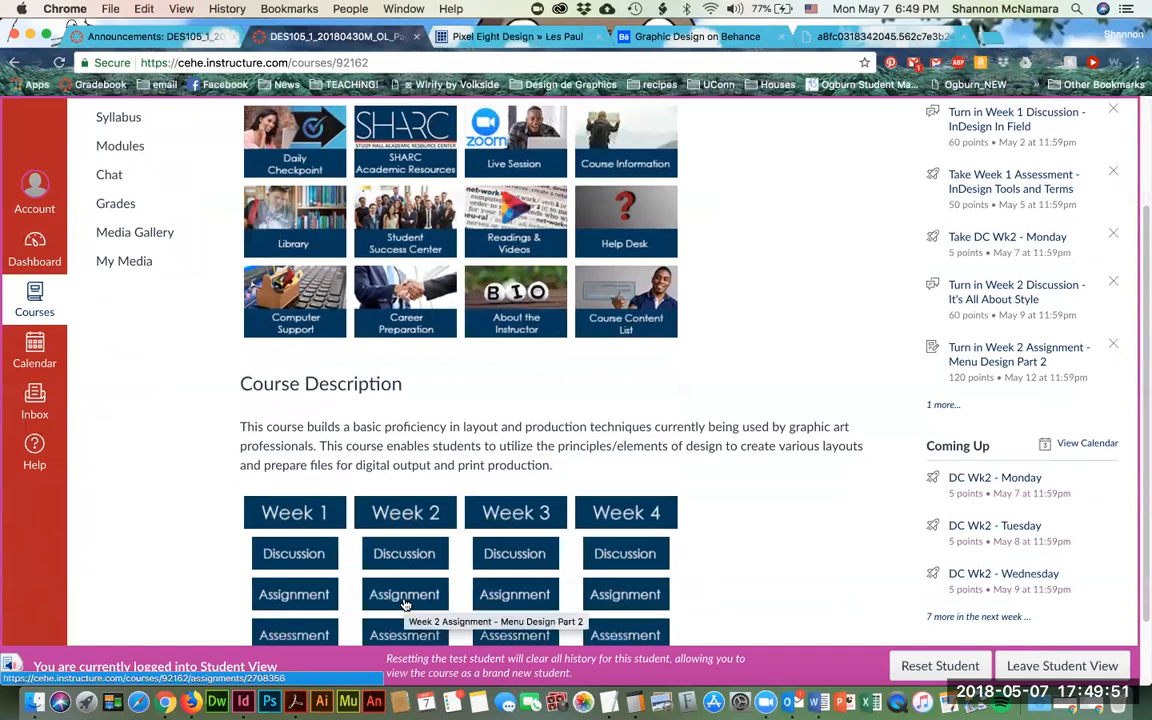
{"action": "scroll", "coordinate": [565, 398], "scroll_direction": "down", "scroll_amount": 1}
{"action": "left_click", "coordinate": [401, 532]}
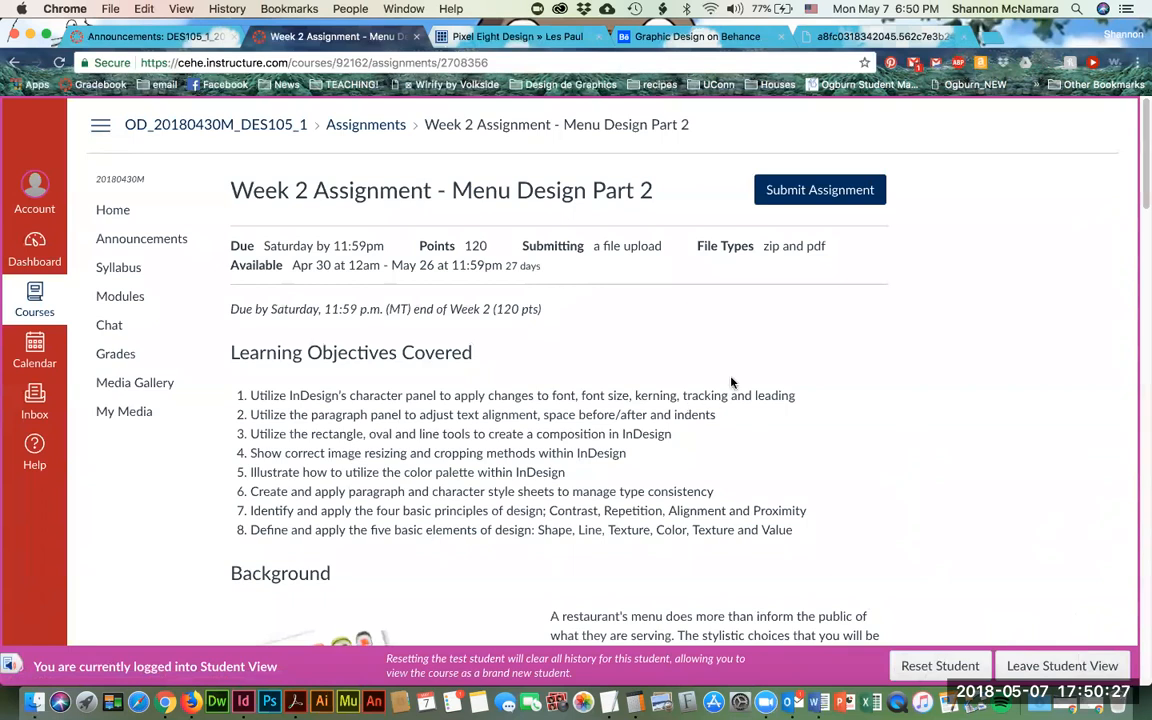
{"action": "scroll", "coordinate": [731, 382], "scroll_direction": "down", "scroll_amount": 1}
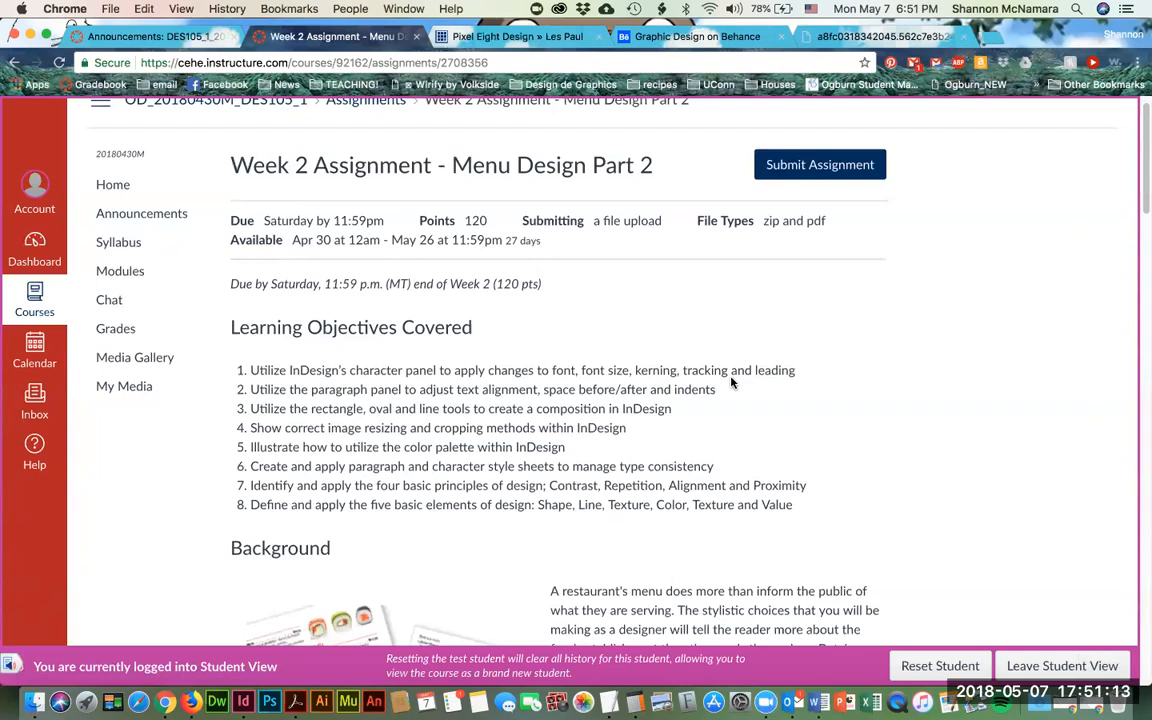
{"action": "scroll", "coordinate": [810, 476], "scroll_direction": "down", "scroll_amount": 3}
{"action": "scroll", "coordinate": [806, 467], "scroll_direction": "down", "scroll_amount": 5}
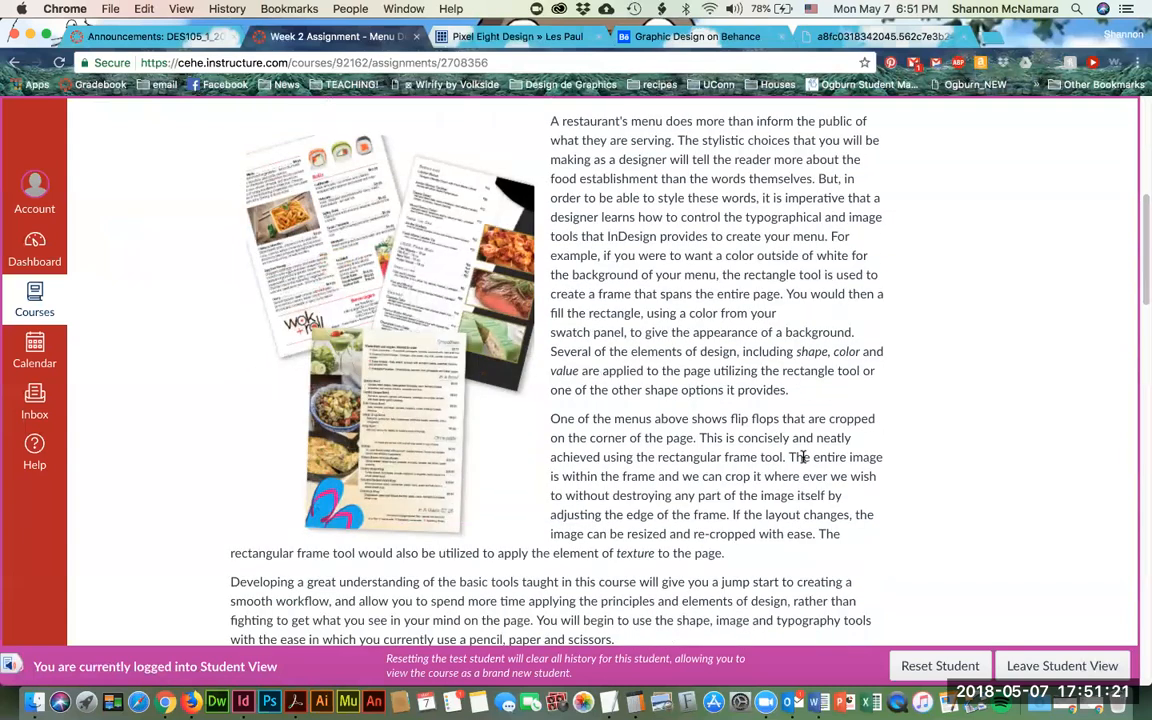
{"action": "scroll", "coordinate": [803, 457], "scroll_direction": "down", "scroll_amount": 1}
{"action": "scroll", "coordinate": [803, 457], "scroll_direction": "down", "scroll_amount": 5}
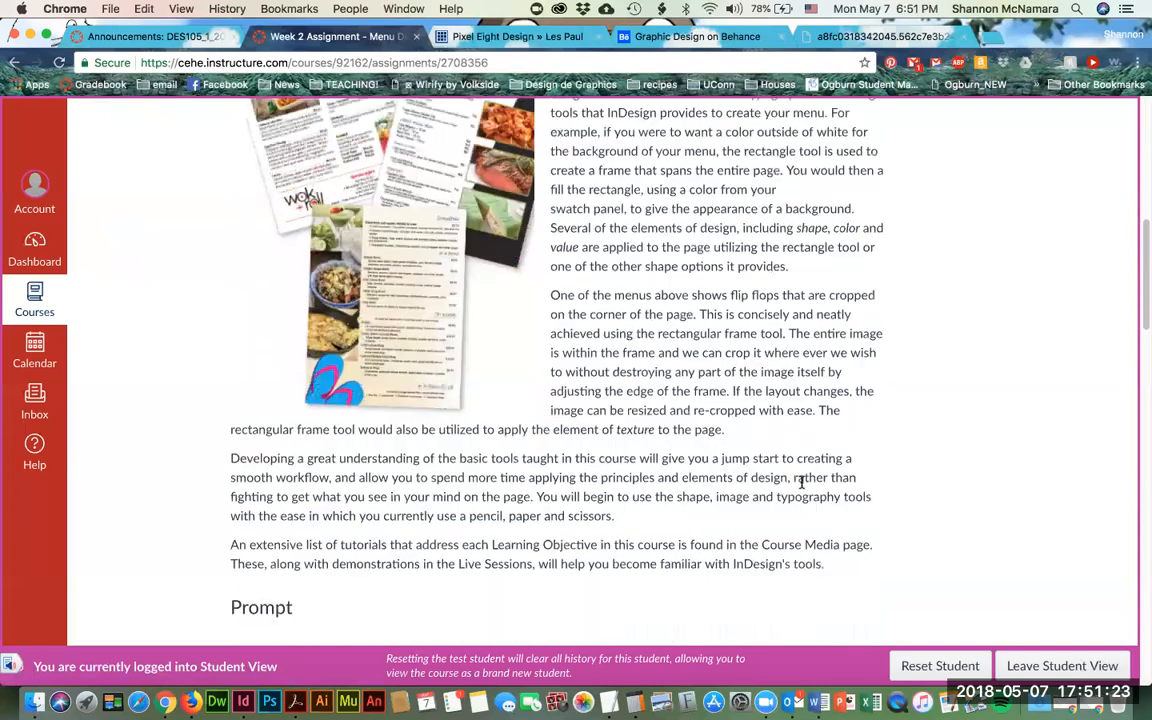
{"action": "scroll", "coordinate": [801, 478], "scroll_direction": "down", "scroll_amount": 3}
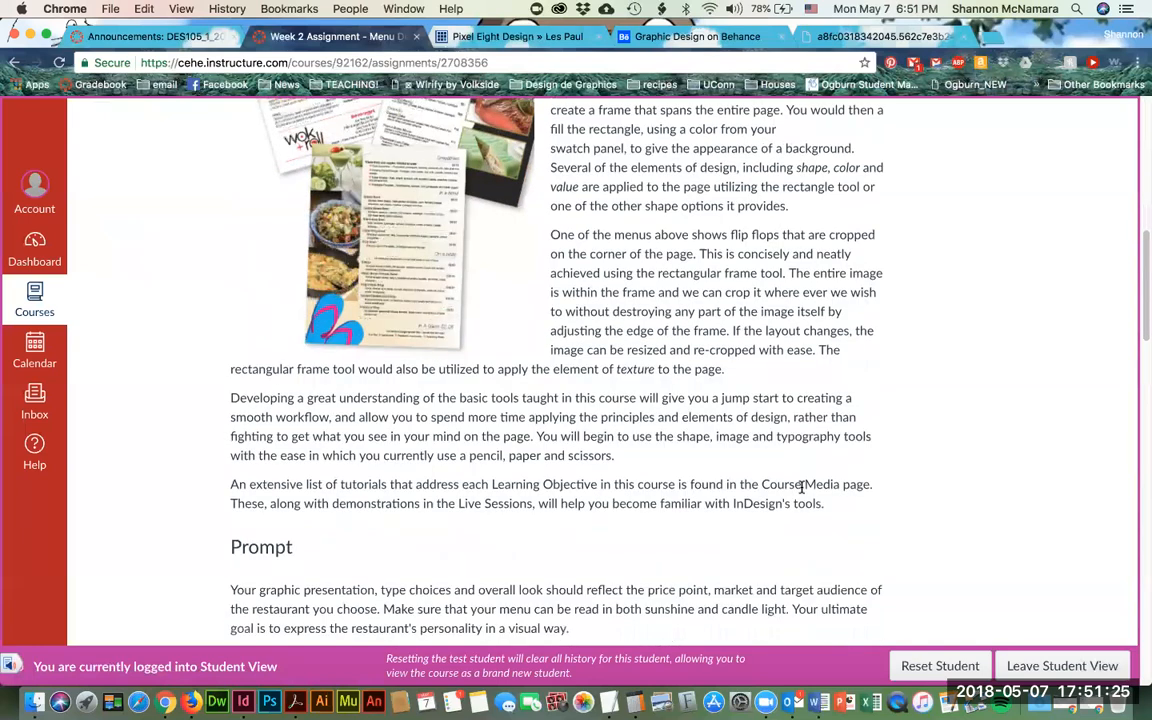
{"action": "scroll", "coordinate": [801, 487], "scroll_direction": "down", "scroll_amount": 7}
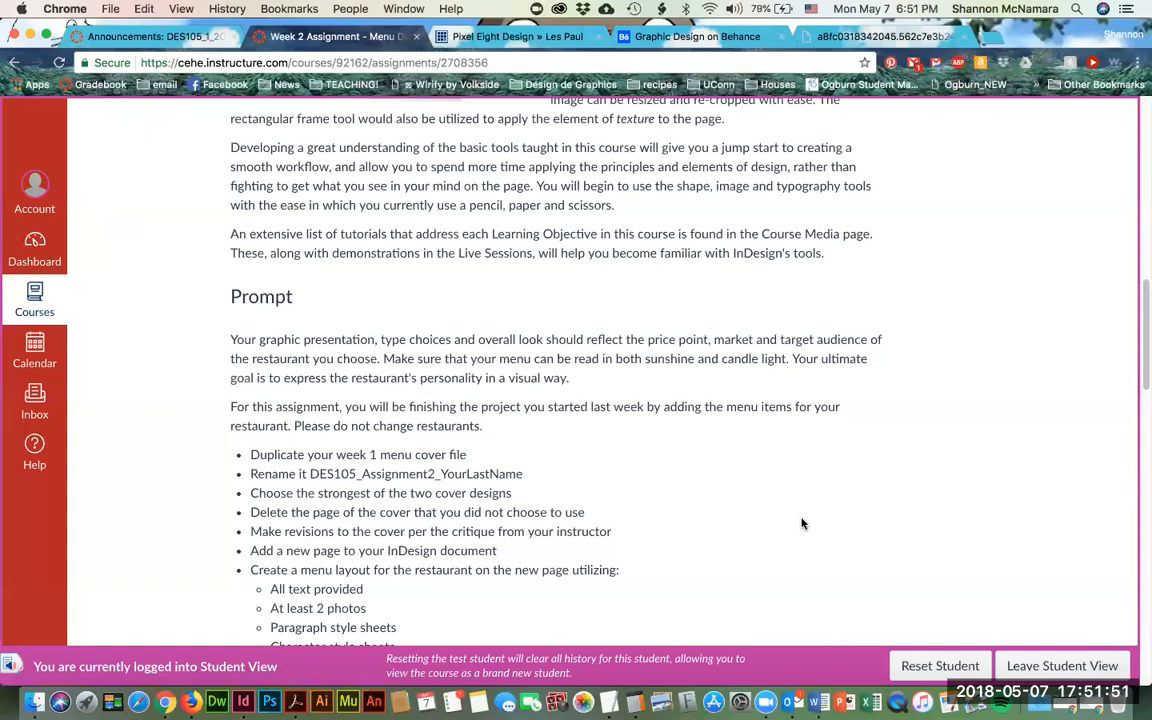
{"action": "scroll", "coordinate": [892, 418], "scroll_direction": "down", "scroll_amount": 2}
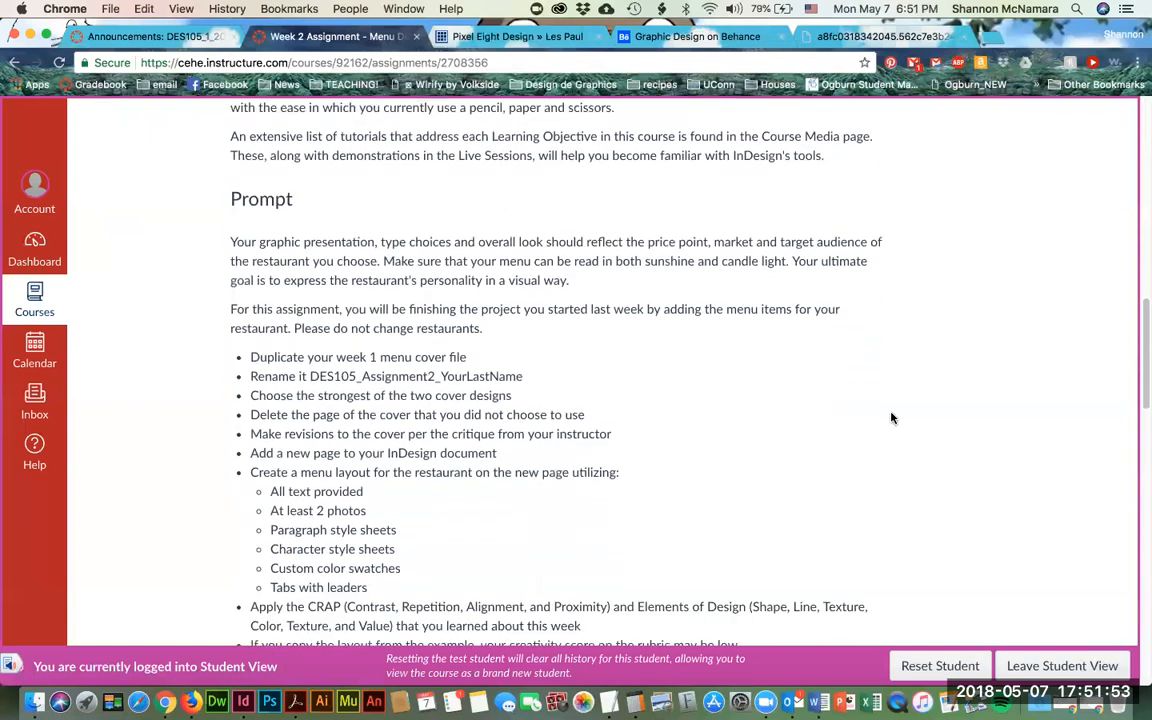
{"action": "scroll", "coordinate": [897, 417], "scroll_direction": "down", "scroll_amount": 1}
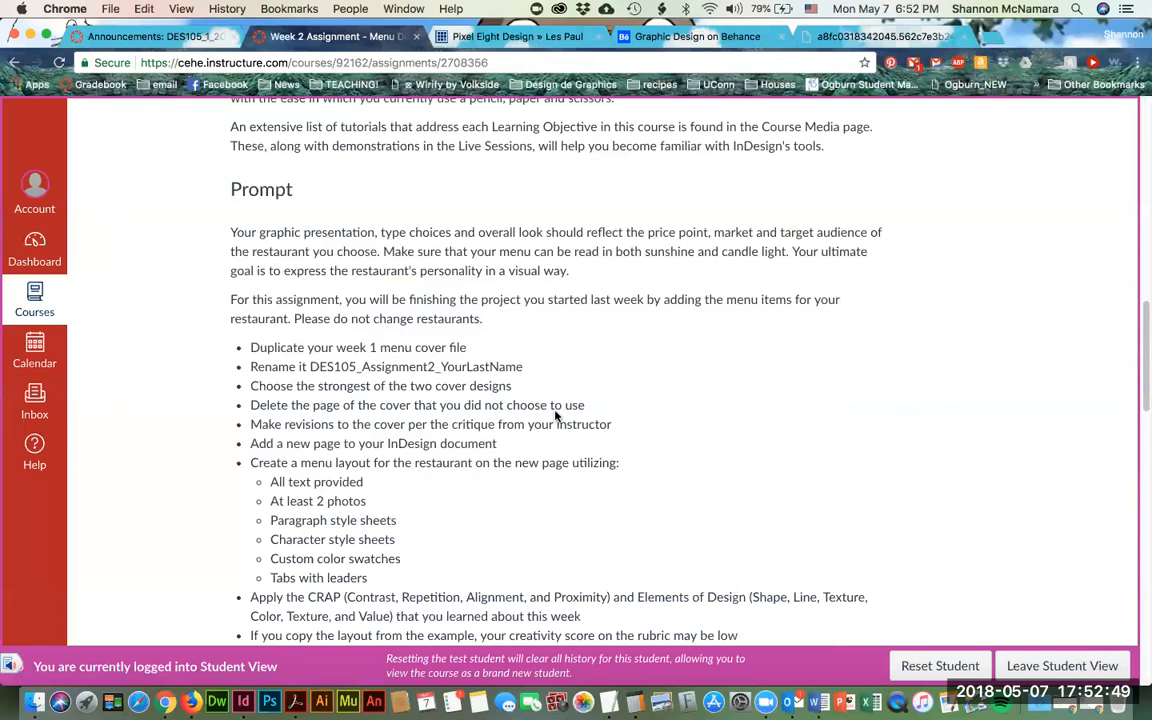
{"action": "scroll", "coordinate": [557, 415], "scroll_direction": "down", "scroll_amount": 2}
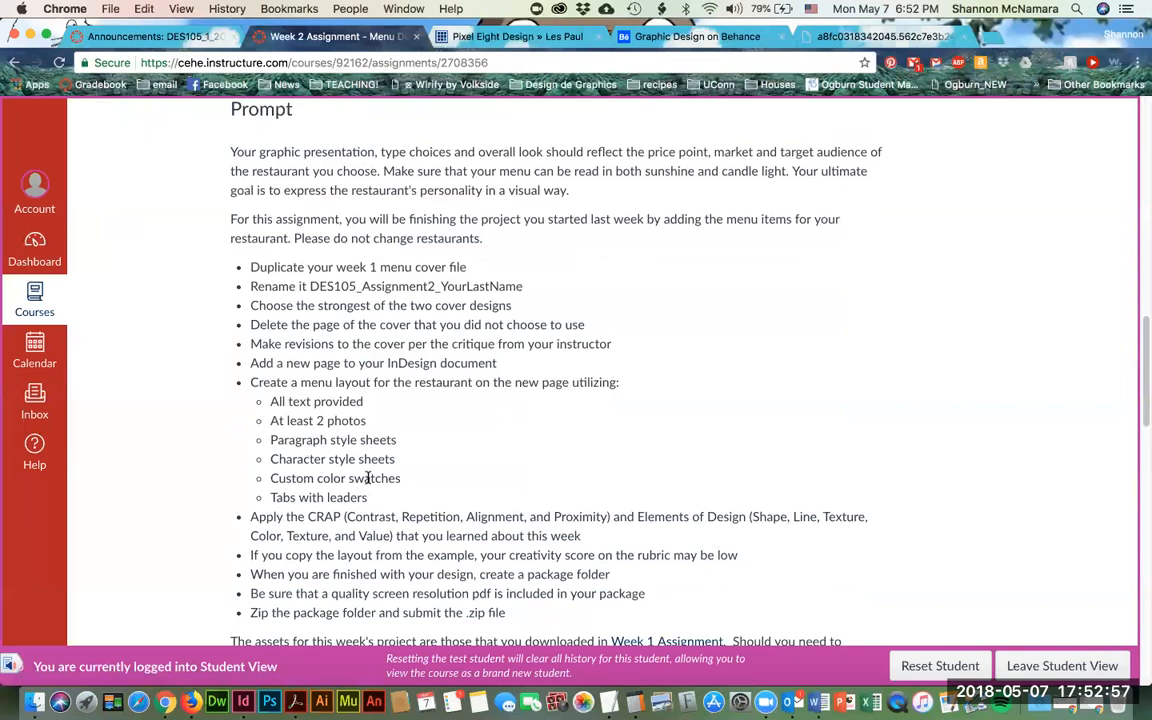
{"action": "scroll", "coordinate": [368, 478], "scroll_direction": "down", "scroll_amount": 1}
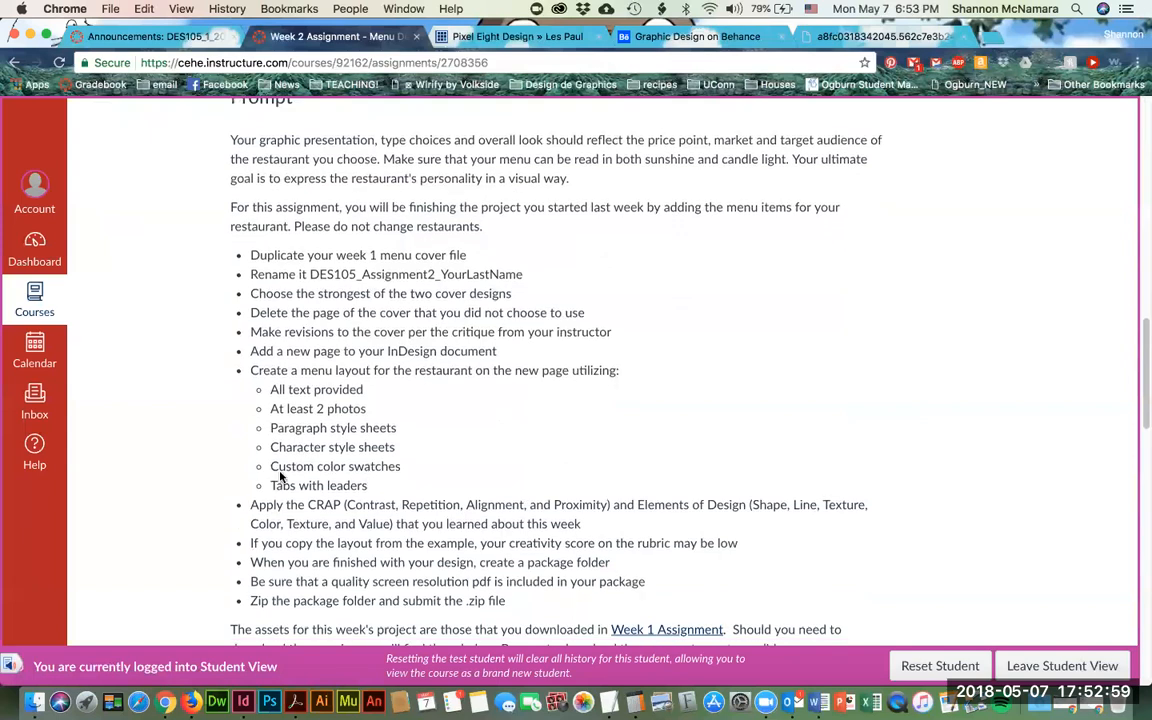
{"action": "scroll", "coordinate": [430, 480], "scroll_direction": "down", "scroll_amount": 1}
{"action": "scroll", "coordinate": [451, 453], "scroll_direction": "down", "scroll_amount": 3}
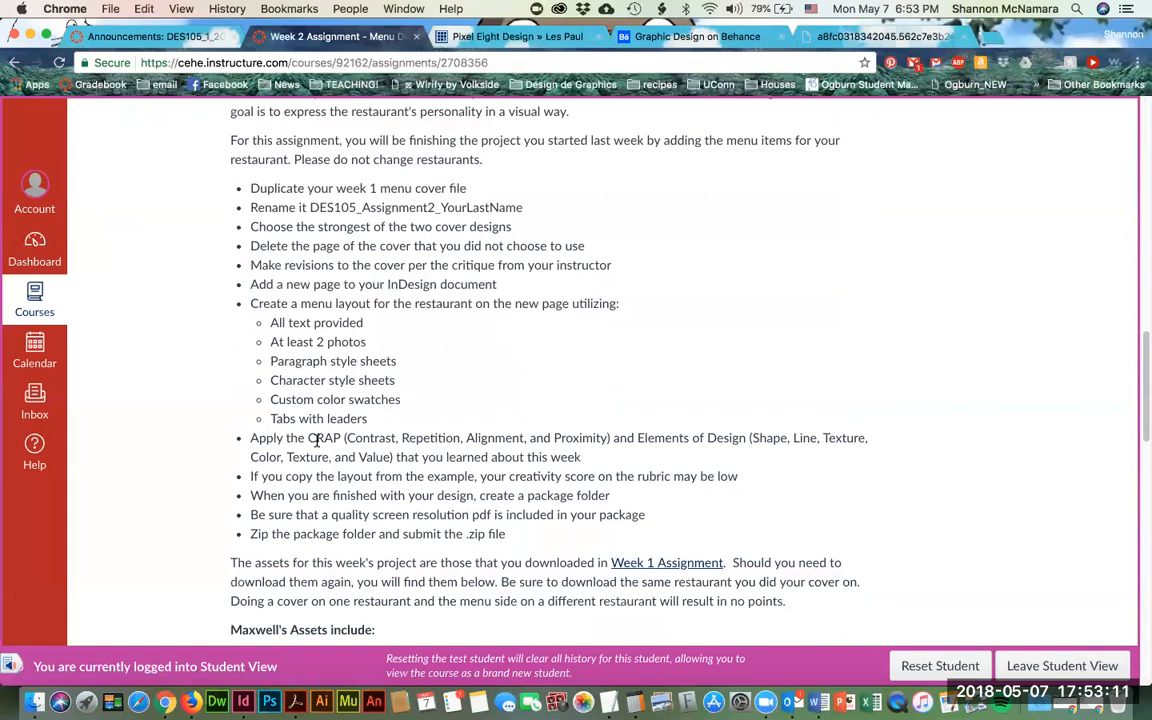
{"action": "scroll", "coordinate": [316, 440], "scroll_direction": "down", "scroll_amount": 1}
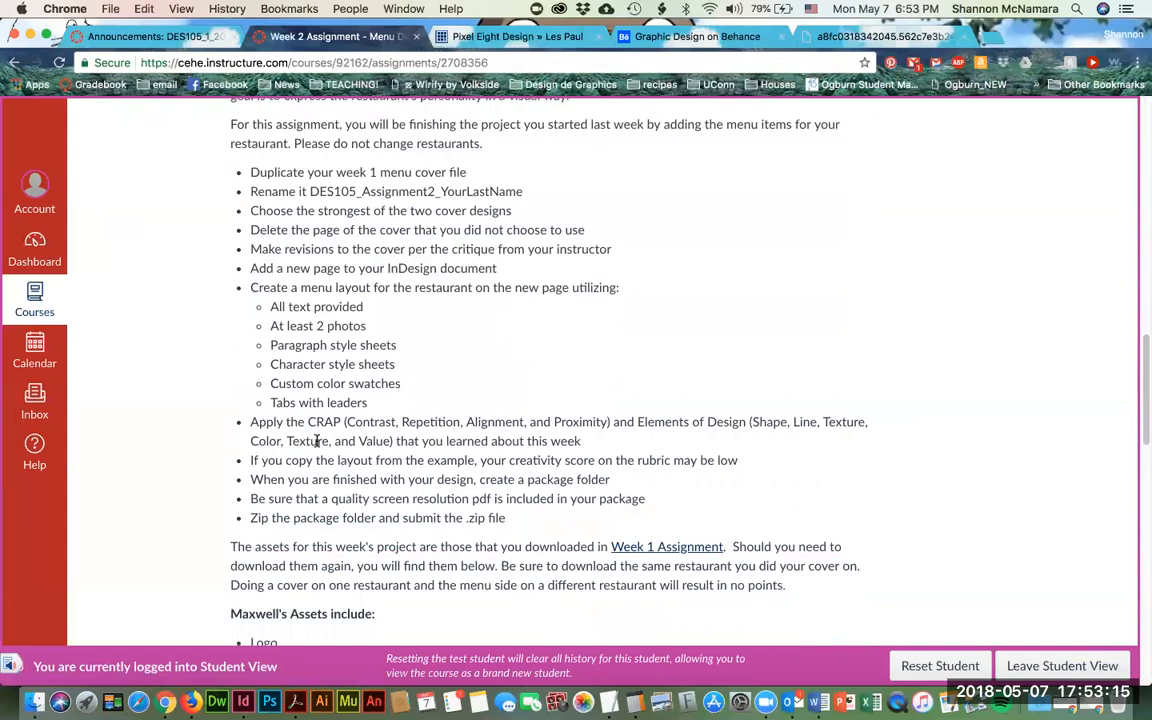
{"action": "scroll", "coordinate": [386, 501], "scroll_direction": "down", "scroll_amount": 5}
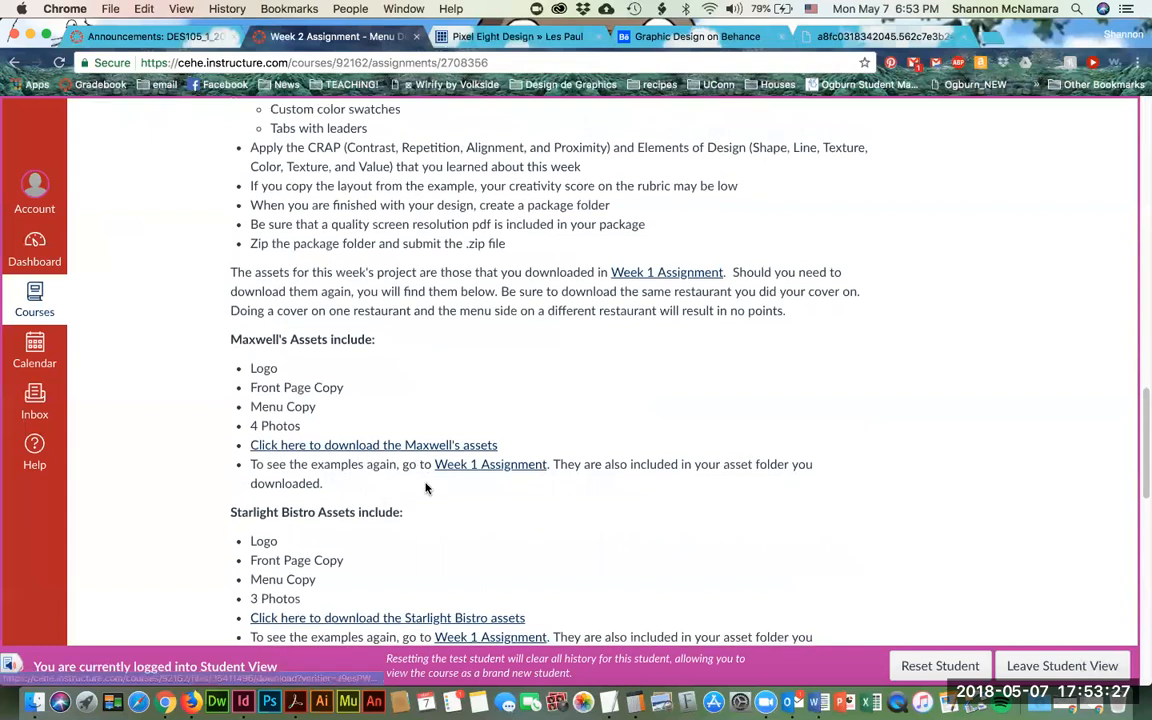
{"action": "scroll", "coordinate": [385, 468], "scroll_direction": "down", "scroll_amount": 2}
{"action": "scroll", "coordinate": [375, 422], "scroll_direction": "down", "scroll_amount": 2}
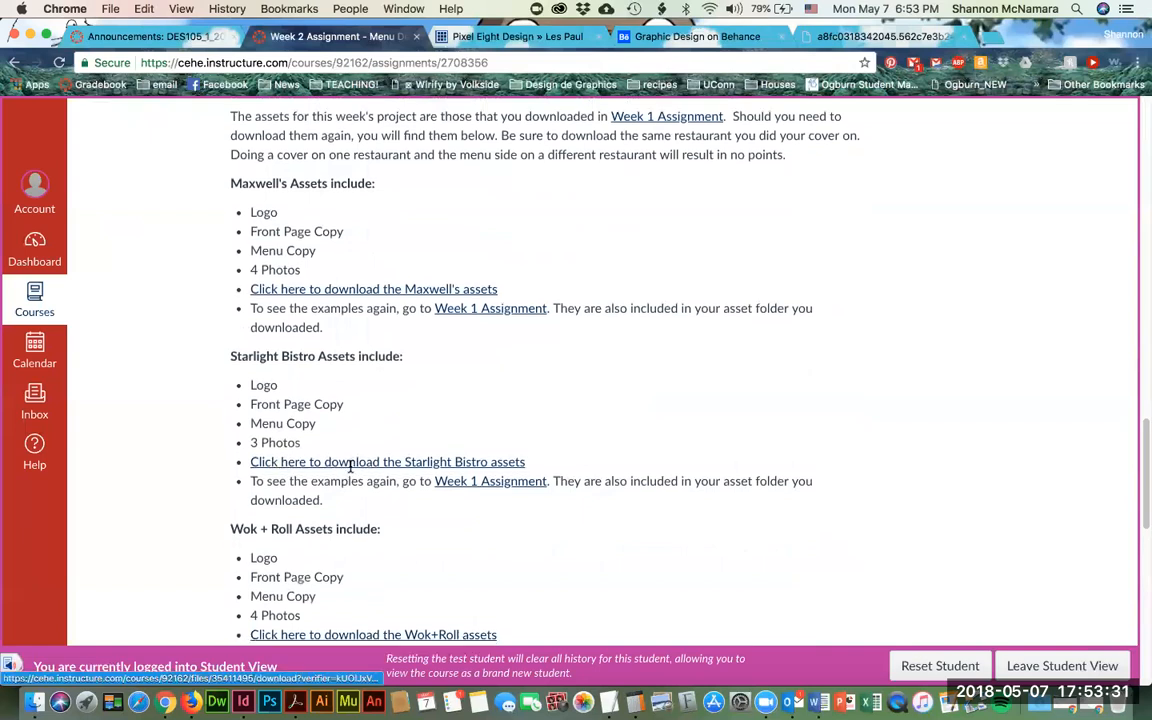
{"action": "scroll", "coordinate": [350, 468], "scroll_direction": "down", "scroll_amount": 3}
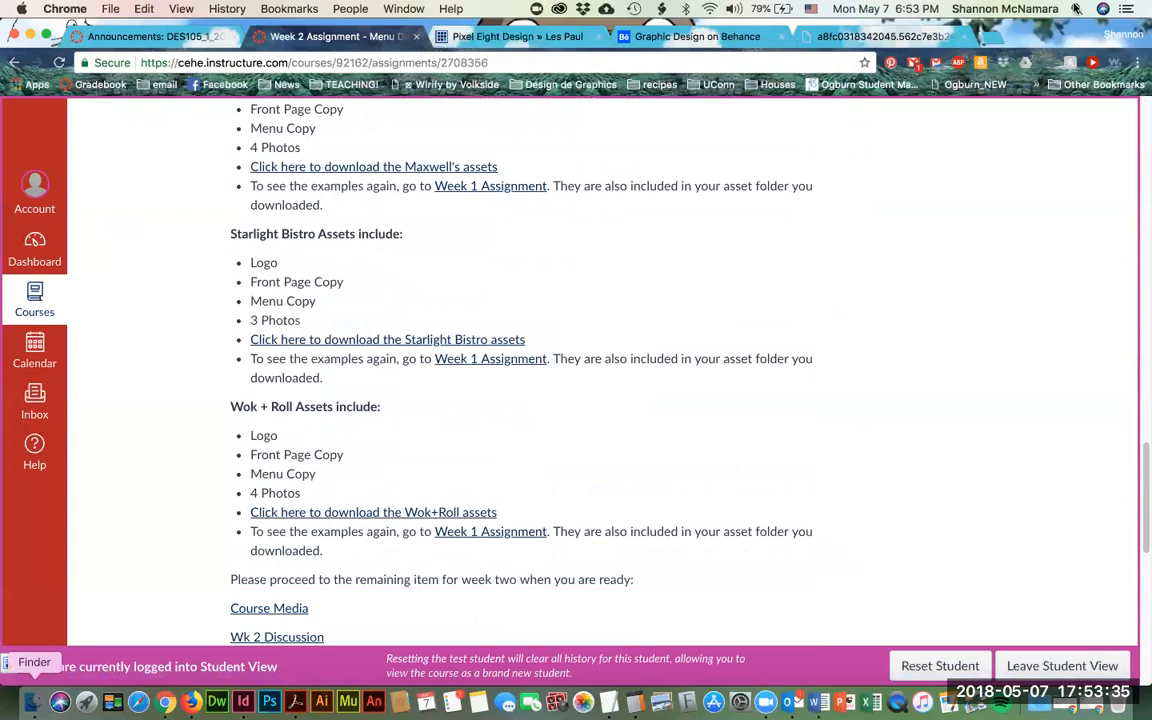
- Close the Critique window and browse College America > Mod 5 > DES105 > Restaurant Assets
{"action": "left_click", "coordinate": [30, 703]}
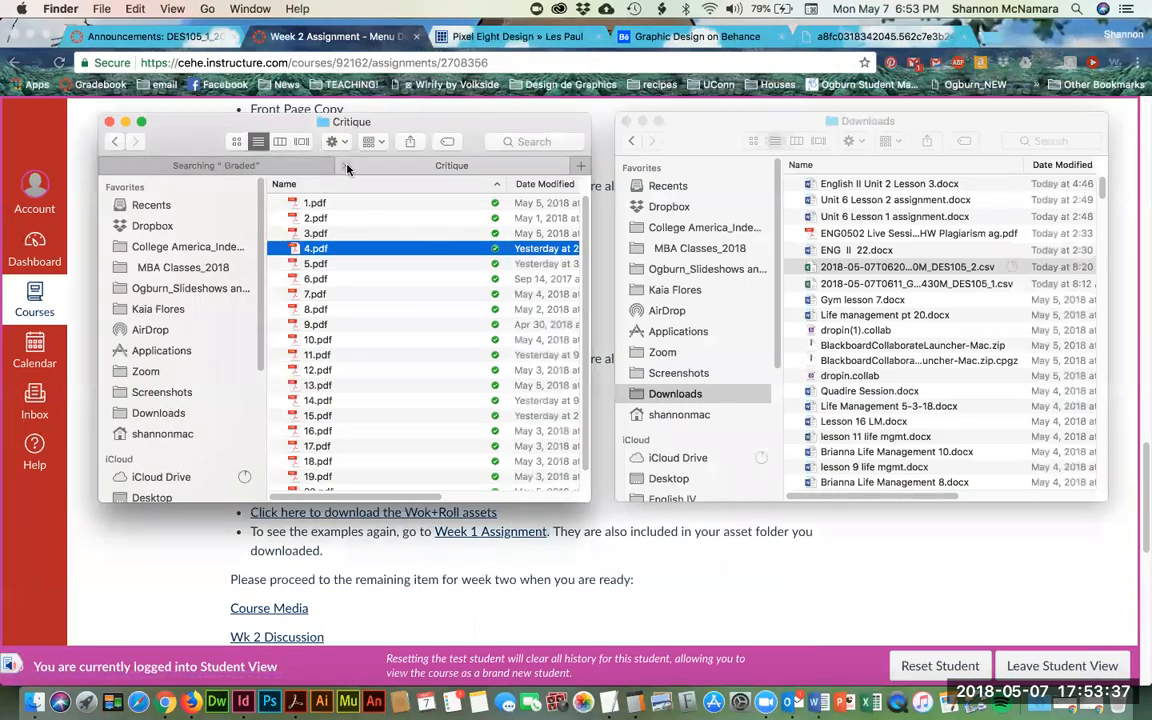
{"action": "left_click", "coordinate": [110, 123]}
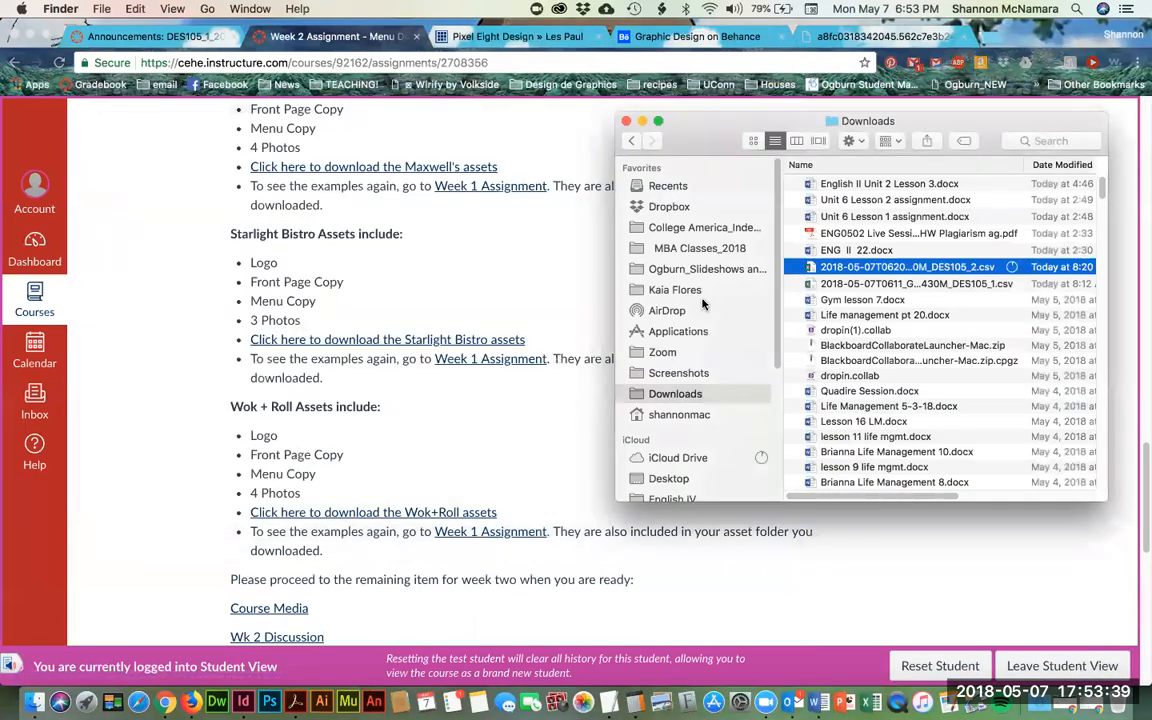
{"action": "left_click", "coordinate": [692, 227]}
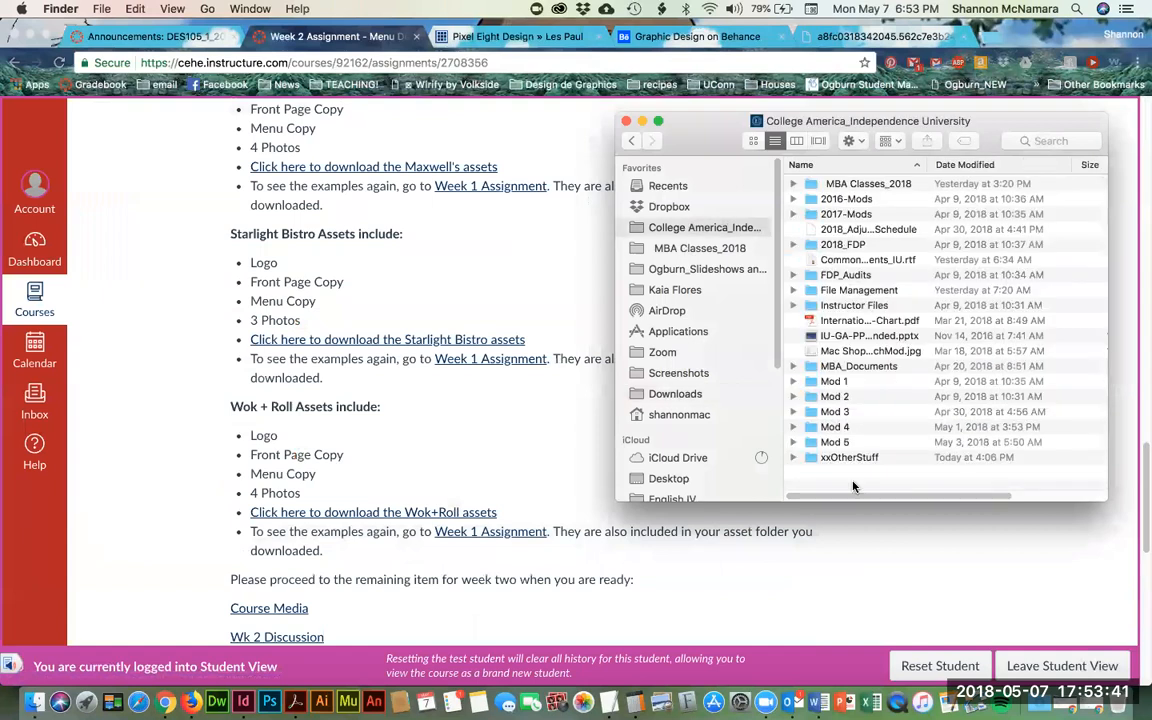
{"action": "left_click", "coordinate": [845, 443]}
{"action": "double_click", "coordinate": [845, 443]}
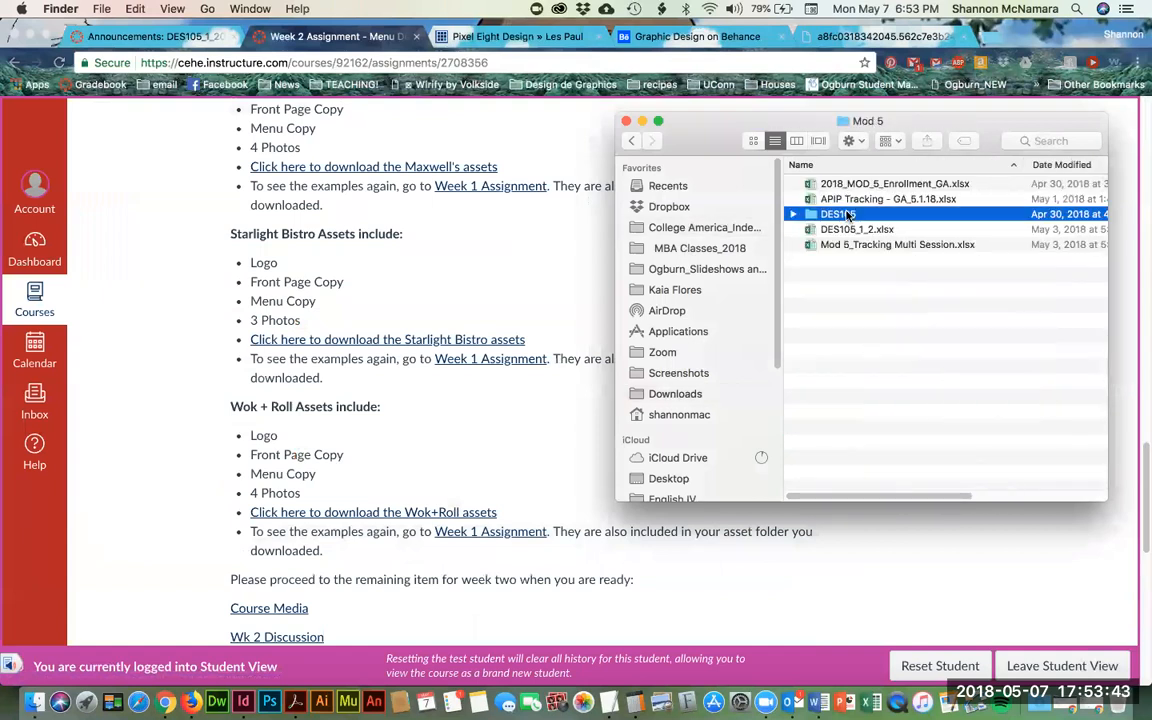
{"action": "double_click", "coordinate": [838, 216]}
{"action": "double_click", "coordinate": [855, 274]}
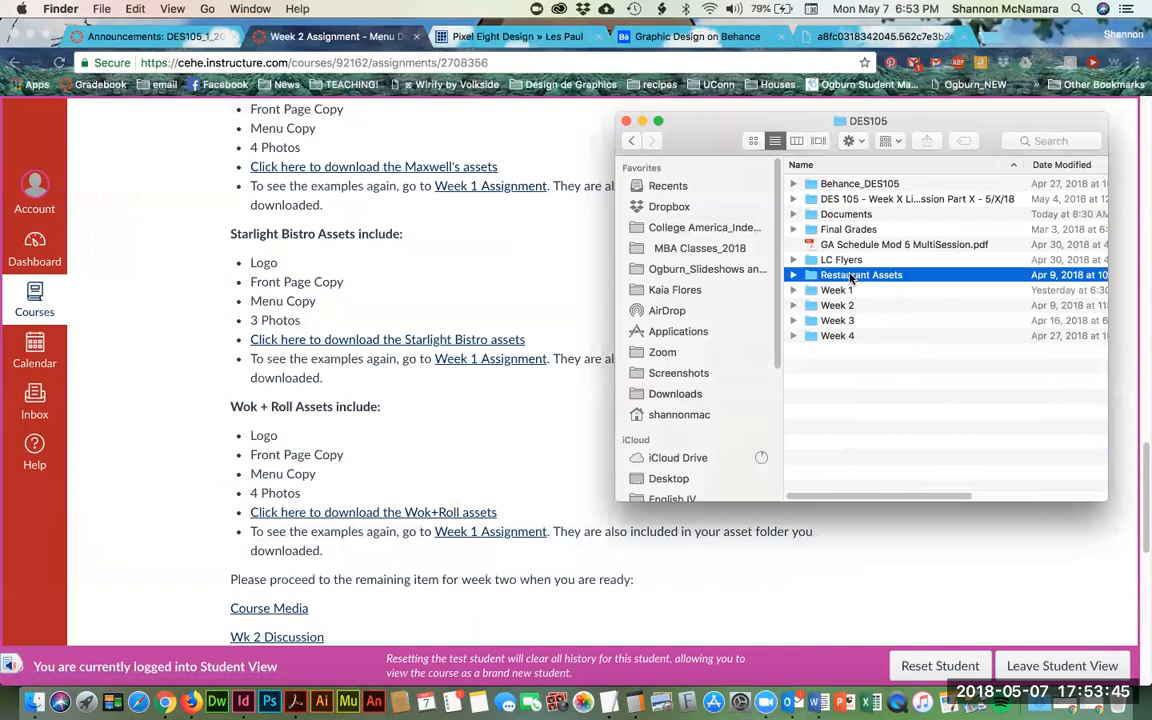
- Open the Maxwells assets folder and select CassataCake.jpg
{"action": "left_click_drag", "start_coordinate": [880, 127], "coordinate": [681, 129]}
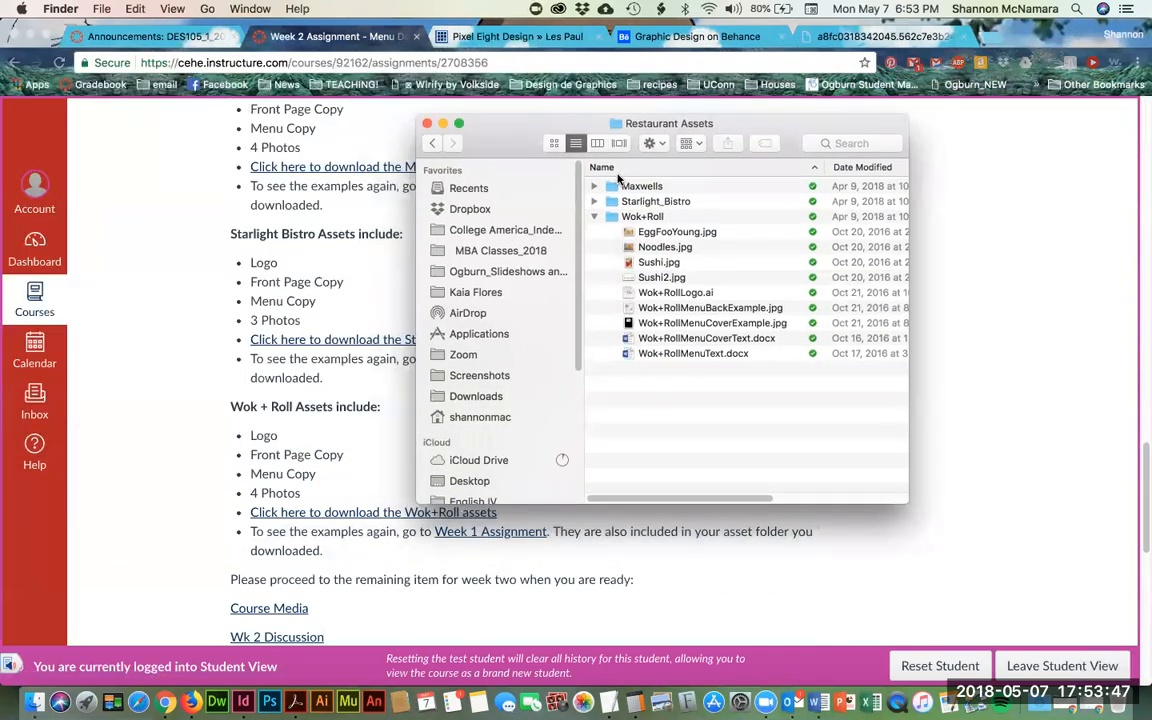
{"action": "left_click", "coordinate": [595, 216]}
{"action": "double_click", "coordinate": [645, 186]}
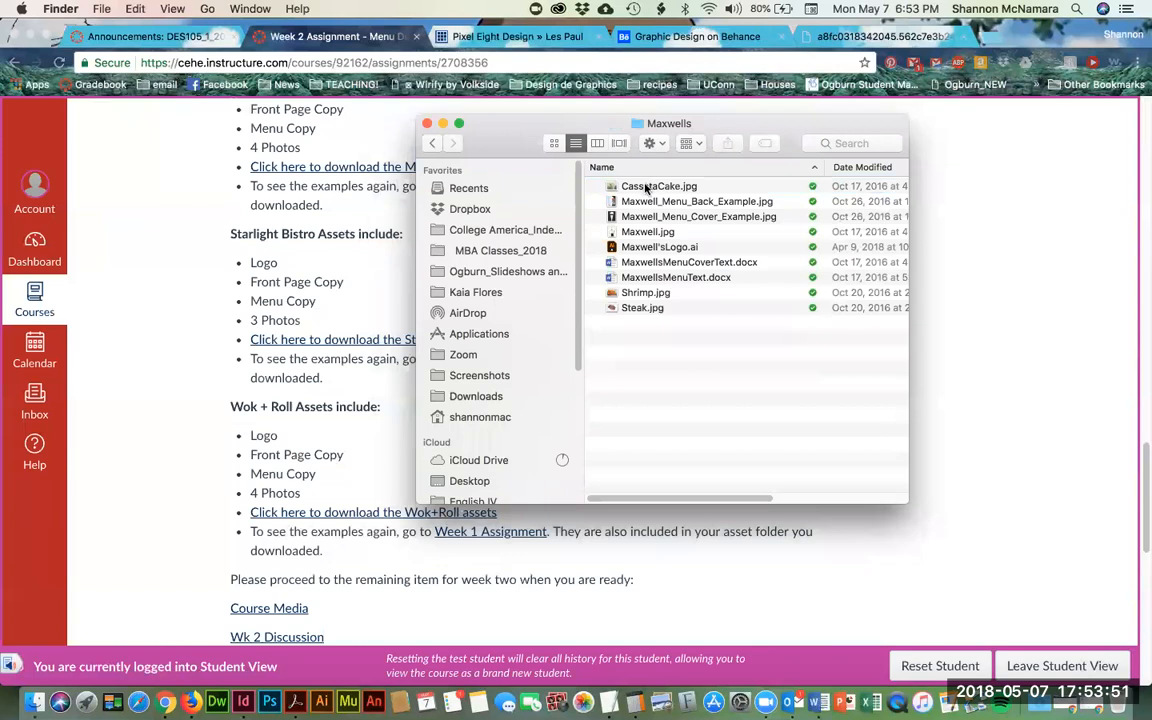
{"action": "left_click", "coordinate": [647, 186]}
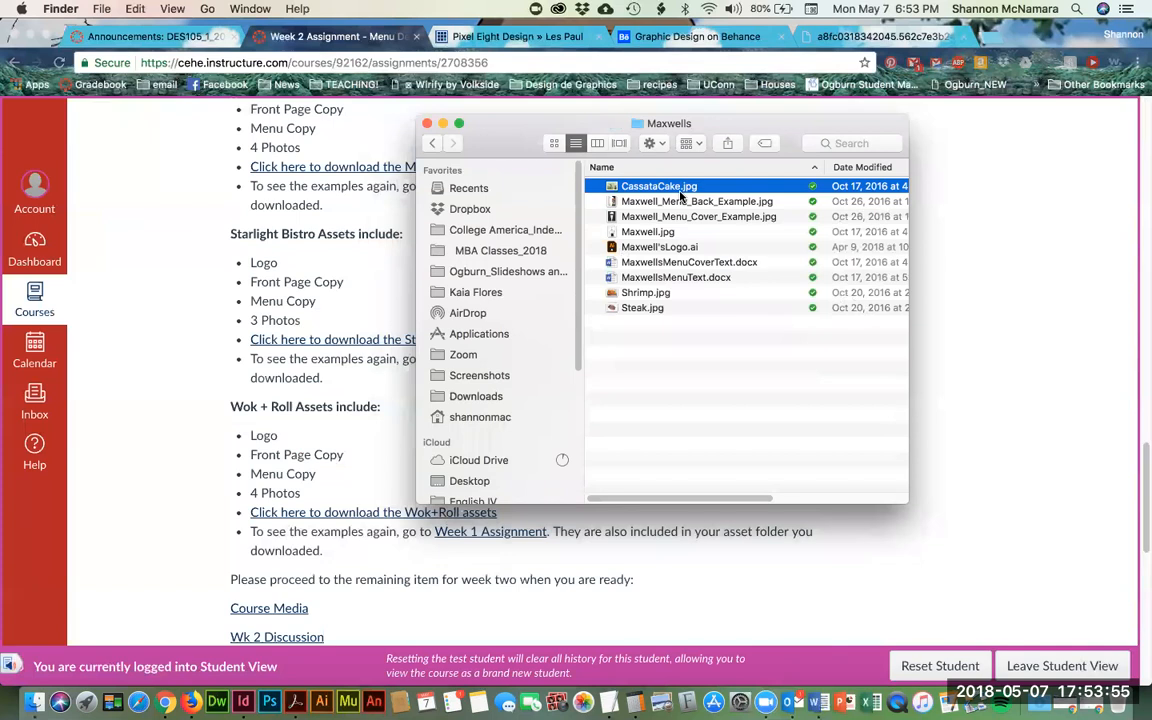
- Preview the Cassata Cake photo, Maxwell menu back and cover examples, chef photo, logo and cover text
{"action": "key", "text": "space"}
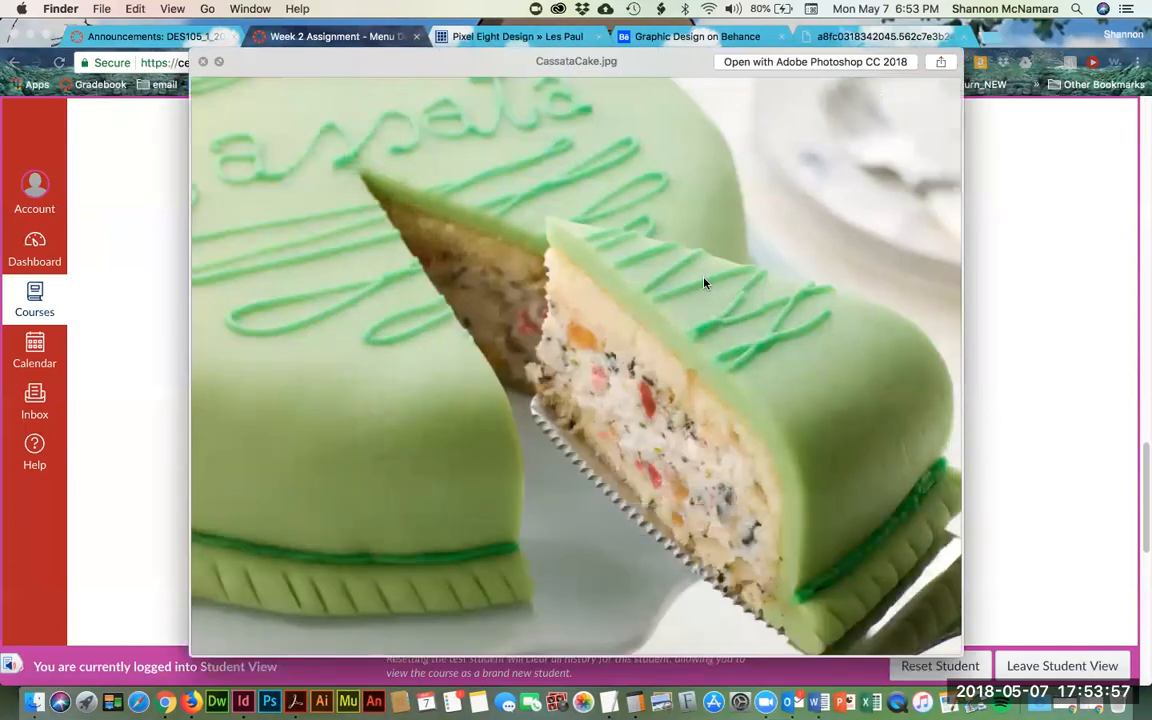
{"action": "key", "text": "Down"}
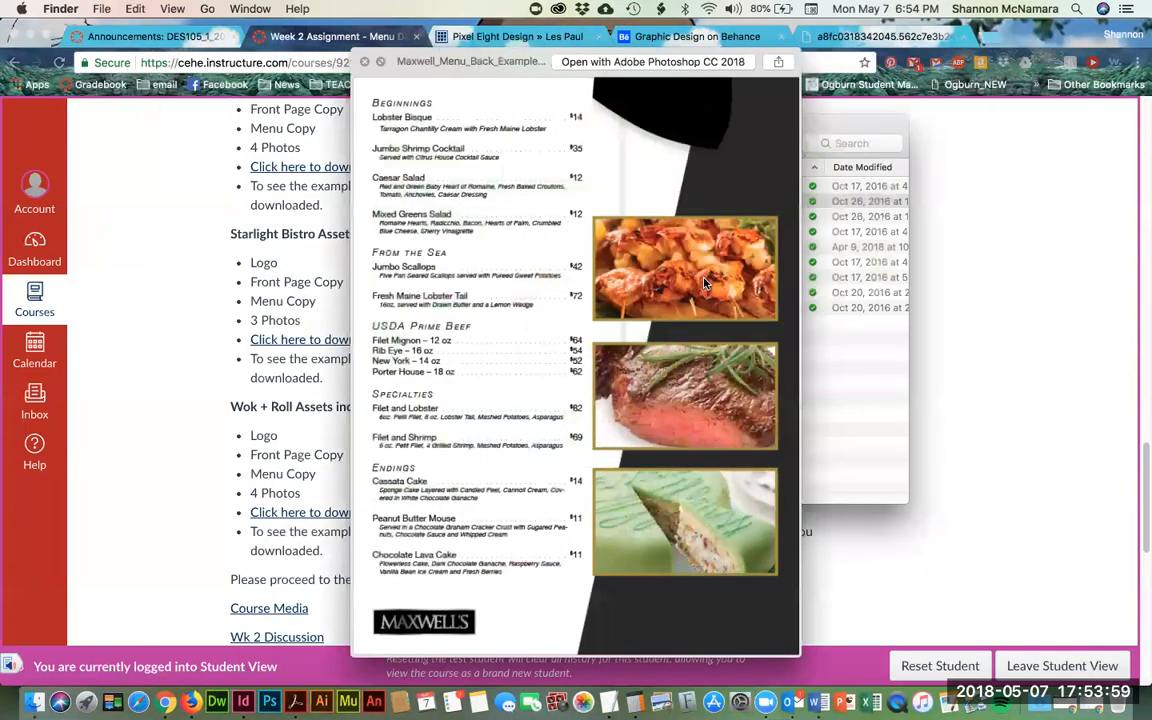
{"action": "key", "text": "Down"}
{"action": "key", "text": "Up"}
{"action": "key", "text": "Down"}
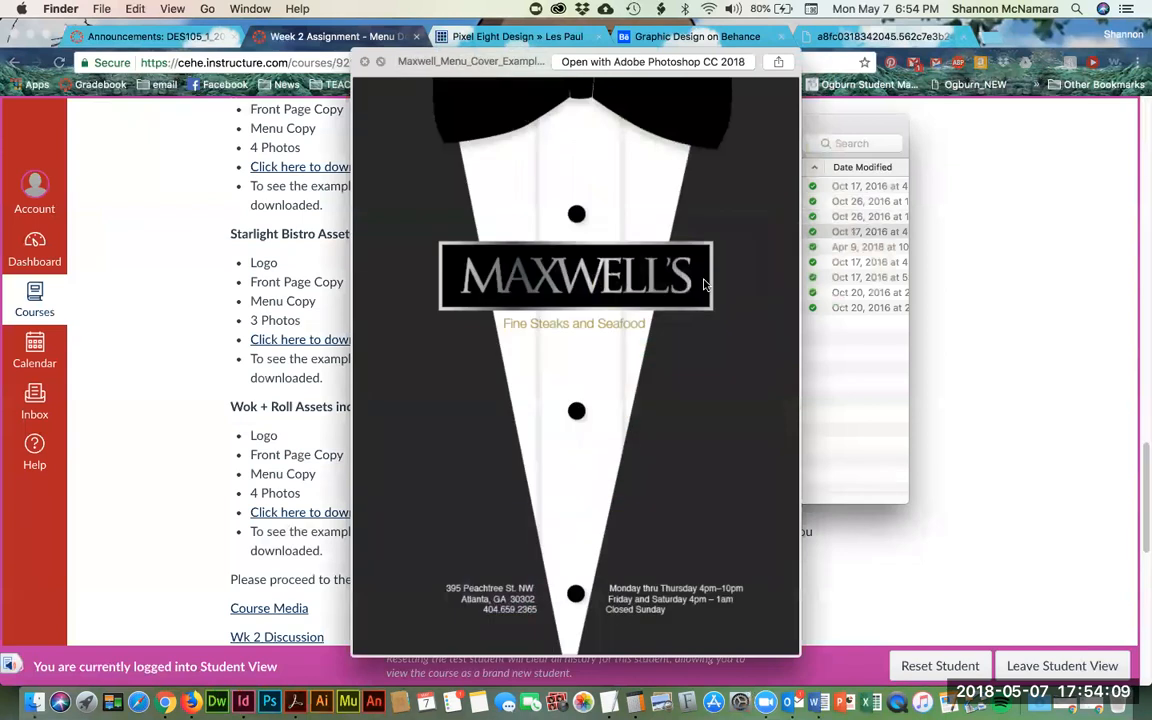
{"action": "key", "text": "Down"}
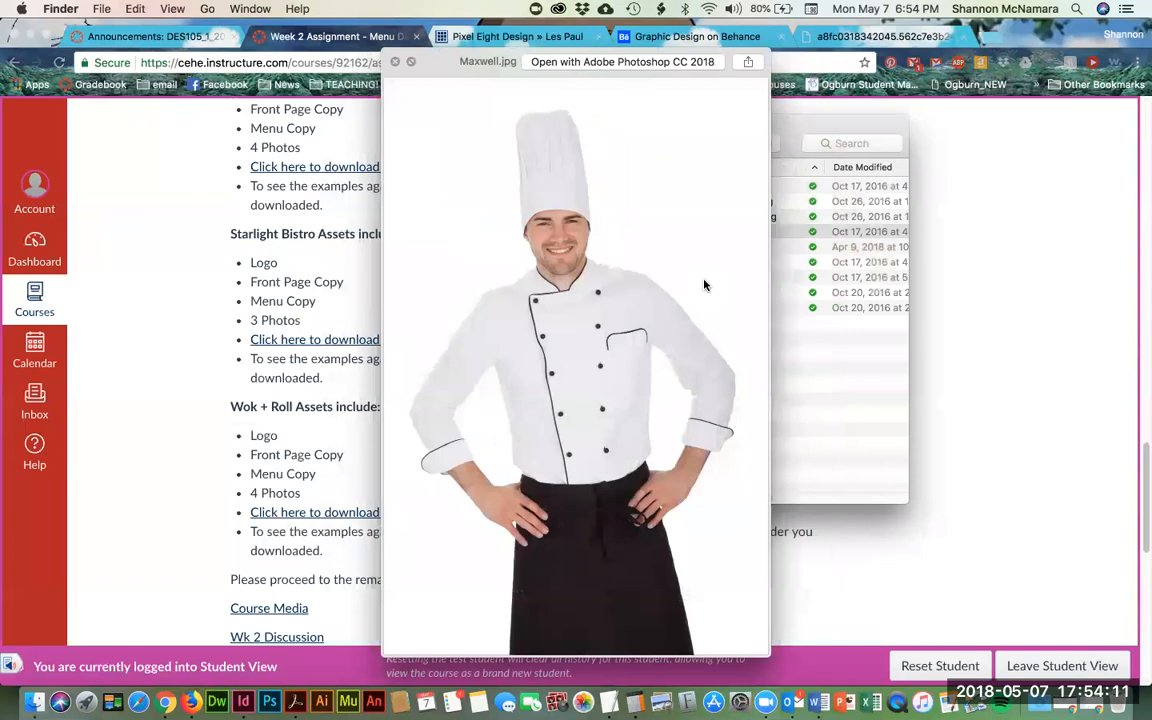
{"action": "key", "text": "Down"}
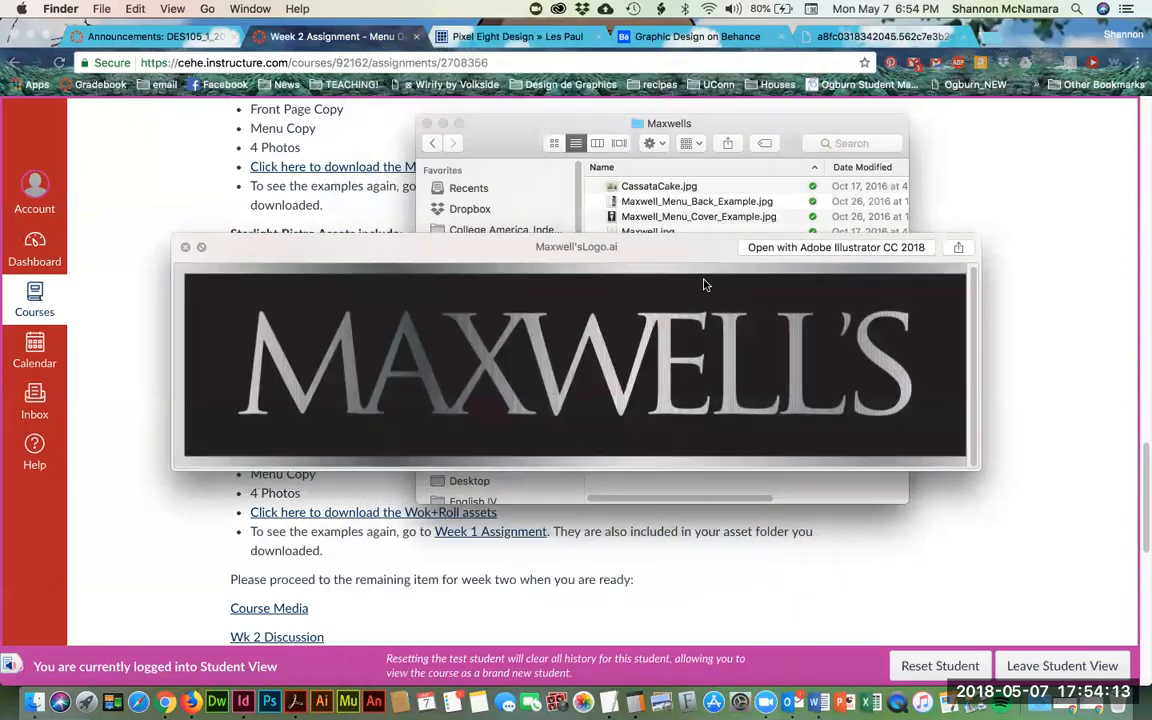
{"action": "key", "text": "Down"}
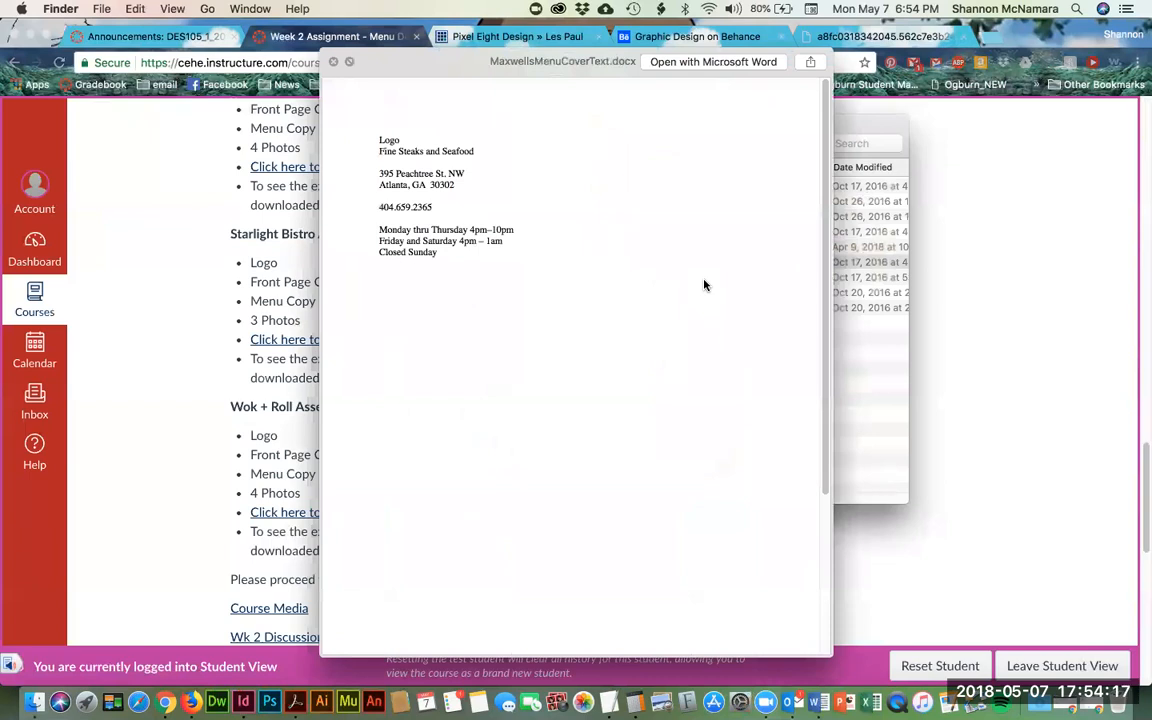
- Preview the full menu text and the Shrimp and Steak photos, then select MaxwellsMenuText.docx
{"action": "key", "text": "Down"}
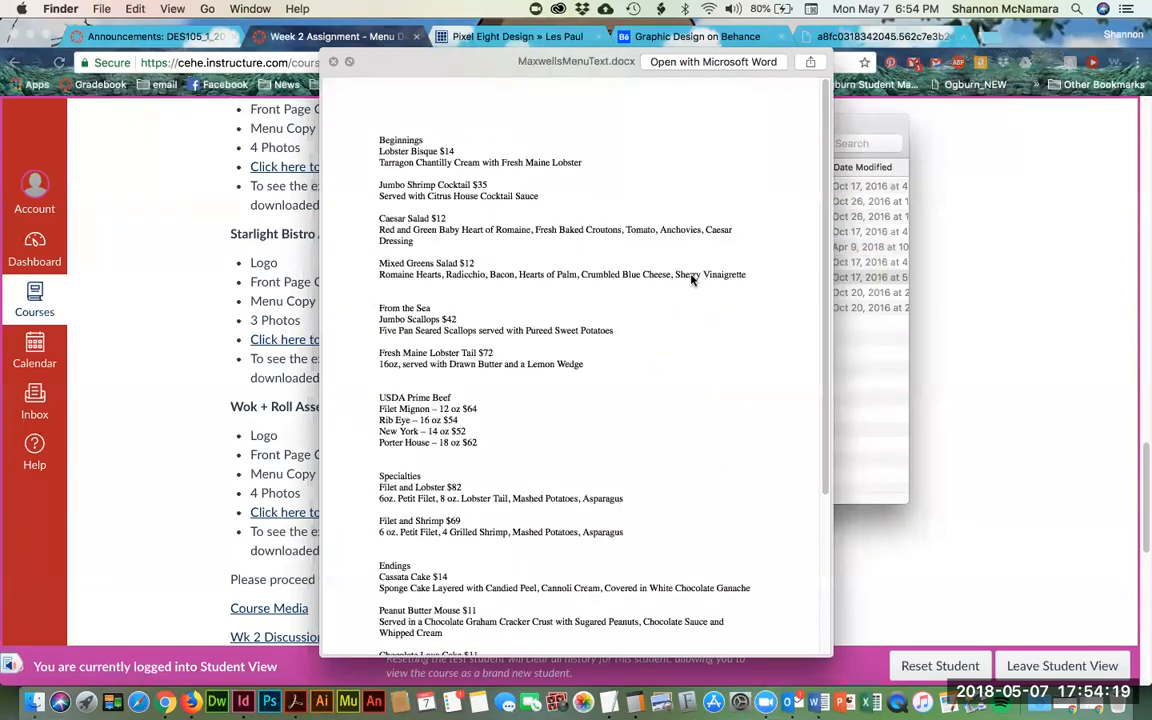
{"action": "scroll", "coordinate": [687, 327], "scroll_direction": "down", "scroll_amount": 5}
{"action": "scroll", "coordinate": [687, 327], "scroll_direction": "up", "scroll_amount": 5}
{"action": "key", "text": "Down"}
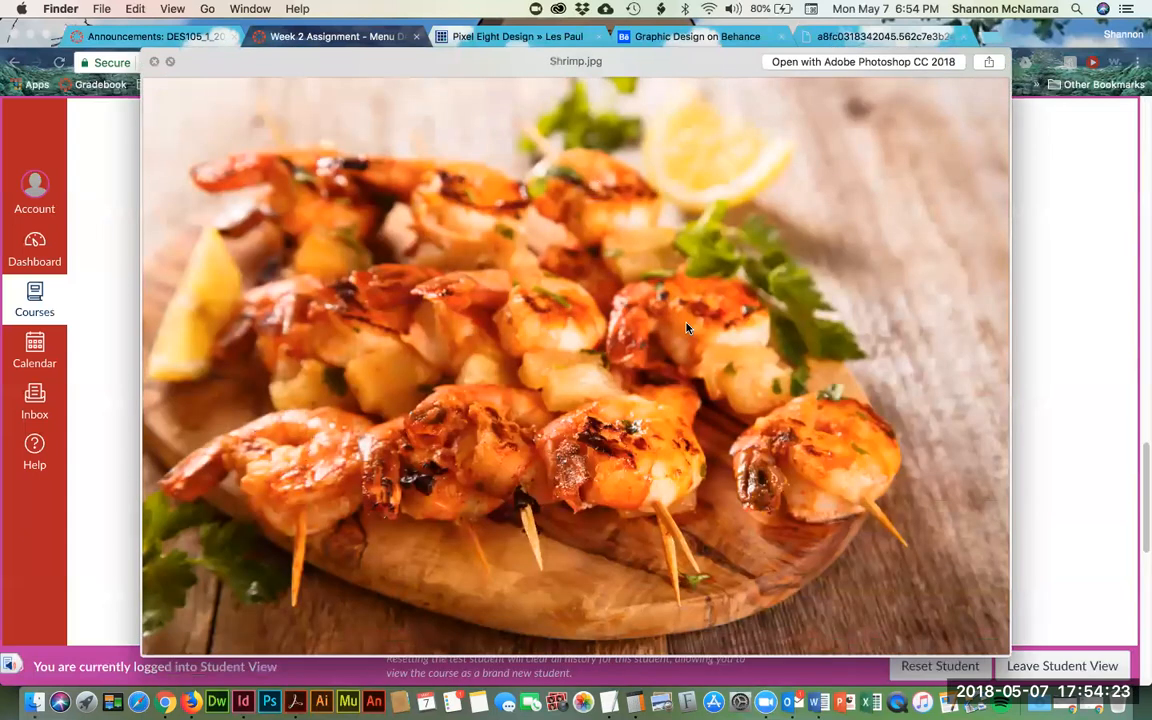
{"action": "key", "text": "Down"}
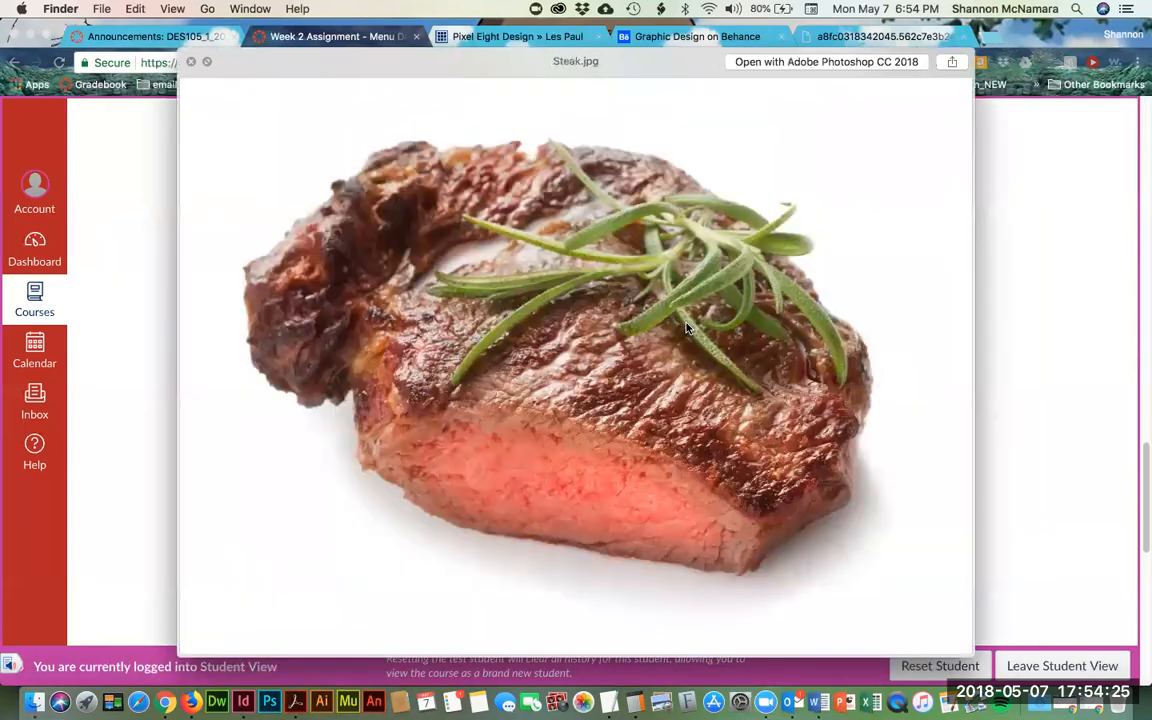
{"action": "key", "text": "space"}
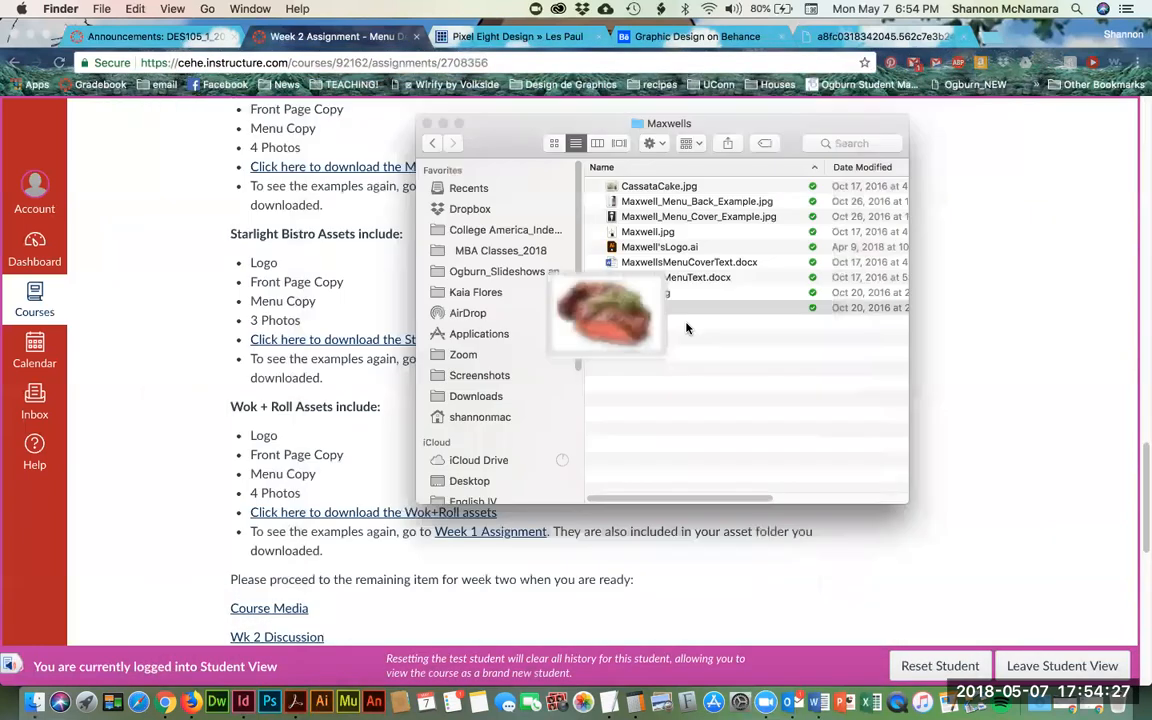
{"action": "left_click", "coordinate": [672, 278]}
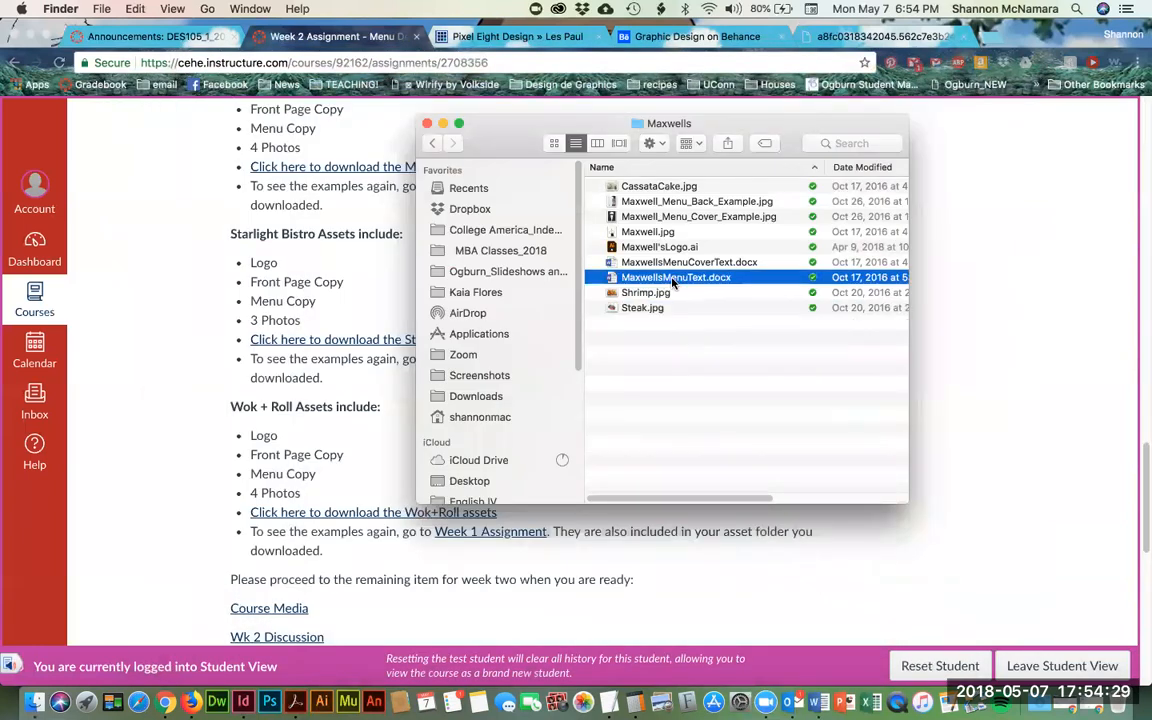
- Open MaxwellsMenuText.docx in Word and place the cursor after Lobster Bisque
{"action": "double_click", "coordinate": [672, 279]}
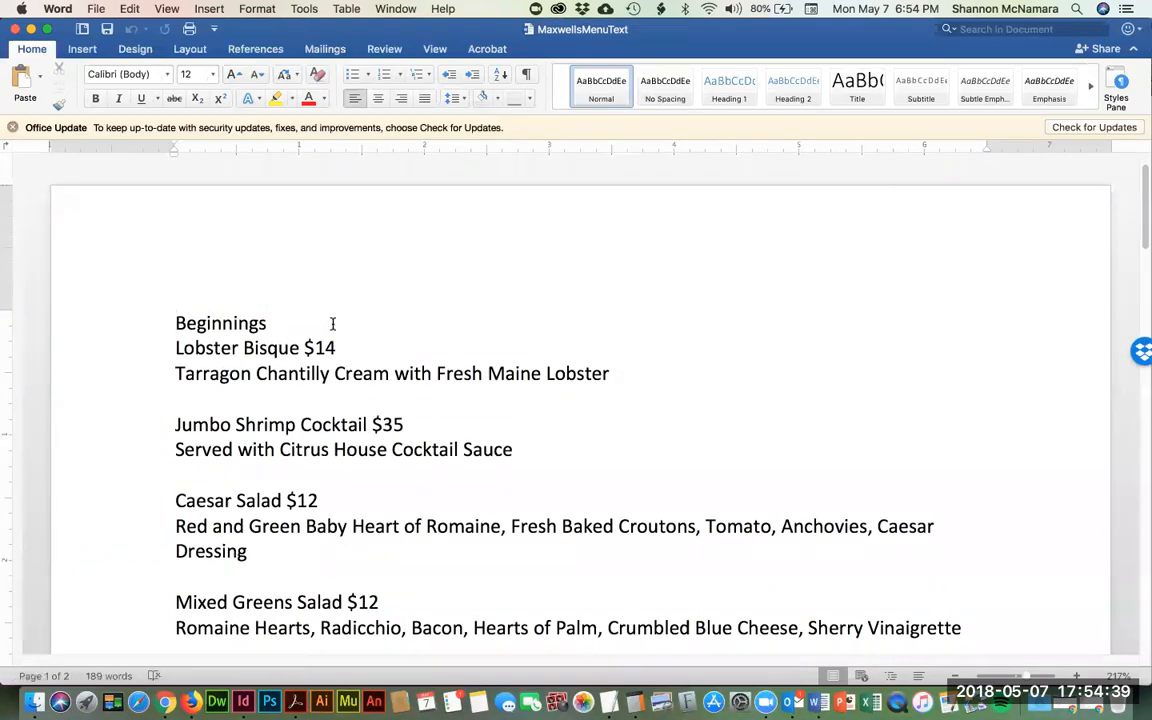
{"action": "left_click", "coordinate": [300, 347]}
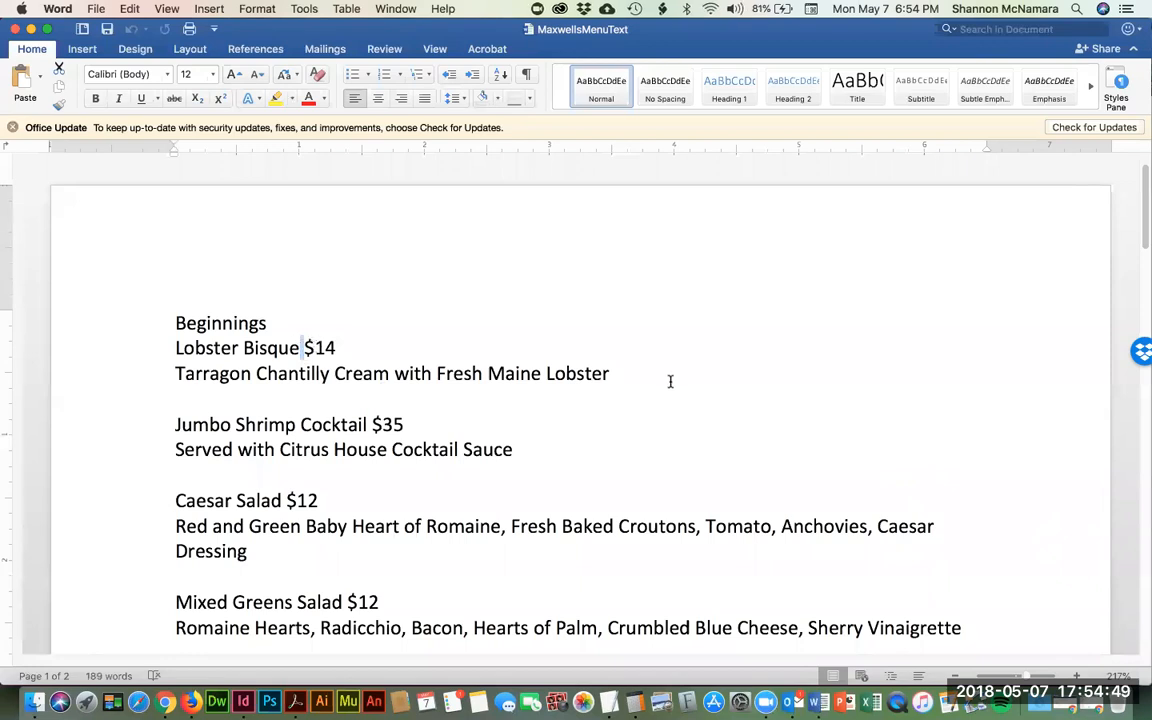
- Separate the Beginnings prices with tabs: Lobster Bisque $14, Jumbo Shrimp $35, Caesar Salad, Mixed Greens
{"action": "key", "text": "BackSpace"}
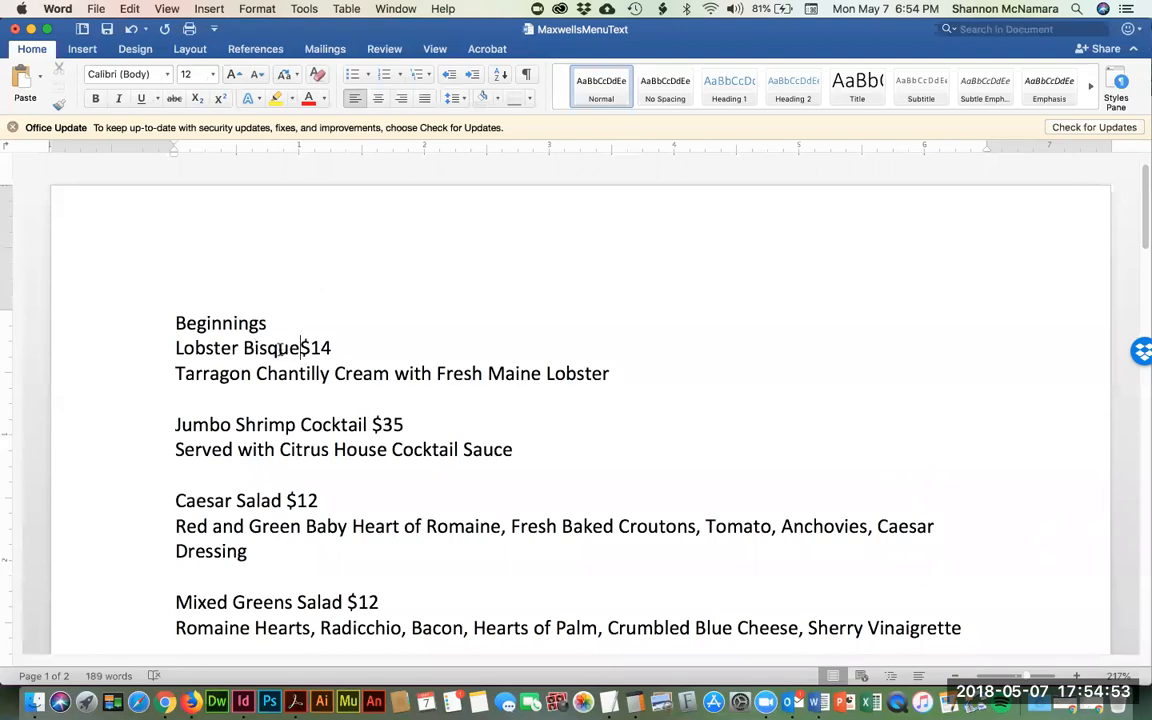
{"action": "left_click", "coordinate": [372, 425]}
{"action": "key", "text": "Tab"}
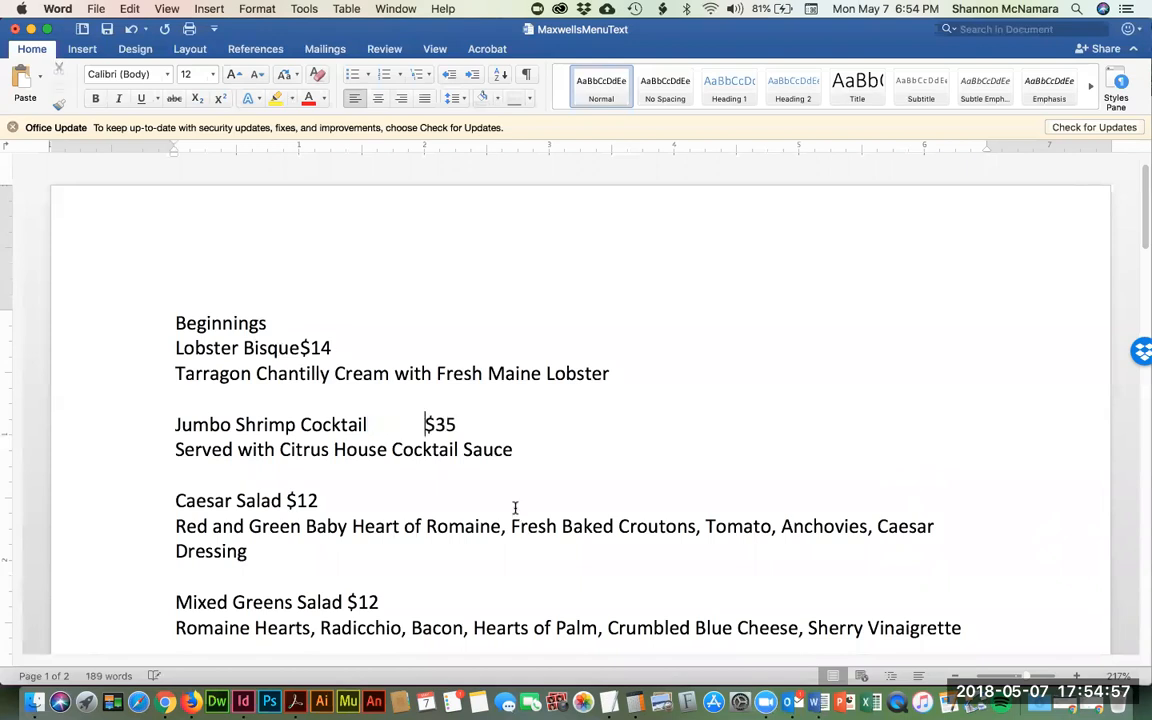
{"action": "left_click", "coordinate": [283, 497]}
{"action": "key", "text": "Tab"}
{"action": "scroll", "coordinate": [501, 498], "scroll_direction": "down", "scroll_amount": 1}
{"action": "left_click", "coordinate": [343, 573]}
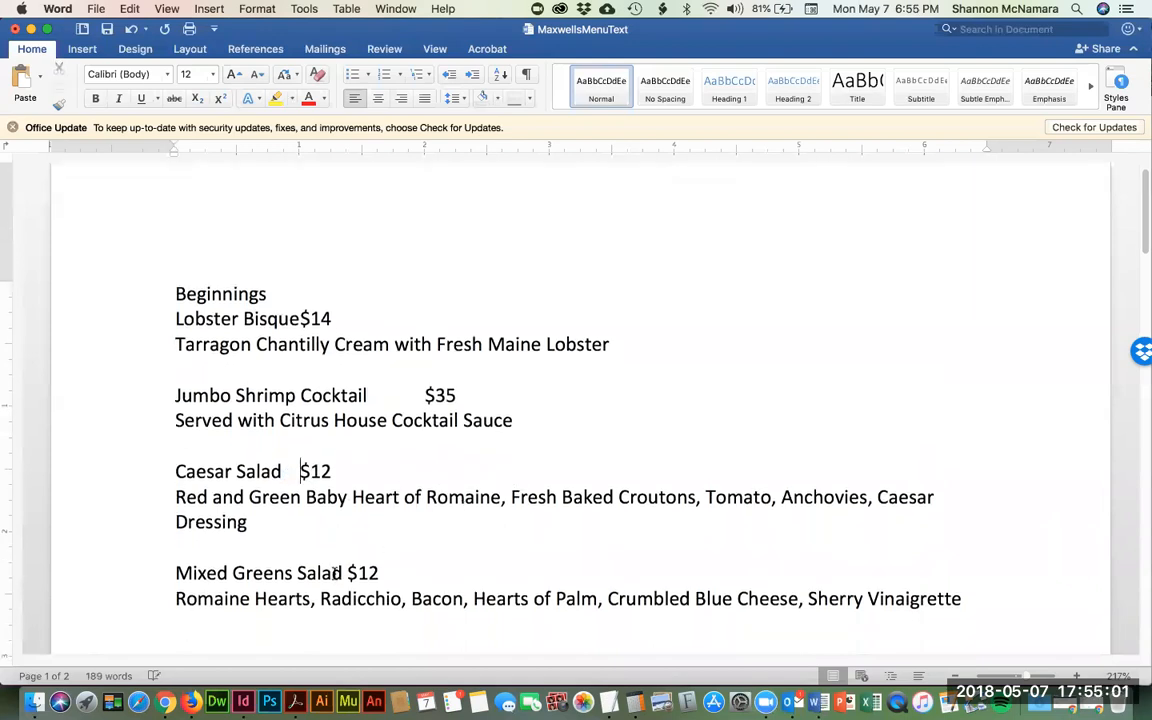
{"action": "key", "text": "Tab"}
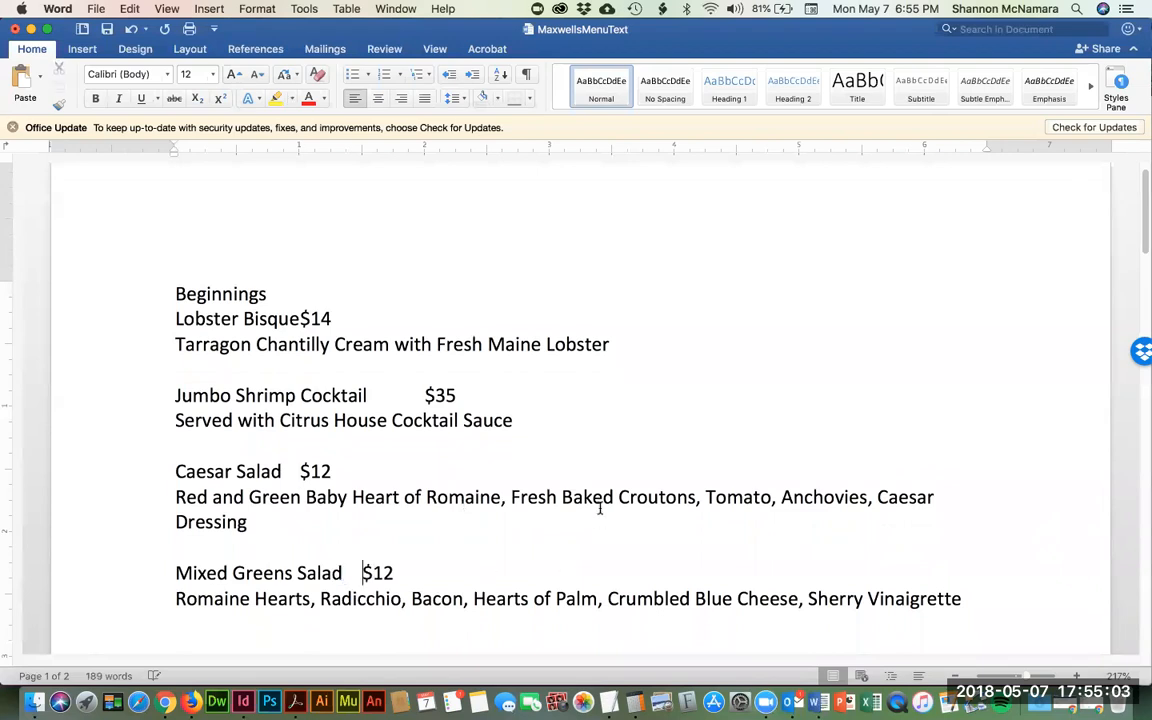
- Insert tabs before the Jumbo Scallops $42 and Lobster Tail $72 prices
{"action": "scroll", "coordinate": [597, 504], "scroll_direction": "down", "scroll_amount": 3}
{"action": "scroll", "coordinate": [597, 504], "scroll_direction": "down", "scroll_amount": 1}
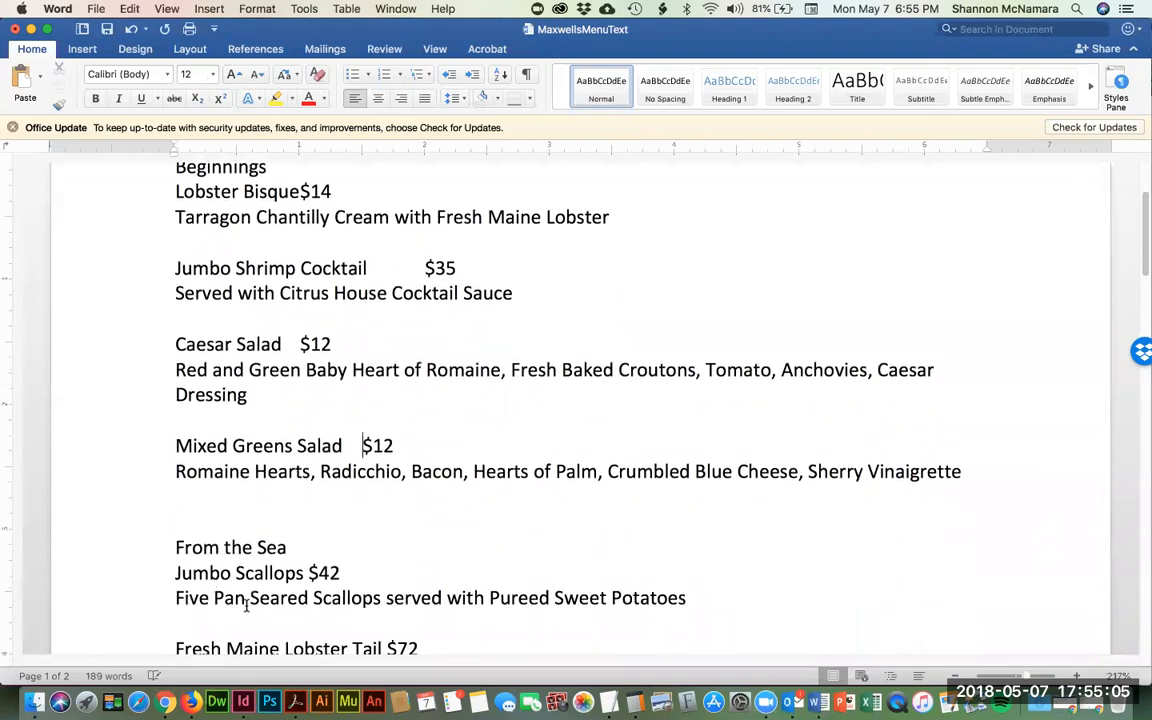
{"action": "left_click", "coordinate": [305, 572]}
{"action": "key", "text": "Tab"}
{"action": "scroll", "coordinate": [582, 485], "scroll_direction": "down", "scroll_amount": 1}
{"action": "scroll", "coordinate": [582, 485], "scroll_direction": "down", "scroll_amount": 1}
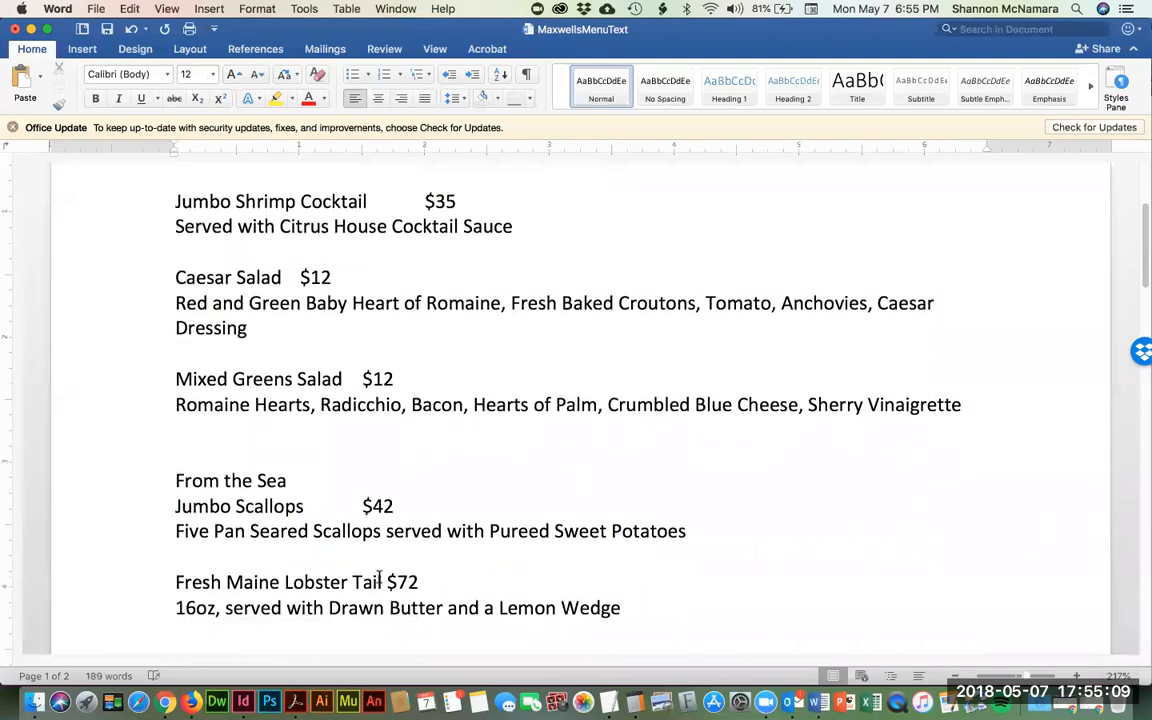
{"action": "left_click", "coordinate": [385, 582]}
{"action": "key", "text": "Tab"}
- Tab-separate the steak weights: Filet Mignon 12 oz, Rib Eye 16 oz, New York 14 oz, Porter House 18 oz
{"action": "scroll", "coordinate": [679, 537], "scroll_direction": "down", "scroll_amount": 5}
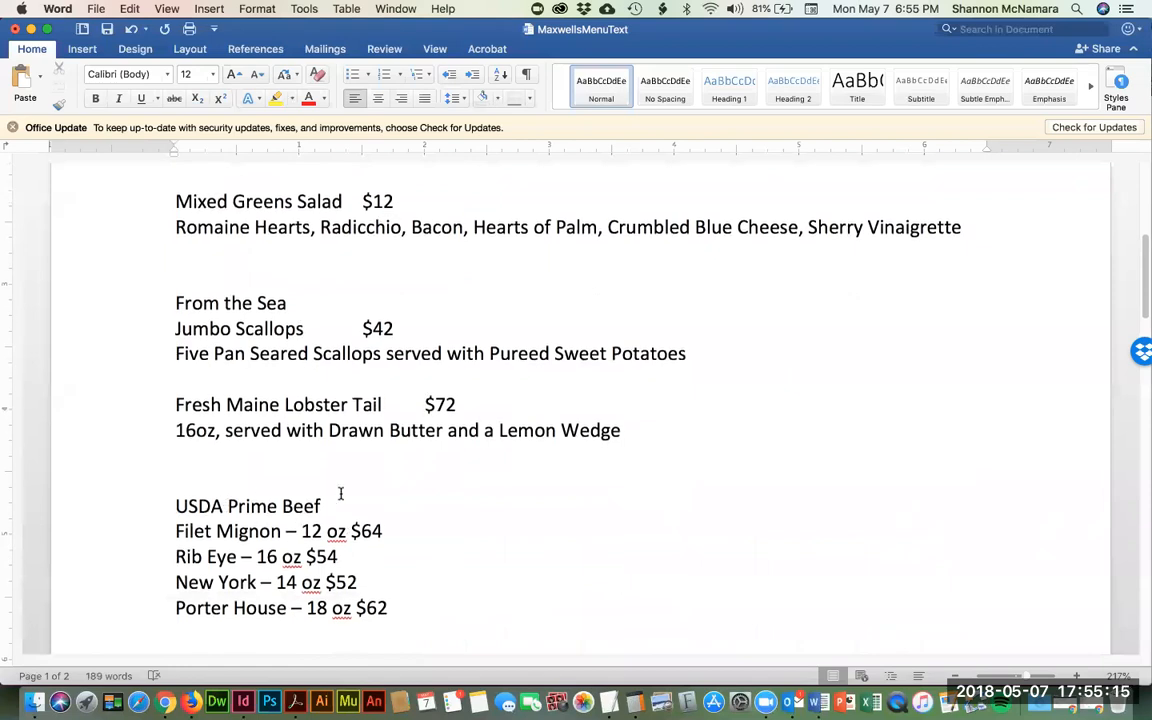
{"action": "scroll", "coordinate": [339, 494], "scroll_direction": "down", "scroll_amount": 2}
{"action": "left_click", "coordinate": [294, 457]}
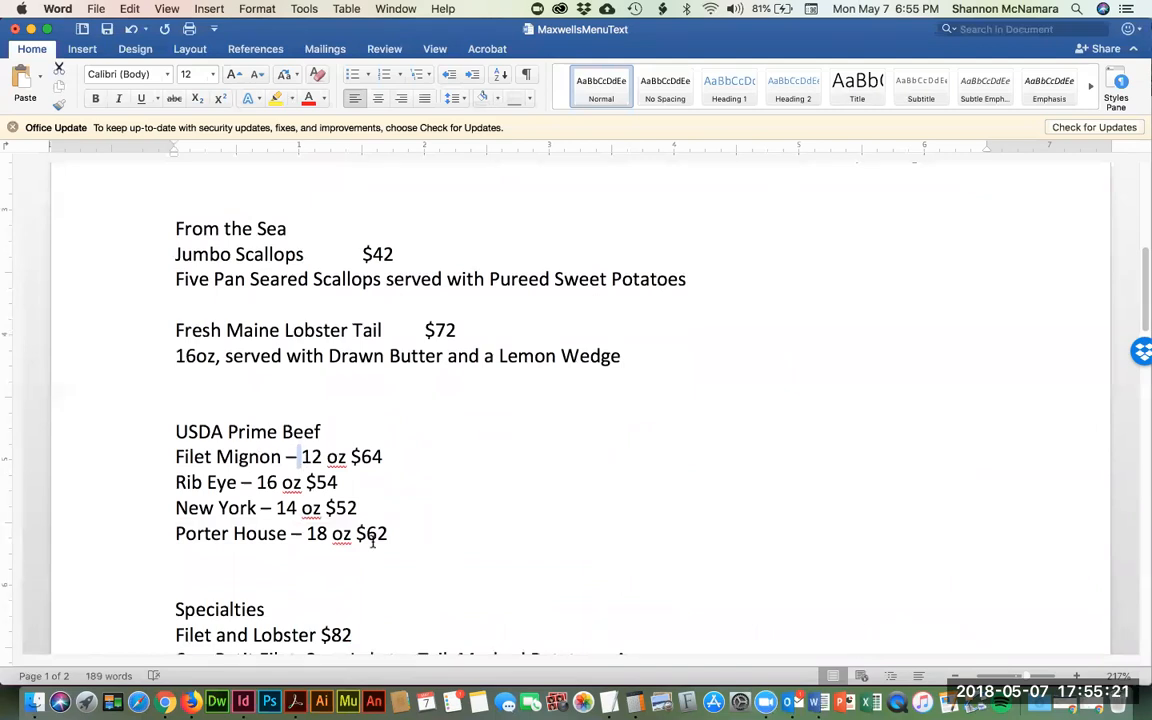
{"action": "key", "text": "BackSpace"}
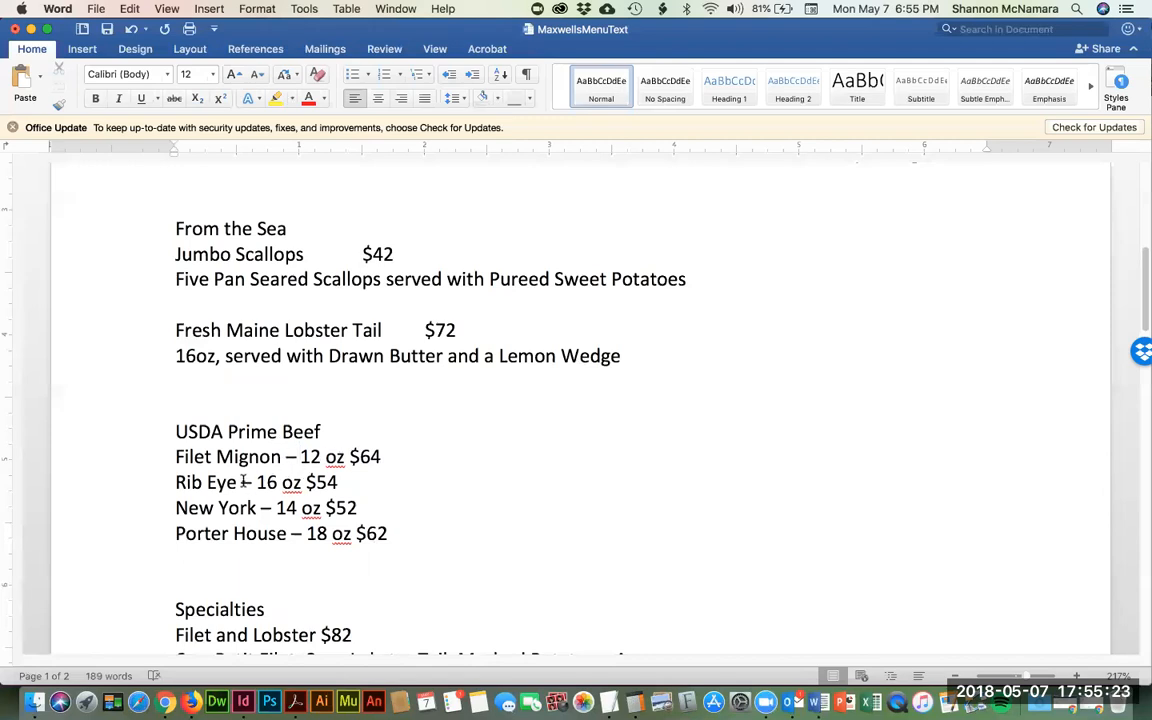
{"action": "left_click_drag", "start_coordinate": [251, 482], "coordinate": [257, 482]}
{"action": "key", "text": "Tab"}
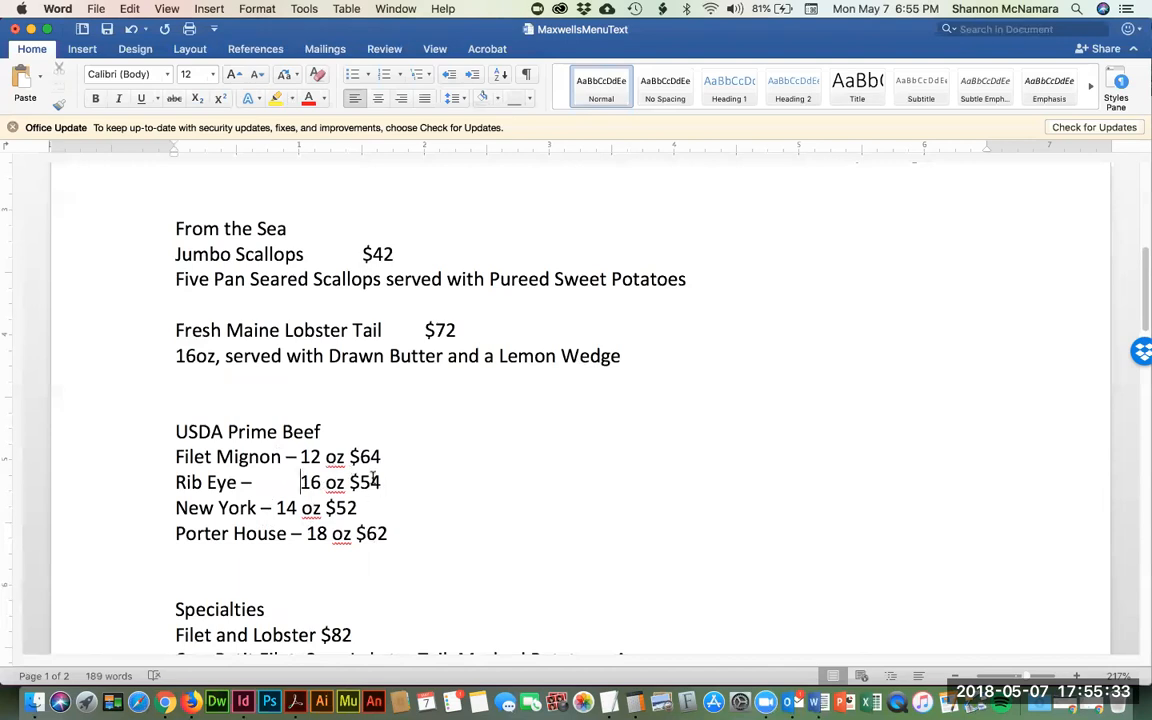
{"action": "left_click", "coordinate": [276, 508]}
{"action": "key", "text": "Tab"}
{"action": "left_click", "coordinate": [305, 534]}
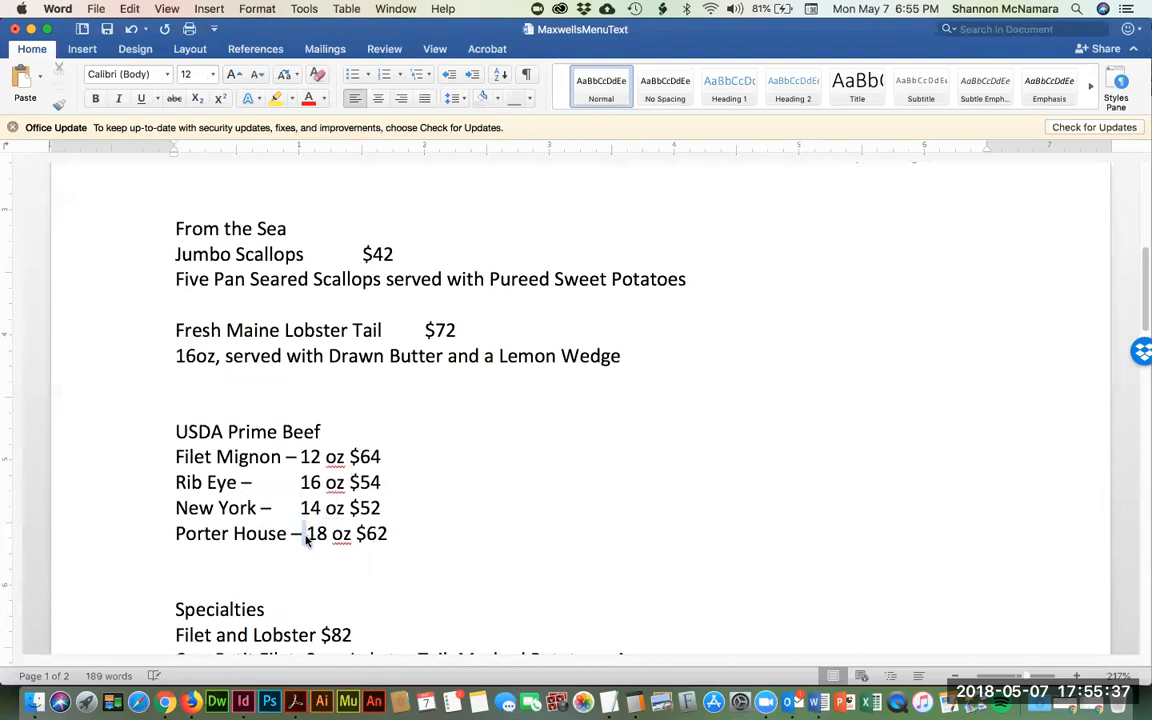
{"action": "key", "text": "Tab"}
- Insert tabs before the $82 and $69 prices
{"action": "scroll", "coordinate": [429, 558], "scroll_direction": "down", "scroll_amount": 2}
{"action": "left_click", "coordinate": [319, 548]}
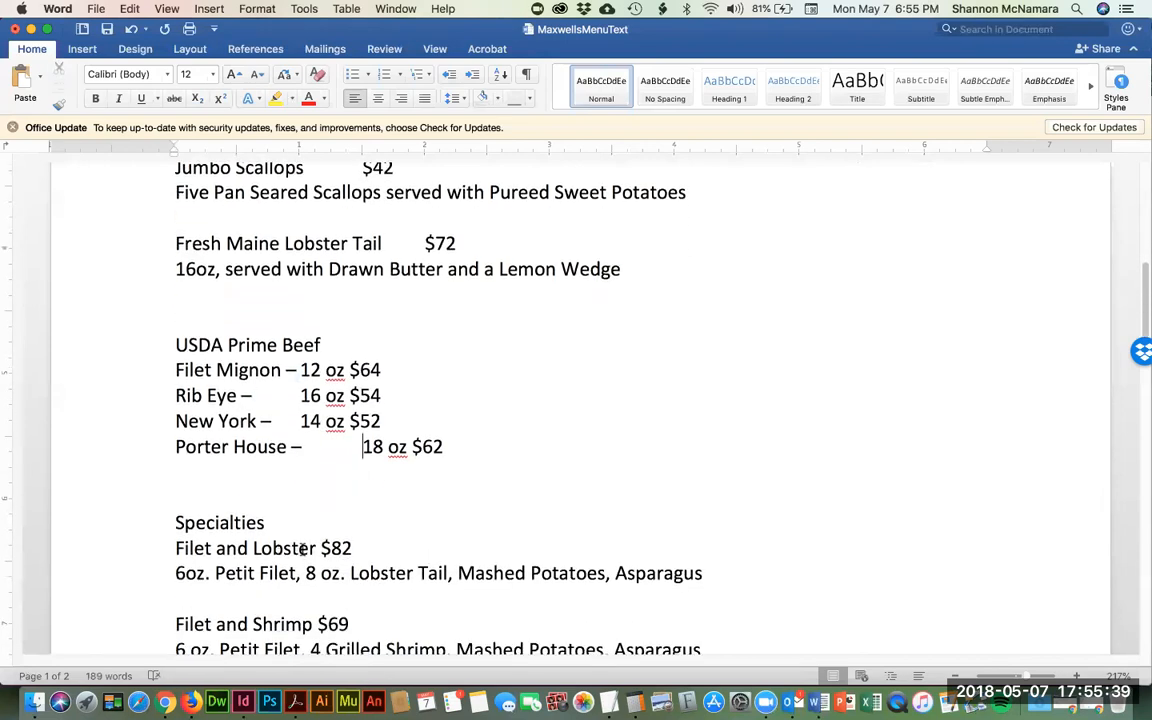
{"action": "key", "text": "Tab"}
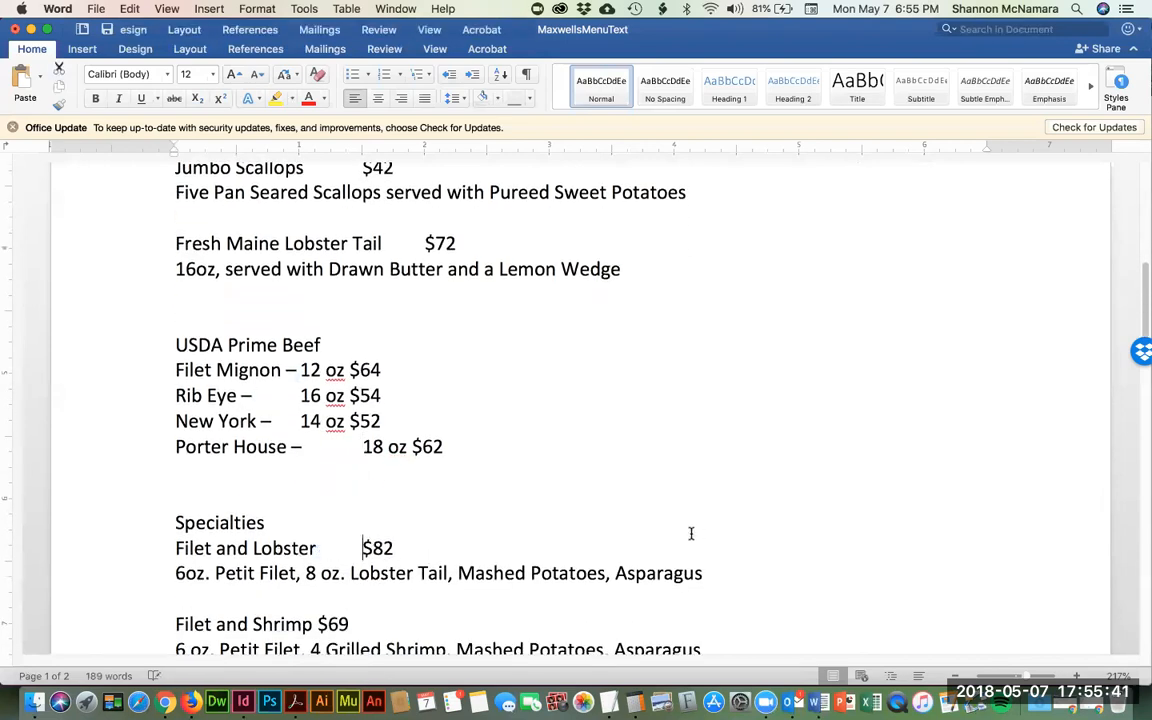
{"action": "scroll", "coordinate": [676, 527], "scroll_direction": "down", "scroll_amount": 2}
{"action": "left_click", "coordinate": [314, 565]}
{"action": "key", "text": "Tab"}
- Tab the Cassata Cake price, then move to the Mousse line and review the rest of the menu
{"action": "scroll", "coordinate": [473, 532], "scroll_direction": "down", "scroll_amount": 2}
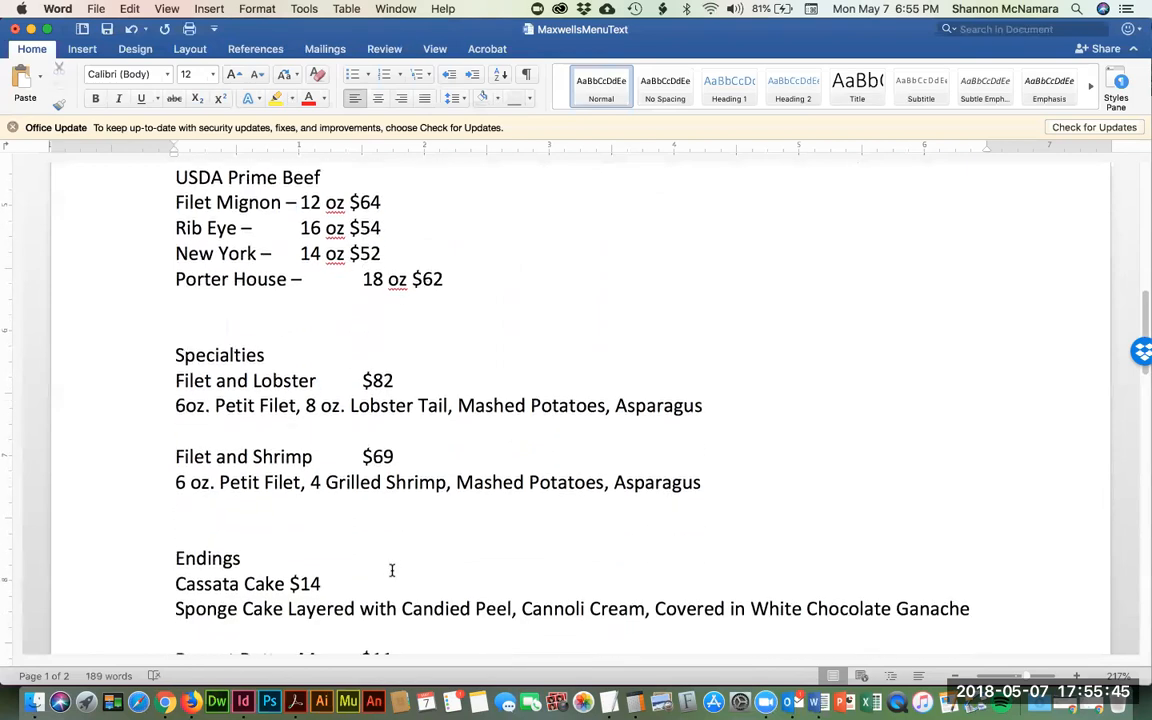
{"action": "scroll", "coordinate": [392, 570], "scroll_direction": "down", "scroll_amount": 1}
{"action": "left_click", "coordinate": [285, 558]}
{"action": "key", "text": "Tab"}
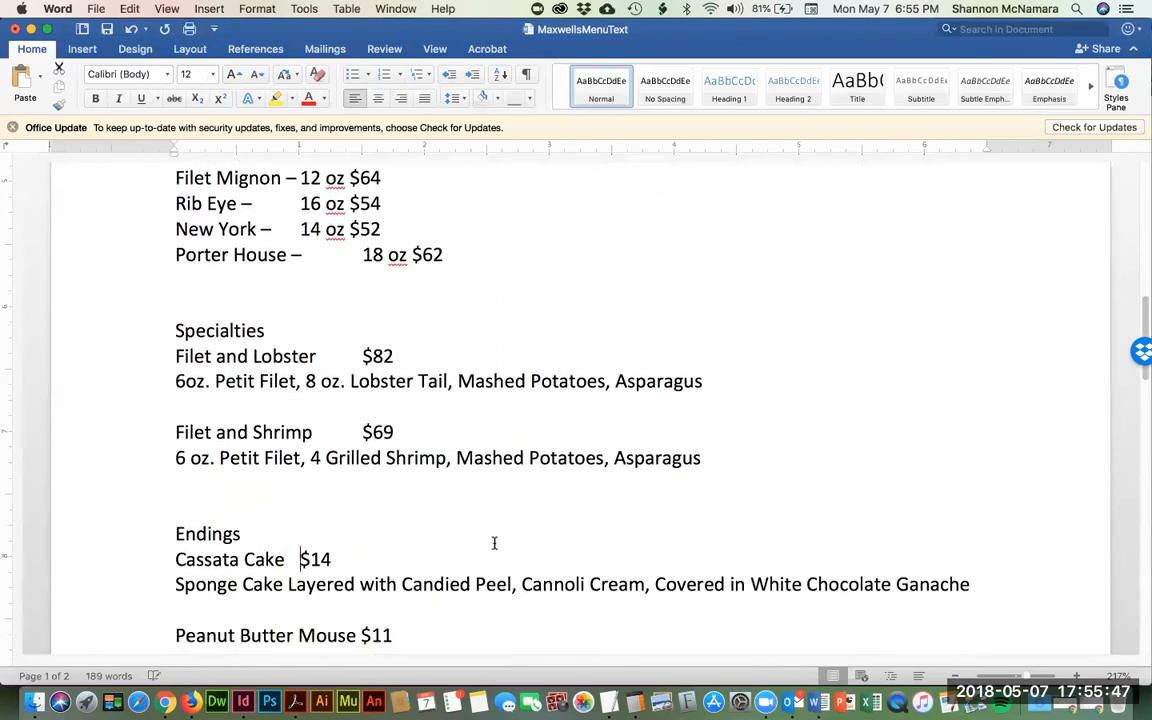
{"action": "scroll", "coordinate": [420, 580], "scroll_direction": "down", "scroll_amount": 1}
{"action": "left_click", "coordinate": [357, 601]}
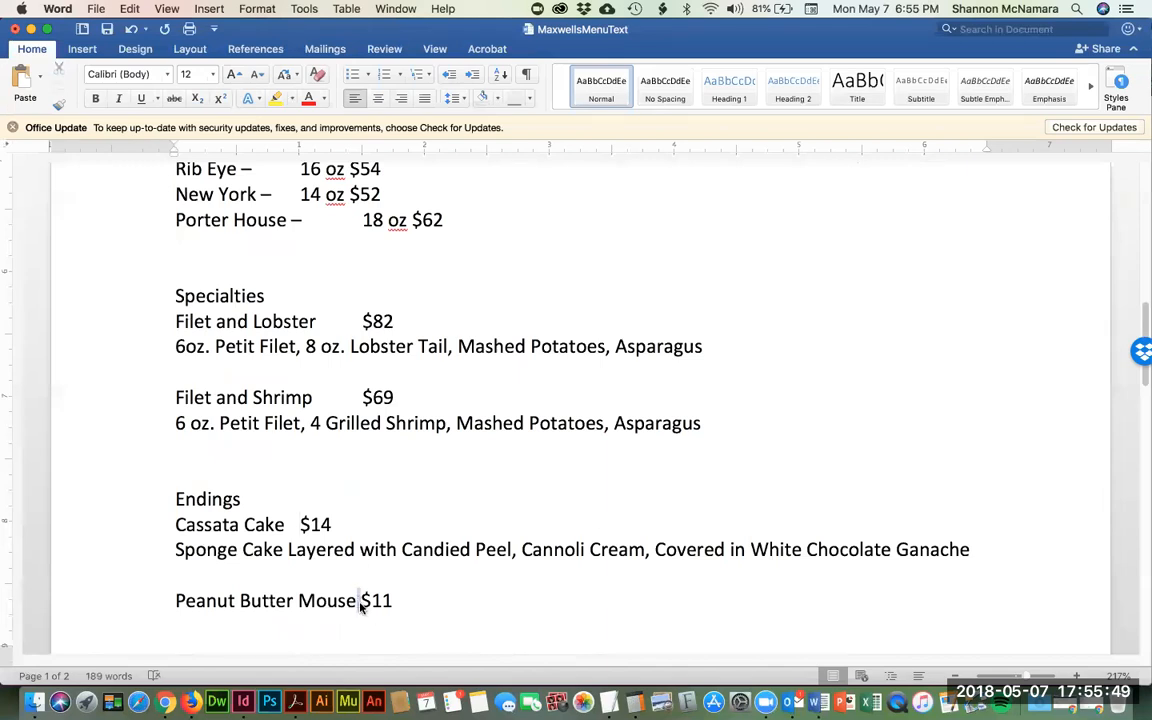
{"action": "scroll", "coordinate": [587, 520], "scroll_direction": "down", "scroll_amount": 10}
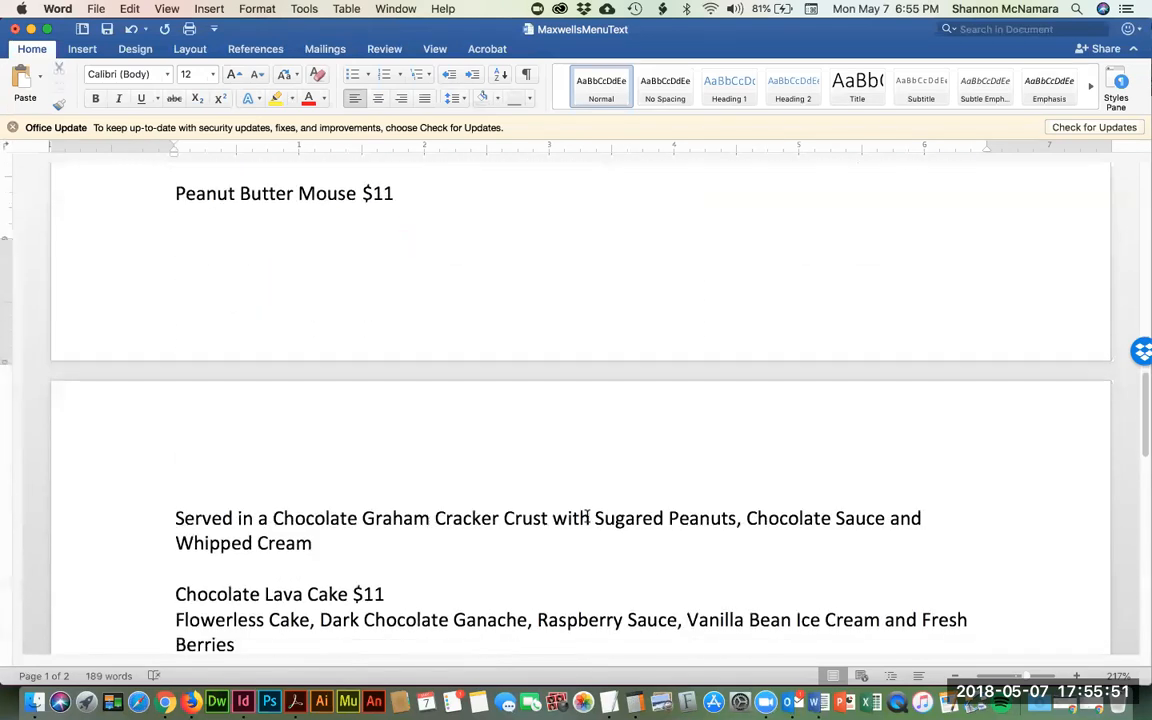
{"action": "scroll", "coordinate": [590, 516], "scroll_direction": "down", "scroll_amount": 3}
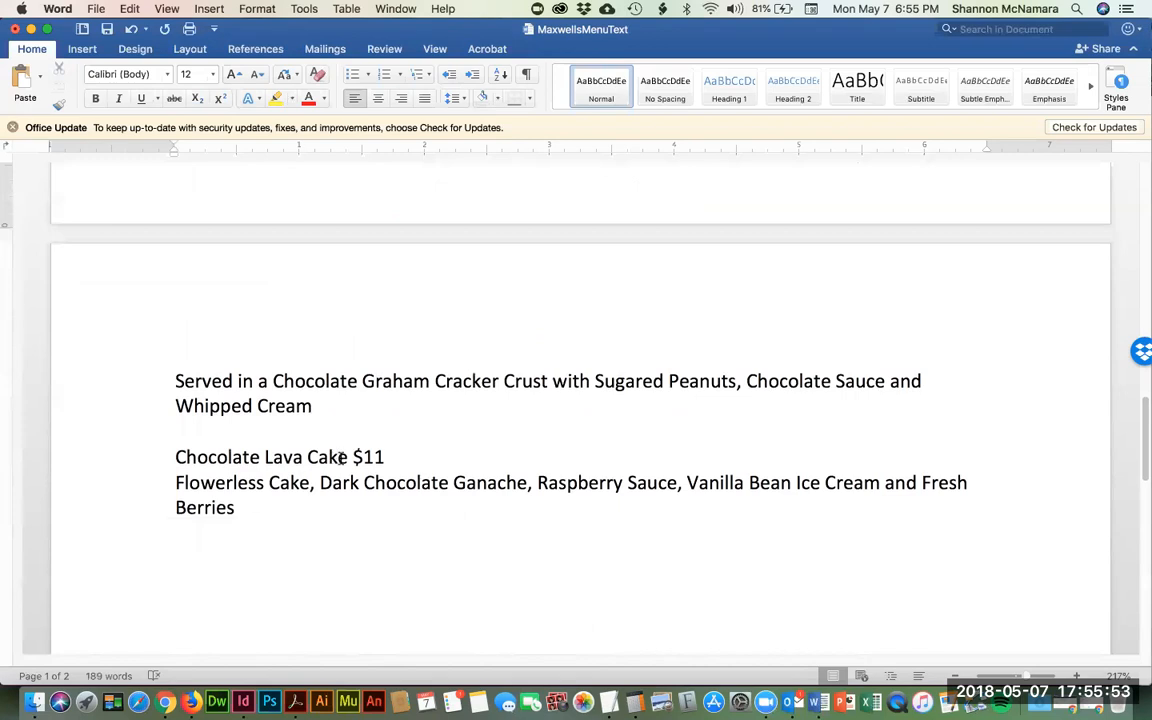
{"action": "scroll", "coordinate": [640, 480], "scroll_direction": "down", "scroll_amount": 12}
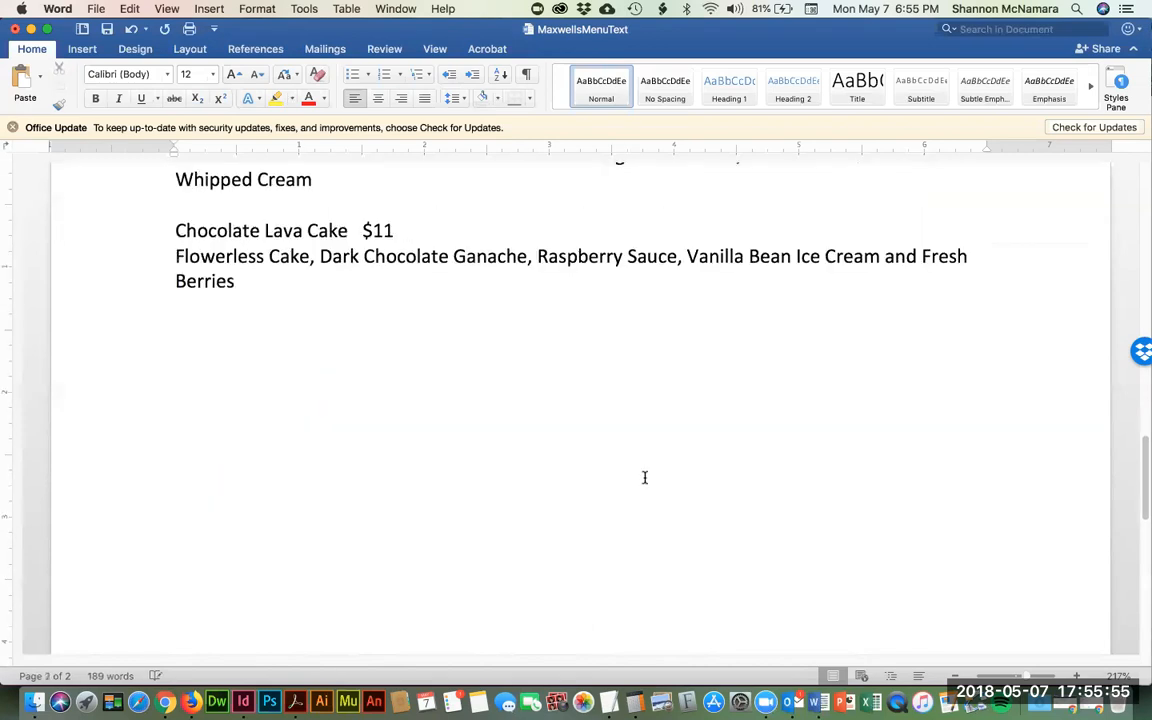
{"action": "scroll", "coordinate": [636, 474], "scroll_direction": "up", "scroll_amount": 10}
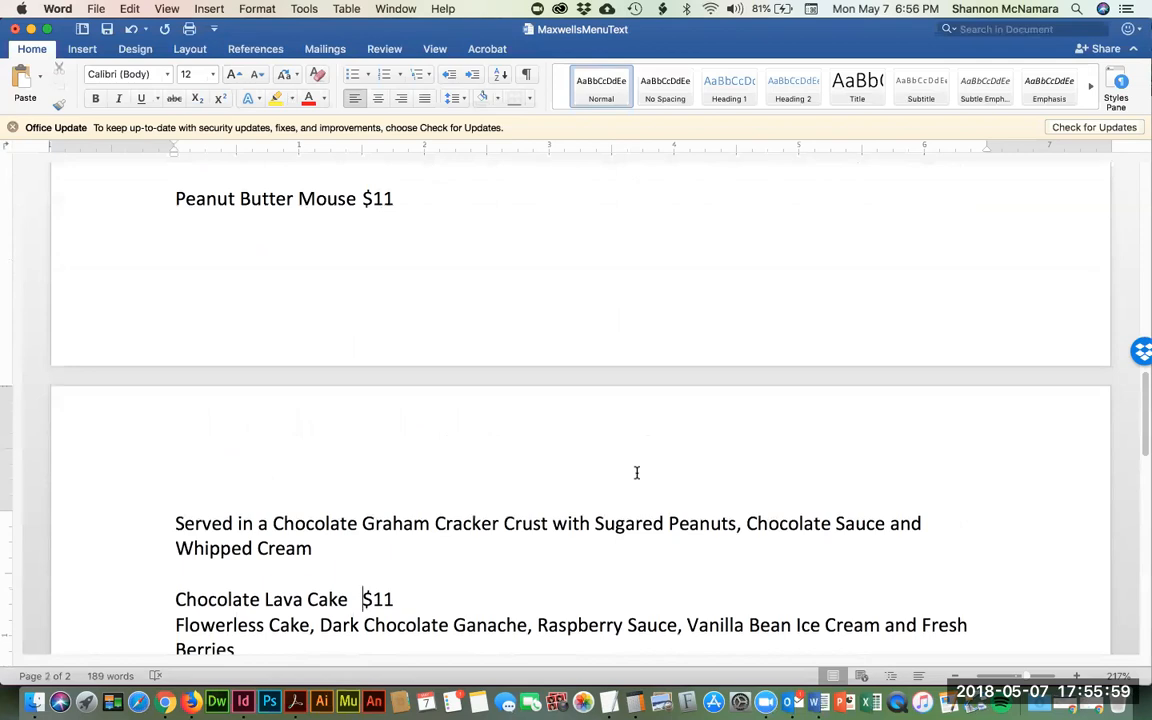
- Scroll back up to the Beginnings section at the top of the menu text
{"action": "scroll", "coordinate": [636, 473], "scroll_direction": "up", "scroll_amount": 8}
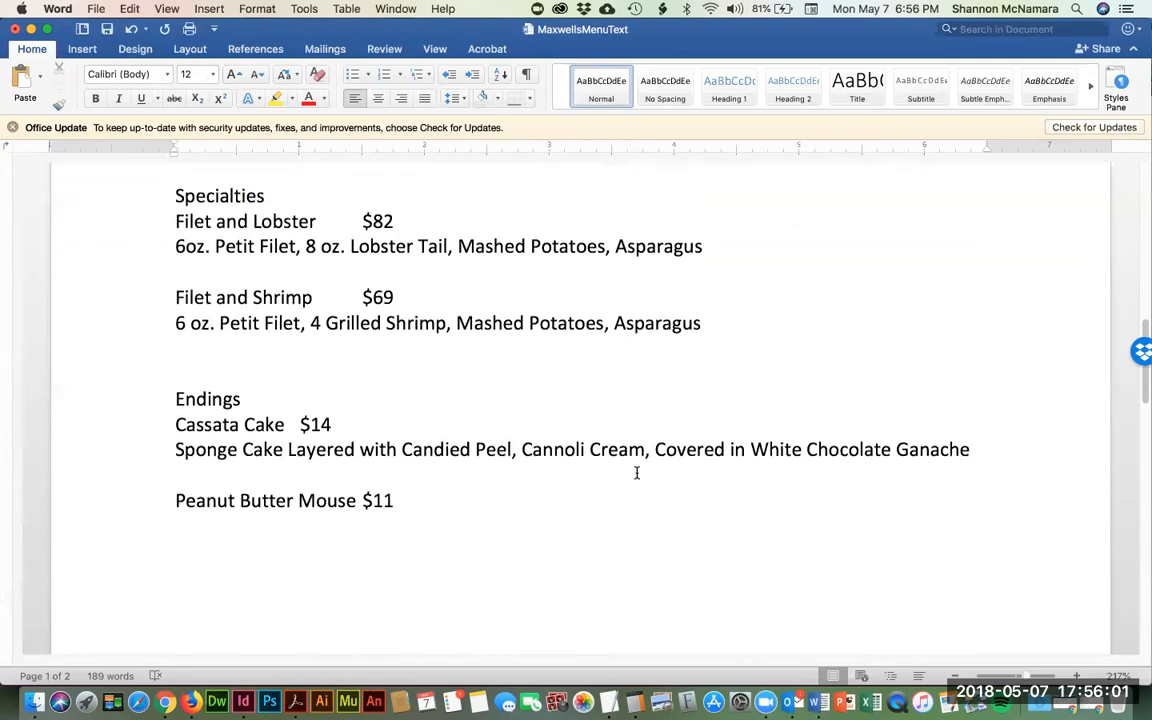
{"action": "scroll", "coordinate": [636, 473], "scroll_direction": "up", "scroll_amount": 10}
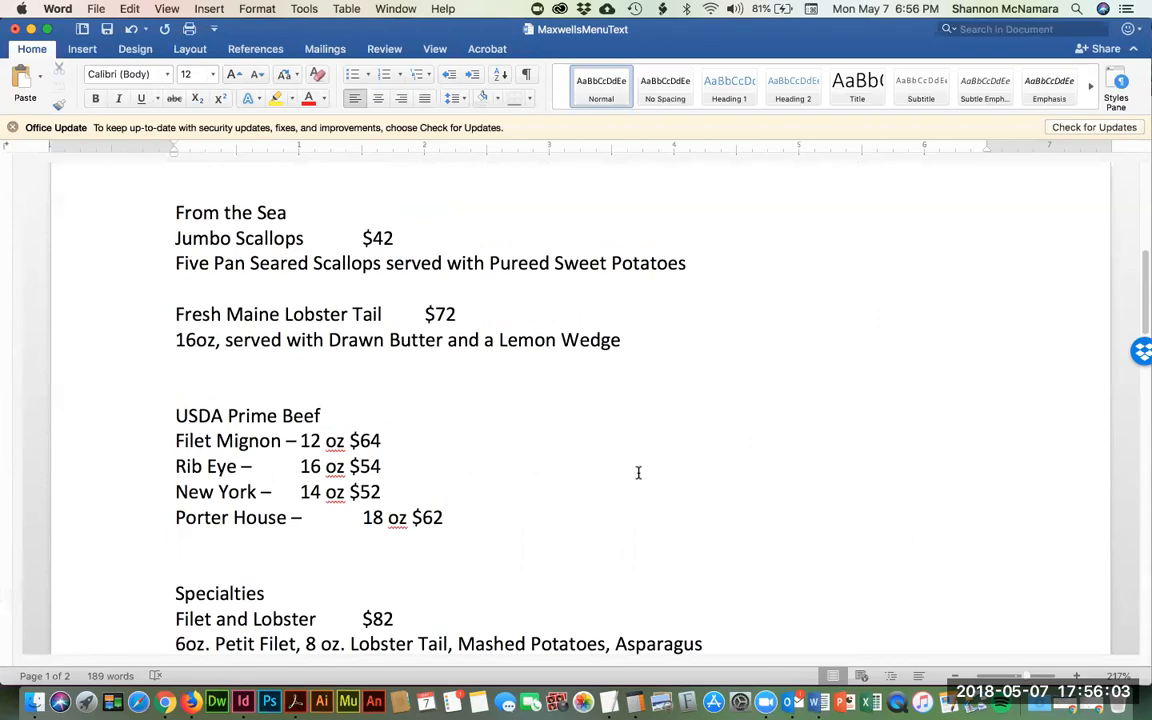
{"action": "scroll", "coordinate": [638, 473], "scroll_direction": "up", "scroll_amount": 4}
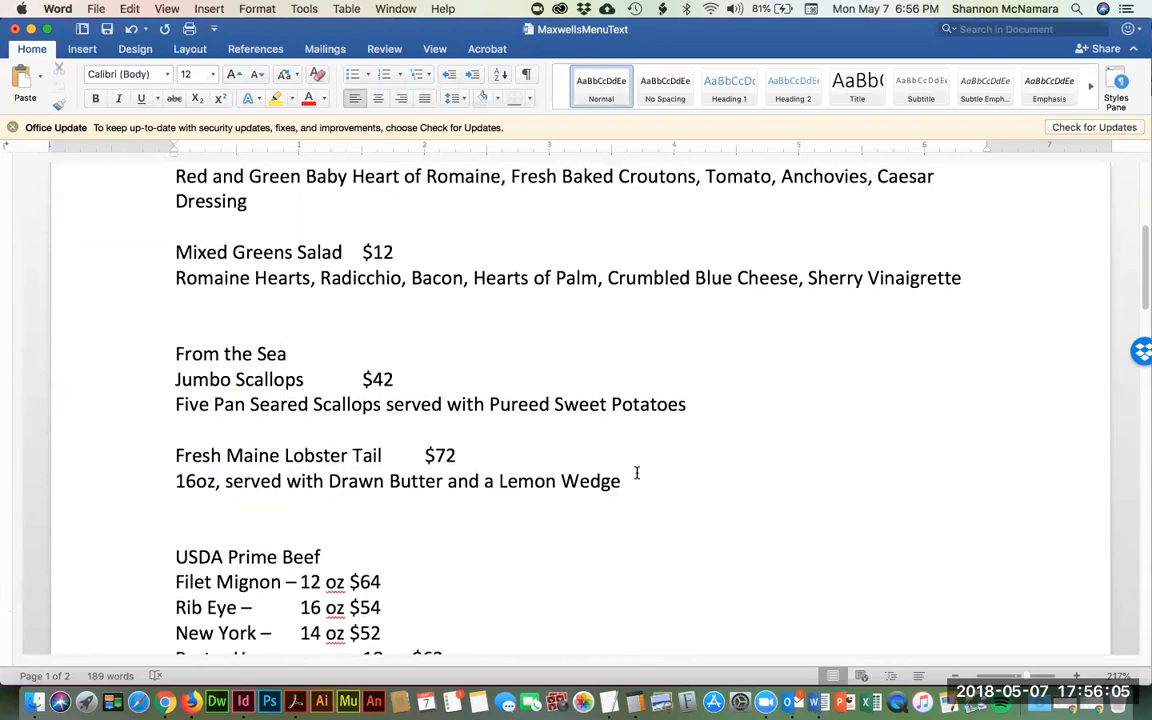
{"action": "scroll", "coordinate": [636, 473], "scroll_direction": "up", "scroll_amount": 6}
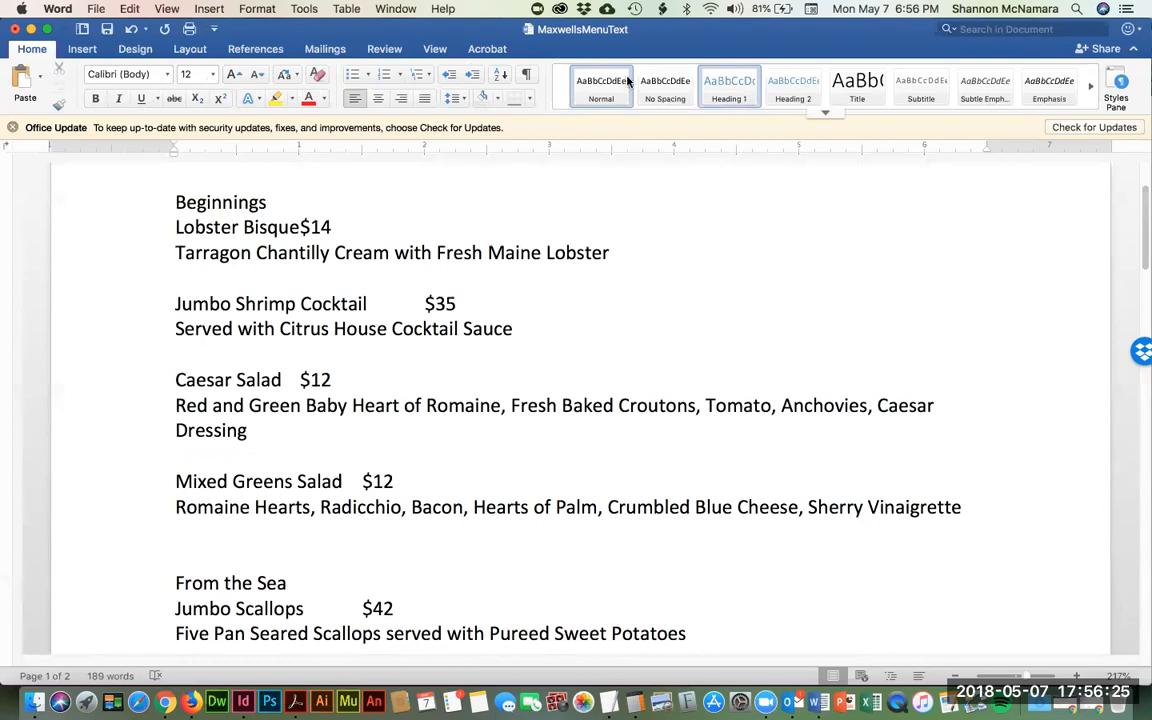
{"action": "scroll", "coordinate": [511, 339], "scroll_direction": "up", "scroll_amount": 1}
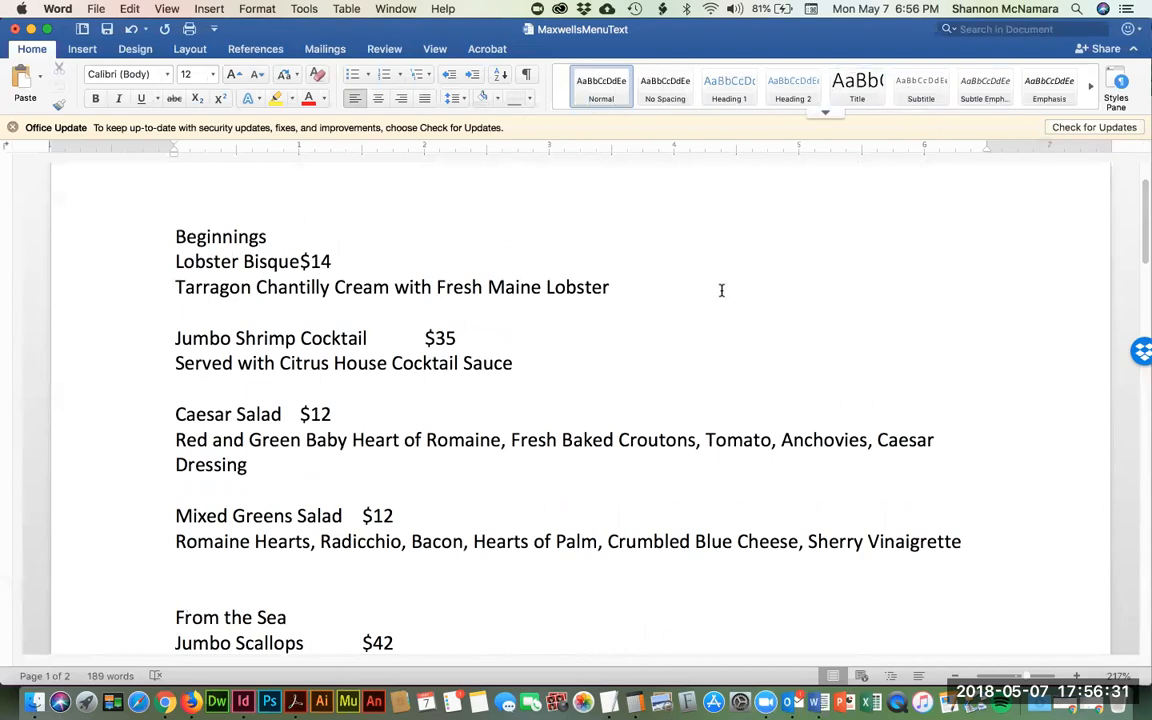
{"action": "scroll", "coordinate": [721, 290], "scroll_direction": "up", "scroll_amount": 2}
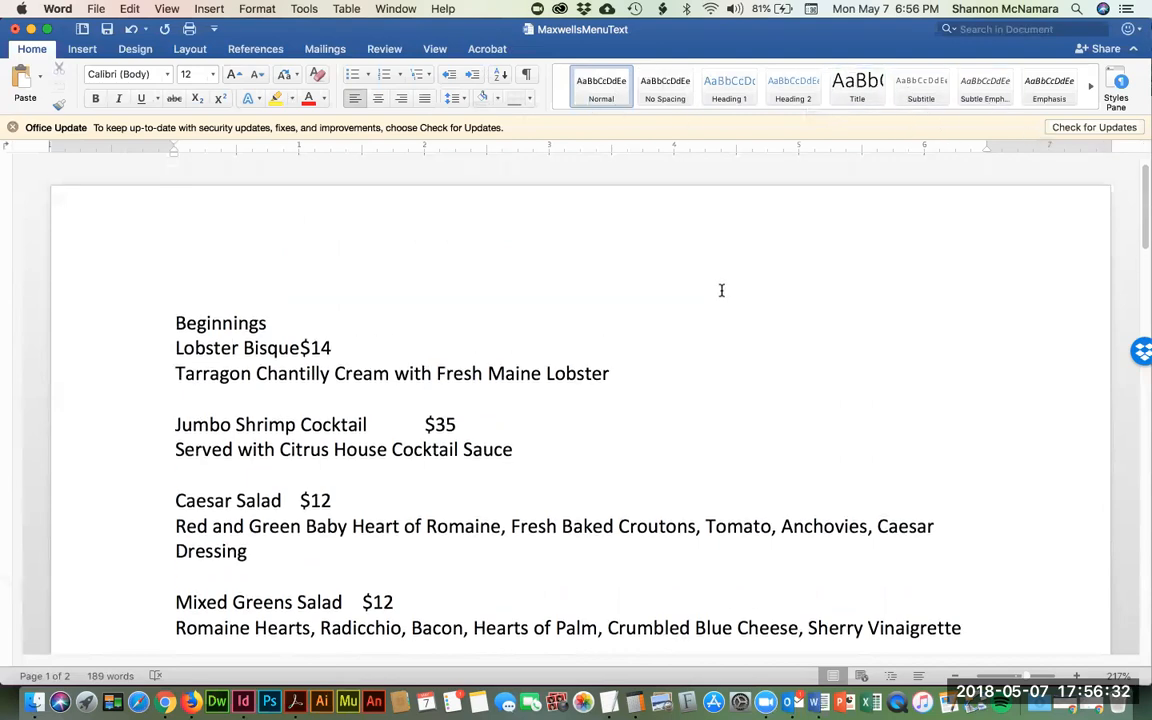
- Make Beginnings Heading 1, Lobster Bisque Heading 2, and its Tarragon description Subtle Emphasis
{"action": "double_click", "coordinate": [217, 327]}
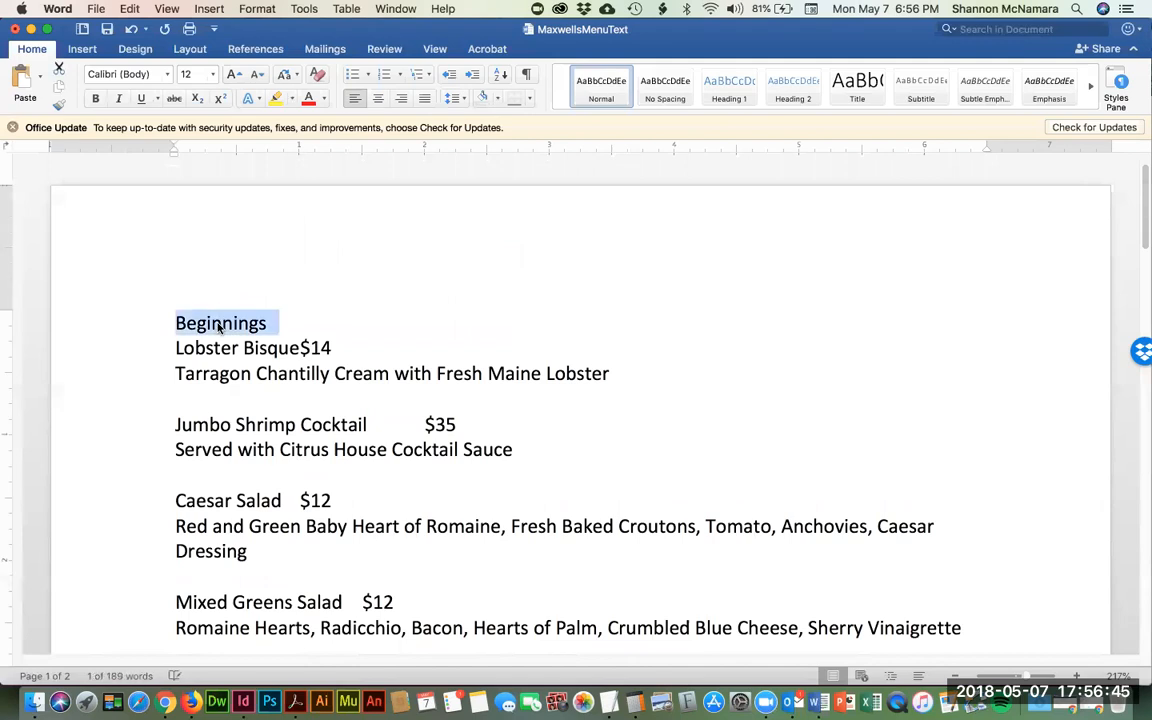
{"action": "left_click", "coordinate": [729, 90]}
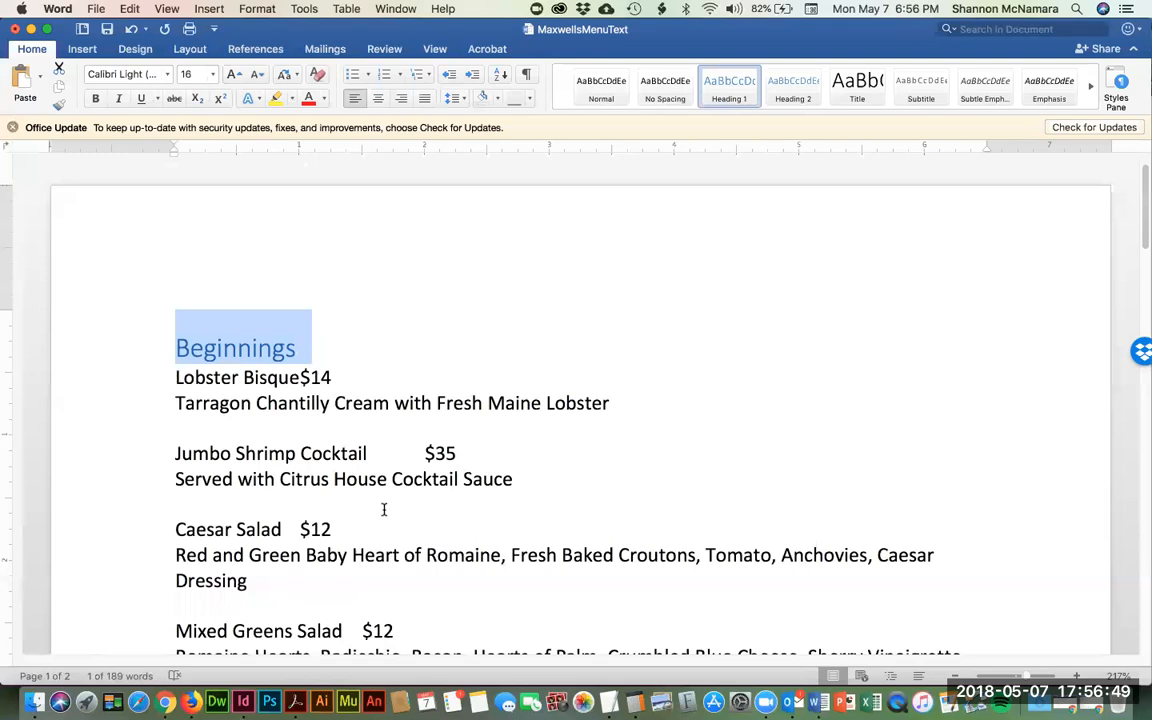
{"action": "key", "text": "Right"}
{"action": "key", "text": "shift+Down"}
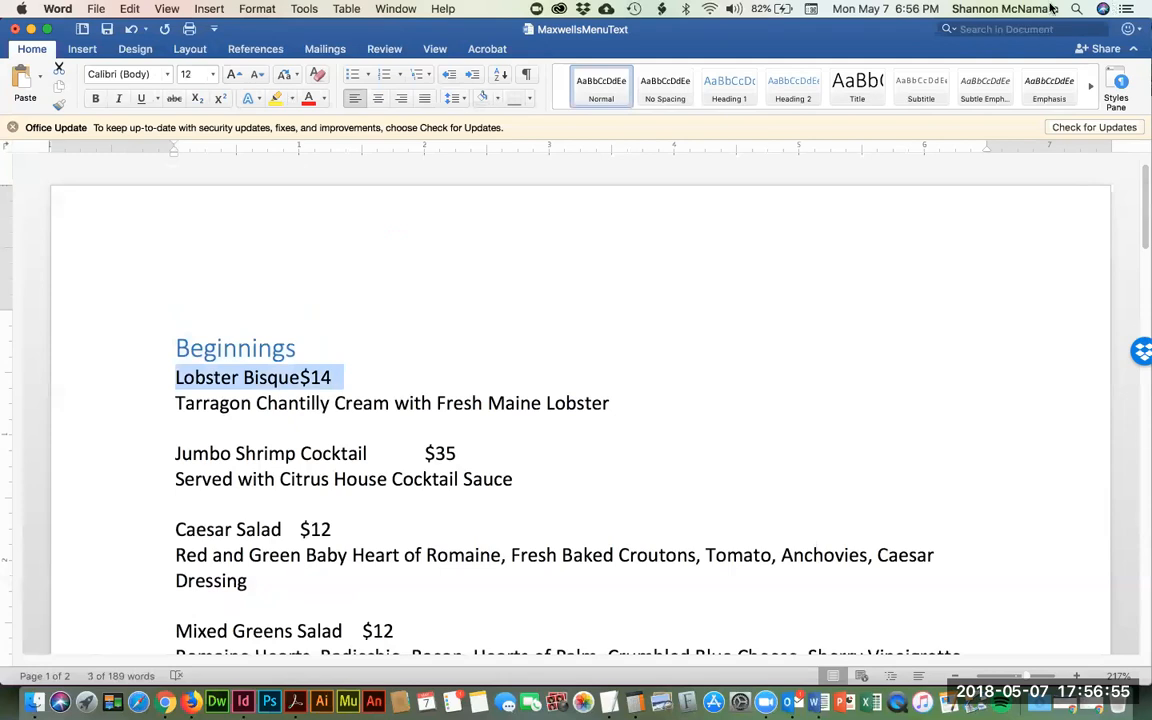
{"action": "left_click", "coordinate": [789, 85]}
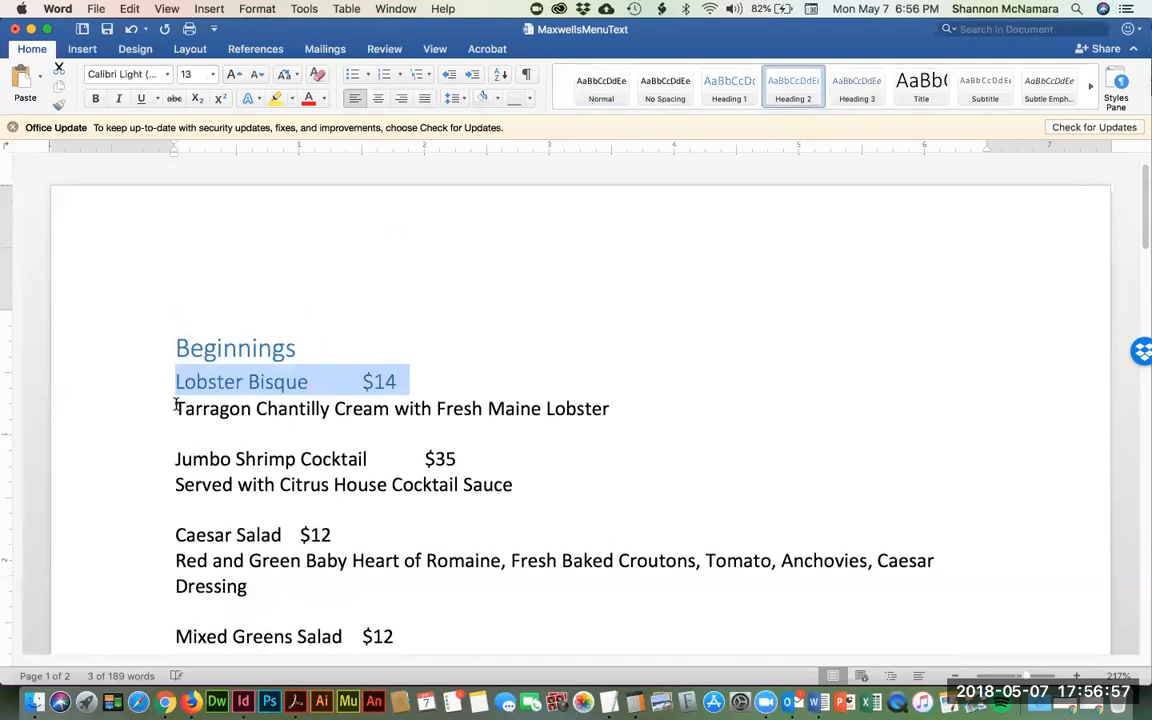
{"action": "key", "text": "Right"}
{"action": "key", "text": "shift+Down"}
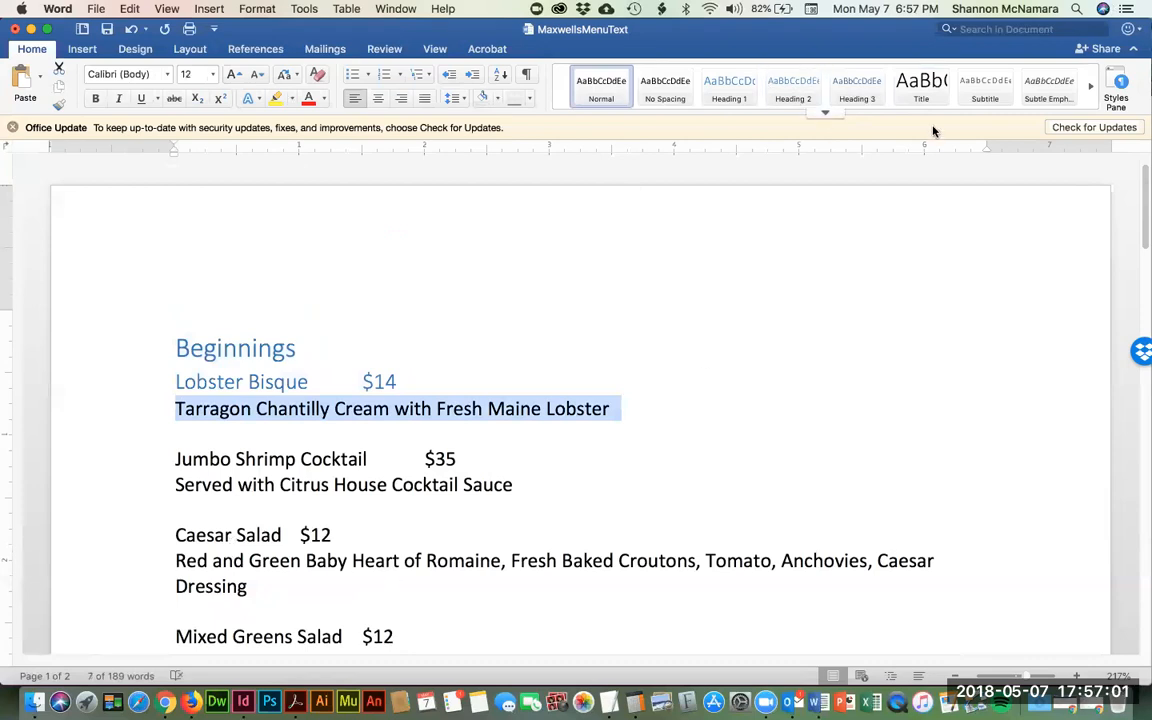
{"action": "left_click", "coordinate": [1046, 85]}
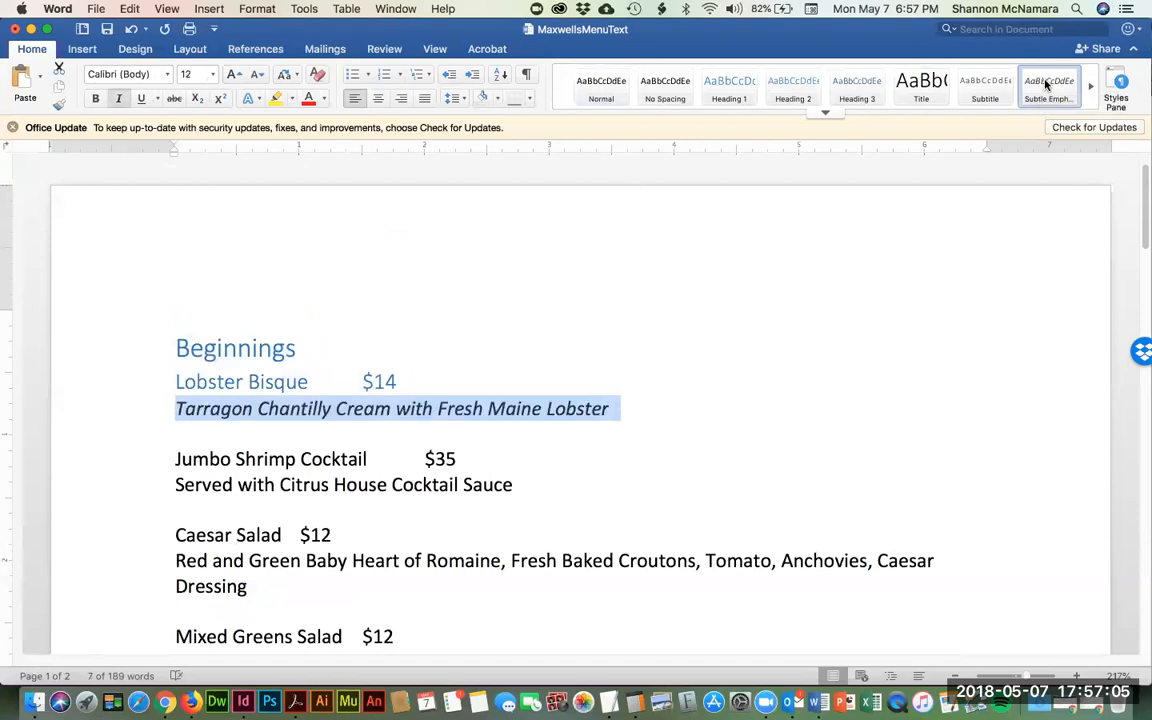
- Make Jumbo Shrimp Cocktail and Caesar Salad Heading 2, with their descriptions in Subtle Emphasis
{"action": "key", "text": "Down"}
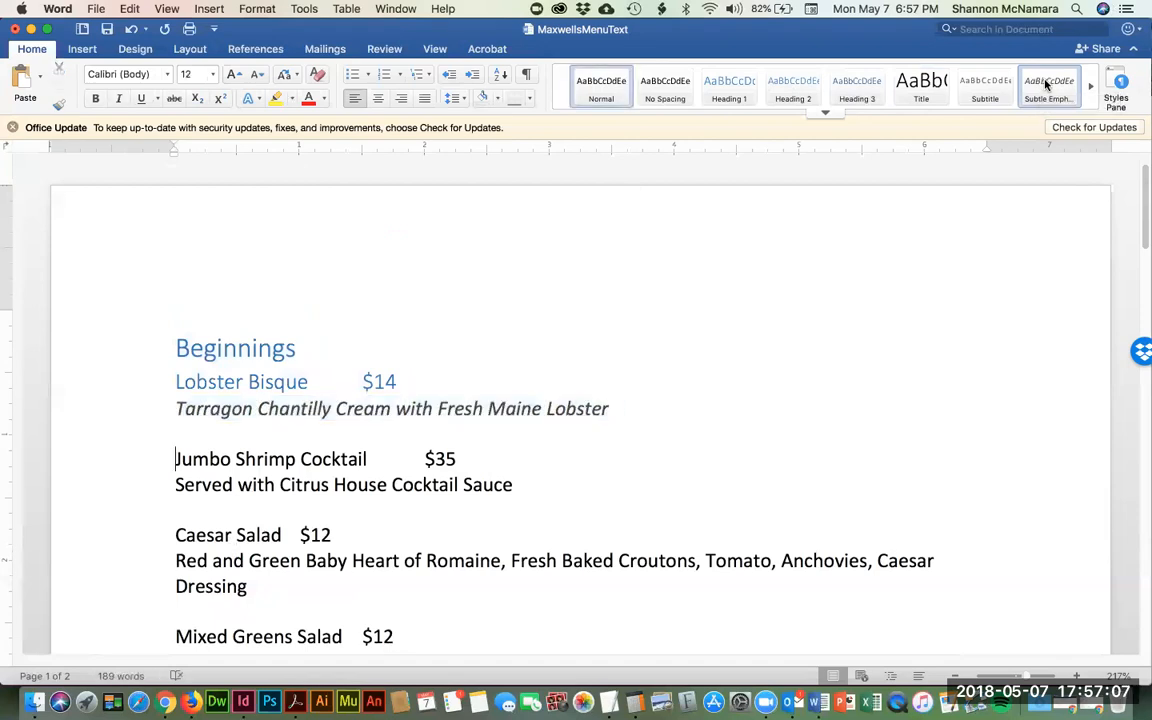
{"action": "key", "text": "shift+Down"}
{"action": "left_click", "coordinate": [795, 88]}
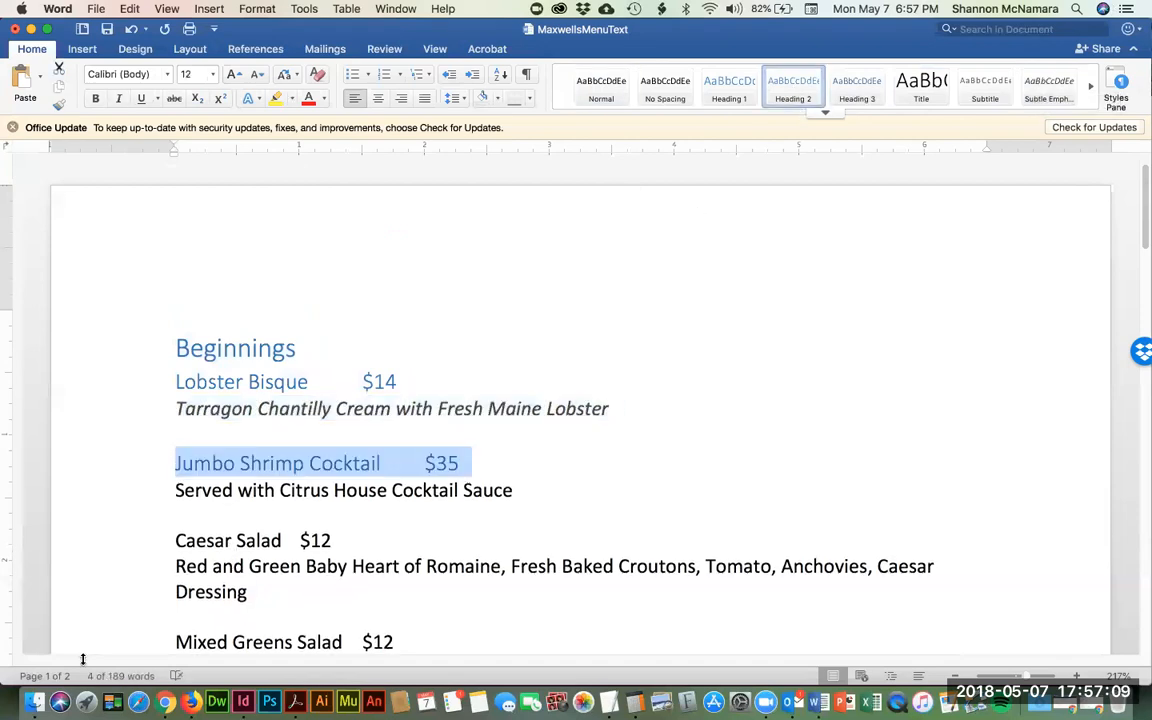
{"action": "key", "text": "Down"}
{"action": "key", "text": "shift+Down"}
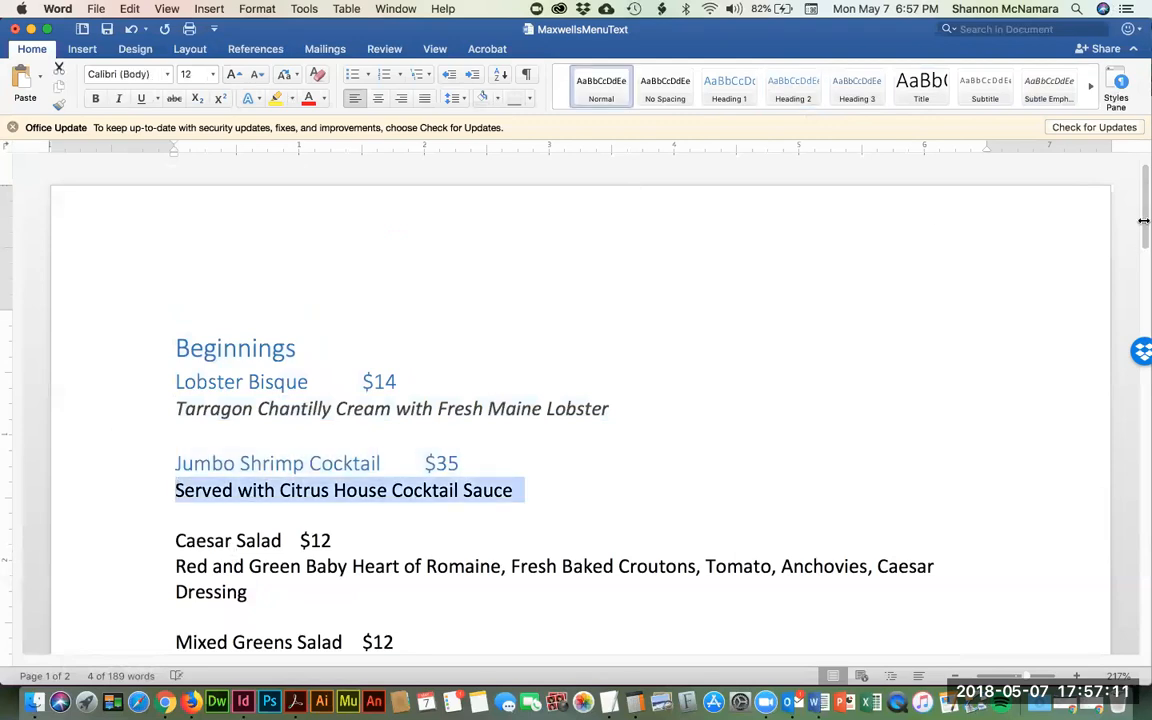
{"action": "left_click", "coordinate": [1049, 88]}
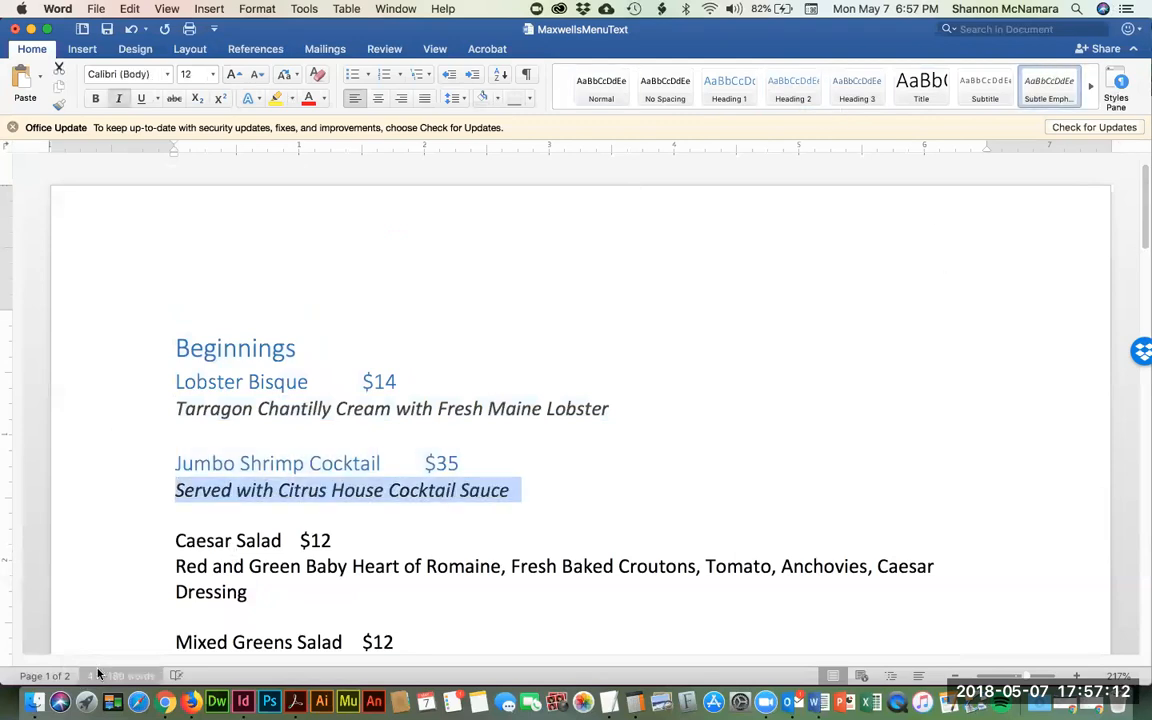
{"action": "left_click", "coordinate": [176, 540]}
{"action": "key", "text": "shift+Down"}
{"action": "left_click", "coordinate": [802, 101]}
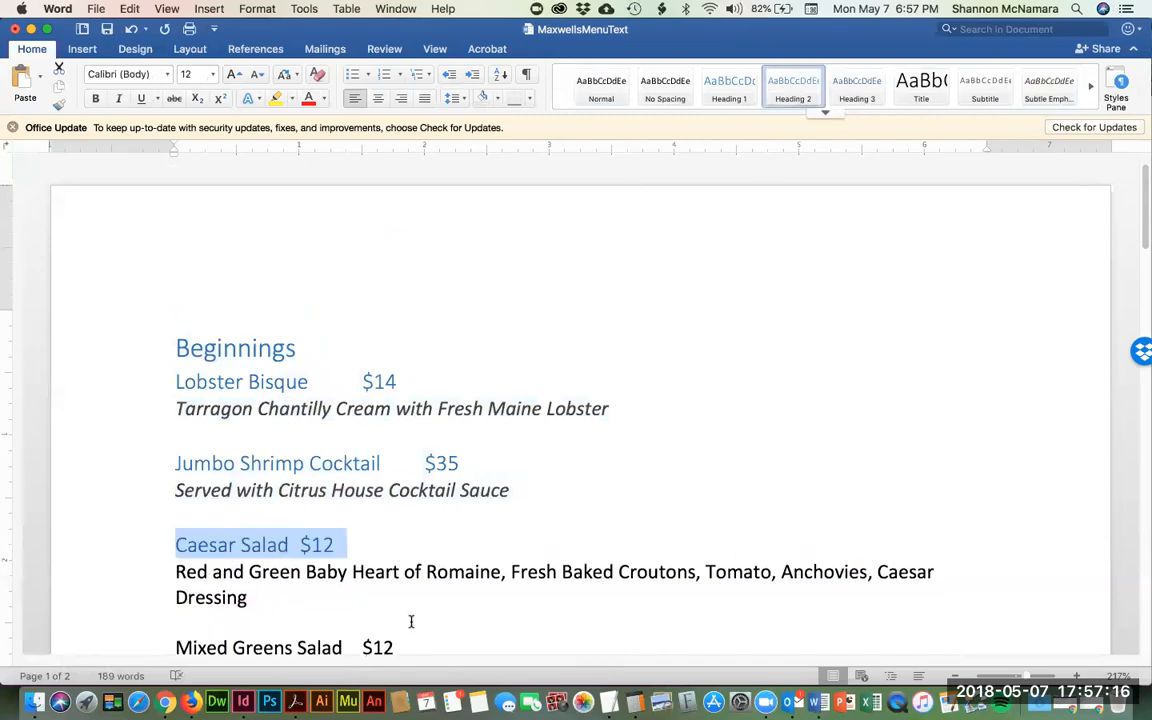
{"action": "left_click", "coordinate": [176, 564]}
{"action": "key", "text": "shift+Down"}
{"action": "key", "text": "shift+Down"}
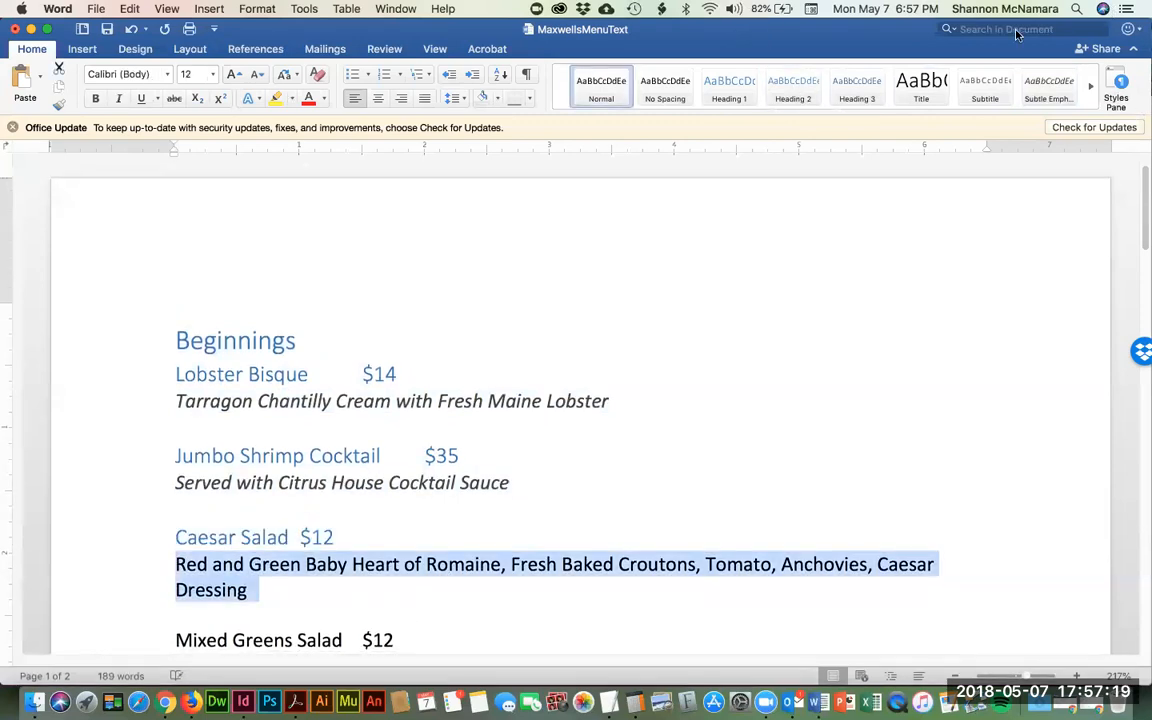
{"action": "left_click", "coordinate": [1048, 88]}
- Give the Romaine Hearts description under Mixed Greens Salad the Subtle Emphasis style
{"action": "scroll", "coordinate": [620, 642], "scroll_direction": "down", "scroll_amount": 4}
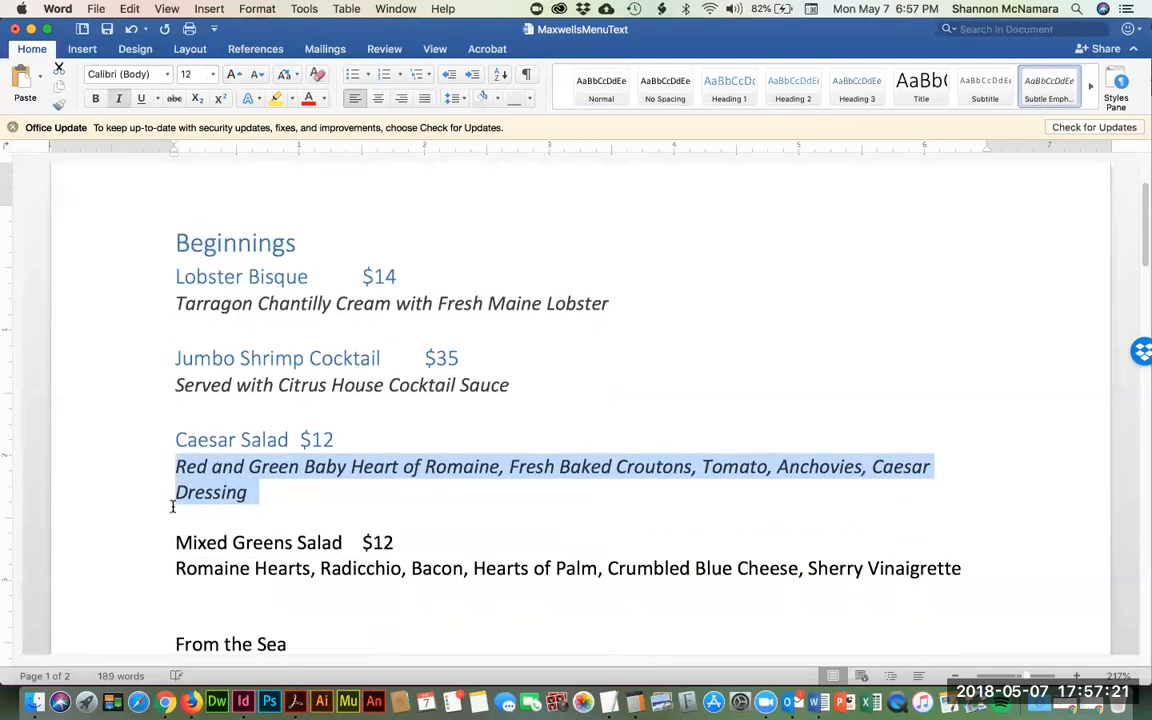
{"action": "left_click", "coordinate": [172, 540]}
{"action": "key", "text": "shift+Down"}
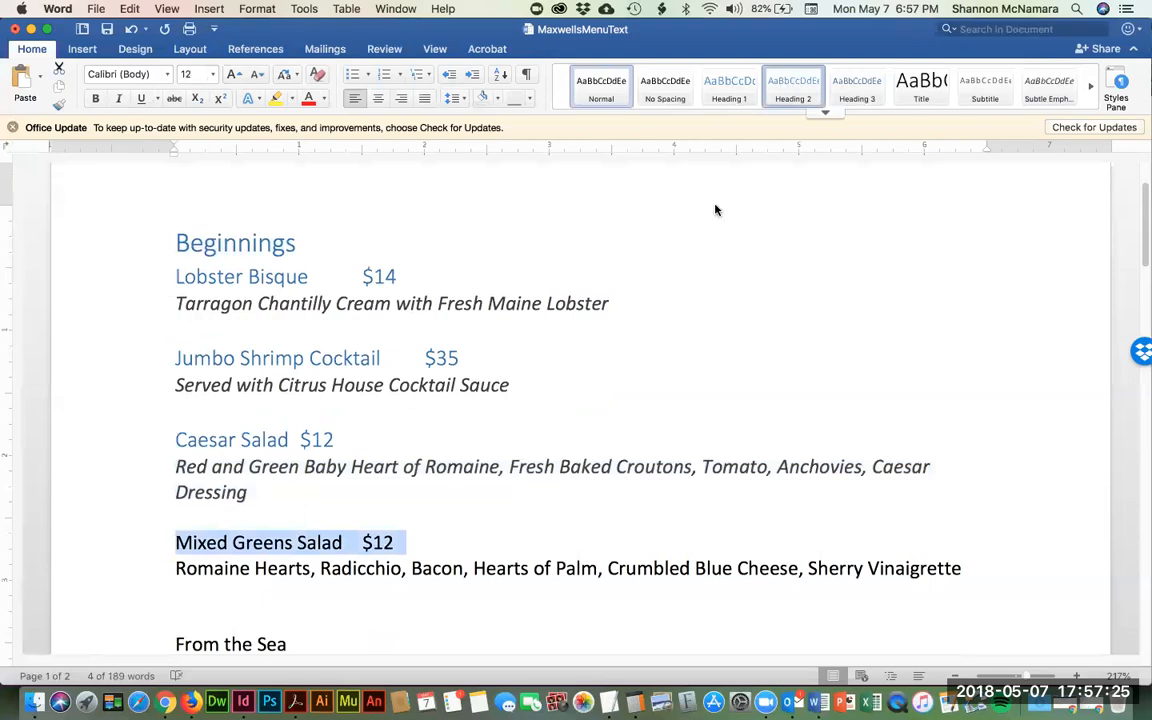
{"action": "key", "text": "Right"}
{"action": "key", "text": "shift+Down"}
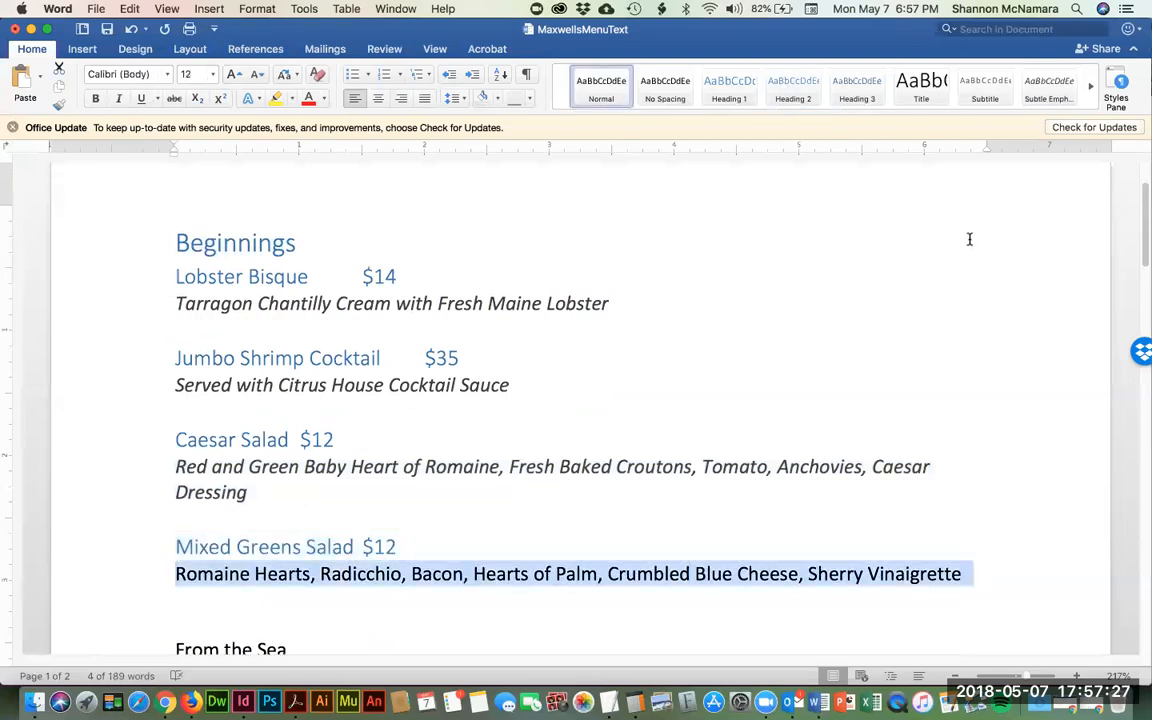
{"action": "left_click", "coordinate": [1049, 88]}
- Make From the Sea Heading 1, Jumbo Scallops Heading 2, and its description Subtle Emphasis
{"action": "scroll", "coordinate": [563, 427], "scroll_direction": "down", "scroll_amount": 4}
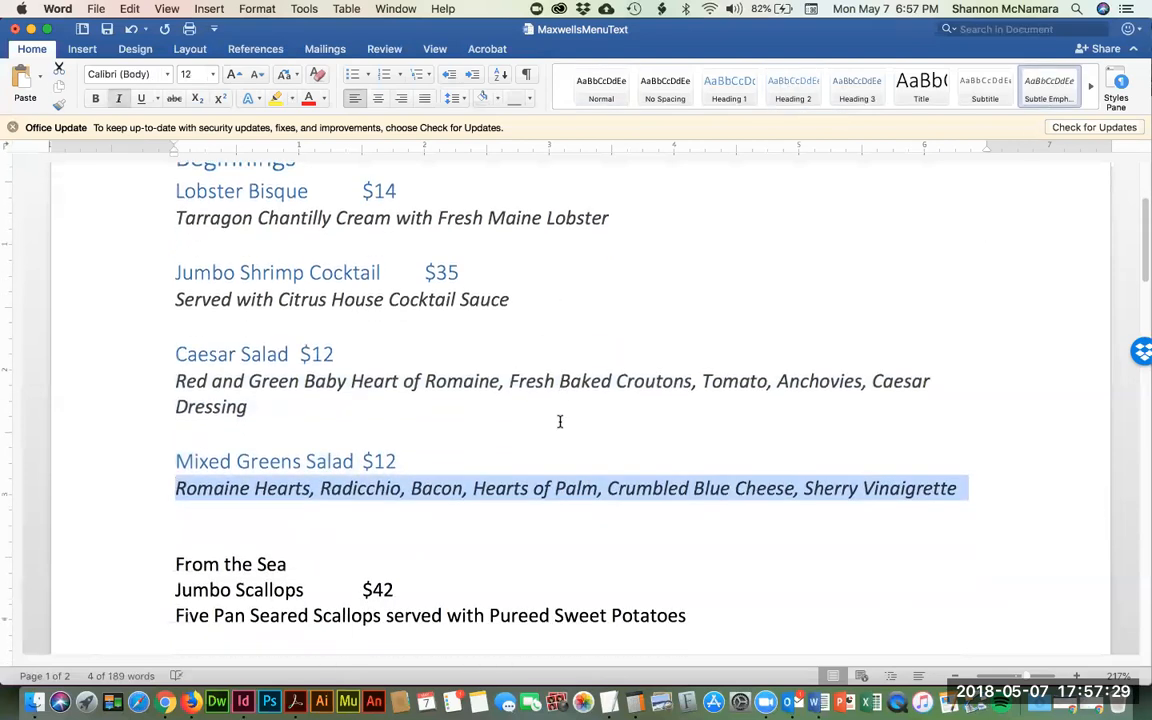
{"action": "left_click", "coordinate": [172, 528]}
{"action": "key", "text": "shift+Down"}
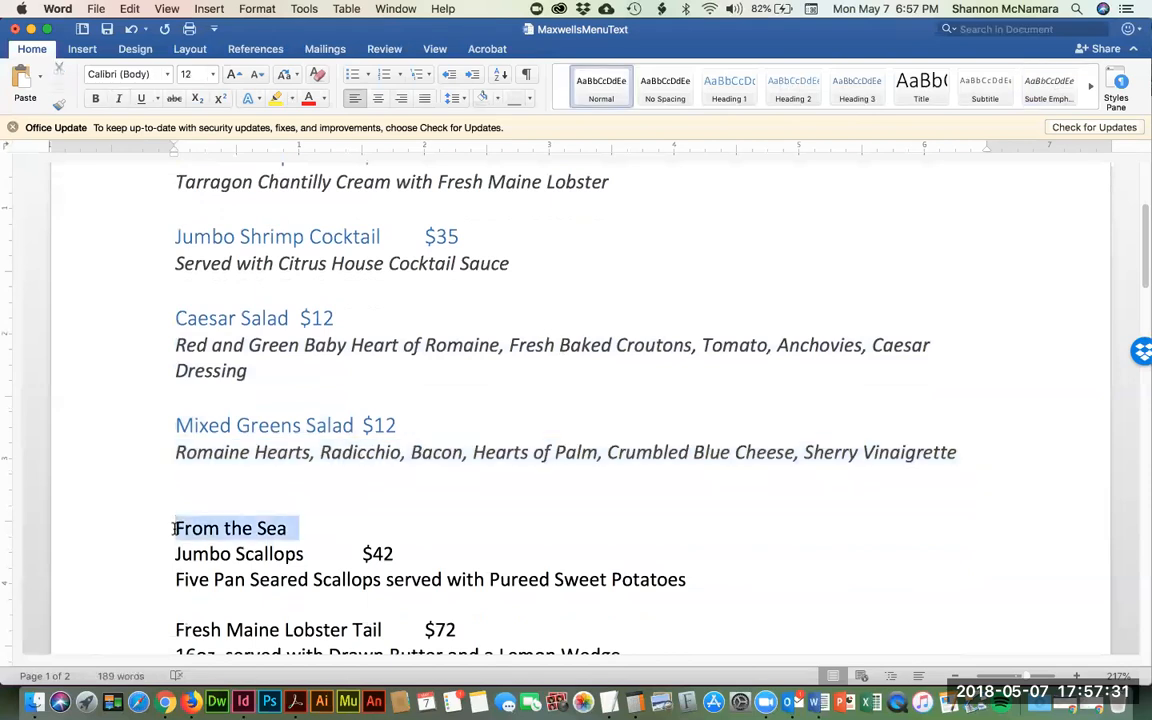
{"action": "left_click", "coordinate": [729, 88]}
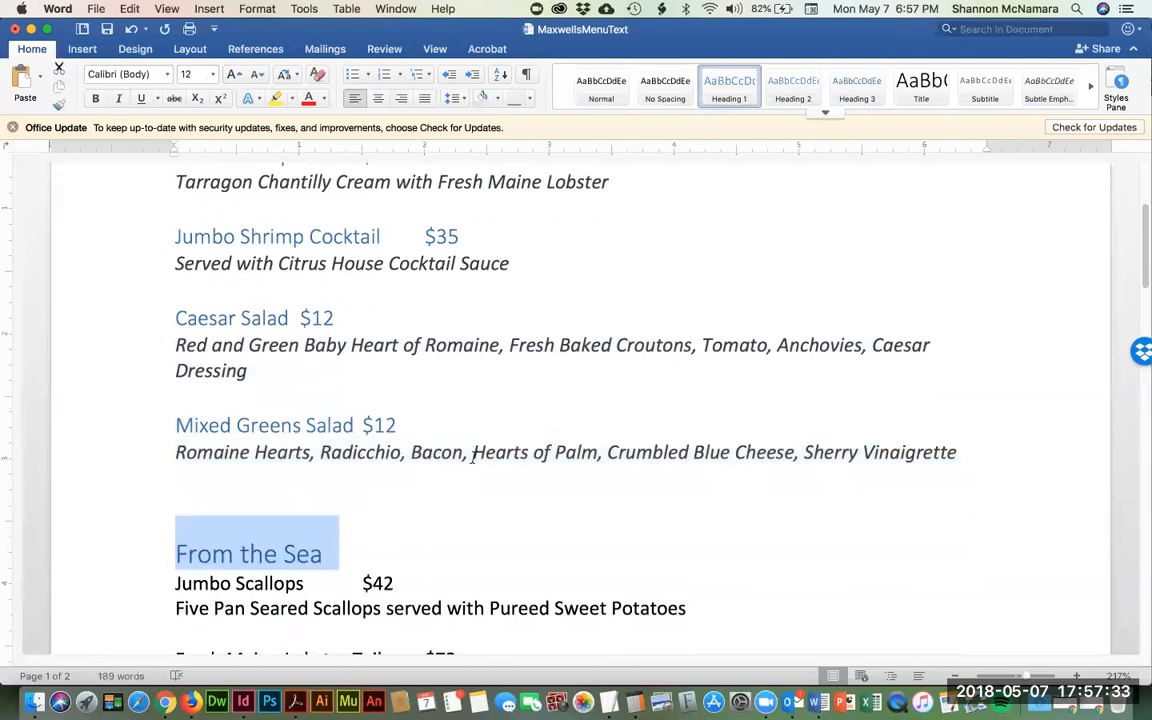
{"action": "key", "text": "Right"}
{"action": "key", "text": "shift+Down"}
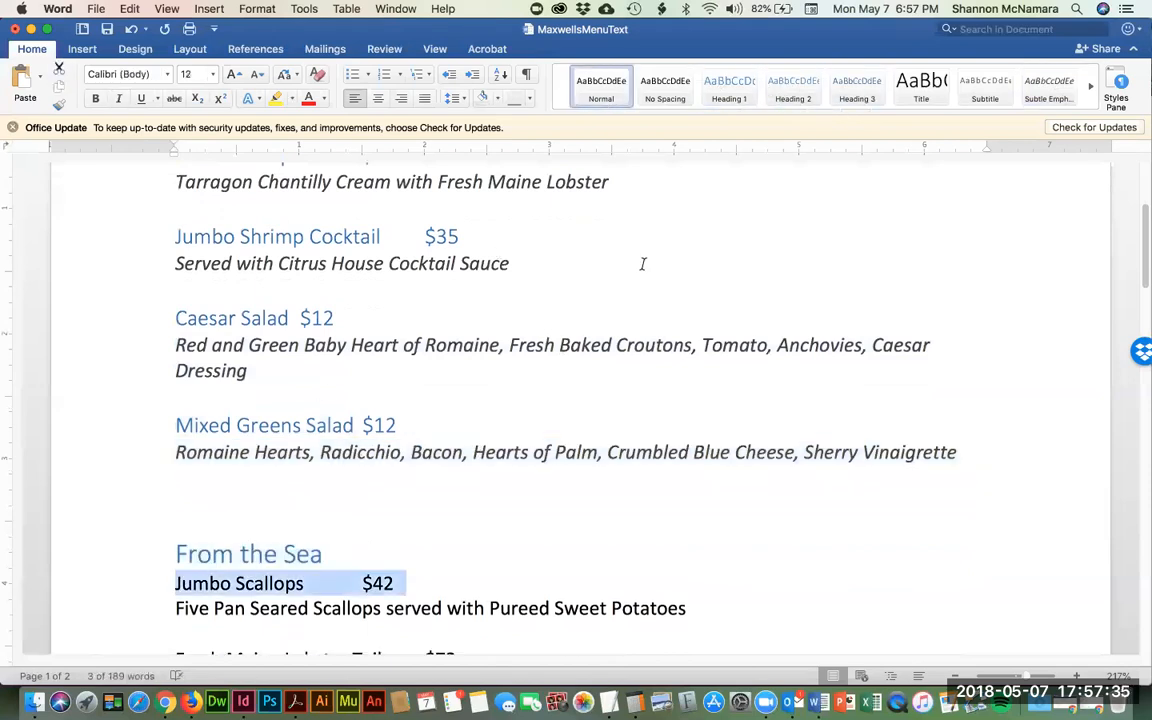
{"action": "left_click", "coordinate": [806, 77]}
{"action": "key", "text": "Right"}
{"action": "key", "text": "shift+Down"}
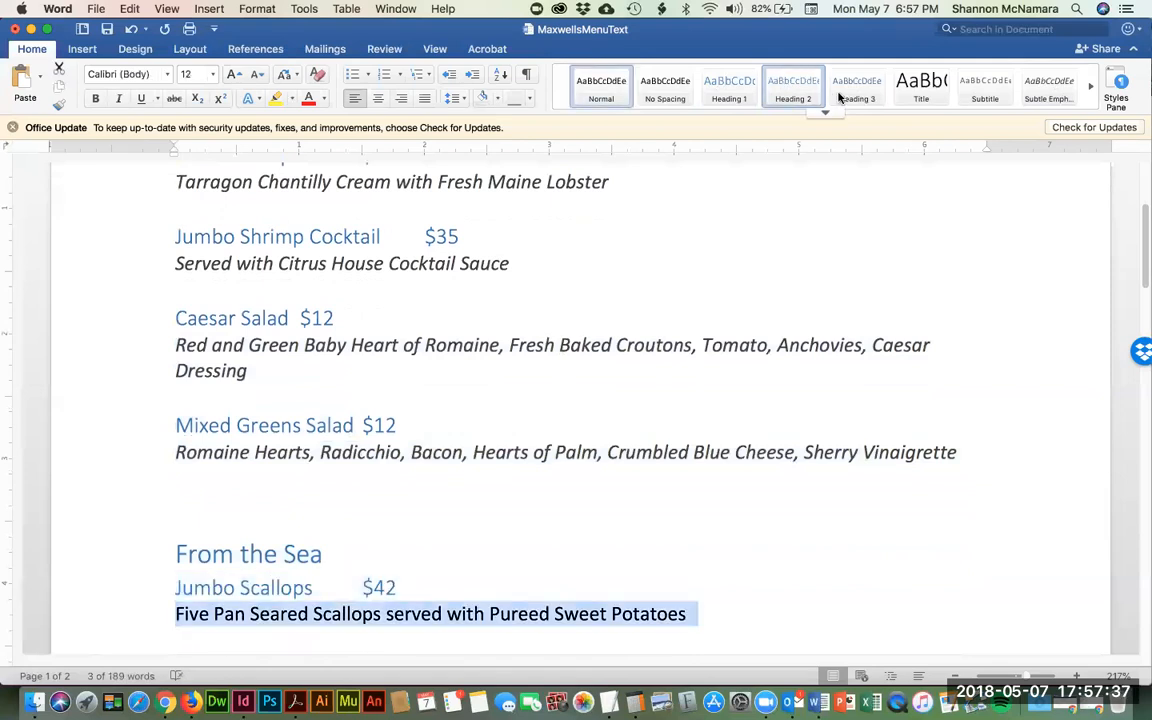
{"action": "left_click", "coordinate": [1049, 88]}
- Make the Fresh Maine Lobster Tail line Heading 2 and its 16oz description Subtle Emphasis
{"action": "scroll", "coordinate": [215, 520], "scroll_direction": "down", "scroll_amount": 3}
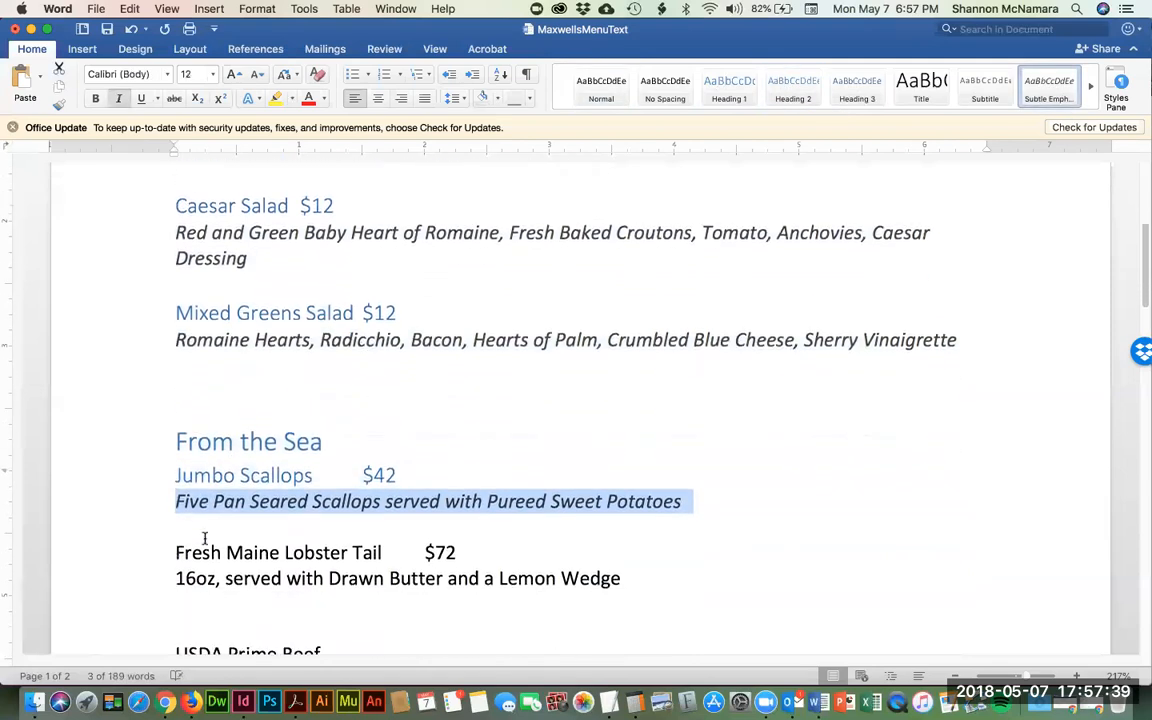
{"action": "key", "text": "Down"}
{"action": "key", "text": "shift+Down"}
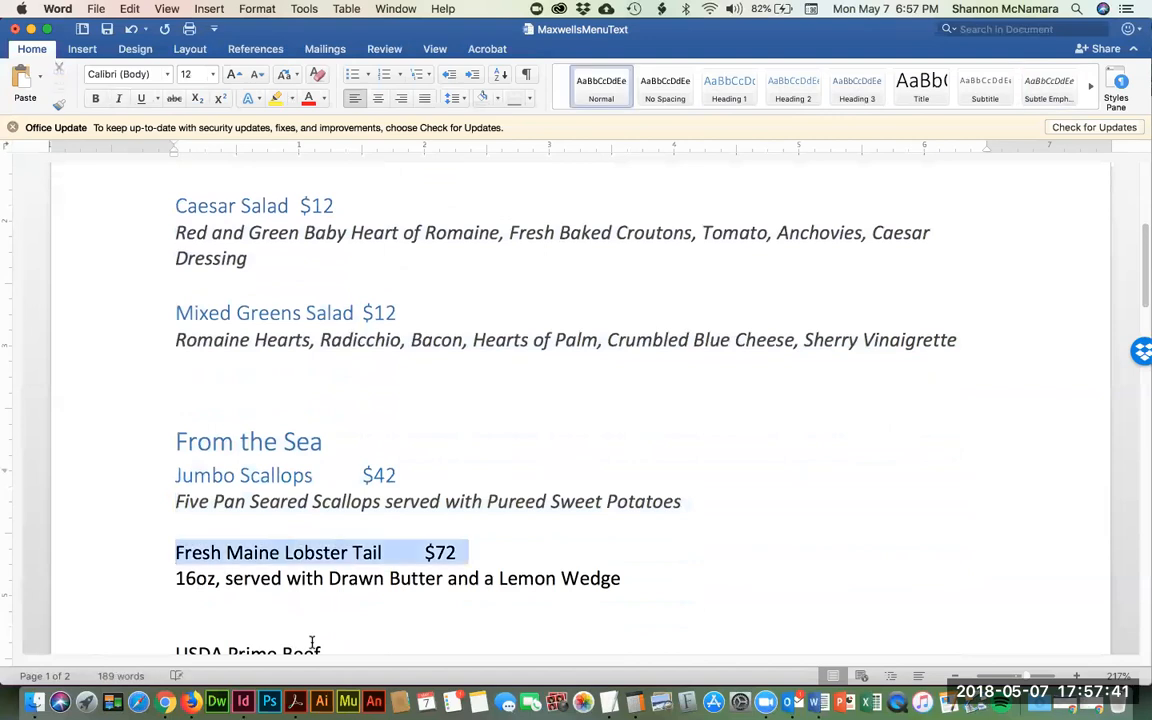
{"action": "left_click", "coordinate": [792, 84]}
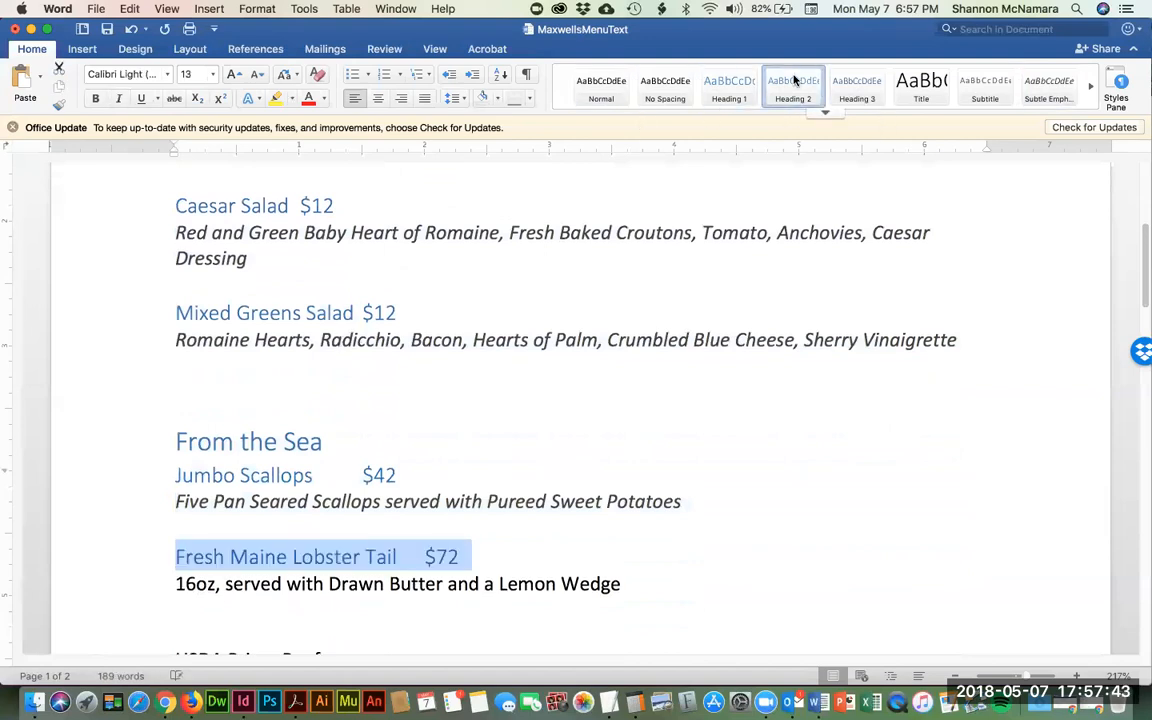
{"action": "key", "text": "Down"}
{"action": "key", "text": "shift+Down"}
{"action": "left_click", "coordinate": [1048, 84]}
- Make USDA Prime Beef Heading 1 and its item lines through Porter House Heading 2
{"action": "scroll", "coordinate": [708, 440], "scroll_direction": "down", "scroll_amount": 3}
{"action": "scroll", "coordinate": [708, 440], "scroll_direction": "down", "scroll_amount": 3}
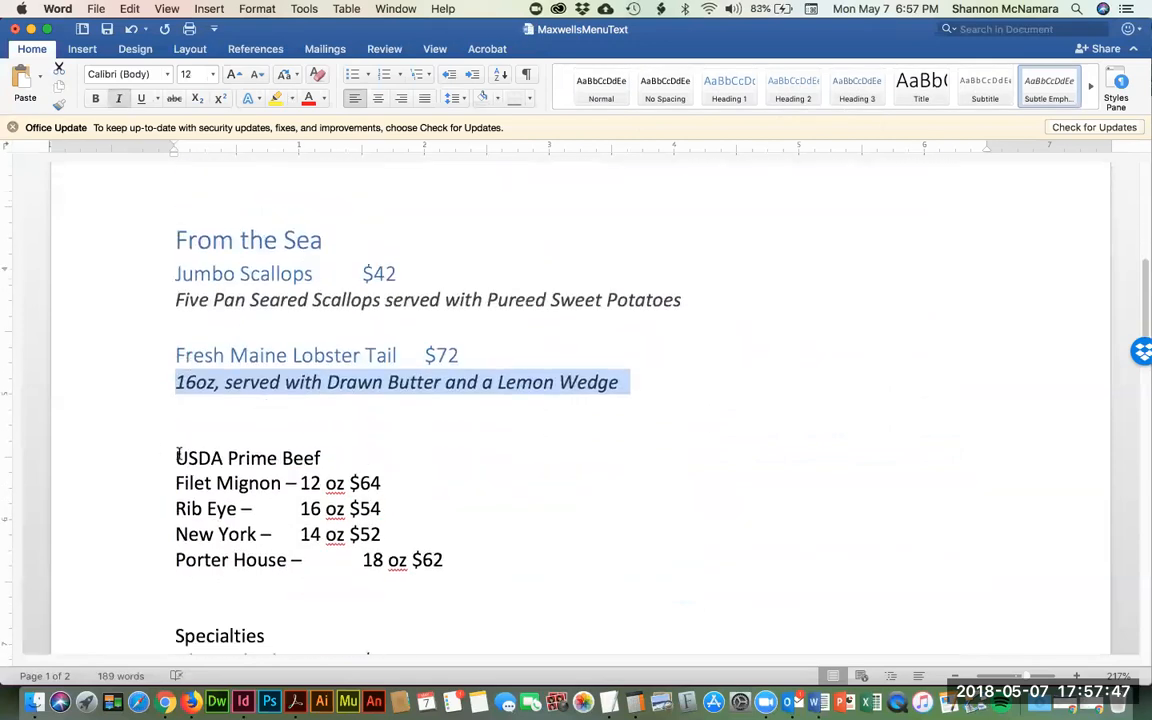
{"action": "left_click", "coordinate": [176, 457]}
{"action": "key", "text": "shift+Down"}
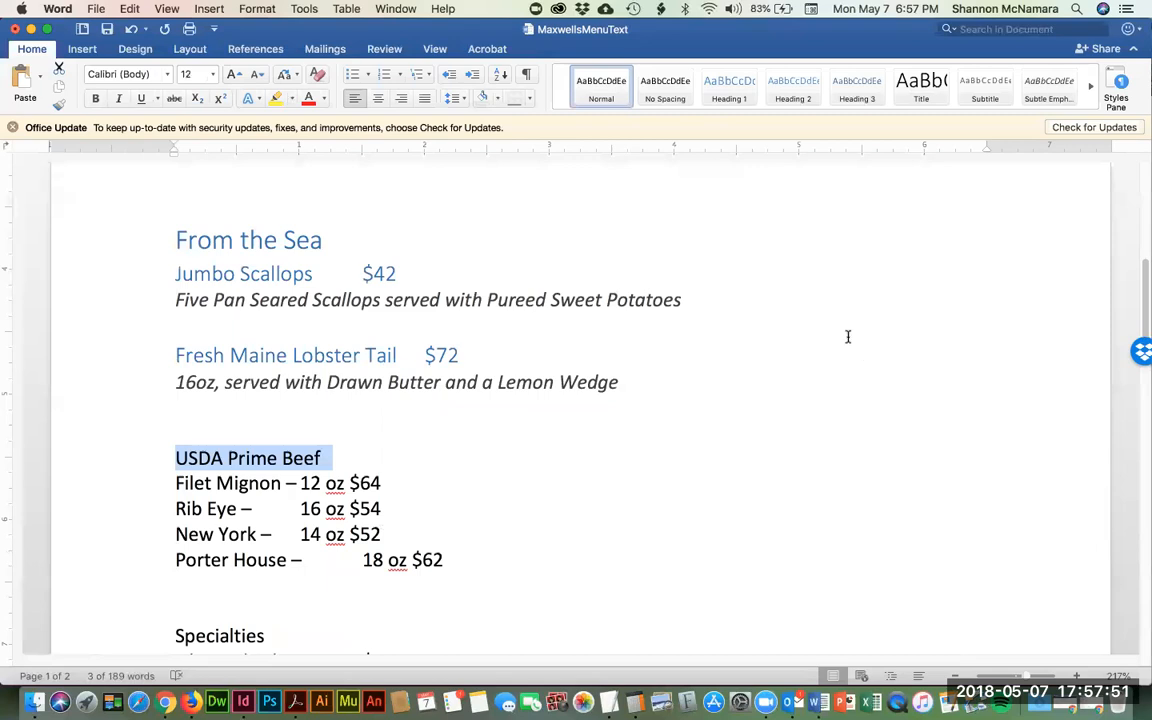
{"action": "left_click", "coordinate": [731, 87]}
{"action": "key", "text": "Down"}
{"action": "key", "text": "shift+Down"}
{"action": "key", "text": "shift+Down"}
{"action": "key", "text": "shift+Down"}
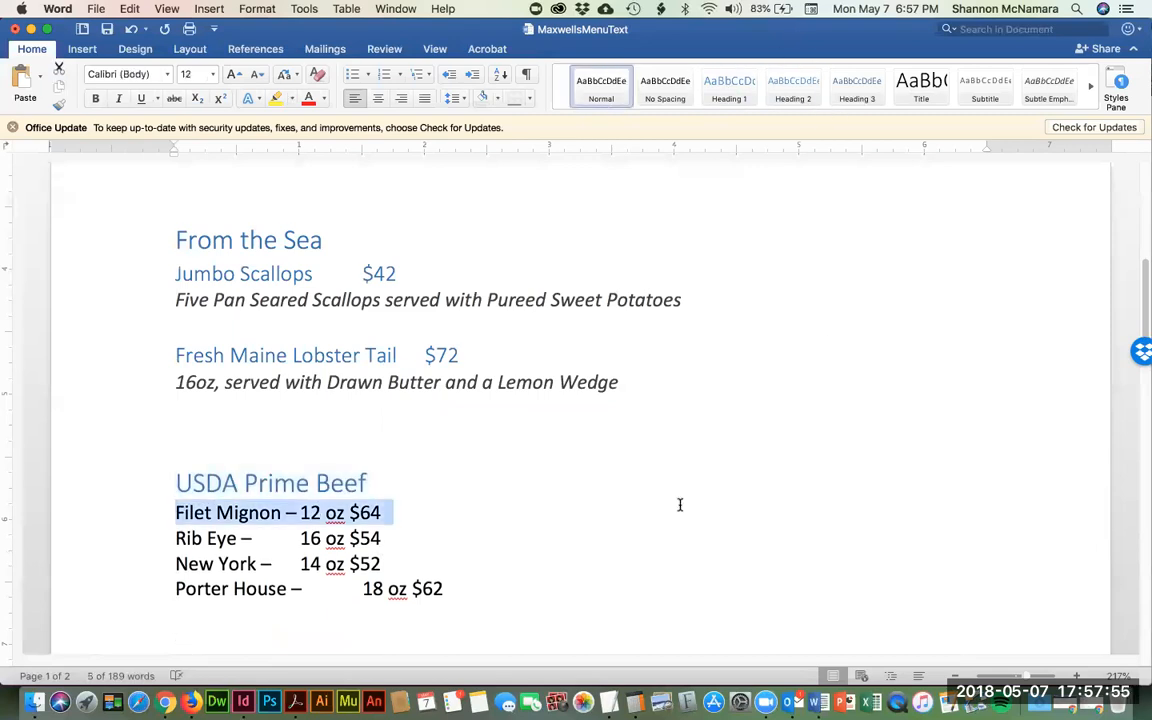
{"action": "key", "text": "shift+Down"}
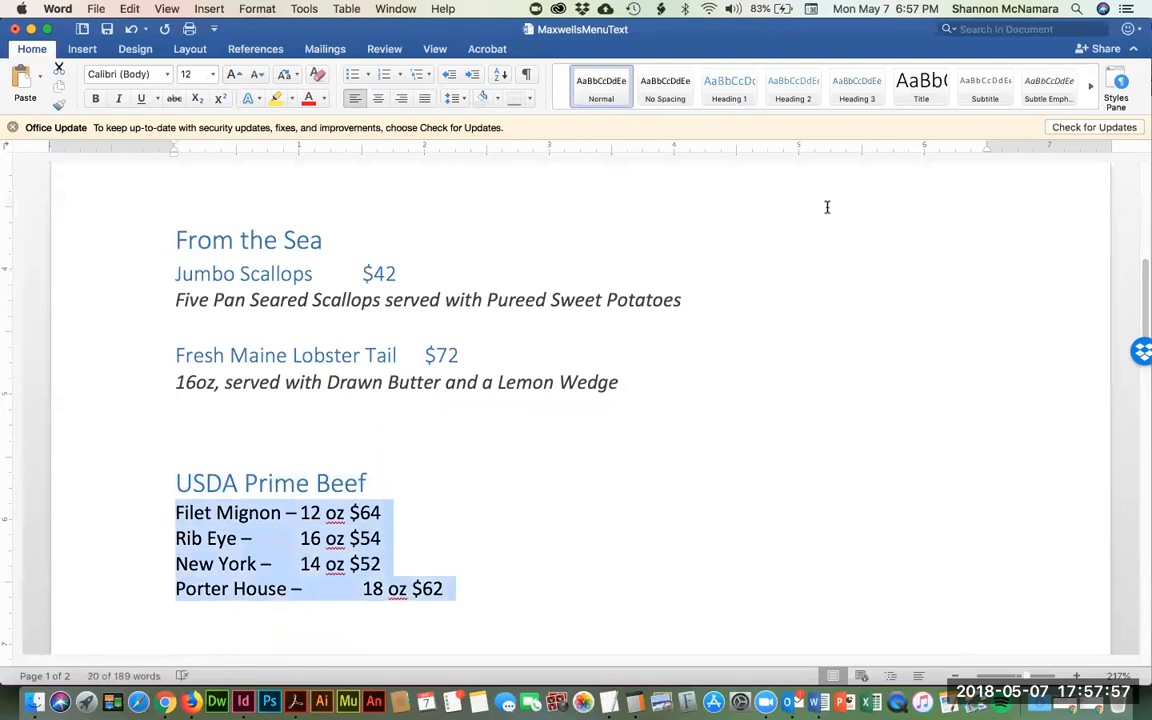
{"action": "left_click", "coordinate": [793, 87]}
- Make Specialties Heading 1 and Filet and Lobster $82 Heading 2, with its description in Subtle Emphasis
{"action": "scroll", "coordinate": [646, 463], "scroll_direction": "down", "scroll_amount": 2}
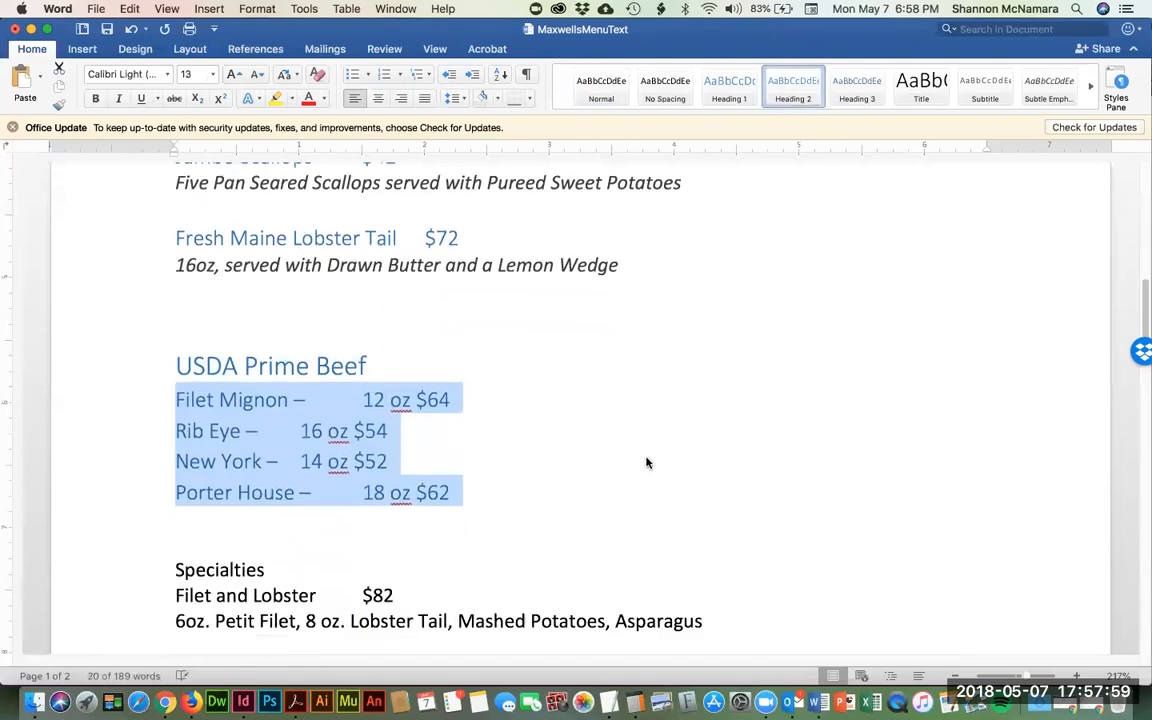
{"action": "scroll", "coordinate": [646, 463], "scroll_direction": "down", "scroll_amount": 1}
{"action": "left_click", "coordinate": [172, 521]}
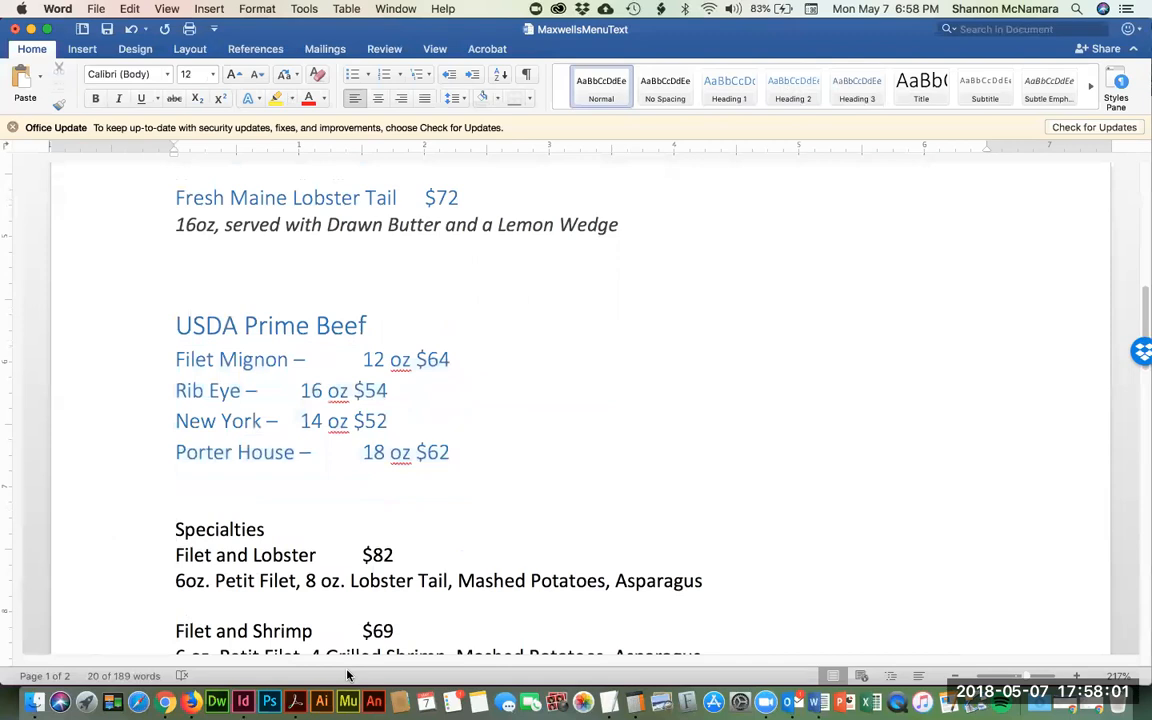
{"action": "key", "text": "shift+Down"}
{"action": "left_click", "coordinate": [728, 90]}
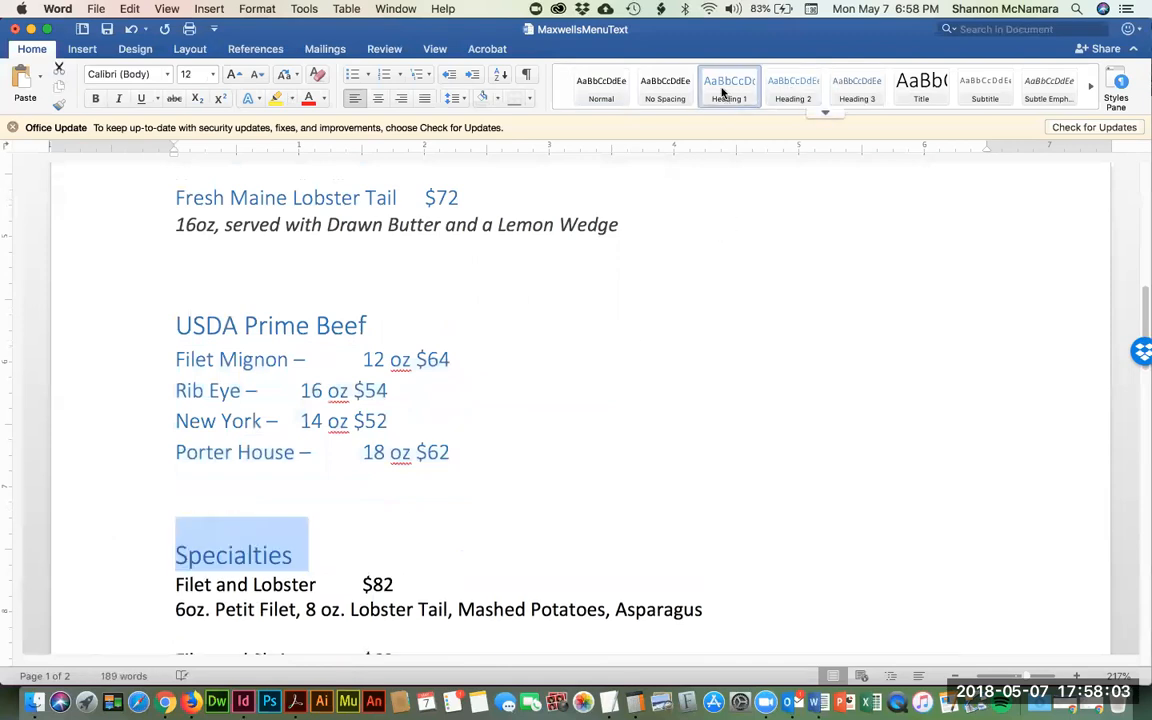
{"action": "key", "text": "Down"}
{"action": "key", "text": "shift+Down"}
{"action": "left_click", "coordinate": [790, 88]}
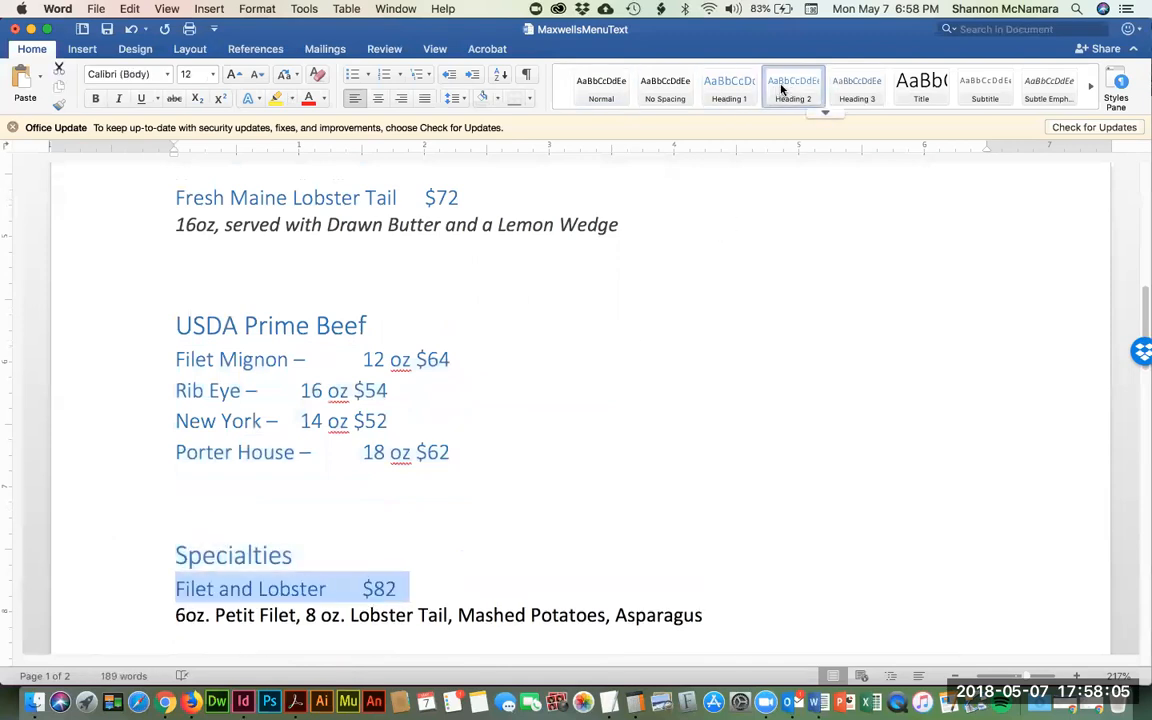
{"action": "key", "text": "Down"}
{"action": "key", "text": "shift+Down"}
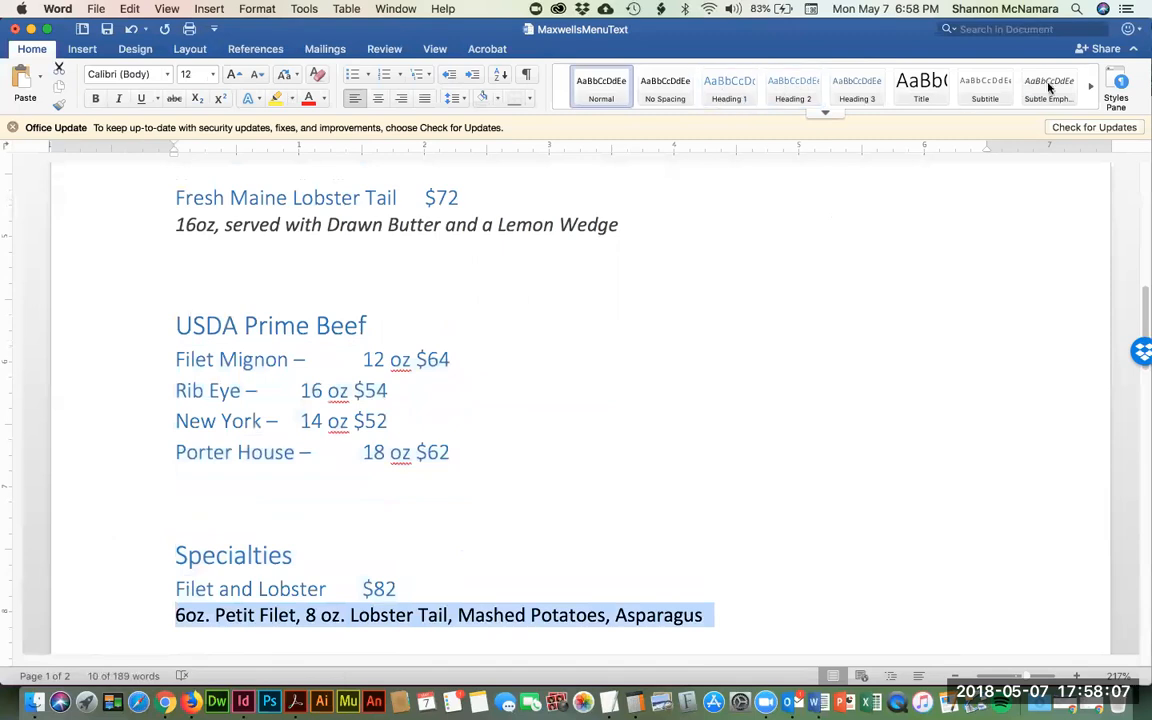
{"action": "left_click", "coordinate": [1051, 88]}
- Make Filet and Shrimp $69 Heading 2 and italicize the shrimp description
{"action": "key", "text": "Down"}
{"action": "scroll", "coordinate": [700, 406], "scroll_direction": "down", "scroll_amount": 3}
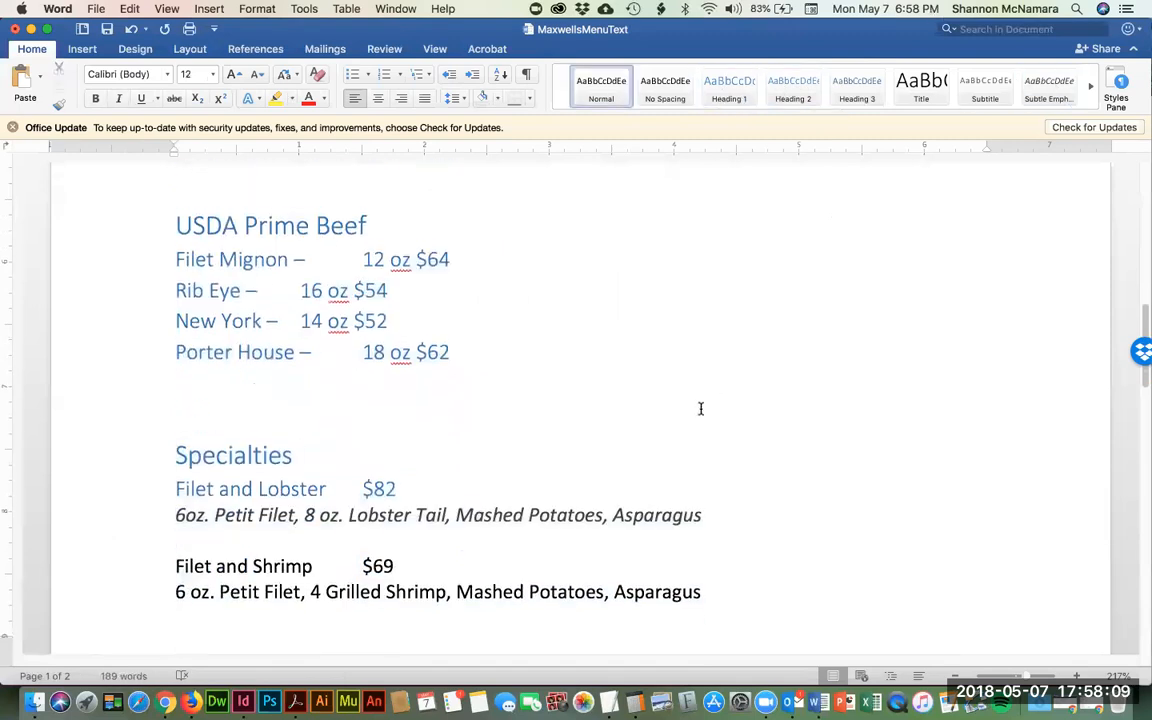
{"action": "key", "text": "shift+Down"}
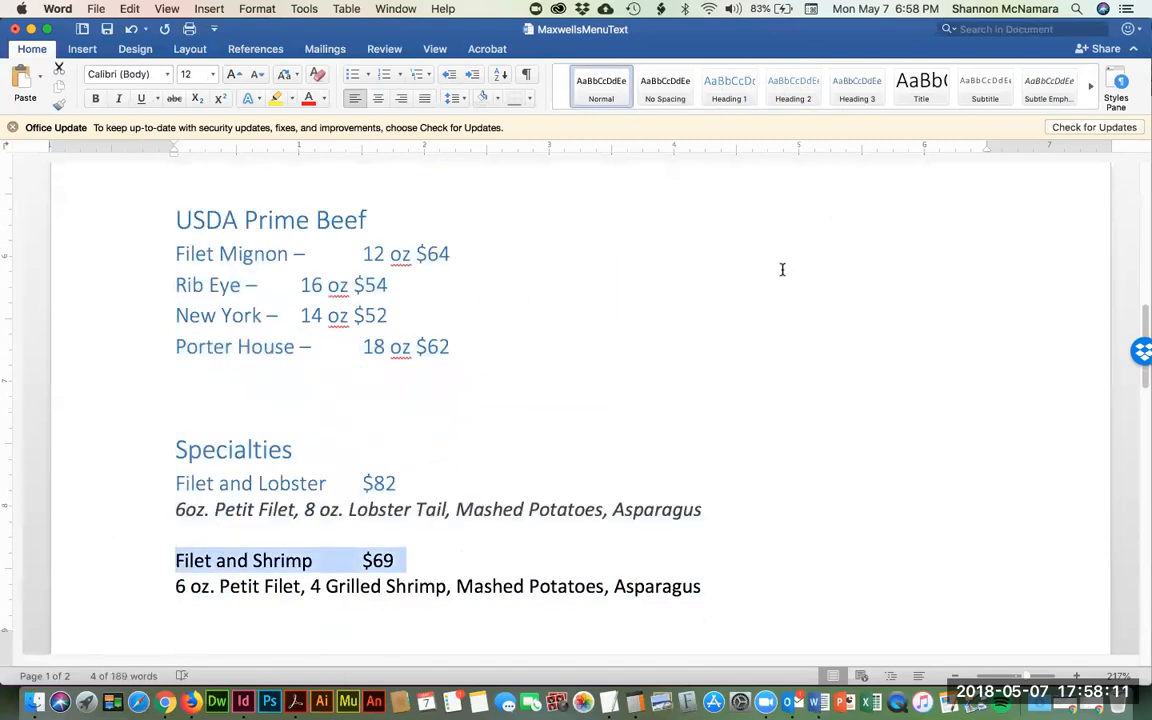
{"action": "left_click", "coordinate": [803, 85]}
{"action": "key", "text": "Down"}
{"action": "key", "text": "shift+Down"}
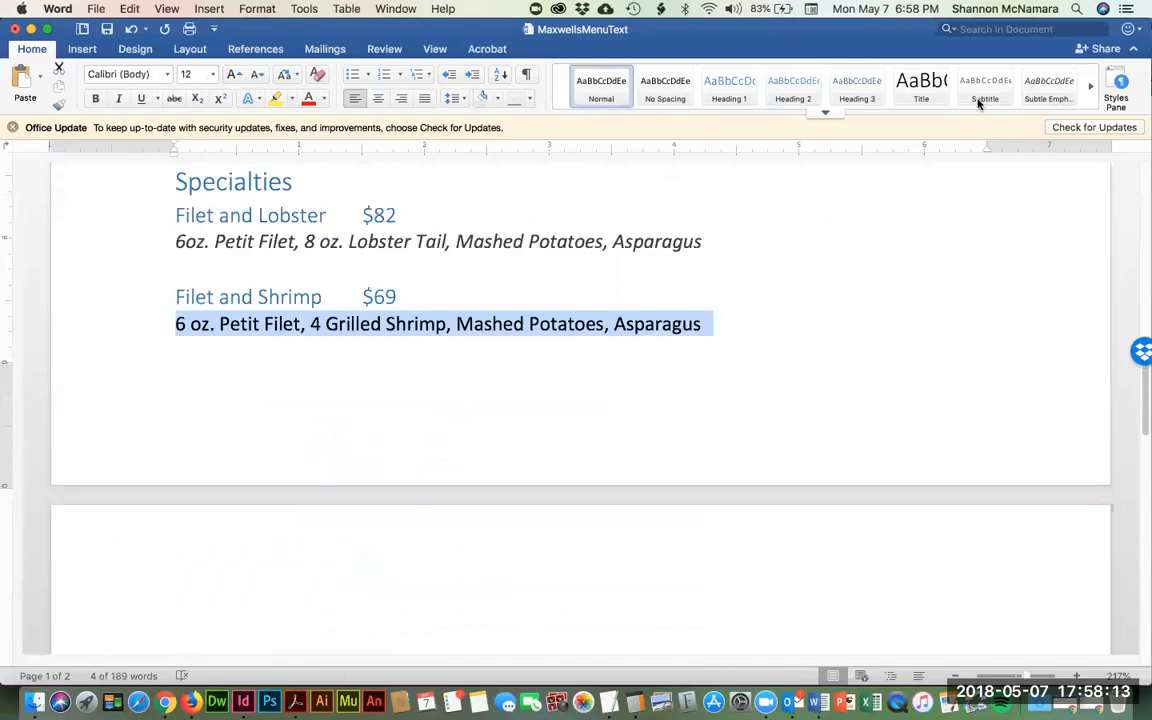
{"action": "key", "text": "super+i"}
- Select the Endings section title line
{"action": "scroll", "coordinate": [659, 464], "scroll_direction": "down", "scroll_amount": 3}
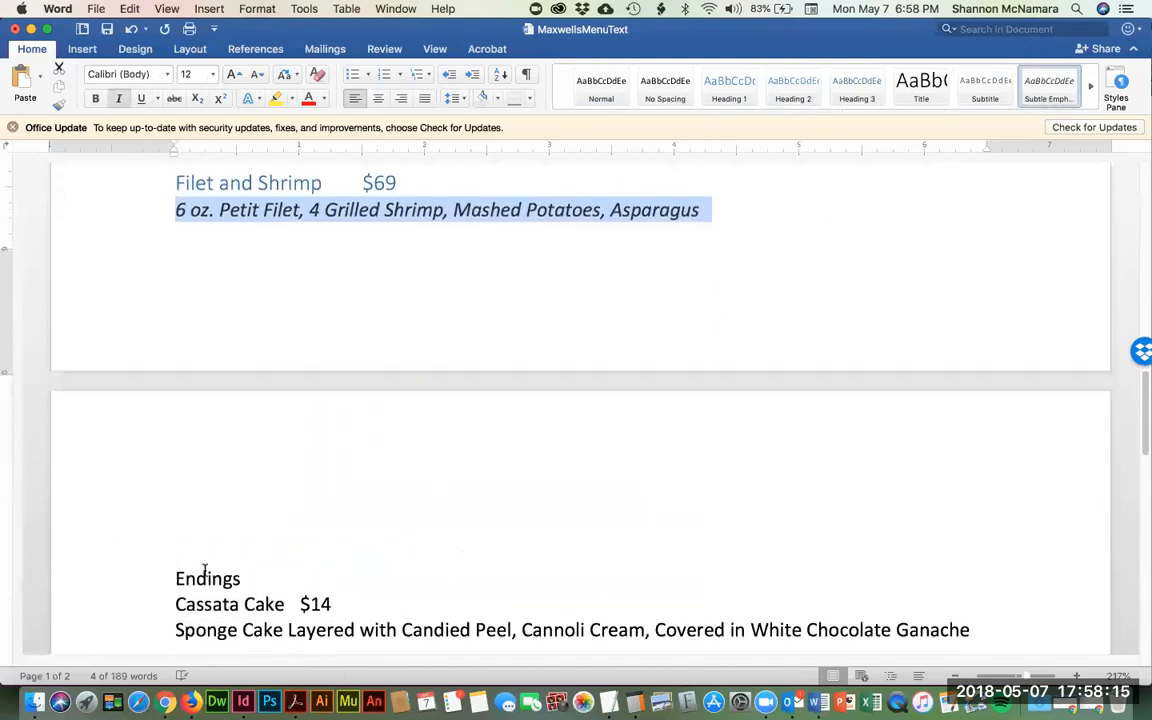
{"action": "left_click", "coordinate": [175, 569]}
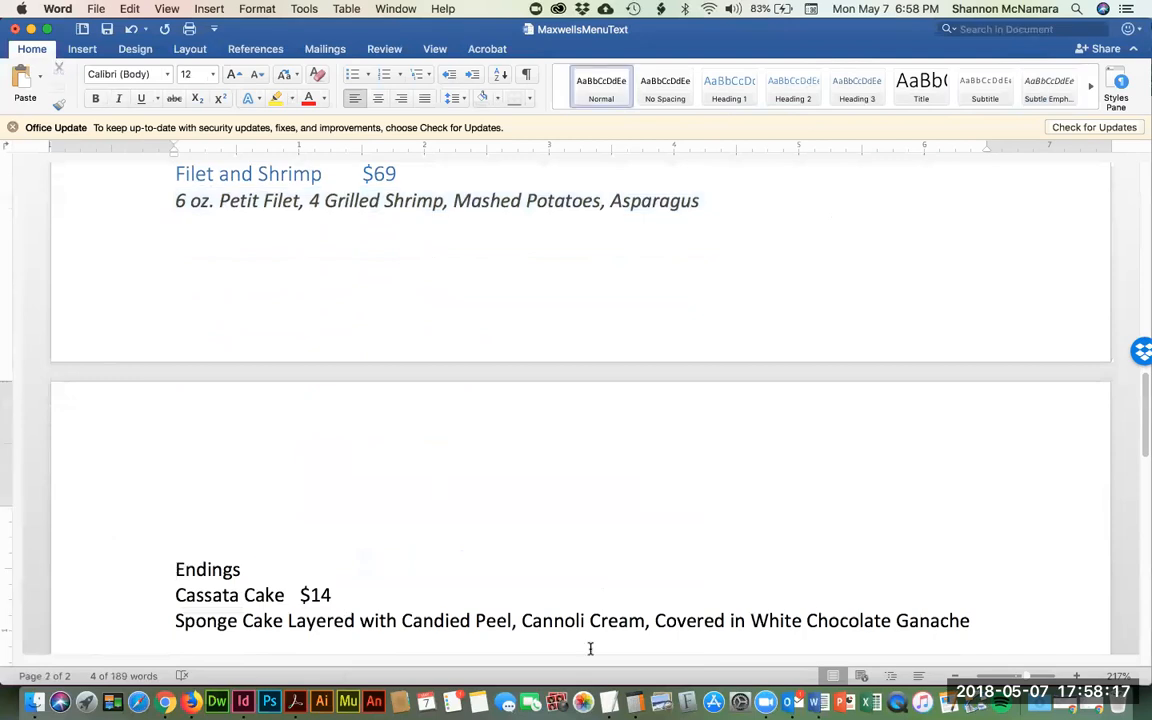
{"action": "key", "text": "shift+Down"}
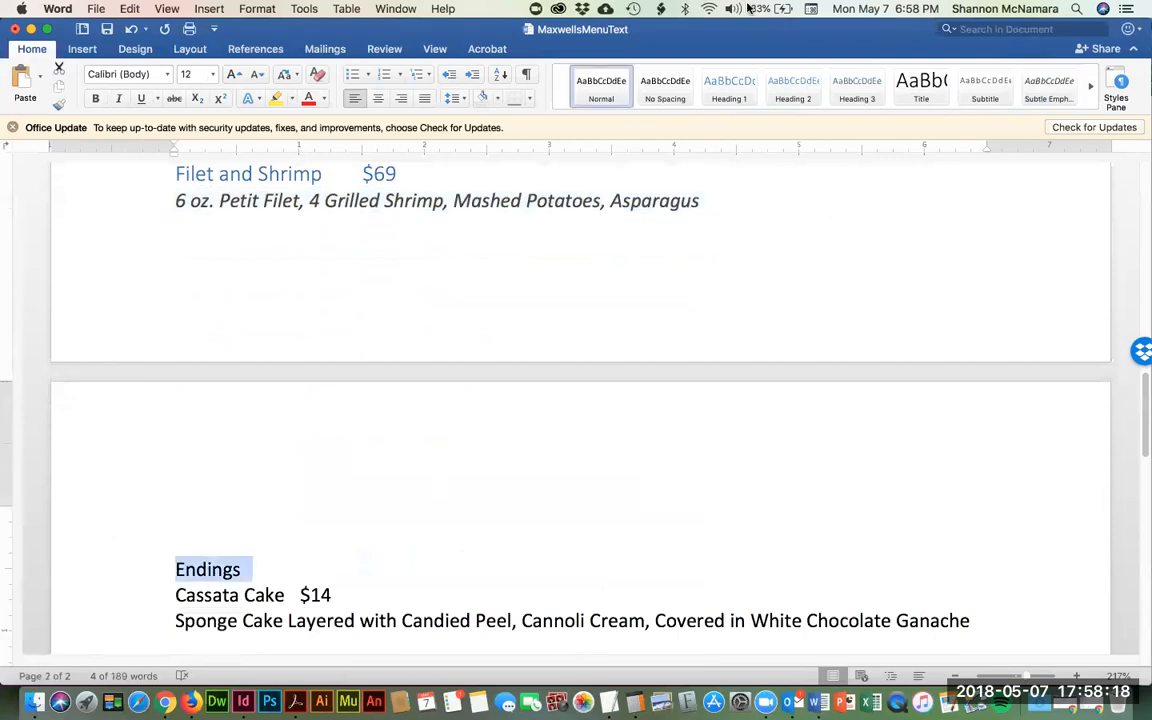
- Make Endings Heading 1 and Cassata Cake $14 Heading 2, with its sponge cake description in Subtle Emphasis
{"action": "left_click", "coordinate": [719, 82]}
{"action": "key", "text": "Down"}
{"action": "key", "text": "shift+Down"}
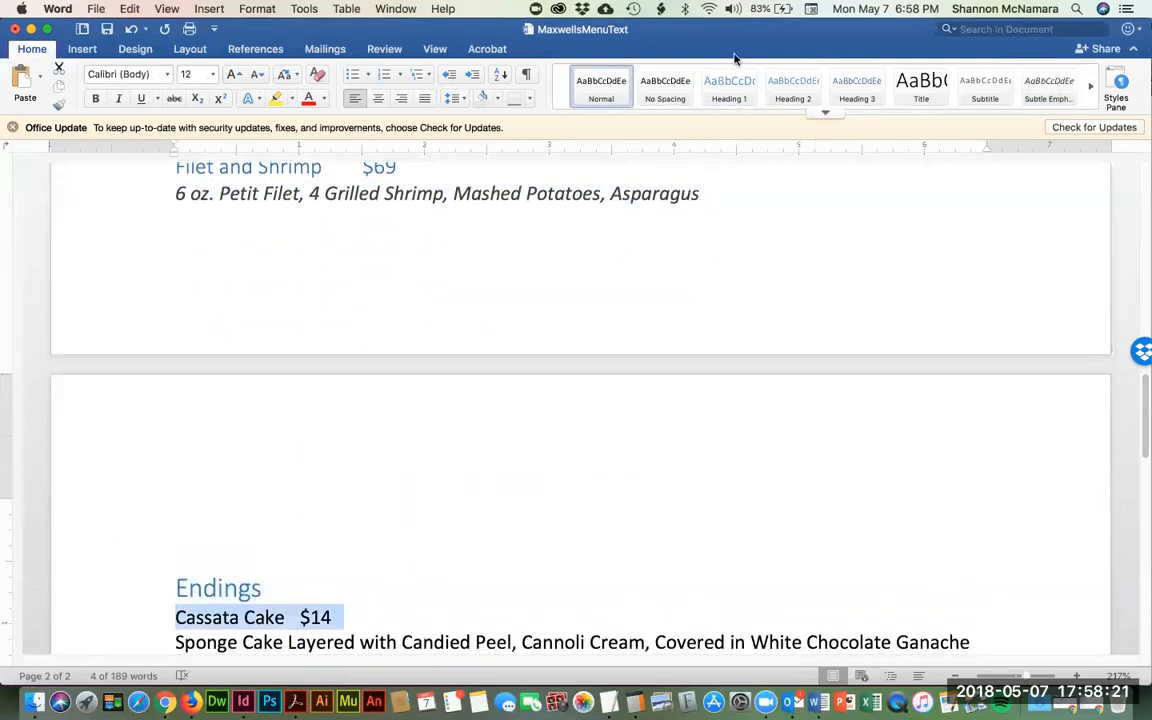
{"action": "left_click", "coordinate": [793, 86]}
{"action": "key", "text": "Down"}
{"action": "key", "text": "shift+Down"}
{"action": "left_click", "coordinate": [1048, 84]}
- Make Peanut Butter Mouse $11 Heading 2 and its description Subtle Emphasis
{"action": "scroll", "coordinate": [368, 509], "scroll_direction": "down", "scroll_amount": 2}
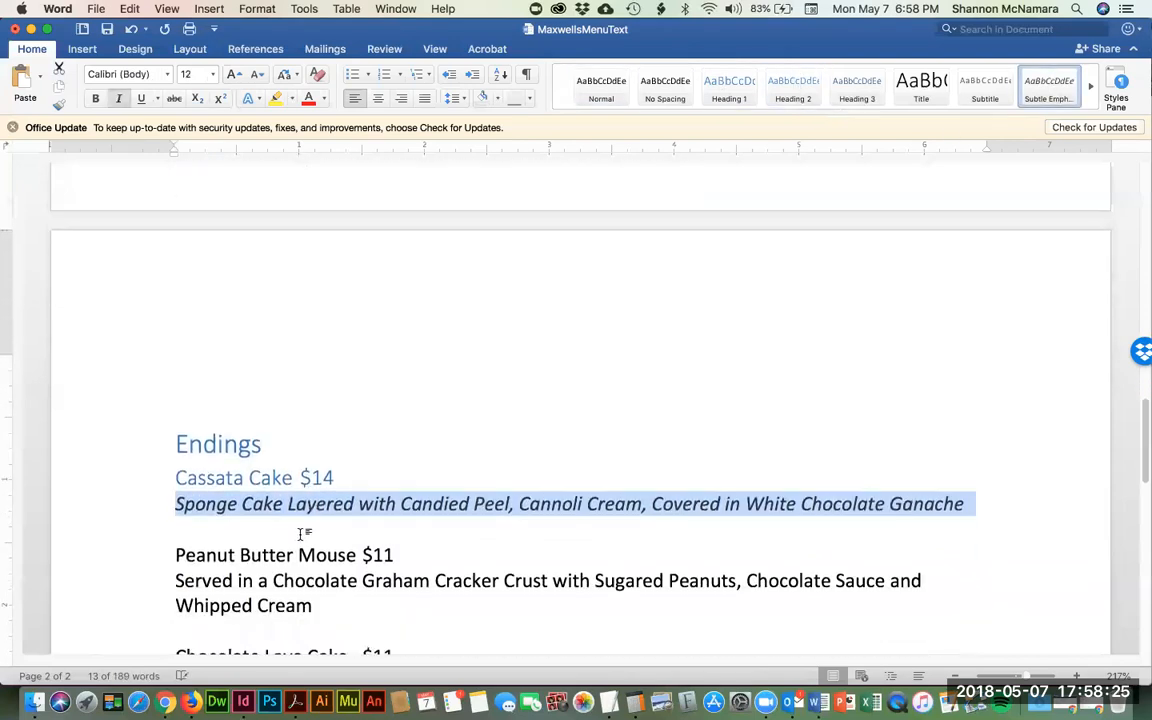
{"action": "scroll", "coordinate": [300, 533], "scroll_direction": "down", "scroll_amount": 2}
{"action": "left_click", "coordinate": [176, 463]}
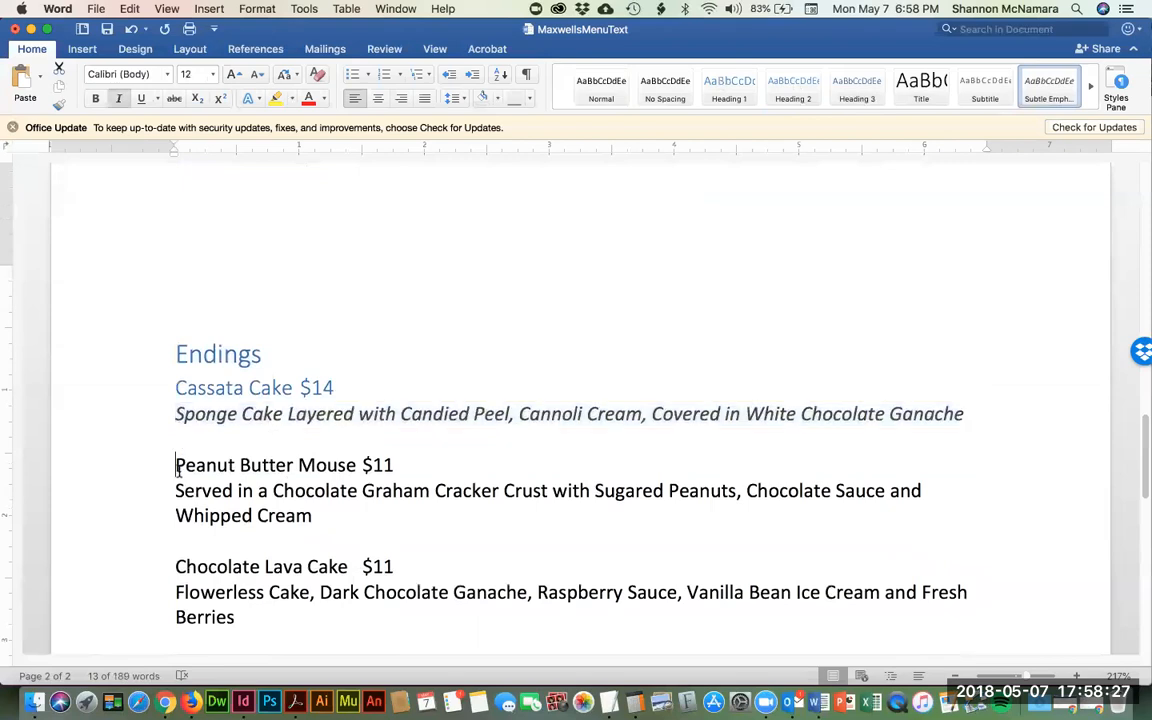
{"action": "key", "text": "shift+Down"}
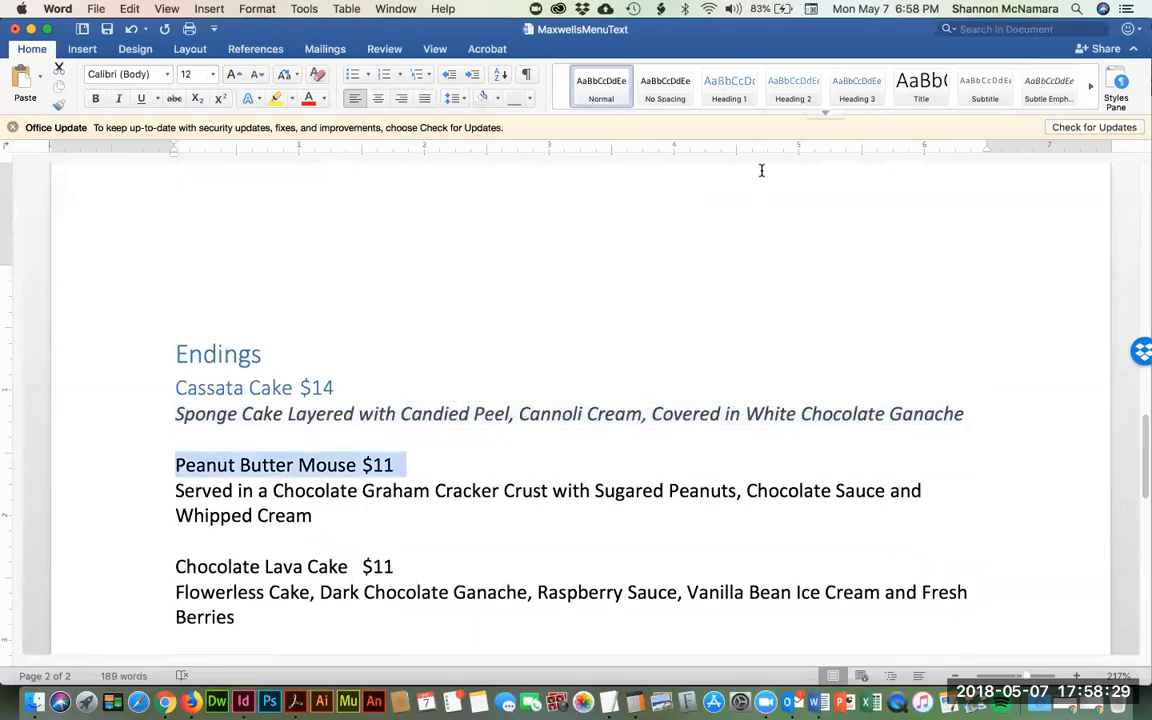
{"action": "left_click", "coordinate": [793, 84]}
{"action": "key", "text": "Down"}
{"action": "key", "text": "shift+Down"}
{"action": "key", "text": "shift+Down"}
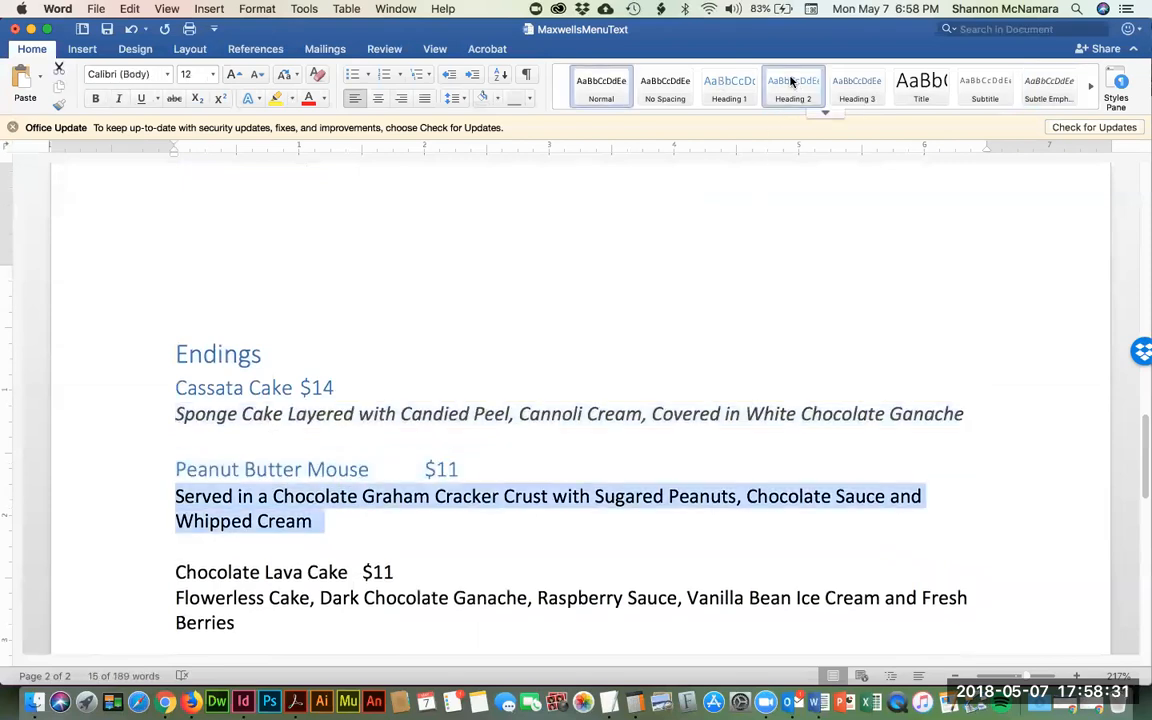
{"action": "left_click", "coordinate": [1048, 93]}
- Make Chocolate Lava Cake $11 Heading 2 and its description Subtle Emphasis
{"action": "key", "text": "Down"}
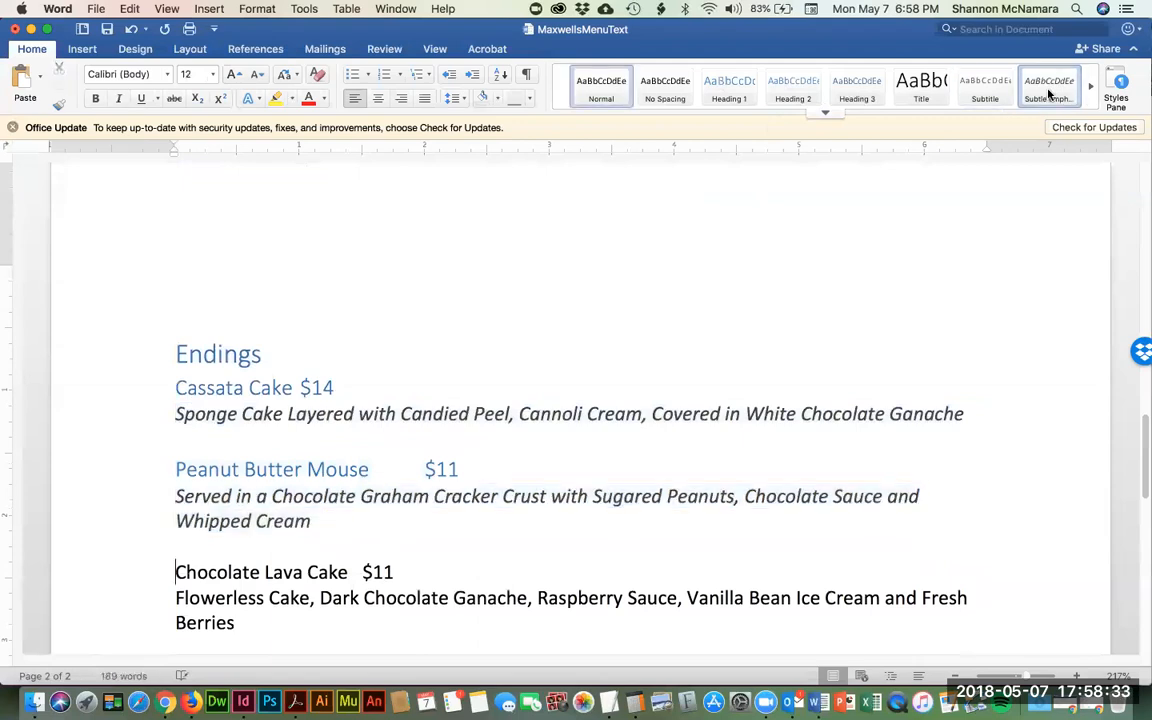
{"action": "key", "text": "shift+Down"}
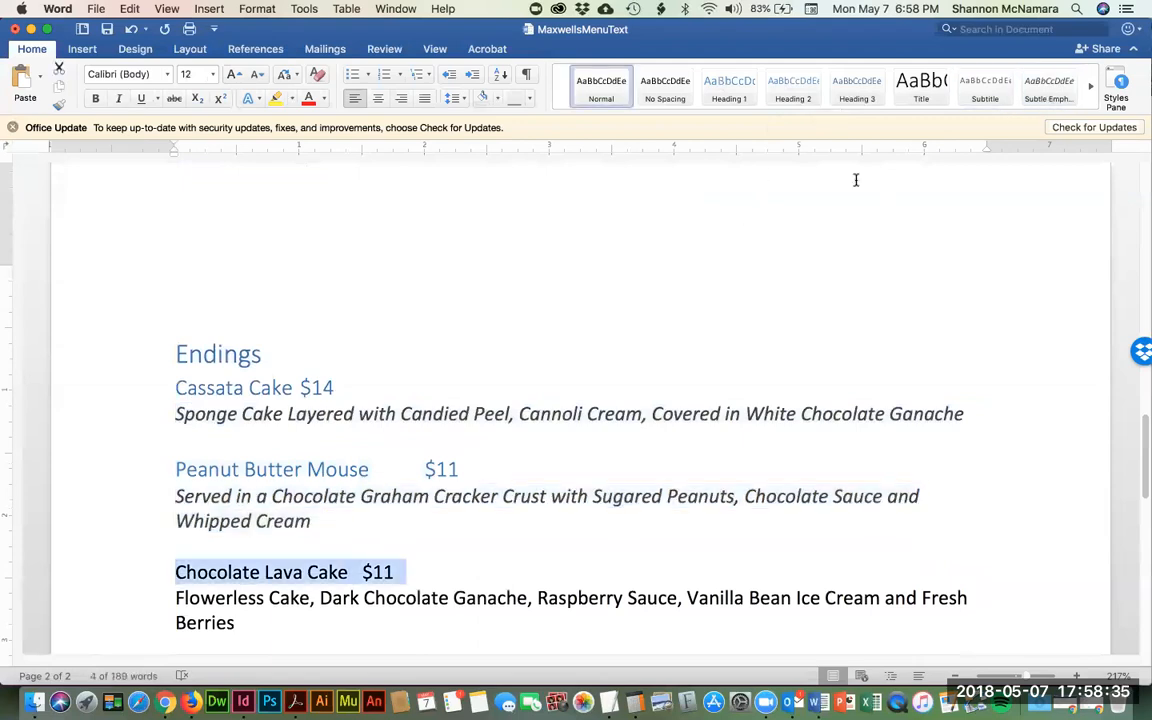
{"action": "left_click", "coordinate": [795, 86]}
{"action": "key", "text": "Down"}
{"action": "key", "text": "shift+Down"}
{"action": "key", "text": "shift+Down"}
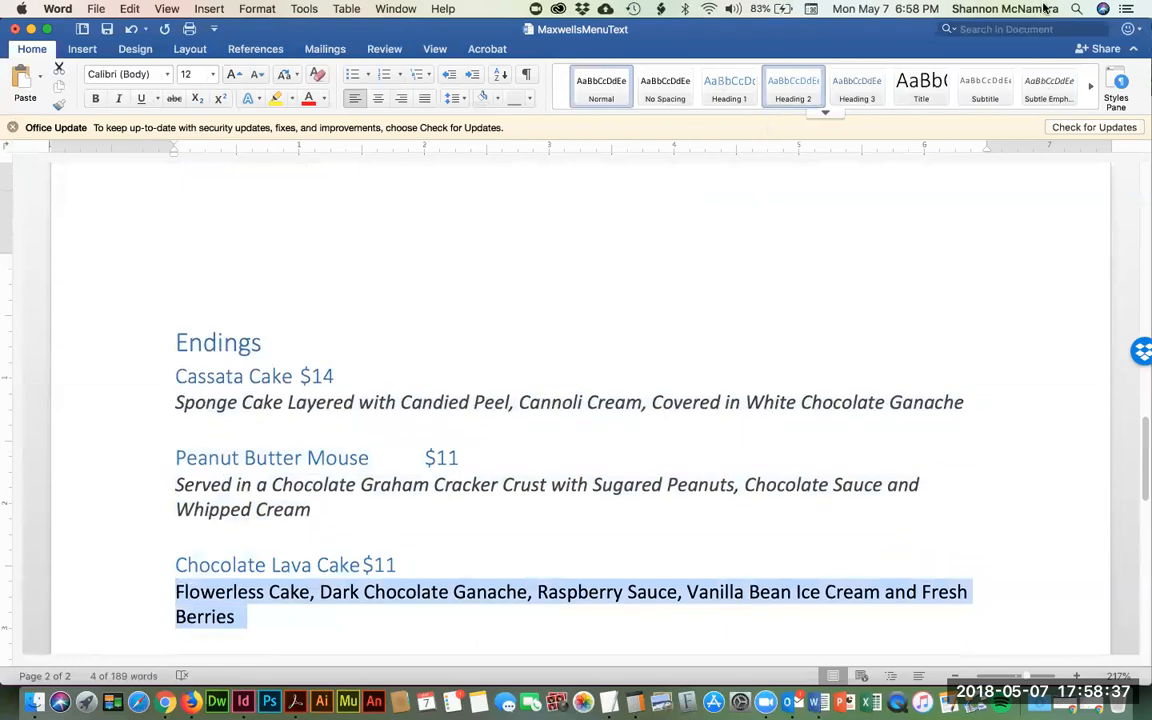
{"action": "left_click", "coordinate": [1048, 90]}
{"action": "scroll", "coordinate": [553, 507], "scroll_direction": "down", "scroll_amount": 5}
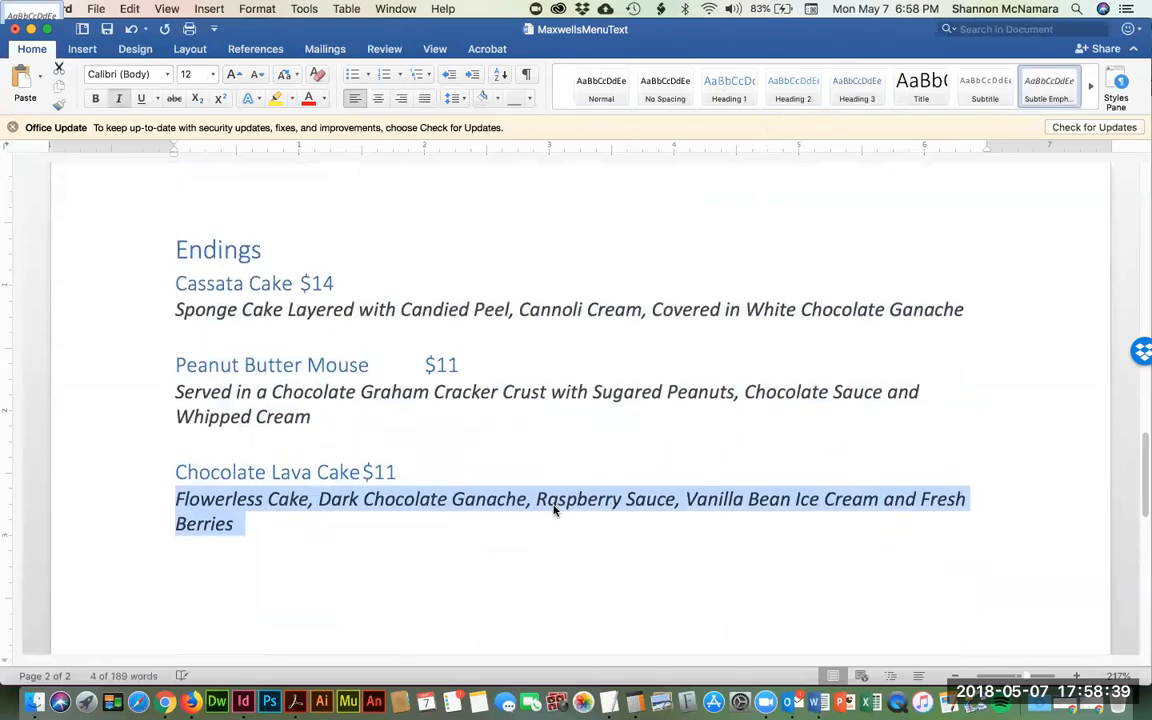
- Scroll up to check the Beginnings heading's style, then bring up a Finder window
{"action": "left_click", "coordinate": [363, 465]}
{"action": "scroll", "coordinate": [363, 462], "scroll_direction": "up", "scroll_amount": 3}
{"action": "scroll", "coordinate": [363, 462], "scroll_direction": "up", "scroll_amount": 15}
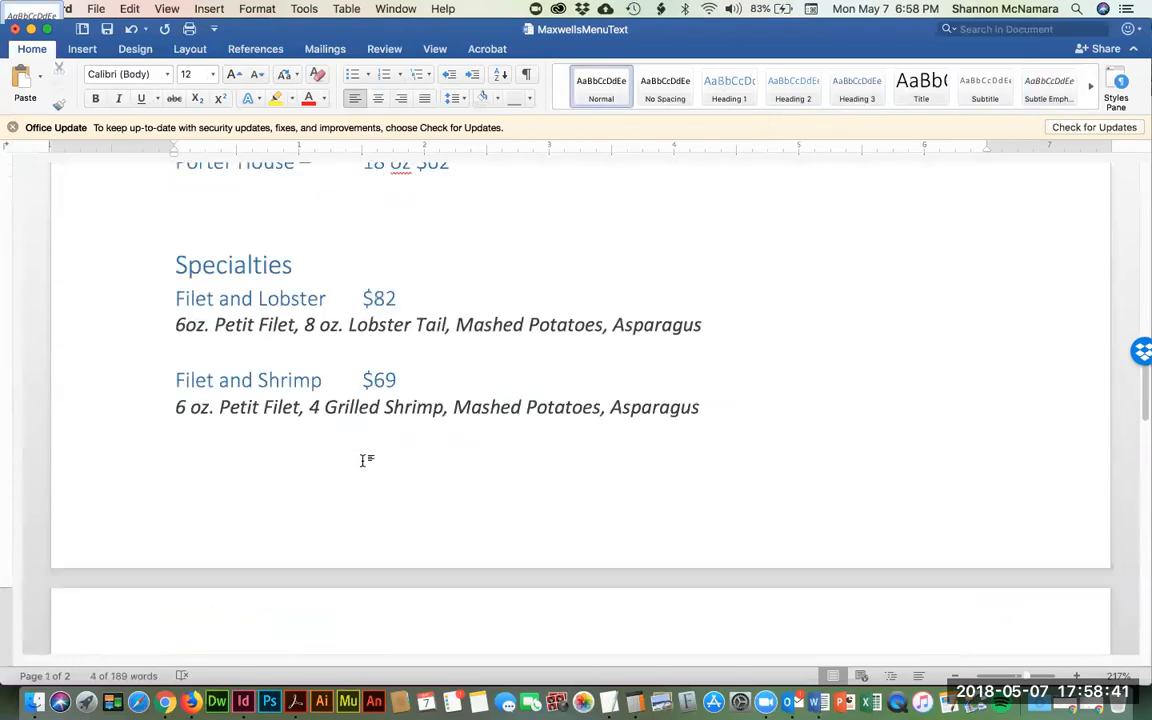
{"action": "scroll", "coordinate": [363, 461], "scroll_direction": "up", "scroll_amount": 2}
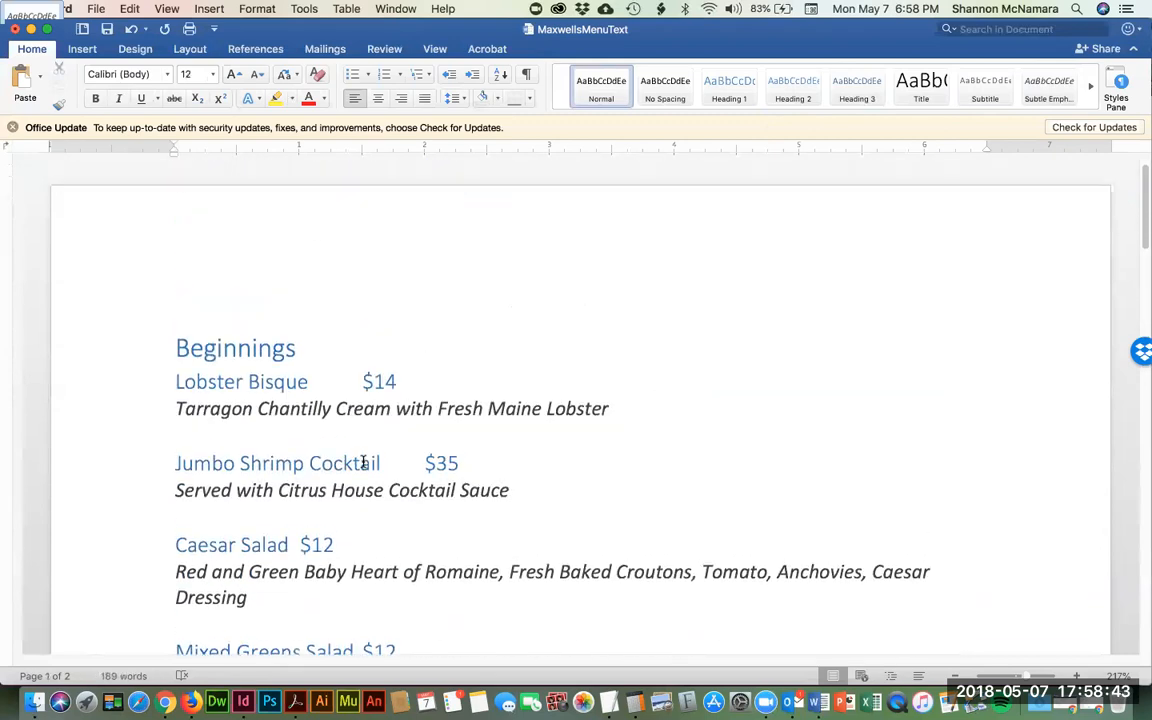
{"action": "scroll", "coordinate": [213, 348], "scroll_direction": "down", "scroll_amount": 2}
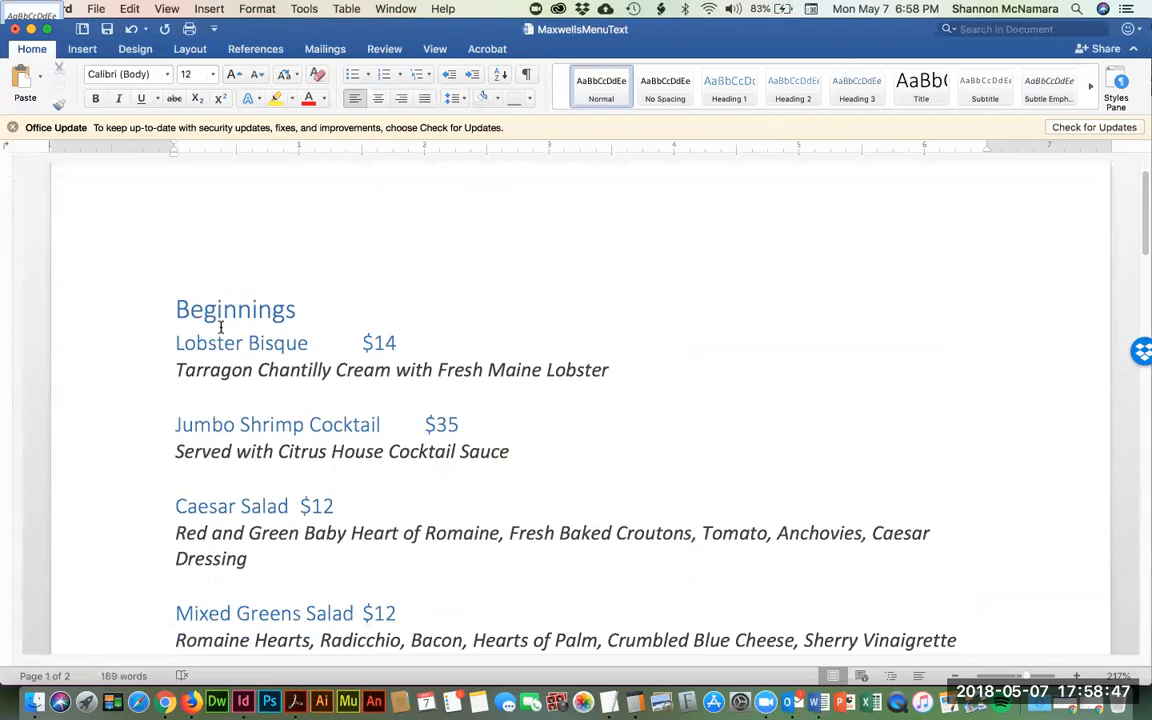
{"action": "left_click", "coordinate": [222, 308]}
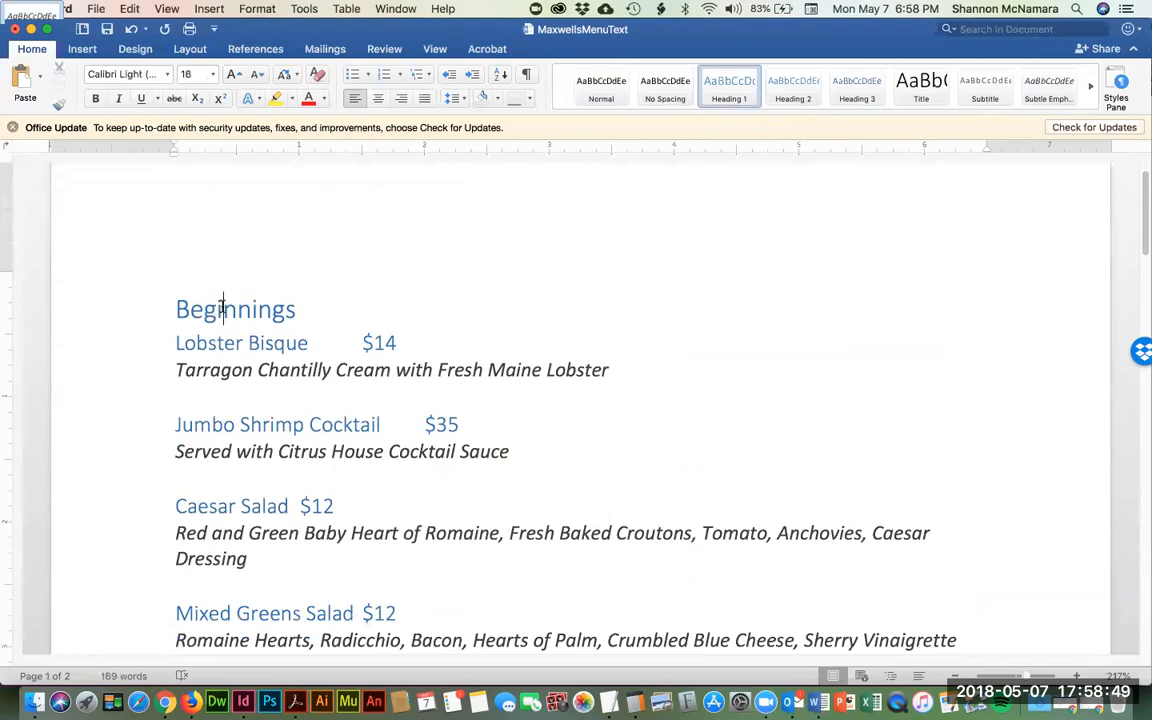
{"action": "left_click", "coordinate": [33, 702]}
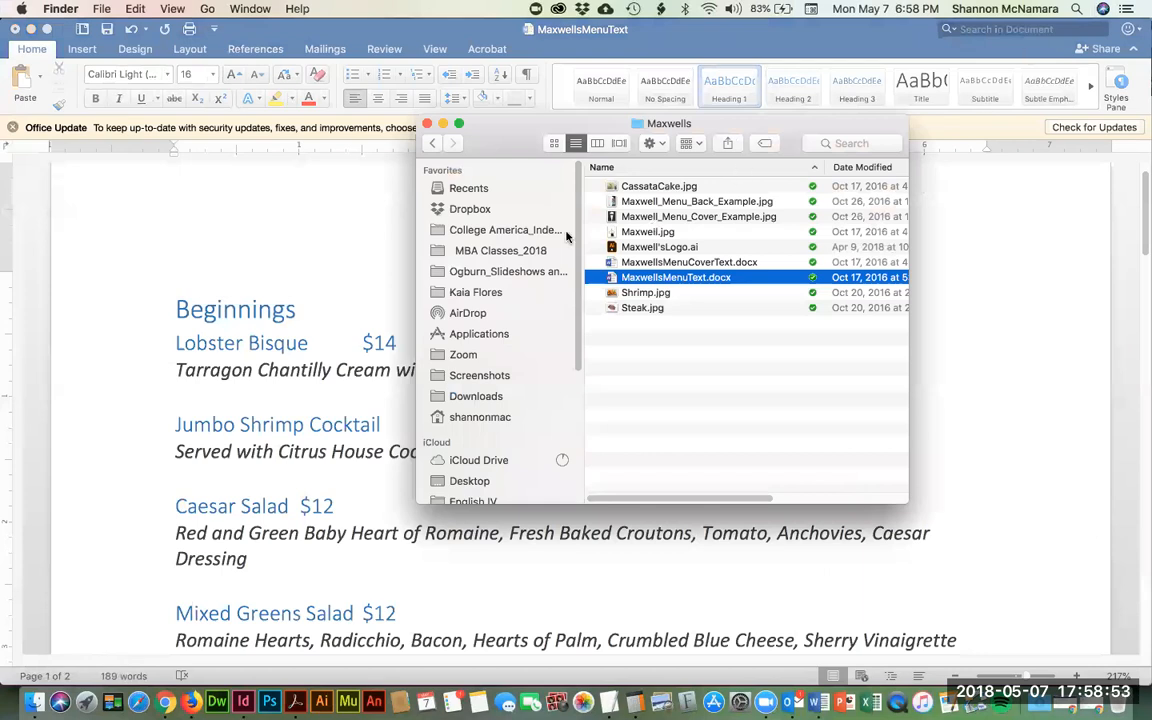
- Navigate via DES105 > Week 1 > assignment_instructor > MY ASSIGNMENT into the Assignment 1 folder
{"action": "left_click", "coordinate": [668, 124], "text": "super"}
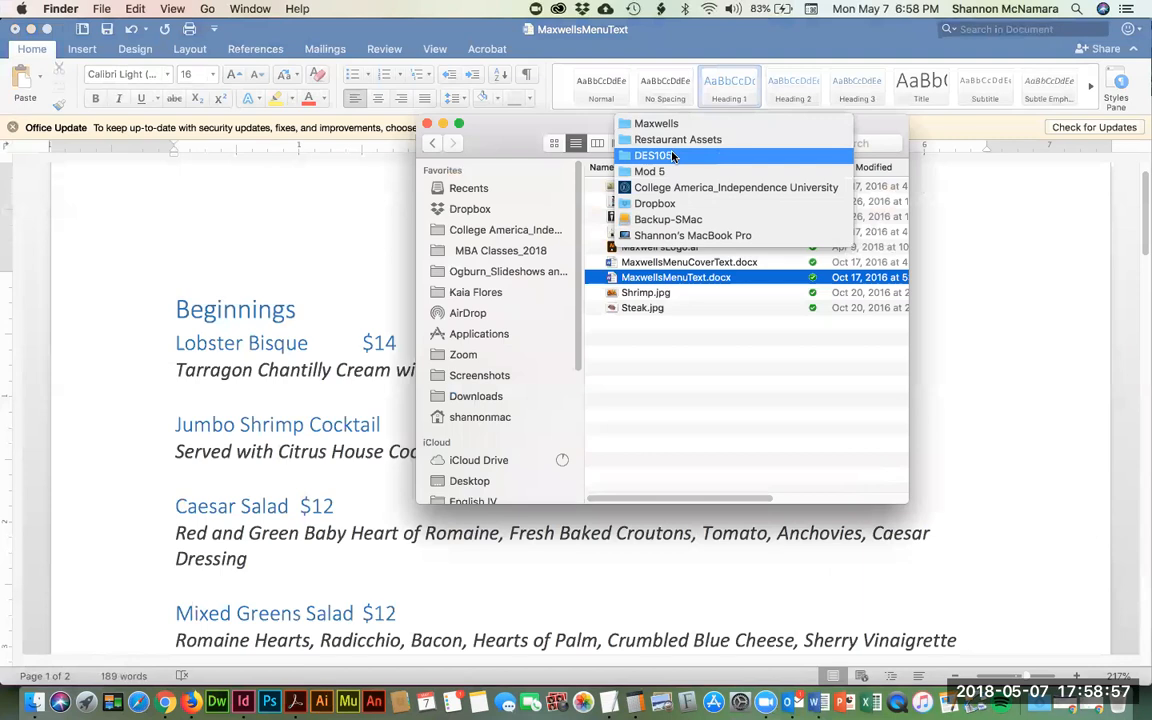
{"action": "left_click", "coordinate": [673, 156]}
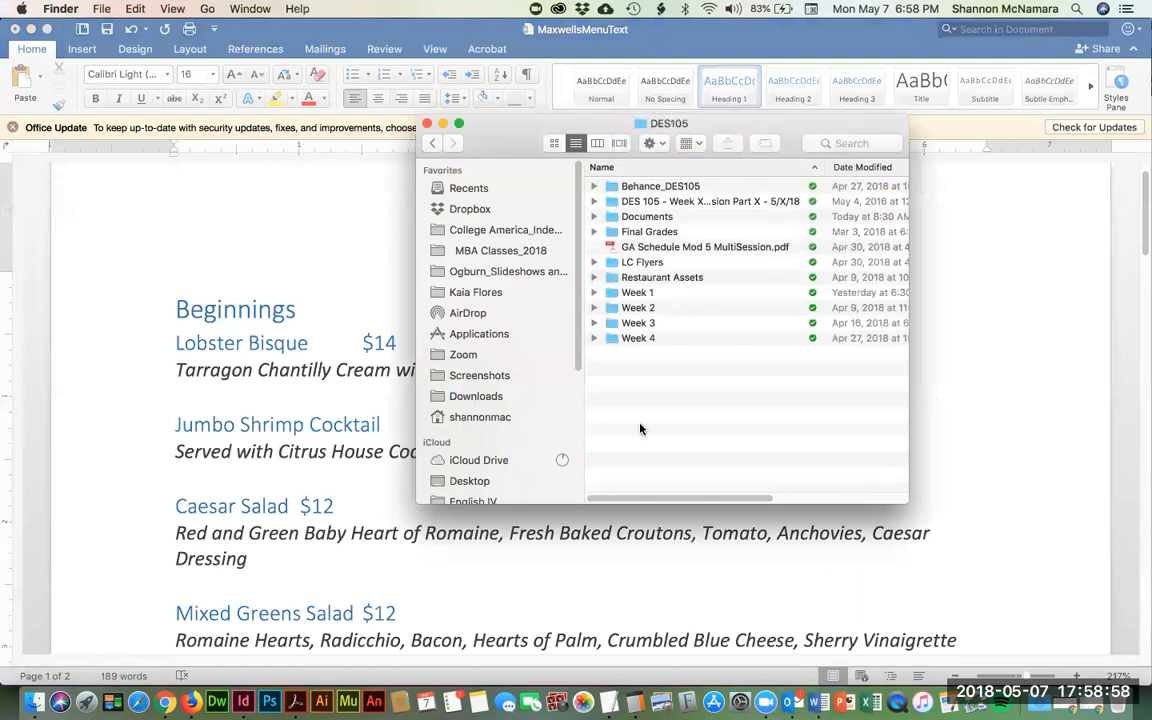
{"action": "double_click", "coordinate": [645, 293]}
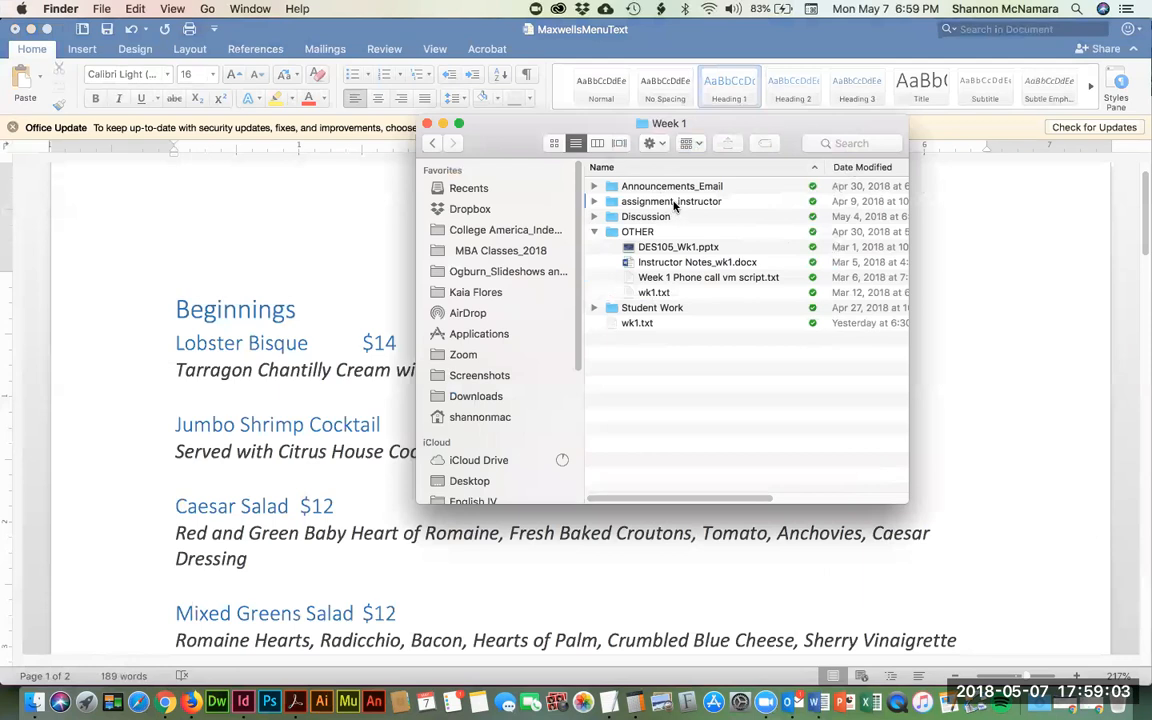
{"action": "double_click", "coordinate": [672, 201]}
{"action": "left_click", "coordinate": [596, 202]}
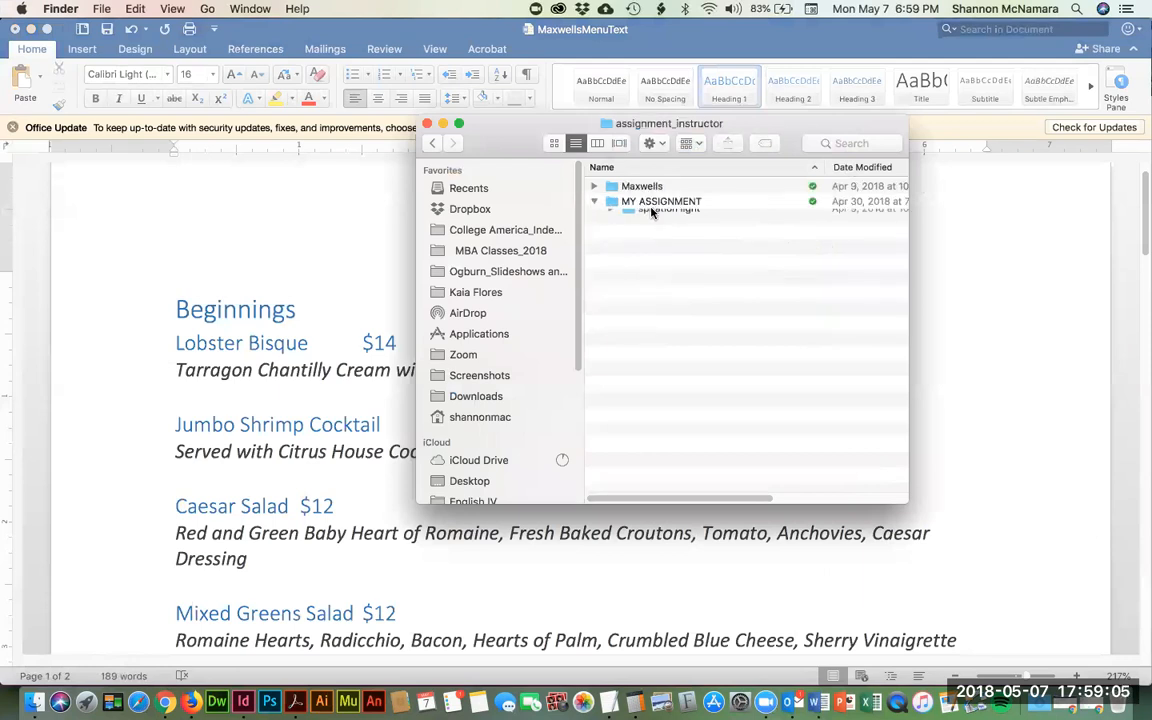
{"action": "double_click", "coordinate": [650, 203]}
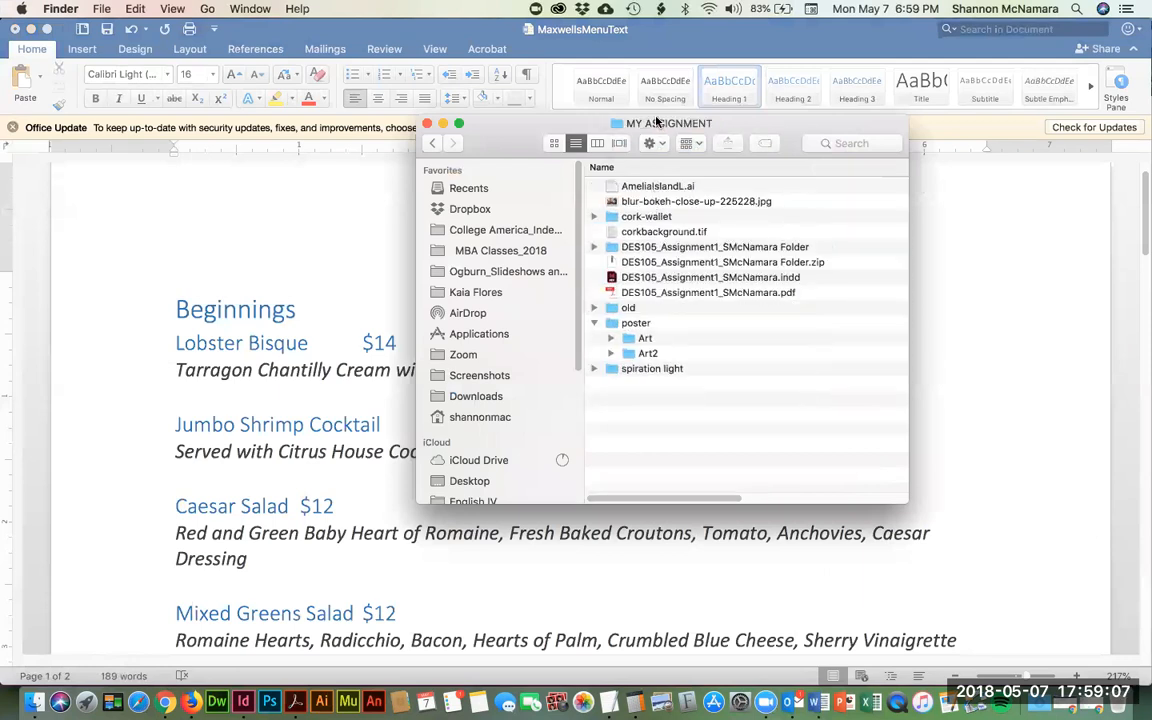
{"action": "left_click_drag", "start_coordinate": [658, 125], "coordinate": [316, 104]}
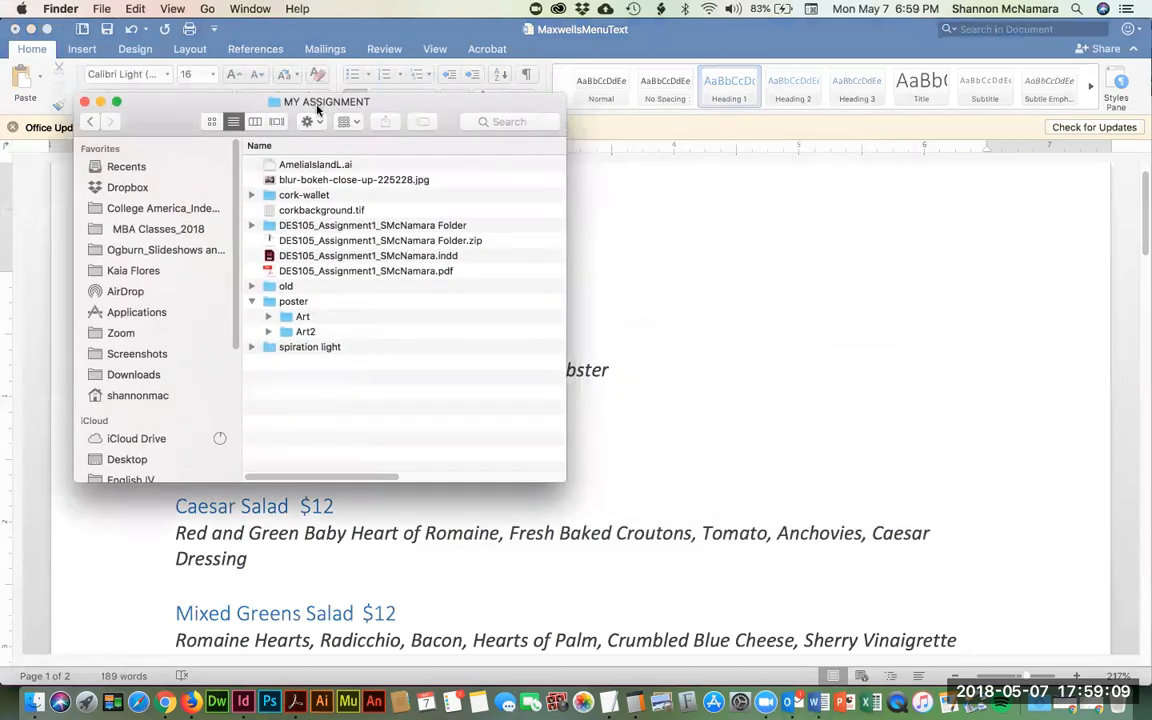
{"action": "left_click", "coordinate": [251, 226]}
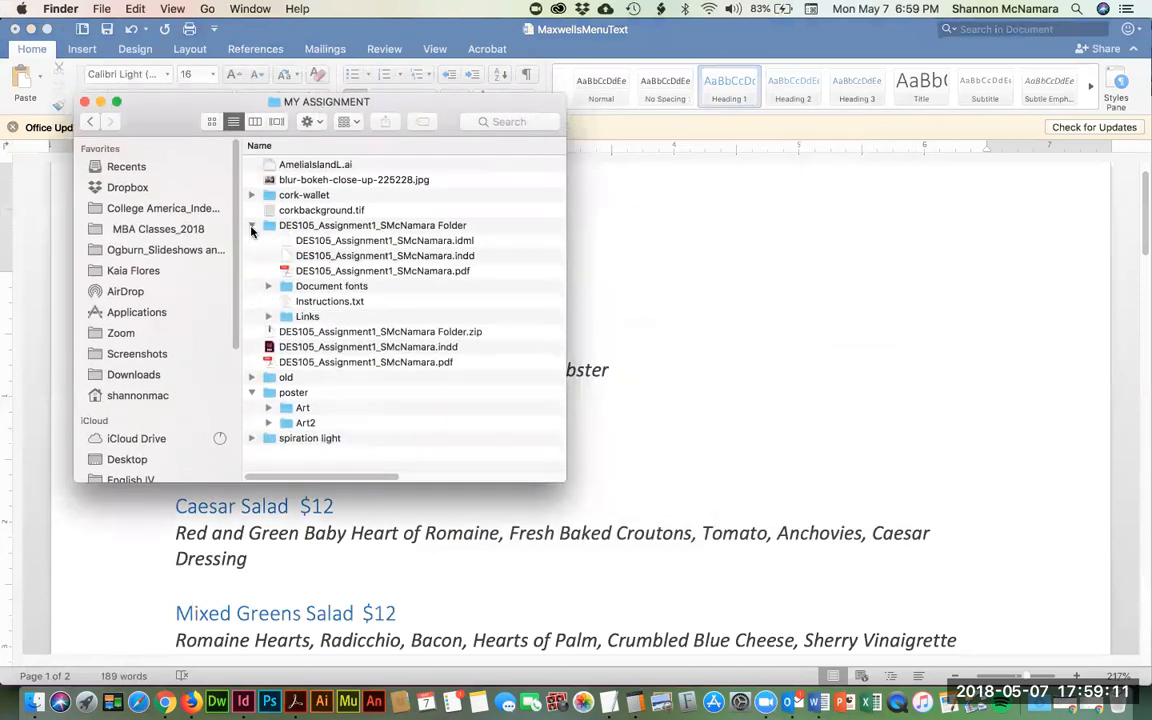
{"action": "double_click", "coordinate": [370, 226]}
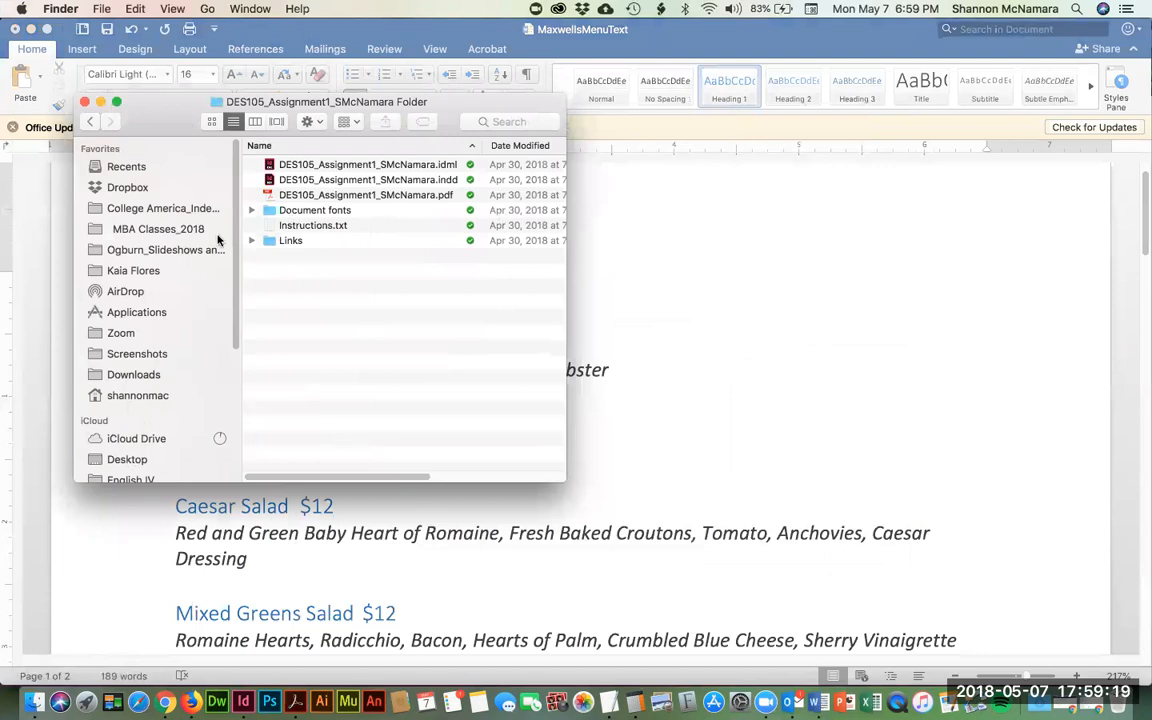
- Open a second Finder window at College America > Mod 5 > DES105 > Week 2 > Assignment
{"action": "left_click", "coordinate": [101, 10]}
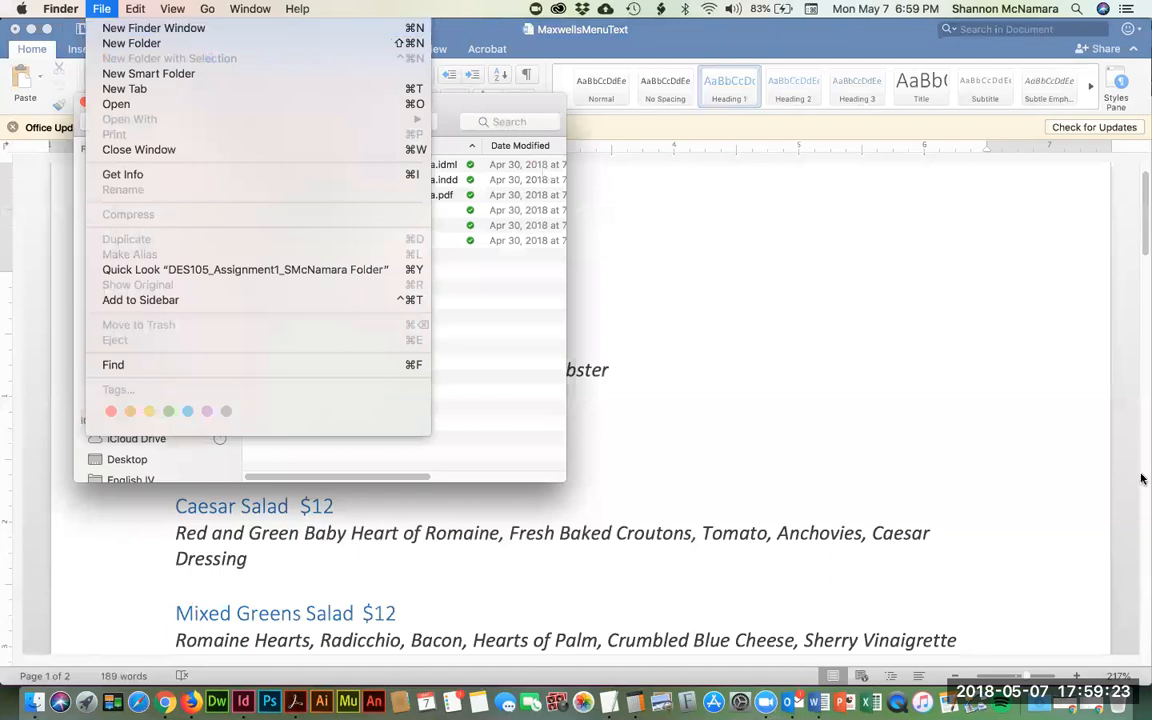
{"action": "key", "text": "super+n"}
{"action": "left_click_drag", "start_coordinate": [405, 130], "coordinate": [890, 104]}
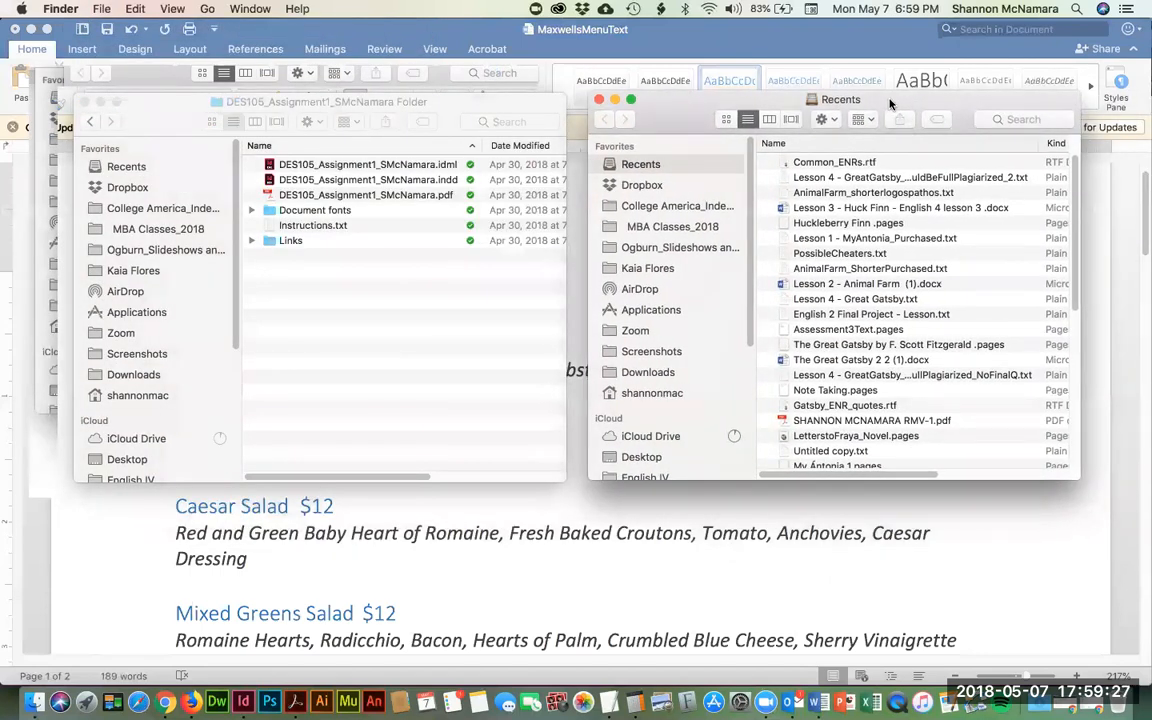
{"action": "left_click", "coordinate": [670, 208]}
{"action": "left_click", "coordinate": [815, 420]}
{"action": "double_click", "coordinate": [815, 420]}
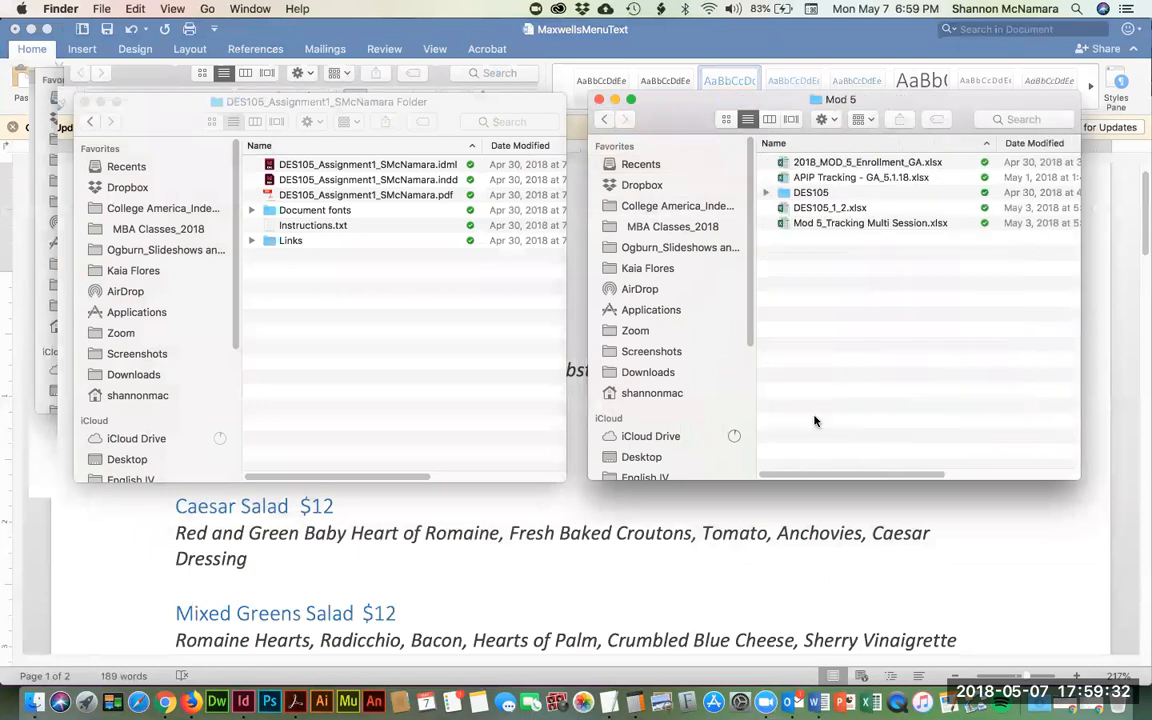
{"action": "double_click", "coordinate": [798, 192]}
{"action": "double_click", "coordinate": [810, 284]}
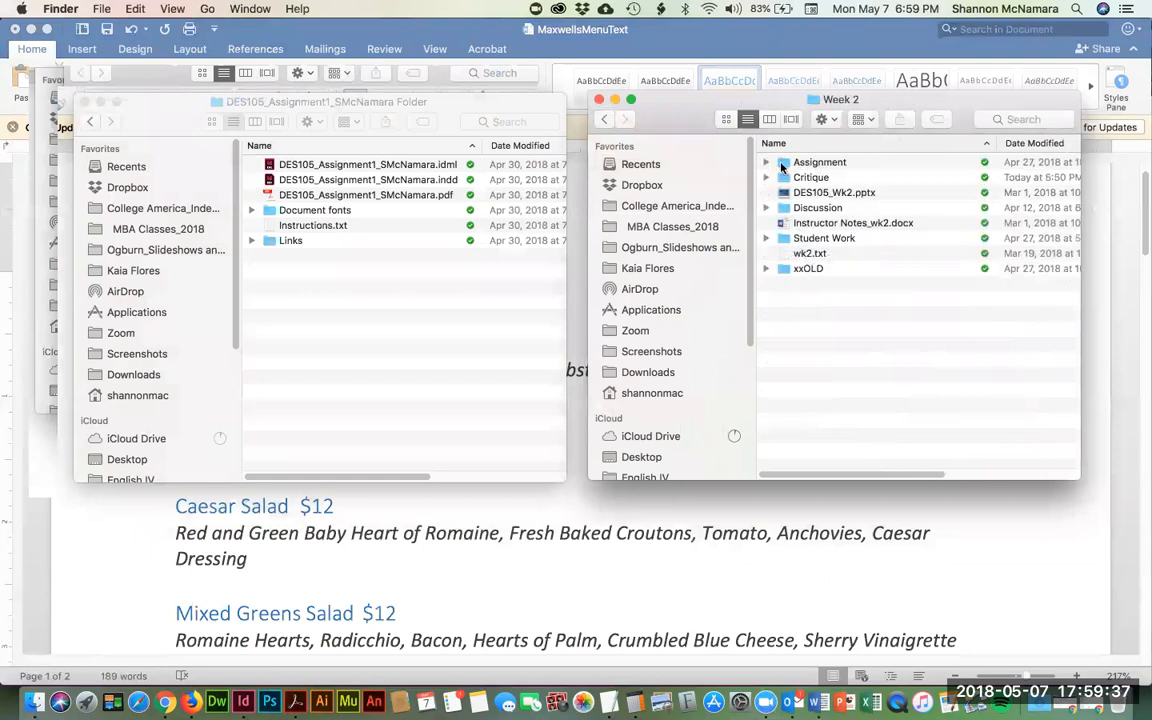
{"action": "left_click", "coordinate": [766, 163]}
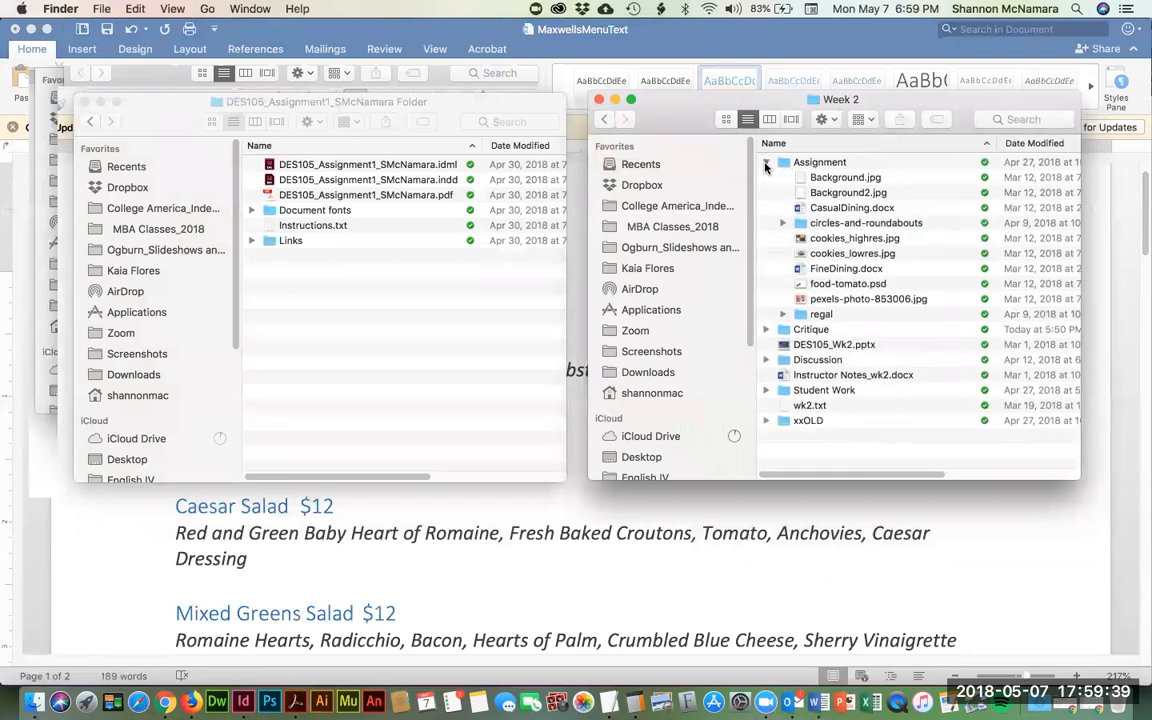
{"action": "left_click", "coordinate": [766, 163]}
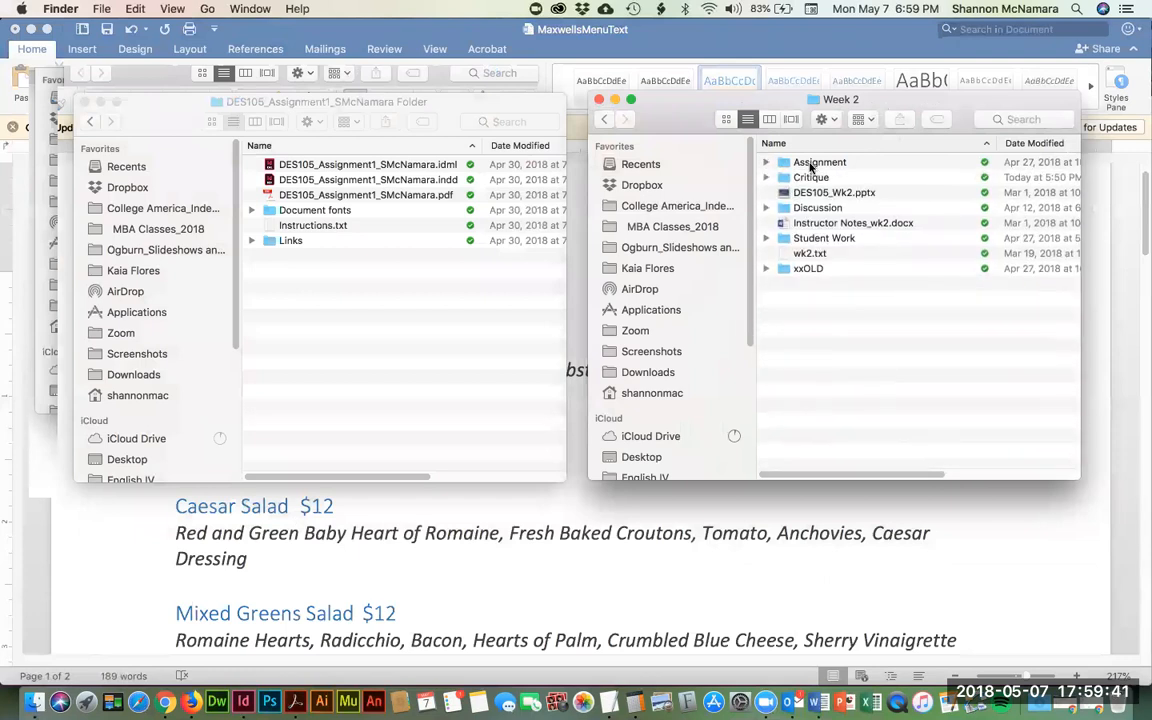
{"action": "double_click", "coordinate": [848, 163]}
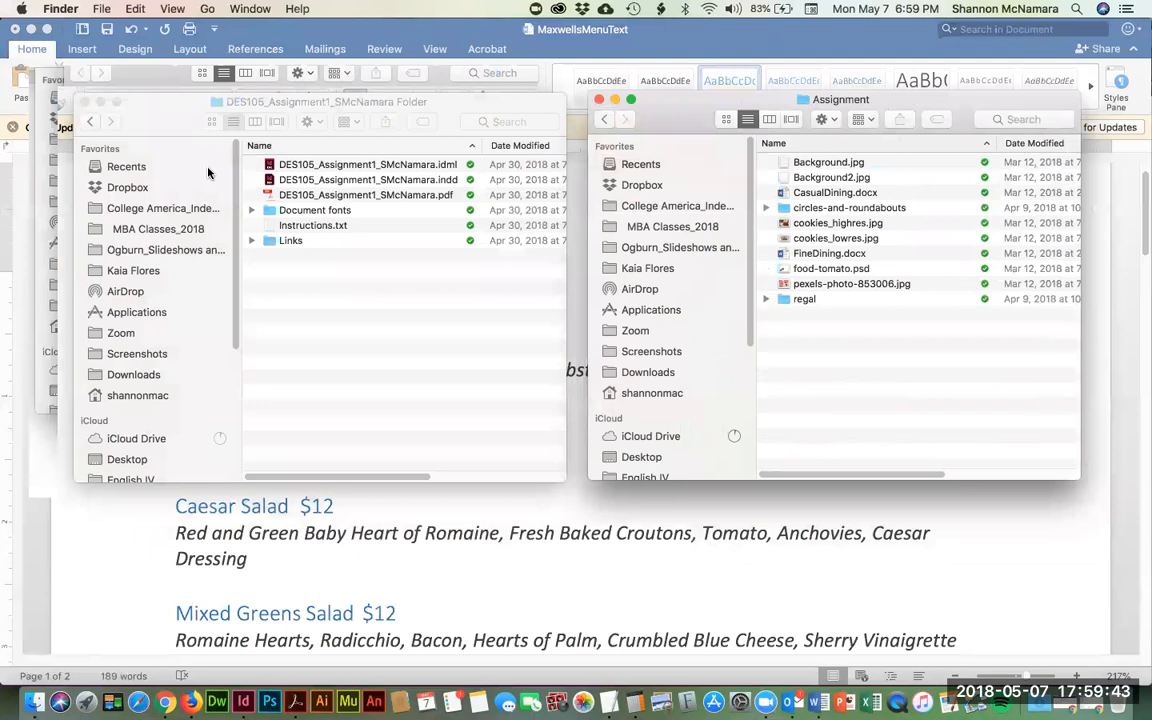
- Copy the Assignment 1 .indd file into the Week 2 Assignment folder and open the copy
{"action": "left_click", "coordinate": [400, 186]}
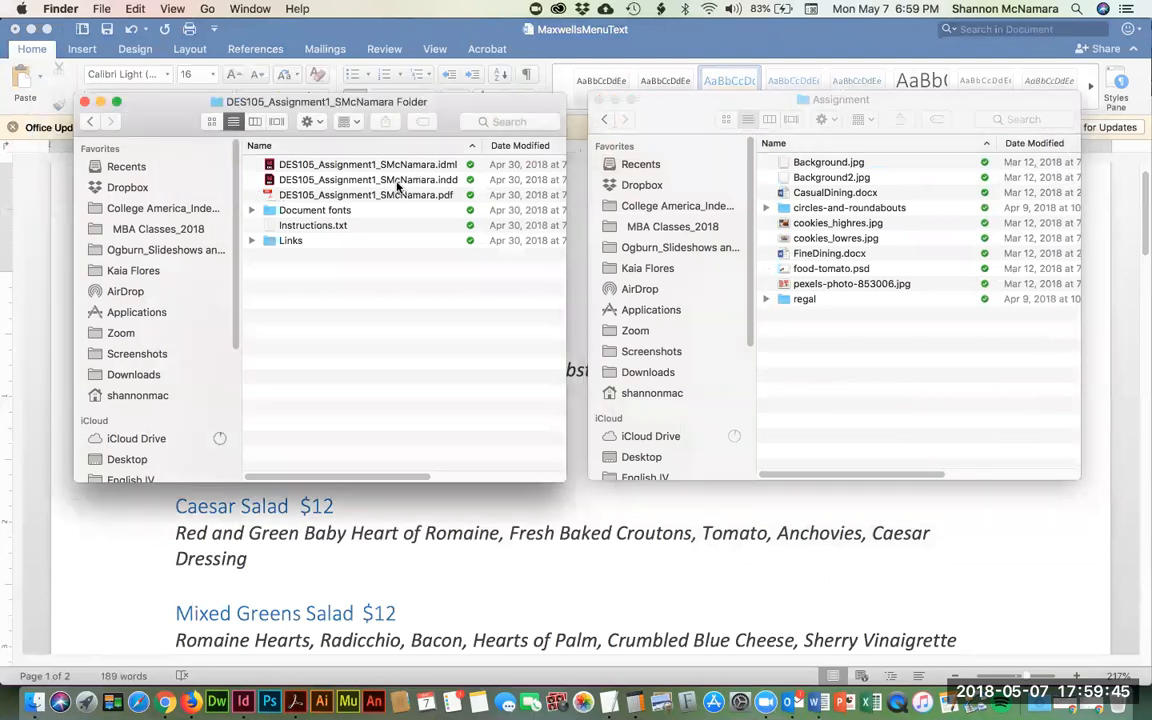
{"action": "left_click", "coordinate": [397, 184]}
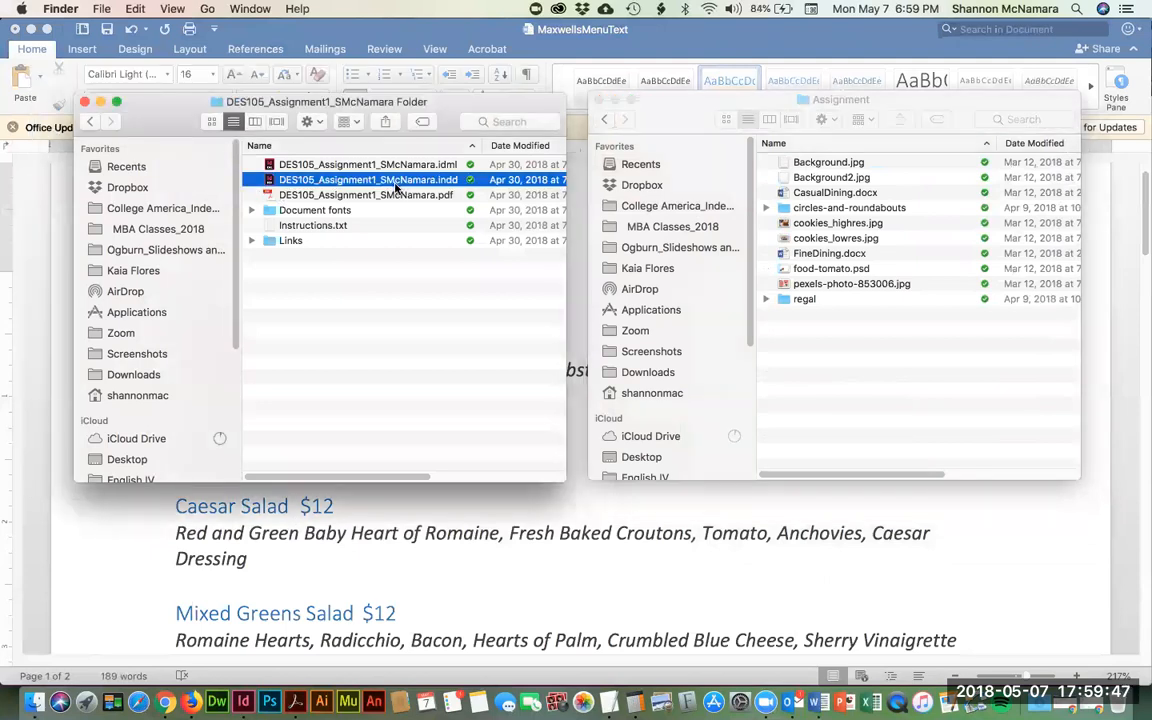
{"action": "left_click_drag", "start_coordinate": [397, 184], "coordinate": [955, 396]}
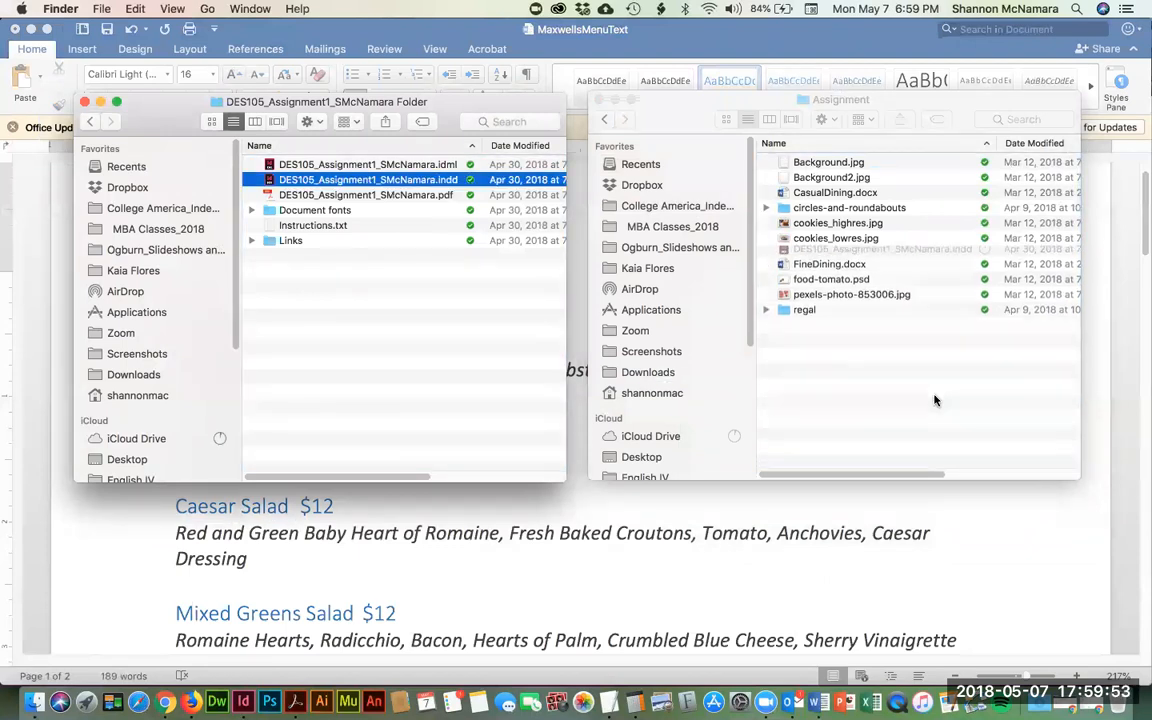
{"action": "left_click", "coordinate": [411, 375]}
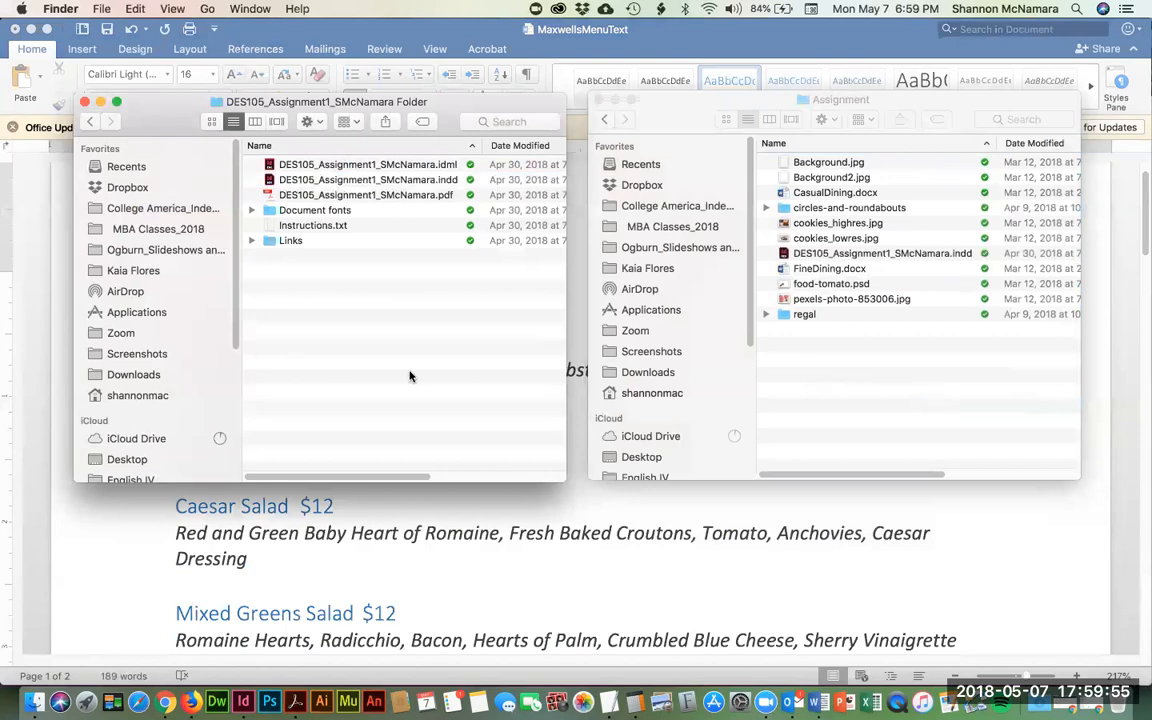
{"action": "left_click", "coordinate": [915, 253]}
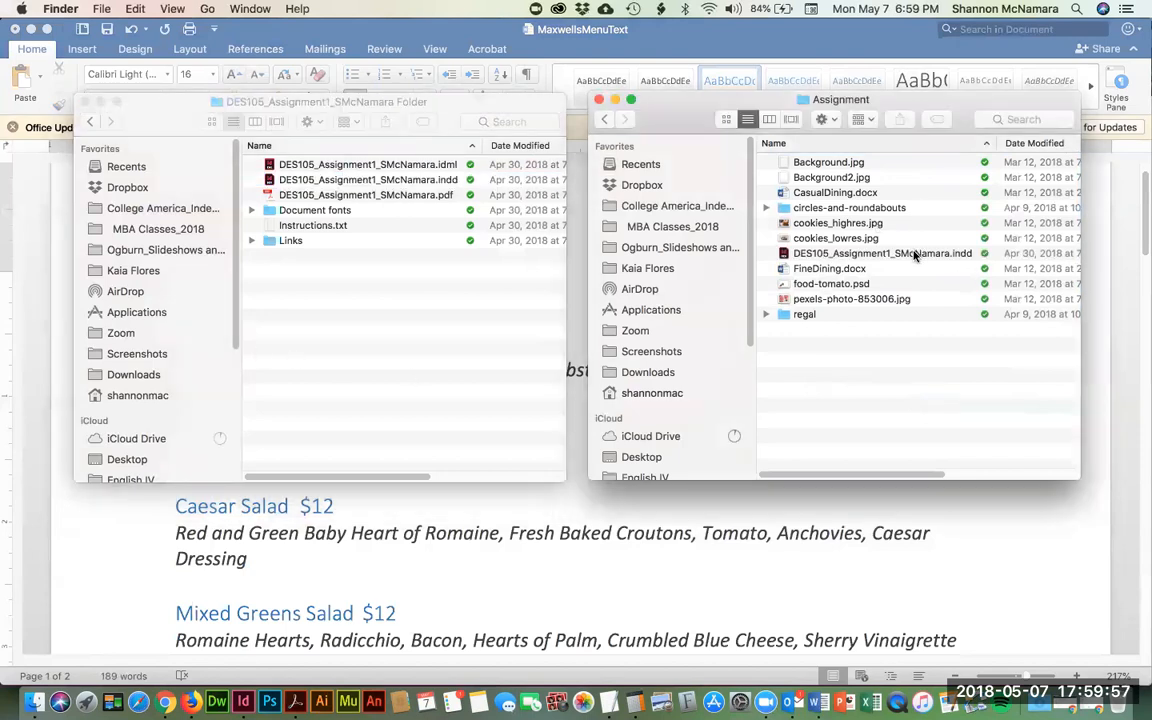
{"action": "double_click", "coordinate": [913, 254]}
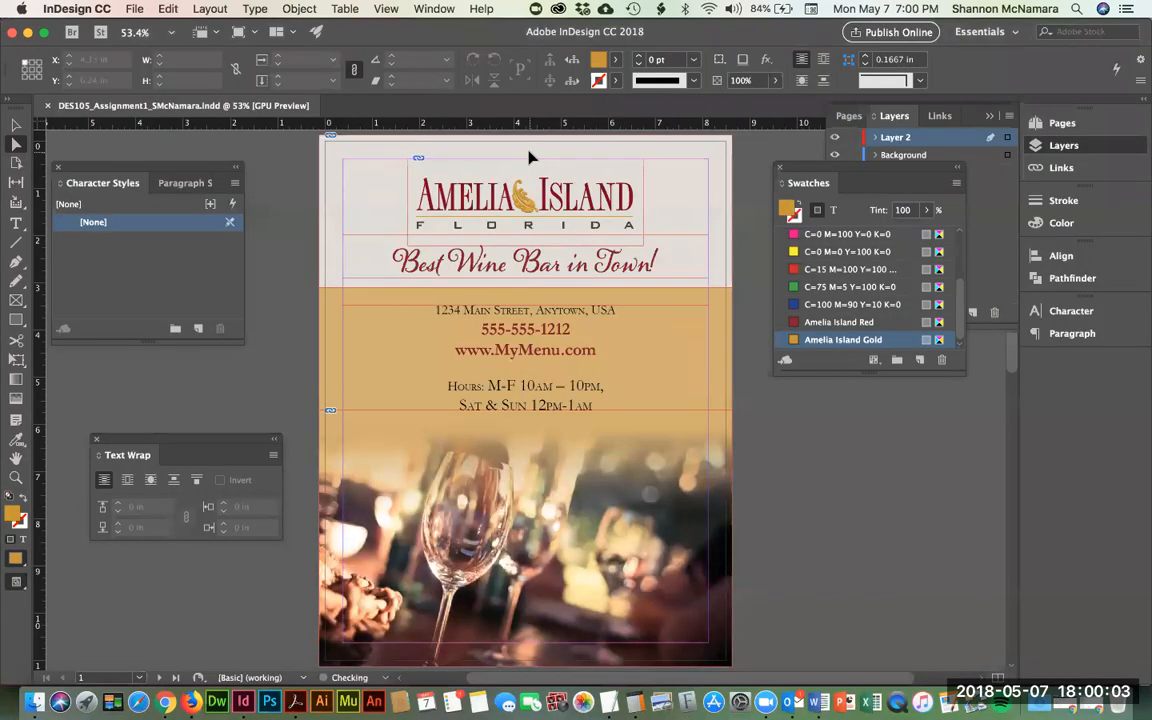
- Close the copied document and open the original Assignment 1 InDesign file instead
{"action": "key", "text": "super+w"}
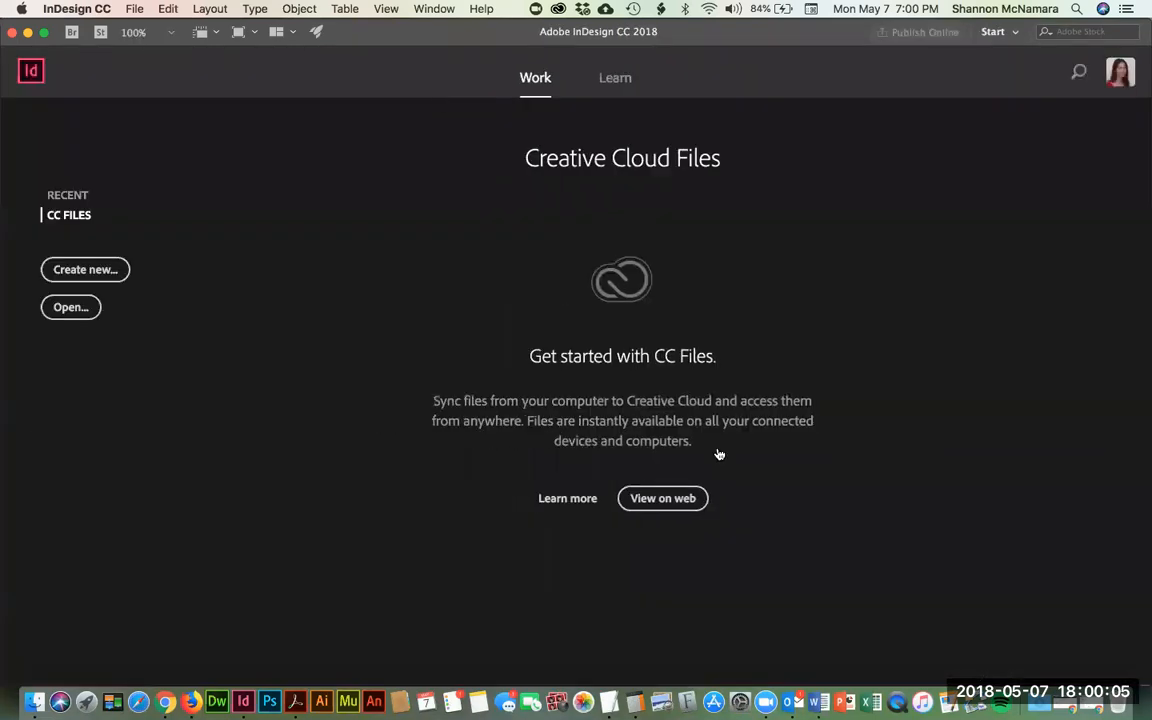
{"action": "key", "text": "super+Tab"}
{"action": "left_click", "coordinate": [334, 365]}
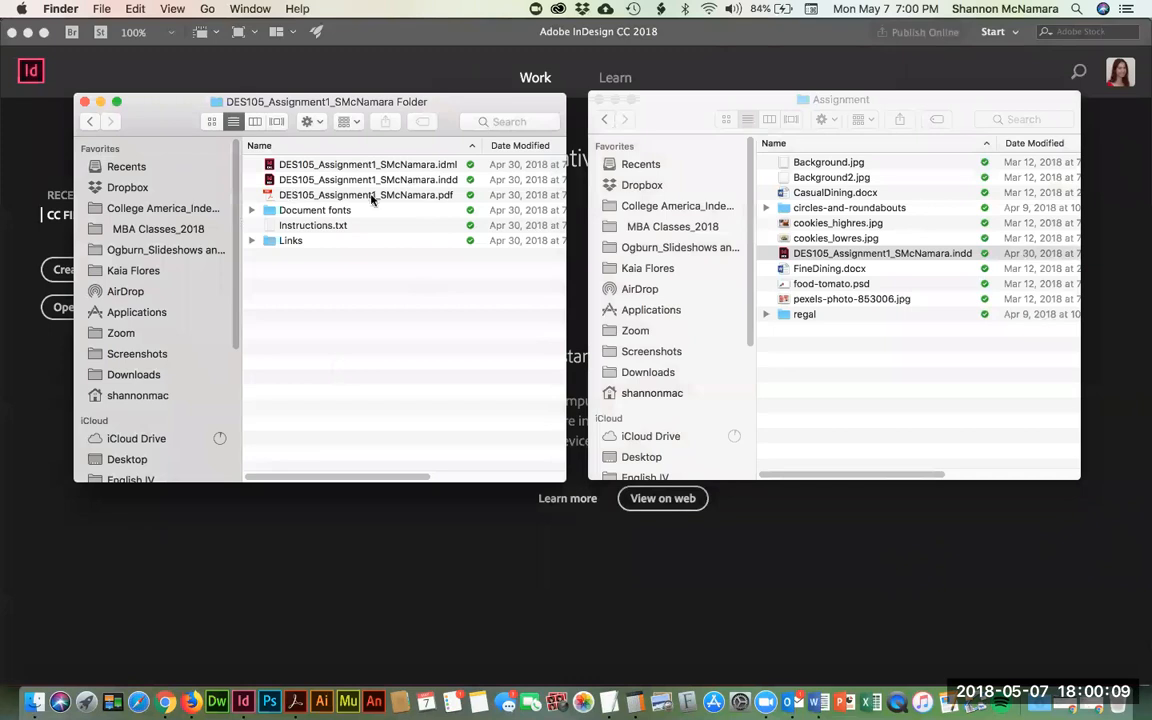
{"action": "left_click", "coordinate": [343, 179]}
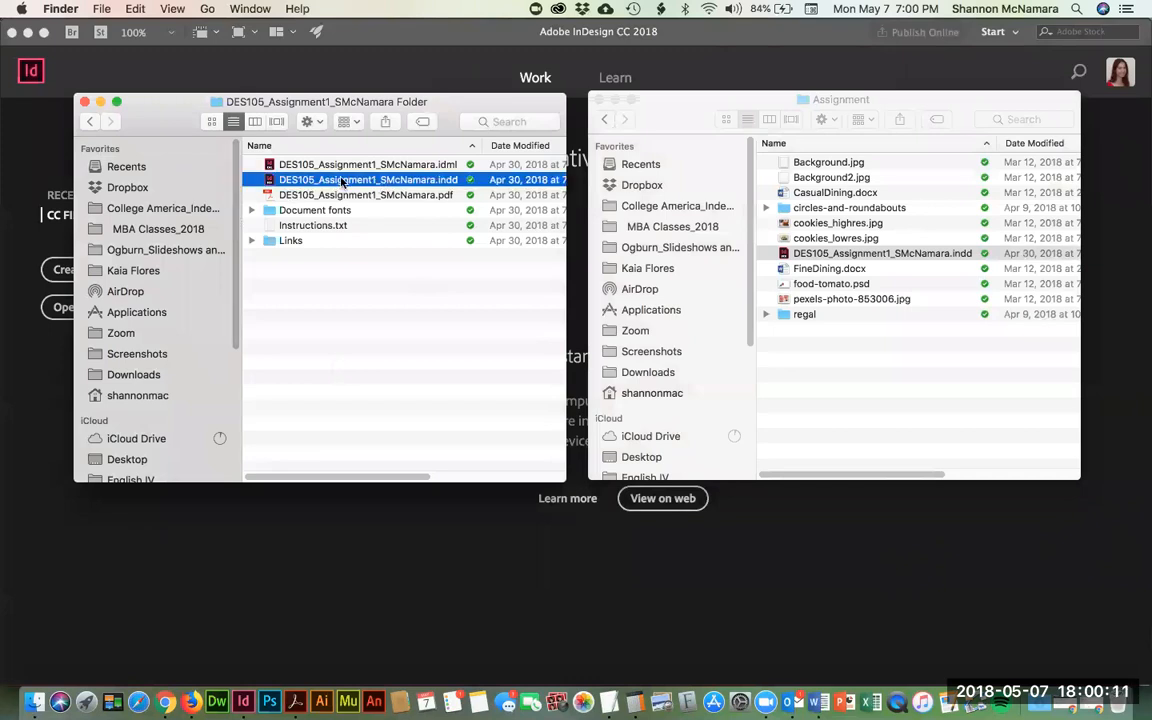
{"action": "double_click", "coordinate": [344, 181]}
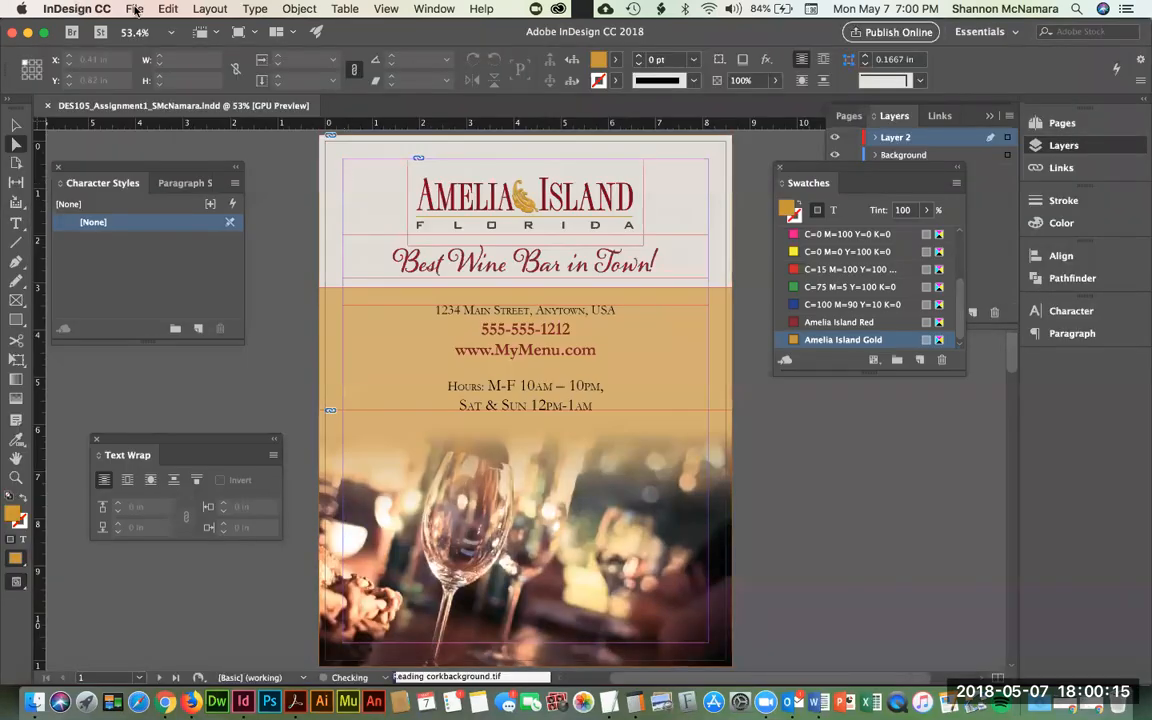
- Save the document as Assignment2 in the DES105 Week 2 Assignment folder
{"action": "left_click", "coordinate": [135, 9]}
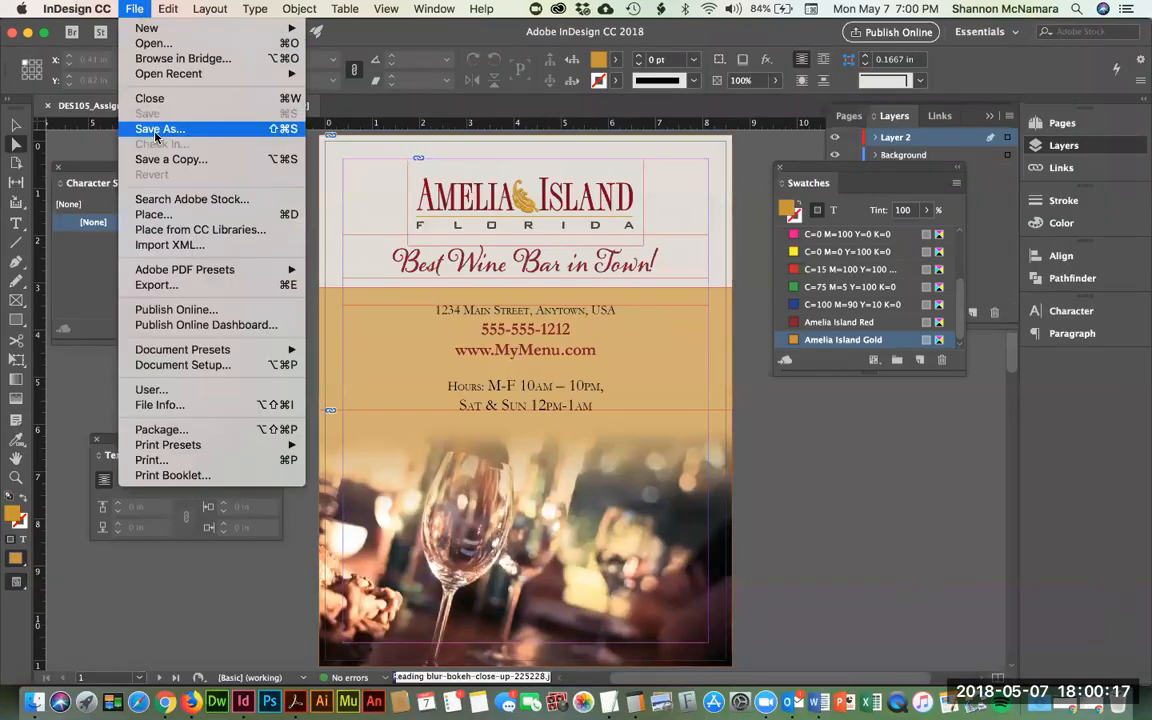
{"action": "left_click", "coordinate": [155, 130]}
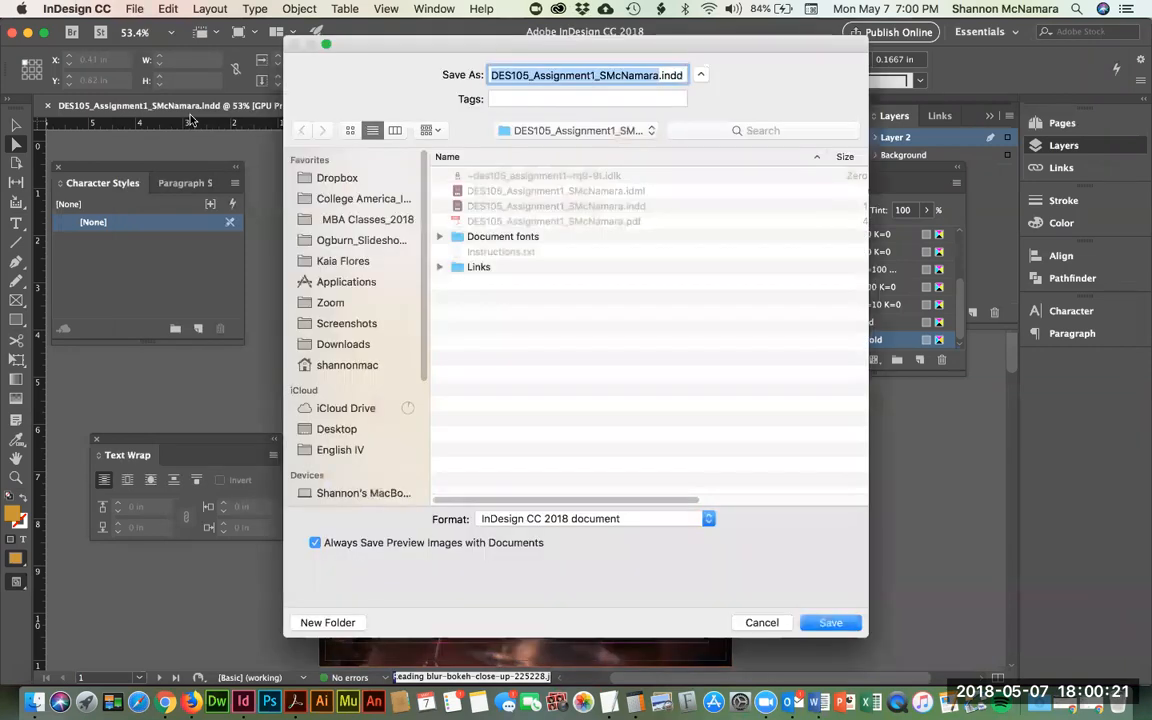
{"action": "left_click", "coordinate": [570, 133]}
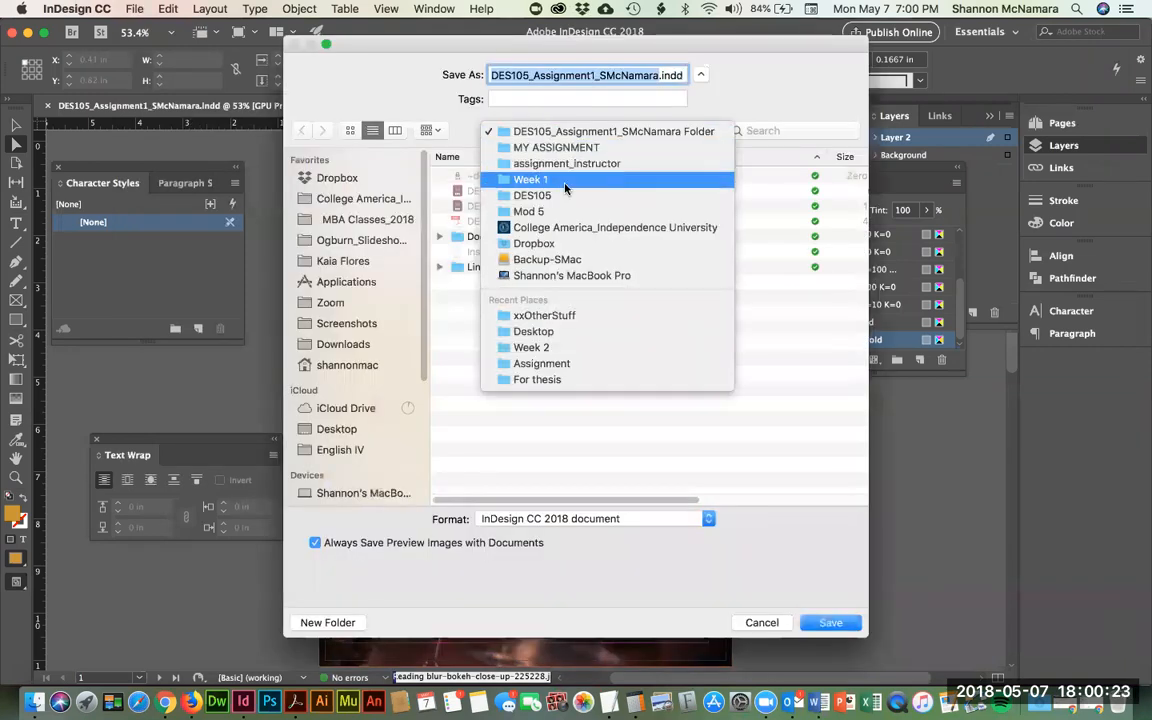
{"action": "left_click", "coordinate": [556, 195]}
{"action": "double_click", "coordinate": [443, 299]}
{"action": "double_click", "coordinate": [470, 176]}
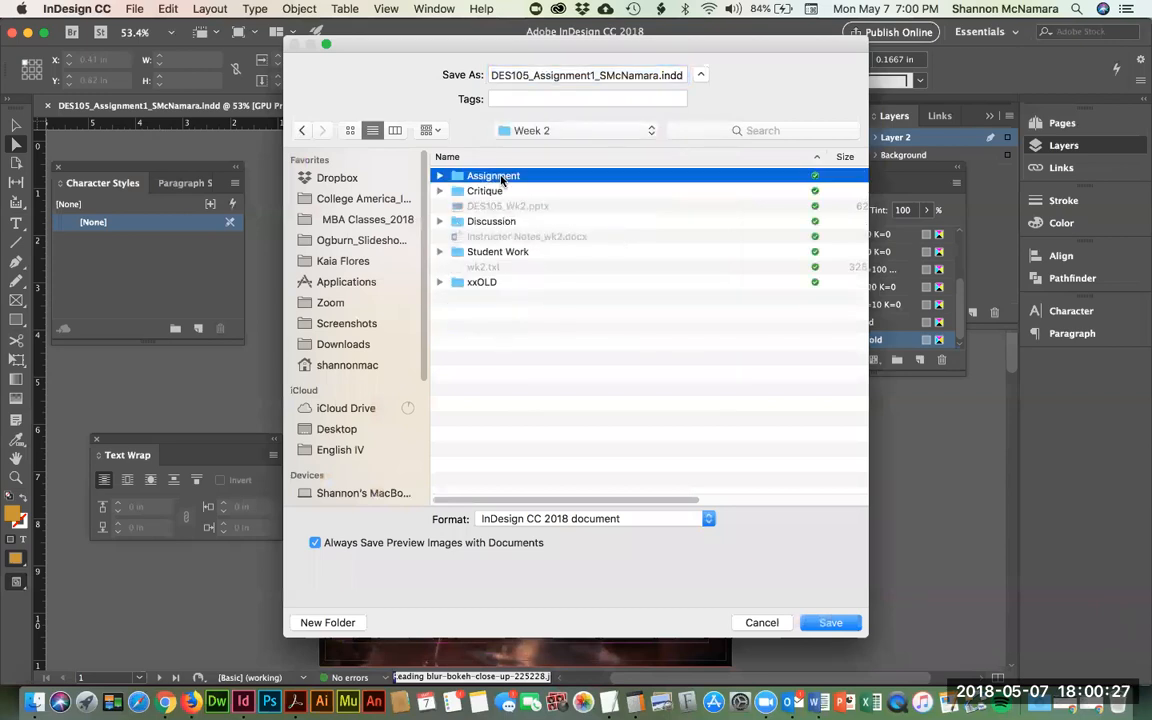
{"action": "left_click", "coordinate": [597, 76]}
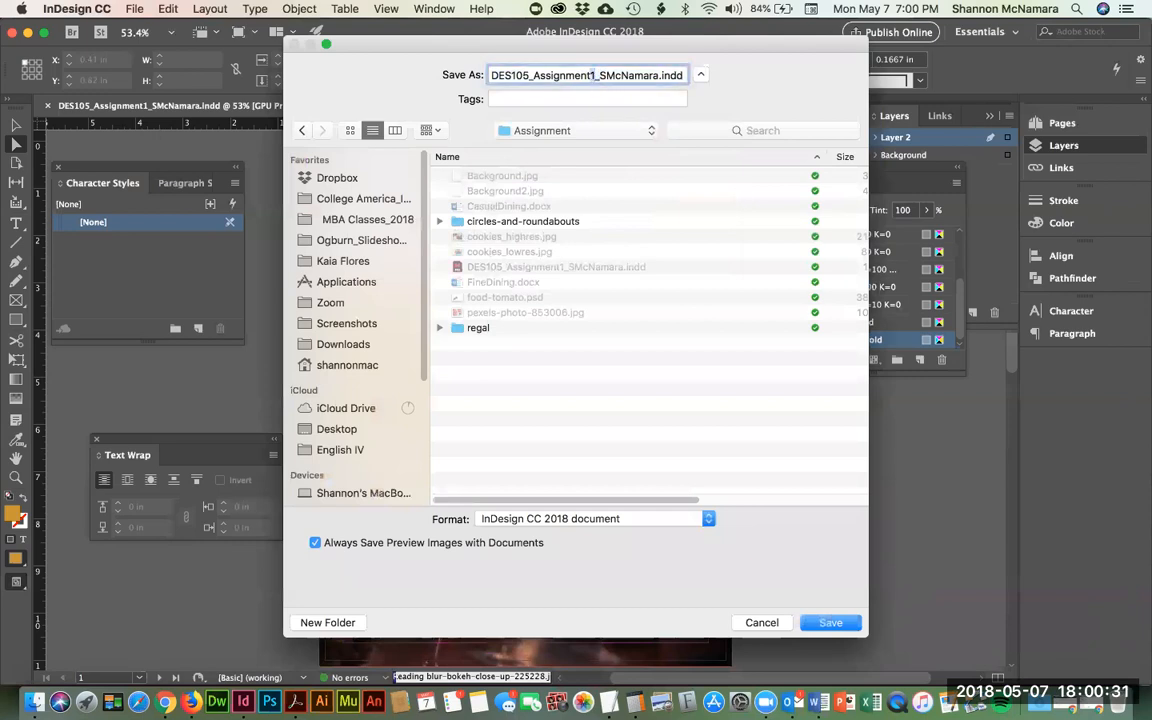
{"action": "key", "text": "BackSpace"}
{"action": "type", "text": "2"}
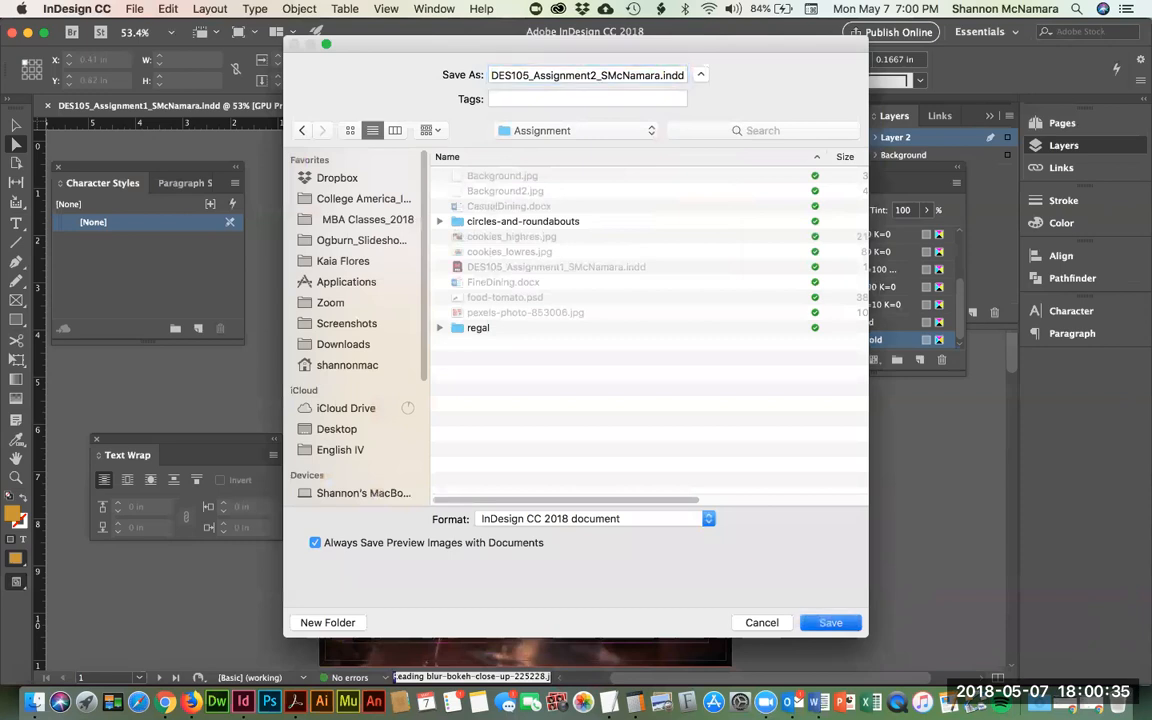
{"action": "key", "text": "Return"}
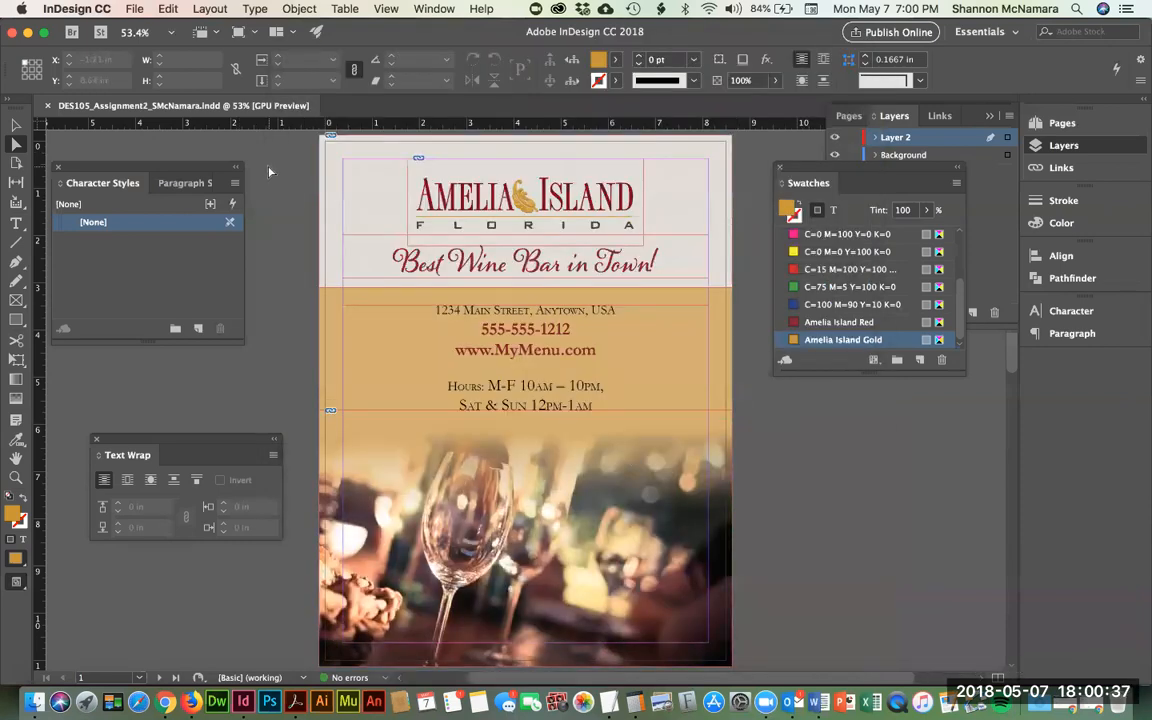
- Close the document and trash the old Assignment1 .indd from the Assignment folder
{"action": "key", "text": "super+w"}
{"action": "key", "text": "super+Tab"}
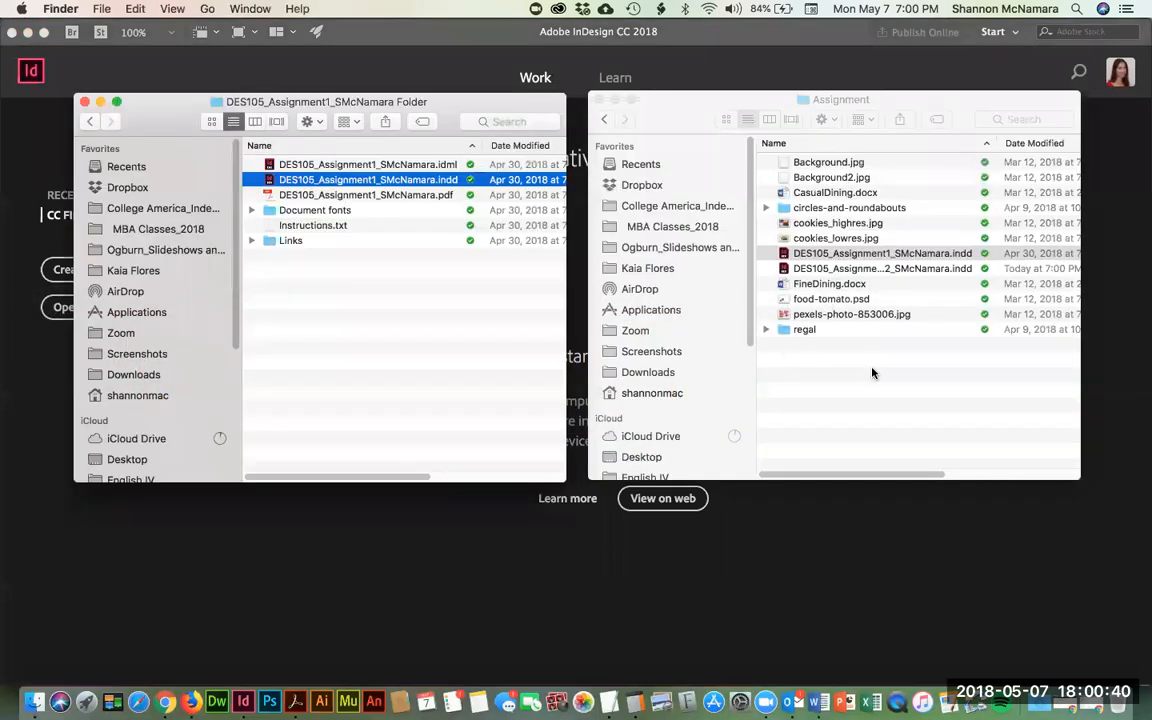
{"action": "left_click", "coordinate": [845, 253]}
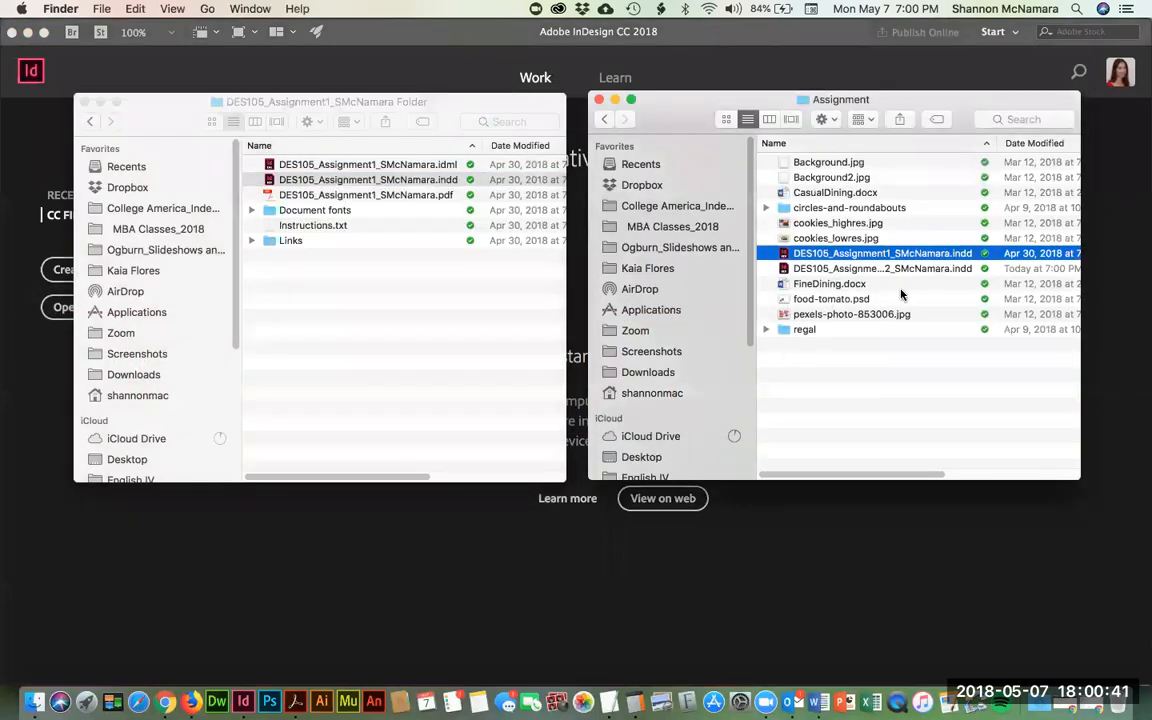
{"action": "key", "text": "super+BackSpace"}
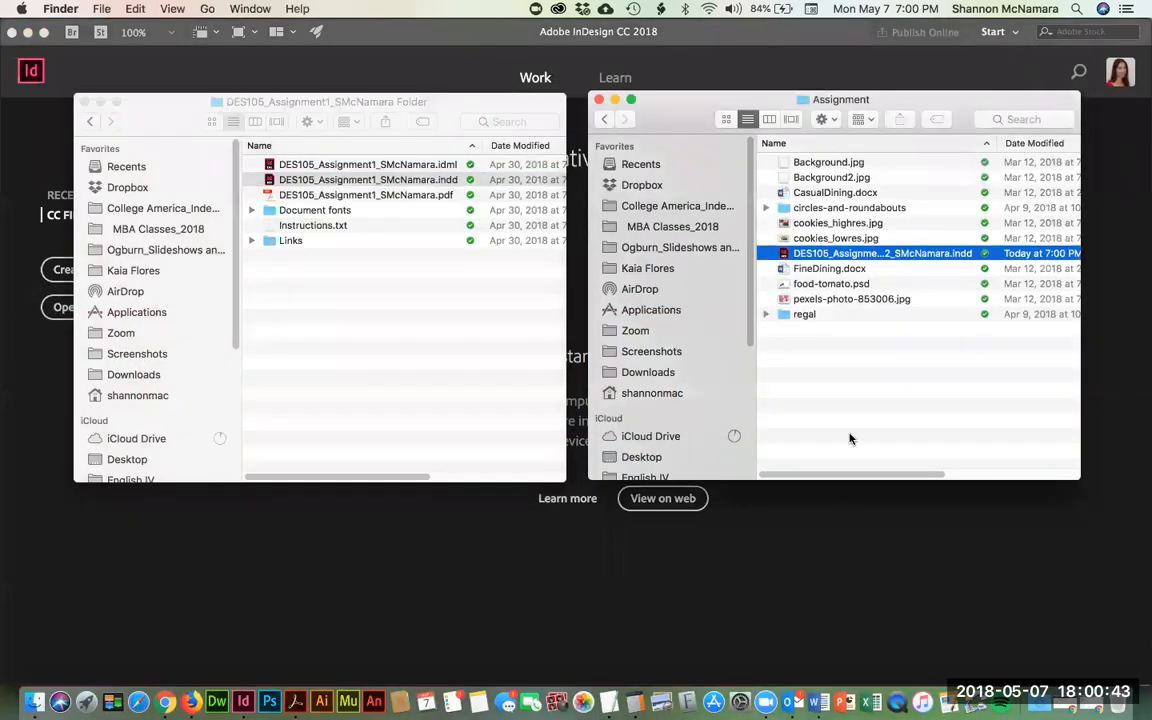
{"action": "left_click", "coordinate": [855, 376]}
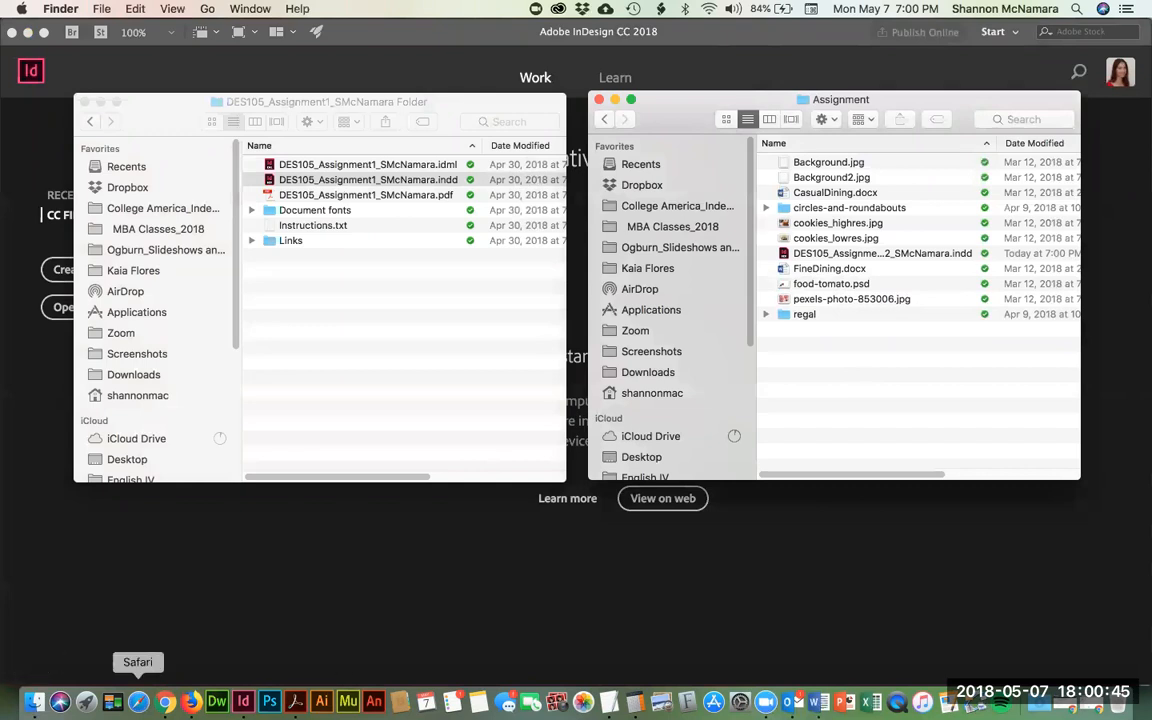
- Review the Canvas prompt's Duplicate and Rename steps and the suggested Assignment2 file name
{"action": "left_click", "coordinate": [165, 702]}
{"action": "scroll", "coordinate": [431, 384], "scroll_direction": "up", "scroll_amount": 5}
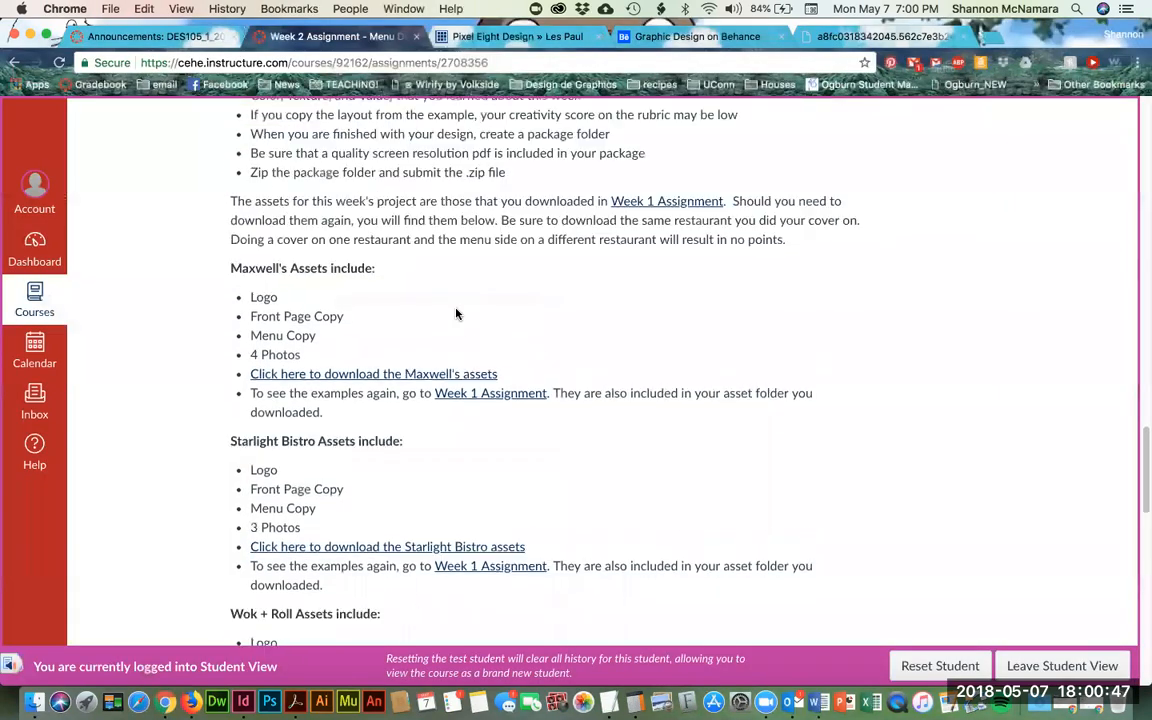
{"action": "scroll", "coordinate": [457, 313], "scroll_direction": "up", "scroll_amount": 2}
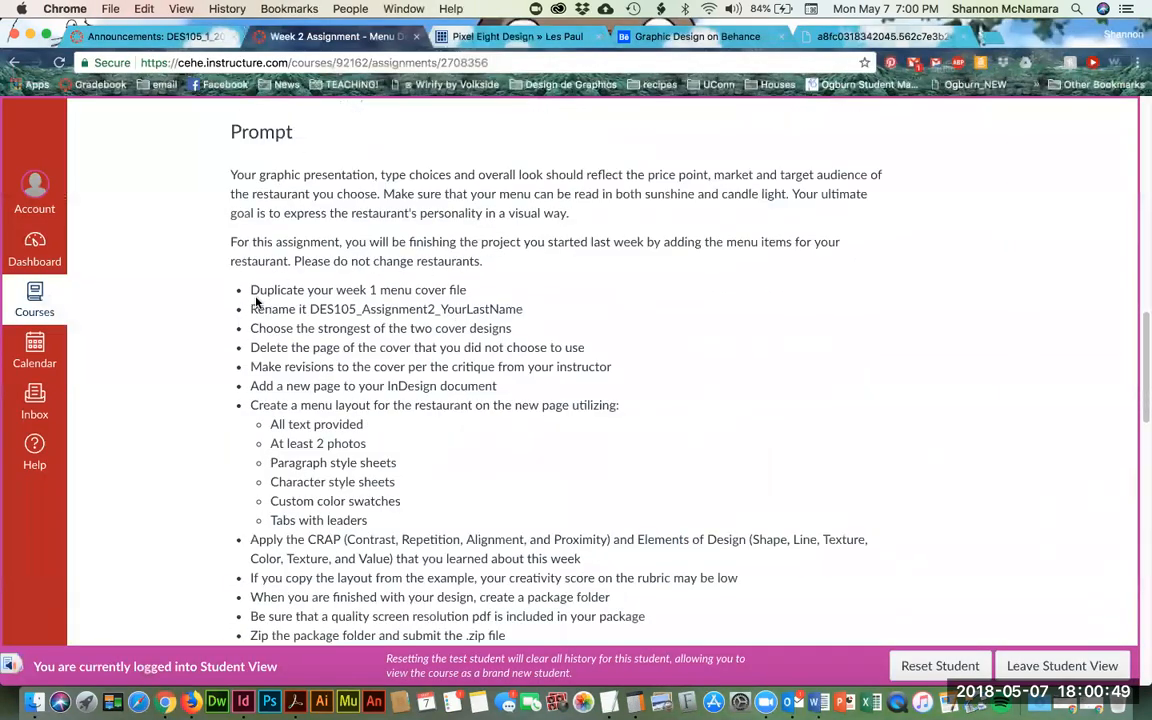
{"action": "left_click_drag", "start_coordinate": [246, 290], "coordinate": [500, 292]}
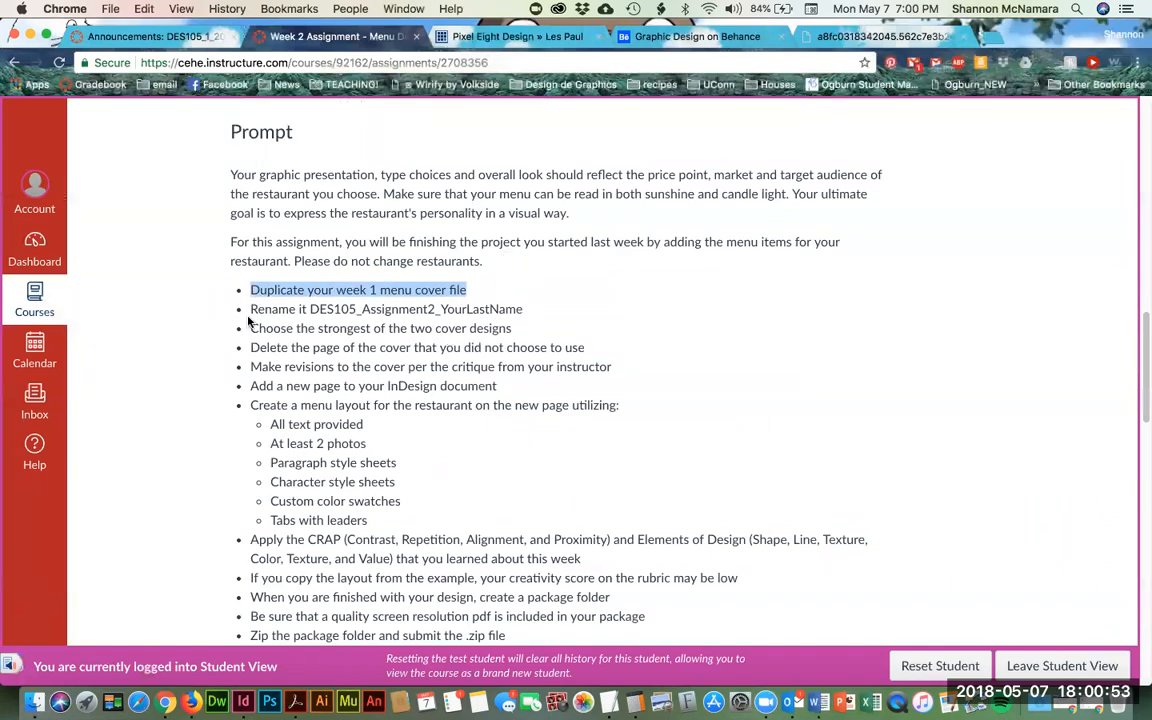
{"action": "left_click_drag", "start_coordinate": [250, 309], "coordinate": [400, 309]}
{"action": "double_click", "coordinate": [416, 309]}
{"action": "left_click", "coordinate": [328, 361]}
- Switch back to InDesign
{"action": "key", "text": "super+Tab"}
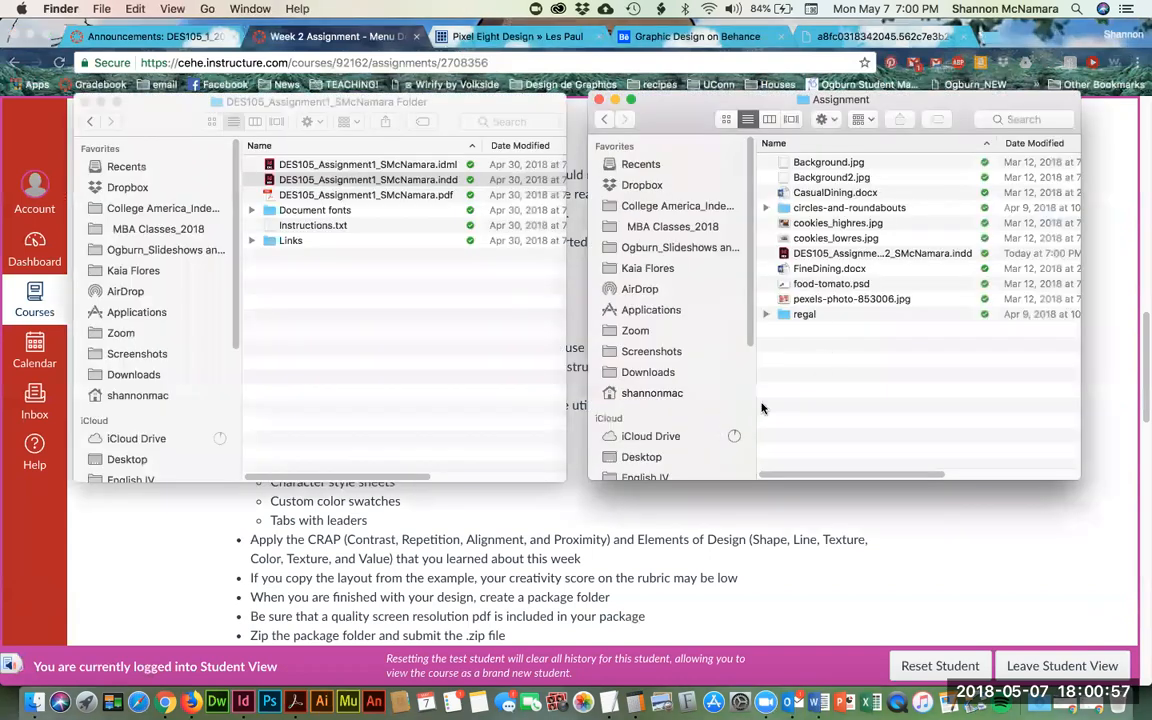
{"action": "key", "text": "super+Tab"}
{"action": "key", "text": "super+Tab"}
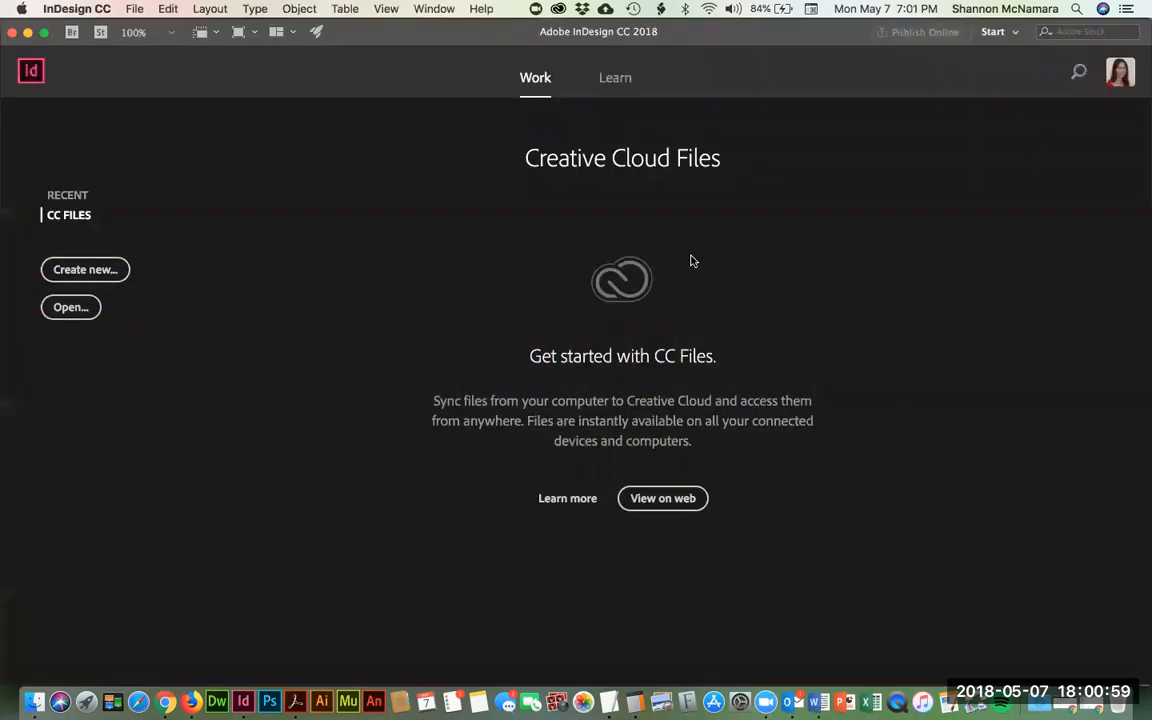
{"action": "key", "text": "super+Tab"}
- Open the Assignment 2 .indd file and select page 2 in the Pages panel
{"action": "double_click", "coordinate": [858, 255]}
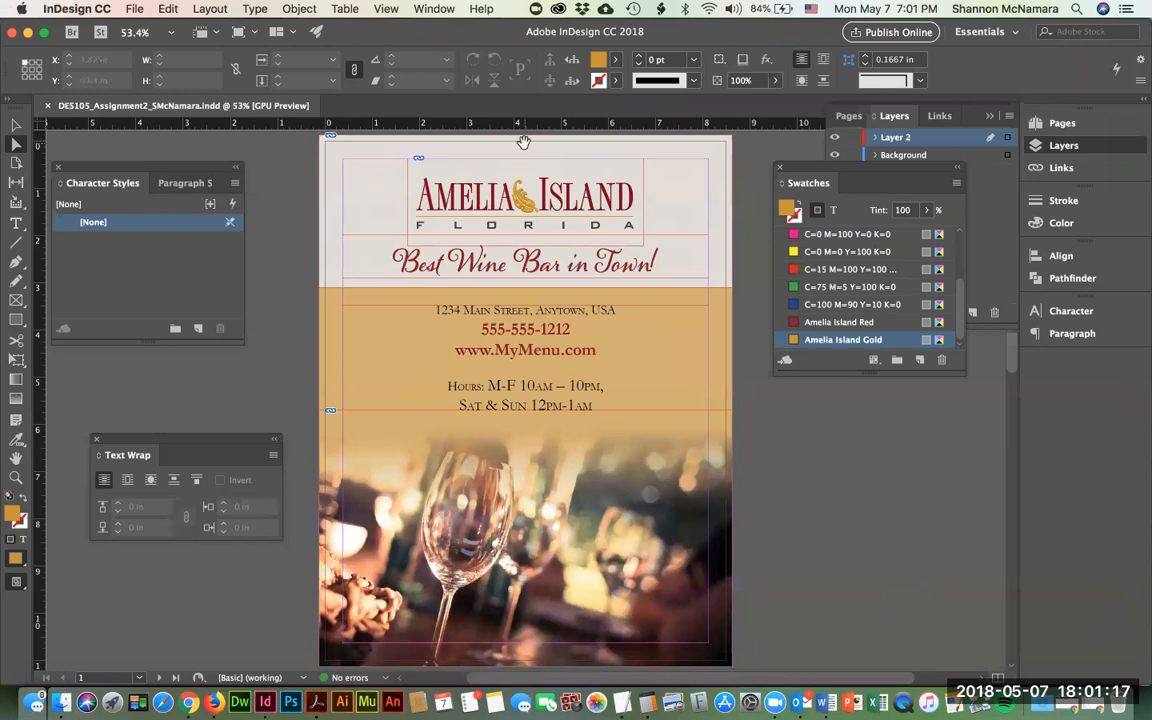
{"action": "left_click", "coordinate": [853, 115]}
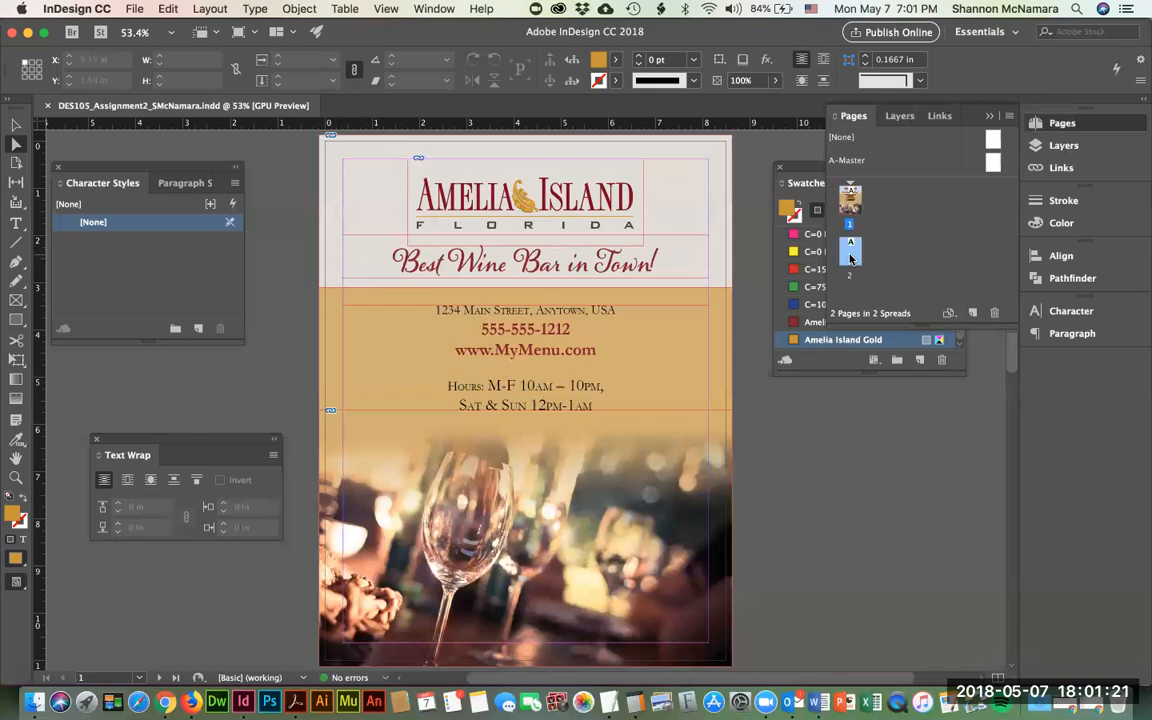
{"action": "left_click", "coordinate": [851, 258]}
{"action": "scroll", "coordinate": [613, 421], "scroll_direction": "down", "scroll_amount": 10}
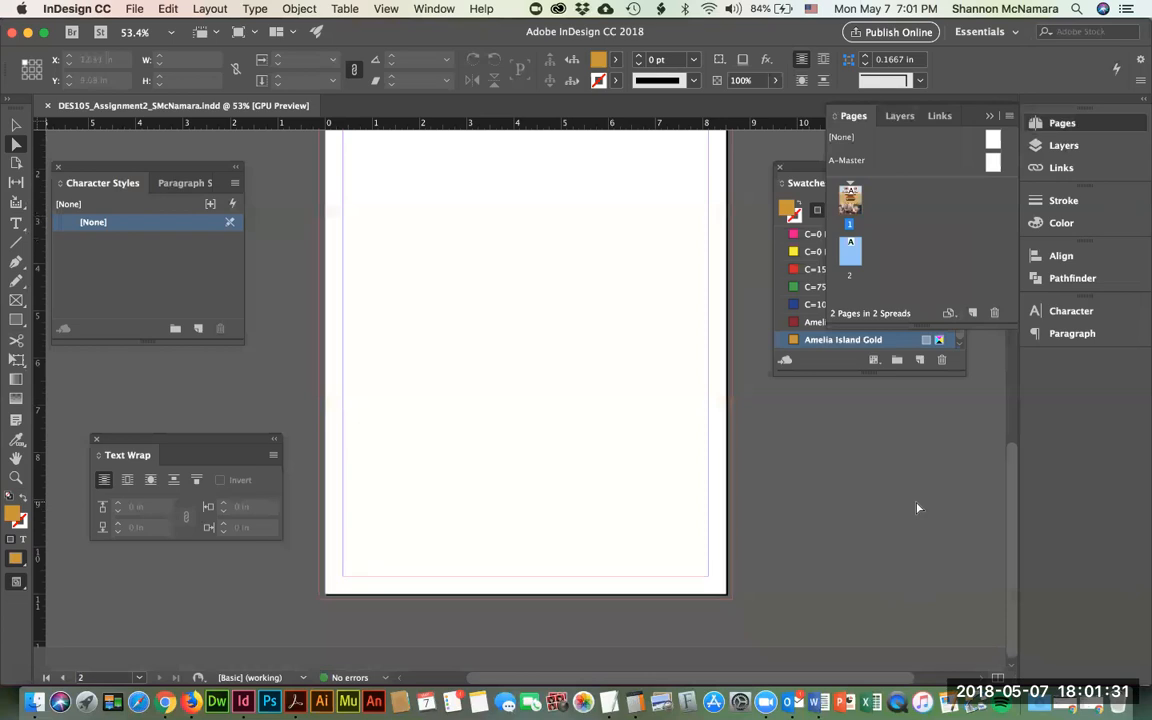
{"action": "scroll", "coordinate": [918, 505], "scroll_direction": "up", "scroll_amount": 1}
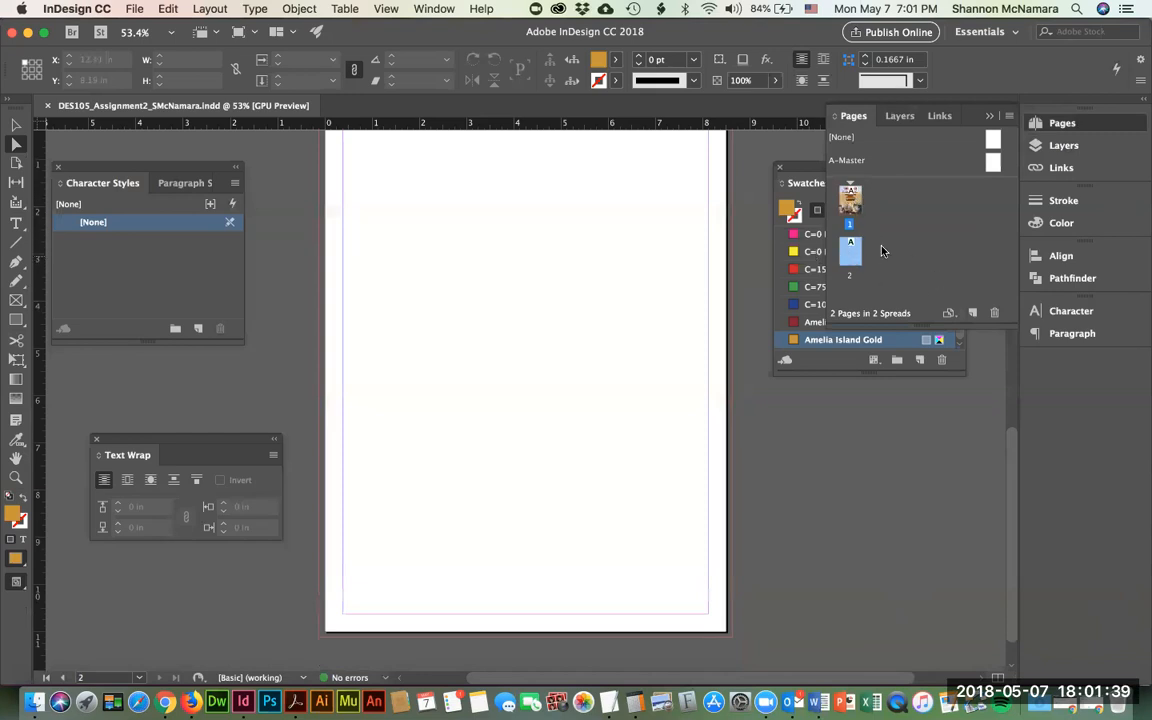
{"action": "left_click", "coordinate": [849, 200]}
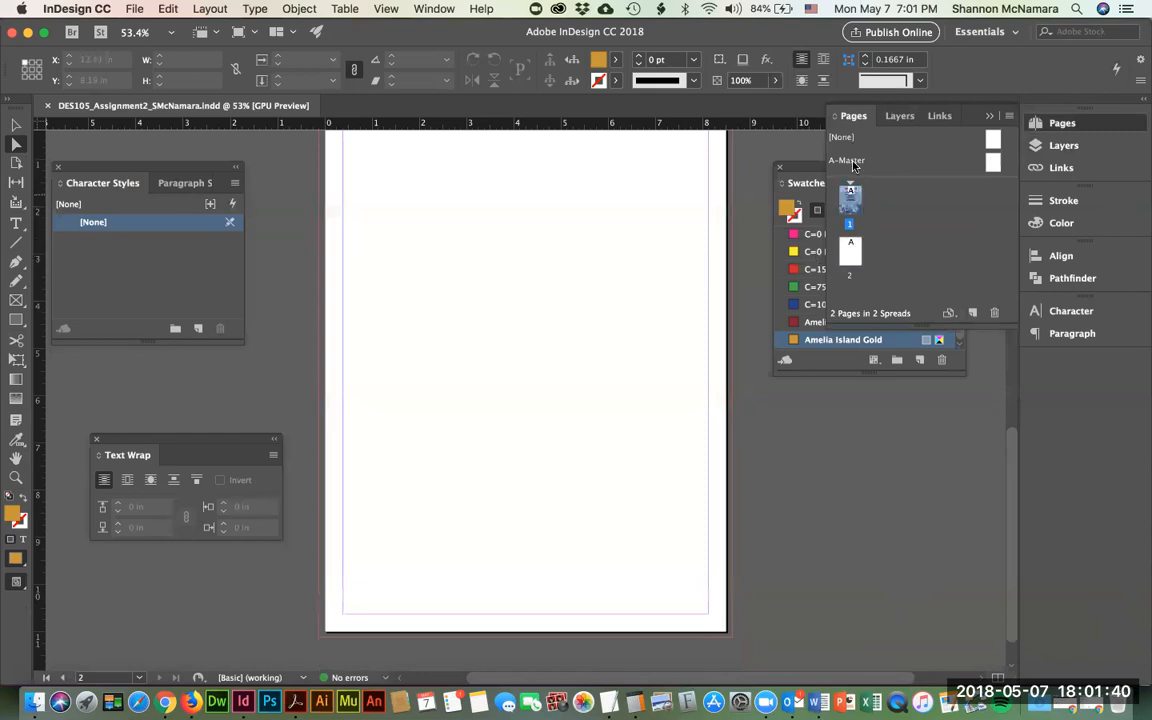
{"action": "left_click", "coordinate": [850, 247]}
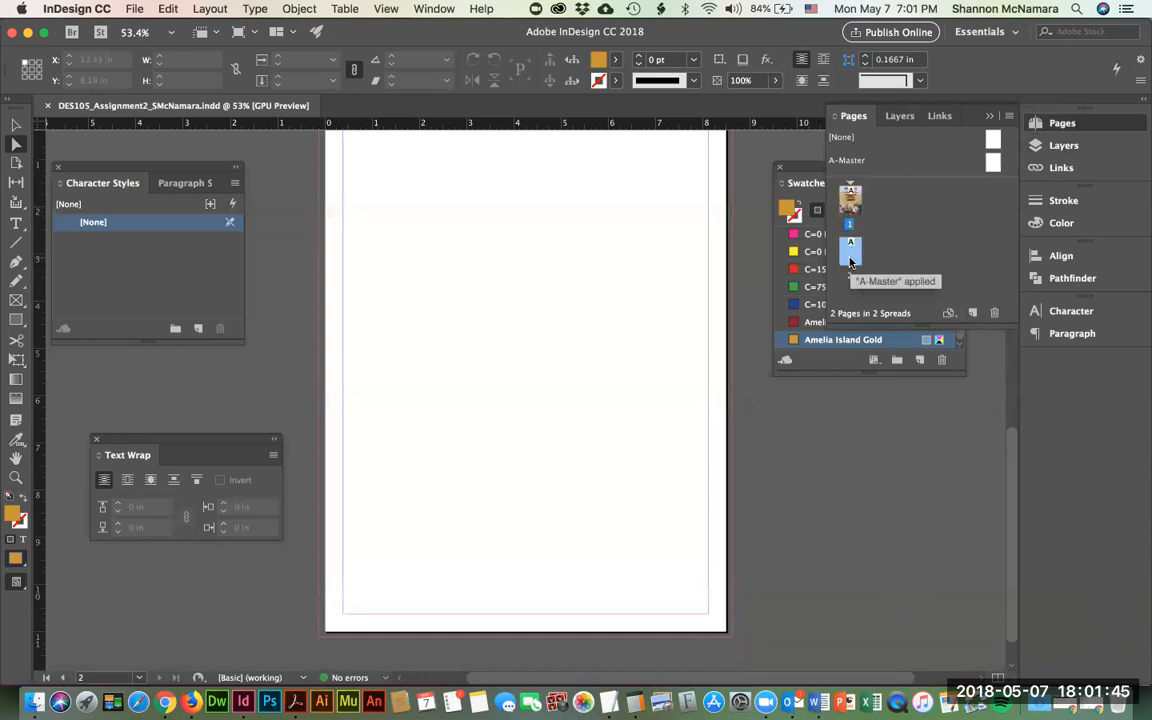
- Delete page 2 and add a new blank page 2
{"action": "left_click", "coordinate": [995, 314]}
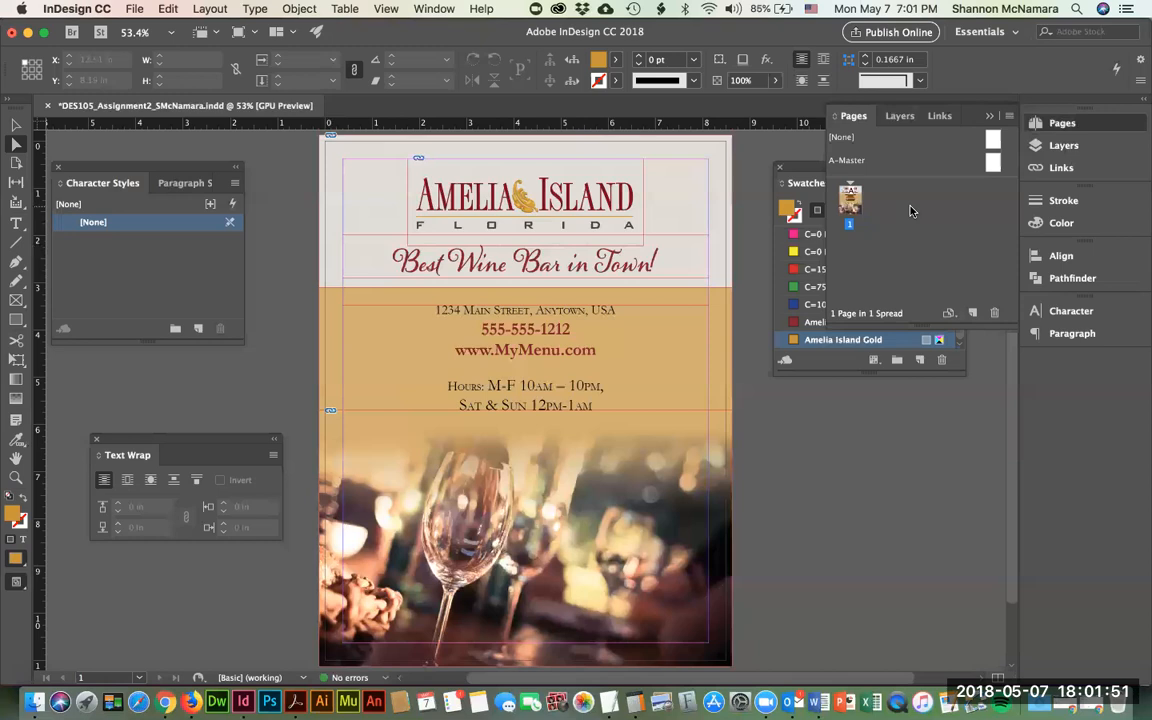
{"action": "left_click", "coordinate": [973, 314]}
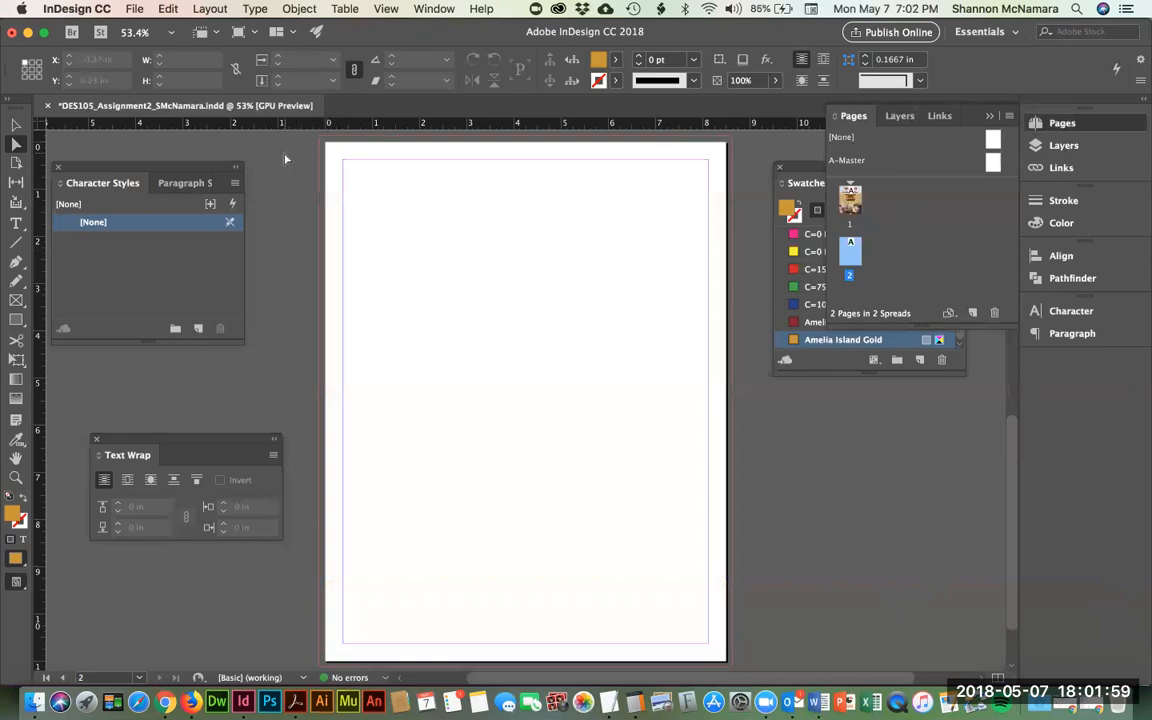
{"action": "left_click", "coordinate": [16, 125]}
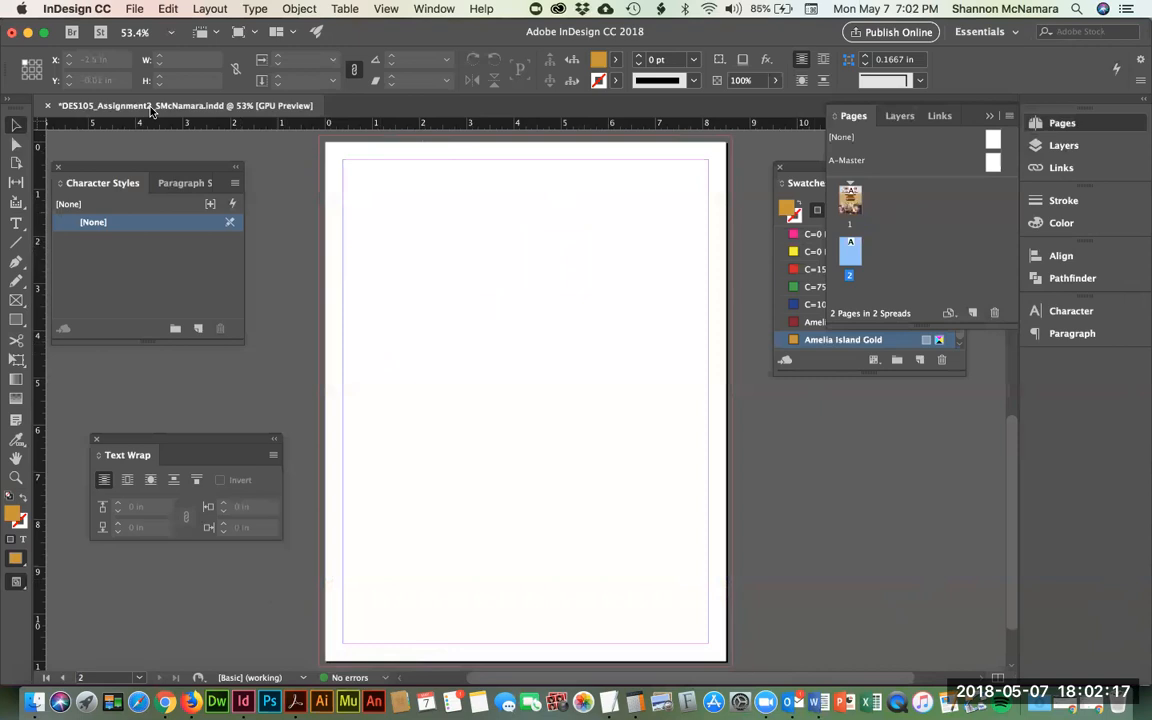
{"action": "key", "text": "super+Tab"}
{"action": "left_click", "coordinate": [399, 184]}
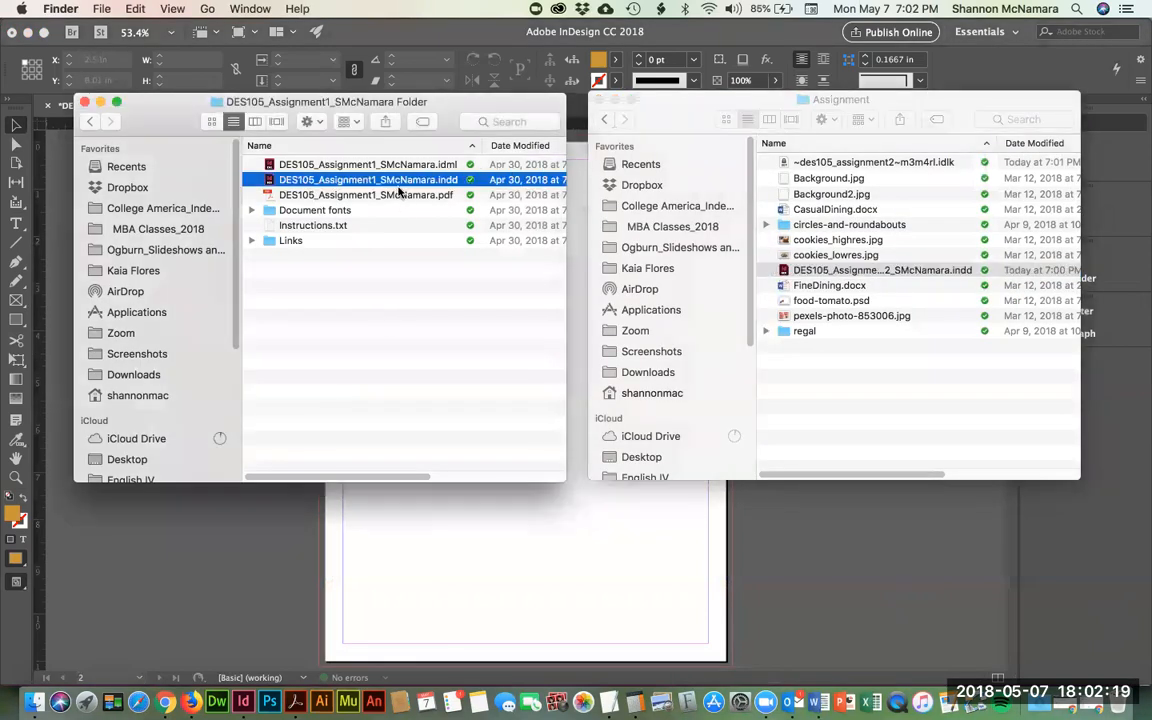
{"action": "left_click", "coordinate": [386, 195]}
{"action": "key", "text": "space"}
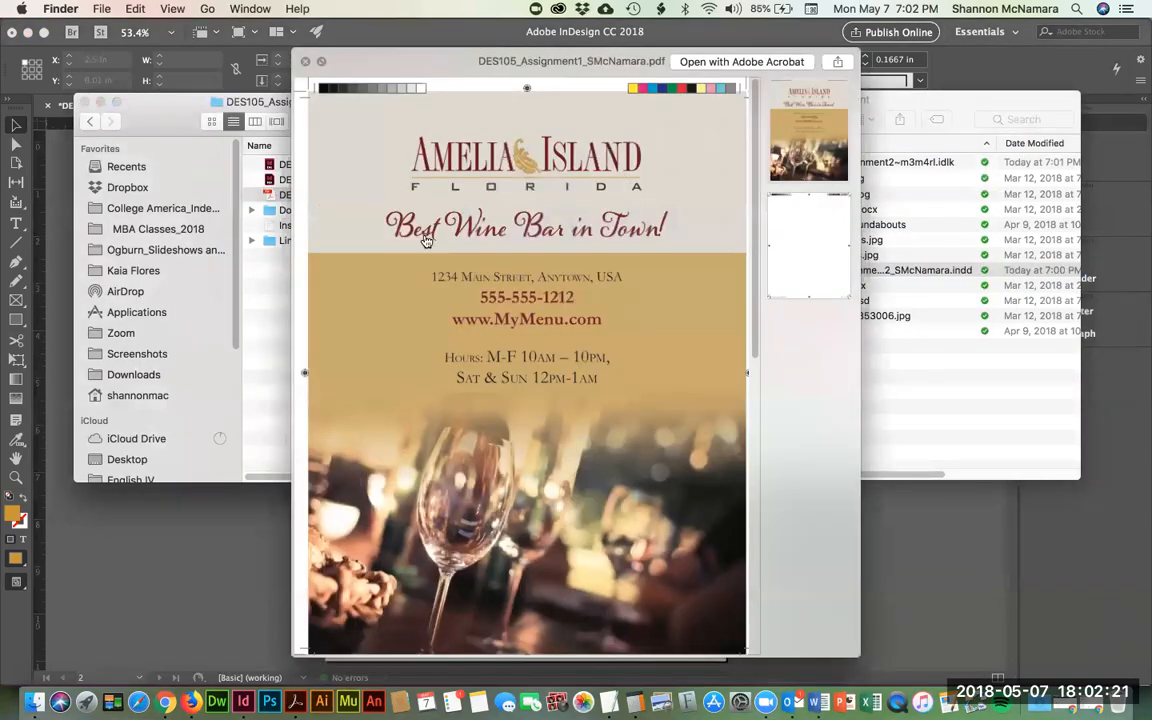
{"action": "left_click", "coordinate": [257, 303]}
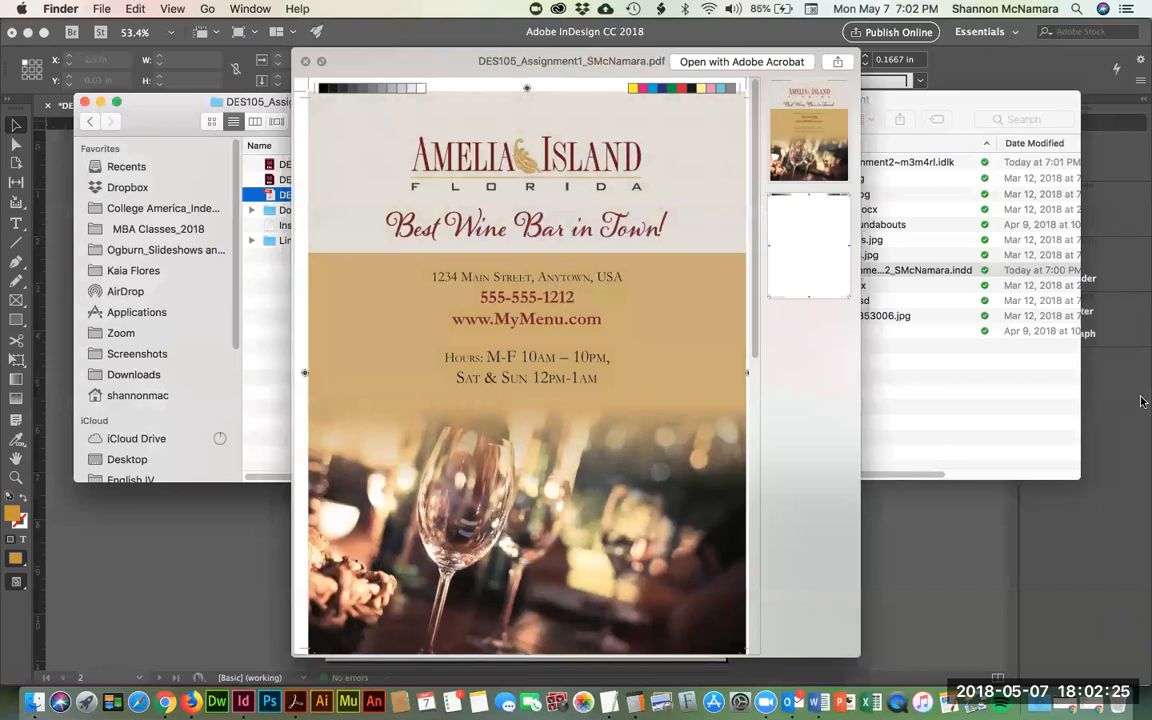
{"action": "key", "text": "space"}
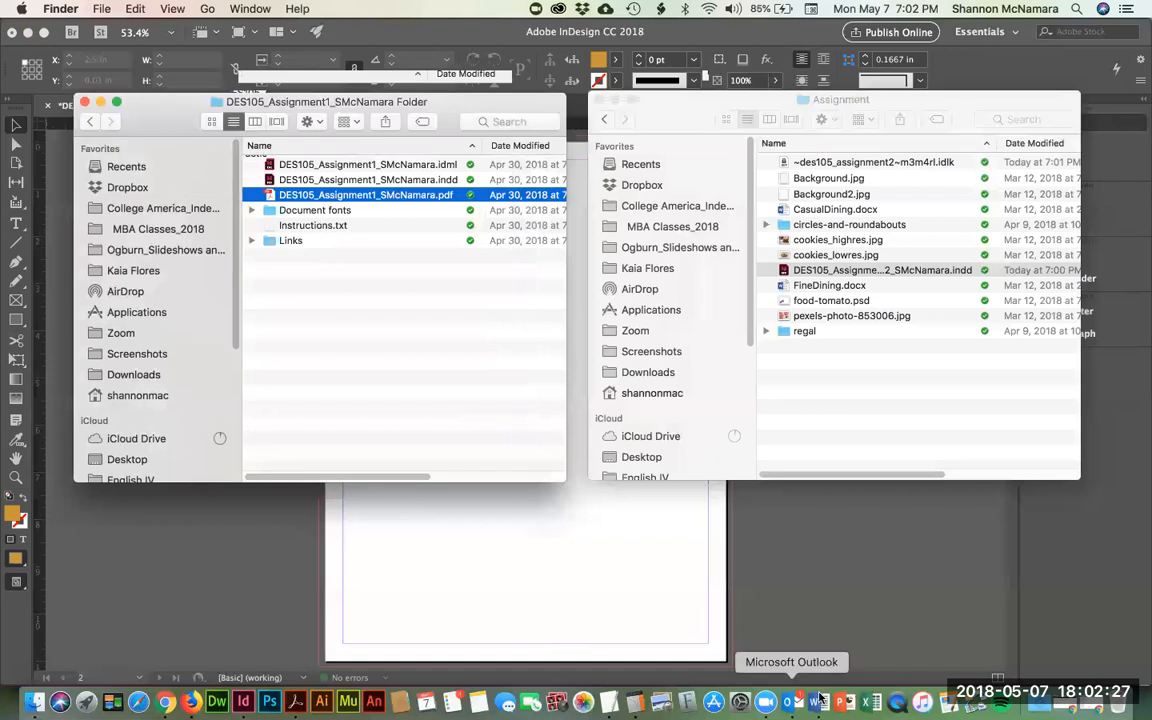
{"action": "left_click", "coordinate": [502, 538]}
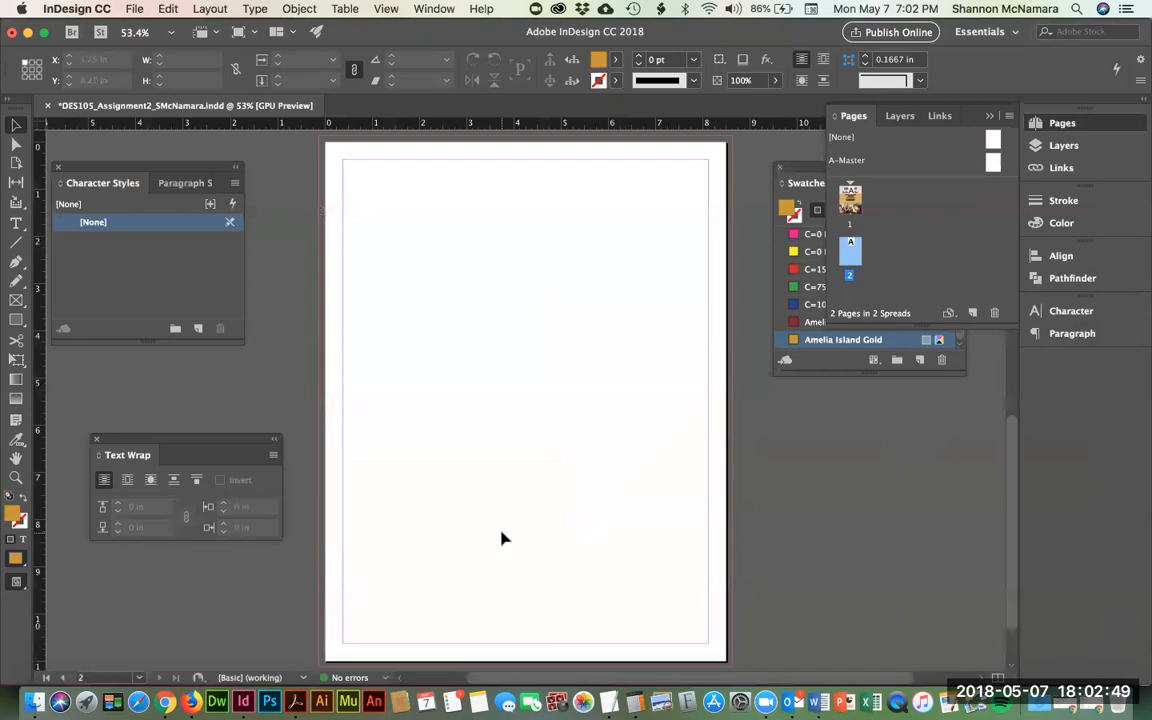
- In Word, inspect the tab gap between Lobster Bisque and $14
{"action": "key", "text": "super+Tab"}
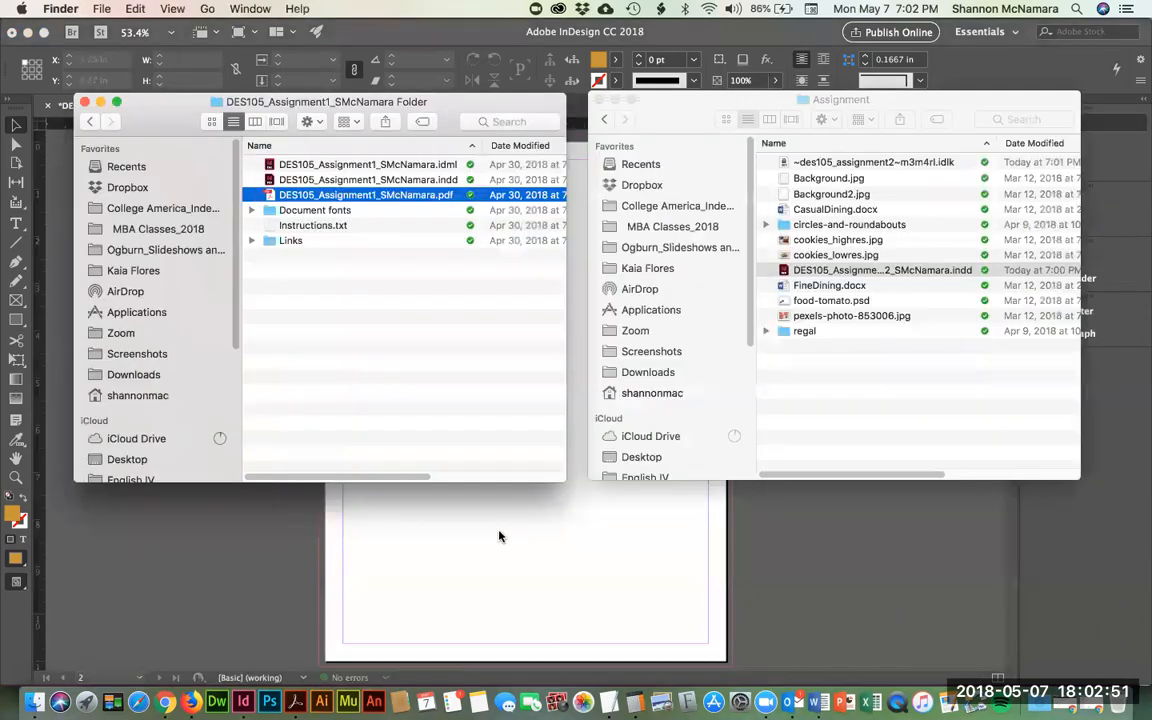
{"action": "key", "text": "super+Tab"}
{"action": "key", "text": "super+Tab"}
{"action": "key", "text": "super+Tab"}
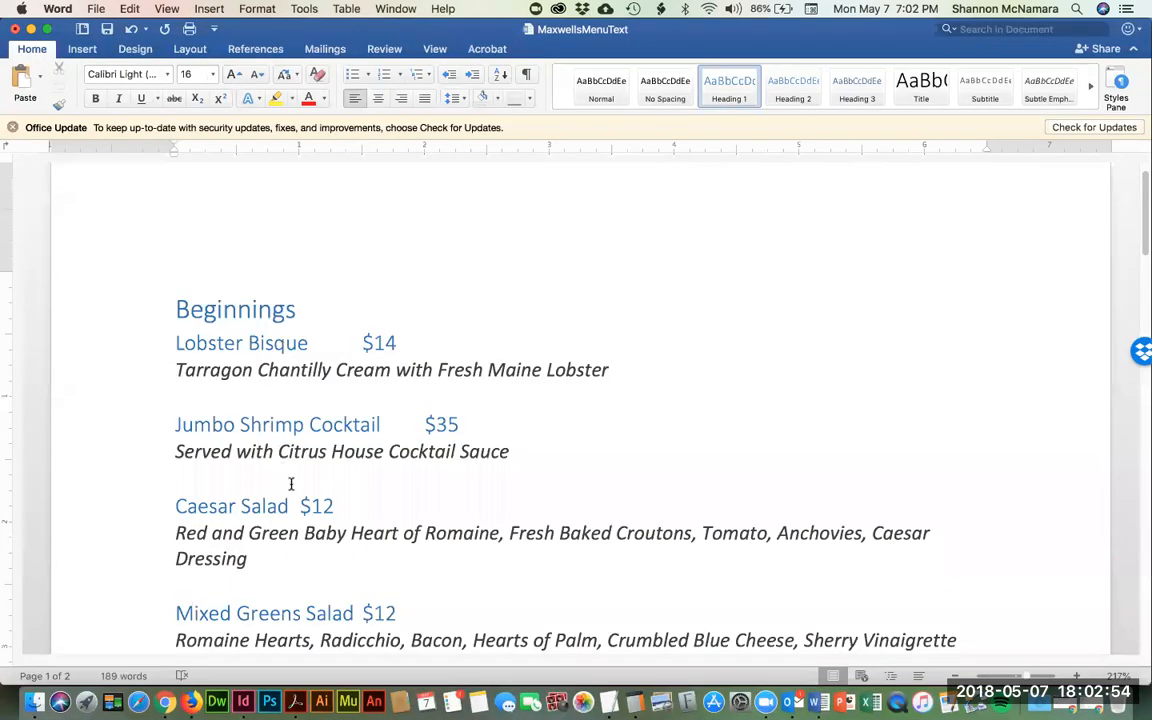
{"action": "left_click", "coordinate": [309, 343]}
{"action": "left_click_drag", "start_coordinate": [334, 342], "coordinate": [355, 342]}
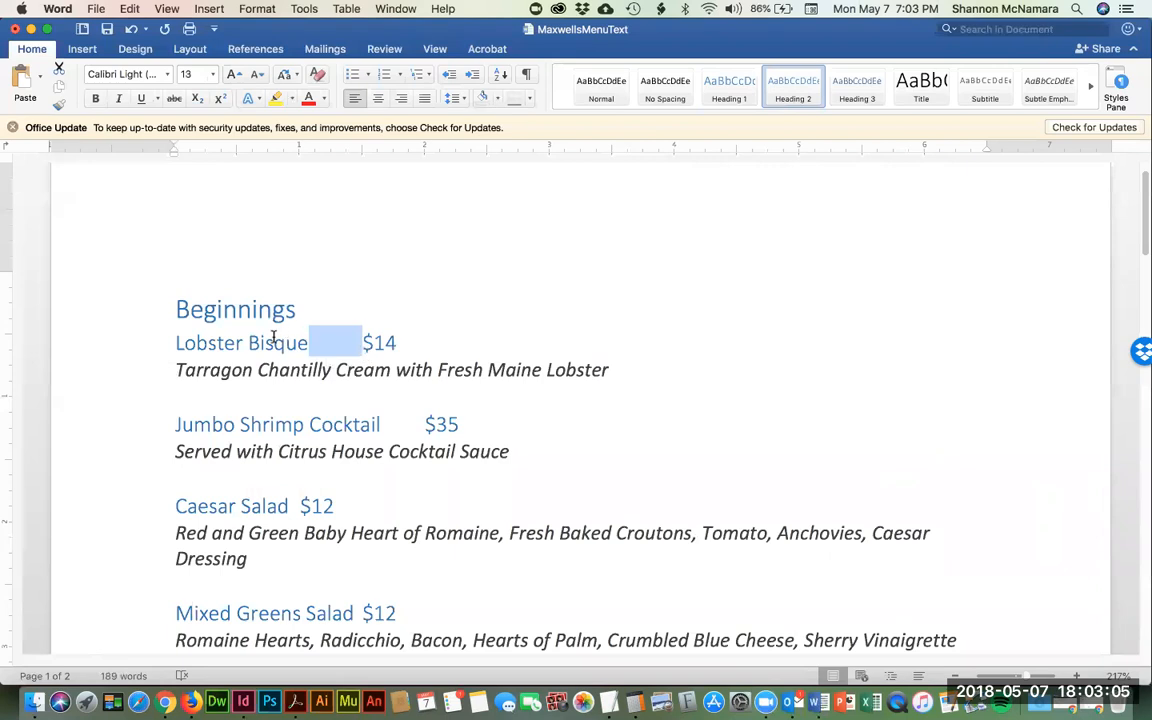
{"action": "left_click", "coordinate": [217, 309]}
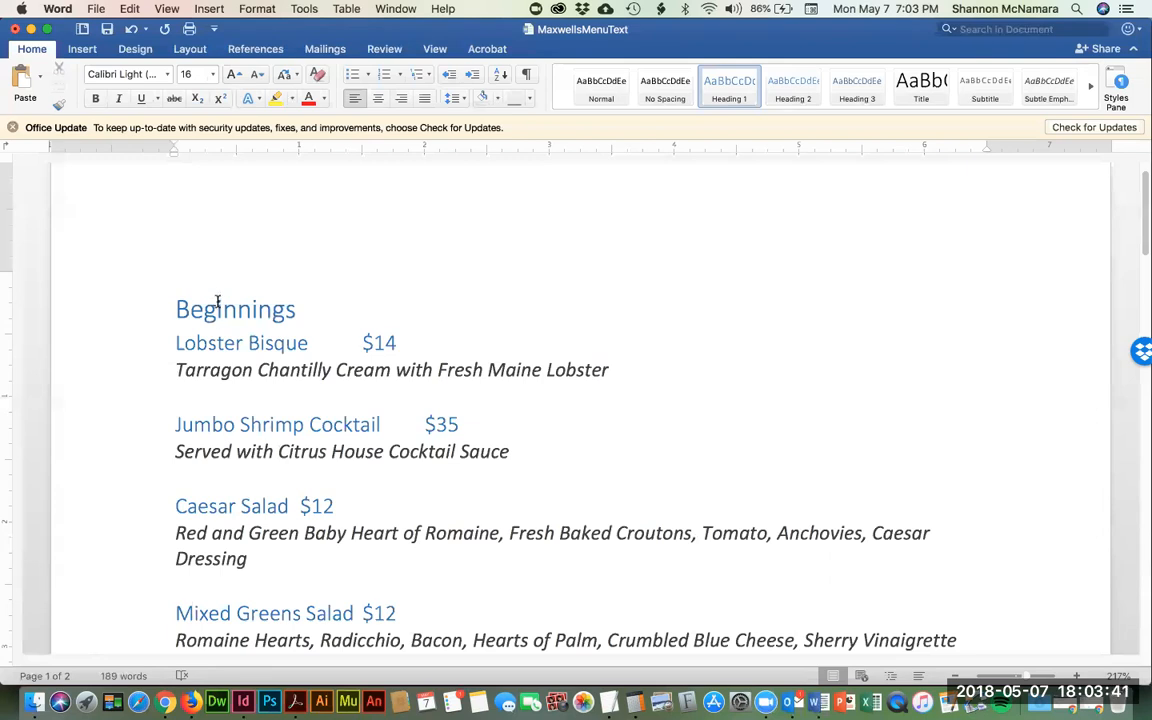
- Close the menu text document without saving and quit Word
{"action": "key", "text": "super+w"}
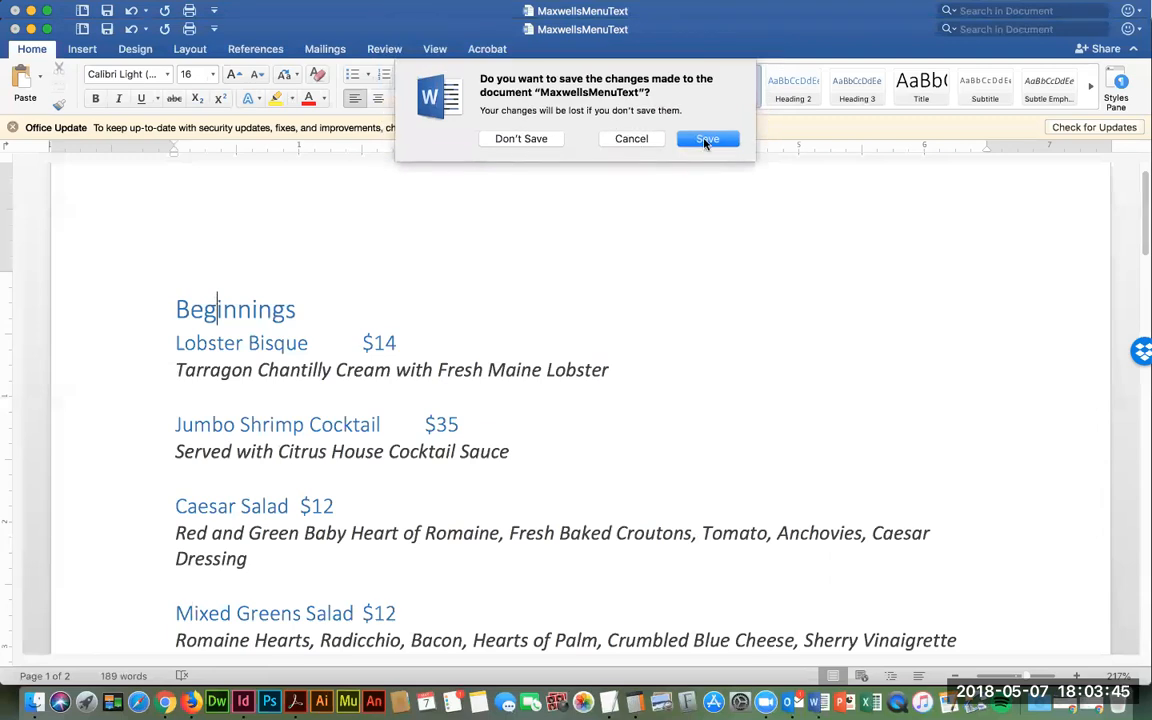
{"action": "left_click", "coordinate": [515, 139]}
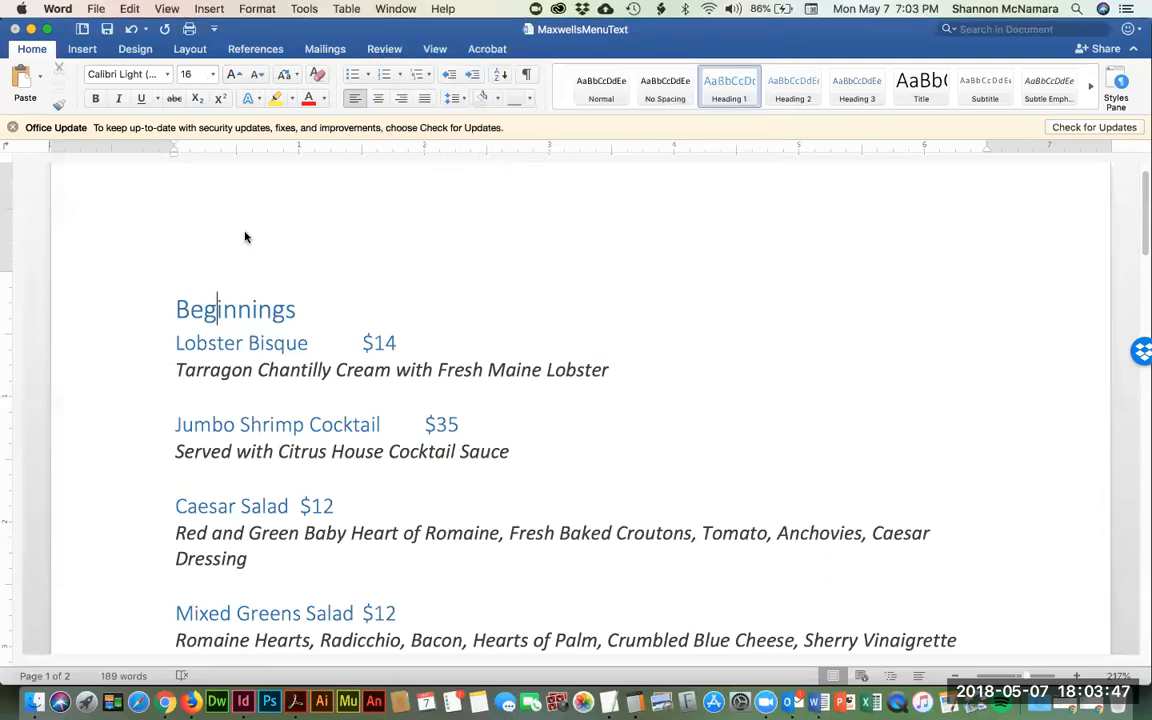
{"action": "key", "text": "super+q"}
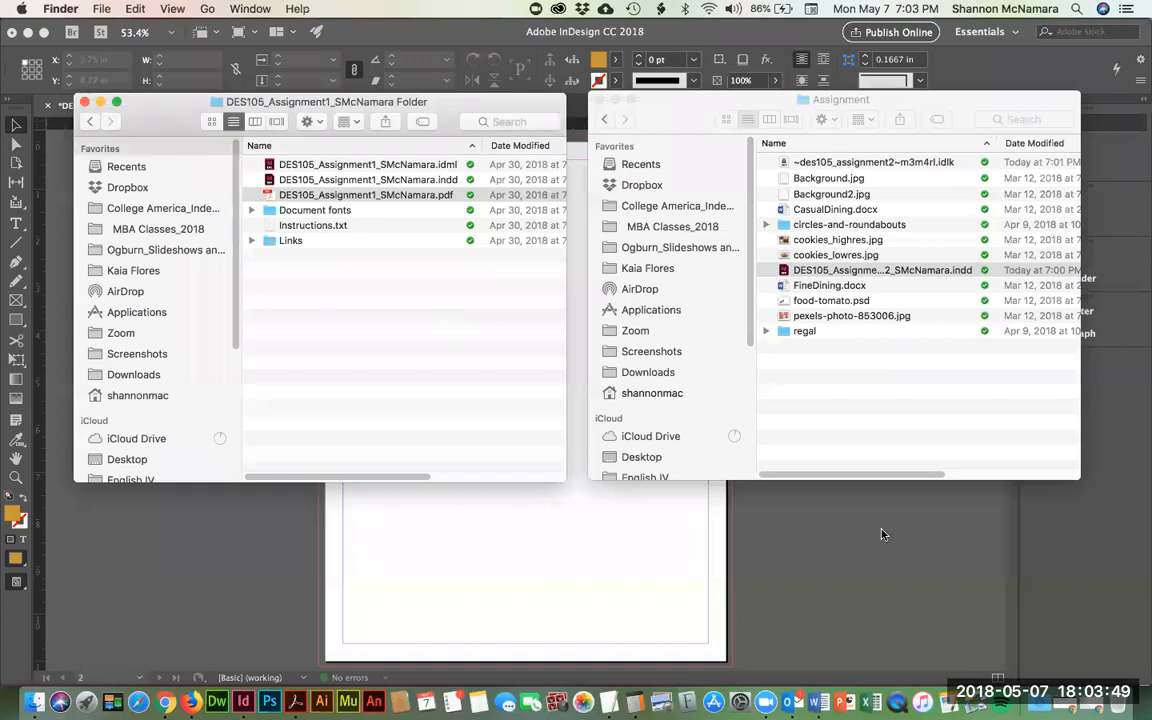
- Quick Look FineDining.docx, then open CasualDining.docx in Word
{"action": "left_click", "coordinate": [875, 270]}
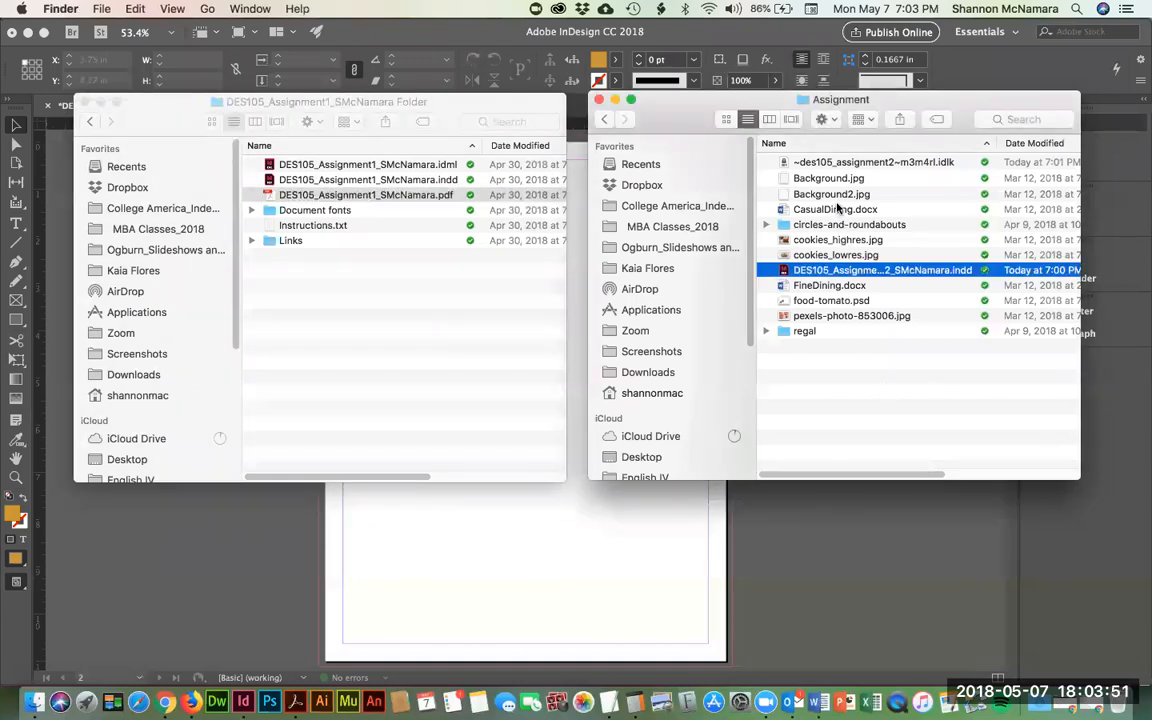
{"action": "left_click", "coordinate": [826, 286]}
{"action": "key", "text": "space"}
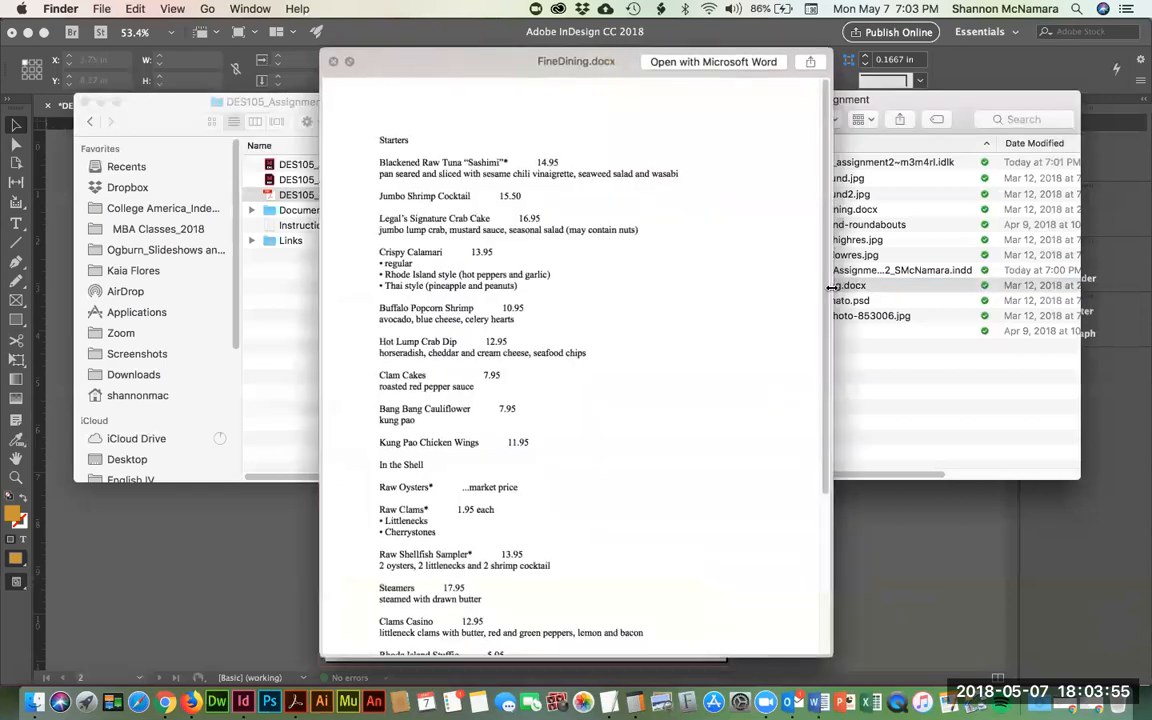
{"action": "key", "text": "space"}
{"action": "left_click", "coordinate": [837, 209]}
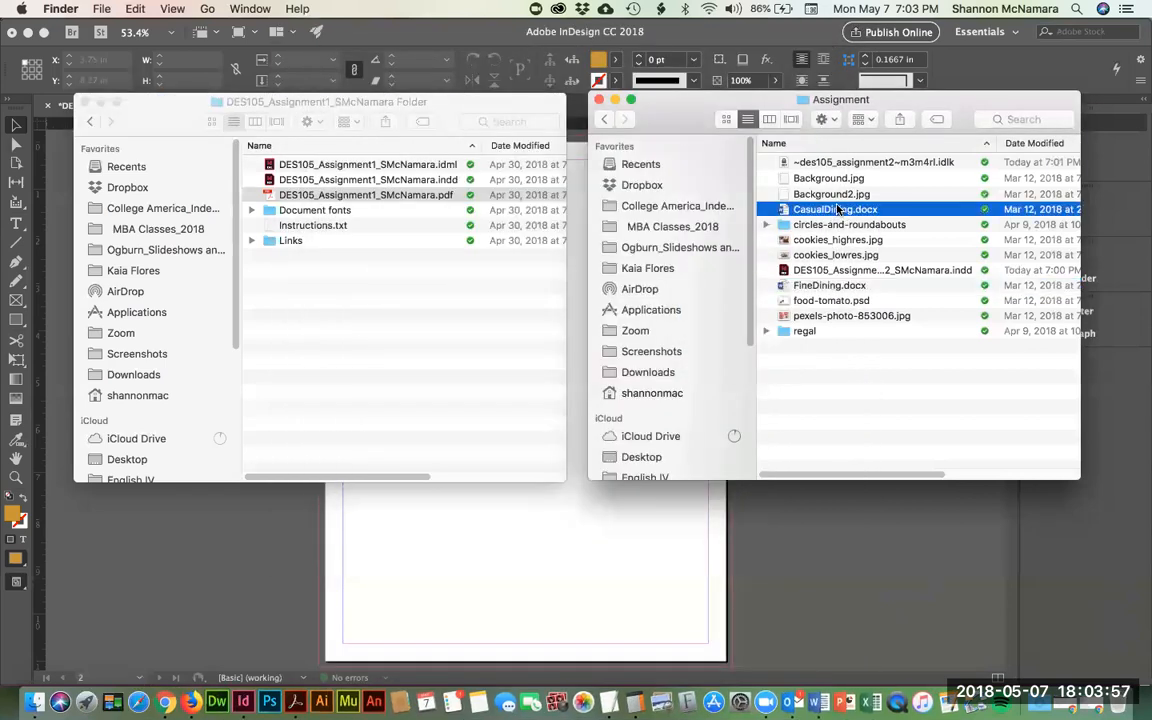
{"action": "double_click", "coordinate": [837, 209]}
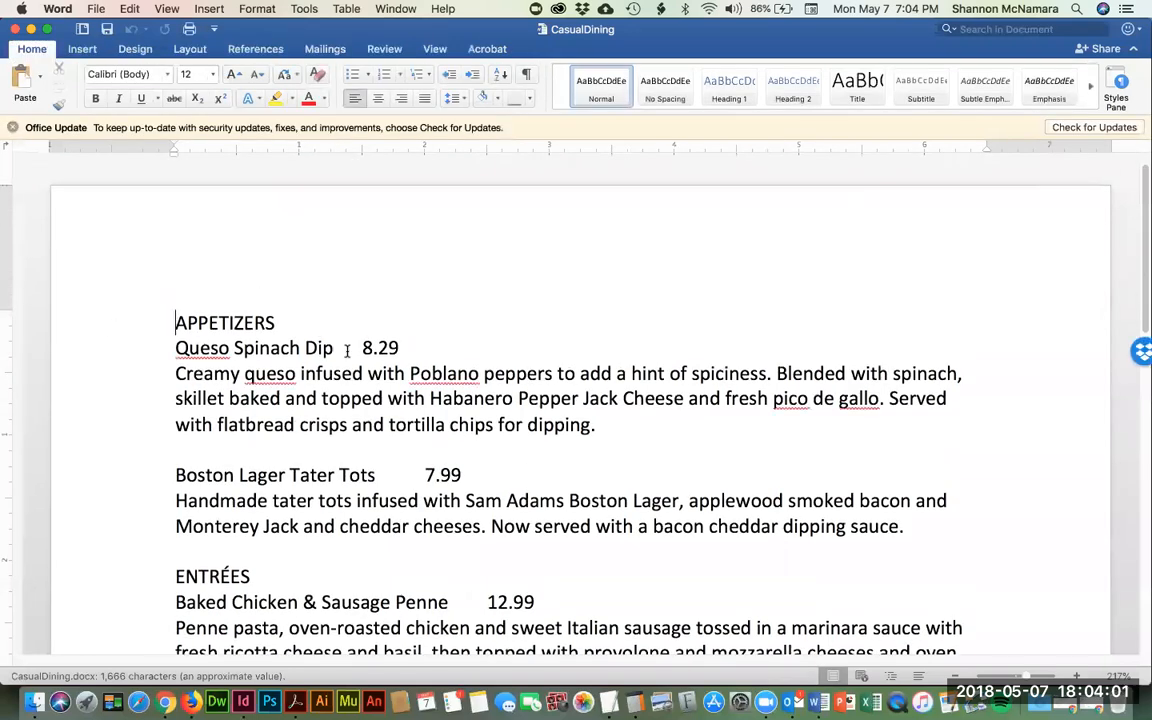
- Check the tab gaps before the 8.29 and 7.99 prices in the Word menu, then go back to InDesign
{"action": "left_click_drag", "start_coordinate": [340, 346], "coordinate": [362, 345]}
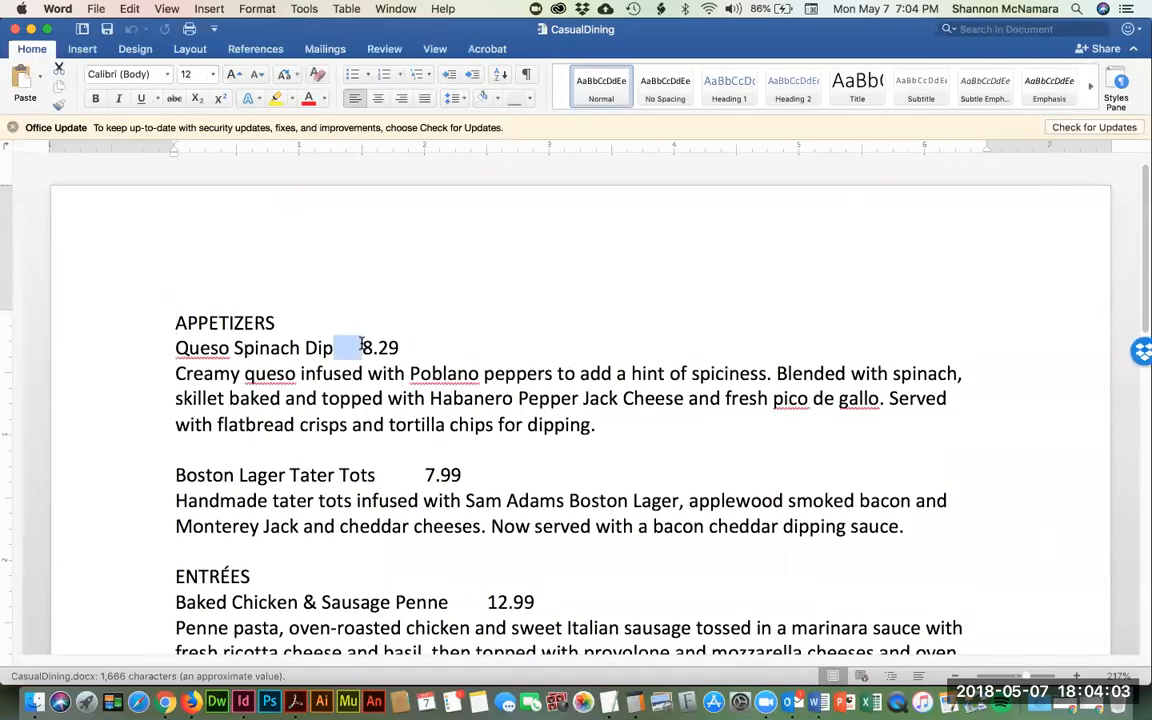
{"action": "key", "text": "Tab"}
{"action": "left_click", "coordinate": [379, 479]}
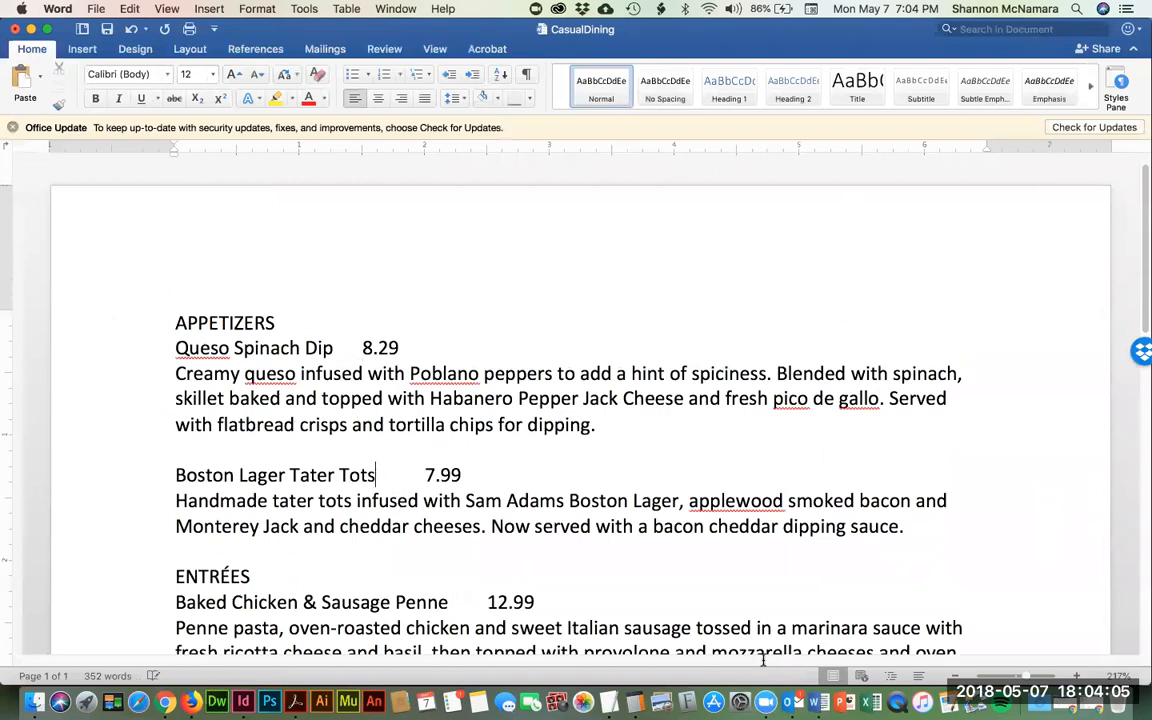
{"action": "key", "text": "Right"}
{"action": "key", "text": "super+Tab"}
{"action": "key", "text": "super+Tab"}
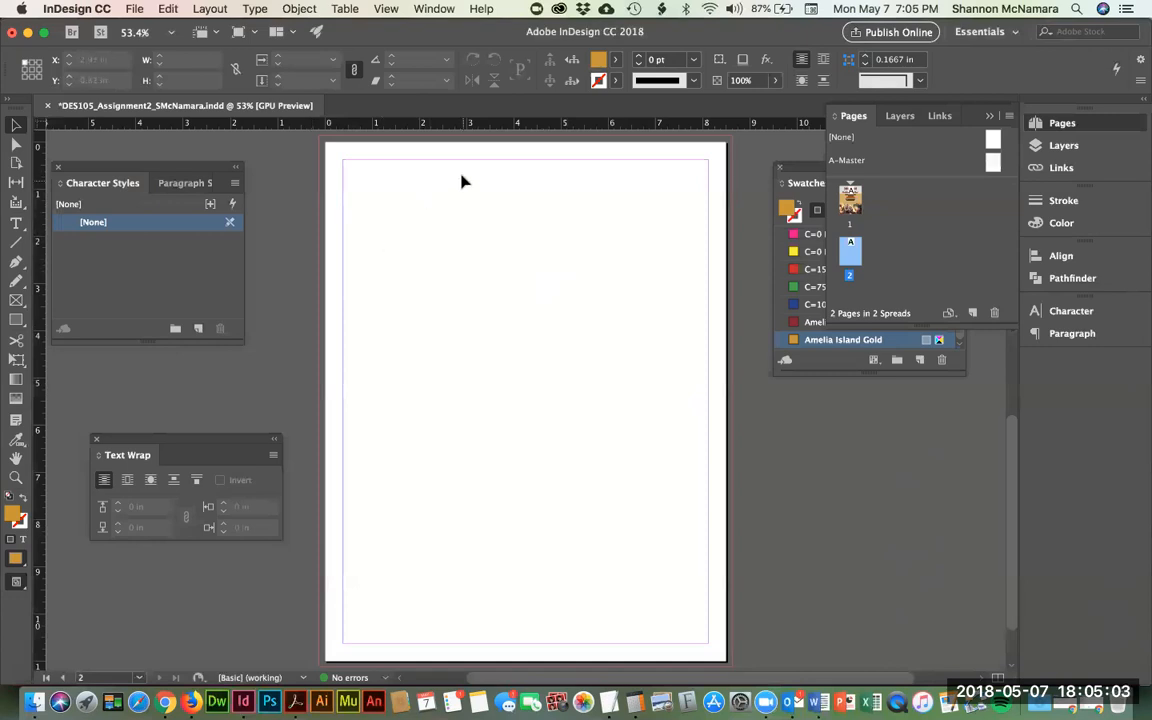
- Give page 2 two columns with a 0.375 in gutter and draw a full-width heading frame along the top
{"action": "left_click", "coordinate": [208, 8]}
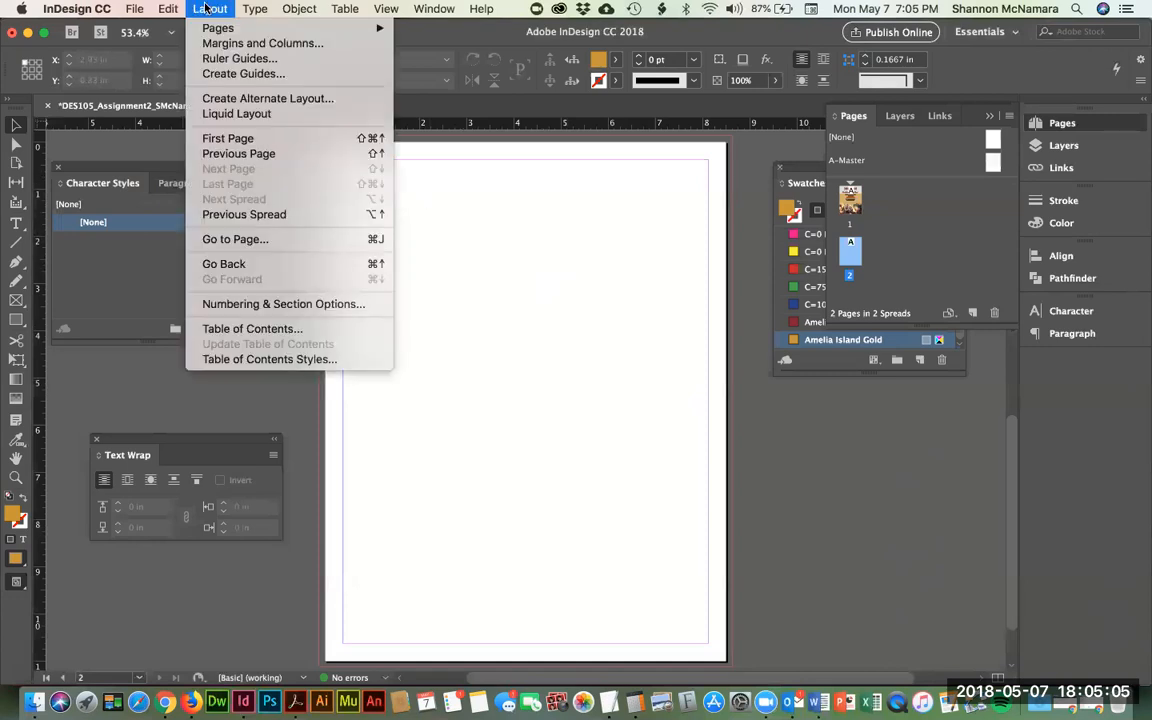
{"action": "left_click", "coordinate": [233, 45]}
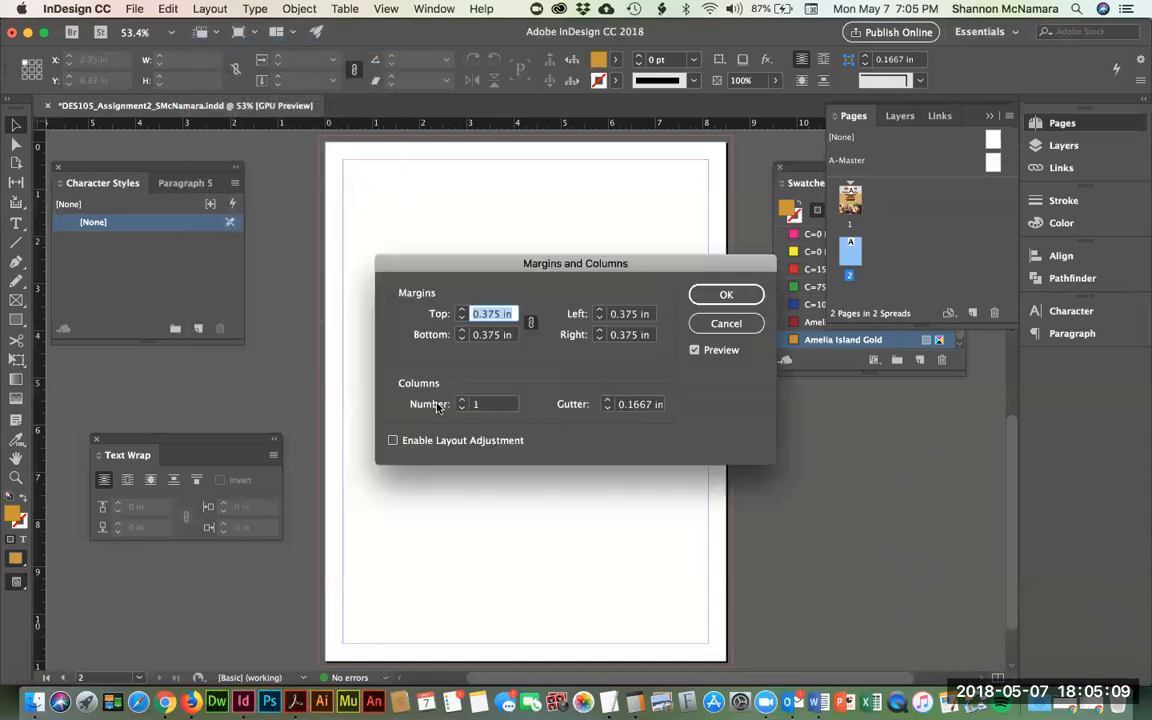
{"action": "left_click", "coordinate": [463, 402]}
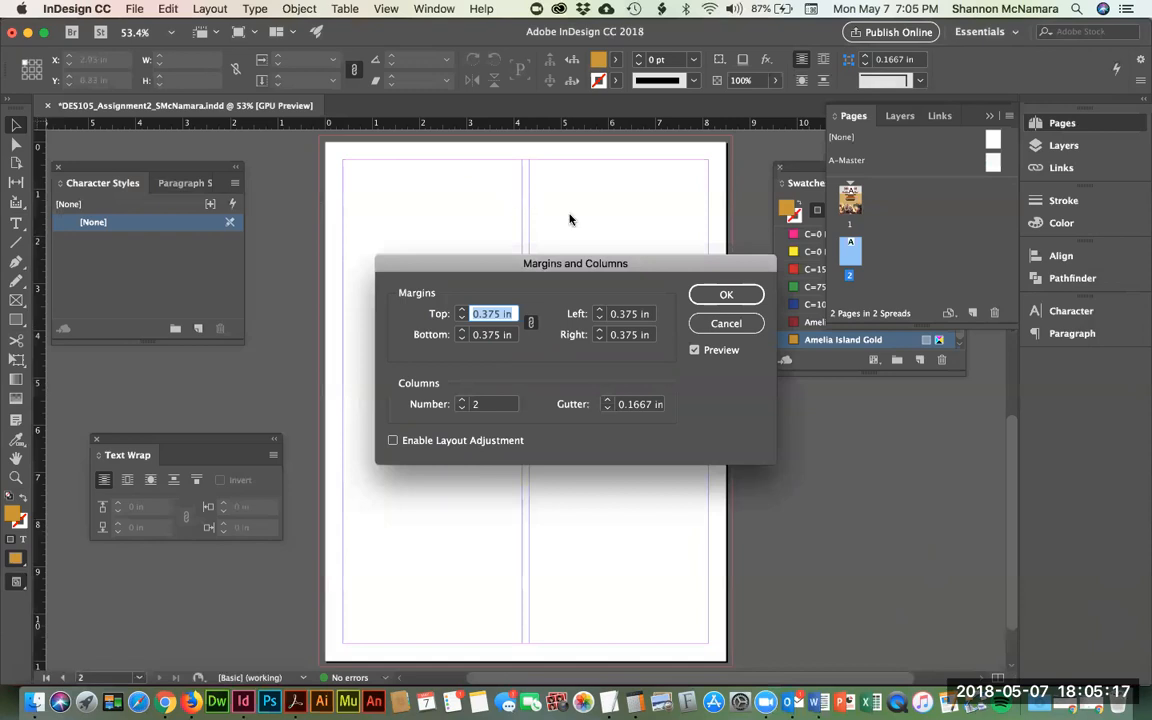
{"action": "left_click", "coordinate": [606, 400]}
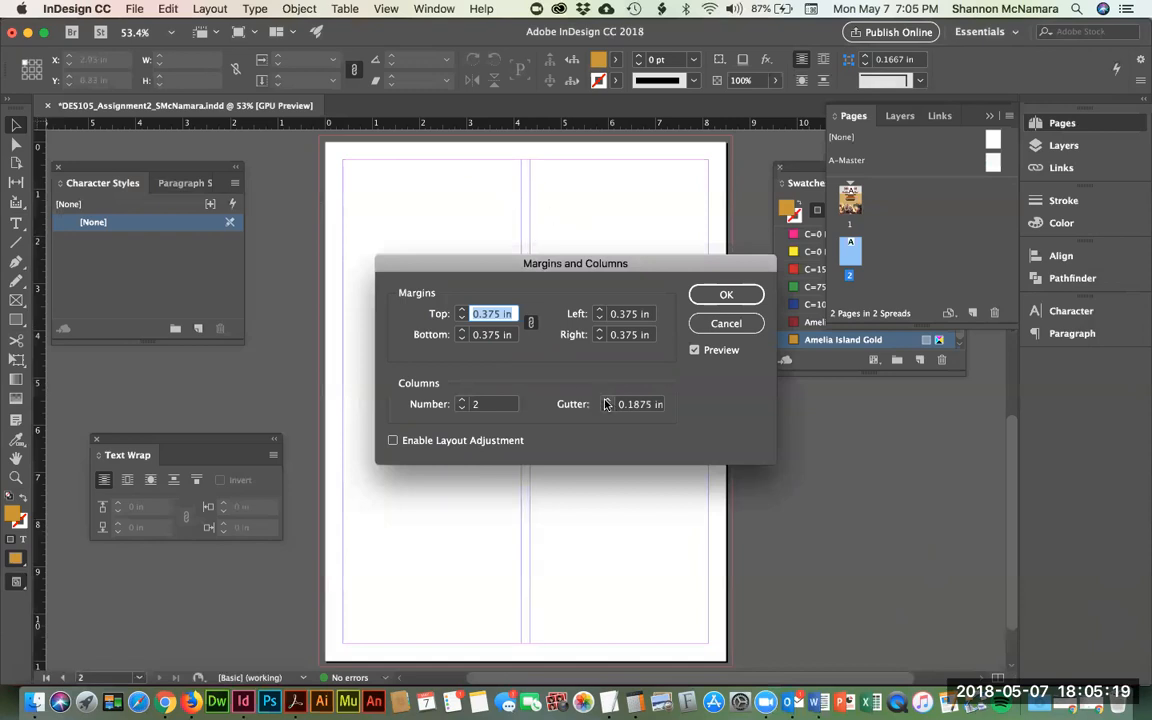
{"action": "left_click", "coordinate": [606, 400]}
{"action": "left_click", "coordinate": [606, 400]}
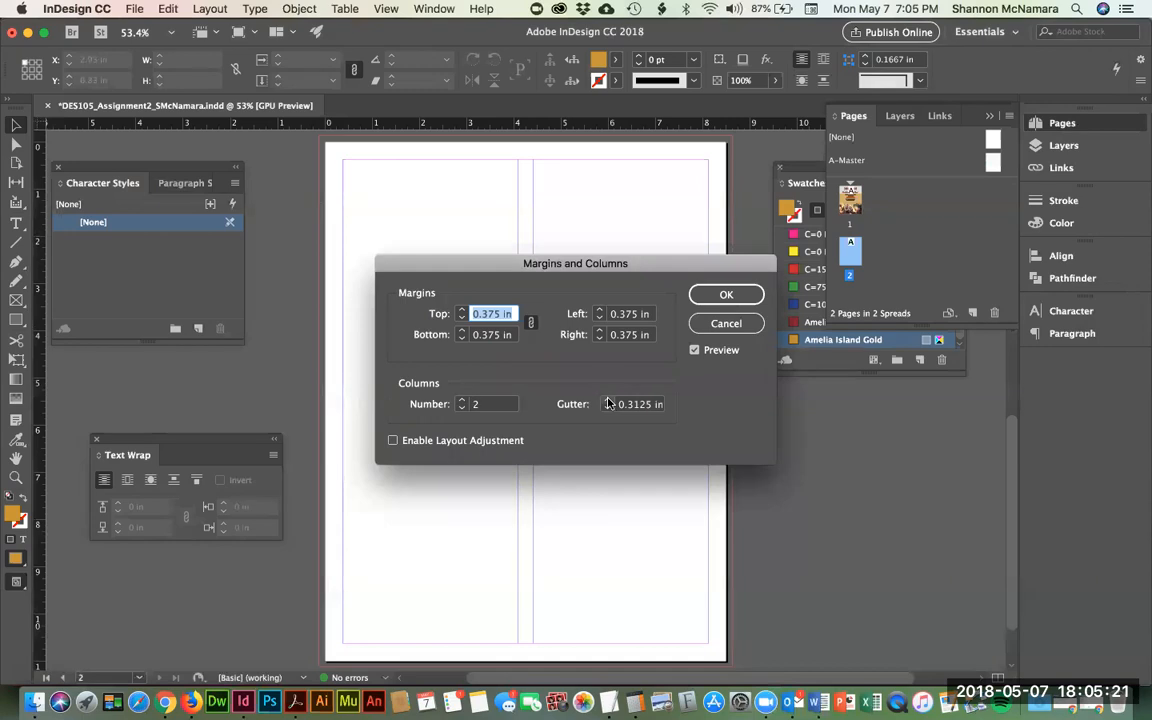
{"action": "left_click", "coordinate": [606, 400]}
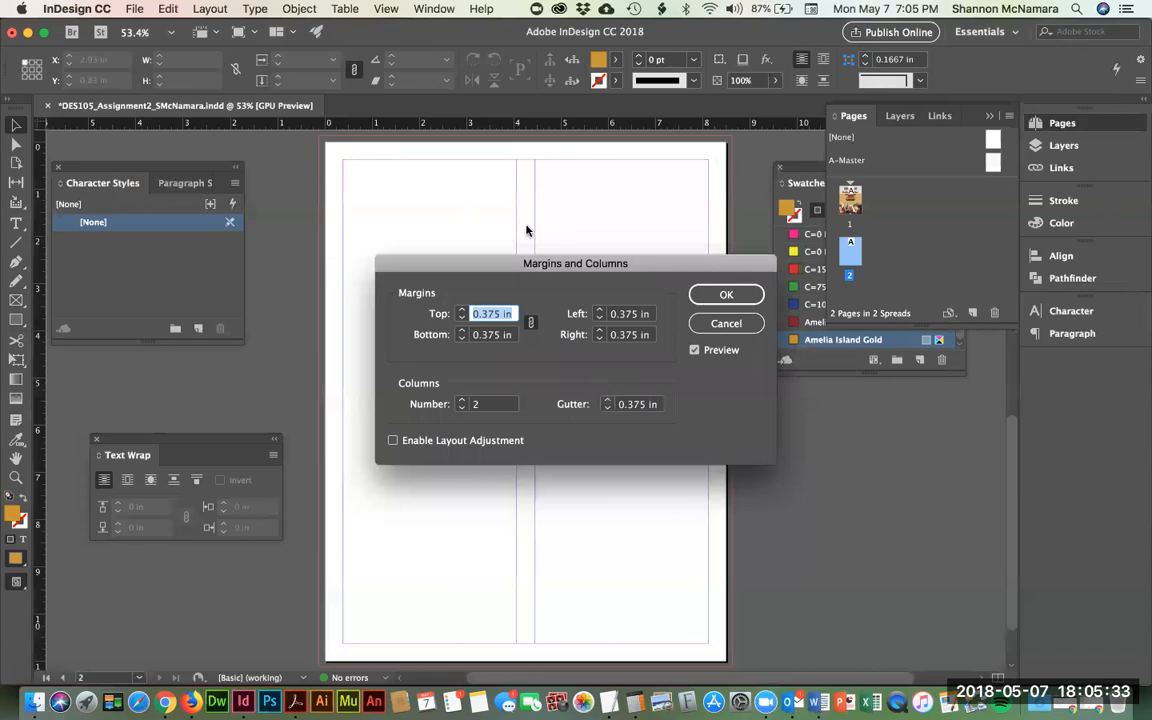
{"action": "left_click", "coordinate": [712, 295]}
{"action": "left_click", "coordinate": [712, 296]}
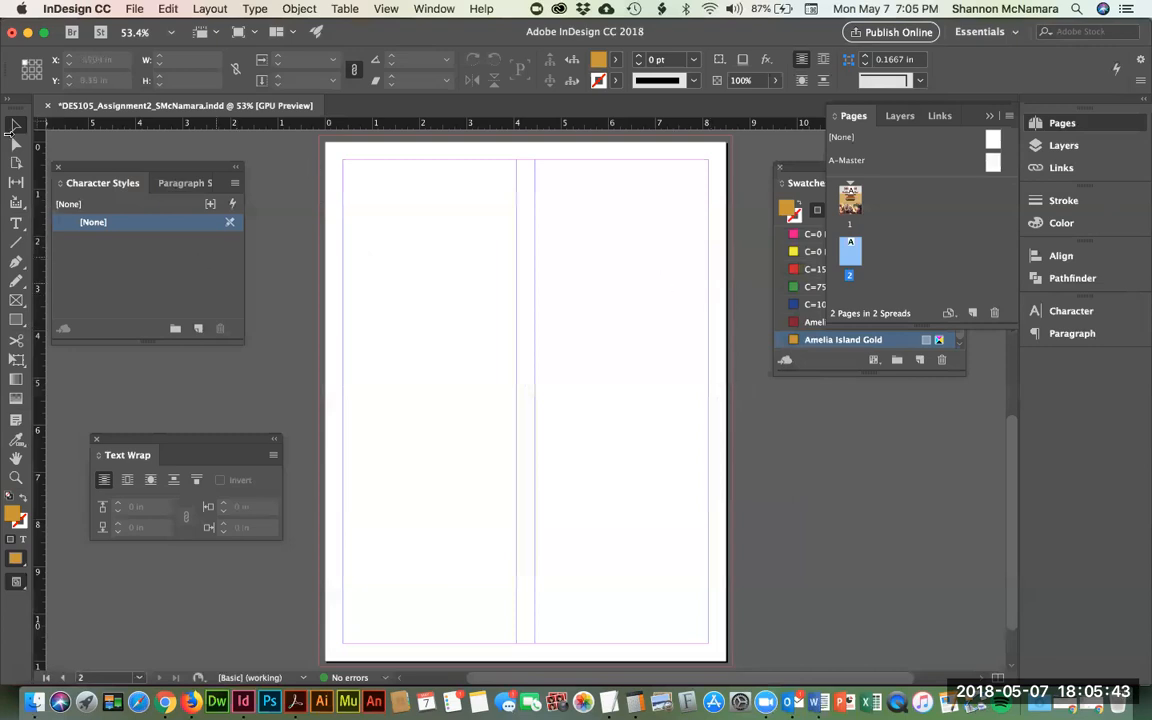
{"action": "left_click", "coordinate": [16, 222]}
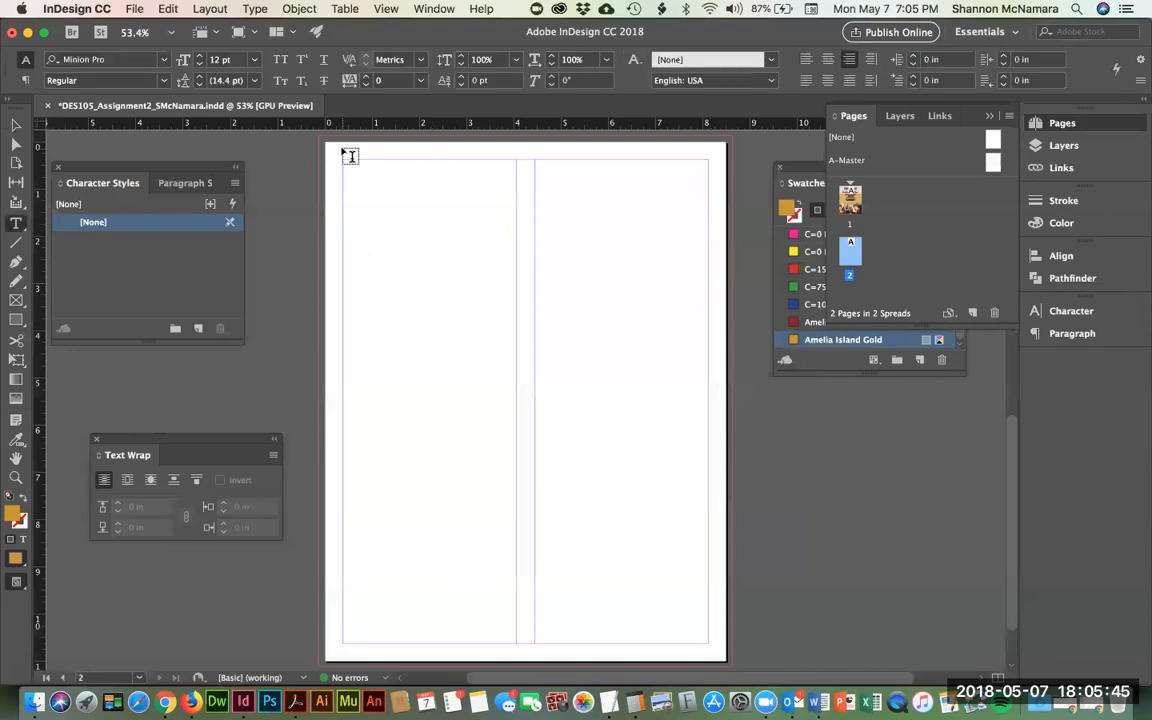
{"action": "left_click_drag", "start_coordinate": [344, 158], "coordinate": [708, 201]}
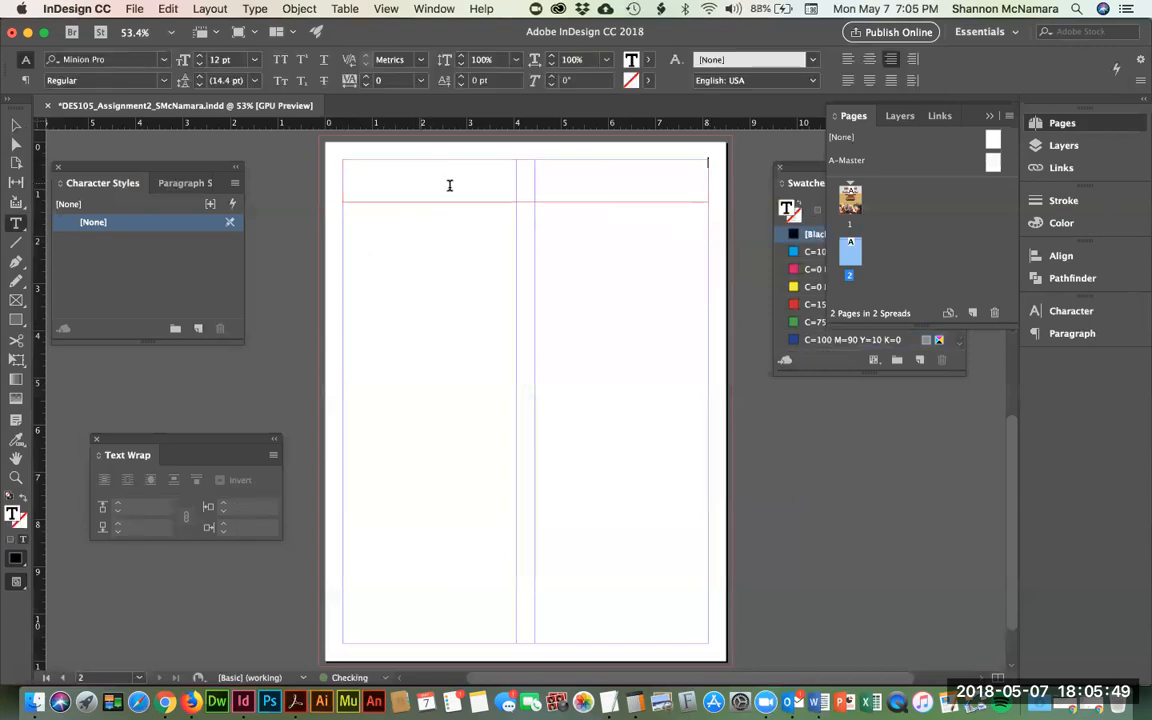
- Type a centred 'Fine Dining' heading and enlarge it to 46 pt
{"action": "left_click", "coordinate": [869, 62]}
{"action": "type", "text": "Fine Pi"}
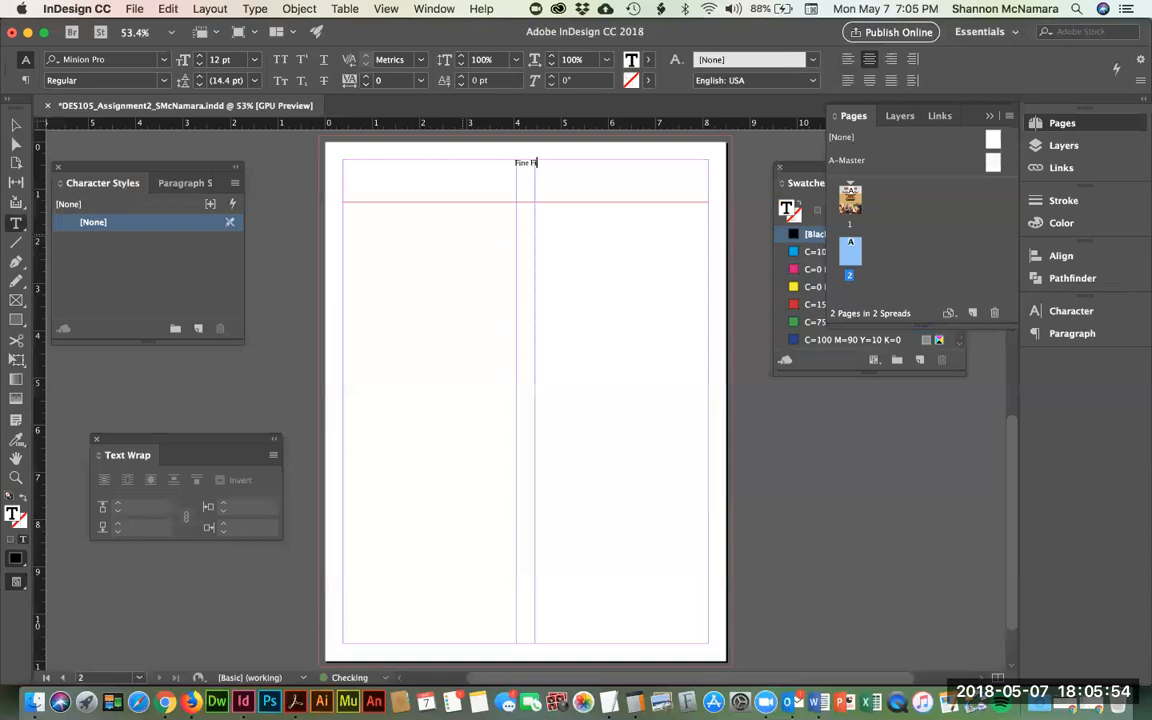
{"action": "key", "text": "BackSpace"}
{"action": "type", "text": "Dining"}
{"action": "left_click_drag", "start_coordinate": [505, 162], "coordinate": [546, 163]}
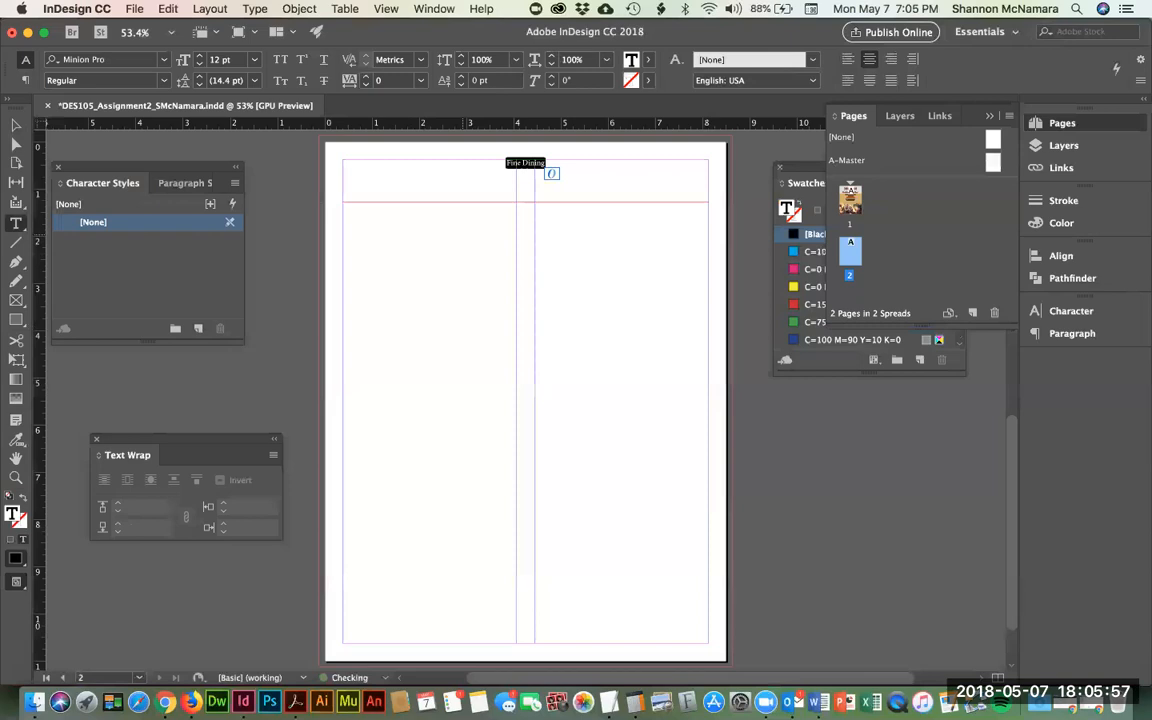
{"action": "key", "text": "super+shift+period"}
{"action": "key", "text": "super+shift+period"}
{"action": "key", "text": "super+shift+period"}
{"action": "key", "text": "super+shift+period"}
{"action": "key", "text": "super+shift+period"}
{"action": "key", "text": "super+shift+period"}
{"action": "key", "text": "super+shift+period"}
{"action": "key", "text": "super+shift+period"}
{"action": "key", "text": "super+shift+period"}
{"action": "key", "text": "super+shift+period"}
{"action": "key", "text": "super+shift+period"}
{"action": "key", "text": "super+shift+period"}
{"action": "key", "text": "super+shift+period"}
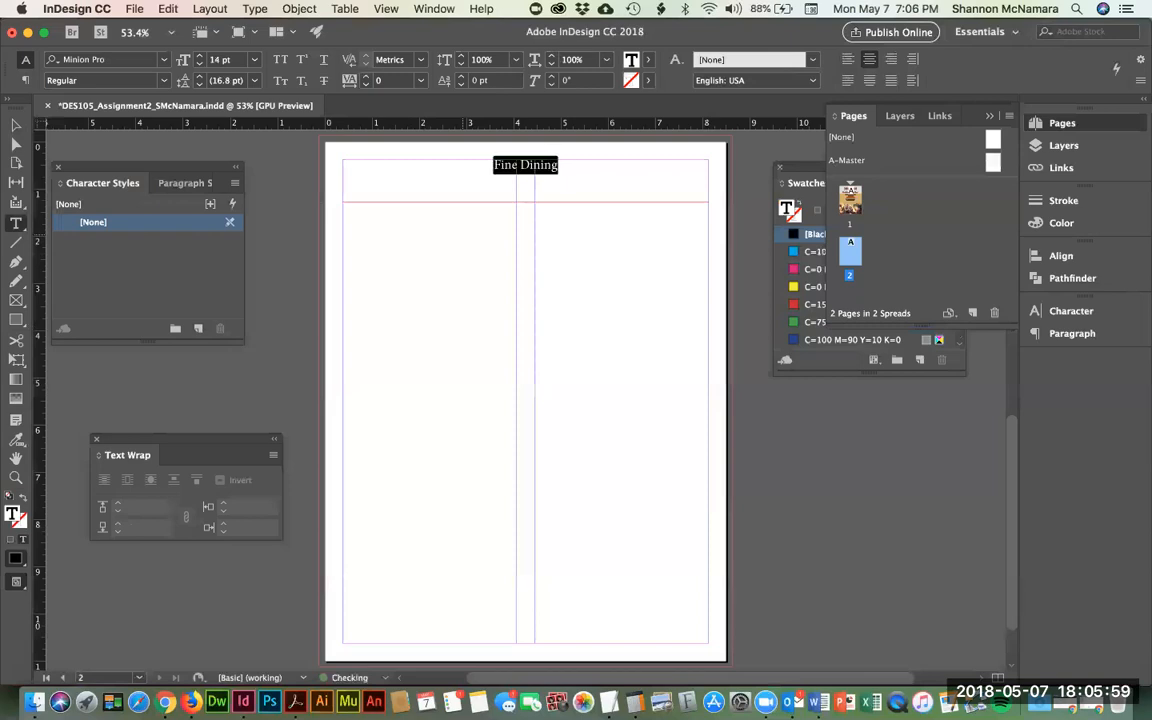
{"action": "key", "text": "super+shift+period"}
{"action": "key", "text": "super+shift+period"}
{"action": "key", "text": "super+shift+period"}
{"action": "key", "text": "super+shift+period"}
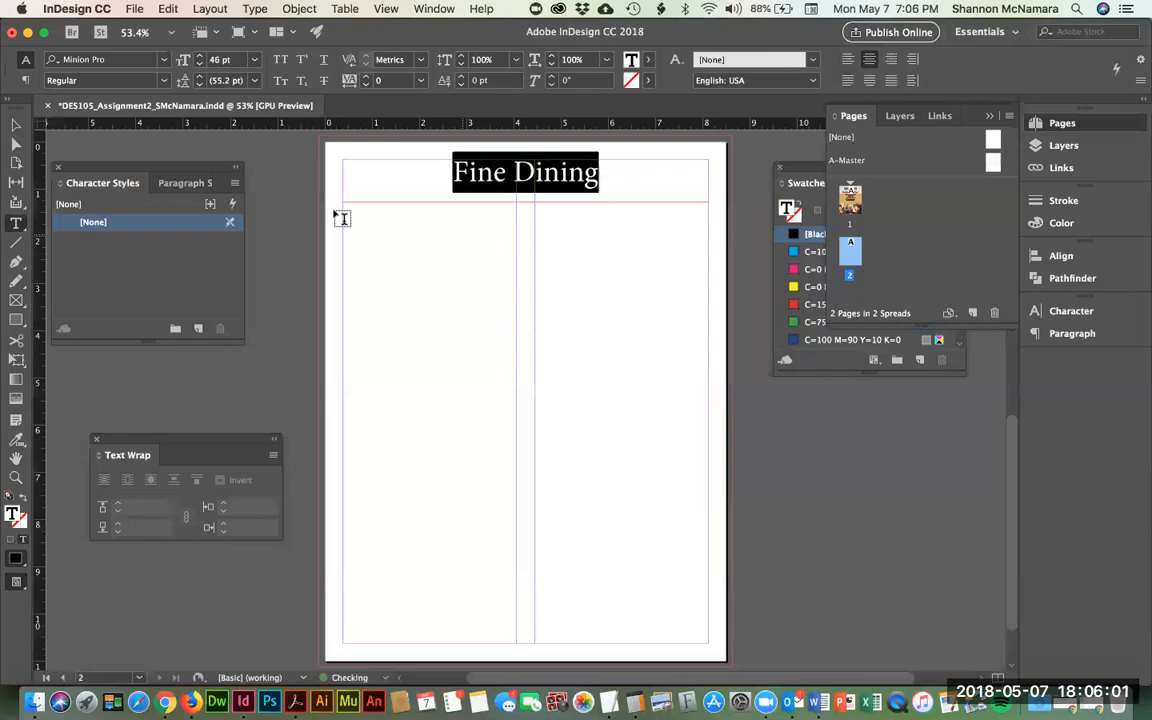
- Draw a left-column text frame, delete the stray frame, and set alignment to left
{"action": "left_click", "coordinate": [16, 124]}
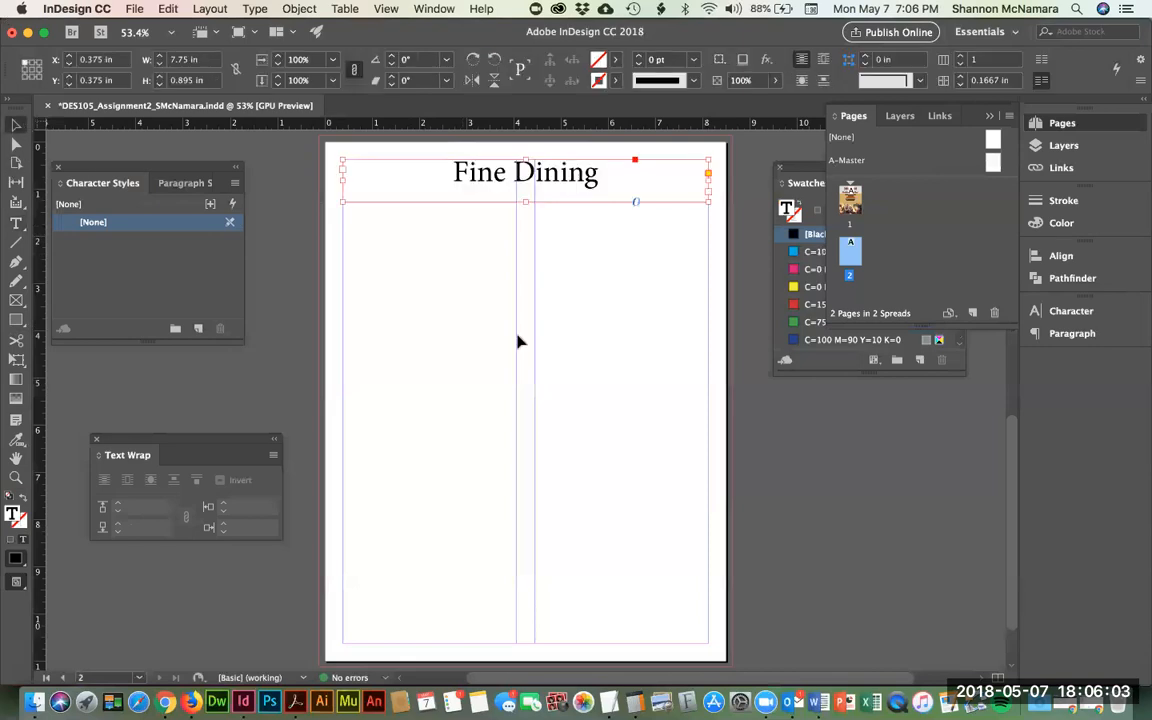
{"action": "left_click", "coordinate": [310, 207]}
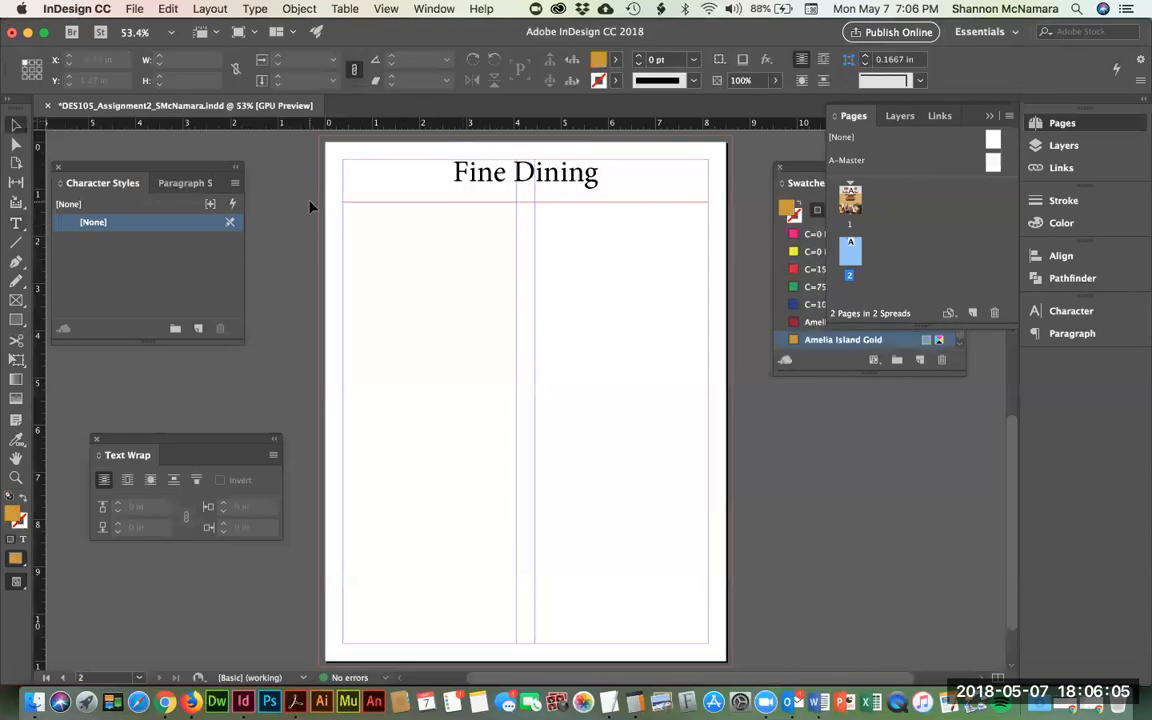
{"action": "key", "text": "t"}
{"action": "left_click_drag", "start_coordinate": [360, 232], "coordinate": [517, 640]}
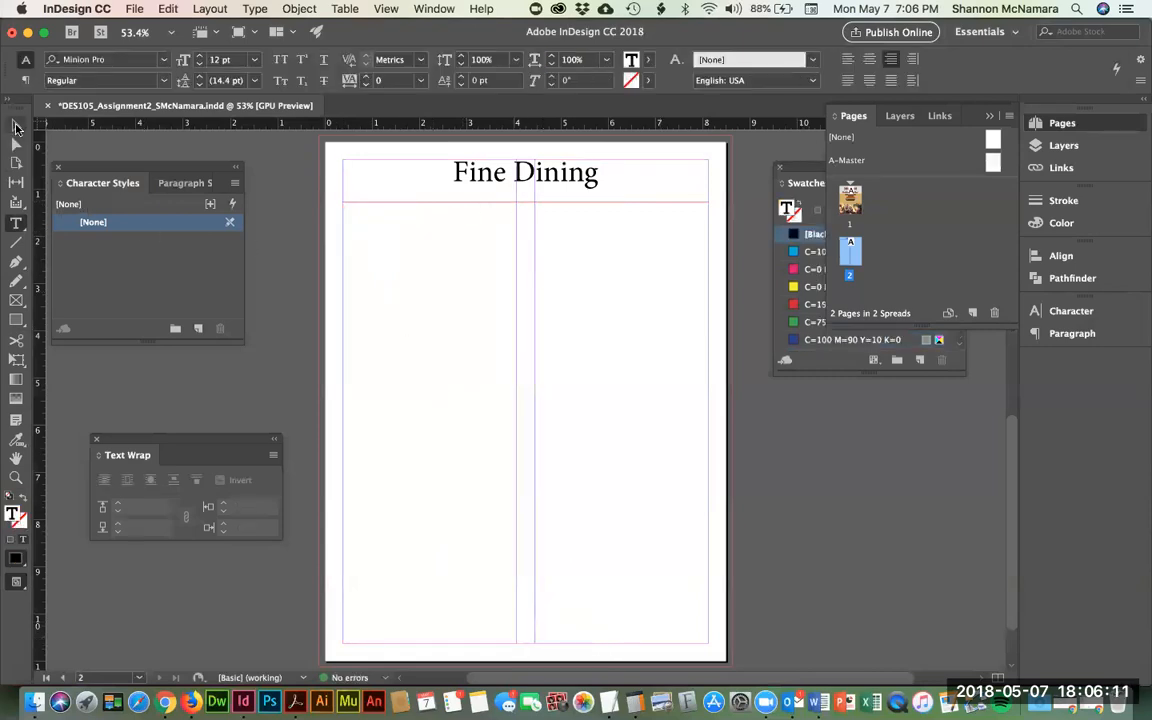
{"action": "left_click", "coordinate": [16, 125]}
{"action": "key", "text": "Delete"}
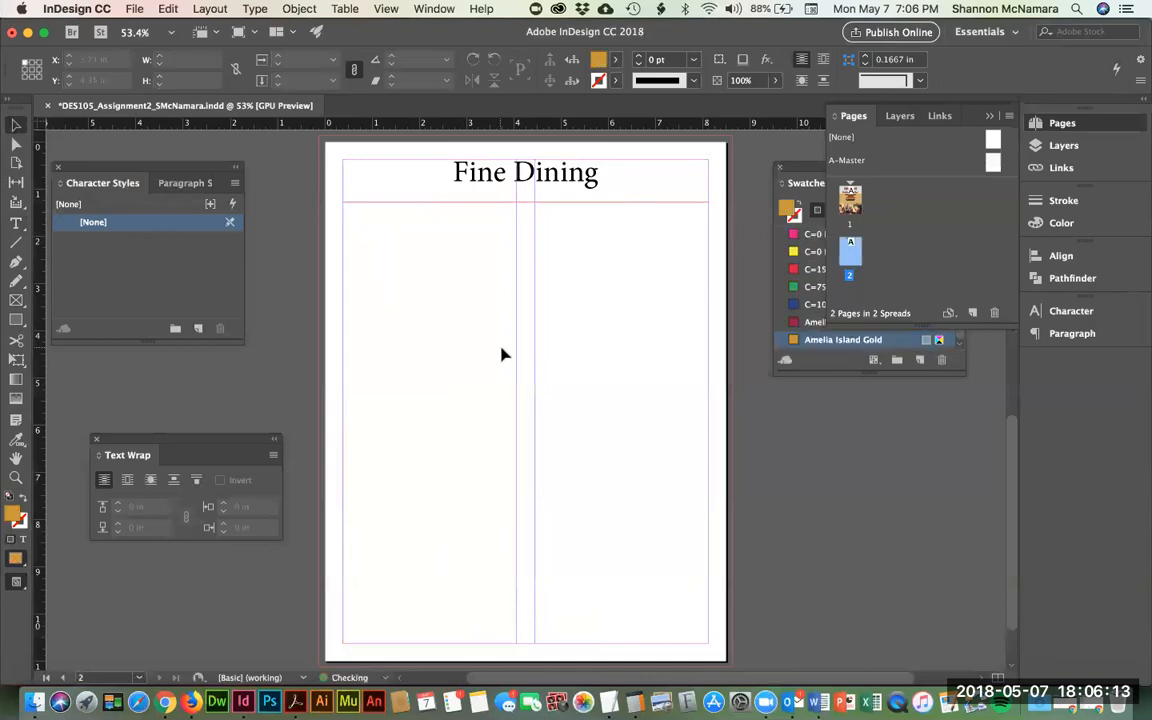
{"action": "left_click", "coordinate": [16, 223]}
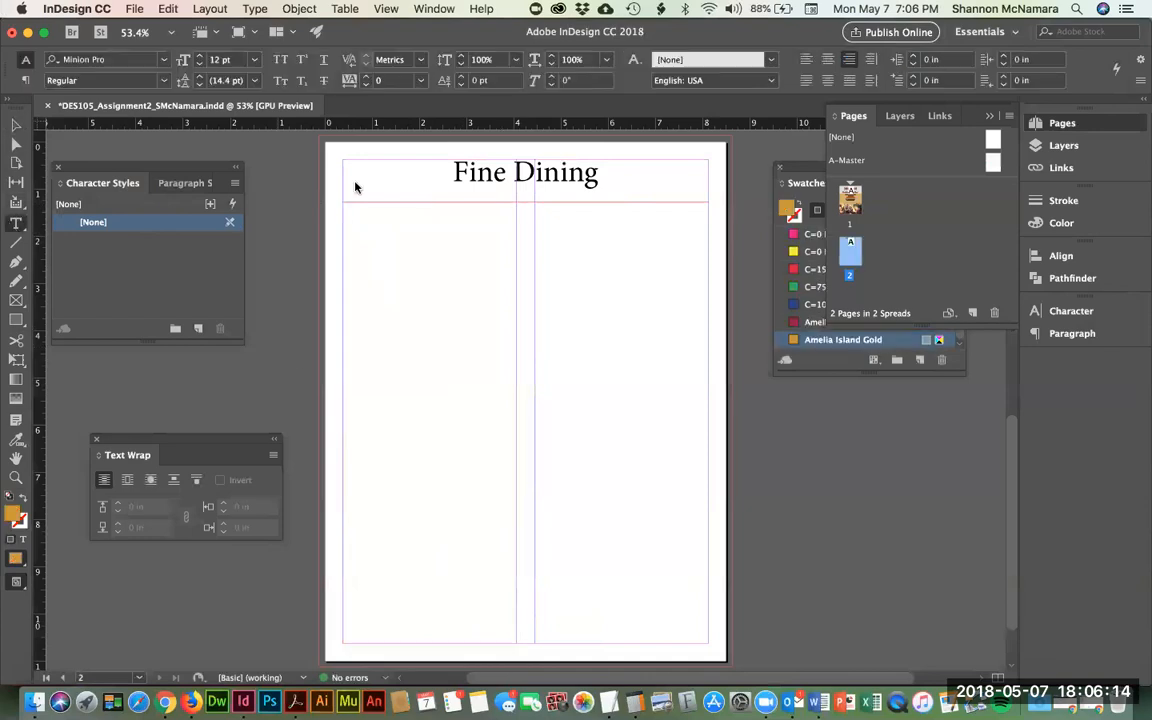
{"action": "left_click", "coordinate": [806, 59]}
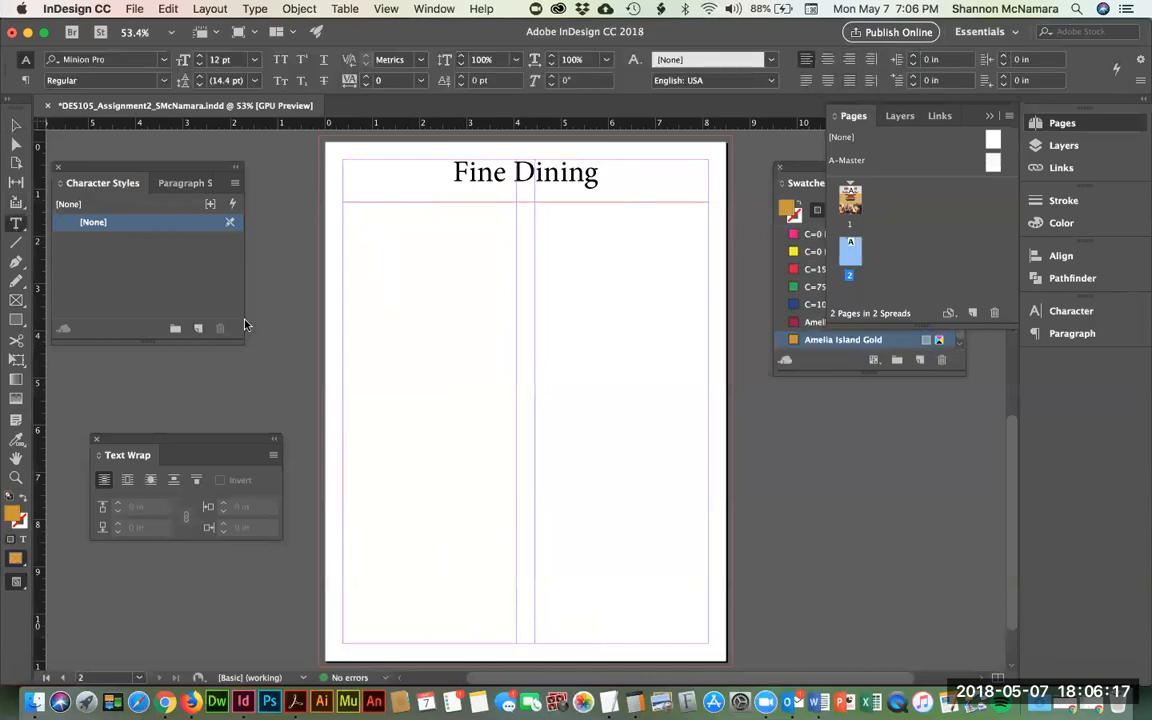
- Draw tall text frames in the left and right columns, then select the left frame
{"action": "left_click_drag", "start_coordinate": [345, 210], "coordinate": [516, 642]}
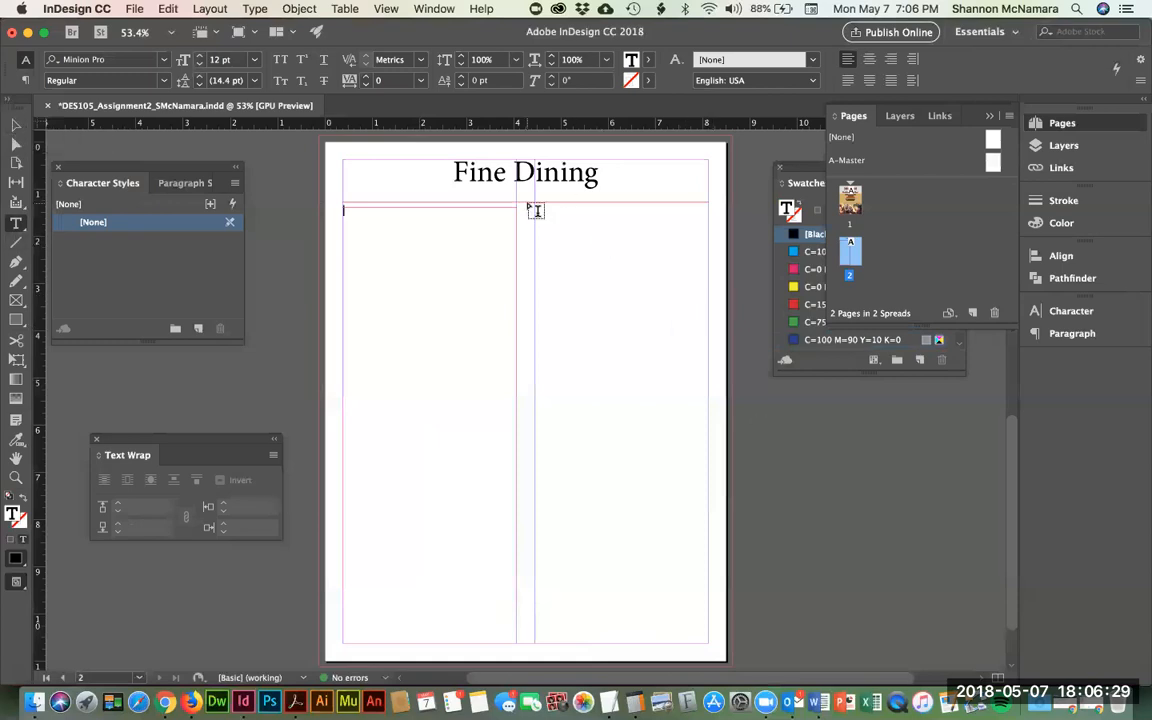
{"action": "left_click_drag", "start_coordinate": [535, 207], "coordinate": [710, 643]}
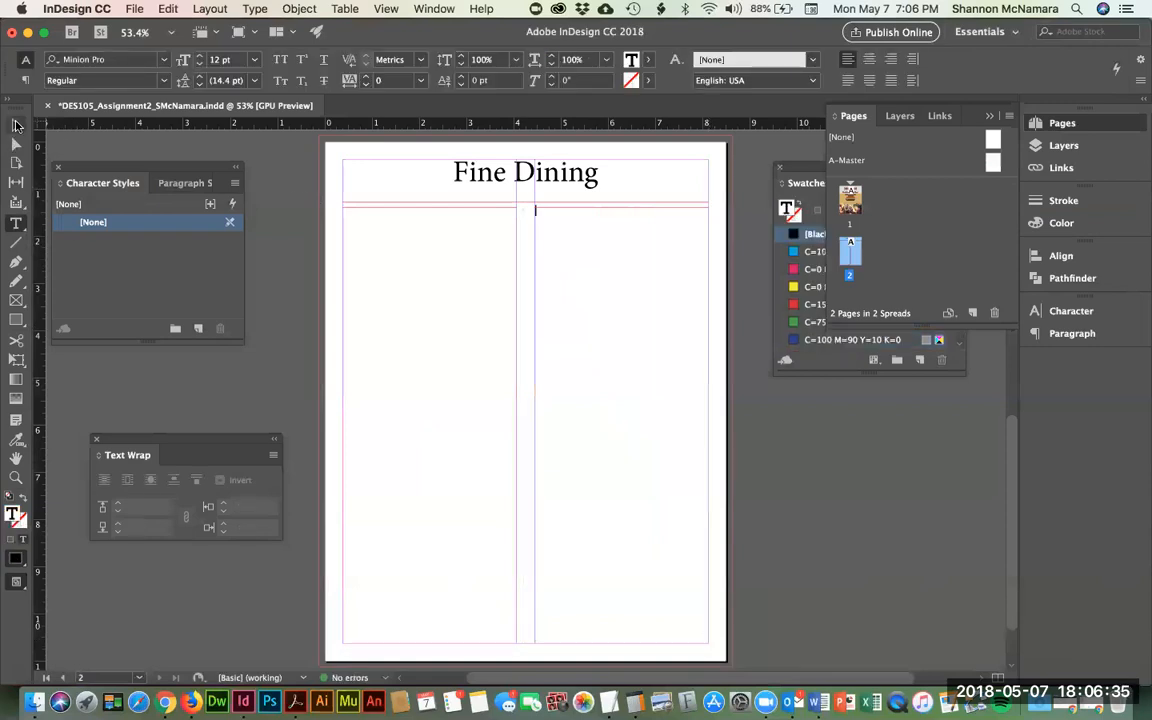
{"action": "left_click", "coordinate": [16, 124]}
{"action": "left_click", "coordinate": [445, 308]}
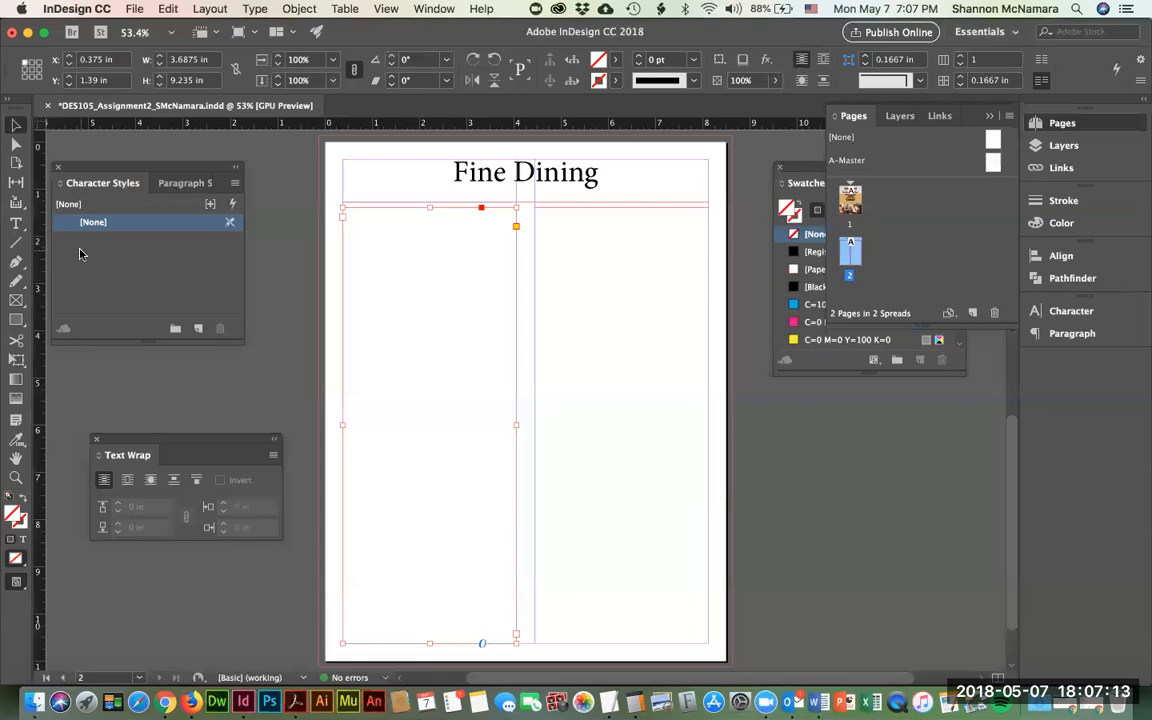
- Scroll through the CasualDining menu text in Word, then bring InDesign back to the front
{"action": "key", "text": "super+Tab"}
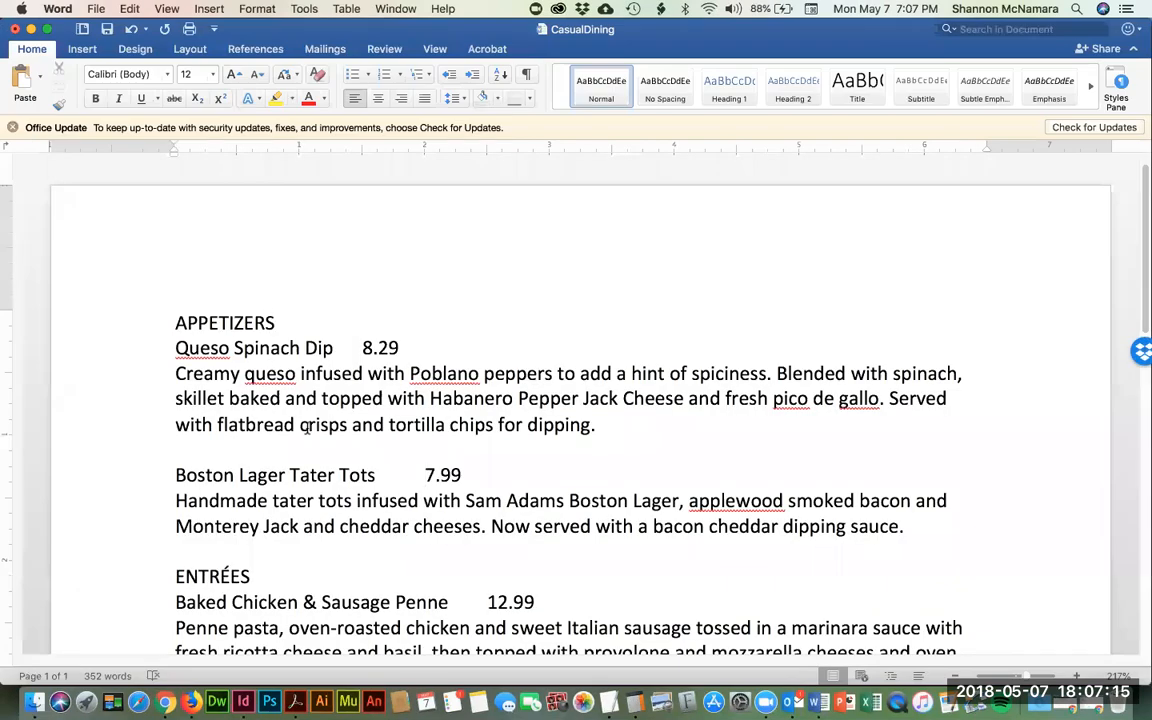
{"action": "scroll", "coordinate": [305, 430], "scroll_direction": "down", "scroll_amount": 1}
{"action": "scroll", "coordinate": [288, 500], "scroll_direction": "down", "scroll_amount": 10}
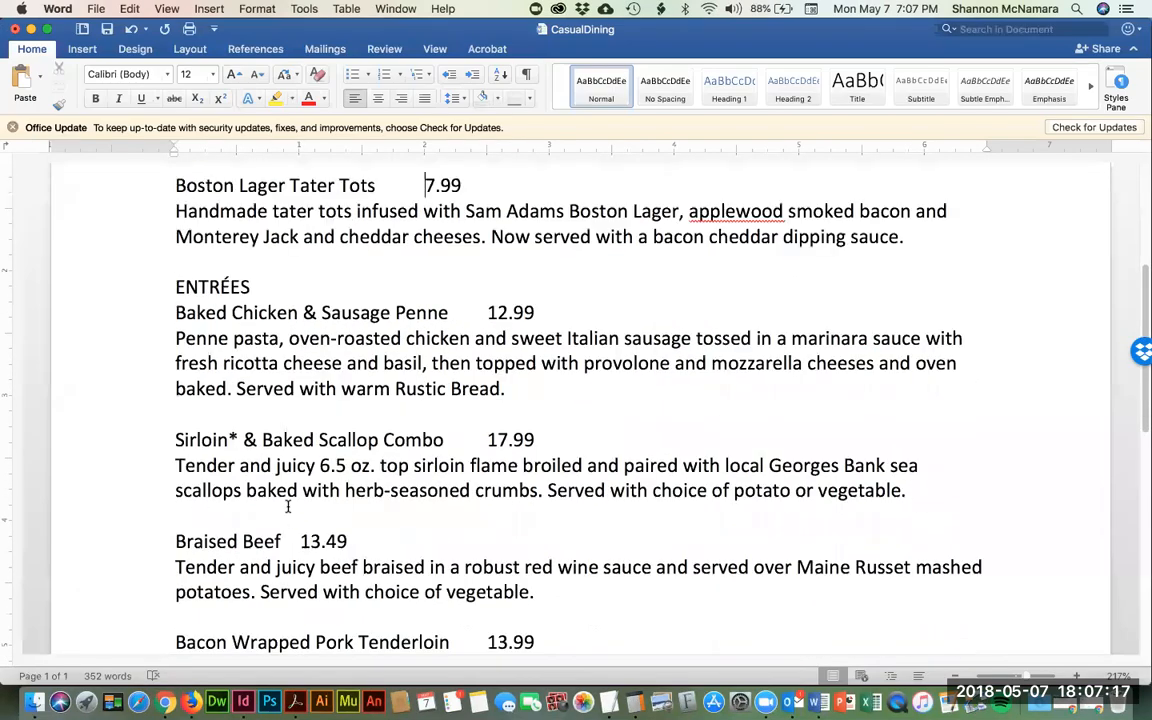
{"action": "scroll", "coordinate": [285, 507], "scroll_direction": "down", "scroll_amount": 2}
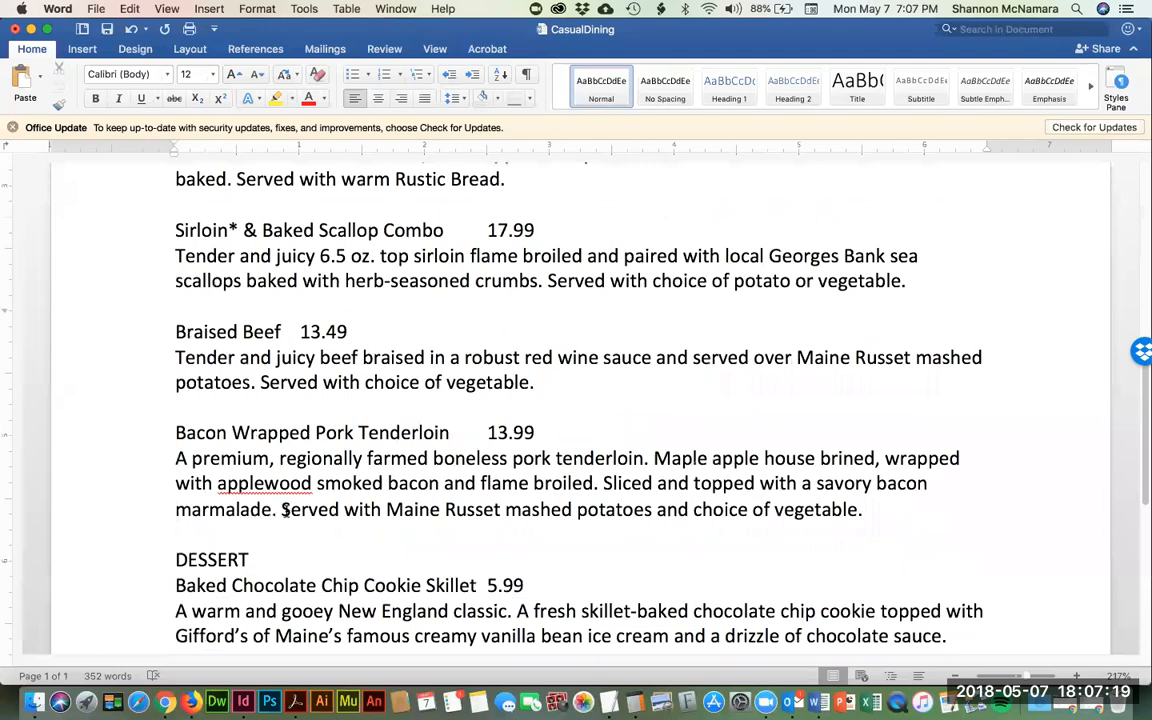
{"action": "key", "text": "super+Tab"}
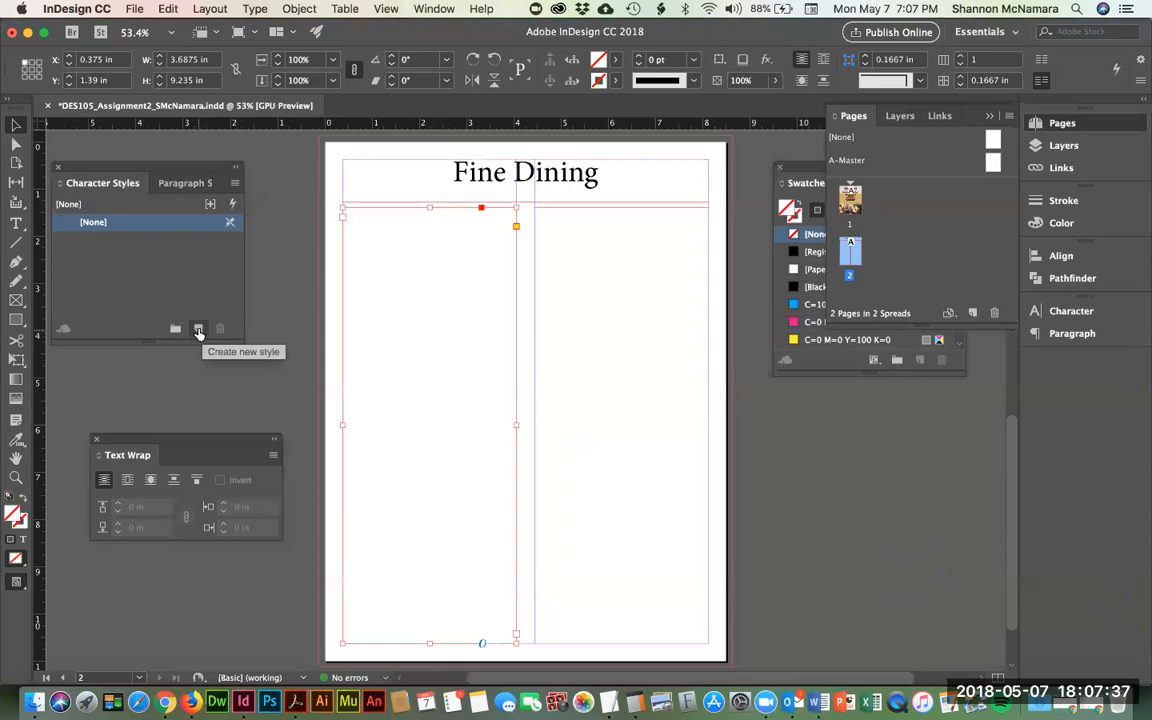
- Create Character Style 1, show the Paragraph Styles panel, and select the new character style
{"action": "left_click", "coordinate": [199, 331]}
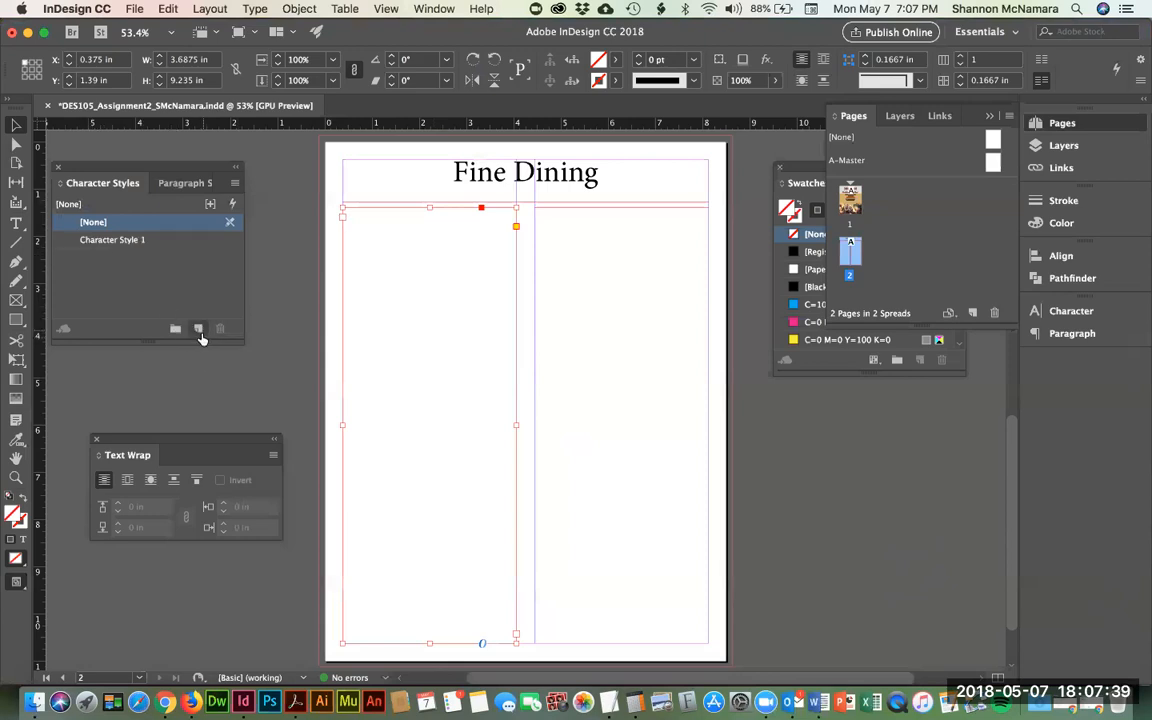
{"action": "left_click", "coordinate": [434, 8]}
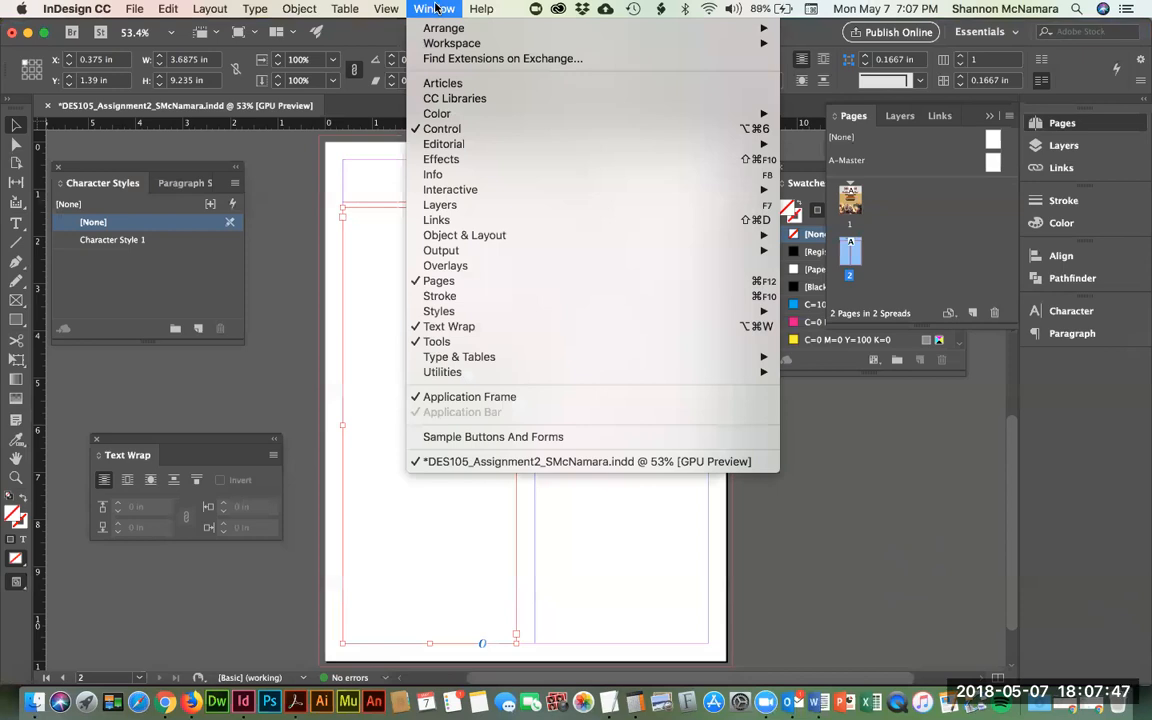
{"action": "mouse_move", "coordinate": [455, 312]}
{"action": "mouse_move", "coordinate": [700, 311]}
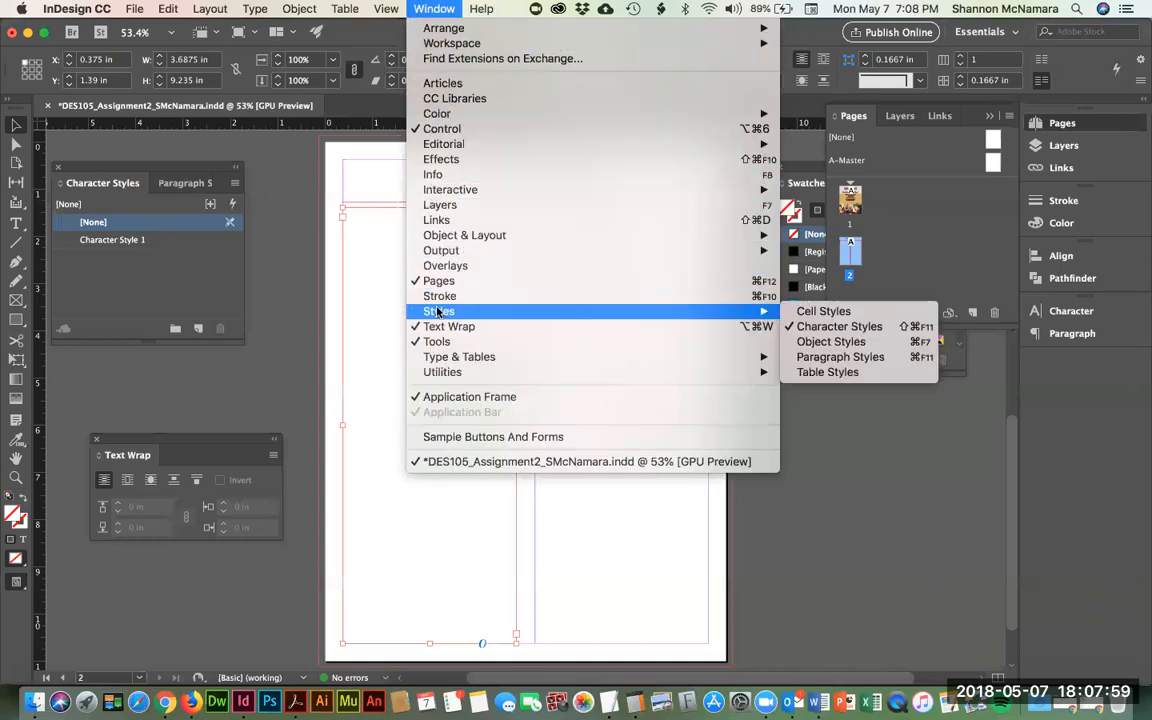
{"action": "left_click", "coordinate": [818, 360]}
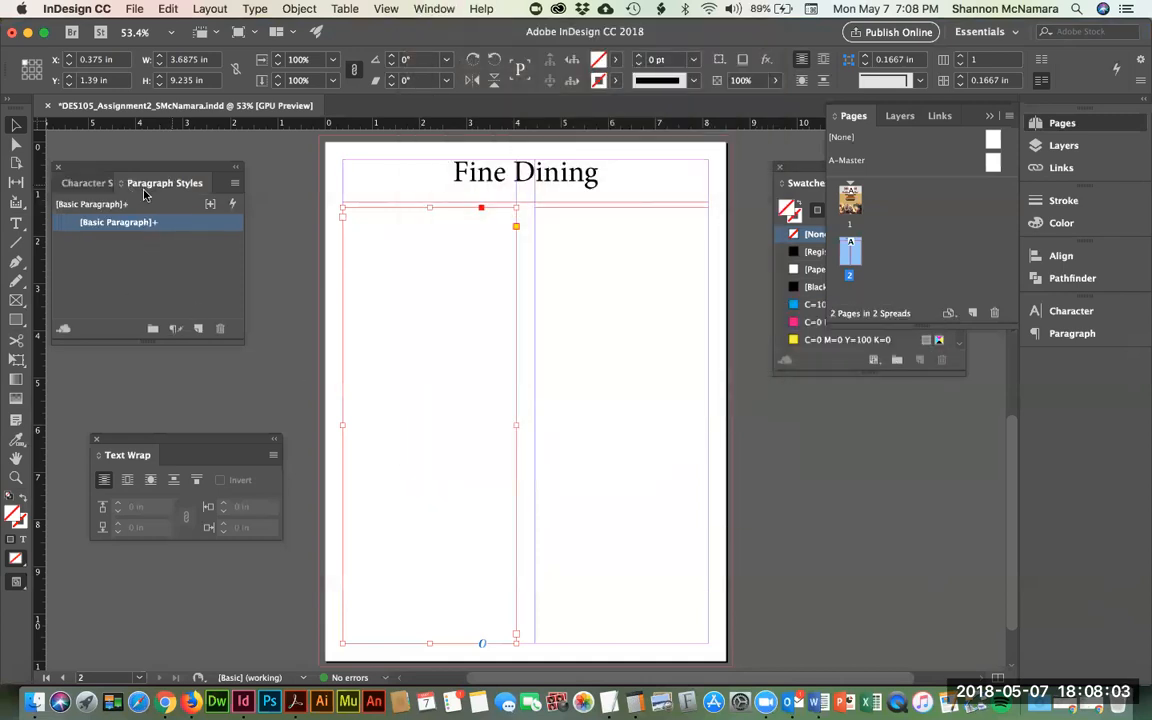
{"action": "left_click", "coordinate": [85, 182]}
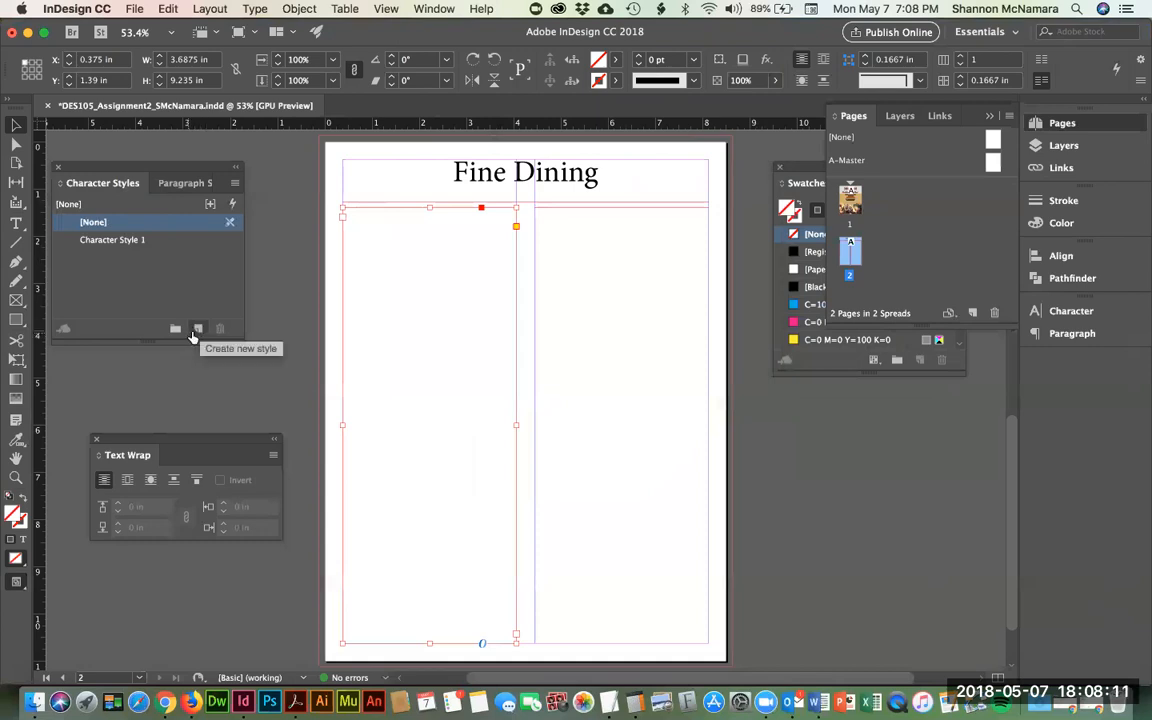
{"action": "left_click", "coordinate": [101, 244]}
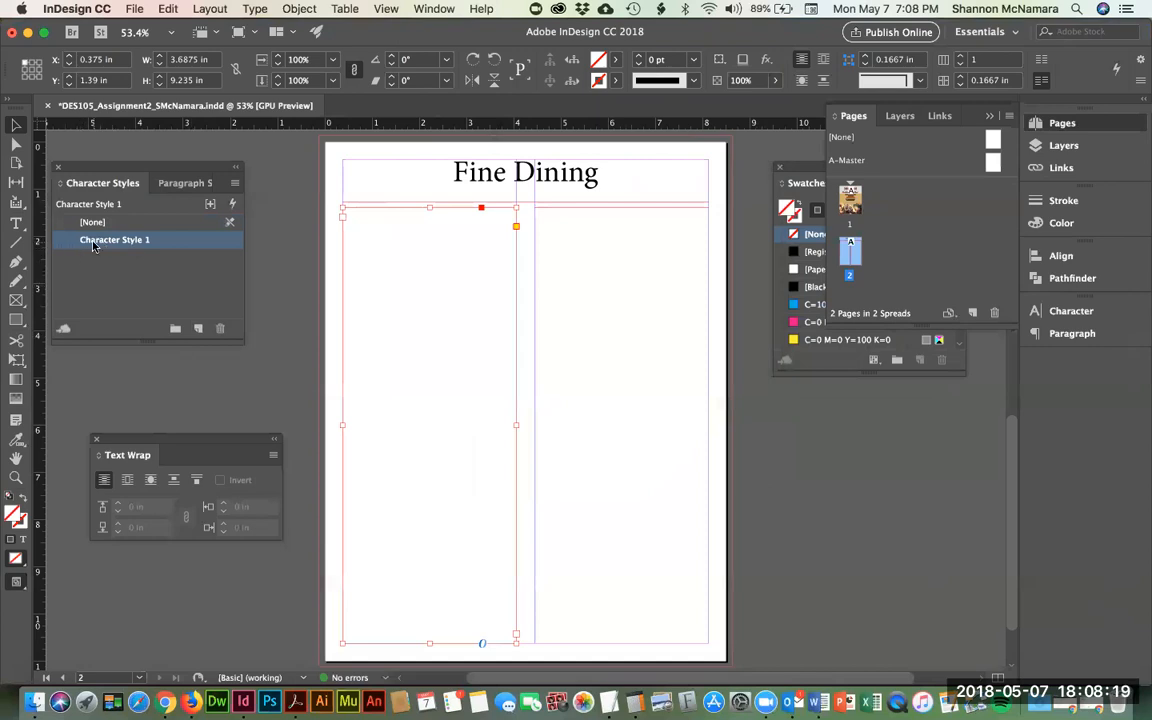
- Rename Character Style 1 to 'Headers' and set its font to Allura at 24 pt
{"action": "double_click", "coordinate": [86, 240]}
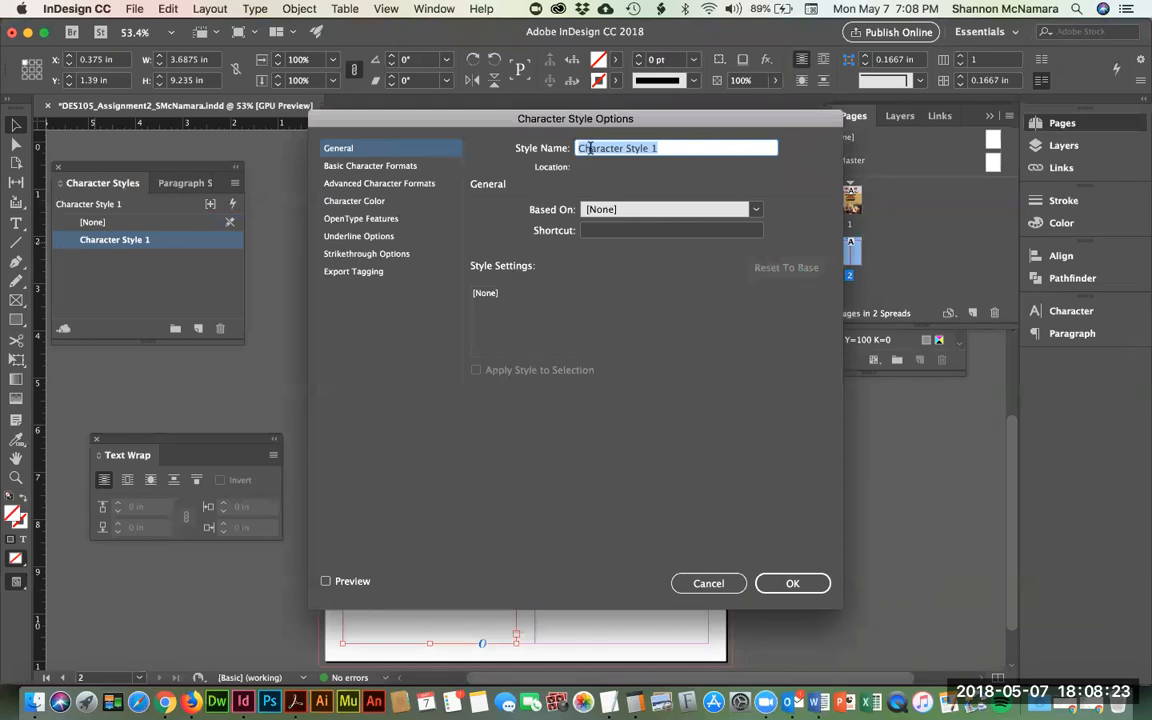
{"action": "type", "text": "He"}
{"action": "key", "text": "BackSpace"}
{"action": "key", "text": "BackSpace"}
{"action": "type", "text": "Headers"}
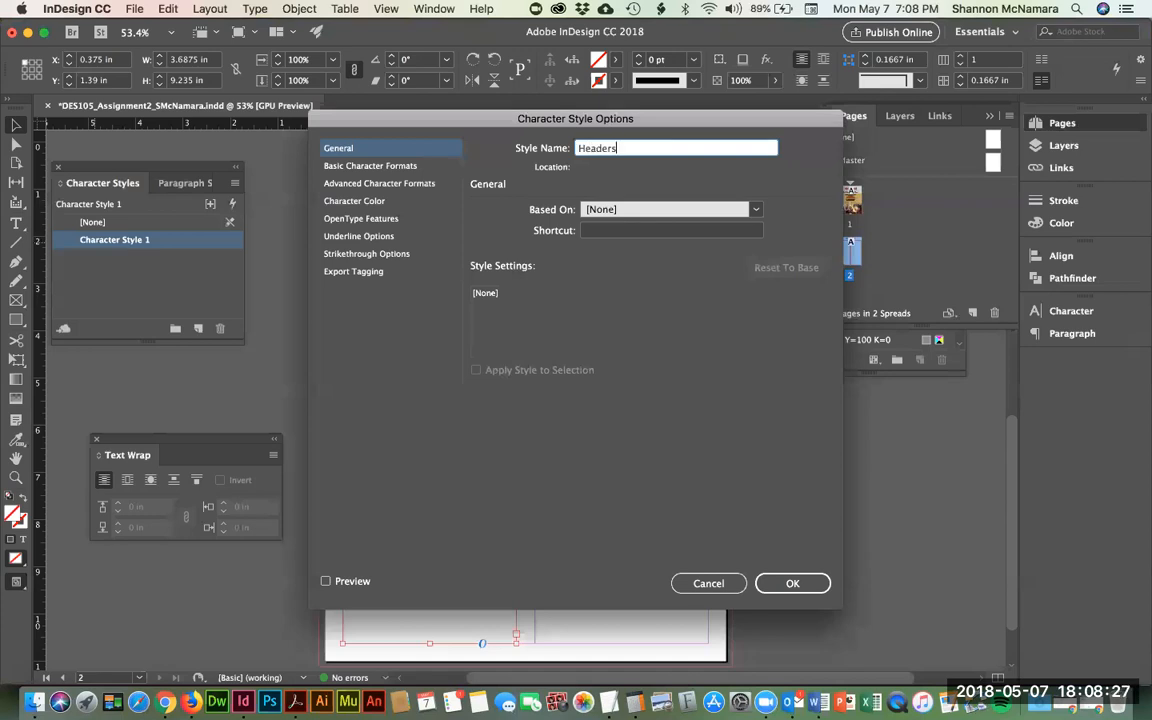
{"action": "left_click", "coordinate": [388, 167]}
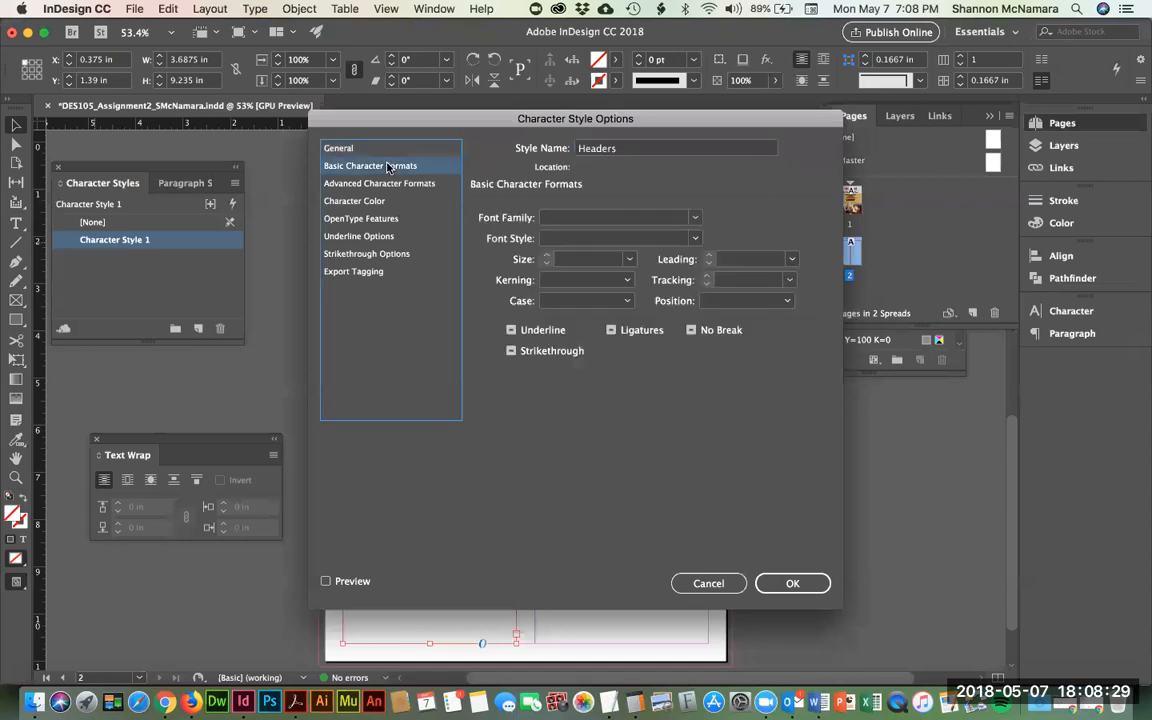
{"action": "left_click", "coordinate": [696, 218]}
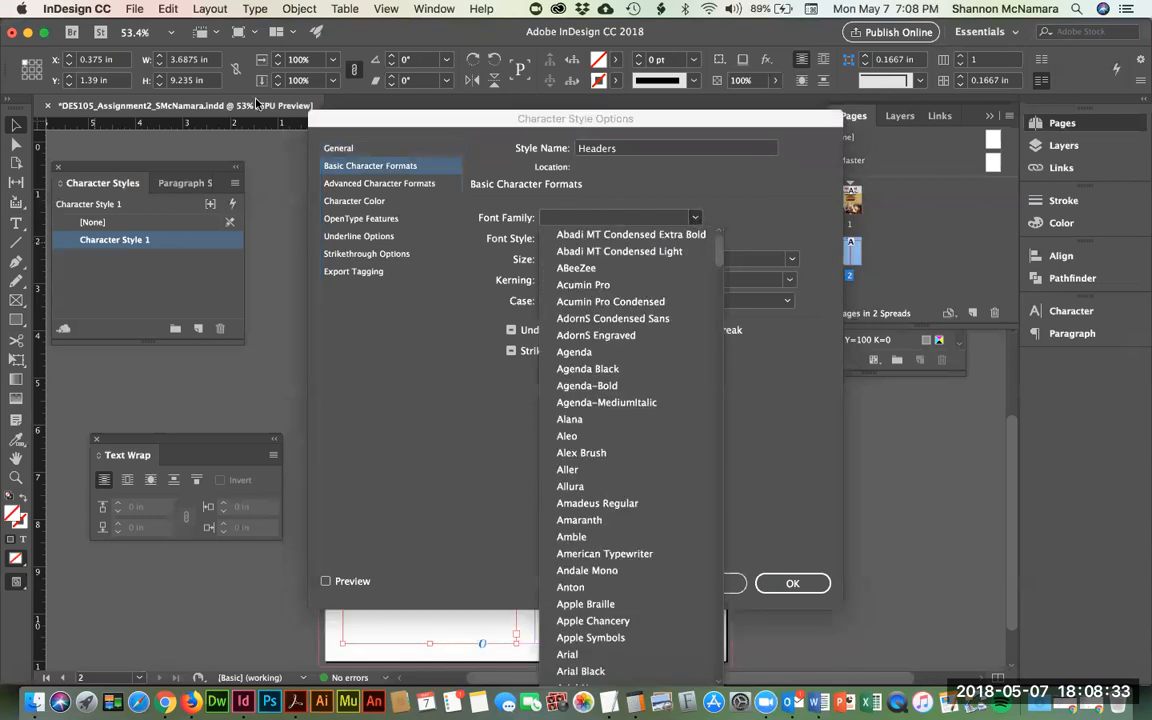
{"action": "left_click", "coordinate": [572, 486]}
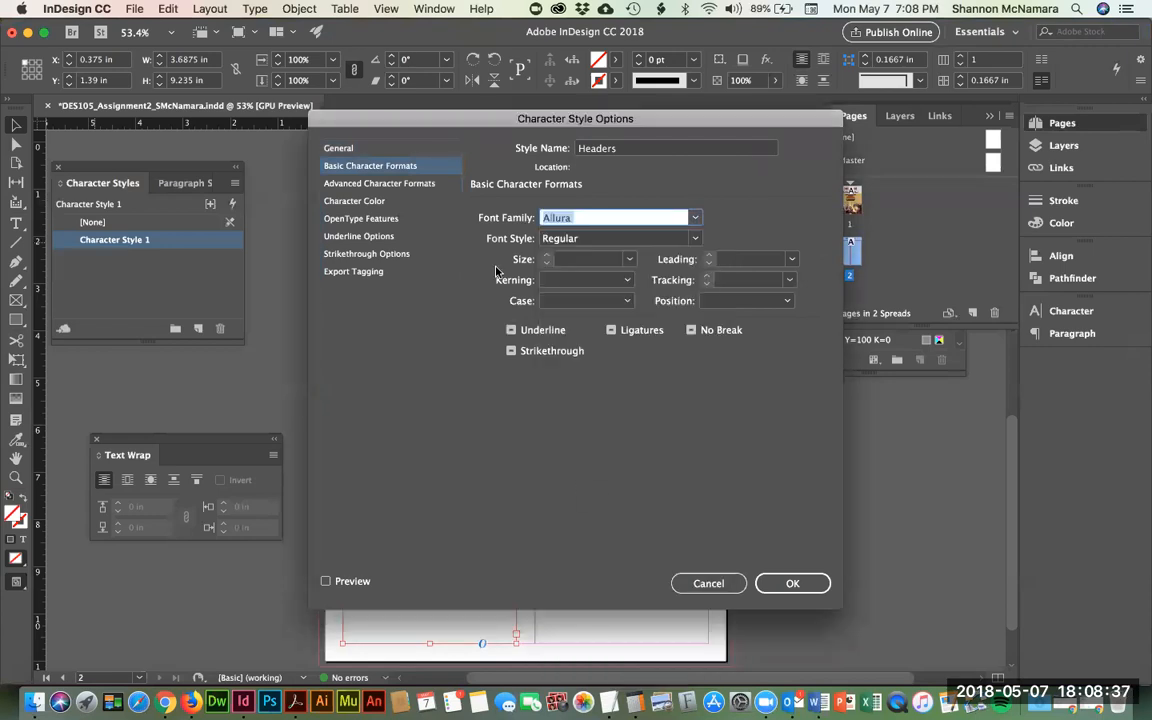
{"action": "left_click", "coordinate": [580, 261]}
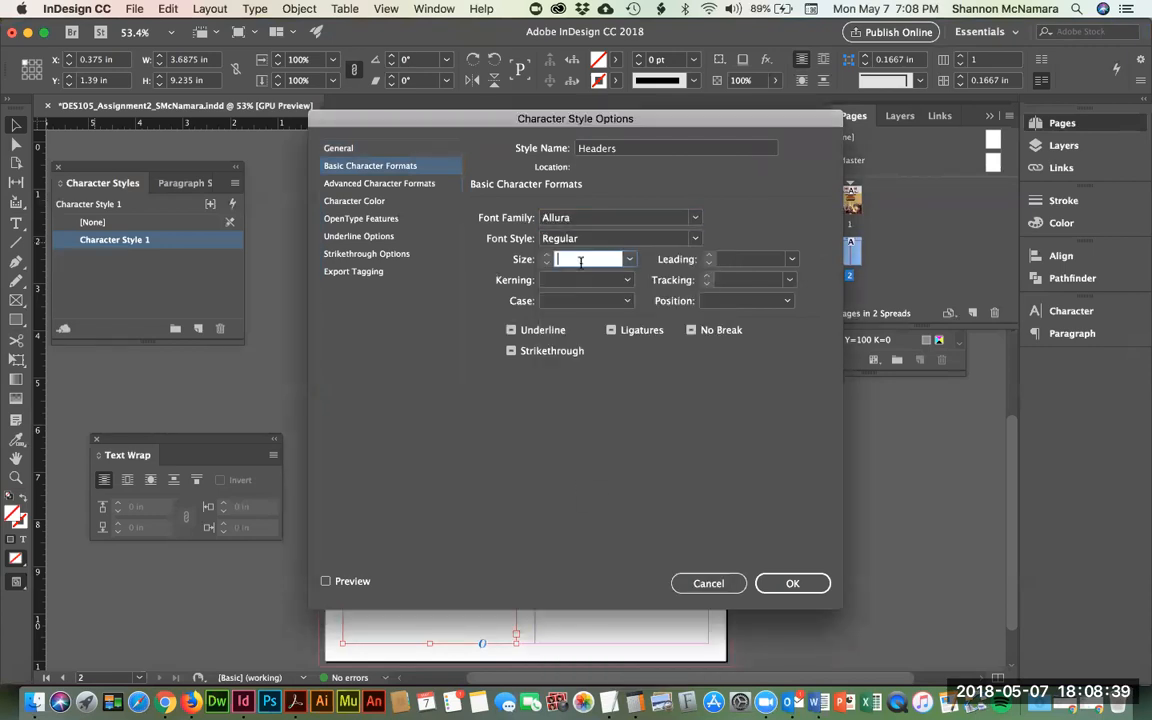
{"action": "type", "text": "24"}
- Colour the Headers style Amelia Island Red, review the remaining option pages, and save it
{"action": "left_click", "coordinate": [362, 186]}
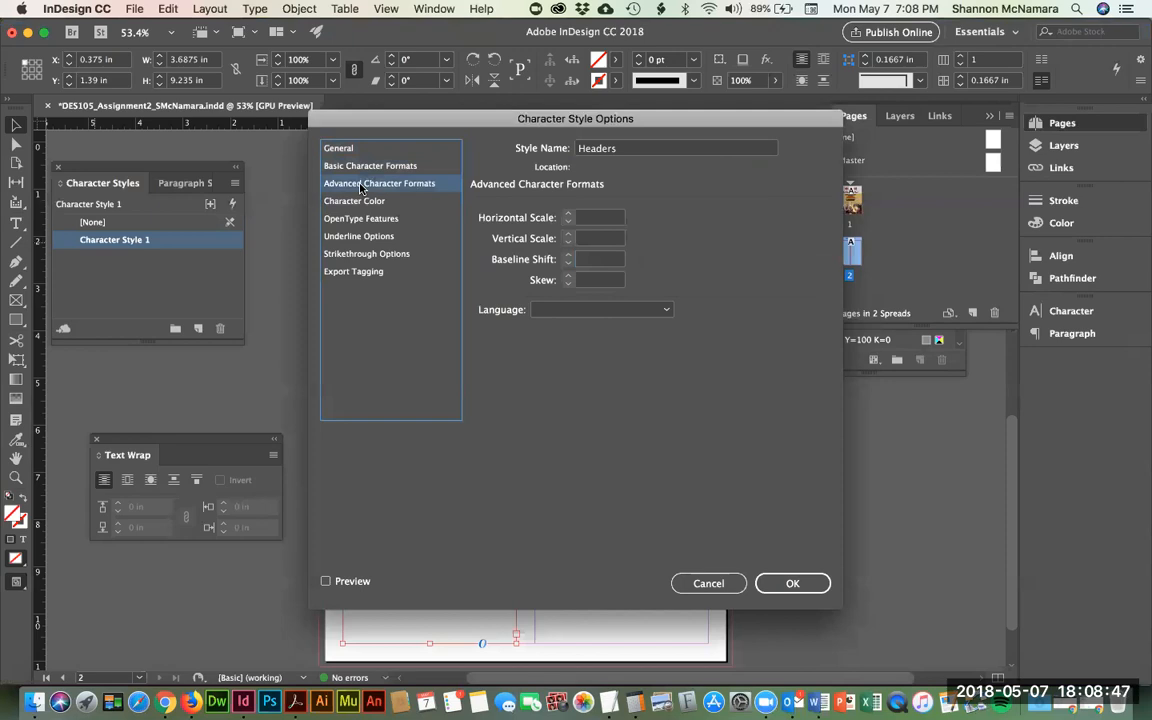
{"action": "left_click", "coordinate": [355, 201]}
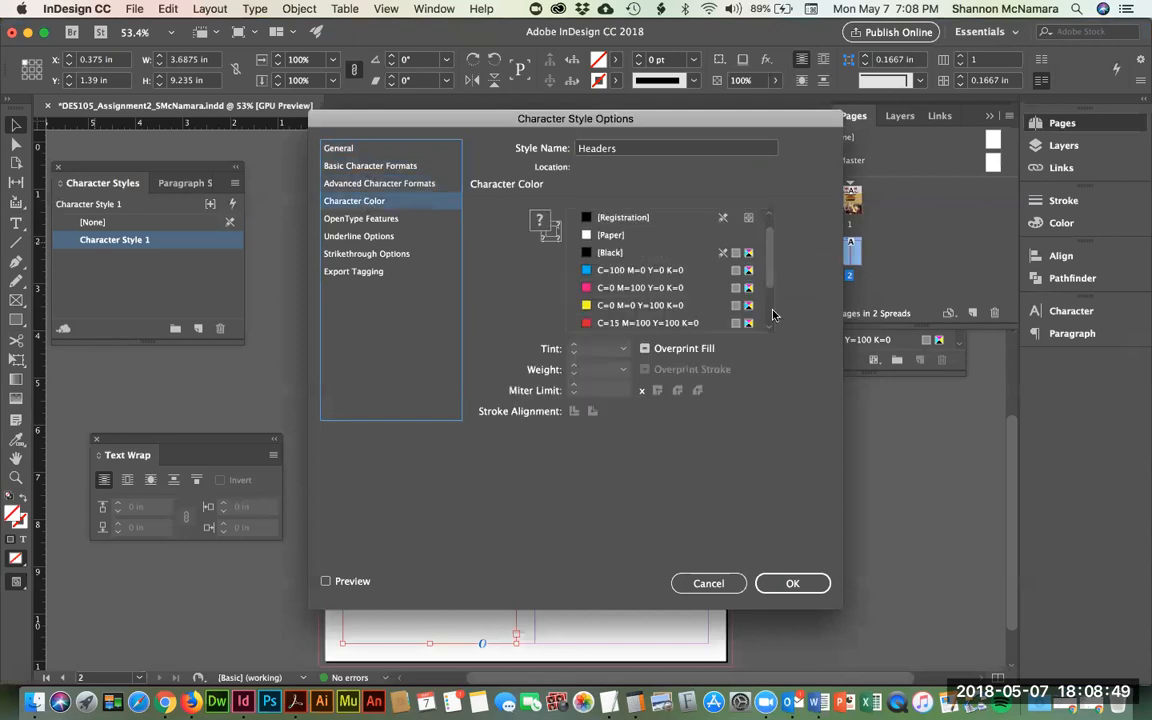
{"action": "left_click_drag", "start_coordinate": [772, 311], "coordinate": [770, 317]}
{"action": "left_click", "coordinate": [613, 305]}
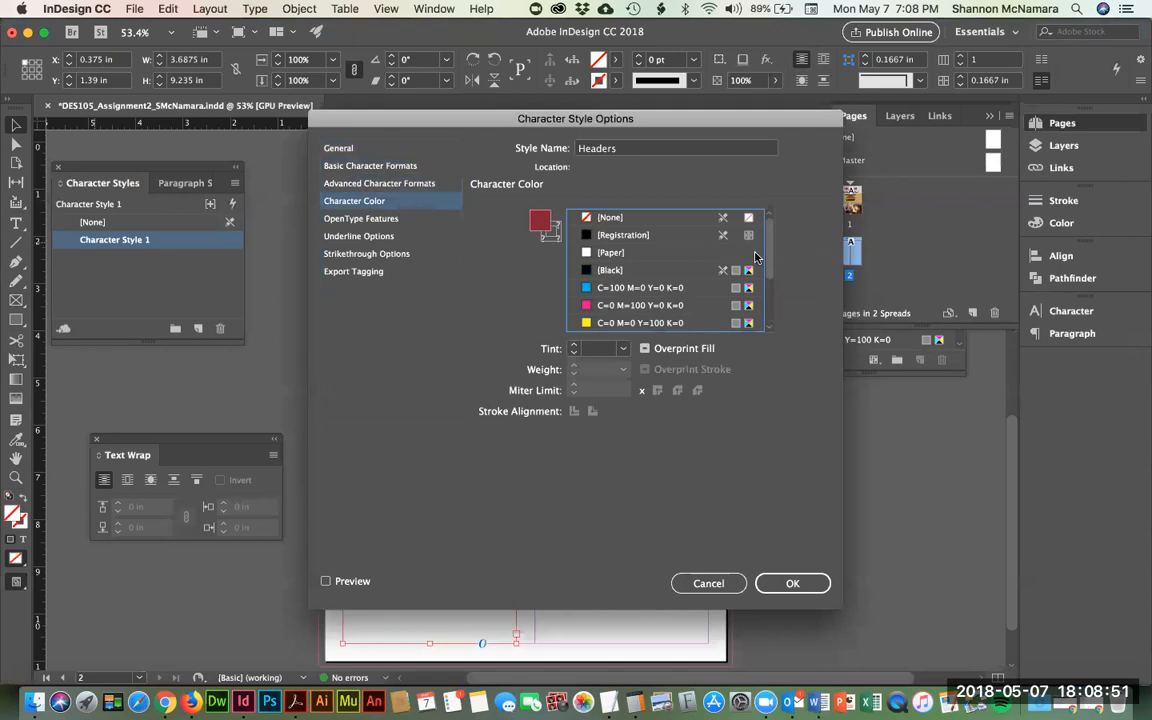
{"action": "scroll", "coordinate": [700, 283], "scroll_direction": "down", "scroll_amount": 3}
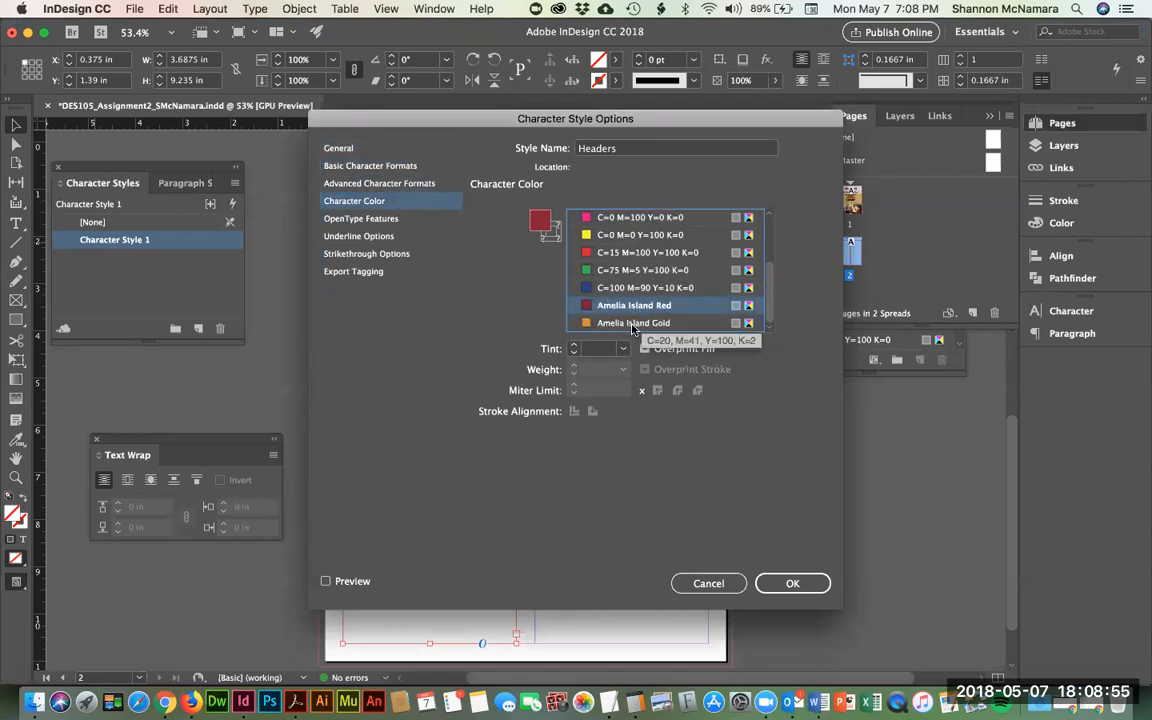
{"action": "left_click", "coordinate": [352, 218]}
{"action": "left_click", "coordinate": [347, 237]}
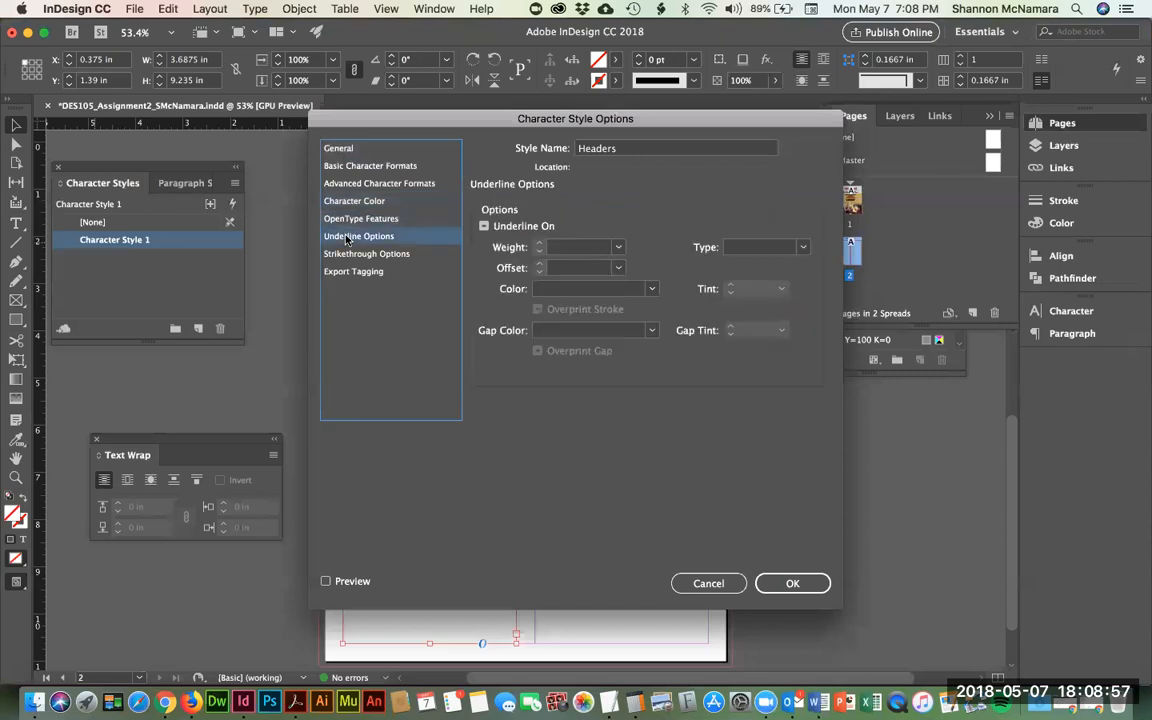
{"action": "left_click", "coordinate": [328, 254]}
{"action": "left_click", "coordinate": [328, 271]}
{"action": "left_click", "coordinate": [805, 585]}
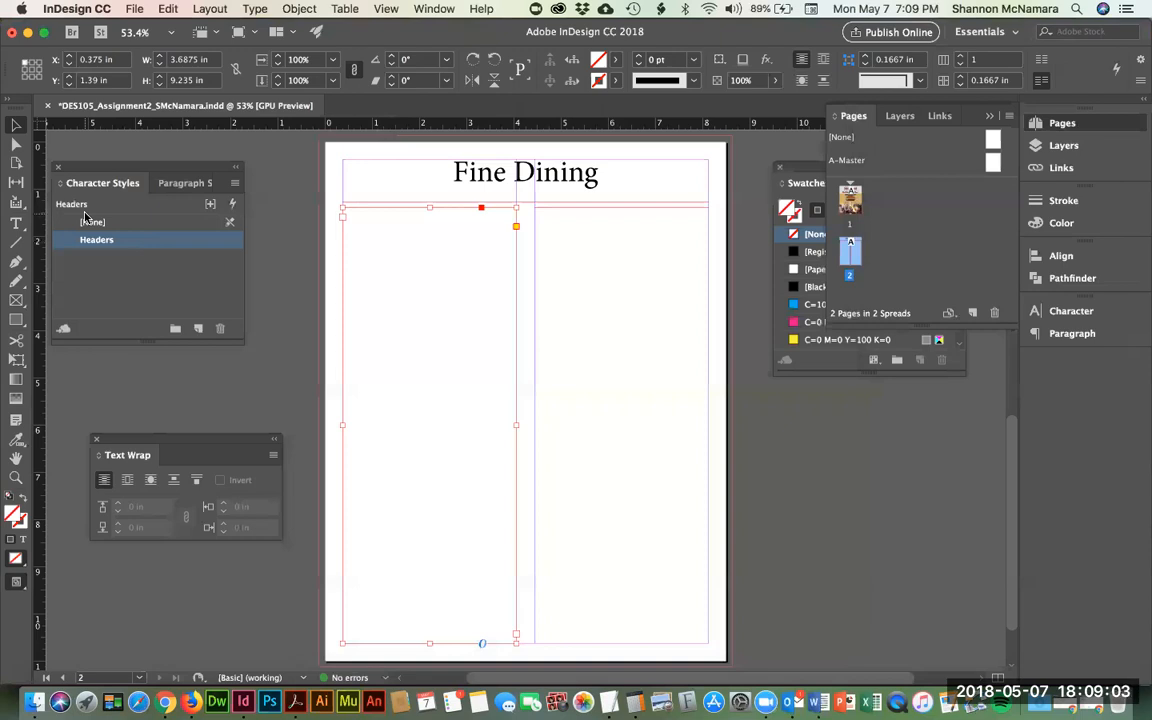
- Create another Character Style 1 based on Headers and open its Character Style Options
{"action": "key", "text": "super+Tab"}
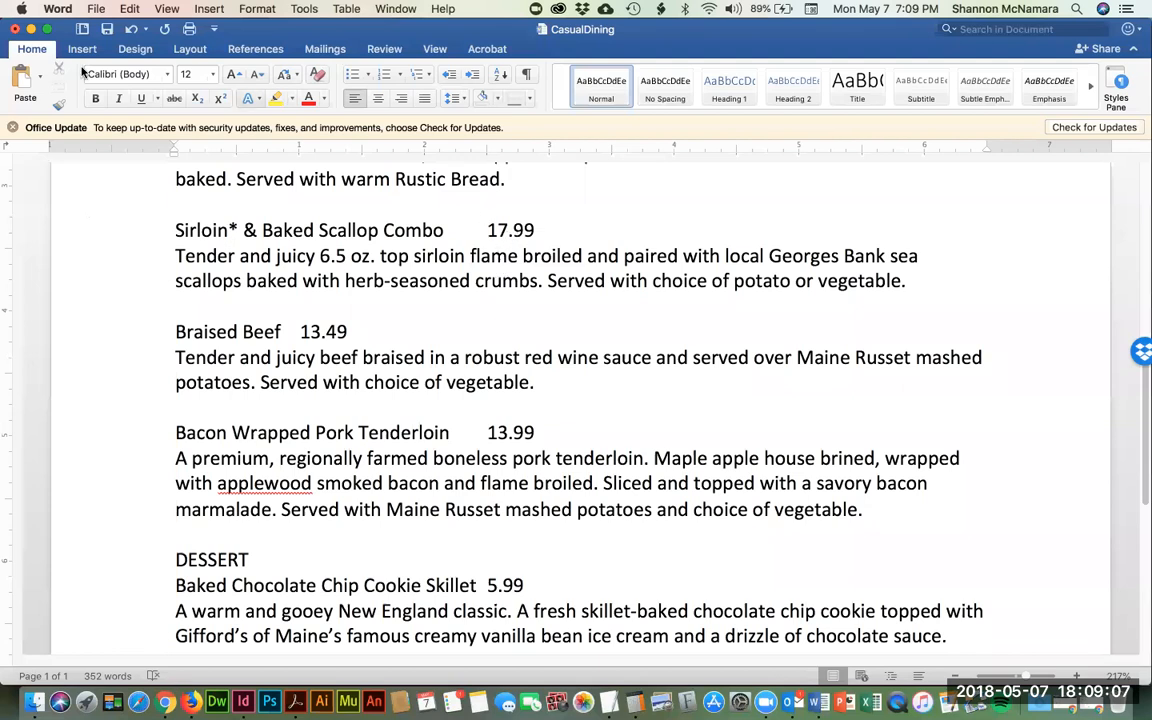
{"action": "key", "text": "super+Tab"}
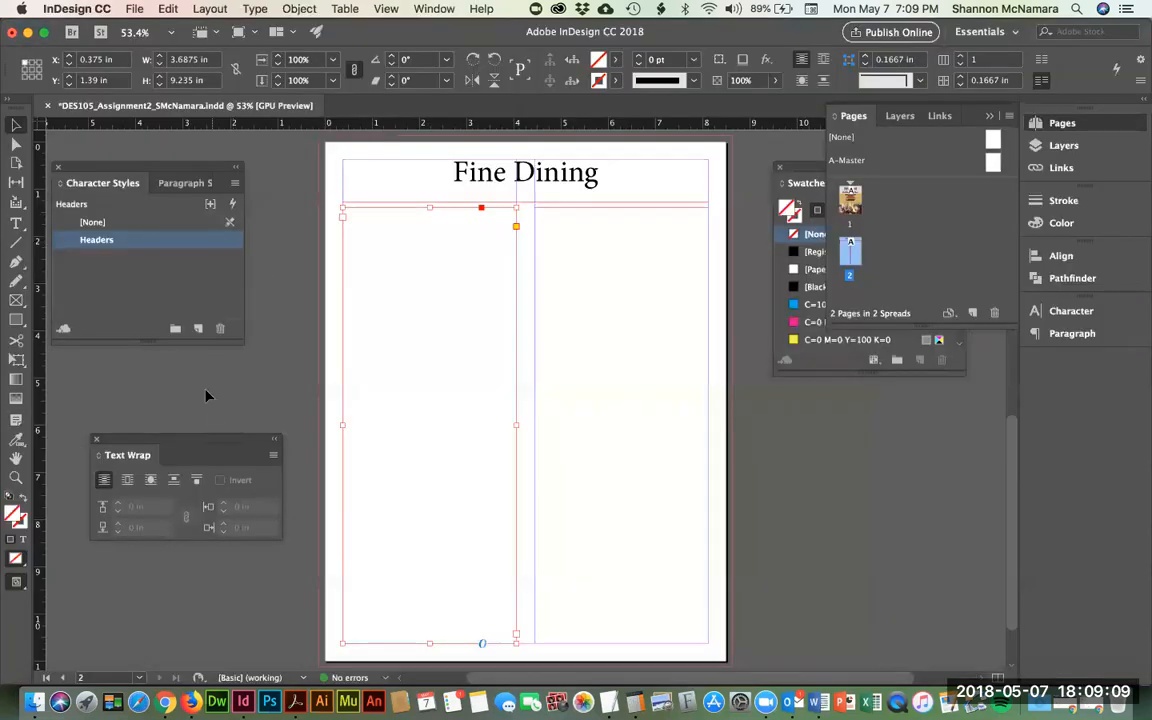
{"action": "left_click", "coordinate": [198, 328]}
{"action": "left_click", "coordinate": [98, 261]}
{"action": "left_click", "coordinate": [88, 258]}
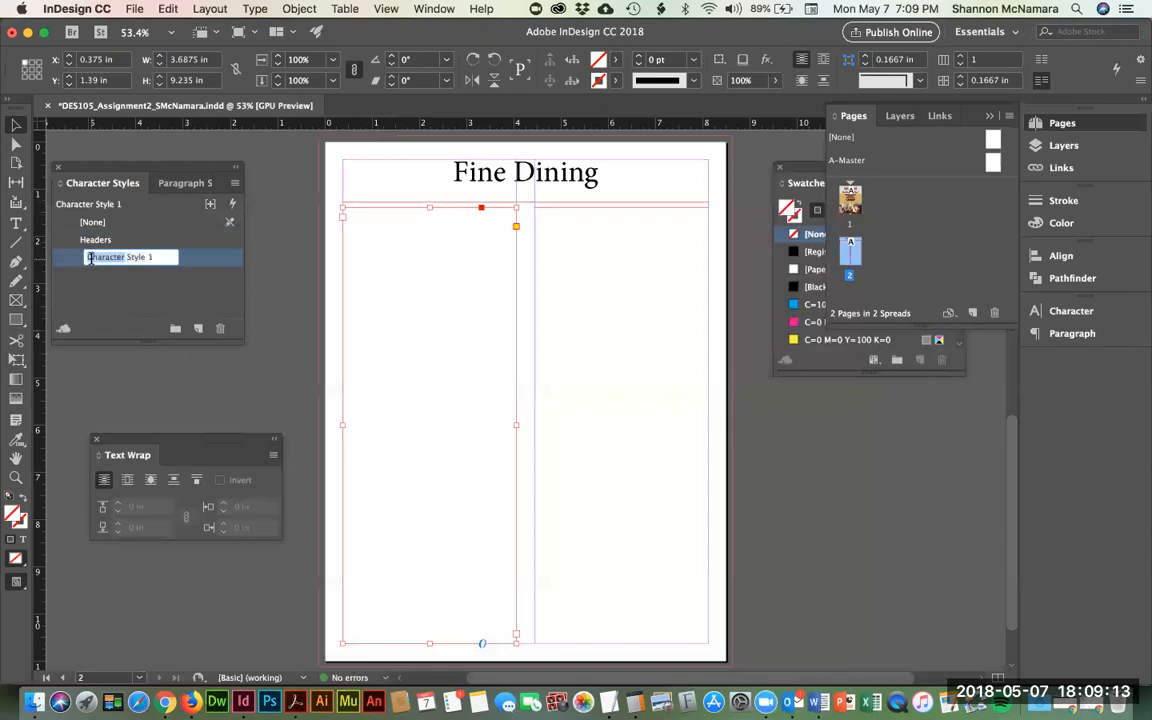
{"action": "left_click", "coordinate": [79, 277]}
{"action": "double_click", "coordinate": [70, 257]}
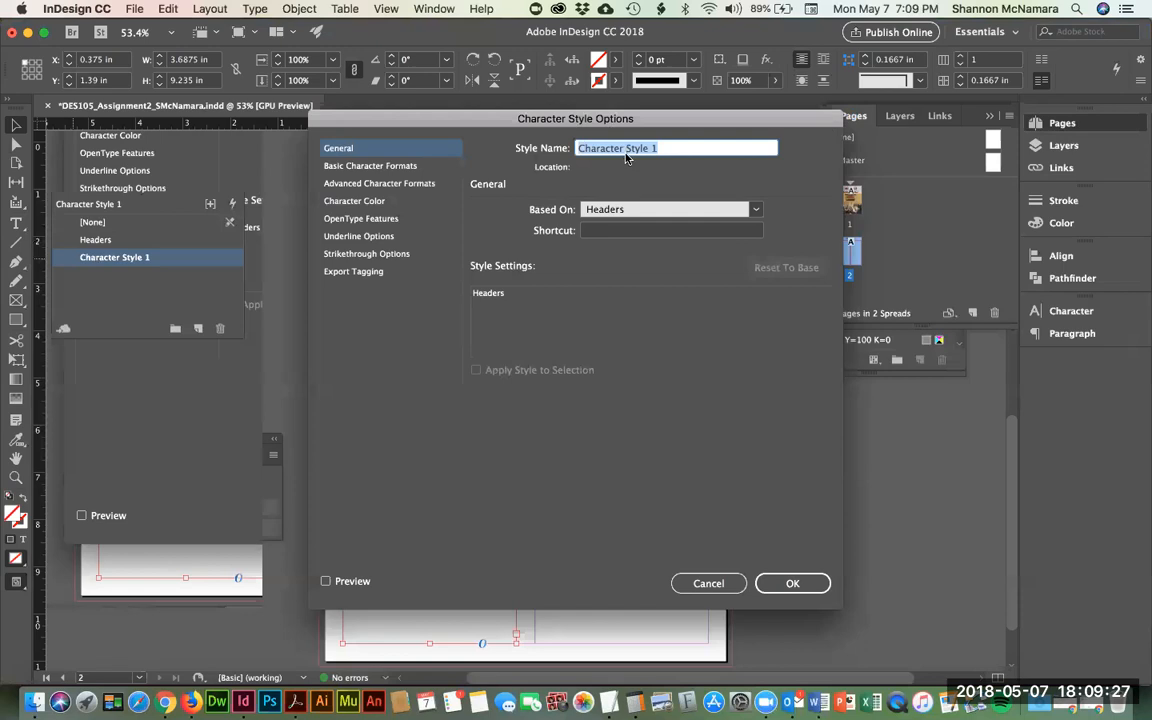
- Name the new character style Entrees and set its font to Garamond Bold
{"action": "type", "text": "Entrees"}
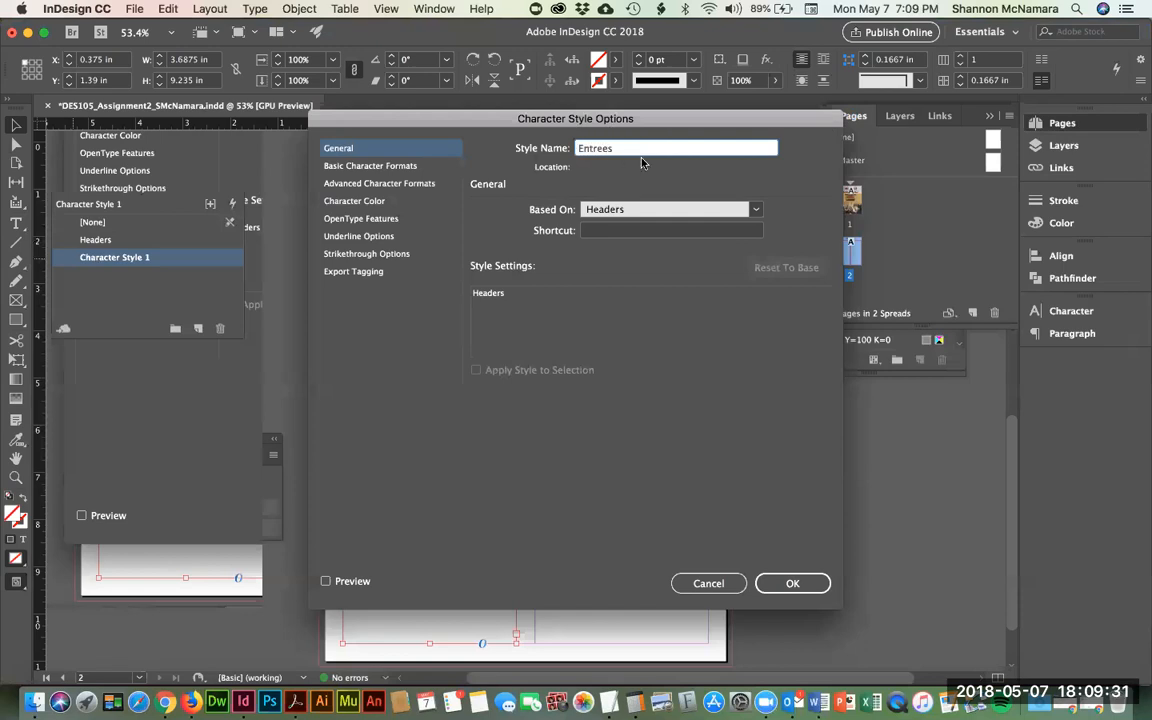
{"action": "left_click", "coordinate": [372, 168]}
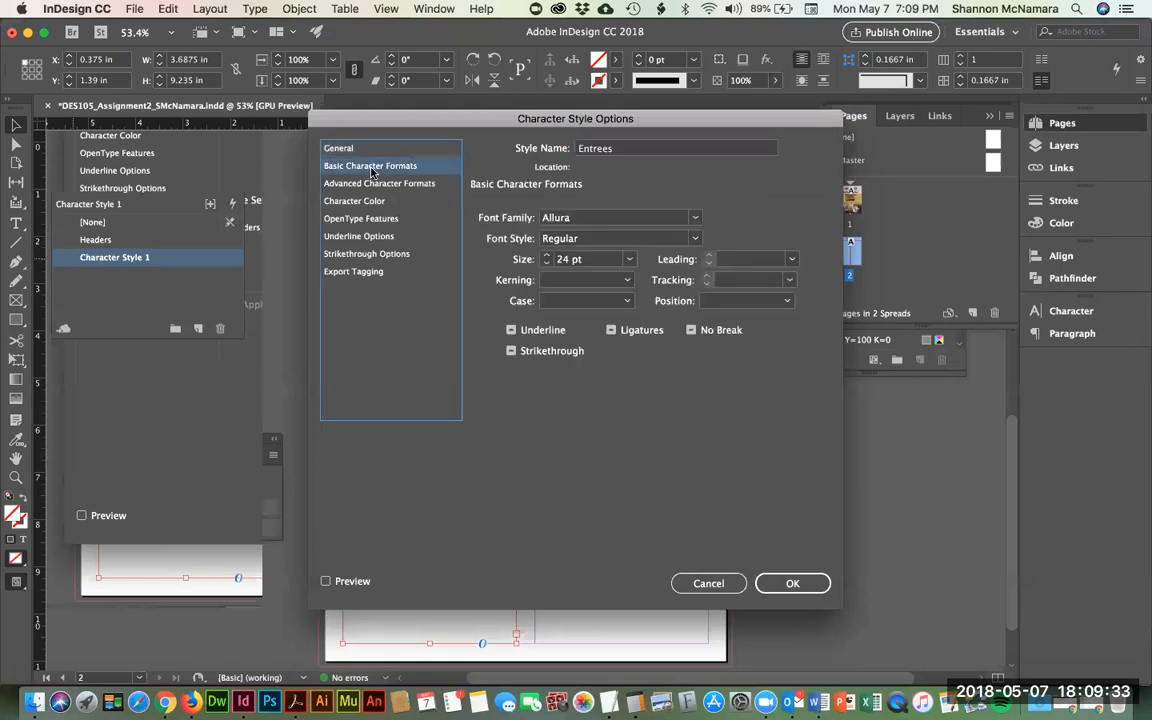
{"action": "left_click", "coordinate": [607, 218]}
{"action": "left_click_drag", "start_coordinate": [608, 218], "coordinate": [400, 196]}
{"action": "type", "text": "Garamond"}
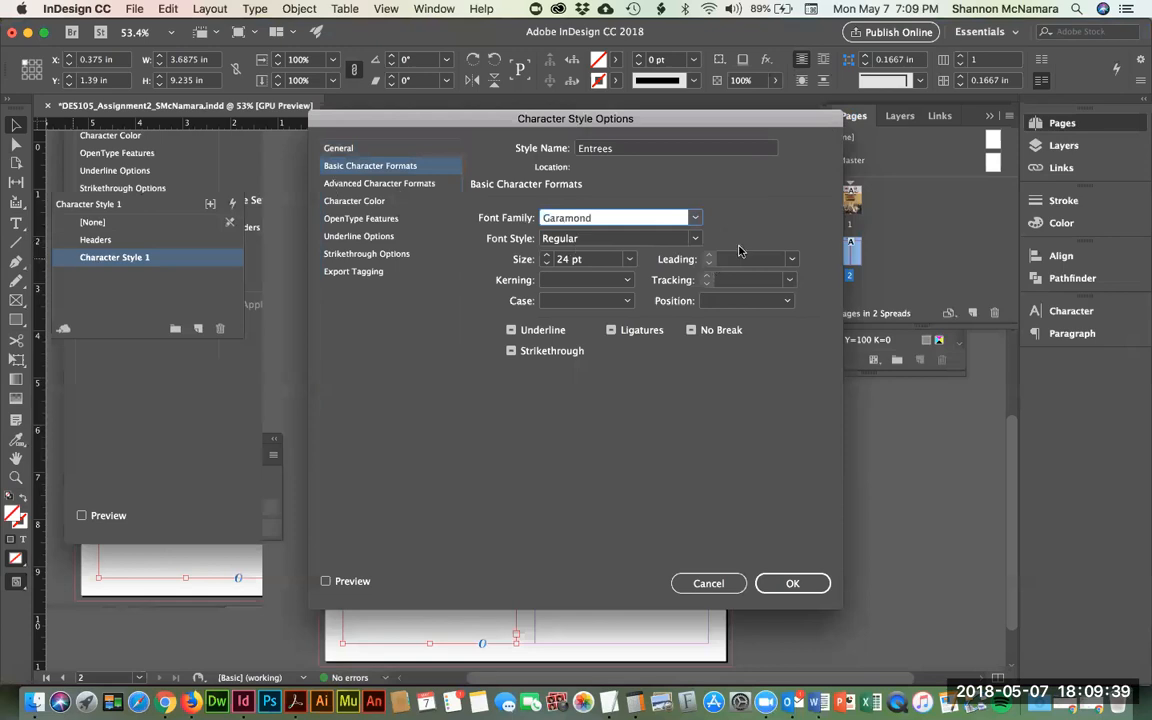
{"action": "left_click", "coordinate": [695, 218]}
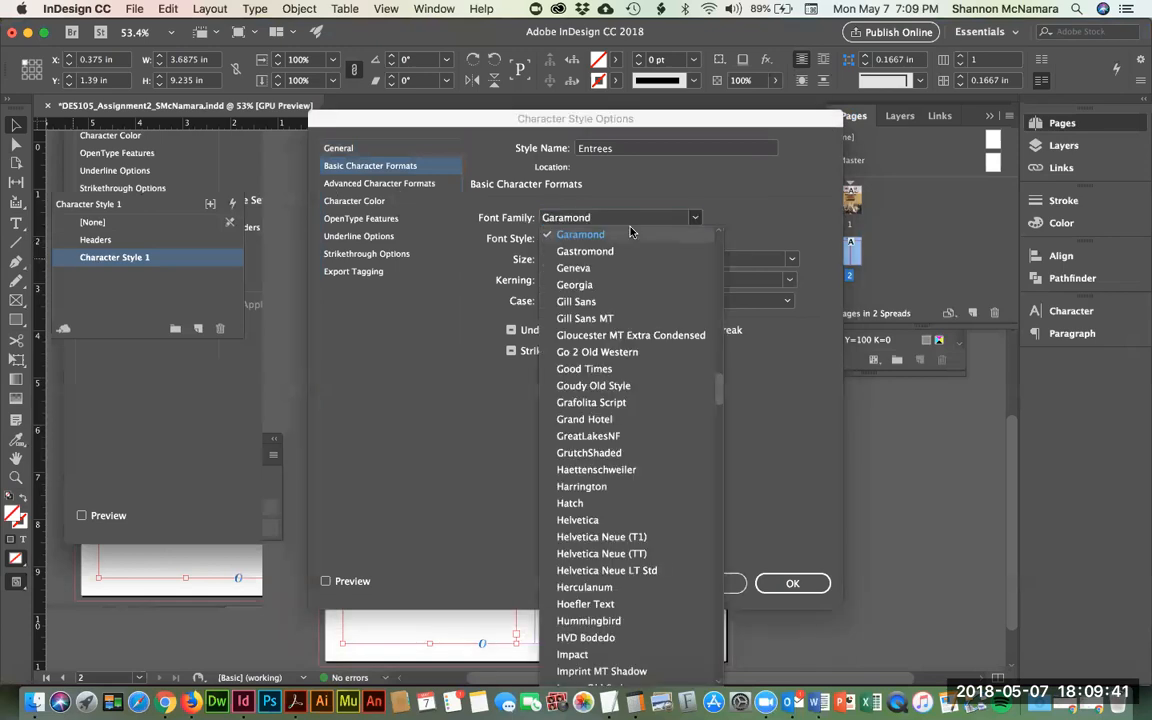
{"action": "left_click", "coordinate": [695, 219]}
{"action": "left_click", "coordinate": [695, 238]}
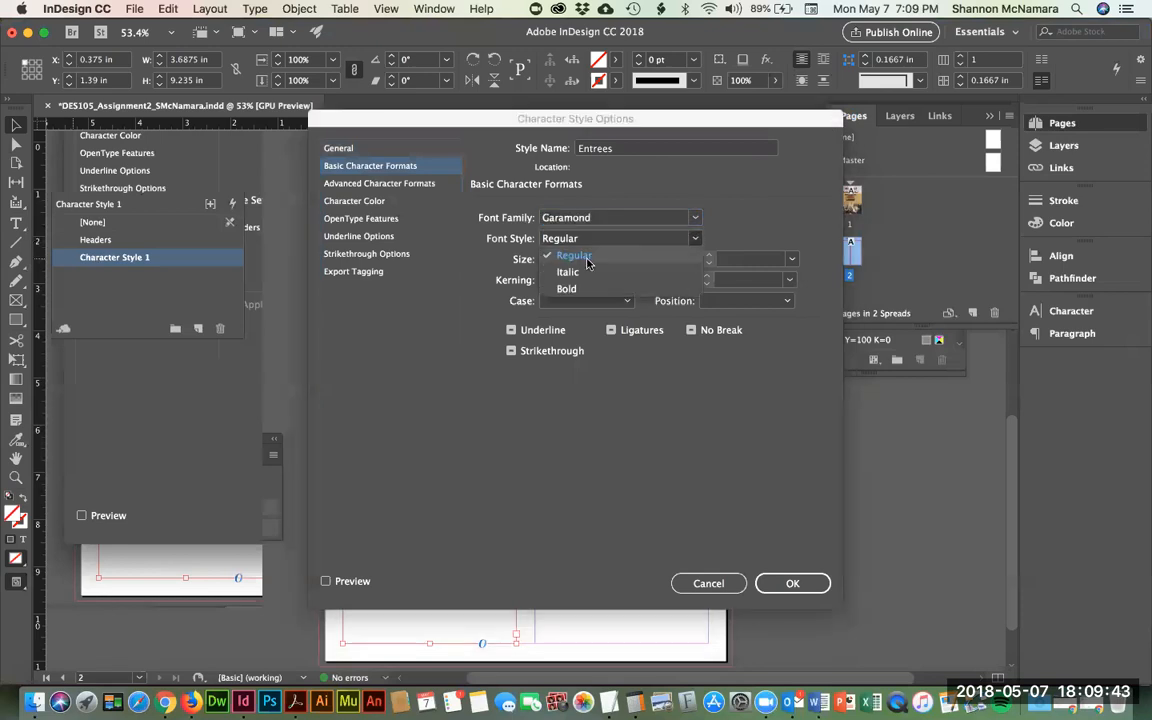
{"action": "left_click", "coordinate": [566, 289]}
- Give Entrees 16 pt size, Auto leading and Amelia Island Red colour, then save it
{"action": "key", "text": "Tab"}
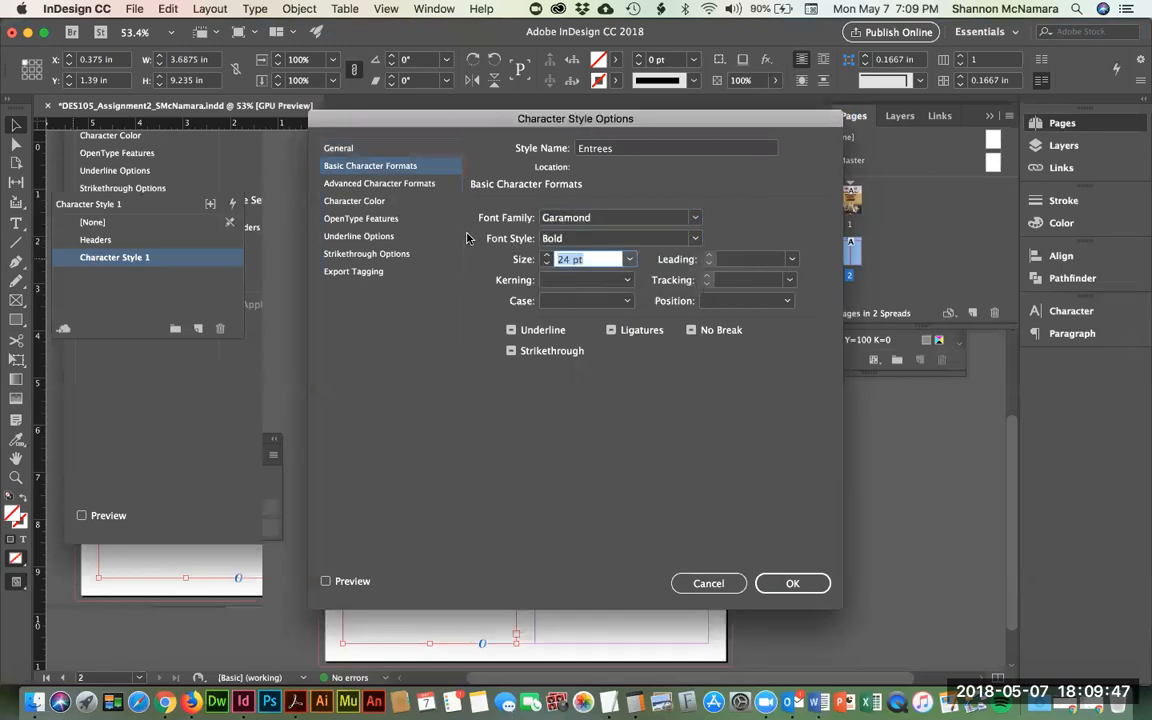
{"action": "type", "text": "16"}
{"action": "key", "text": "Tab"}
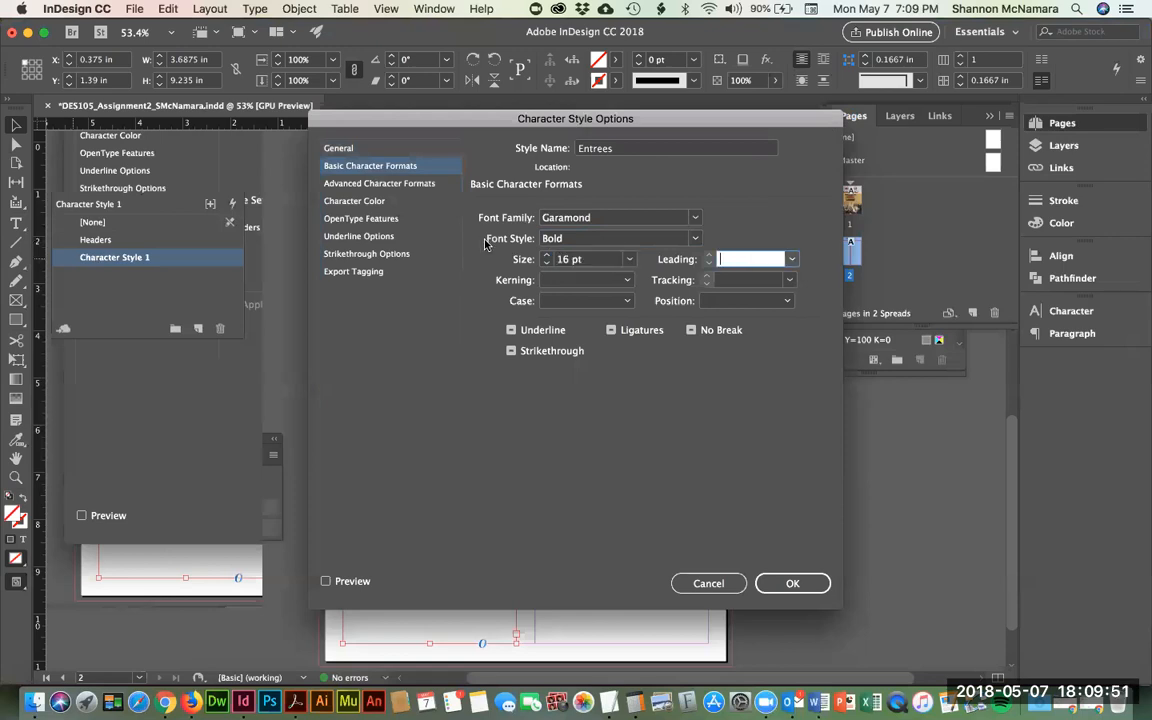
{"action": "left_click", "coordinate": [791, 259]}
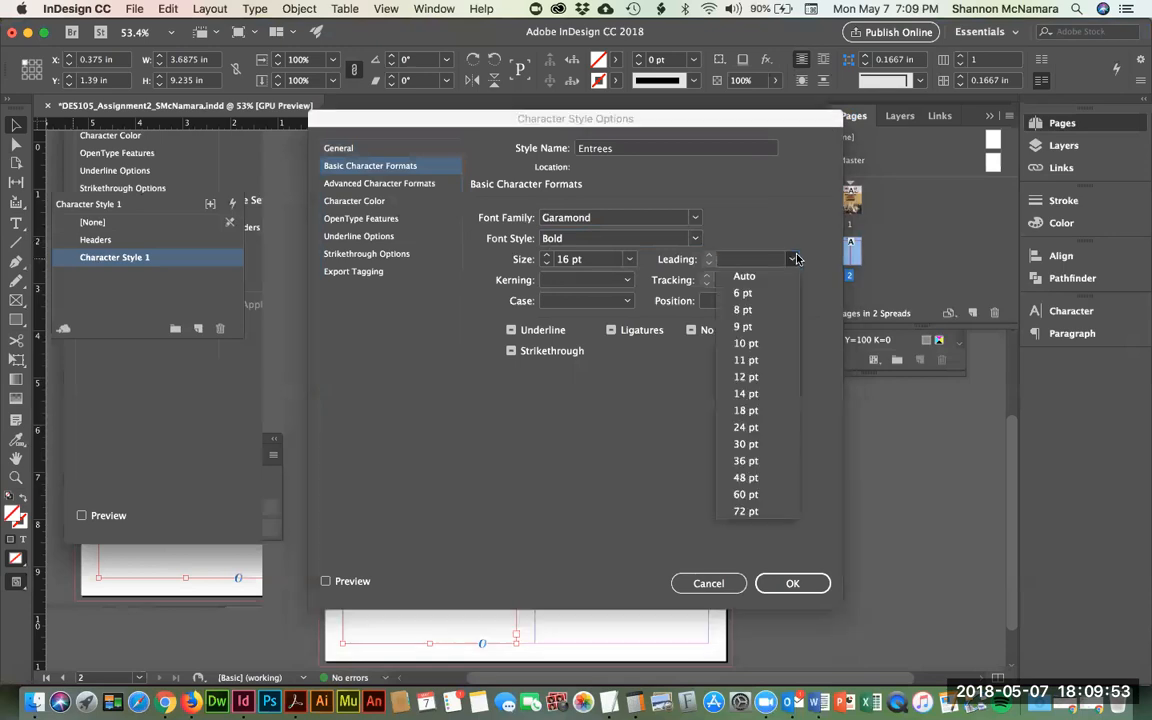
{"action": "left_click", "coordinate": [762, 277]}
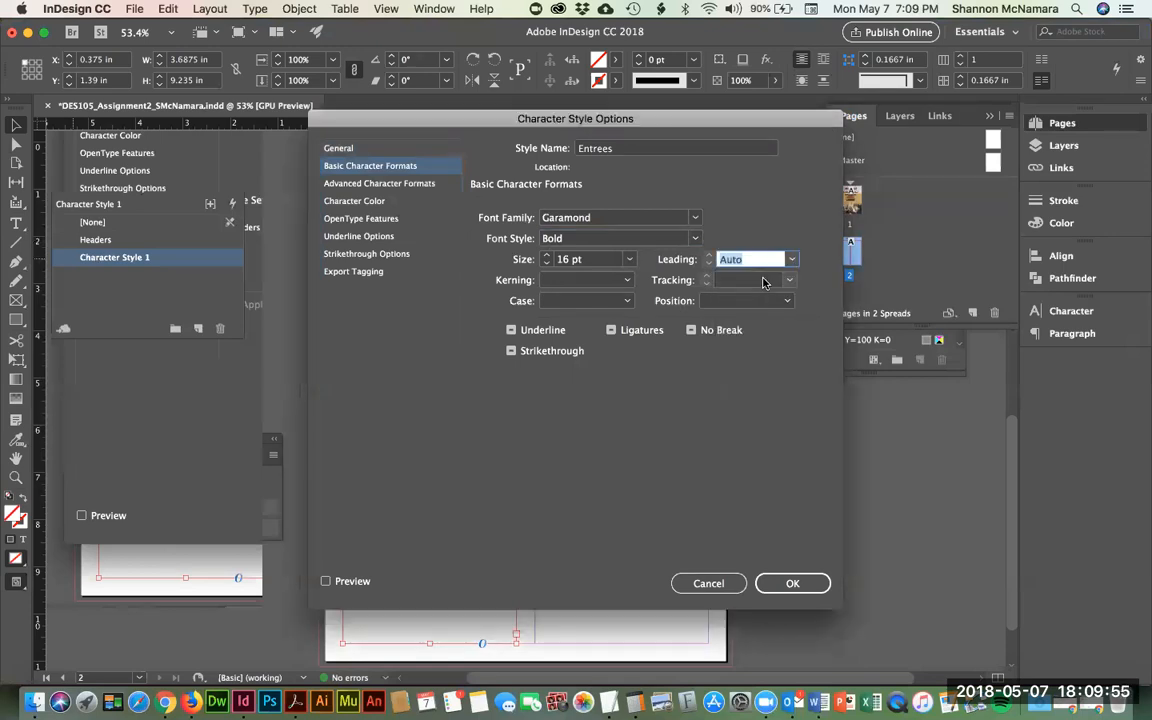
{"action": "left_click", "coordinate": [352, 203]}
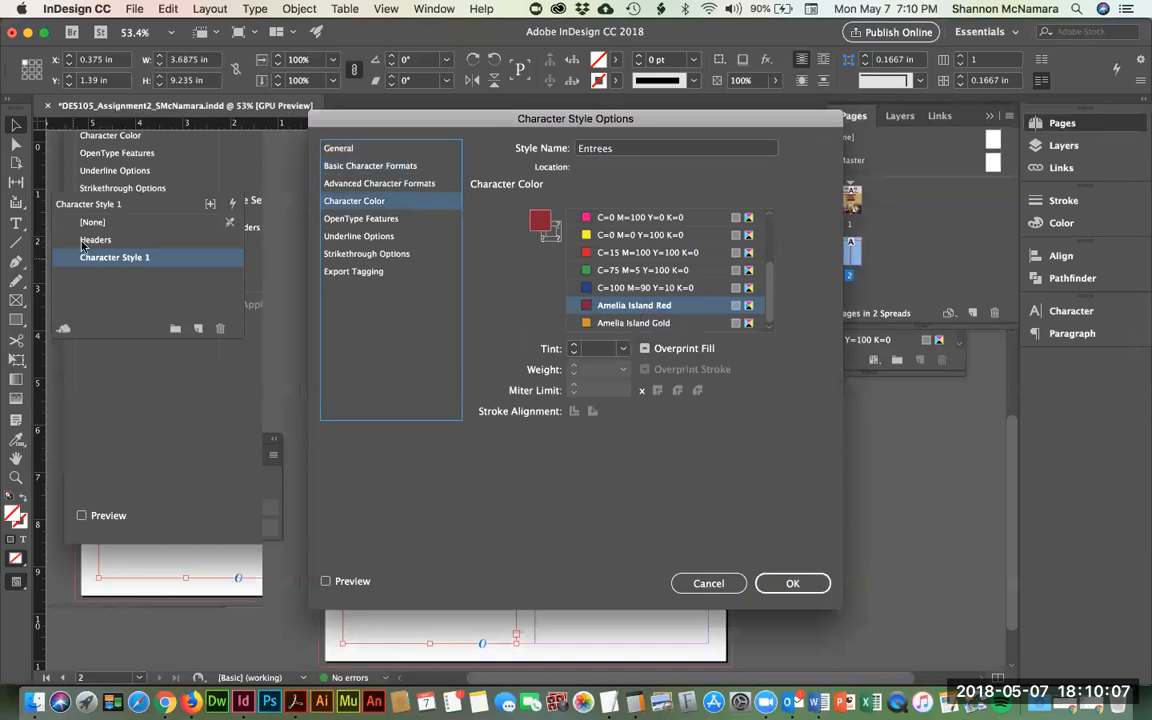
{"action": "left_click", "coordinate": [793, 584]}
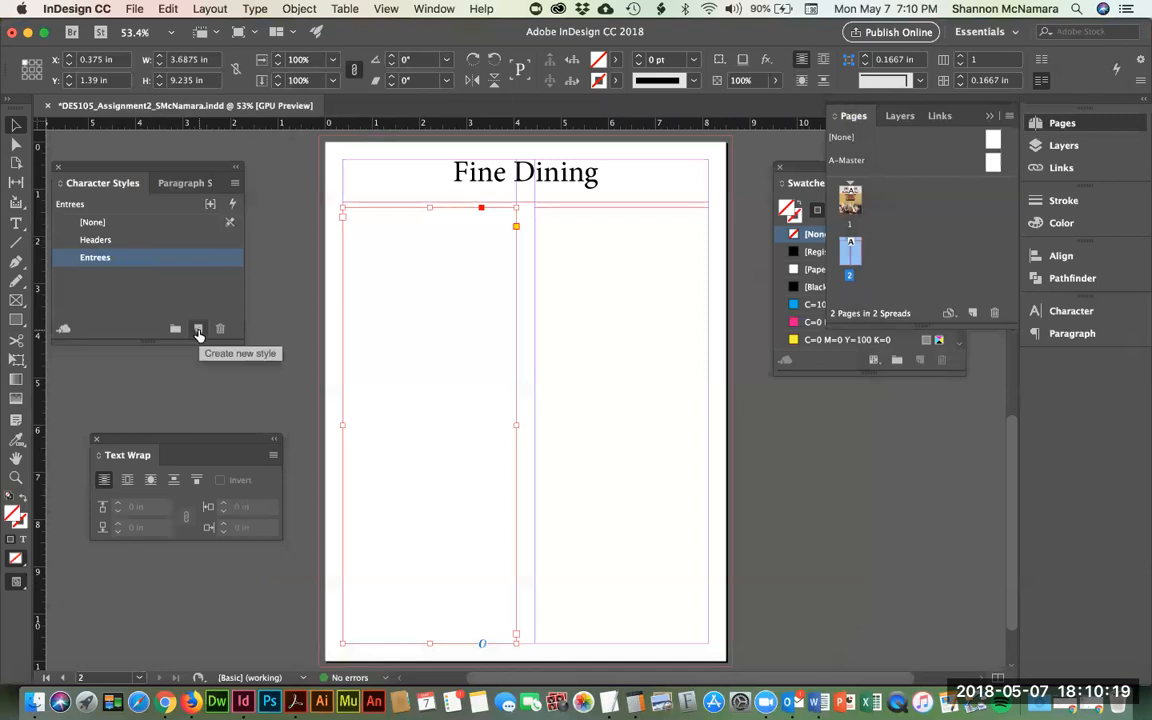
- Create Character Style 1 and set it to Garamond Italic at 14 pt
{"action": "left_click", "coordinate": [198, 330]}
{"action": "left_click", "coordinate": [70, 280]}
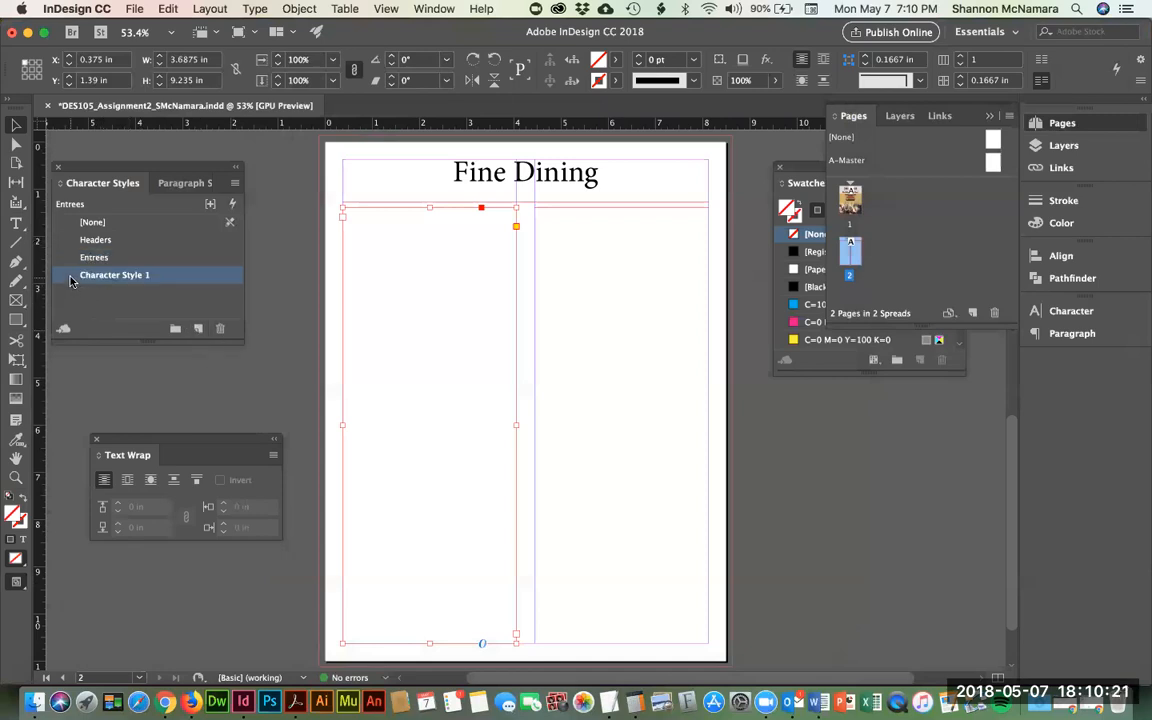
{"action": "double_click", "coordinate": [70, 280]}
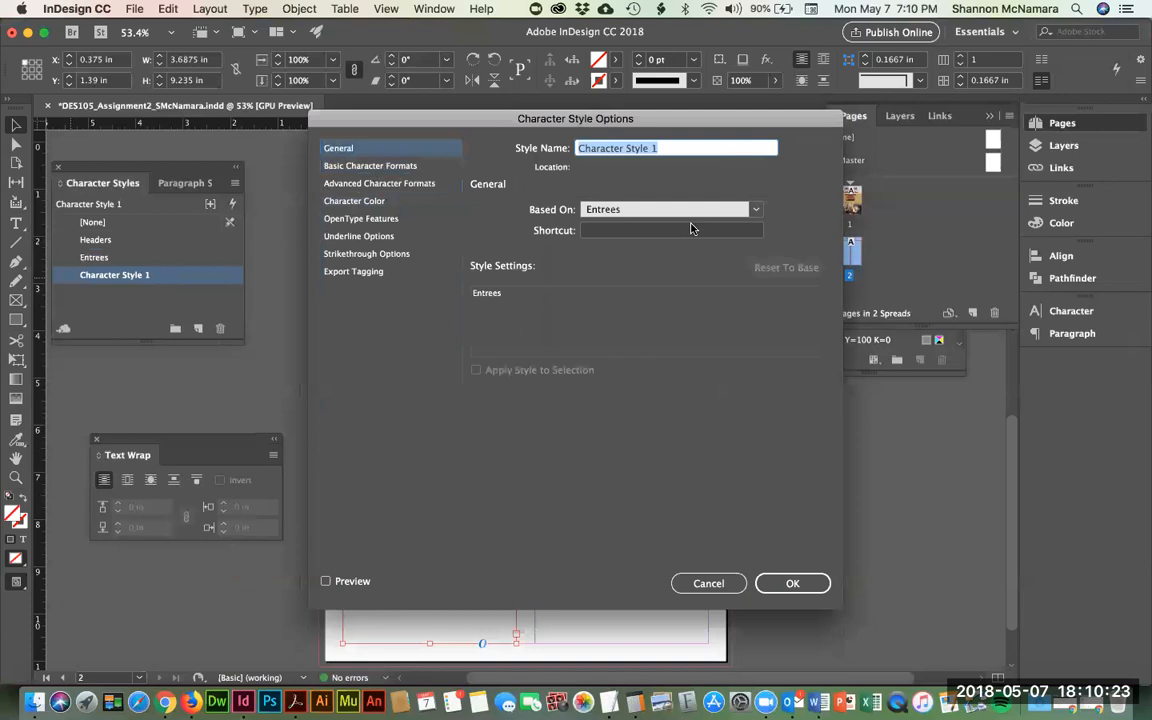
{"action": "left_click", "coordinate": [400, 166]}
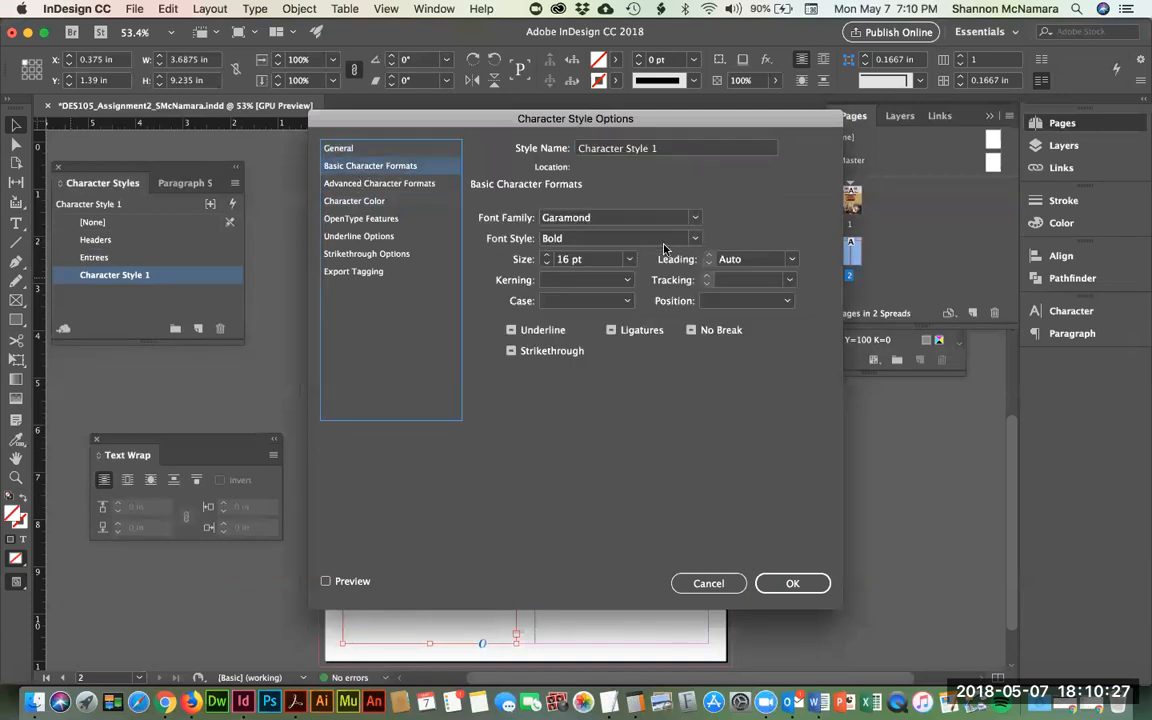
{"action": "left_click", "coordinate": [625, 238]}
{"action": "left_click", "coordinate": [605, 271]}
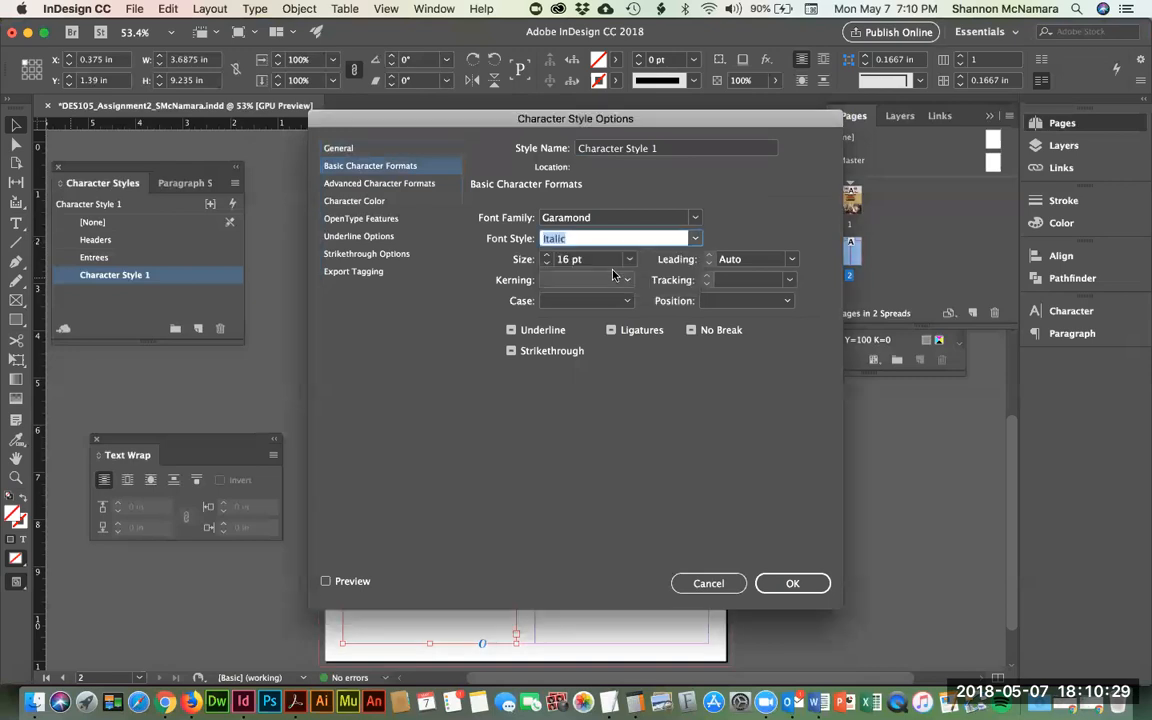
{"action": "left_click", "coordinate": [545, 256]}
{"action": "left_click", "coordinate": [545, 262]}
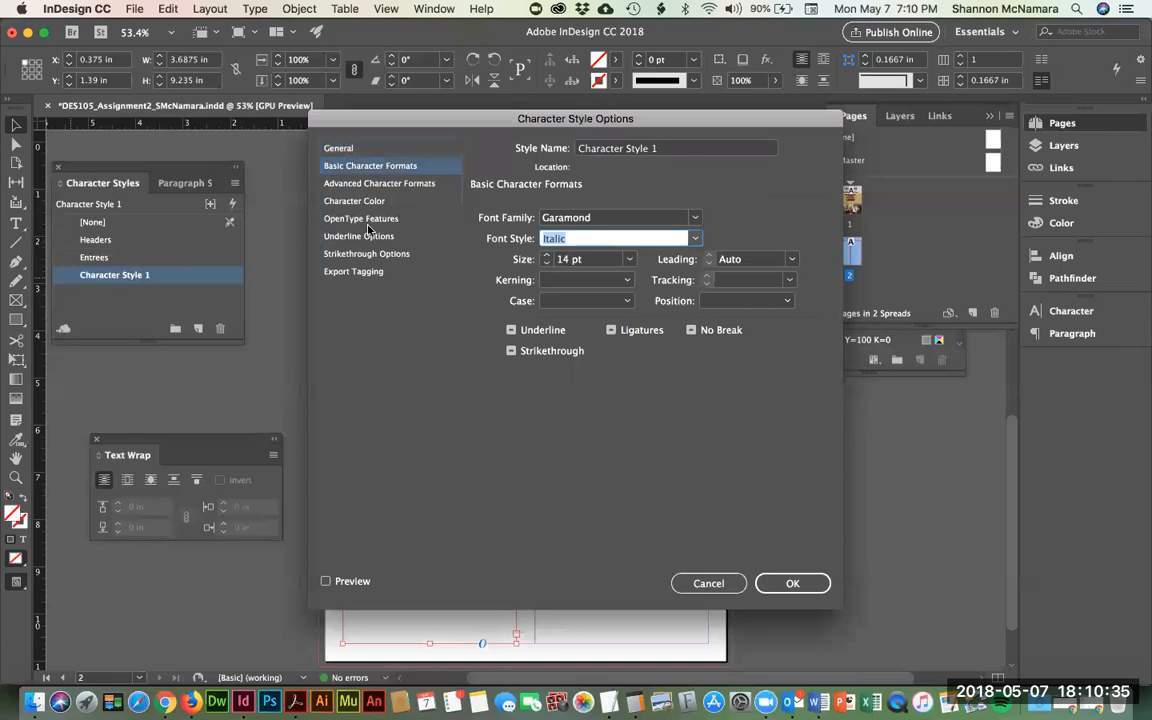
- Set Character Style 1's text colour to Black and save the style
{"action": "left_click", "coordinate": [390, 202]}
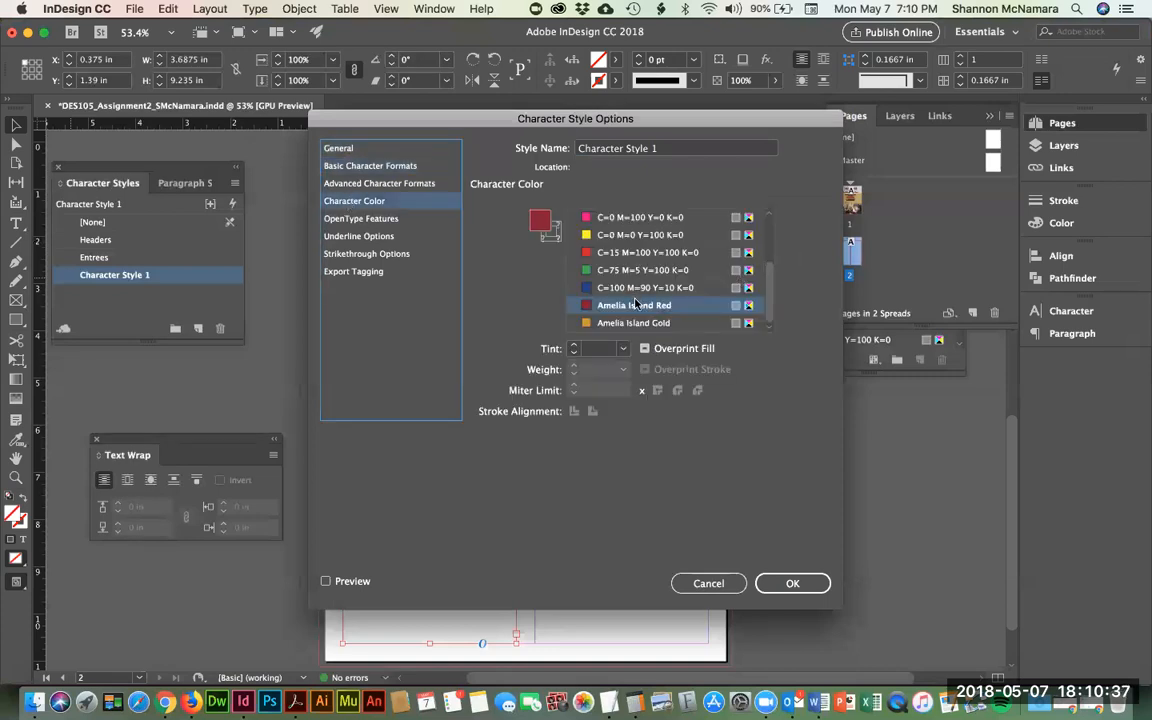
{"action": "scroll", "coordinate": [637, 270], "scroll_direction": "up", "scroll_amount": 3}
{"action": "left_click", "coordinate": [620, 270]}
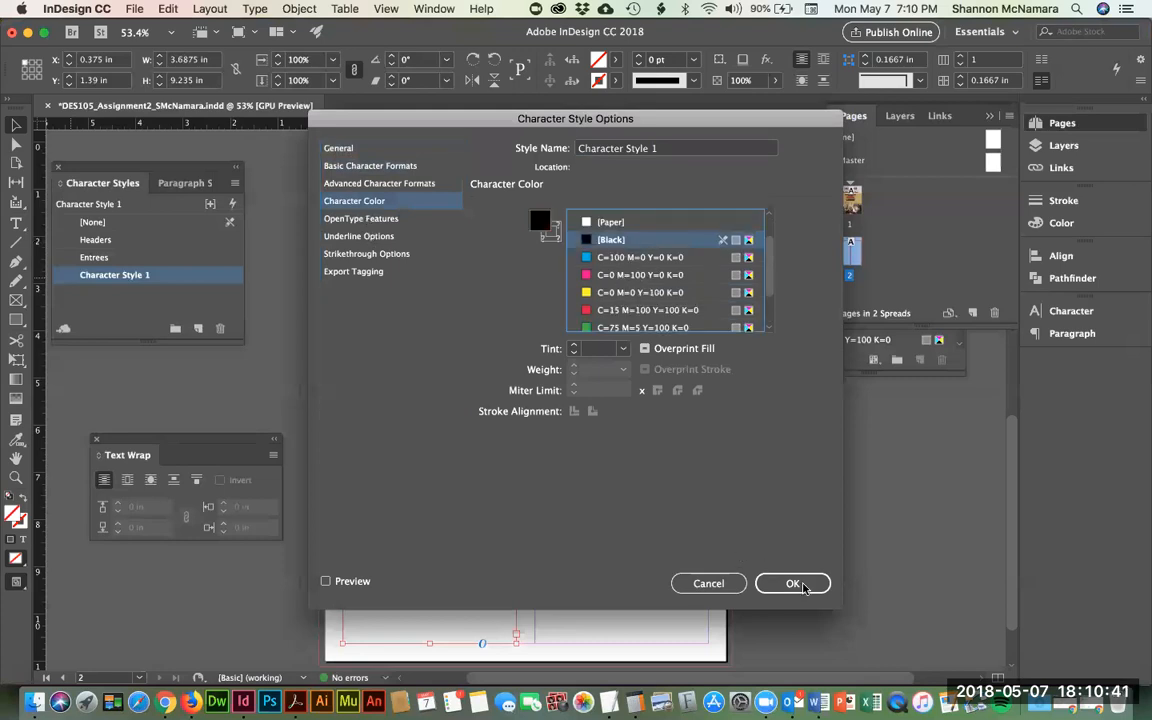
{"action": "left_click", "coordinate": [367, 185]}
{"action": "left_click", "coordinate": [360, 166]}
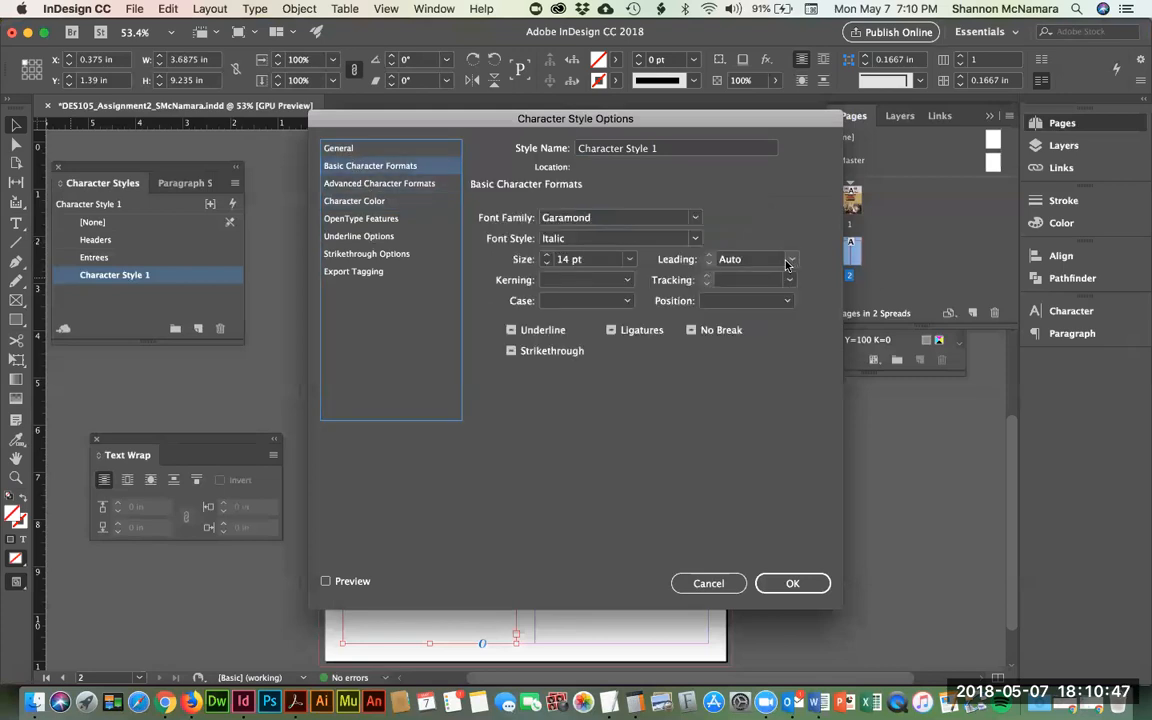
{"action": "left_click", "coordinate": [795, 584]}
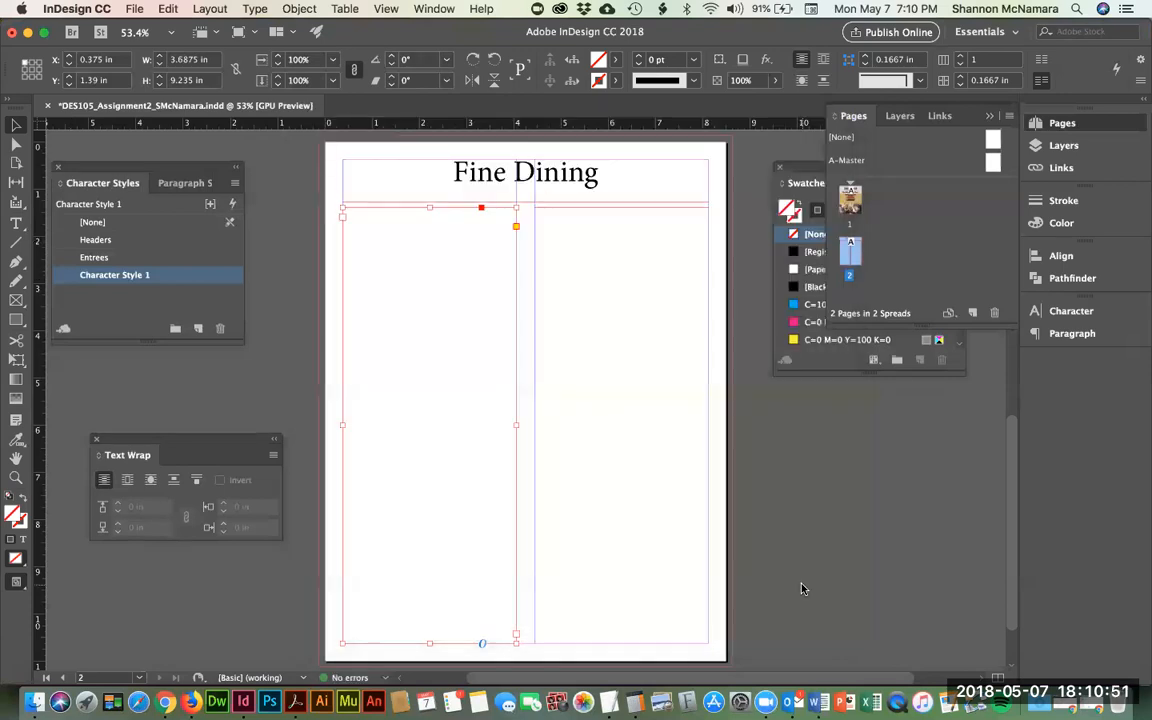
- Apply the Headers character style to the Fine Dining title line
{"action": "left_click", "coordinate": [572, 175]}
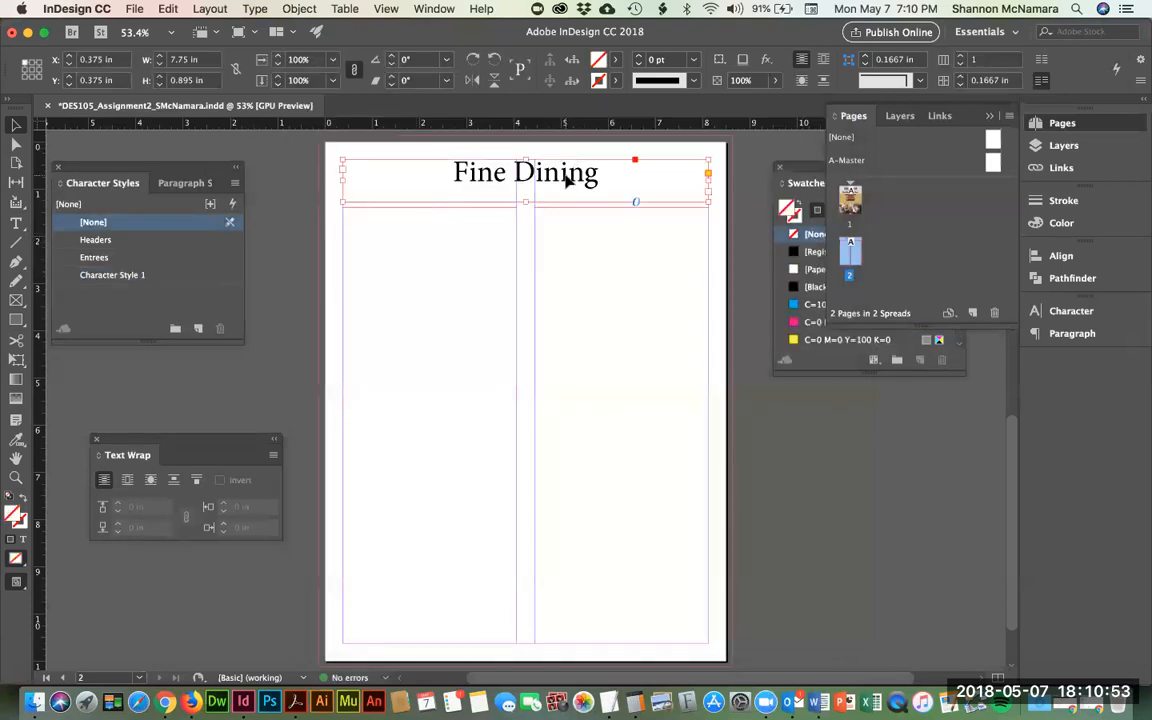
{"action": "triple_click", "coordinate": [566, 178]}
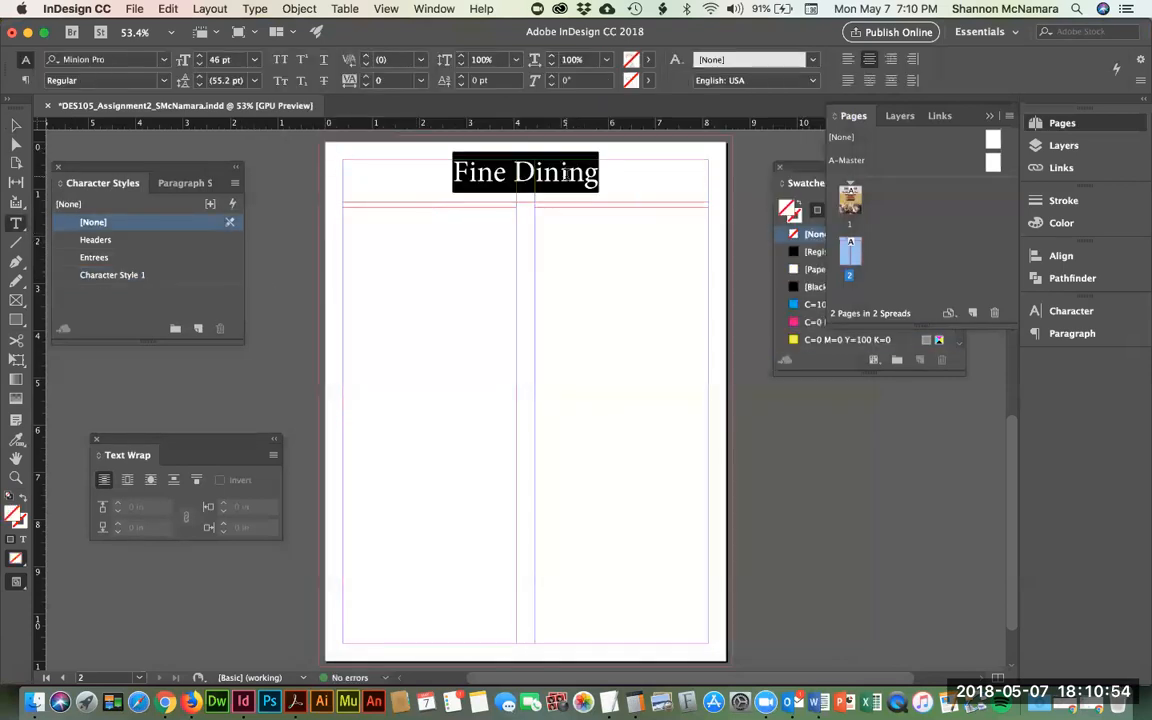
{"action": "left_click", "coordinate": [126, 242]}
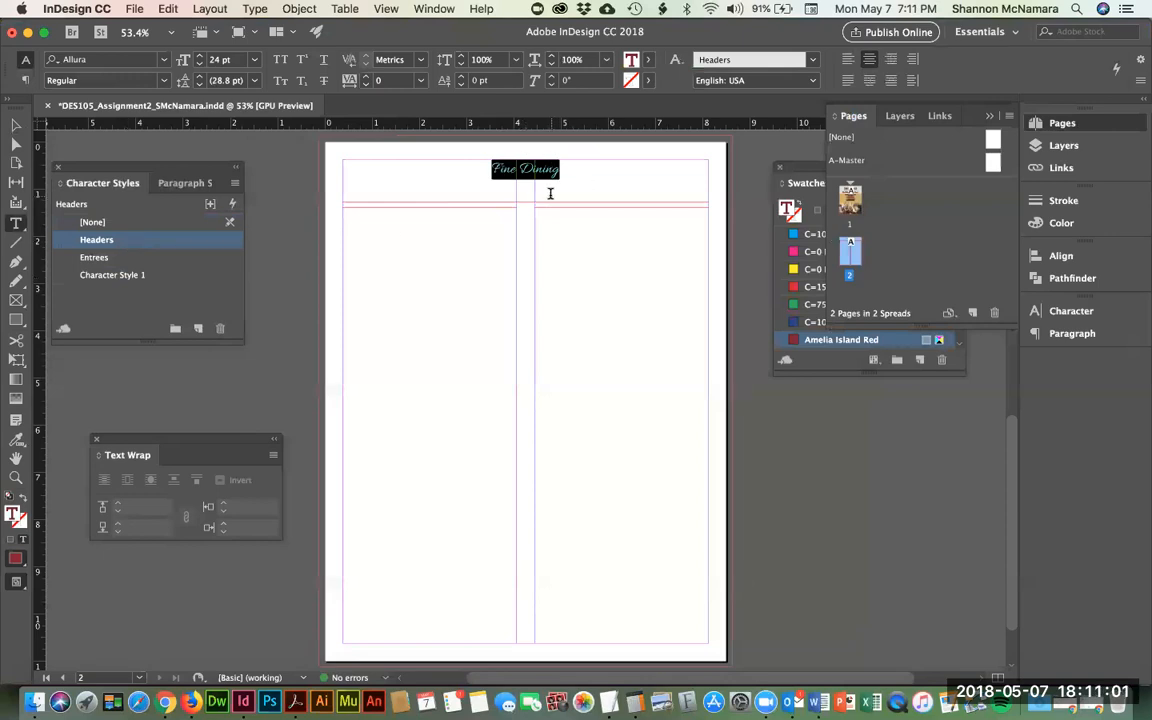
{"action": "left_click", "coordinate": [183, 188]}
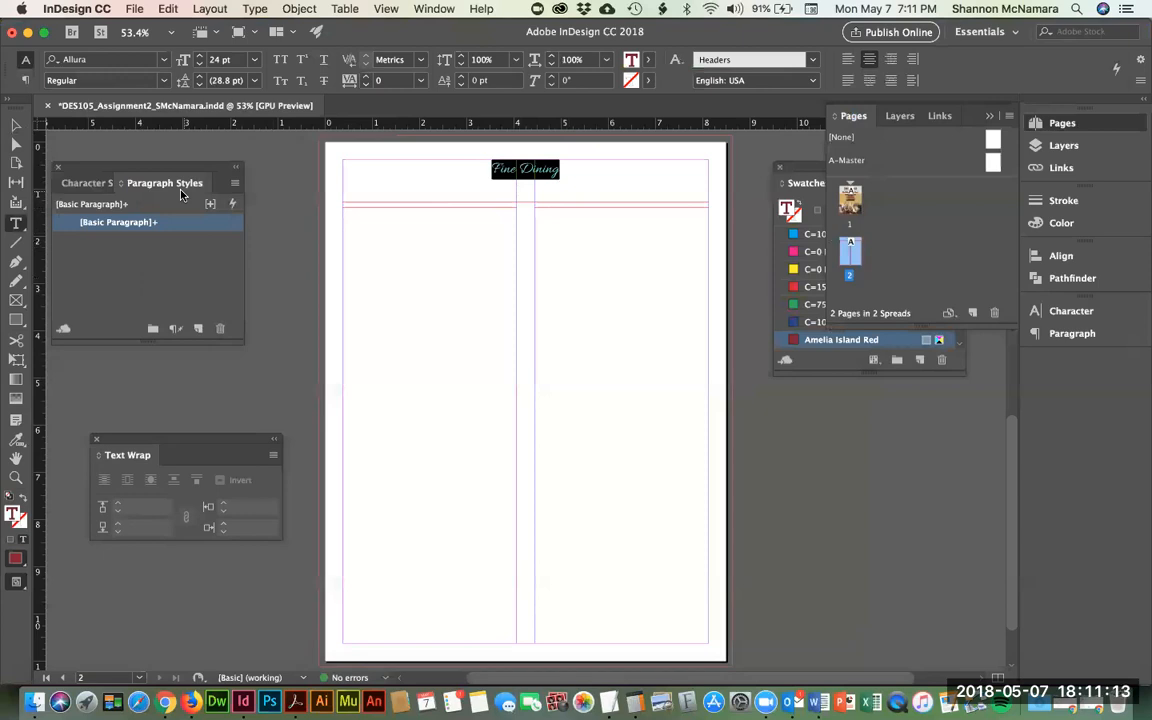
{"action": "left_click", "coordinate": [82, 185]}
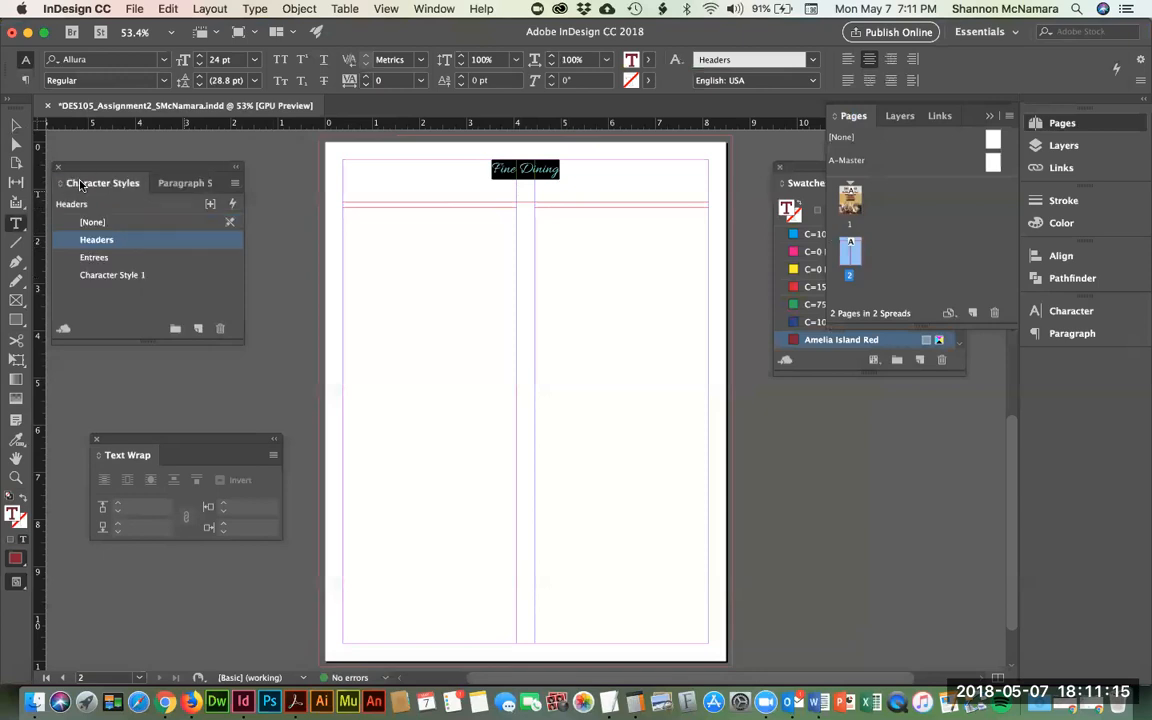
- Place the insertion point in the left column and bring the CasualDining Word document forward
{"action": "left_click", "coordinate": [404, 283]}
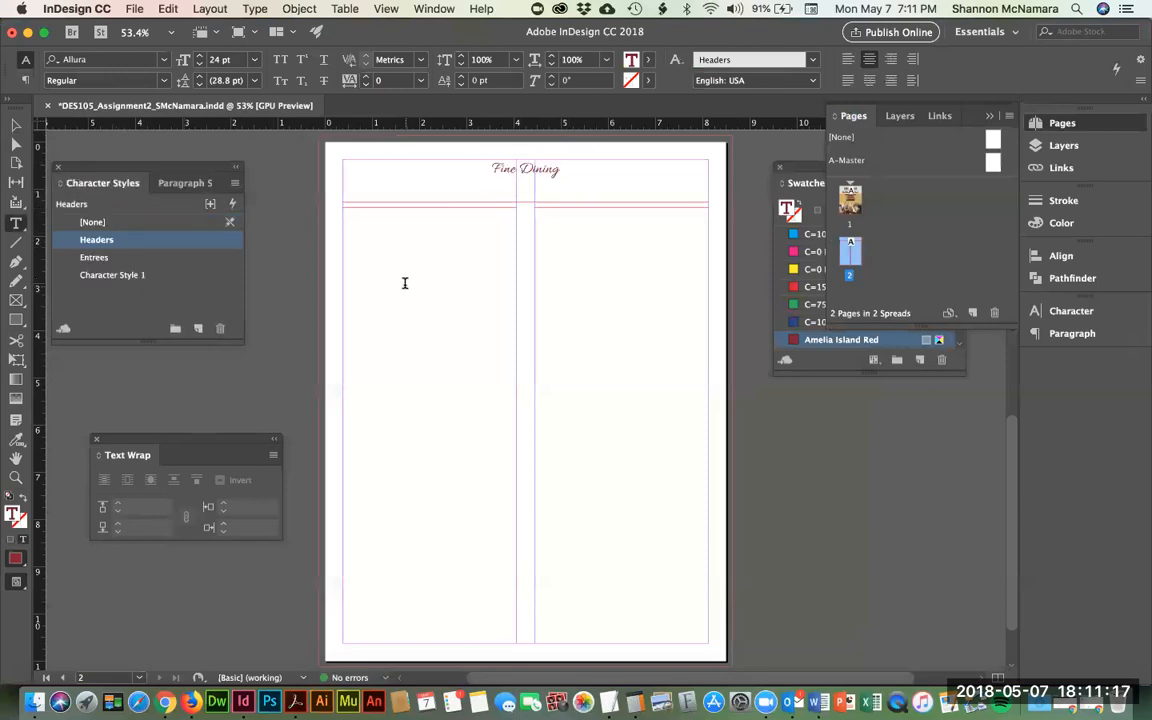
{"action": "left_click", "coordinate": [566, 238]}
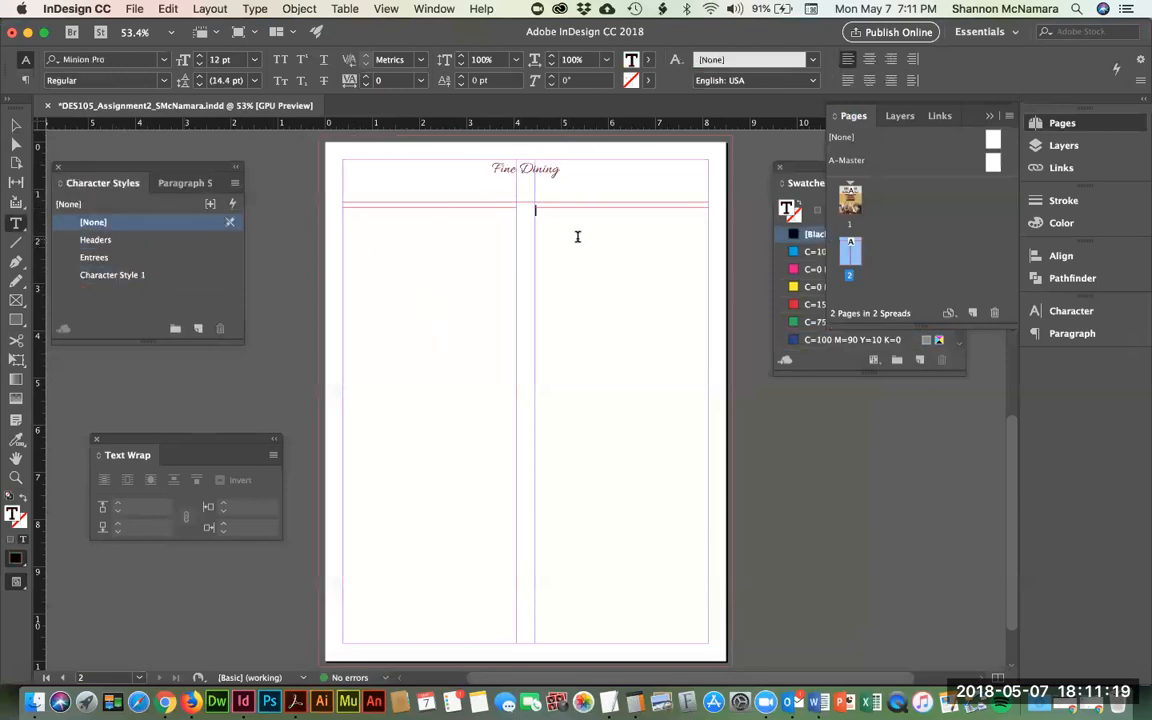
{"action": "left_click", "coordinate": [370, 254]}
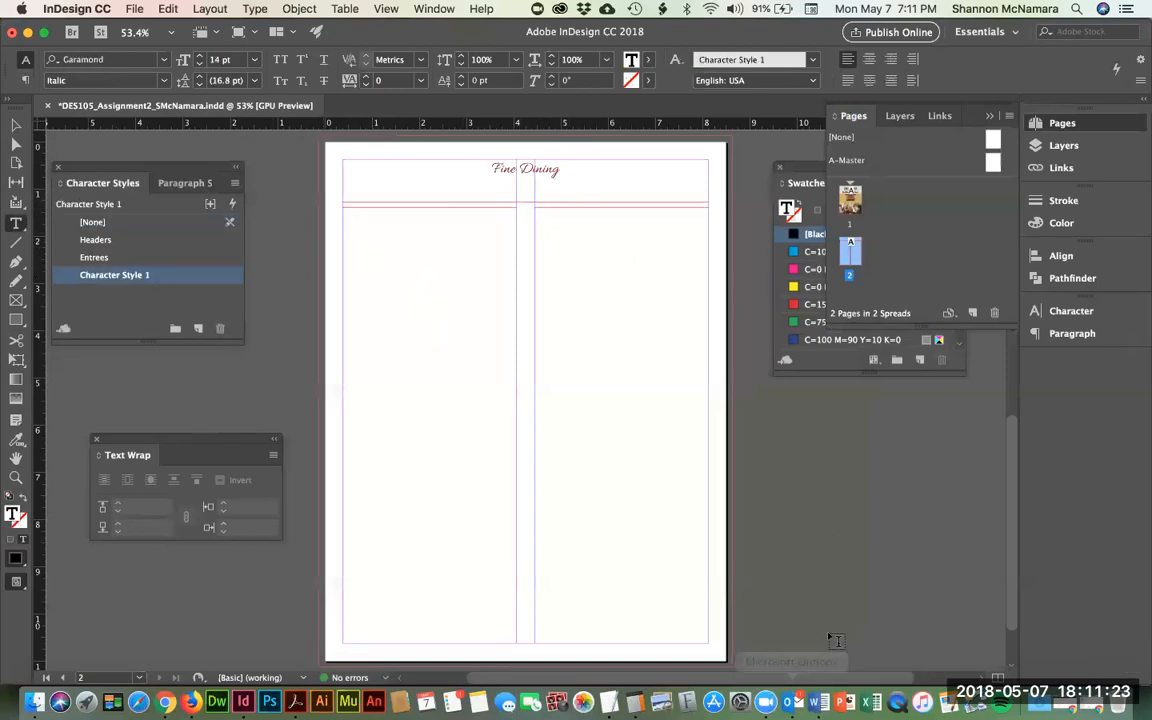
{"action": "left_click", "coordinate": [819, 701]}
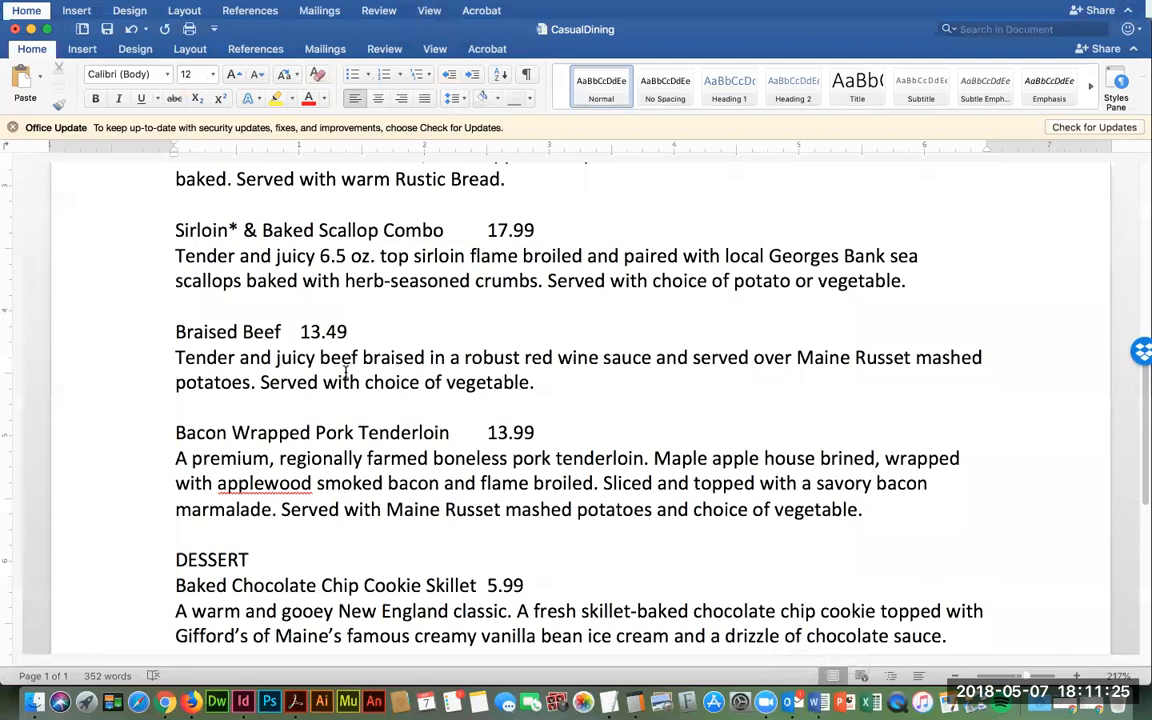
- Select all of the CasualDining menu text in Word and return to InDesign
{"action": "scroll", "coordinate": [360, 340], "scroll_direction": "up", "scroll_amount": 5}
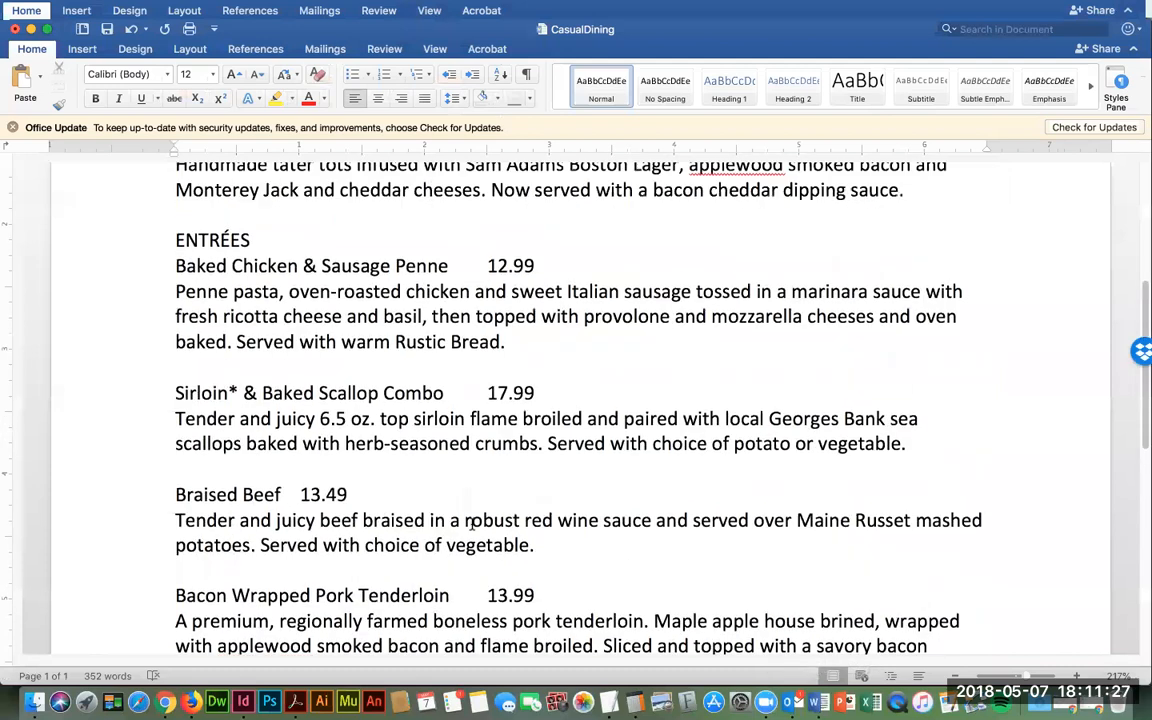
{"action": "scroll", "coordinate": [313, 268], "scroll_direction": "up", "scroll_amount": 2}
{"action": "left_click", "coordinate": [198, 253]}
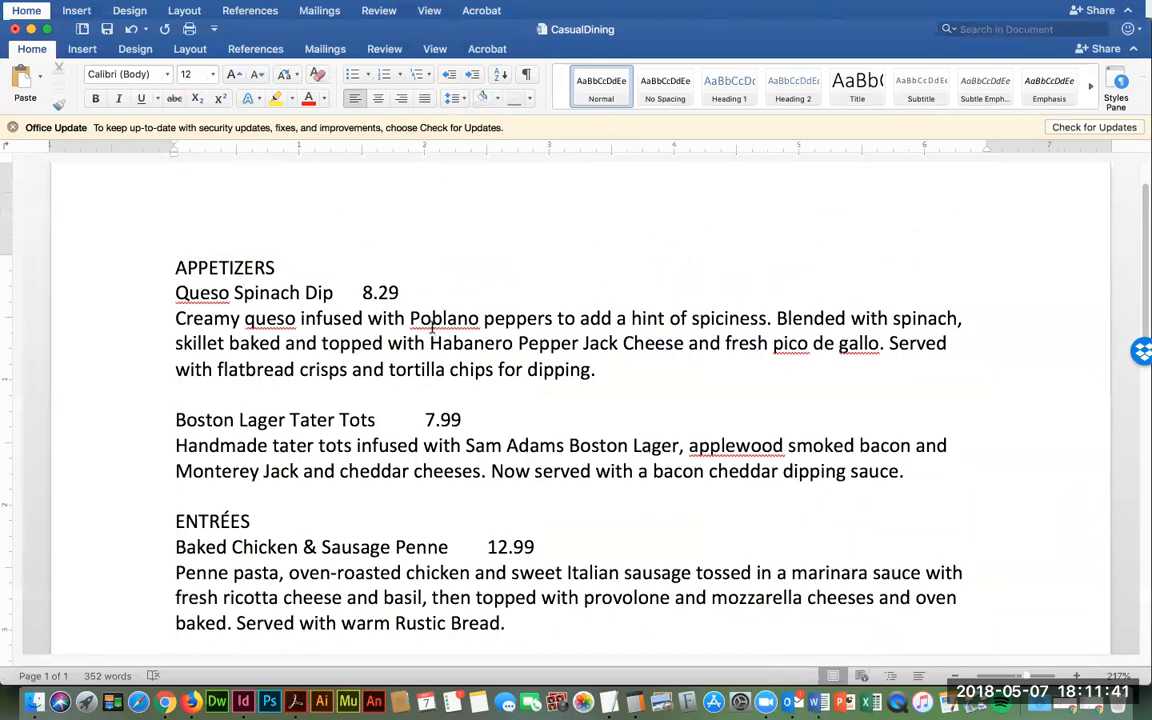
{"action": "key", "text": "super+a"}
{"action": "key", "text": "super+c"}
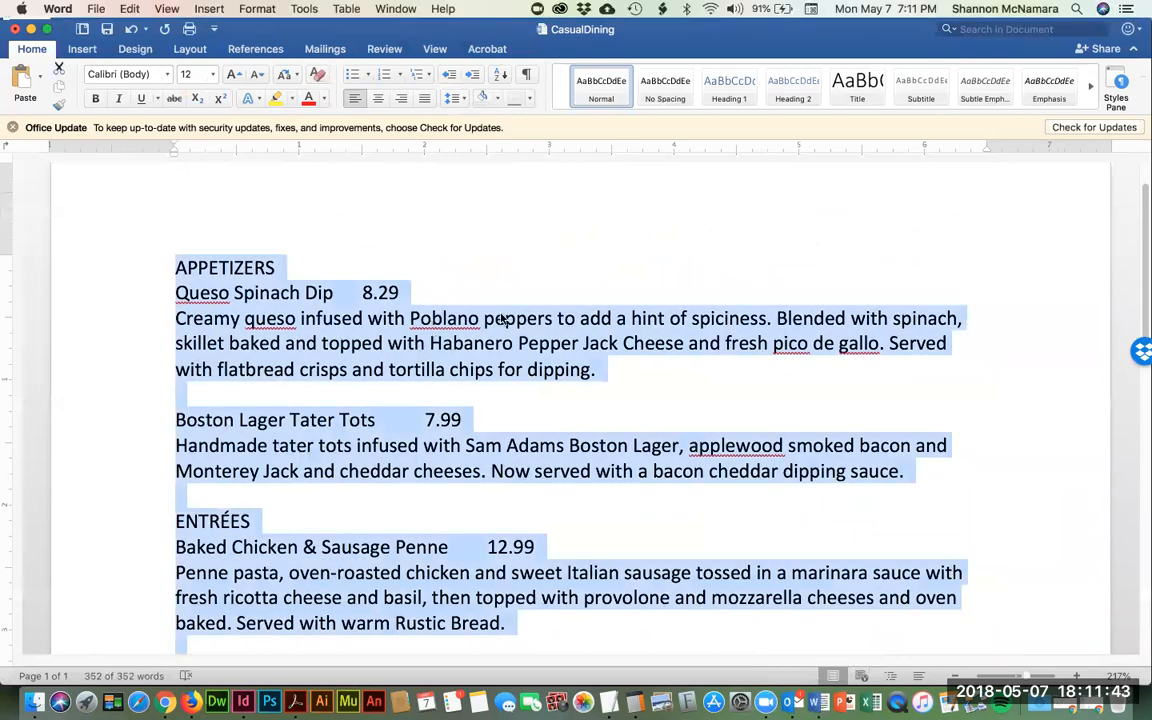
{"action": "scroll", "coordinate": [503, 319], "scroll_direction": "down", "scroll_amount": 15}
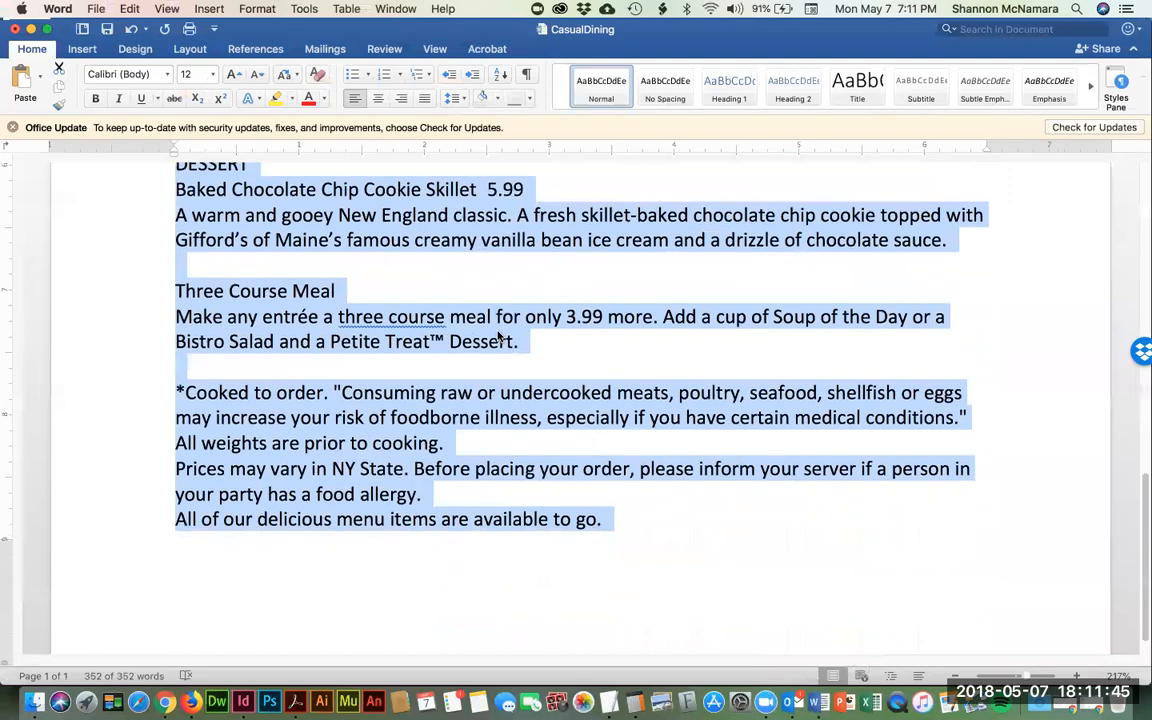
{"action": "scroll", "coordinate": [499, 337], "scroll_direction": "down", "scroll_amount": 2}
{"action": "key", "text": "super+Tab"}
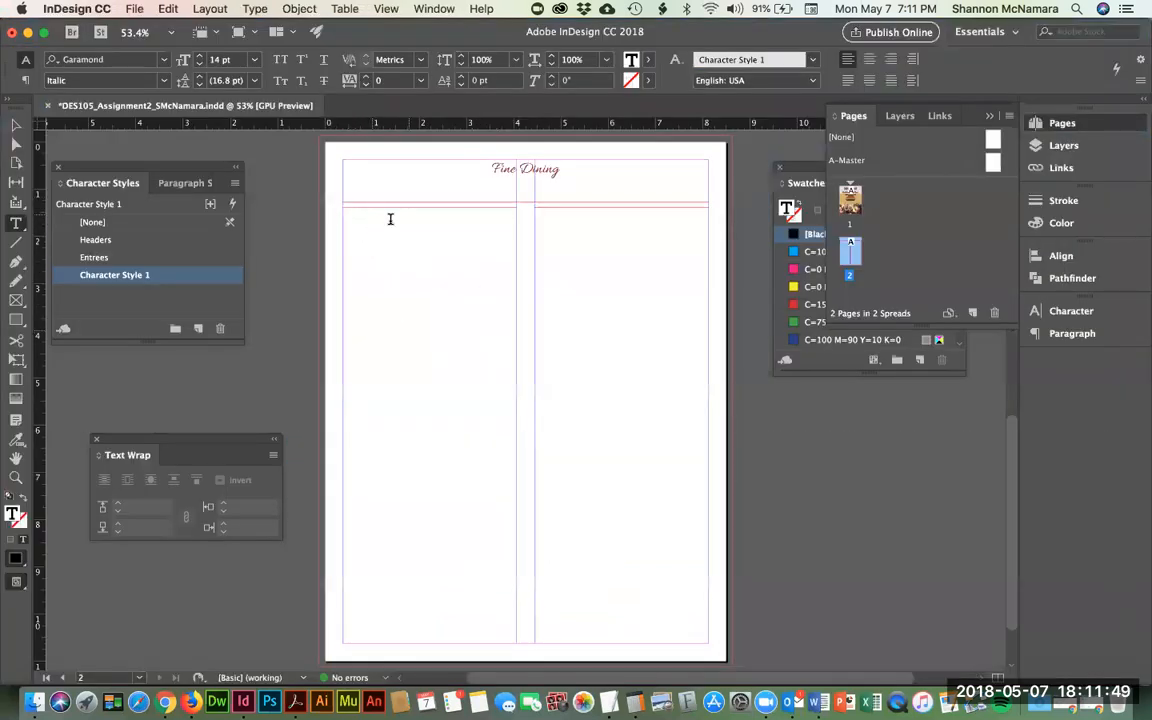
- Paste the copied menu text into the left column frame with Edit > Paste
{"action": "left_click", "coordinate": [390, 219]}
{"action": "left_click", "coordinate": [165, 9]}
{"action": "left_click", "coordinate": [165, 9]}
{"action": "left_click", "coordinate": [166, 9]}
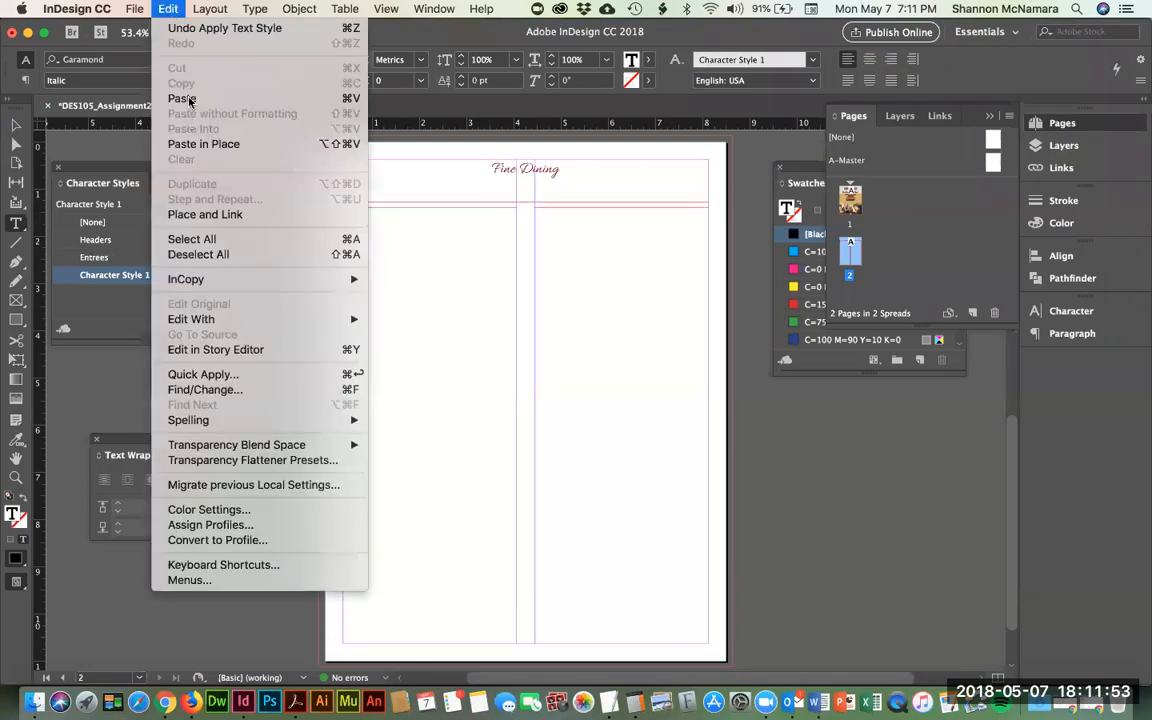
{"action": "left_click", "coordinate": [189, 99]}
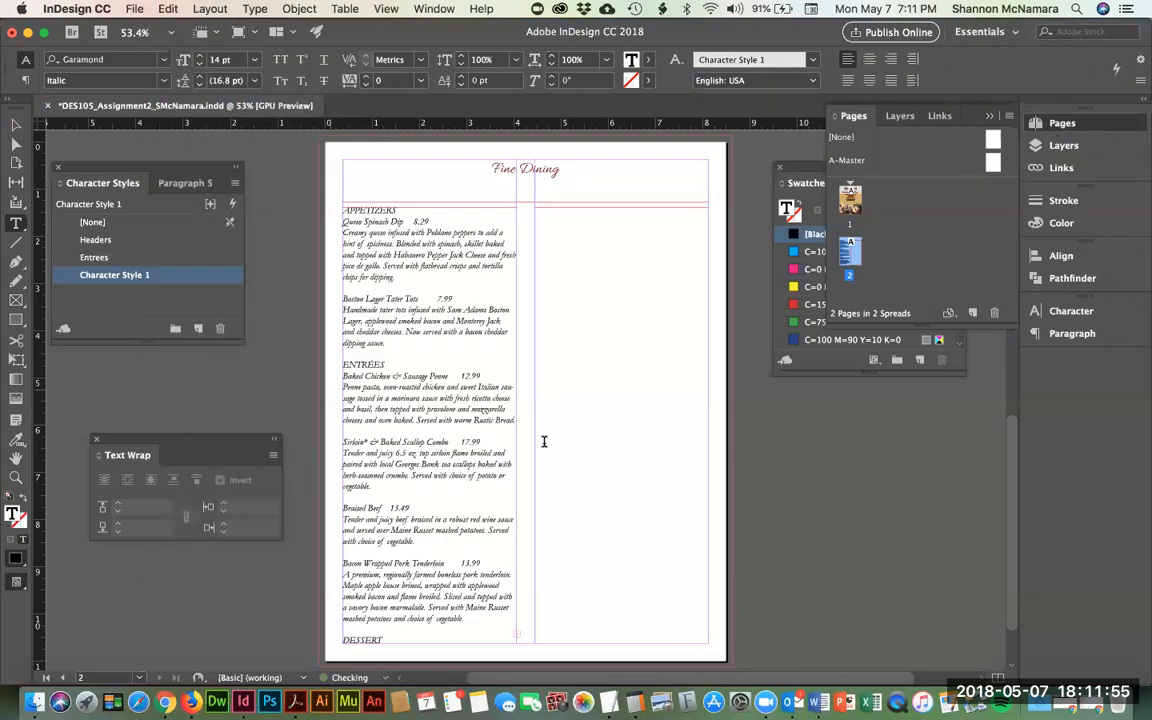
- Zoom in, select the menu text frame and load its overflowing text from the out port
{"action": "key", "text": "Escape"}
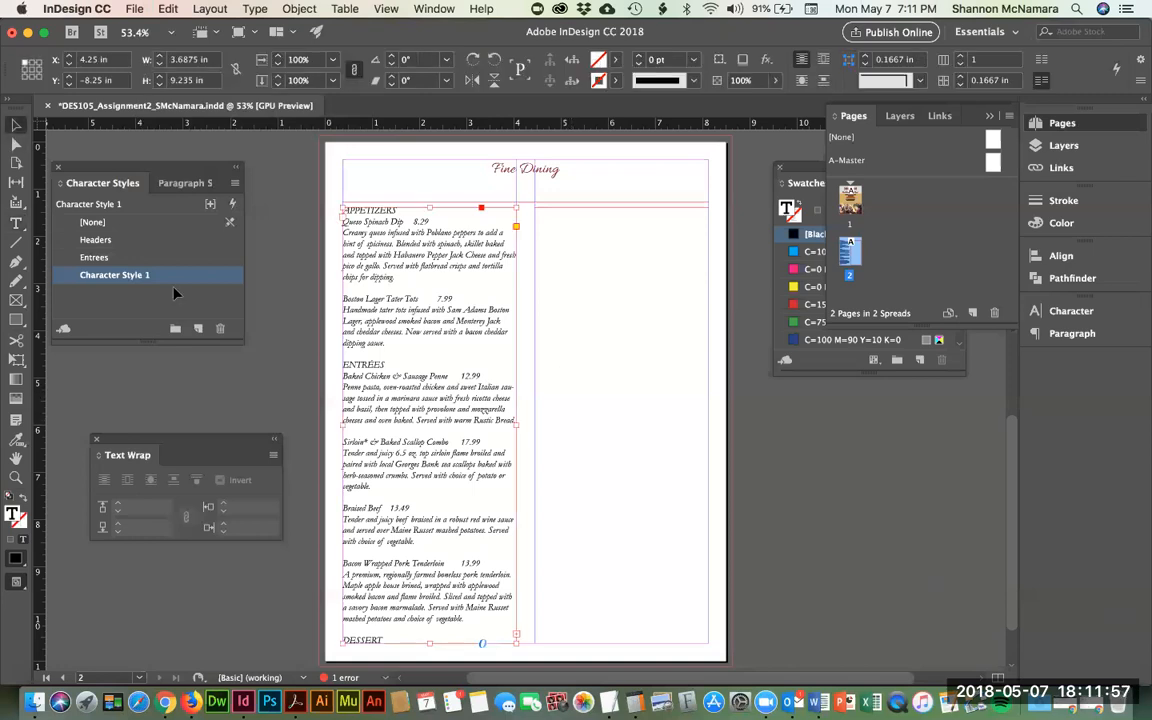
{"action": "left_click", "coordinate": [716, 557]}
{"action": "key", "text": "z"}
{"action": "left_click_drag", "start_coordinate": [463, 604], "coordinate": [550, 651]}
{"action": "scroll", "coordinate": [617, 622], "scroll_direction": "down", "scroll_amount": 4}
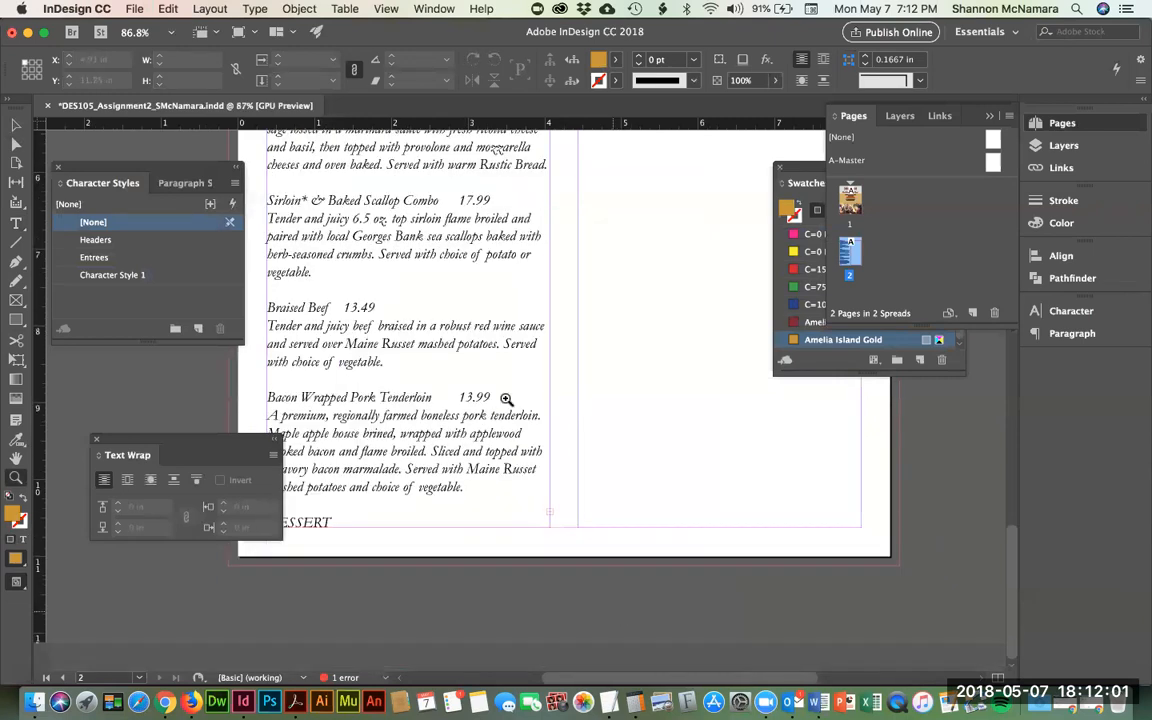
{"action": "left_click", "coordinate": [15, 128]}
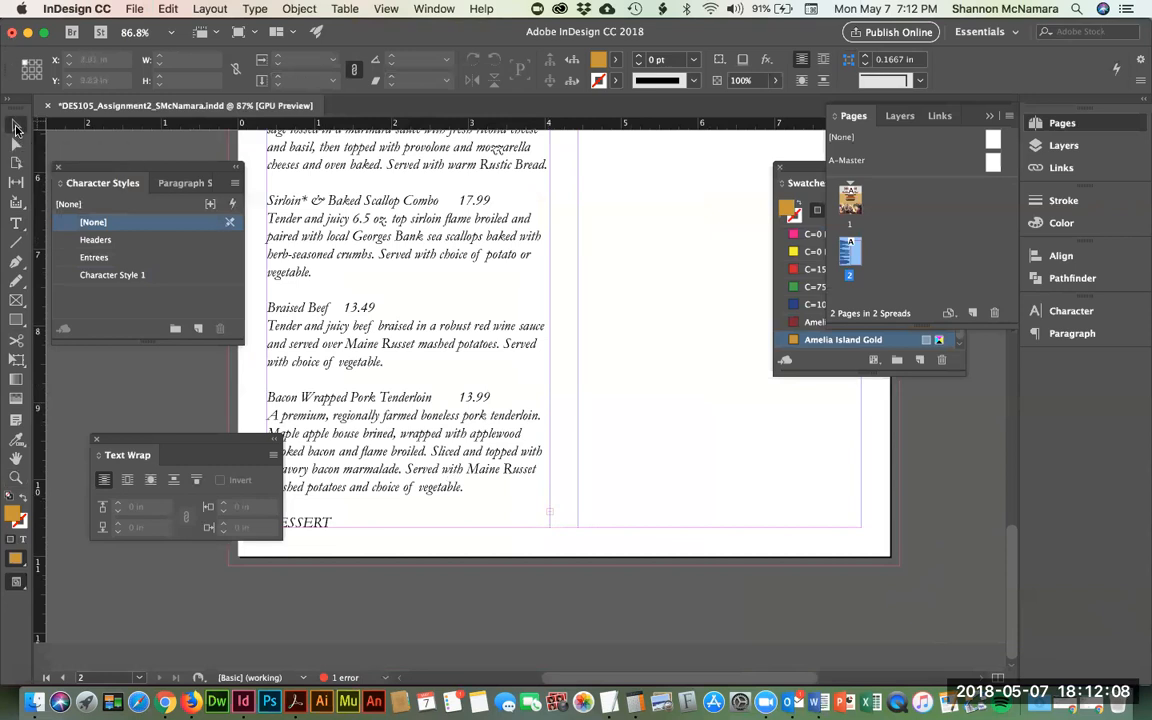
{"action": "left_click", "coordinate": [529, 520]}
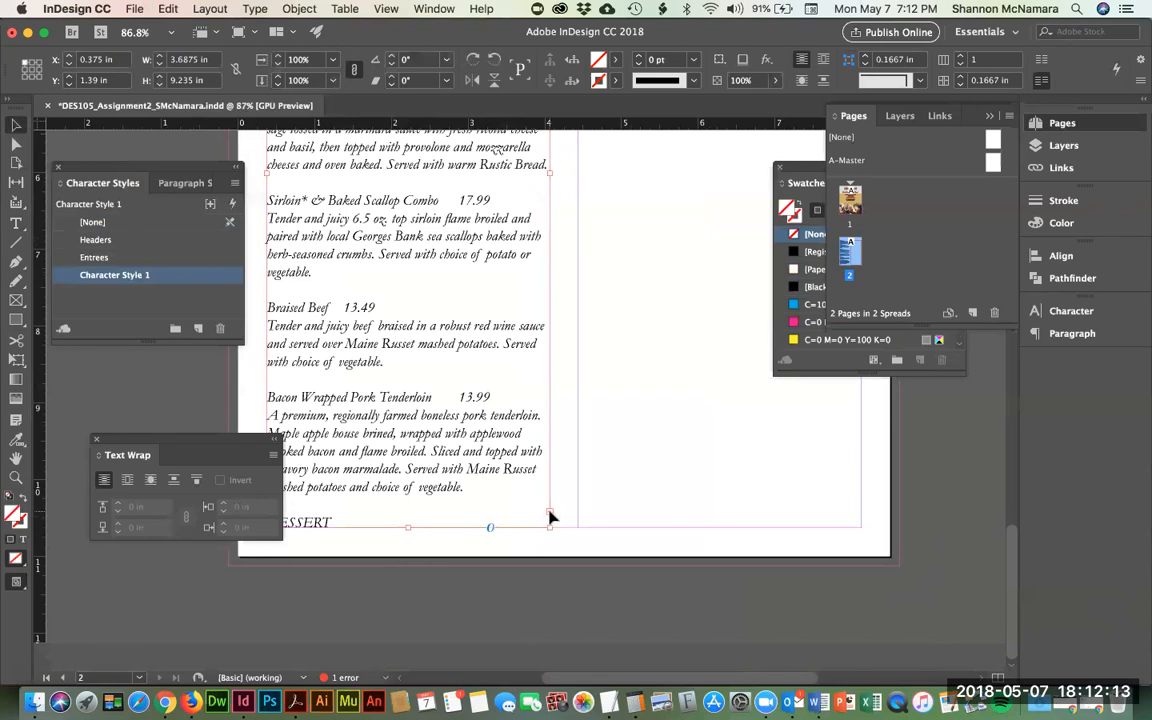
{"action": "left_click", "coordinate": [549, 512]}
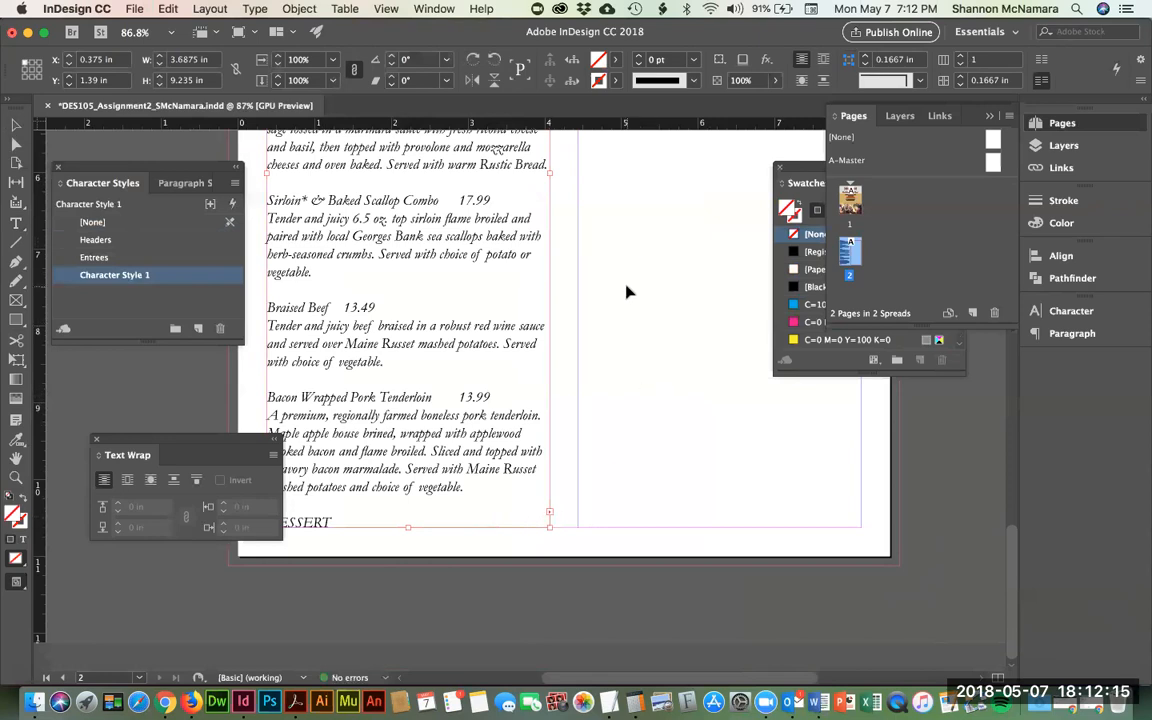
{"action": "scroll", "coordinate": [626, 291], "scroll_direction": "up", "scroll_amount": 5}
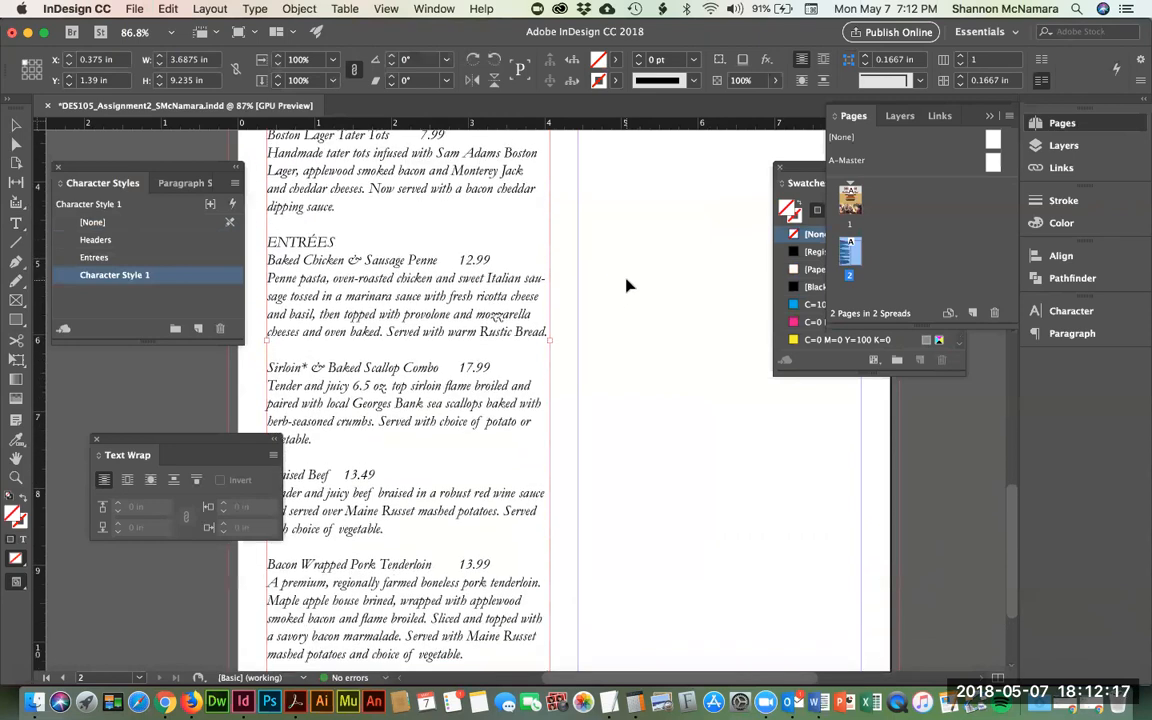
{"action": "scroll", "coordinate": [625, 285], "scroll_direction": "up", "scroll_amount": 6}
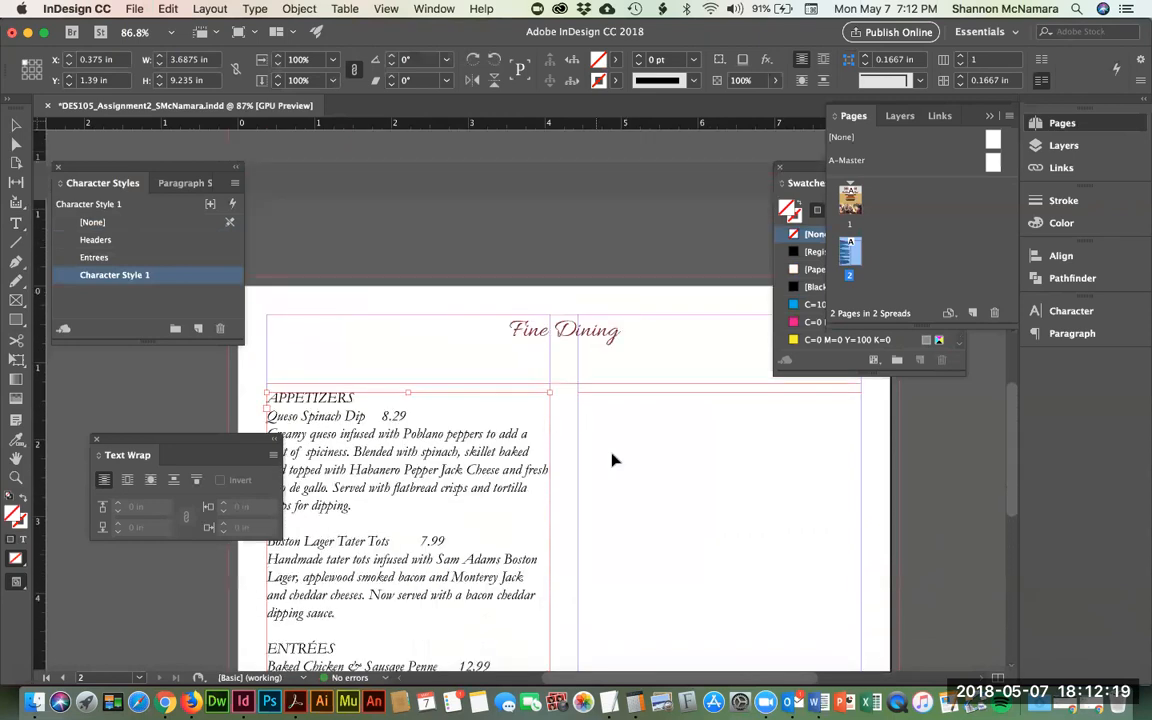
- Flow the remaining menu text into the right column frame
{"action": "scroll", "coordinate": [628, 405], "scroll_direction": "down", "scroll_amount": 2}
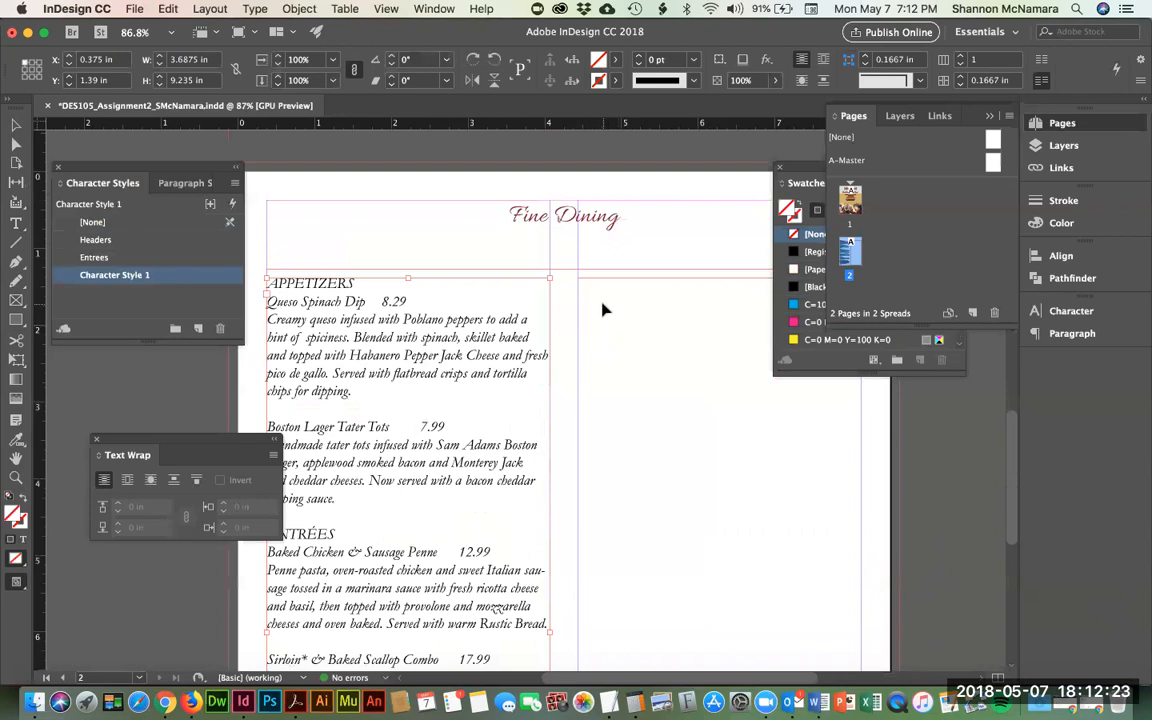
{"action": "left_click", "coordinate": [603, 298]}
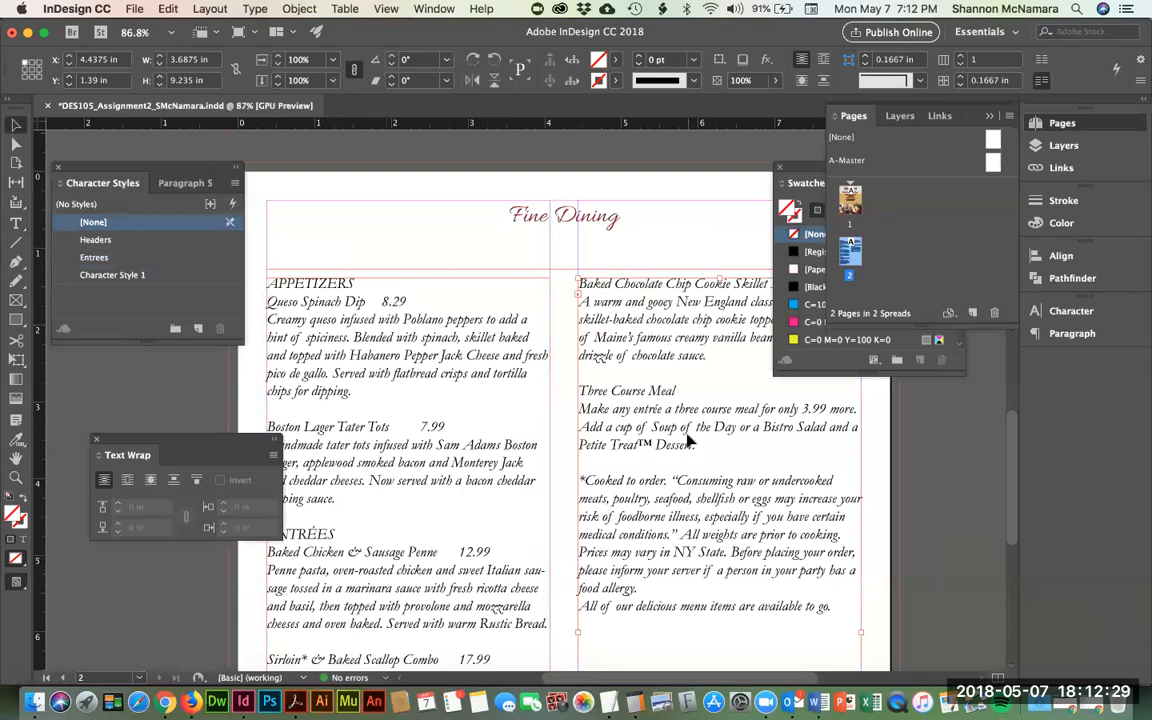
{"action": "scroll", "coordinate": [688, 439], "scroll_direction": "down", "scroll_amount": 5}
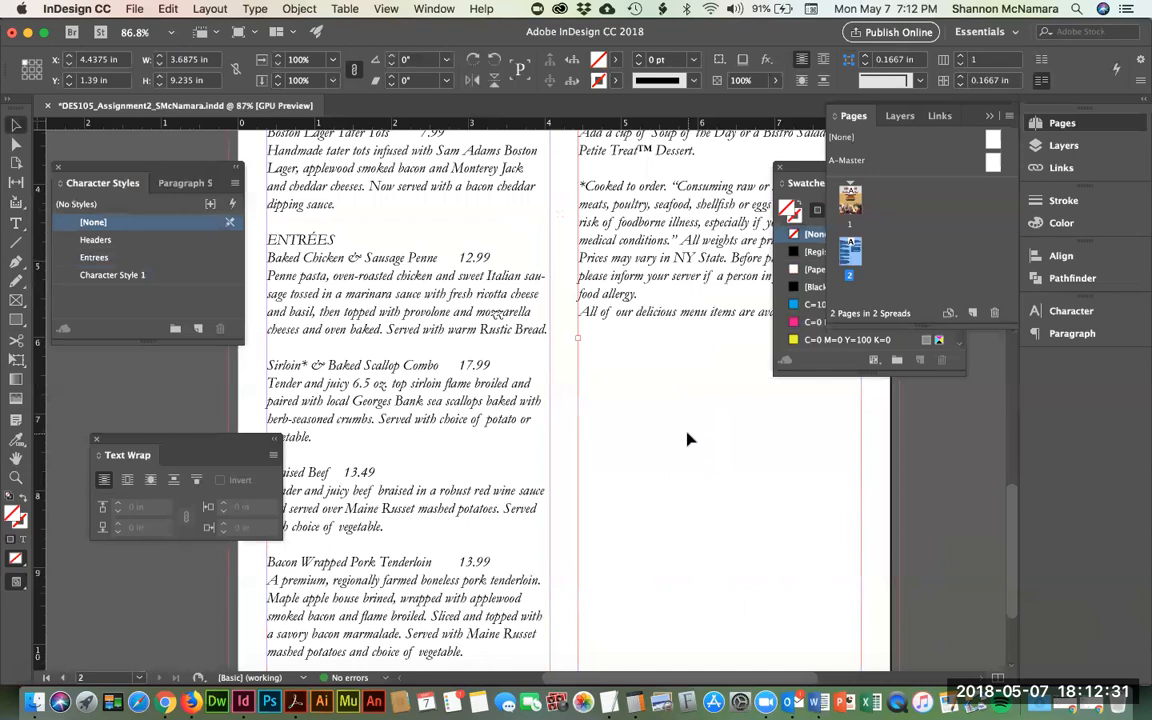
{"action": "scroll", "coordinate": [688, 439], "scroll_direction": "down", "scroll_amount": 2}
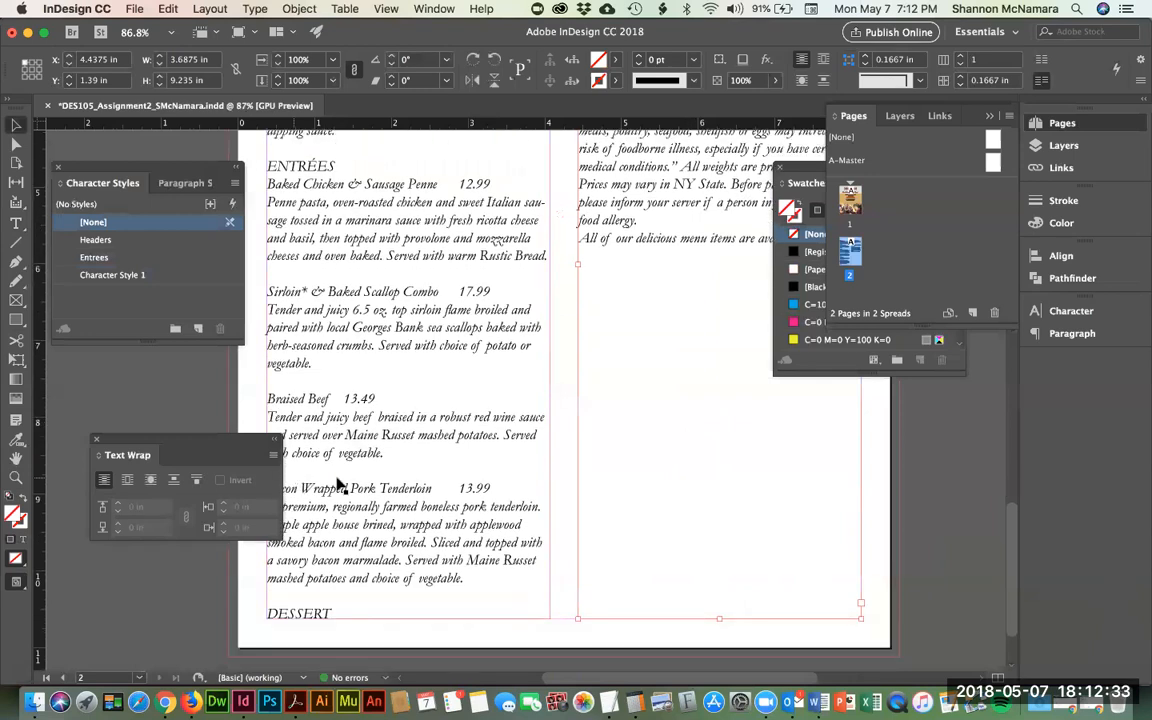
{"action": "scroll", "coordinate": [440, 485], "scroll_direction": "up", "scroll_amount": 10}
{"action": "scroll", "coordinate": [410, 420], "scroll_direction": "down", "scroll_amount": 3}
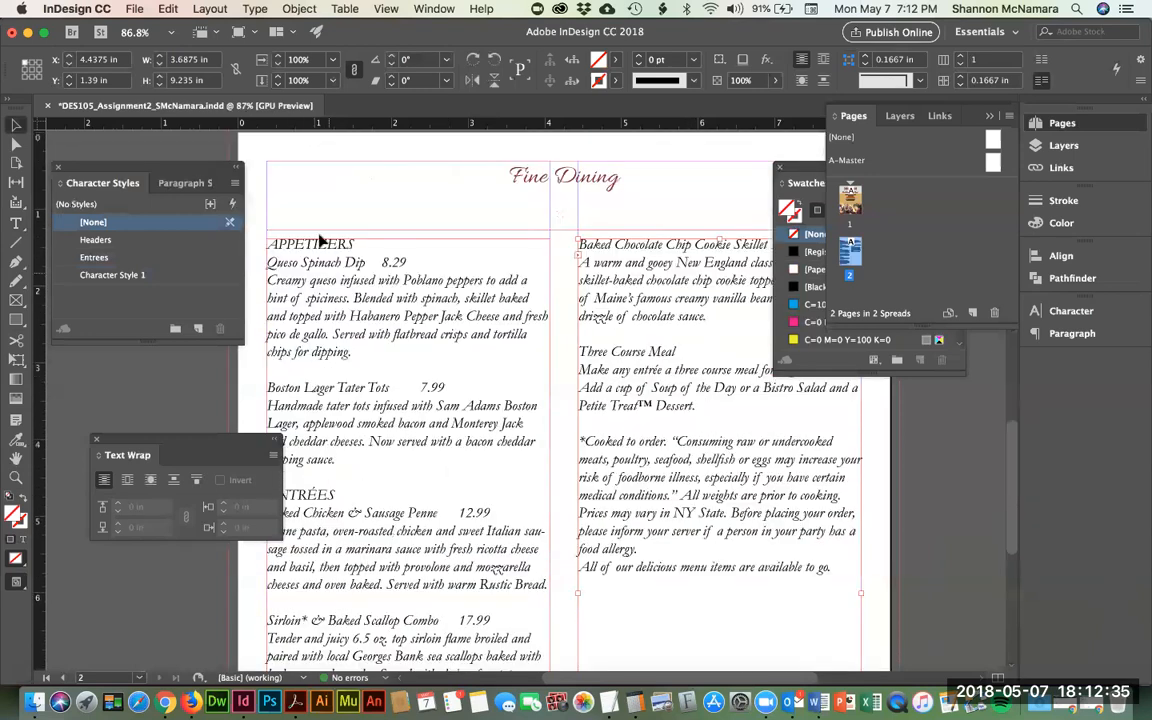
- Apply the Headers character style to the APPETIZERS heading, checking the Word document
{"action": "key", "text": "t"}
{"action": "left_click", "coordinate": [304, 254]}
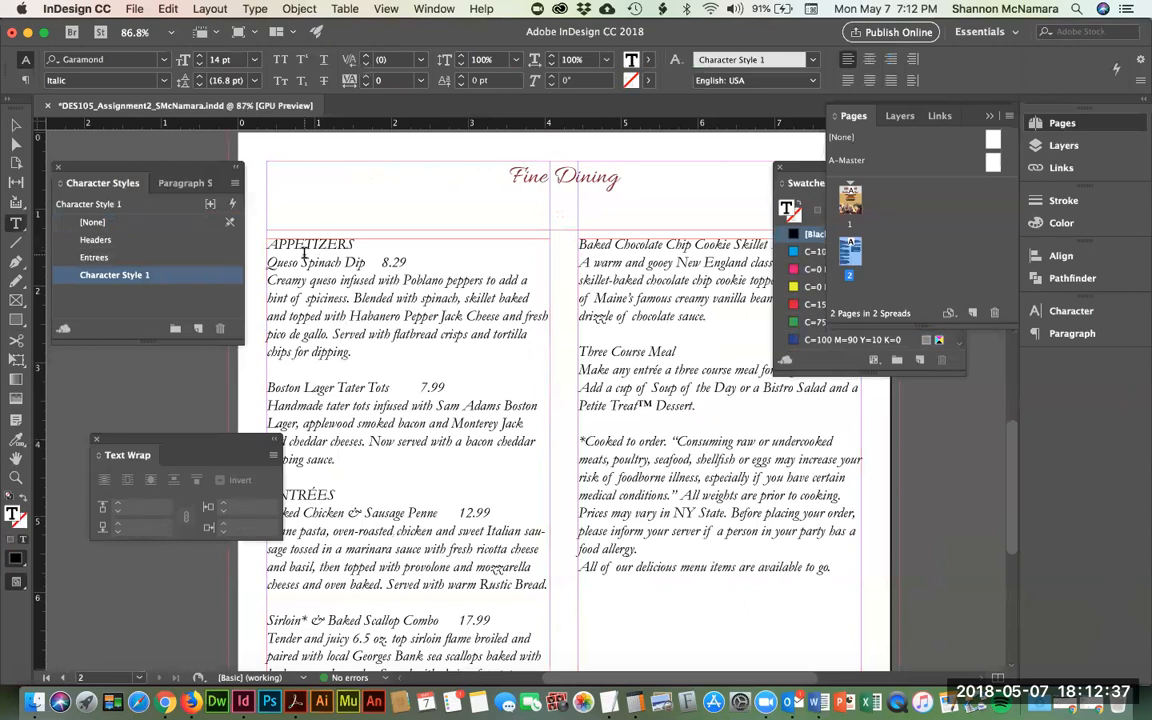
{"action": "double_click", "coordinate": [306, 245]}
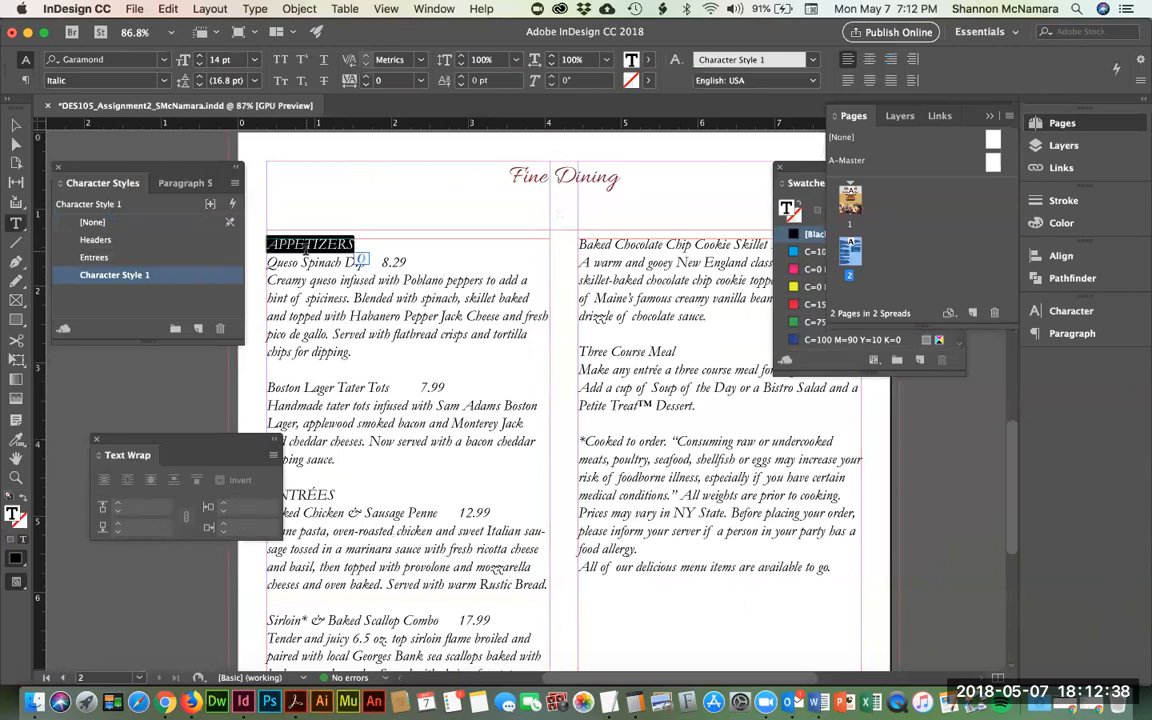
{"action": "left_click", "coordinate": [97, 240]}
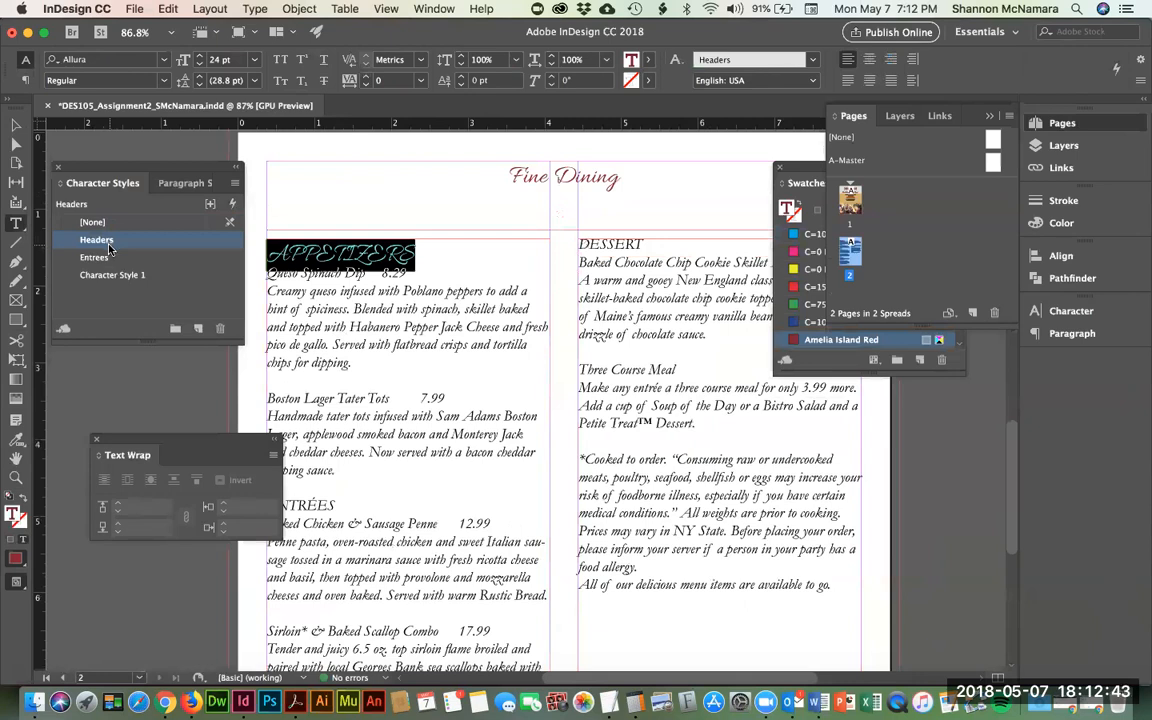
{"action": "key", "text": "super+Tab"}
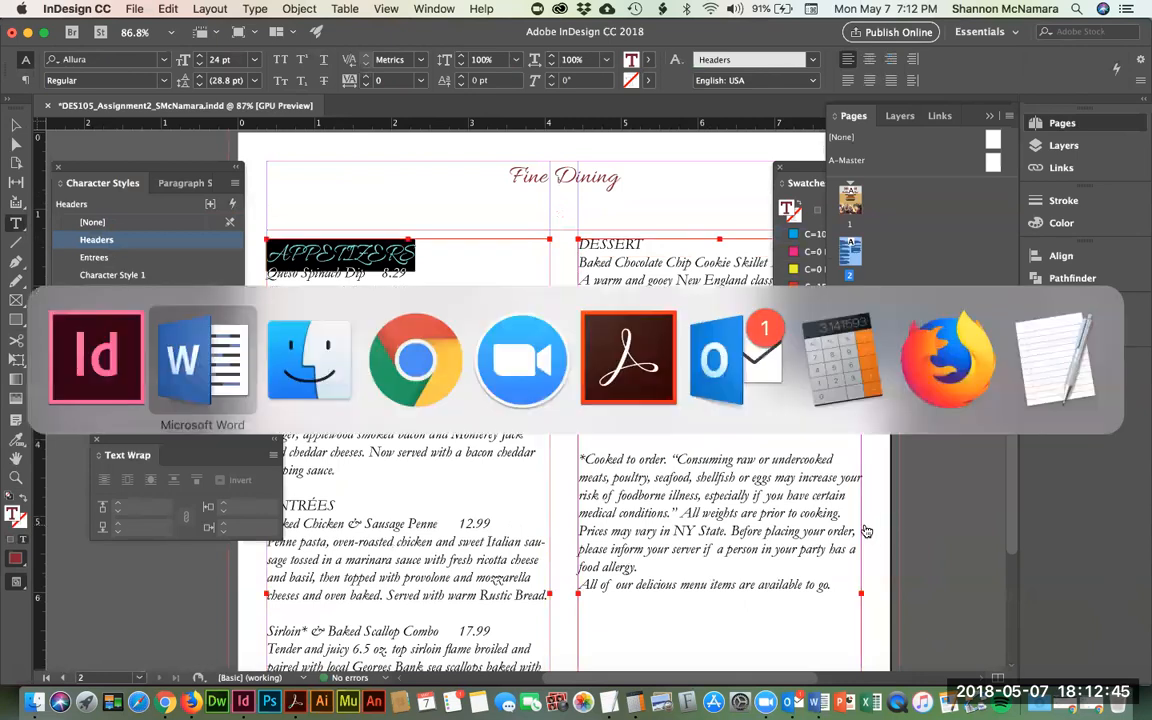
{"action": "scroll", "coordinate": [530, 397], "scroll_direction": "up", "scroll_amount": 3}
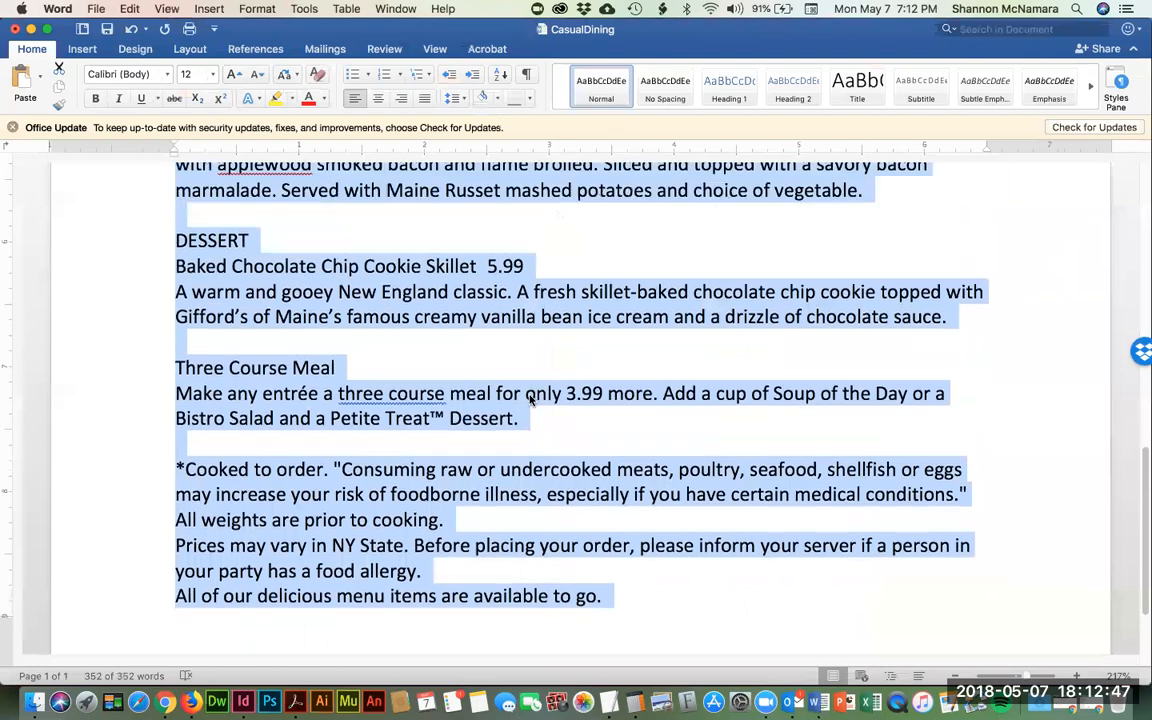
{"action": "scroll", "coordinate": [530, 397], "scroll_direction": "up", "scroll_amount": 2}
{"action": "key", "text": "super+Tab"}
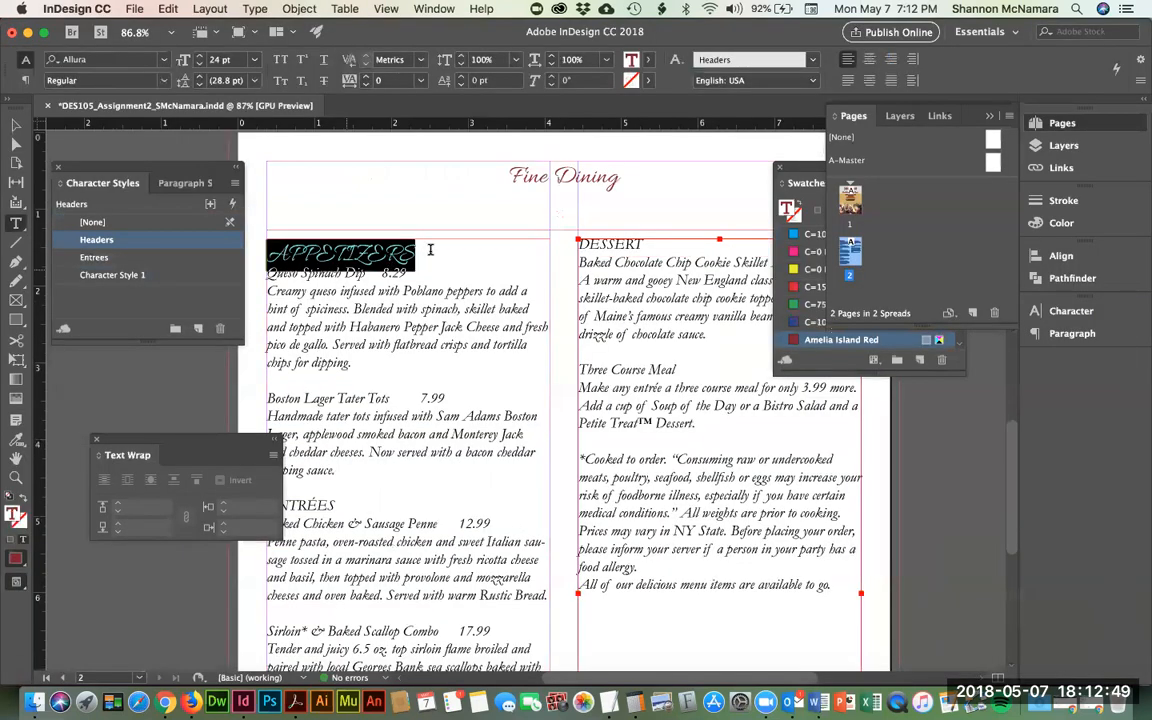
- Retype APPETIZERS as 'Appetizers' and apply the Headers style to it
{"action": "key", "text": "super+shift+k"}
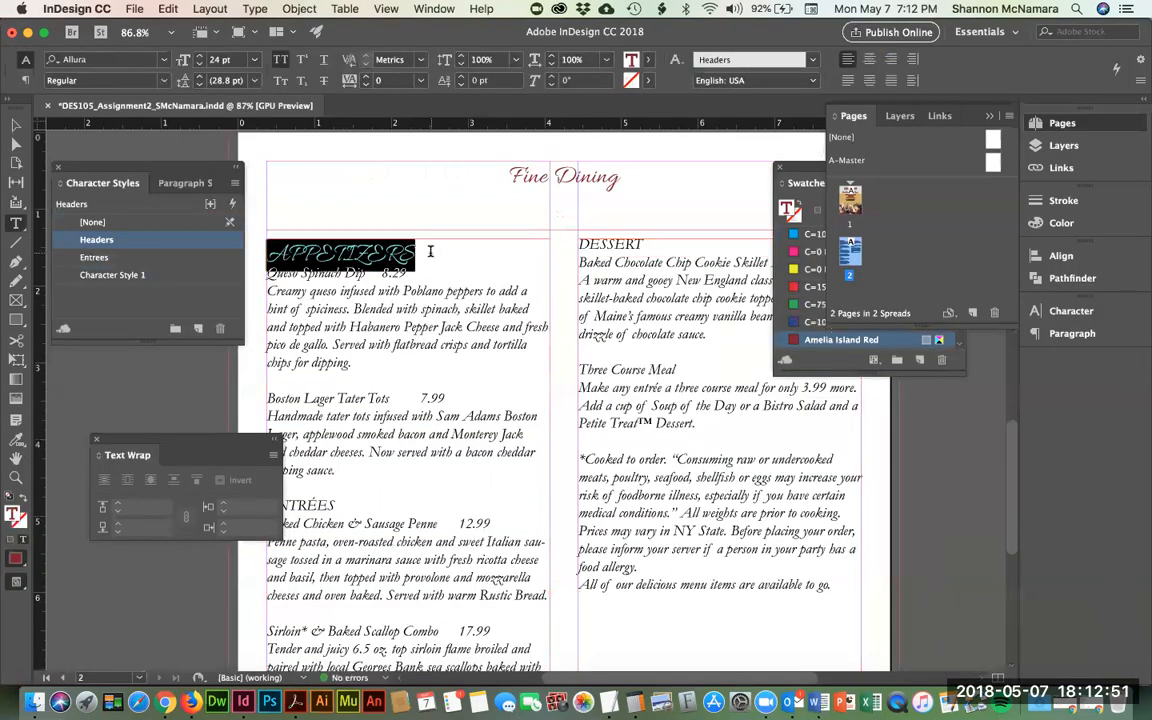
{"action": "key", "text": "super+Tab"}
{"action": "scroll", "coordinate": [284, 300], "scroll_direction": "up", "scroll_amount": 5}
{"action": "scroll", "coordinate": [284, 300], "scroll_direction": "up", "scroll_amount": 4}
{"action": "key", "text": "super+Tab"}
{"action": "type", "text": "APP"}
{"action": "key", "text": "BackSpace"}
{"action": "key", "text": "BackSpace"}
{"action": "key", "text": "BackSpace"}
{"action": "type", "text": "A"}
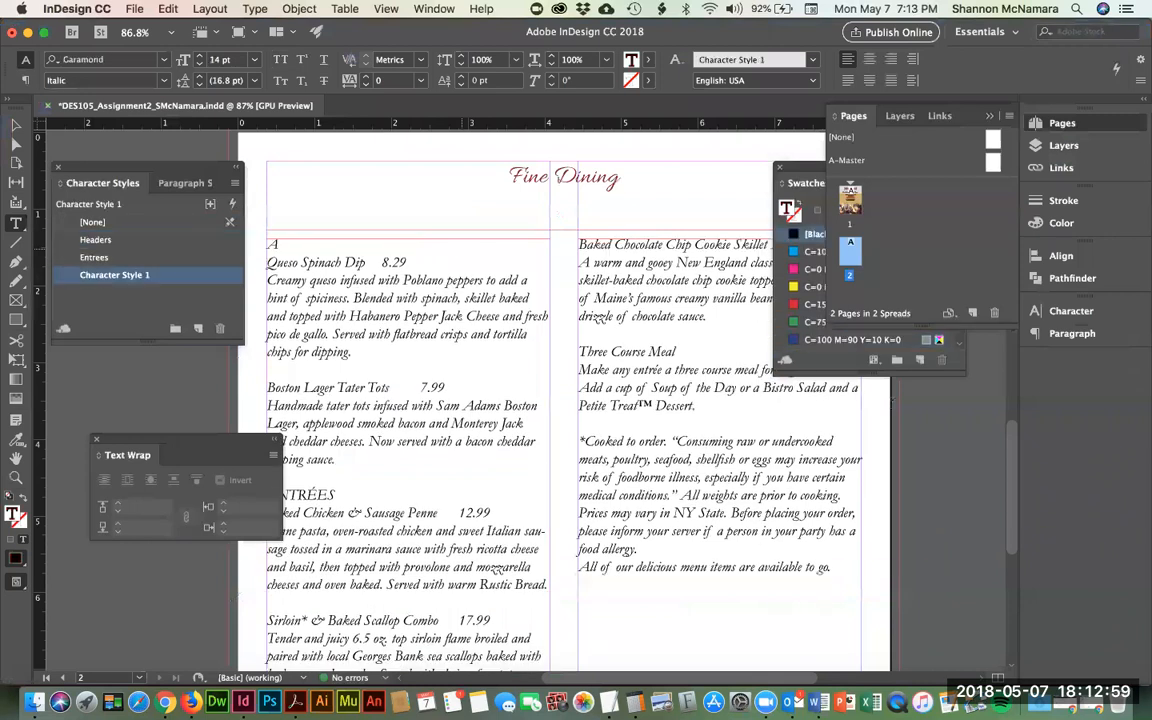
{"action": "type", "text": "ppetizers"}
{"action": "key", "text": "shift+Home"}
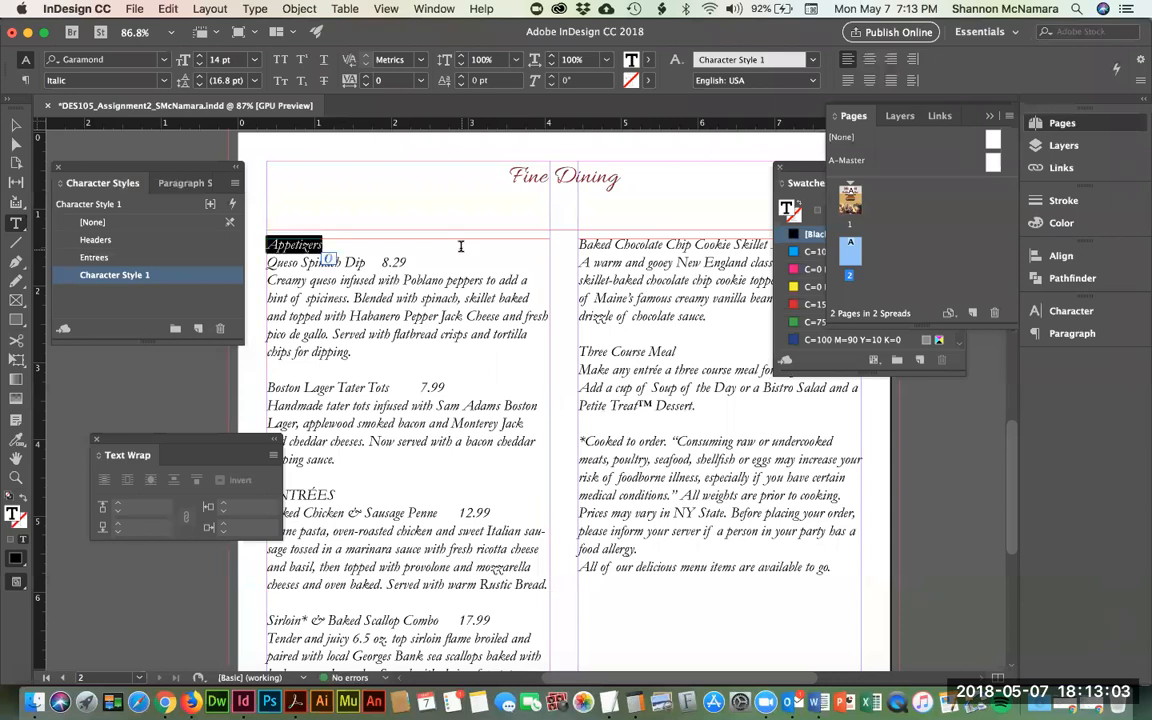
{"action": "left_click", "coordinate": [138, 243]}
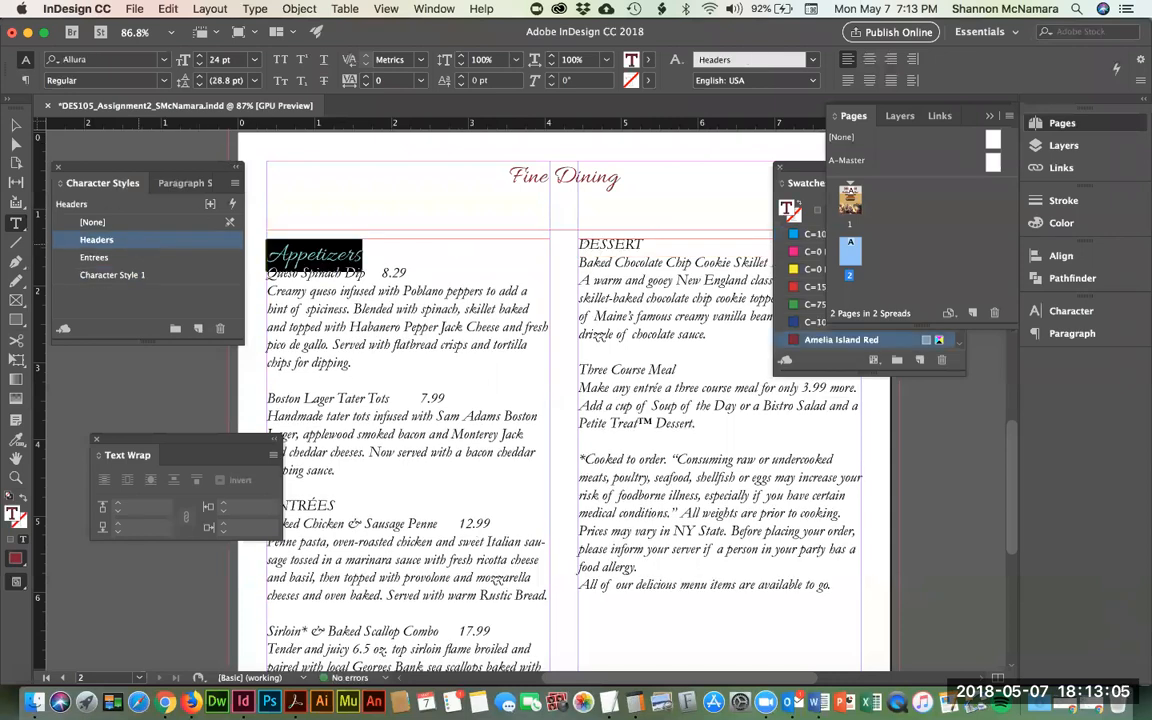
{"action": "key", "text": "Right"}
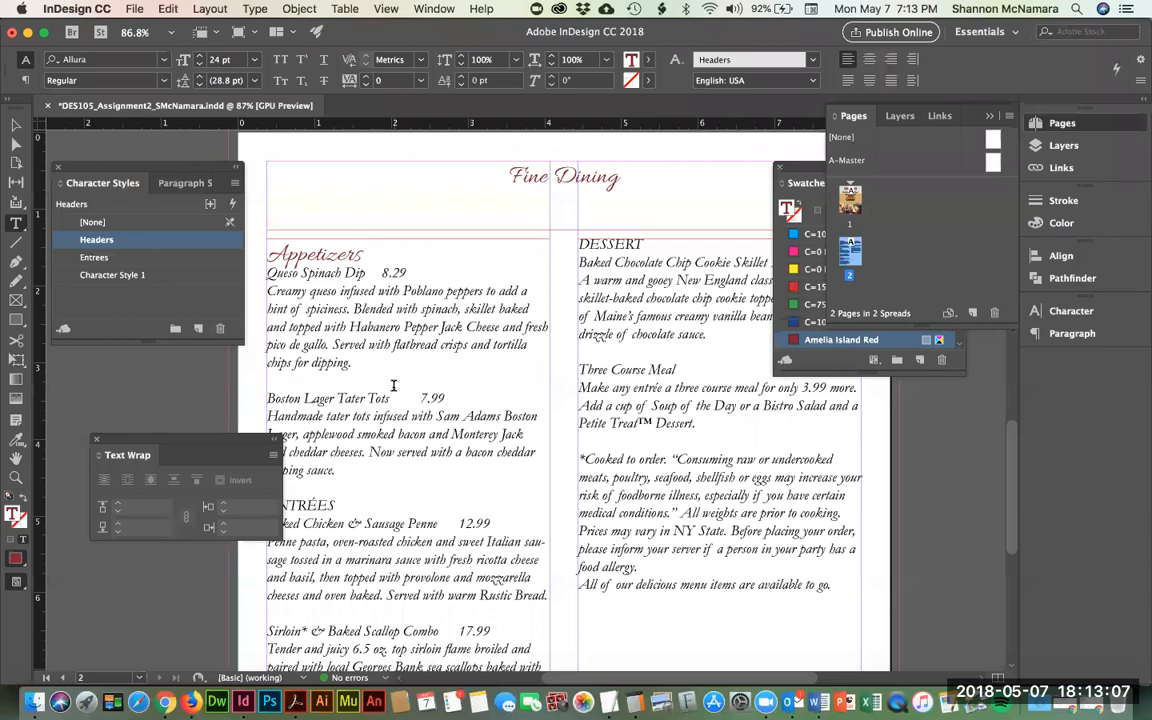
- Retype ENTRÉES as 'Entrées' and apply the Headers style to it
{"action": "scroll", "coordinate": [354, 346], "scroll_direction": "down", "scroll_amount": 5}
{"action": "double_click", "coordinate": [340, 399]}
{"action": "type", "text": "Entrees"}
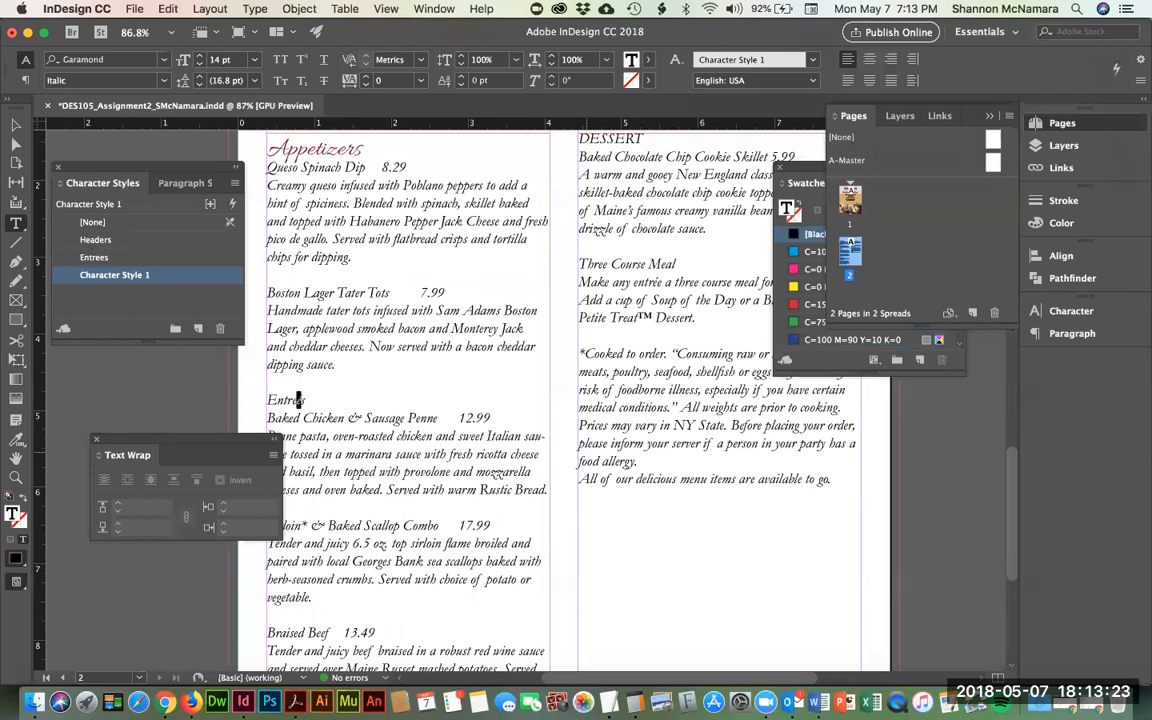
{"action": "key", "text": "alt+e"}
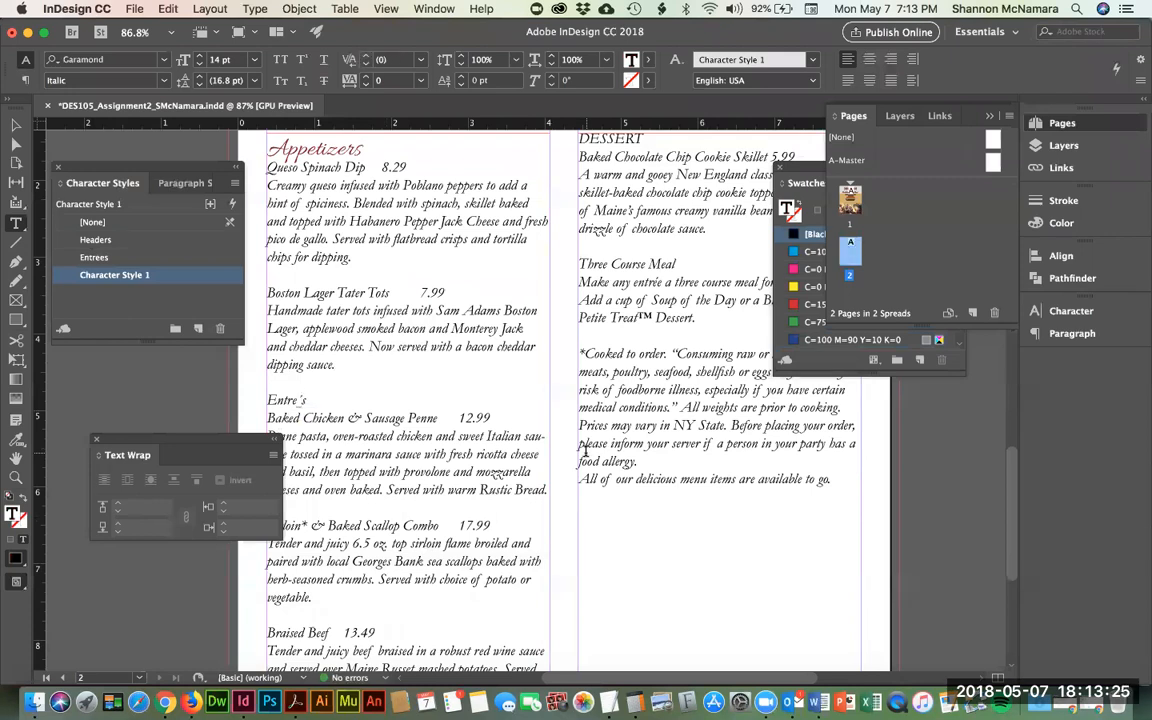
{"action": "type", "text": "e"}
{"action": "key", "text": "Right"}
{"action": "double_click", "coordinate": [286, 400]}
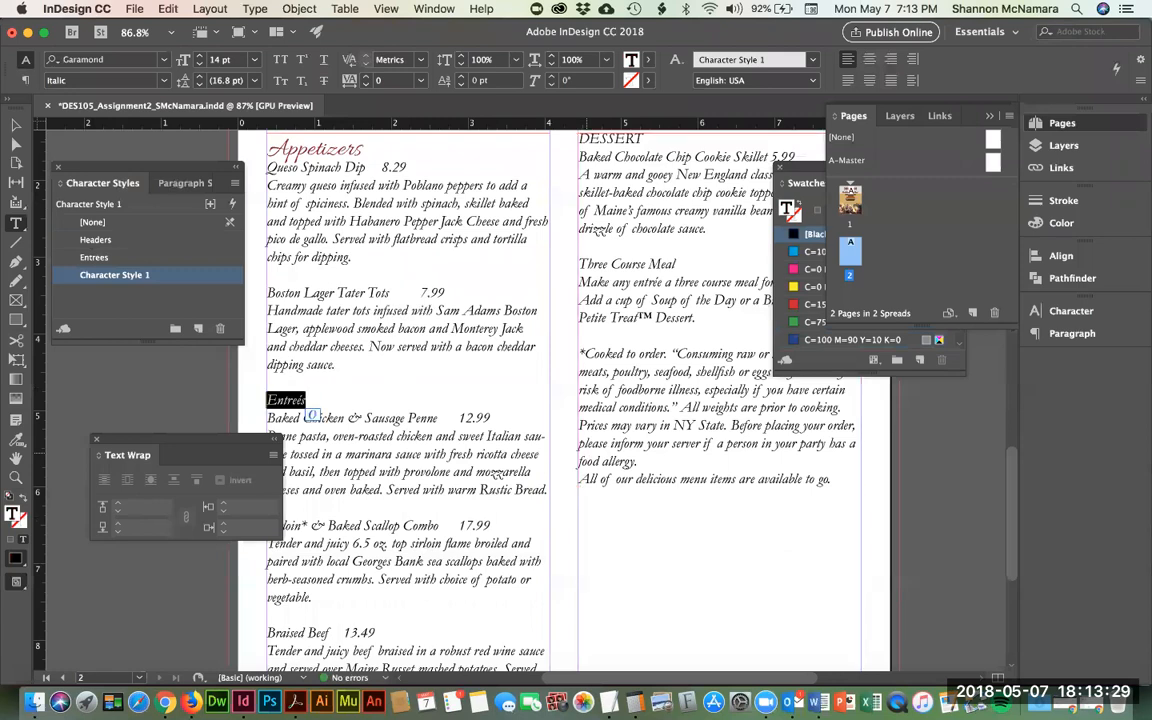
{"action": "left_click", "coordinate": [96, 240]}
- Retype DESSERT as 'Dessert' and apply the Headers style to it
{"action": "scroll", "coordinate": [399, 396], "scroll_direction": "down", "scroll_amount": 5}
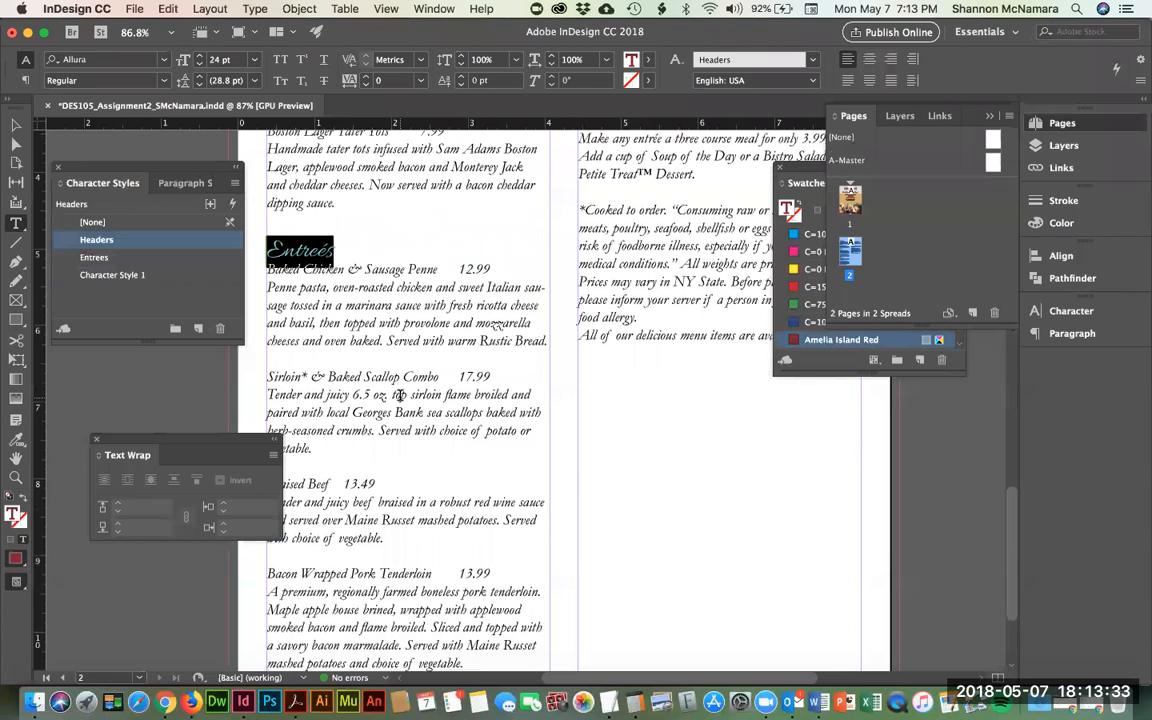
{"action": "scroll", "coordinate": [399, 396], "scroll_direction": "down", "scroll_amount": 1}
{"action": "scroll", "coordinate": [399, 396], "scroll_direction": "up", "scroll_amount": 5}
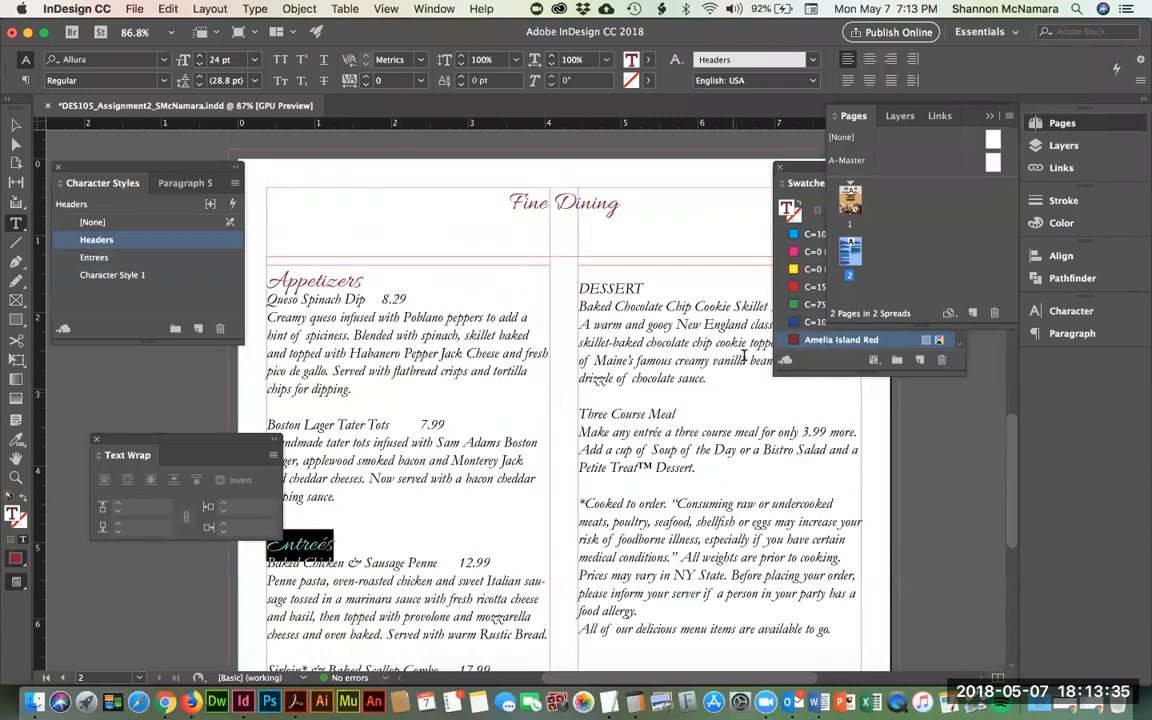
{"action": "left_click", "coordinate": [743, 432]}
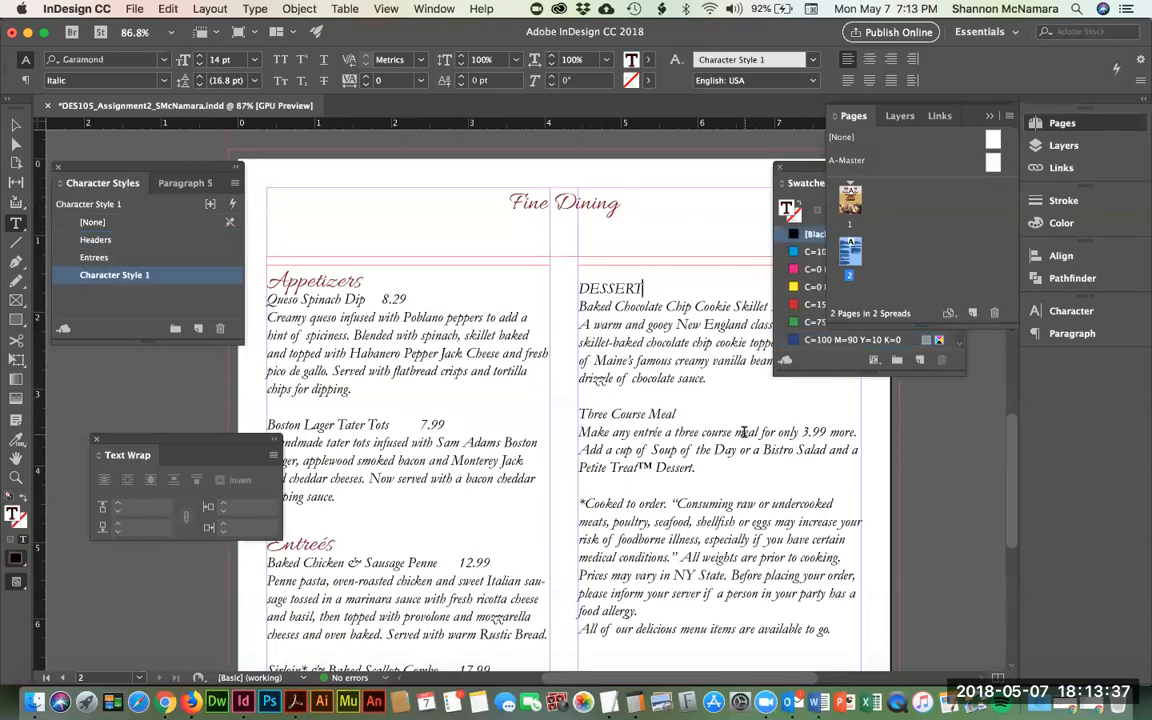
{"action": "left_click_drag", "start_coordinate": [643, 288], "coordinate": [580, 288]}
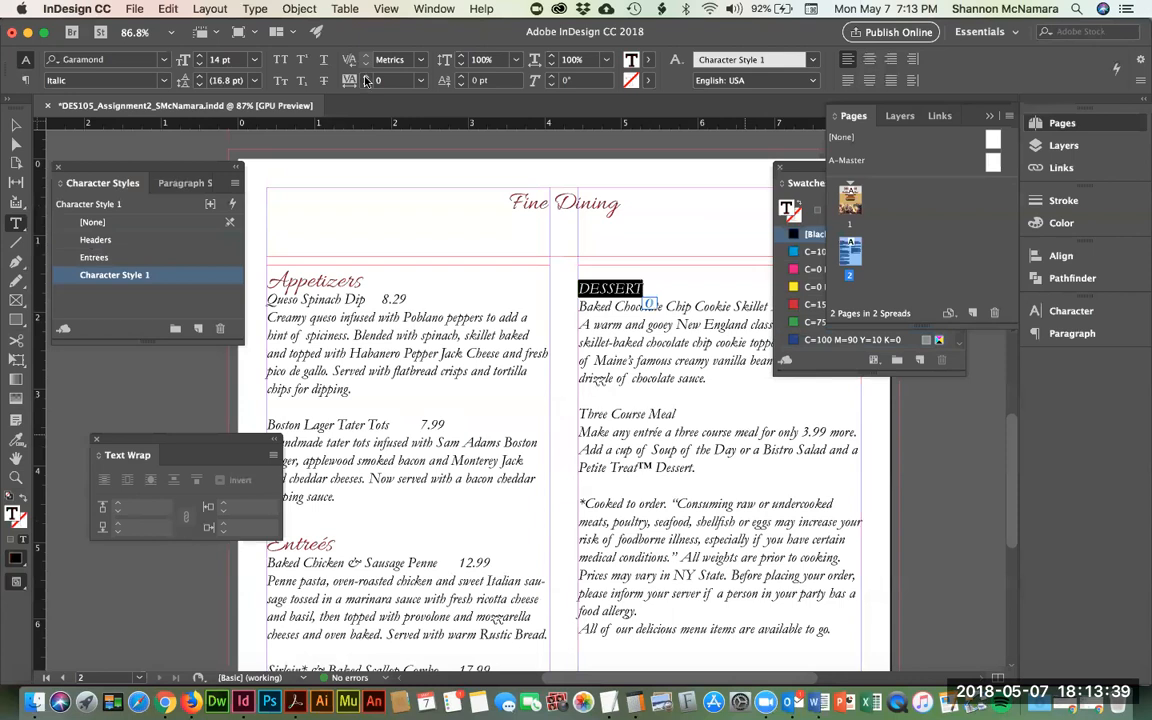
{"action": "type", "text": "Desse"}
{"action": "type", "text": "rr"}
{"action": "key", "text": "BackSpace"}
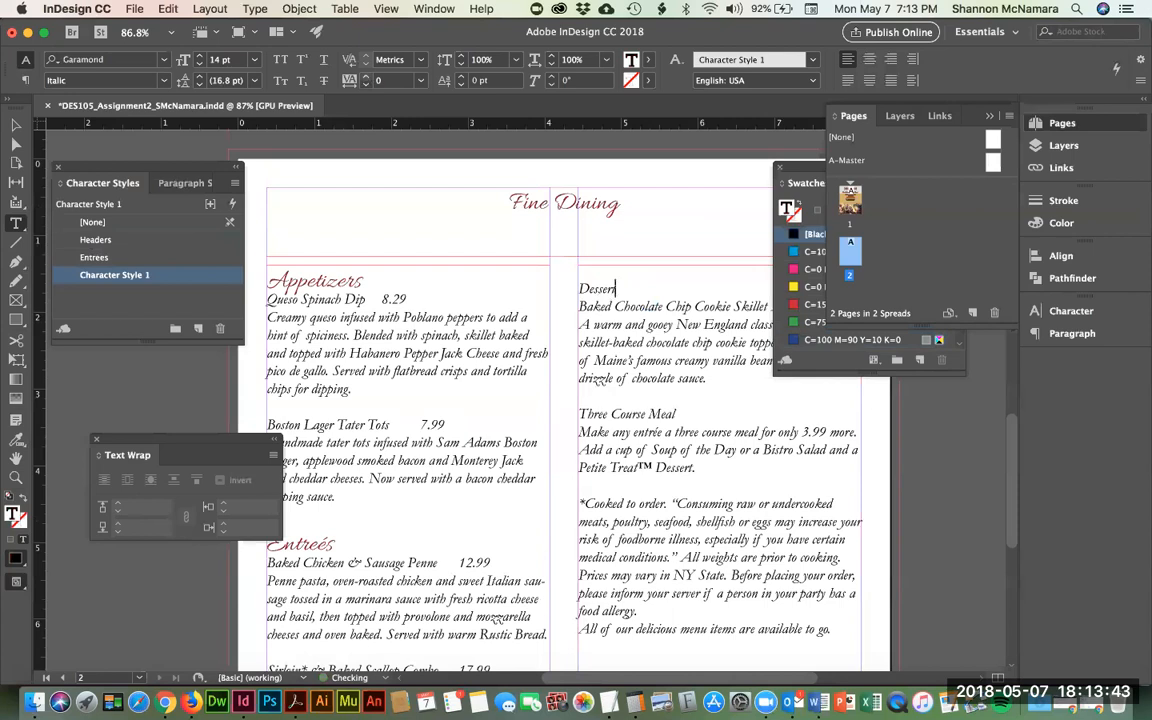
{"action": "key", "text": "super+shift+Left"}
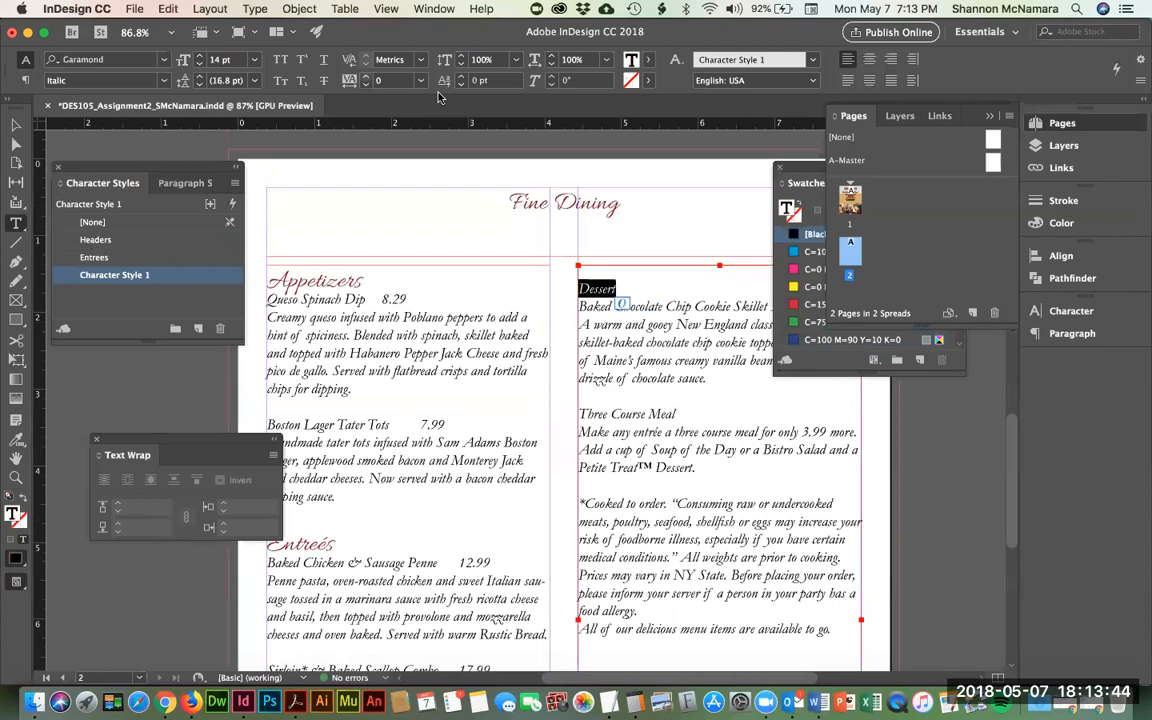
{"action": "left_click", "coordinate": [112, 246]}
{"action": "key", "text": "Left"}
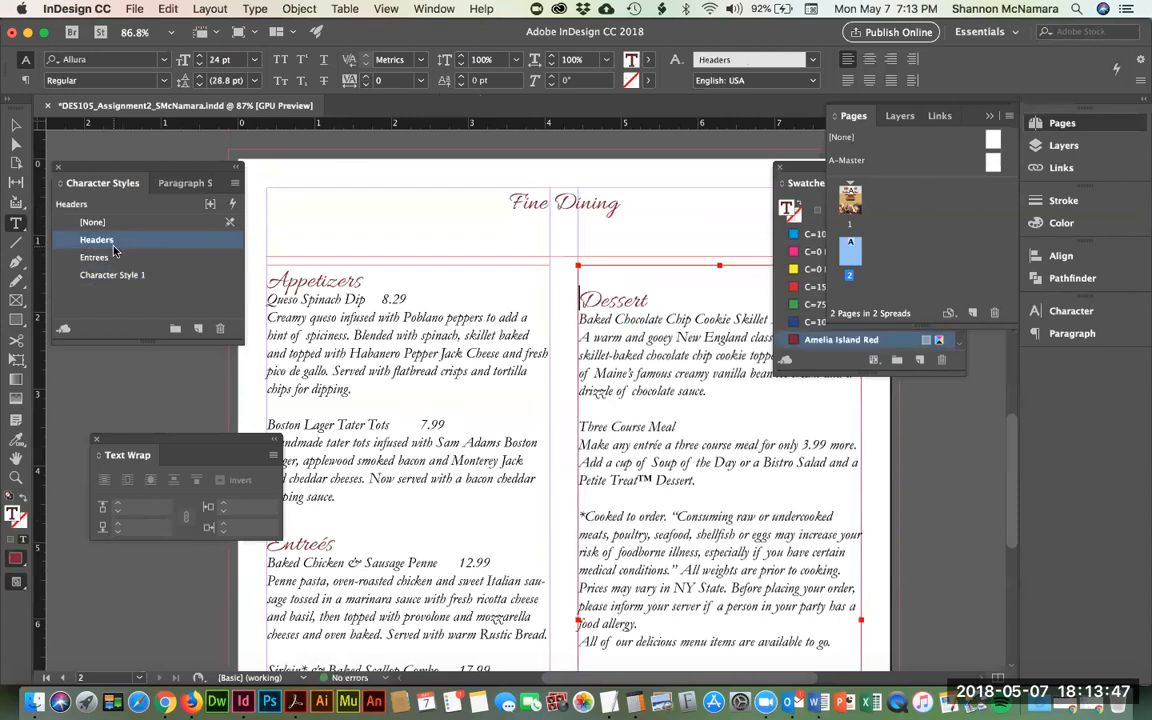
- Apply the Entrees character style to the Queso Spinach Dip and Boston Lager Tater Tots lines
{"action": "left_click", "coordinate": [270, 300]}
{"action": "key", "text": "shift+Down"}
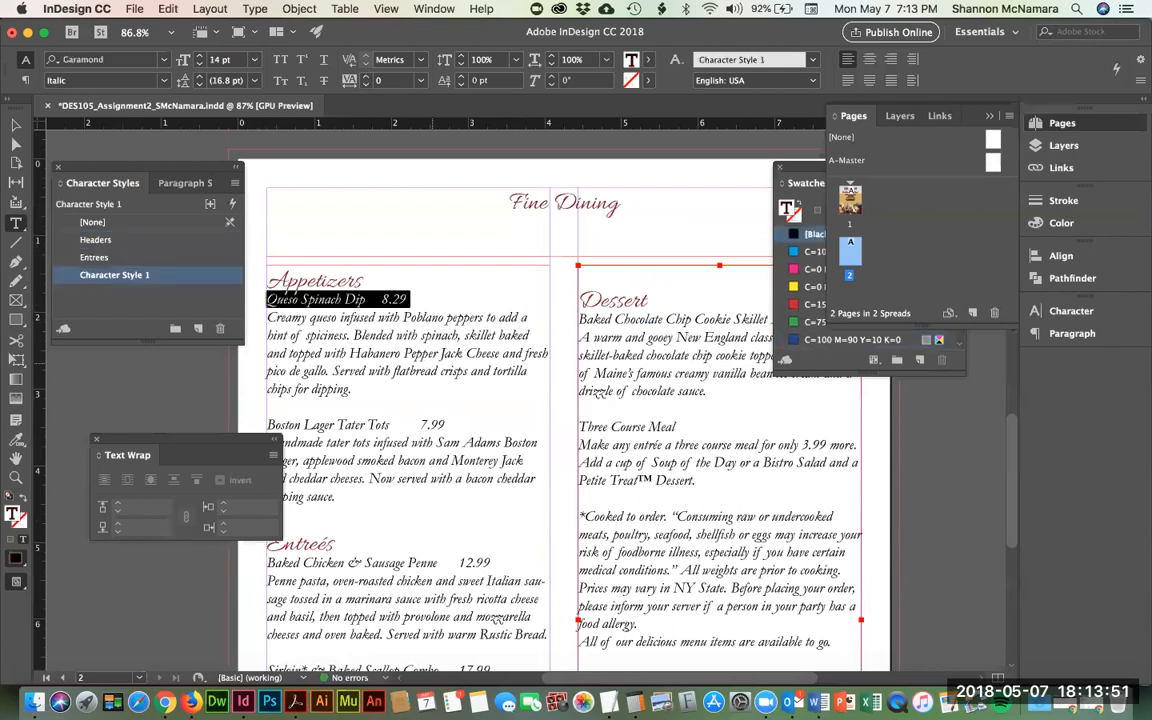
{"action": "left_click", "coordinate": [113, 258]}
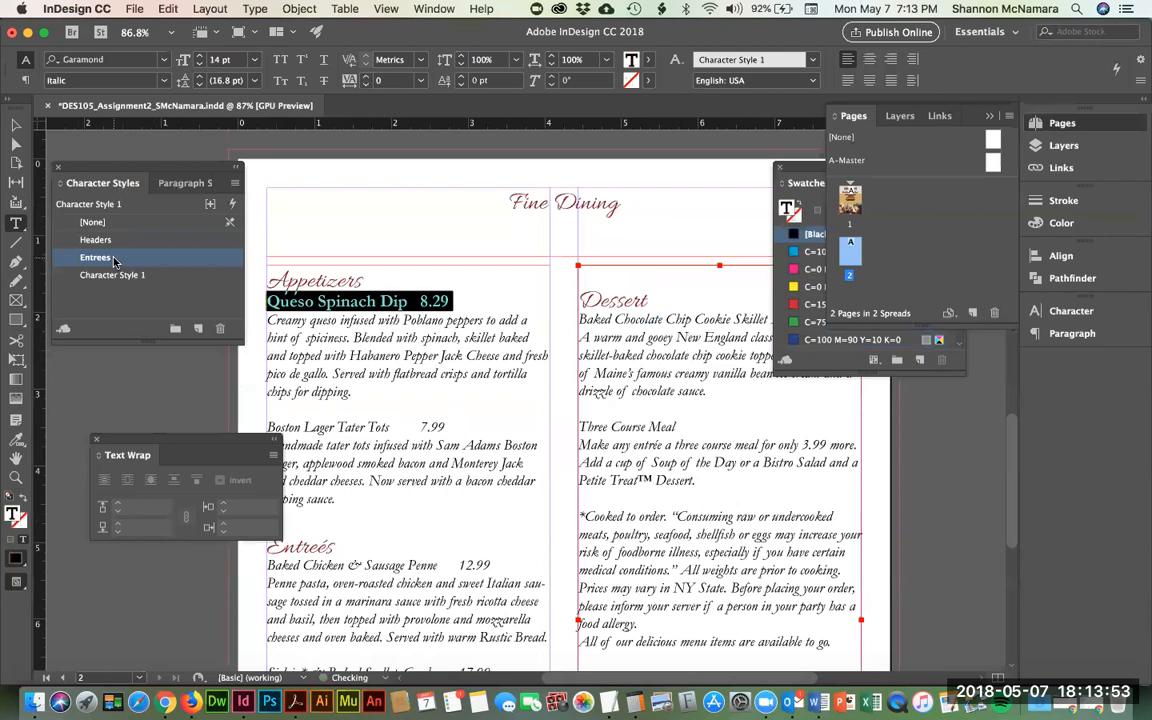
{"action": "scroll", "coordinate": [425, 398], "scroll_direction": "down", "scroll_amount": 1}
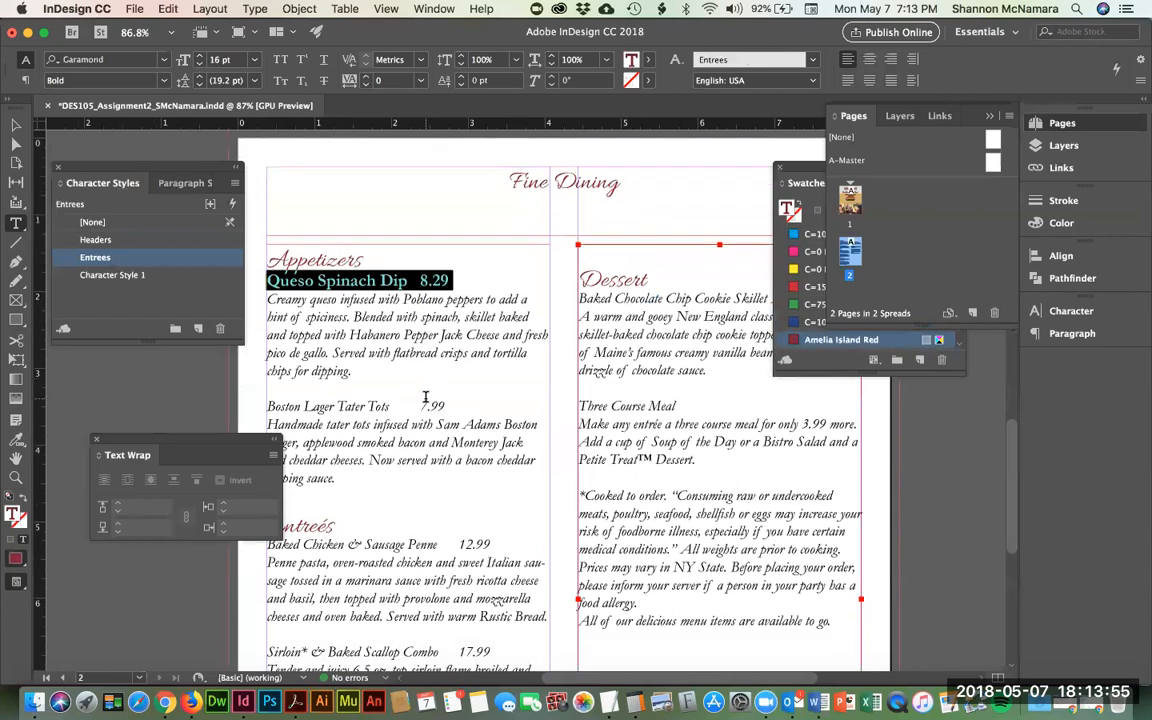
{"action": "scroll", "coordinate": [425, 398], "scroll_direction": "down", "scroll_amount": 3}
{"action": "left_click", "coordinate": [310, 406]}
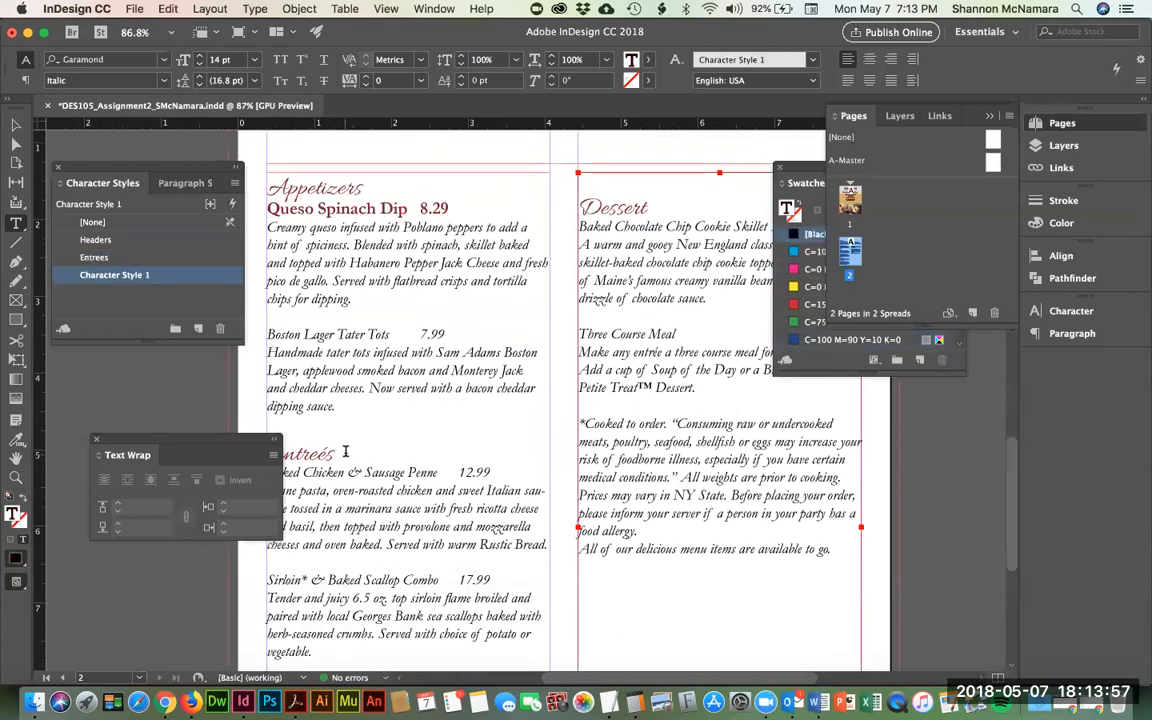
{"action": "left_click_drag", "start_coordinate": [268, 334], "coordinate": [490, 336]}
{"action": "left_click", "coordinate": [95, 257]}
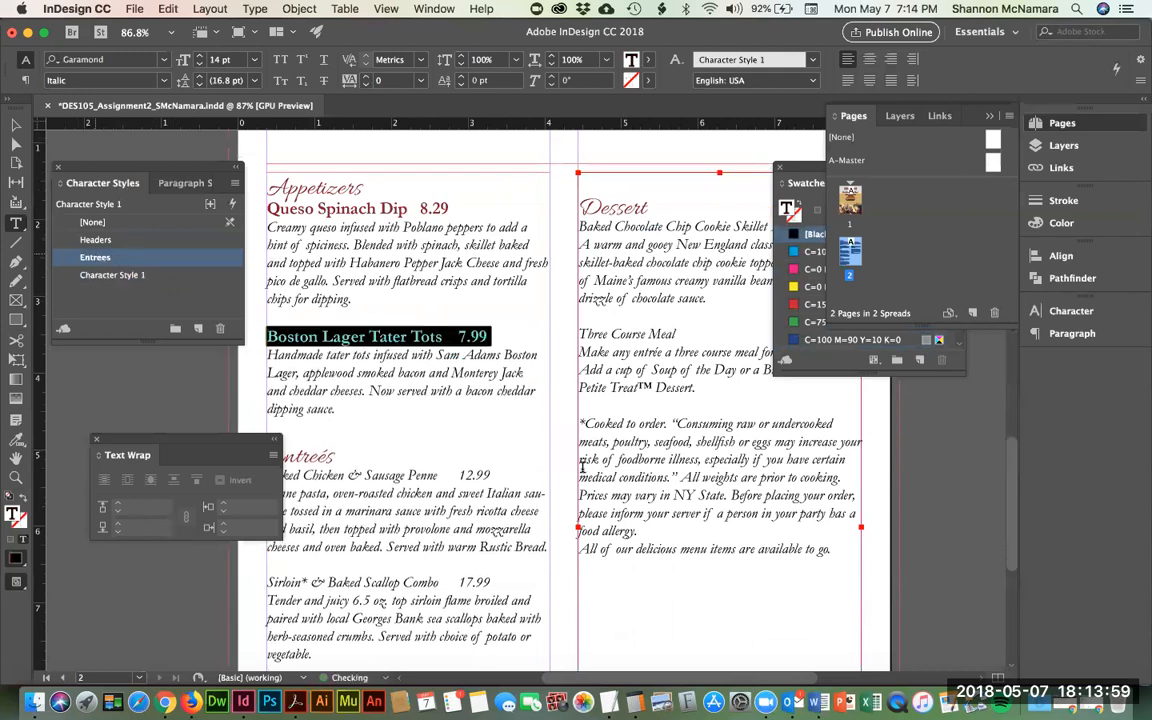
- Apply Entrees to the Baked Chicken & Sausage Penne and Sirloin* & Baked Scallop Combo lines
{"action": "scroll", "coordinate": [287, 344], "scroll_direction": "down", "scroll_amount": 7}
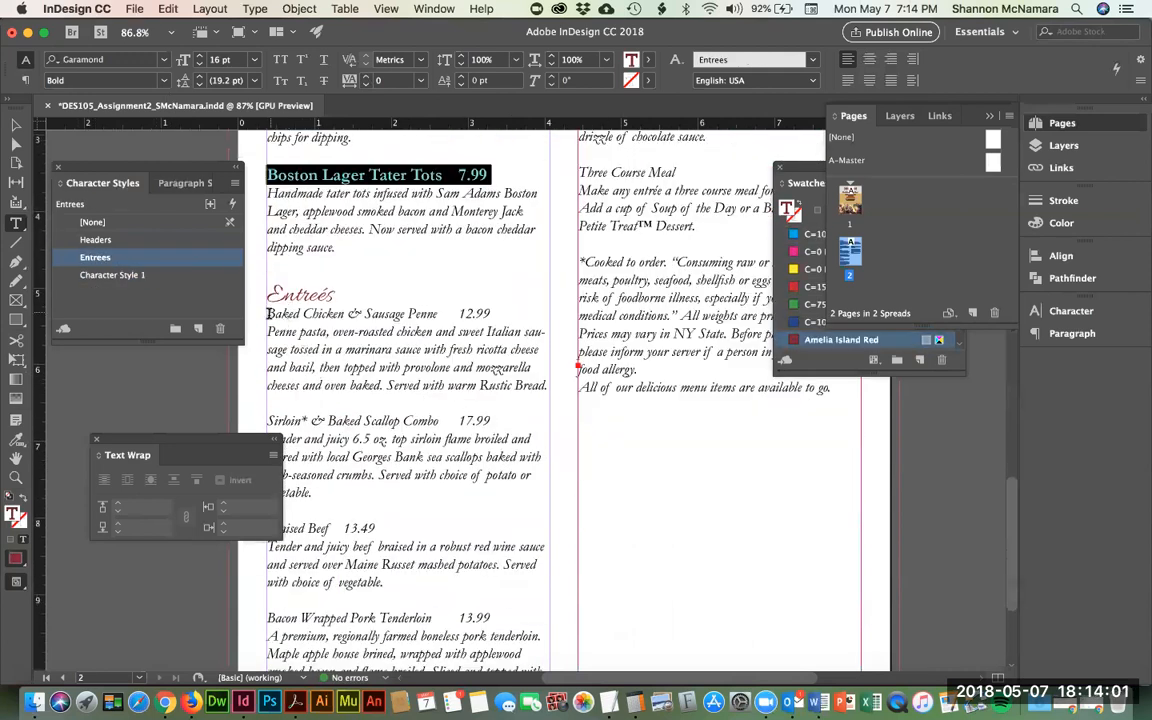
{"action": "left_click", "coordinate": [268, 313]}
{"action": "left_click_drag", "start_coordinate": [268, 313], "coordinate": [492, 314]}
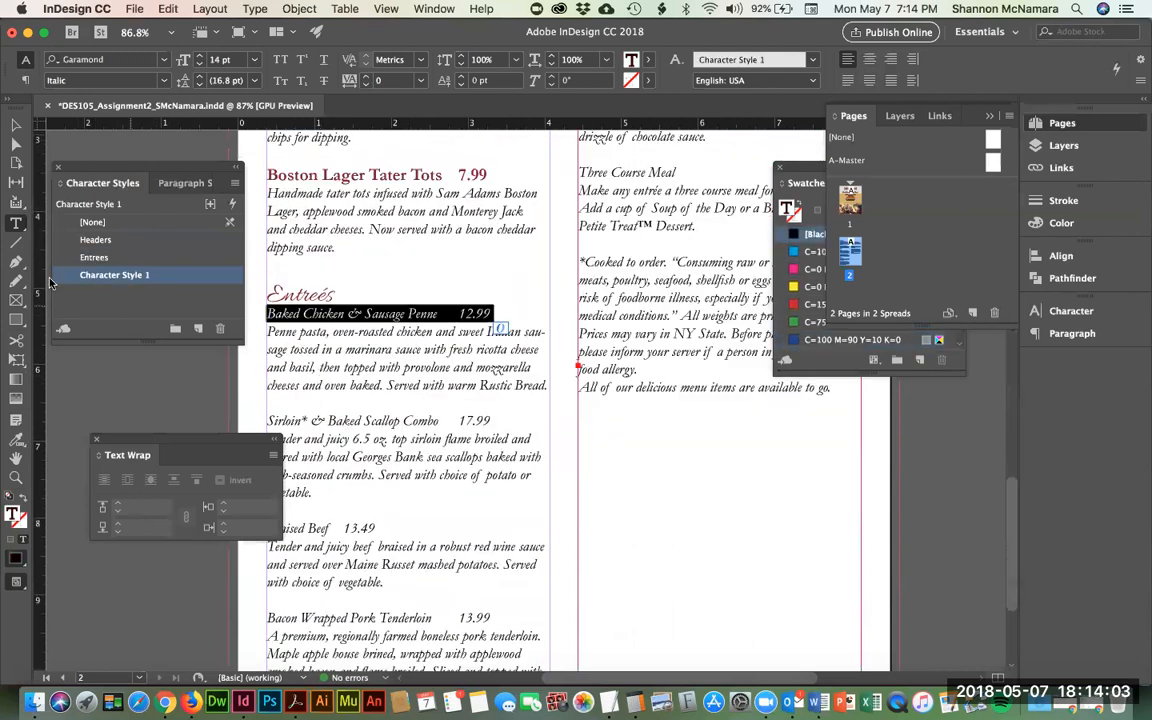
{"action": "left_click", "coordinate": [95, 257]}
{"action": "scroll", "coordinate": [472, 357], "scroll_direction": "down", "scroll_amount": 4}
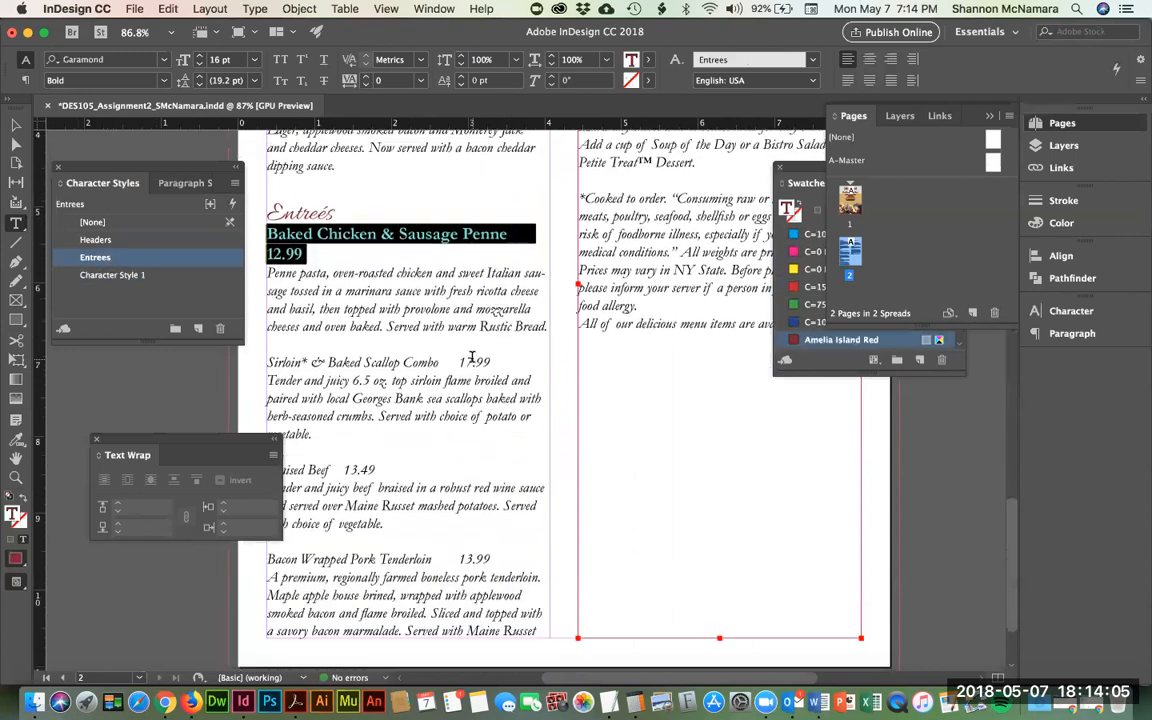
{"action": "scroll", "coordinate": [472, 357], "scroll_direction": "down", "scroll_amount": 2}
{"action": "left_click", "coordinate": [414, 475]}
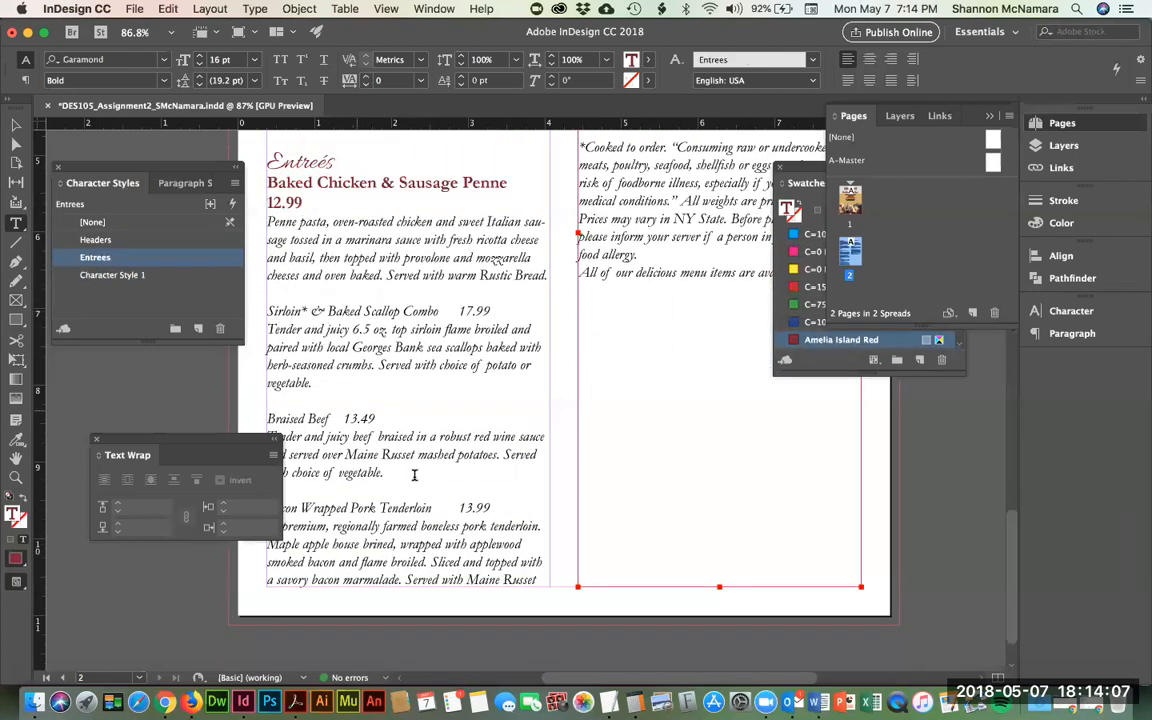
{"action": "left_click_drag", "start_coordinate": [268, 311], "coordinate": [492, 311]}
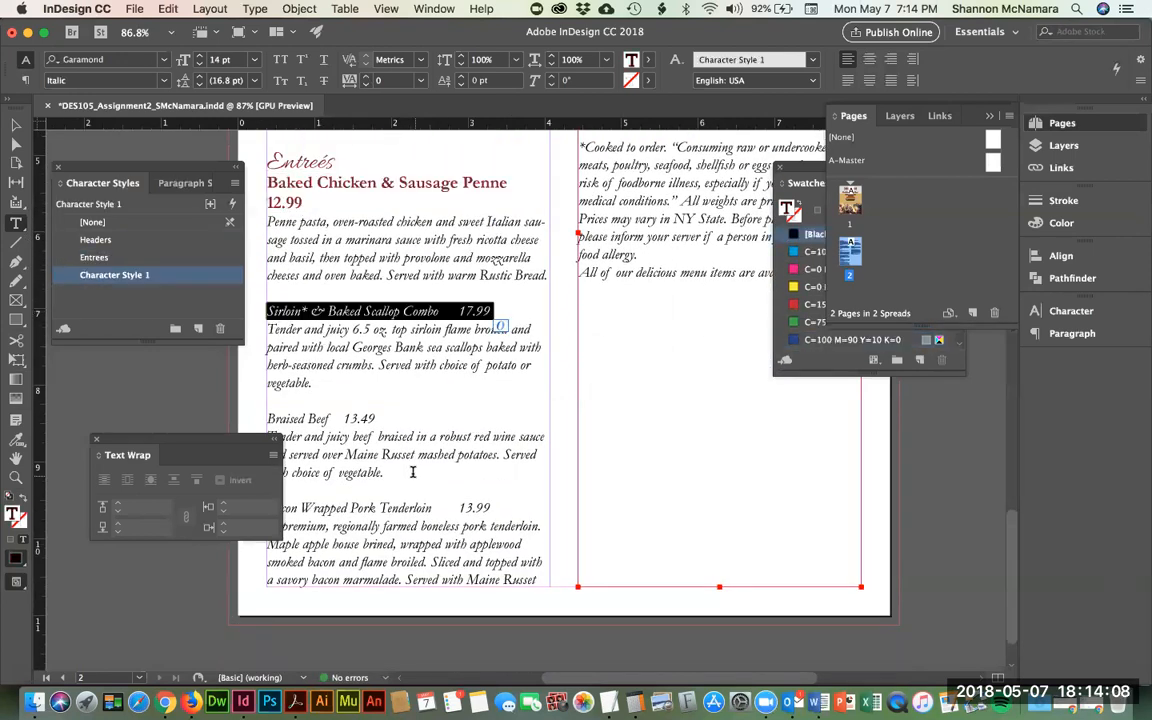
{"action": "left_click", "coordinate": [119, 255]}
- Apply Entrees to the Braised Beef and Bacon Wrapped Pork Tenderloin lines
{"action": "scroll", "coordinate": [318, 380], "scroll_direction": "down", "scroll_amount": 2}
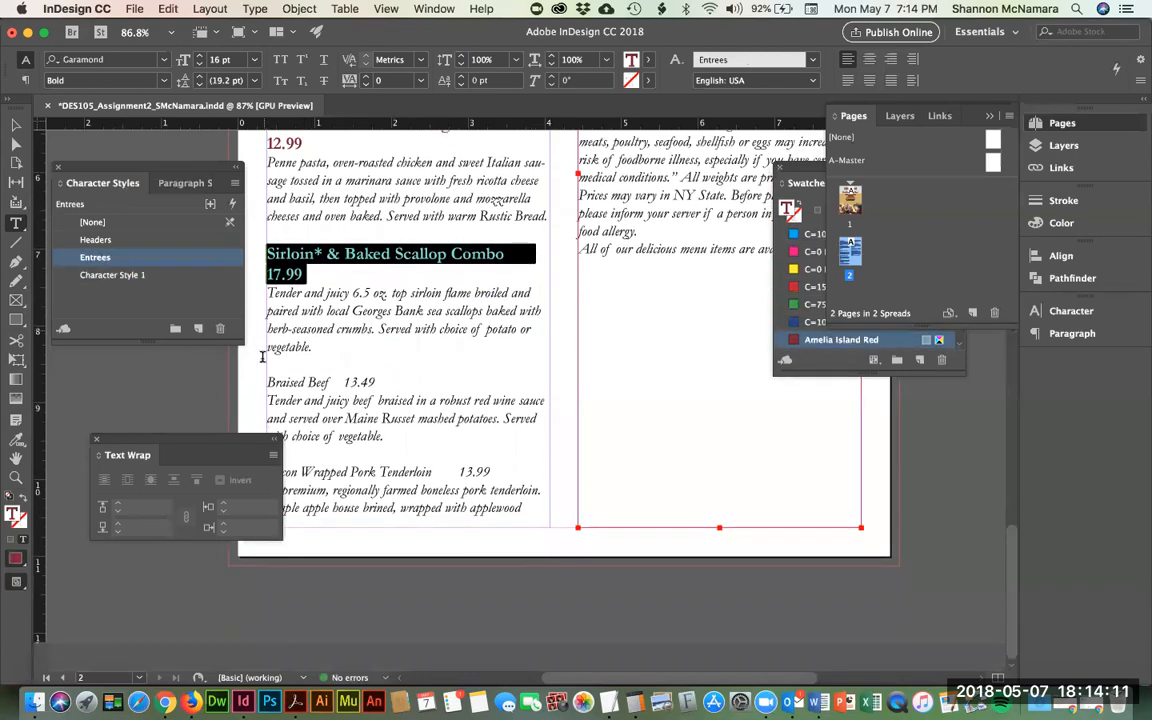
{"action": "left_click", "coordinate": [269, 382]}
{"action": "key", "text": "shift+Down"}
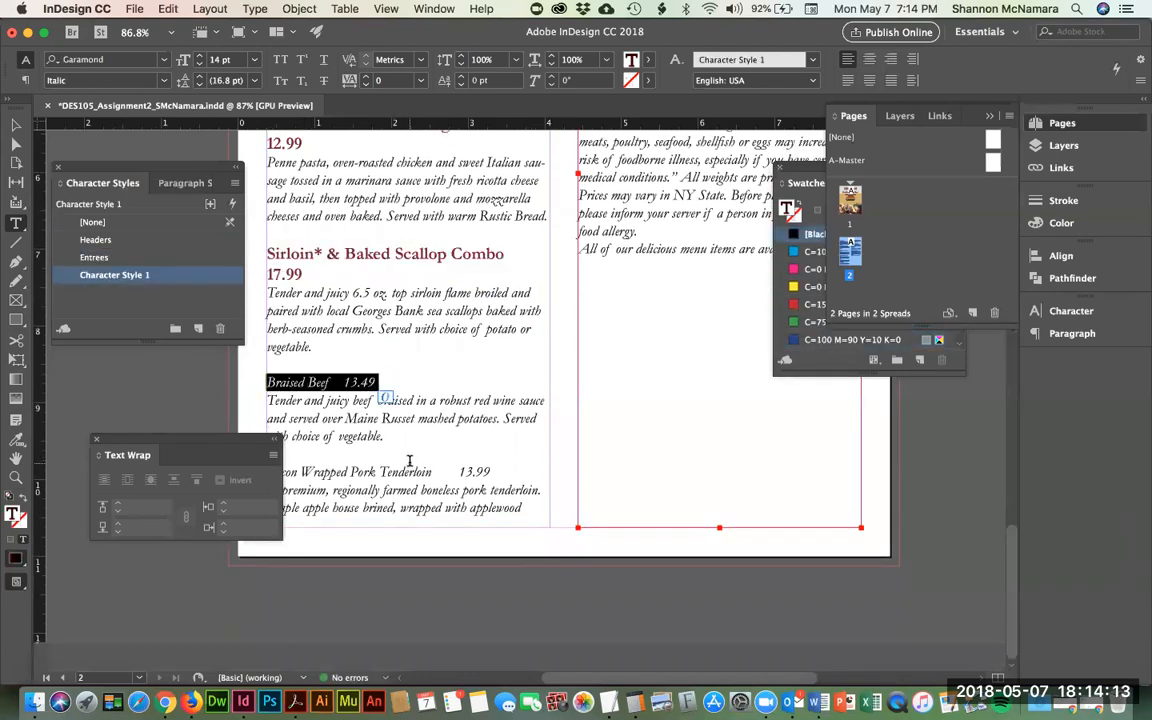
{"action": "left_click", "coordinate": [95, 257]}
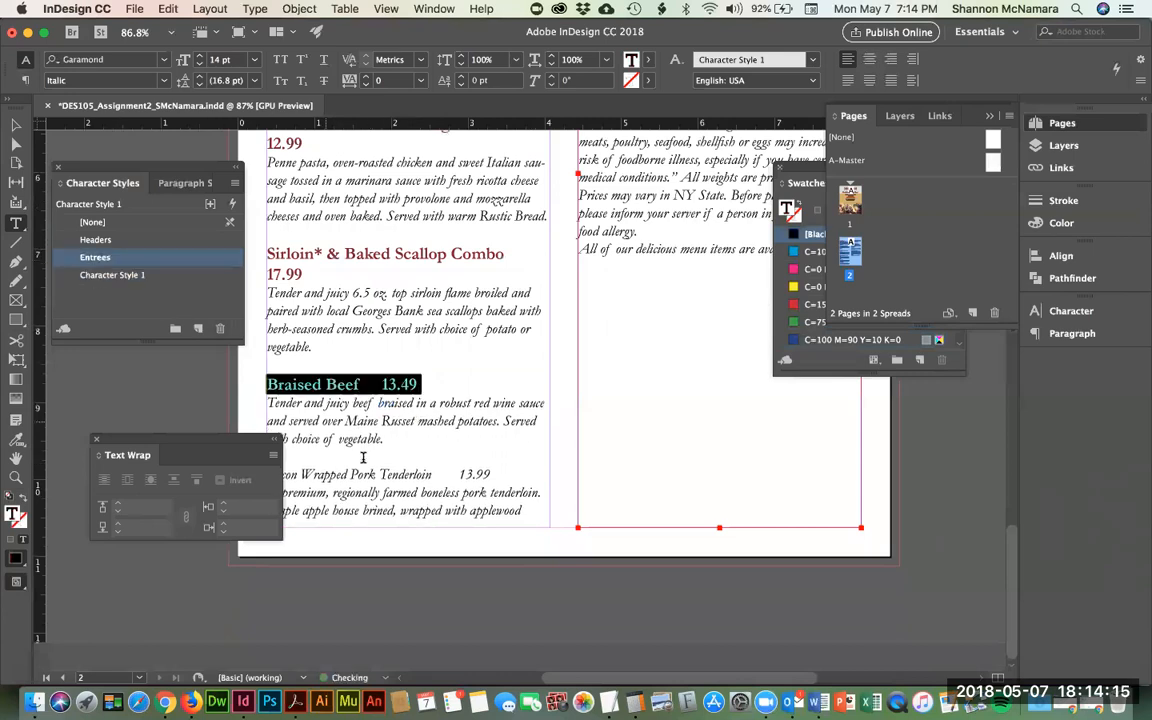
{"action": "left_click", "coordinate": [512, 481]}
{"action": "key", "text": "shift+Left"}
{"action": "key", "text": "shift+Left"}
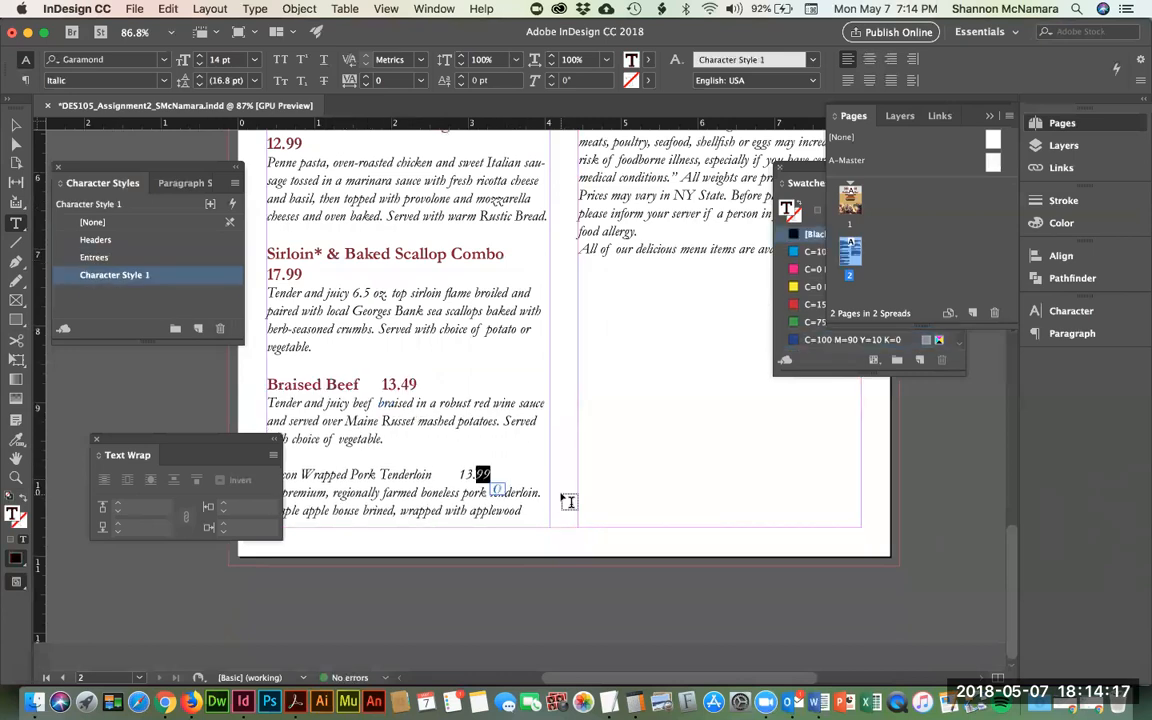
{"action": "key", "text": "shift+Home"}
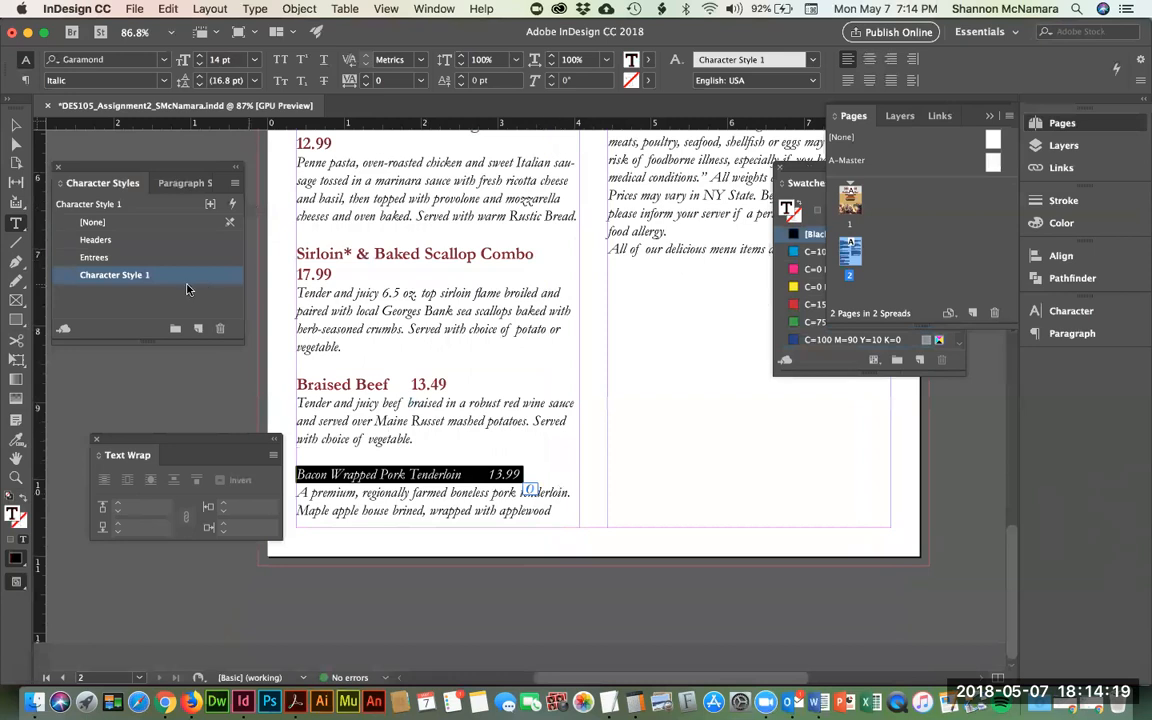
{"action": "left_click", "coordinate": [95, 257]}
{"action": "scroll", "coordinate": [843, 442], "scroll_direction": "up", "scroll_amount": 10}
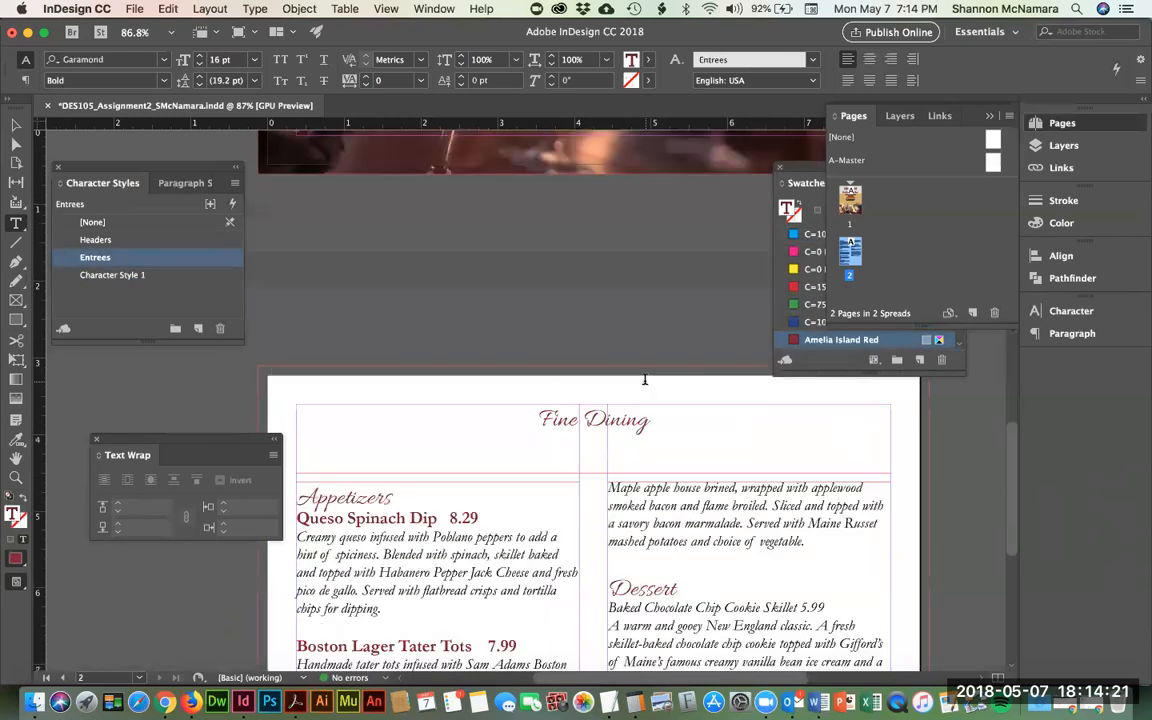
{"action": "scroll", "coordinate": [644, 380], "scroll_direction": "down", "scroll_amount": 5}
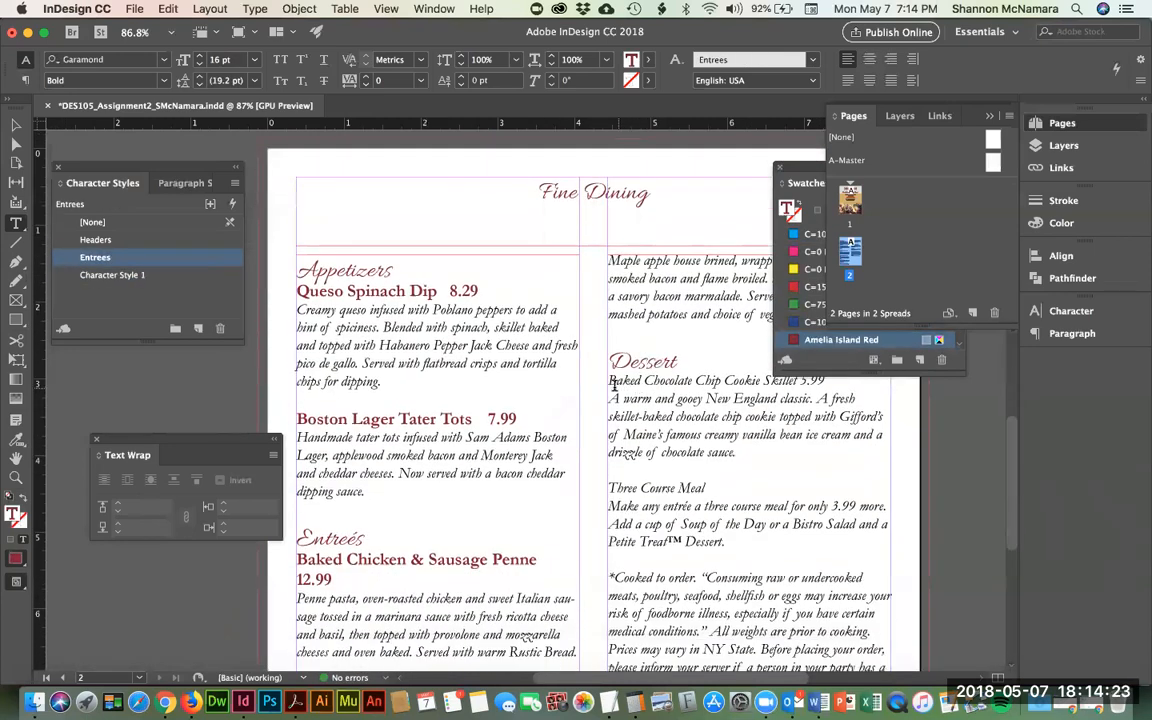
- Close the Pages/Layers/Links panel, dock the Swatches, and give Baked Chocolate Chip Cookie Skillet the Entrees style
{"action": "left_click", "coordinate": [988, 118]}
{"action": "left_click_drag", "start_coordinate": [881, 180], "coordinate": [1065, 366]}
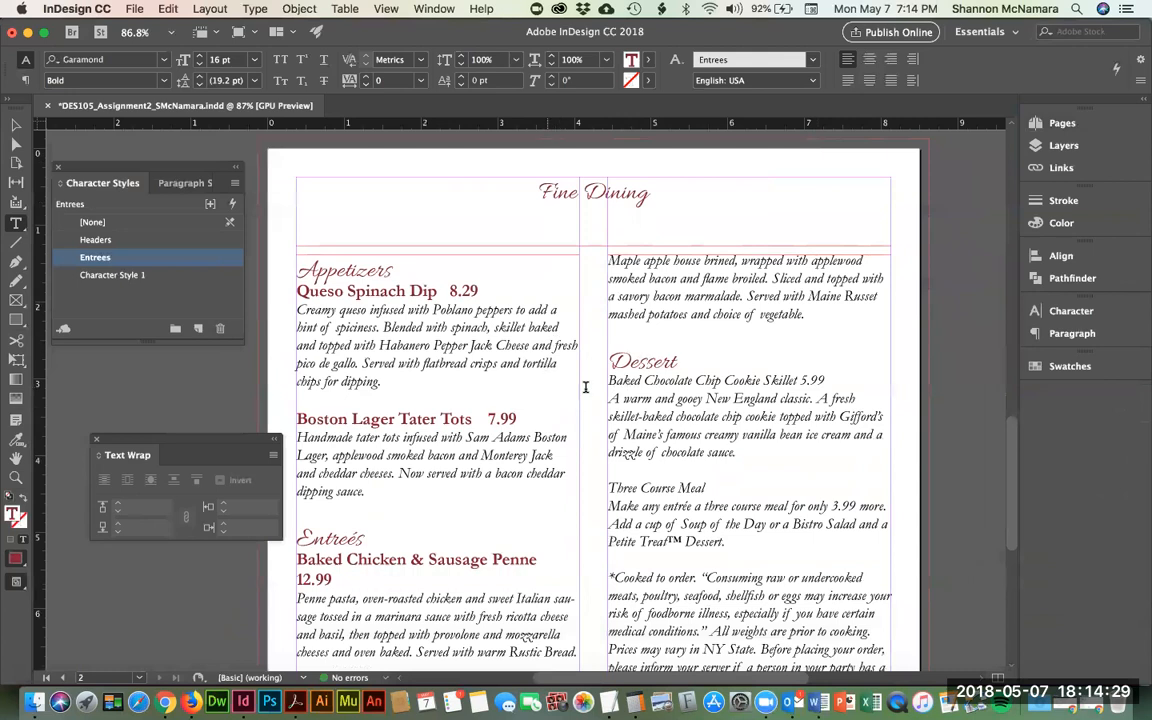
{"action": "left_click", "coordinate": [609, 380]}
{"action": "key", "text": "shift+Down"}
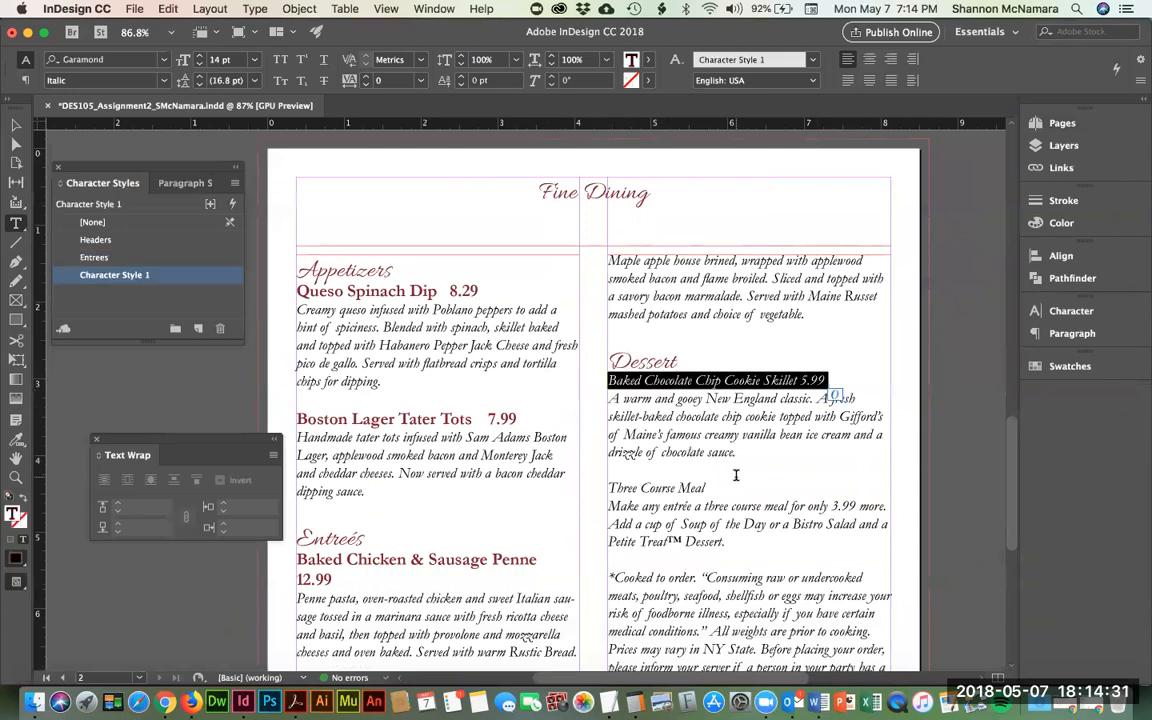
{"action": "left_click", "coordinate": [116, 258]}
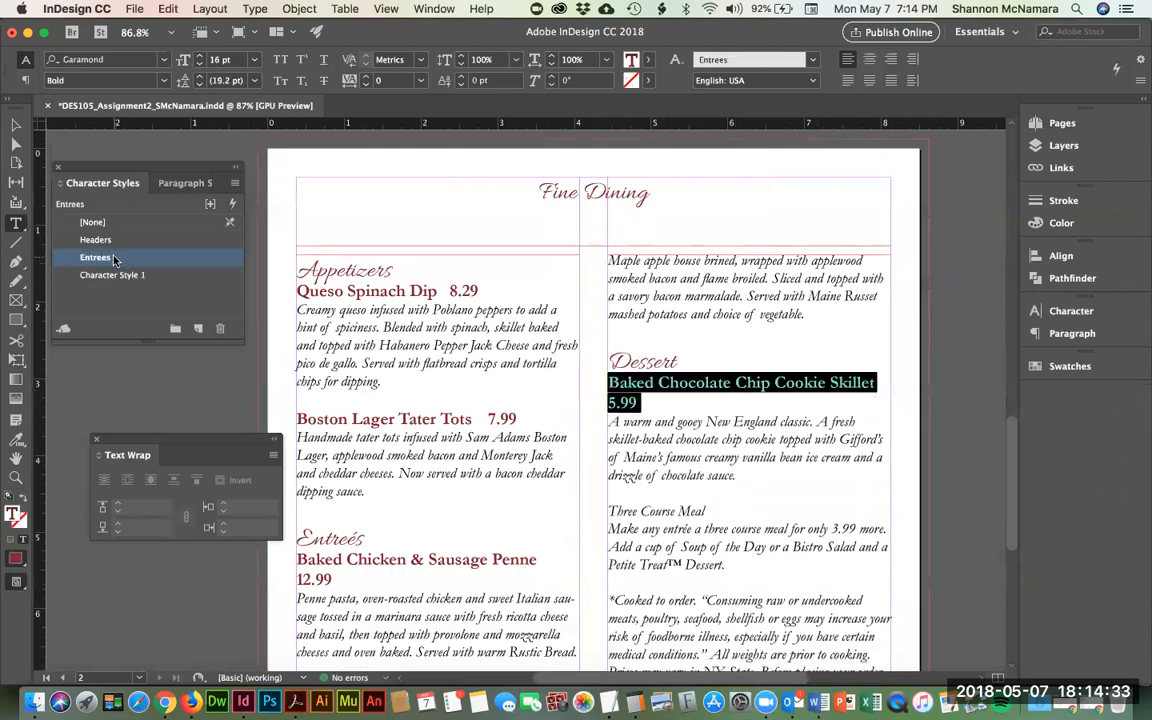
{"action": "scroll", "coordinate": [804, 408], "scroll_direction": "down", "scroll_amount": 3}
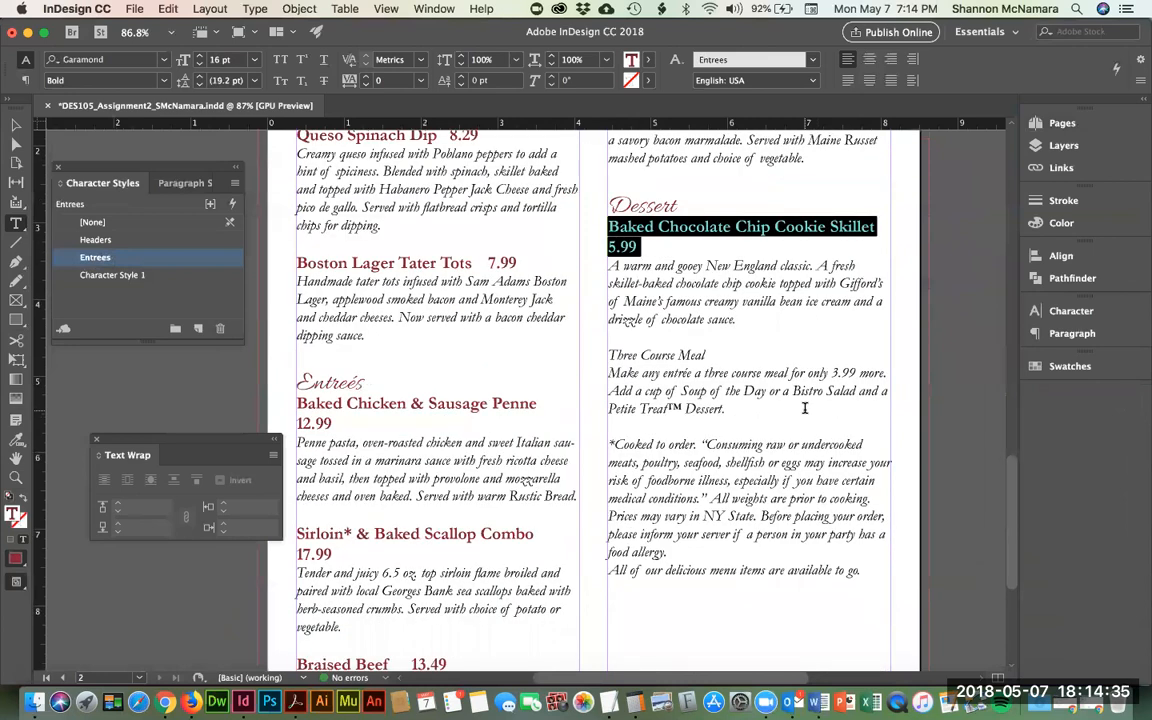
- Give the Three Course Meal line the Entrees style, then select the disclaimer paragraph
{"action": "left_click", "coordinate": [610, 355]}
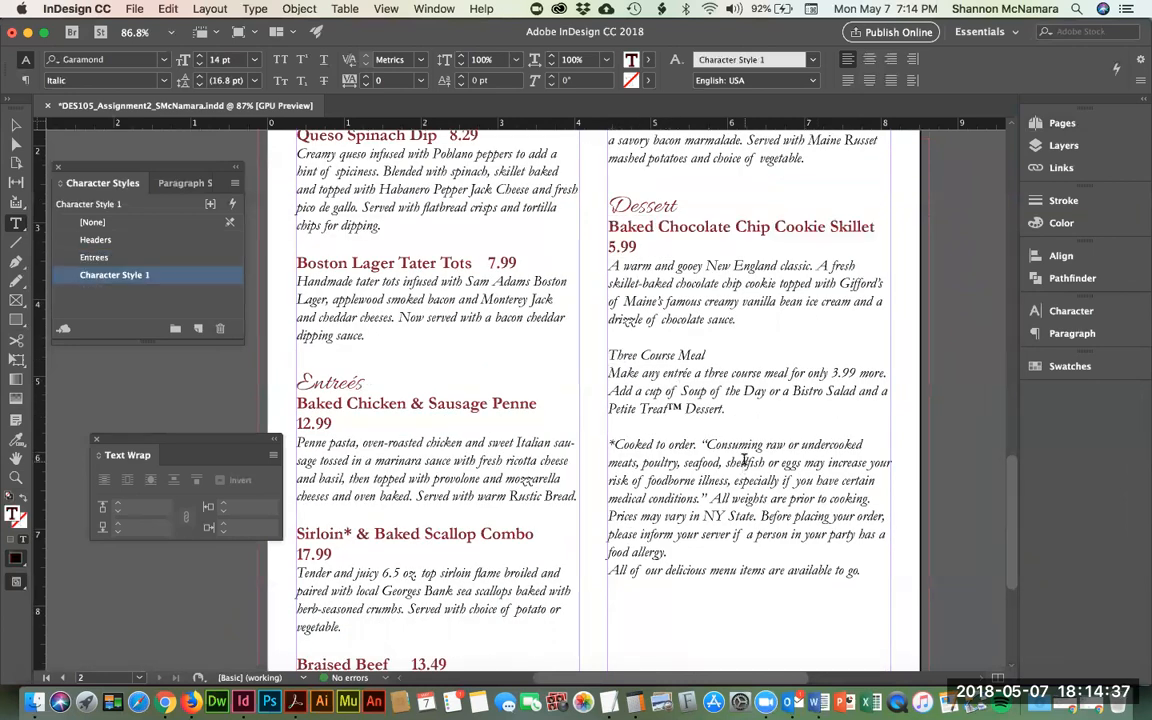
{"action": "key", "text": "shift+Down"}
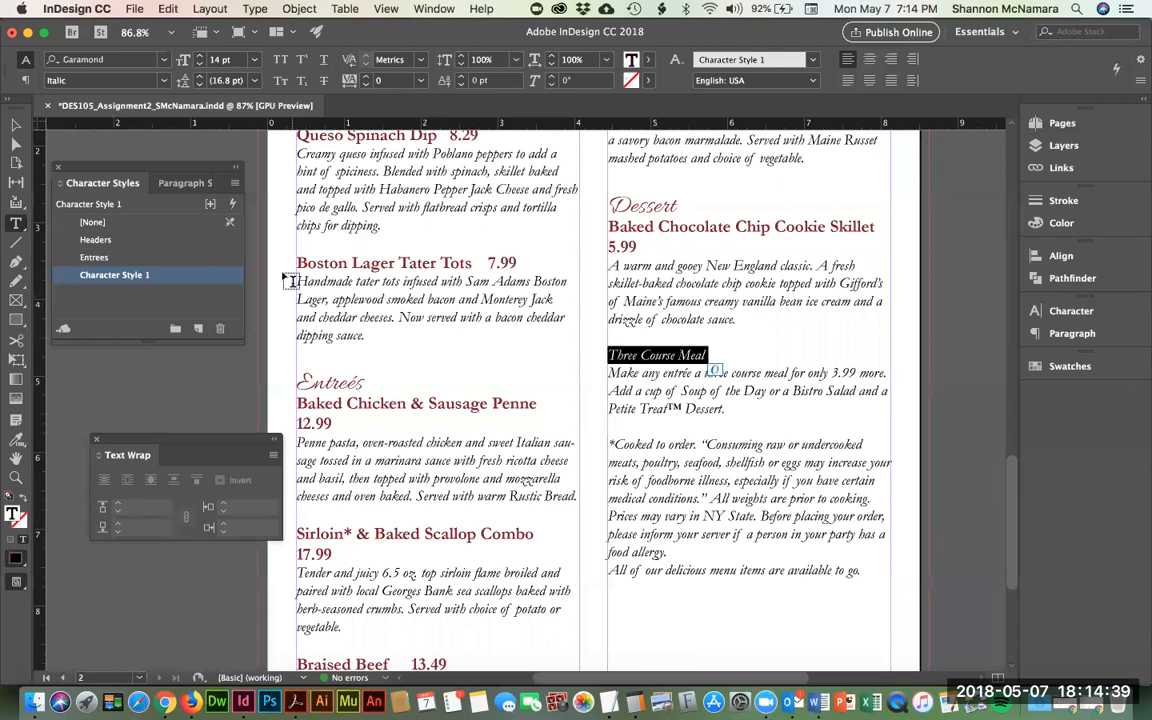
{"action": "left_click", "coordinate": [102, 262]}
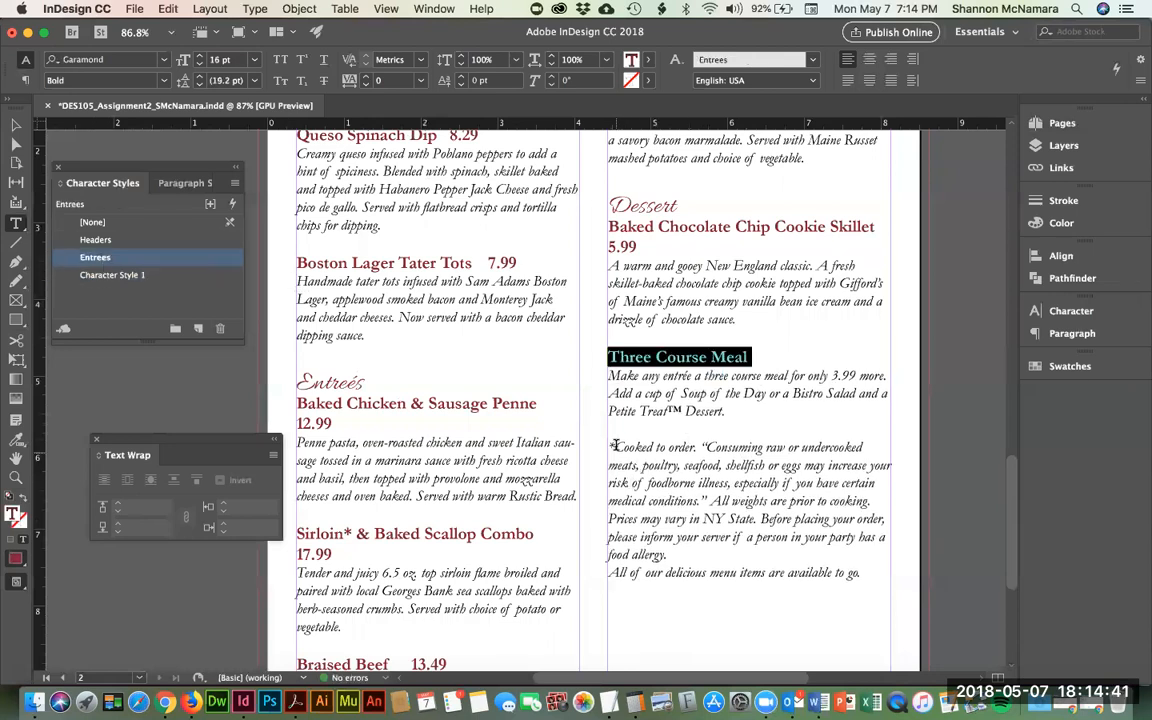
{"action": "scroll", "coordinate": [614, 446], "scroll_direction": "down", "scroll_amount": 3}
{"action": "left_click", "coordinate": [732, 401]}
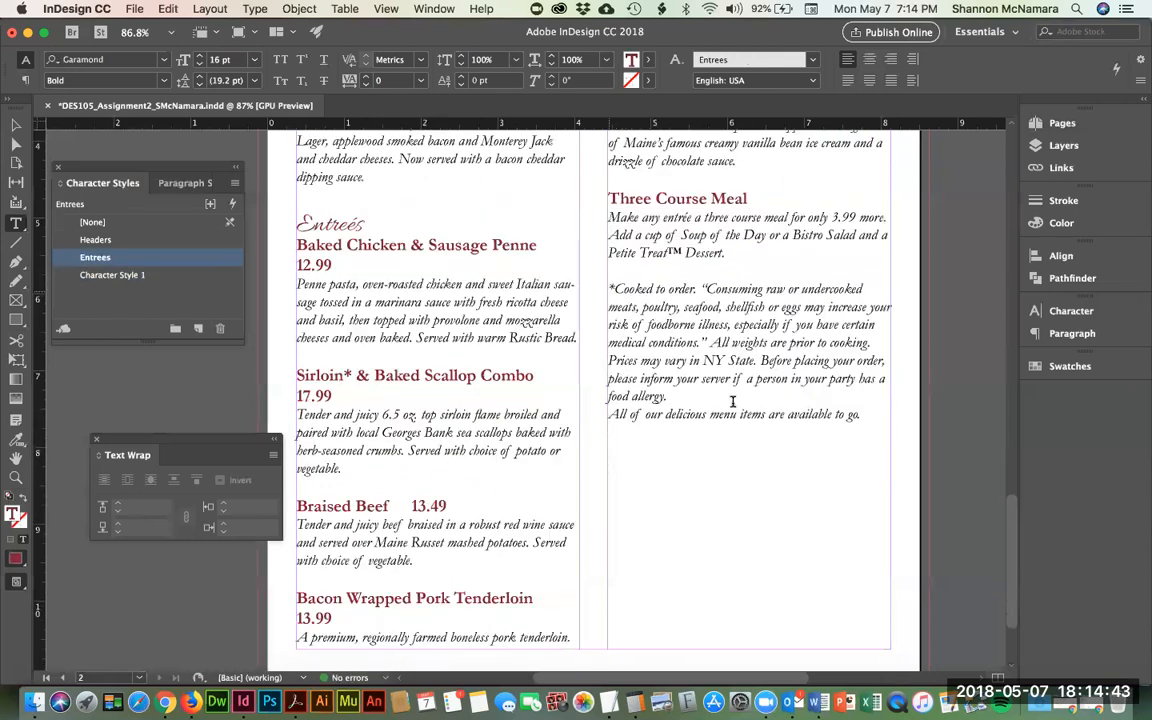
{"action": "scroll", "coordinate": [733, 395], "scroll_direction": "down", "scroll_amount": 3}
{"action": "scroll", "coordinate": [737, 387], "scroll_direction": "up", "scroll_amount": 1}
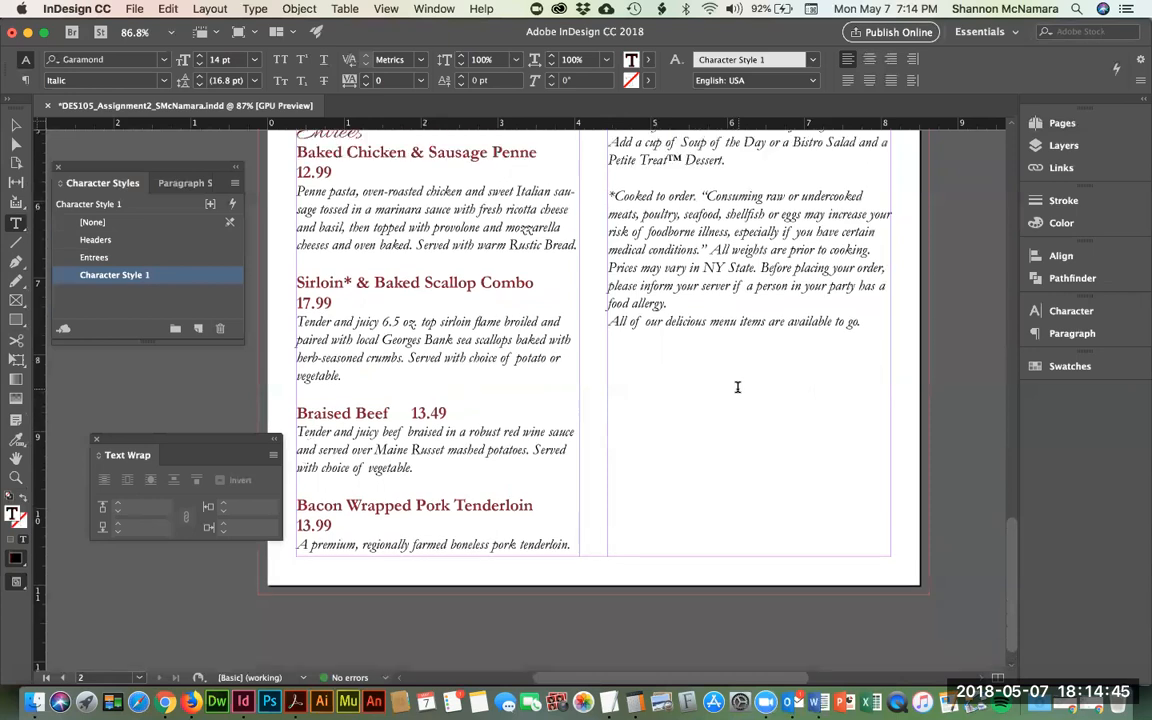
{"action": "key", "text": "shift+Down"}
{"action": "key", "text": "shift+Down"}
{"action": "key", "text": "shift+Down"}
{"action": "key", "text": "shift+Down"}
{"action": "key", "text": "shift+Down"}
{"action": "key", "text": "shift+Down"}
{"action": "key", "text": "shift+Down"}
{"action": "key", "text": "shift+Down"}
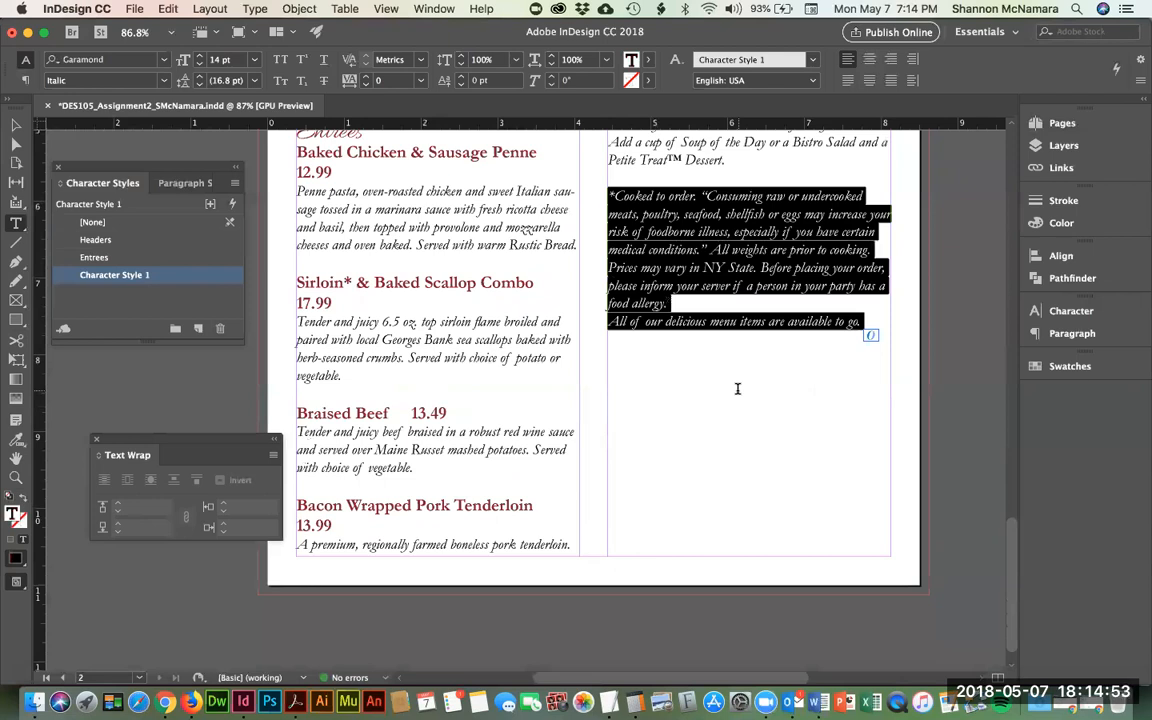
- Cut the disclaimer and closing line, add a period, and superscript the ™ after Petite Treat
{"action": "key", "text": "super+x"}
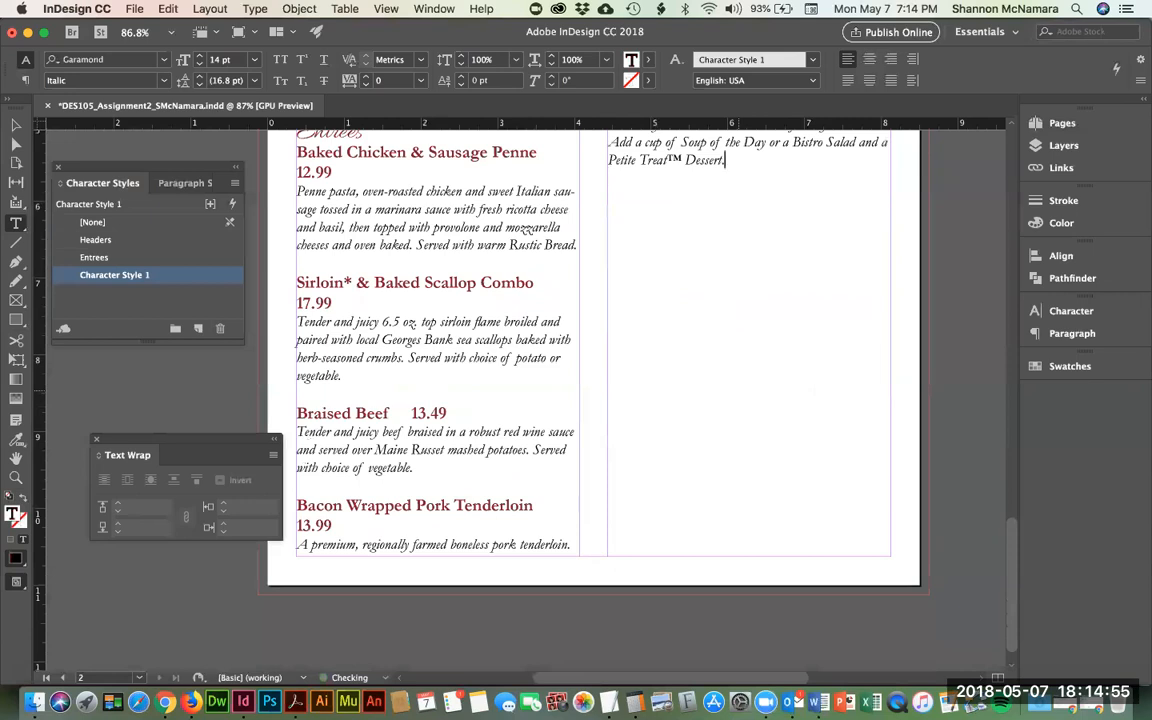
{"action": "type", "text": "."}
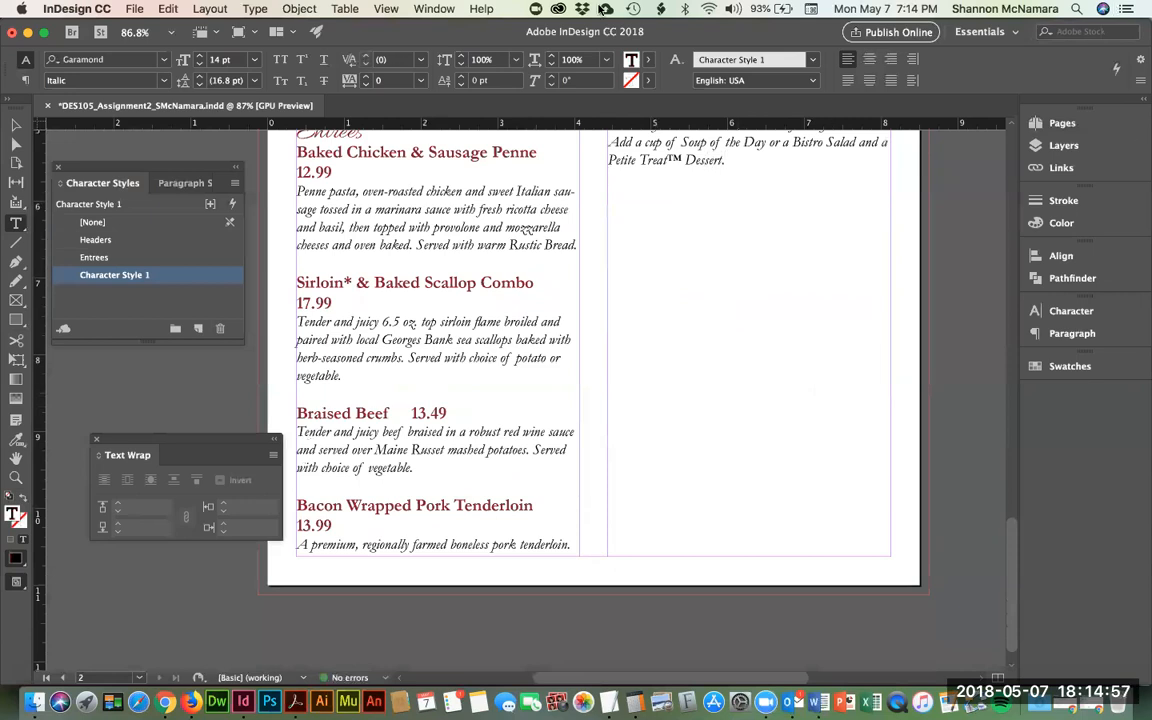
{"action": "key", "text": "Left"}
{"action": "key", "text": "shift+Left"}
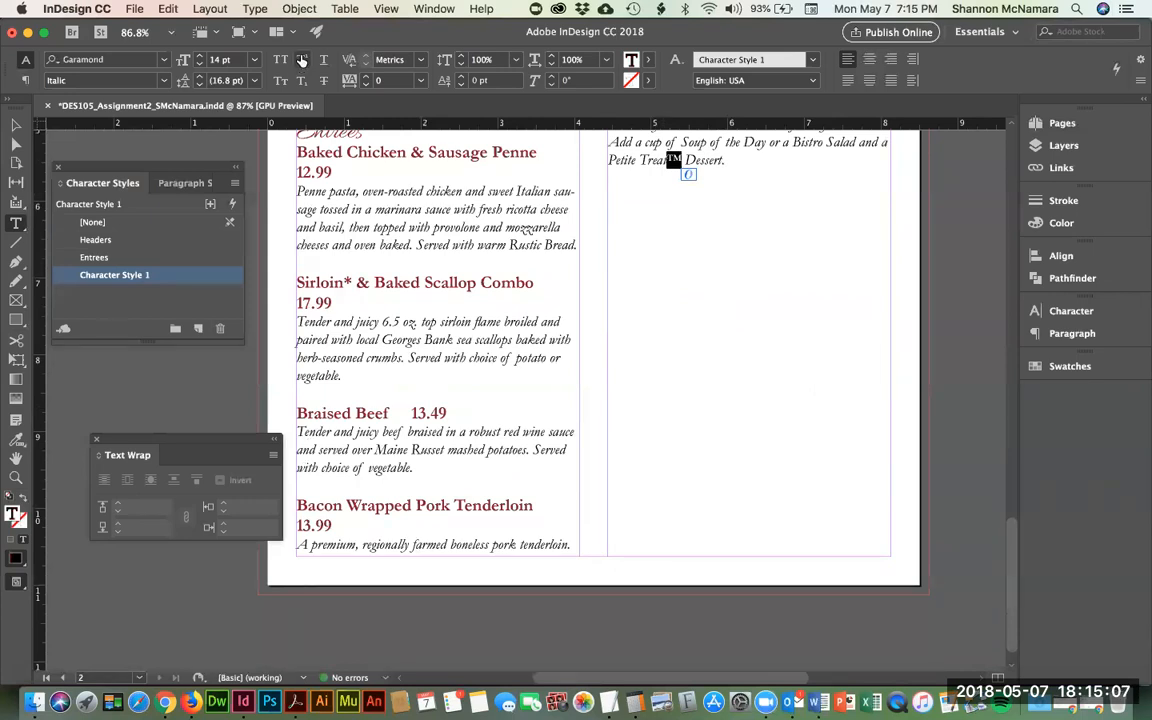
{"action": "left_click", "coordinate": [304, 61]}
{"action": "left_click", "coordinate": [677, 161]}
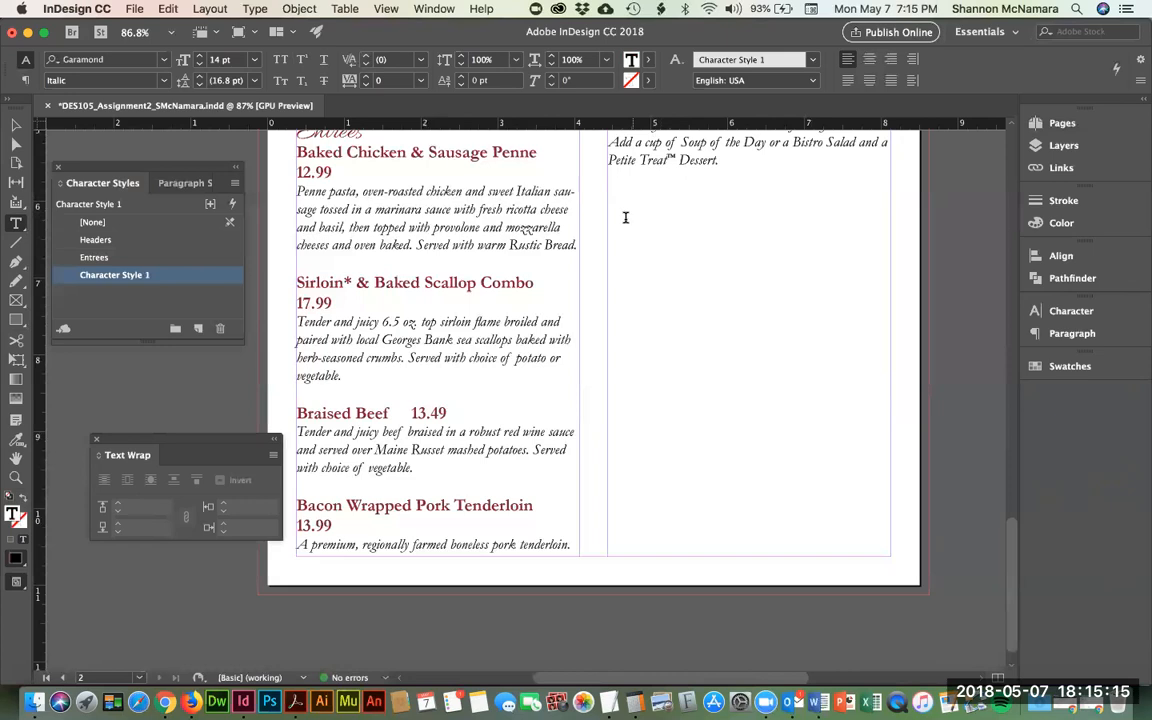
{"action": "scroll", "coordinate": [625, 217], "scroll_direction": "up", "scroll_amount": 5}
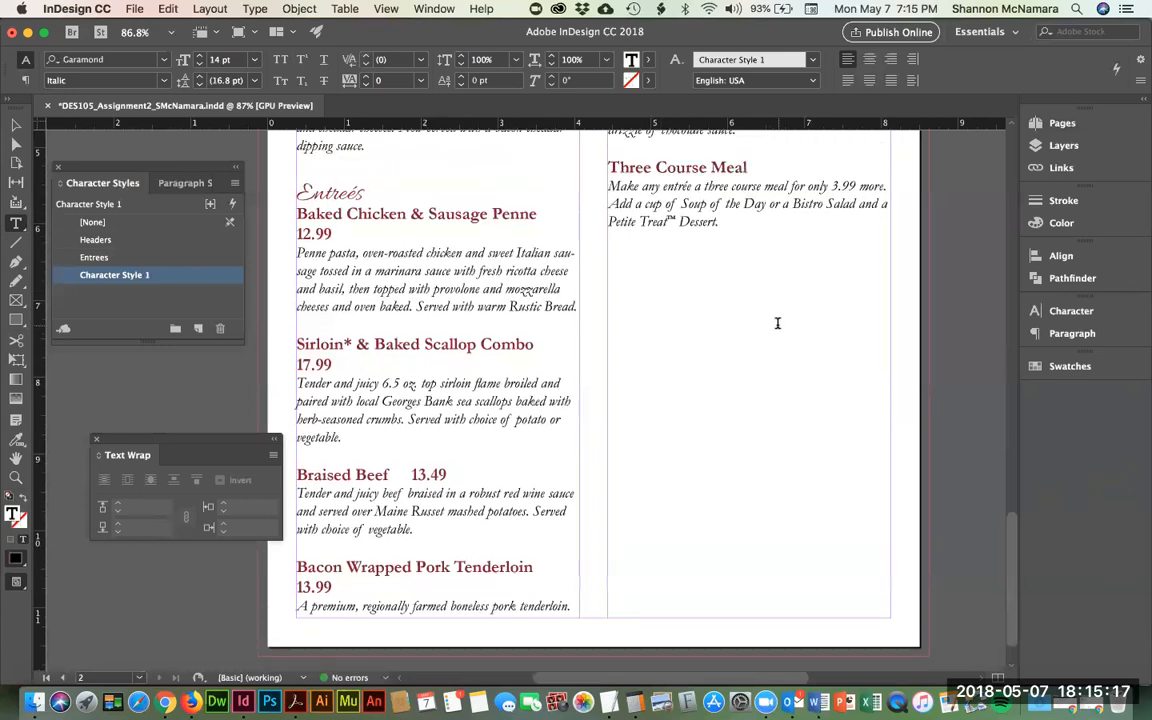
- Delete the blank lines above Boston Lager Tater Tots and above Sirloin
{"action": "scroll", "coordinate": [780, 324], "scroll_direction": "up", "scroll_amount": 3}
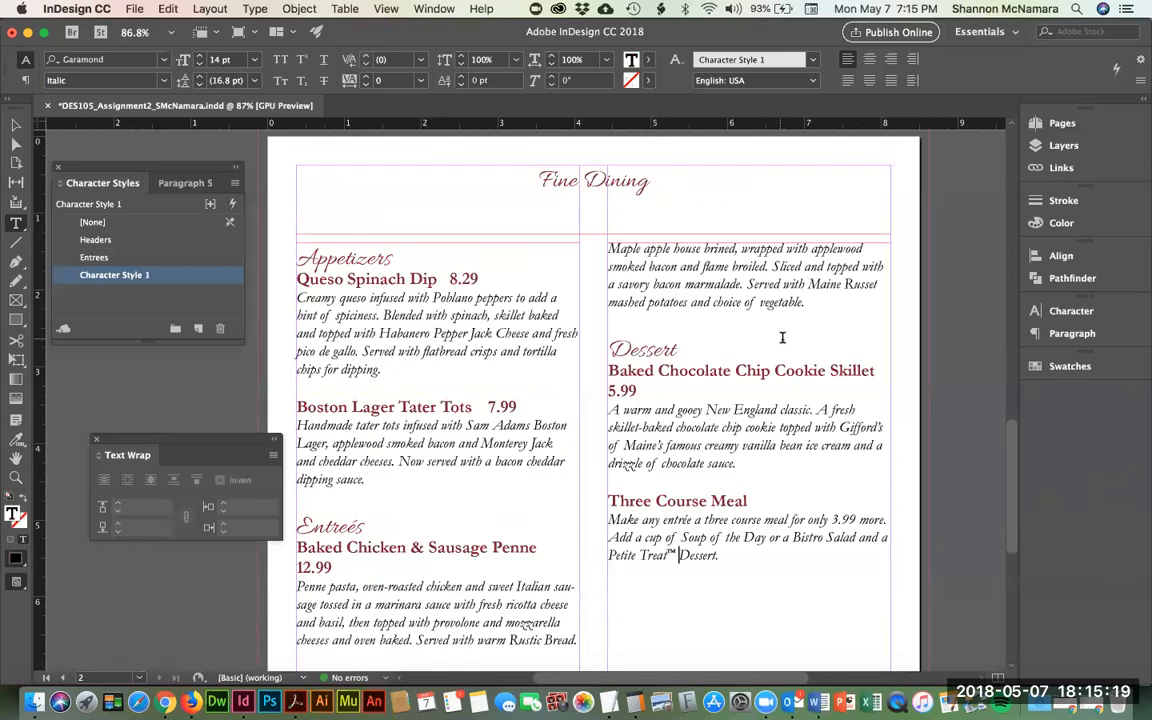
{"action": "scroll", "coordinate": [782, 338], "scroll_direction": "down", "scroll_amount": 1}
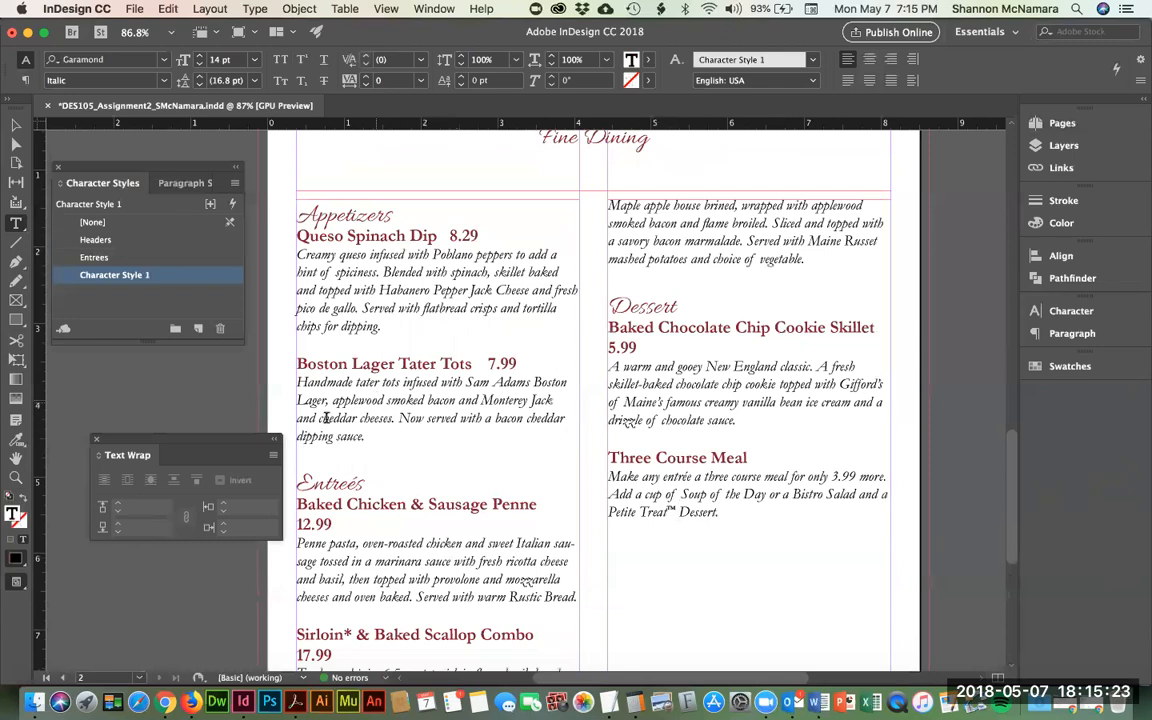
{"action": "left_click", "coordinate": [297, 340]}
{"action": "key", "text": "Left"}
{"action": "key", "text": "Down"}
{"action": "key", "text": "Up"}
{"action": "key", "text": "Up"}
{"action": "double_click", "coordinate": [297, 343]}
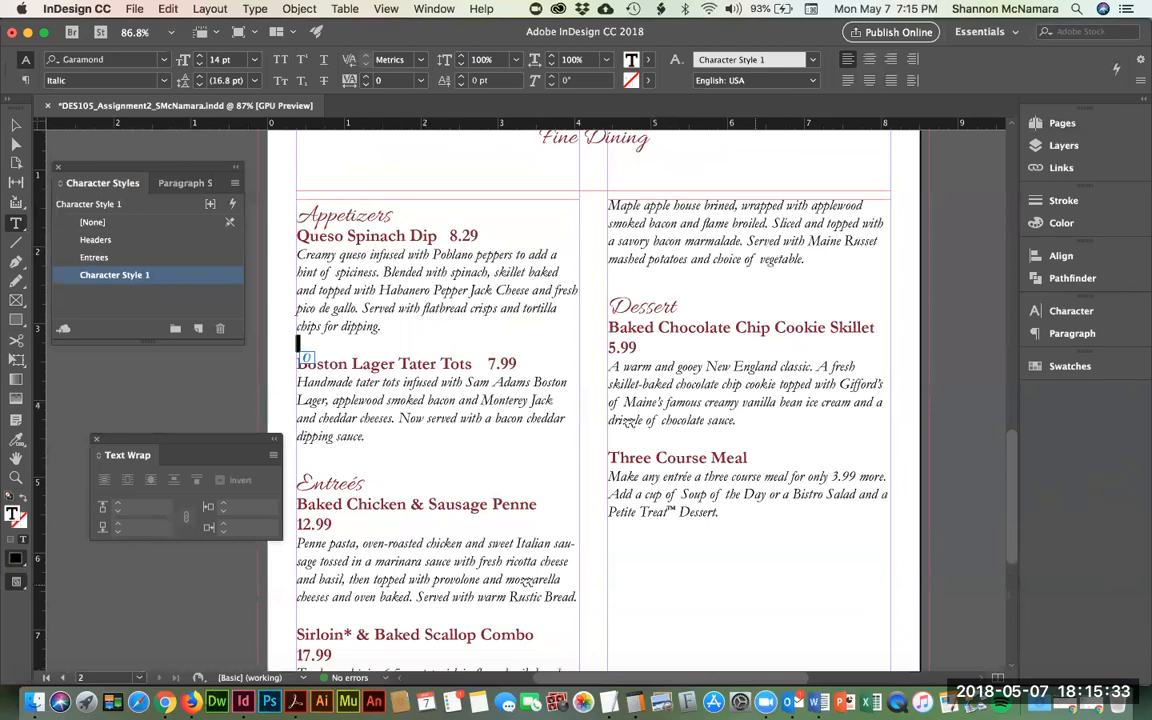
{"action": "key", "text": "BackSpace"}
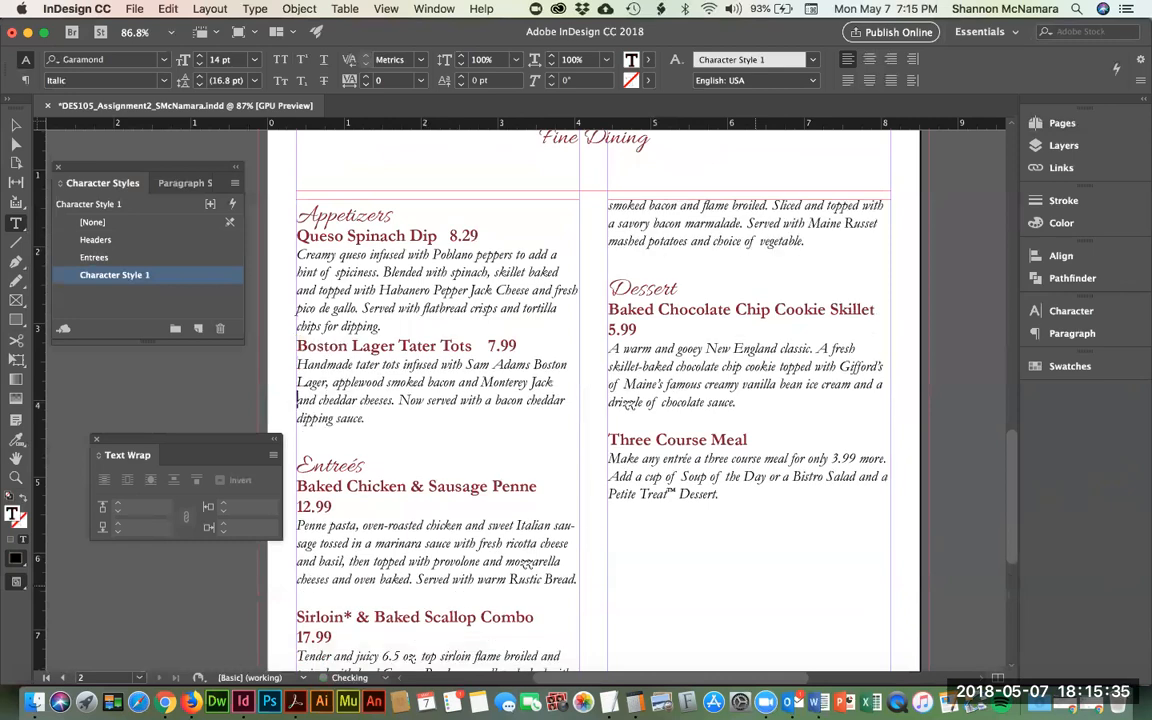
{"action": "key", "text": "Up"}
{"action": "key", "text": "Up"}
{"action": "key", "text": "Up"}
{"action": "key", "text": "Up"}
{"action": "key", "text": "Up"}
{"action": "key", "text": "Up"}
{"action": "key", "text": "Down"}
{"action": "key", "text": "Down"}
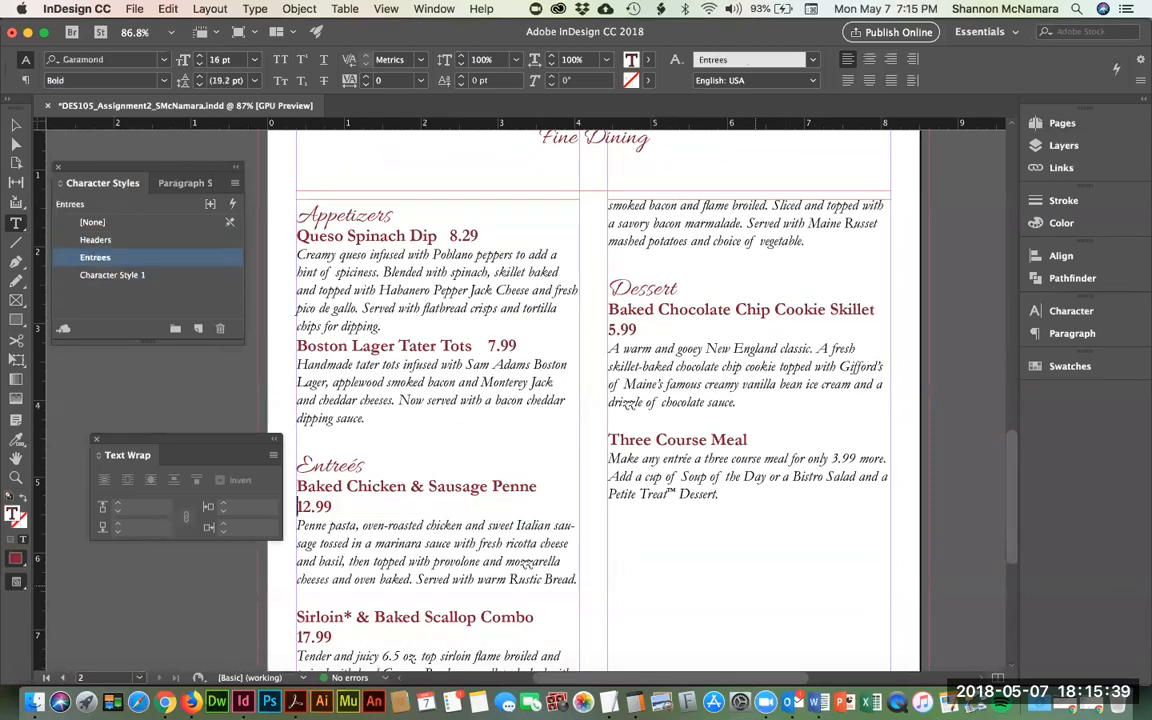
{"action": "key", "text": "Down"}
{"action": "key", "text": "Down"}
{"action": "key", "text": "Down"}
{"action": "key", "text": "Down"}
{"action": "key", "text": "BackSpace"}
- Delete the blank lines above Braised Beef and Bacon Wrapped Pork Tenderloin
{"action": "scroll", "coordinate": [405, 417], "scroll_direction": "down", "scroll_amount": 5}
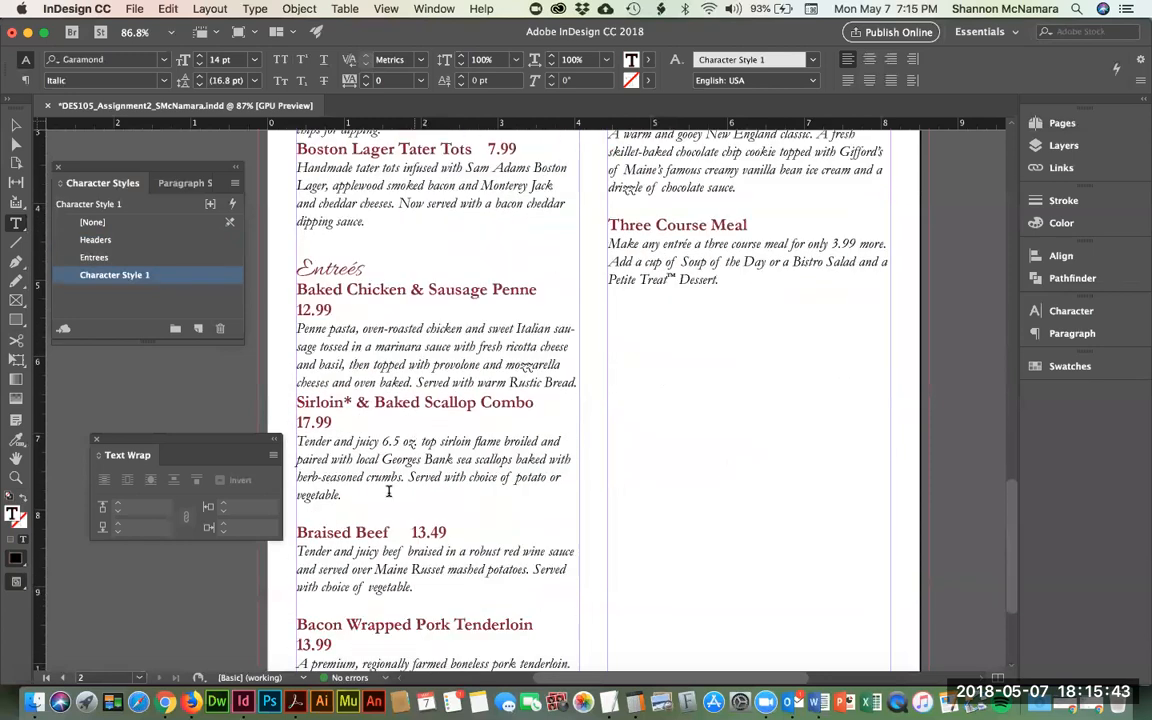
{"action": "double_click", "coordinate": [313, 518]}
{"action": "key", "text": "BackSpace"}
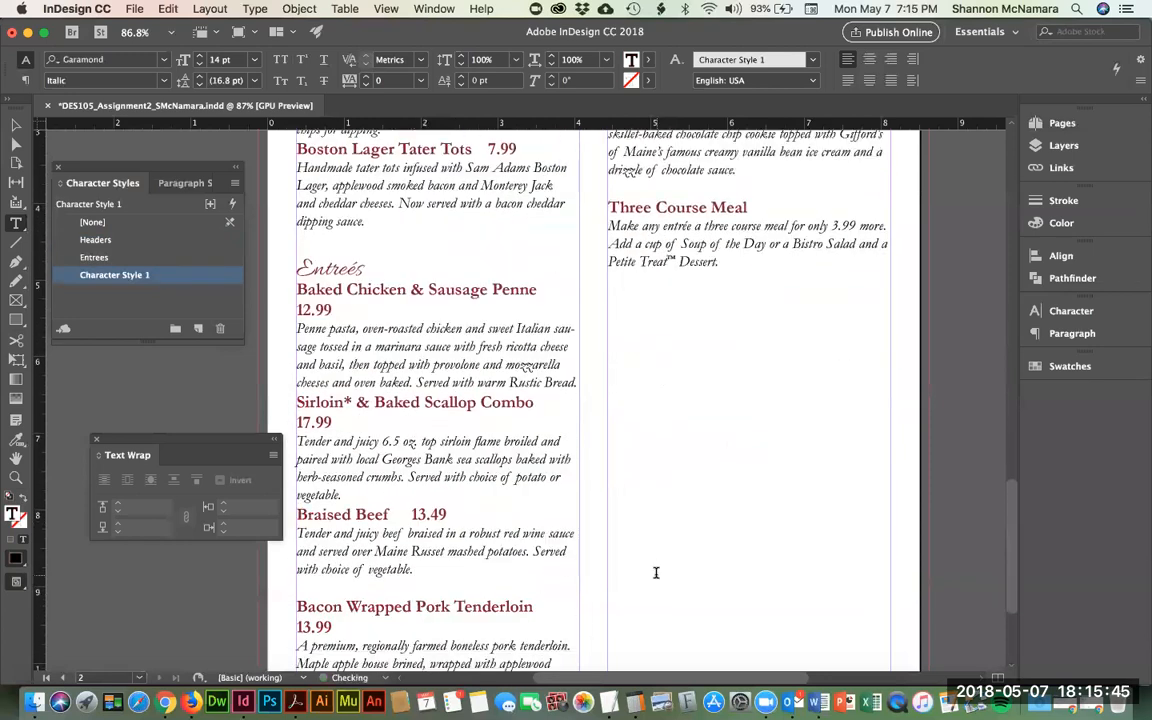
{"action": "left_click", "coordinate": [298, 606]}
{"action": "key", "text": "BackSpace"}
{"action": "scroll", "coordinate": [558, 440], "scroll_direction": "down", "scroll_amount": 5}
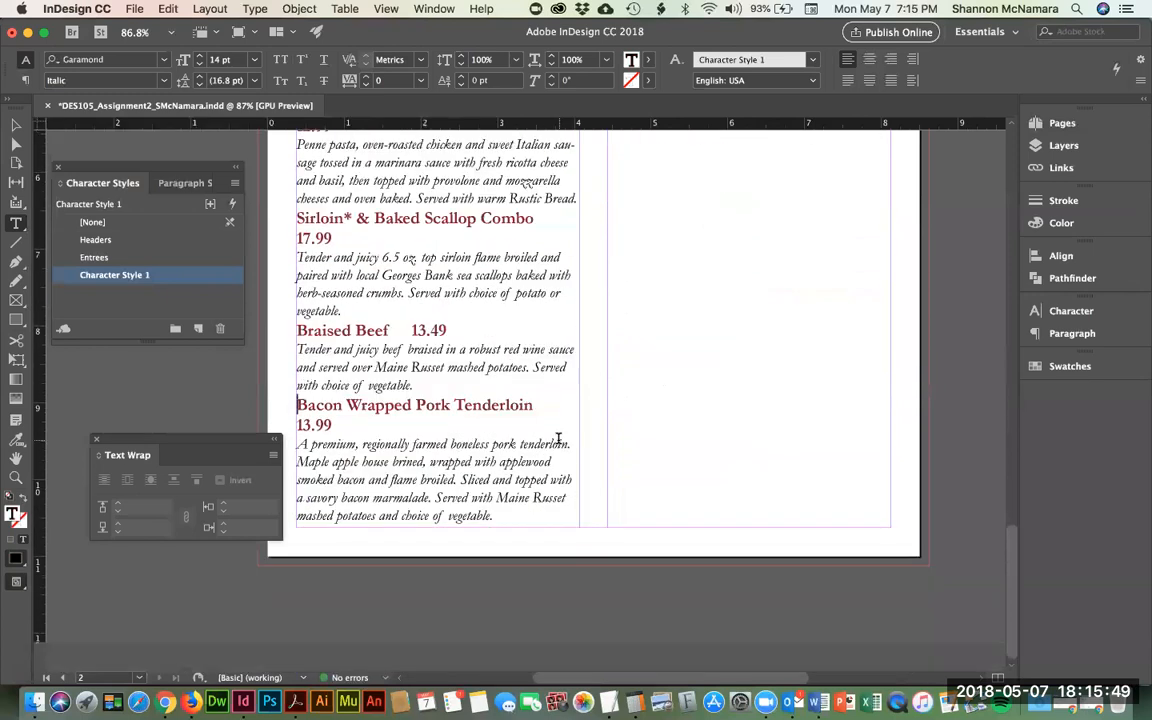
{"action": "scroll", "coordinate": [558, 440], "scroll_direction": "up", "scroll_amount": 15}
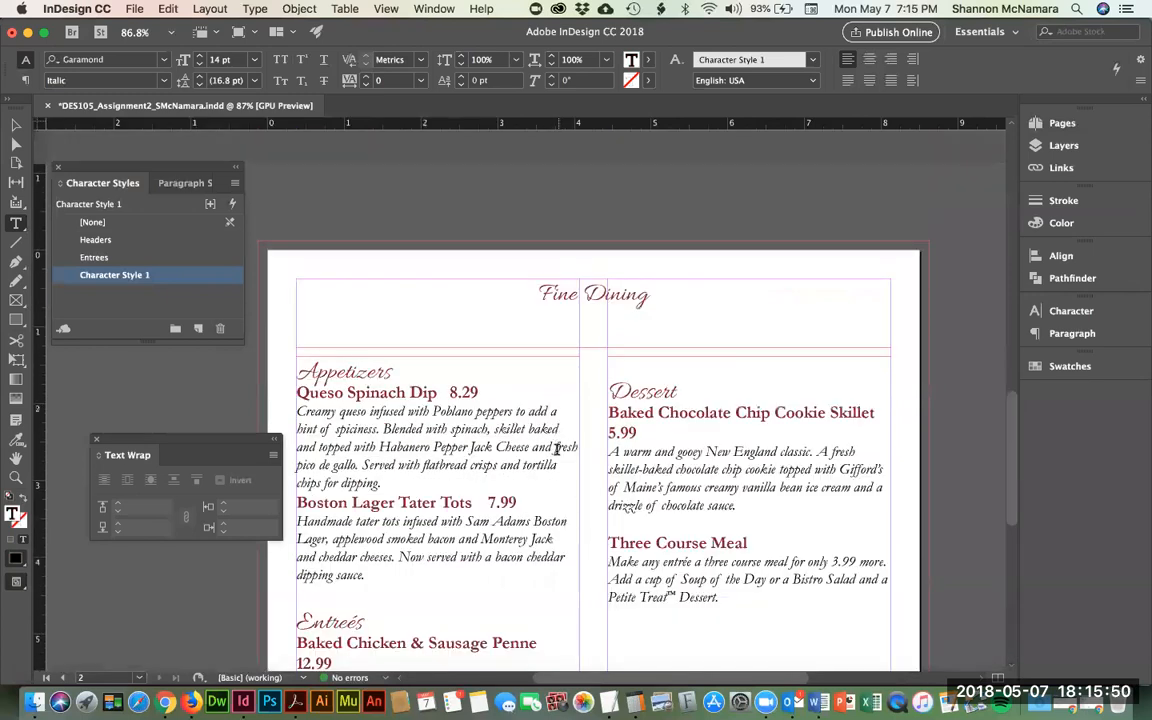
- Delete the blank lines above the Dessert heading and Three Course Meal
{"action": "left_click", "coordinate": [622, 408]}
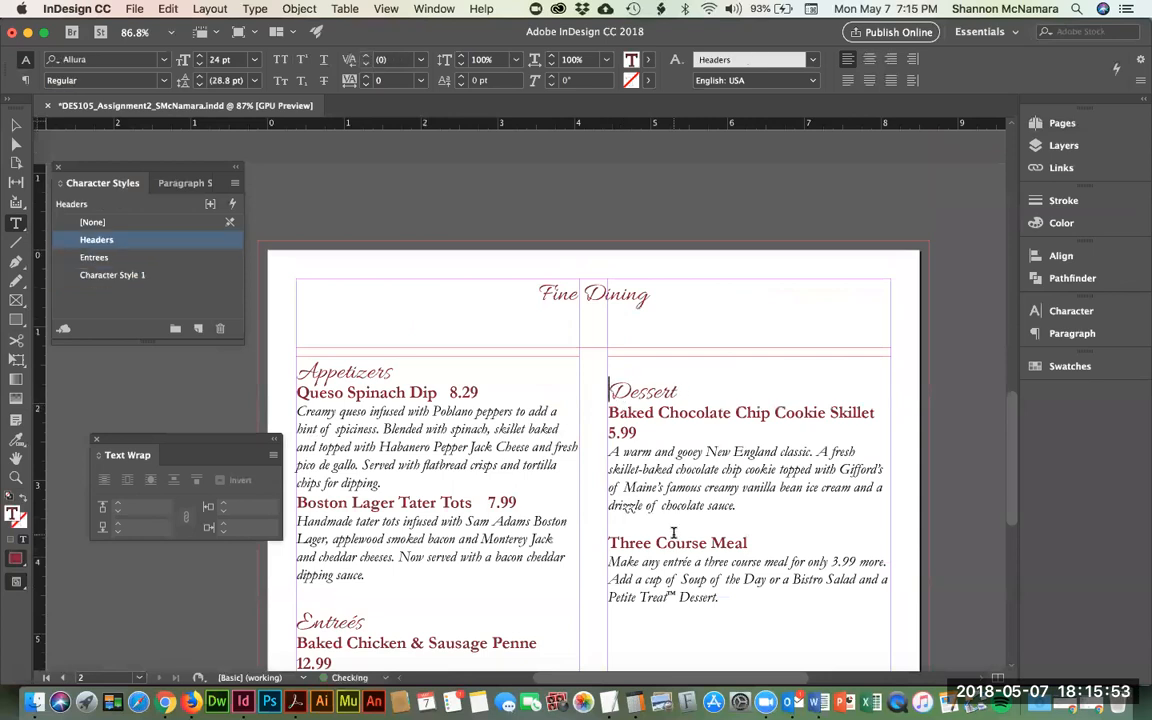
{"action": "key", "text": "BackSpace"}
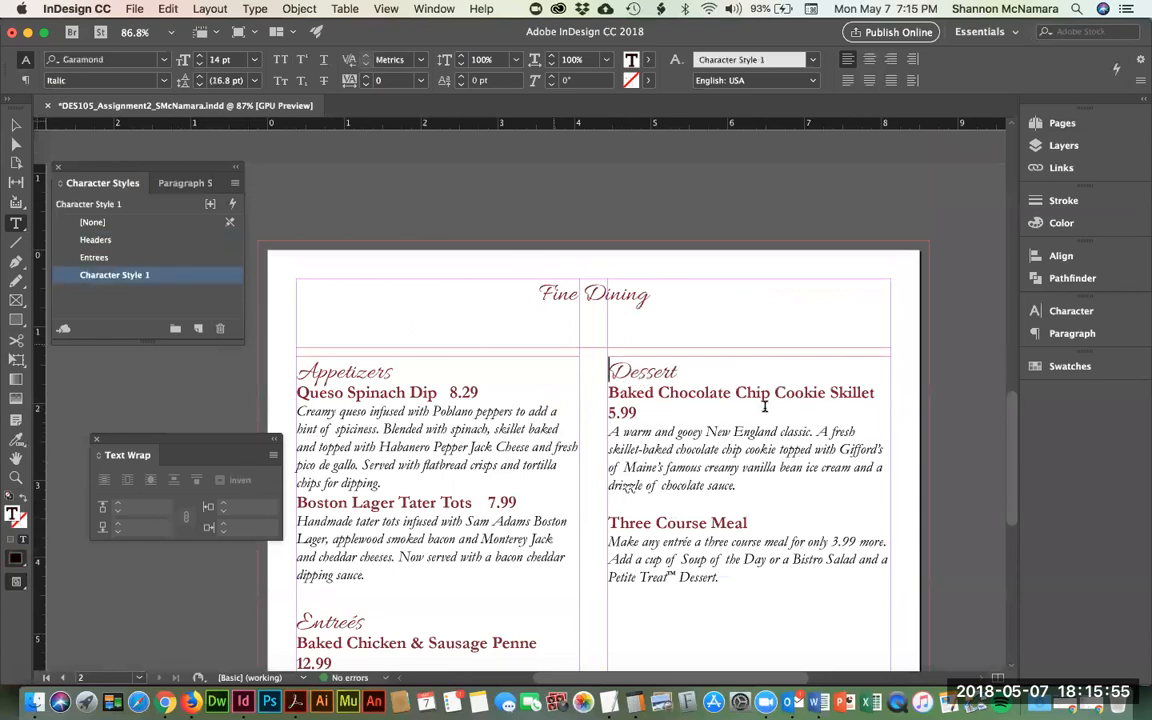
{"action": "scroll", "coordinate": [685, 430], "scroll_direction": "down", "scroll_amount": 2}
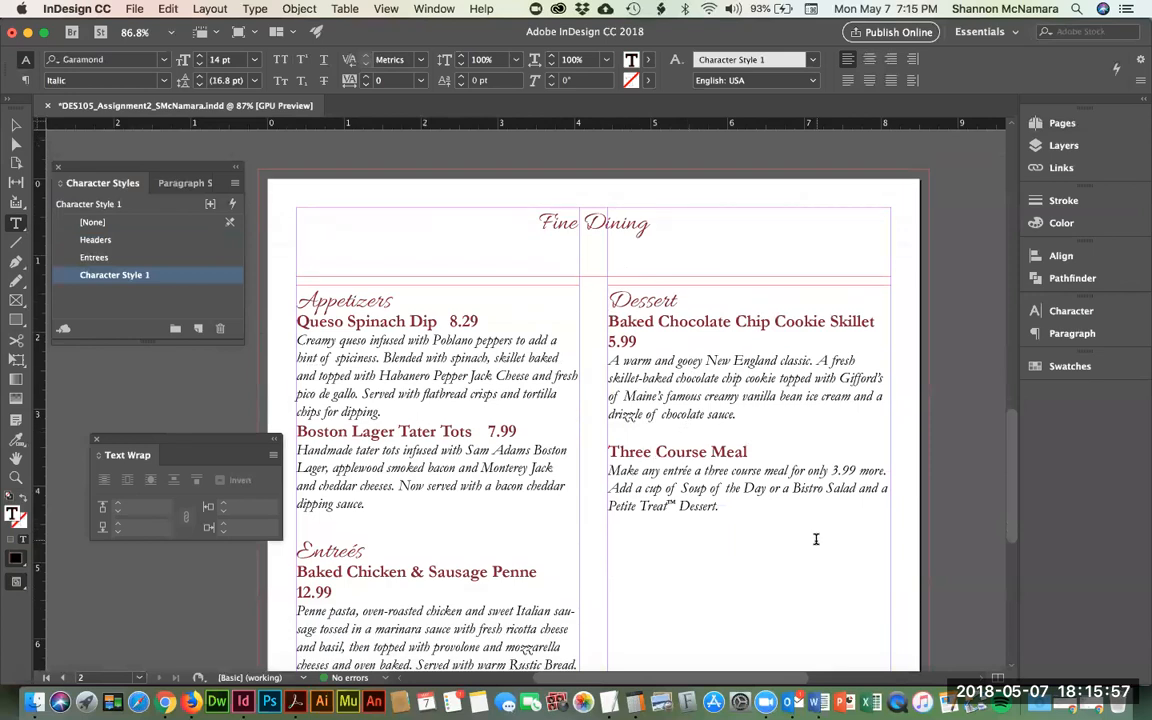
{"action": "left_click", "coordinate": [610, 432]}
{"action": "key", "text": "Delete"}
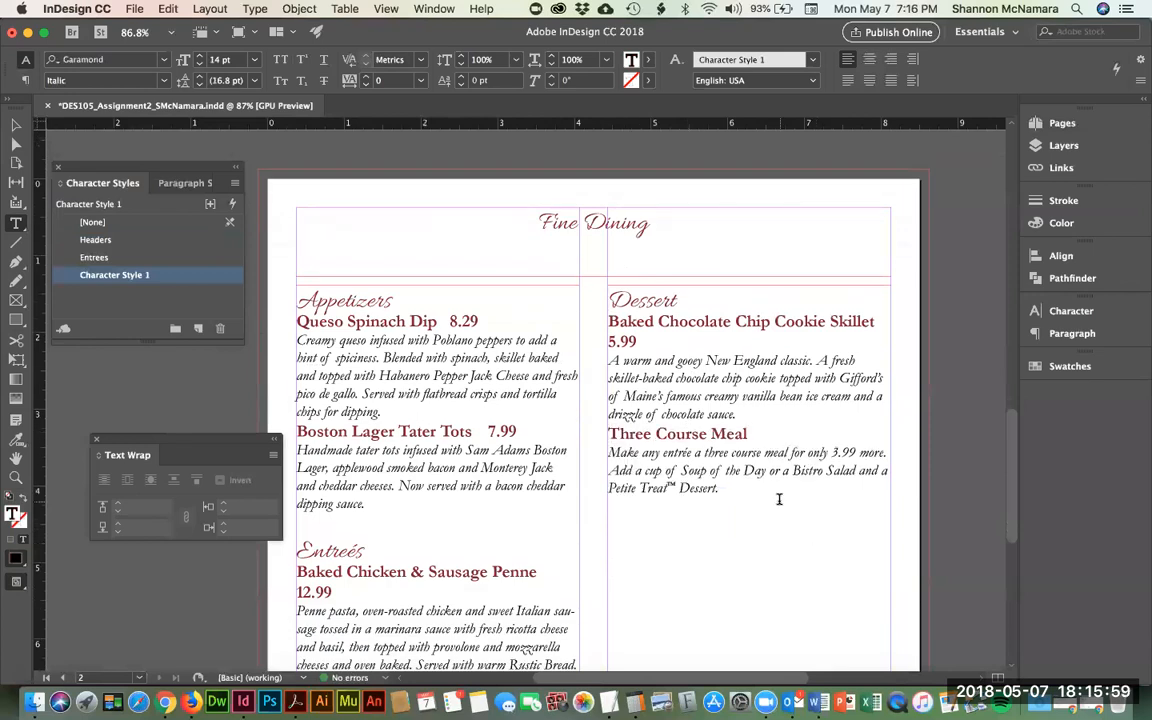
{"action": "scroll", "coordinate": [779, 496], "scroll_direction": "down", "scroll_amount": 7}
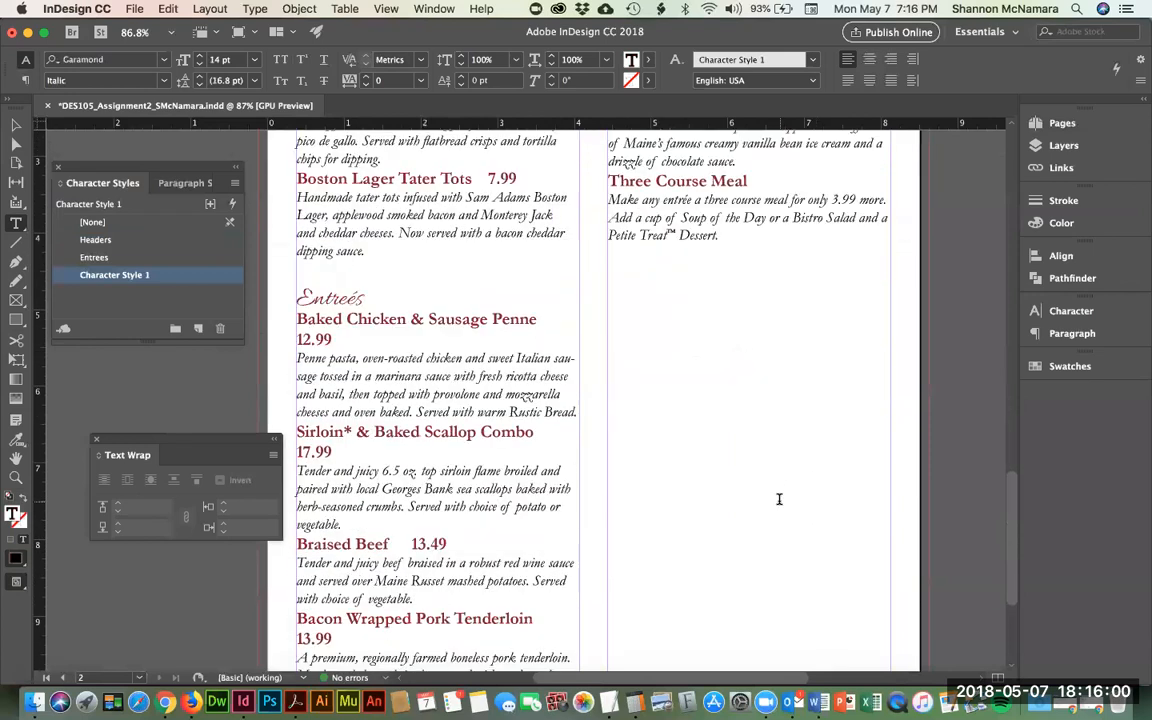
- Show the Paragraph panel from Window > Type & Tables and dismiss the paragraph borders tip
{"action": "left_click", "coordinate": [432, 9]}
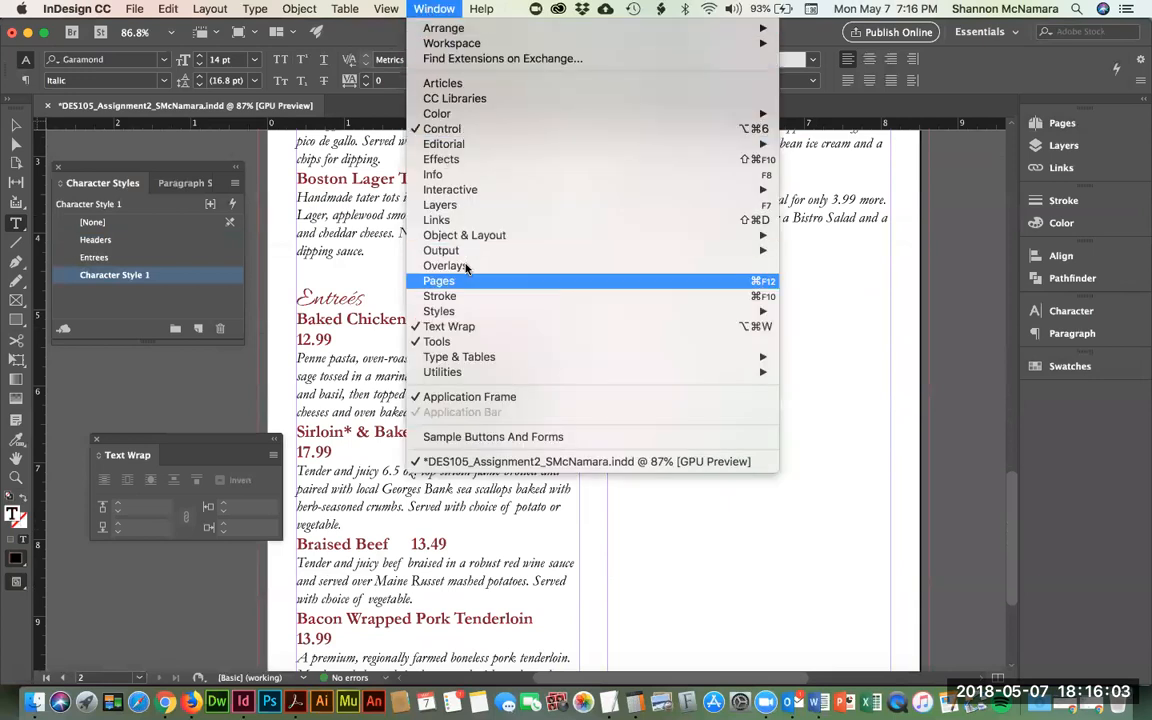
{"action": "mouse_move", "coordinate": [470, 315]}
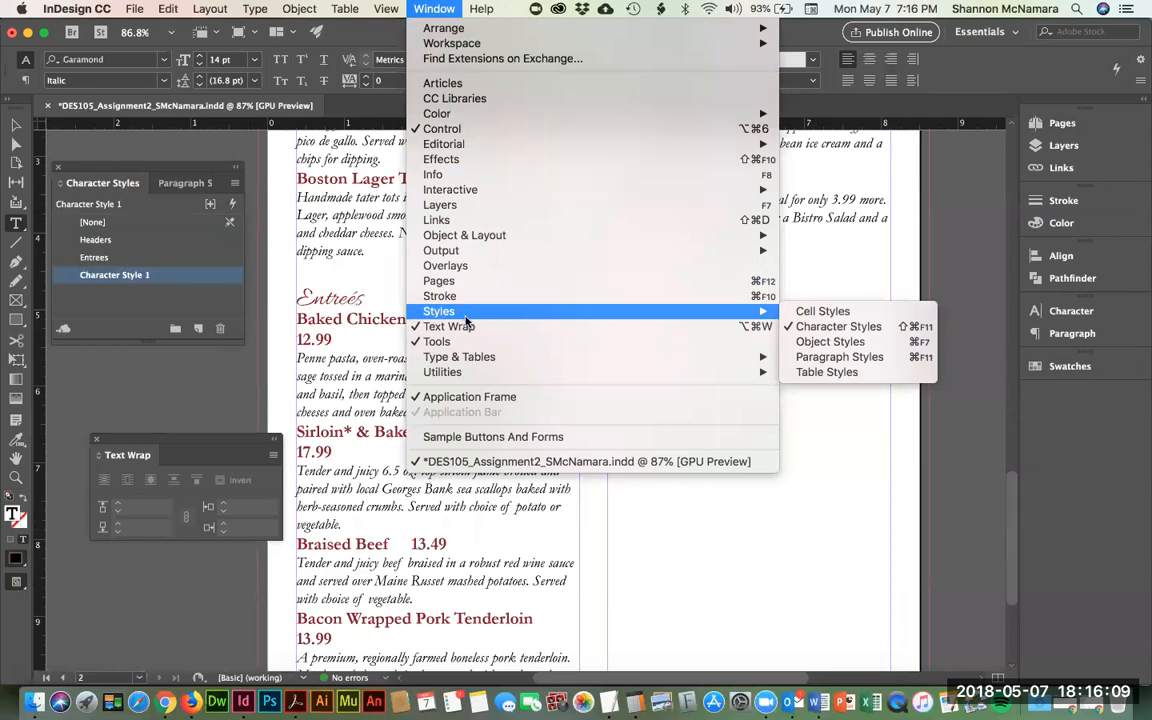
{"action": "mouse_move", "coordinate": [481, 357]}
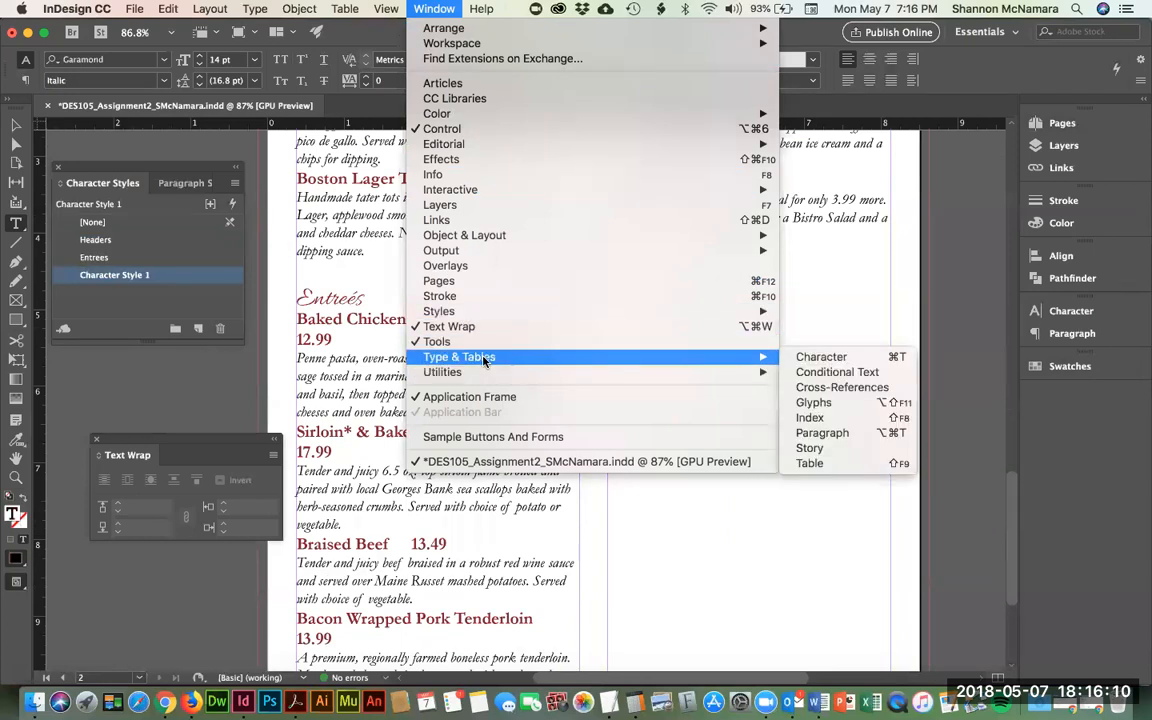
{"action": "left_click", "coordinate": [835, 437]}
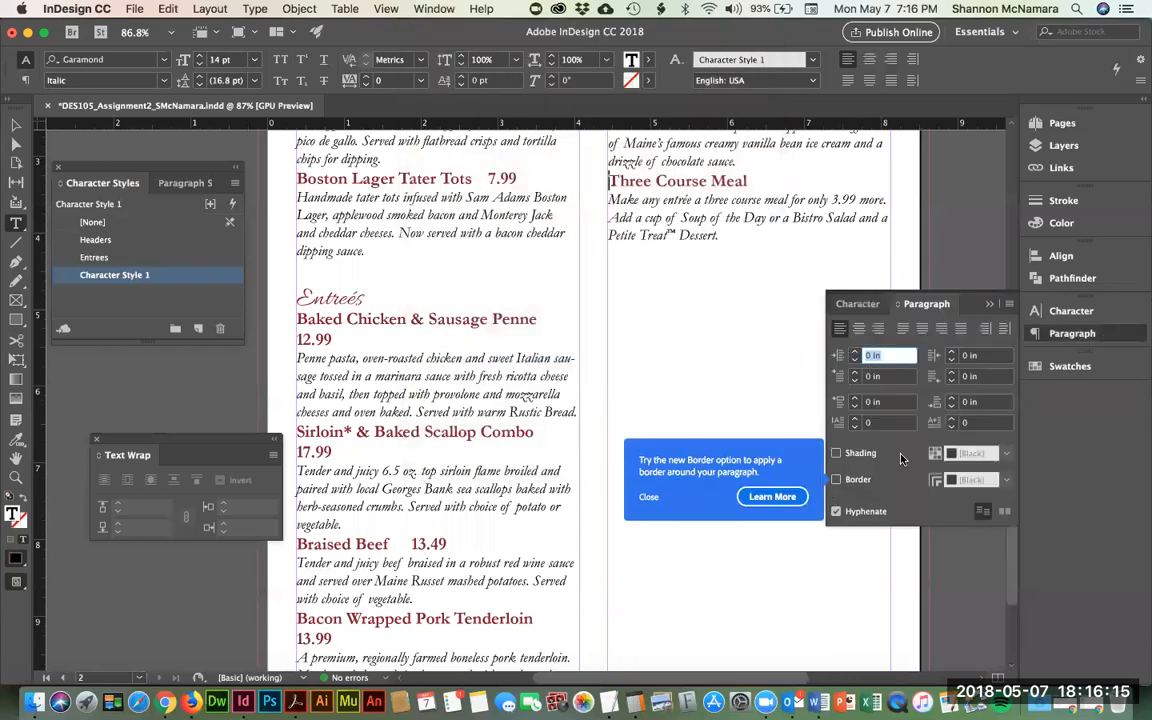
{"action": "left_click", "coordinate": [648, 497]}
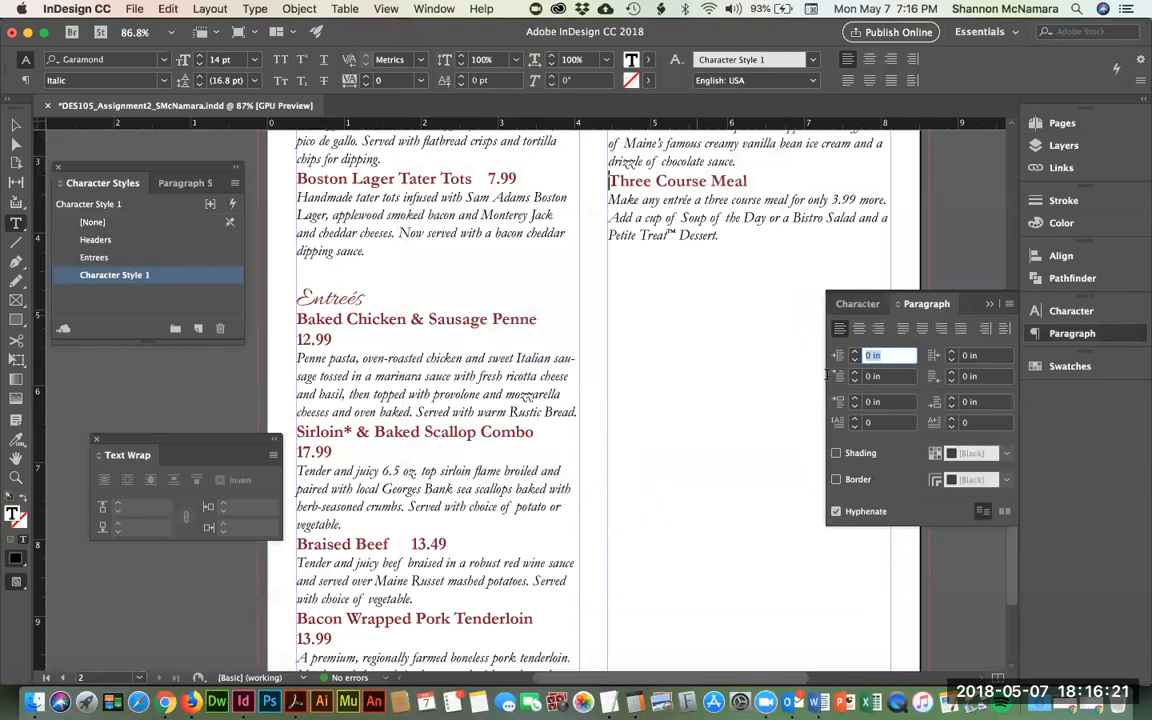
- Place the cursor in the Queso Spinach Dip description and show the Paragraph Styles list
{"action": "scroll", "coordinate": [360, 212], "scroll_direction": "up", "scroll_amount": 5}
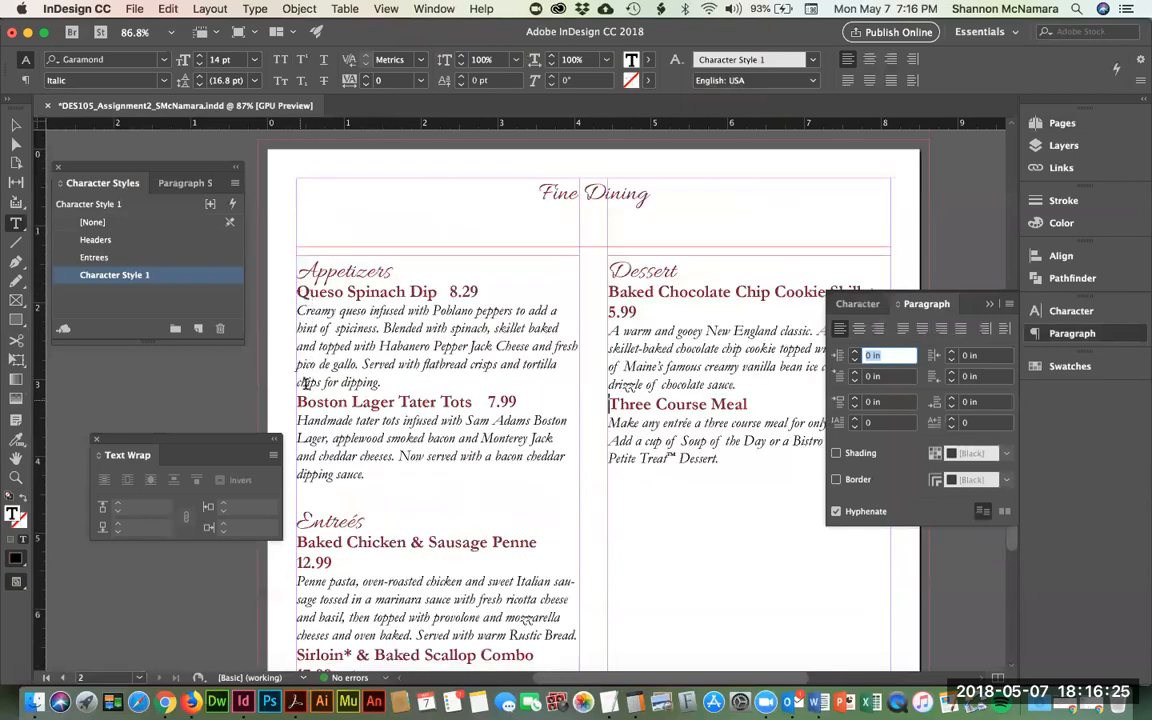
{"action": "left_click_drag", "start_coordinate": [299, 383], "coordinate": [395, 380]}
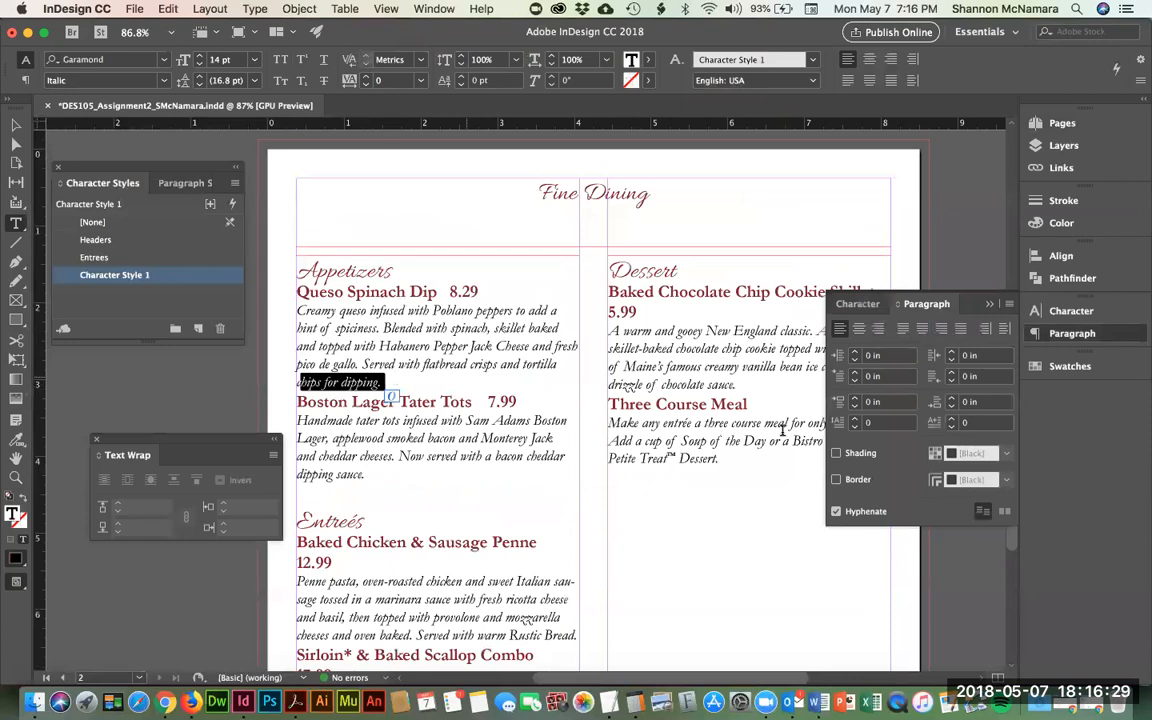
{"action": "left_click", "coordinate": [362, 340]}
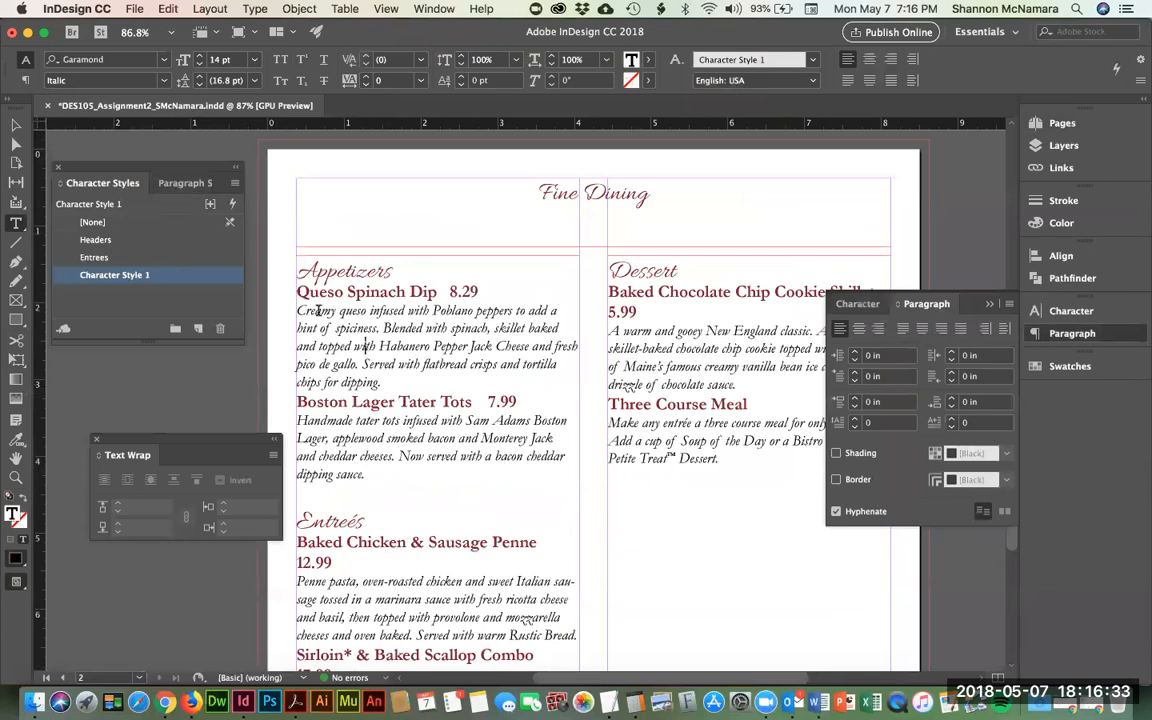
{"action": "left_click", "coordinate": [183, 180]}
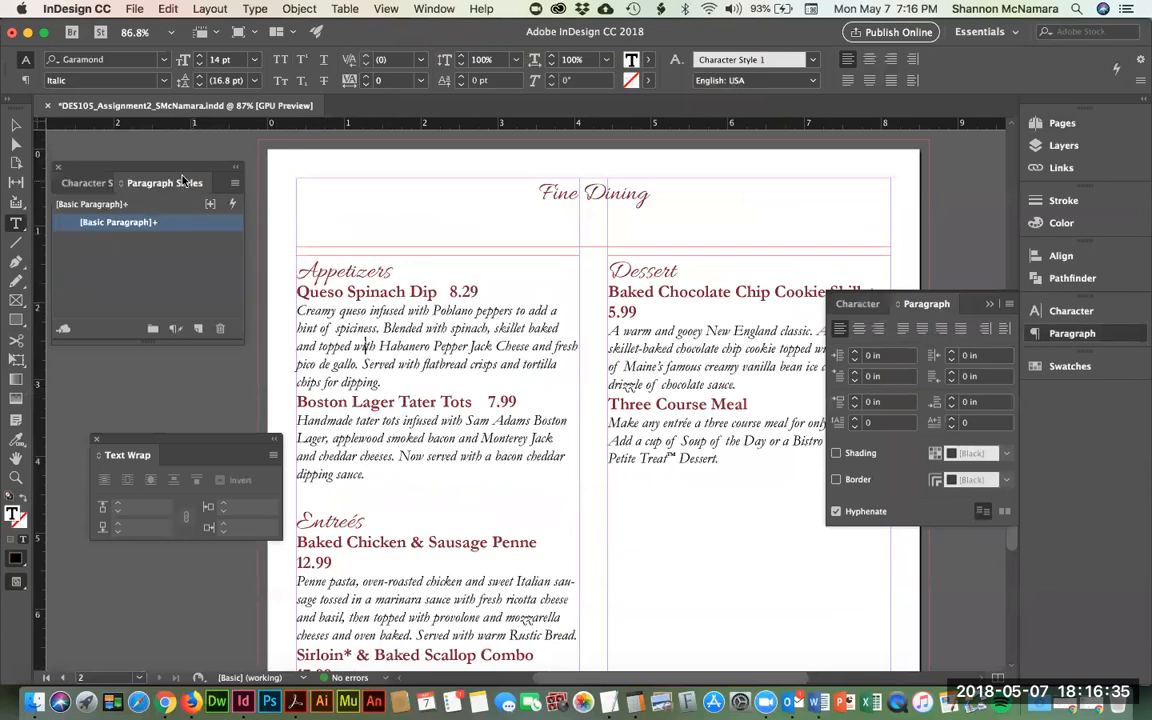
{"action": "left_click", "coordinate": [70, 229], "text": "alt"}
{"action": "double_click", "coordinate": [70, 229]}
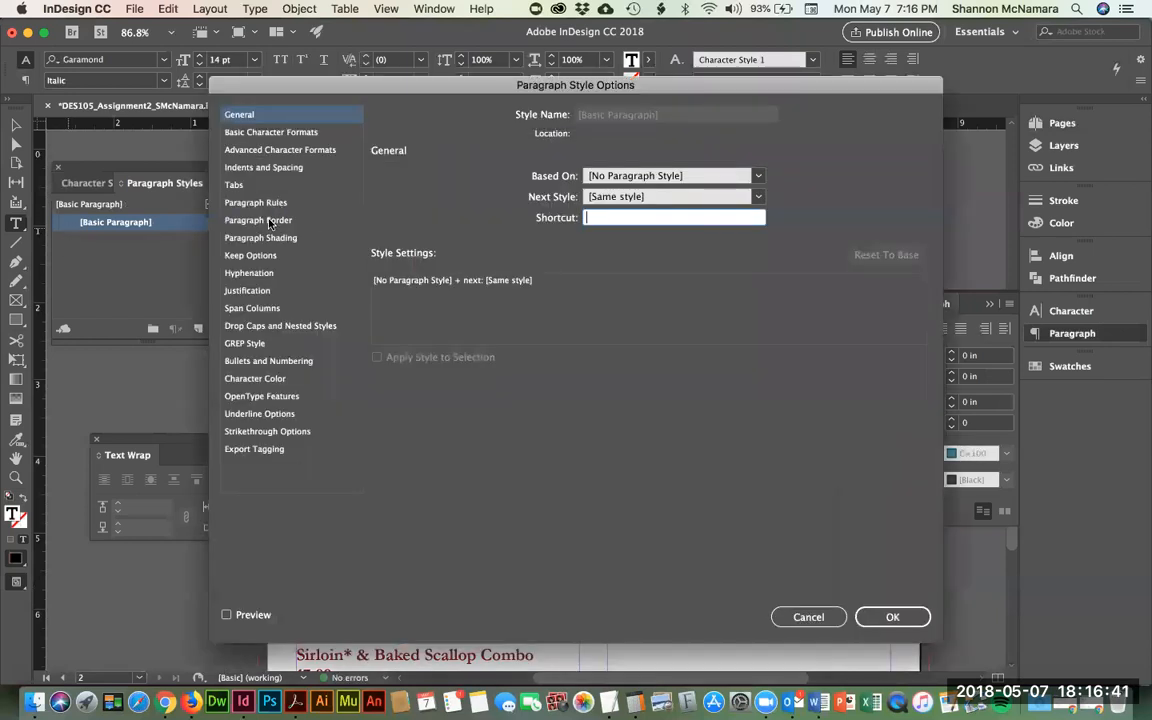
{"action": "left_click", "coordinate": [308, 136]}
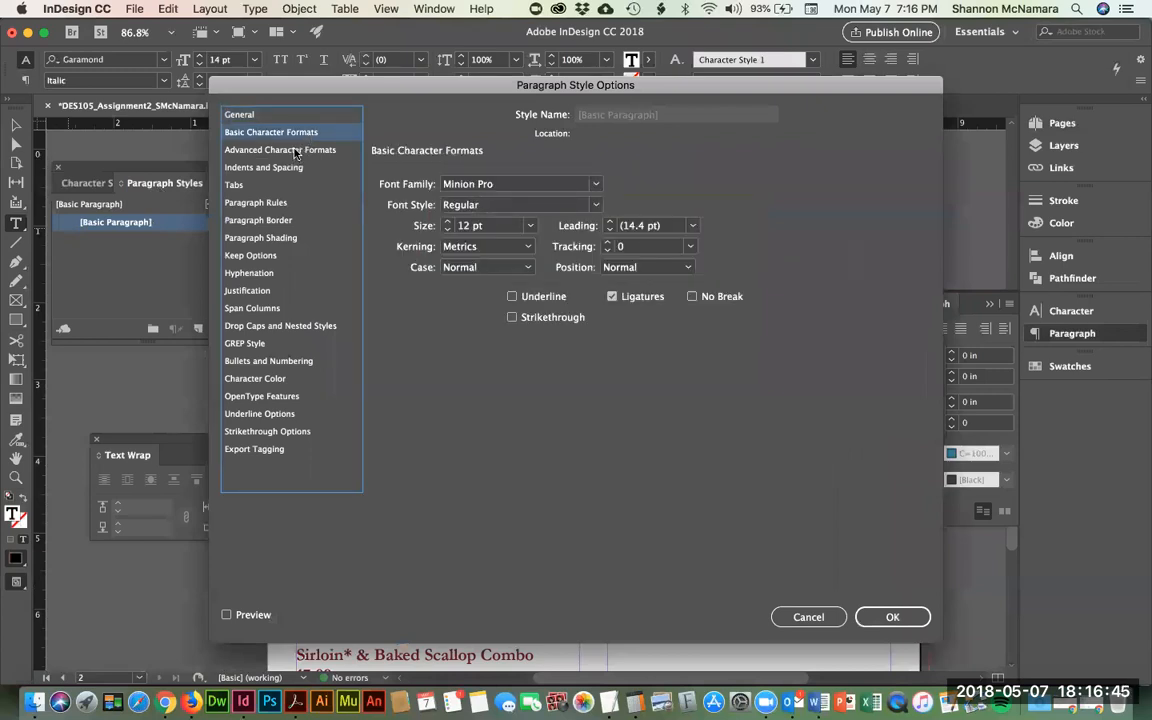
{"action": "left_click", "coordinate": [296, 151]}
{"action": "left_click", "coordinate": [262, 167]}
{"action": "left_click", "coordinate": [275, 186]}
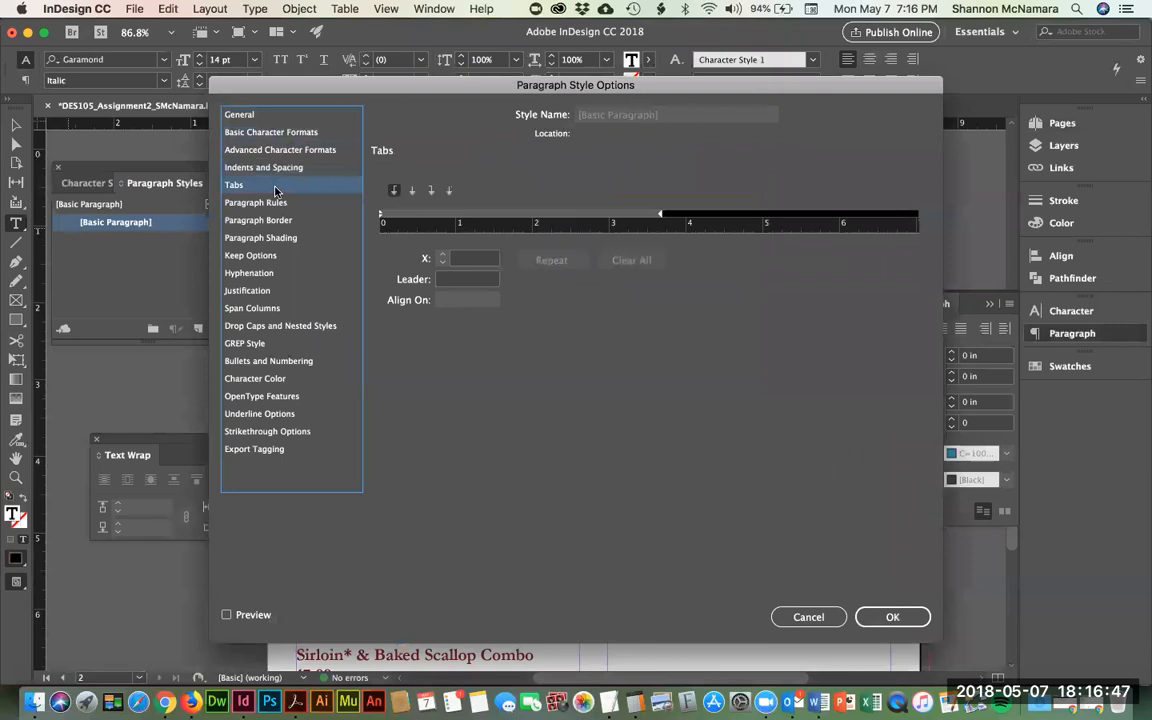
{"action": "left_click", "coordinate": [262, 202]}
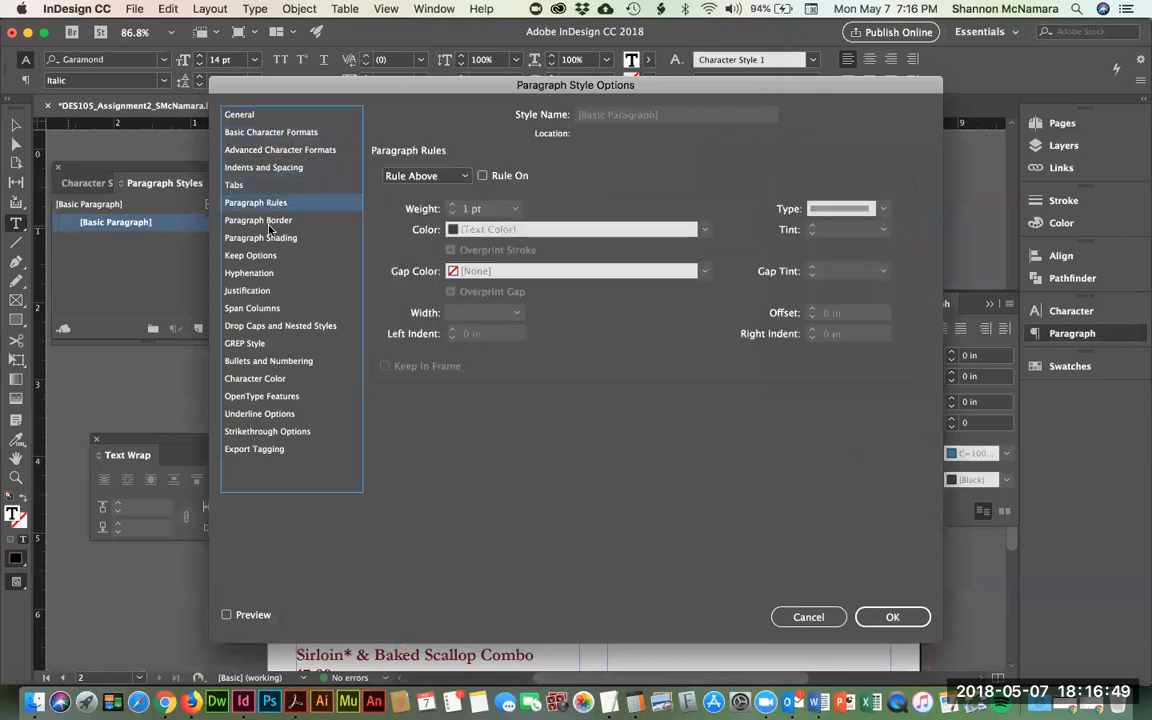
{"action": "left_click", "coordinate": [262, 220]}
{"action": "left_click", "coordinate": [272, 238]}
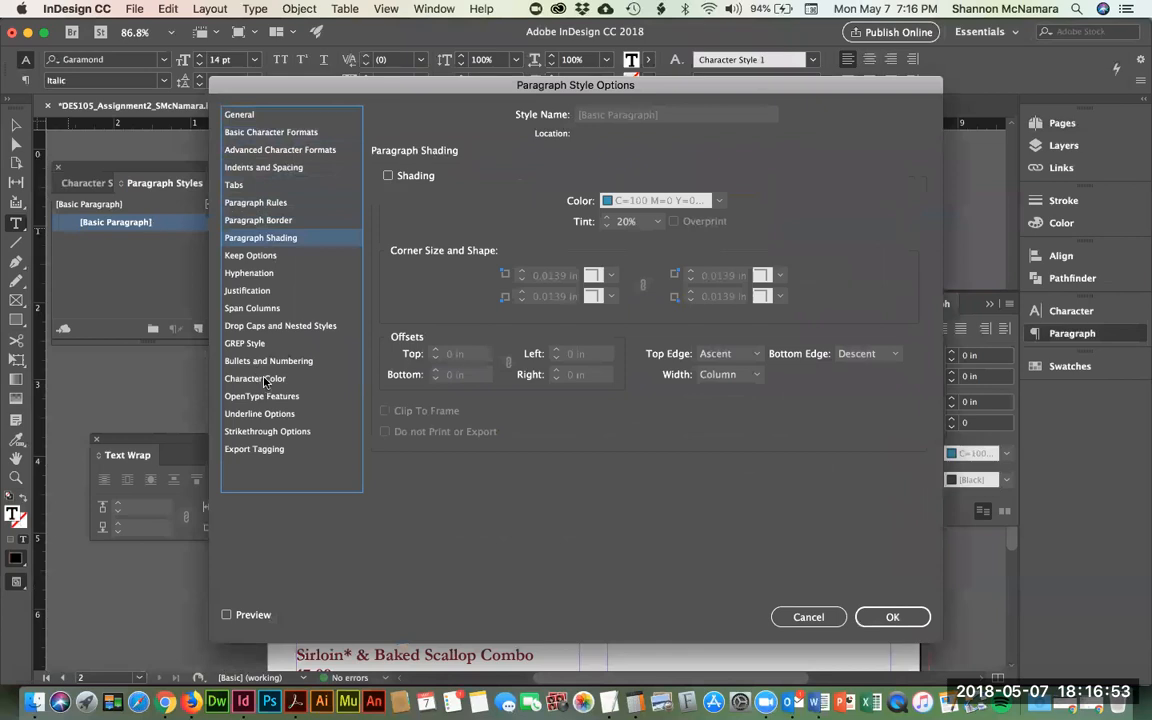
{"action": "left_click", "coordinate": [272, 132]}
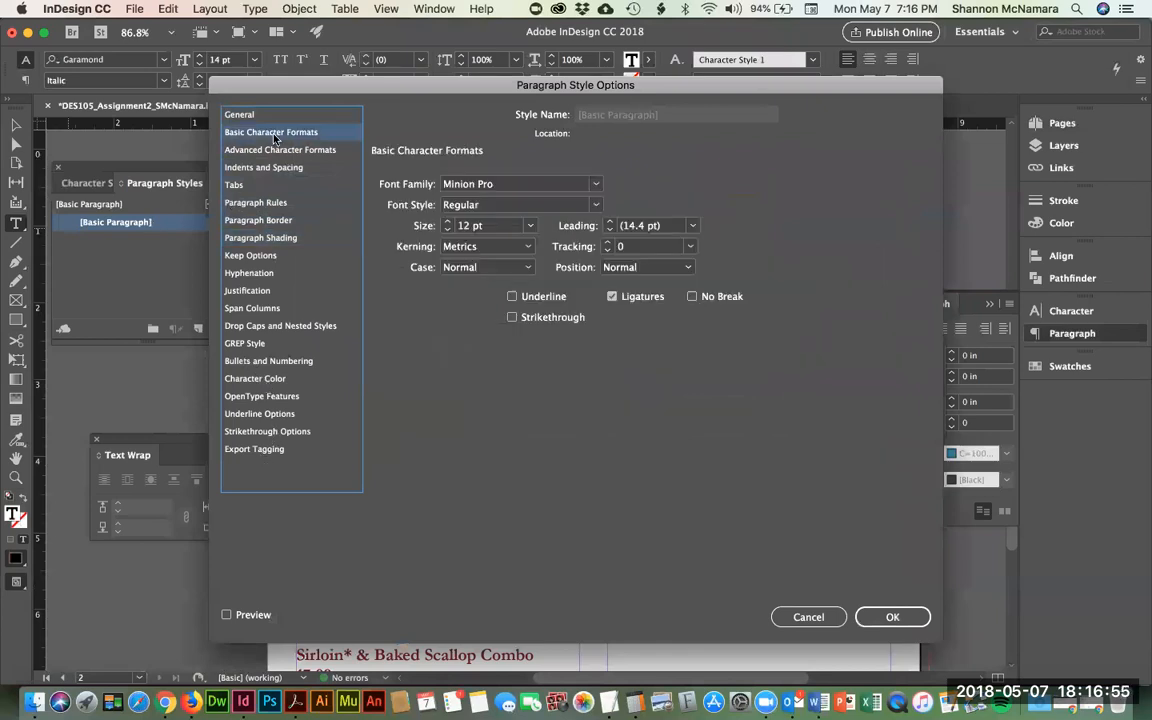
{"action": "key", "text": "Down"}
{"action": "key", "text": "Down"}
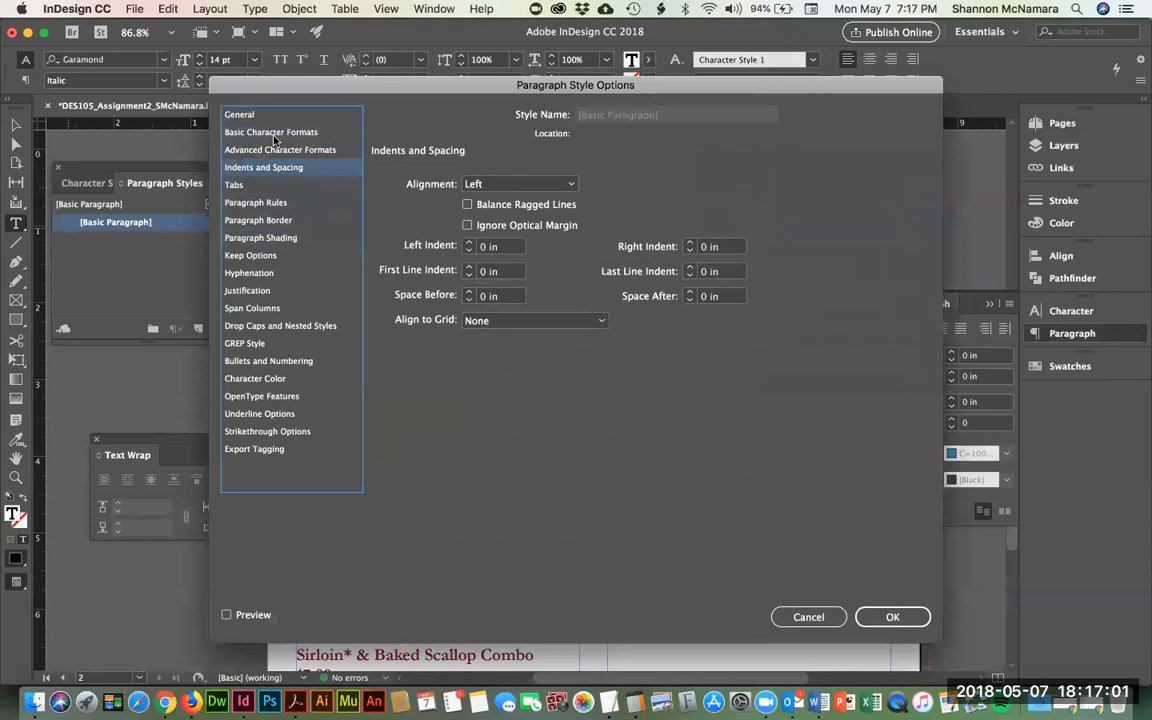
{"action": "left_click", "coordinate": [245, 618]}
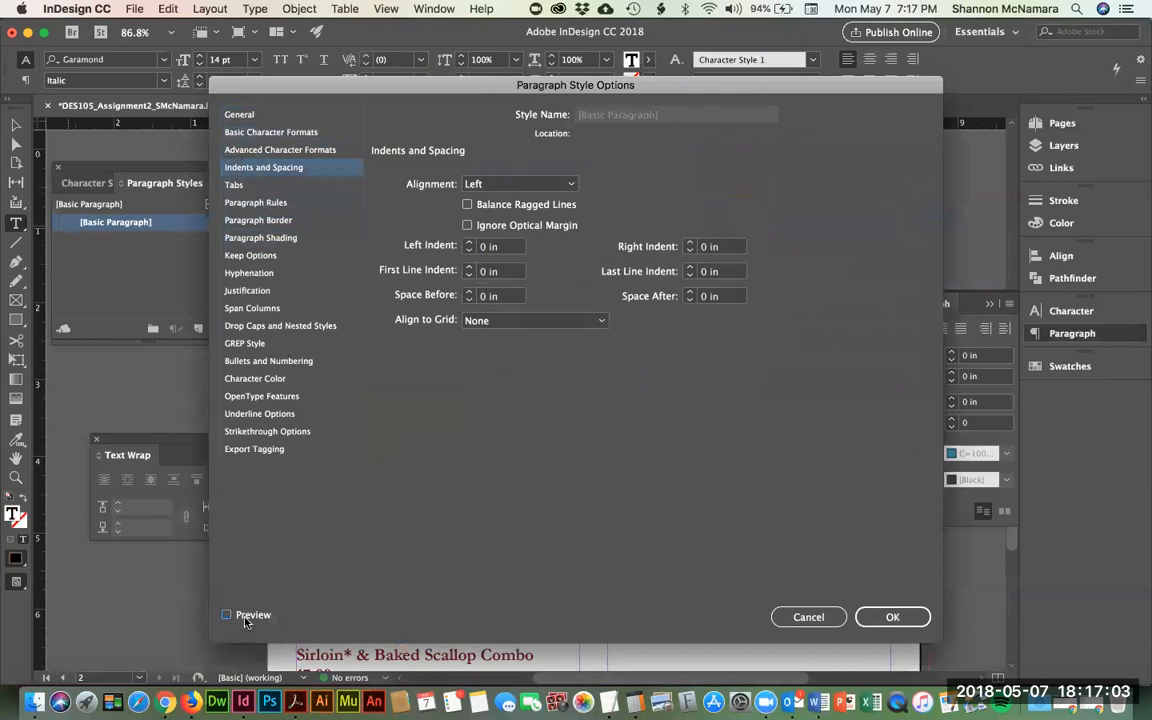
{"action": "left_click_drag", "start_coordinate": [467, 88], "coordinate": [859, 96]}
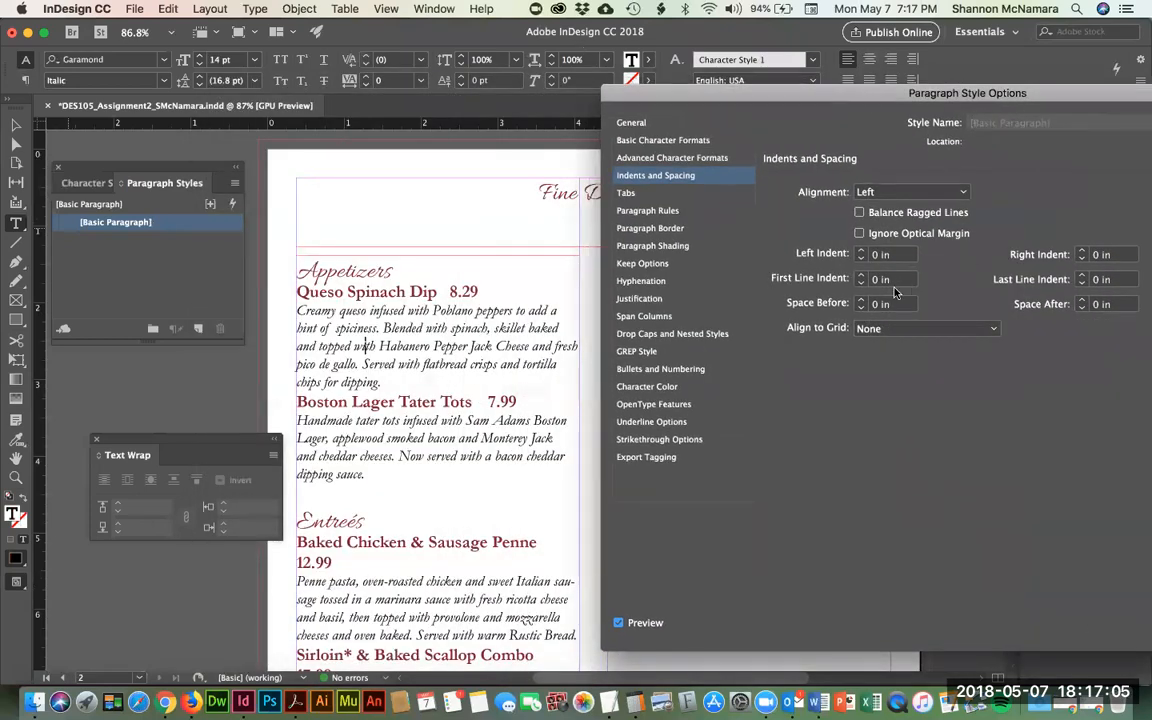
{"action": "left_click", "coordinate": [862, 278]}
{"action": "left_click", "coordinate": [862, 276]}
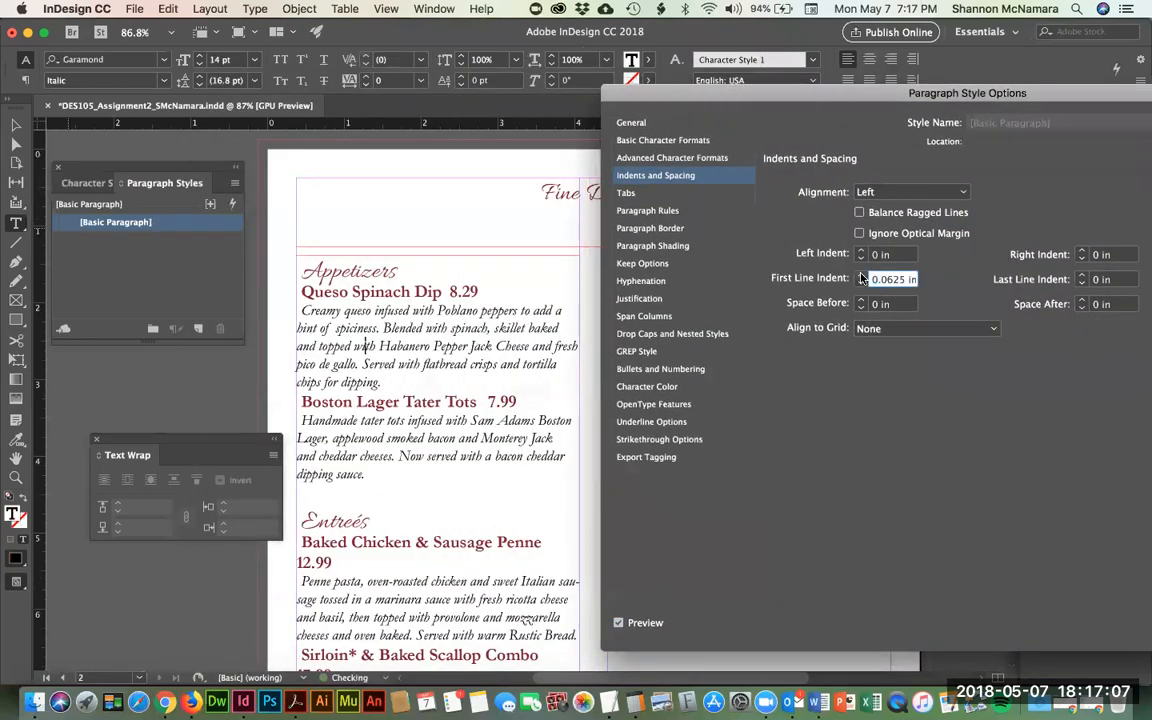
{"action": "left_click", "coordinate": [862, 283]}
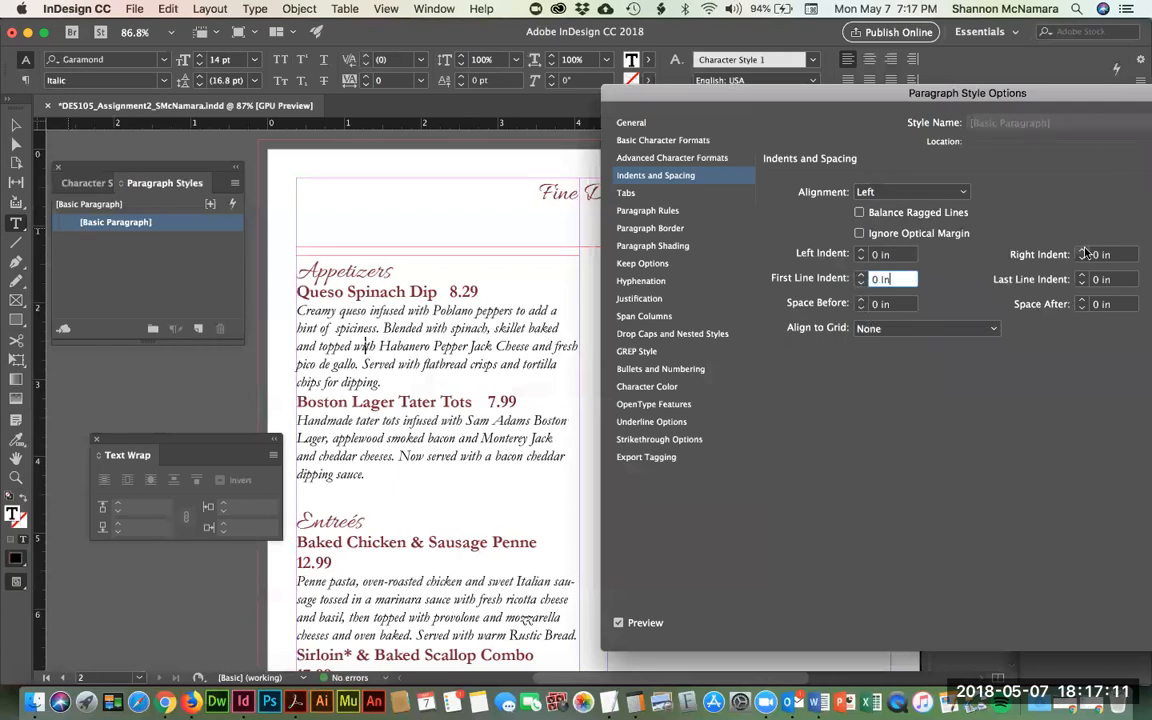
{"action": "left_click", "coordinate": [1081, 300]}
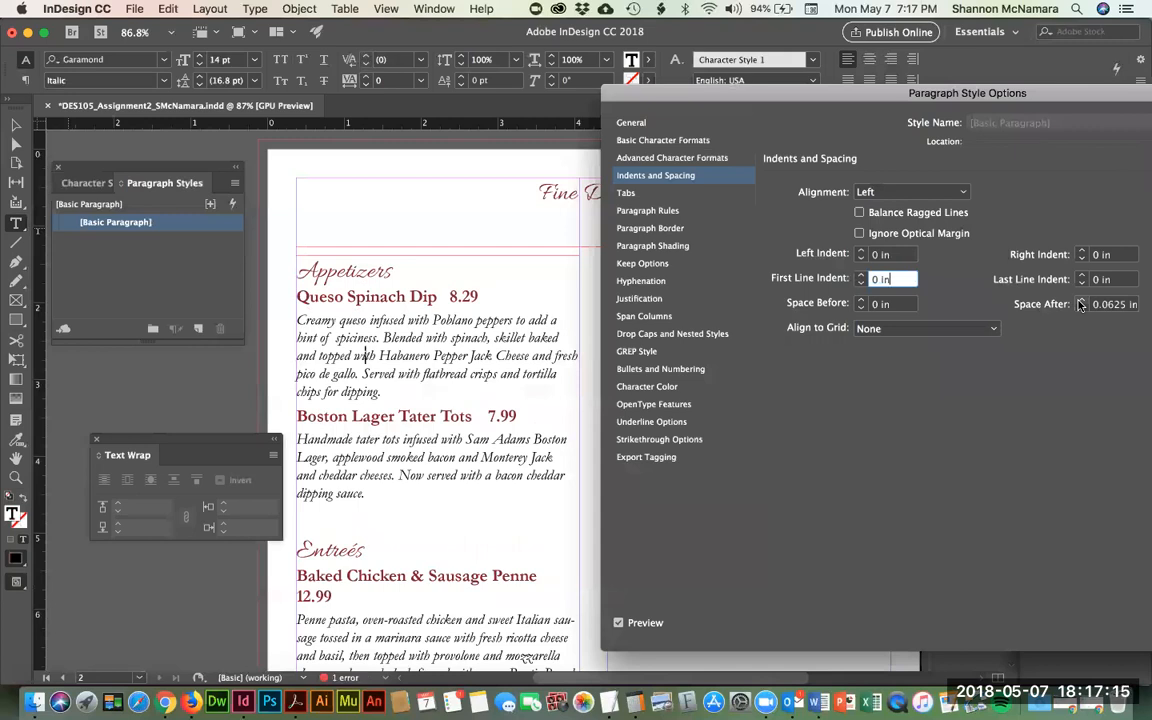
{"action": "left_click", "coordinate": [1081, 300]}
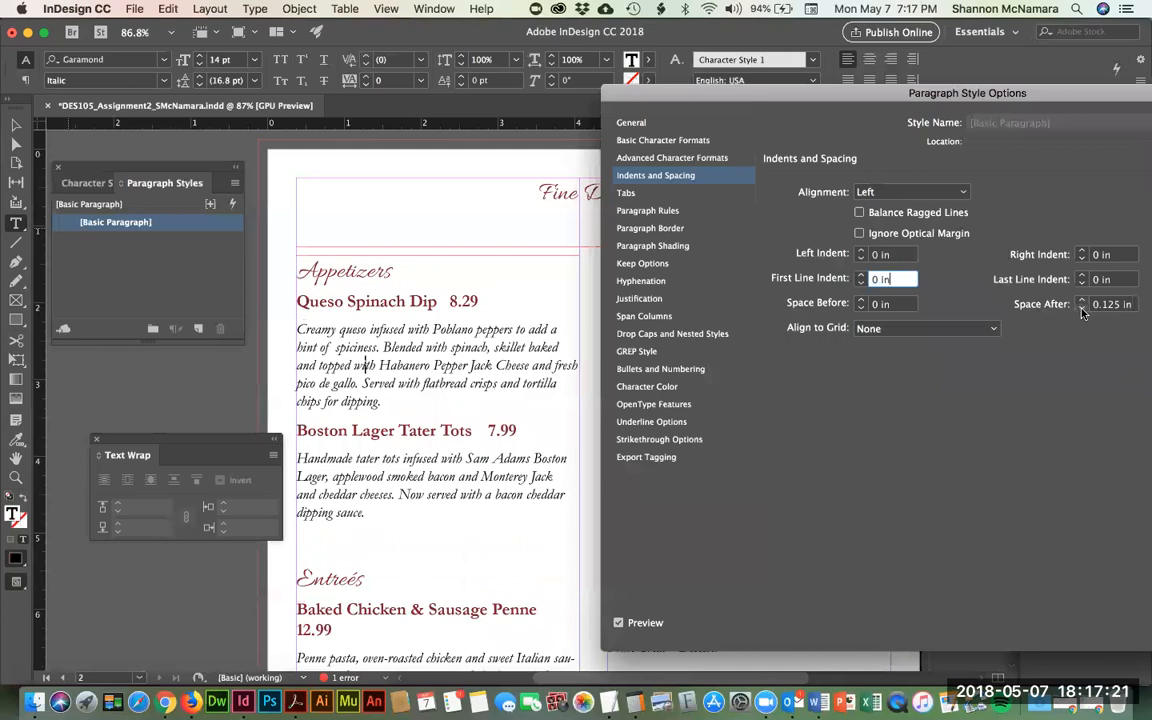
{"action": "left_click", "coordinate": [1081, 309]}
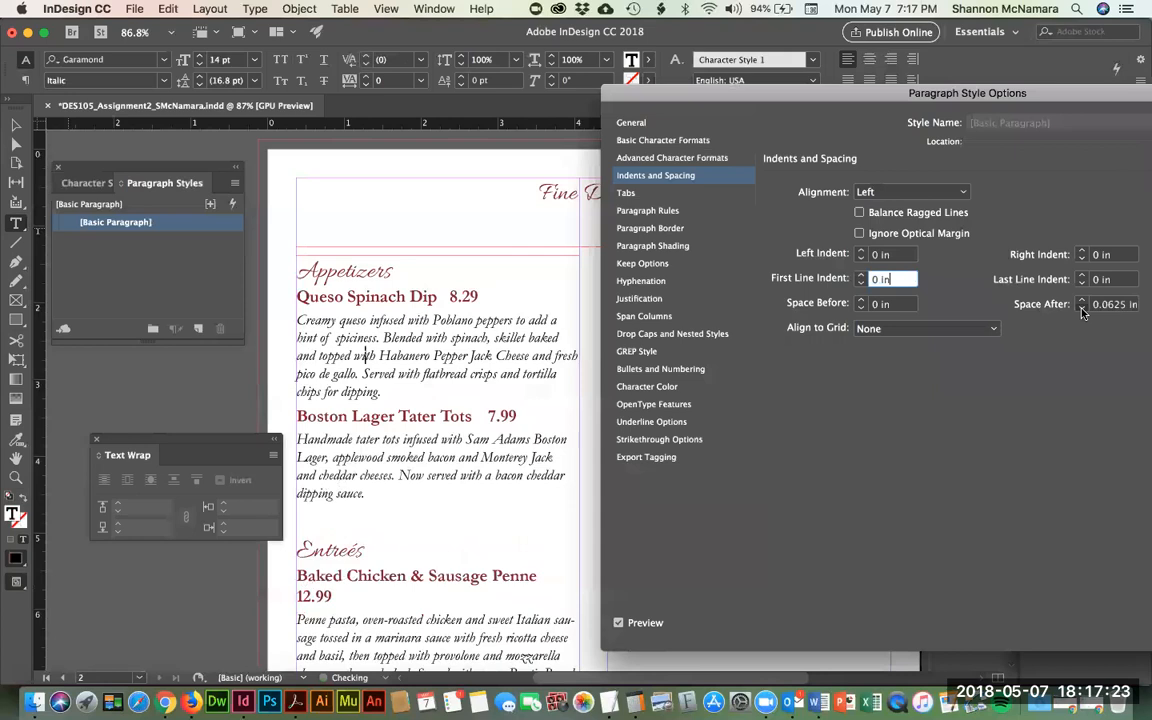
{"action": "left_click", "coordinate": [1081, 309]}
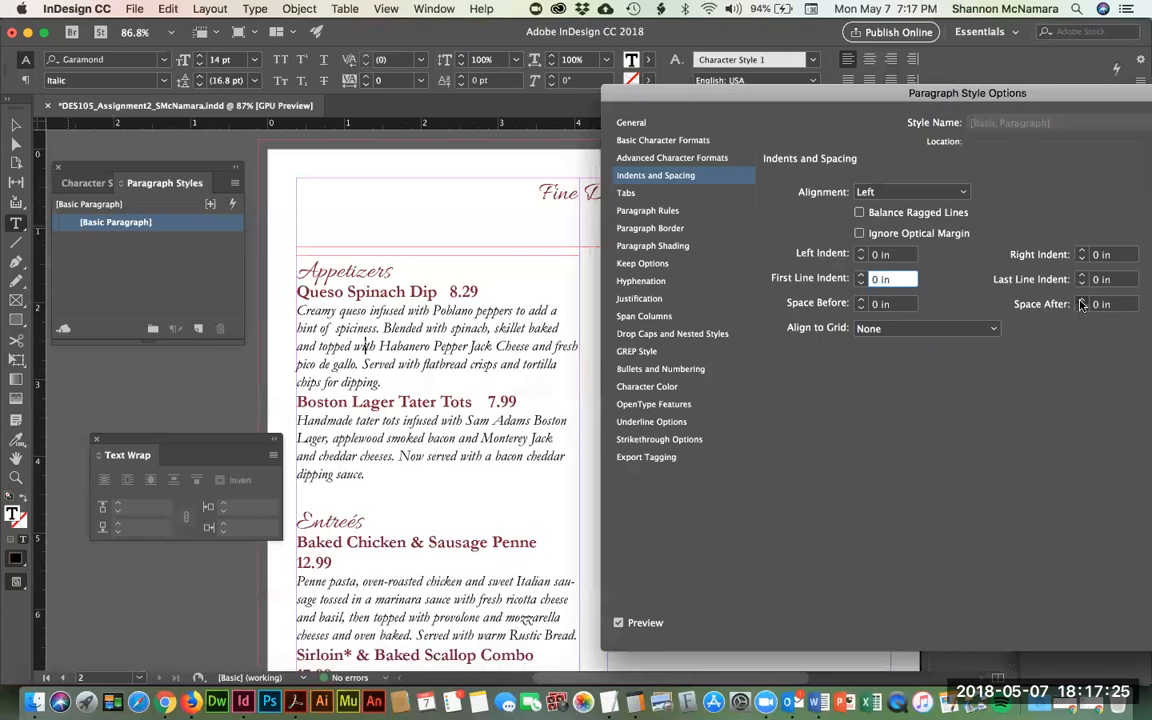
{"action": "left_click", "coordinate": [1081, 301]}
{"action": "left_click", "coordinate": [1081, 301]}
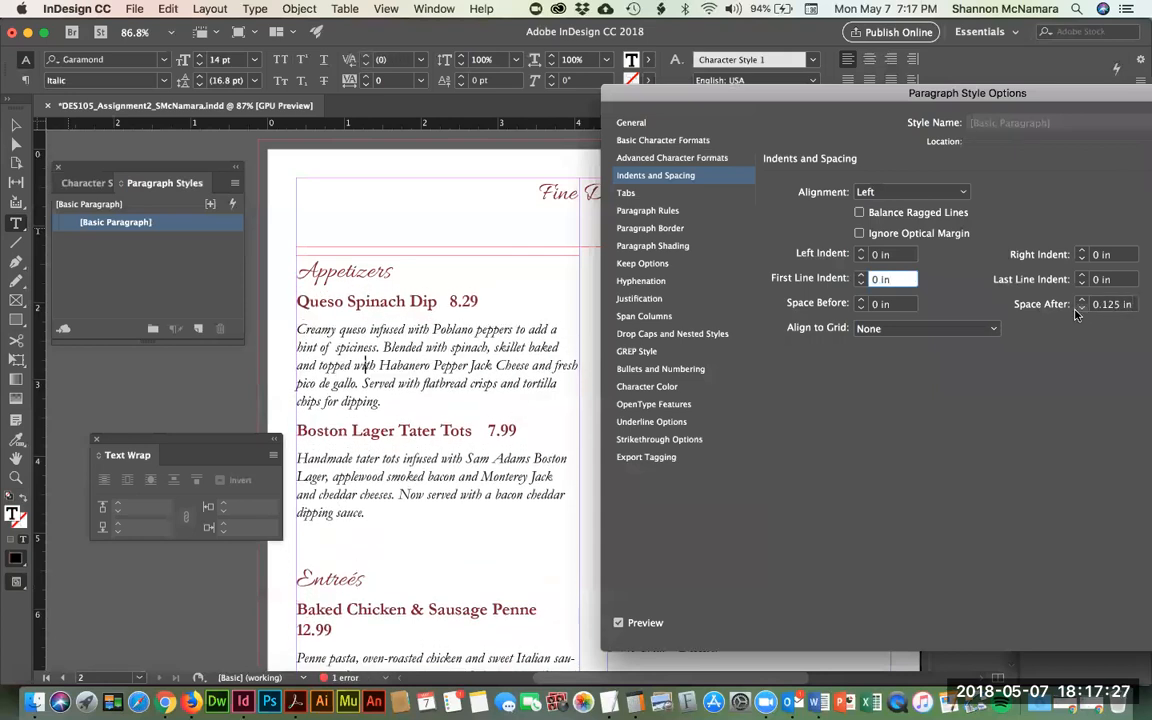
{"action": "left_click", "coordinate": [1079, 310]}
{"action": "left_click", "coordinate": [1079, 310]}
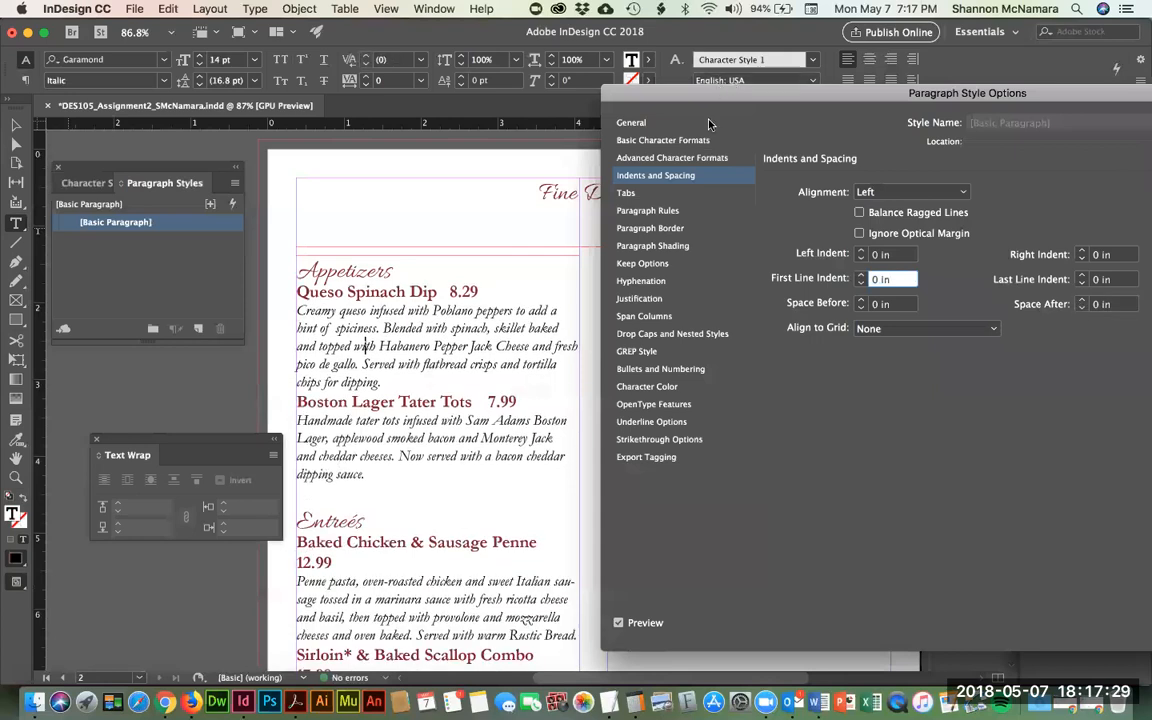
{"action": "left_click_drag", "start_coordinate": [815, 103], "coordinate": [521, 59]}
{"action": "left_click", "coordinate": [926, 585]}
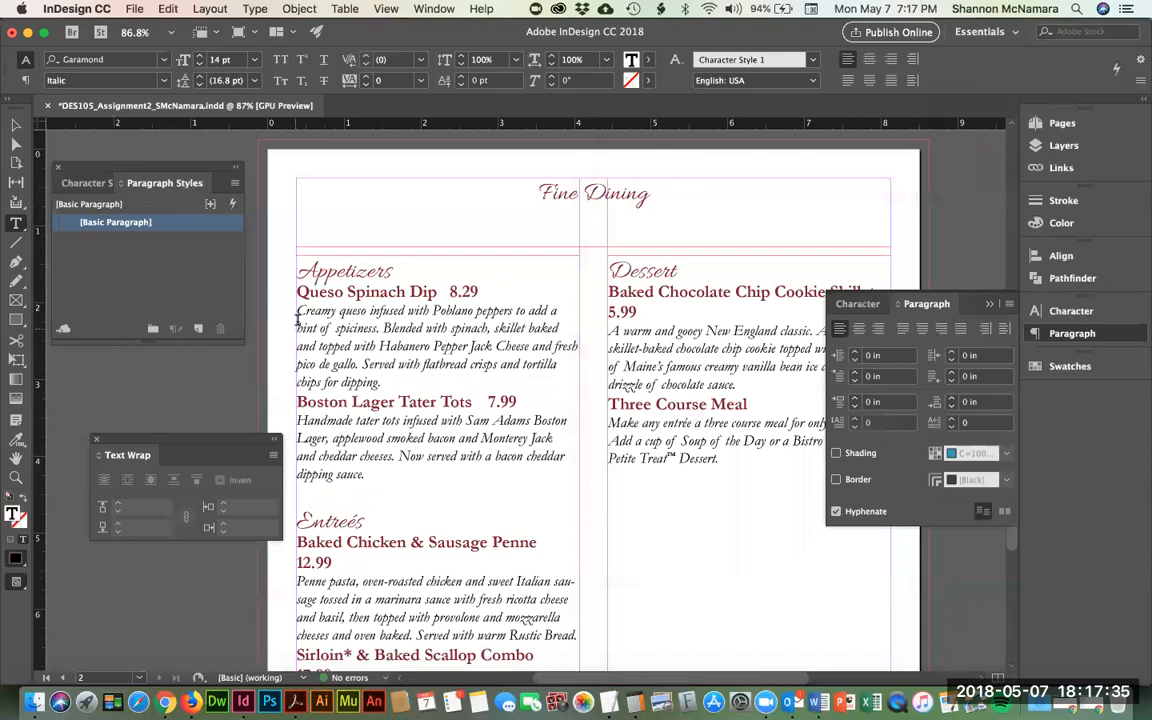
- Select the Queso Spinach Dip description and rename Character Style 1 to 'Descriptions'
{"action": "left_click_drag", "start_coordinate": [296, 318], "coordinate": [387, 383]}
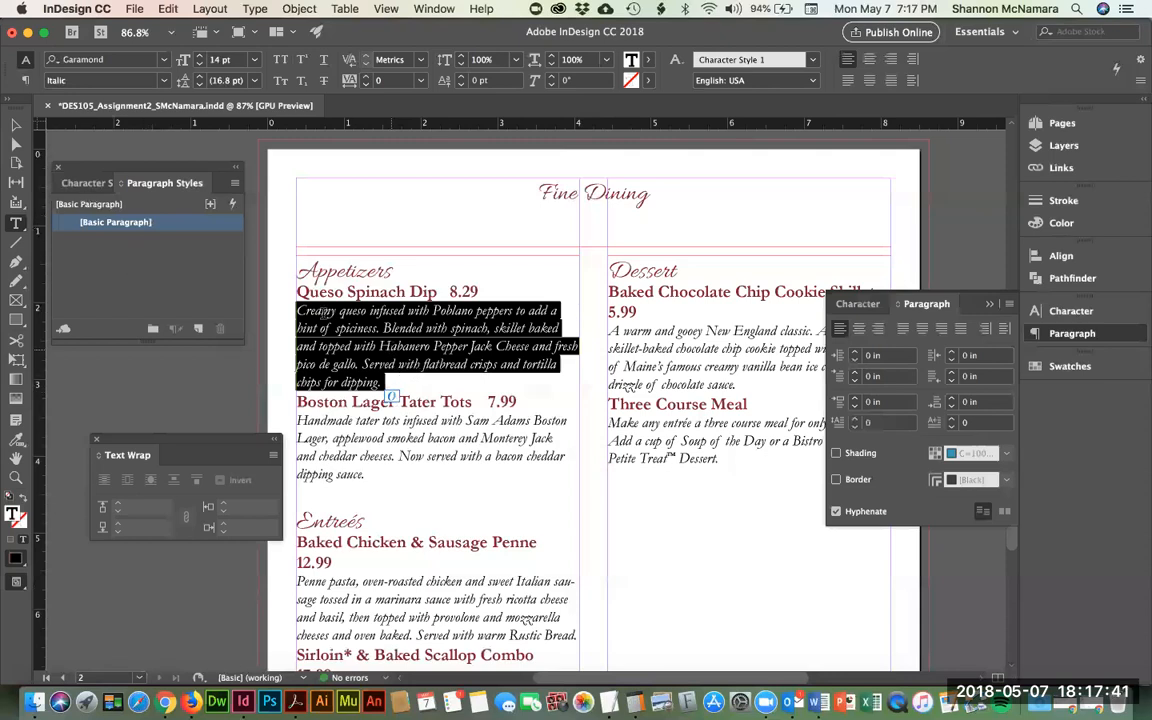
{"action": "left_click", "coordinate": [85, 185]}
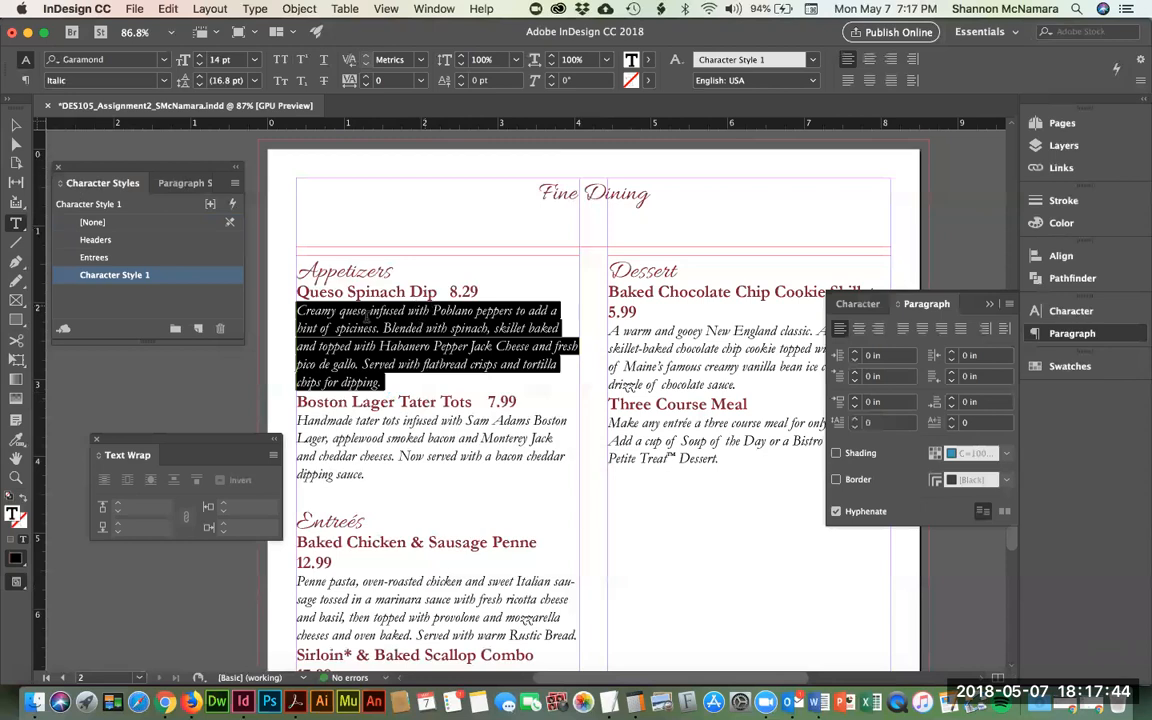
{"action": "double_click", "coordinate": [104, 275]}
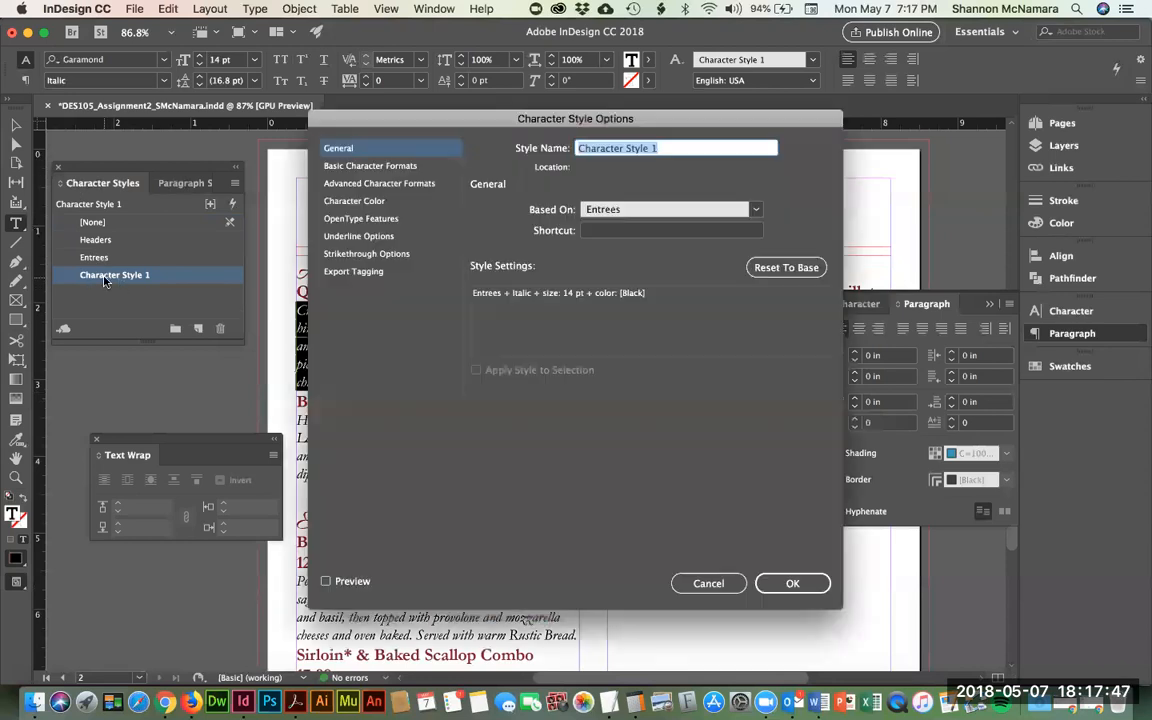
{"action": "type", "text": "Descript"}
{"action": "key", "text": "BackSpace"}
{"action": "type", "text": "ions"}
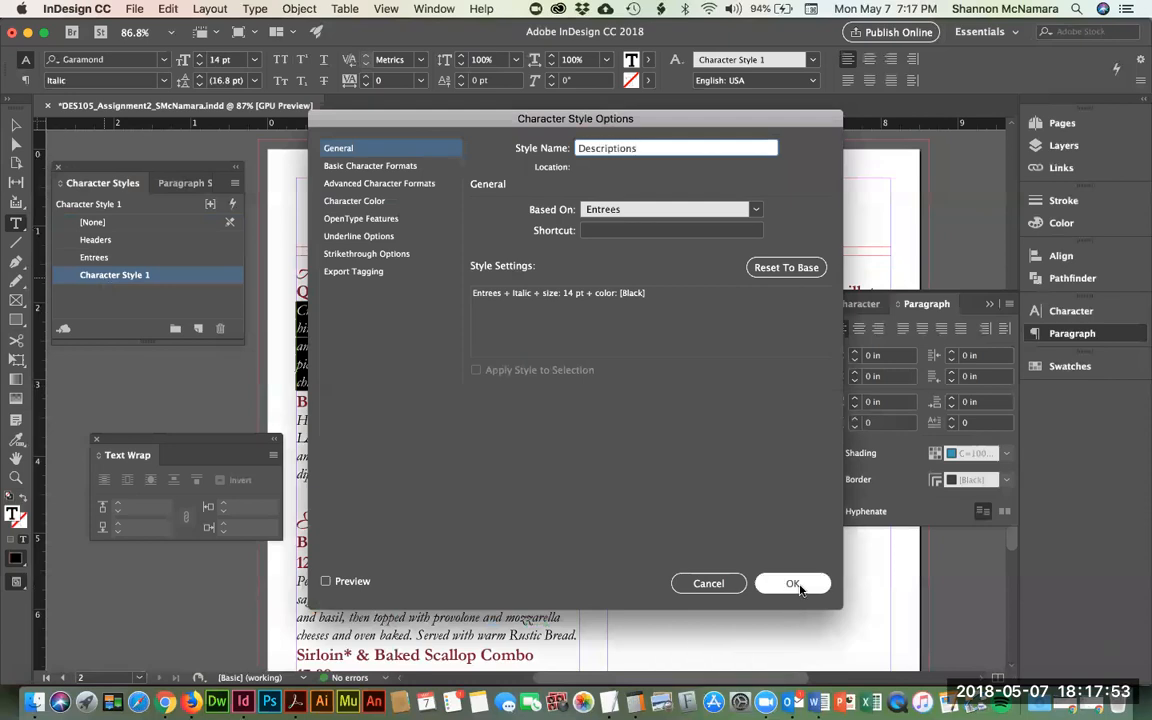
- Review its Colour, OpenType, Underline, Strikethrough and Export Tagging settings, then confirm the style
{"action": "left_click", "coordinate": [345, 201]}
{"action": "left_click", "coordinate": [350, 218]}
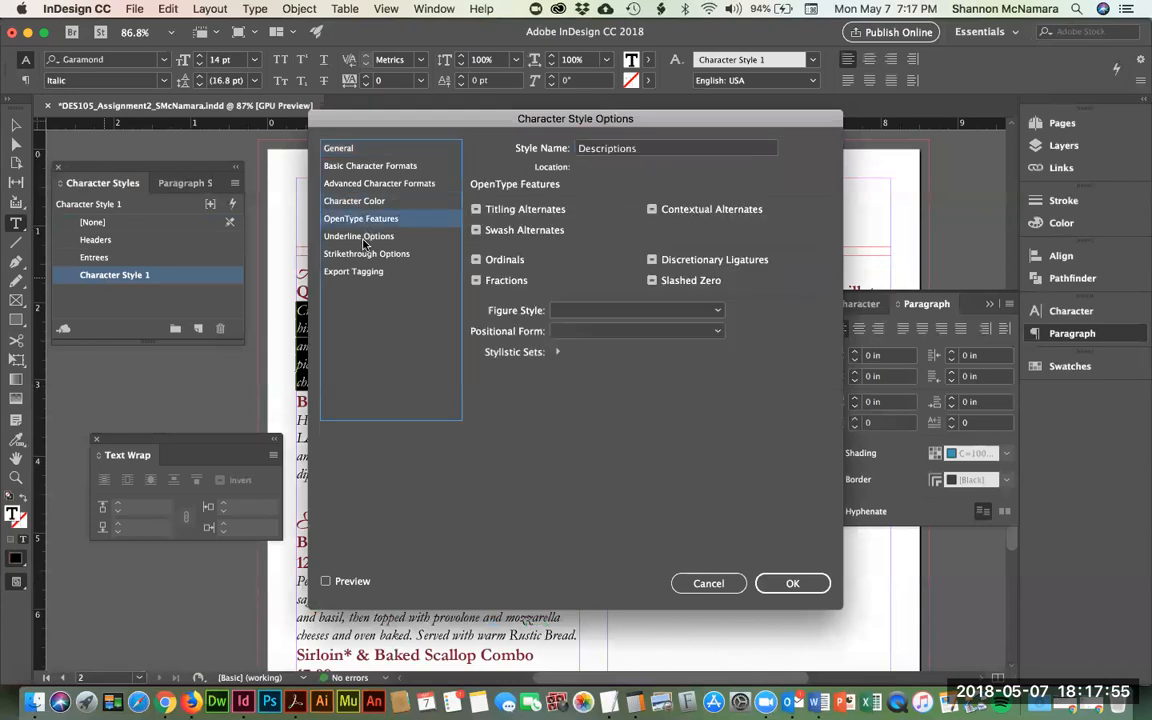
{"action": "left_click", "coordinate": [362, 237]}
{"action": "left_click", "coordinate": [366, 253]}
{"action": "left_click", "coordinate": [360, 271]}
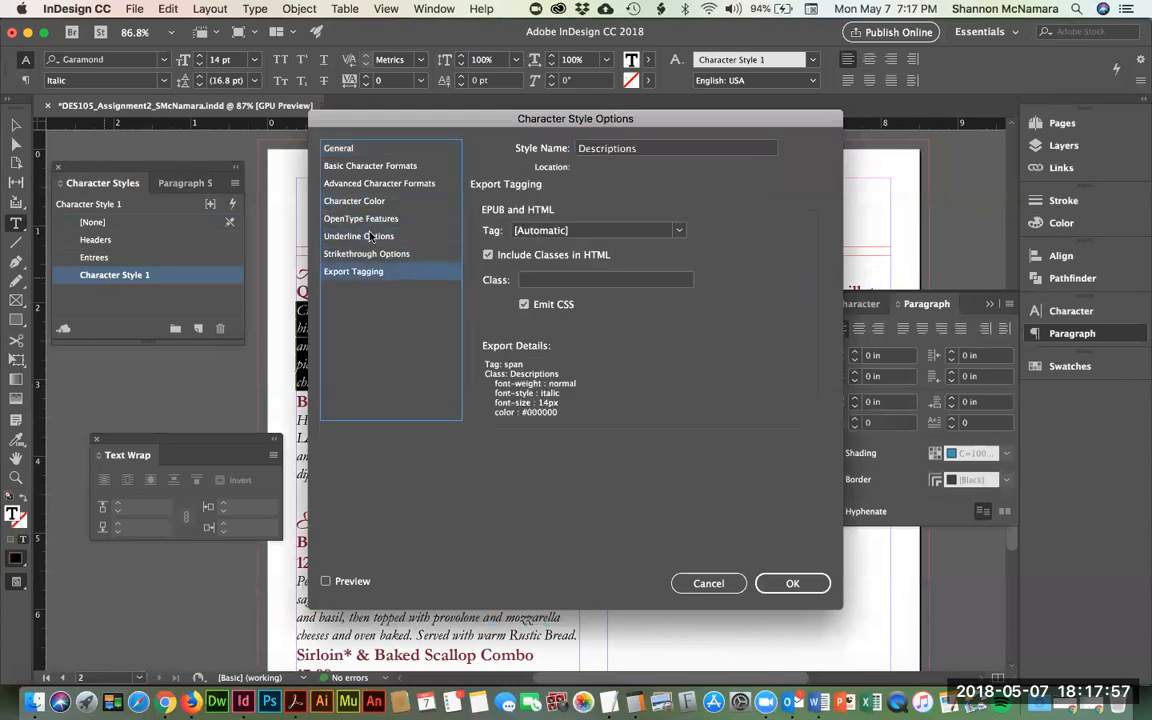
{"action": "left_click", "coordinate": [792, 584]}
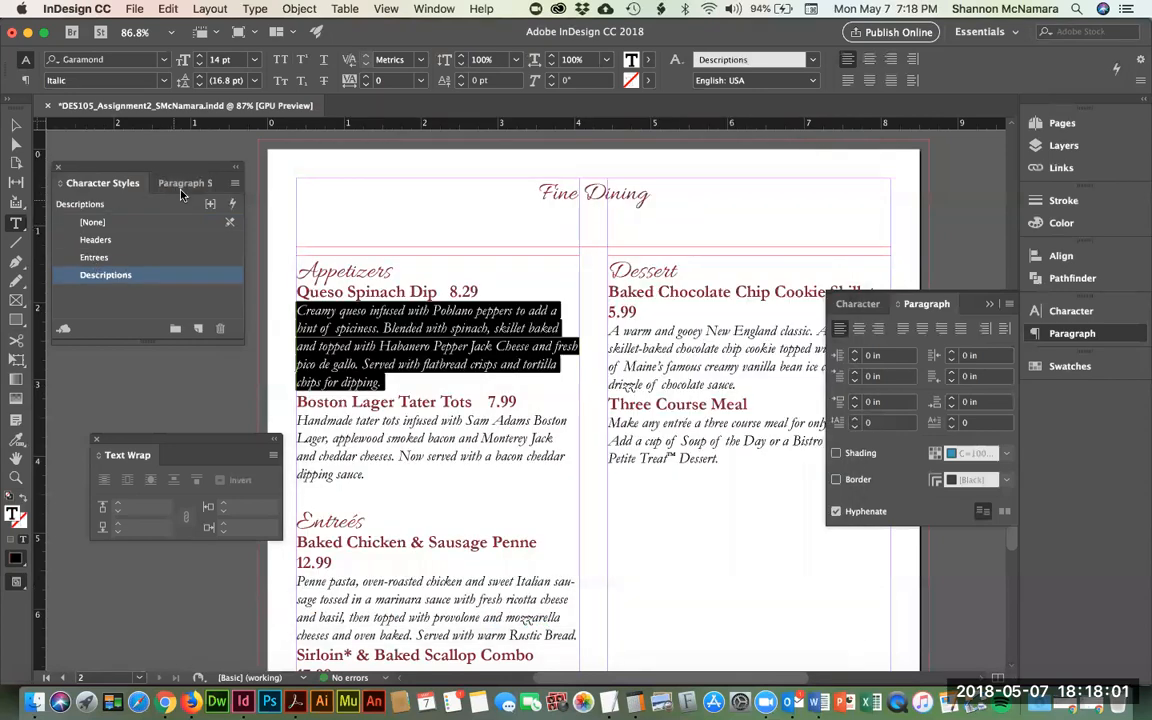
{"action": "left_click", "coordinate": [182, 185]}
- Close the floating Paragraph panel and create a new Paragraph Style 1 in Paragraph Styles
{"action": "left_click", "coordinate": [97, 183]}
{"action": "left_click", "coordinate": [991, 304]}
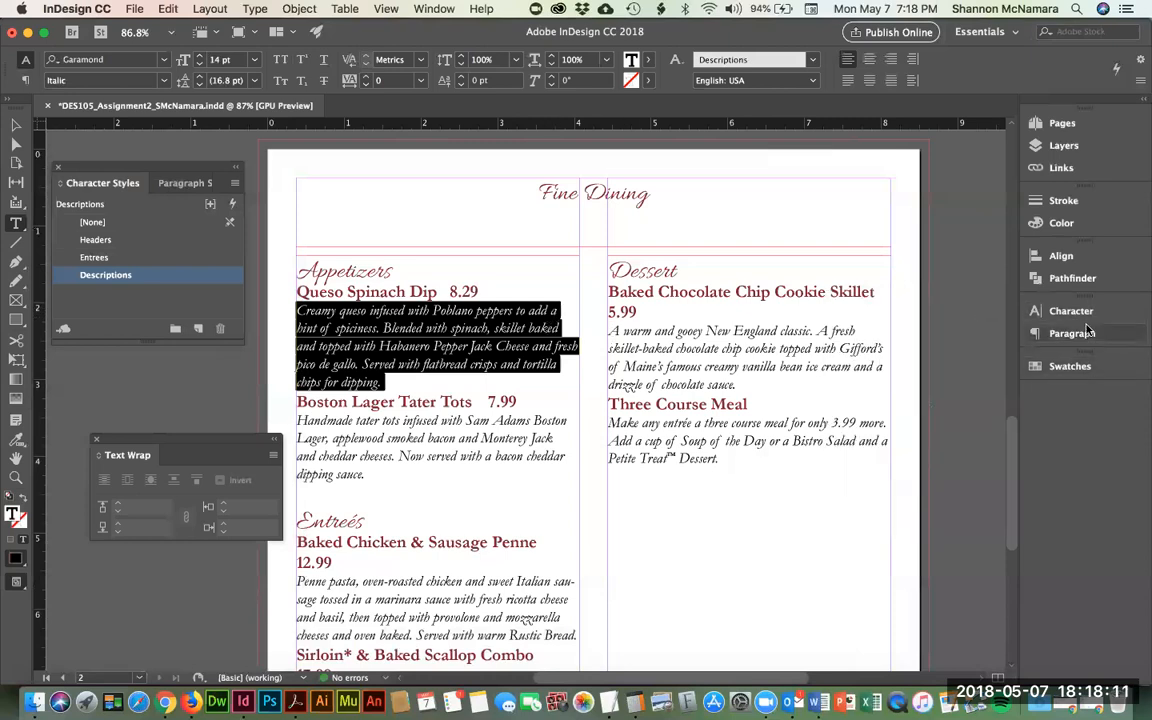
{"action": "left_click", "coordinate": [186, 184]}
{"action": "left_click", "coordinate": [198, 328]}
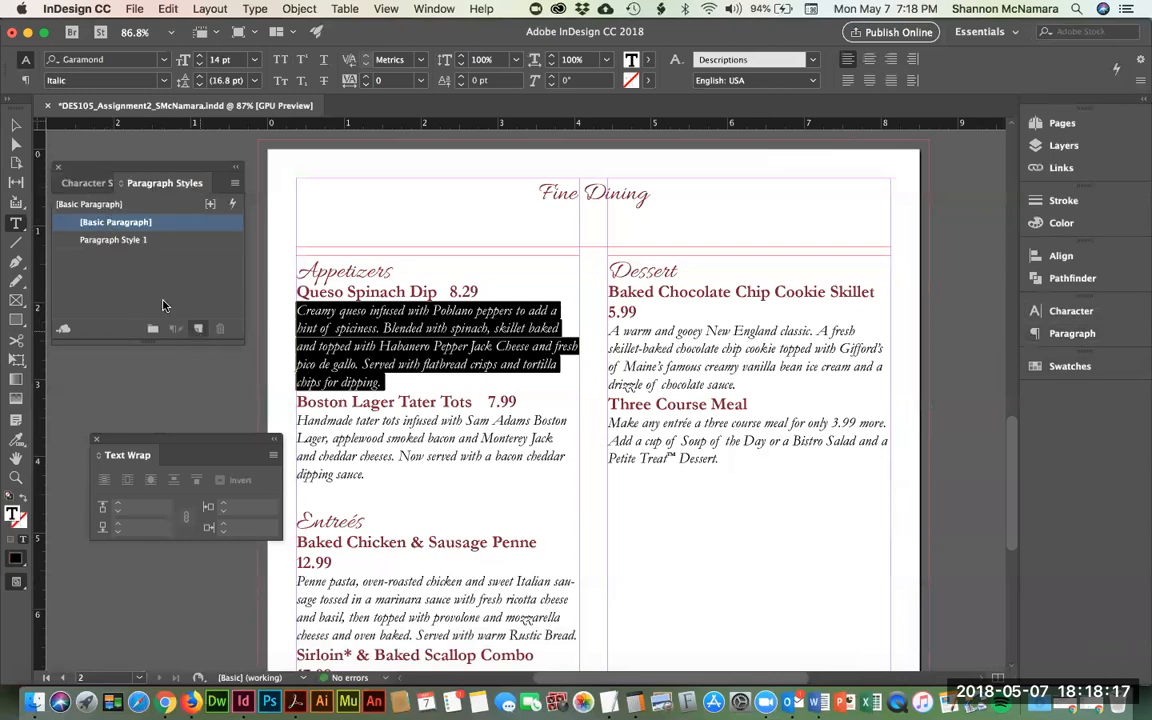
{"action": "left_click", "coordinate": [87, 241]}
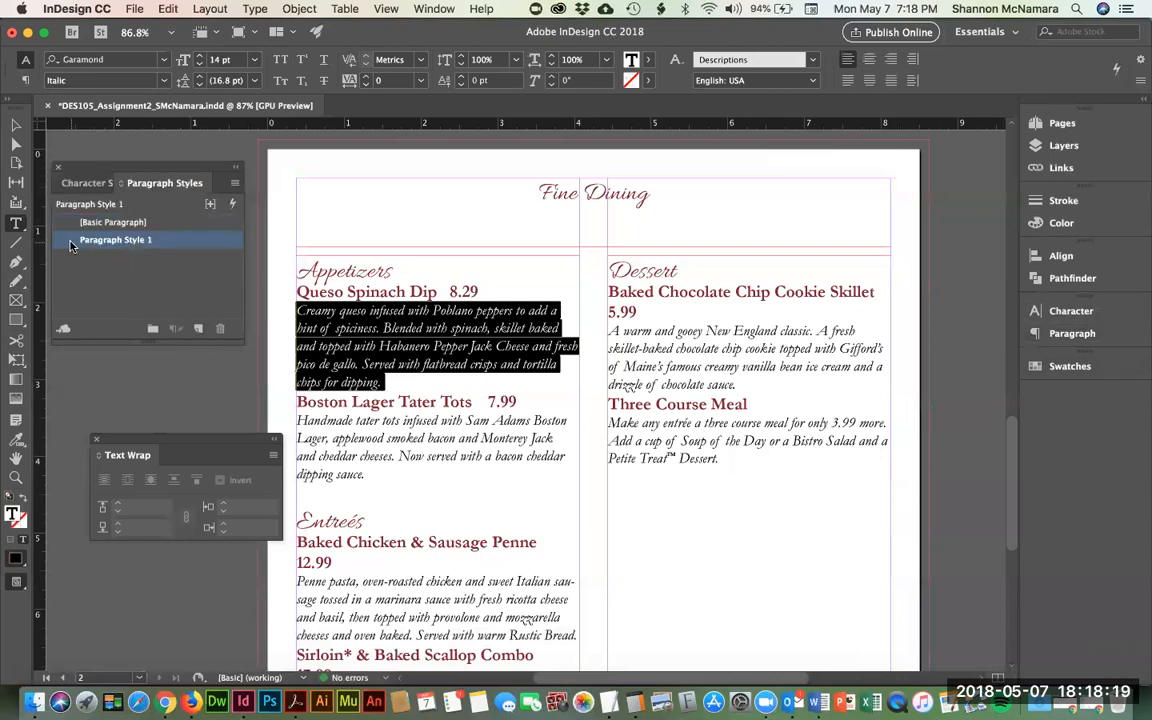
{"action": "double_click", "coordinate": [70, 245]}
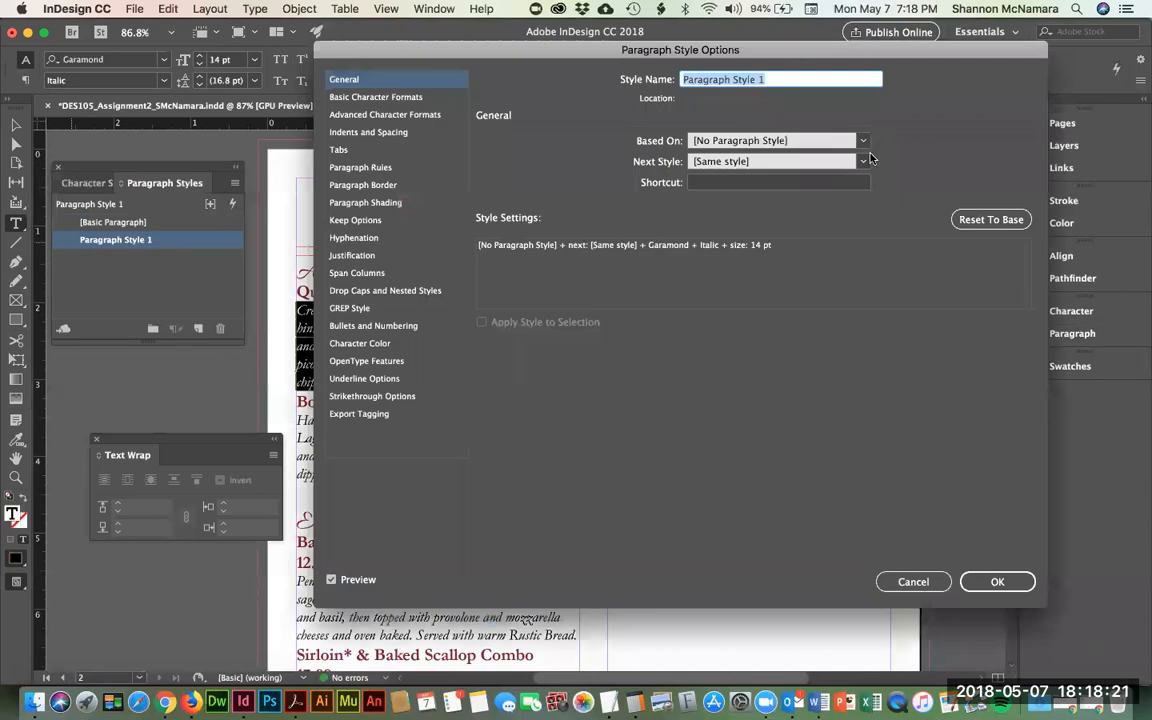
- Keep the style based on No Paragraph Style and name it 'Description'
{"action": "left_click", "coordinate": [782, 140]}
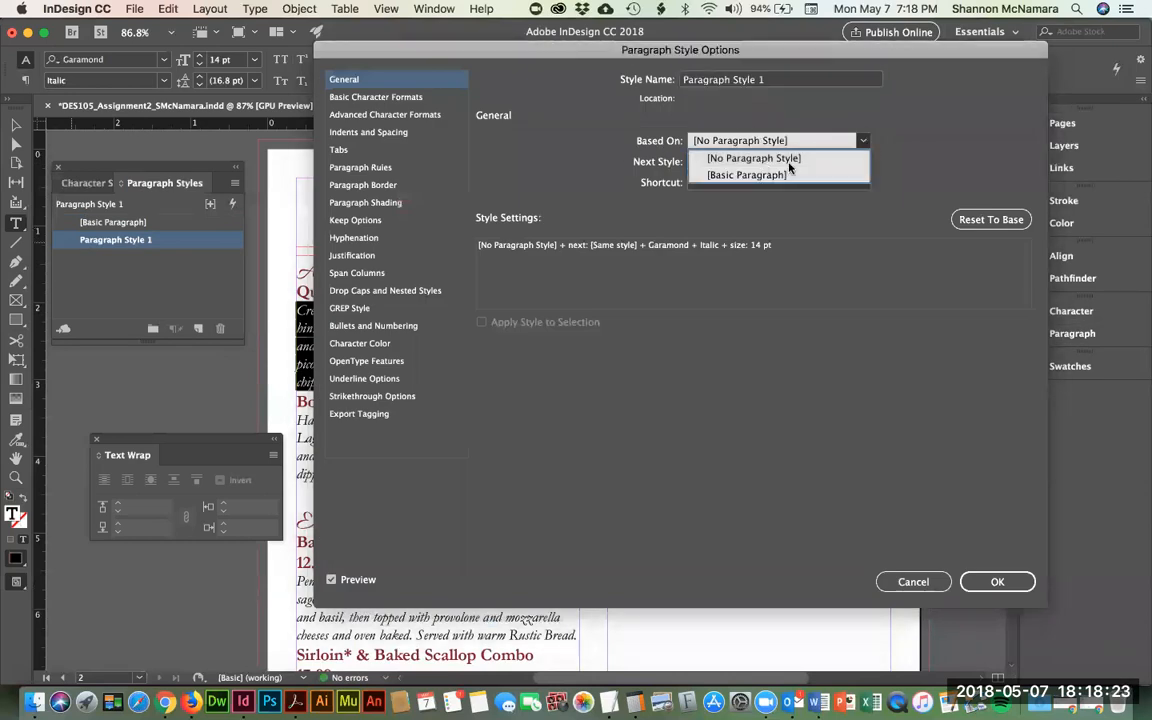
{"action": "left_click", "coordinate": [789, 160]}
{"action": "left_click", "coordinate": [859, 161]}
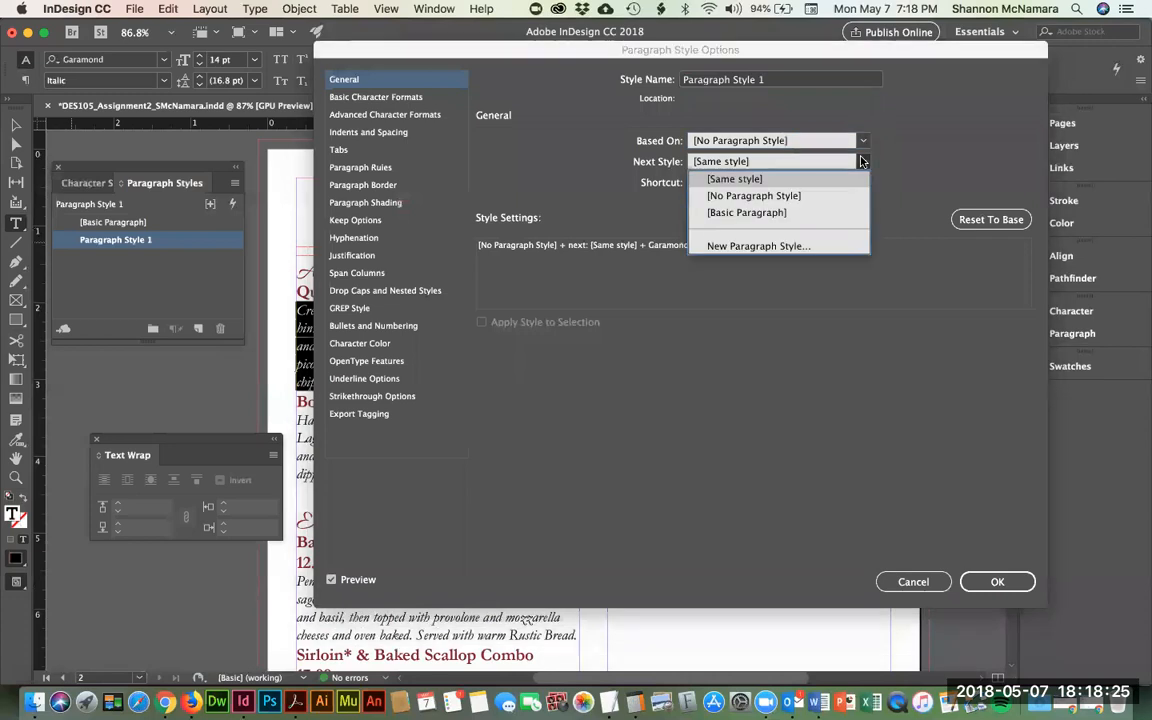
{"action": "left_click", "coordinate": [862, 140]}
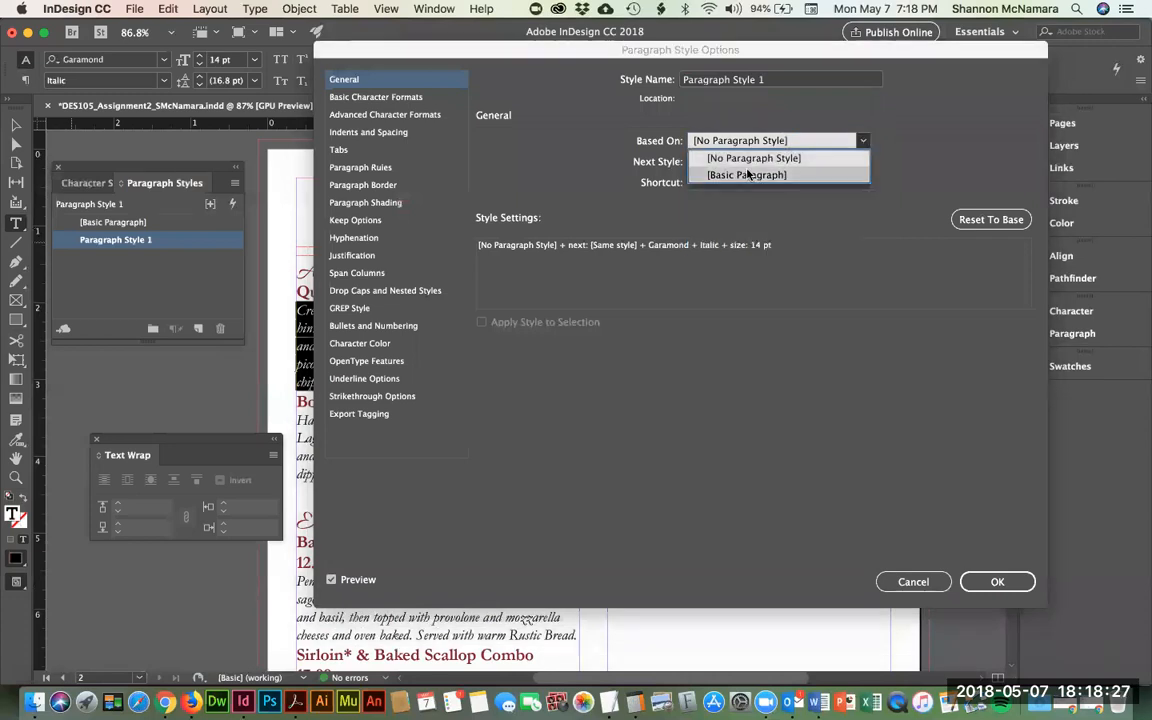
{"action": "left_click", "coordinate": [378, 100]}
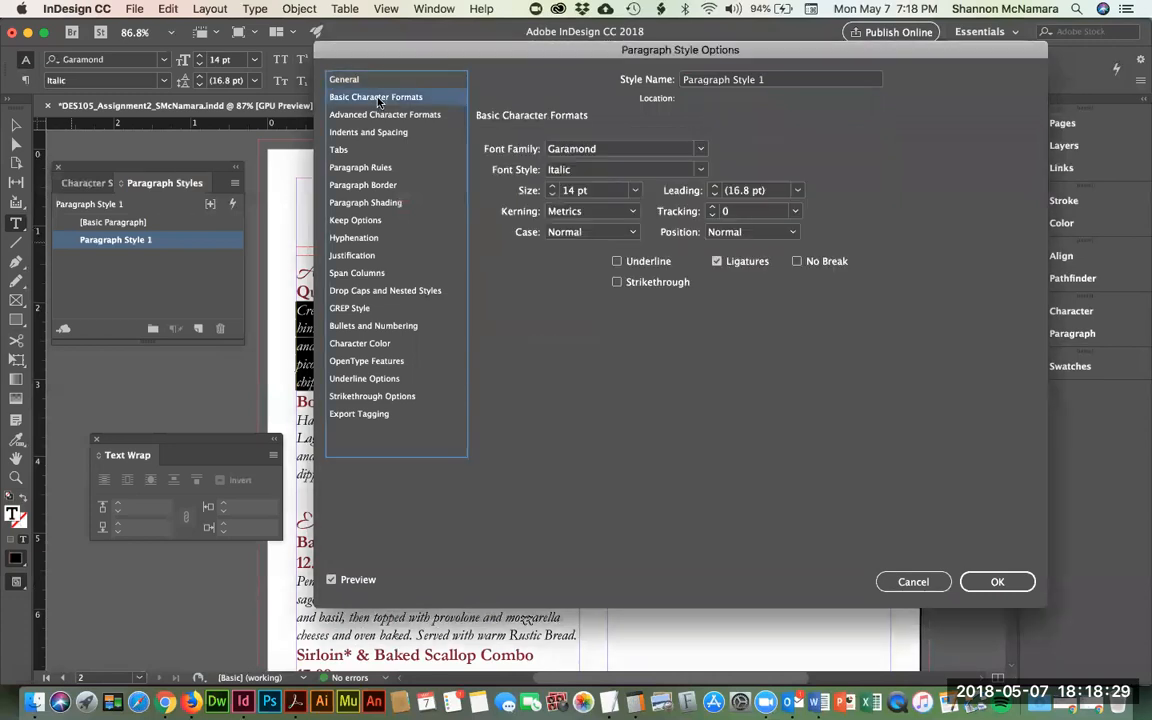
{"action": "left_click_drag", "start_coordinate": [522, 63], "coordinate": [530, 101]}
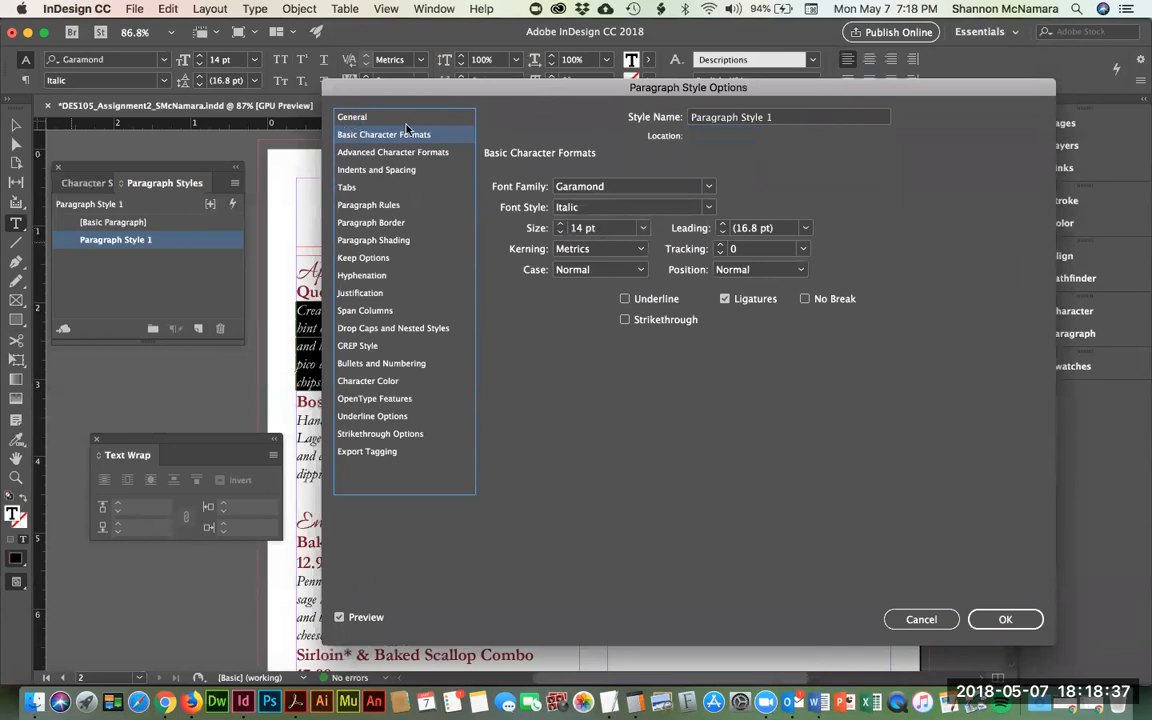
{"action": "left_click_drag", "start_coordinate": [785, 120], "coordinate": [542, 79]}
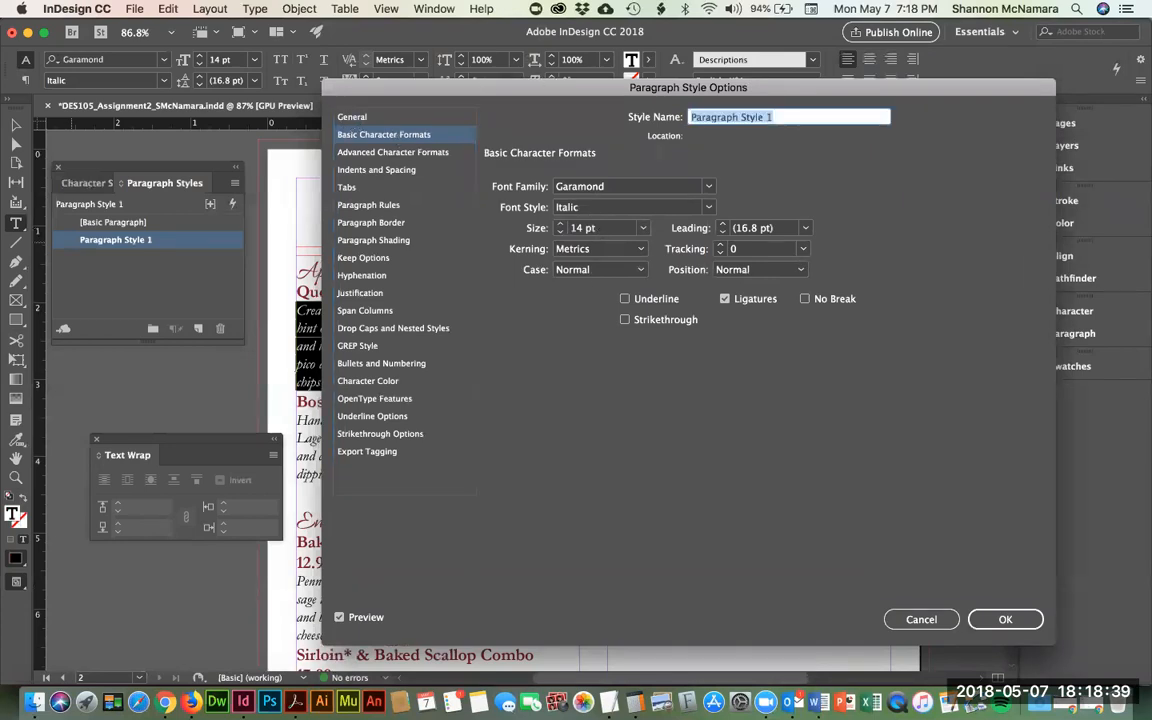
{"action": "type", "text": "Description"}
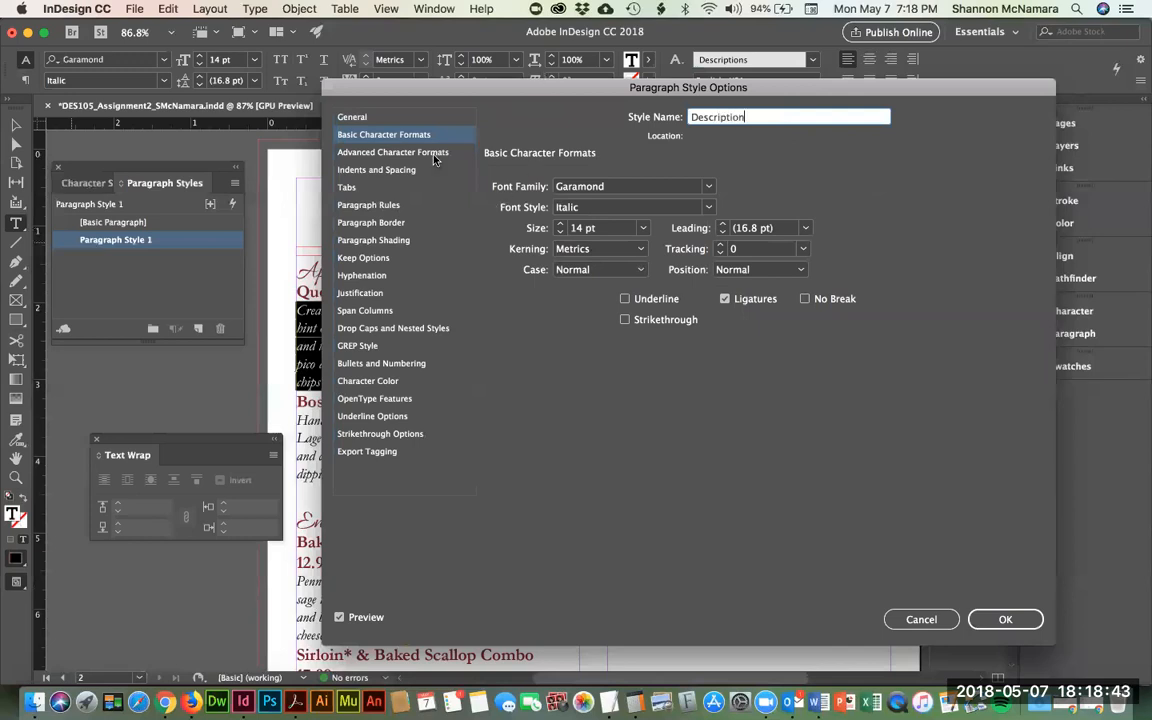
{"action": "left_click", "coordinate": [435, 155]}
- Set Indents and Spacing Space After to 0.0625 in, checking the page preview
{"action": "left_click", "coordinate": [417, 173]}
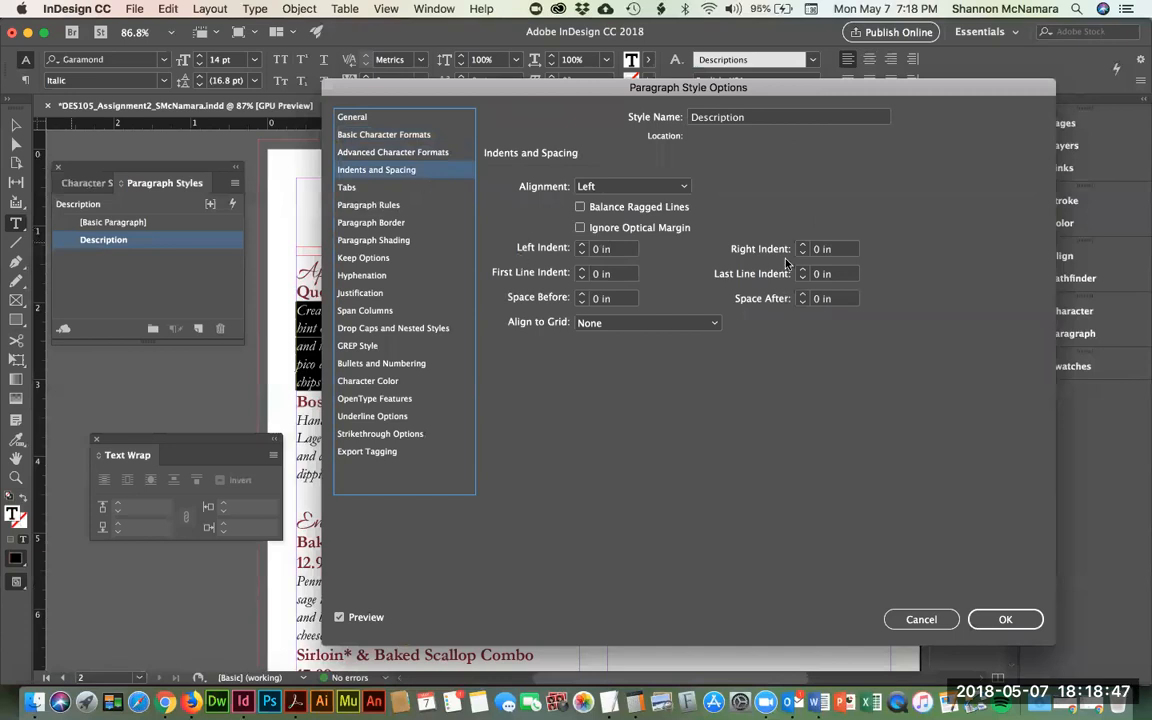
{"action": "left_click", "coordinate": [801, 295]}
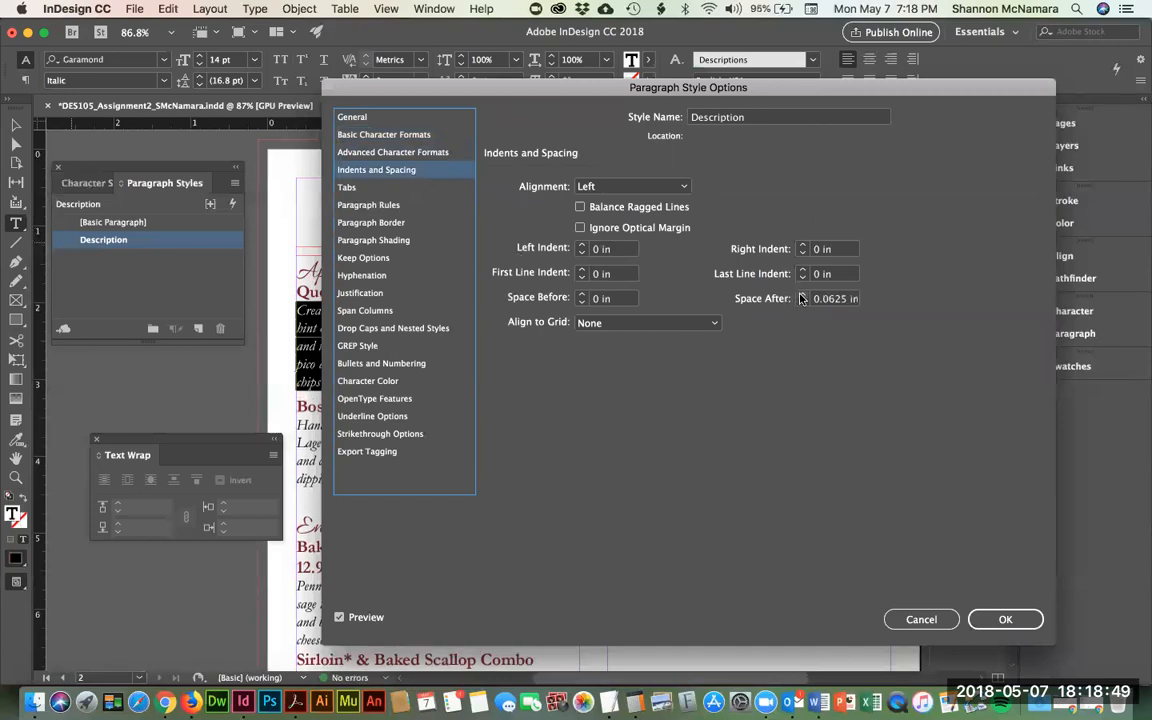
{"action": "left_click", "coordinate": [801, 295]}
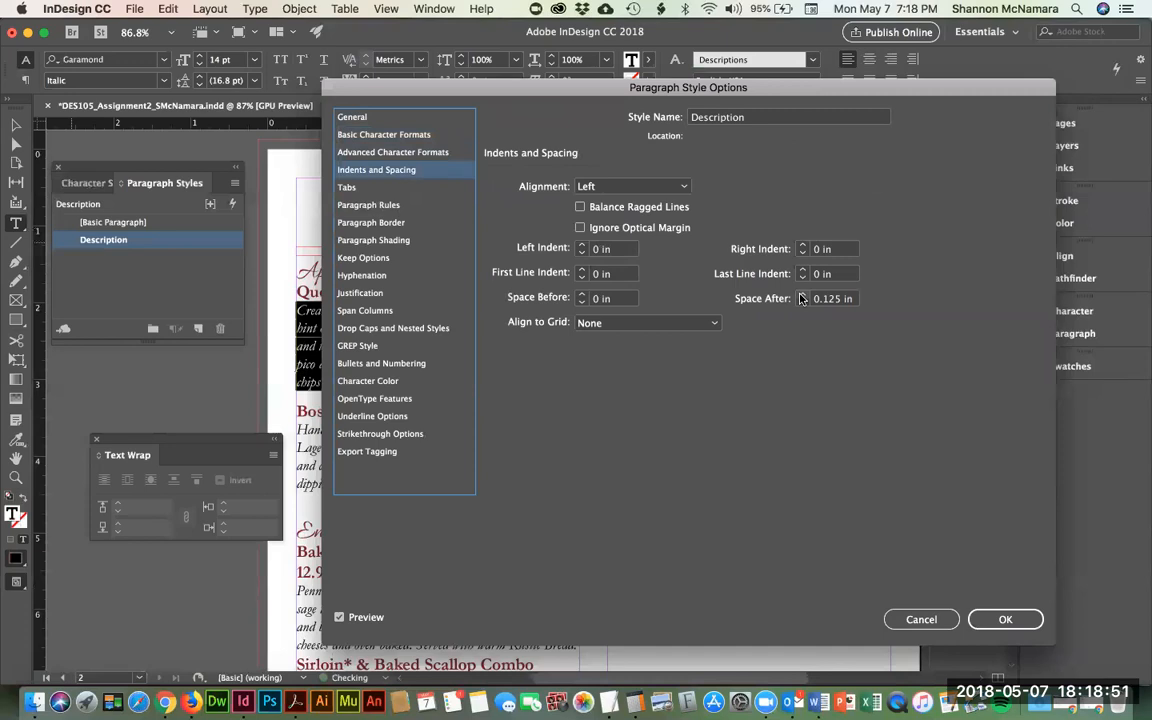
{"action": "left_click_drag", "start_coordinate": [550, 88], "coordinate": [598, 71]}
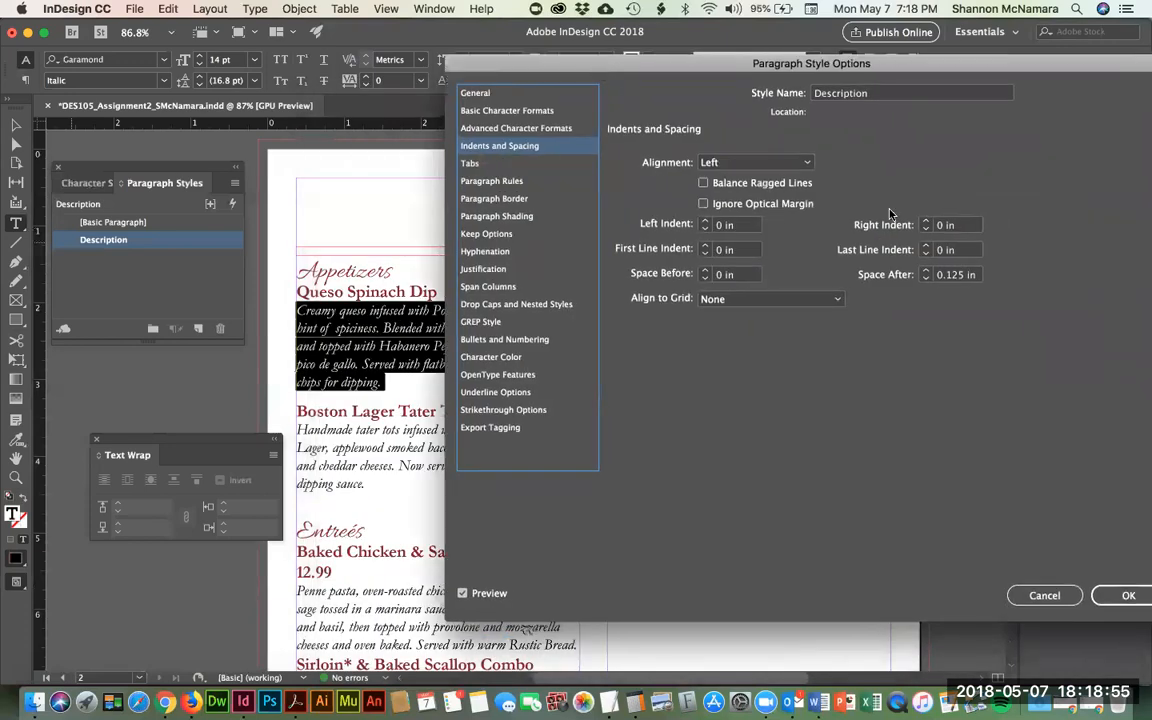
{"action": "left_click", "coordinate": [927, 281]}
{"action": "left_click_drag", "start_coordinate": [548, 62], "coordinate": [953, 84]}
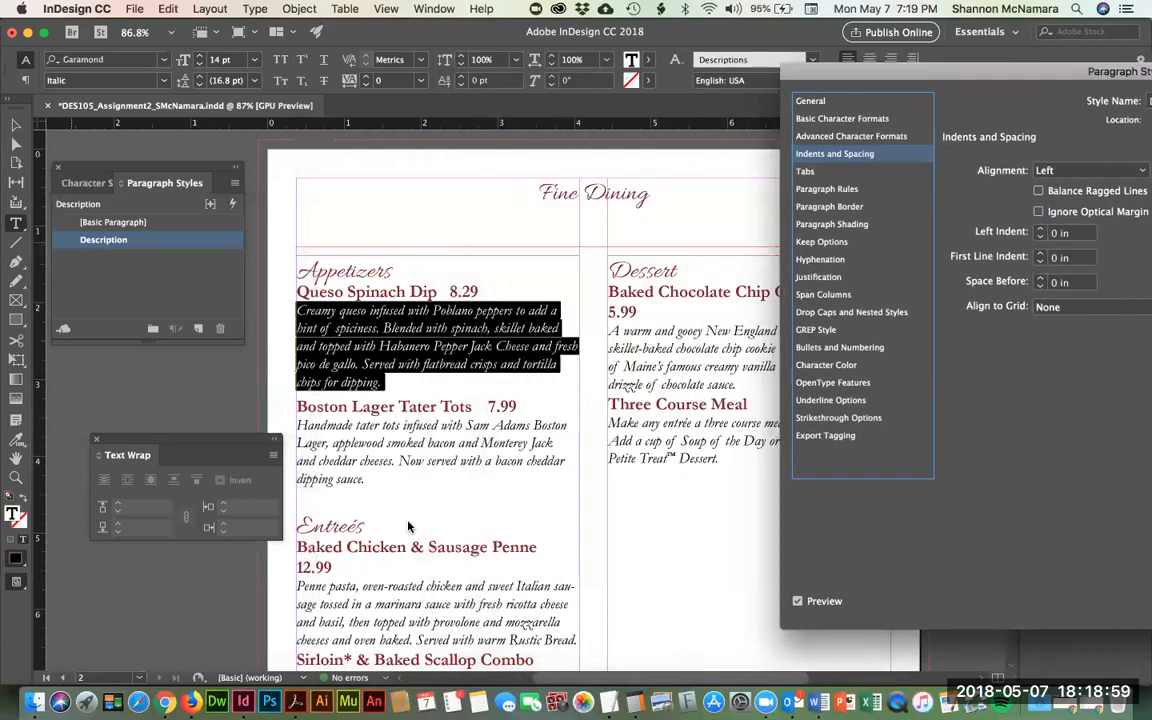
{"action": "left_click_drag", "start_coordinate": [814, 68], "coordinate": [376, 66]}
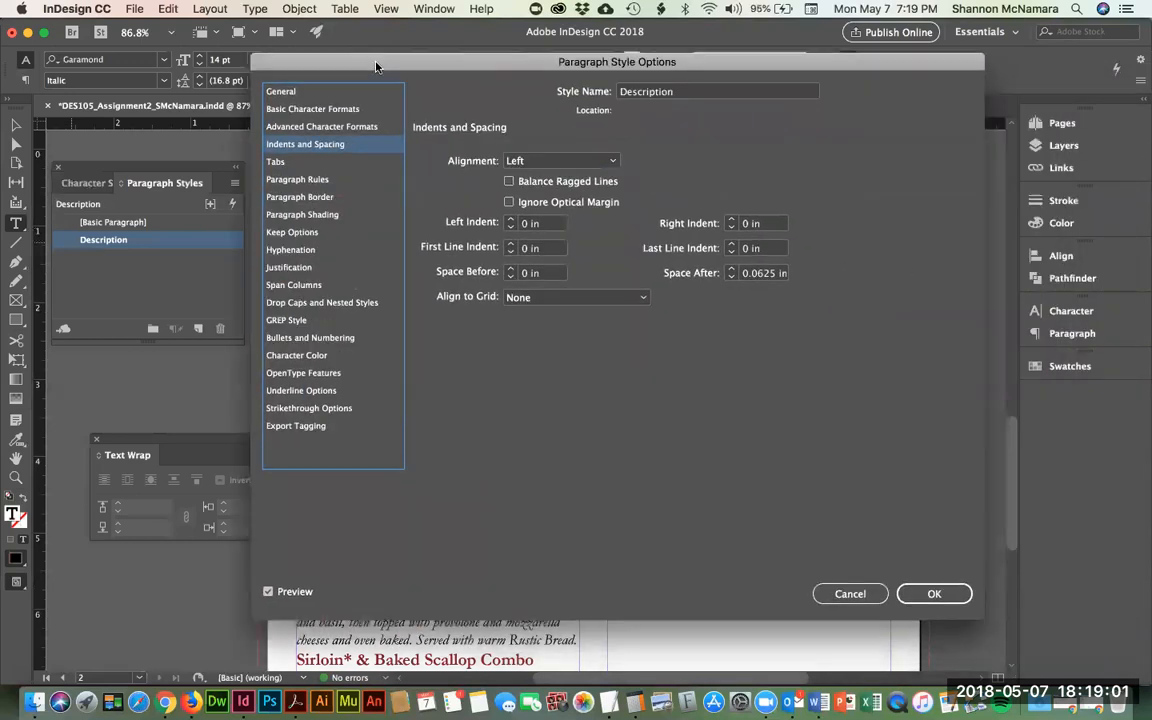
- Confirm the new Description paragraph style and select the Penne description paragraph
{"action": "left_click", "coordinate": [934, 593]}
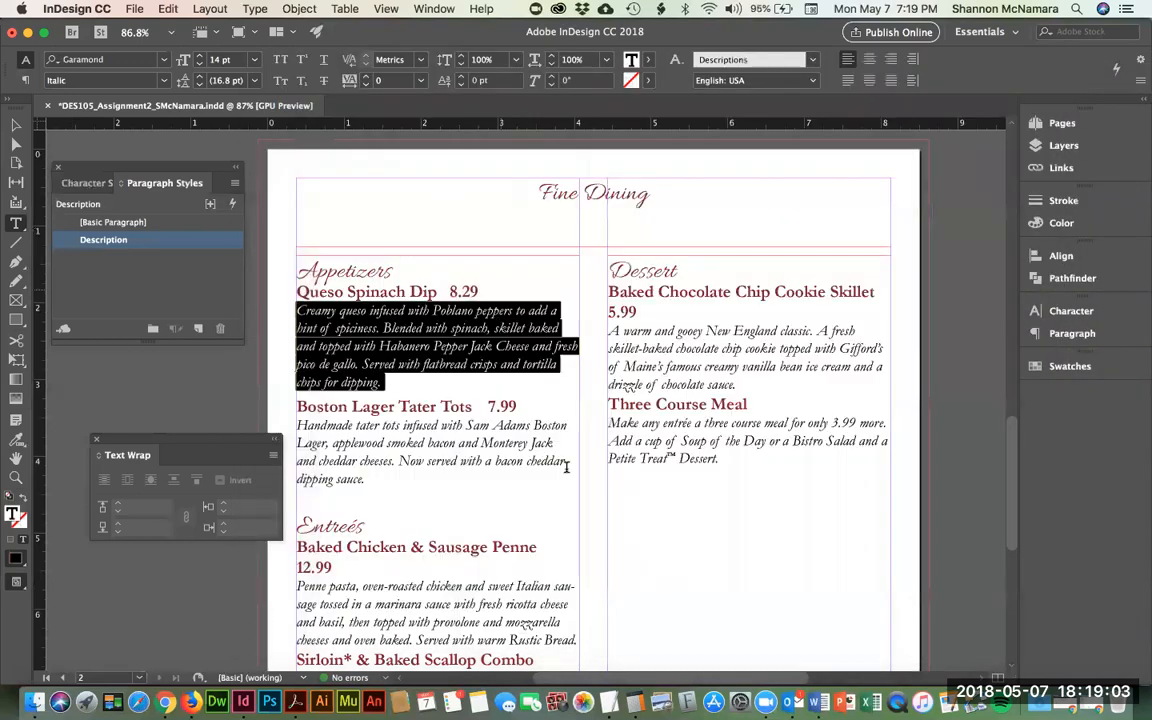
{"action": "scroll", "coordinate": [418, 444], "scroll_direction": "down", "scroll_amount": 4}
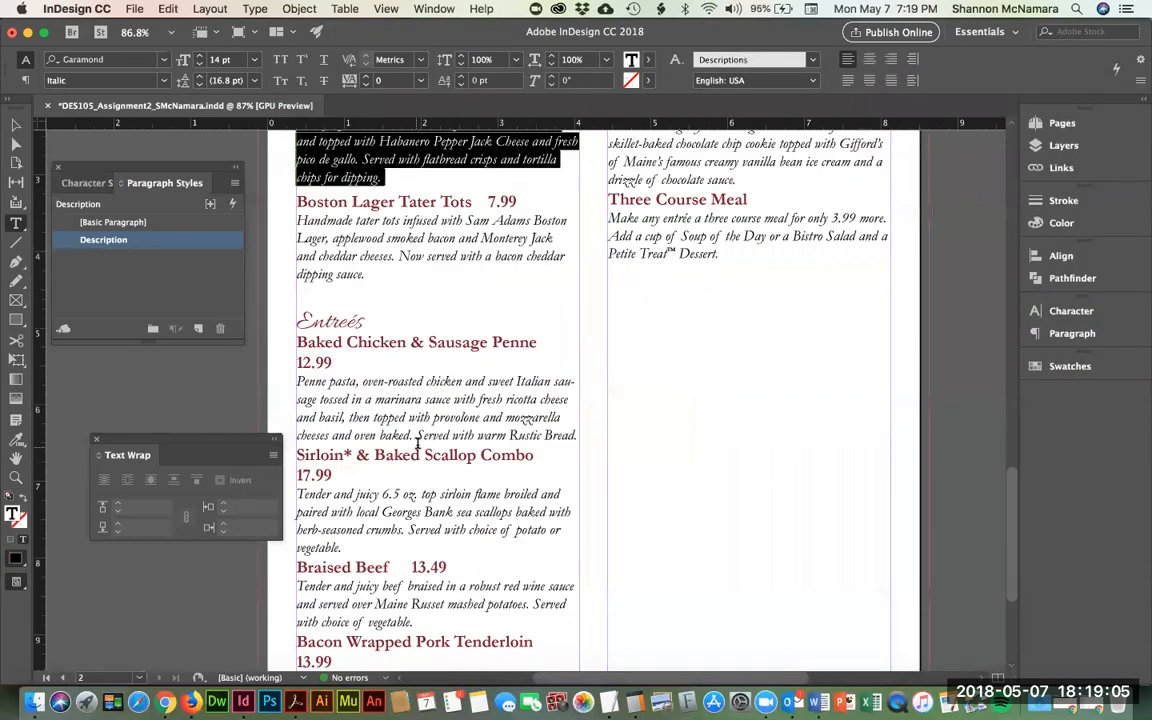
{"action": "scroll", "coordinate": [418, 444], "scroll_direction": "up", "scroll_amount": 5}
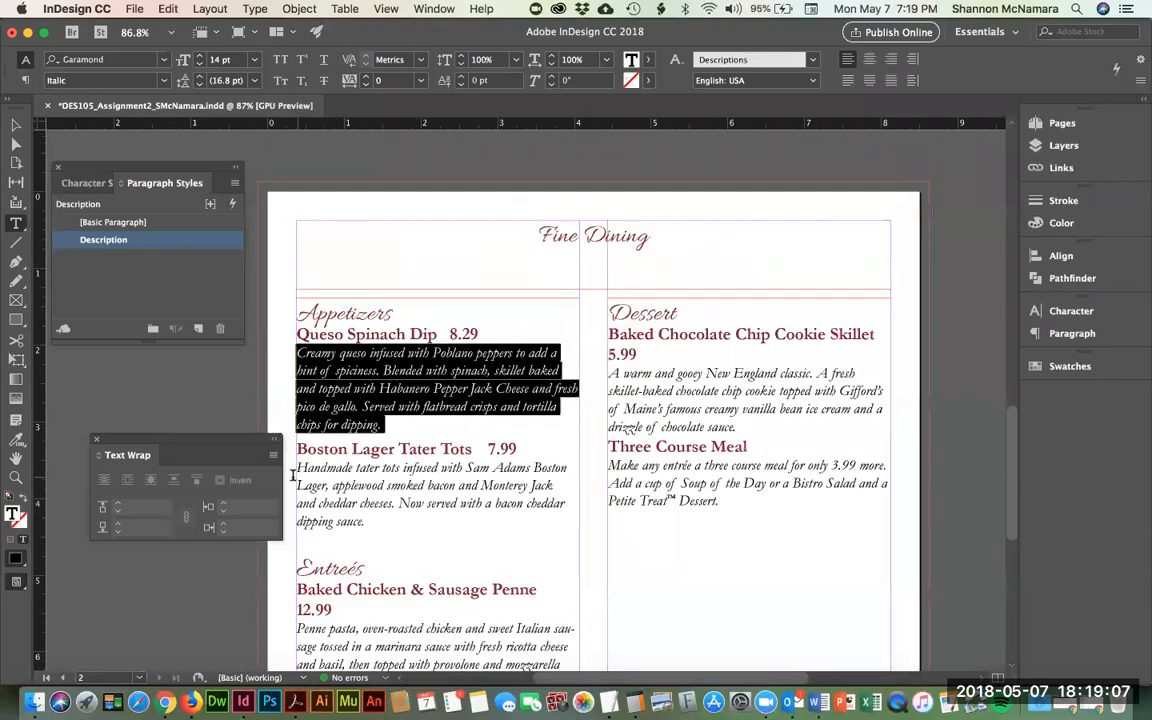
{"action": "left_click", "coordinate": [300, 459]}
{"action": "key", "text": "shift+Down"}
{"action": "key", "text": "shift+Down"}
{"action": "key", "text": "shift+Down"}
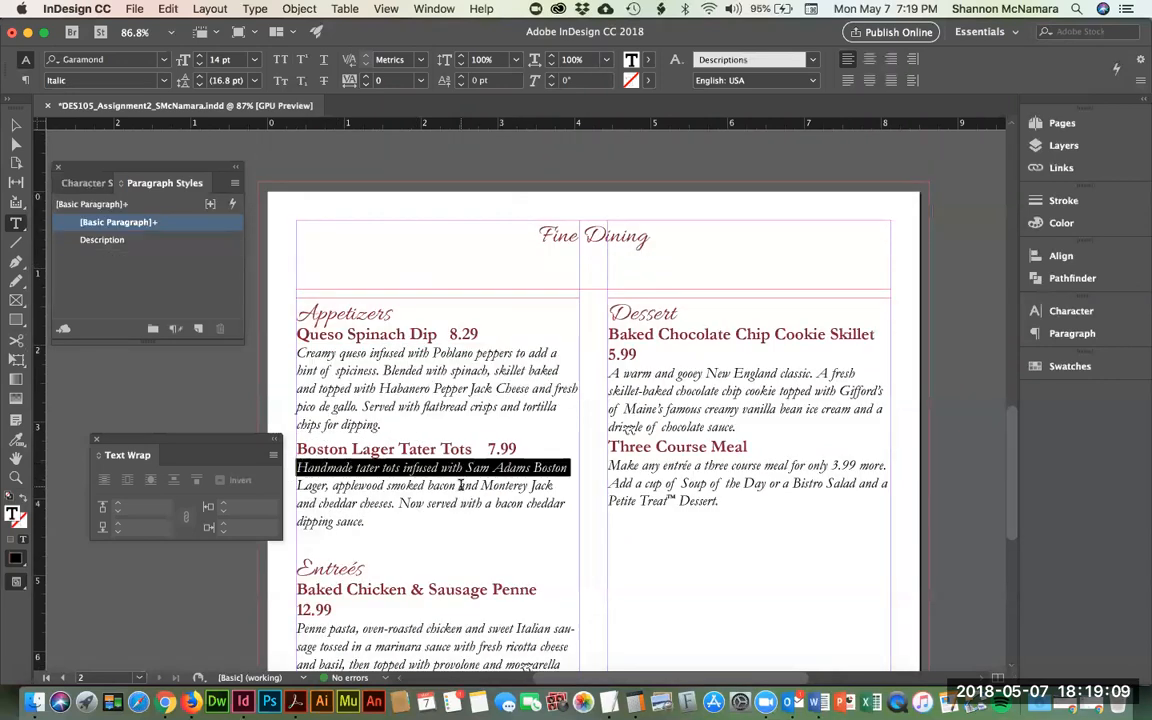
{"action": "left_click", "coordinate": [460, 482]}
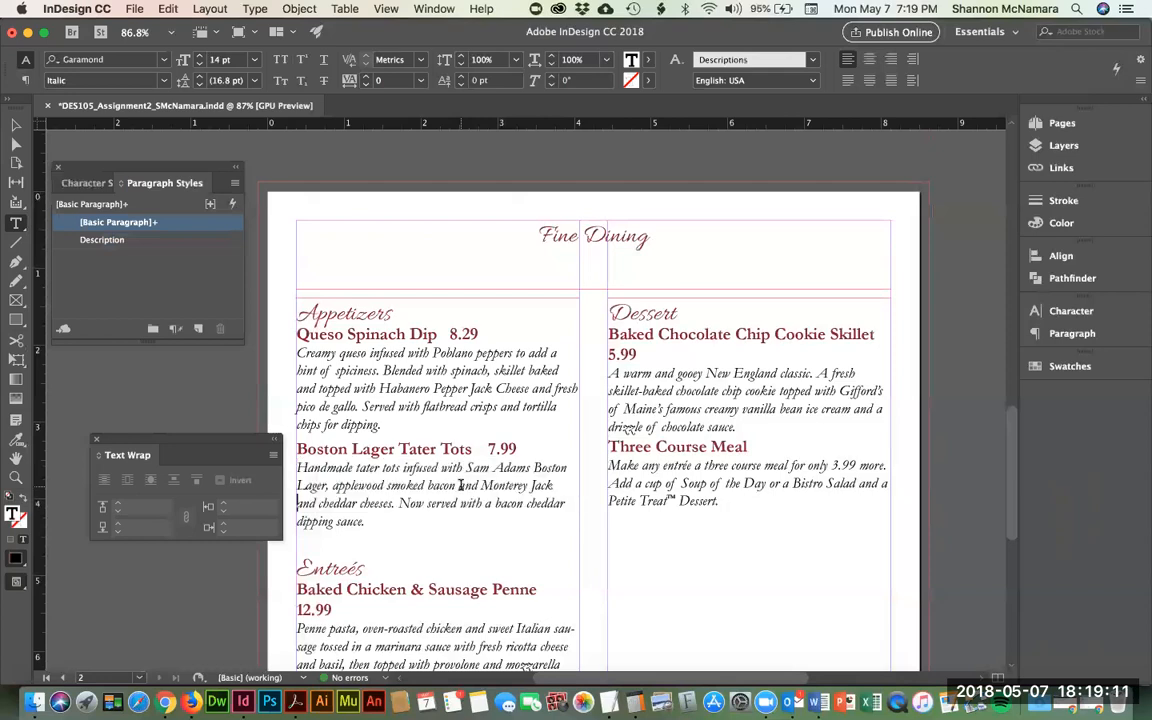
{"action": "scroll", "coordinate": [473, 468], "scroll_direction": "down", "scroll_amount": 3}
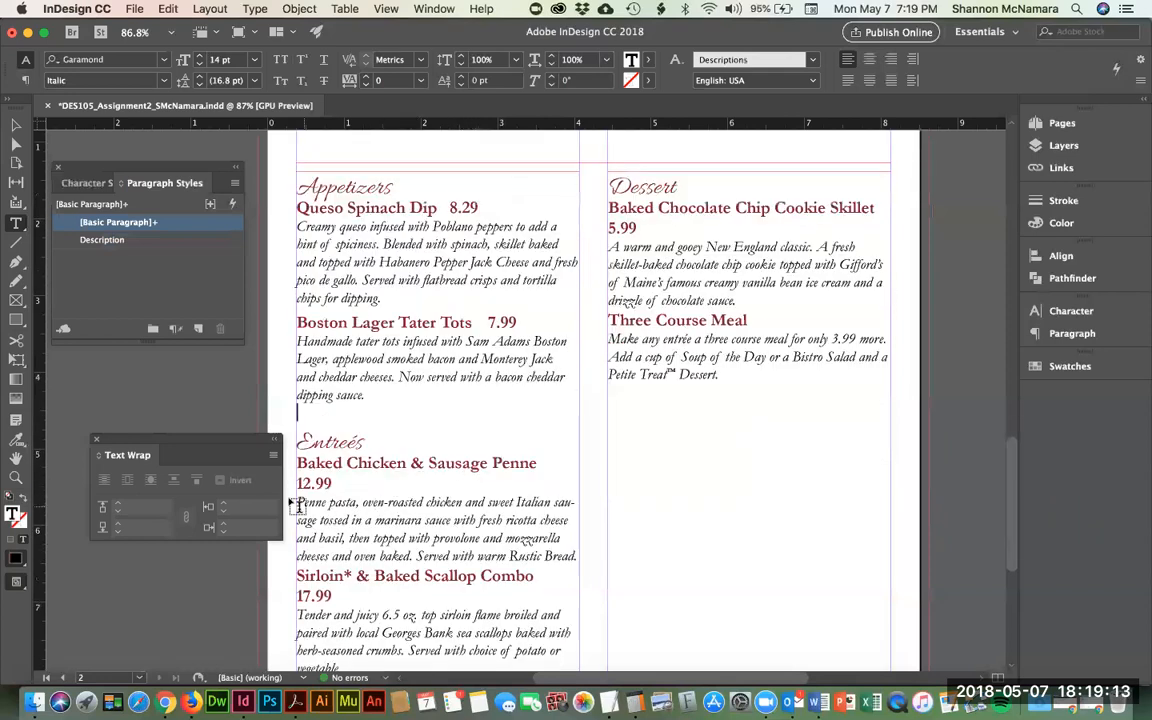
{"action": "key", "text": "shift+Down"}
{"action": "key", "text": "shift+Down"}
{"action": "key", "text": "shift+Down"}
{"action": "key", "text": "shift+Down"}
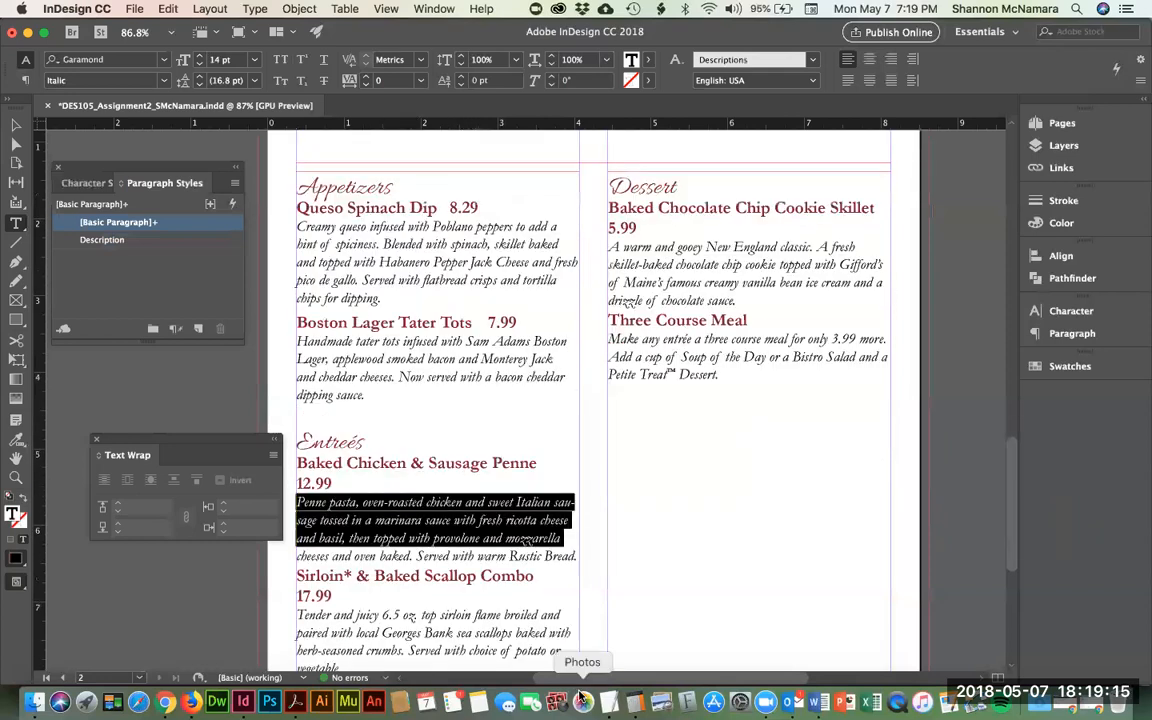
- Apply the Description style to the Penne description and reopen the style's options
{"action": "left_click", "coordinate": [108, 239]}
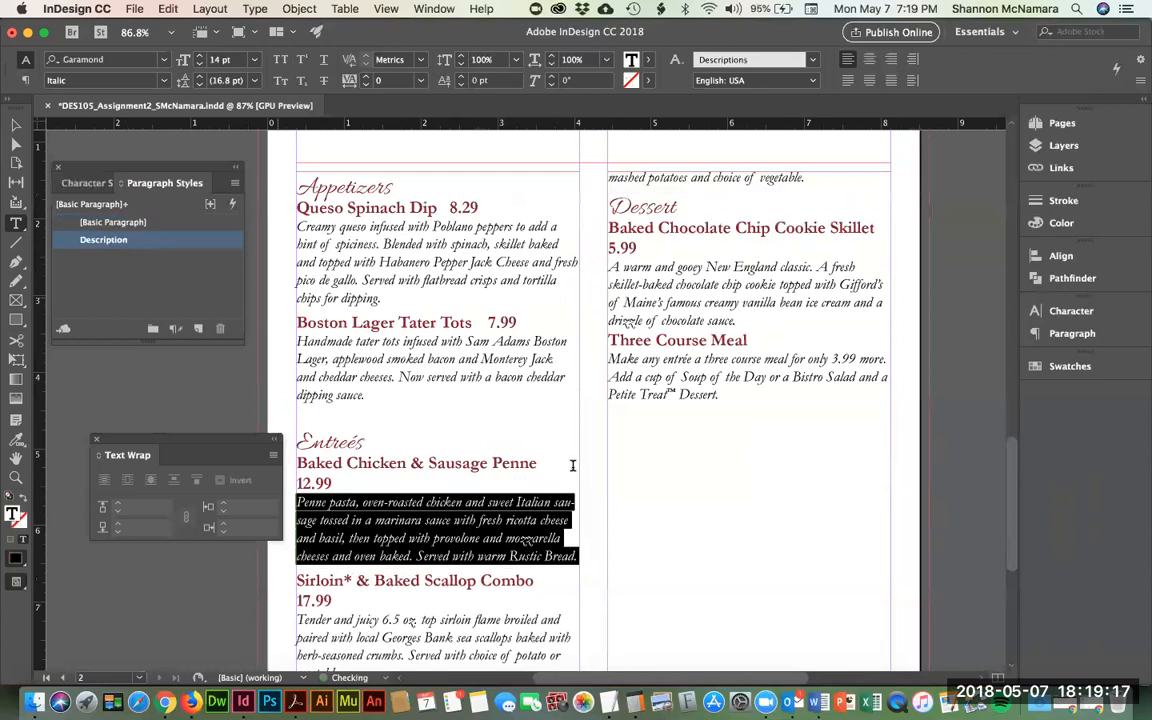
{"action": "scroll", "coordinate": [591, 488], "scroll_direction": "down", "scroll_amount": 2}
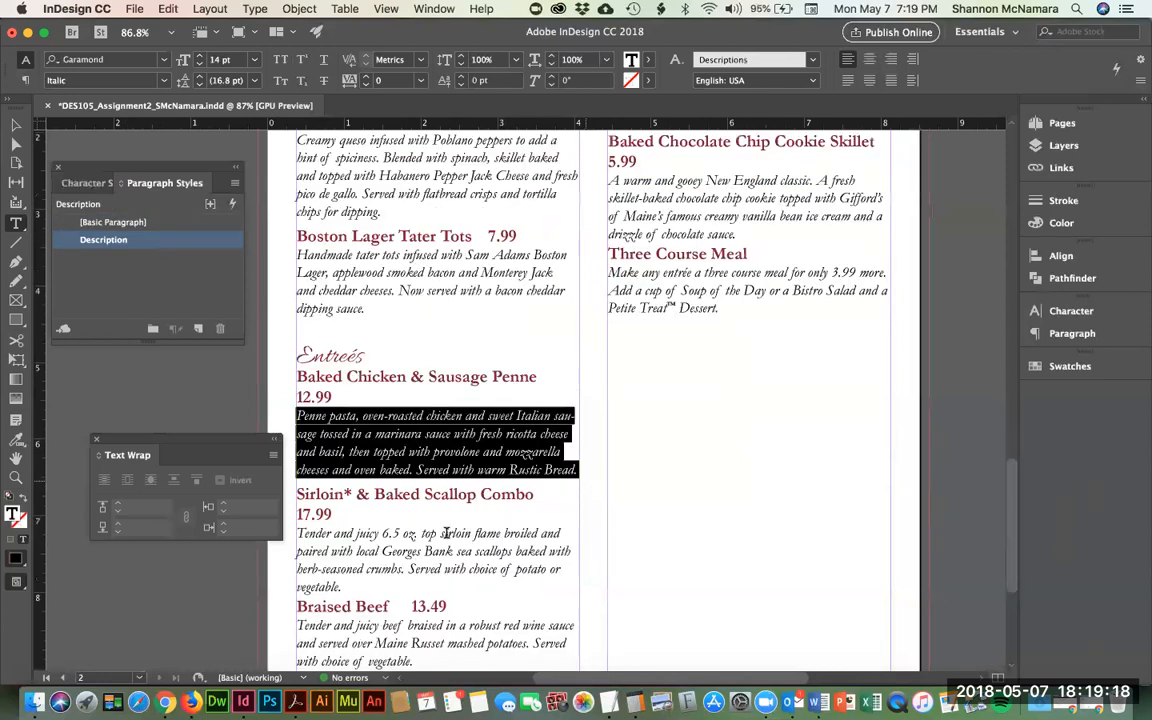
{"action": "left_click", "coordinate": [92, 183]}
{"action": "left_click", "coordinate": [119, 281]}
{"action": "left_click", "coordinate": [180, 190]}
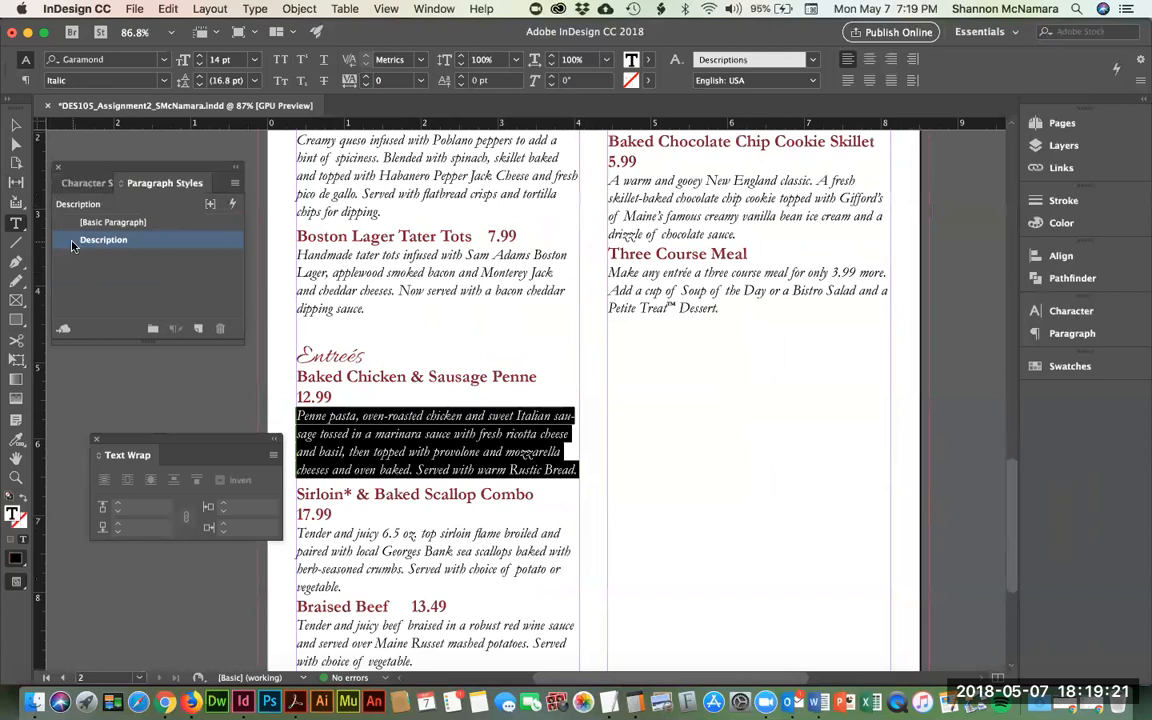
{"action": "double_click", "coordinate": [72, 245]}
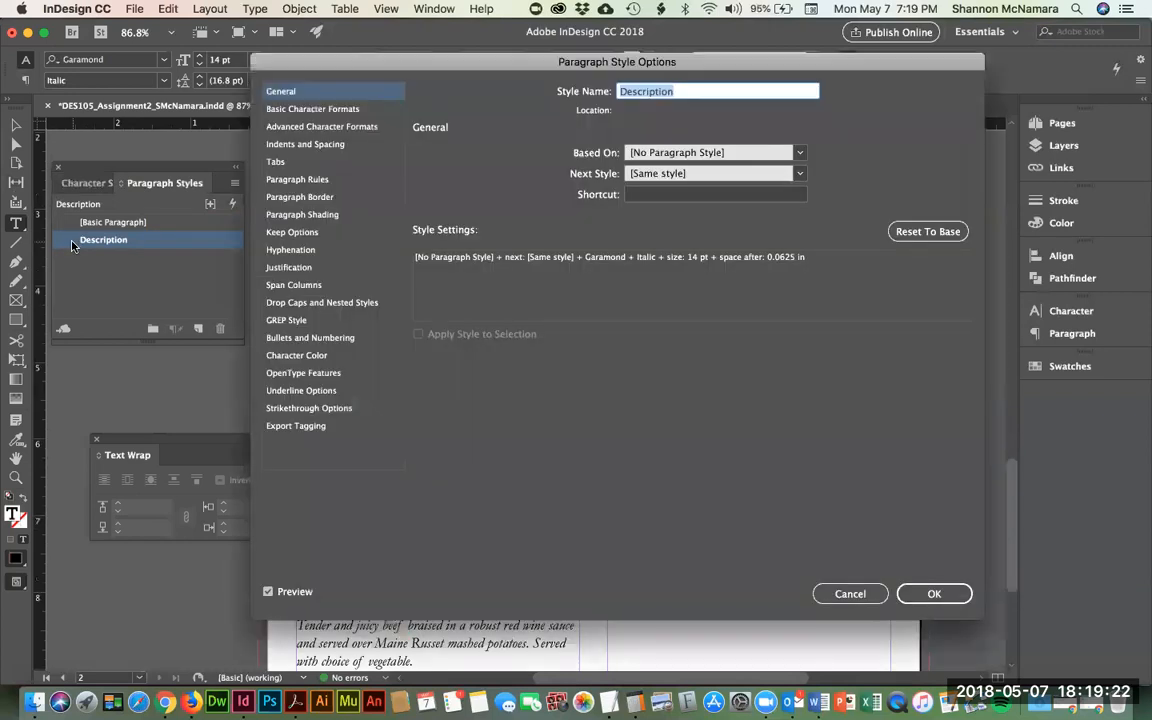
{"action": "left_click", "coordinate": [299, 180]}
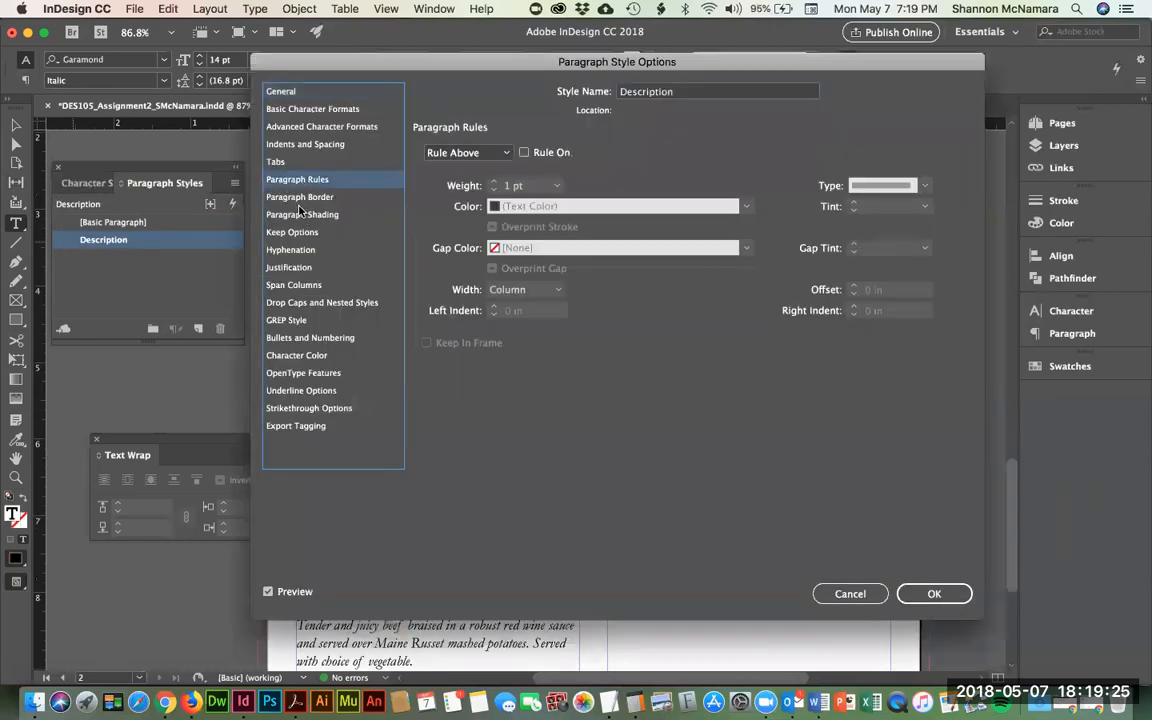
{"action": "left_click", "coordinate": [298, 145]}
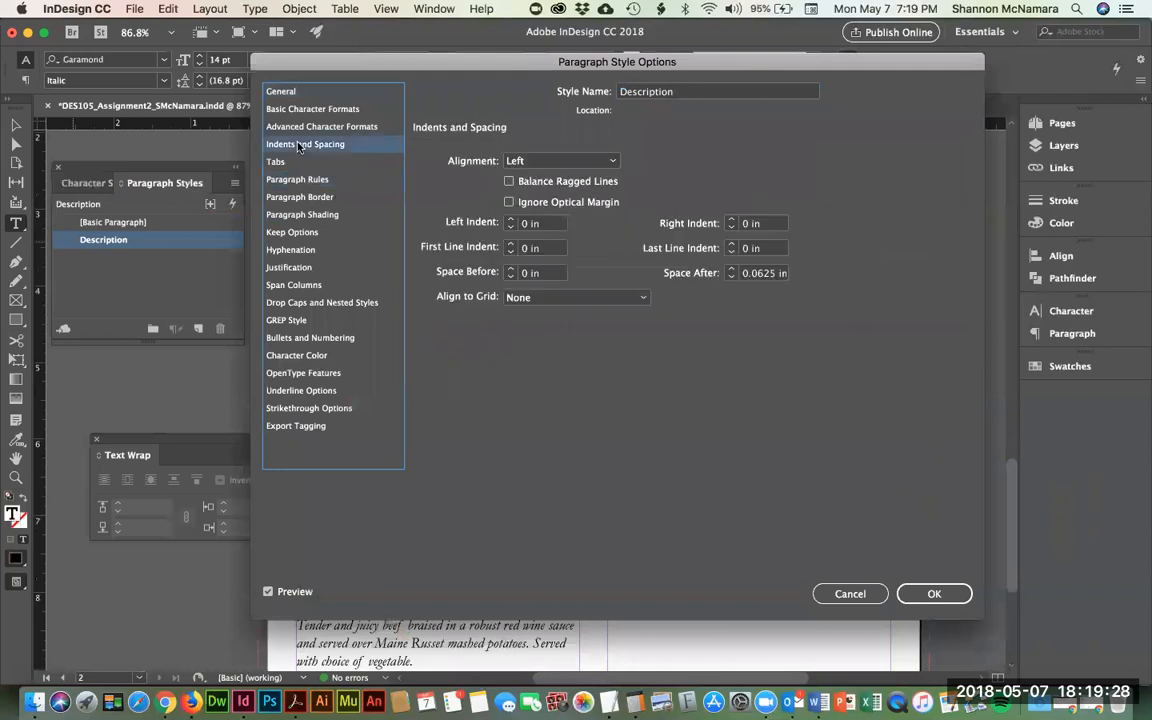
{"action": "left_click", "coordinate": [938, 594]}
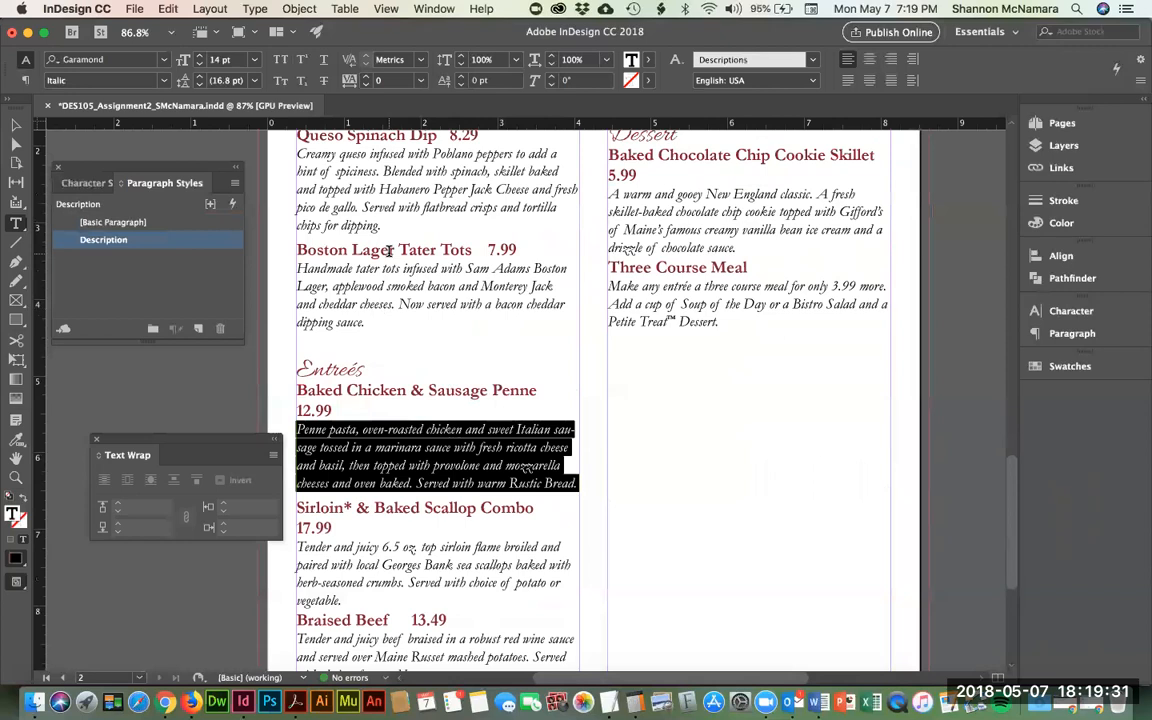
- Apply the Description paragraph style to the Sirloin & Baked Scallop Combo description
{"action": "scroll", "coordinate": [397, 437], "scroll_direction": "down", "scroll_amount": 3}
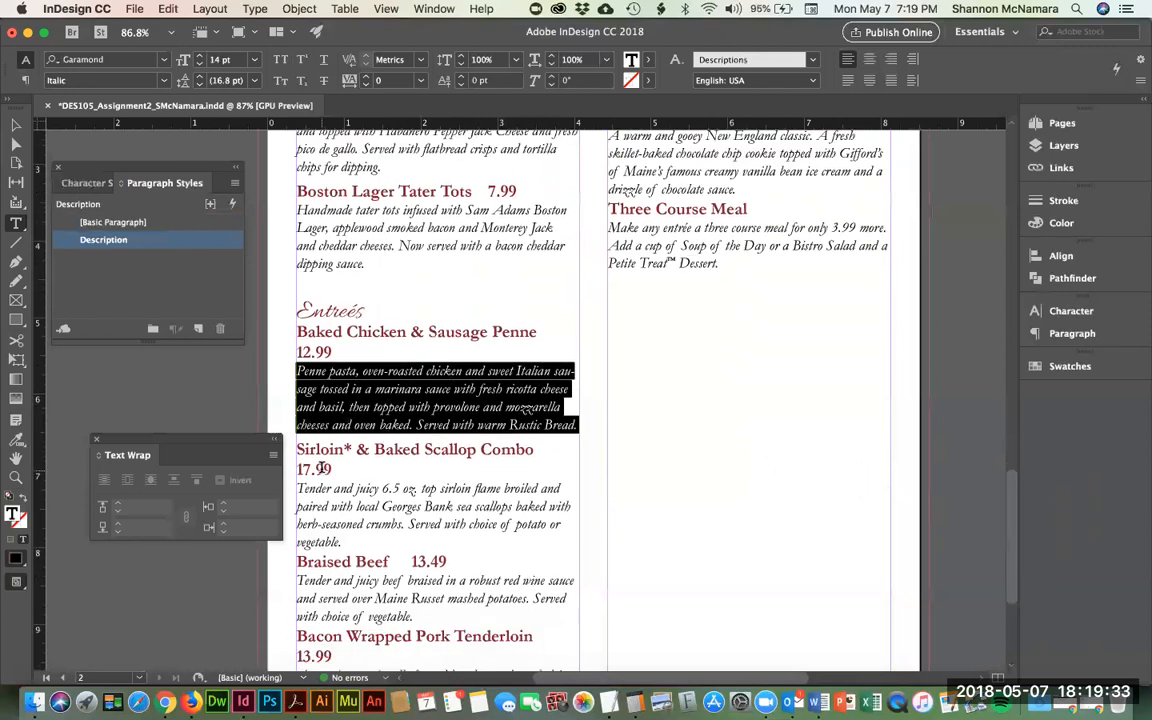
{"action": "scroll", "coordinate": [310, 450], "scroll_direction": "down", "scroll_amount": 2}
{"action": "left_click", "coordinate": [272, 407]}
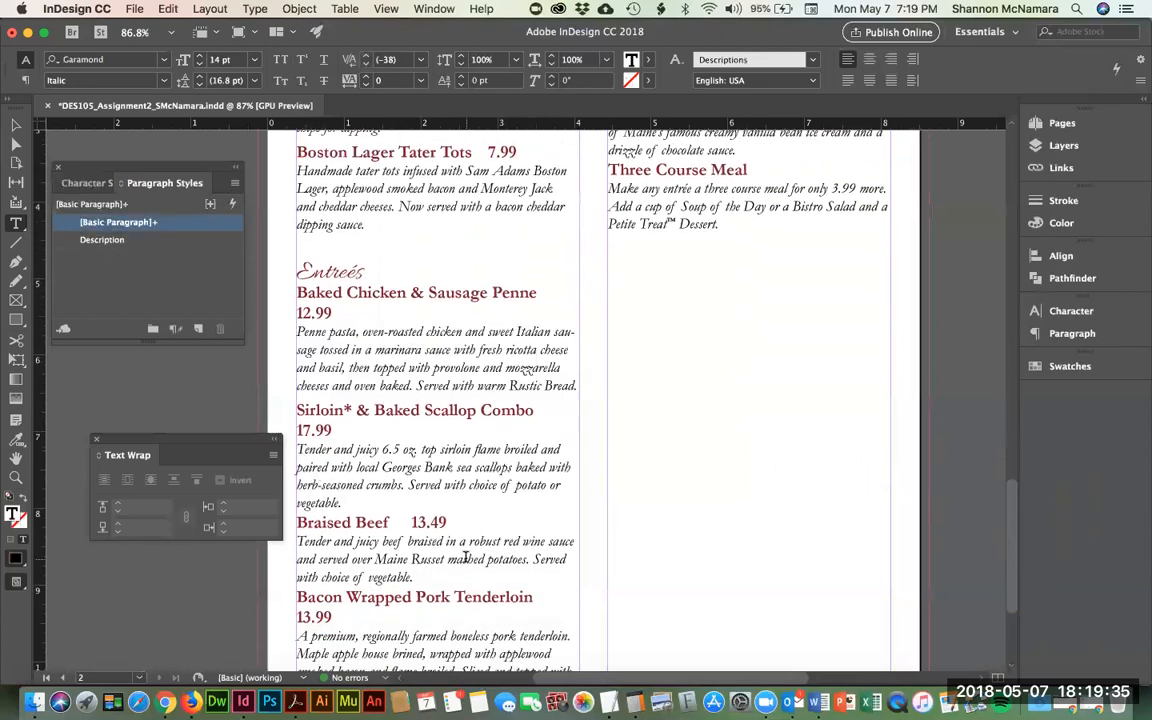
{"action": "left_click_drag", "start_coordinate": [297, 449], "coordinate": [352, 517]}
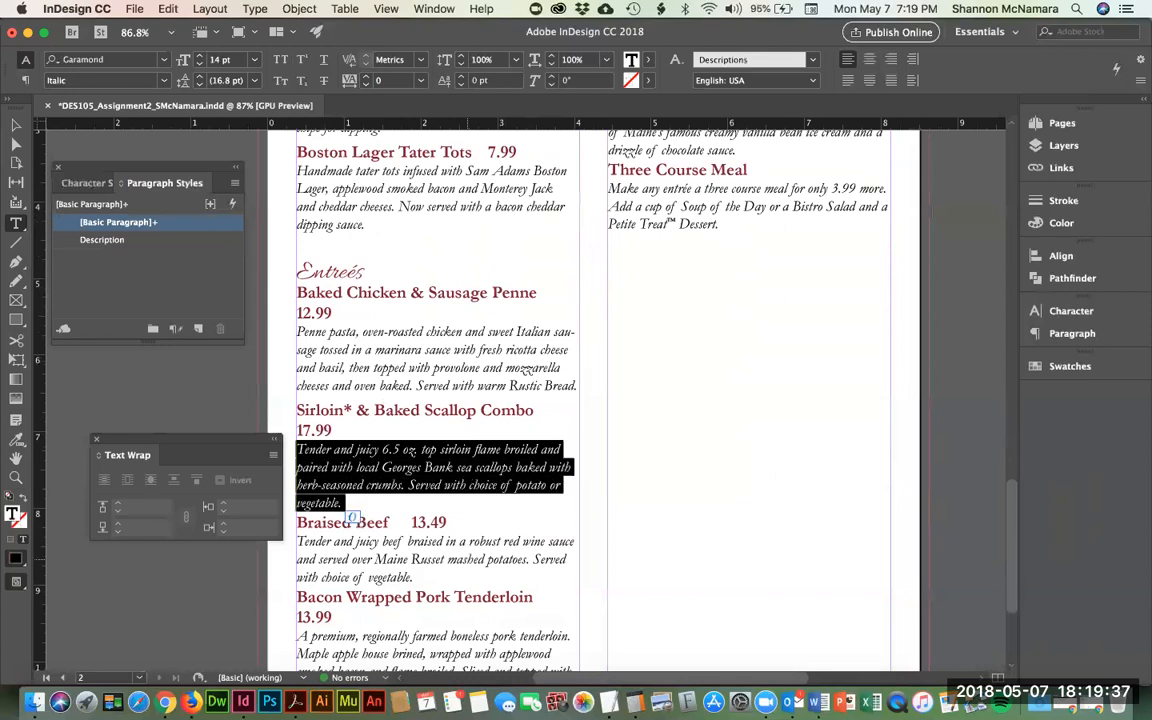
{"action": "left_click", "coordinate": [103, 239]}
- Apply the Description paragraph style to all lines of the Braised Beef description
{"action": "scroll", "coordinate": [447, 505], "scroll_direction": "down", "scroll_amount": 2}
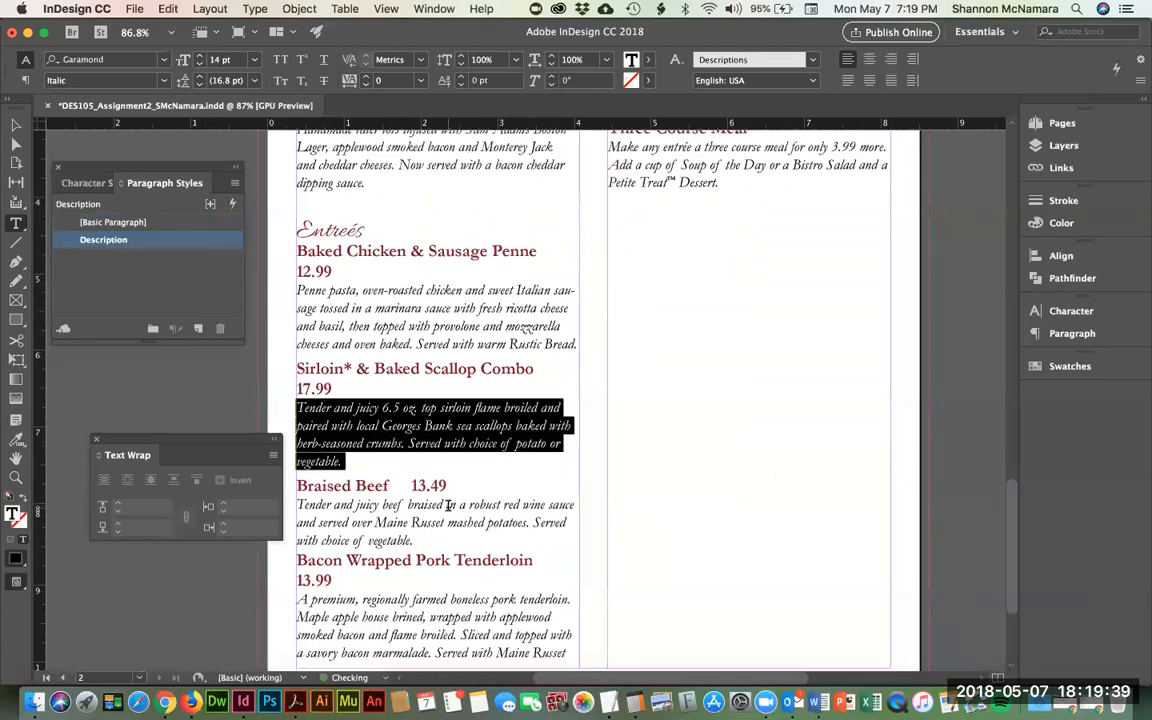
{"action": "scroll", "coordinate": [447, 505], "scroll_direction": "down", "scroll_amount": 5}
{"action": "left_click", "coordinate": [298, 362]}
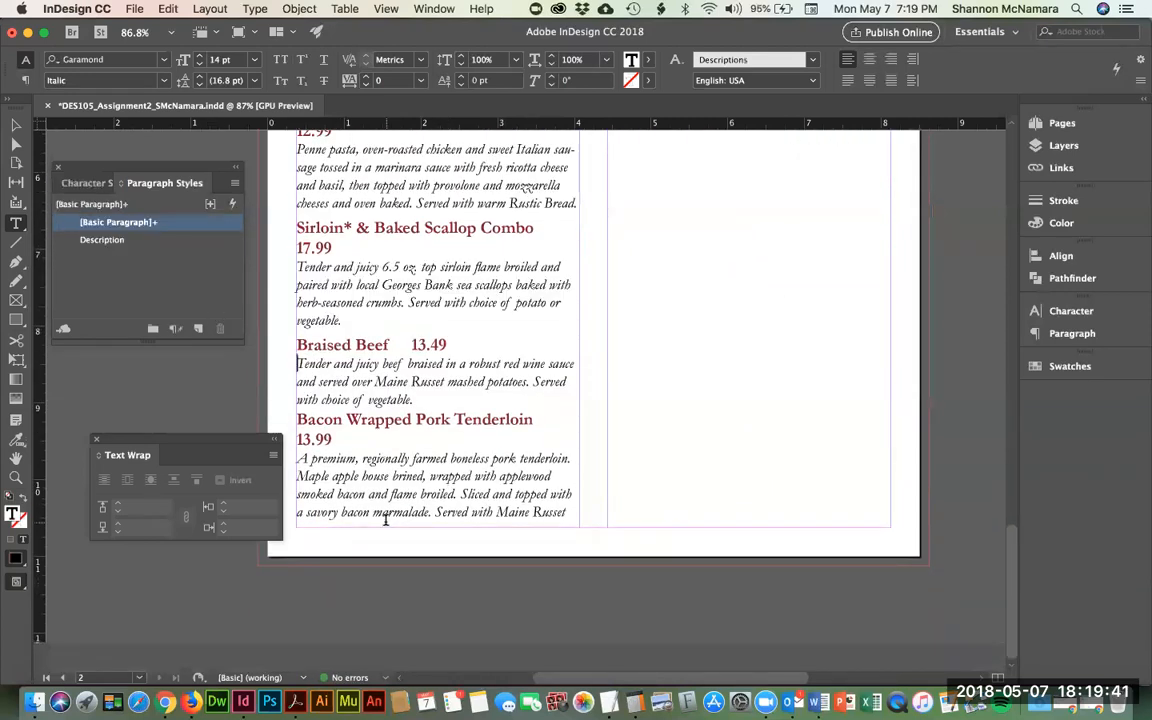
{"action": "left_click_drag", "start_coordinate": [298, 362], "coordinate": [568, 382]}
{"action": "key", "text": "shift+Down"}
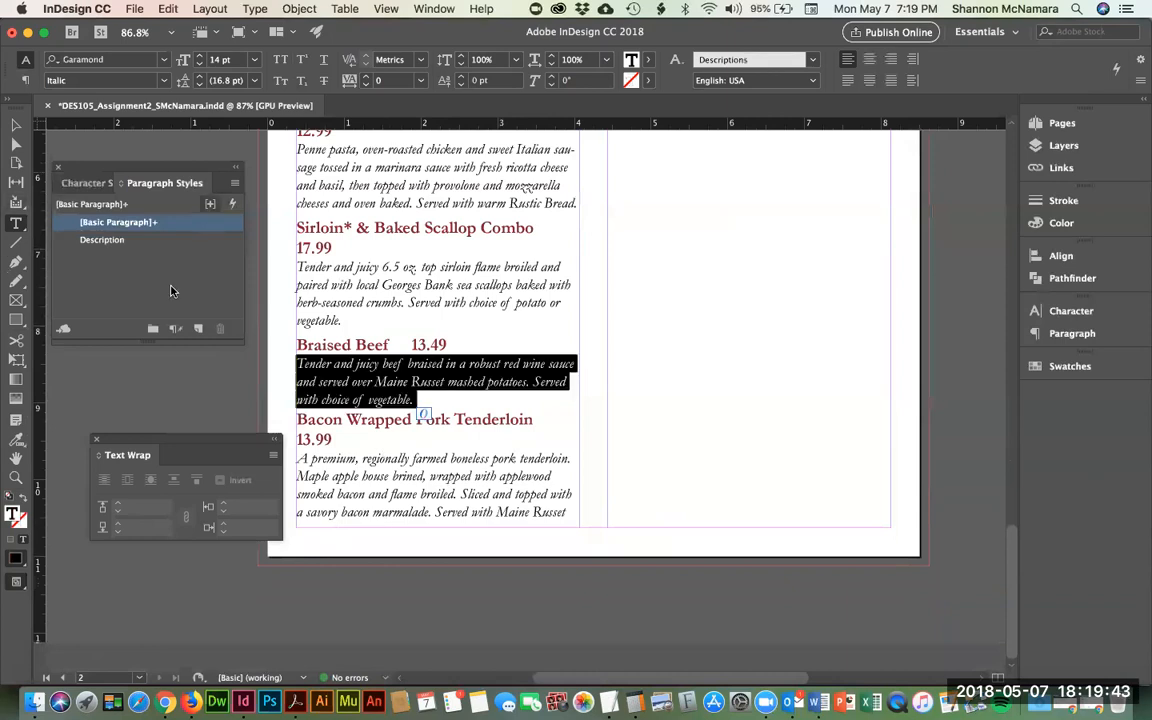
{"action": "left_click", "coordinate": [115, 245]}
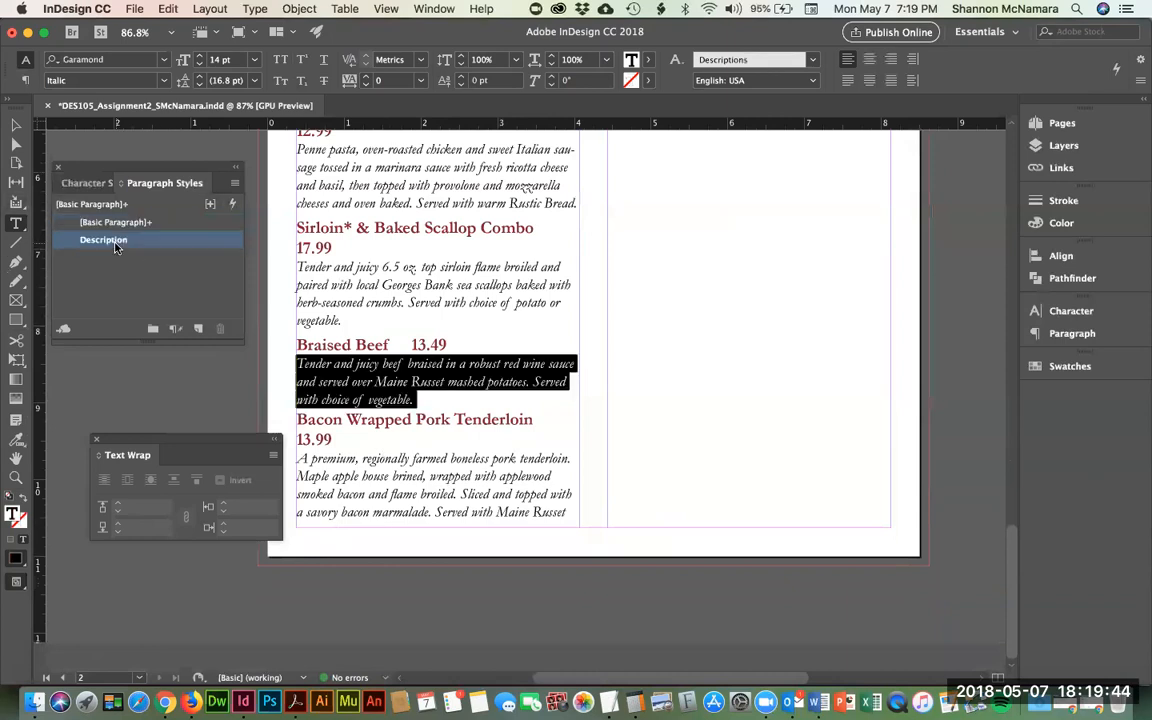
{"action": "left_click", "coordinate": [299, 463]}
{"action": "scroll", "coordinate": [885, 392], "scroll_direction": "up", "scroll_amount": 10}
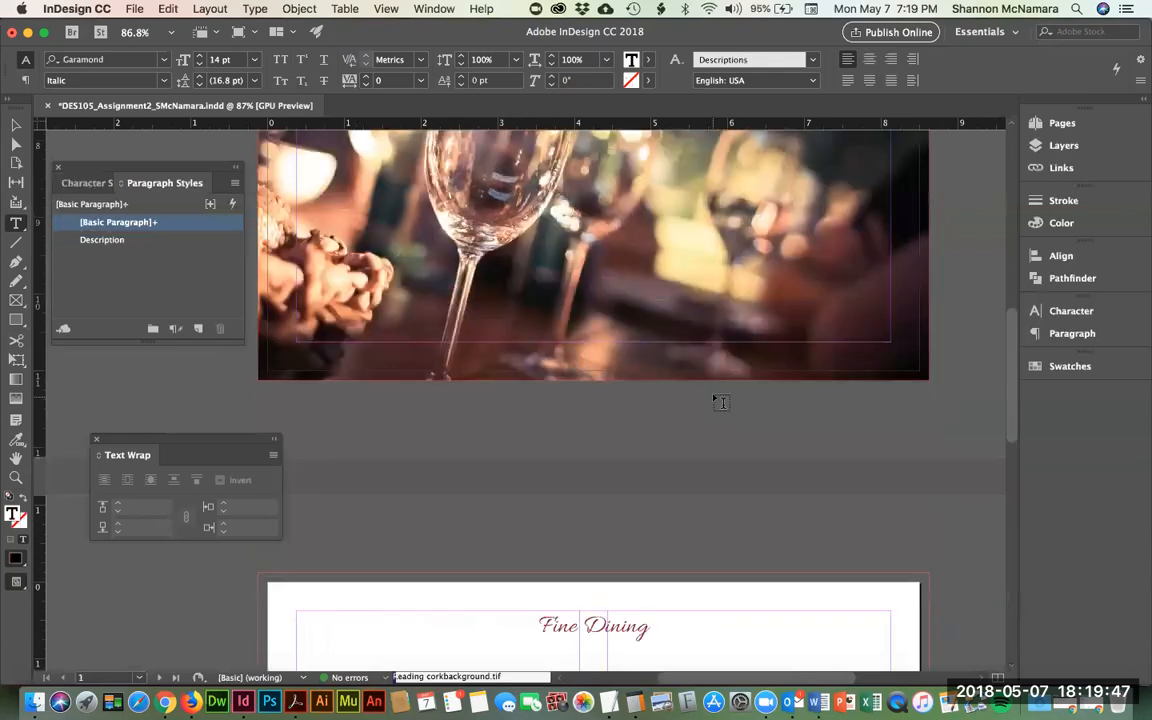
{"action": "scroll", "coordinate": [725, 397], "scroll_direction": "down", "scroll_amount": 3}
{"action": "scroll", "coordinate": [725, 395], "scroll_direction": "down", "scroll_amount": 5}
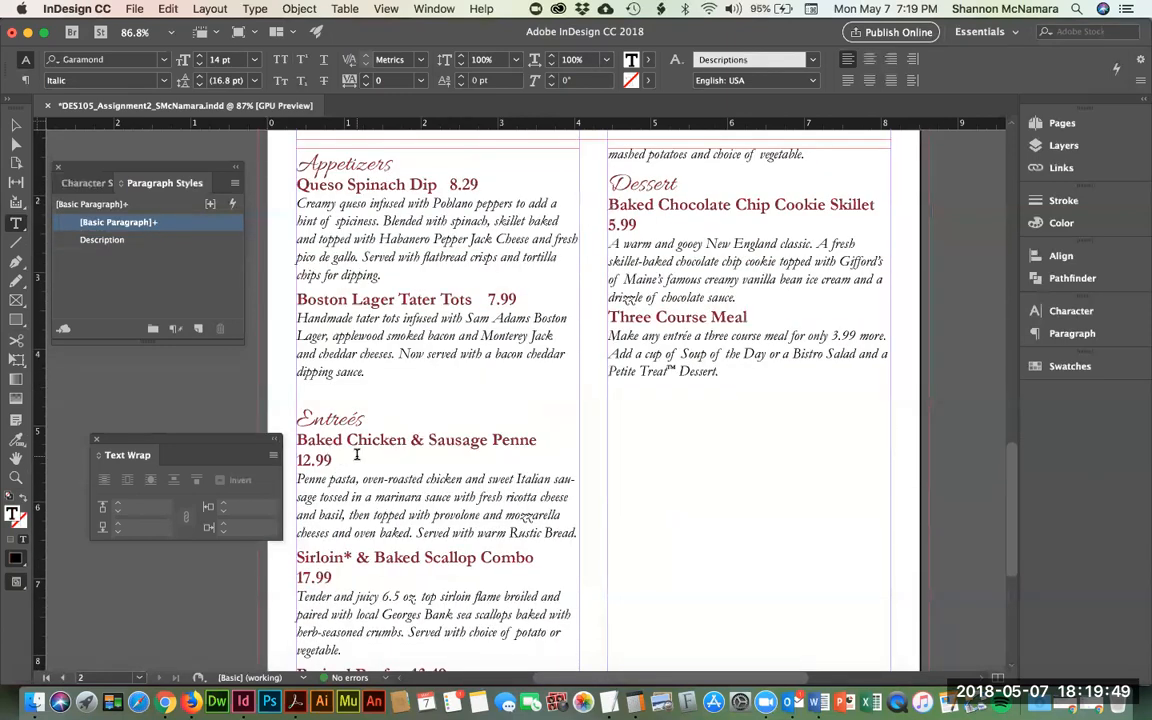
- Make the asterisk after 'Sirloin' superscript
{"action": "triple_click", "coordinate": [508, 446]}
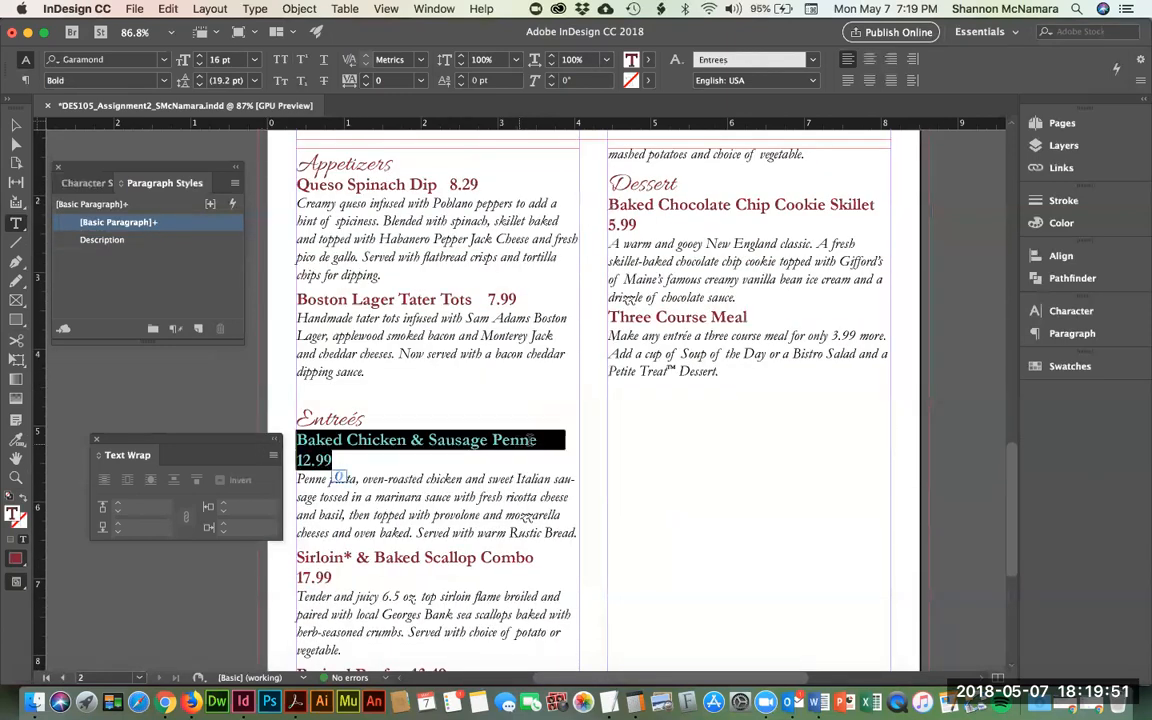
{"action": "scroll", "coordinate": [496, 336], "scroll_direction": "down", "scroll_amount": 3}
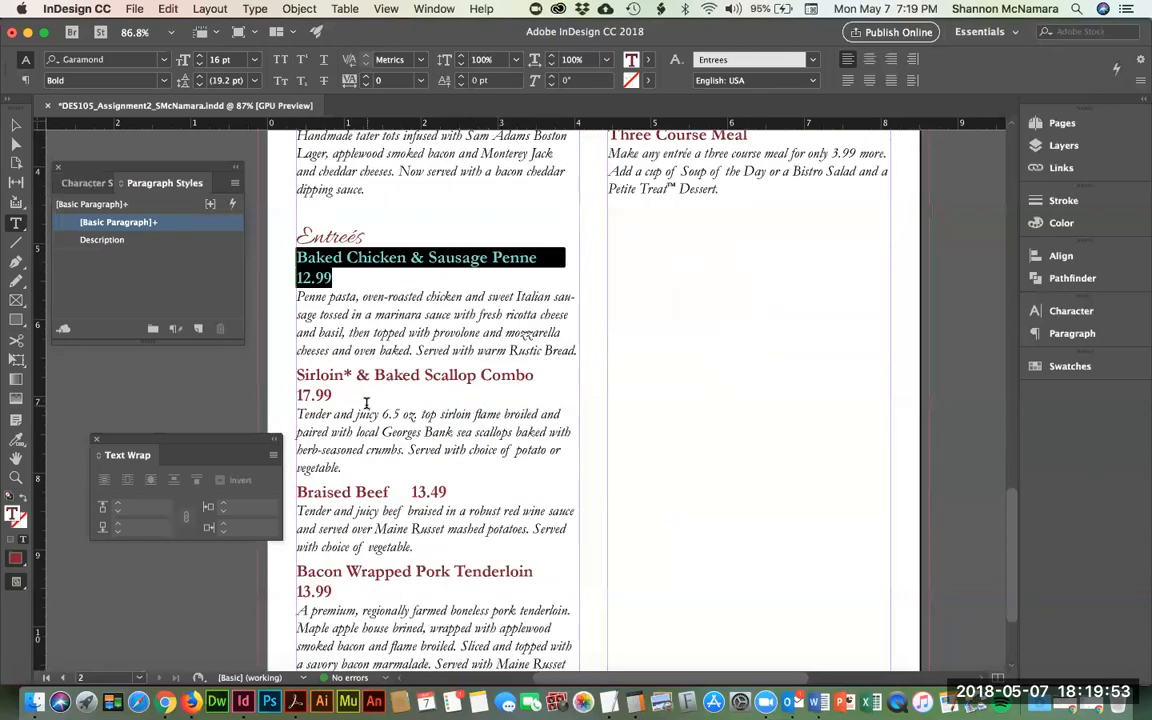
{"action": "left_click_drag", "start_coordinate": [336, 395], "coordinate": [283, 378]}
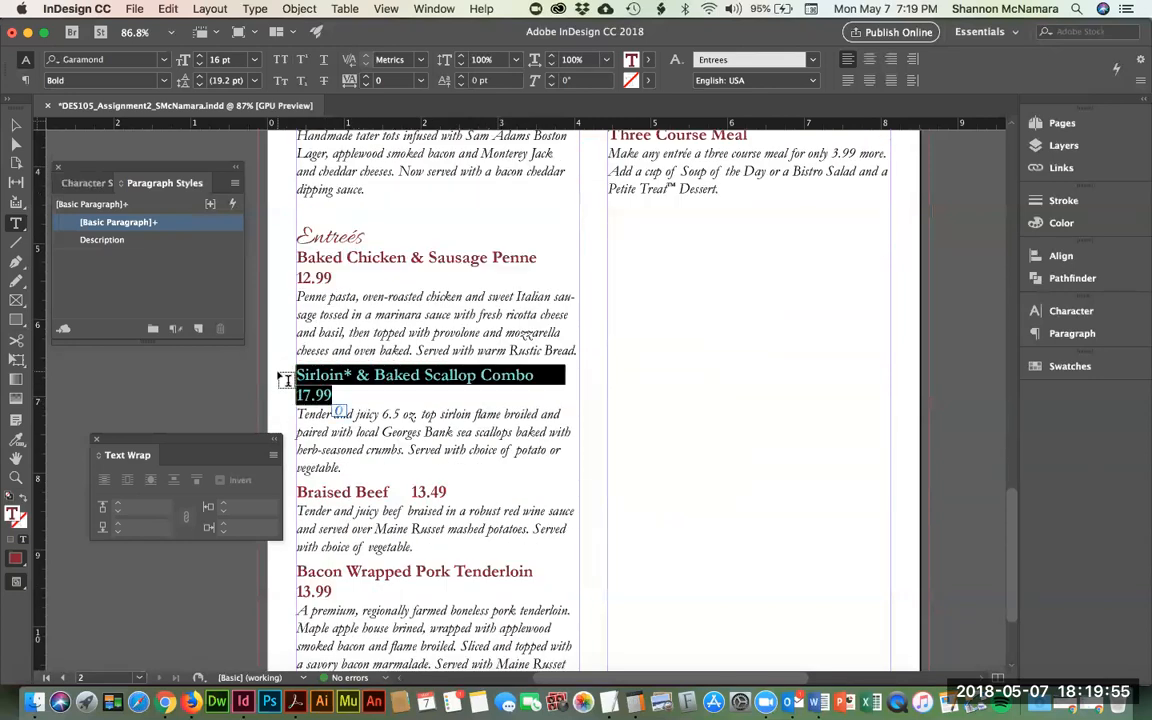
{"action": "left_click", "coordinate": [345, 400]}
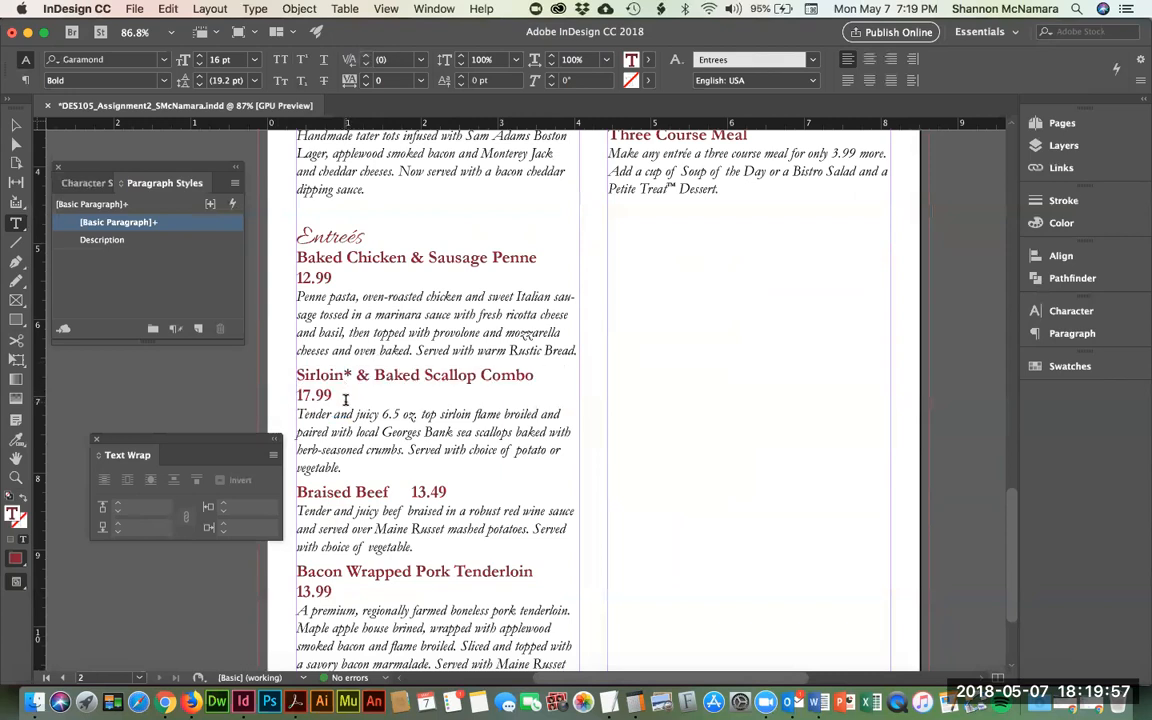
{"action": "key", "text": "shift+Left"}
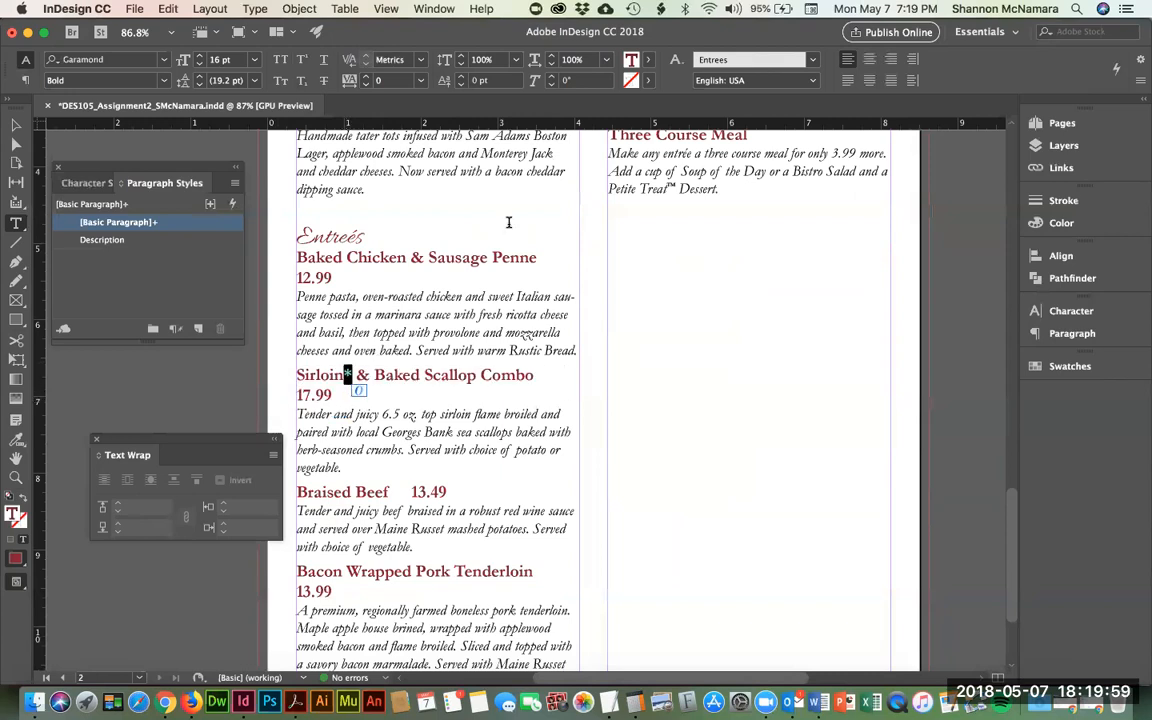
{"action": "left_click", "coordinate": [303, 62]}
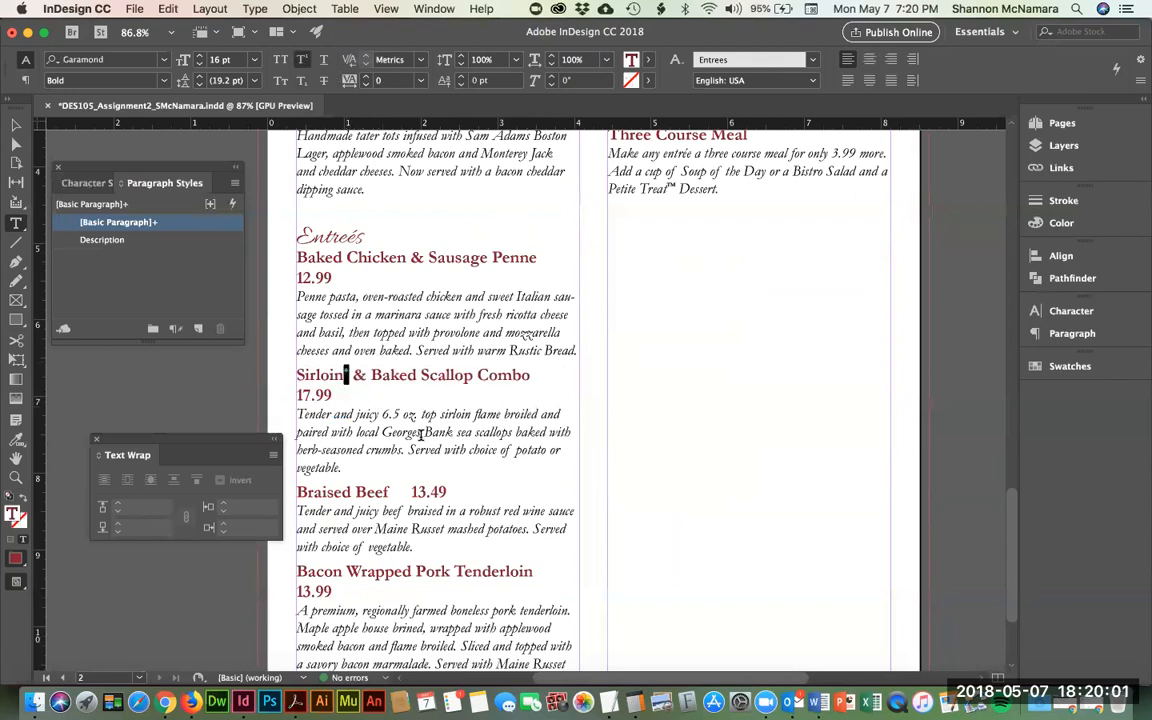
- Select the Baked Chicken & Sausage Penne heading together with its price
{"action": "scroll", "coordinate": [421, 433], "scroll_direction": "down", "scroll_amount": 3}
{"action": "scroll", "coordinate": [421, 433], "scroll_direction": "up", "scroll_amount": 8}
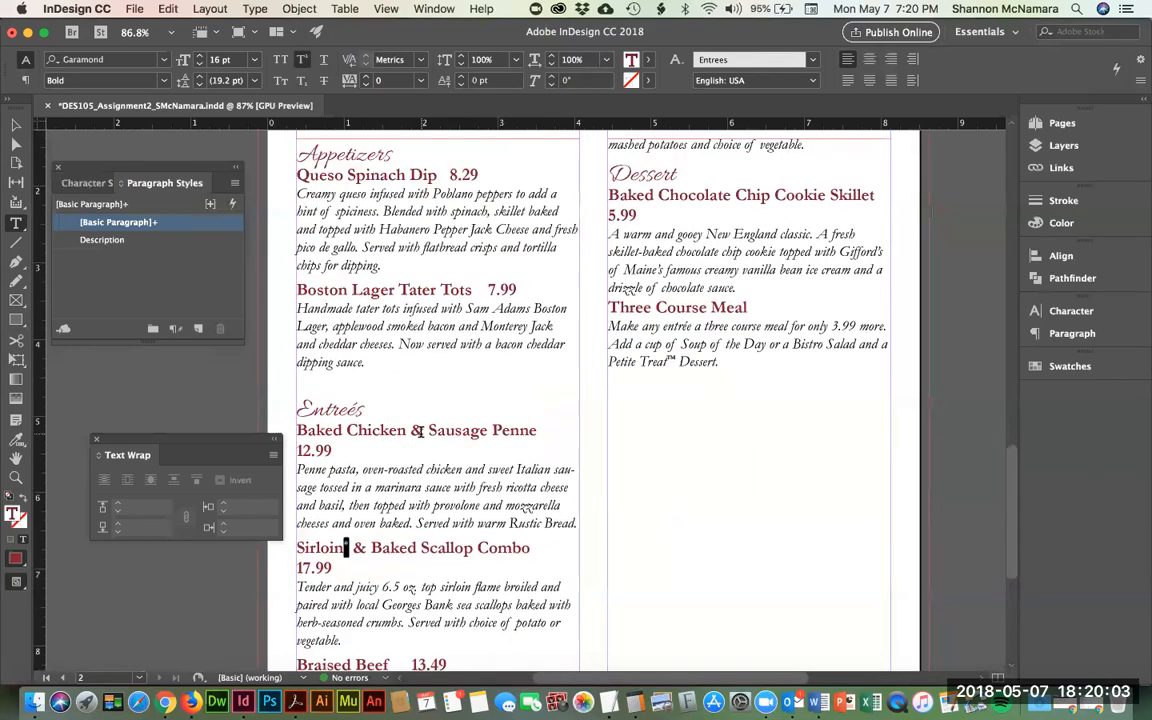
{"action": "scroll", "coordinate": [418, 430], "scroll_direction": "up", "scroll_amount": 1}
{"action": "scroll", "coordinate": [443, 390], "scroll_direction": "down", "scroll_amount": 5}
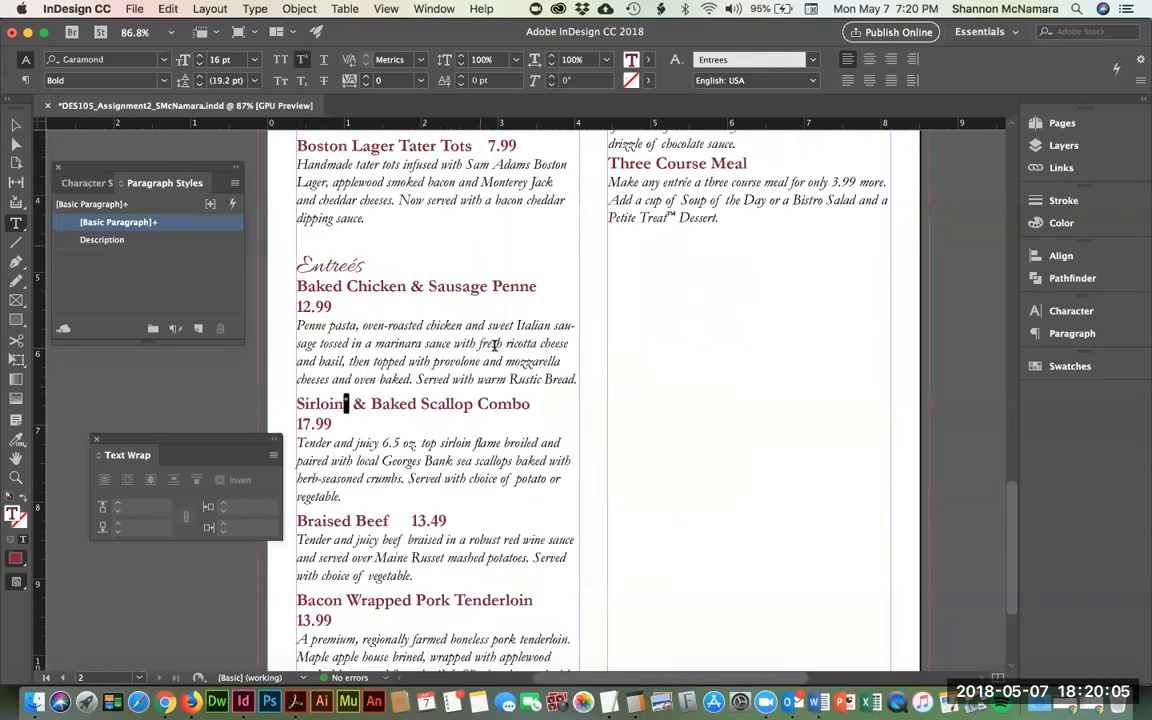
{"action": "scroll", "coordinate": [551, 402], "scroll_direction": "down", "scroll_amount": 1}
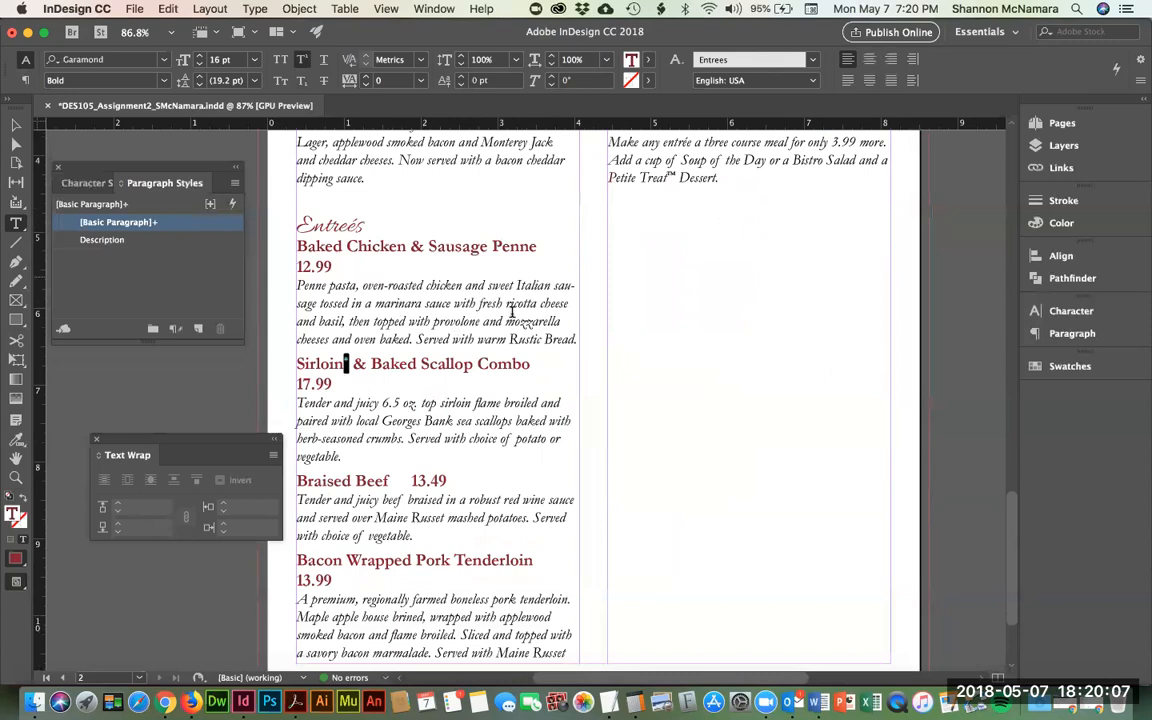
{"action": "left_click", "coordinate": [546, 245]}
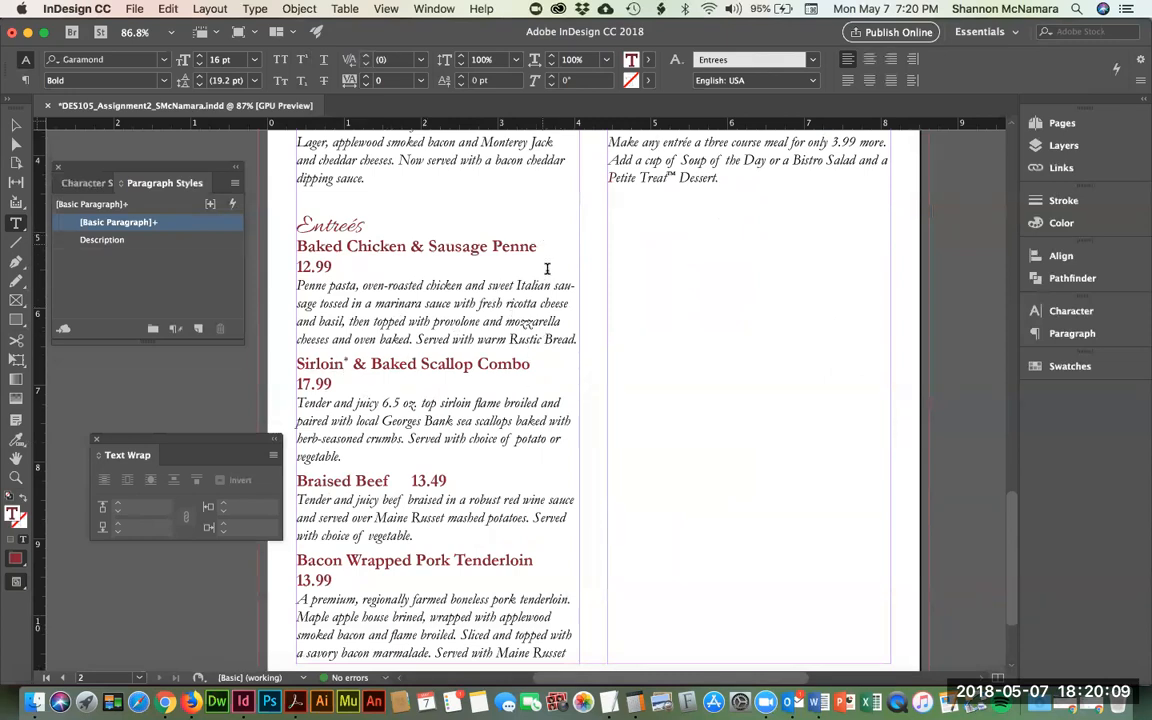
{"action": "left_click_drag", "start_coordinate": [333, 267], "coordinate": [255, 238]}
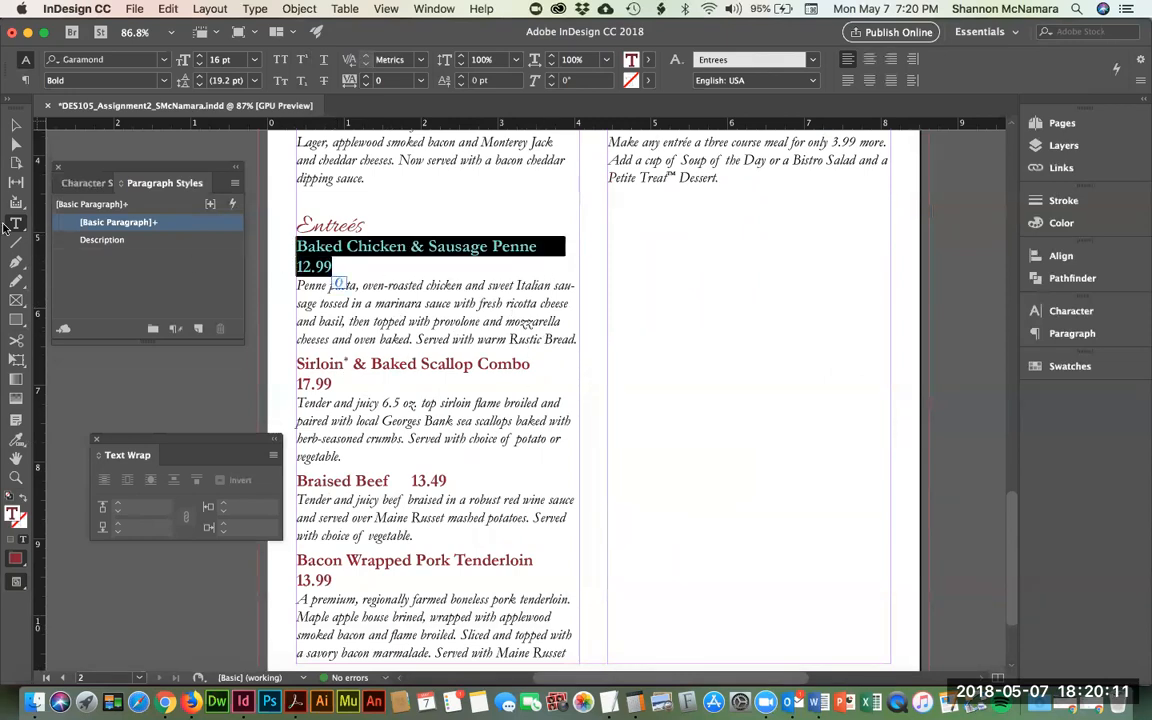
- Reduce the Entrees character style size from 16 pt to 15 pt, previewing the change
{"action": "left_click", "coordinate": [96, 183]}
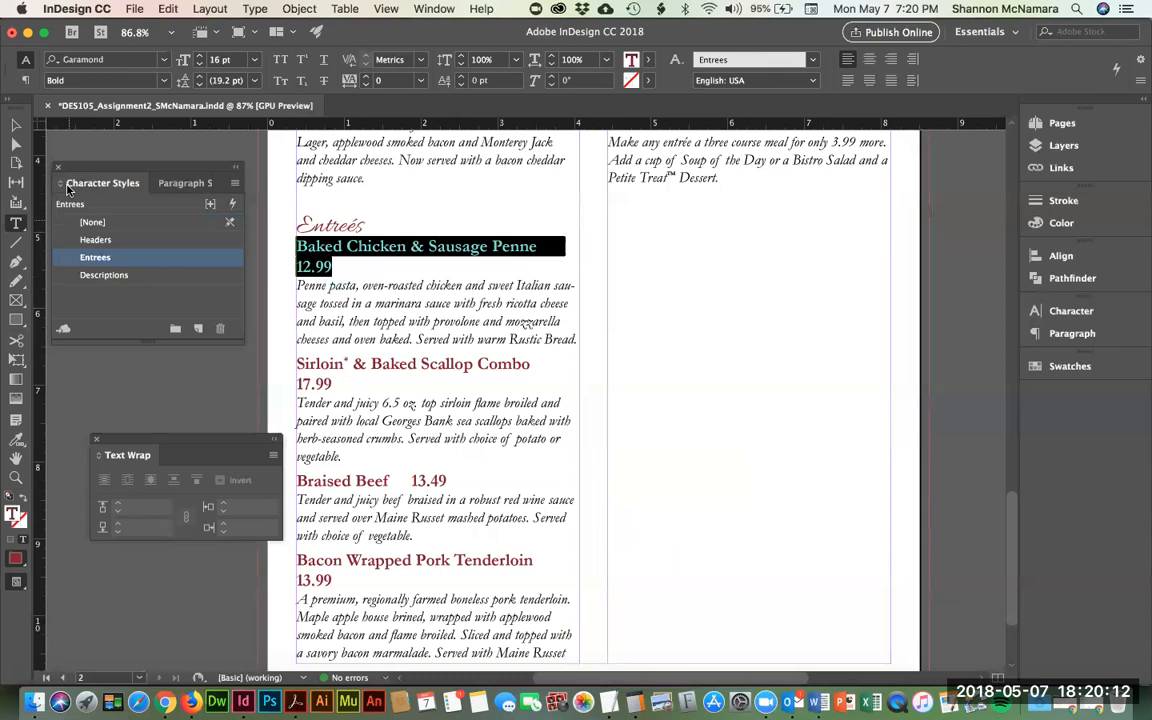
{"action": "double_click", "coordinate": [68, 256]}
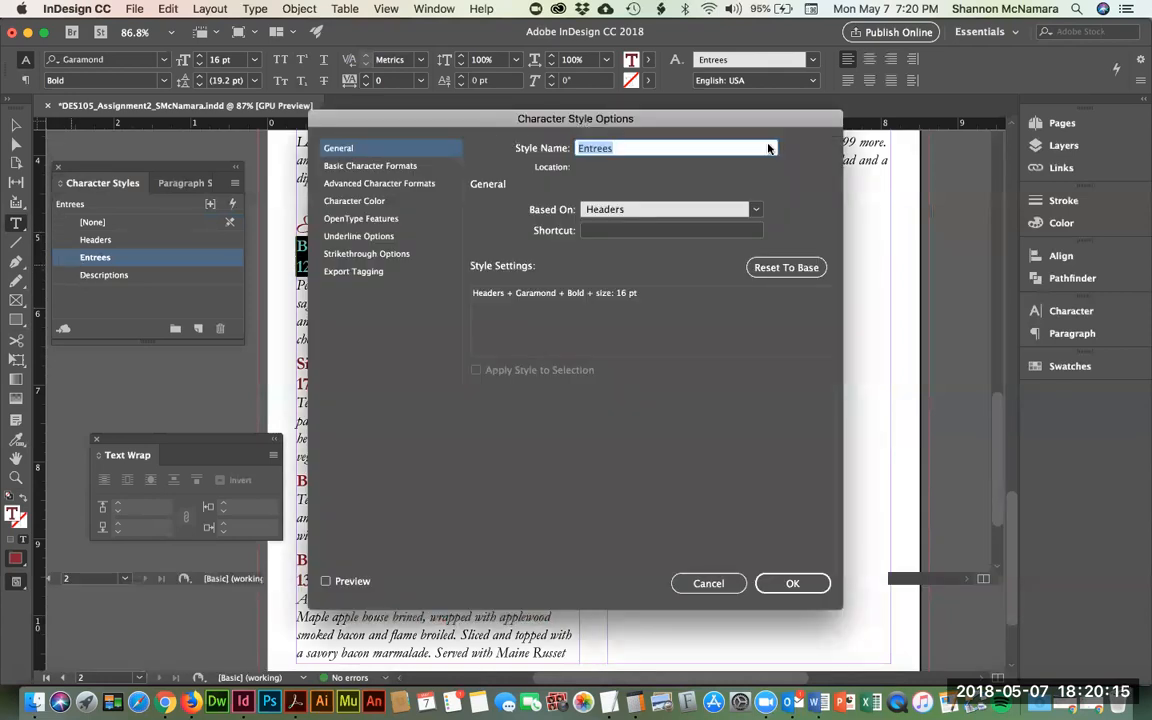
{"action": "left_click_drag", "start_coordinate": [520, 113], "coordinate": [889, 86]}
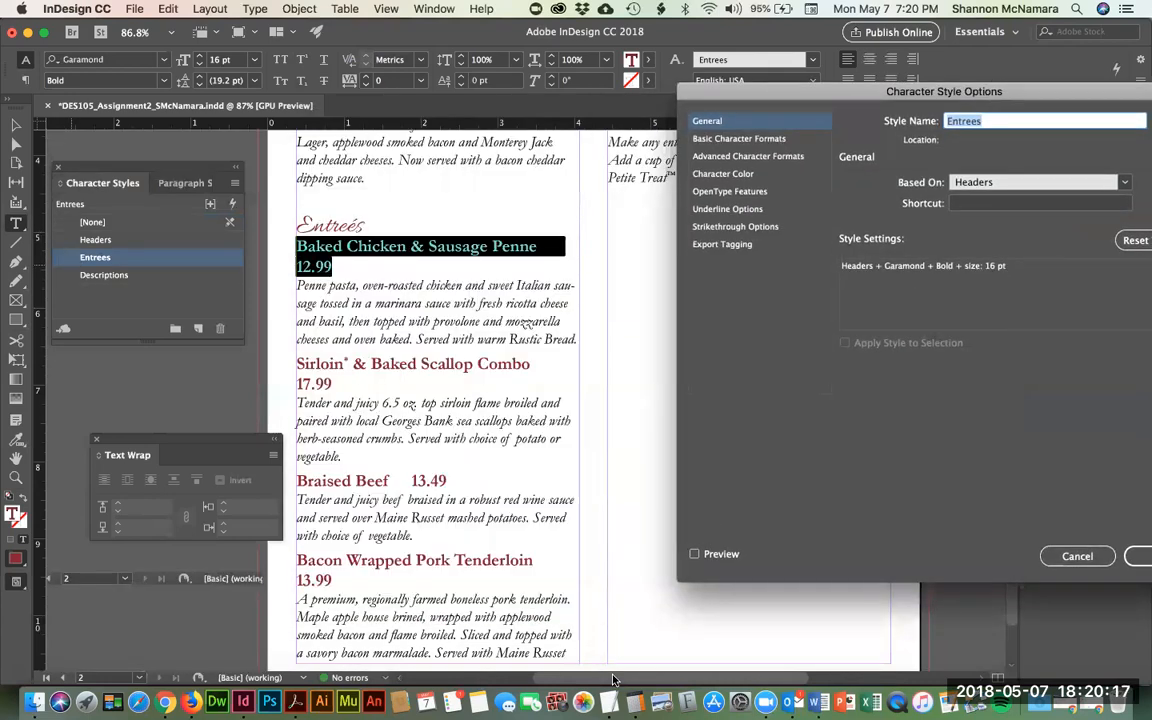
{"action": "left_click", "coordinate": [697, 554]}
{"action": "left_click", "coordinate": [732, 140]}
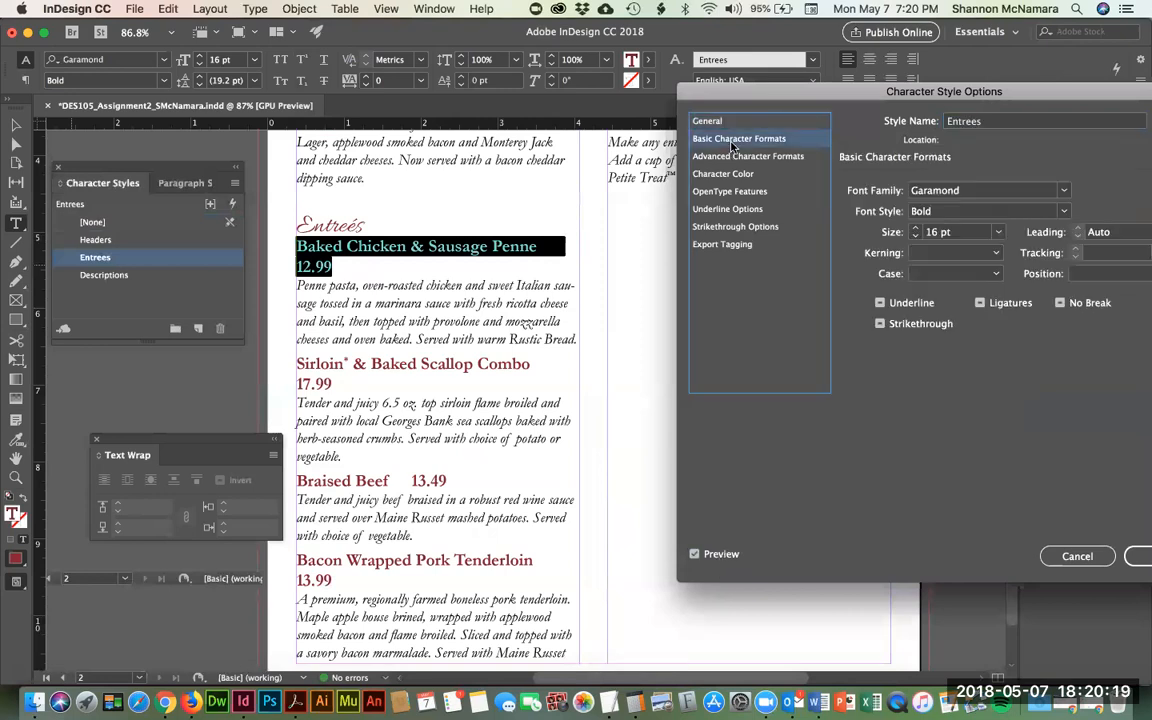
{"action": "left_click", "coordinate": [915, 237]}
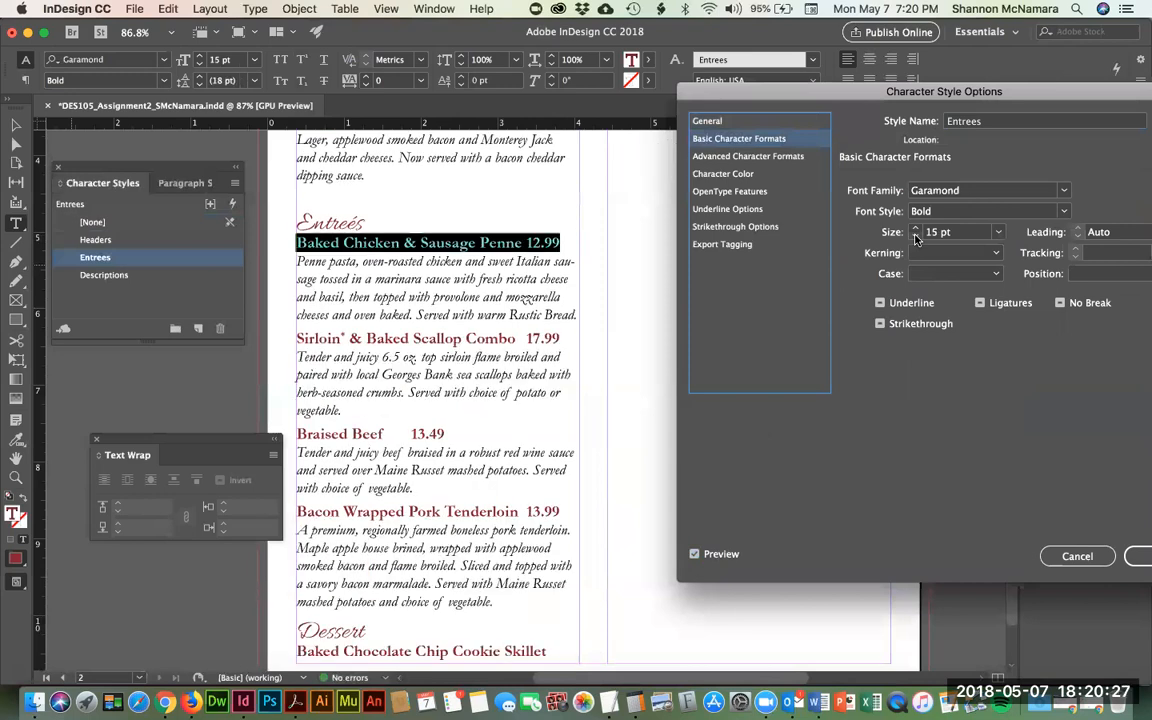
{"action": "left_click", "coordinate": [1141, 557]}
{"action": "scroll", "coordinate": [380, 345], "scroll_direction": "up", "scroll_amount": 5}
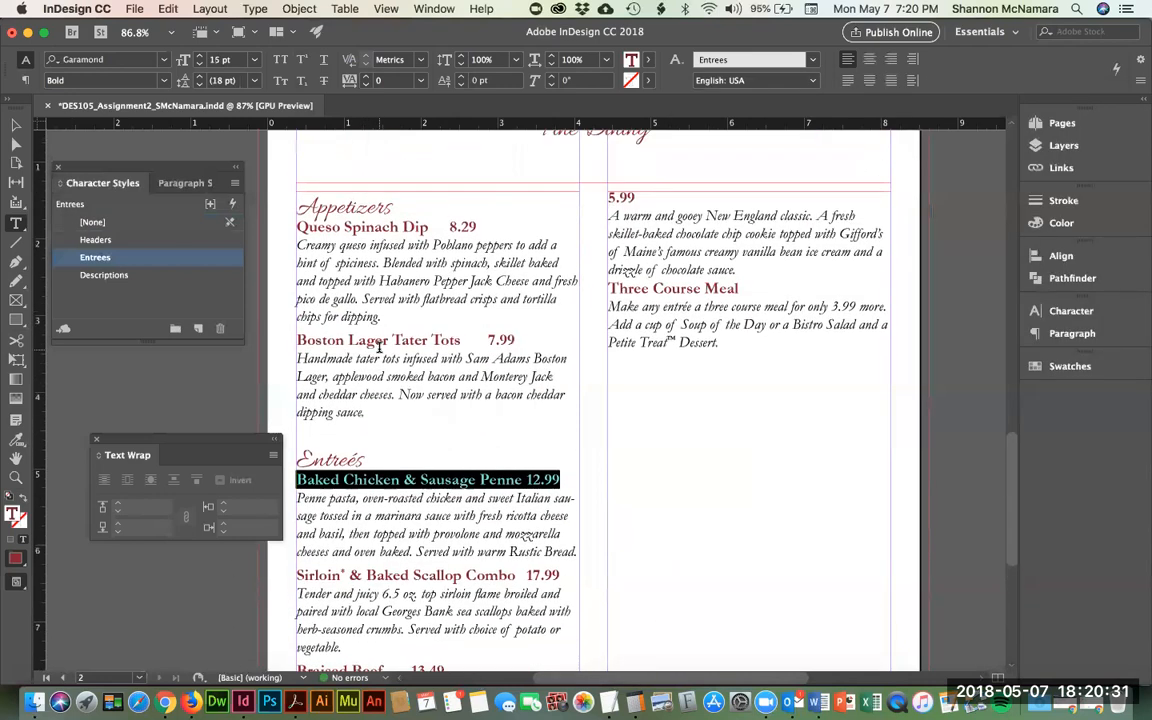
- Select the Appetizers heading and bring up the Headers character style's Basic Character Formats
{"action": "scroll", "coordinate": [380, 345], "scroll_direction": "up", "scroll_amount": 2}
{"action": "scroll", "coordinate": [380, 345], "scroll_direction": "down", "scroll_amount": 14}
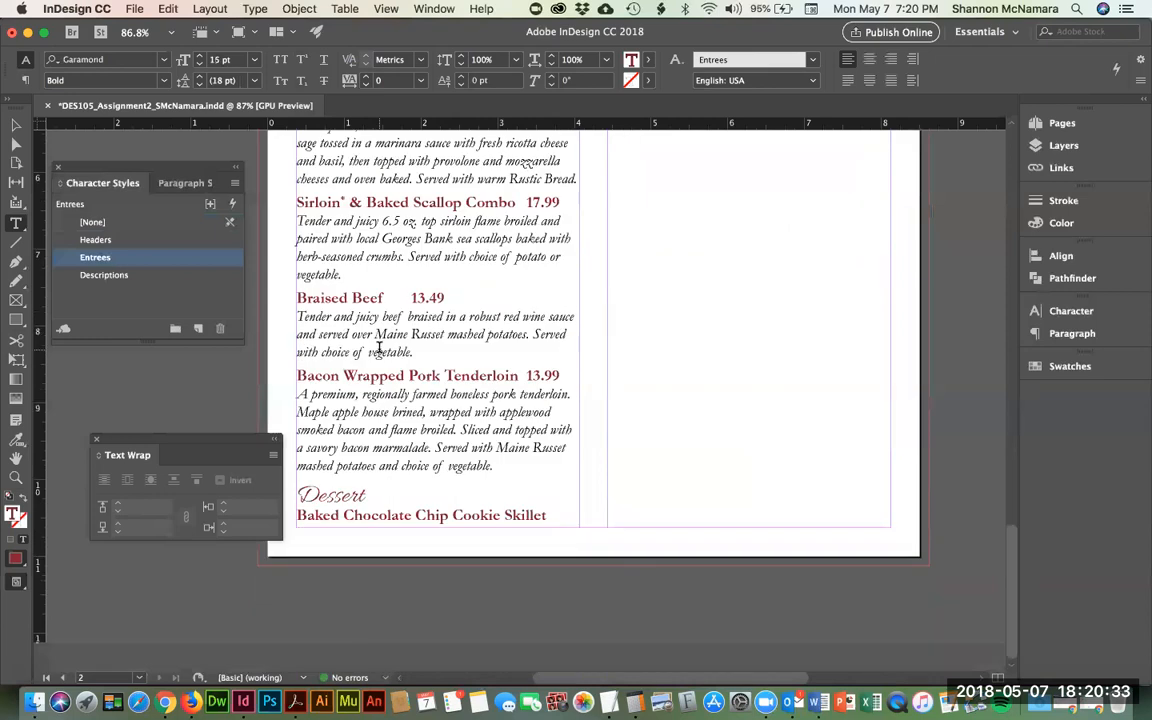
{"action": "scroll", "coordinate": [379, 348], "scroll_direction": "up", "scroll_amount": 6}
{"action": "scroll", "coordinate": [376, 264], "scroll_direction": "up", "scroll_amount": 10}
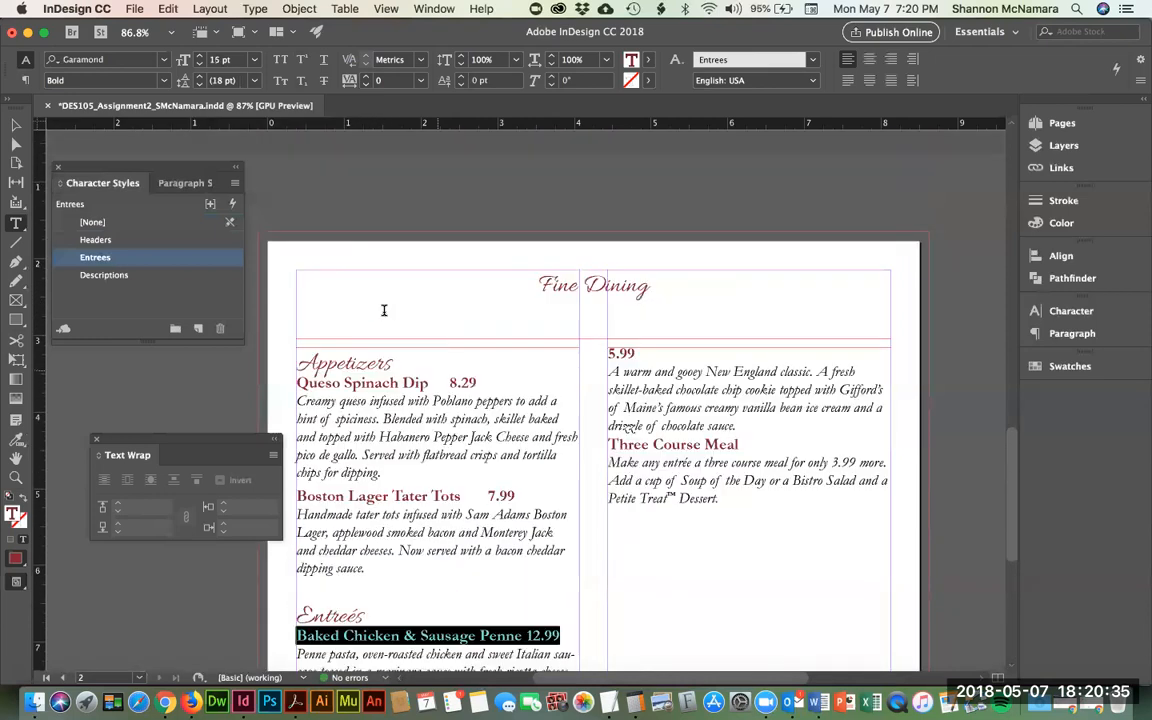
{"action": "double_click", "coordinate": [364, 363]}
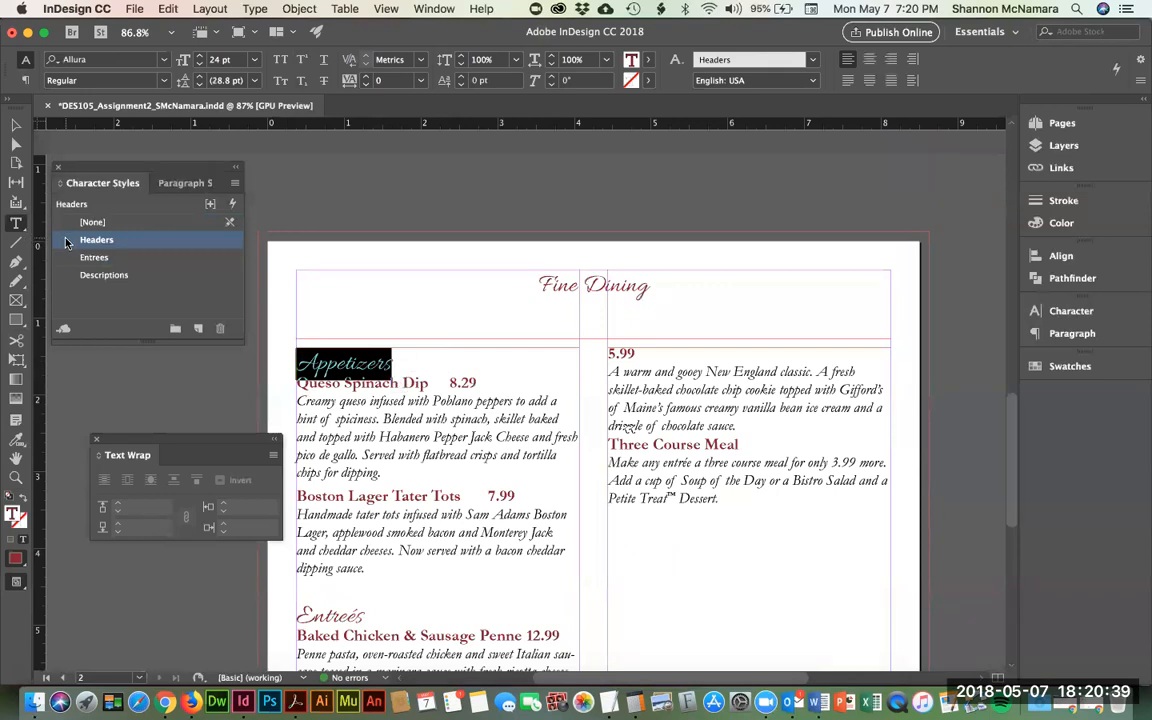
{"action": "double_click", "coordinate": [96, 240]}
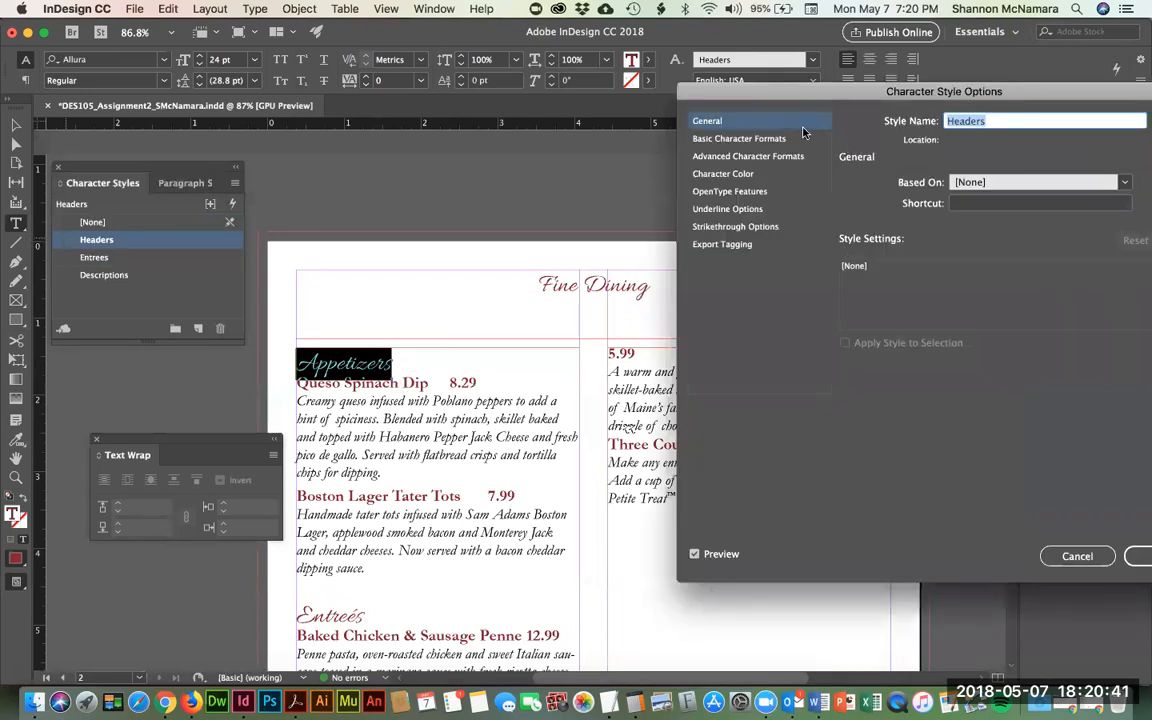
{"action": "left_click", "coordinate": [750, 138]}
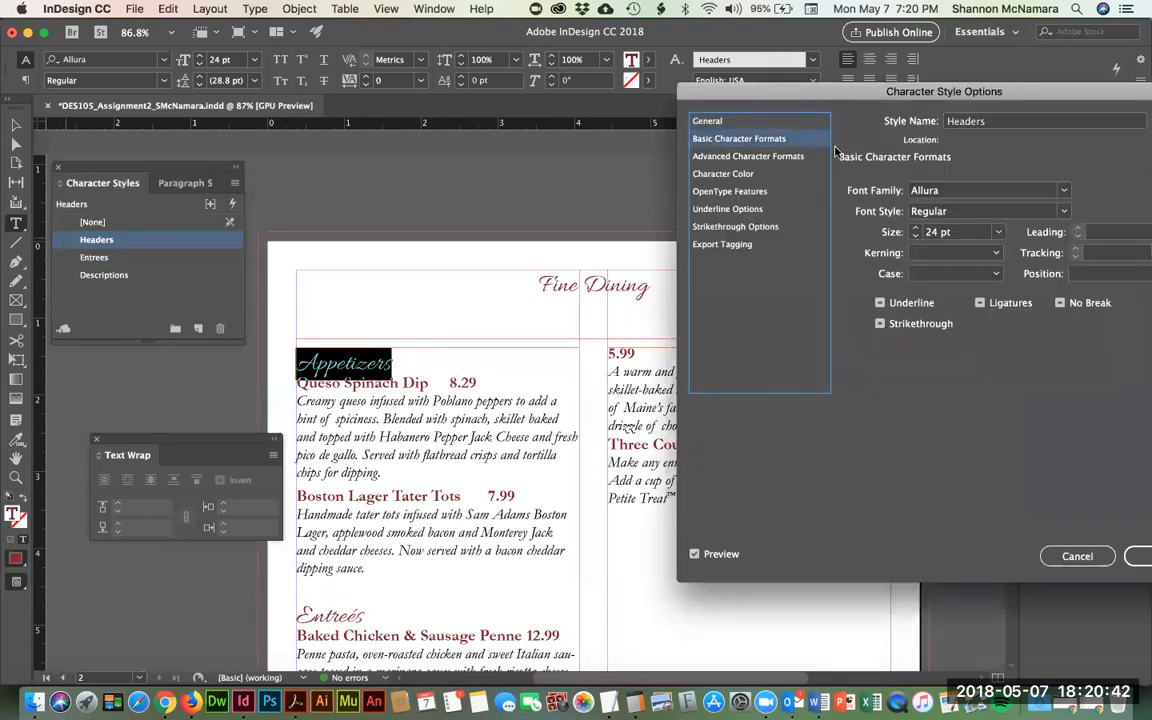
- Raise the Headers character style size to 32 pt and confirm
{"action": "left_click", "coordinate": [916, 229]}
{"action": "left_click", "coordinate": [916, 229]}
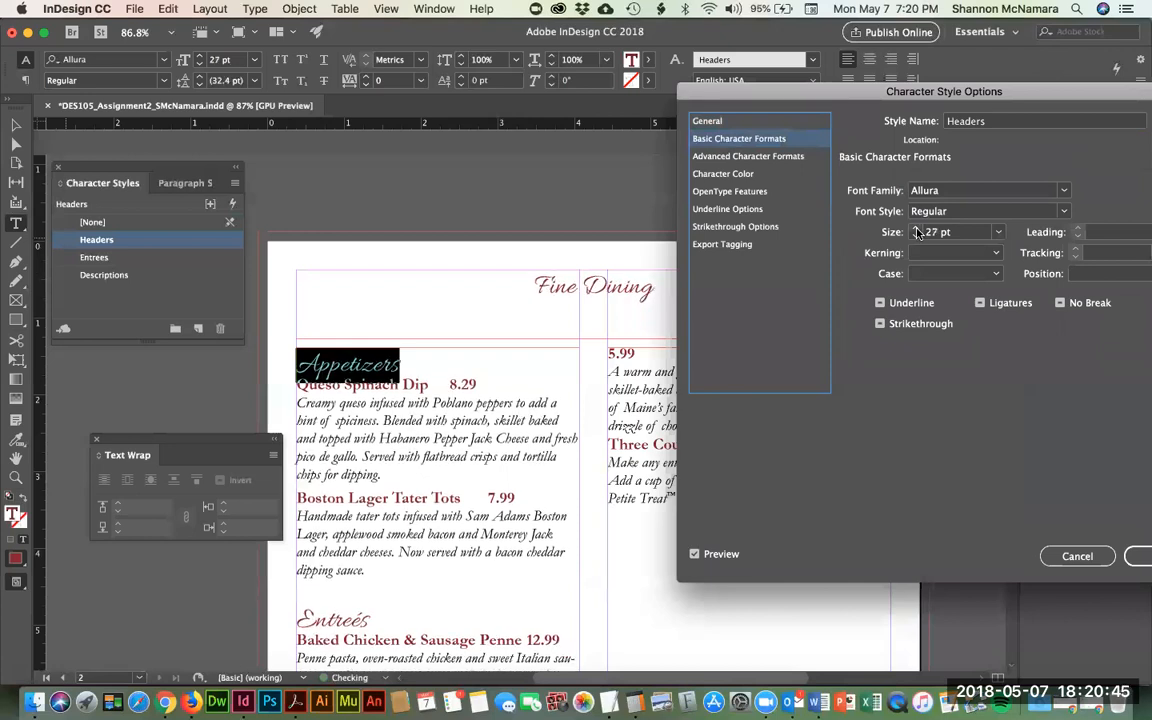
{"action": "left_click", "coordinate": [916, 230]}
{"action": "left_click", "coordinate": [916, 230]}
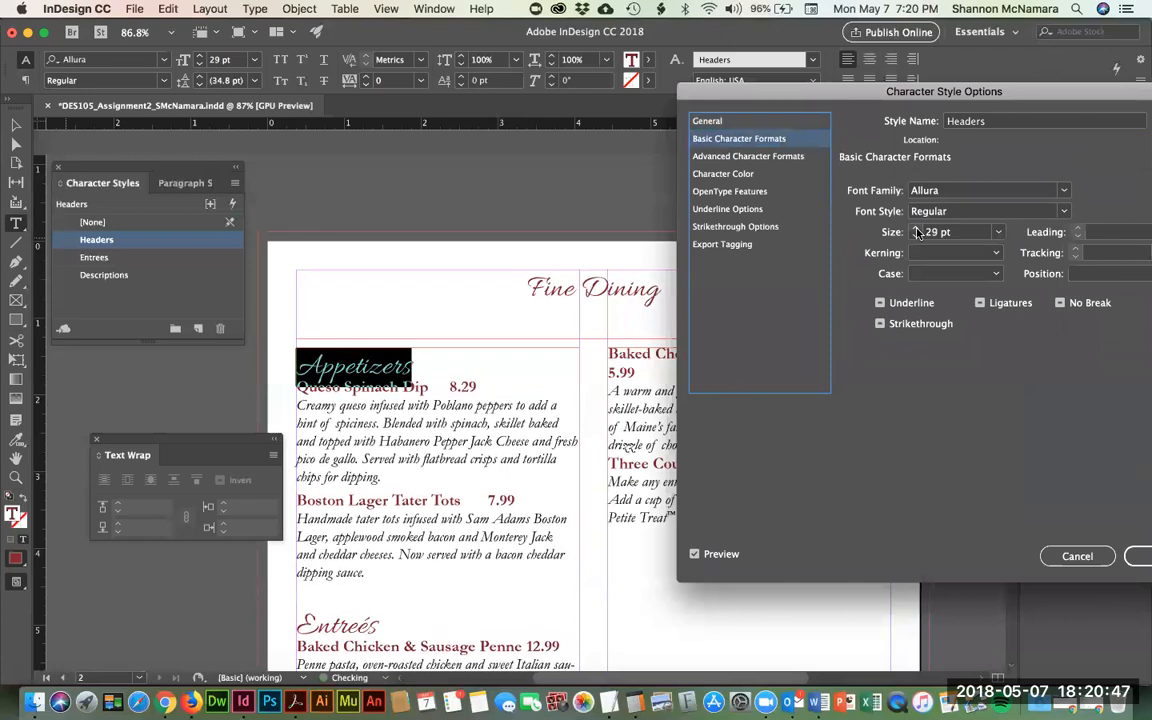
{"action": "left_click_drag", "start_coordinate": [912, 93], "coordinate": [940, 85]}
{"action": "left_click", "coordinate": [943, 228]}
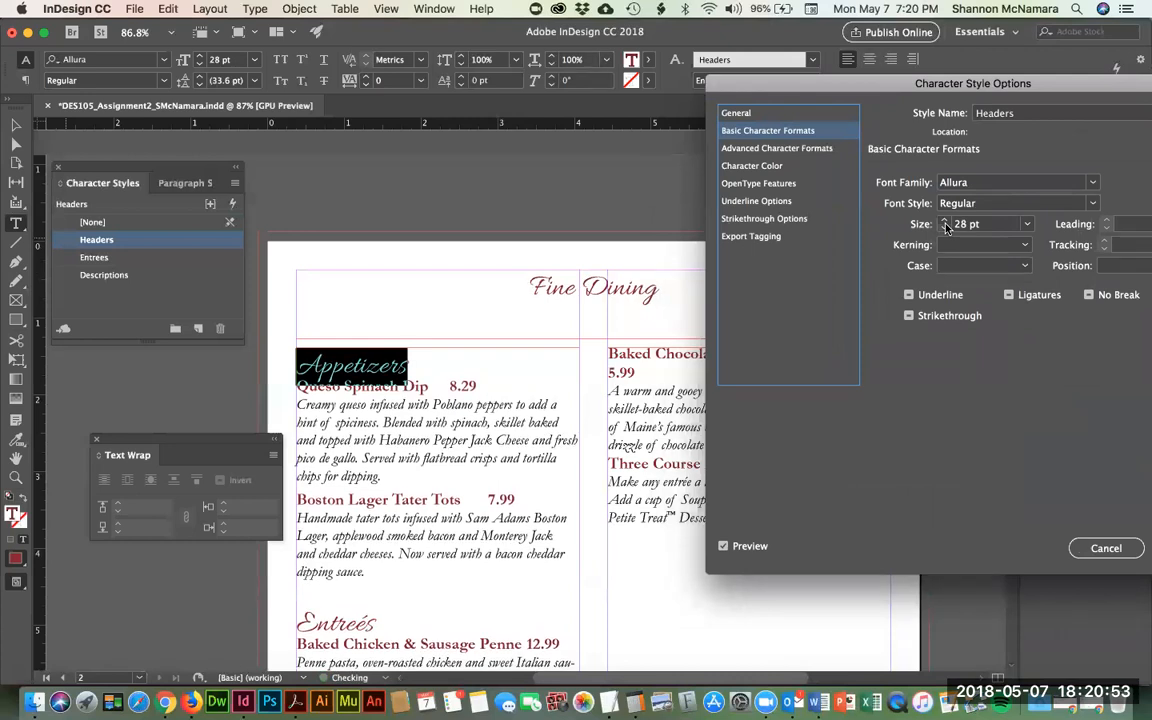
{"action": "left_click", "coordinate": [943, 221]}
{"action": "left_click", "coordinate": [943, 221]}
{"action": "left_click", "coordinate": [943, 221]}
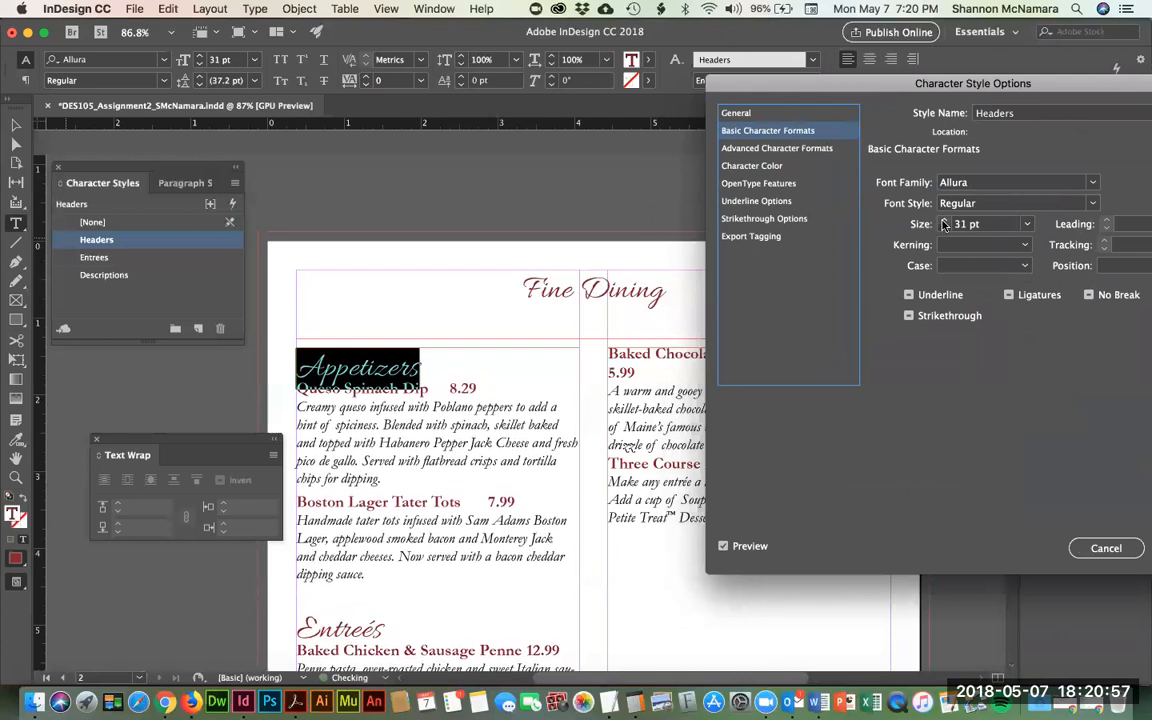
{"action": "left_click", "coordinate": [943, 221]}
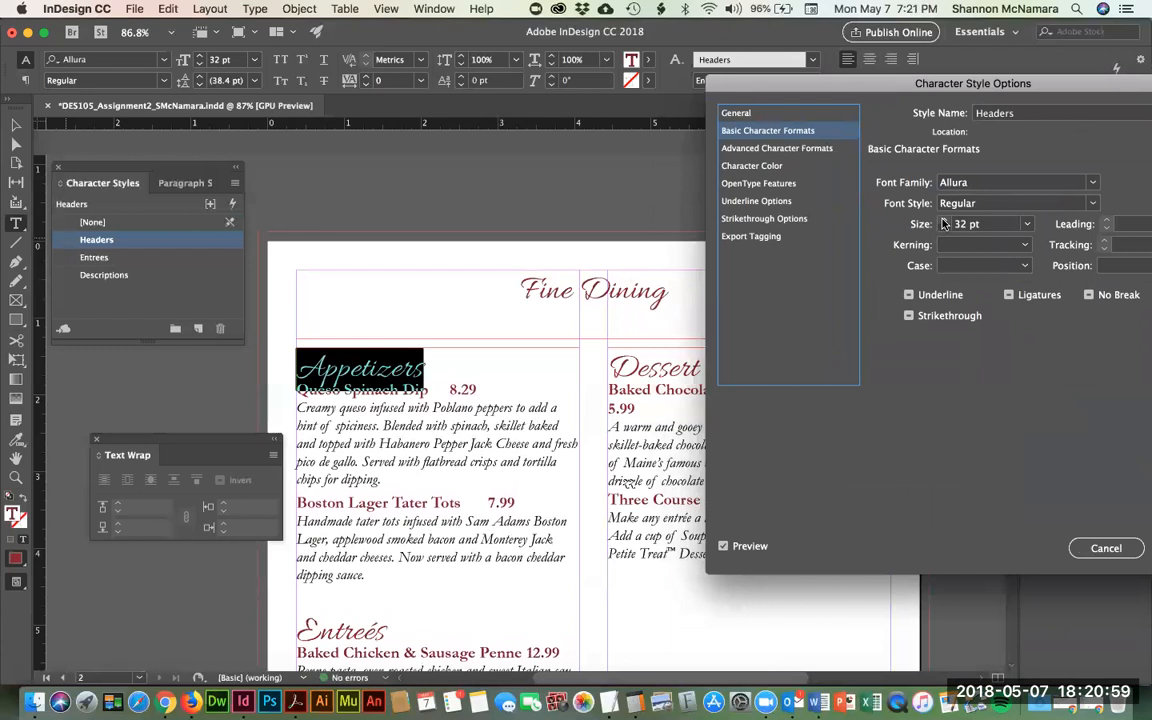
{"action": "left_click_drag", "start_coordinate": [968, 85], "coordinate": [542, 61]}
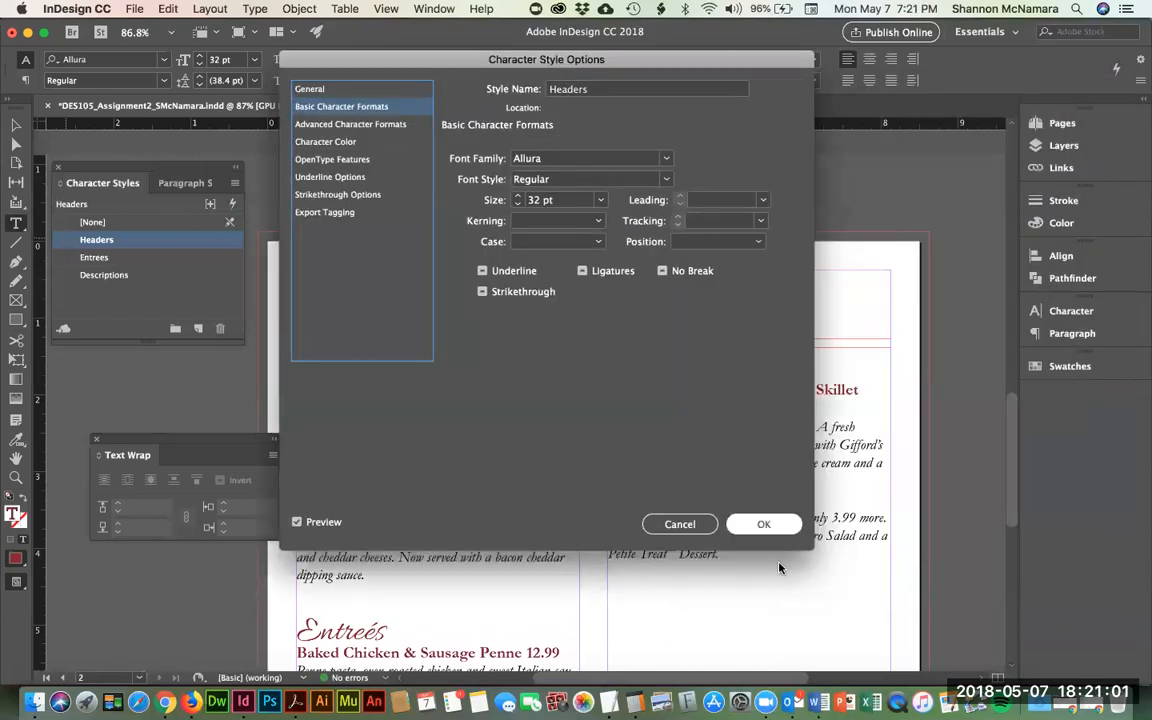
{"action": "left_click", "coordinate": [767, 523]}
- Give the Appetizers heading 0.125 in space after
{"action": "scroll", "coordinate": [612, 436], "scroll_direction": "down", "scroll_amount": 5}
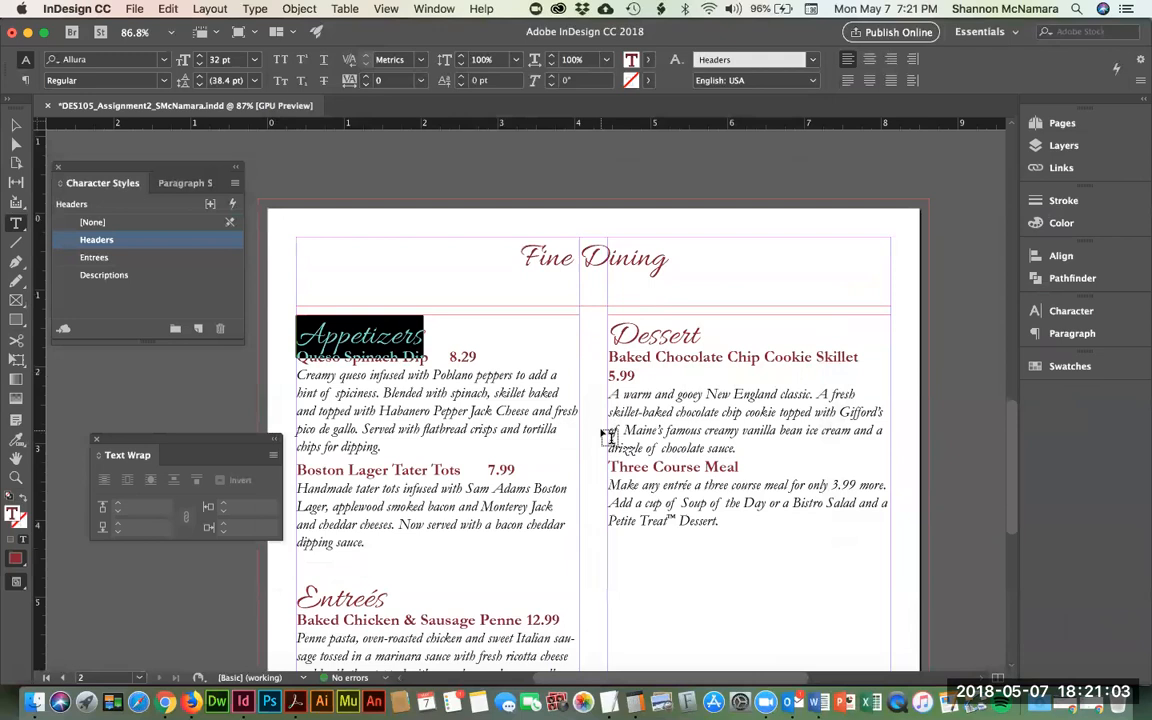
{"action": "scroll", "coordinate": [612, 436], "scroll_direction": "down", "scroll_amount": 6}
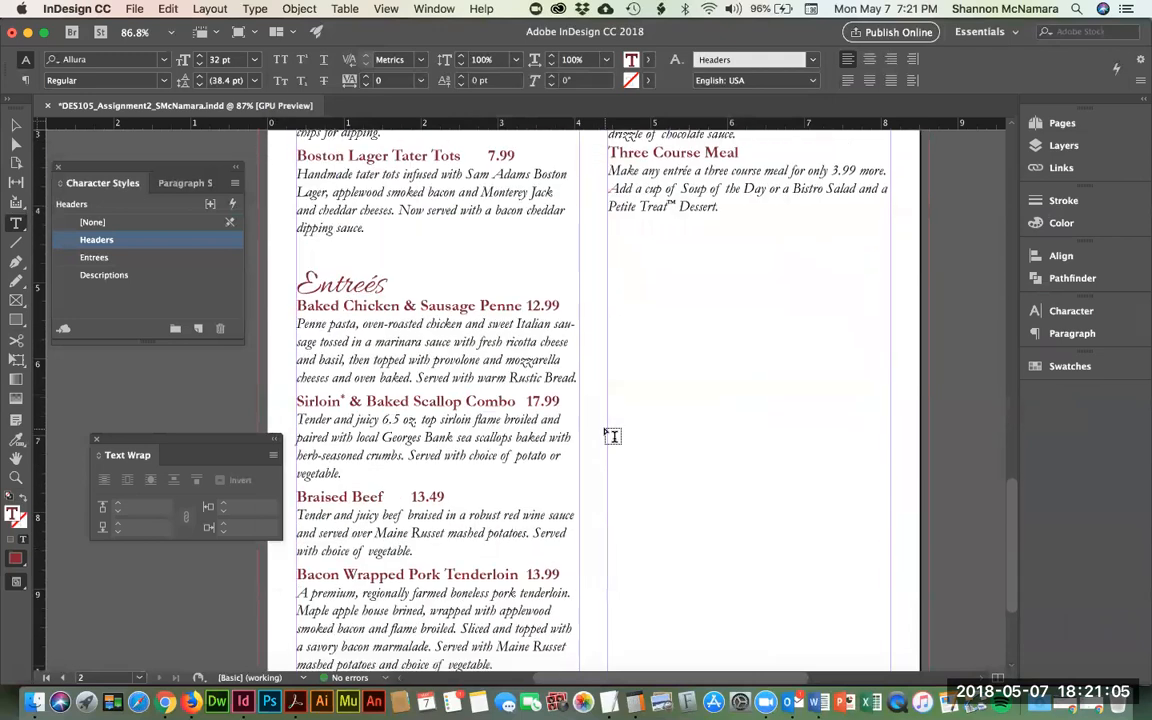
{"action": "scroll", "coordinate": [612, 436], "scroll_direction": "up", "scroll_amount": 6}
{"action": "scroll", "coordinate": [613, 436], "scroll_direction": "up", "scroll_amount": 5}
{"action": "left_click", "coordinate": [464, 367]}
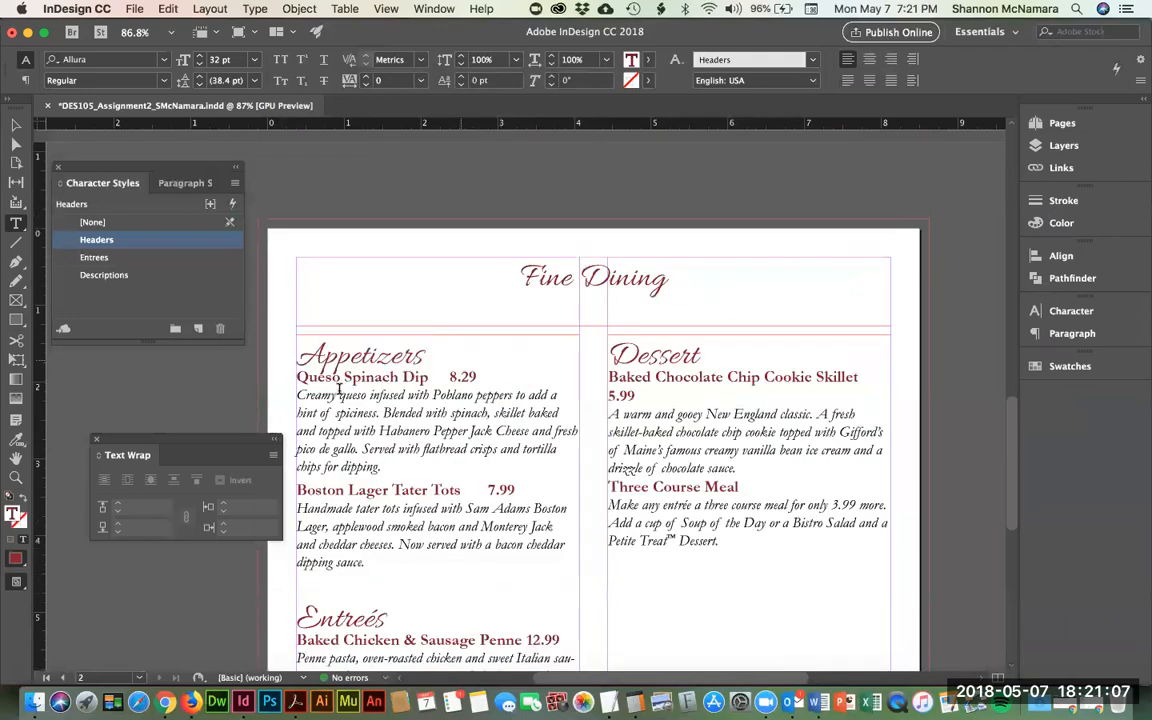
{"action": "left_click", "coordinate": [299, 376]}
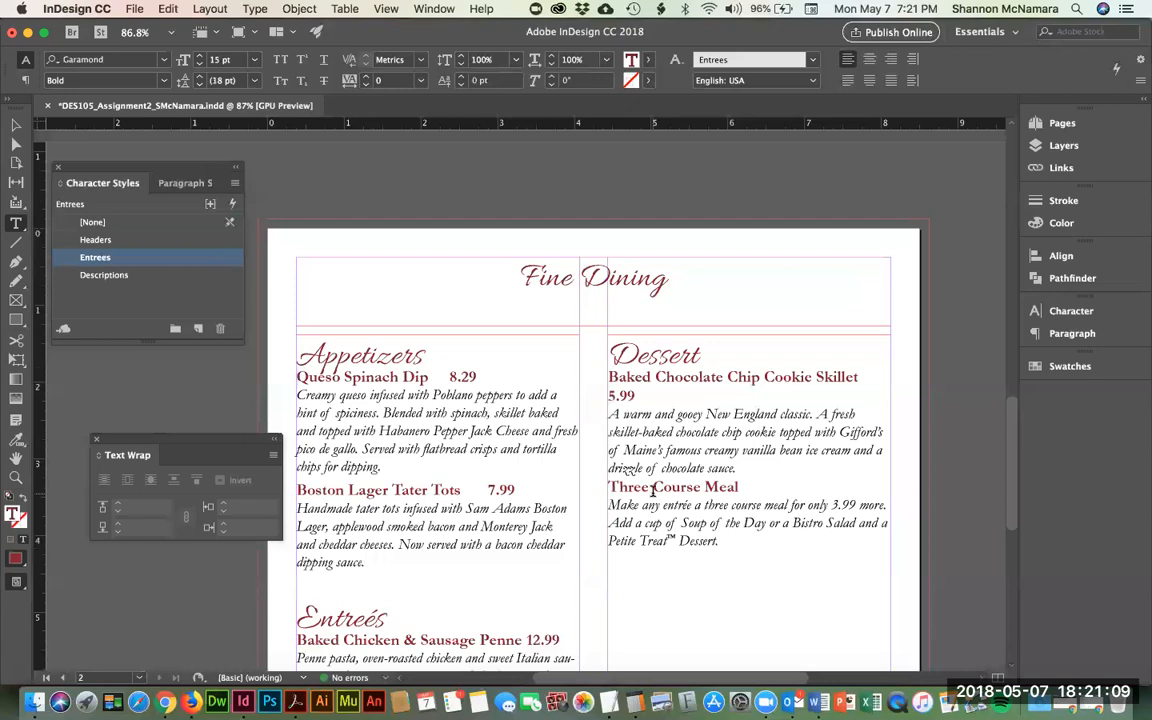
{"action": "key", "text": "shift+Up"}
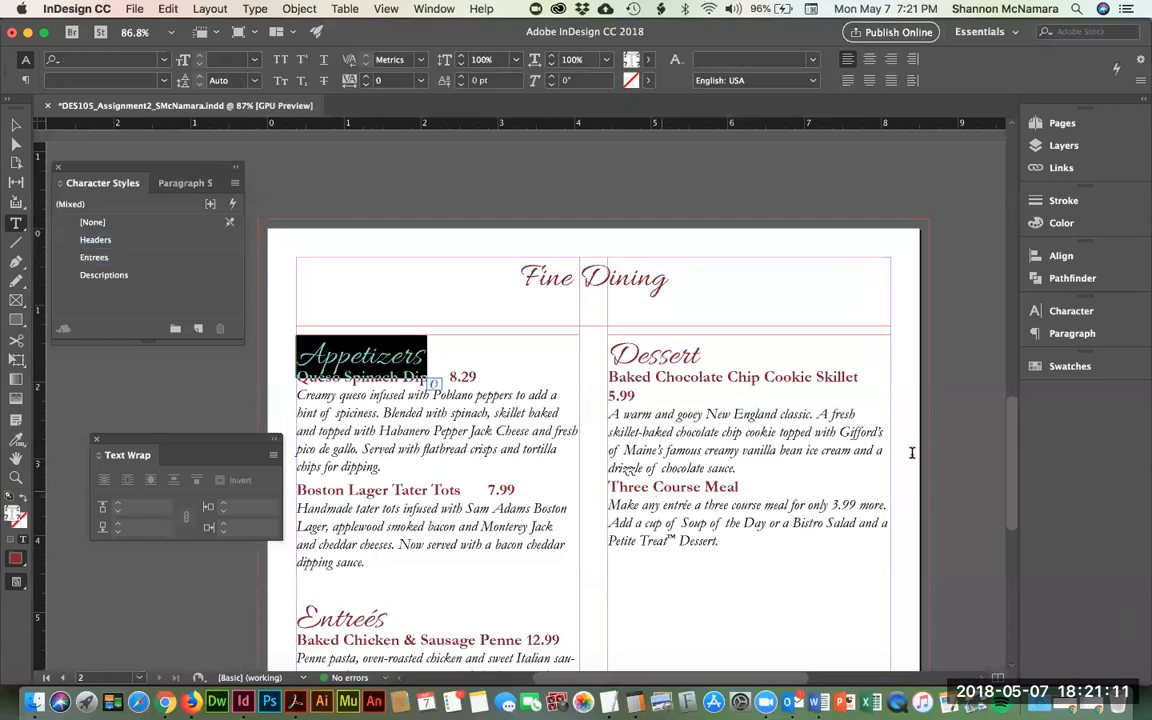
{"action": "left_click", "coordinate": [1070, 333]}
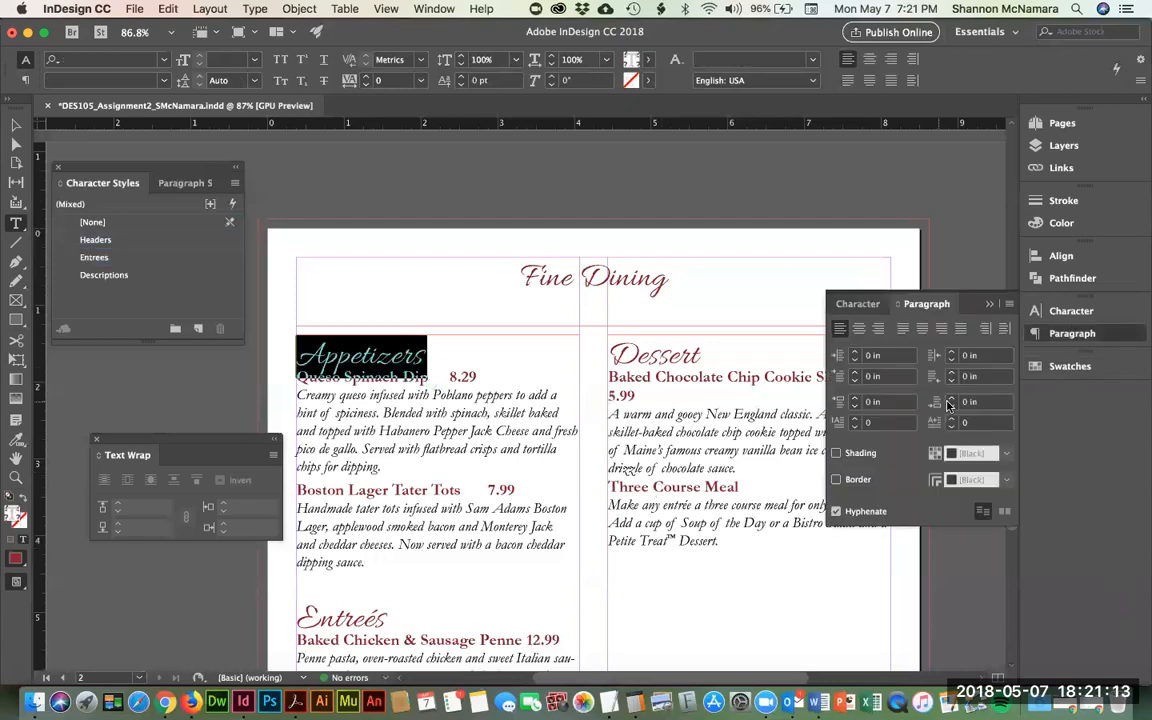
{"action": "left_click", "coordinate": [950, 400]}
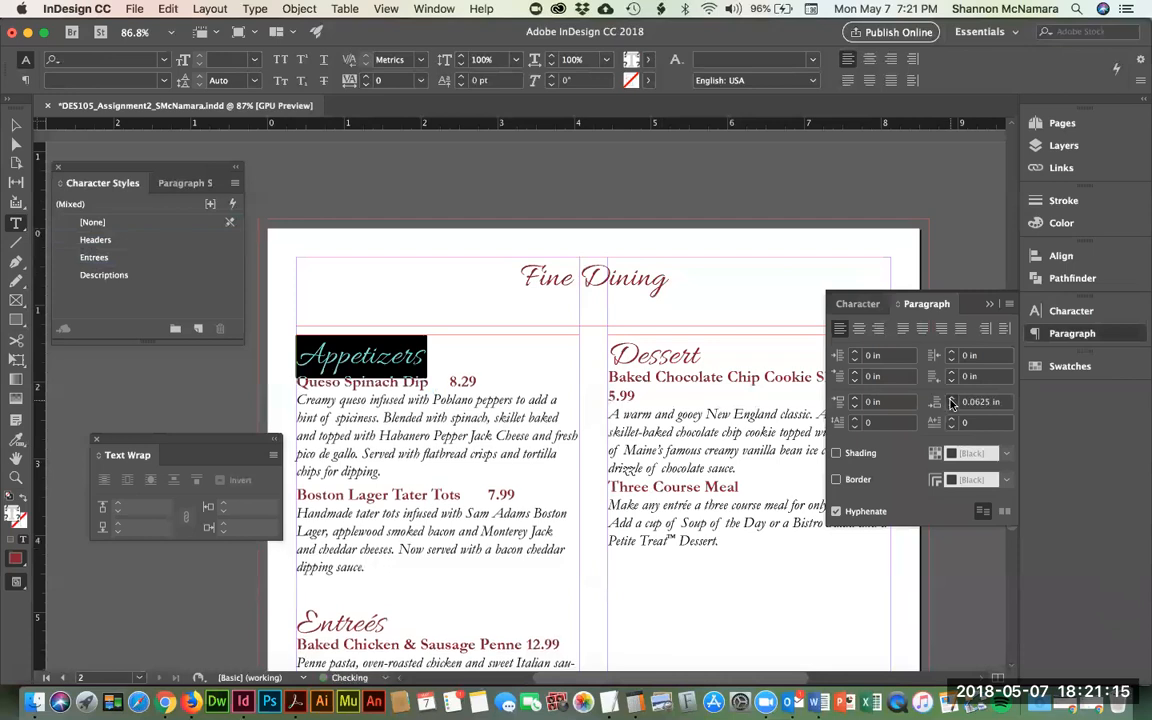
{"action": "left_click", "coordinate": [952, 400]}
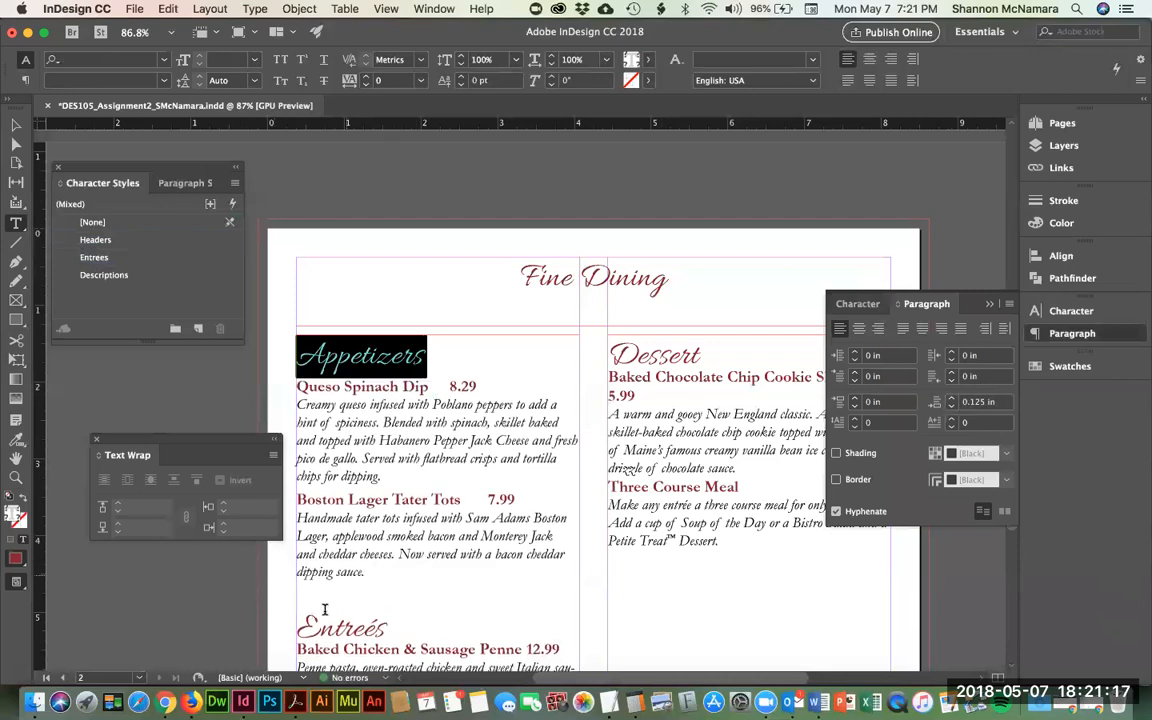
- Give the Entreés and Dessert headings 0.125 in space after as well
{"action": "scroll", "coordinate": [303, 541], "scroll_direction": "down", "scroll_amount": 4}
{"action": "double_click", "coordinate": [341, 540]}
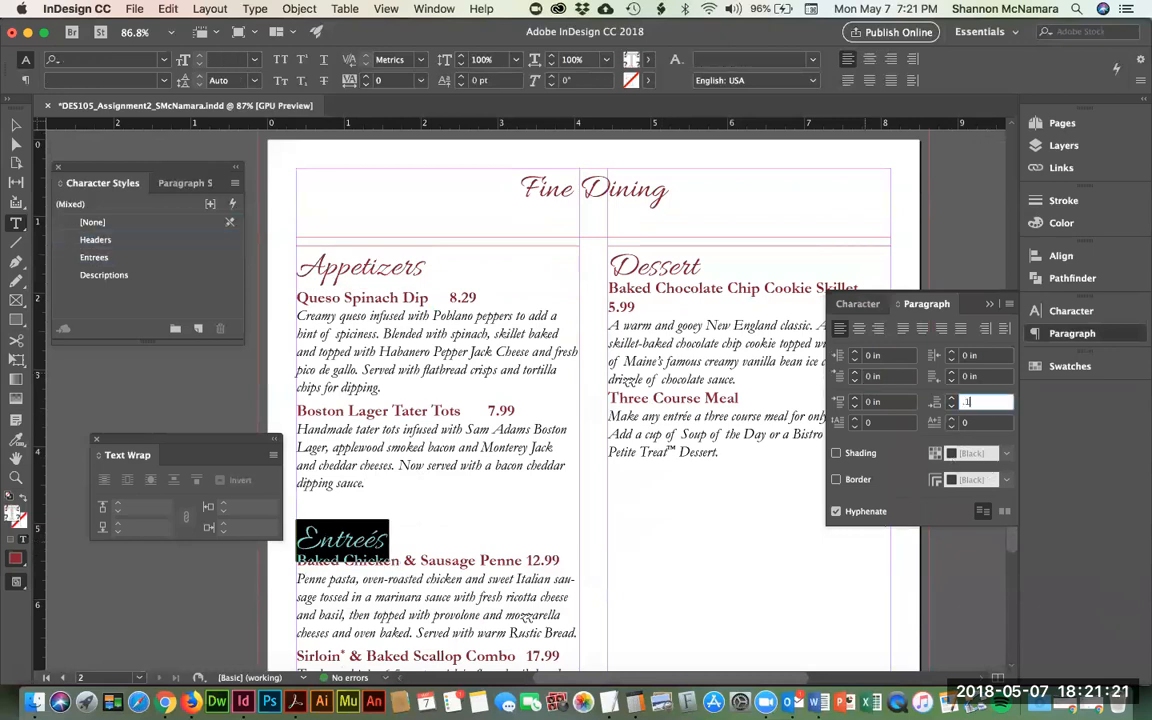
{"action": "type", "text": ".125"}
{"action": "key", "text": "Return"}
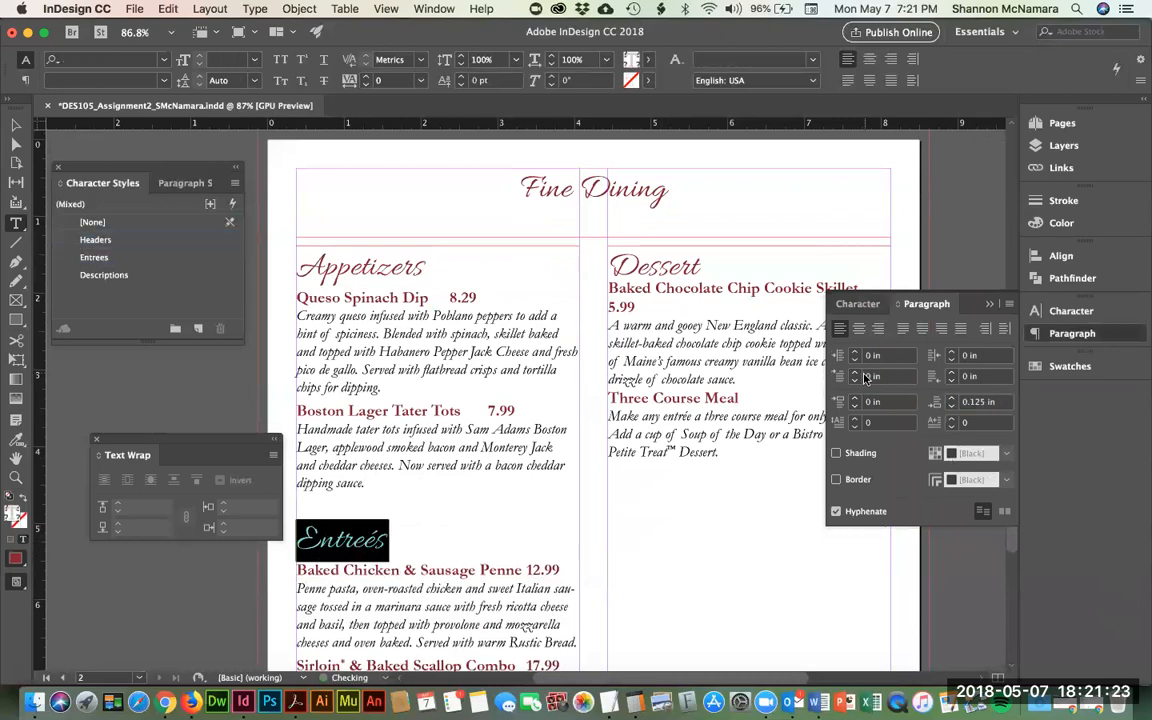
{"action": "left_click", "coordinate": [678, 263]}
{"action": "double_click", "coordinate": [678, 263]}
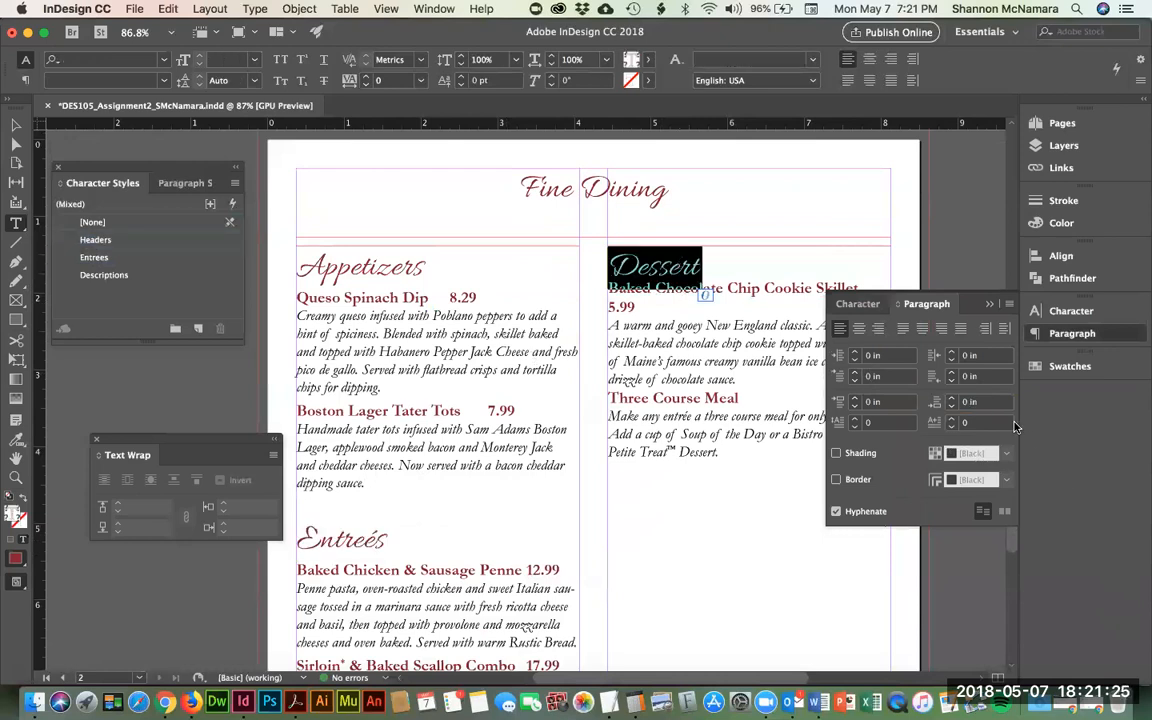
{"action": "left_click", "coordinate": [969, 401]}
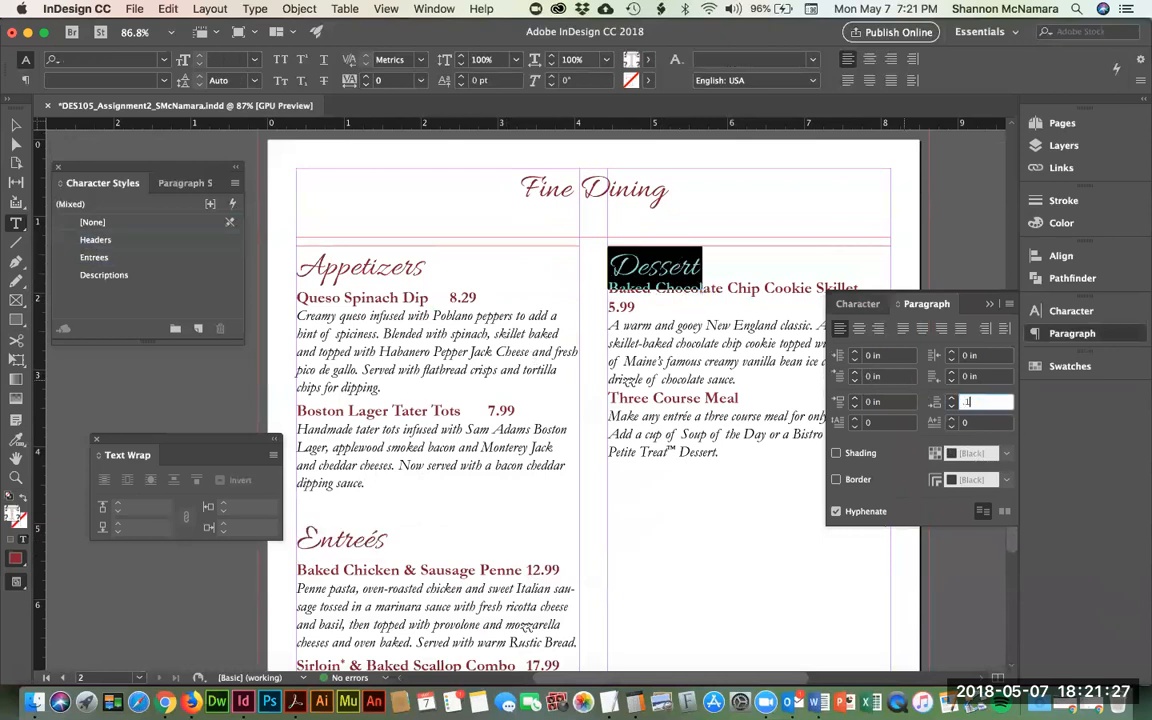
{"action": "key", "text": "Return"}
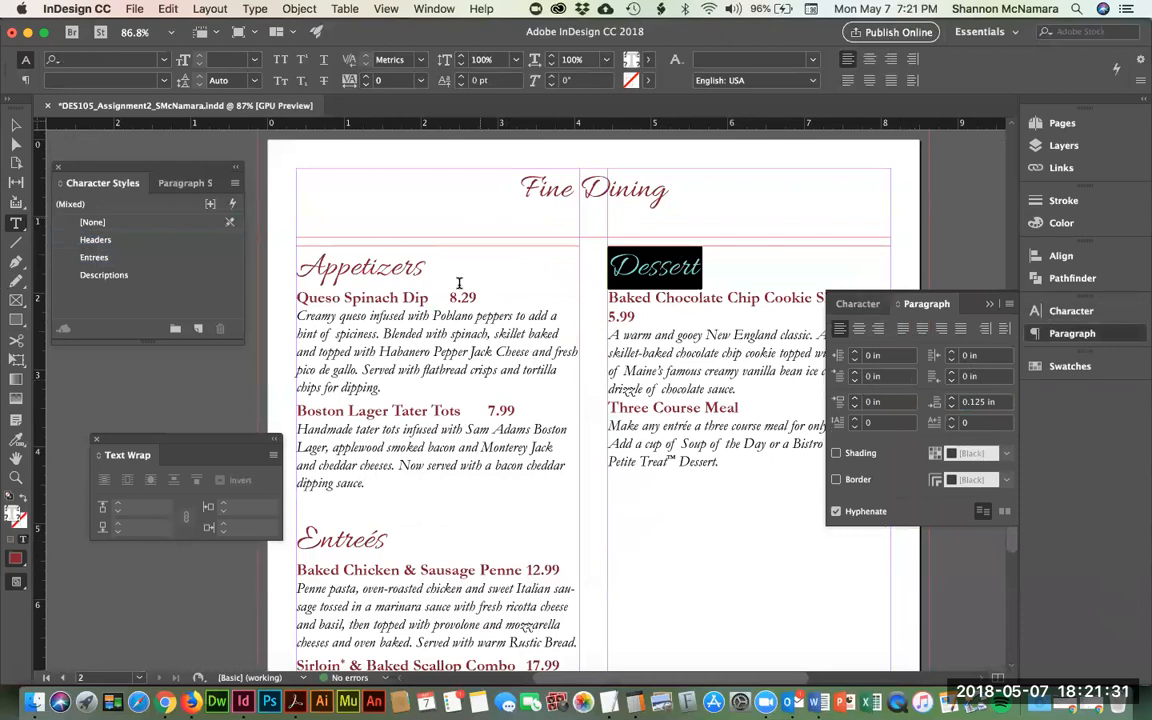
- Collapse the Paragraph panel and show the Paragraph Styles list instead of character styles
{"action": "left_click", "coordinate": [400, 257]}
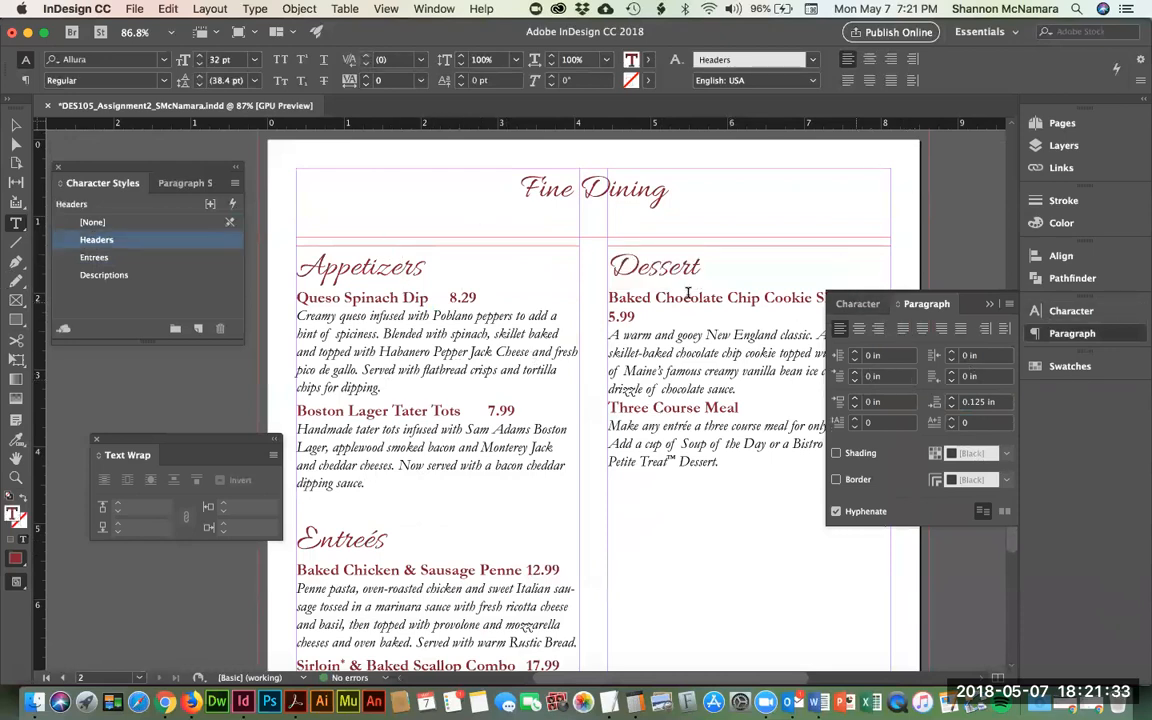
{"action": "left_click", "coordinate": [989, 304]}
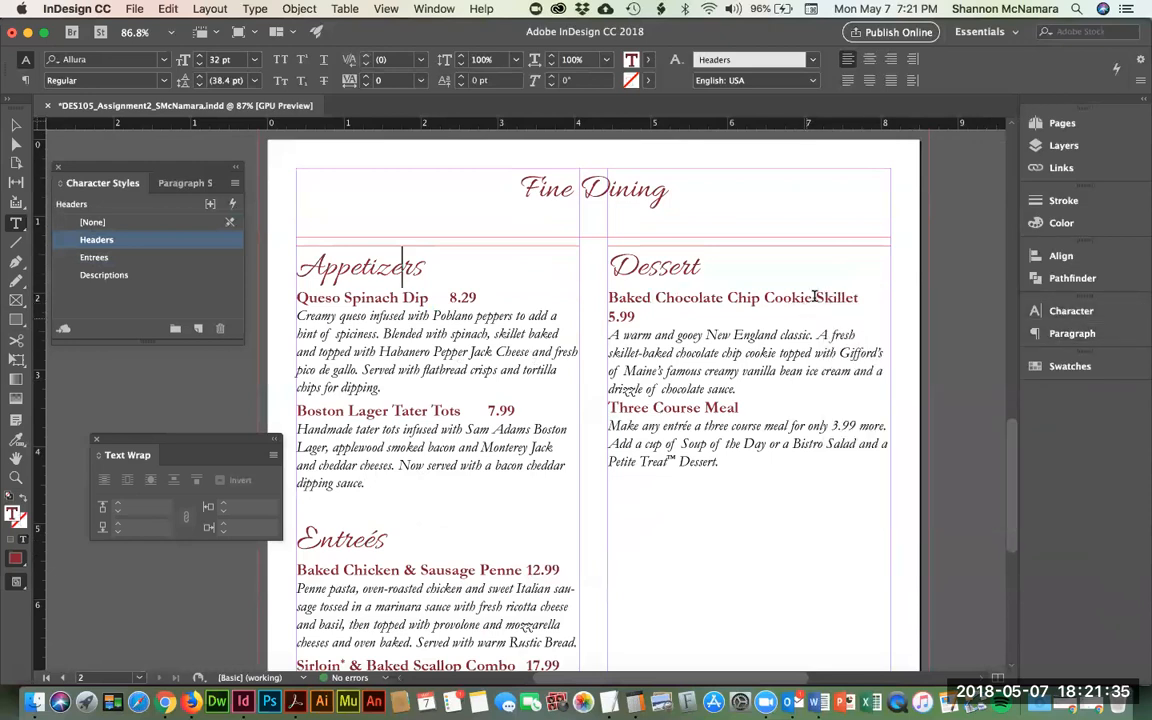
{"action": "left_click_drag", "start_coordinate": [640, 318], "coordinate": [597, 311]}
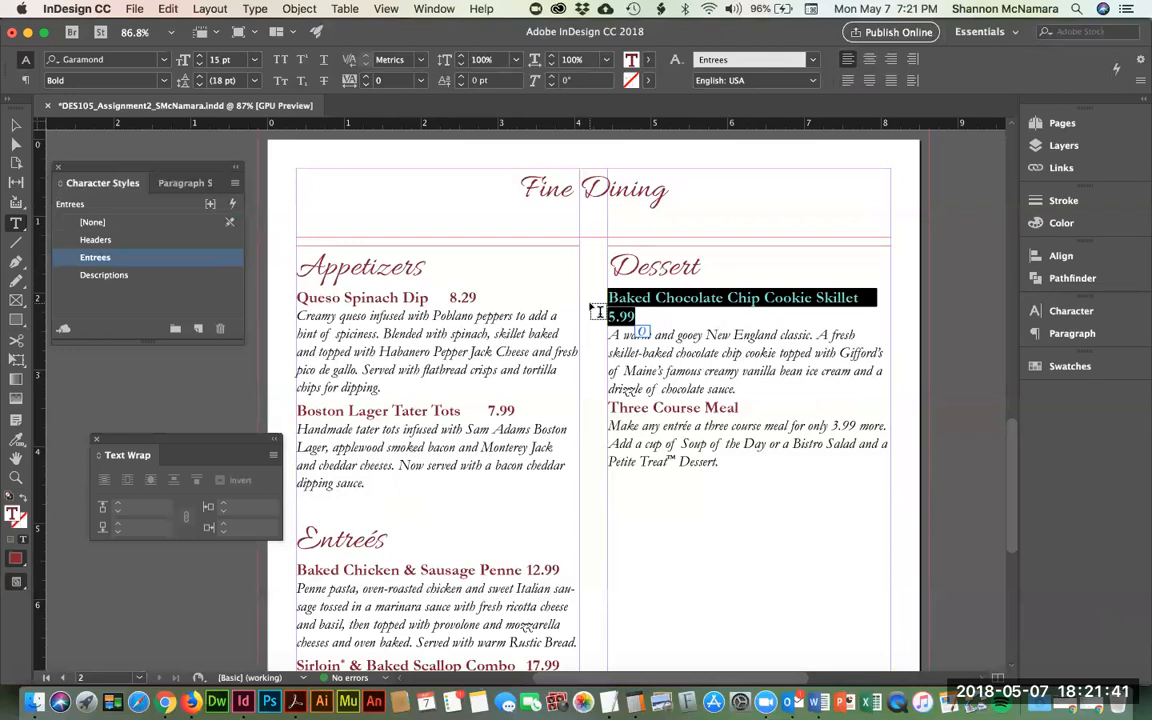
{"action": "left_click", "coordinate": [186, 184]}
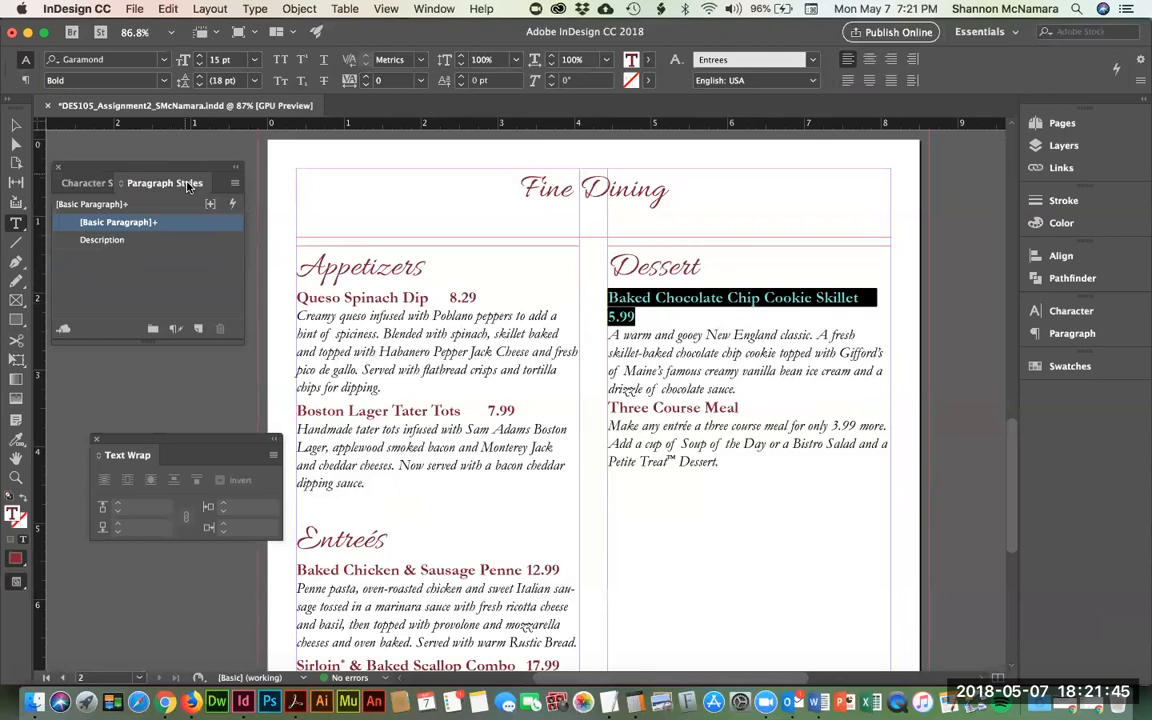
{"action": "left_click", "coordinate": [272, 266]}
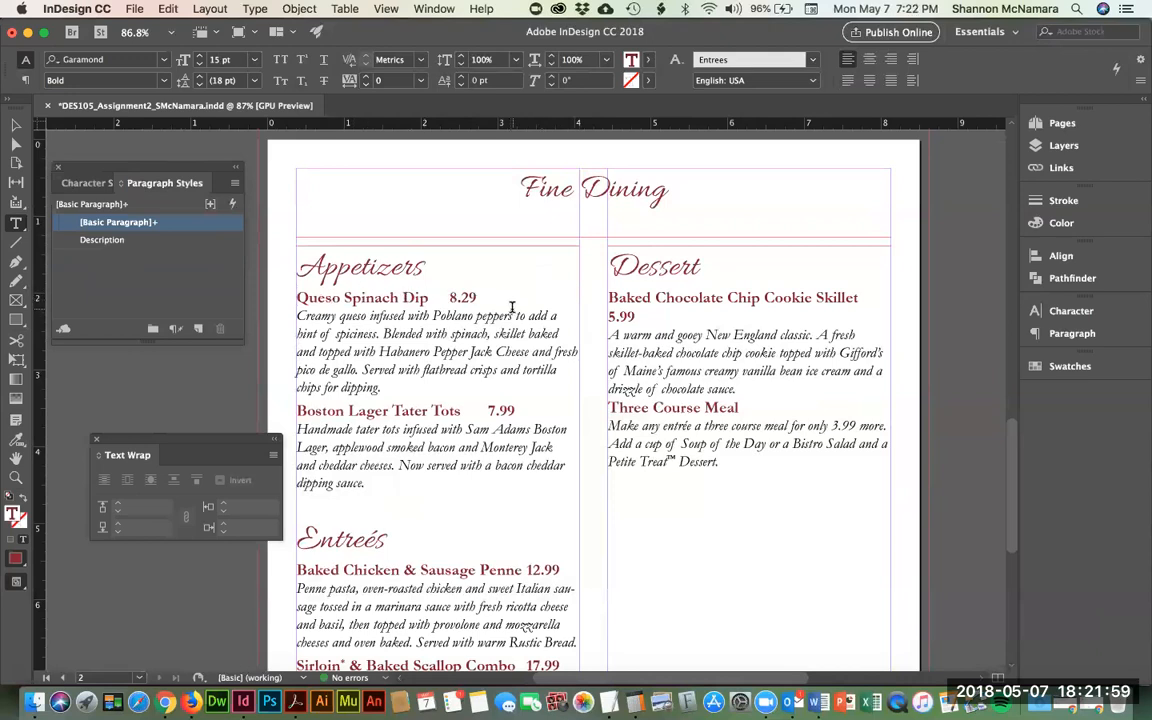
- Select the 'Queso Spinach Dip 8.29' line
{"action": "scroll", "coordinate": [547, 304], "scroll_direction": "up", "scroll_amount": 1}
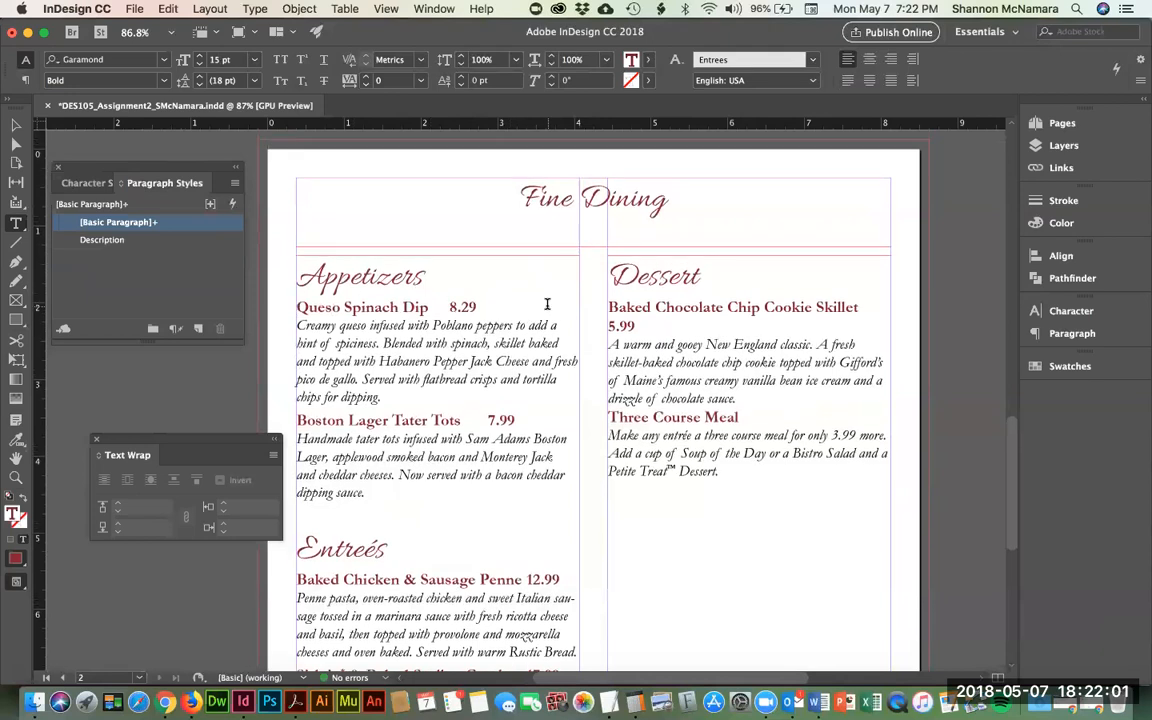
{"action": "scroll", "coordinate": [517, 301], "scroll_direction": "up", "scroll_amount": 3}
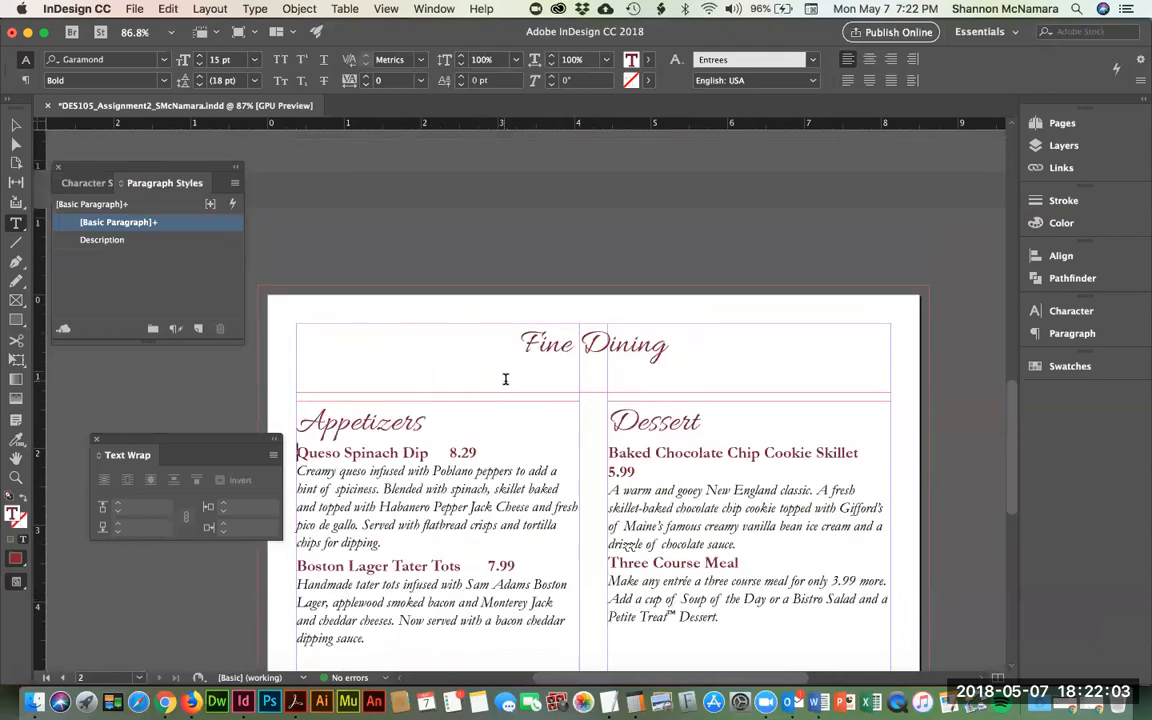
{"action": "scroll", "coordinate": [505, 379], "scroll_direction": "down", "scroll_amount": 3}
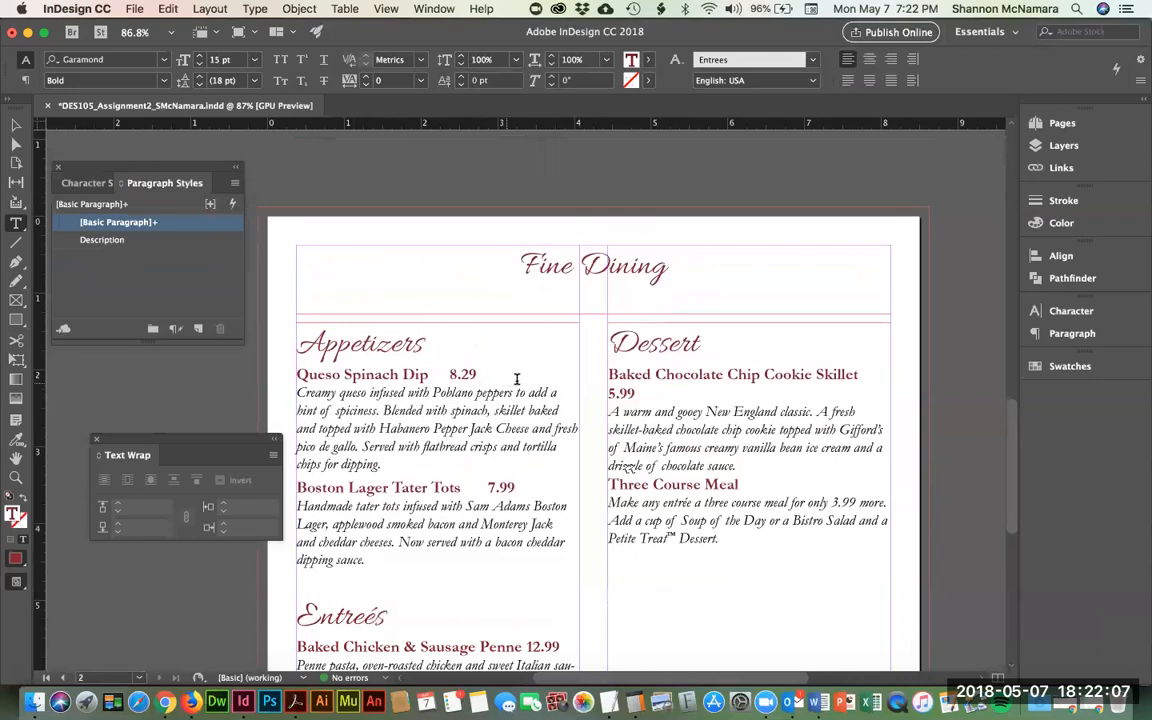
{"action": "triple_click", "coordinate": [494, 374]}
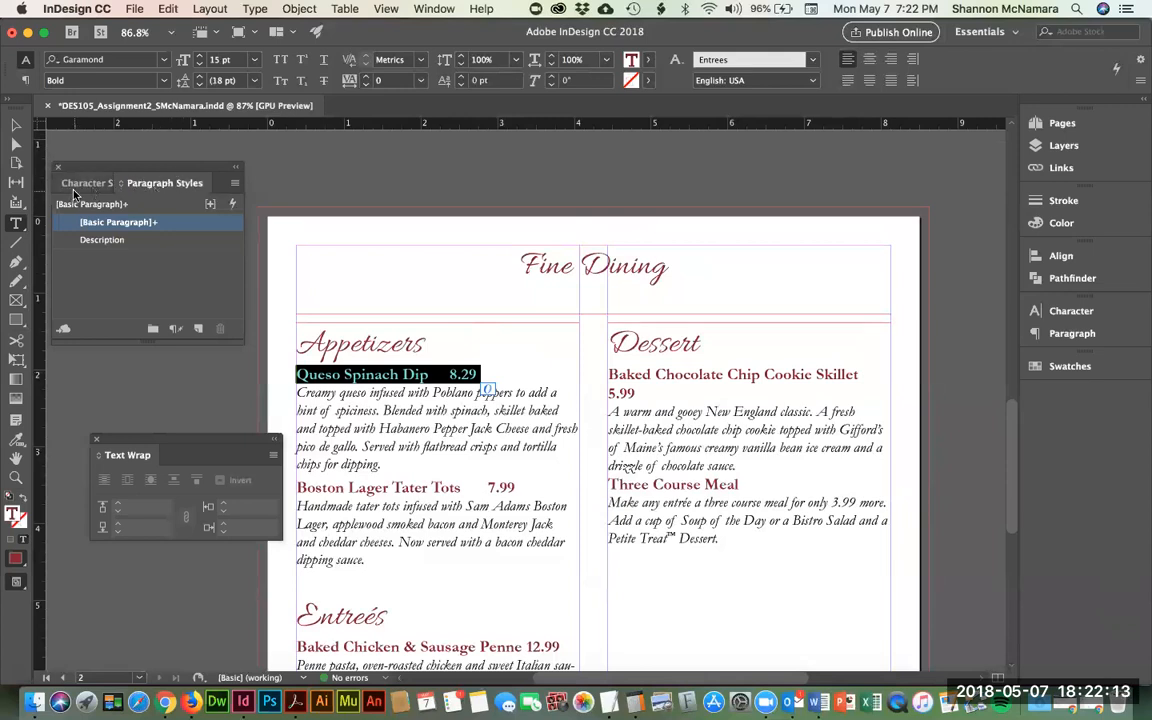
- Create a paragraph style named 'tabs' from the Queso line, then select all menu text
{"action": "left_click", "coordinate": [198, 331]}
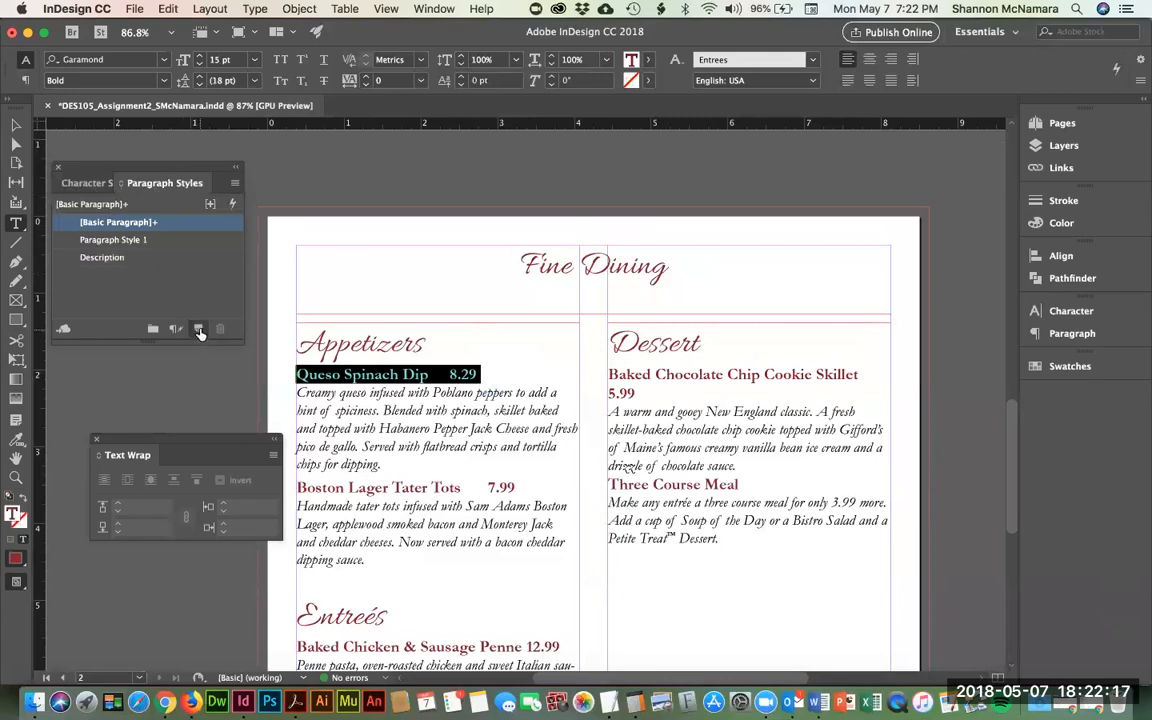
{"action": "double_click", "coordinate": [68, 242]}
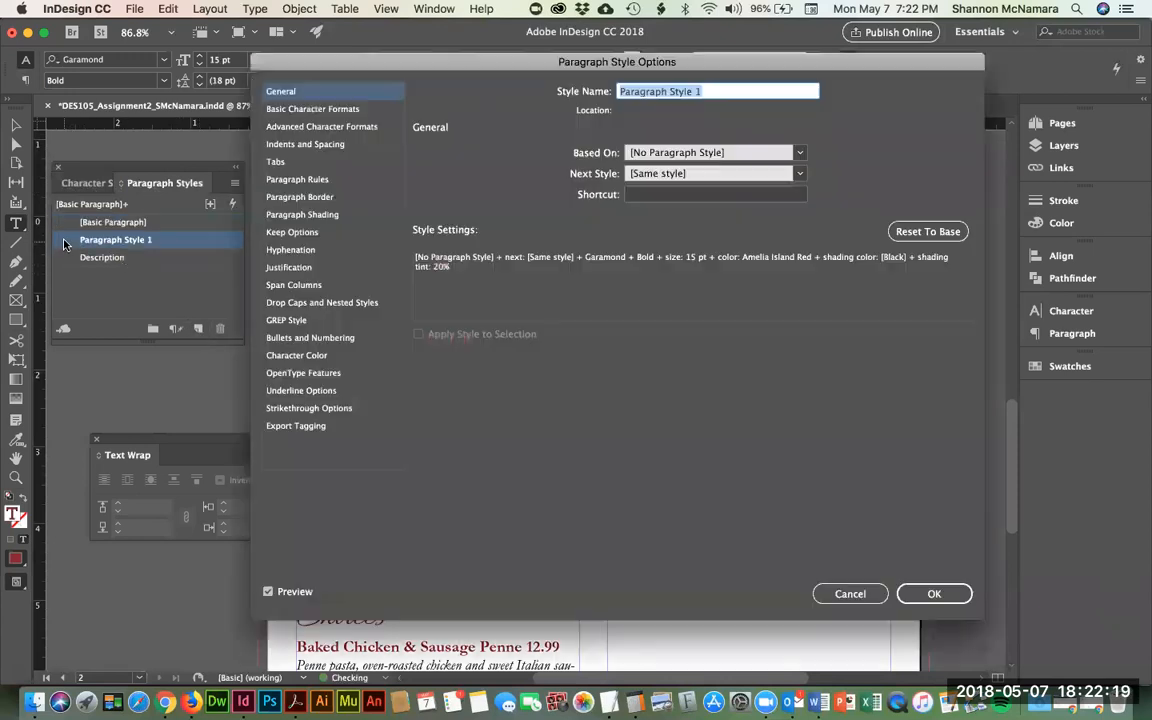
{"action": "type", "text": "tan"}
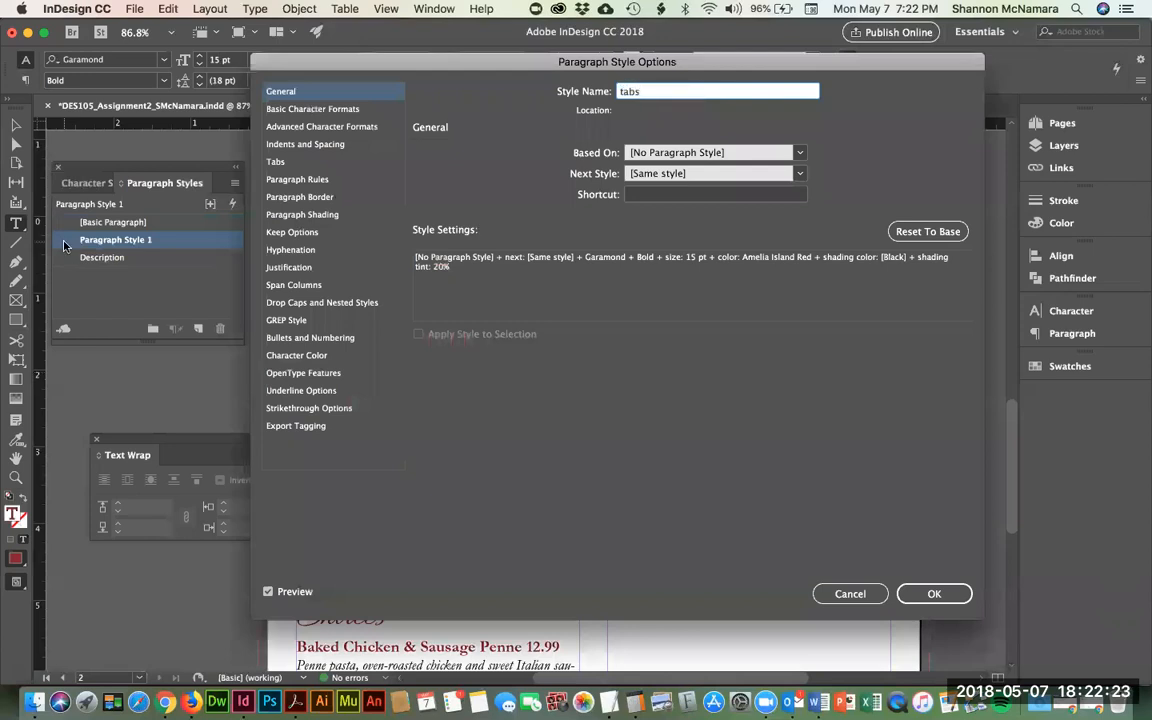
{"action": "left_click", "coordinate": [276, 161]}
{"action": "left_click_drag", "start_coordinate": [427, 63], "coordinate": [415, 386]}
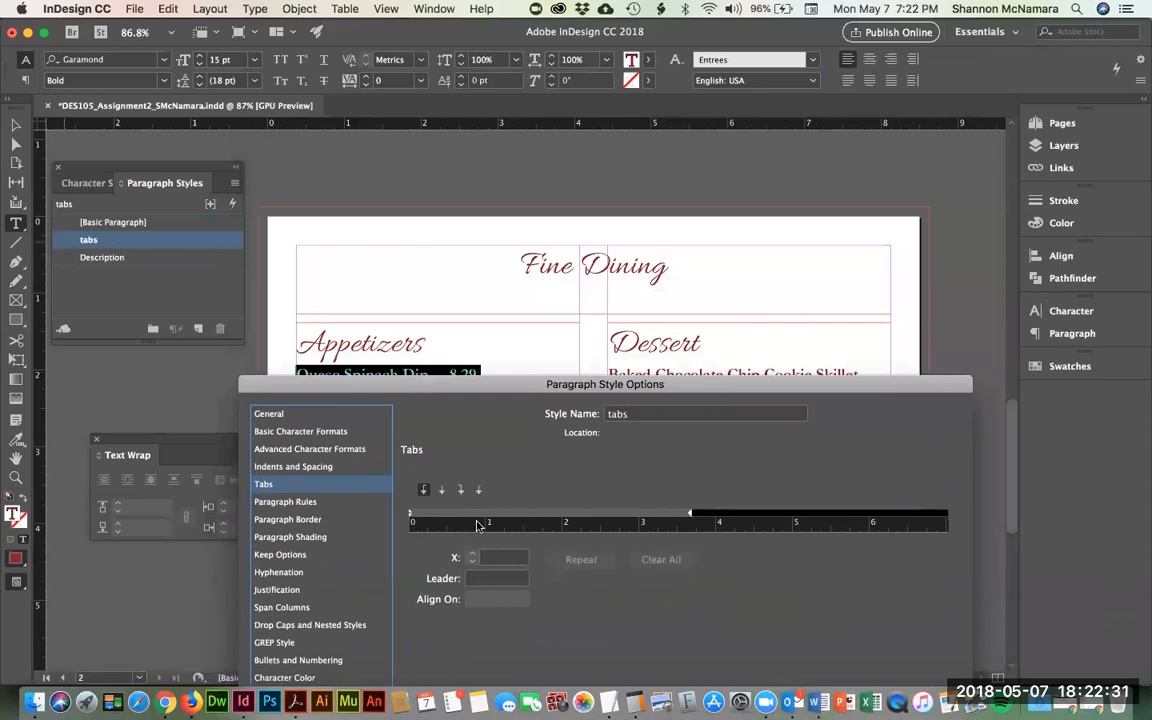
{"action": "left_click_drag", "start_coordinate": [530, 394], "coordinate": [517, 422]}
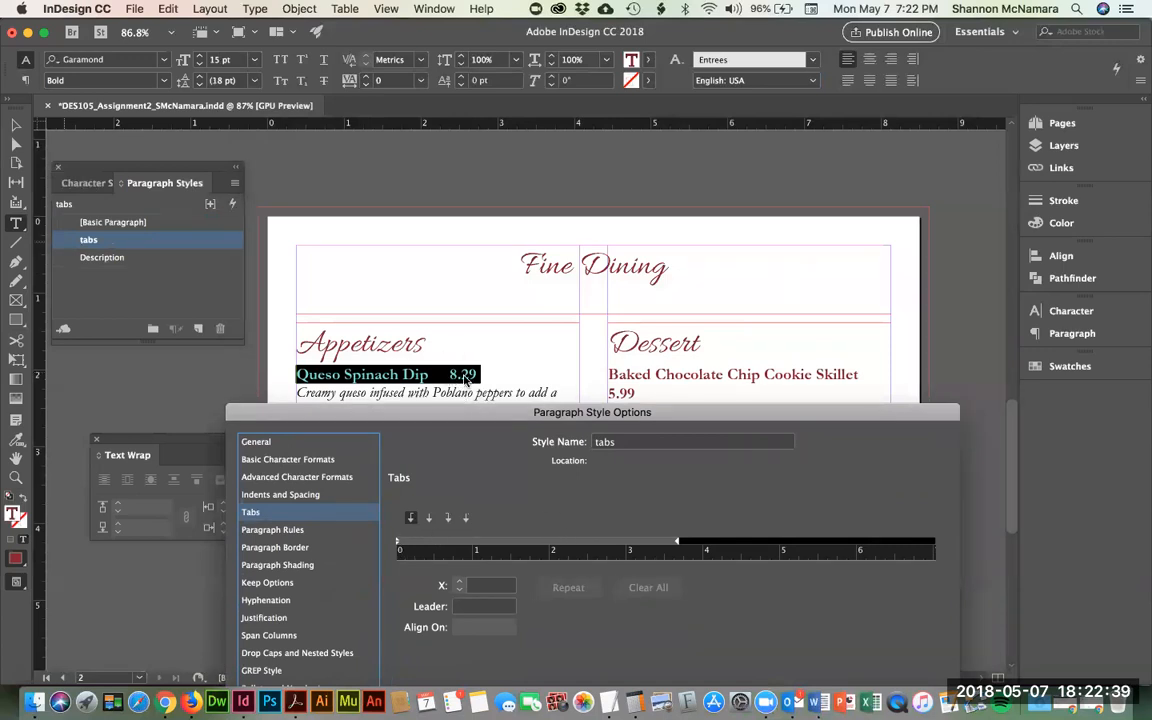
{"action": "left_click_drag", "start_coordinate": [474, 419], "coordinate": [649, 72]}
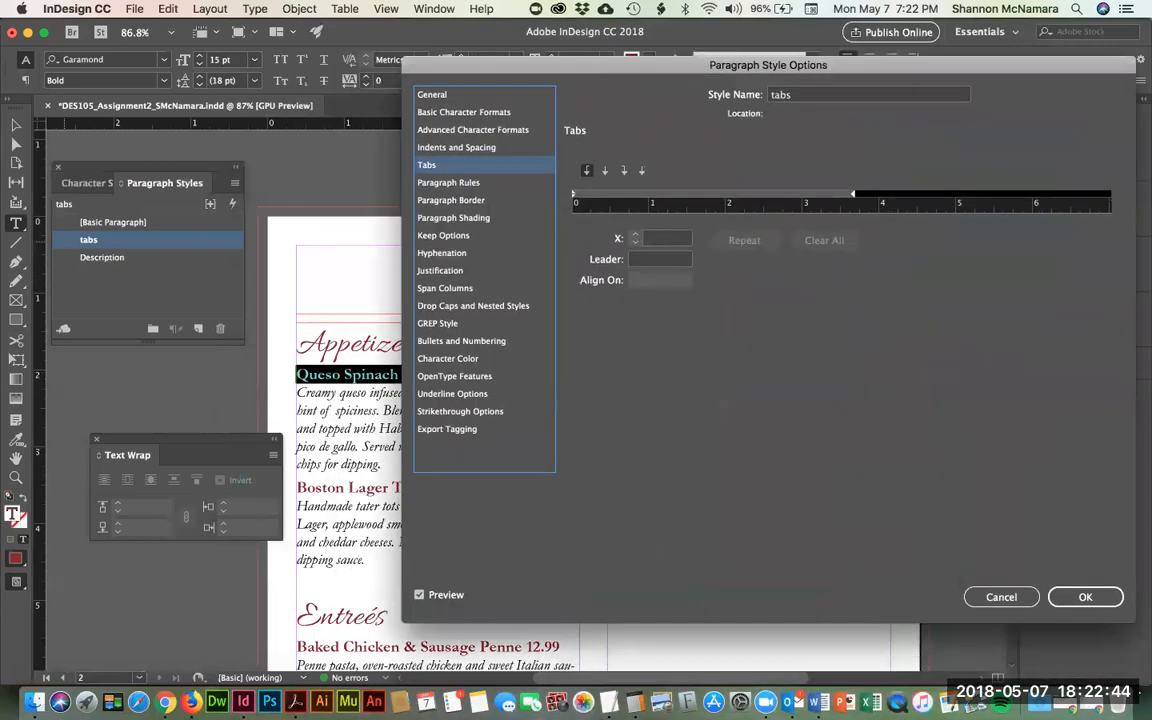
{"action": "left_click", "coordinate": [1068, 597]}
{"action": "left_click", "coordinate": [432, 452]}
{"action": "key", "text": "ctrl+a"}
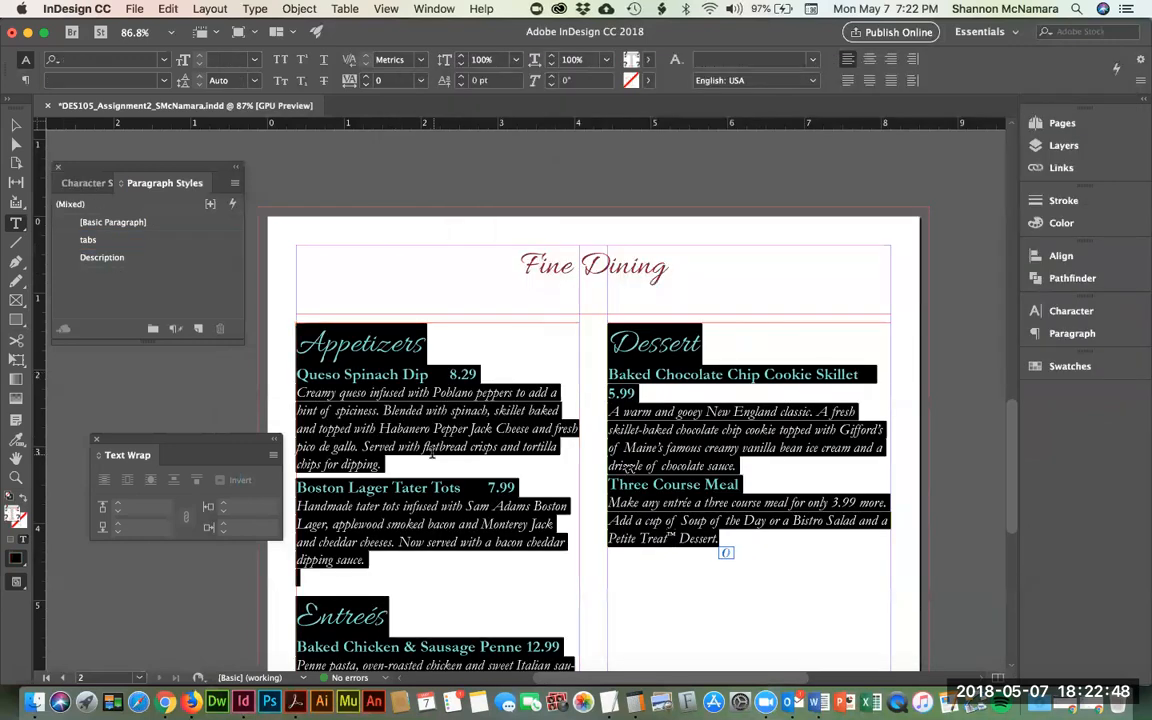
- Apply the tabs paragraph style to all the menu text
{"action": "left_click", "coordinate": [69, 241]}
{"action": "double_click", "coordinate": [69, 242]}
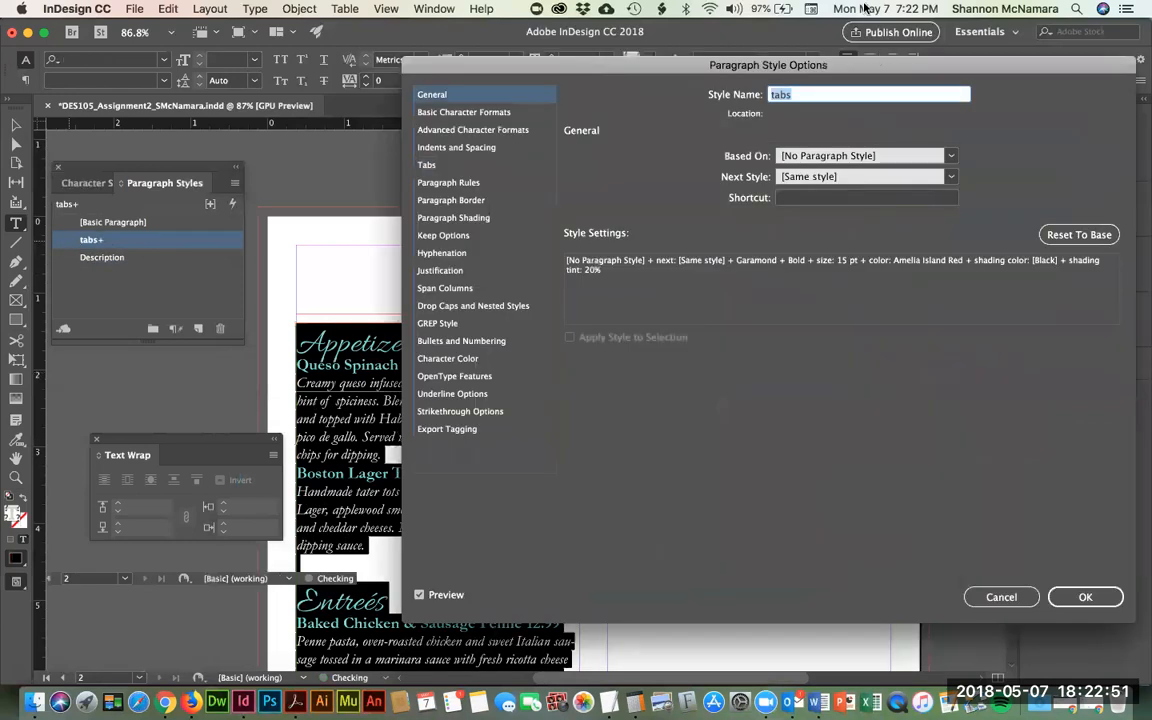
{"action": "left_click_drag", "start_coordinate": [655, 77], "coordinate": [837, 219]}
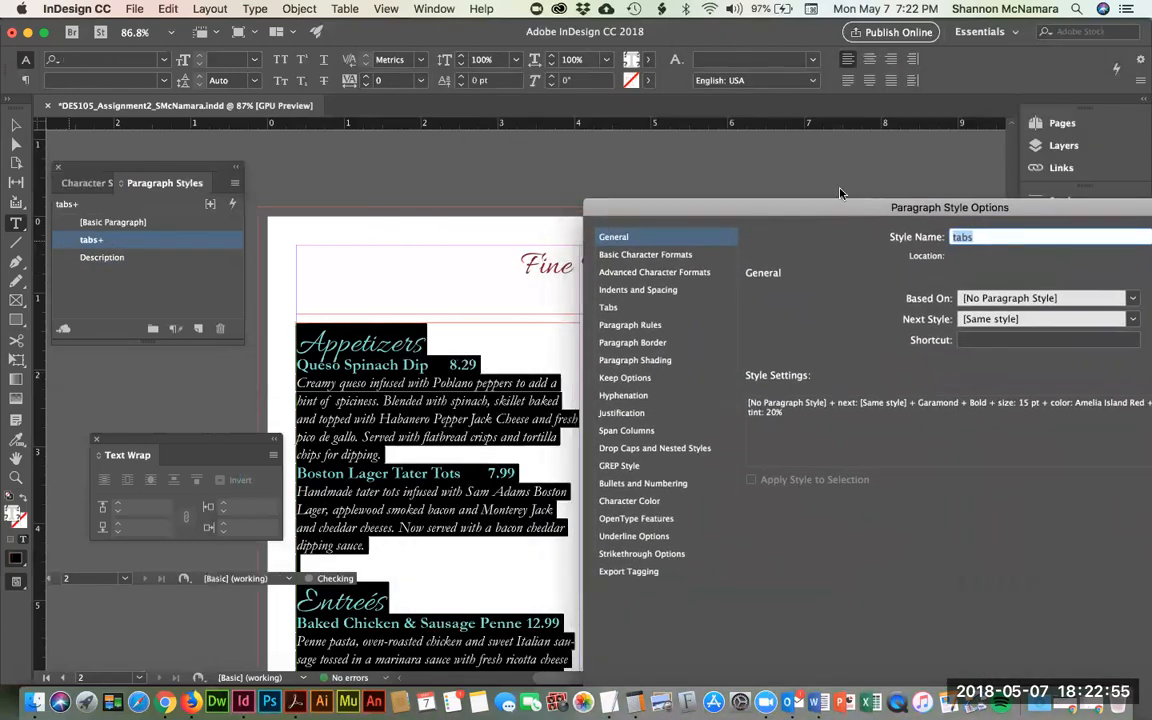
- Add a center-justified tab stop at 3.0139 in to the tabs style for the prices
{"action": "left_click", "coordinate": [609, 307]}
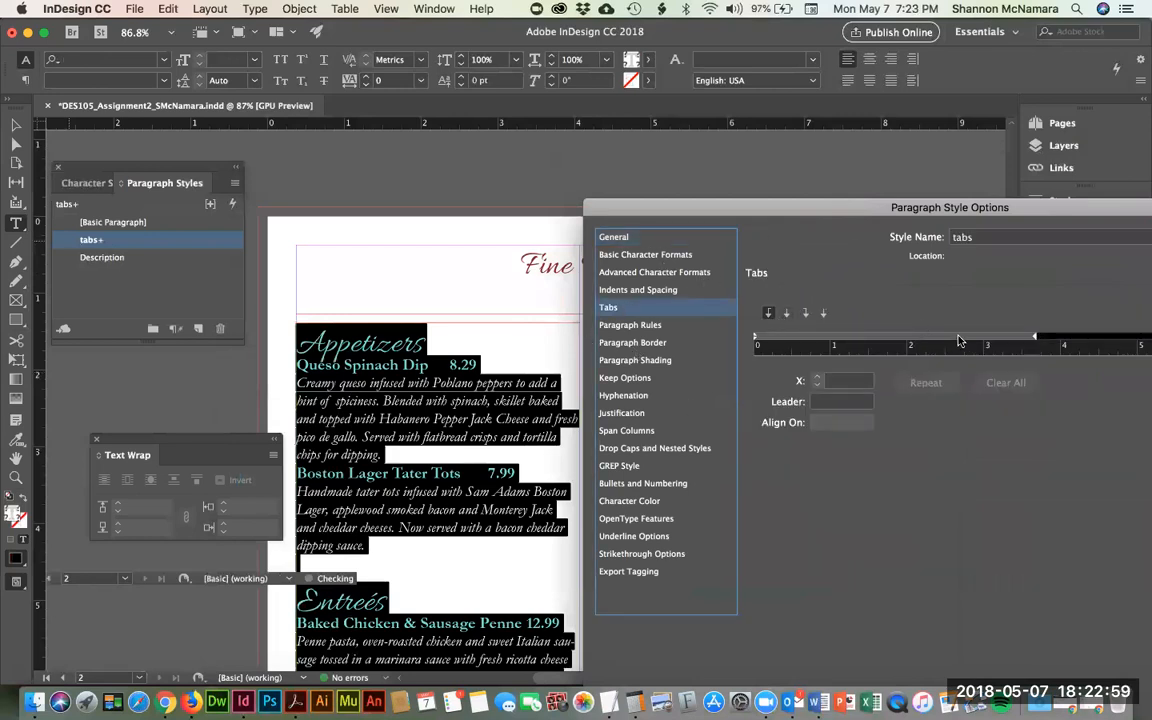
{"action": "mouse_move", "coordinate": [958, 341]}
{"action": "left_mouse_down"}
{"action": "mouse_move", "coordinate": [934, 341]}
{"action": "mouse_move", "coordinate": [951, 338]}
{"action": "left_mouse_up"}
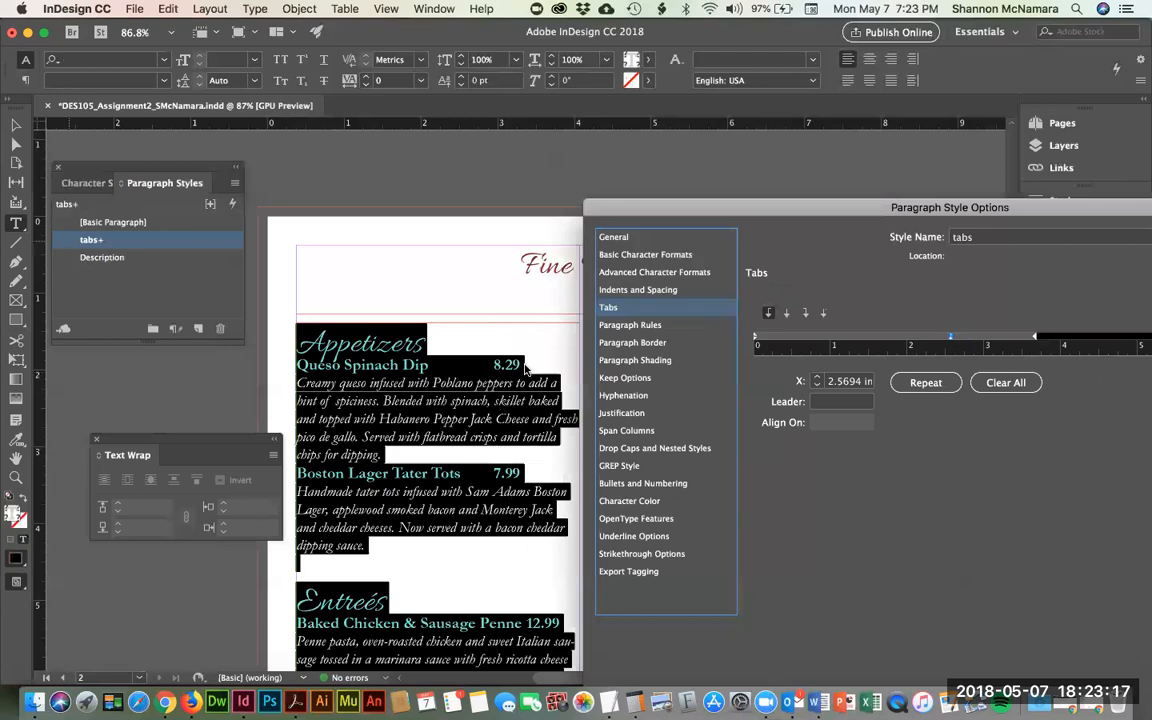
{"action": "left_click", "coordinate": [952, 341]}
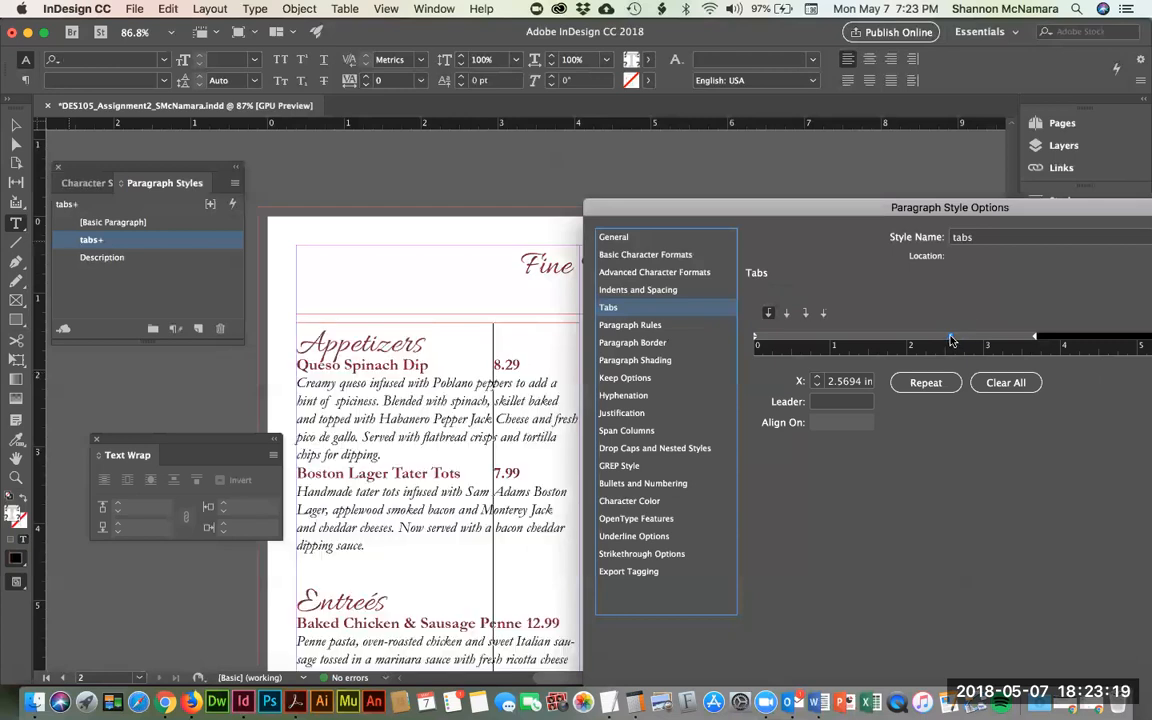
{"action": "left_click_drag", "start_coordinate": [952, 341], "coordinate": [987, 343]}
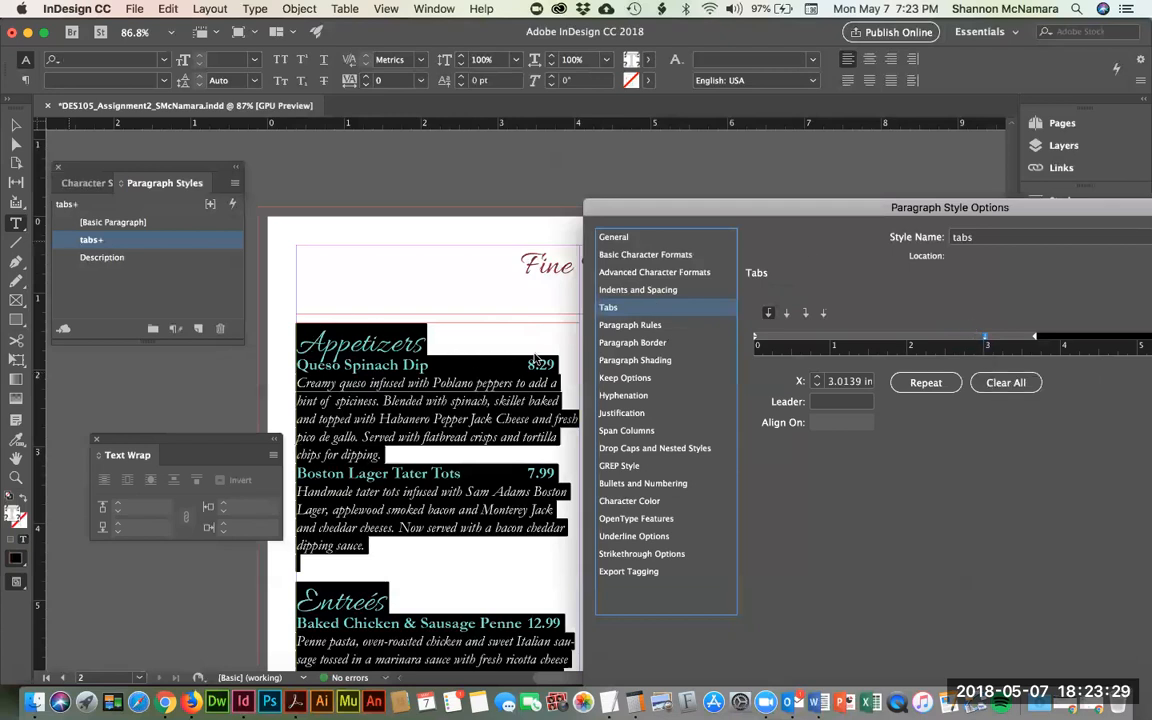
{"action": "left_click_drag", "start_coordinate": [697, 208], "coordinate": [496, 564]}
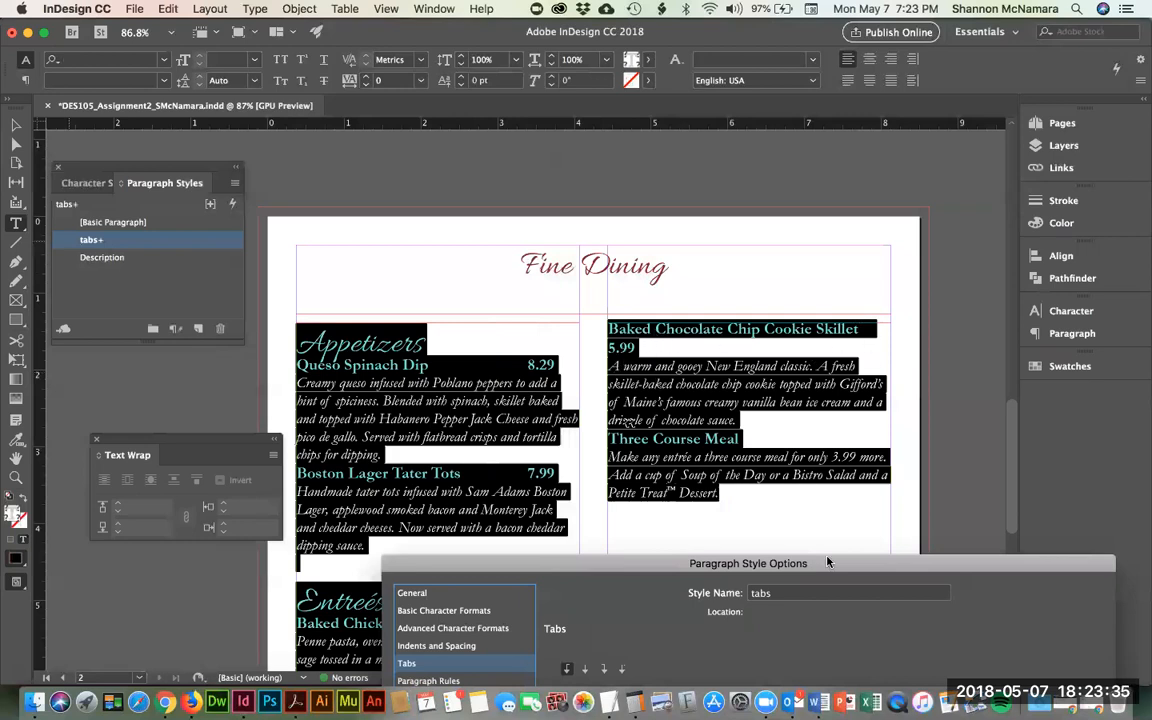
{"action": "left_click_drag", "start_coordinate": [891, 563], "coordinate": [943, 167]}
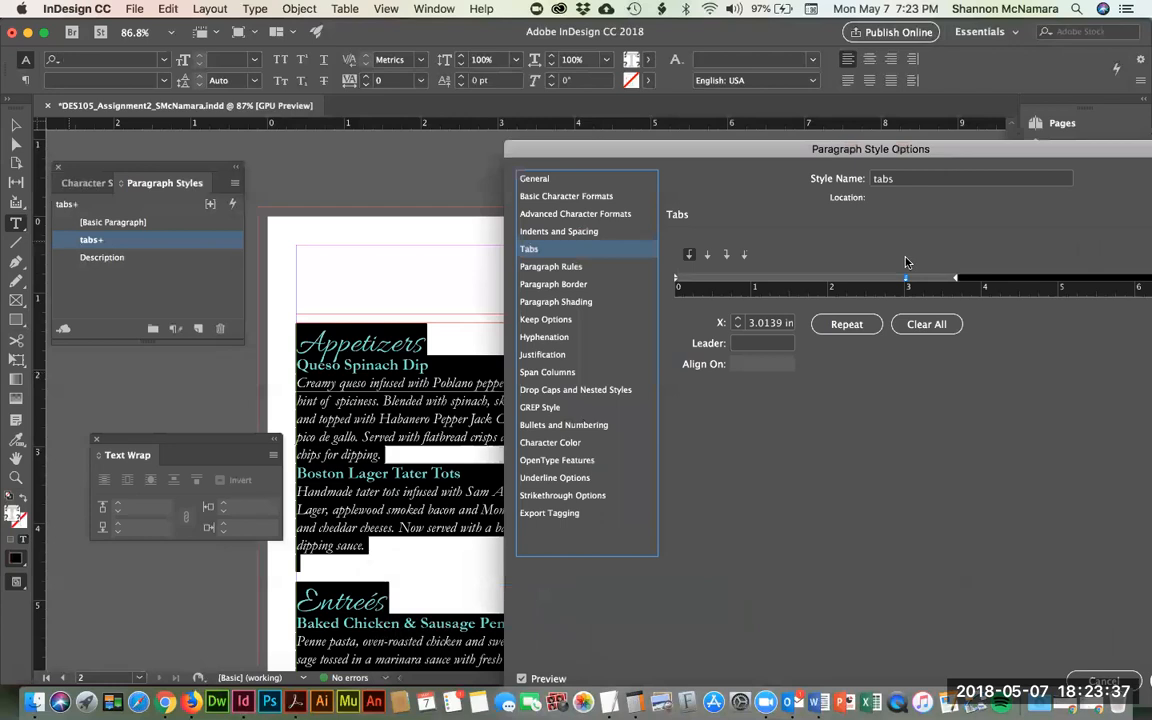
{"action": "left_click_drag", "start_coordinate": [659, 153], "coordinate": [745, 193]}
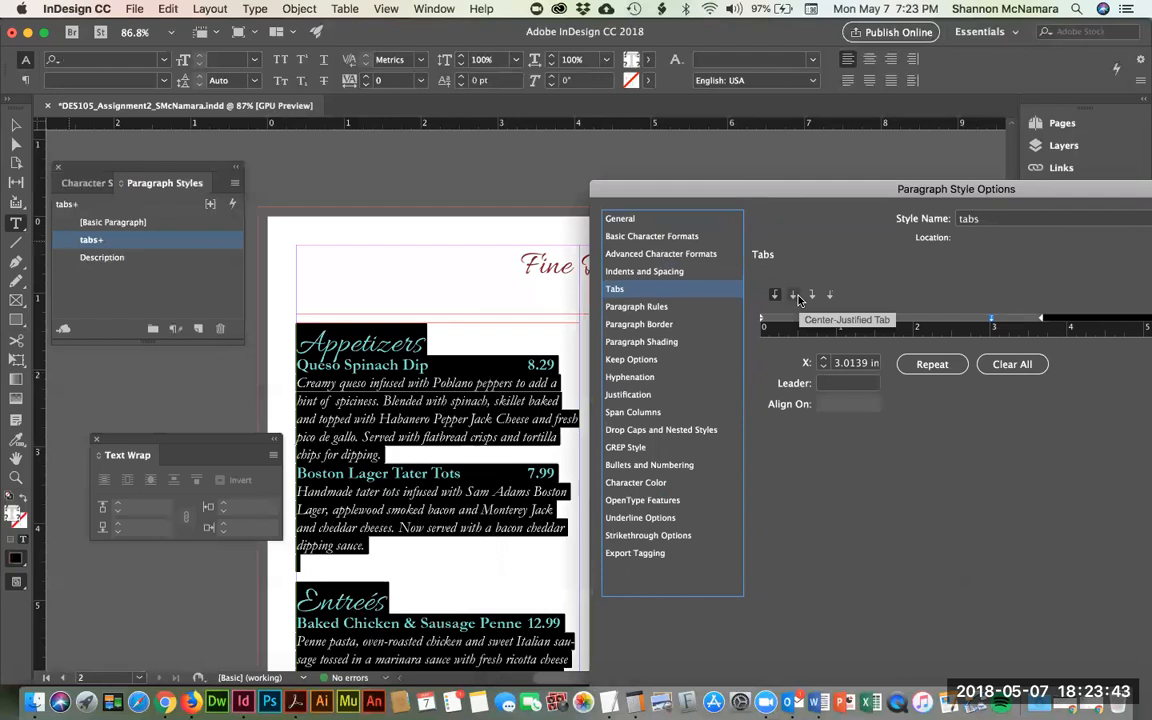
{"action": "left_click", "coordinate": [790, 295]}
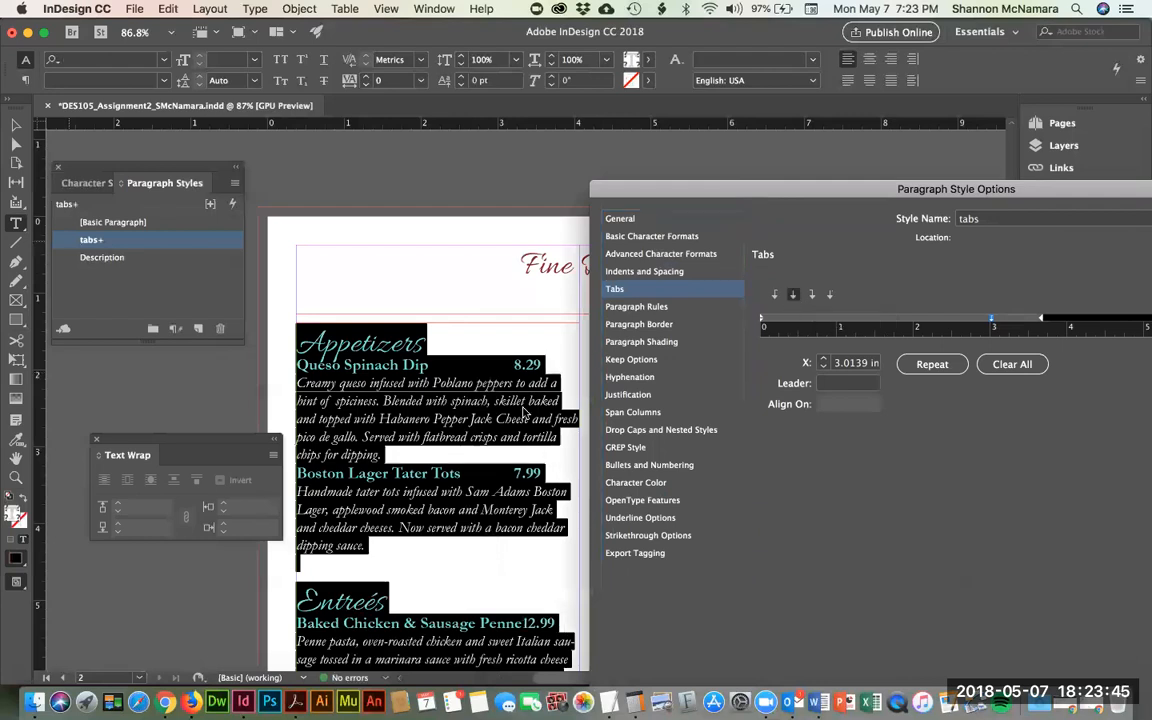
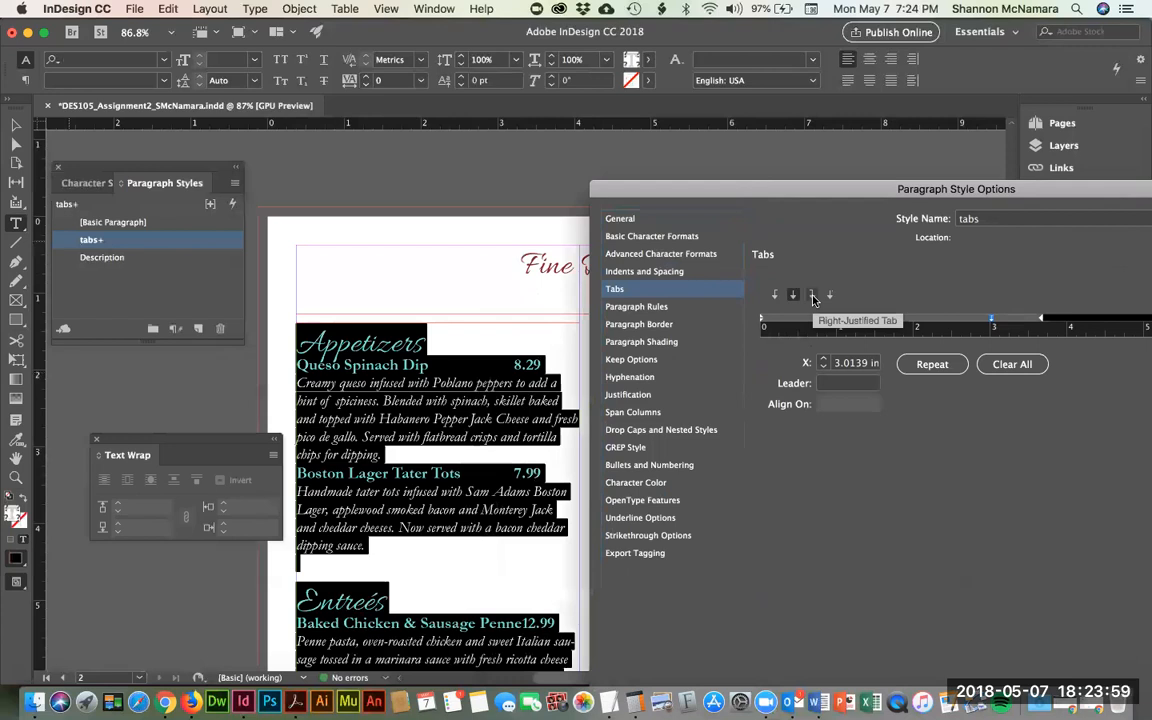
- Make the tabs style's price stop right-justified at 3.6528 in with a period leader
{"action": "left_click", "coordinate": [813, 296]}
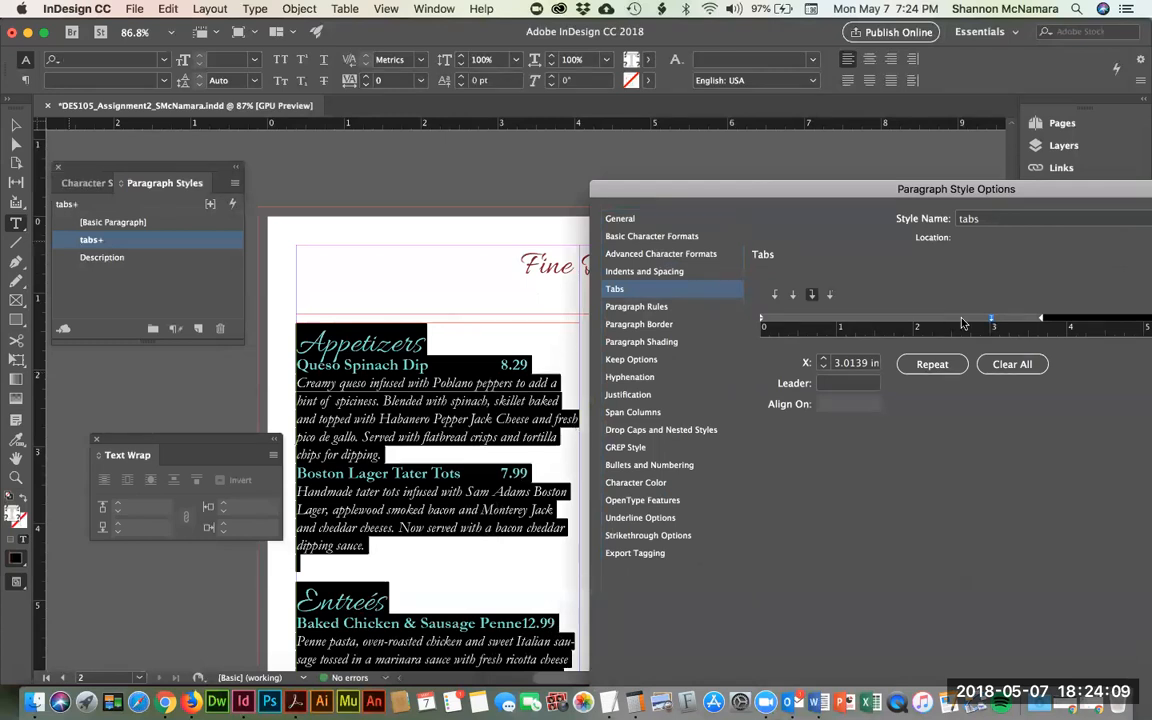
{"action": "left_click_drag", "start_coordinate": [992, 322], "coordinate": [1041, 322]}
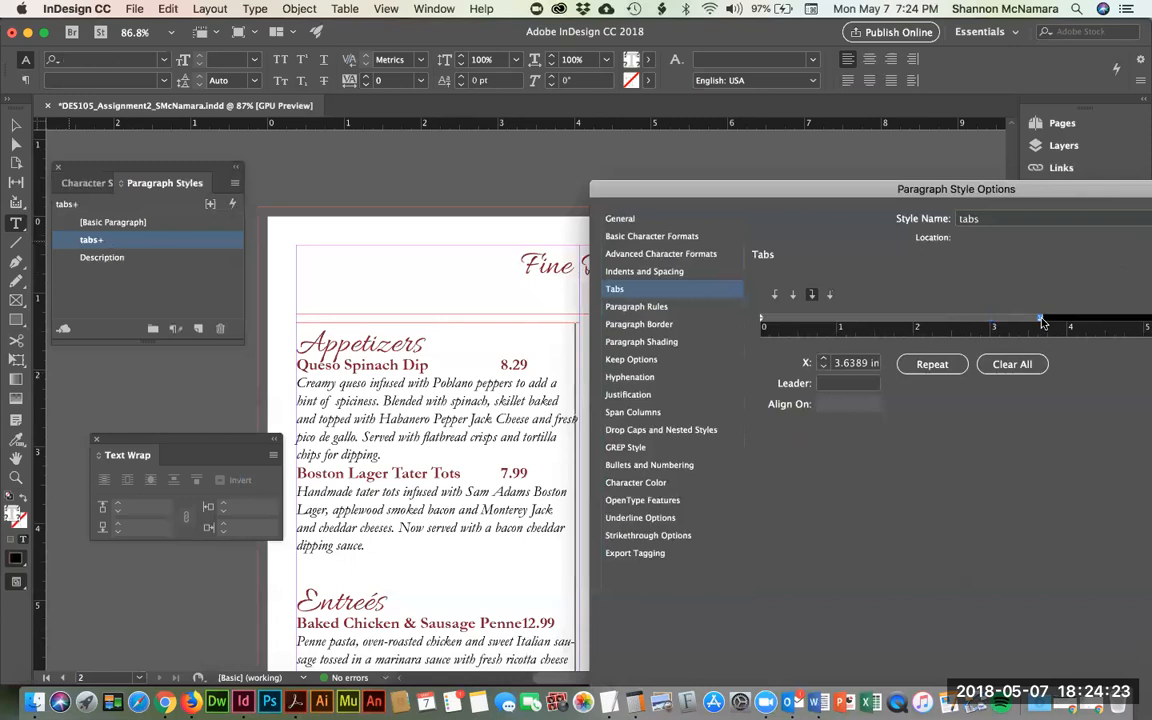
{"action": "left_click_drag", "start_coordinate": [1041, 322], "coordinate": [1041, 322]}
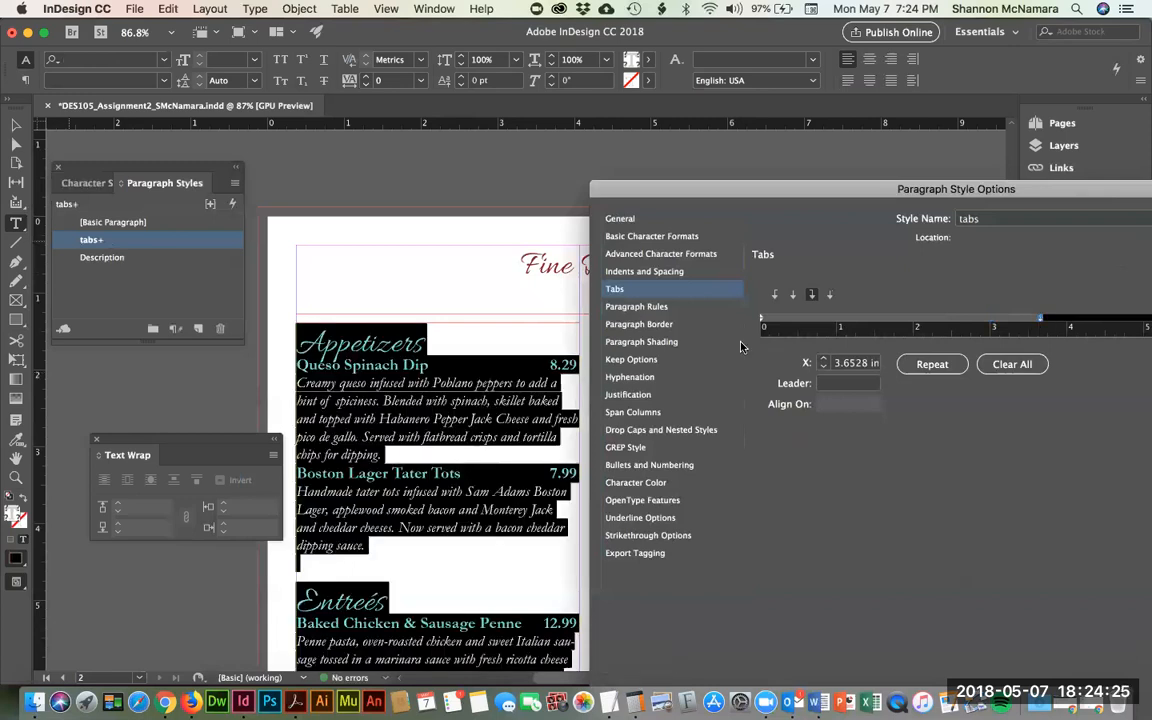
{"action": "left_click", "coordinate": [828, 385]}
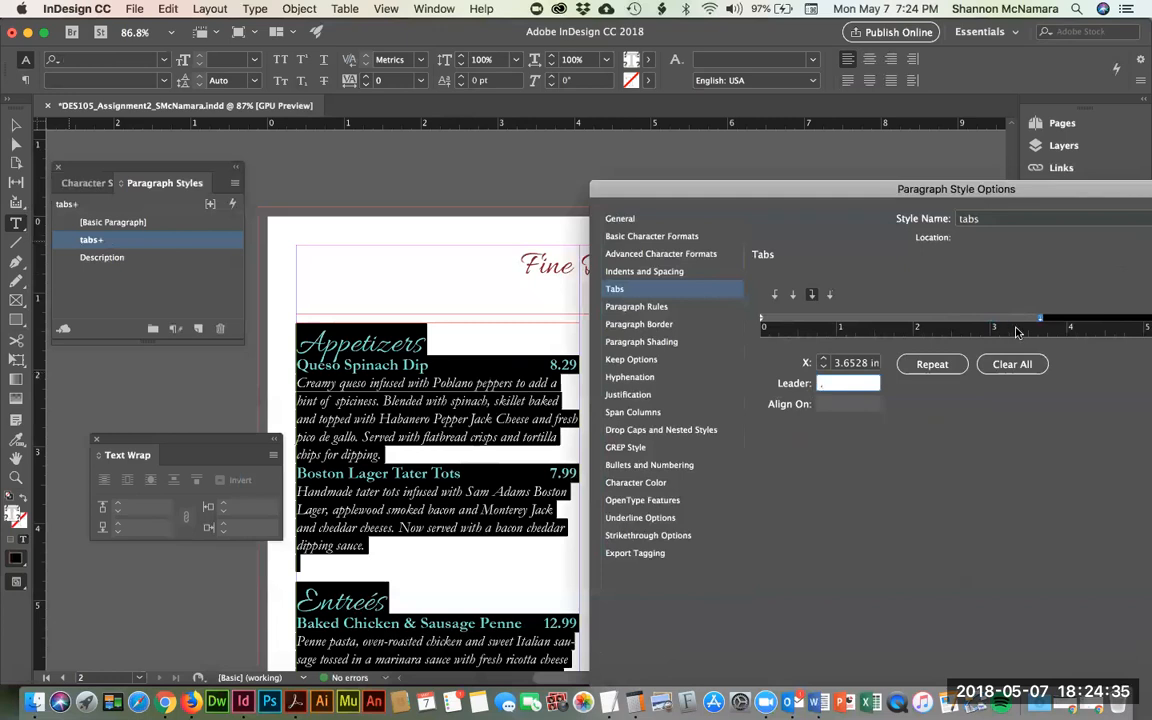
{"action": "type", "text": "."}
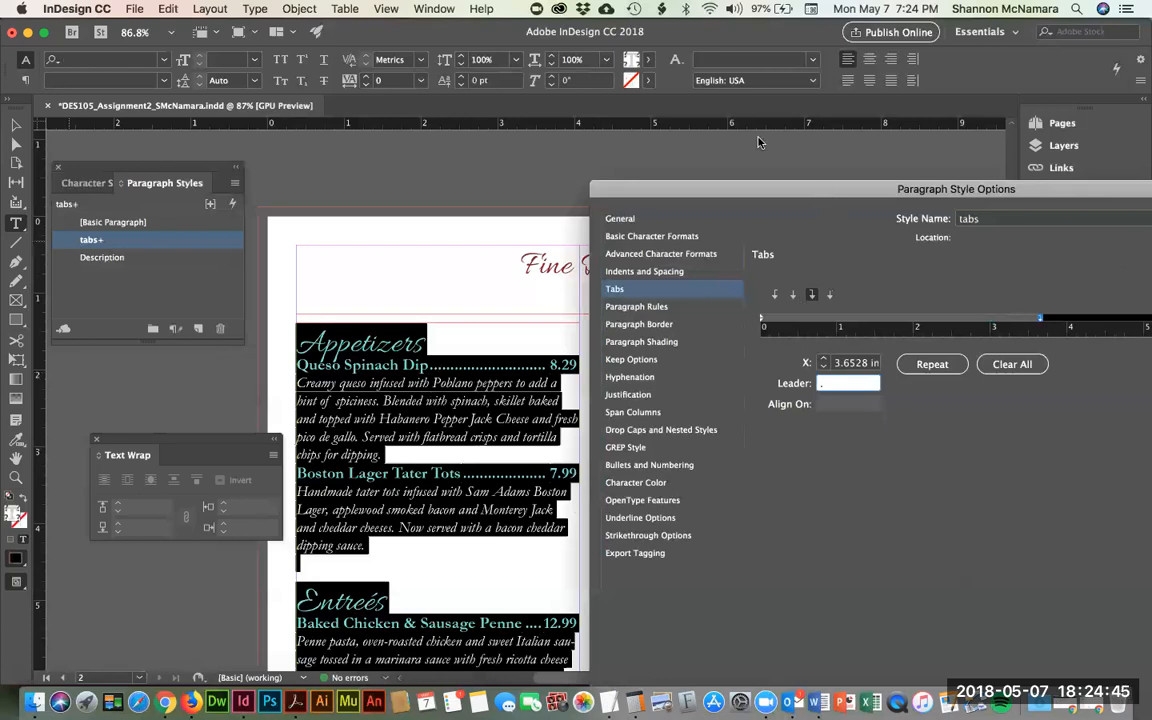
{"action": "left_click_drag", "start_coordinate": [884, 194], "coordinate": [587, 65]}
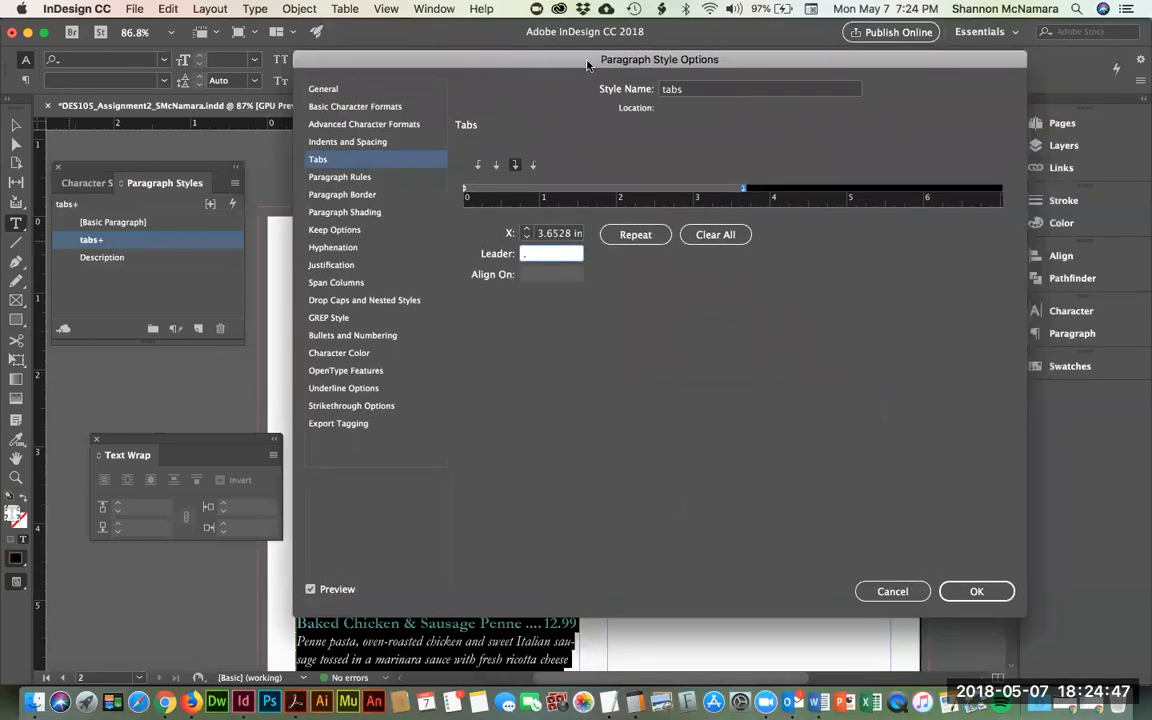
{"action": "left_click", "coordinate": [958, 590]}
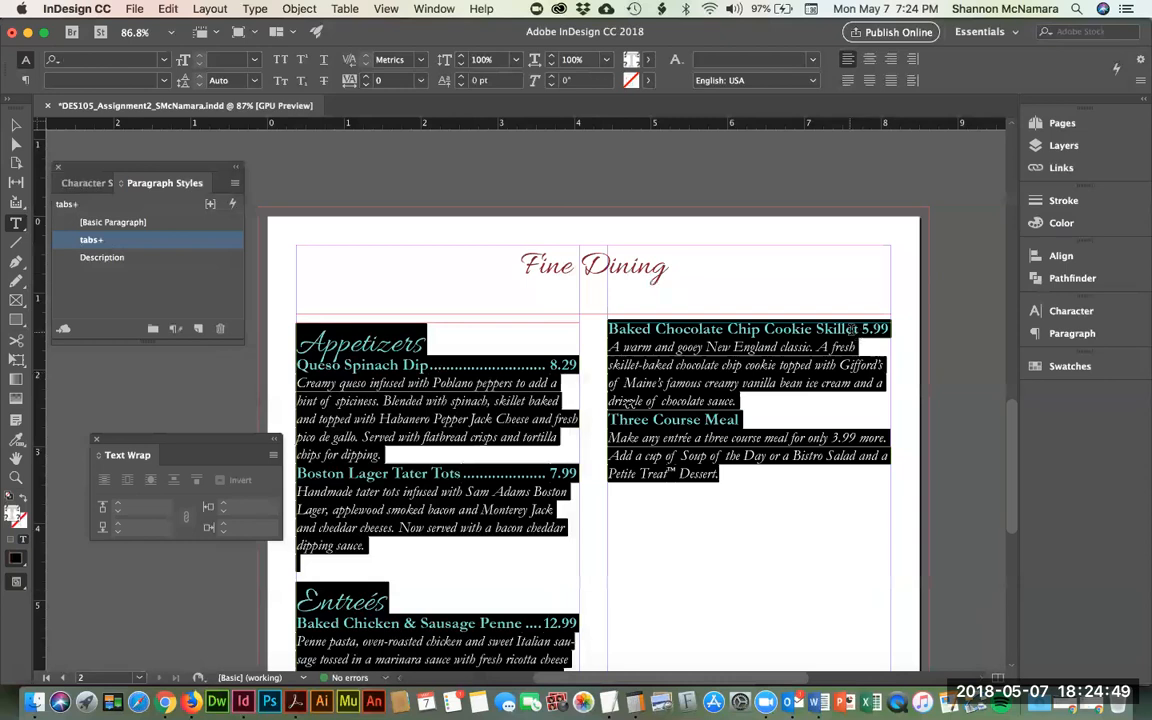
- Insert a forced line break after 'Chip' so 'Cookie Skillet' moves to its own line
{"action": "left_click", "coordinate": [856, 329]}
{"action": "key", "text": "Left"}
{"action": "key", "text": "Left"}
{"action": "key", "text": "Left"}
{"action": "key", "text": "Left"}
{"action": "key", "text": "Left"}
{"action": "key", "text": "Left"}
{"action": "key", "text": "Left"}
{"action": "key", "text": "Left"}
{"action": "key", "text": "Left"}
{"action": "key", "text": "Left"}
{"action": "key", "text": "Left"}
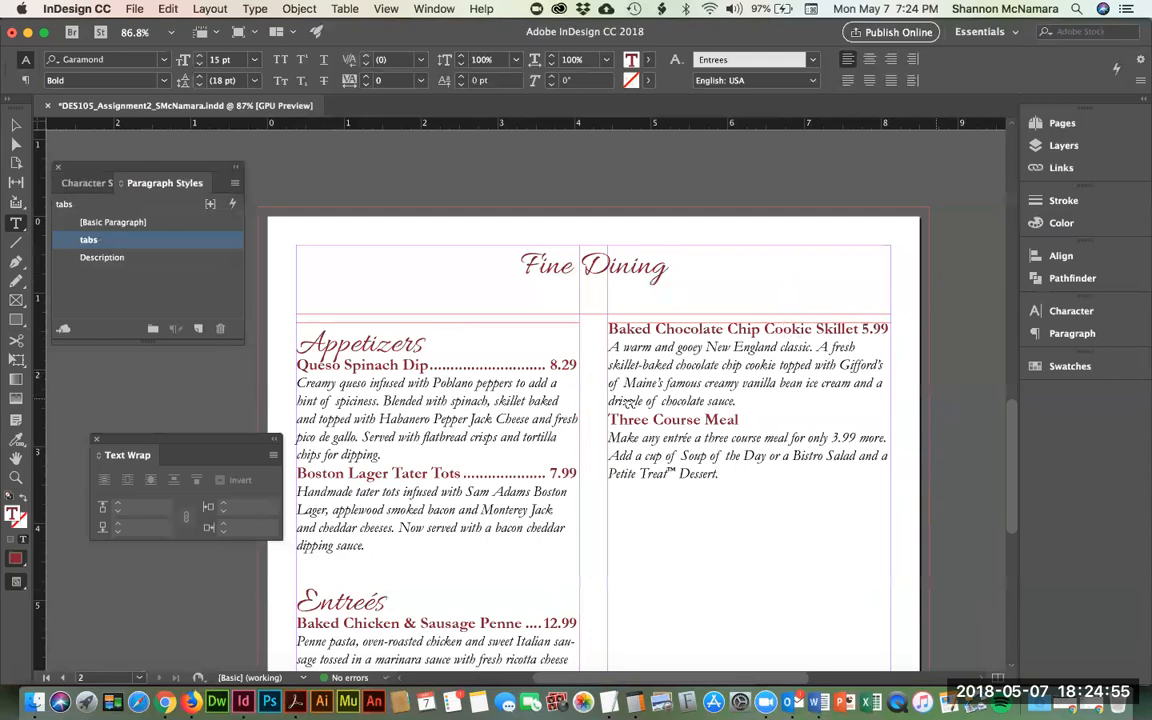
{"action": "key", "text": "Return"}
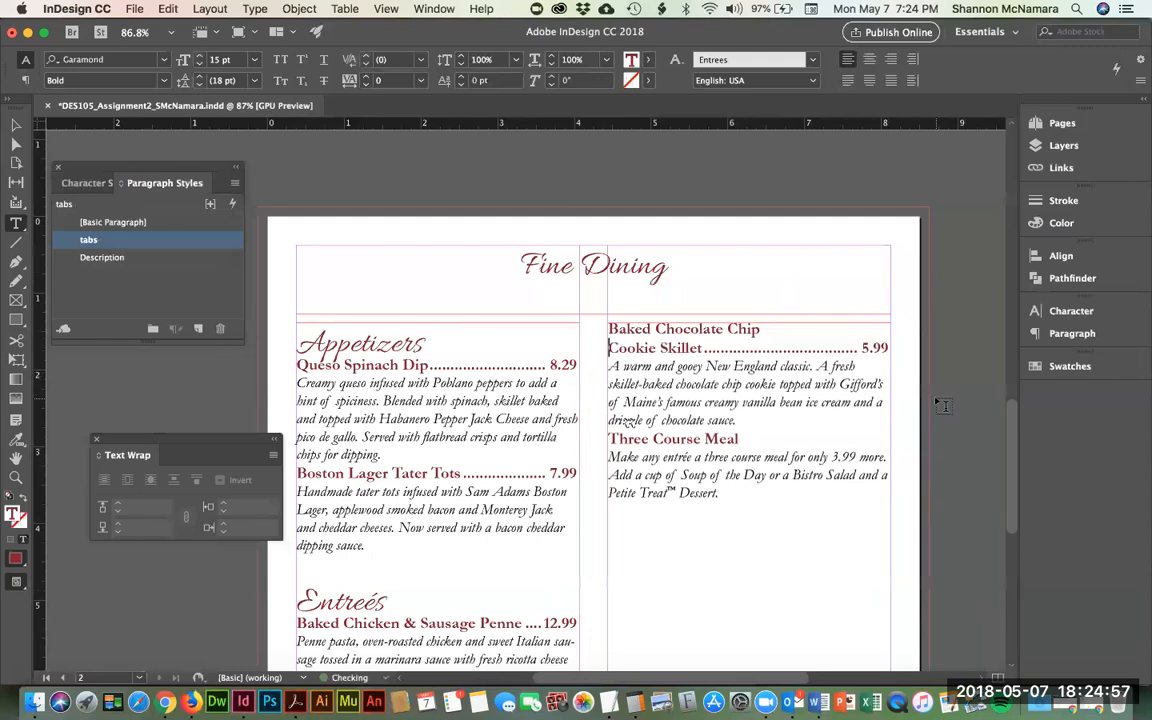
{"action": "key", "text": "super+z"}
{"action": "key", "text": "Return"}
{"action": "key", "text": "BackSpace"}
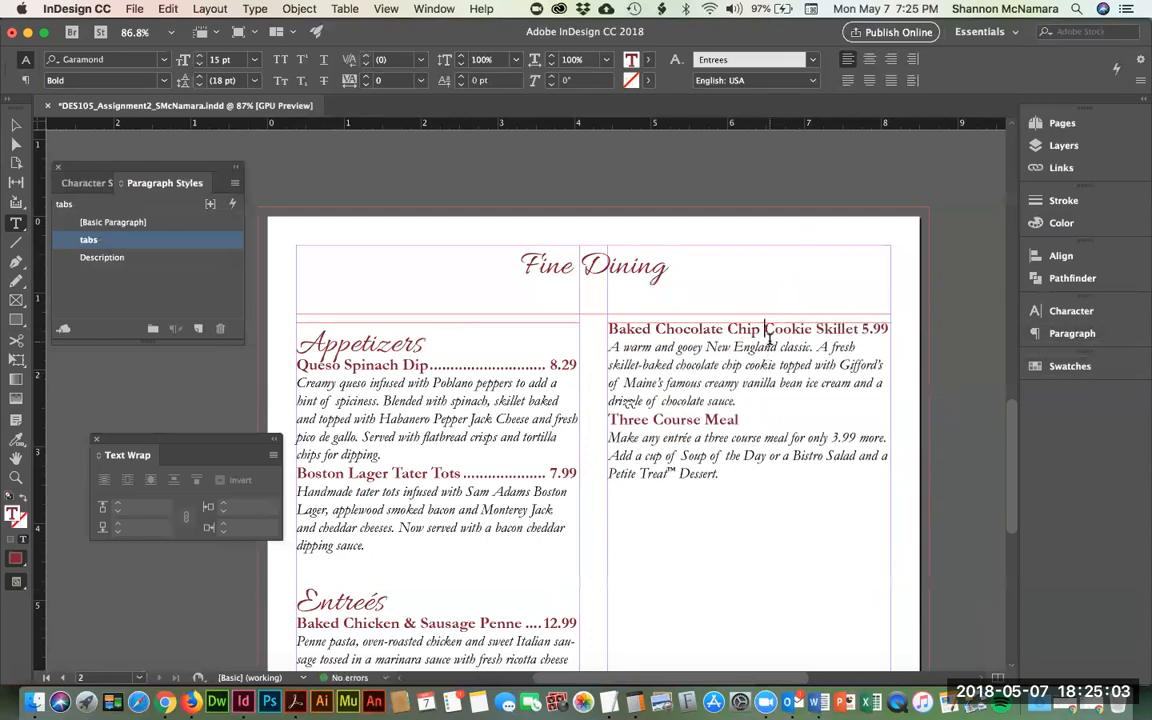
{"action": "left_click", "coordinate": [1070, 333]}
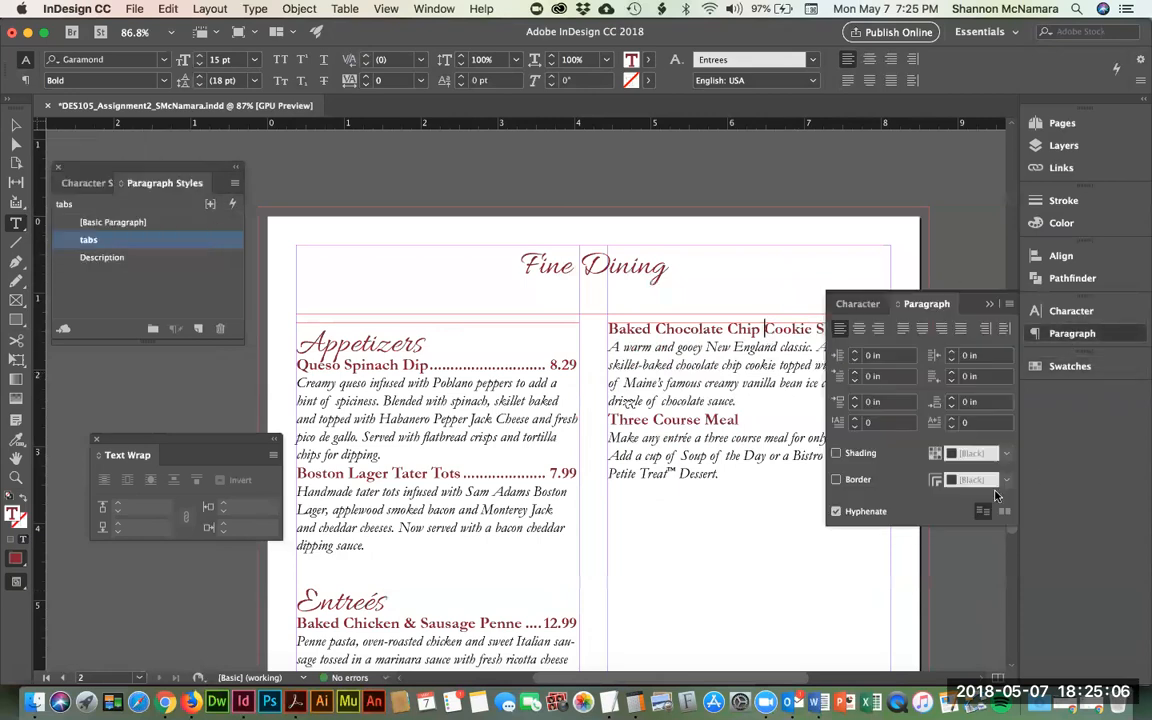
{"action": "left_click", "coordinate": [1072, 336]}
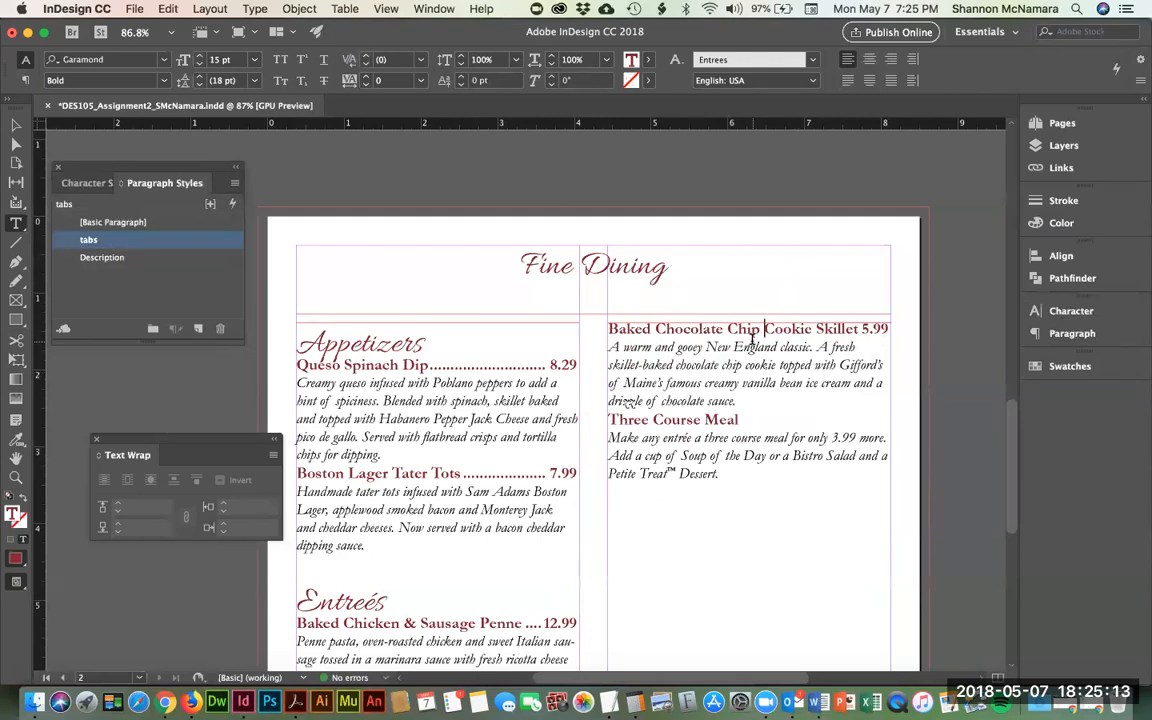
{"action": "key", "text": "shift+Return"}
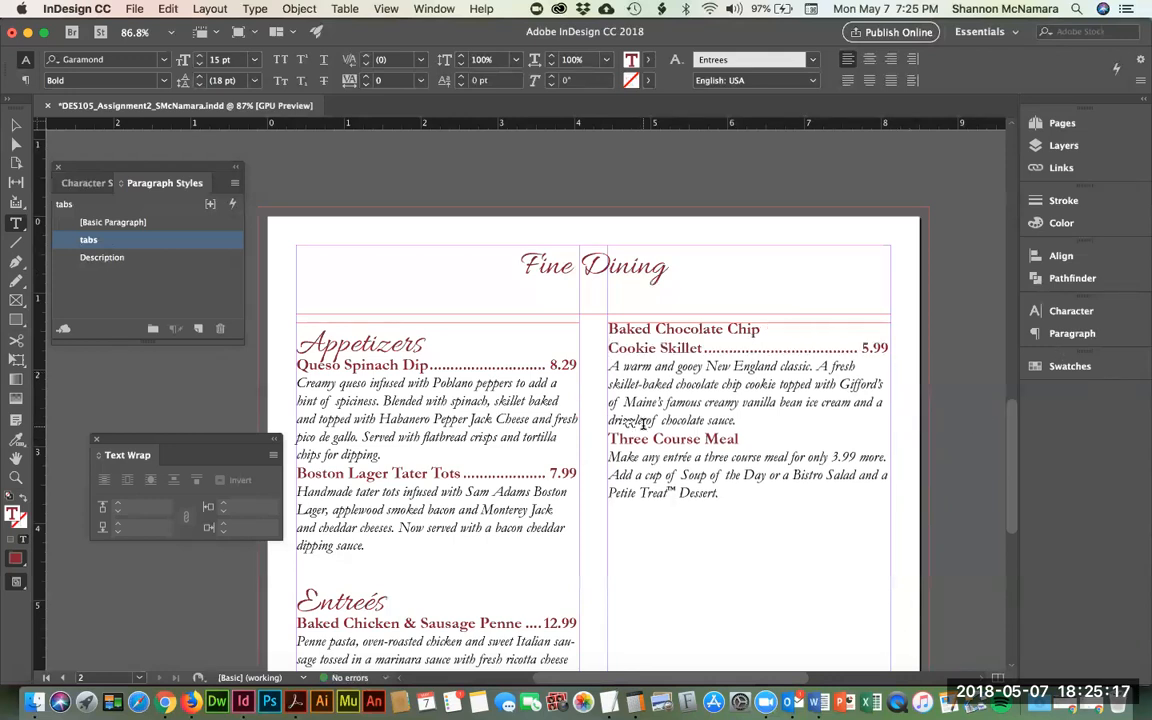
- Apply the Description style to the cookie skillet, Queso Spinach Dip and Boston Lager Tater Tots descriptions
{"action": "left_click_drag", "start_coordinate": [673, 384], "coordinate": [700, 421]}
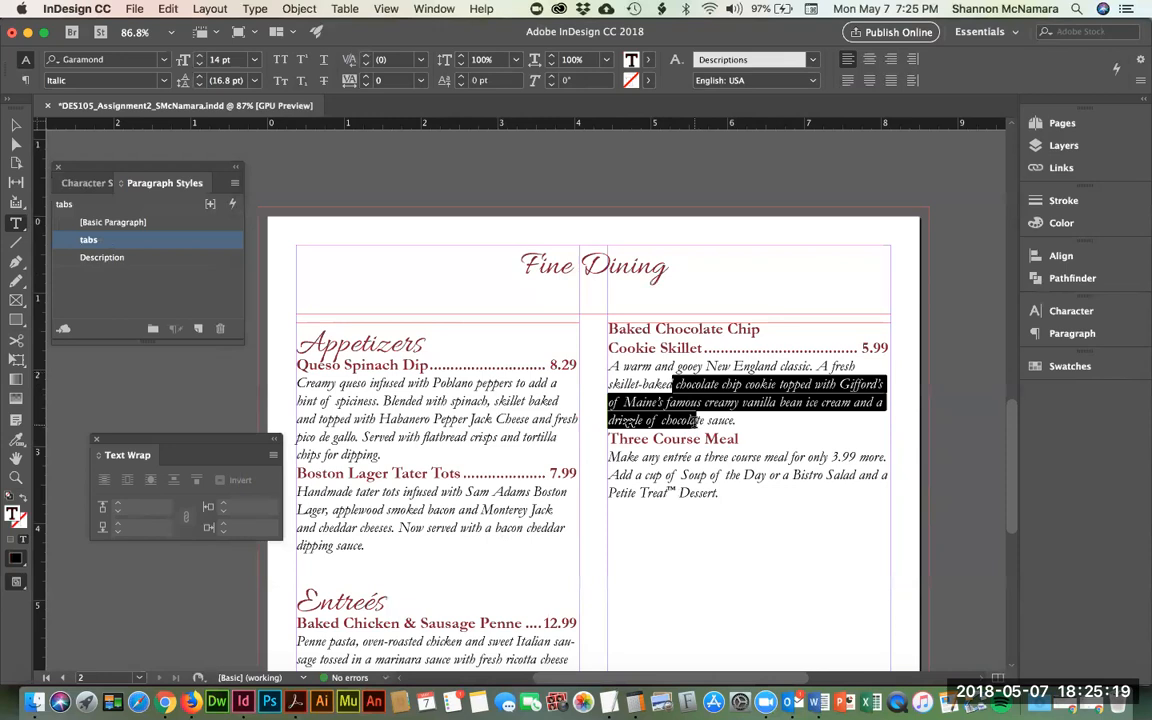
{"action": "left_click", "coordinate": [100, 258]}
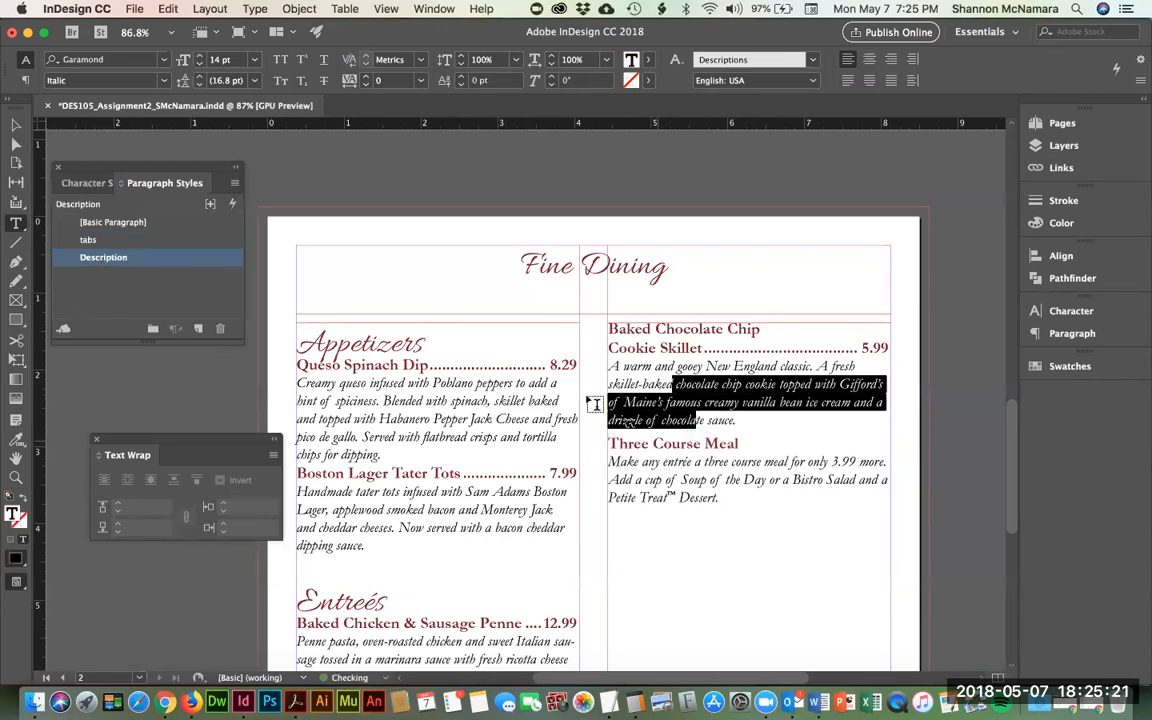
{"action": "left_click_drag", "start_coordinate": [383, 401], "coordinate": [384, 455]}
{"action": "left_click", "coordinate": [105, 262]}
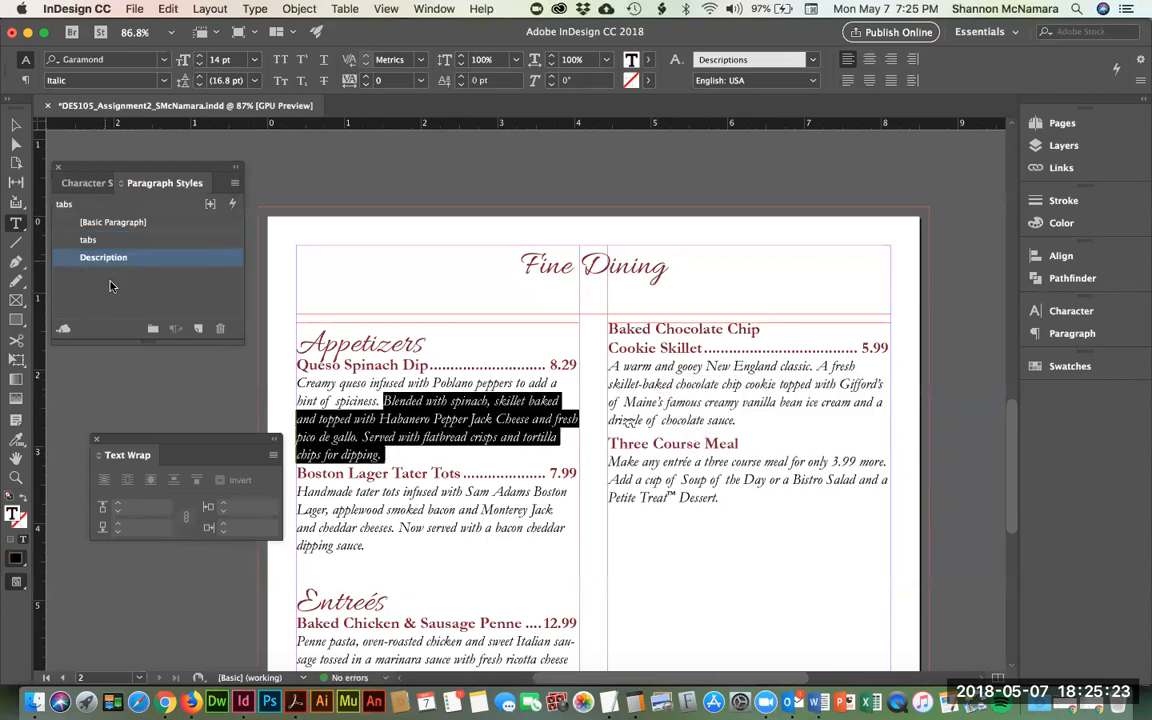
{"action": "left_click_drag", "start_coordinate": [378, 512], "coordinate": [355, 550]}
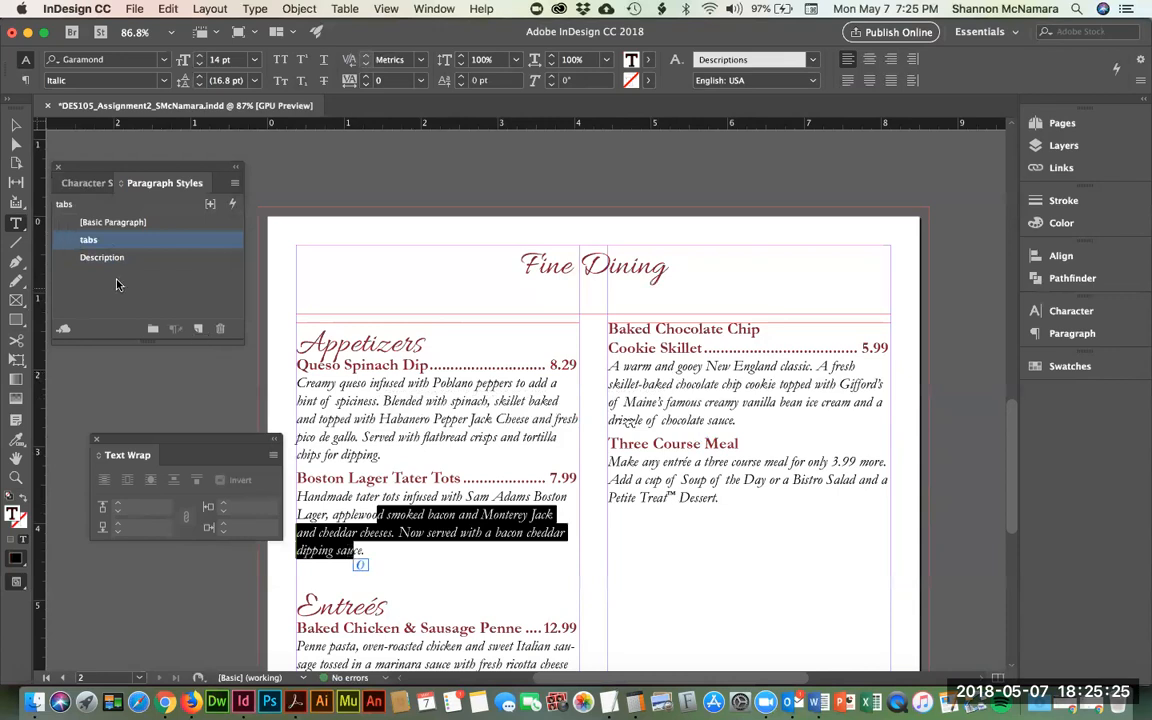
{"action": "left_click", "coordinate": [104, 257]}
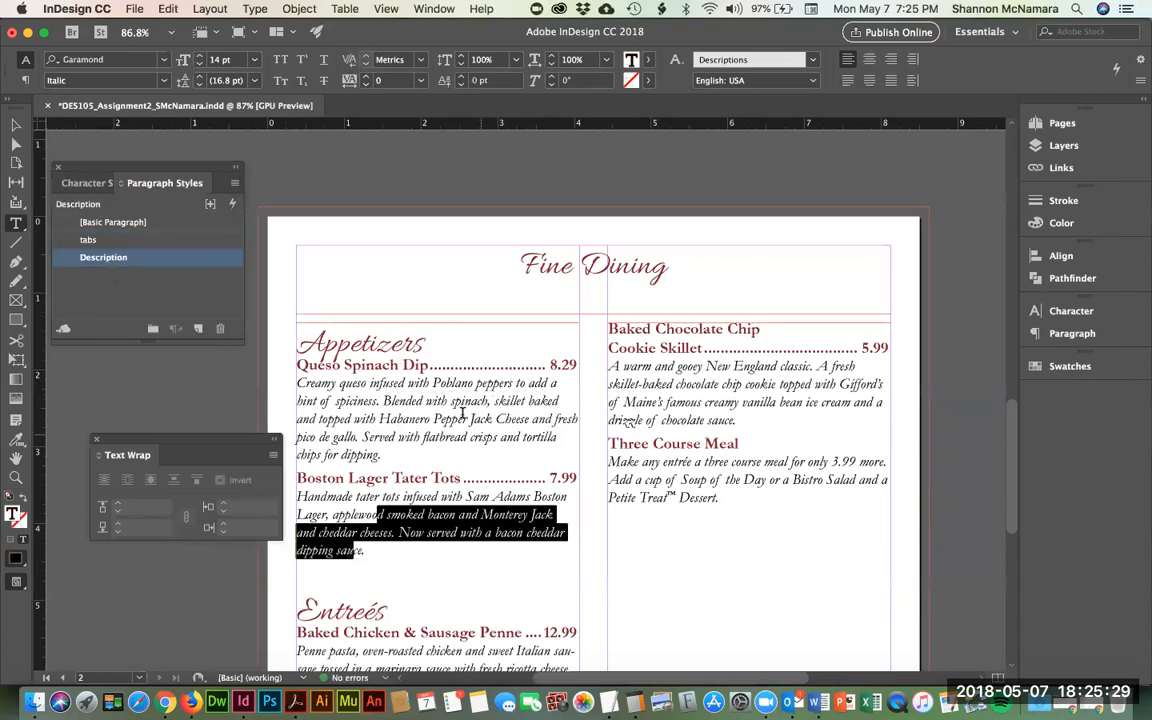
- Apply the Description style to the Sirloin, Braised Beef and pork tenderloin entrée descriptions
{"action": "scroll", "coordinate": [463, 413], "scroll_direction": "down", "scroll_amount": 5}
{"action": "left_click_drag", "start_coordinate": [366, 475], "coordinate": [392, 529]}
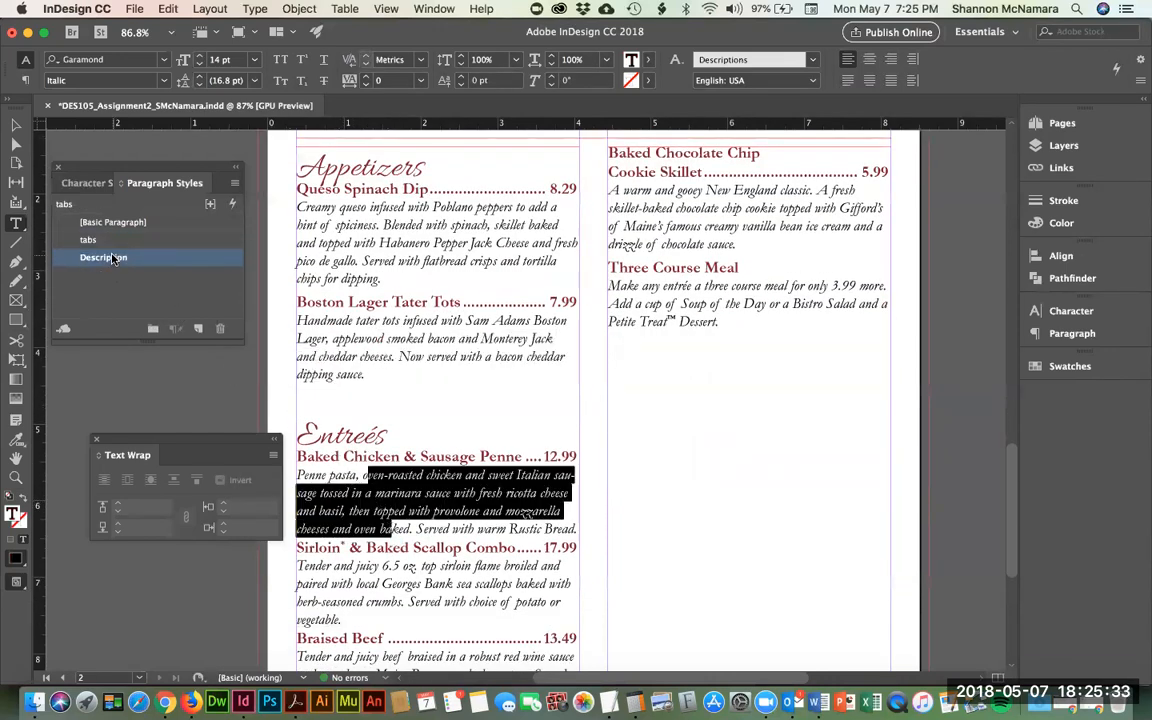
{"action": "scroll", "coordinate": [326, 447], "scroll_direction": "down", "scroll_amount": 6}
{"action": "left_click_drag", "start_coordinate": [356, 371], "coordinate": [362, 420]}
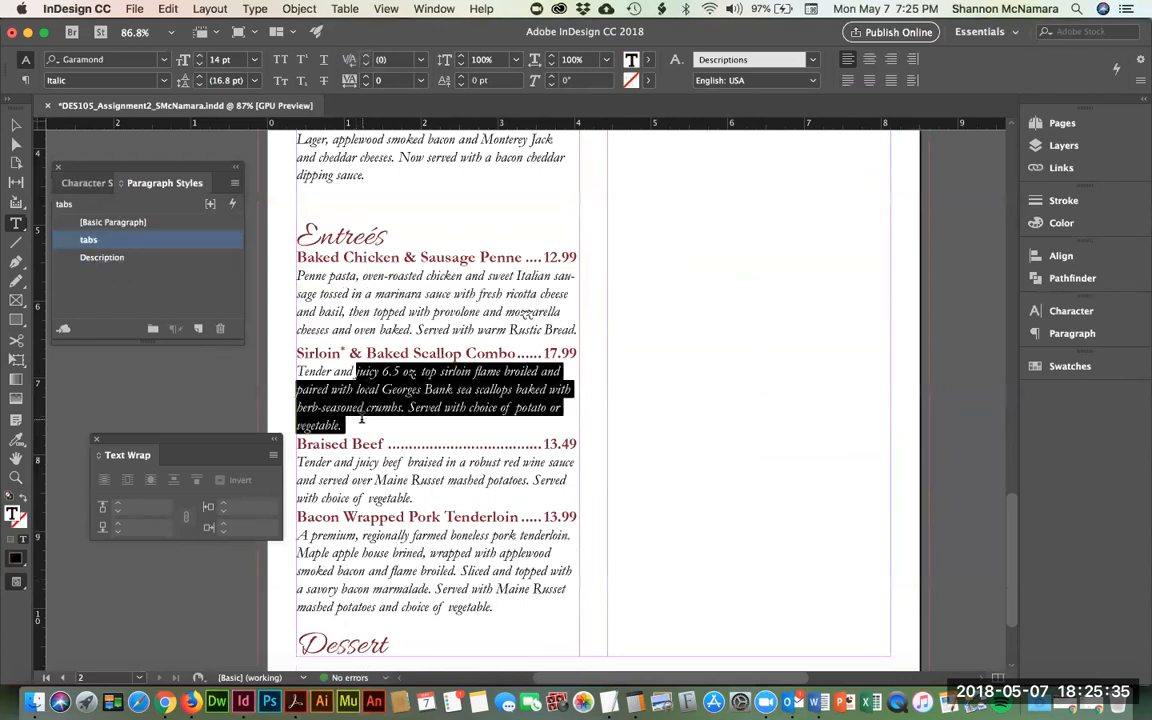
{"action": "left_click", "coordinate": [103, 257]}
{"action": "left_click", "coordinate": [343, 481]}
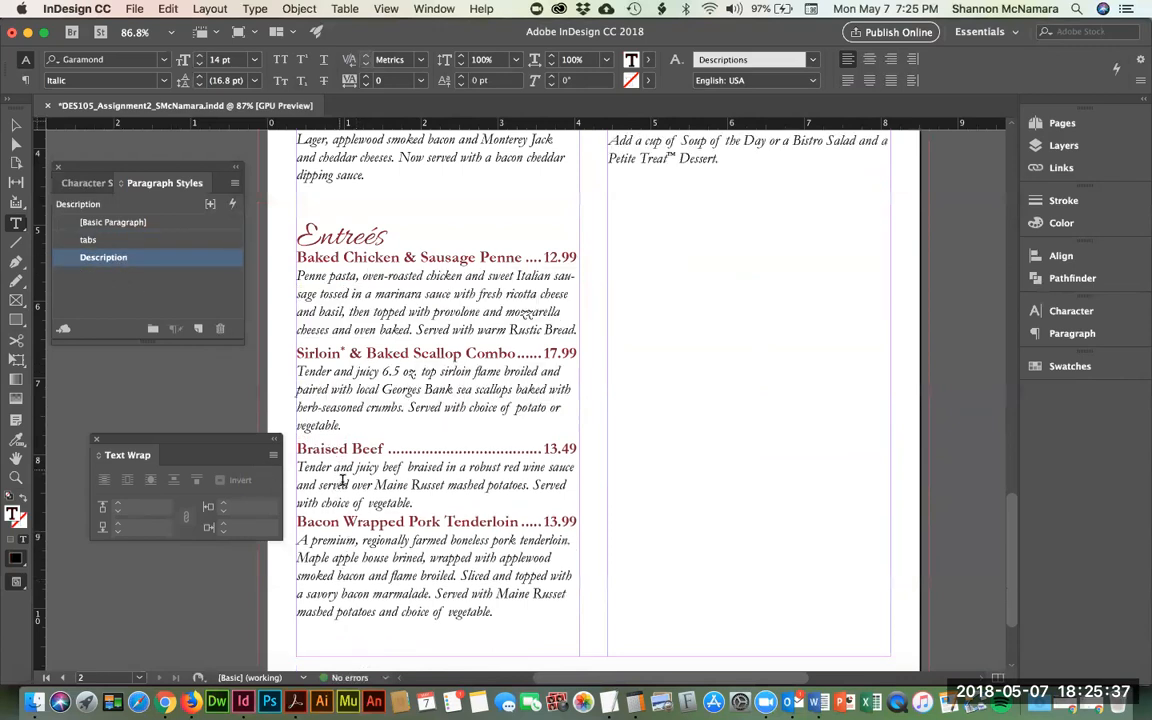
{"action": "left_click_drag", "start_coordinate": [349, 502], "coordinate": [339, 467]}
{"action": "left_click", "coordinate": [100, 257]}
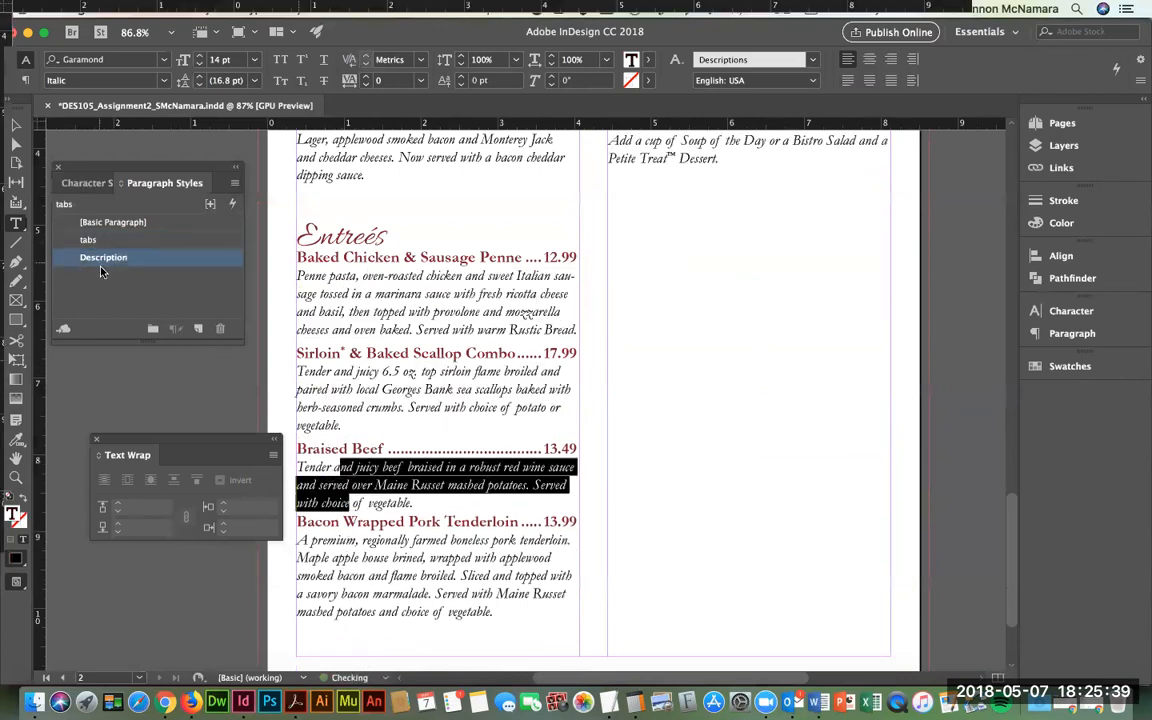
{"action": "scroll", "coordinate": [392, 507], "scroll_direction": "down", "scroll_amount": 2}
{"action": "scroll", "coordinate": [392, 507], "scroll_direction": "down", "scroll_amount": 3}
{"action": "left_click_drag", "start_coordinate": [362, 416], "coordinate": [378, 488]}
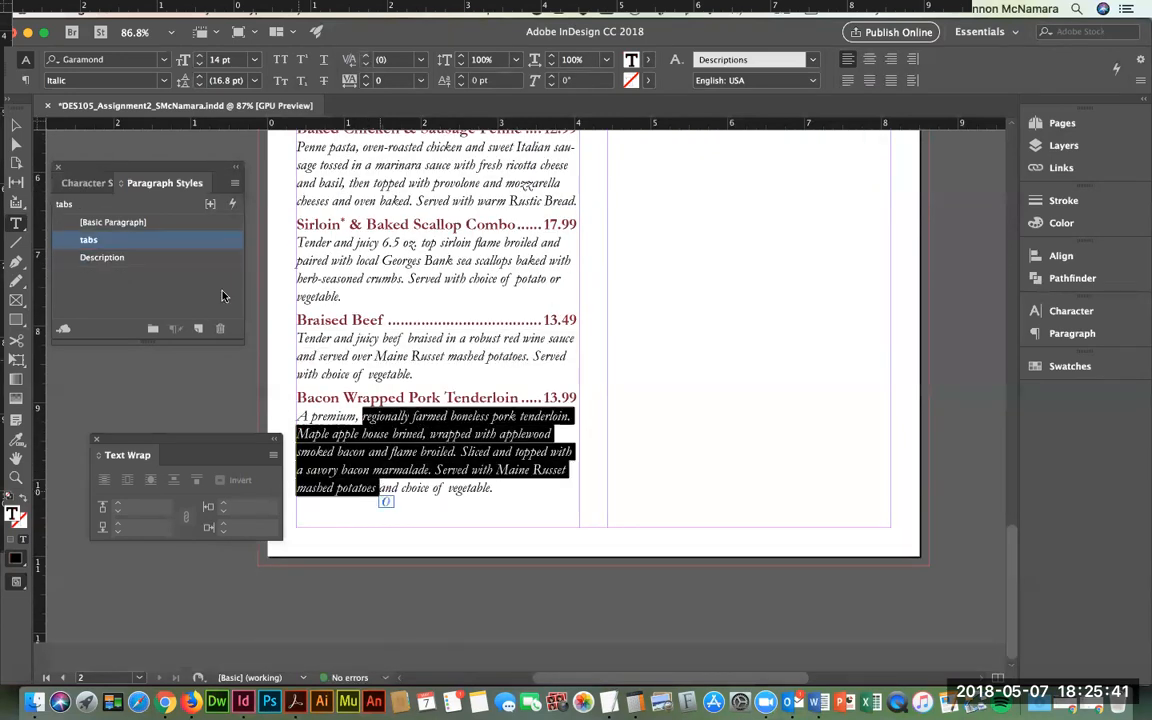
{"action": "left_click", "coordinate": [103, 257]}
- Apply the Description style to the dessert cookie skillet and Three Course Meal descriptions
{"action": "scroll", "coordinate": [700, 390], "scroll_direction": "up", "scroll_amount": 15}
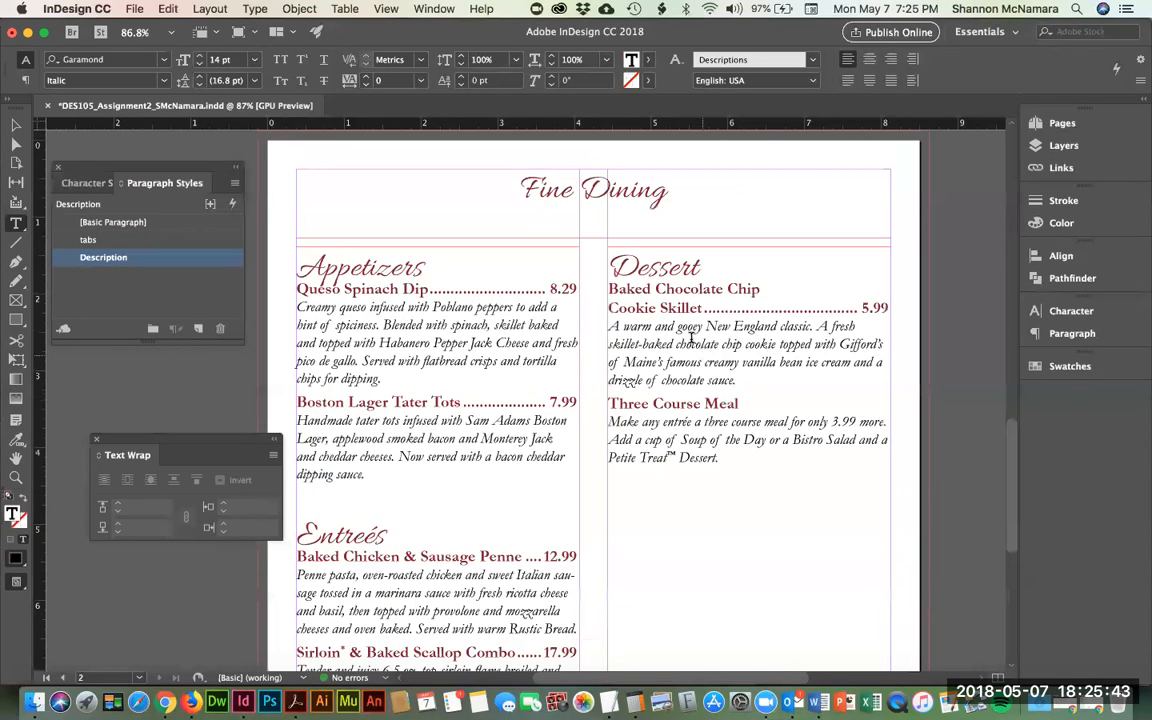
{"action": "left_click_drag", "start_coordinate": [691, 341], "coordinate": [690, 382]}
{"action": "left_click", "coordinate": [104, 258]}
{"action": "left_click_drag", "start_coordinate": [703, 420], "coordinate": [719, 458]}
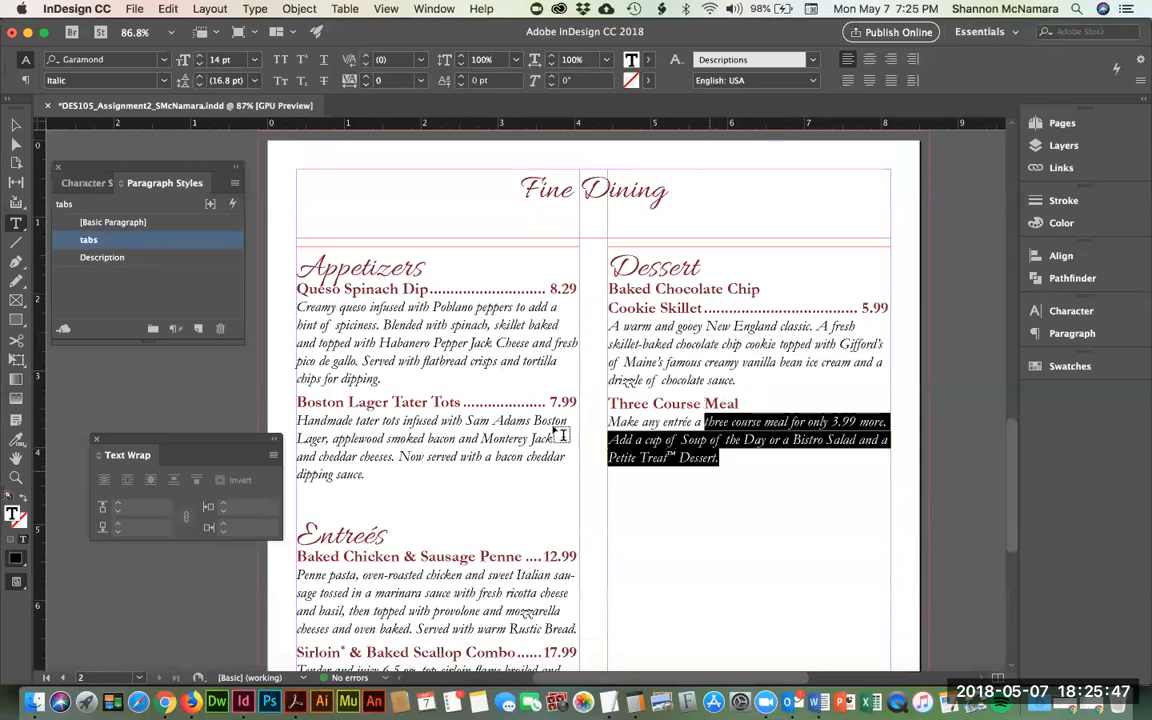
{"action": "left_click", "coordinate": [96, 260]}
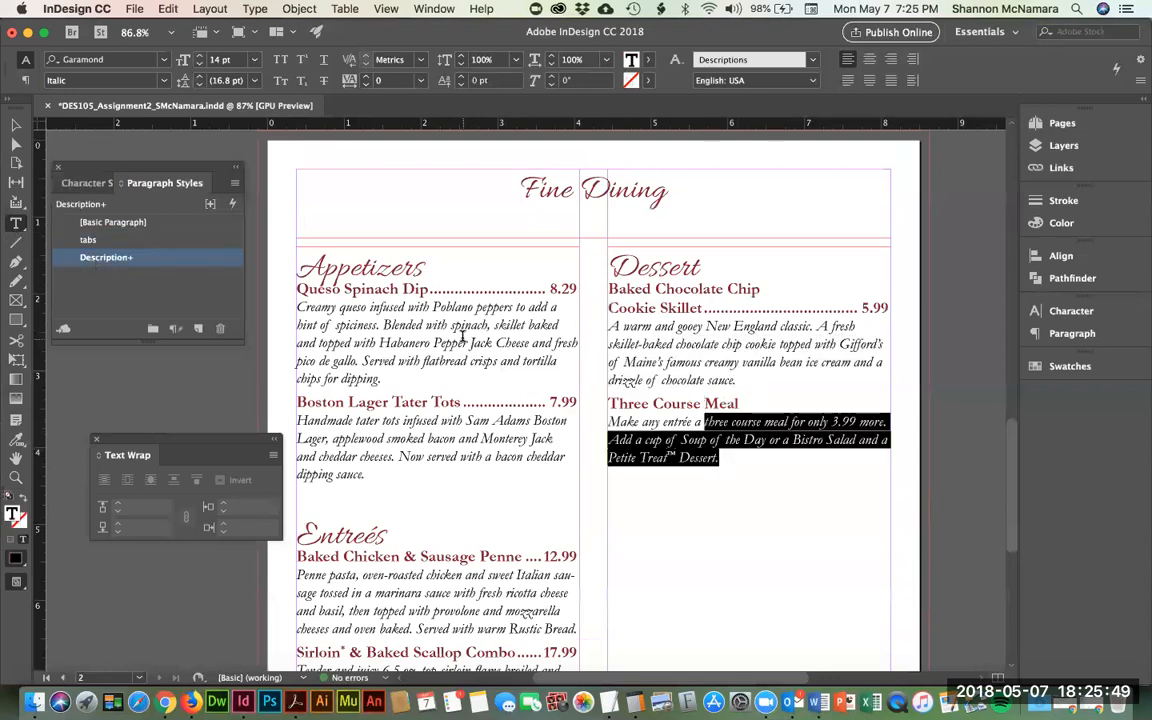
{"action": "left_click", "coordinate": [352, 283]}
- Add 0.125 in space after the Appetizers heading
{"action": "double_click", "coordinate": [354, 270]}
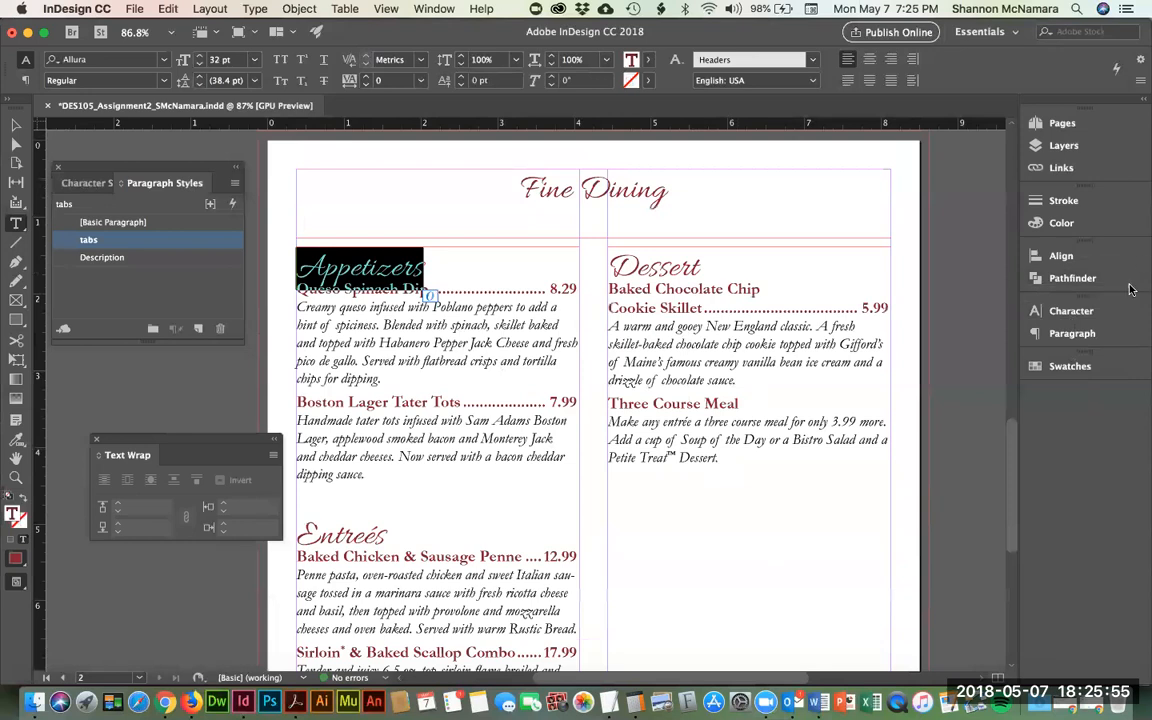
{"action": "left_click", "coordinate": [1083, 337]}
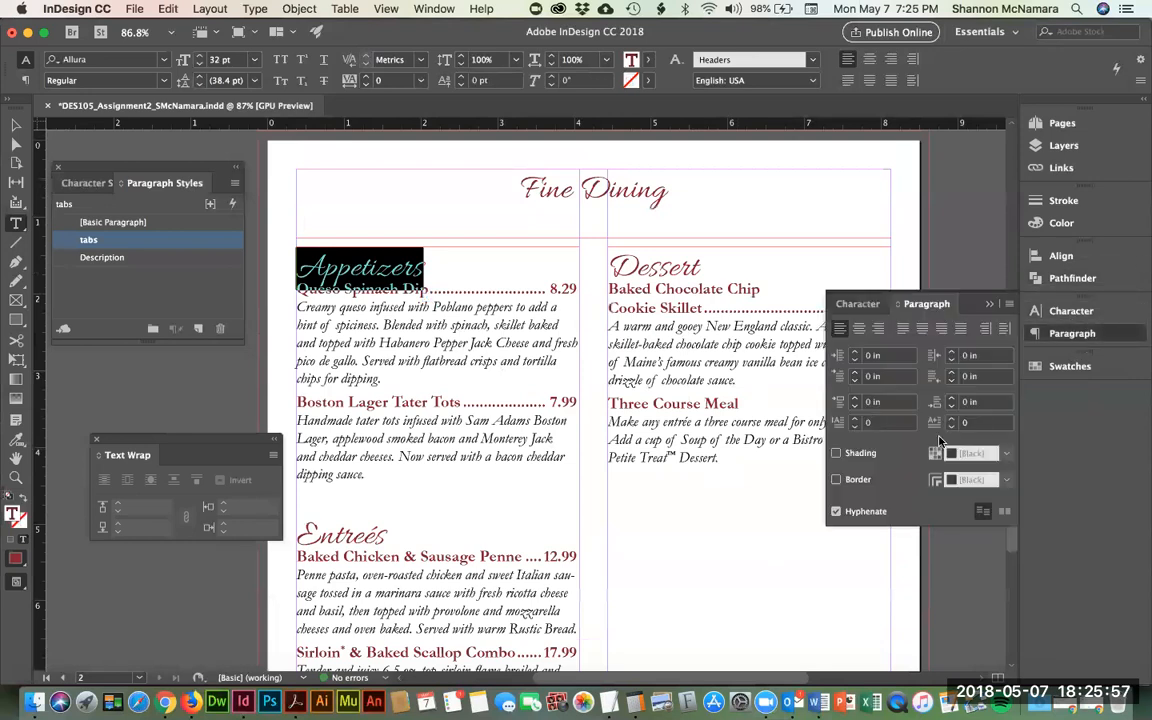
{"action": "left_click", "coordinate": [986, 403]}
{"action": "type", "text": ".1"}
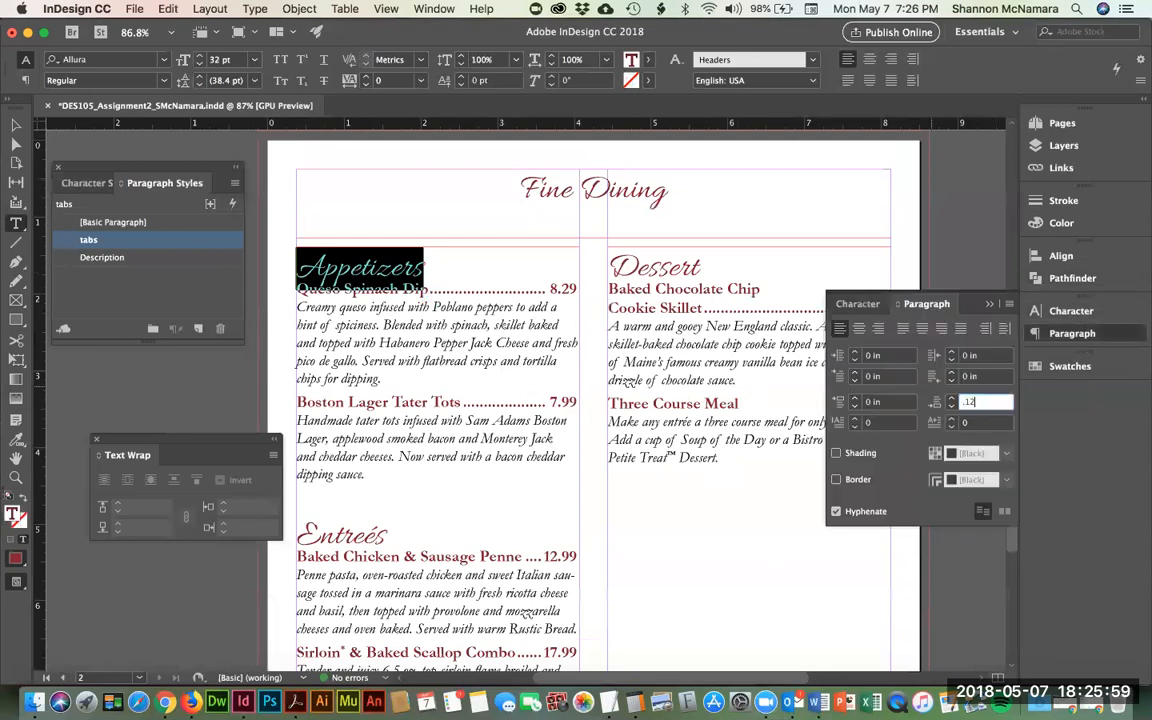
{"action": "key", "text": "Return"}
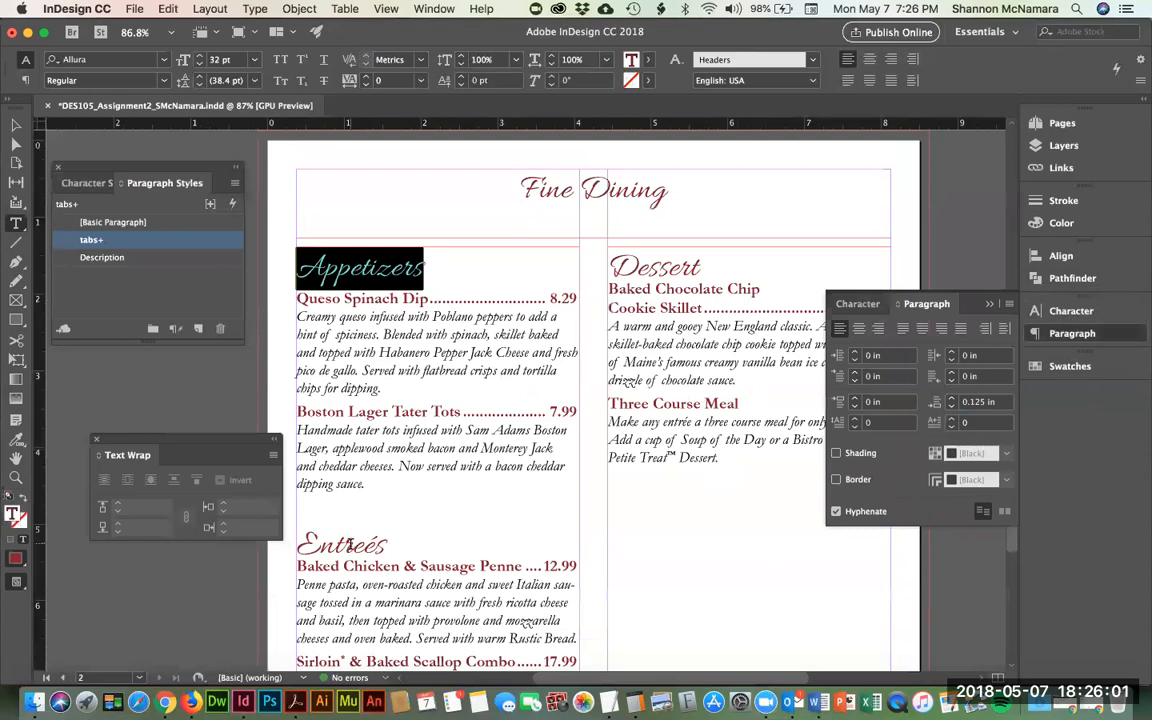
- Add 0.125 in space after the Entreés and Dessert headings, then return to the Selection tool
{"action": "double_click", "coordinate": [348, 543]}
{"action": "type", "text": ".12"}
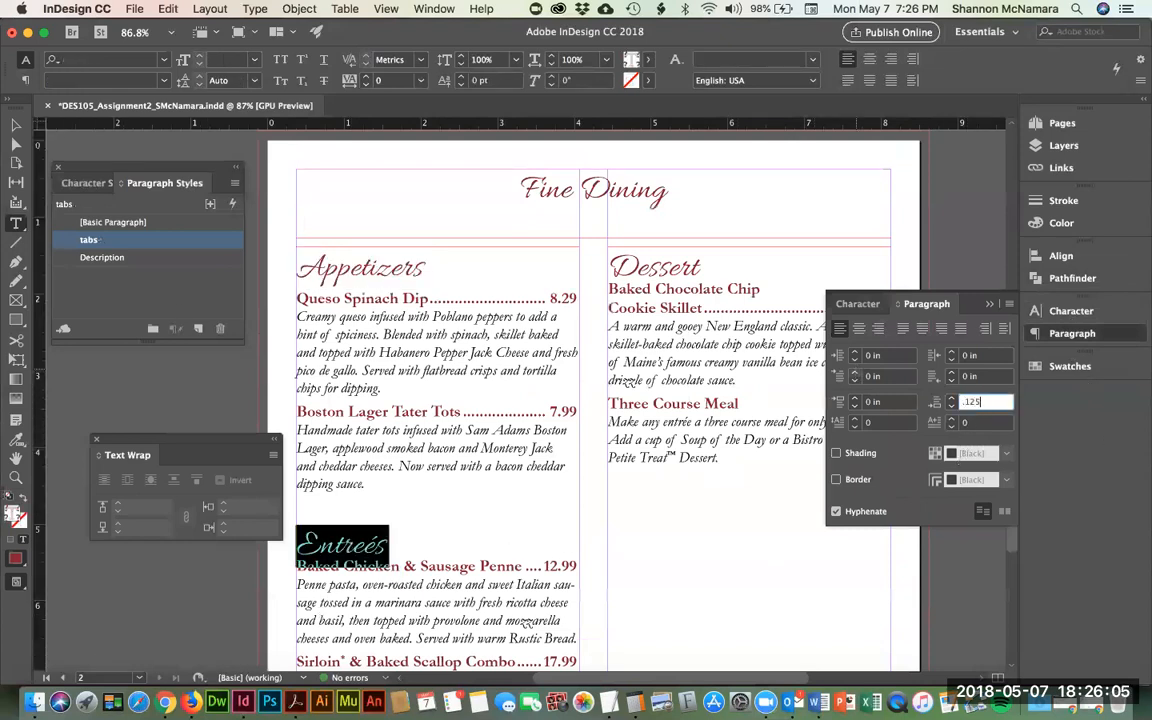
{"action": "key", "text": "Return"}
{"action": "double_click", "coordinate": [654, 267]}
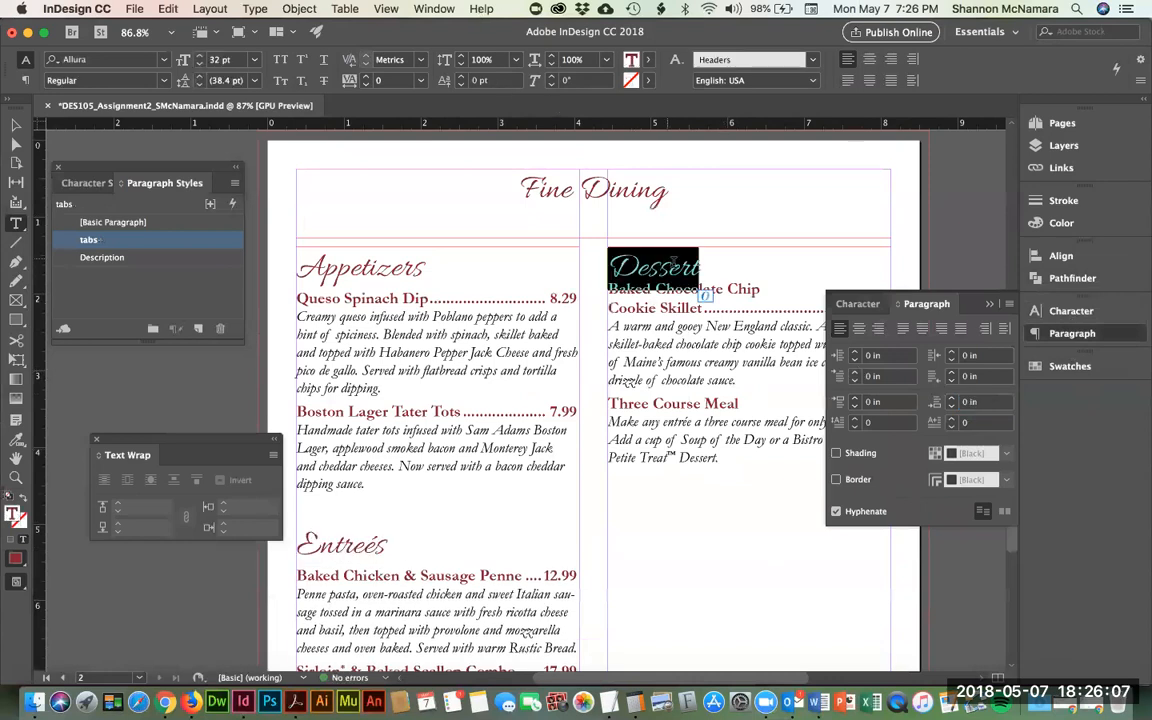
{"action": "left_click_drag", "start_coordinate": [993, 401], "coordinate": [890, 388]}
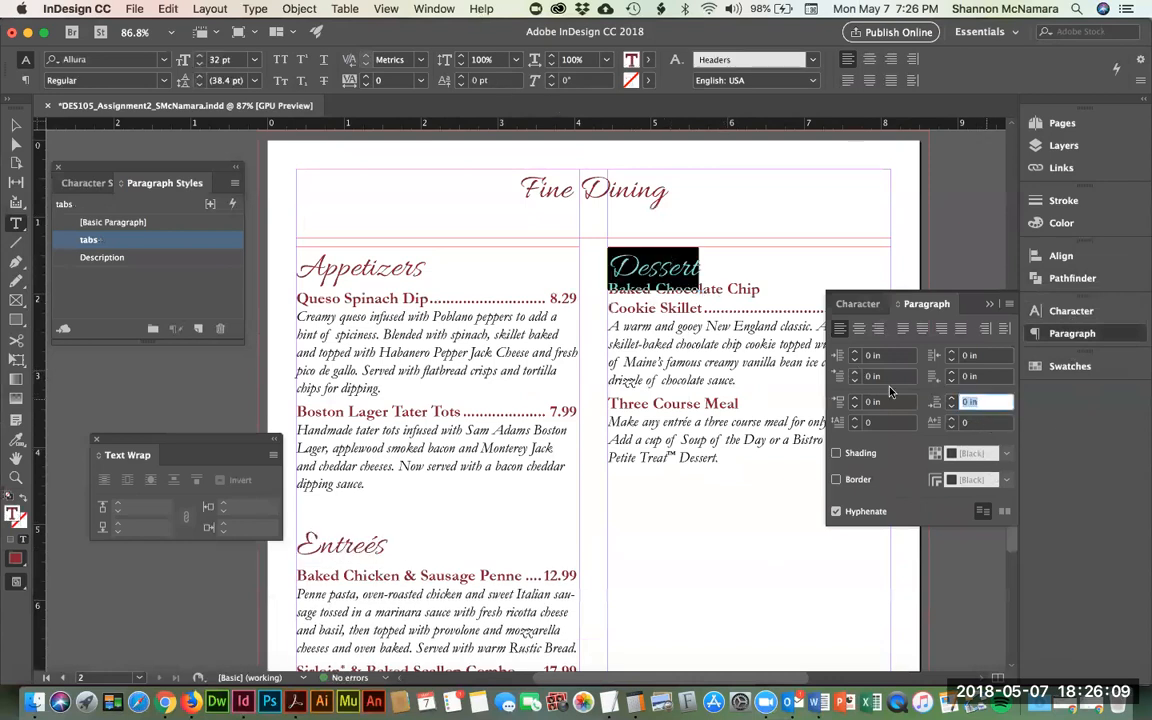
{"action": "type", "text": ".125"}
{"action": "key", "text": "Return"}
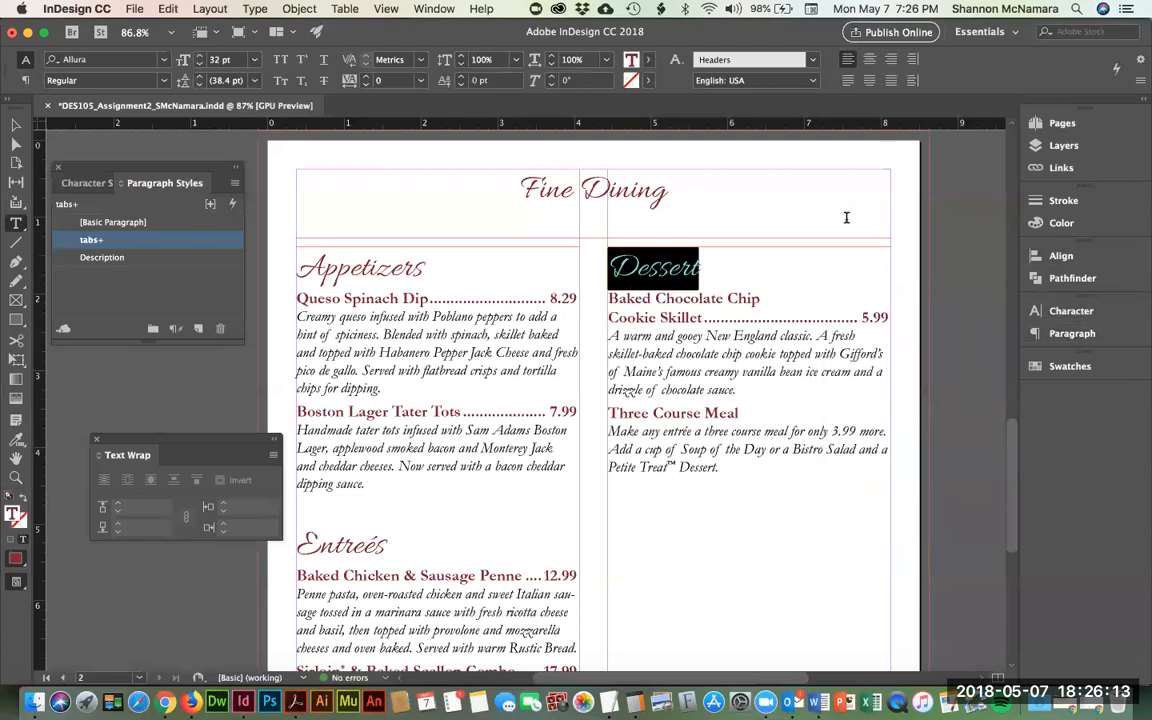
{"action": "left_click", "coordinate": [15, 125]}
- Select the full-page background frame on page 1
{"action": "left_click", "coordinate": [414, 154]}
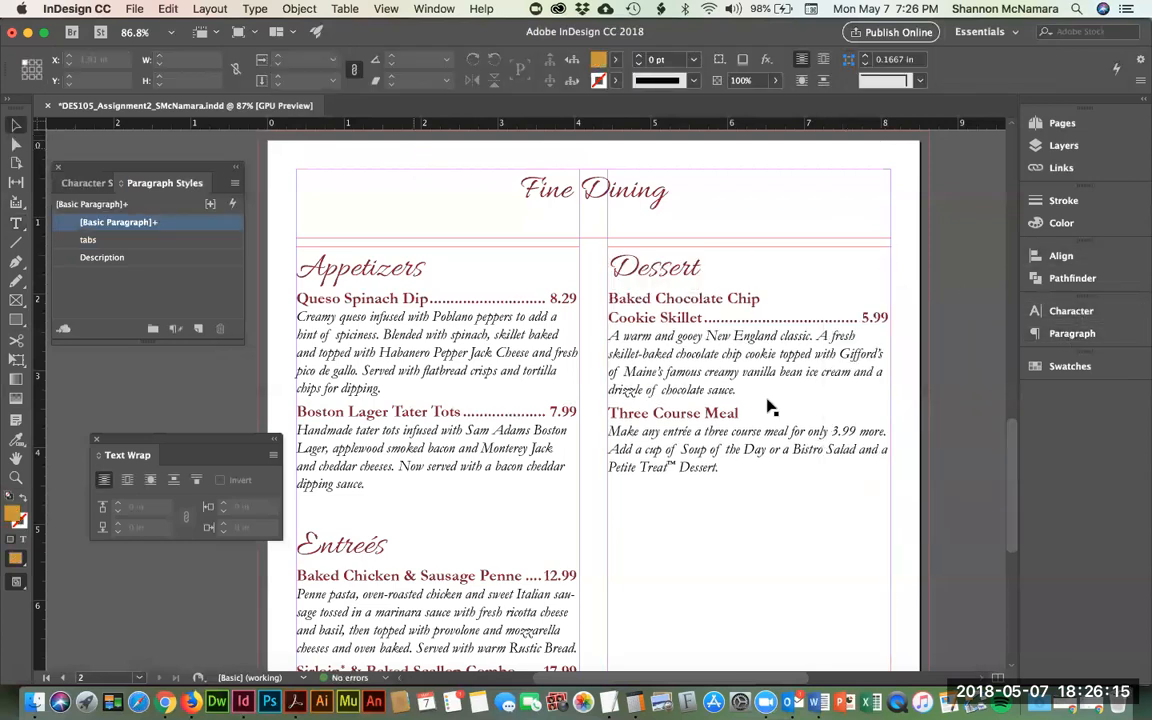
{"action": "scroll", "coordinate": [769, 406], "scroll_direction": "down", "scroll_amount": 2}
{"action": "scroll", "coordinate": [769, 406], "scroll_direction": "down", "scroll_amount": 5}
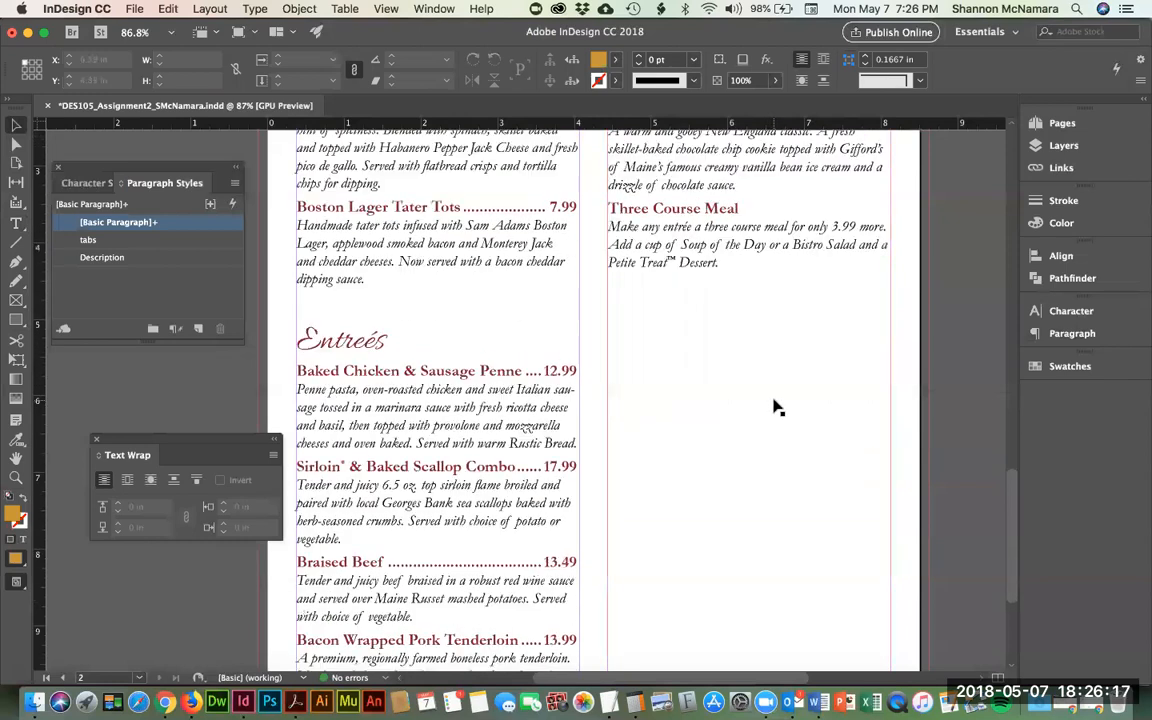
{"action": "scroll", "coordinate": [776, 408], "scroll_direction": "up", "scroll_amount": 10}
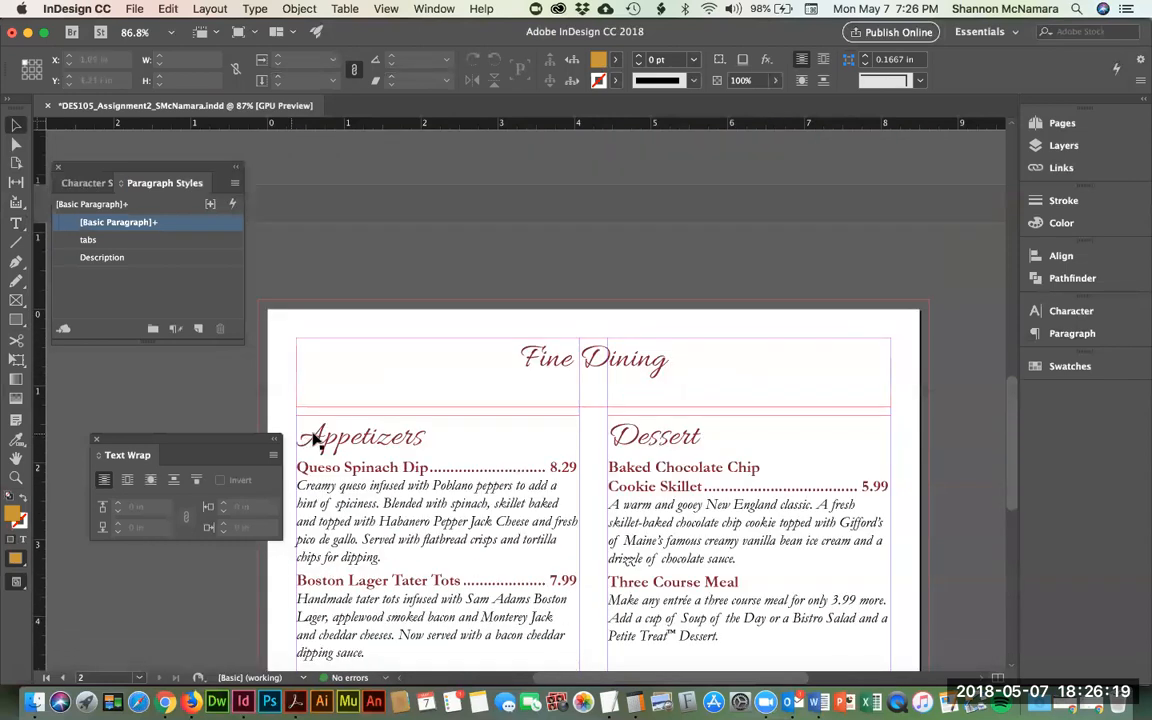
{"action": "scroll", "coordinate": [303, 437], "scroll_direction": "down", "scroll_amount": 4}
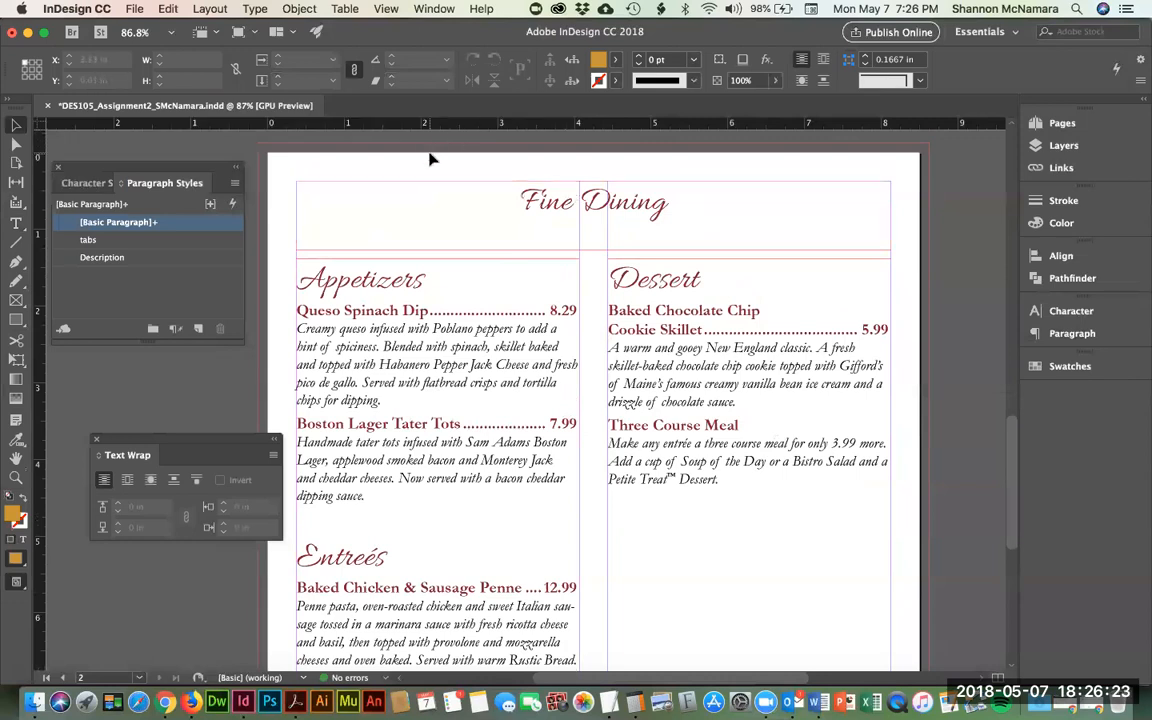
{"action": "scroll", "coordinate": [510, 290], "scroll_direction": "up", "scroll_amount": 15}
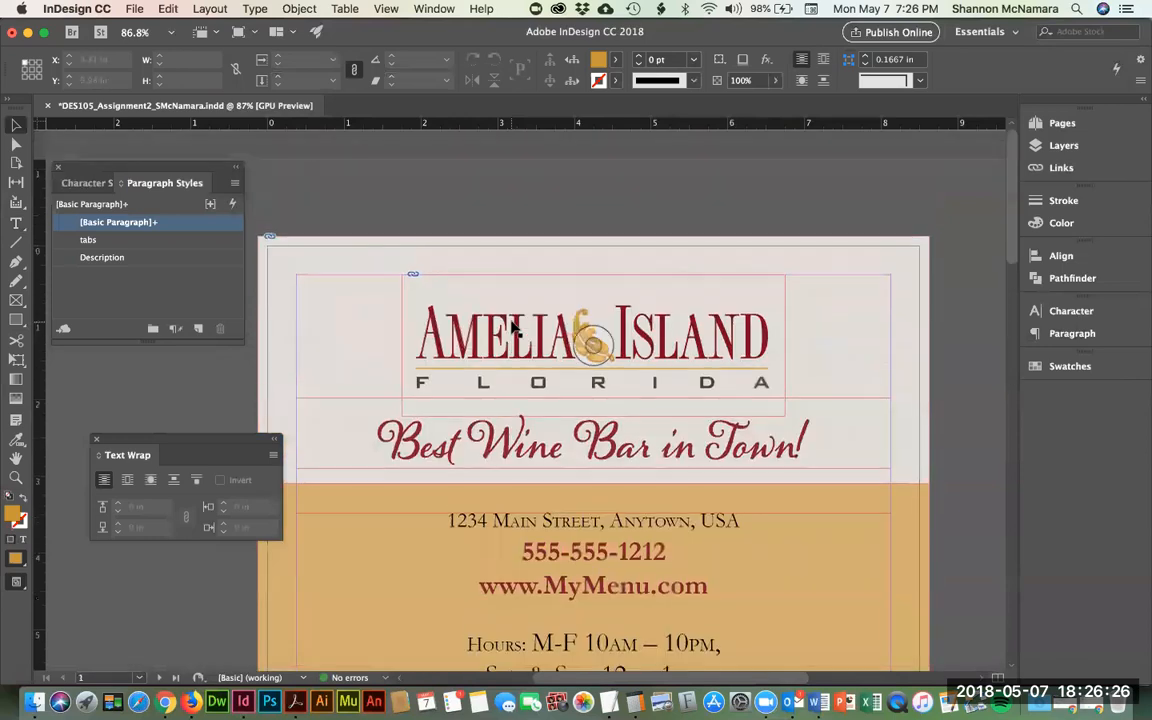
{"action": "left_click", "coordinate": [357, 268]}
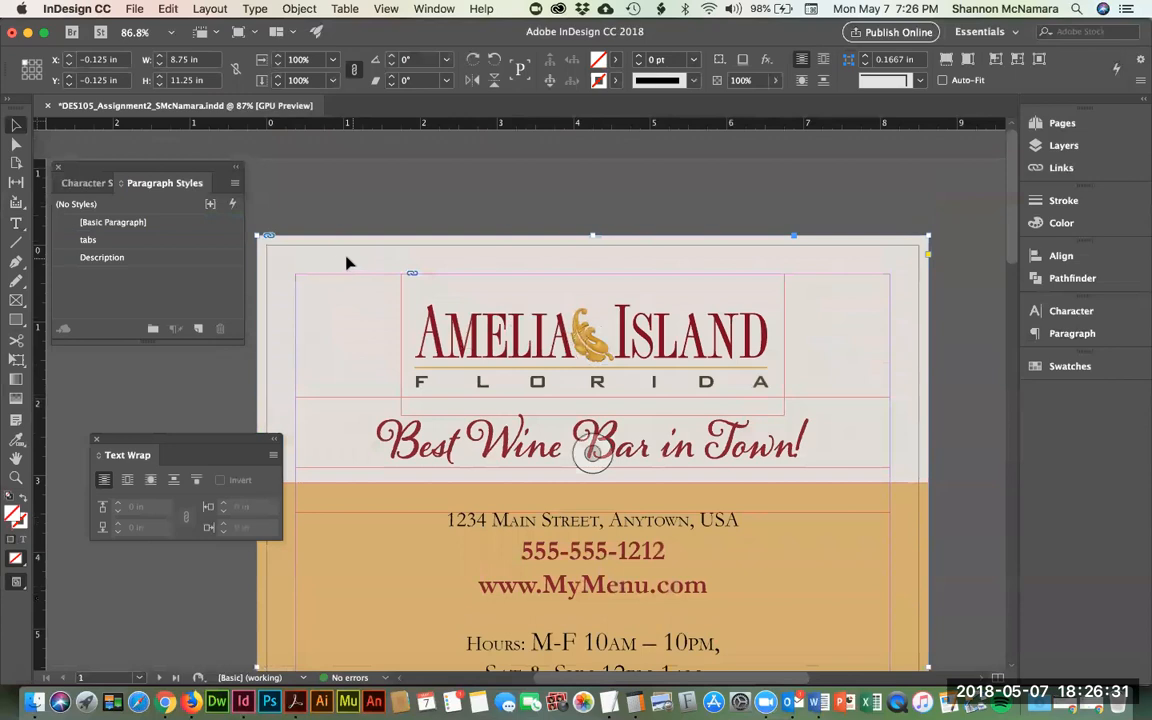
- Copy the background frame with Edit > Copy and deselect it
{"action": "scroll", "coordinate": [347, 270], "scroll_direction": "down", "scroll_amount": 3}
{"action": "scroll", "coordinate": [320, 240], "scroll_direction": "up", "scroll_amount": 3}
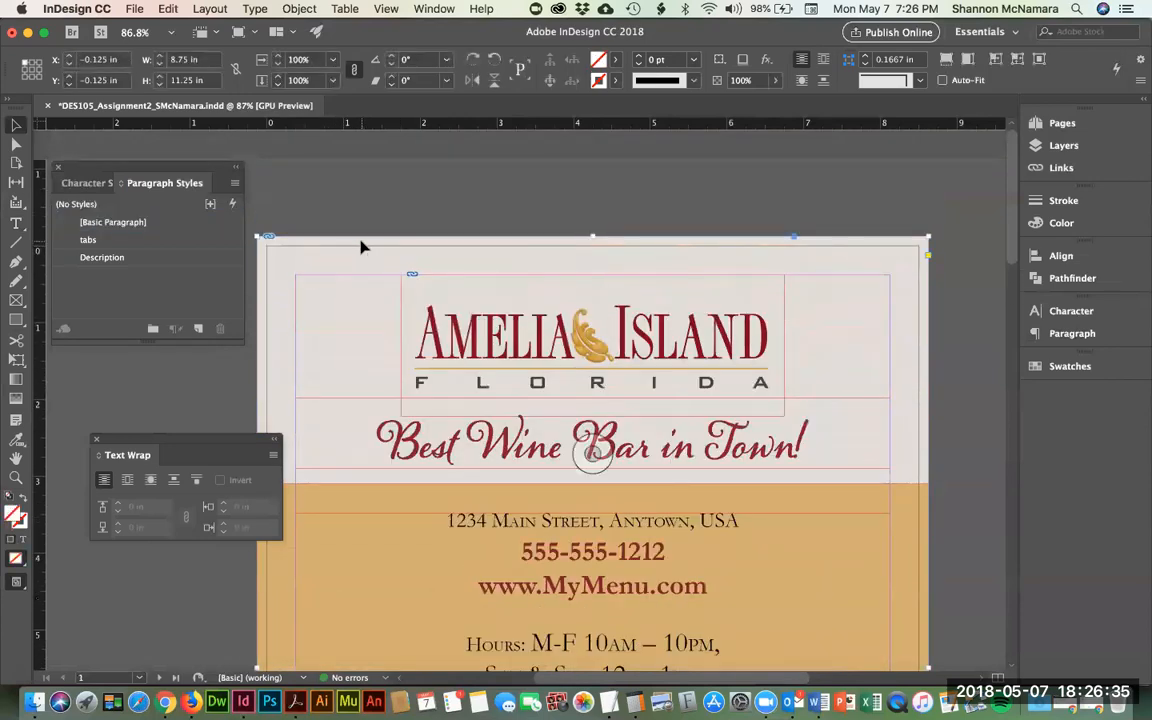
{"action": "left_click", "coordinate": [170, 10]}
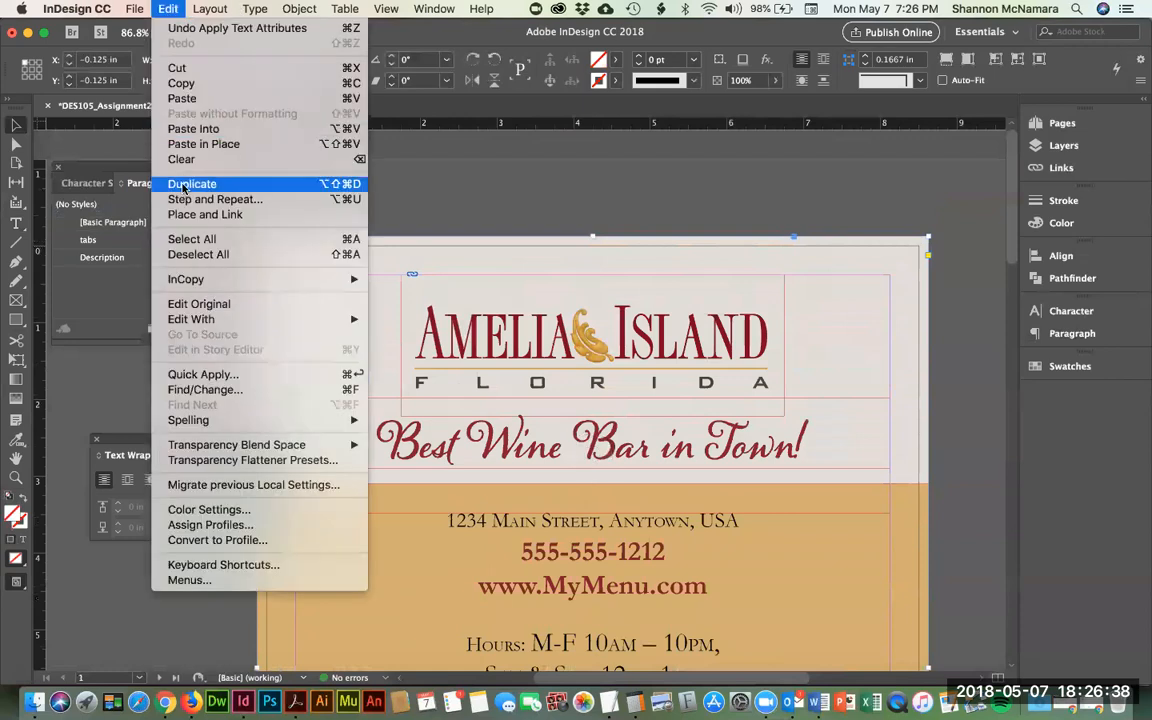
{"action": "left_click", "coordinate": [413, 199]}
{"action": "left_click", "coordinate": [517, 221]}
{"action": "scroll", "coordinate": [497, 412], "scroll_direction": "down", "scroll_amount": 13}
{"action": "scroll", "coordinate": [497, 412], "scroll_direction": "up", "scroll_amount": 5}
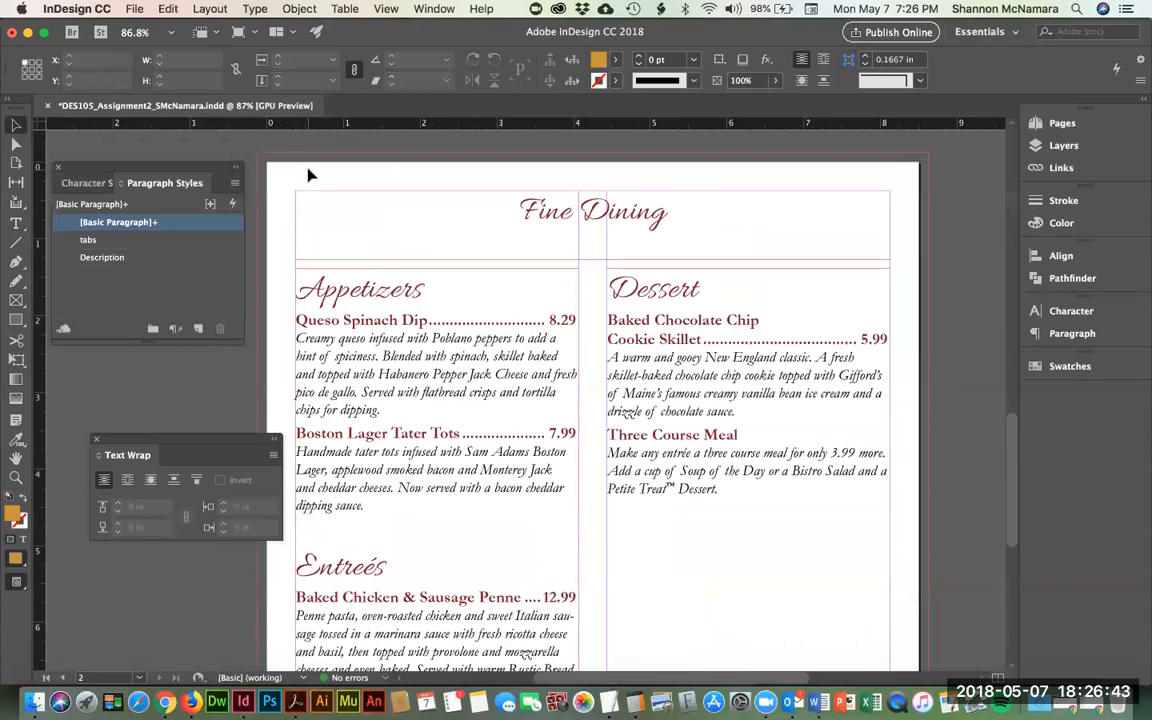
- Paste the copied background onto the Fine Dining page using Edit > Paste in Place
{"action": "left_click", "coordinate": [155, 10]}
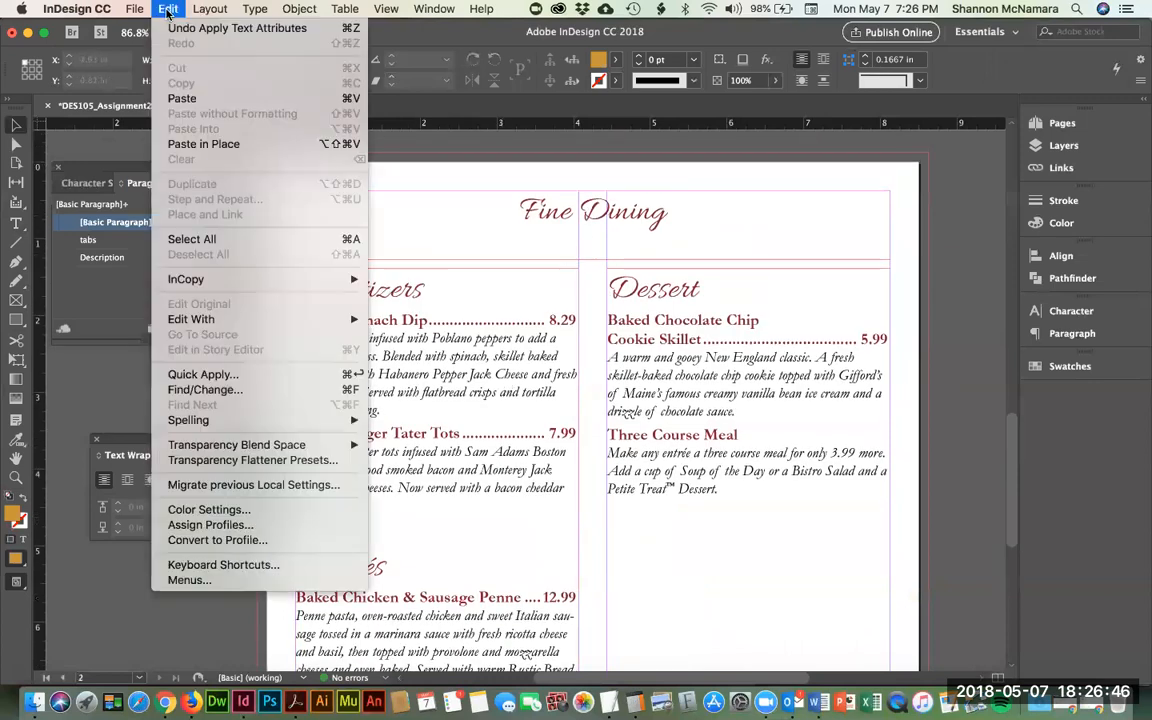
{"action": "left_click", "coordinate": [214, 146]}
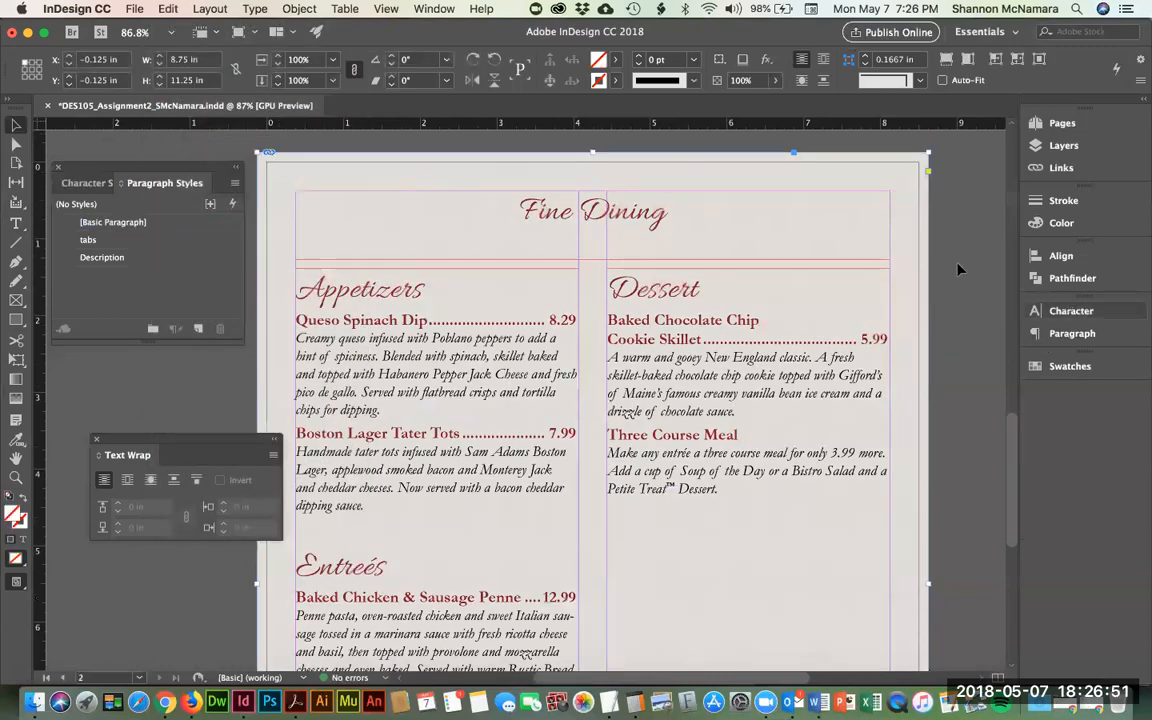
{"action": "left_click", "coordinate": [972, 401]}
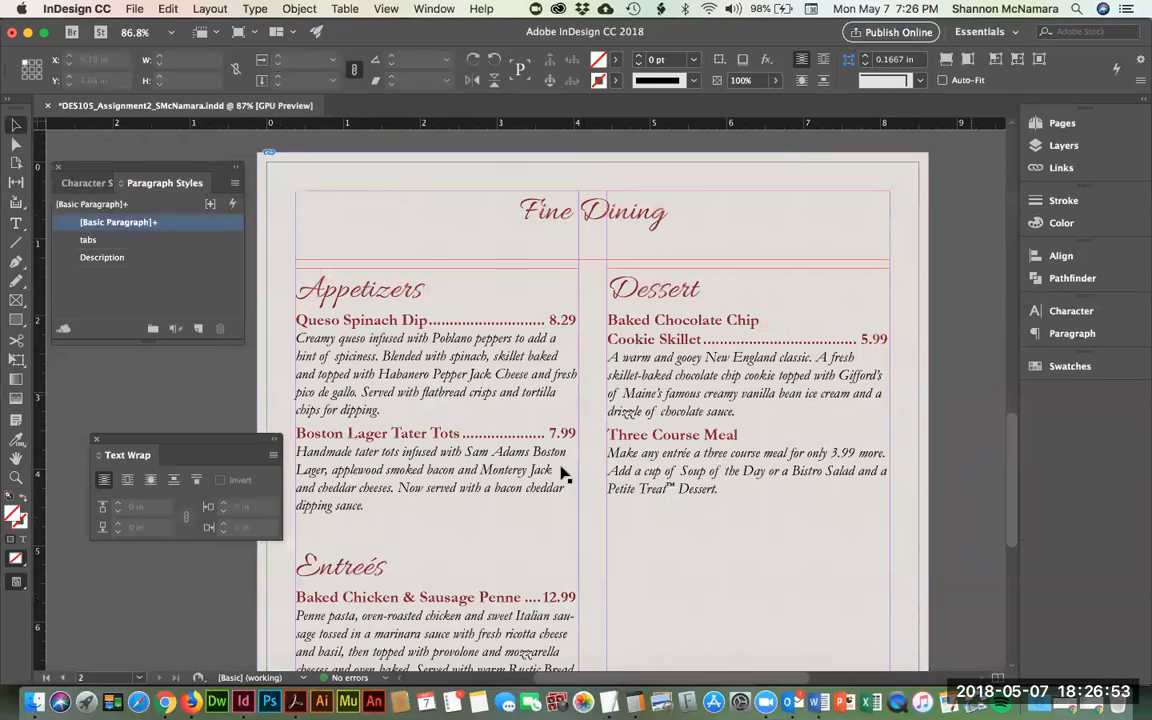
{"action": "scroll", "coordinate": [563, 476], "scroll_direction": "down", "scroll_amount": 2}
{"action": "scroll", "coordinate": [560, 478], "scroll_direction": "up", "scroll_amount": 1}
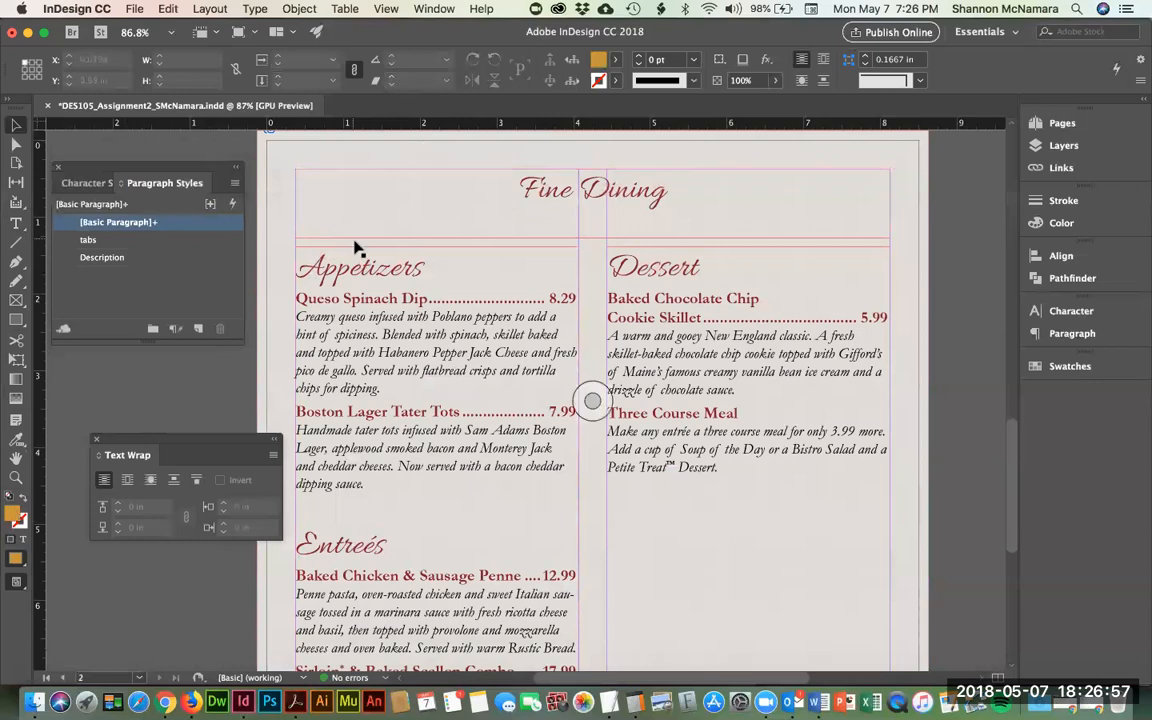
{"action": "scroll", "coordinate": [357, 249], "scroll_direction": "up", "scroll_amount": 3}
{"action": "scroll", "coordinate": [355, 247], "scroll_direction": "down", "scroll_amount": 2}
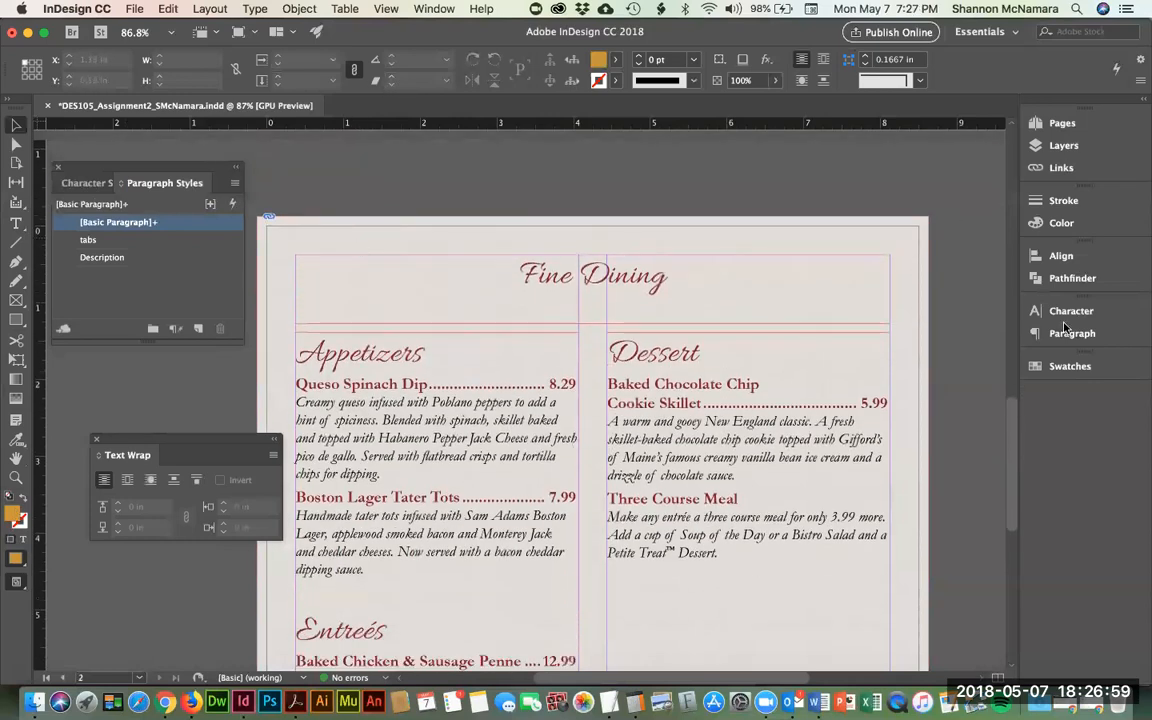
- Set the rectangle fill to Amelia Island Gold at a 40% tint
{"action": "left_click", "coordinate": [16, 319]}
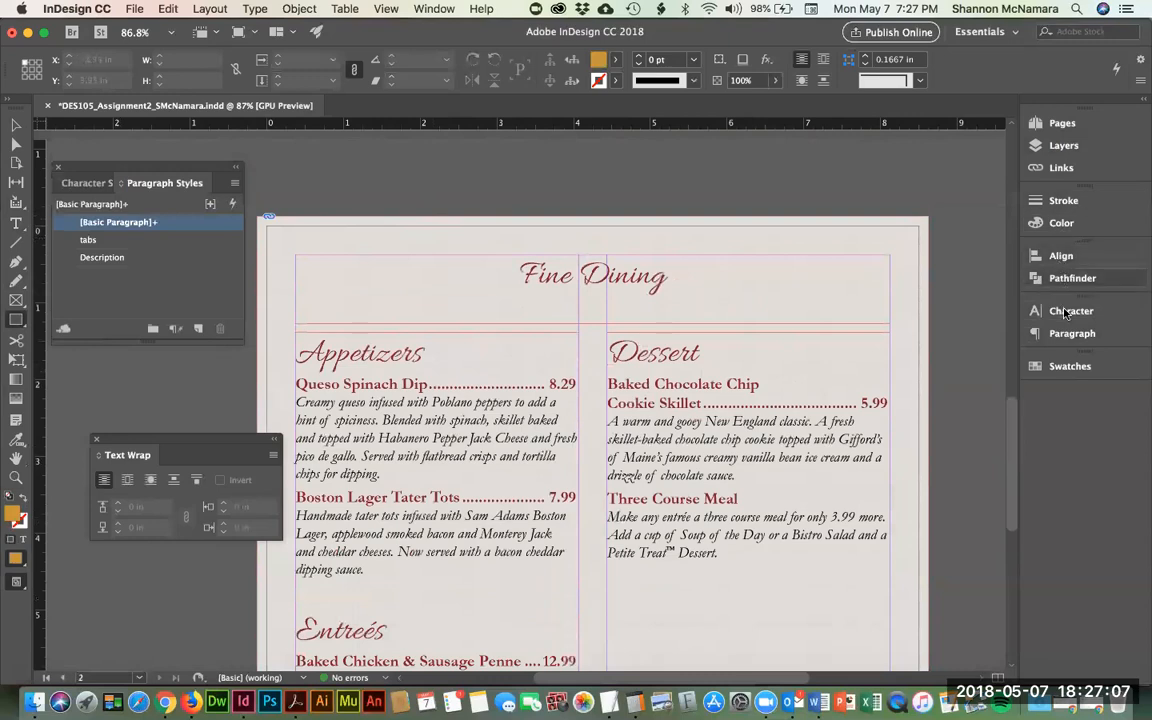
{"action": "left_click", "coordinate": [1062, 366]}
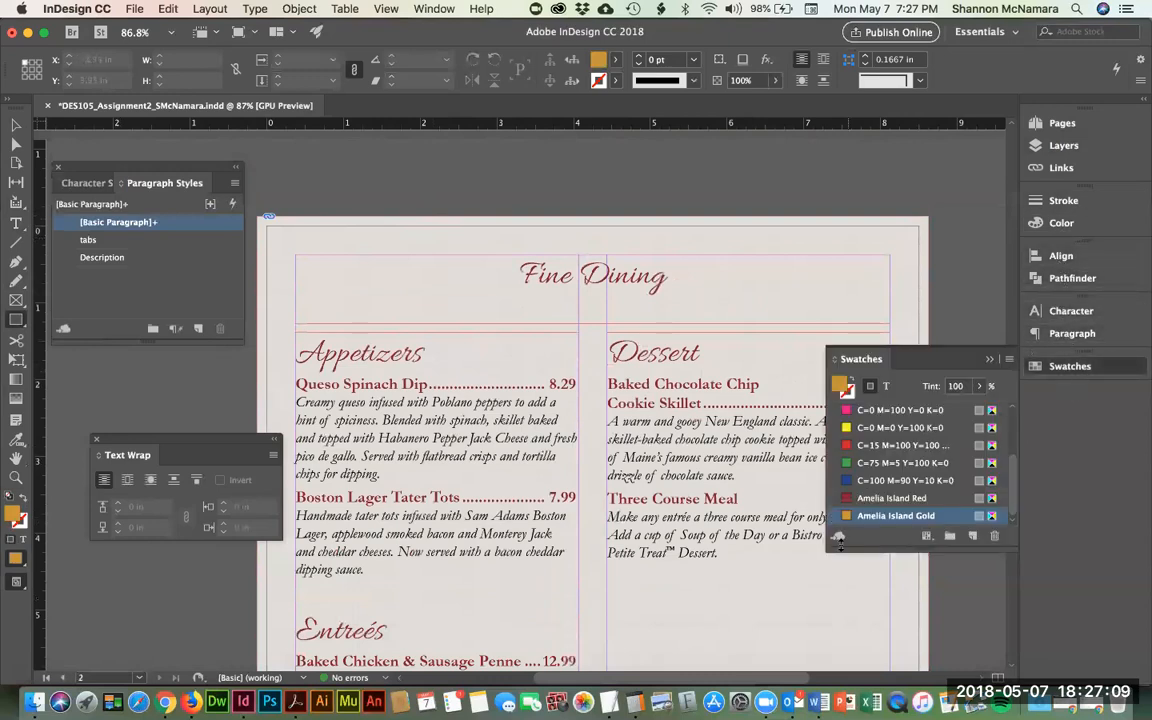
{"action": "left_click_drag", "start_coordinate": [967, 386], "coordinate": [924, 385]}
{"action": "type", "text": "30"}
{"action": "key", "text": "Return"}
{"action": "left_click_drag", "start_coordinate": [967, 386], "coordinate": [906, 380]}
{"action": "type", "text": "40"}
{"action": "key", "text": "Return"}
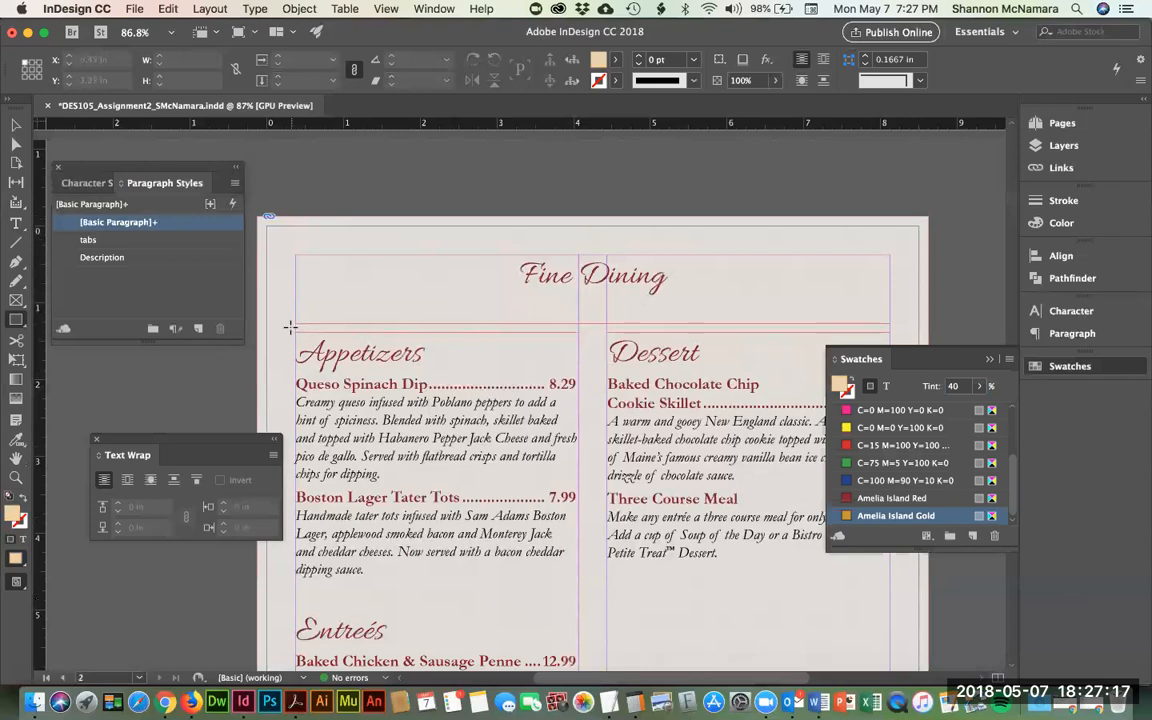
- Draw the gold rectangle over both menu columns and stretch it down past the Entreés items
{"action": "left_click_drag", "start_coordinate": [287, 327], "coordinate": [897, 459]}
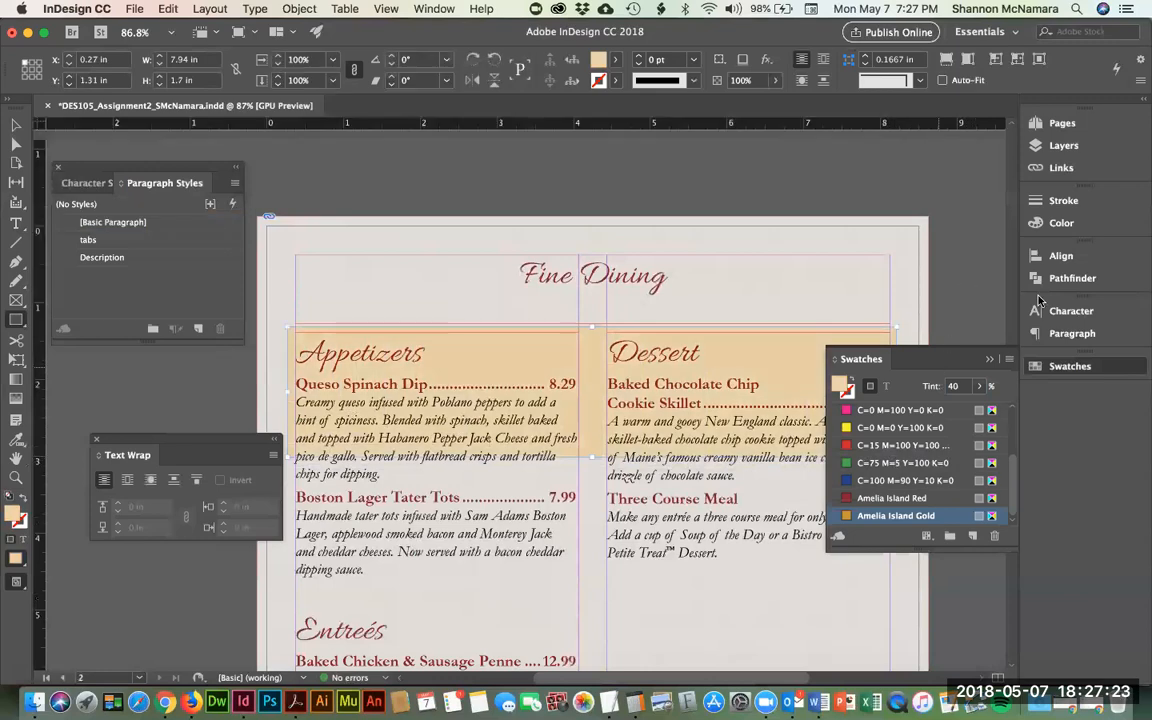
{"action": "left_click", "coordinate": [16, 124]}
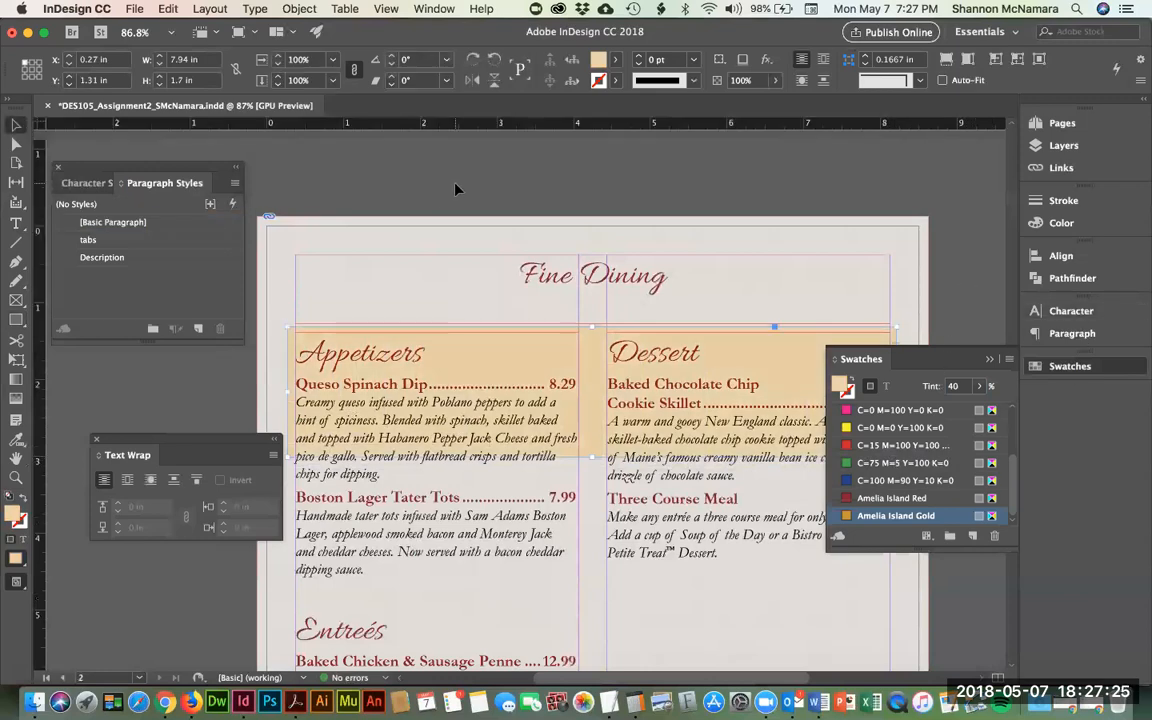
{"action": "left_click", "coordinate": [409, 164]}
{"action": "left_click", "coordinate": [993, 362]}
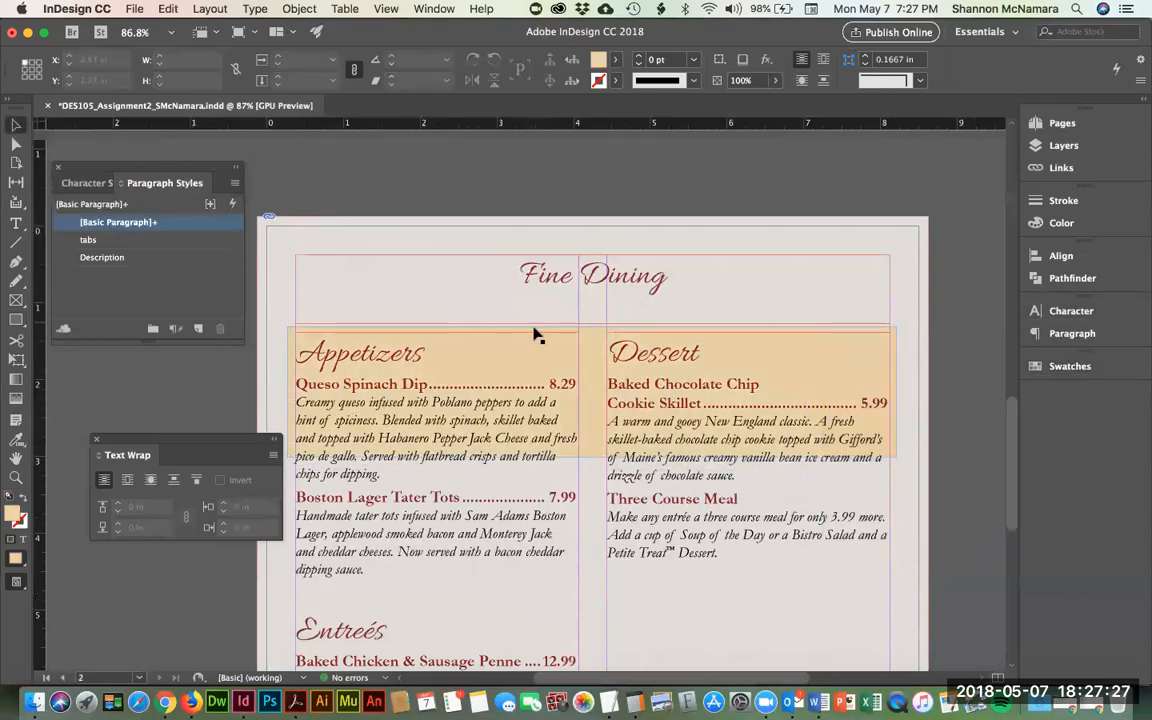
{"action": "left_click", "coordinate": [599, 355]}
{"action": "scroll", "coordinate": [666, 458], "scroll_direction": "down", "scroll_amount": 1}
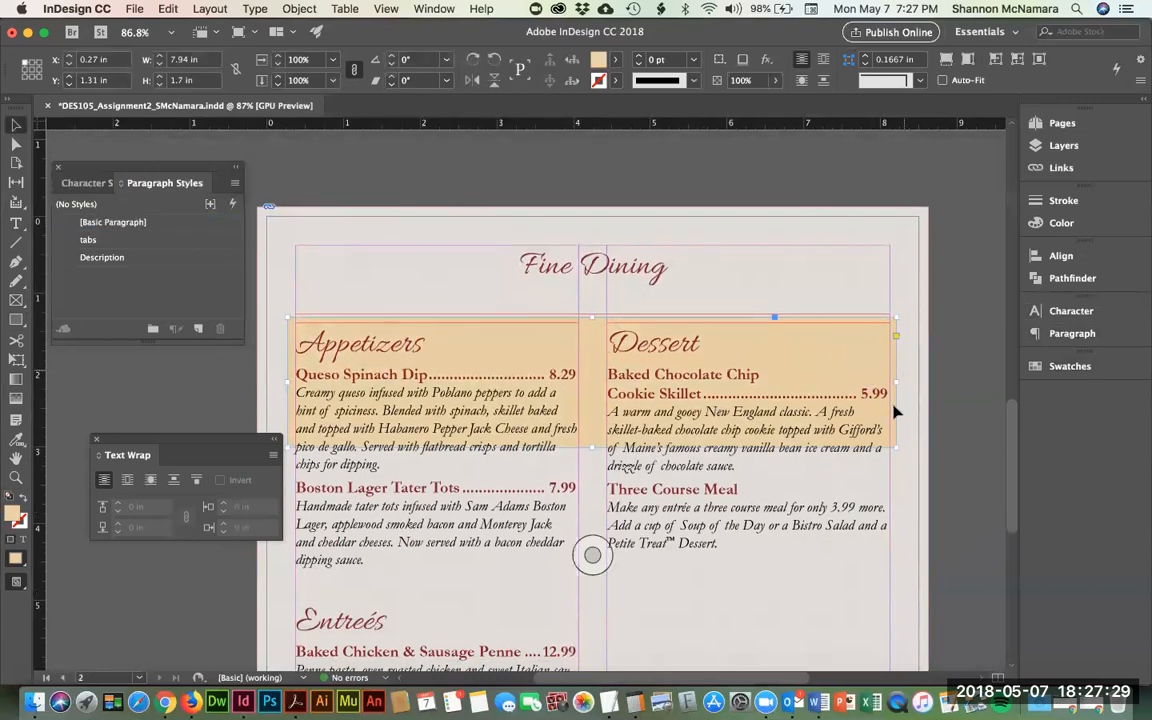
{"action": "left_click_drag", "start_coordinate": [590, 448], "coordinate": [590, 607]}
{"action": "left_click_drag", "start_coordinate": [589, 554], "coordinate": [628, 213]}
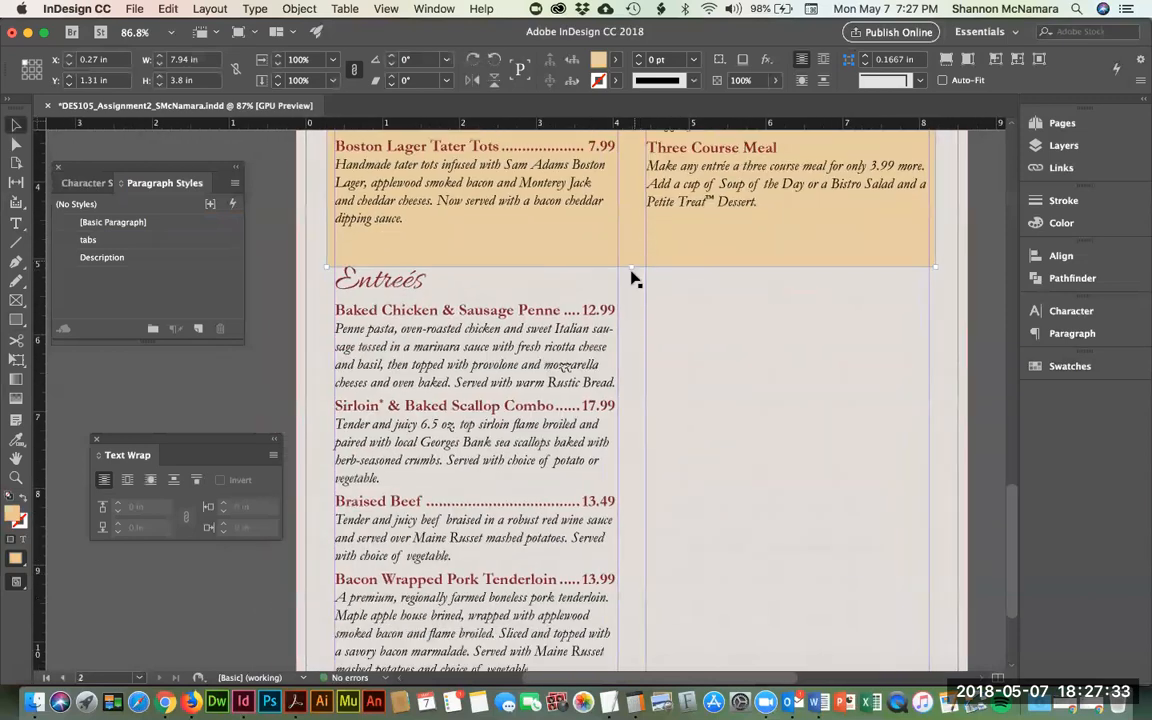
{"action": "left_click_drag", "start_coordinate": [631, 267], "coordinate": [617, 533]}
- Switch screen mode to Preview, then back to Normal to show frame edges and guides
{"action": "left_click", "coordinate": [649, 594]}
{"action": "scroll", "coordinate": [694, 347], "scroll_direction": "up", "scroll_amount": 8}
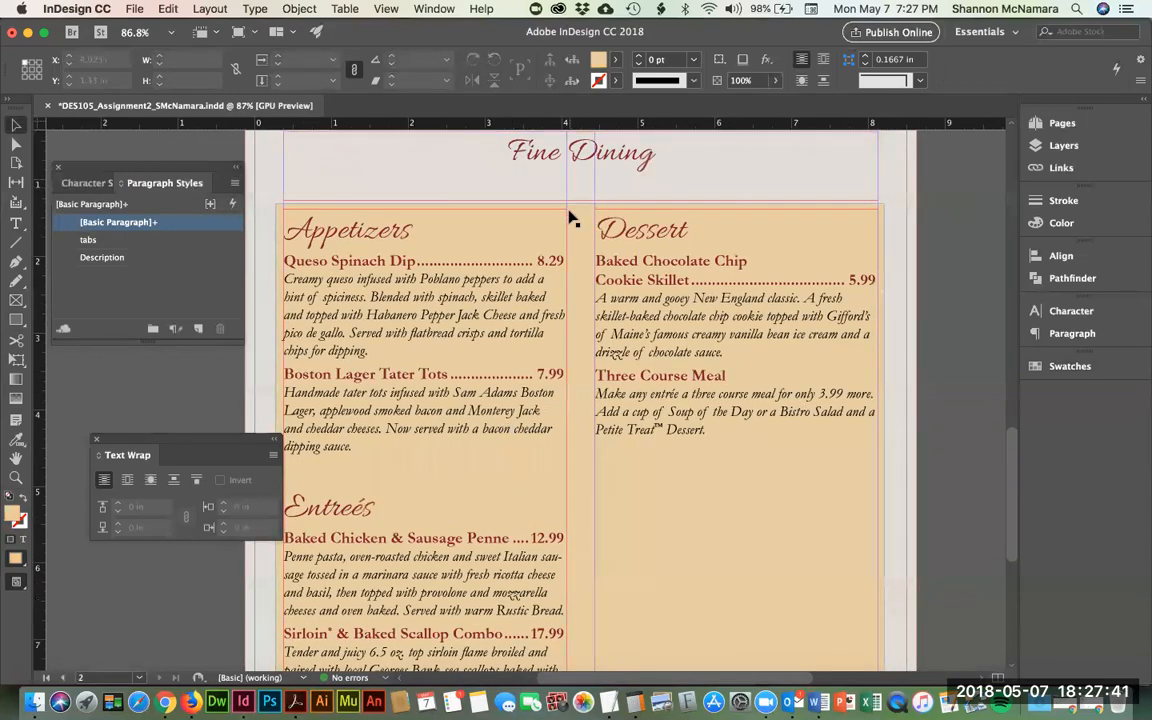
{"action": "left_click", "coordinate": [576, 218]}
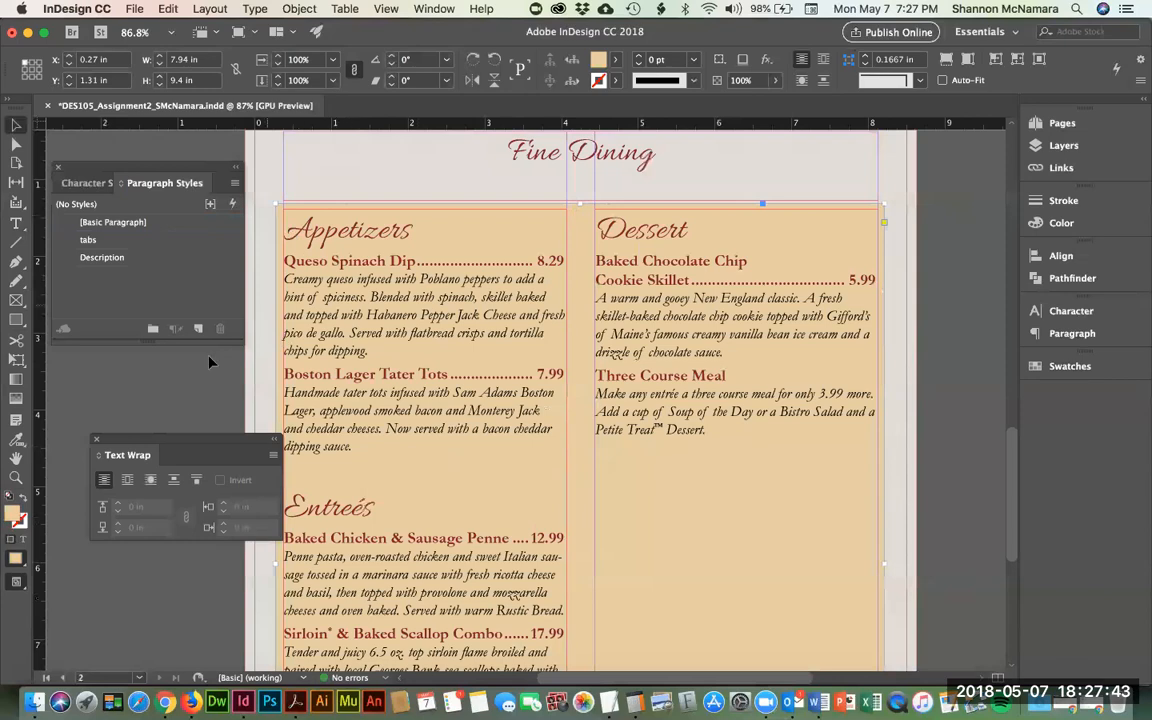
{"action": "left_click", "coordinate": [20, 560]}
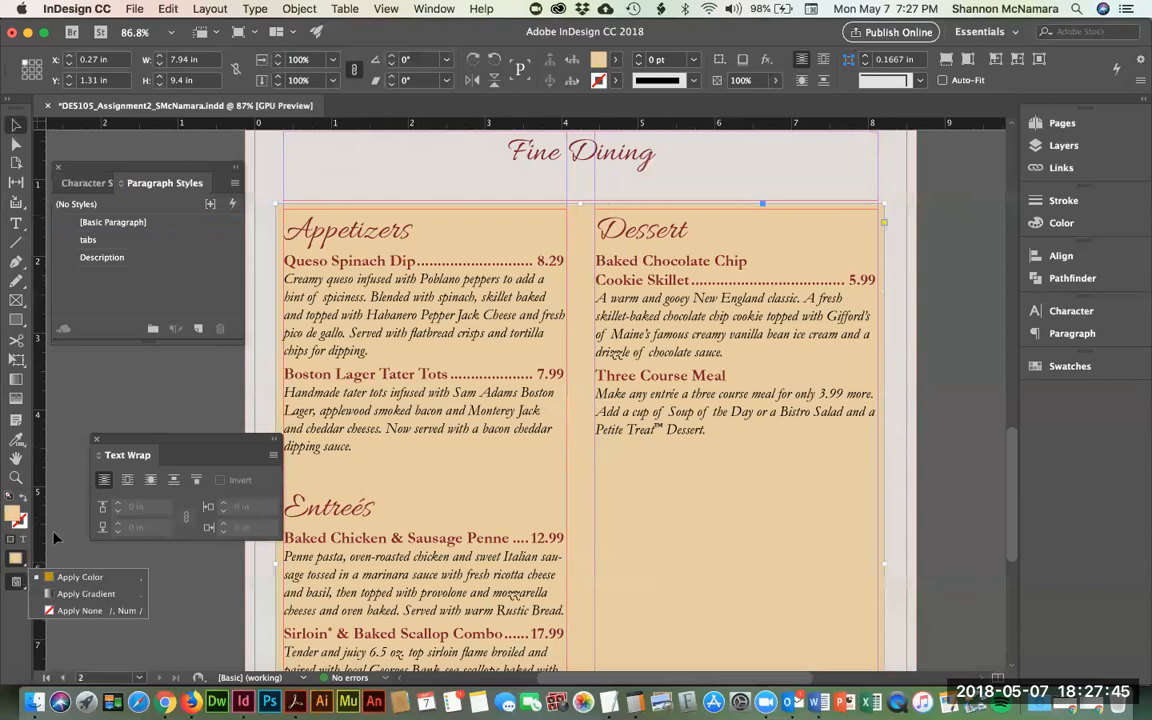
{"action": "left_click", "coordinate": [16, 583]}
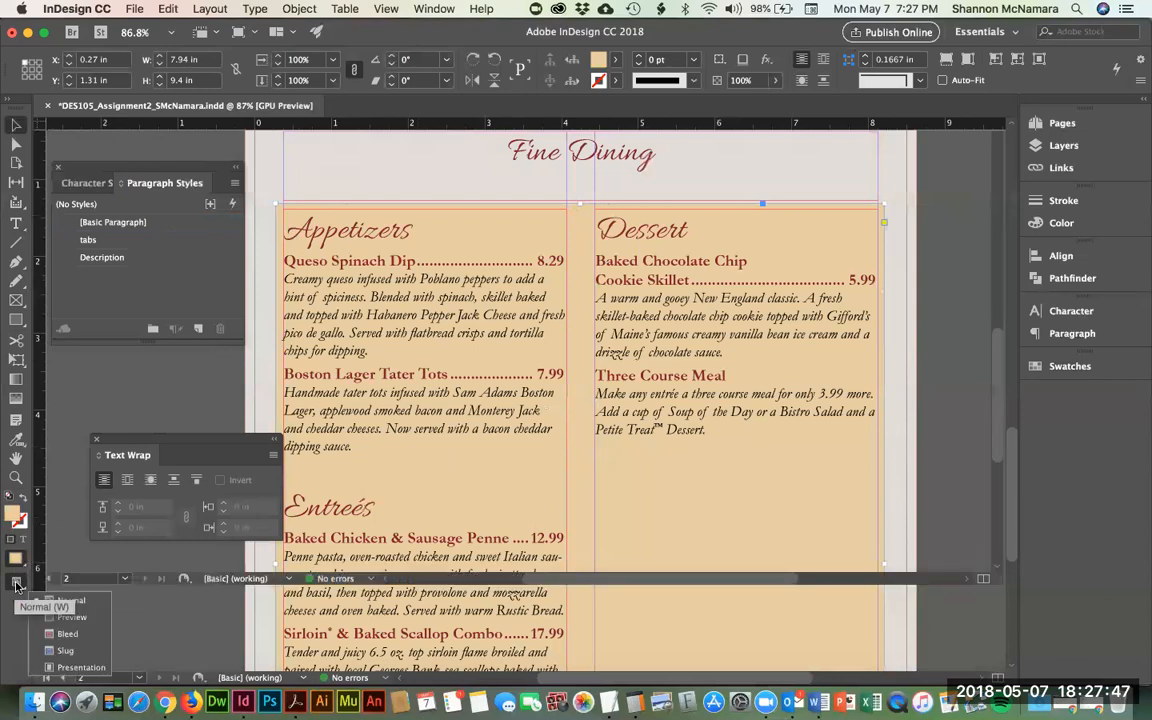
{"action": "left_click", "coordinate": [70, 617]}
{"action": "left_click", "coordinate": [926, 278]}
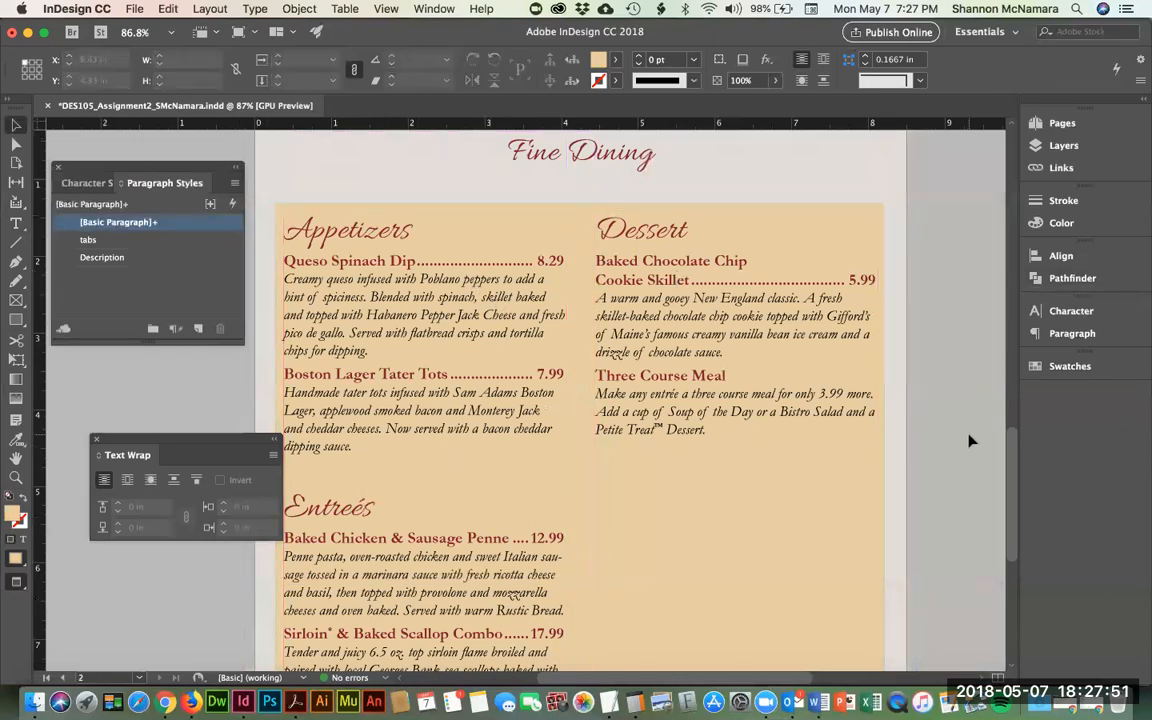
{"action": "scroll", "coordinate": [968, 440], "scroll_direction": "up", "scroll_amount": 3}
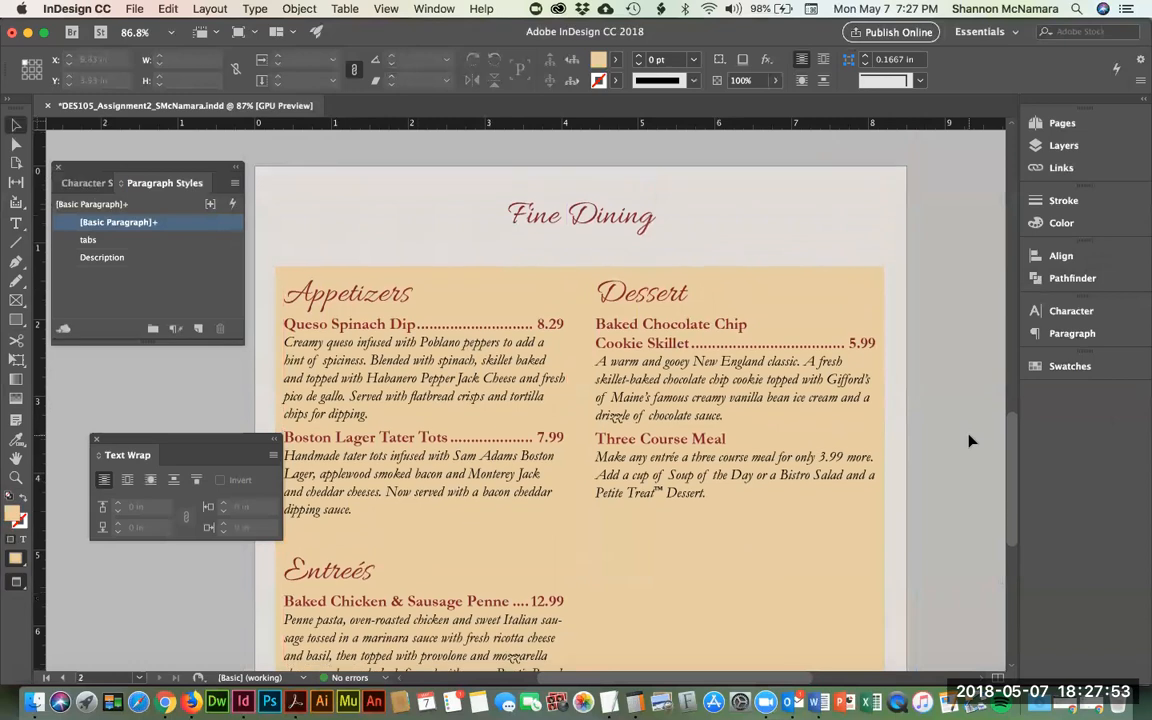
{"action": "left_click", "coordinate": [18, 580]}
{"action": "left_click", "coordinate": [113, 596]}
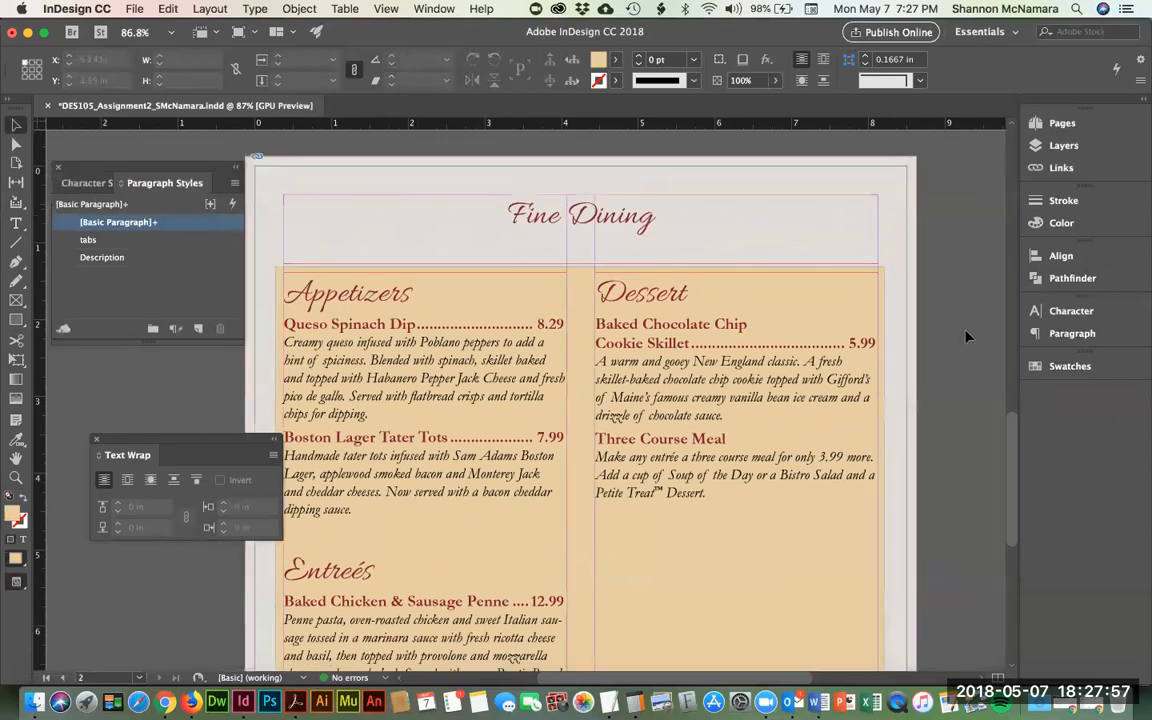
{"action": "scroll", "coordinate": [663, 228], "scroll_direction": "down", "scroll_amount": 7}
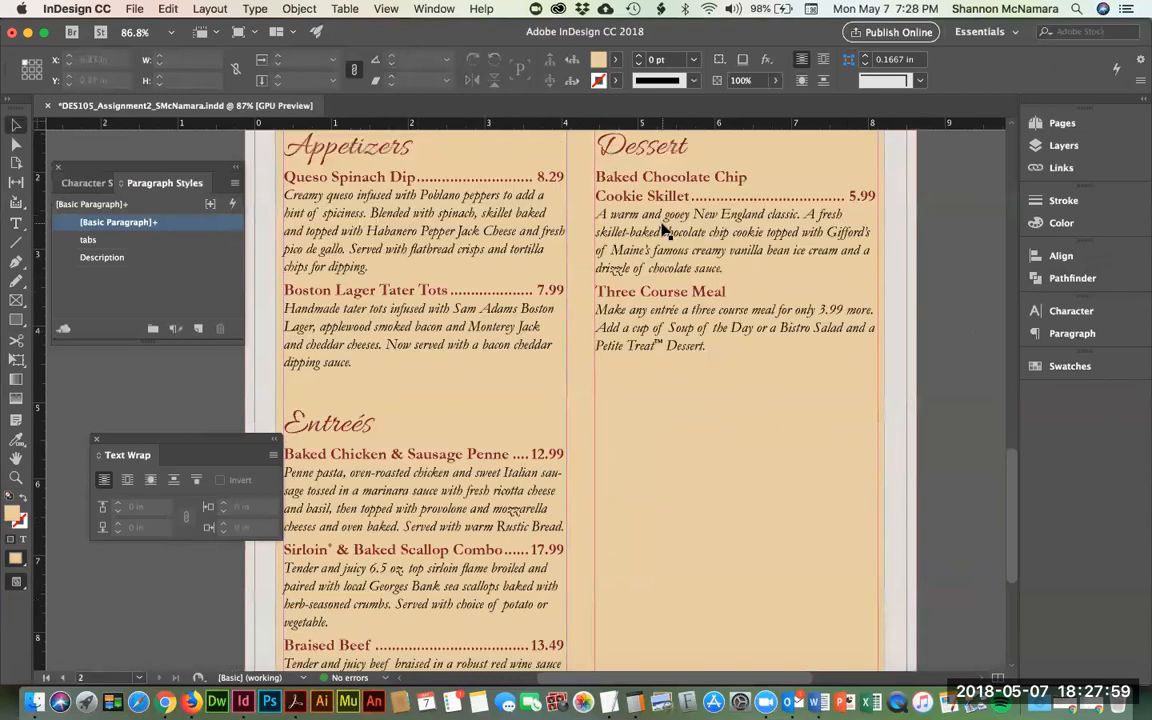
{"action": "scroll", "coordinate": [643, 417], "scroll_direction": "down", "scroll_amount": 6}
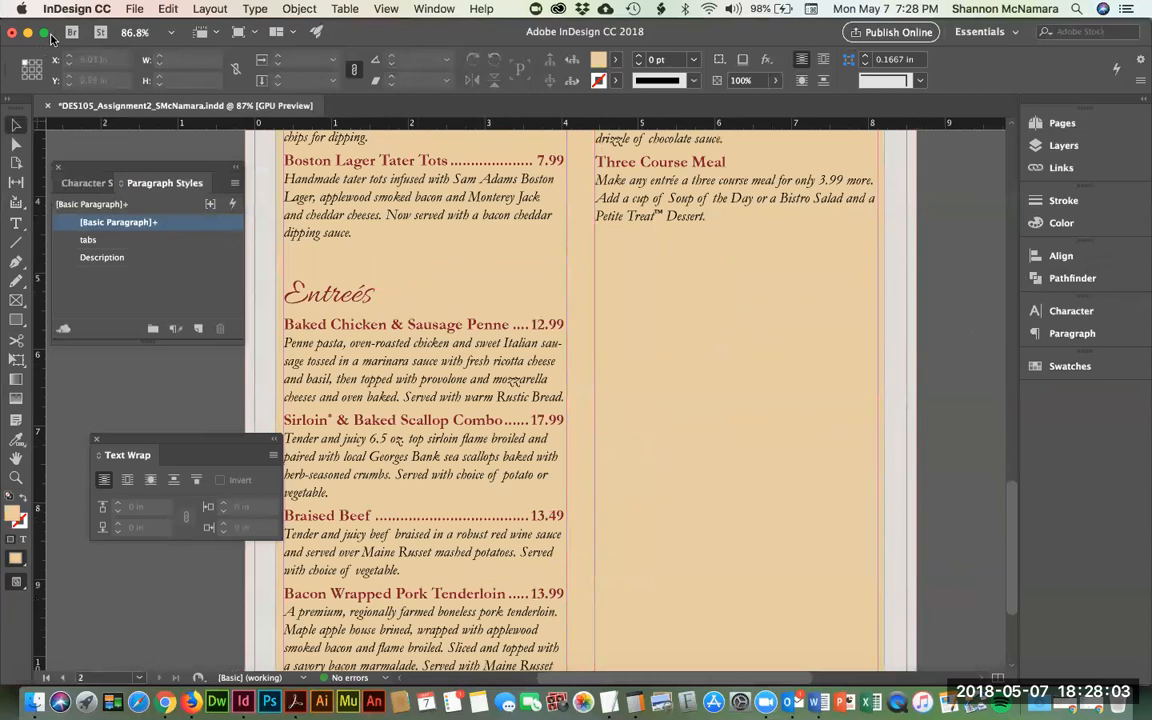
- Draw an empty rectangle frame beneath the Three Course Meal text in the right column
{"action": "left_click", "coordinate": [16, 299]}
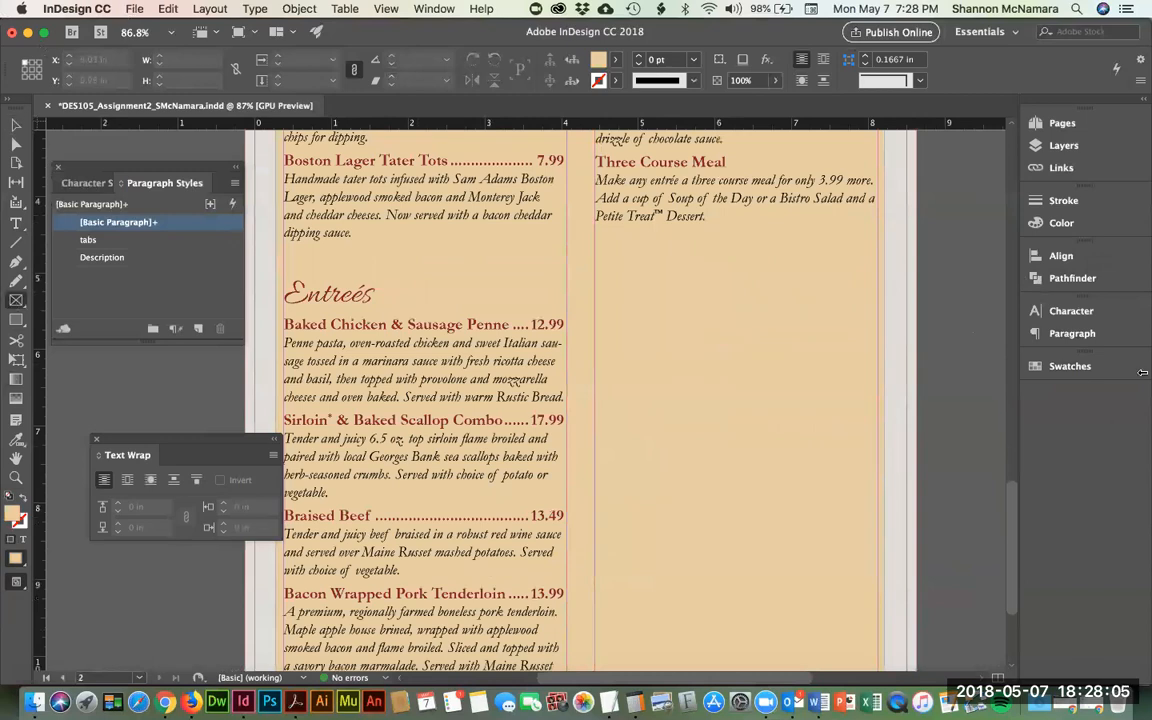
{"action": "left_click_drag", "start_coordinate": [595, 244], "coordinate": [878, 469]}
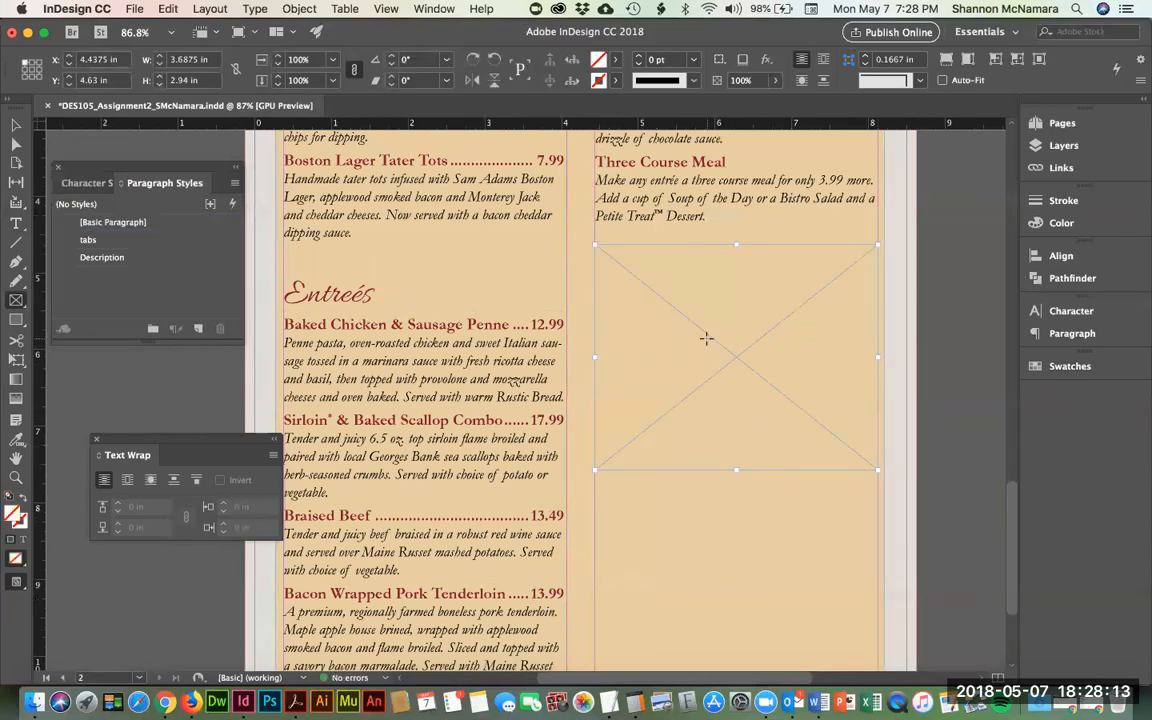
{"action": "left_click", "coordinate": [168, 9]}
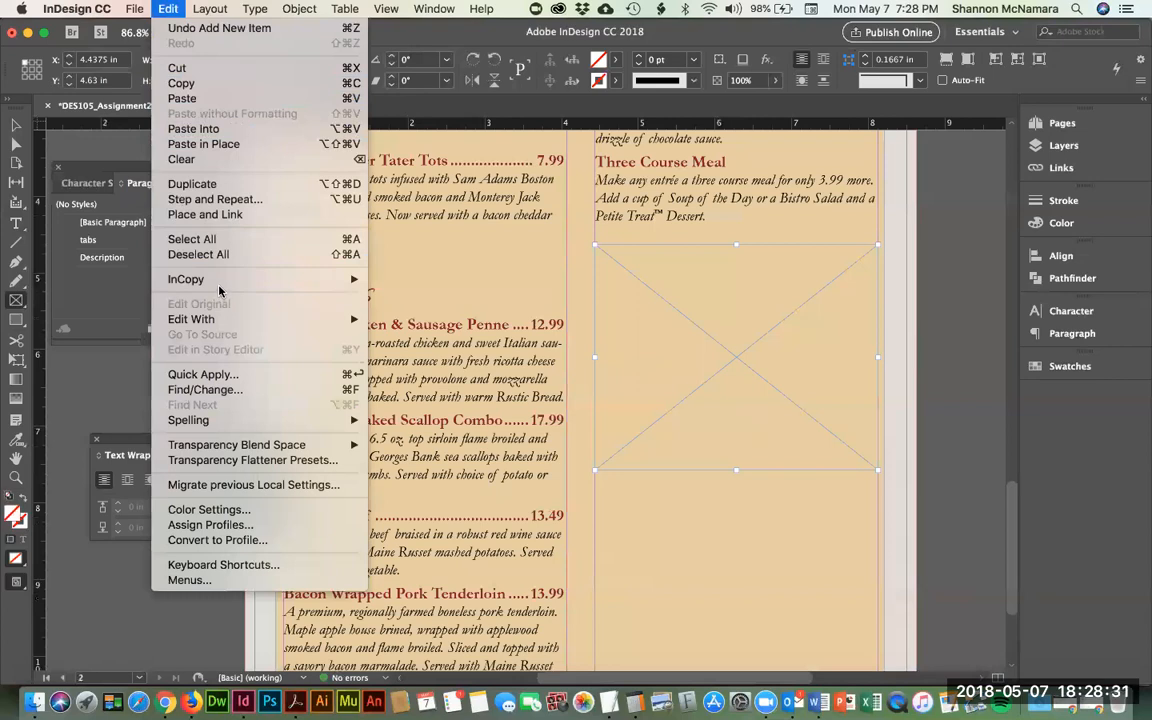
{"action": "mouse_move", "coordinate": [141, 9]}
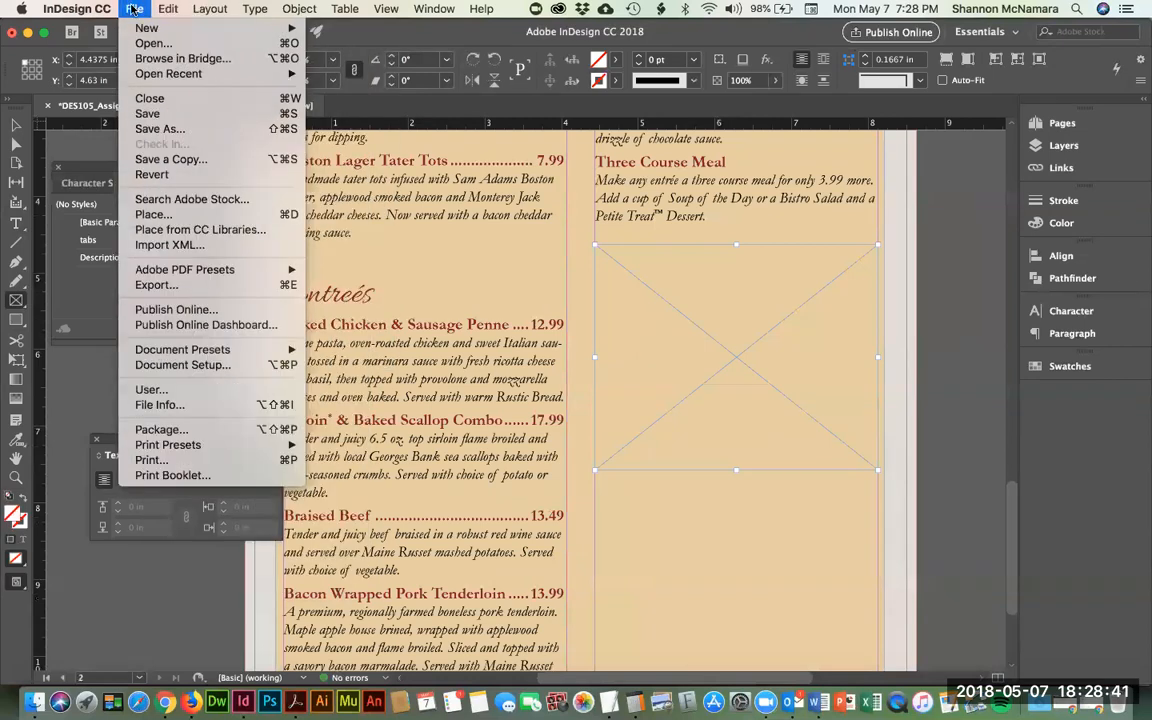
- Place cookies_highres.jpg into the frame and fit the content proportionally
{"action": "left_click", "coordinate": [221, 217]}
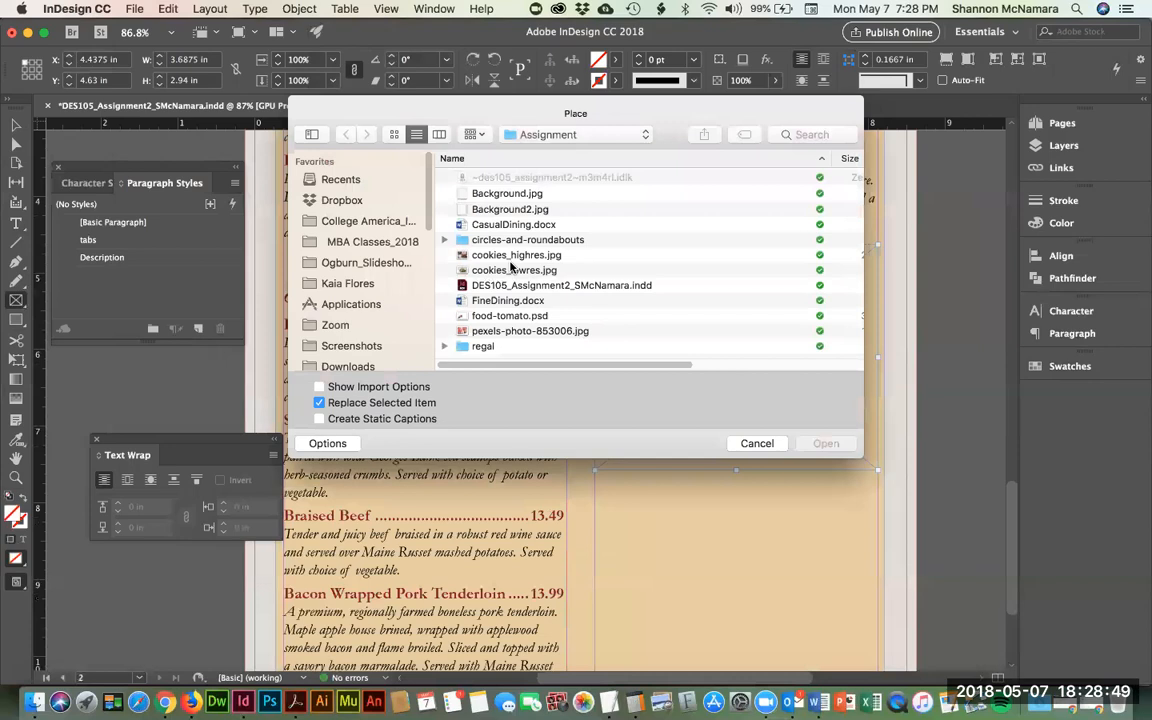
{"action": "left_click", "coordinate": [528, 255]}
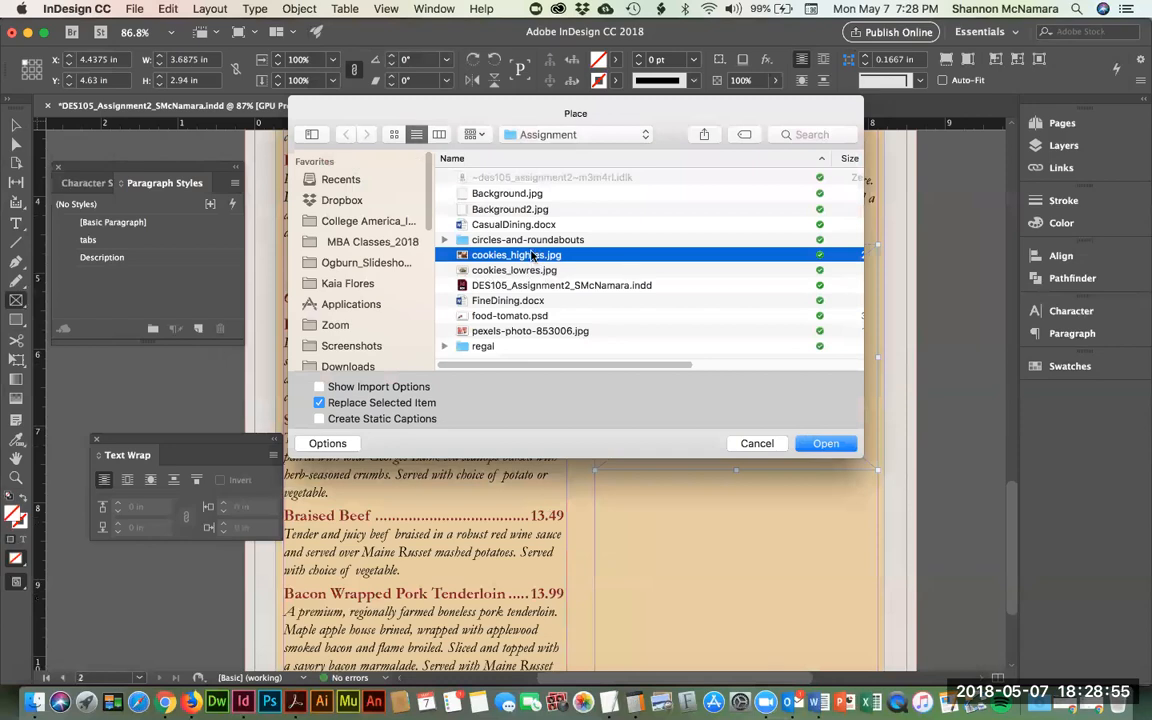
{"action": "left_click", "coordinate": [826, 444]}
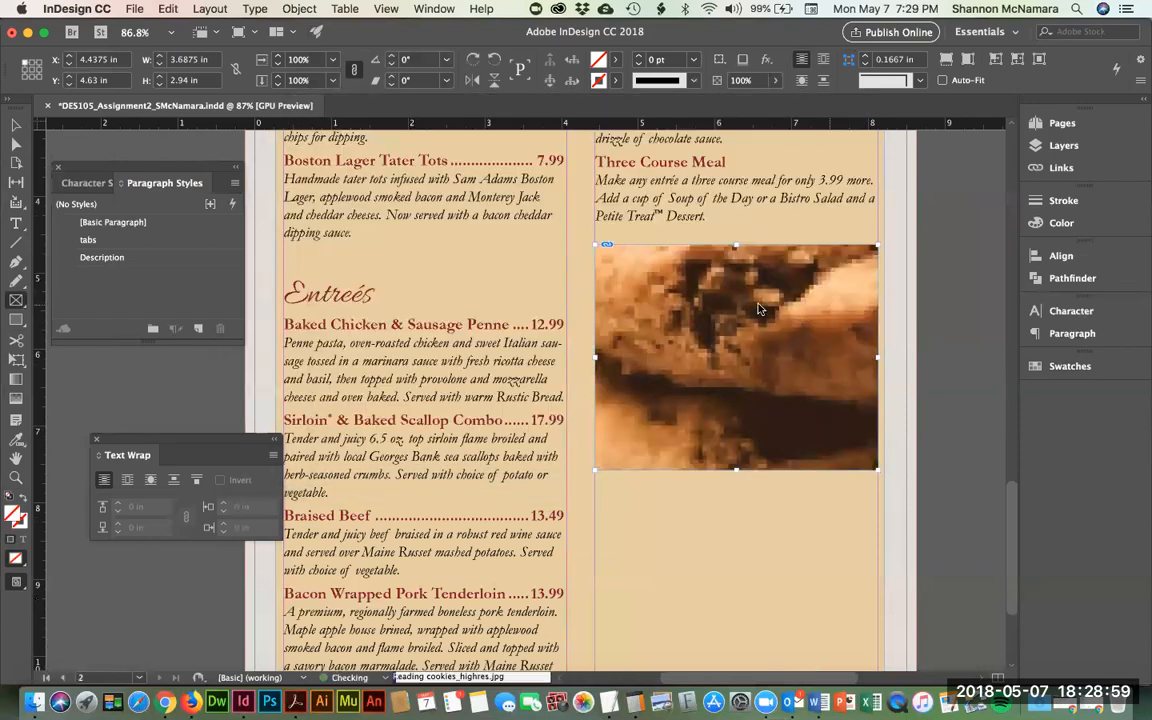
{"action": "left_click", "coordinate": [299, 9]}
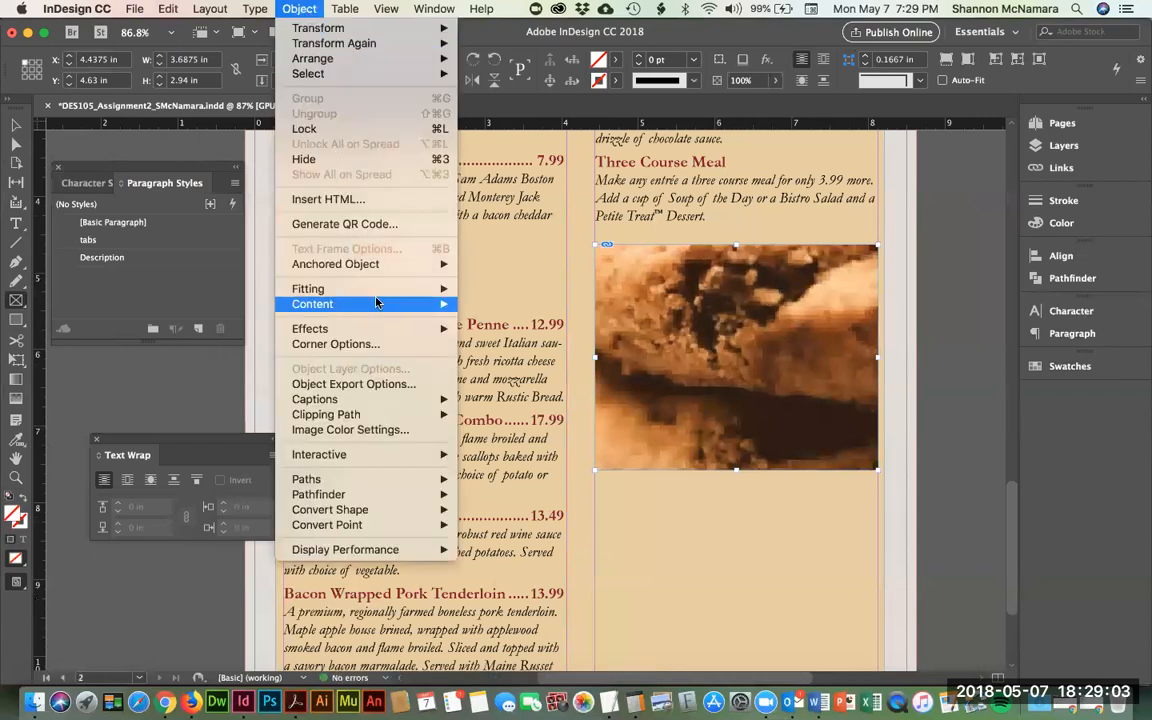
{"action": "mouse_move", "coordinate": [375, 293]}
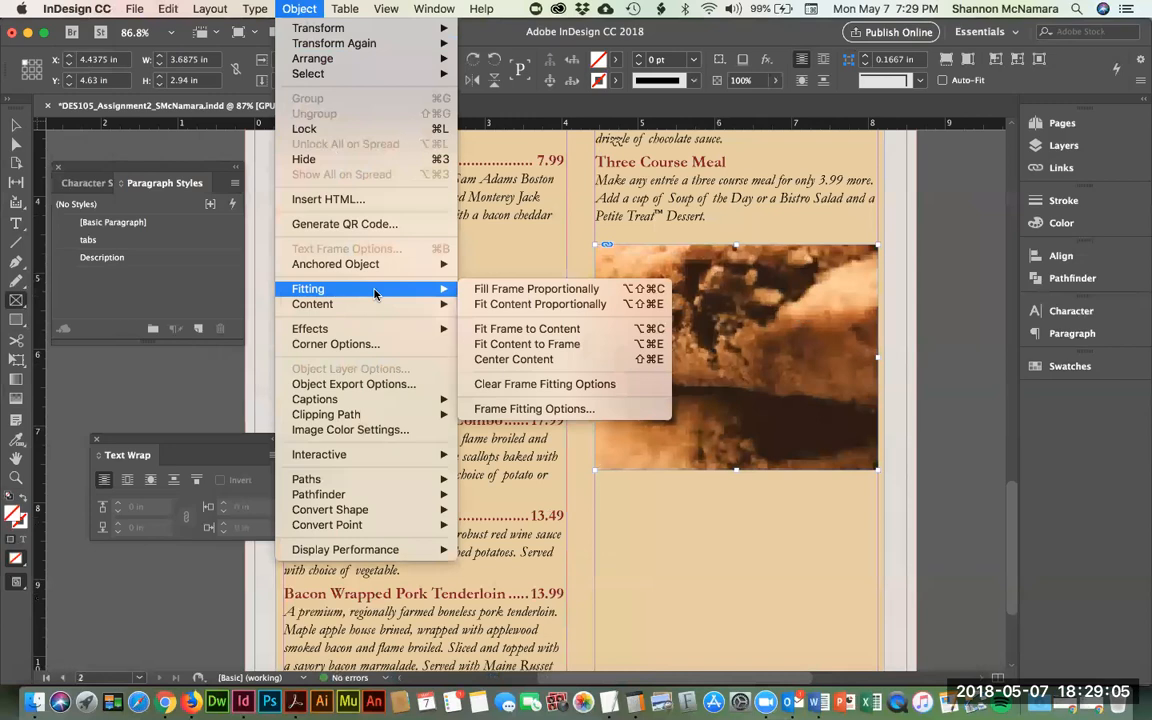
{"action": "left_click", "coordinate": [535, 308]}
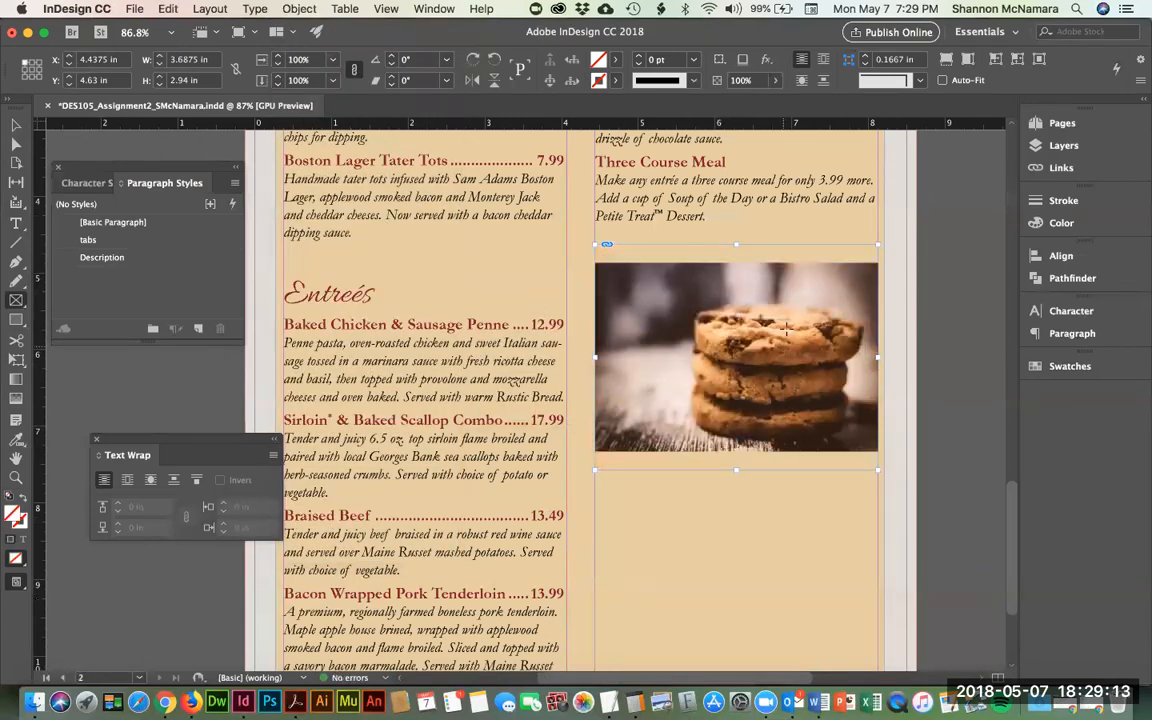
- Try narrowing the right-column text frame from the left, then undo the resize
{"action": "left_click", "coordinate": [18, 122]}
{"action": "left_click", "coordinate": [915, 335]}
{"action": "left_click", "coordinate": [718, 488]}
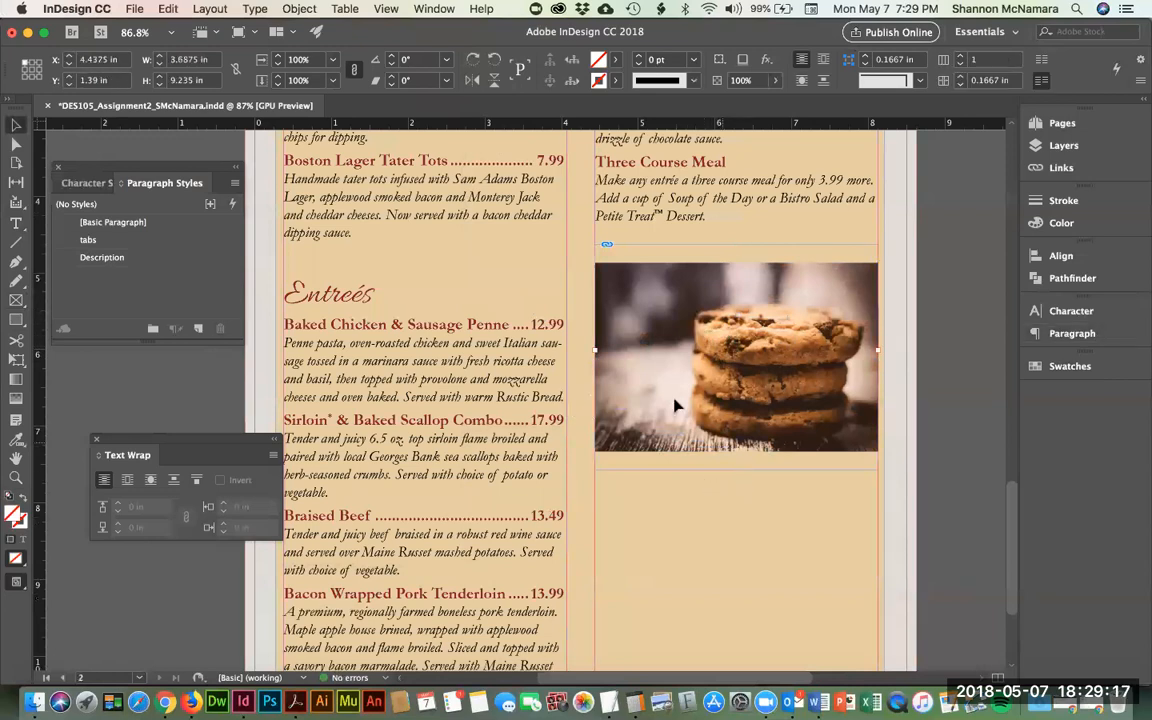
{"action": "left_click_drag", "start_coordinate": [594, 349], "coordinate": [634, 351]}
{"action": "key", "text": "super+z"}
- Check which frames sit on the Background layer using the Layers panel
{"action": "left_click", "coordinate": [926, 359]}
{"action": "left_click", "coordinate": [892, 411]}
{"action": "left_click", "coordinate": [523, 361]}
{"action": "left_click", "coordinate": [1077, 148]}
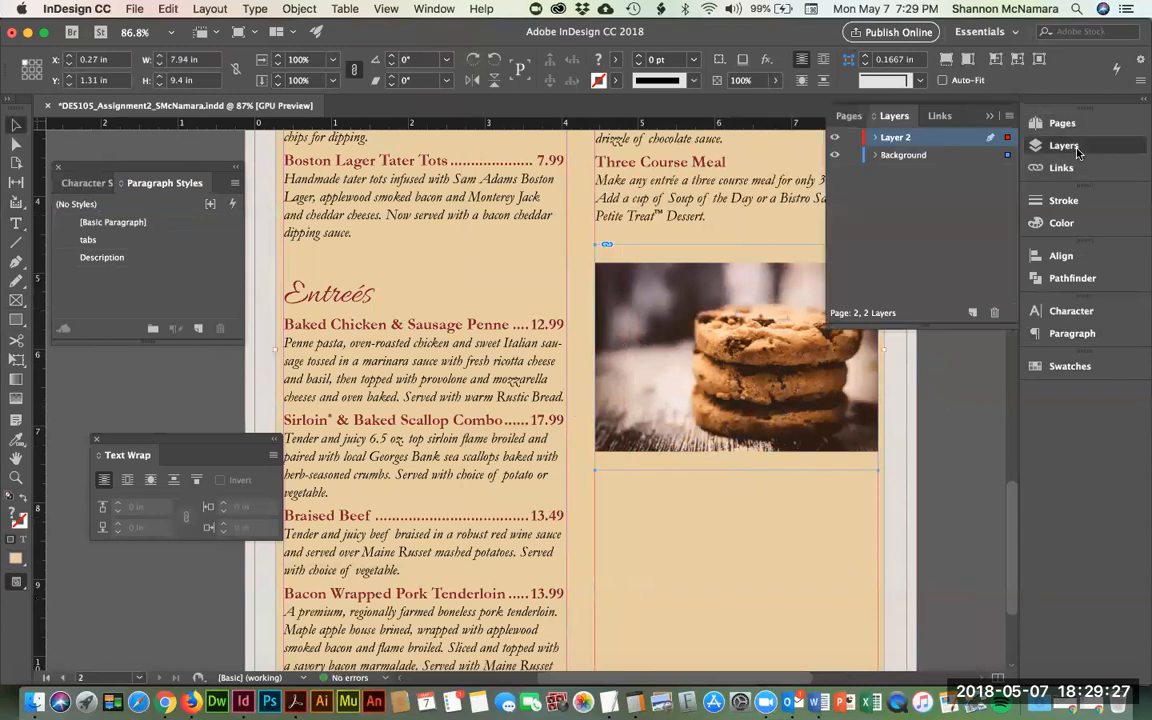
{"action": "left_click", "coordinate": [896, 157]}
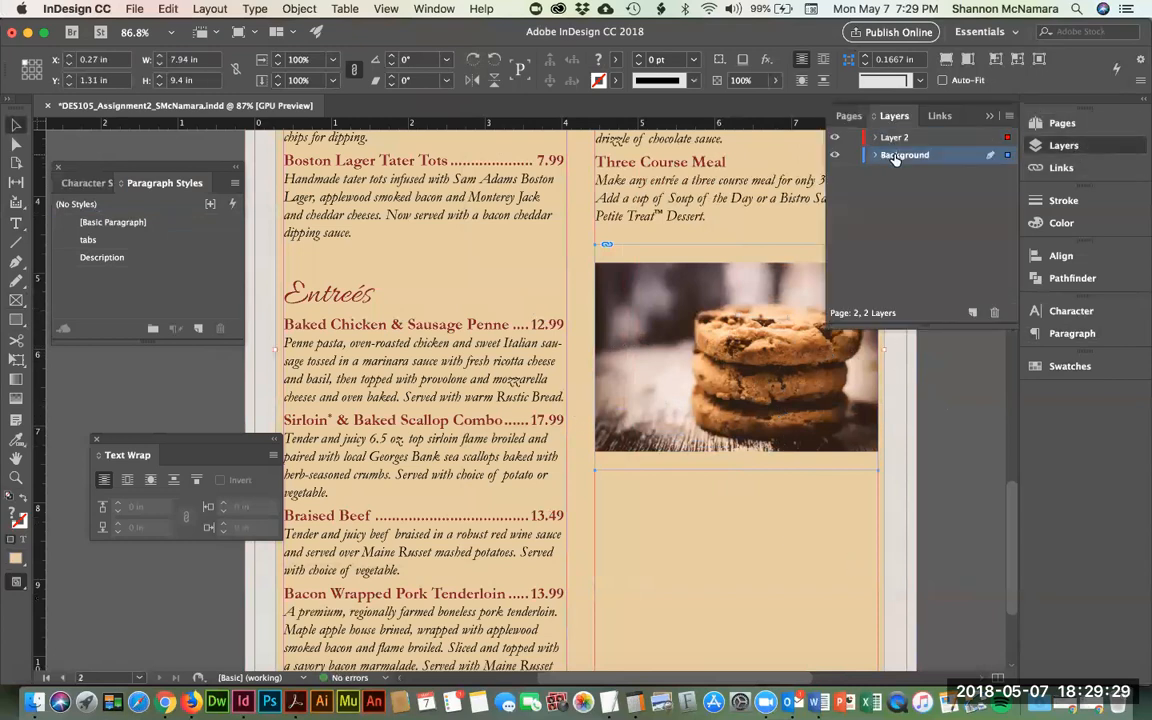
{"action": "left_click", "coordinate": [835, 156]}
{"action": "left_click", "coordinate": [835, 156]}
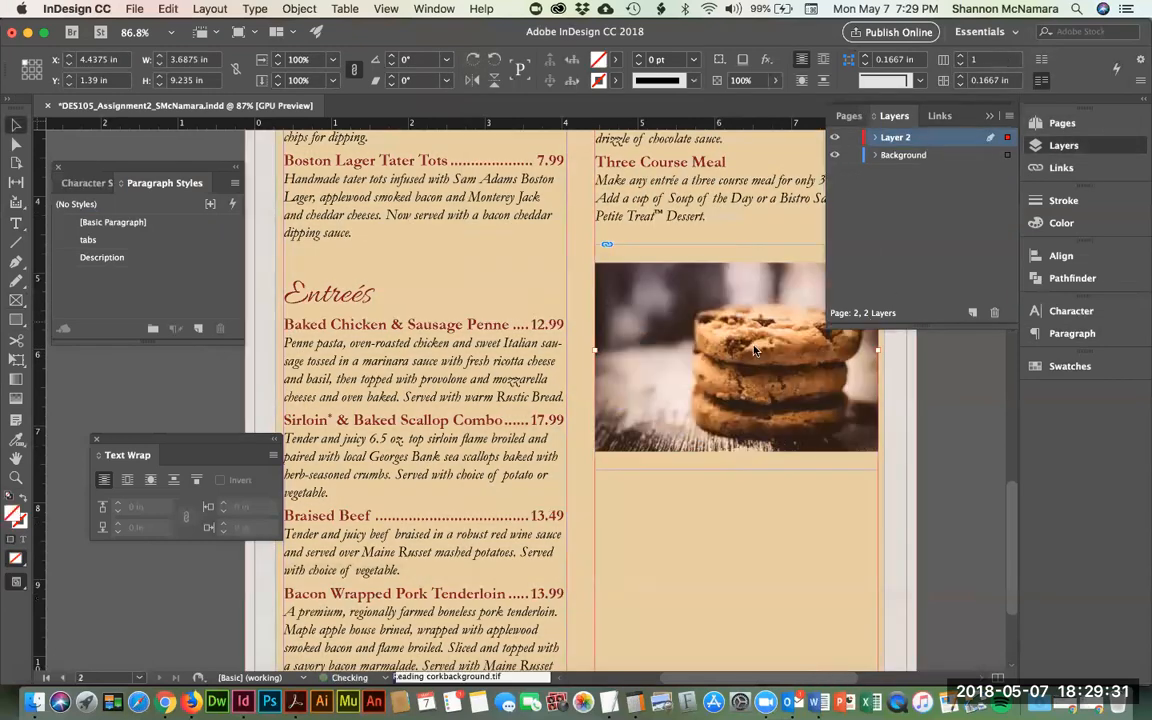
{"action": "left_click", "coordinate": [973, 407]}
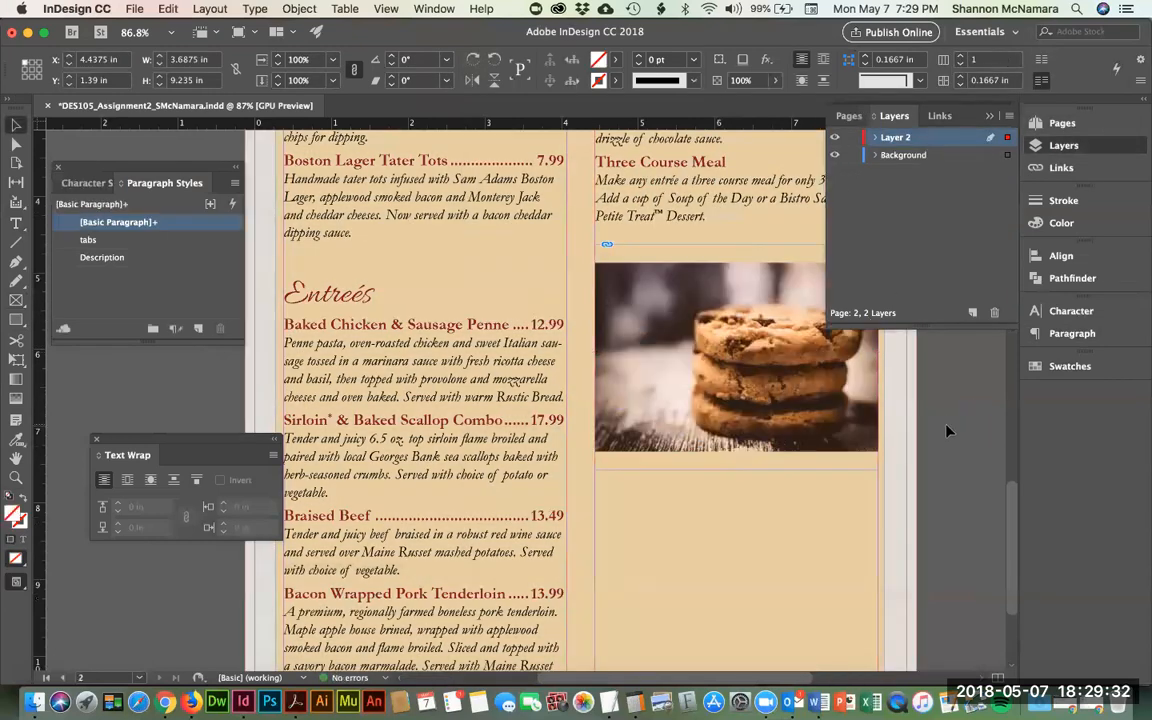
- Cut the cookie photo from the Background layer and paste it in place on Layer 2
{"action": "left_click", "coordinate": [783, 432]}
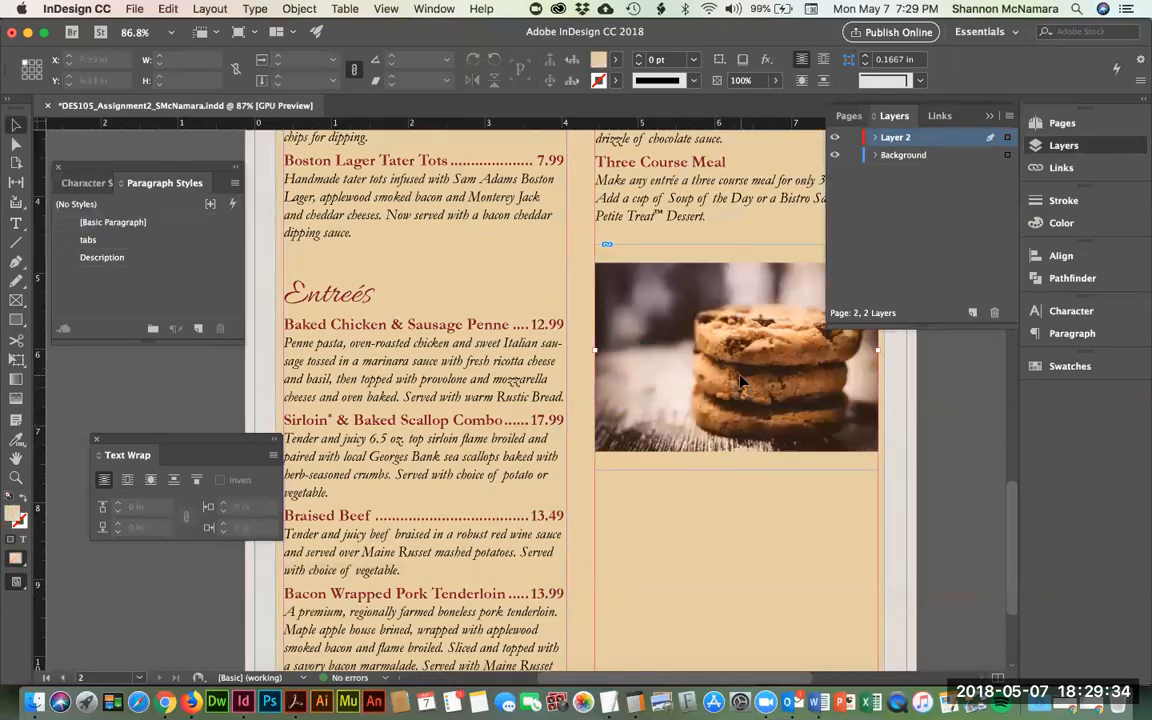
{"action": "left_click", "coordinate": [797, 428]}
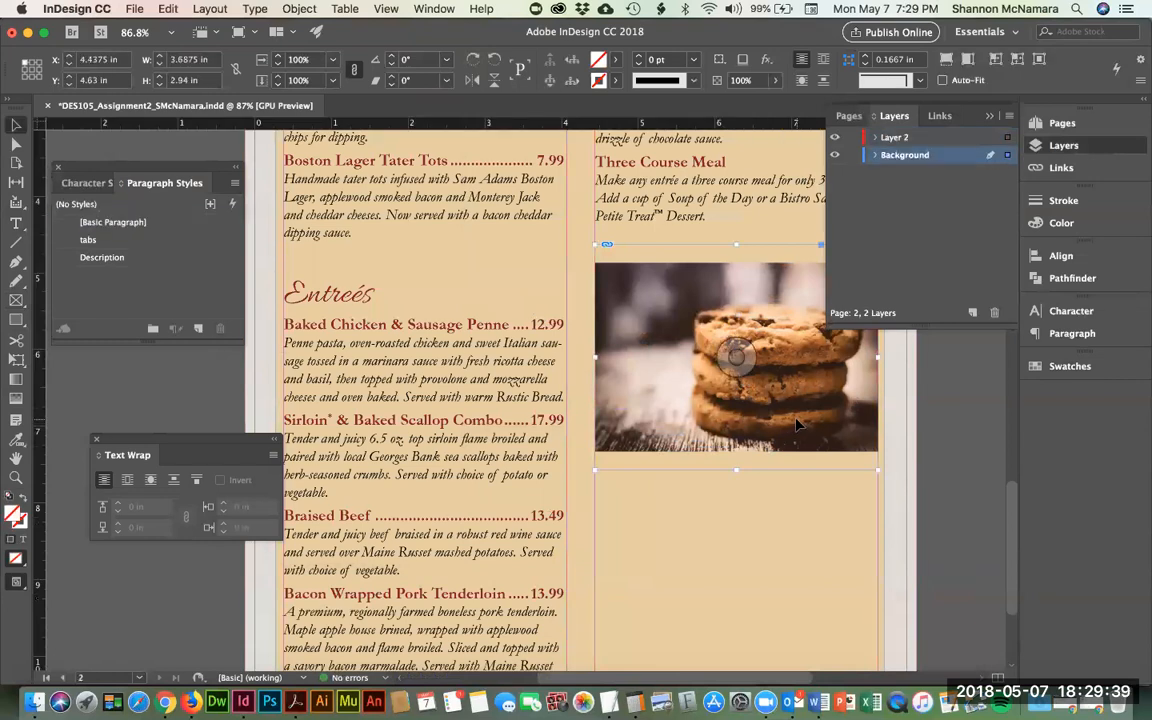
{"action": "key", "text": "Delete"}
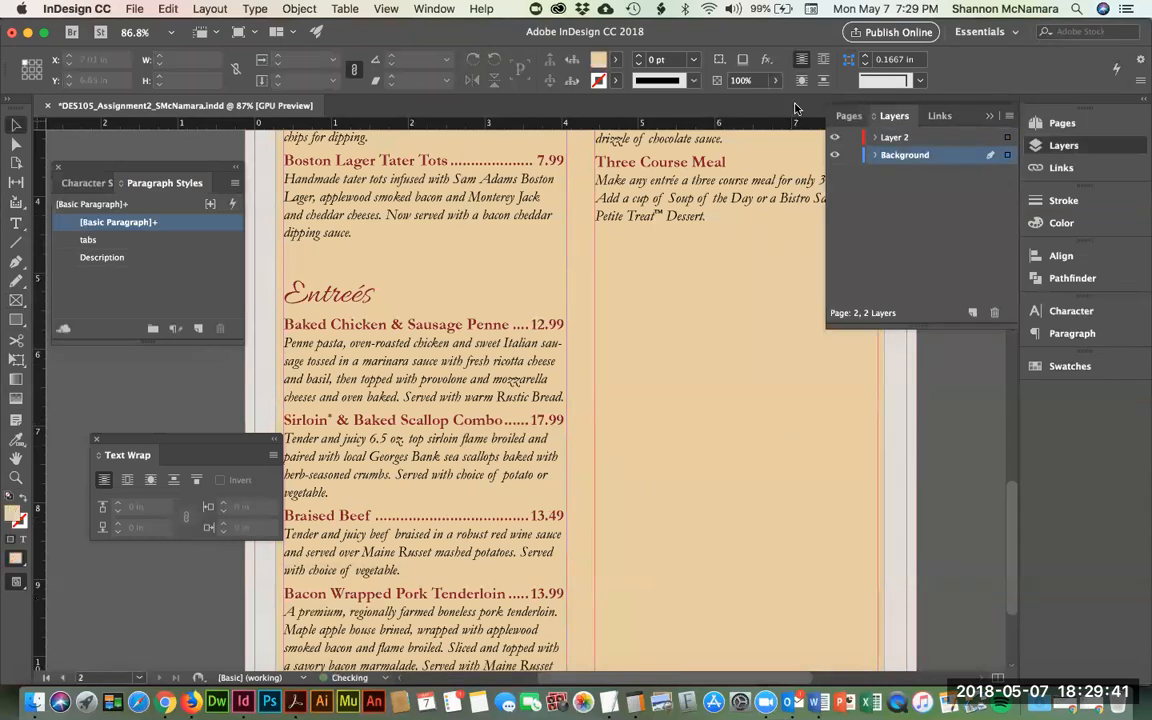
{"action": "left_click", "coordinate": [906, 141]}
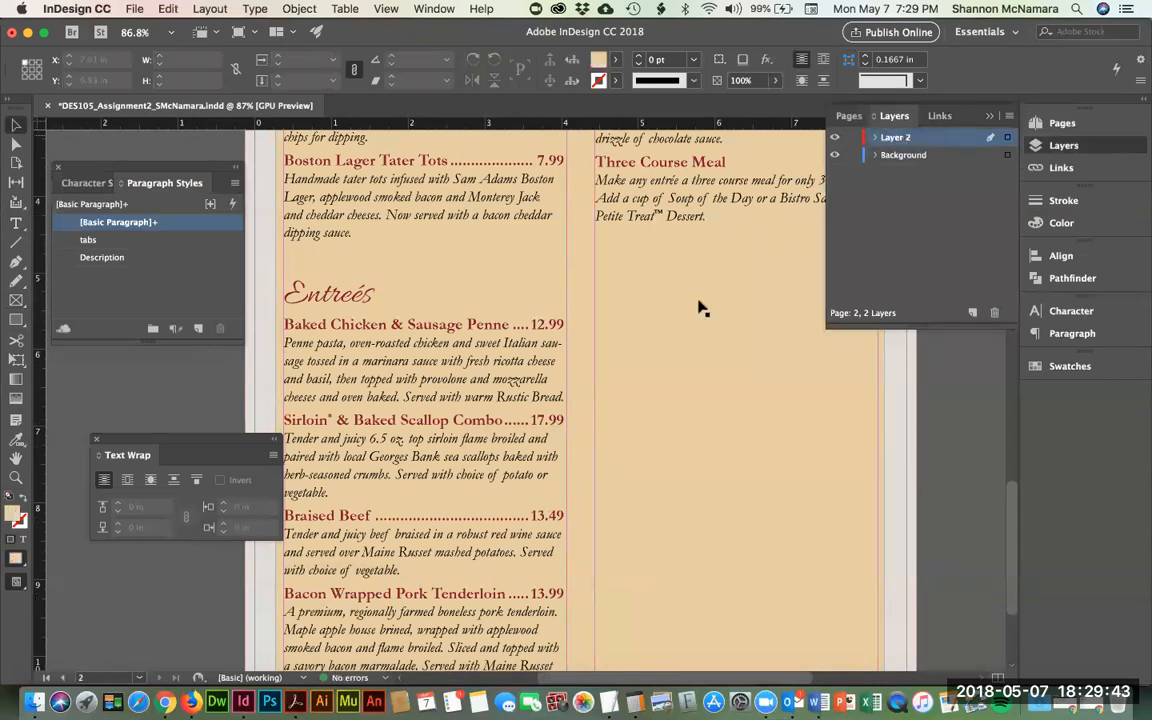
{"action": "right_click", "coordinate": [637, 334]}
{"action": "left_click", "coordinate": [700, 360]}
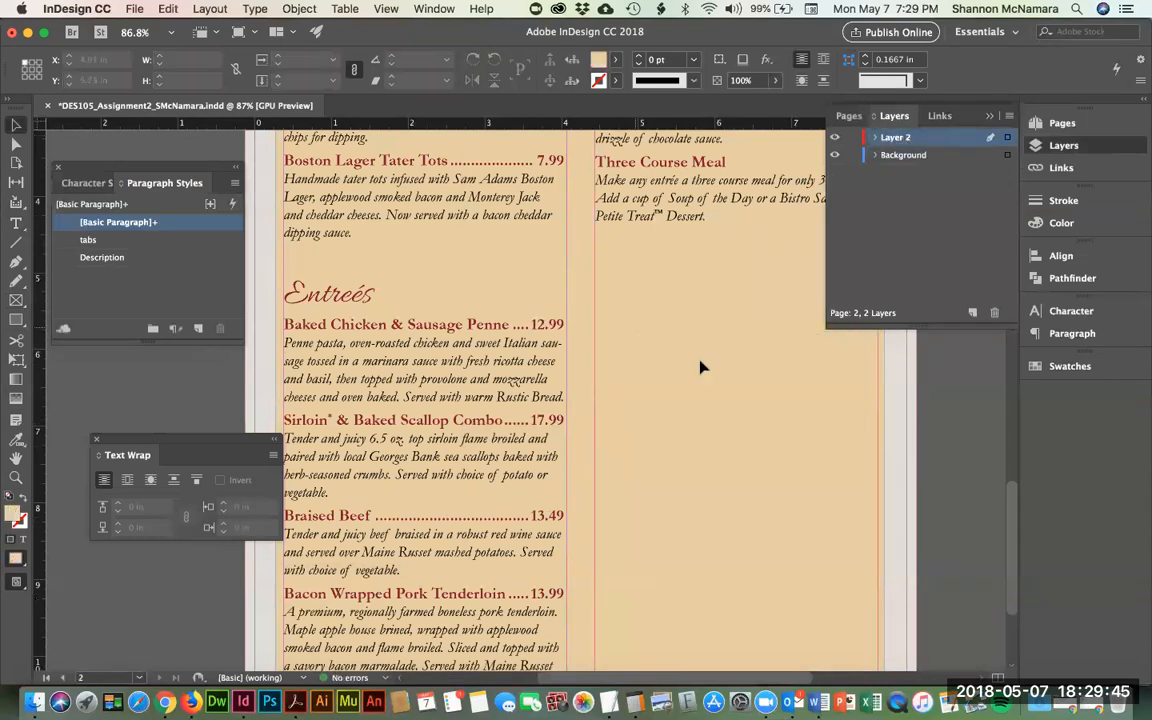
- Crop the cookie photo in from its top, left and bottom edges
{"action": "left_click_drag", "start_coordinate": [944, 437], "coordinate": [819, 440]}
{"action": "left_click", "coordinate": [545, 286]}
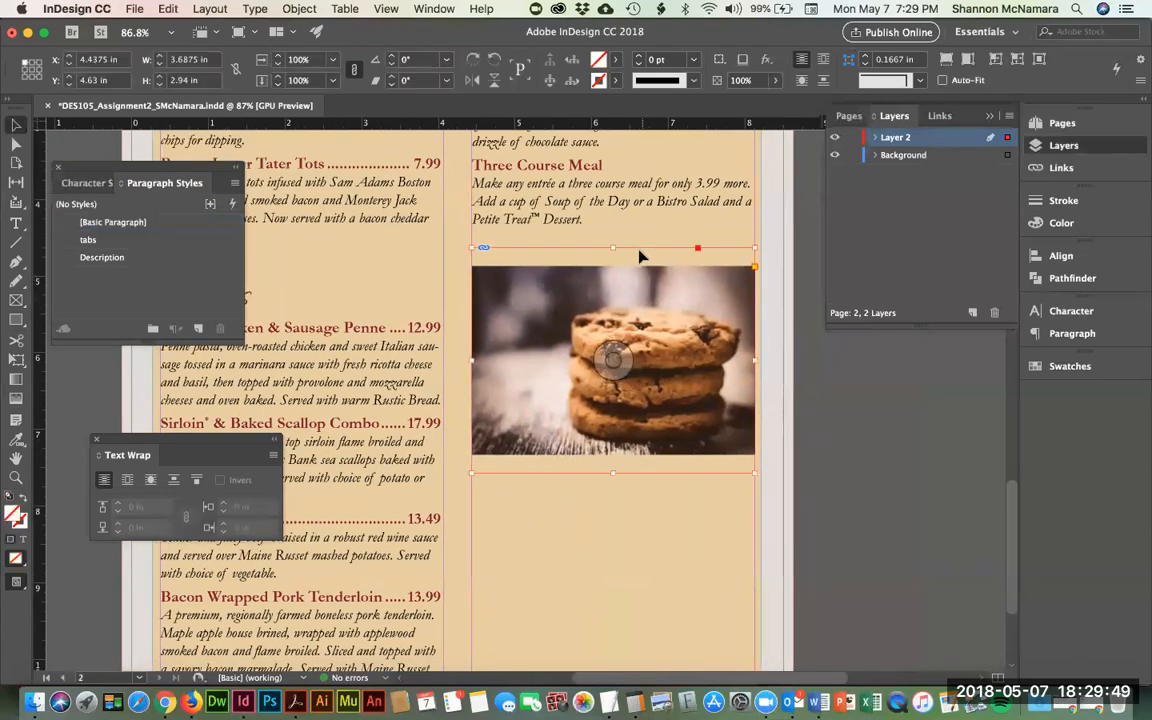
{"action": "left_click_drag", "start_coordinate": [614, 247], "coordinate": [618, 266]}
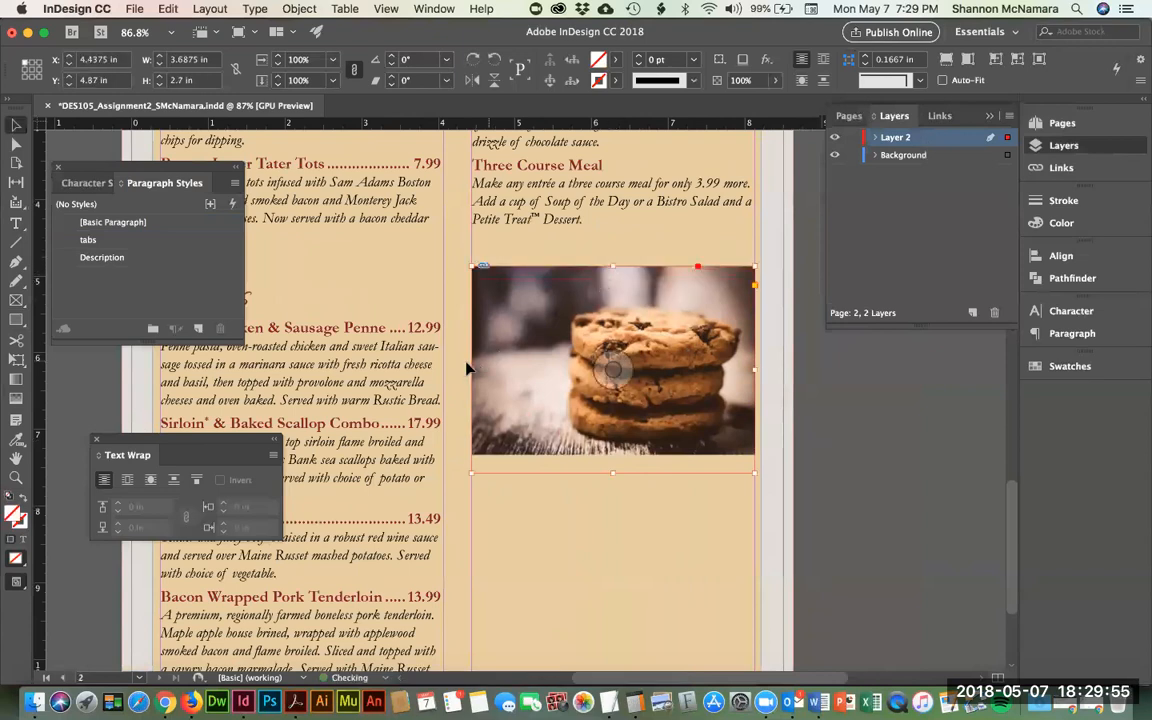
{"action": "left_click_drag", "start_coordinate": [472, 369], "coordinate": [557, 369]}
{"action": "left_click_drag", "start_coordinate": [655, 471], "coordinate": [655, 454]}
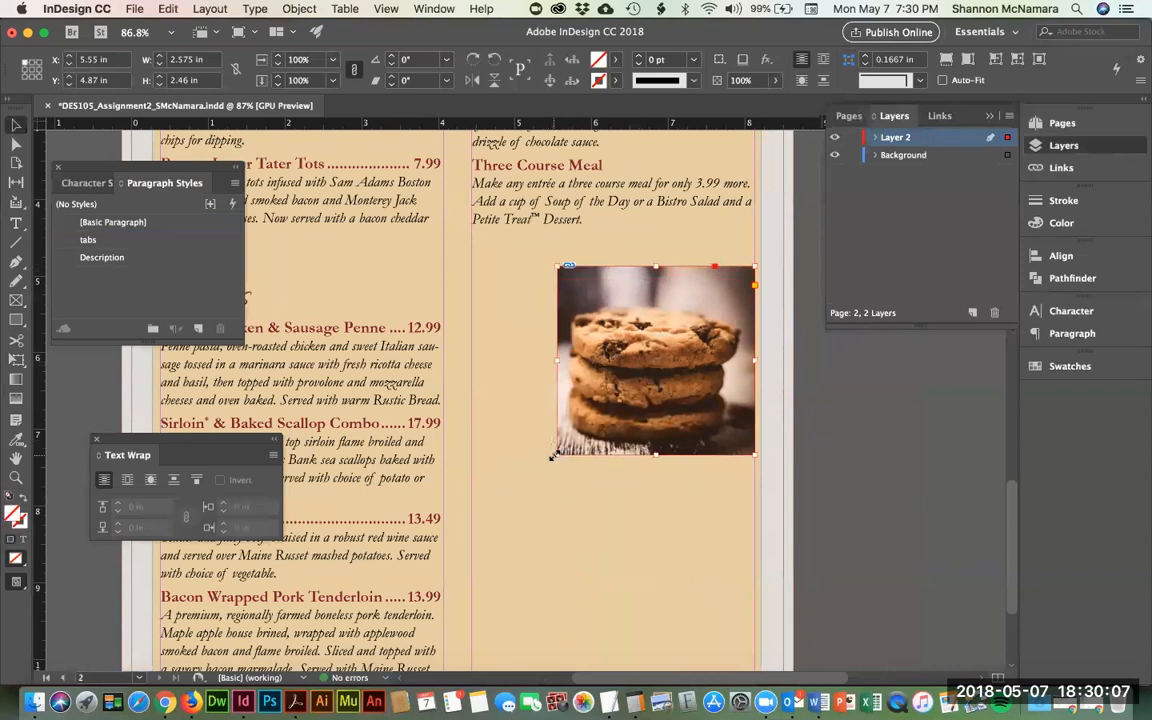
- Scale the cropped cookie photo proportionally to 3.6875 × 3.5228 in, spanning the right column
{"action": "left_click_drag", "start_coordinate": [556, 456], "coordinate": [475, 528]}
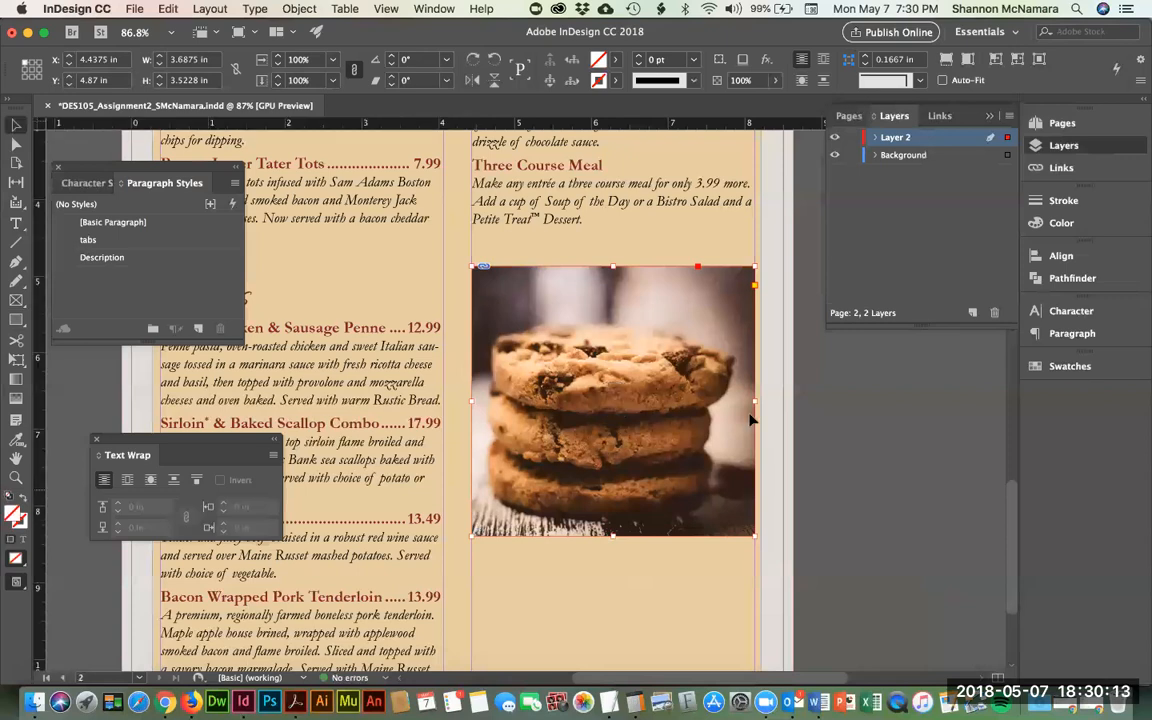
{"action": "left_click", "coordinate": [762, 552]}
{"action": "left_click", "coordinate": [610, 296]}
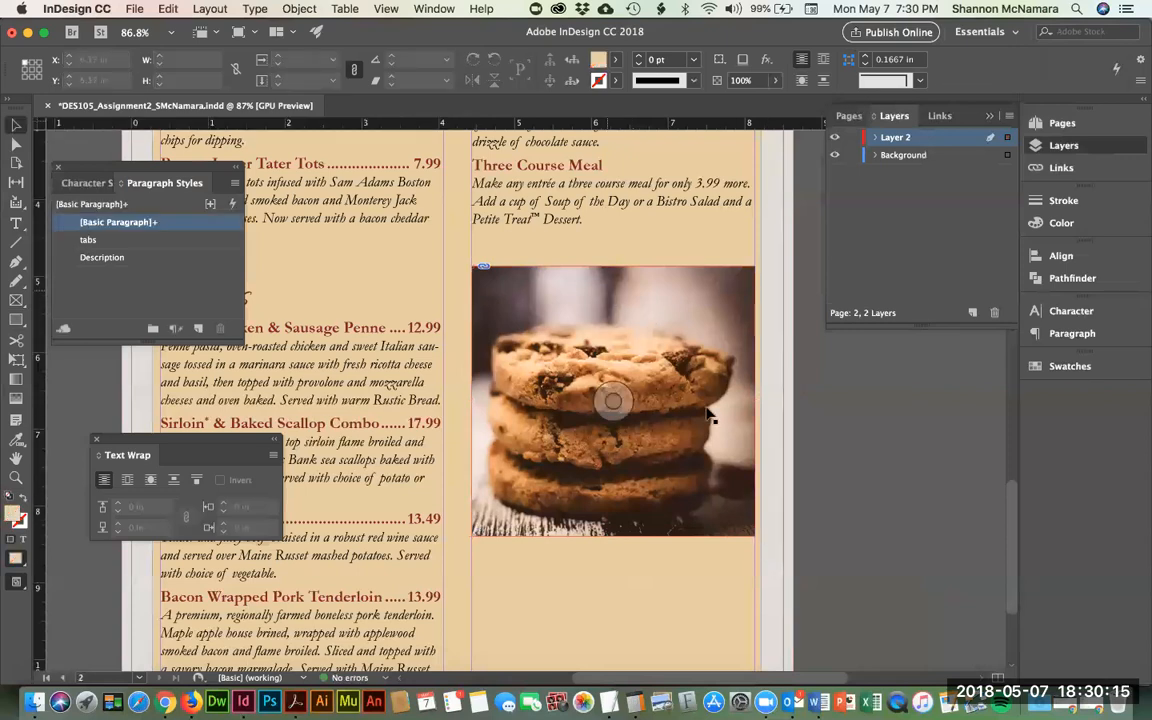
{"action": "scroll", "coordinate": [708, 415], "scroll_direction": "down", "scroll_amount": 3}
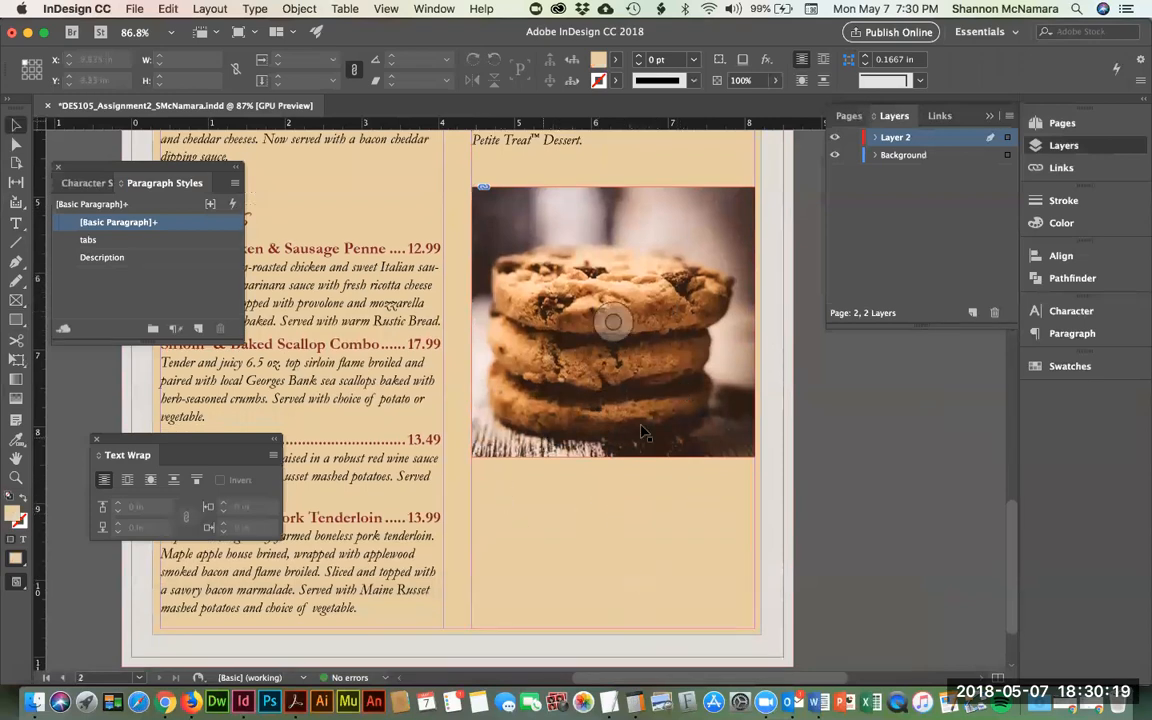
{"action": "scroll", "coordinate": [720, 522], "scroll_direction": "up", "scroll_amount": 5}
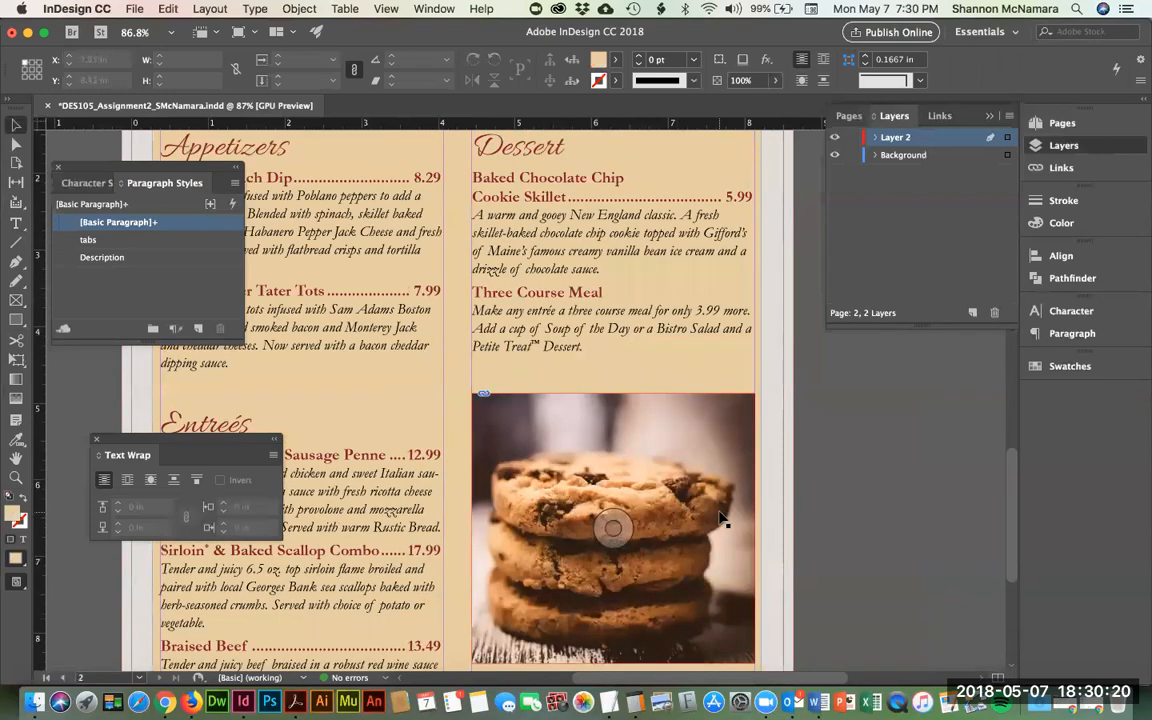
- Select and remove the Three Course Meal heading and paragraph from the Dessert frame
{"action": "left_click", "coordinate": [612, 300]}
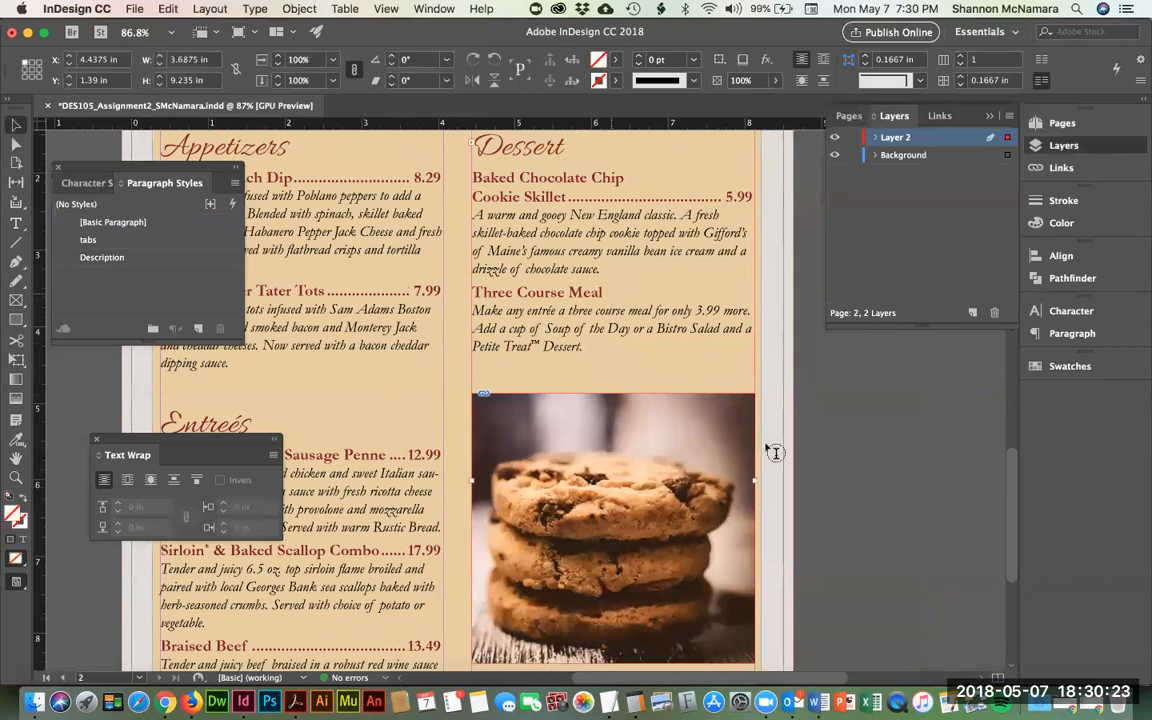
{"action": "double_click", "coordinate": [605, 296]}
{"action": "key", "text": "alt+shift+Left"}
{"action": "key", "text": "alt+shift+Left"}
{"action": "key", "text": "alt+shift+Left"}
{"action": "key", "text": "Left"}
{"action": "key", "text": "shift+Down"}
{"action": "key", "text": "shift+Down"}
{"action": "key", "text": "shift+Down"}
{"action": "key", "text": "shift+Down"}
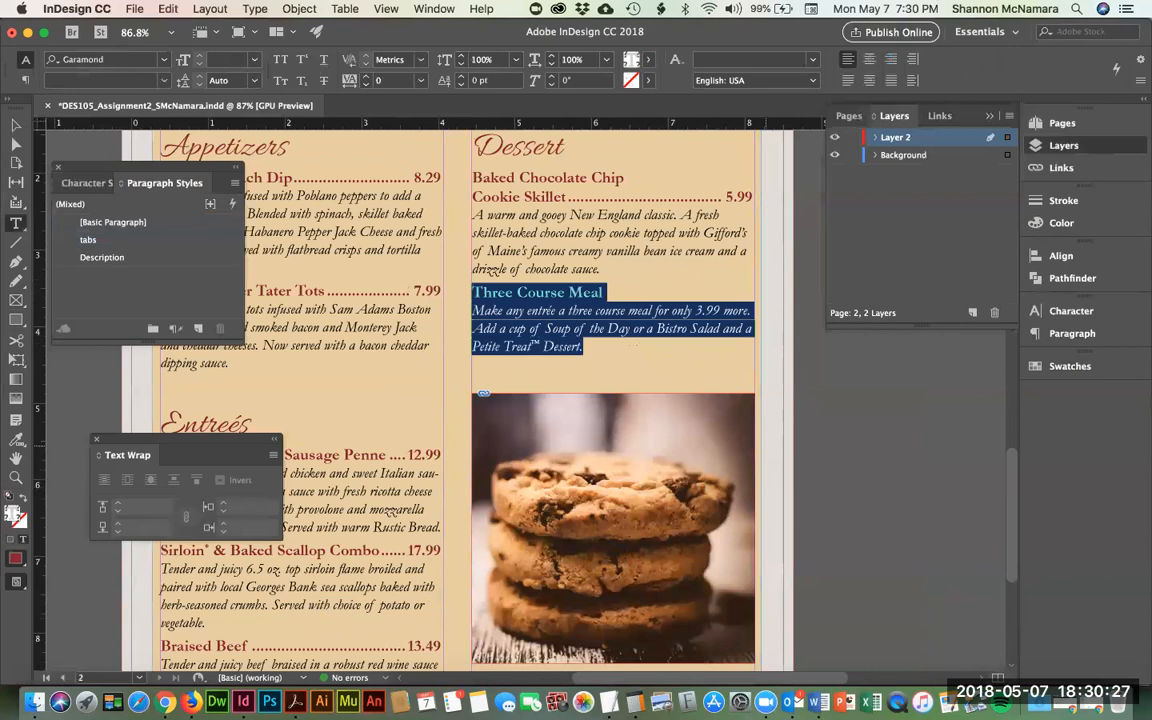
{"action": "key", "text": "BackSpace"}
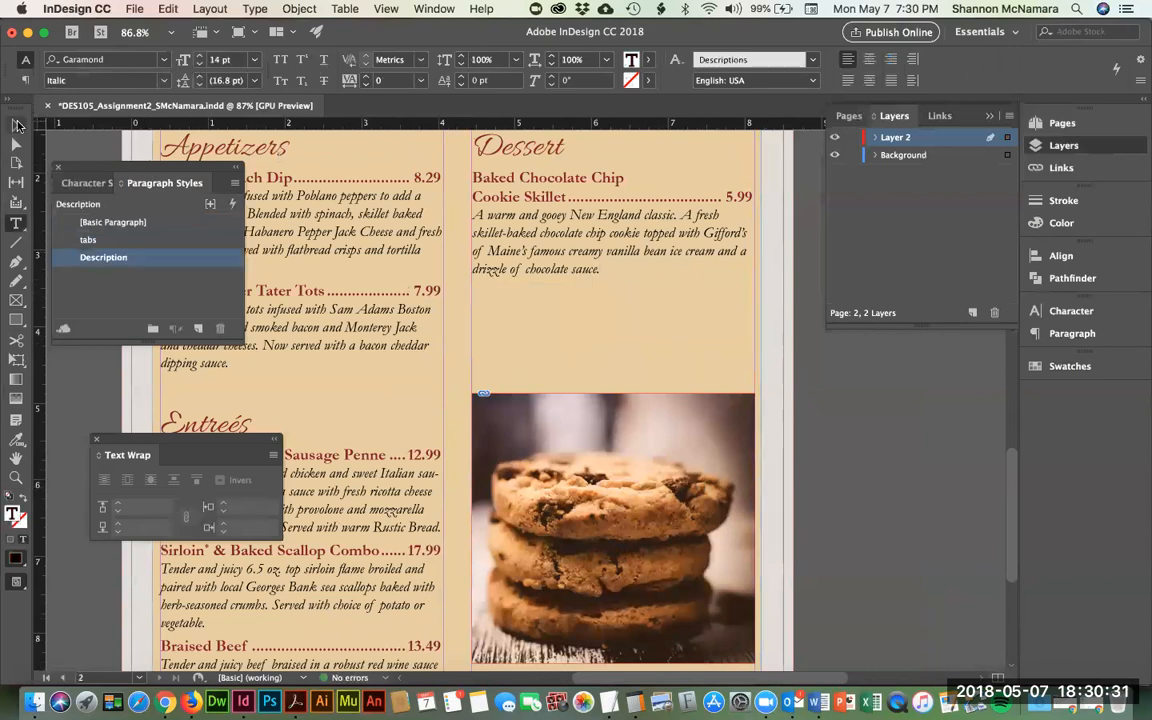
{"action": "left_click", "coordinate": [16, 124]}
- Shorten the Dessert frame so it ends just below the cookie skillet description
{"action": "scroll", "coordinate": [818, 517], "scroll_direction": "down", "scroll_amount": 4}
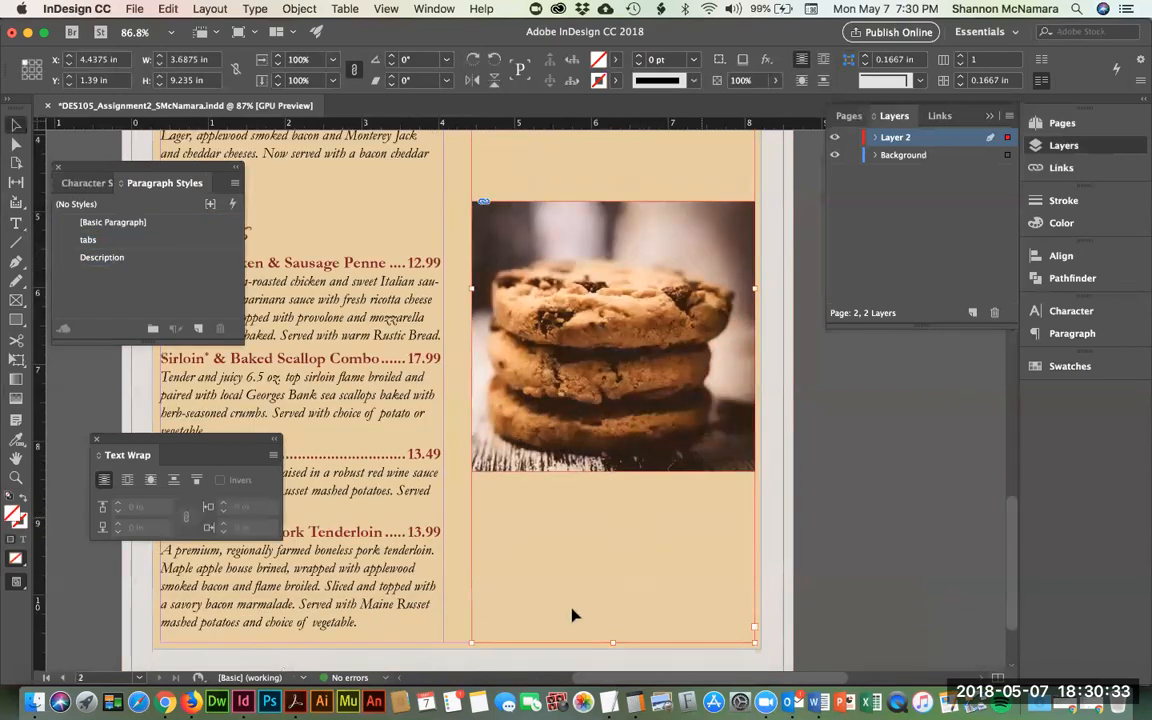
{"action": "left_click_drag", "start_coordinate": [615, 634], "coordinate": [613, 154]}
{"action": "scroll", "coordinate": [664, 218], "scroll_direction": "up", "scroll_amount": 6}
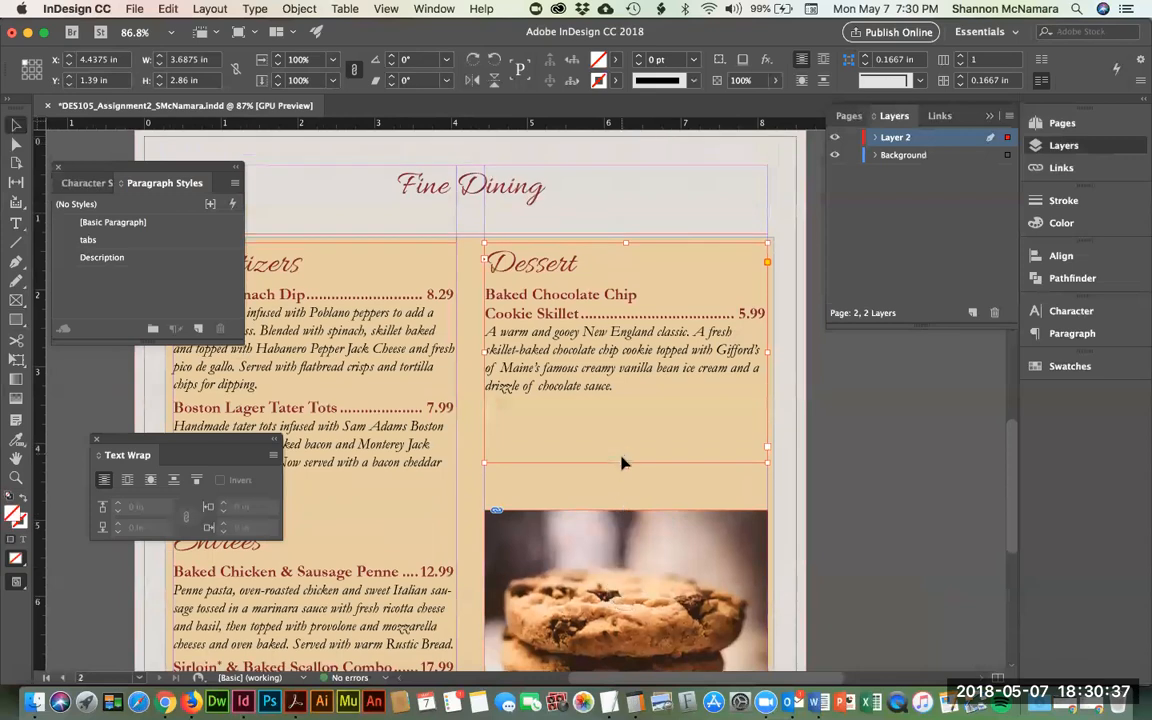
{"action": "key", "text": "super+z"}
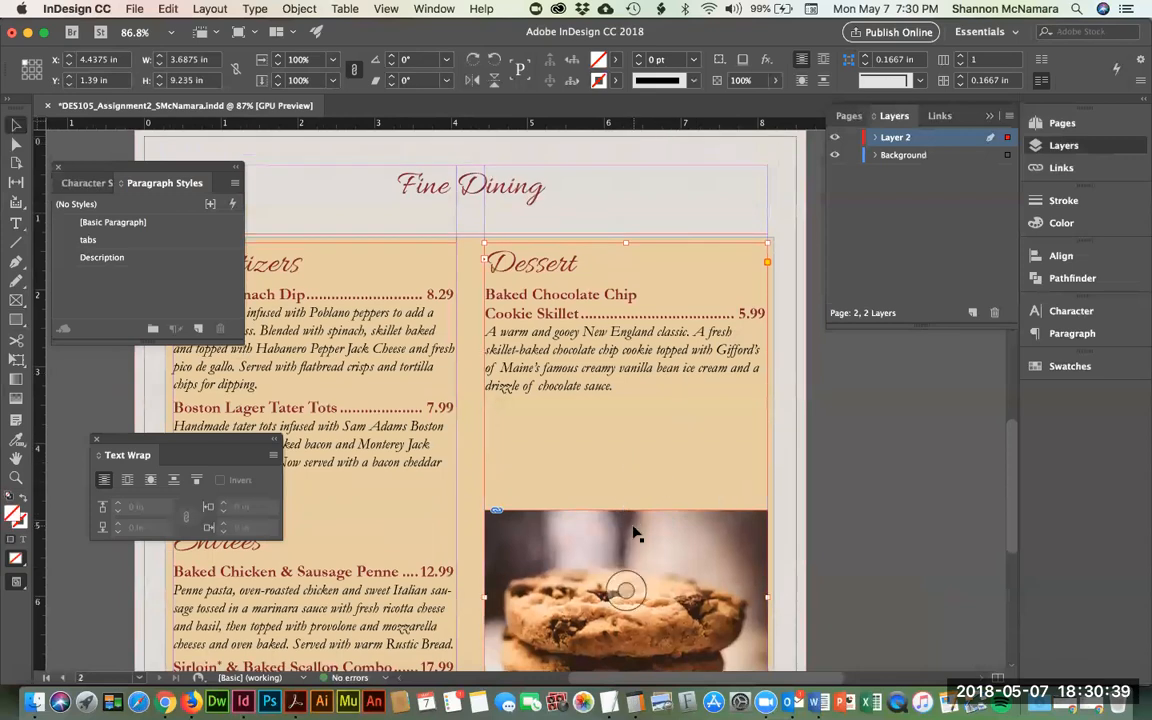
{"action": "left_click", "coordinate": [884, 477]}
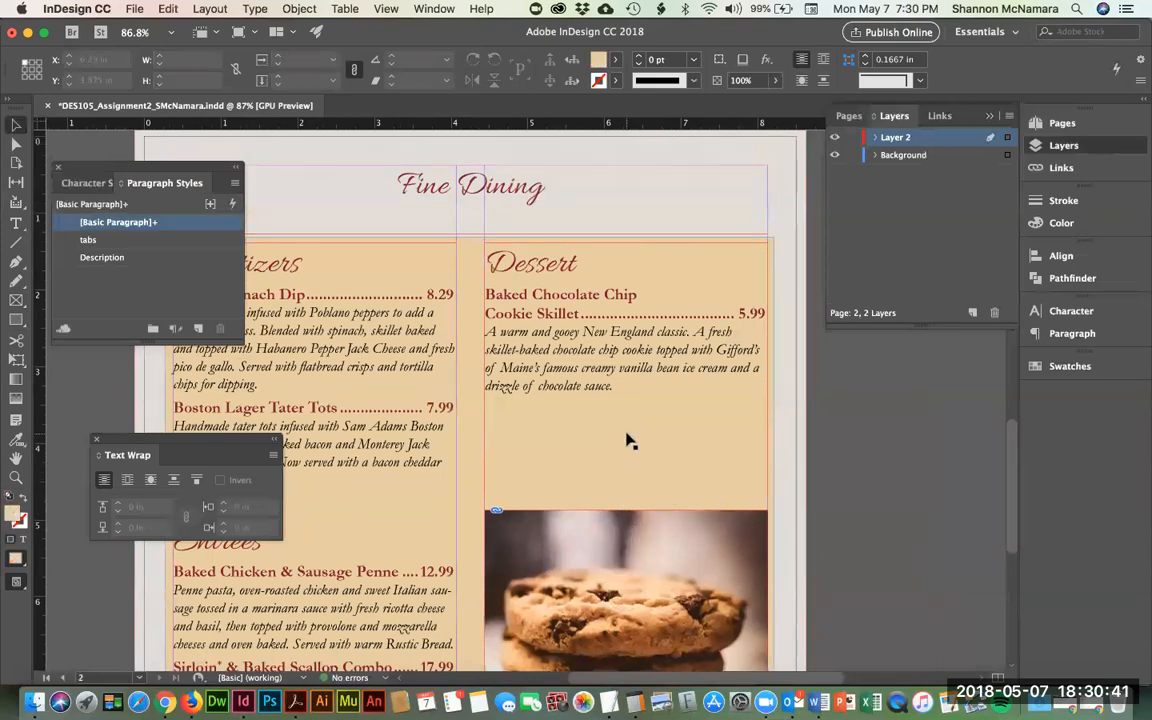
{"action": "left_click", "coordinate": [594, 399]}
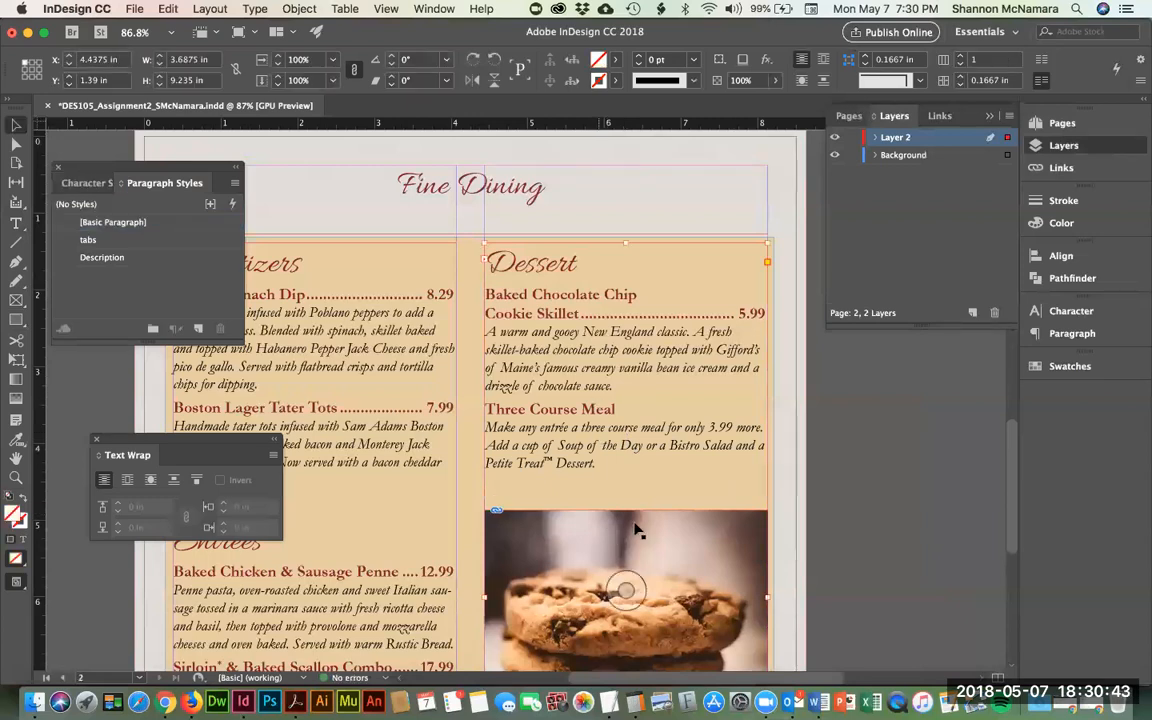
{"action": "scroll", "coordinate": [673, 537], "scroll_direction": "down", "scroll_amount": 5}
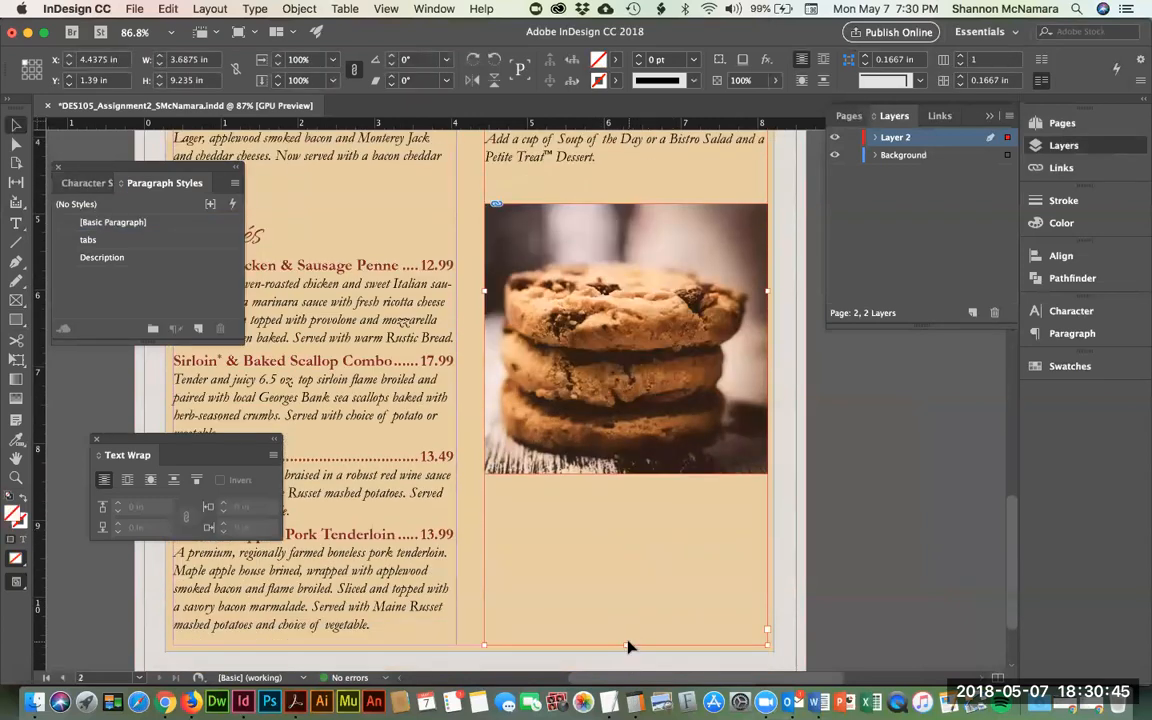
{"action": "left_click_drag", "start_coordinate": [626, 642], "coordinate": [600, 273]}
{"action": "scroll", "coordinate": [600, 300], "scroll_direction": "up", "scroll_amount": 5}
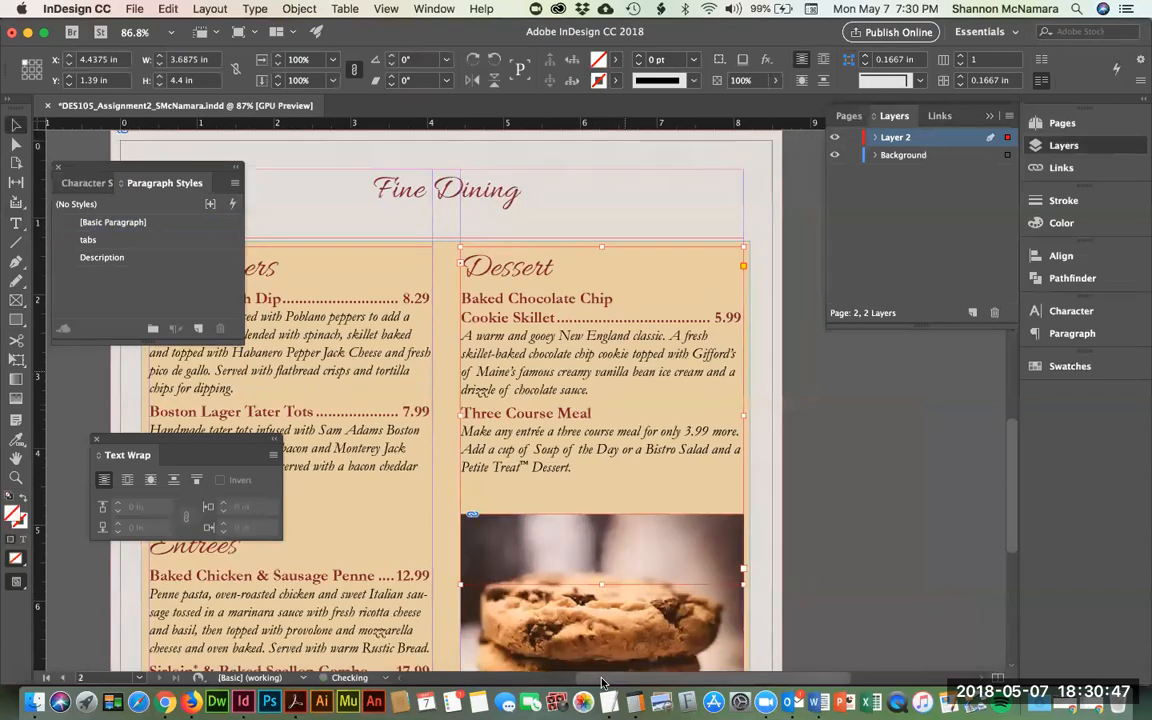
{"action": "left_click_drag", "start_coordinate": [604, 586], "coordinate": [602, 404]}
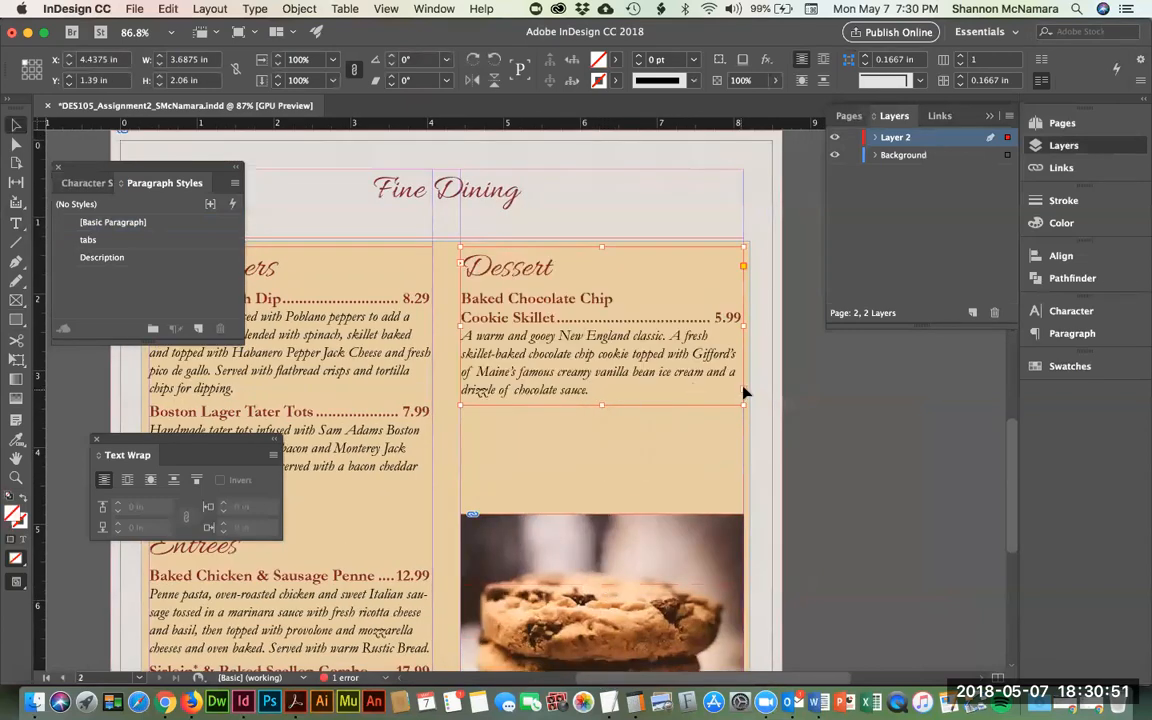
- Move the cookie photo up directly beneath the cookie skillet description
{"action": "left_click", "coordinate": [795, 427]}
{"action": "left_click_drag", "start_coordinate": [642, 566], "coordinate": [641, 470]}
{"action": "left_click", "coordinate": [792, 426]}
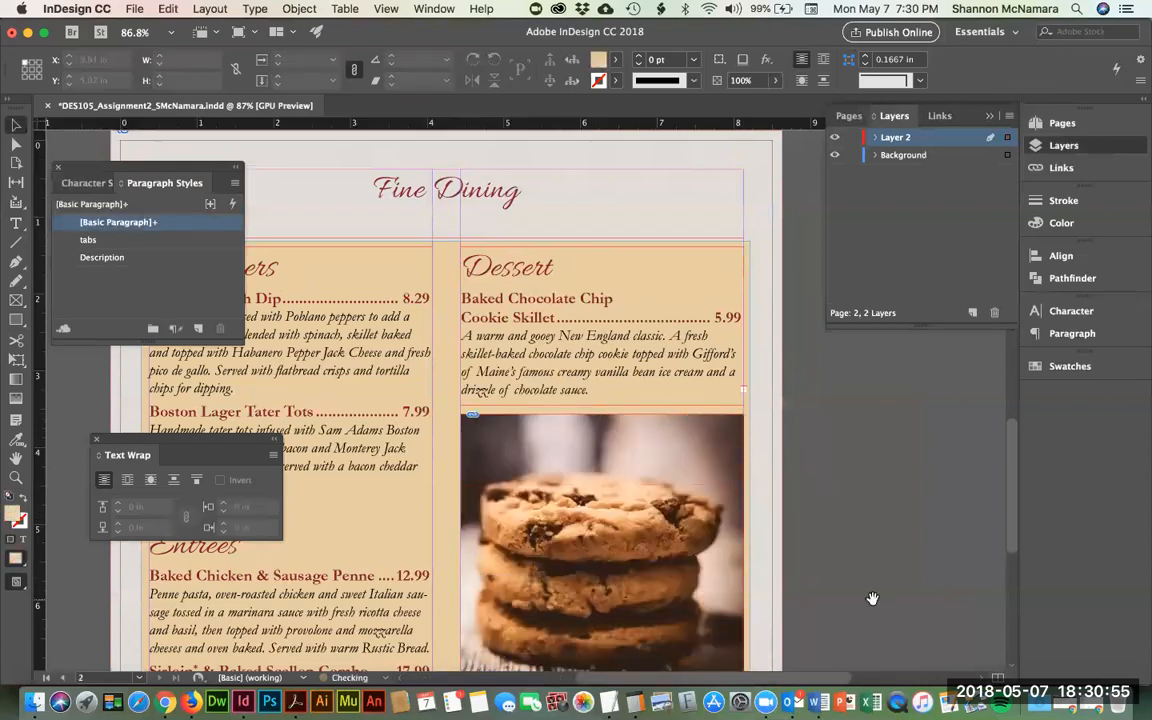
- Draw a new empty text frame below the cookie photo
{"action": "scroll", "coordinate": [850, 393], "scroll_direction": "down", "scroll_amount": 4}
{"action": "left_click", "coordinate": [16, 222]}
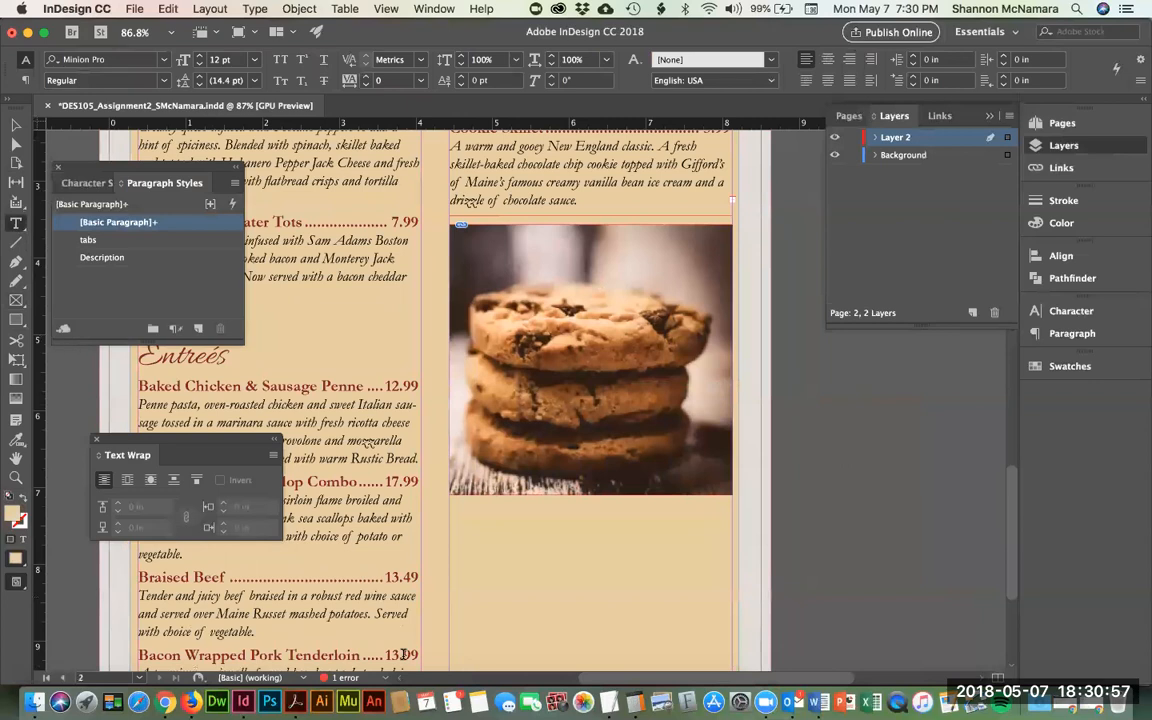
{"action": "left_click_drag", "start_coordinate": [451, 500], "coordinate": [731, 627]}
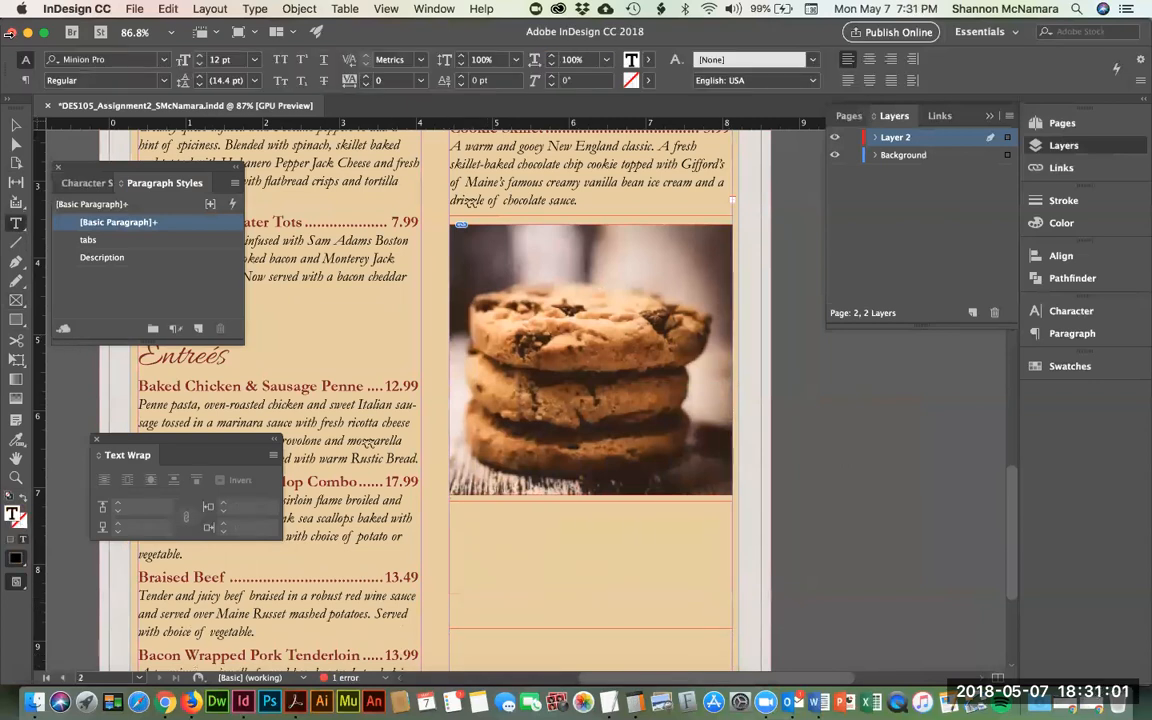
- Thread the Dessert frame's overset Three Course Meal text into the new frame
{"action": "left_click", "coordinate": [17, 128]}
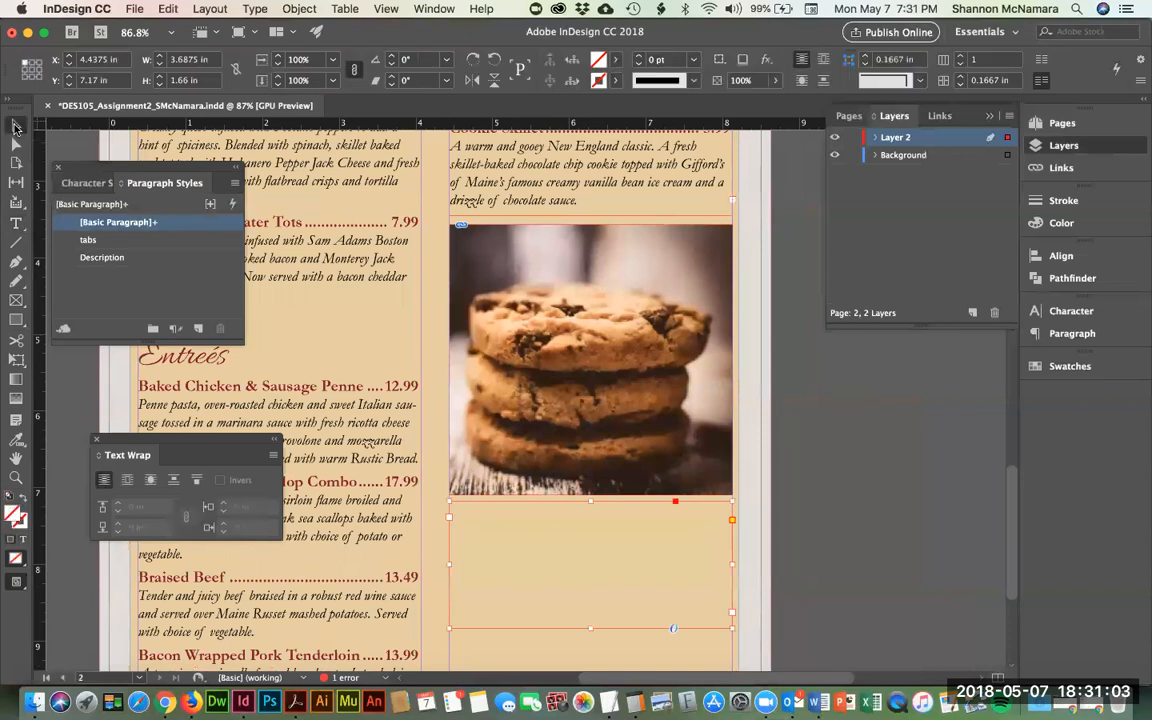
{"action": "left_click", "coordinate": [733, 204]}
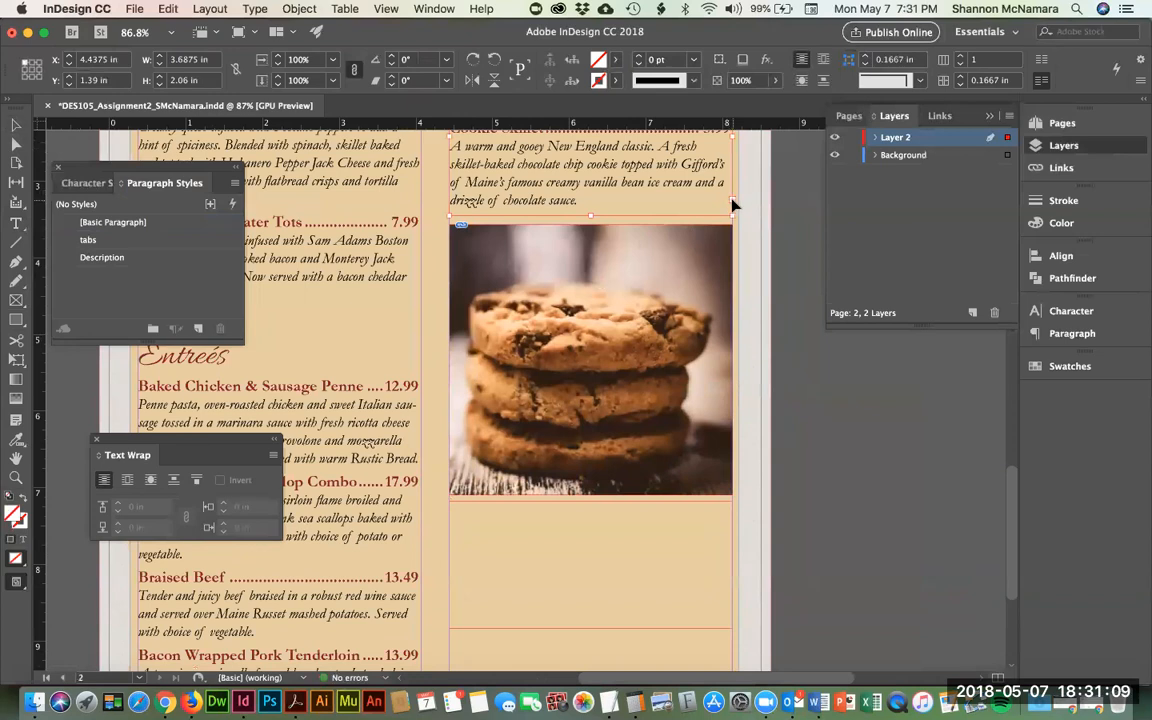
{"action": "left_click", "coordinate": [487, 529]}
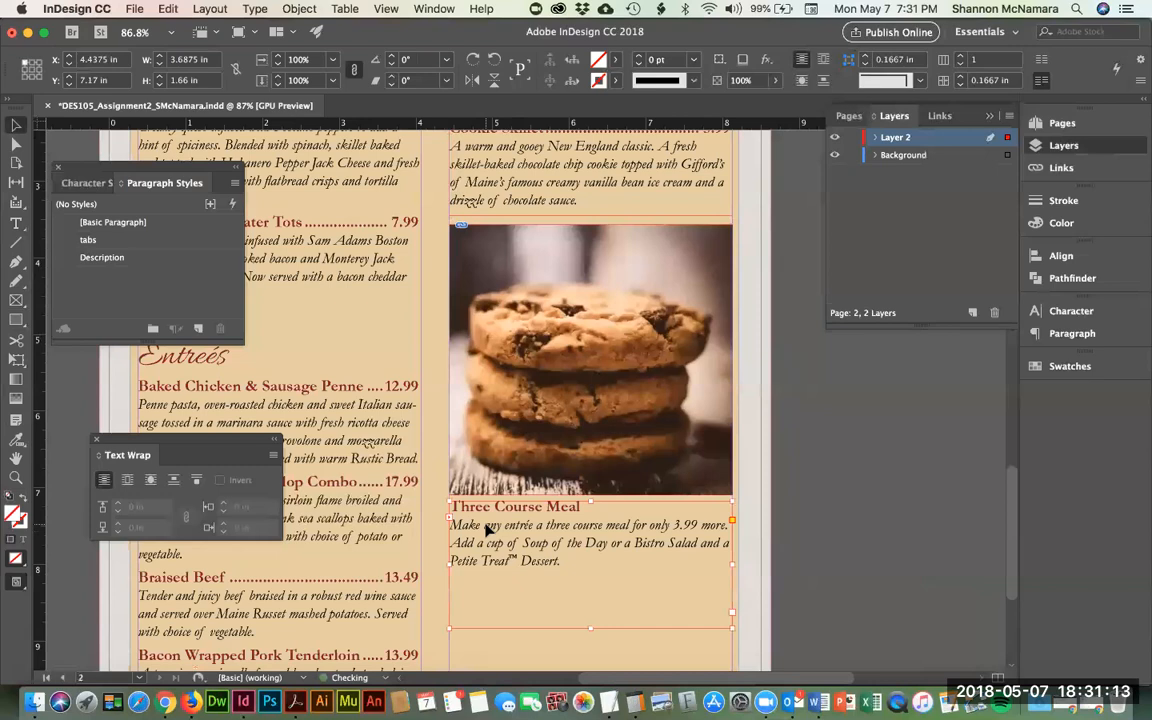
- Shorten the Three Course Meal frame so it fits its text
{"action": "left_click", "coordinate": [862, 515]}
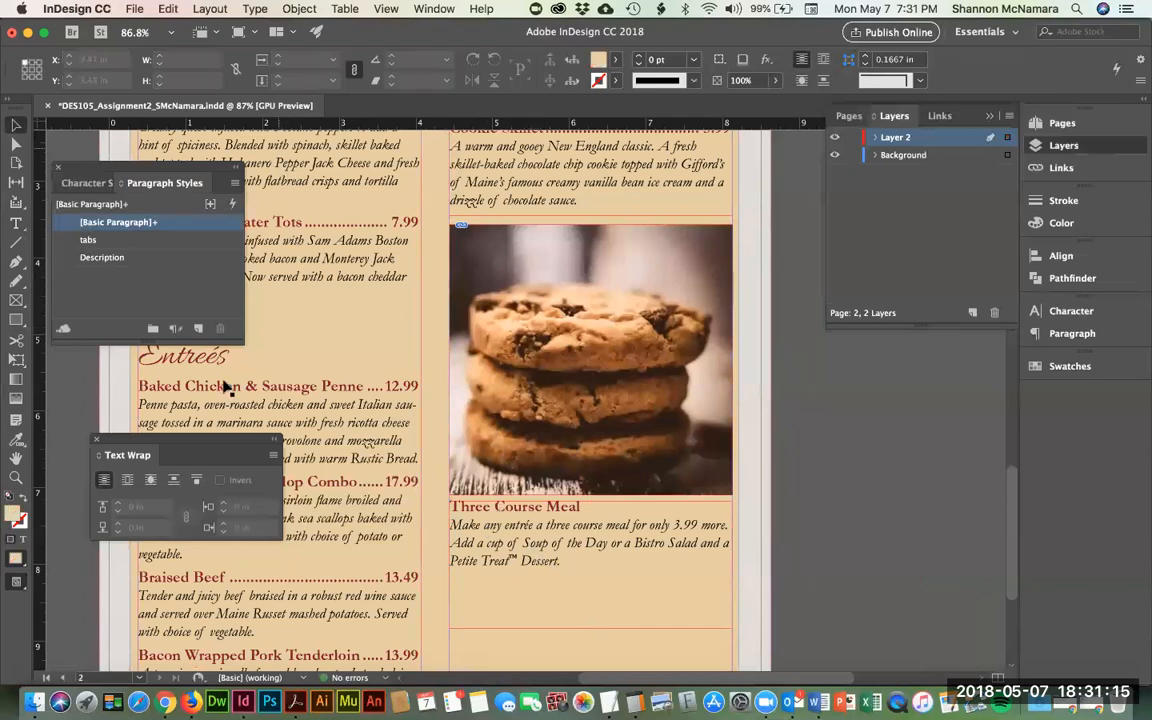
{"action": "left_click", "coordinate": [598, 597]}
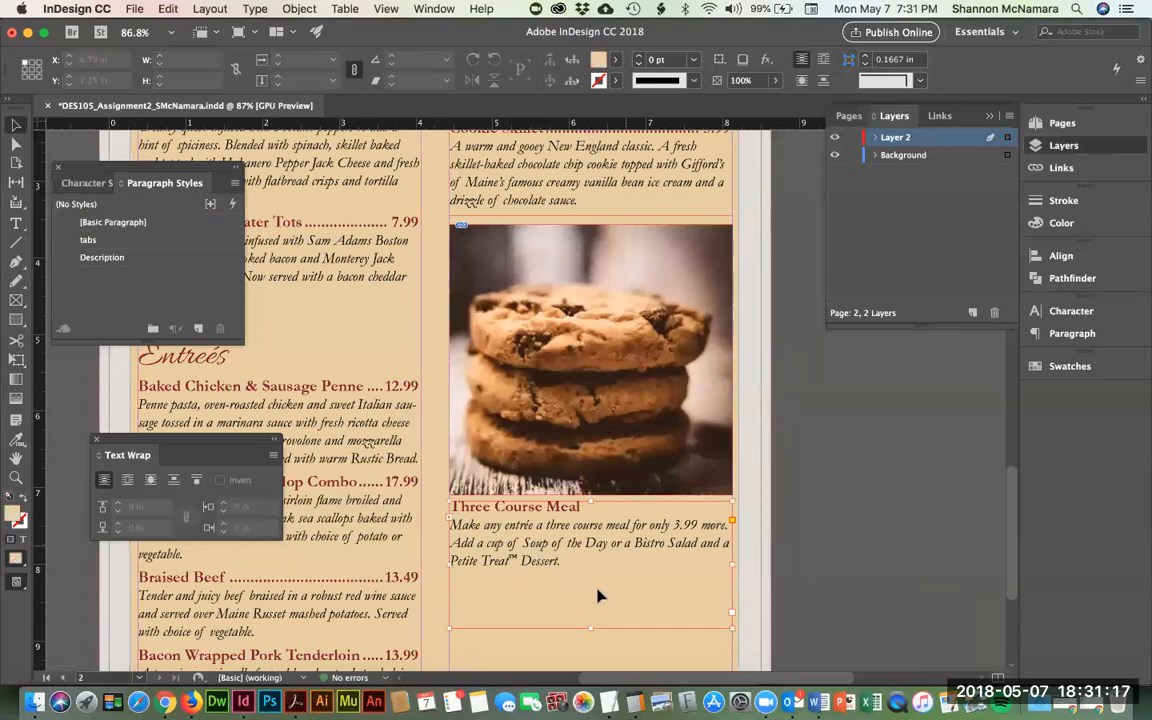
{"action": "left_click_drag", "start_coordinate": [591, 628], "coordinate": [591, 583]}
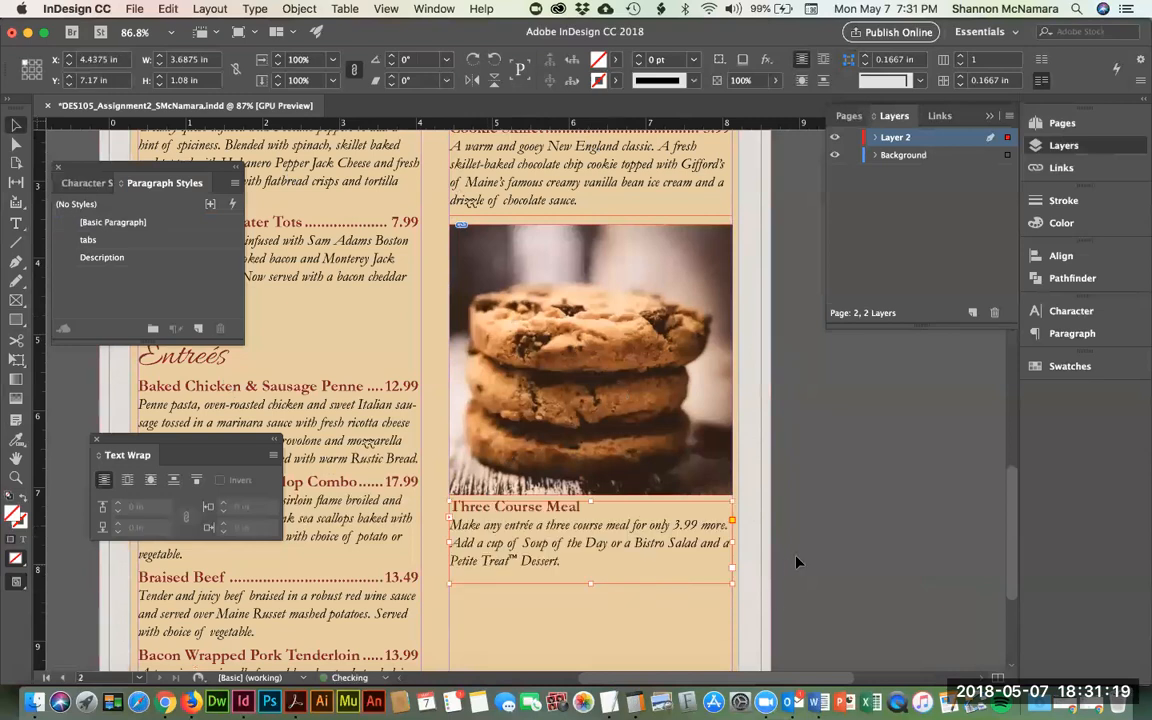
{"action": "left_click", "coordinate": [797, 562]}
{"action": "scroll", "coordinate": [340, 300], "scroll_direction": "down", "scroll_amount": 4}
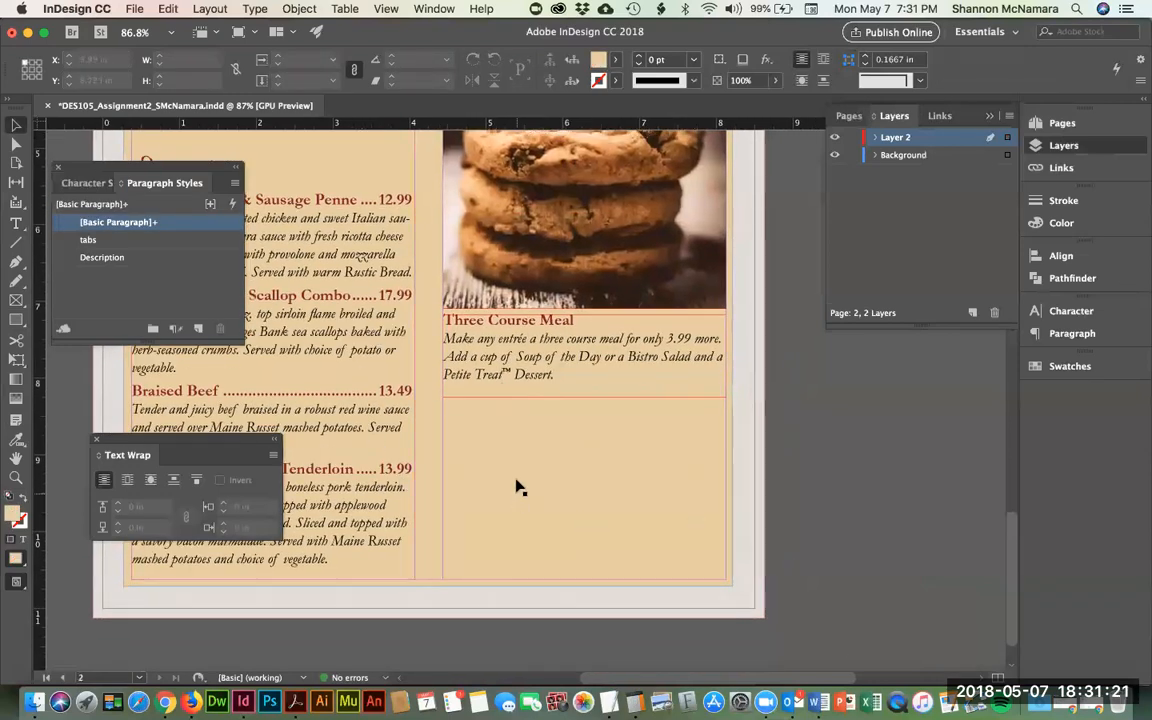
- Draw an image frame below the Three Course Meal text and place pexels-photo-853006.jpg into it
{"action": "left_click", "coordinate": [16, 300]}
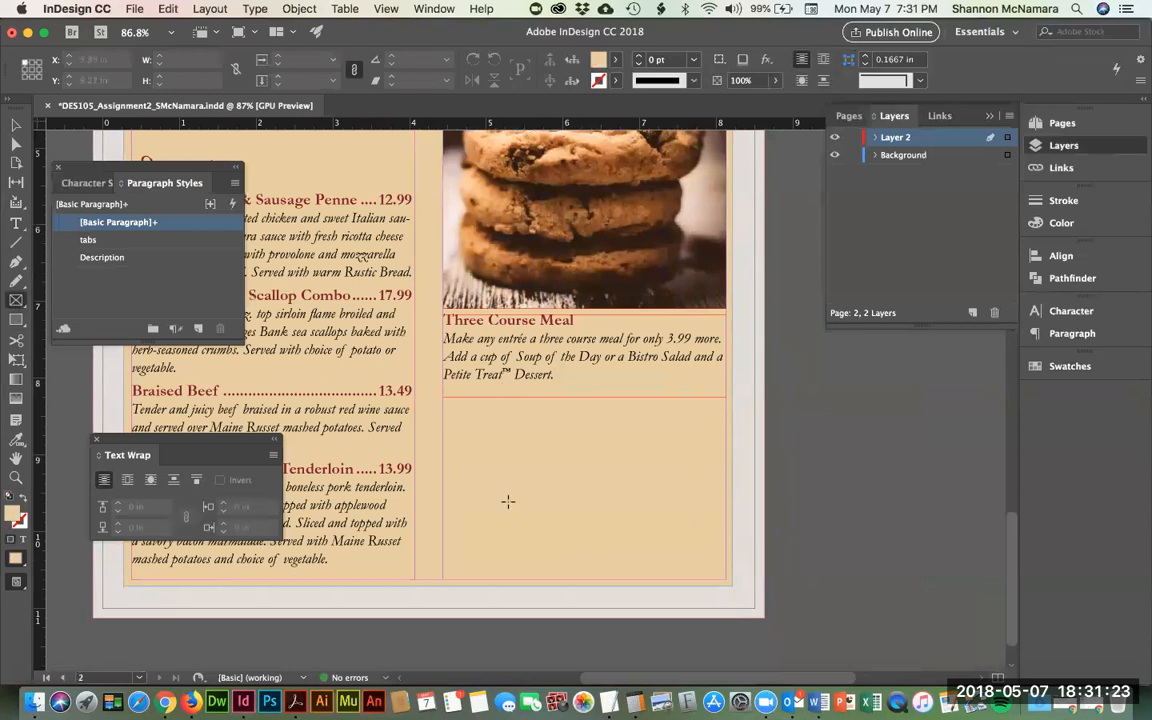
{"action": "left_click_drag", "start_coordinate": [443, 408], "coordinate": [725, 576]}
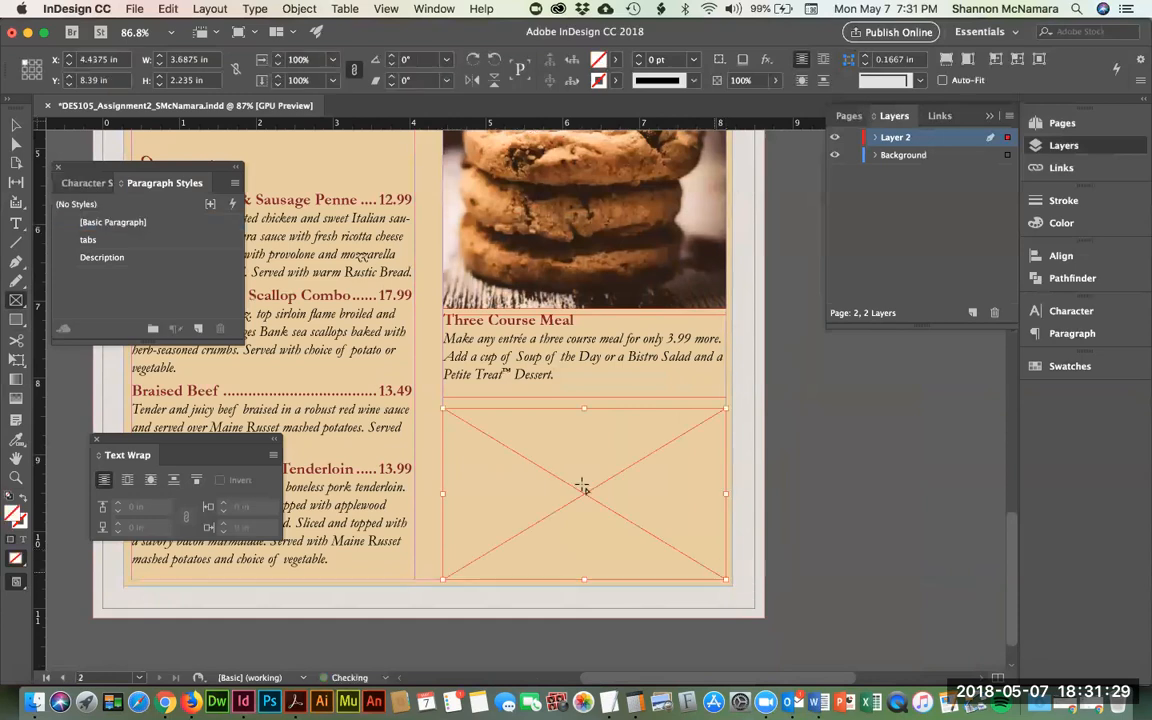
{"action": "left_click", "coordinate": [134, 9]}
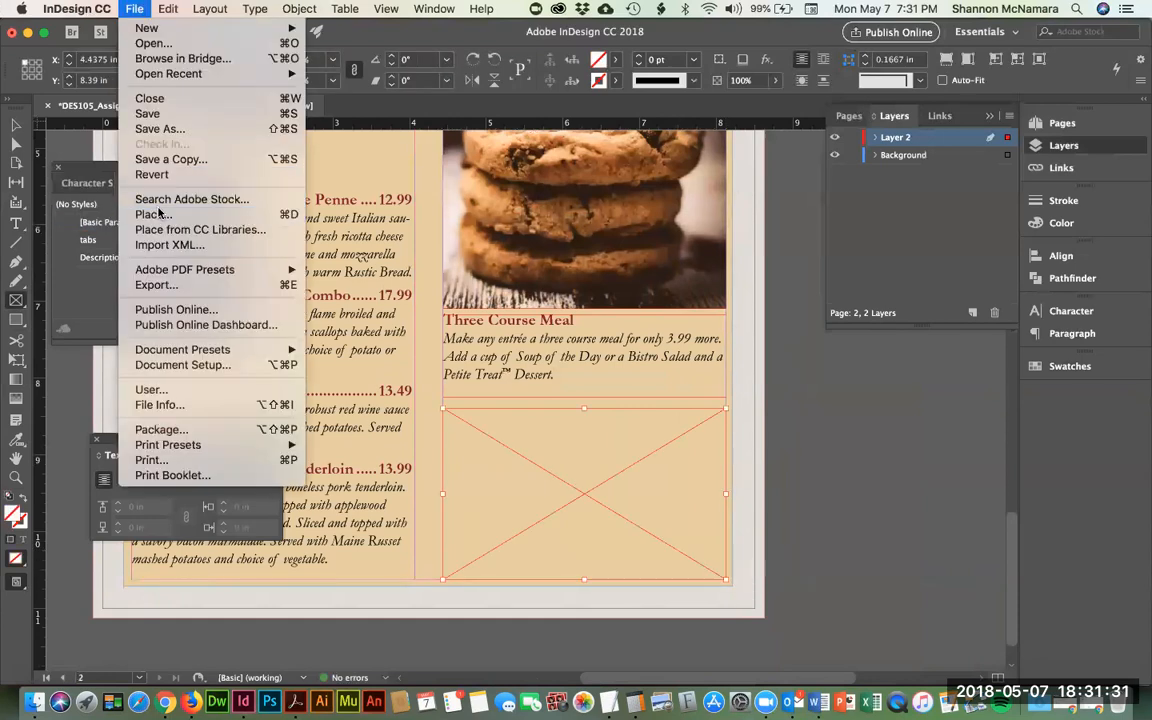
{"action": "left_click", "coordinate": [150, 194]}
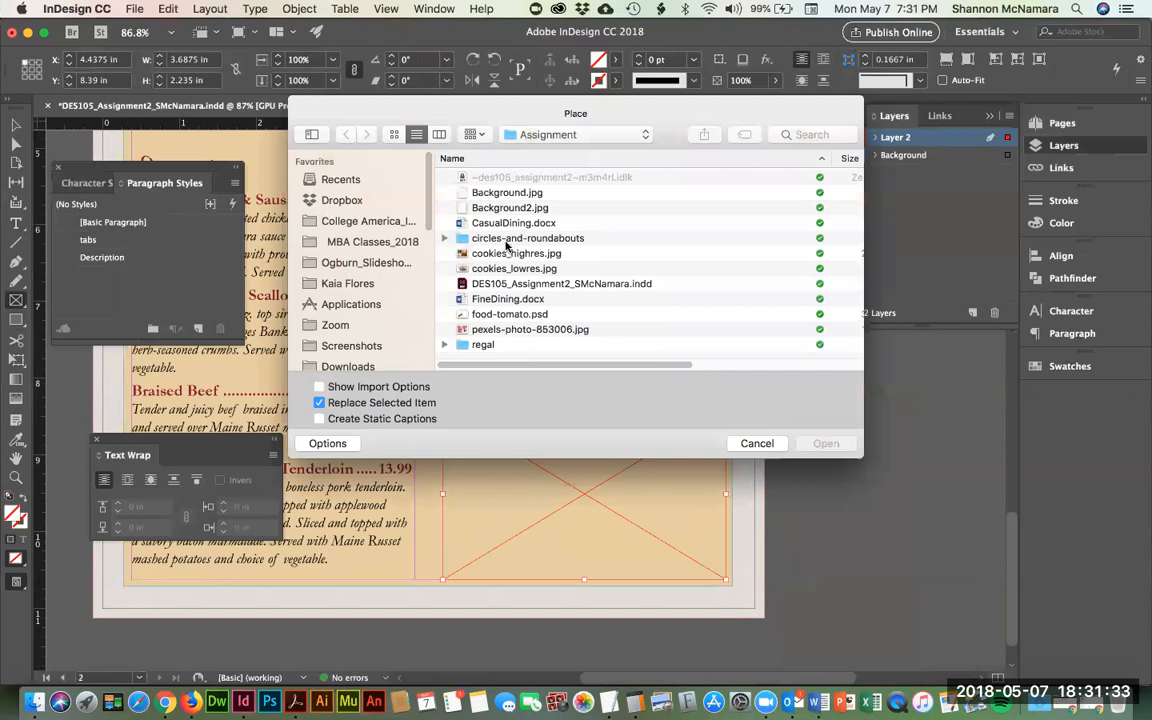
{"action": "left_click", "coordinate": [507, 330]}
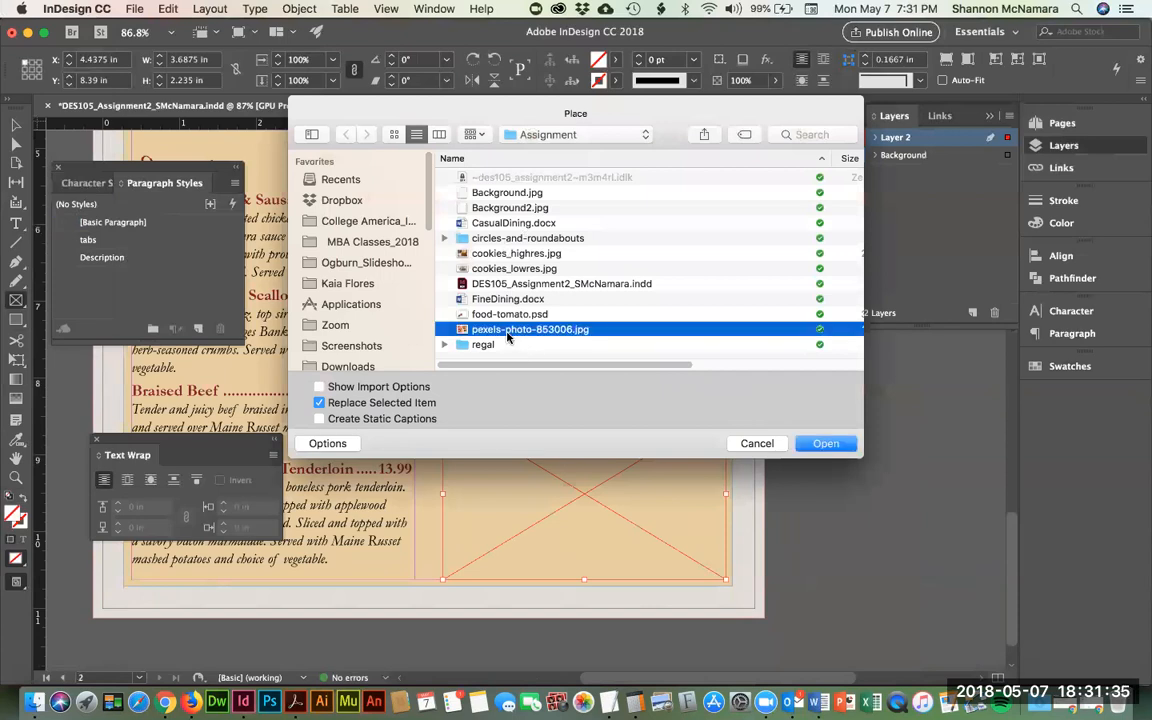
{"action": "key", "text": "space"}
{"action": "key", "text": "space"}
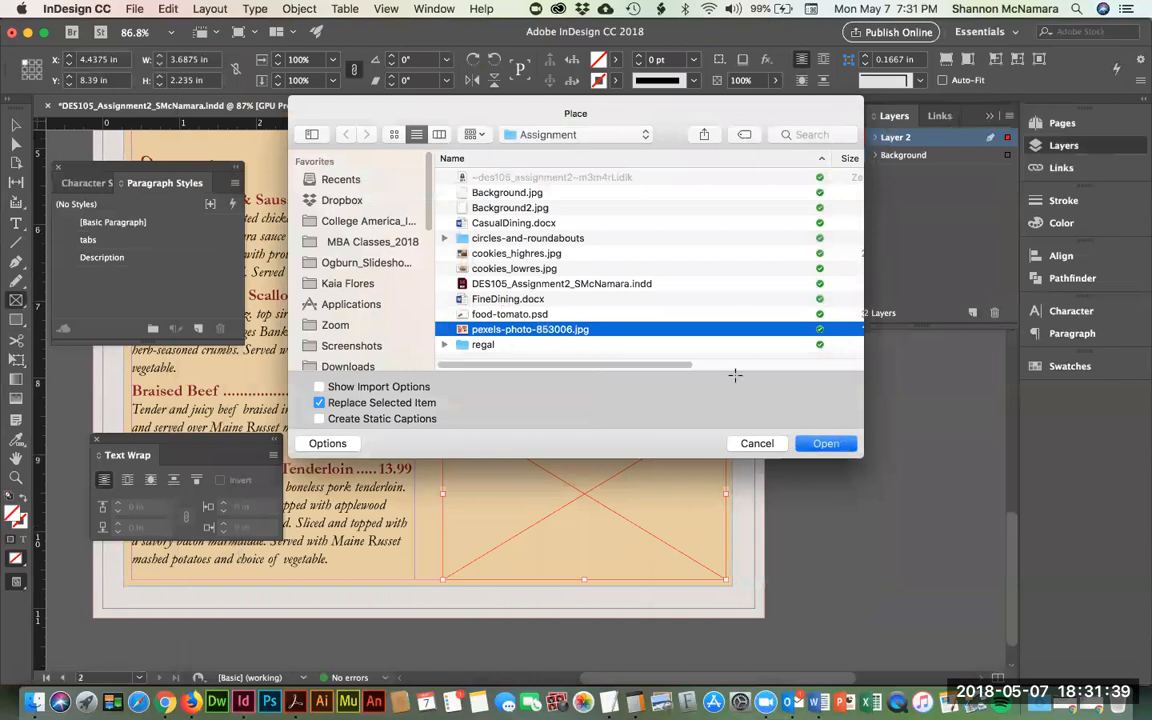
{"action": "key", "text": "Return"}
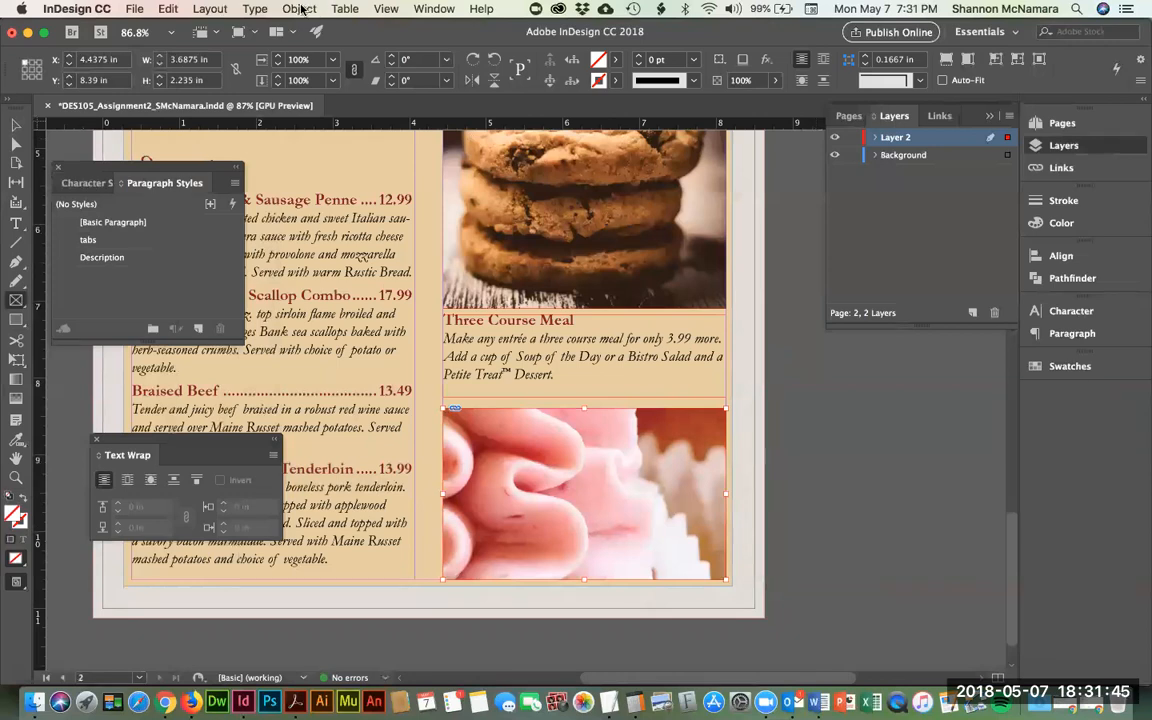
- Fit the cupcake image proportionally and resize its frame to fill the column width
{"action": "left_click", "coordinate": [300, 9]}
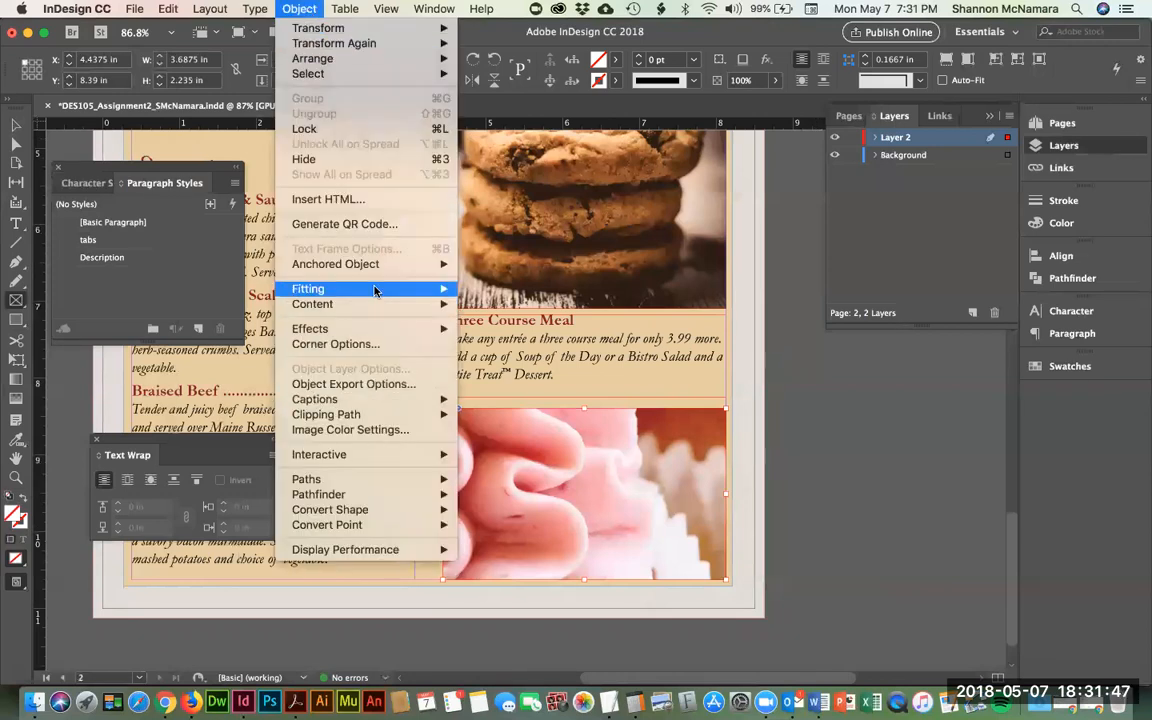
{"action": "mouse_move", "coordinate": [375, 291]}
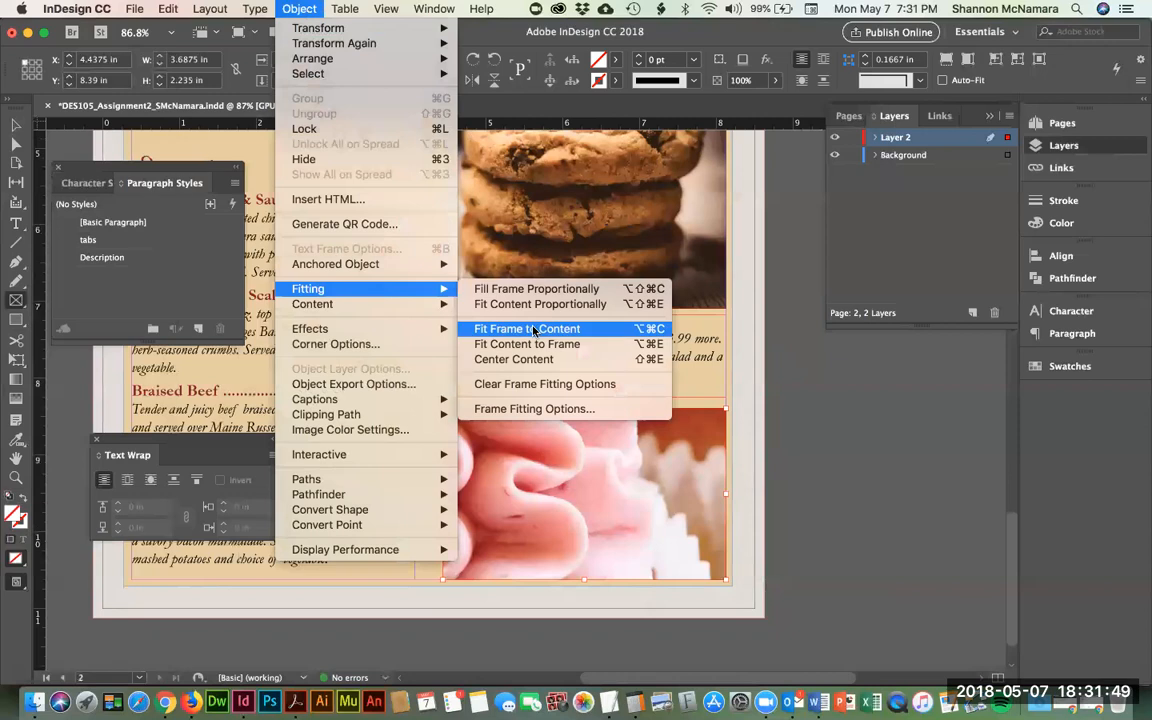
{"action": "left_click", "coordinate": [500, 304]}
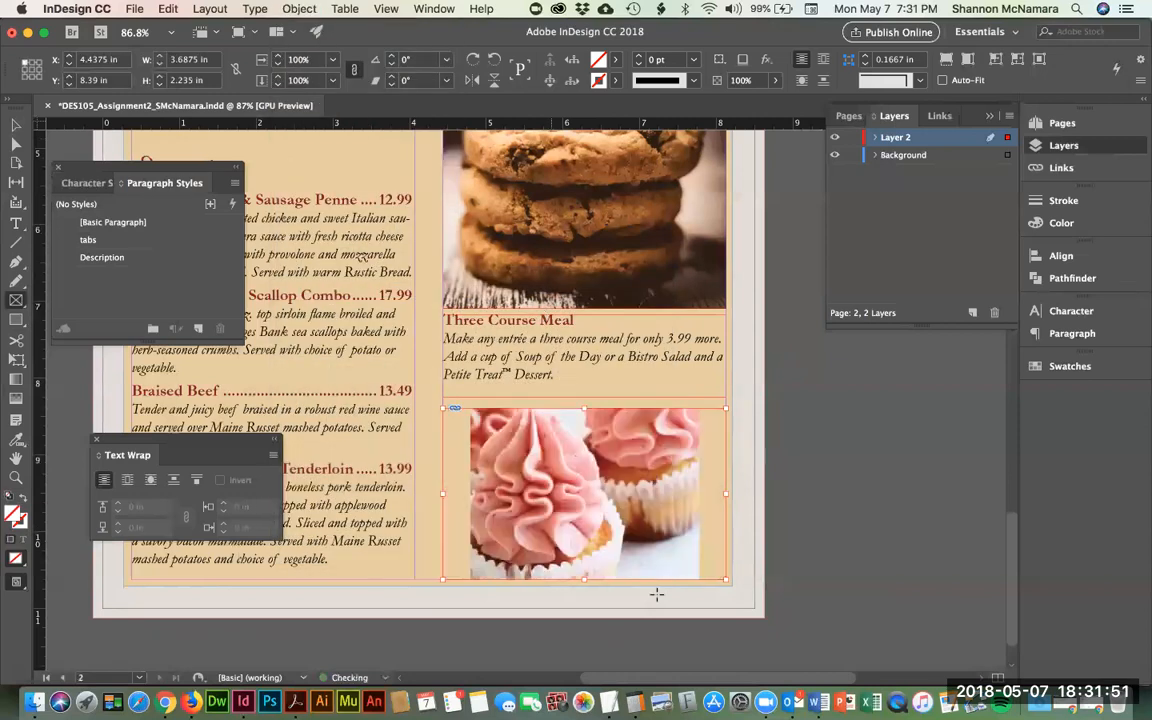
{"action": "left_click", "coordinate": [16, 124]}
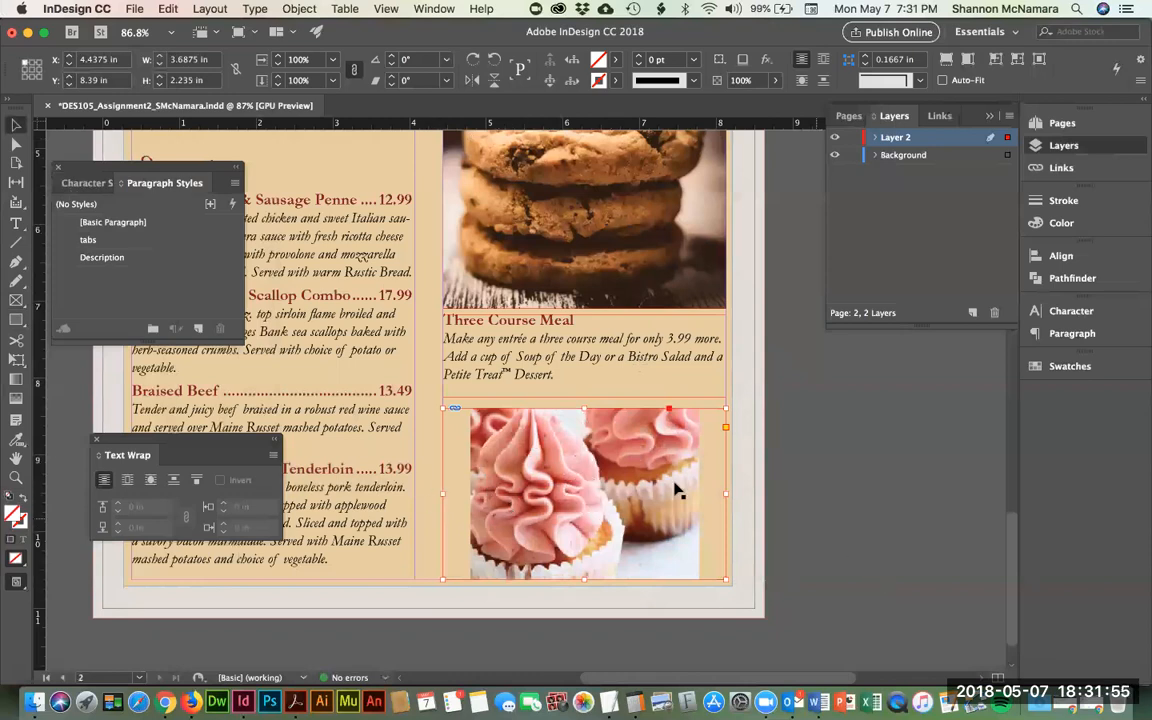
{"action": "left_click_drag", "start_coordinate": [726, 492], "coordinate": [698, 491]}
{"action": "left_click_drag", "start_coordinate": [446, 493], "coordinate": [470, 493]}
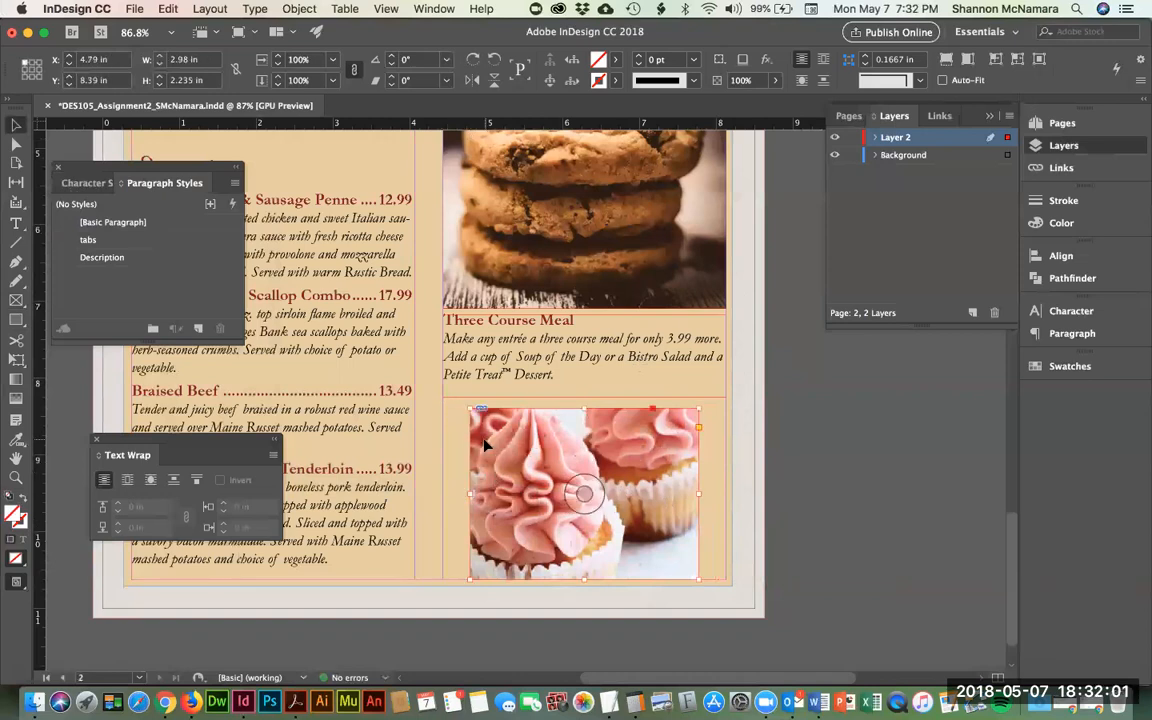
{"action": "left_click_drag", "start_coordinate": [471, 409], "coordinate": [444, 397]}
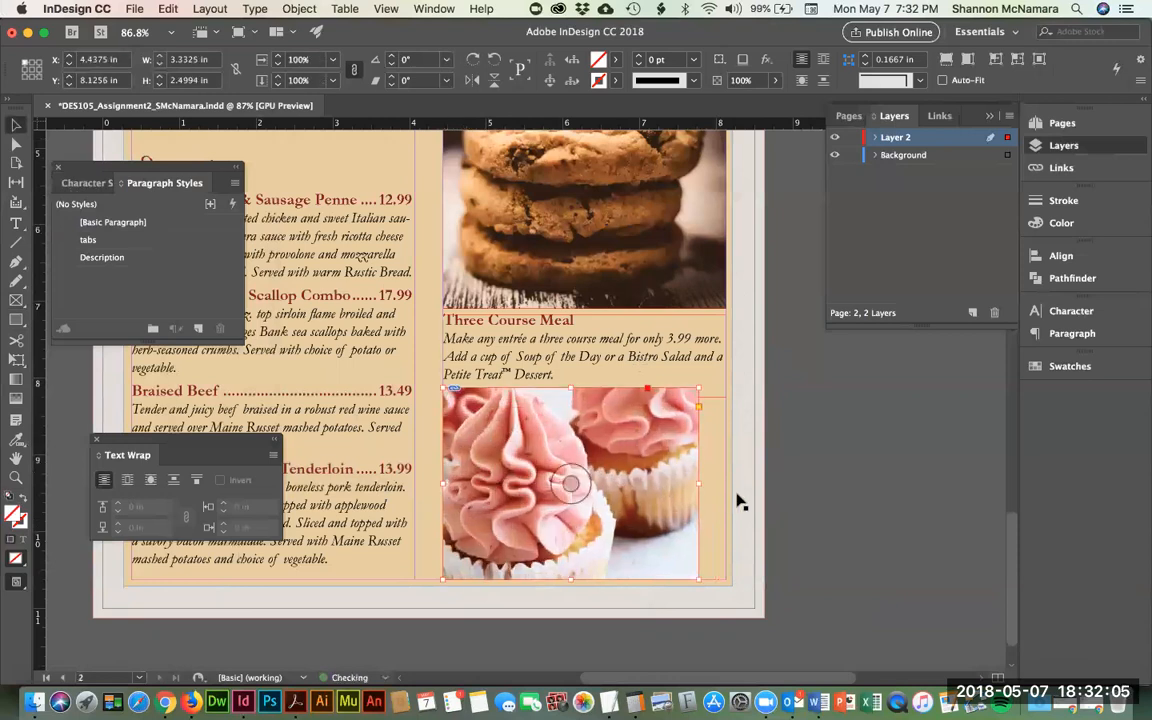
{"action": "left_click_drag", "start_coordinate": [698, 580], "coordinate": [727, 590]}
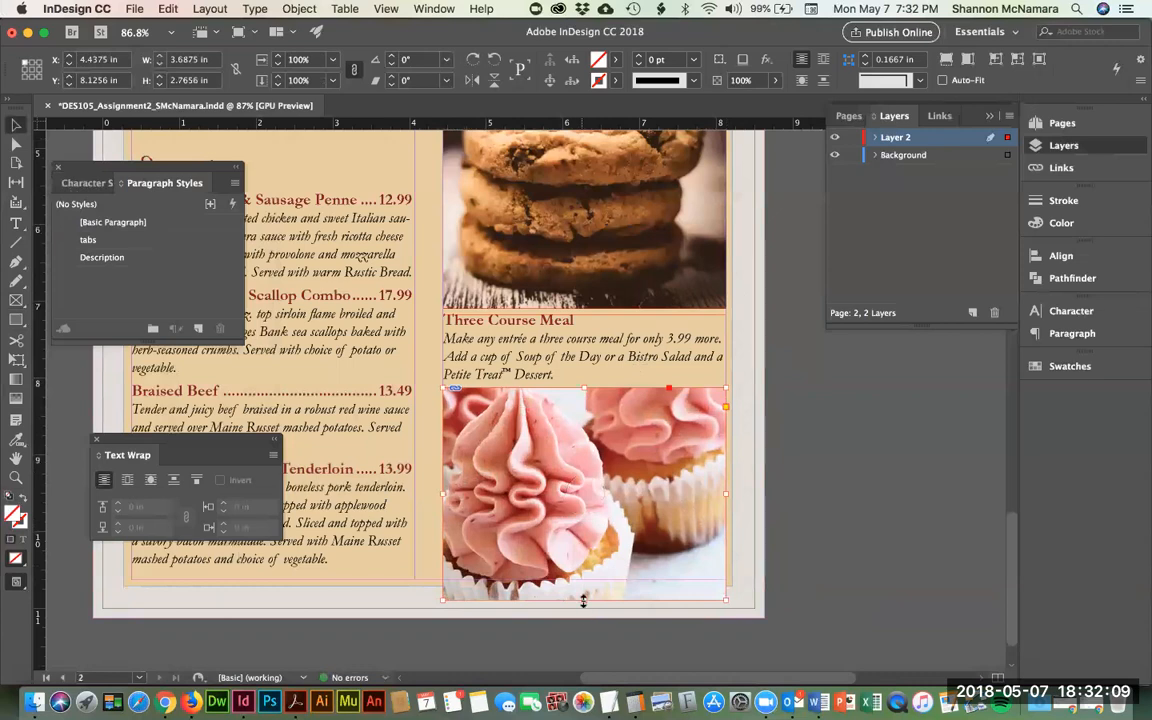
- Shorten the cupcake frame to 2.4994 in, flush with the tan panel's bottom edge
{"action": "left_click", "coordinate": [844, 580]}
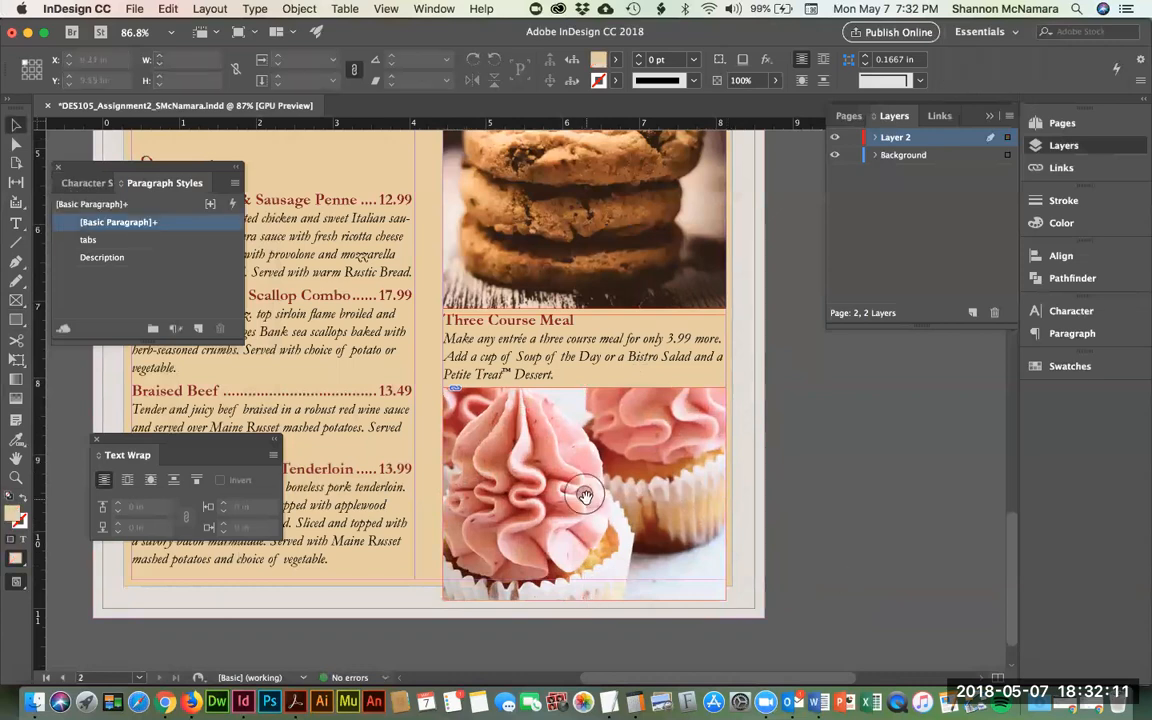
{"action": "left_click", "coordinate": [586, 596]}
{"action": "left_click_drag", "start_coordinate": [586, 598], "coordinate": [589, 580]}
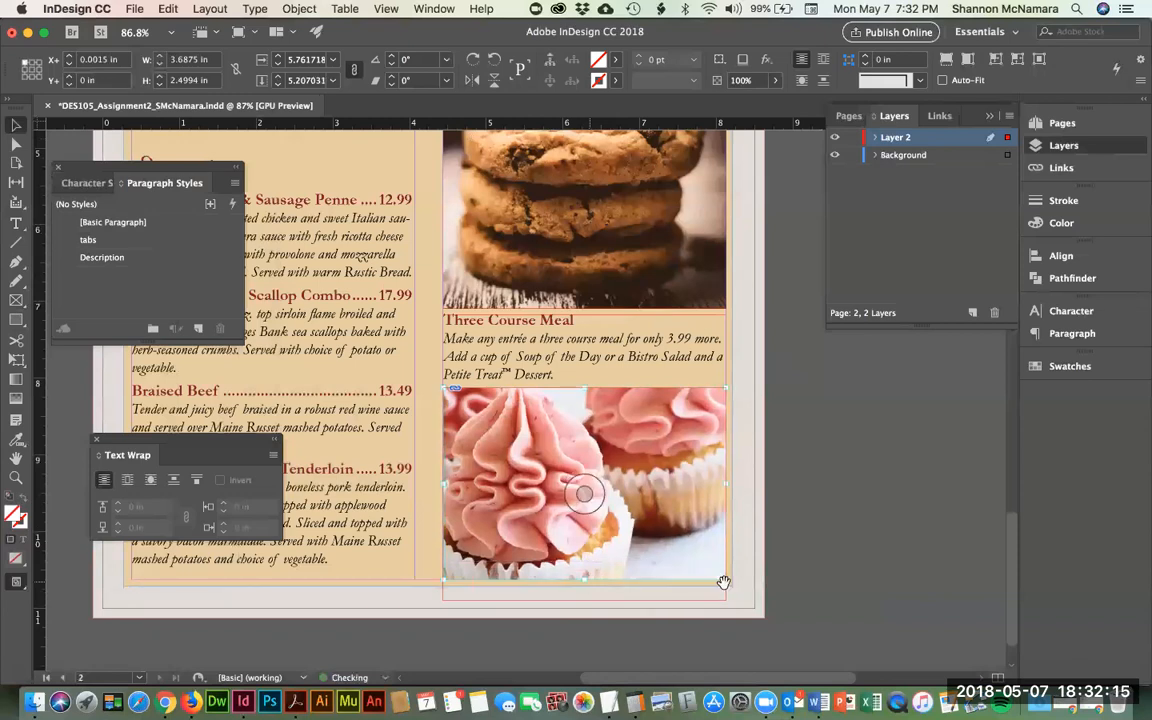
{"action": "key", "text": "super+z"}
{"action": "left_click", "coordinate": [802, 583]}
{"action": "left_click", "coordinate": [581, 603]}
{"action": "left_click", "coordinate": [583, 597]}
{"action": "left_click_drag", "start_coordinate": [583, 597], "coordinate": [583, 580]}
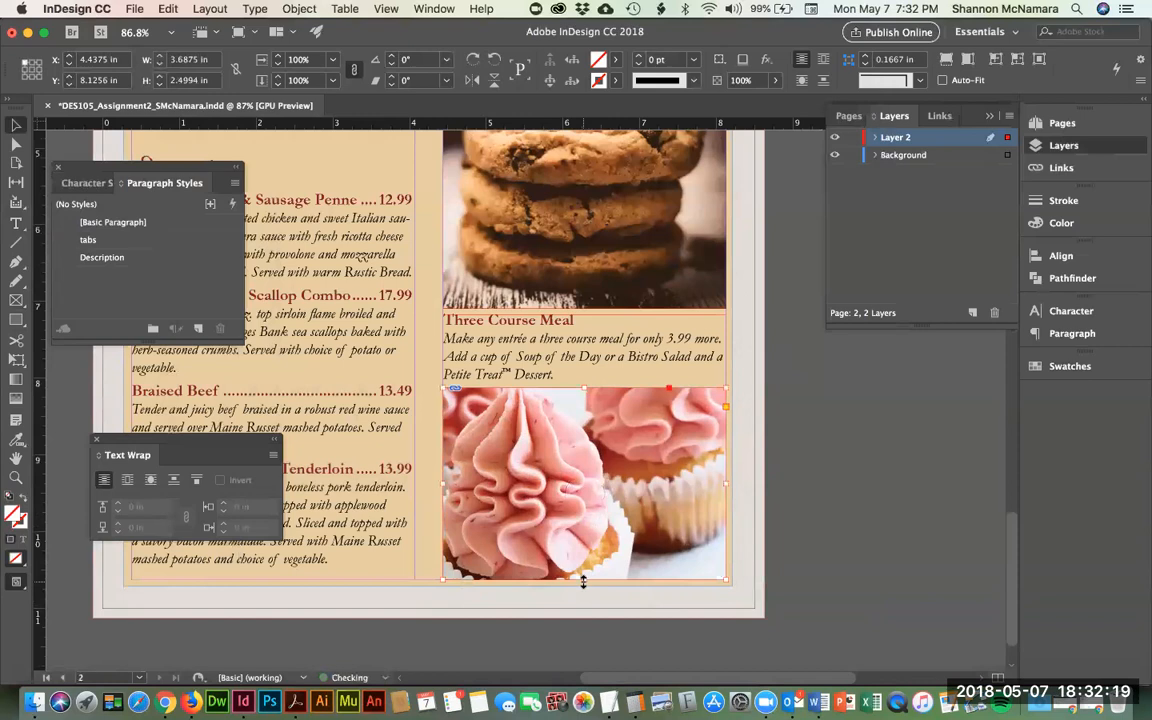
{"action": "left_click", "coordinate": [770, 489]}
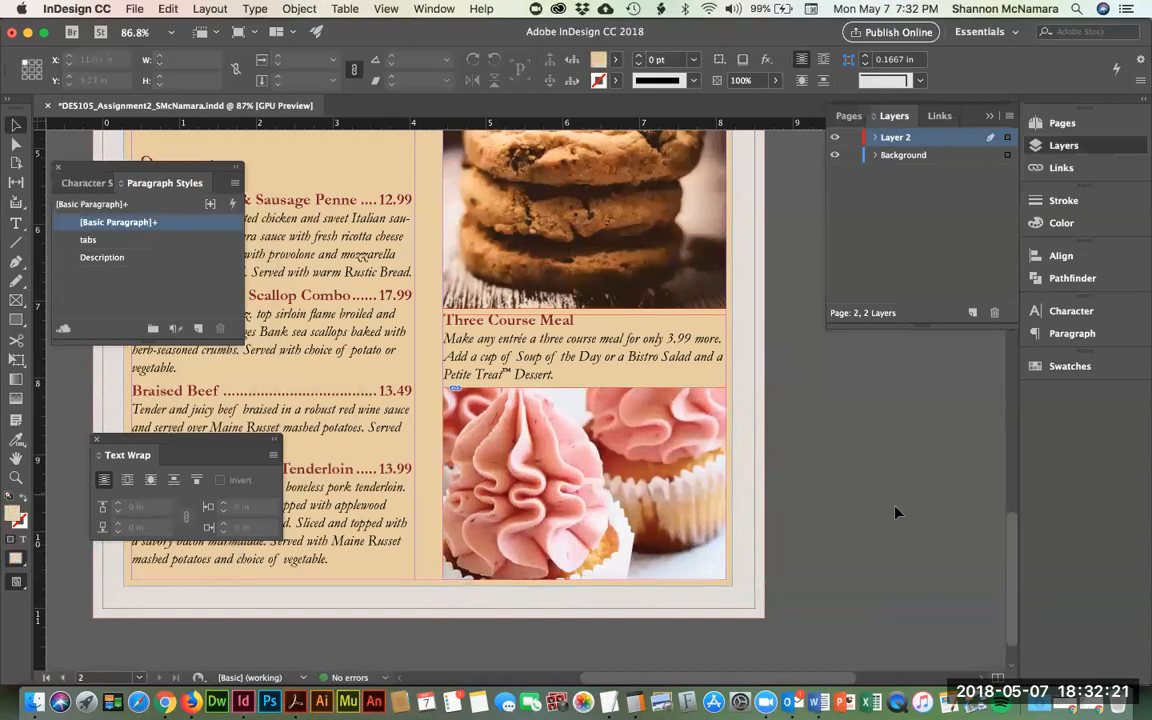
{"action": "key", "text": "super+0"}
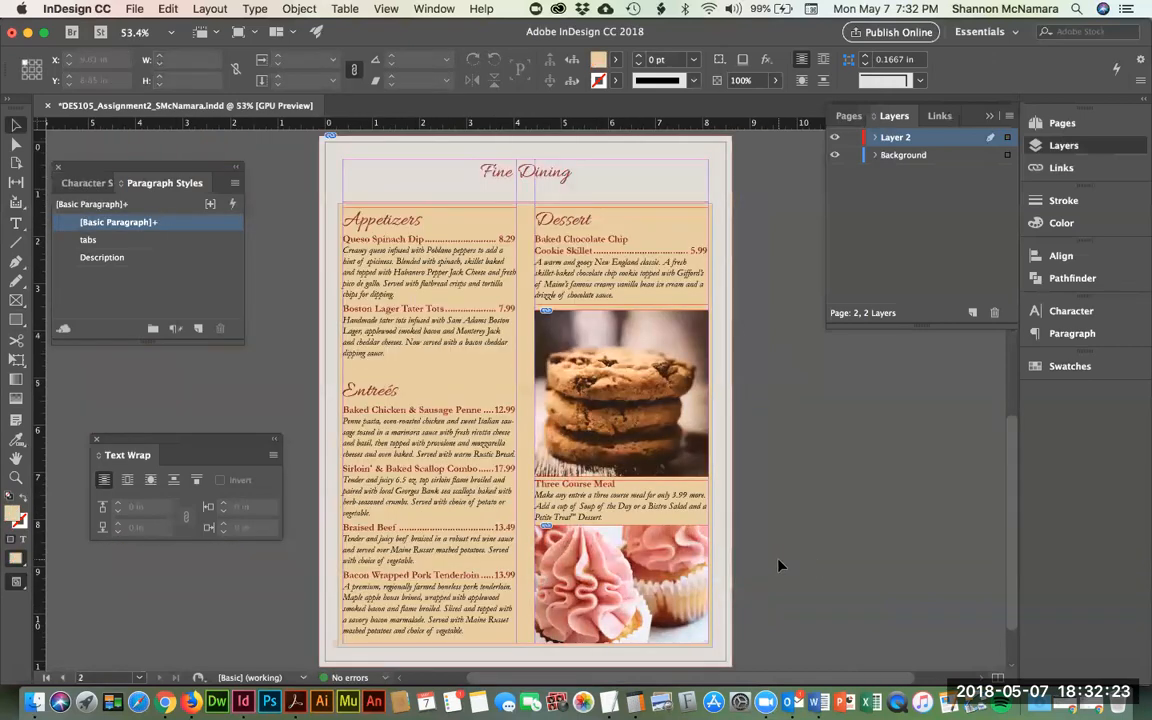
- Select all the Fine Dining heading text and raise its size to 50 pt
{"action": "double_click", "coordinate": [531, 174]}
{"action": "key", "text": "super+a"}
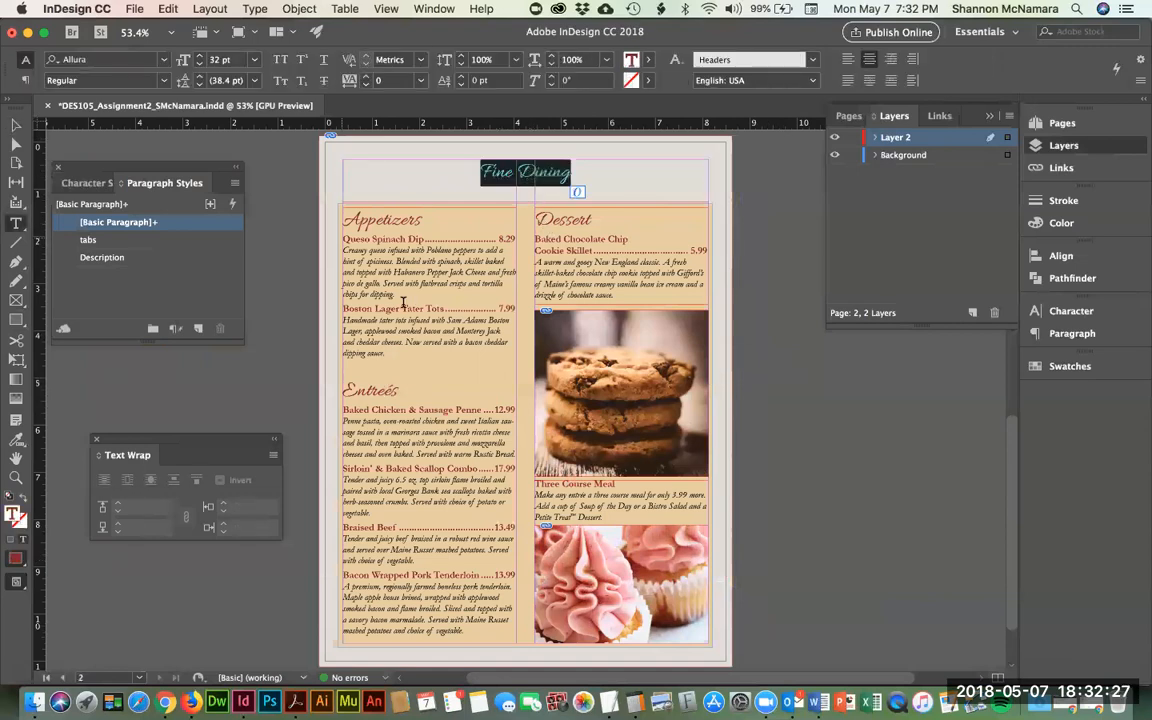
{"action": "key", "text": "super+shift+period"}
{"action": "key", "text": "super+shift+period"}
{"action": "key", "text": "super+shift+period"}
{"action": "key", "text": "super+shift+period"}
{"action": "key", "text": "super+shift+period"}
{"action": "key", "text": "super+shift+period"}
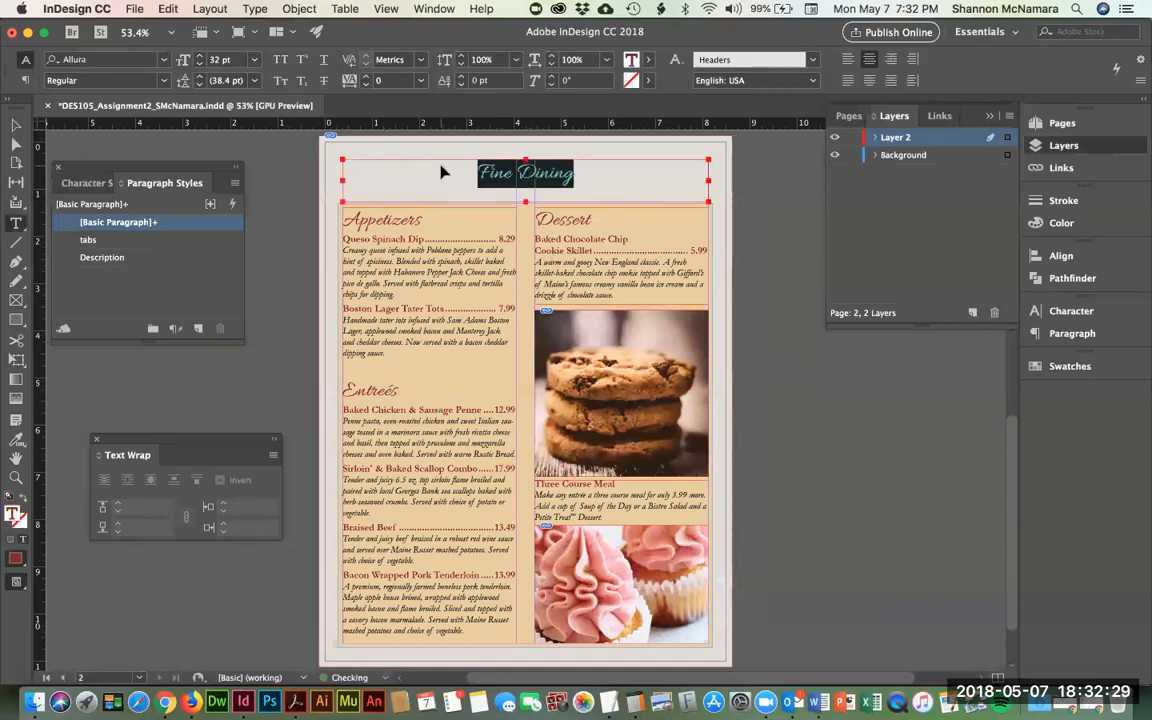
{"action": "key", "text": "super+shift+period"}
{"action": "key", "text": "super+shift+period"}
{"action": "key", "text": "super+shift+period"}
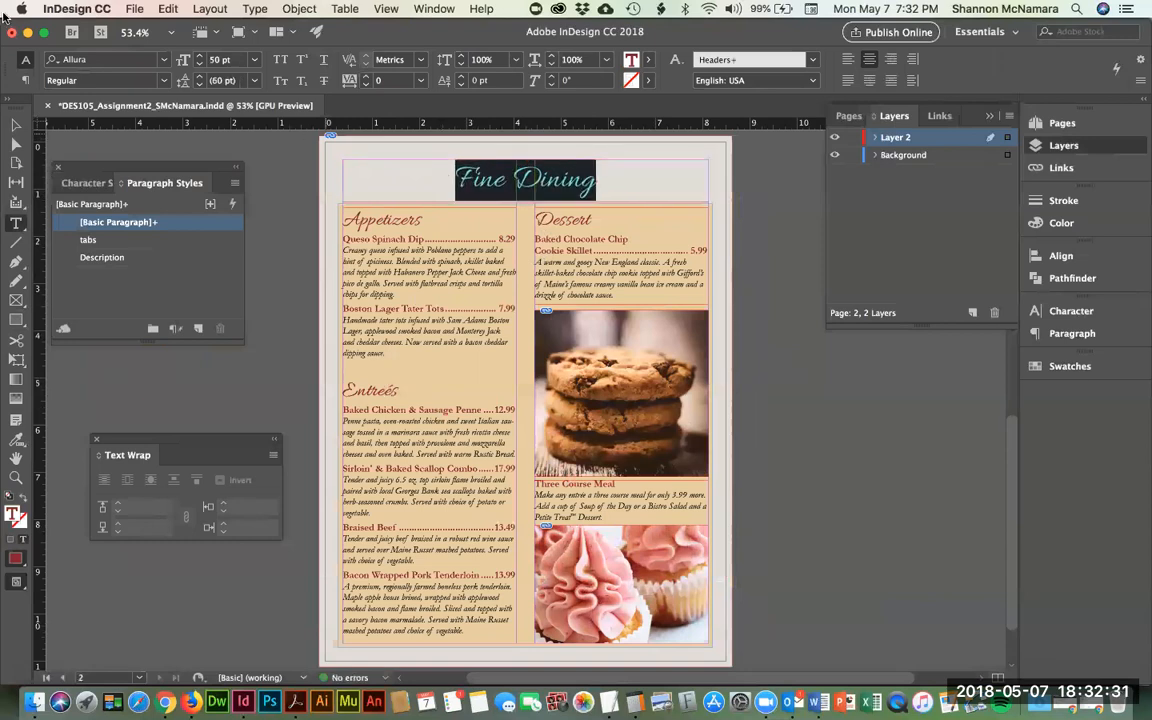
{"action": "left_click", "coordinate": [16, 140]}
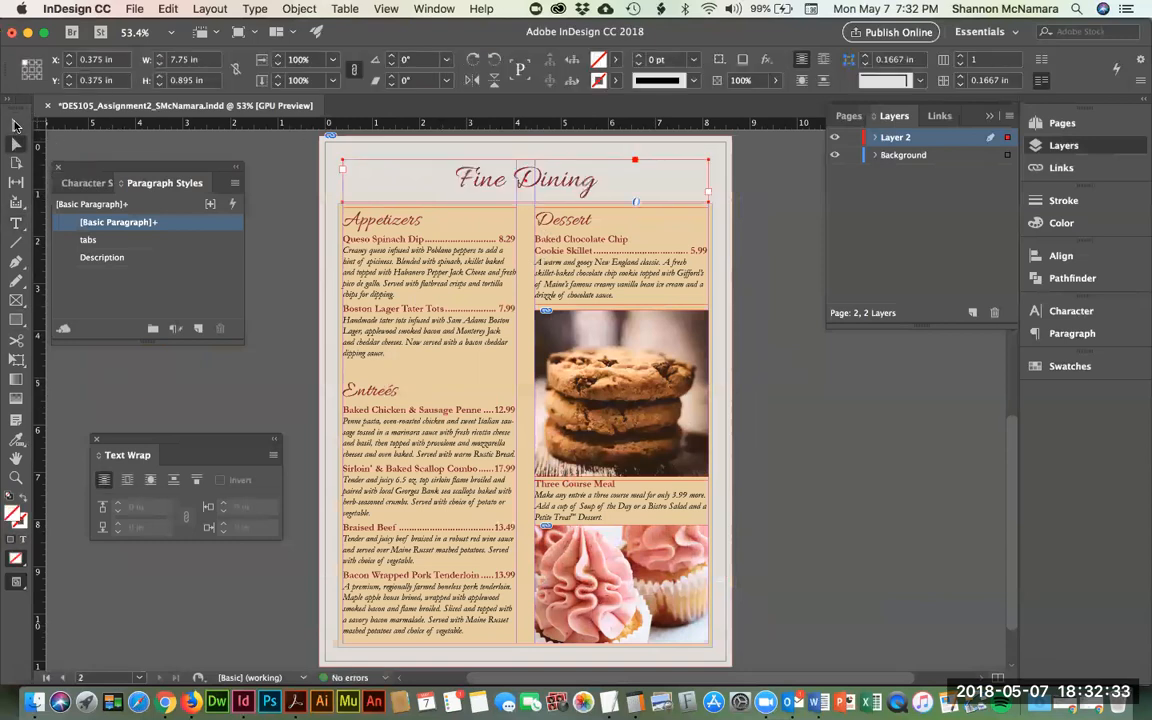
{"action": "left_click", "coordinate": [257, 149]}
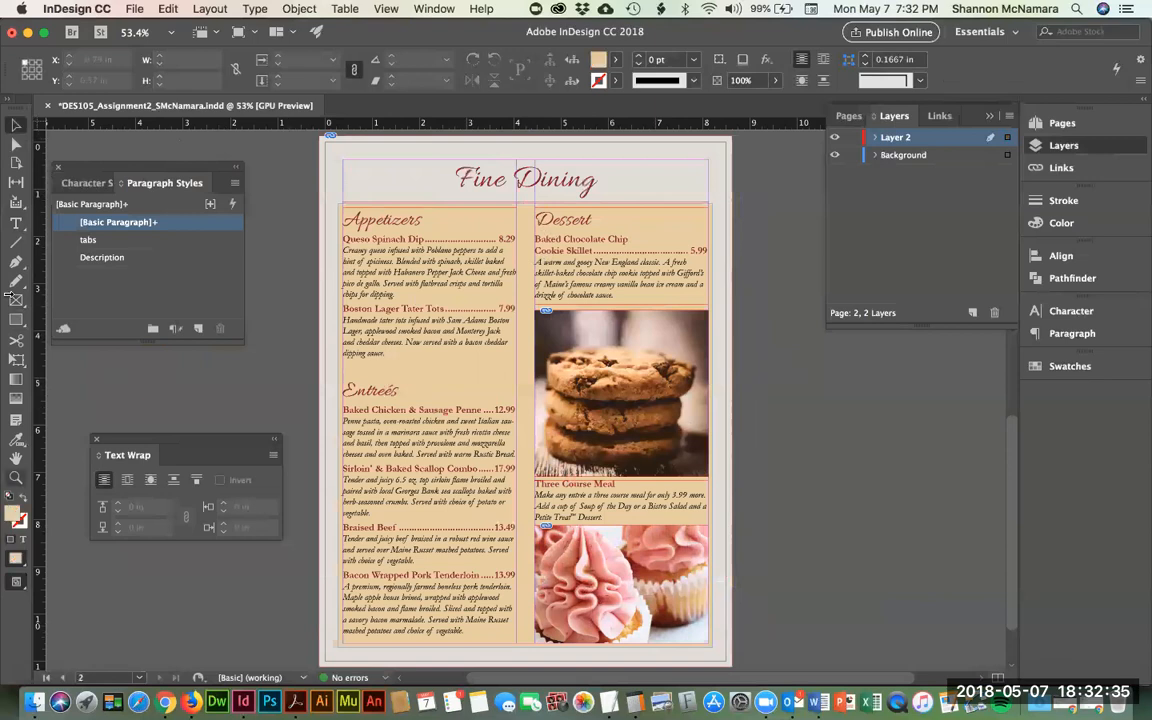
{"action": "left_click", "coordinate": [16, 244]}
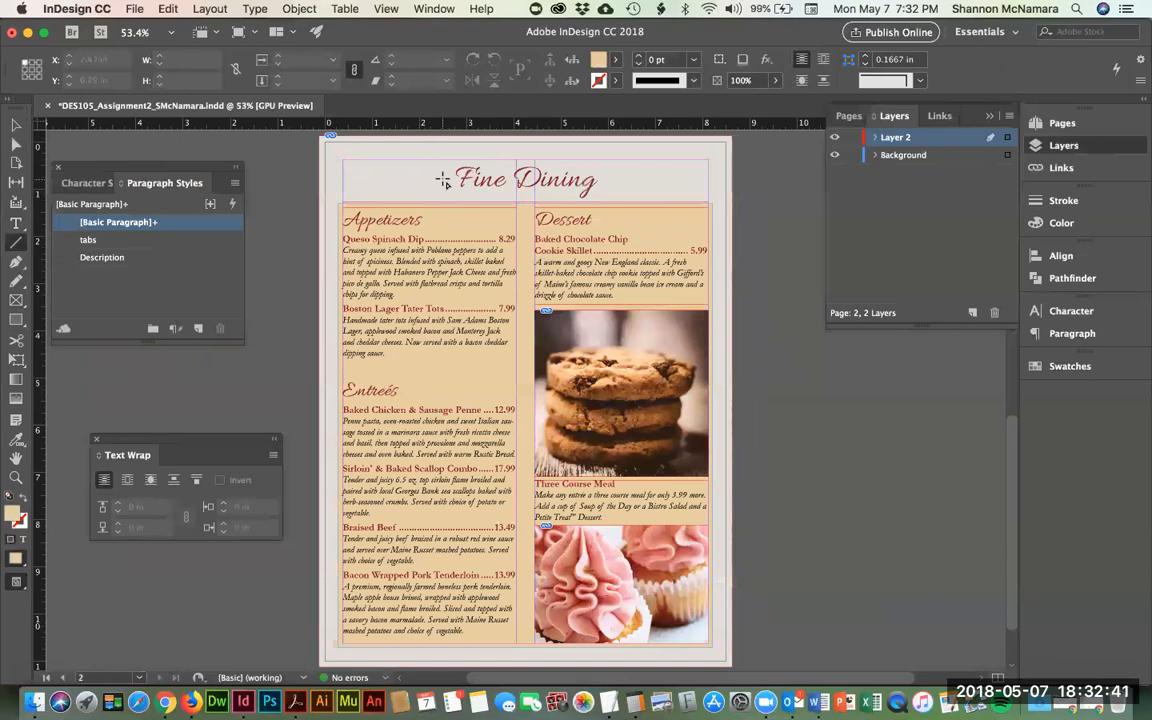
{"action": "left_click", "coordinate": [16, 321]}
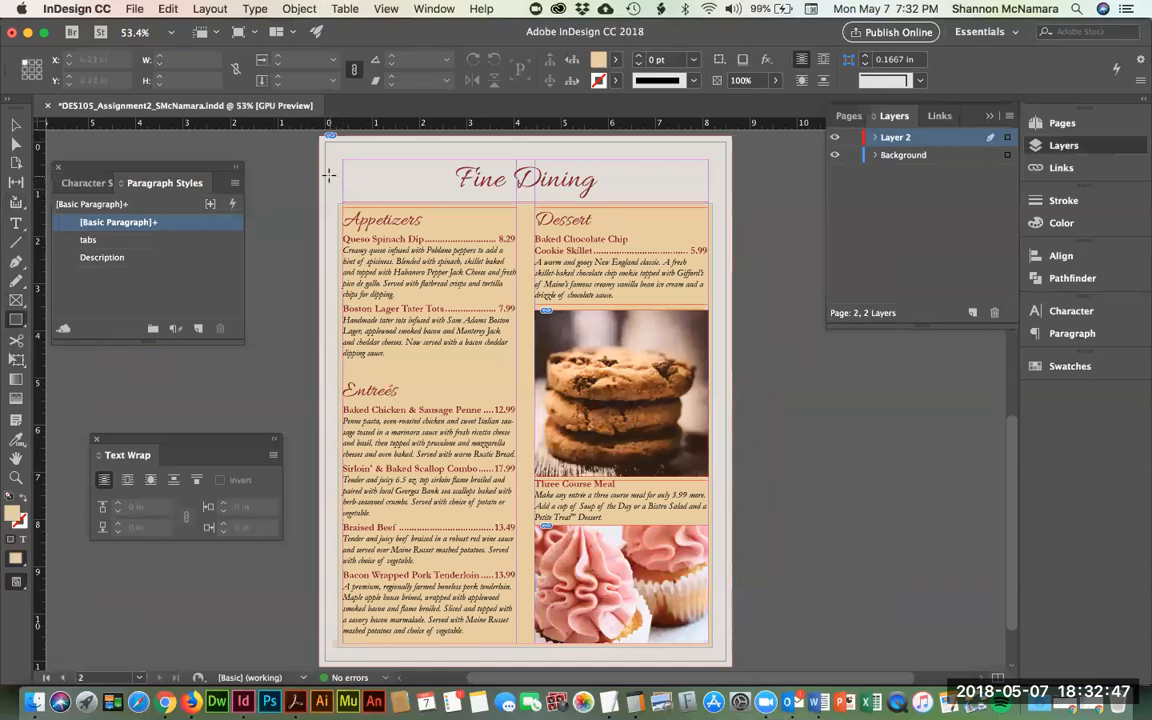
- Draw an unfilled rectangle with a 1 pt Amelia Island Red stroke, about 8.19 × 10.17 in
{"action": "left_click_drag", "start_coordinate": [332, 174], "coordinate": [721, 234]}
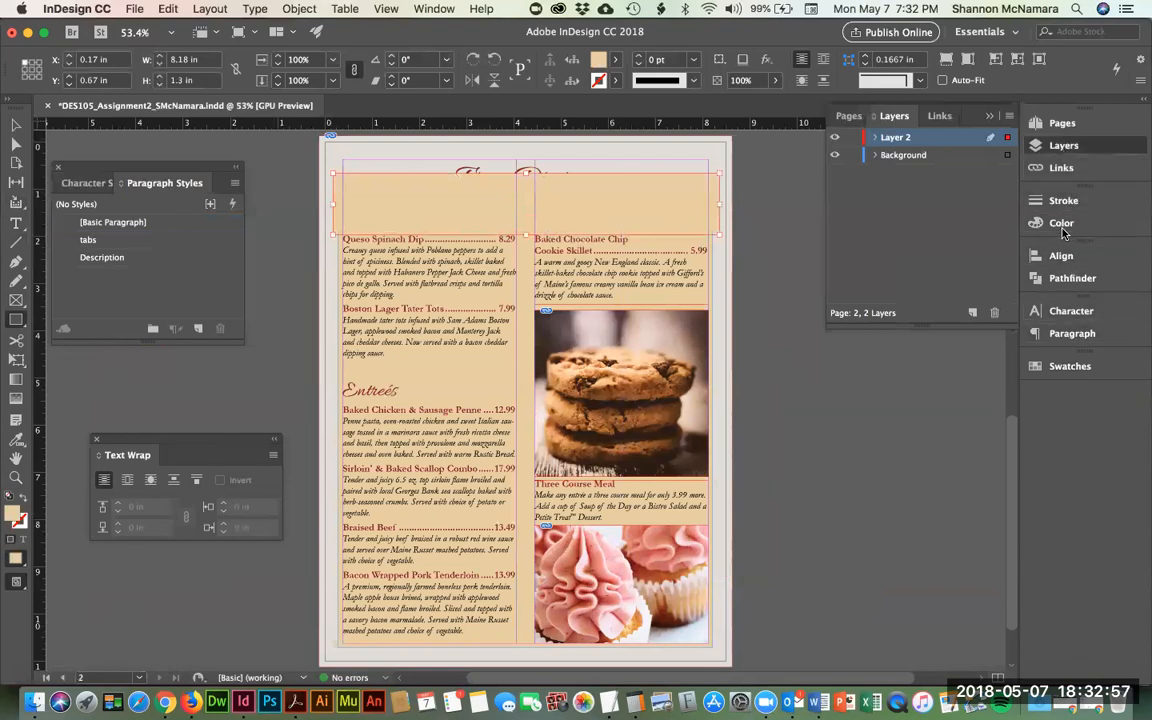
{"action": "left_click", "coordinate": [1070, 366]}
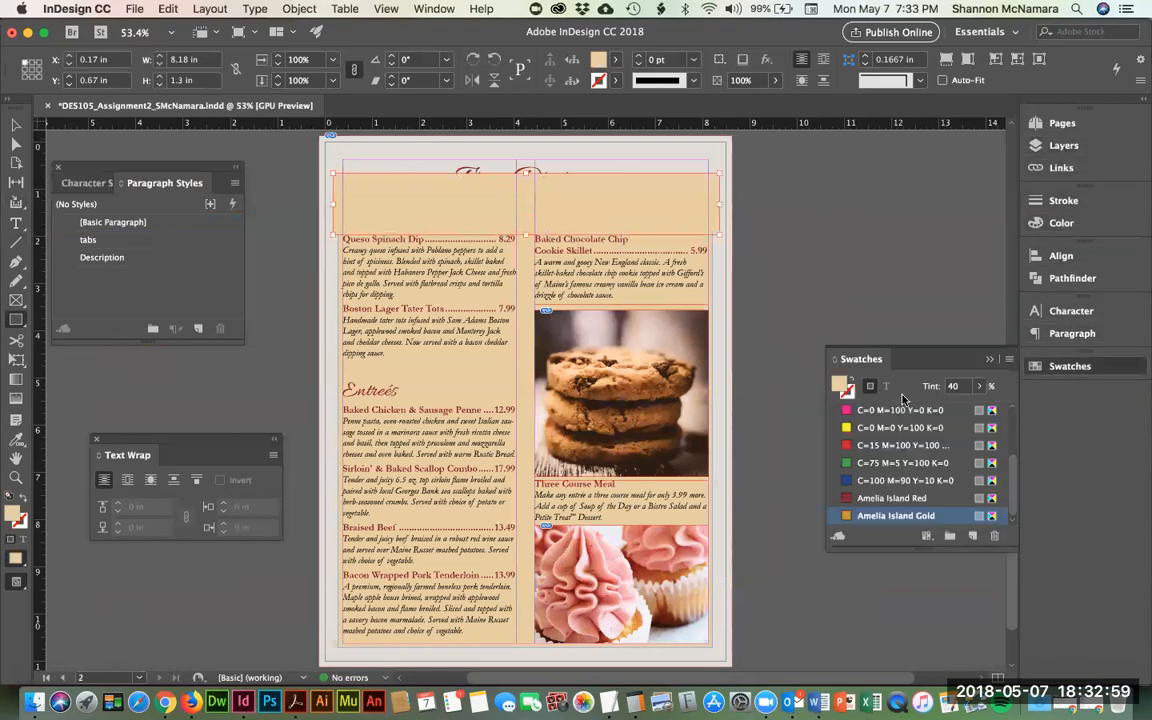
{"action": "left_click", "coordinate": [868, 411]}
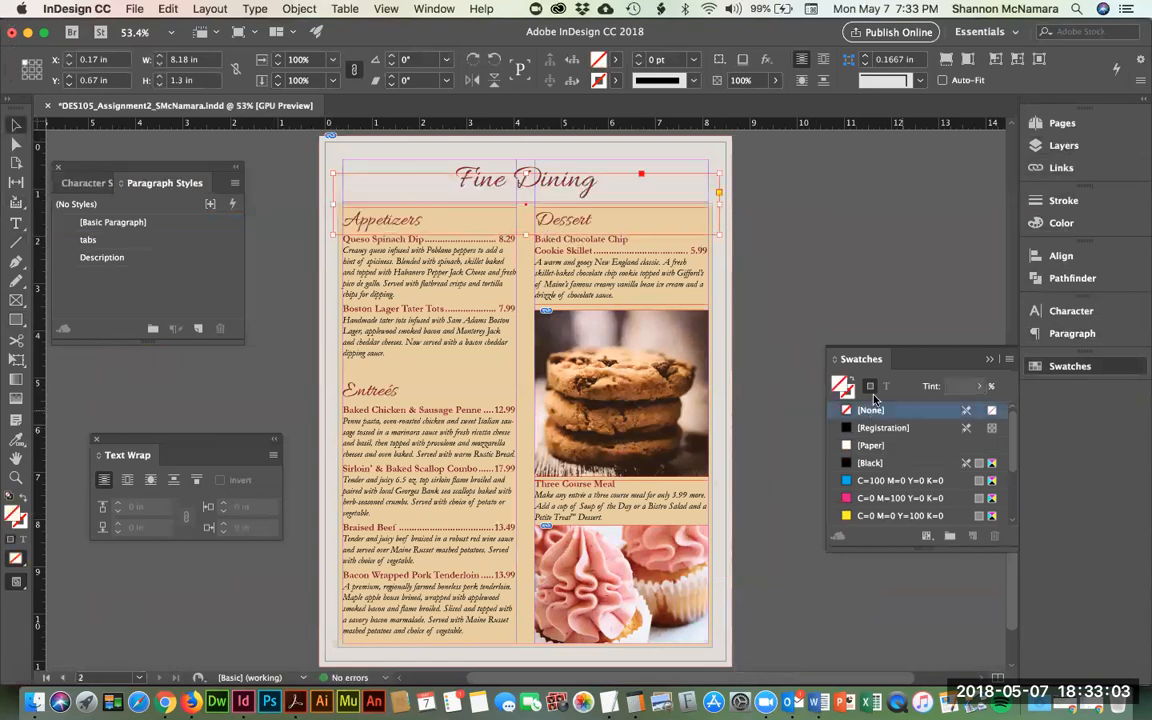
{"action": "scroll", "coordinate": [900, 470], "scroll_direction": "down", "scroll_amount": 3}
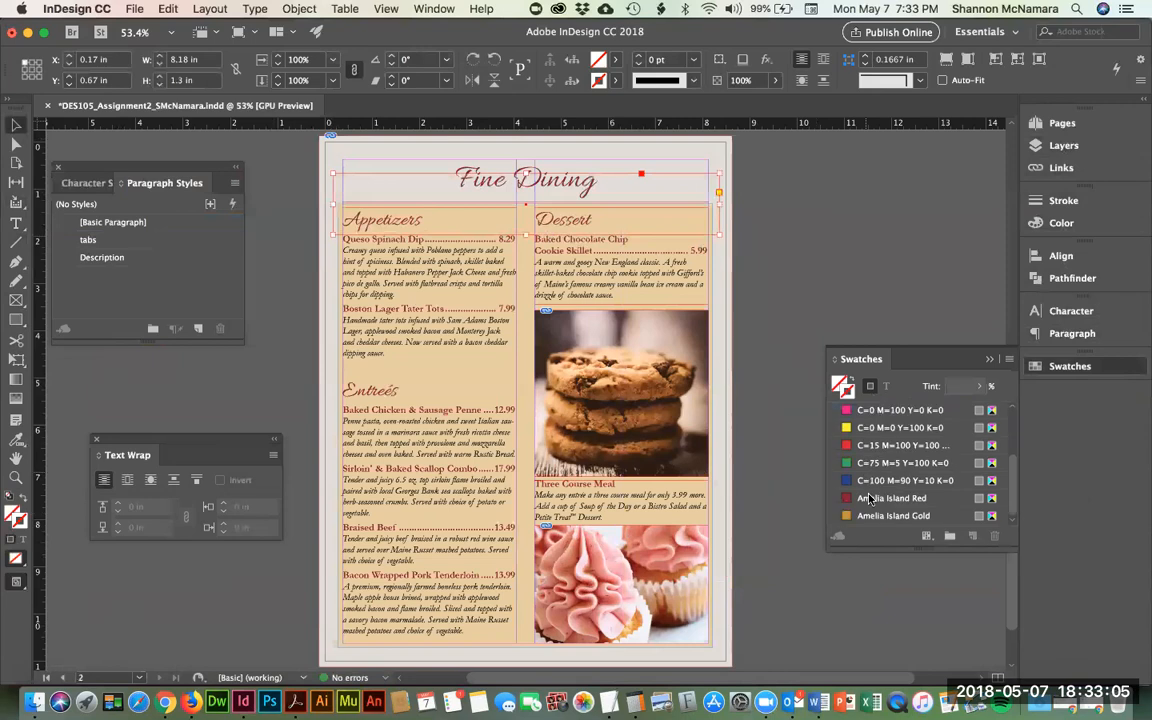
{"action": "left_click", "coordinate": [893, 498]}
{"action": "left_click_drag", "start_coordinate": [474, 234], "coordinate": [511, 652]}
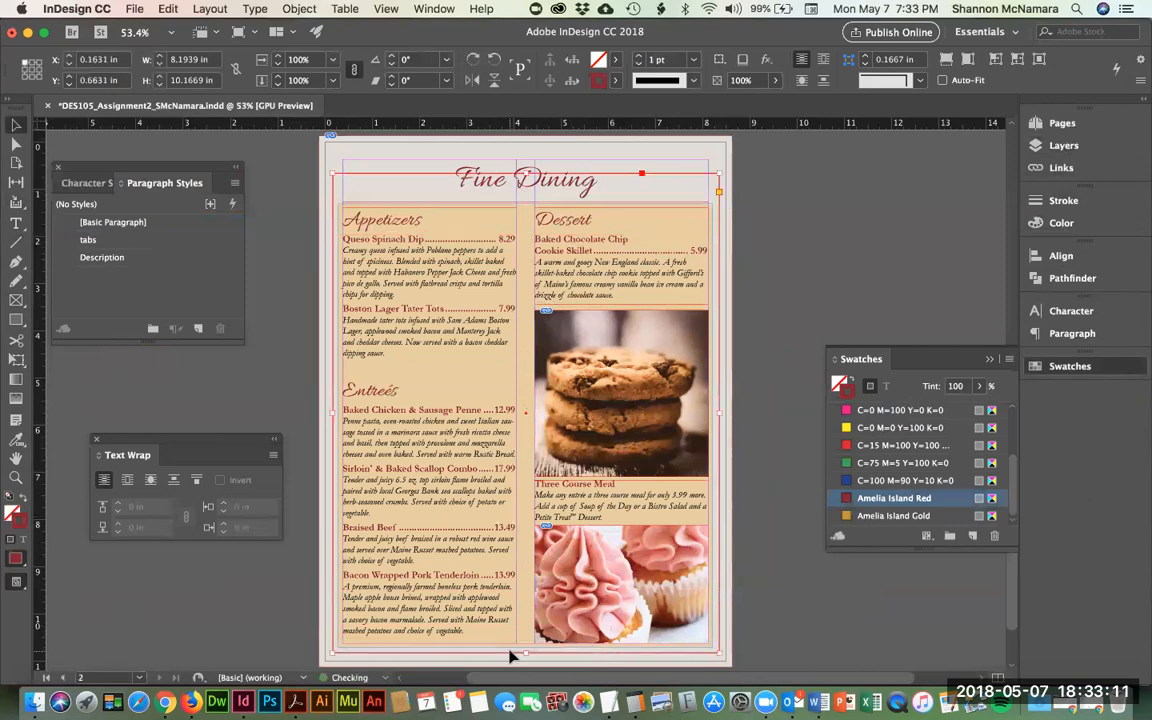
{"action": "left_click", "coordinate": [674, 152]}
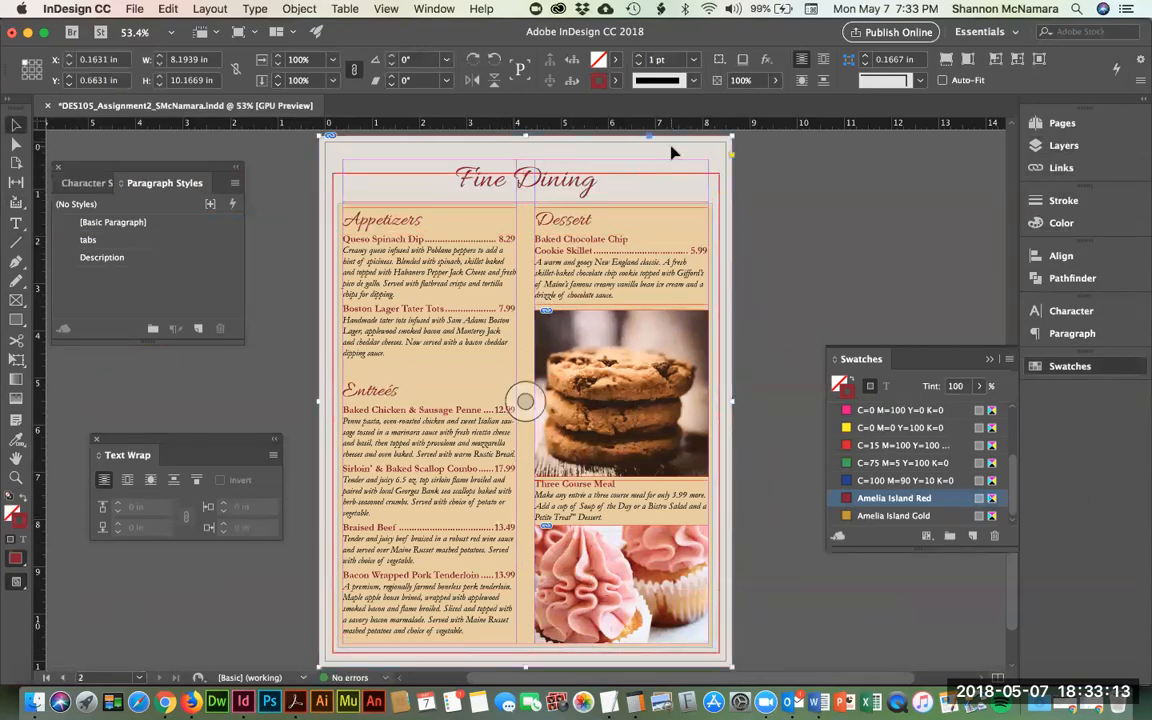
{"action": "left_click", "coordinate": [343, 173], "text": "shift"}
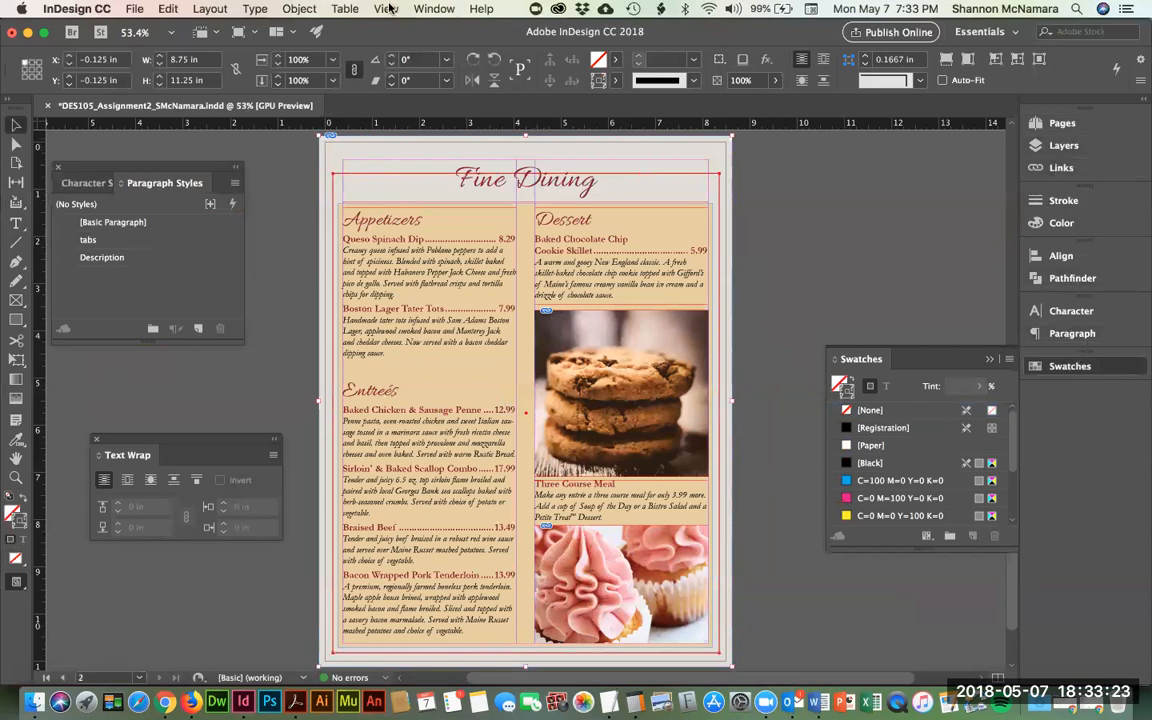
{"action": "left_click", "coordinate": [431, 9]}
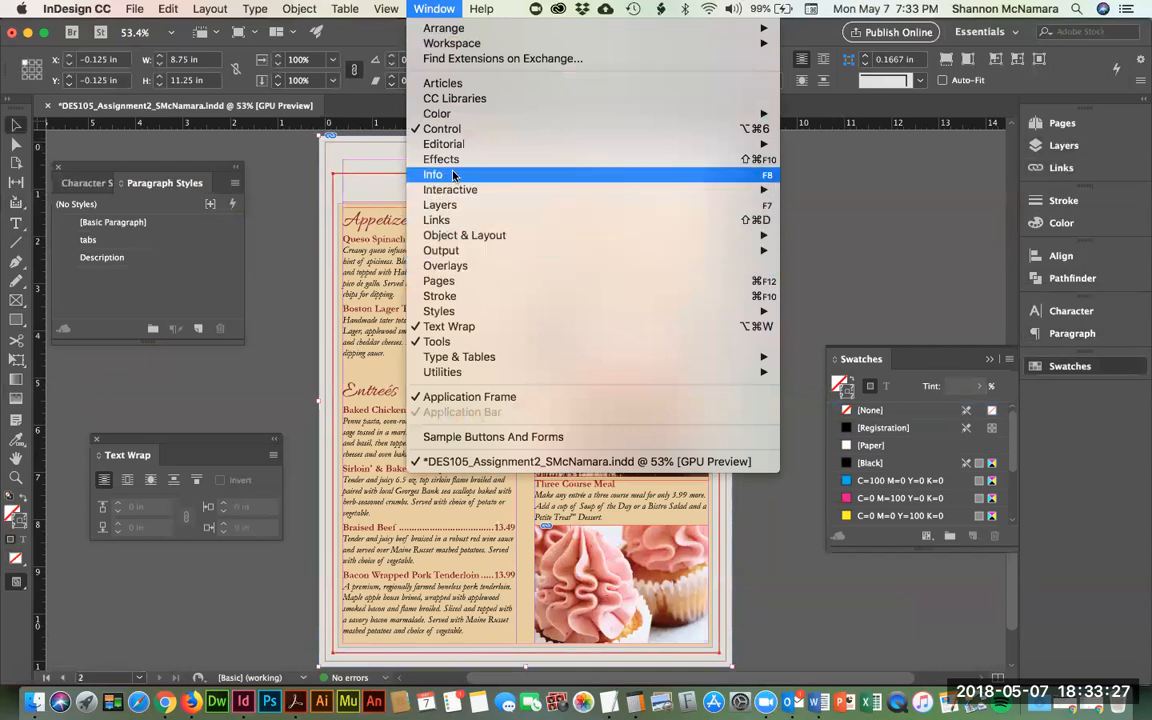
{"action": "mouse_move", "coordinate": [461, 144]}
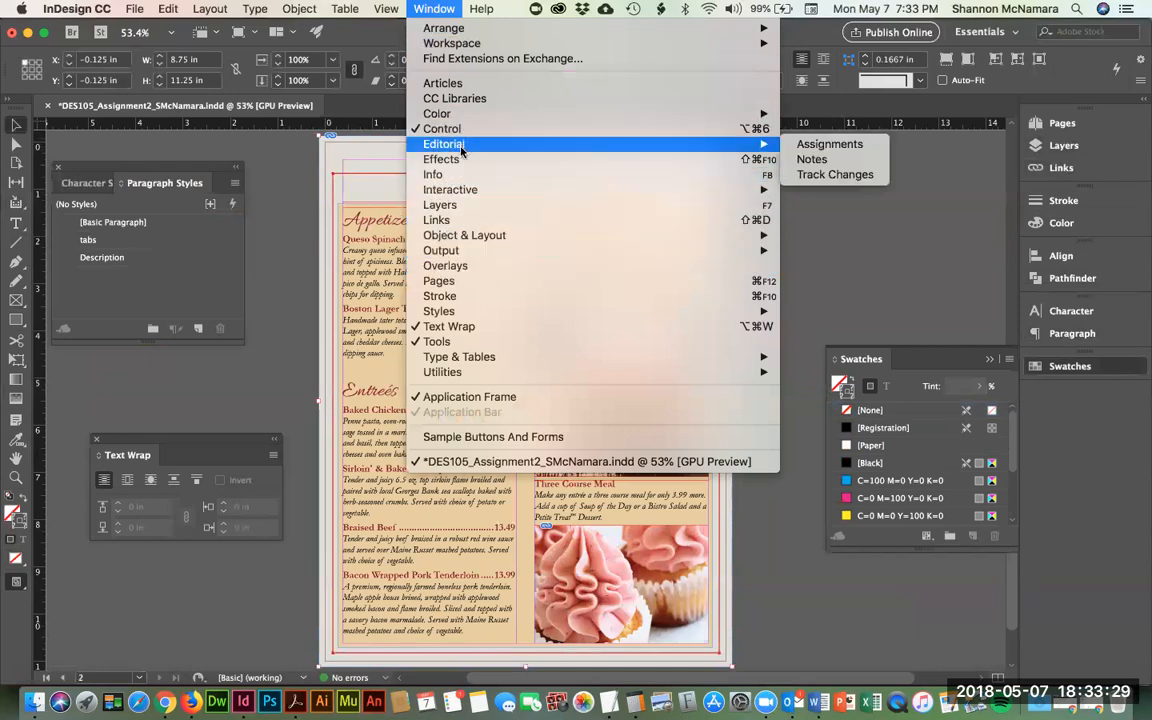
{"action": "mouse_move", "coordinate": [484, 236]}
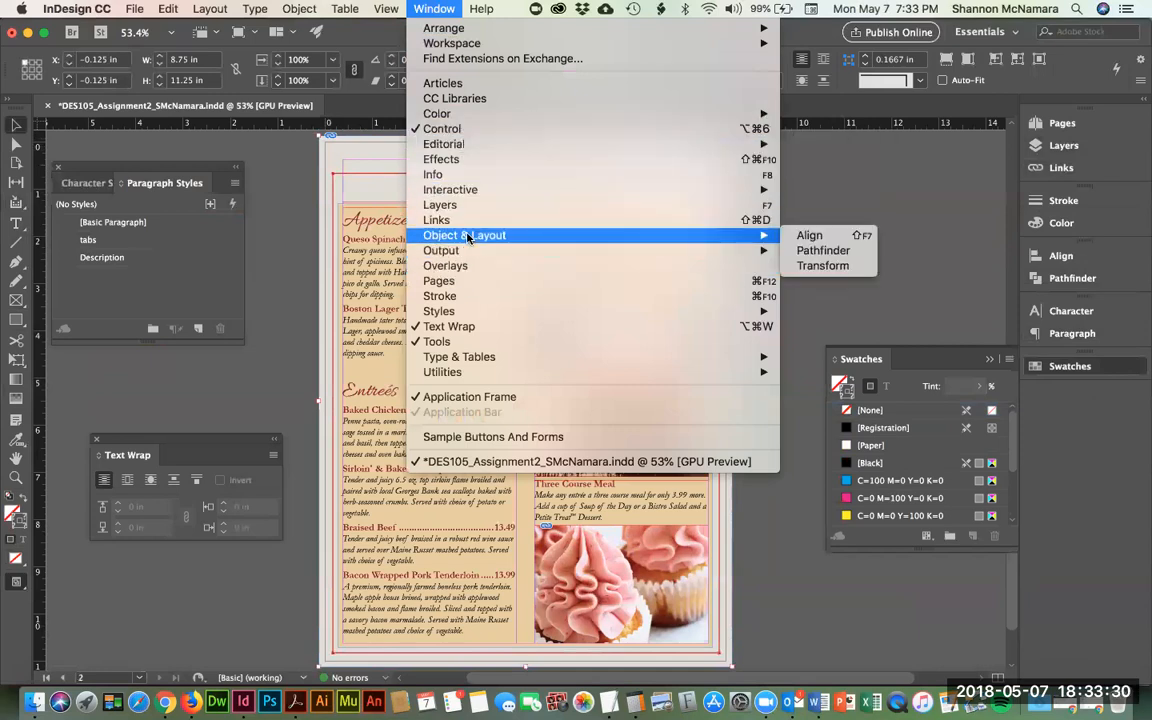
{"action": "left_click", "coordinate": [812, 237]}
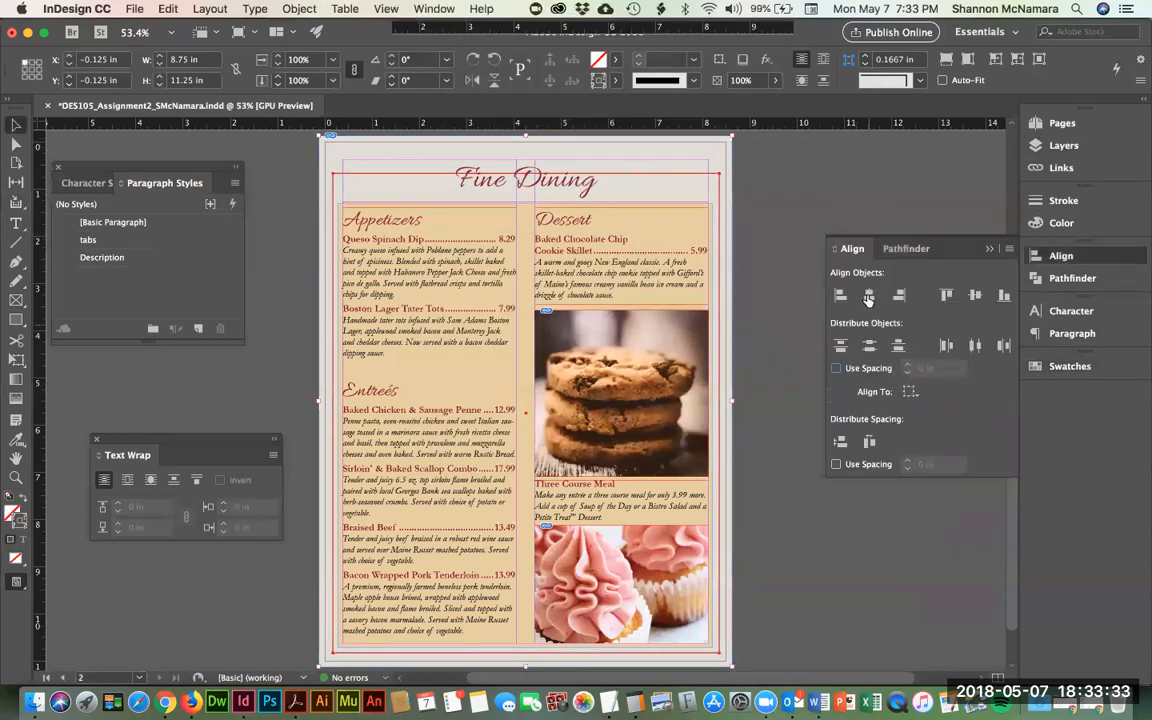
{"action": "left_click", "coordinate": [808, 199]}
{"action": "key", "text": "z"}
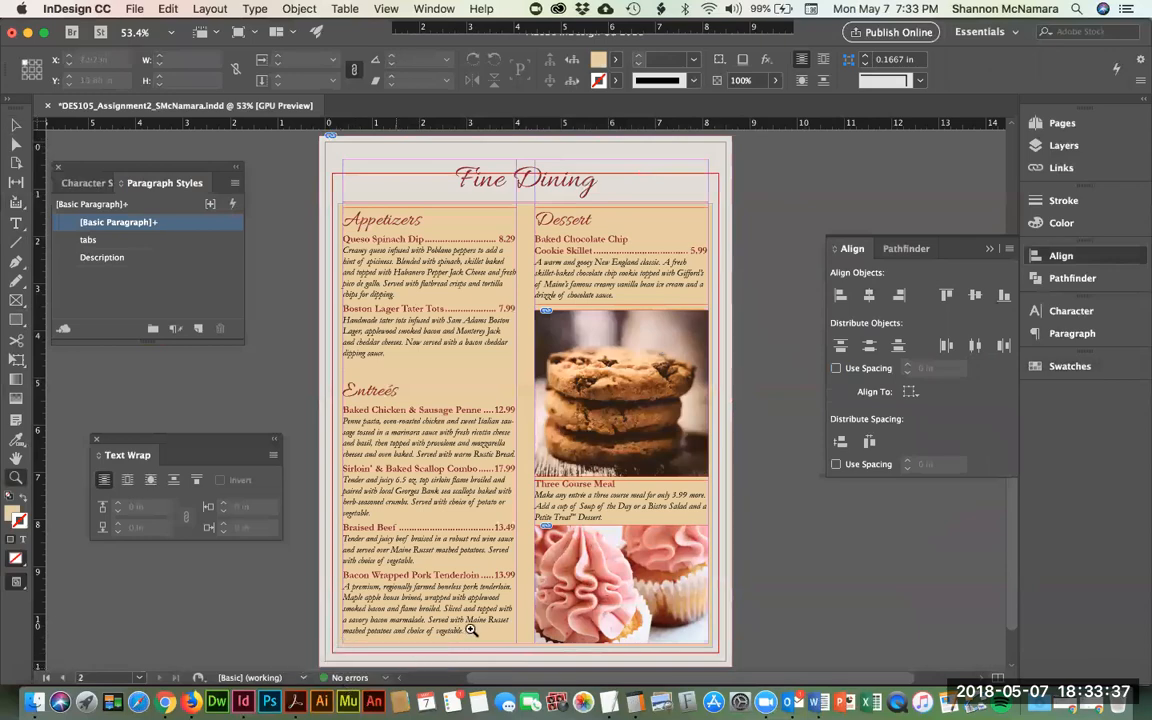
{"action": "left_click", "coordinate": [554, 669]}
{"action": "left_click", "coordinate": [530, 635]}
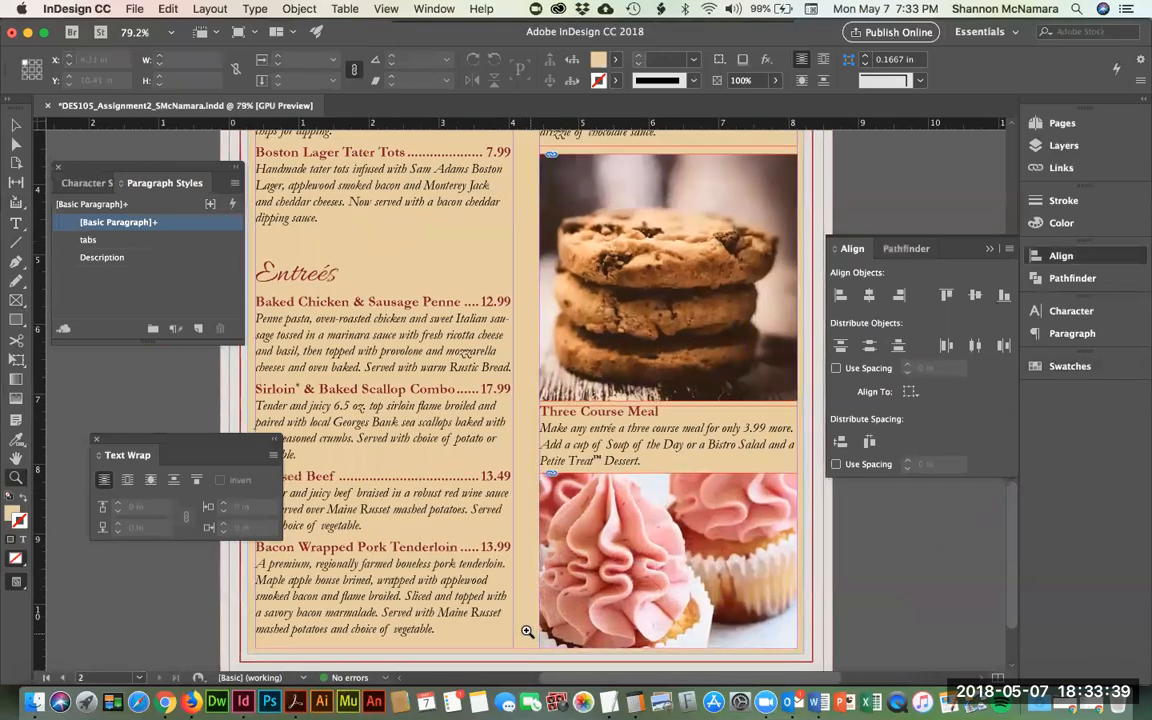
{"action": "scroll", "coordinate": [527, 632], "scroll_direction": "down", "scroll_amount": 3}
{"action": "left_click", "coordinate": [491, 532]}
{"action": "left_click", "coordinate": [542, 553]}
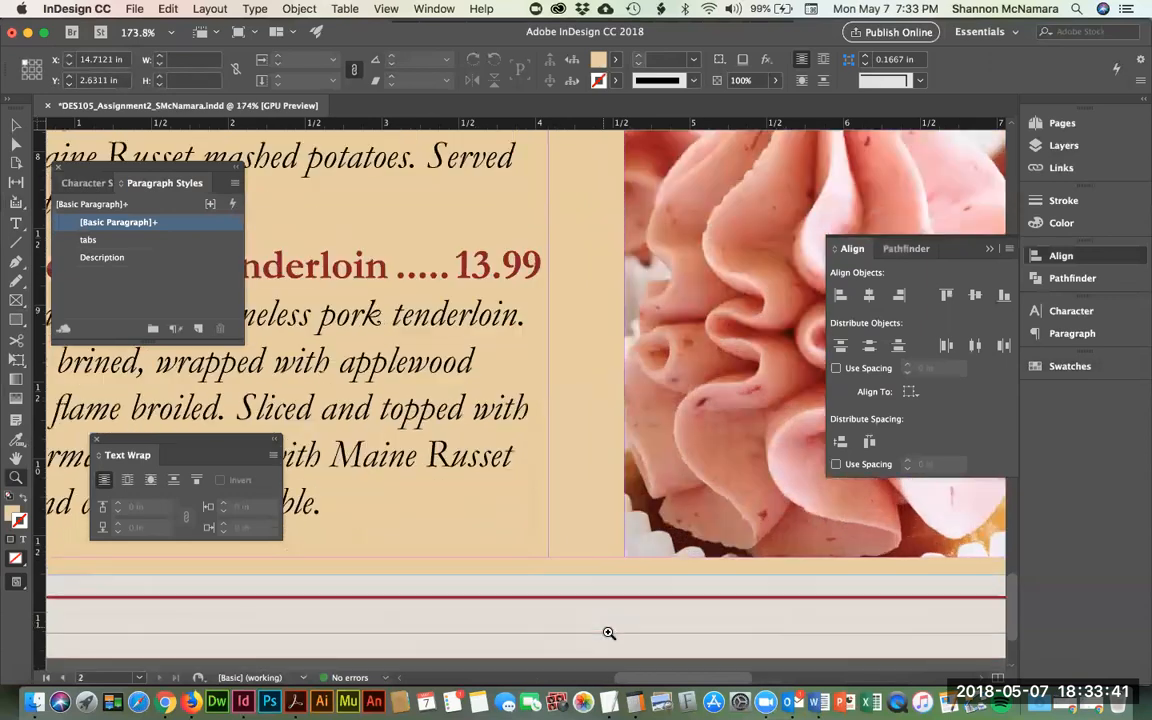
{"action": "left_click", "coordinate": [609, 632]}
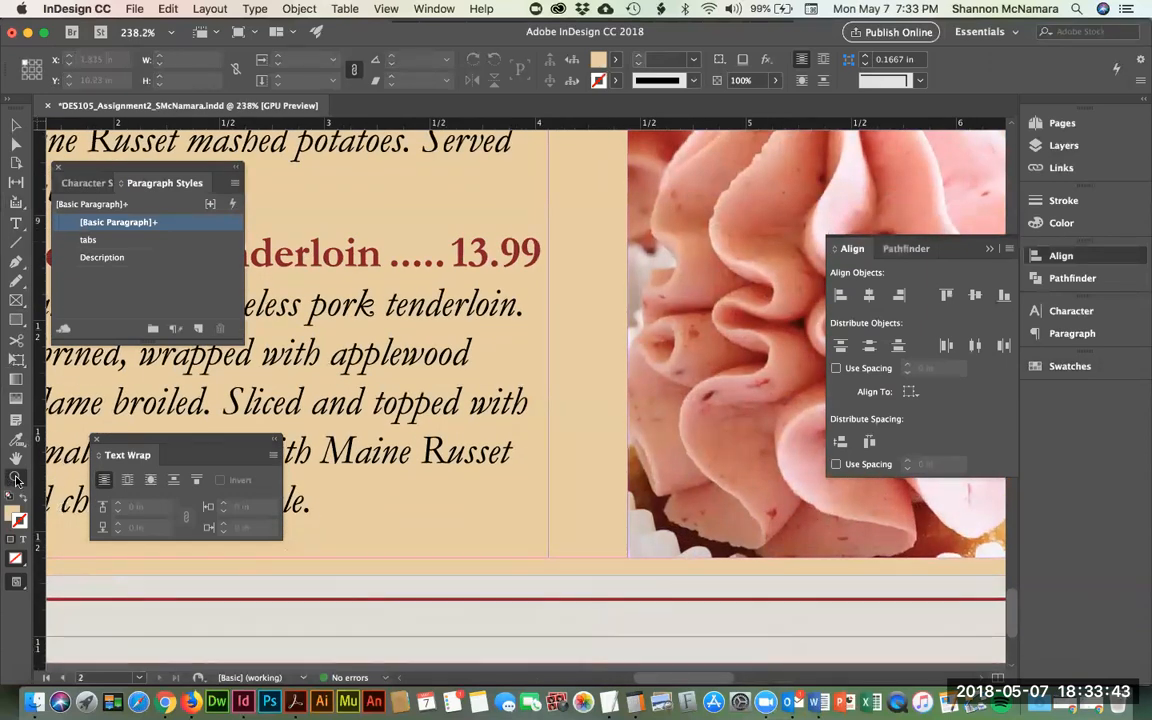
{"action": "left_click", "coordinate": [14, 118]}
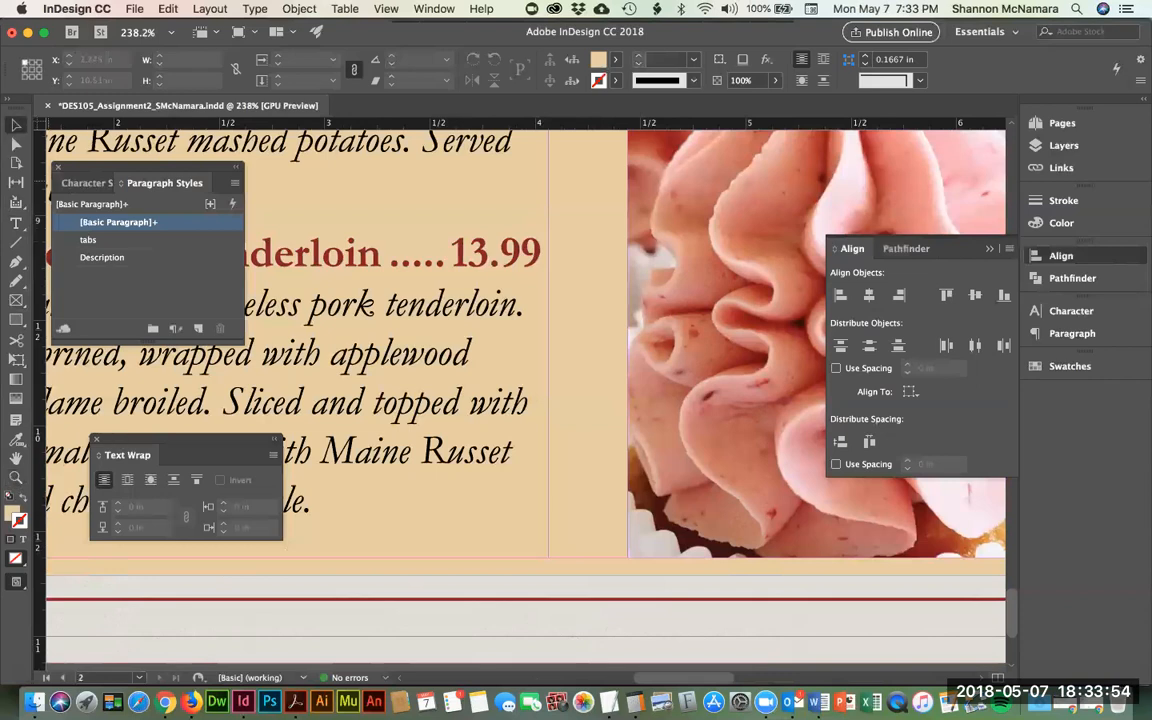
{"action": "left_click", "coordinate": [578, 611]}
{"action": "left_click_drag", "start_coordinate": [586, 604], "coordinate": [587, 604]}
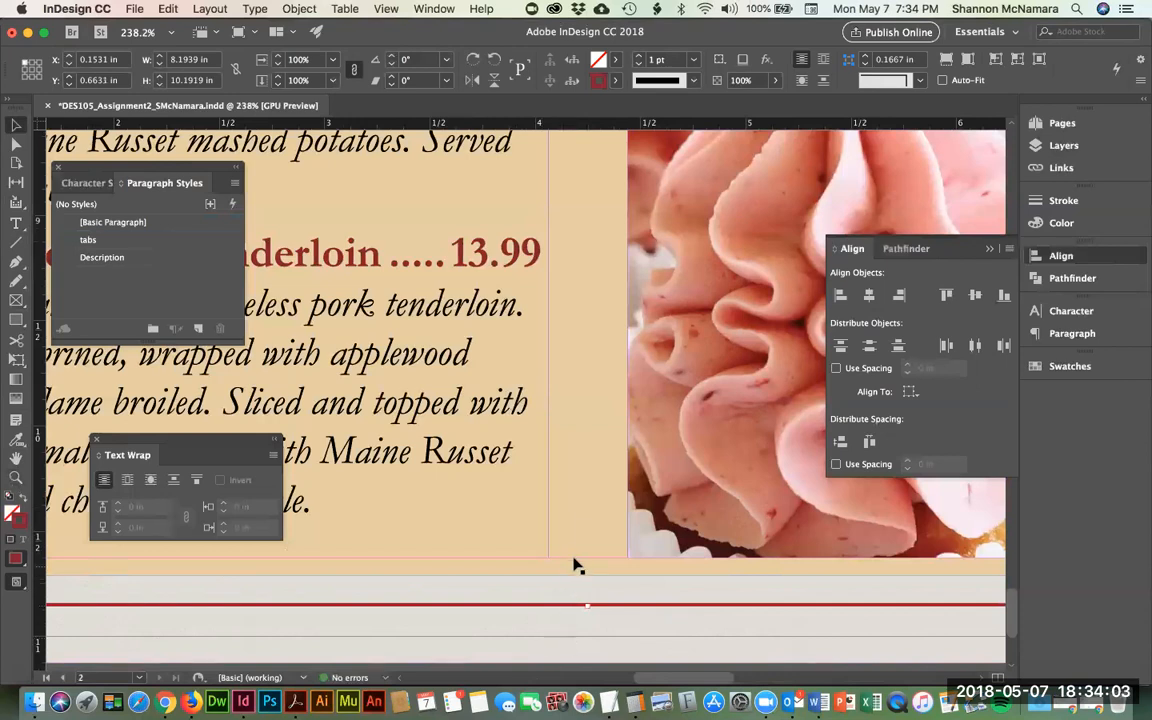
{"action": "left_click", "coordinate": [587, 604]}
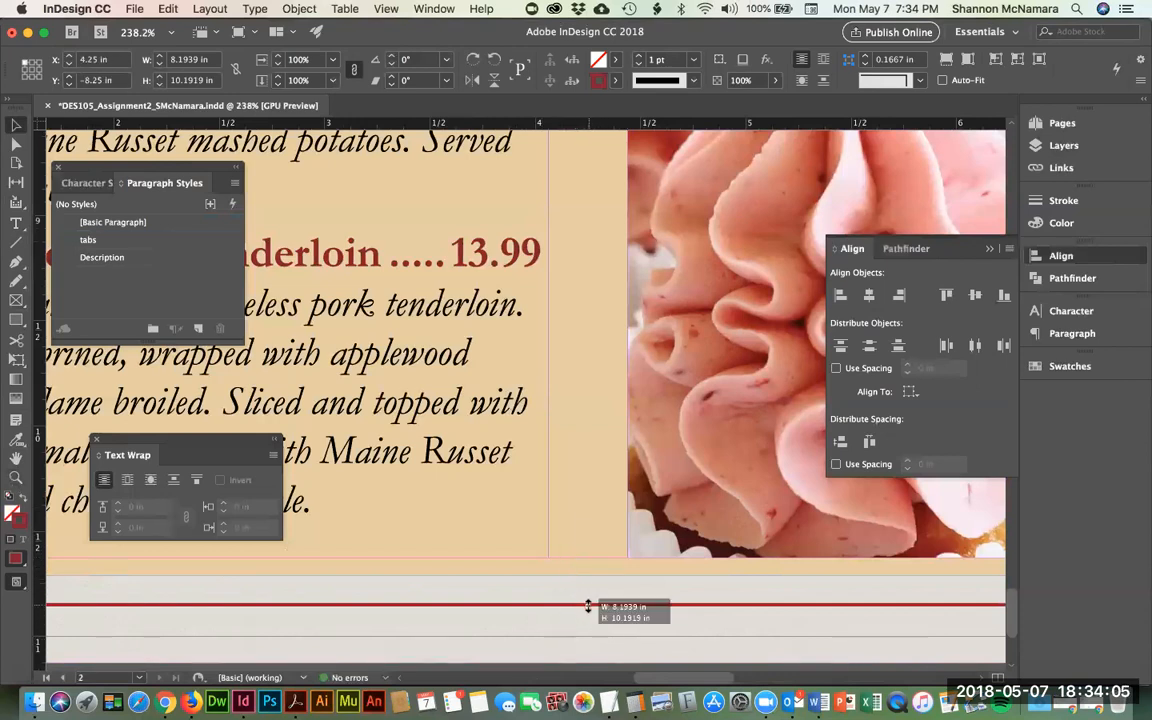
{"action": "left_click", "coordinate": [575, 600]}
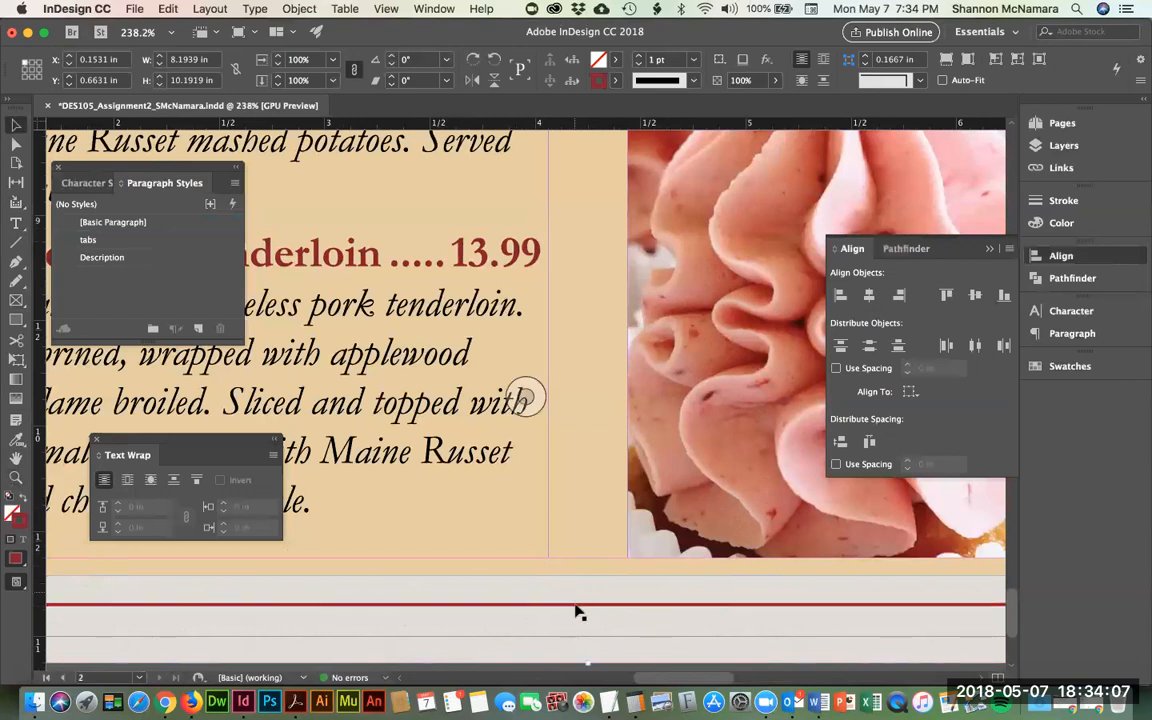
{"action": "key", "text": "super+0"}
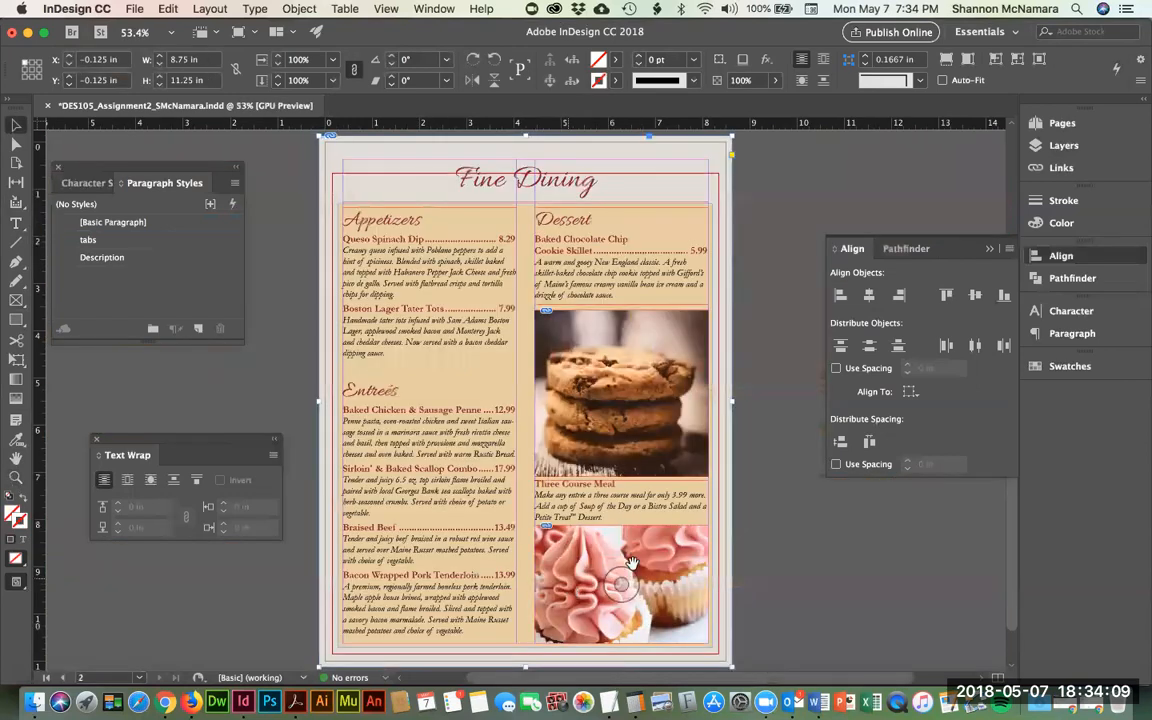
- Drag the red border's top edge down to 0.78 in so it crosses the Fine Dining heading
{"action": "key", "text": "z"}
{"action": "left_click_drag", "start_coordinate": [434, 150], "coordinate": [560, 292]}
{"action": "left_click", "coordinate": [14, 123]}
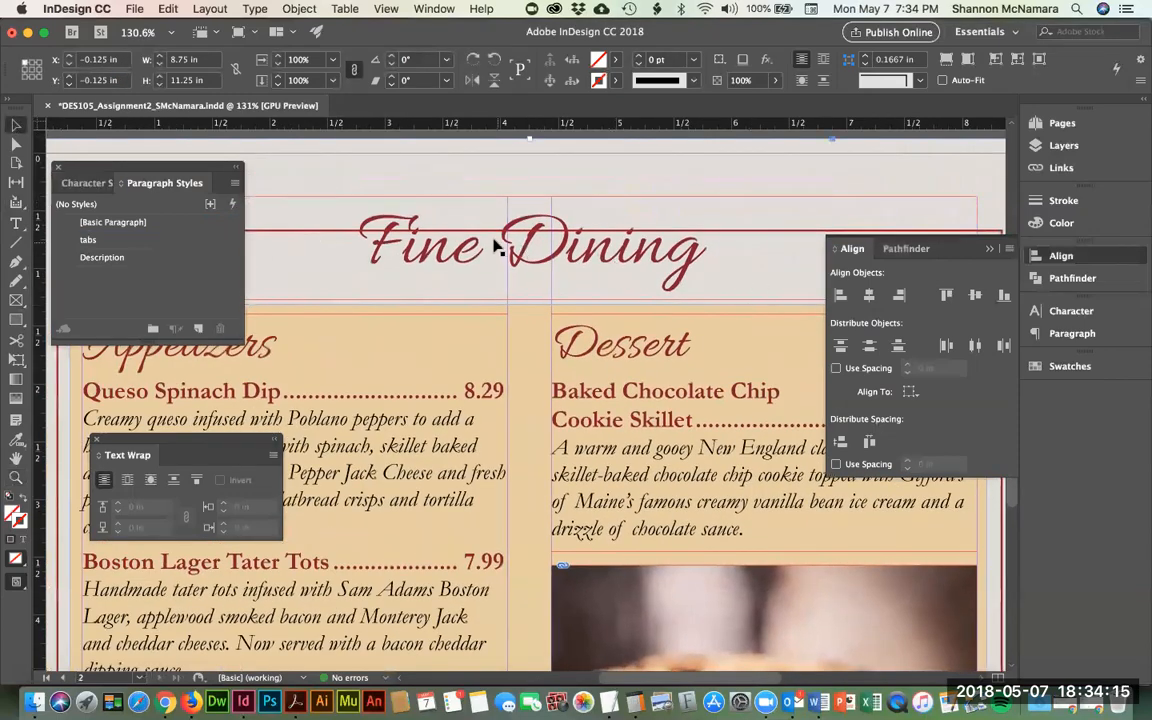
{"action": "left_click", "coordinate": [528, 232]}
{"action": "left_click_drag", "start_coordinate": [529, 231], "coordinate": [529, 243]}
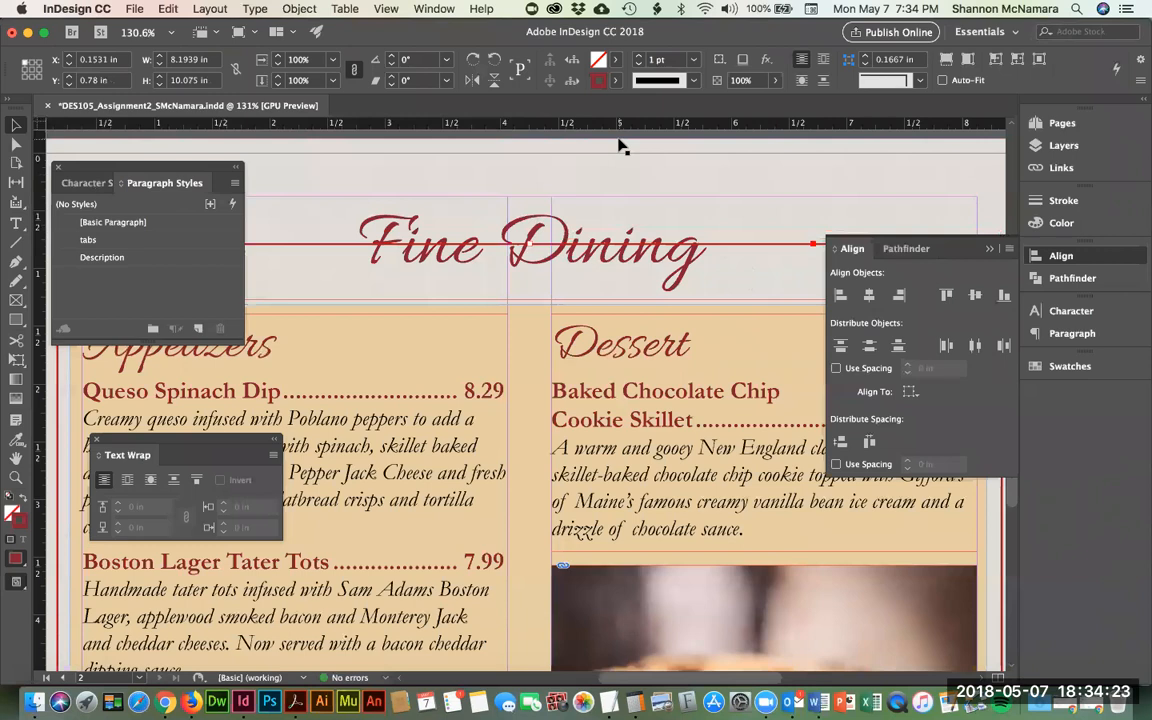
{"action": "left_click", "coordinate": [525, 404]}
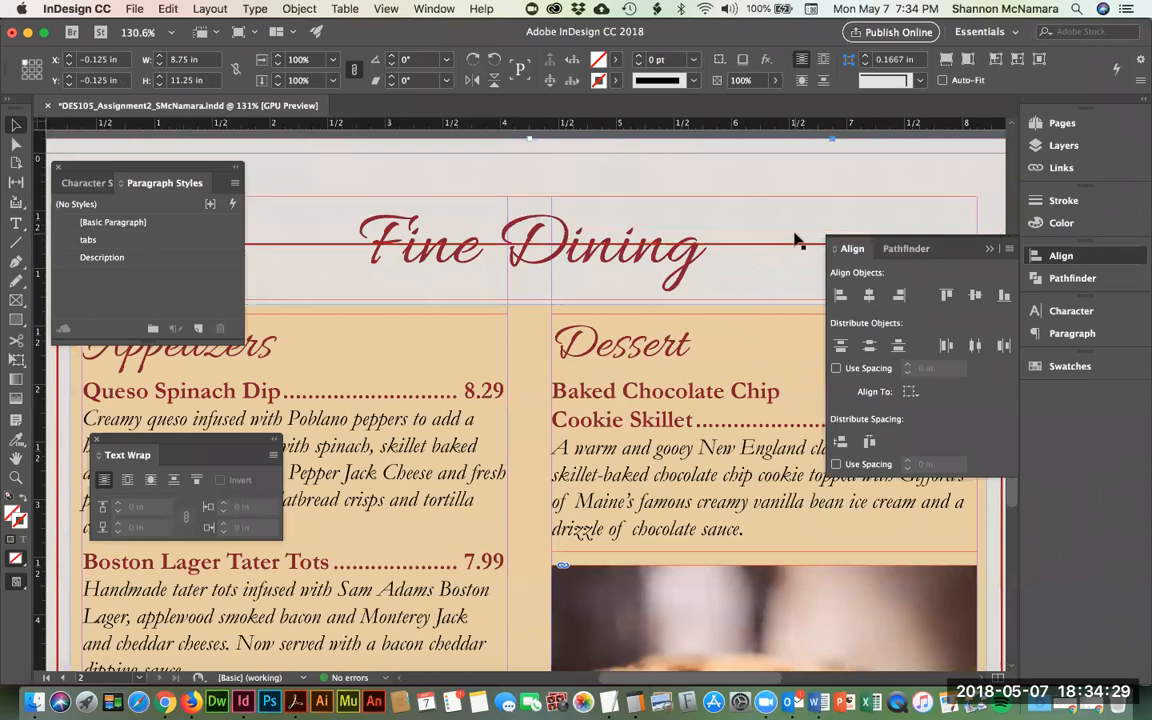
- Open the Pathfinder panel and draw a rectangle around the Fine Dining title
{"action": "left_click", "coordinate": [433, 9]}
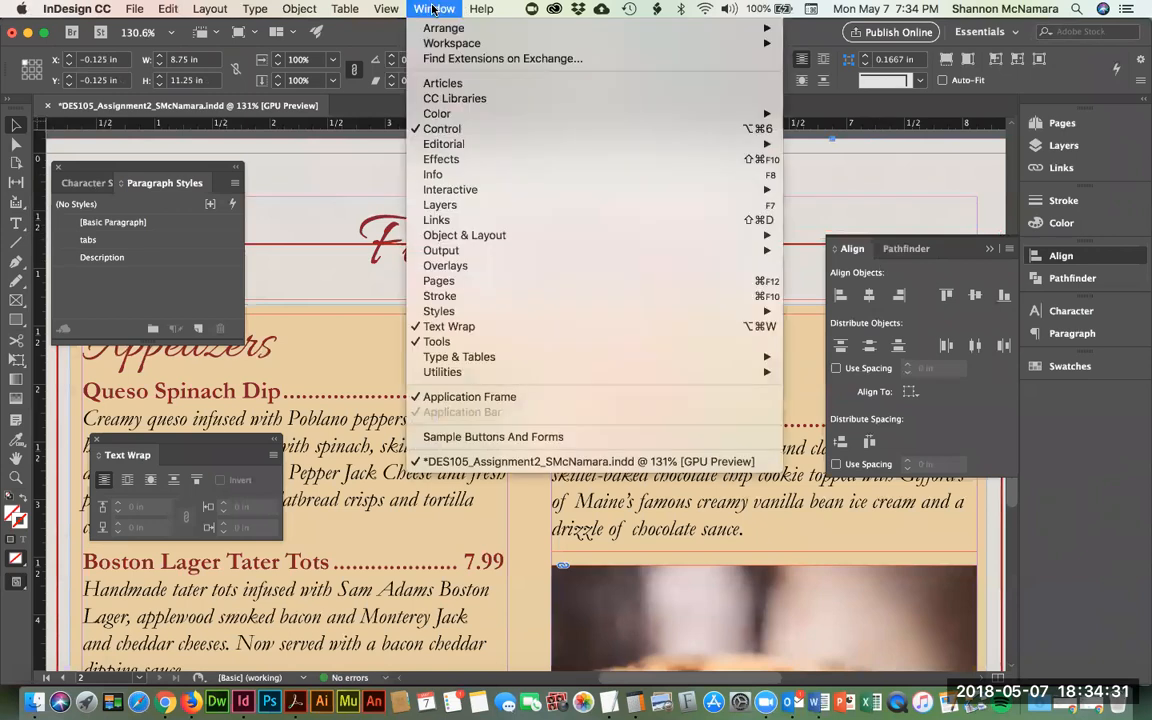
{"action": "mouse_move", "coordinate": [498, 250]}
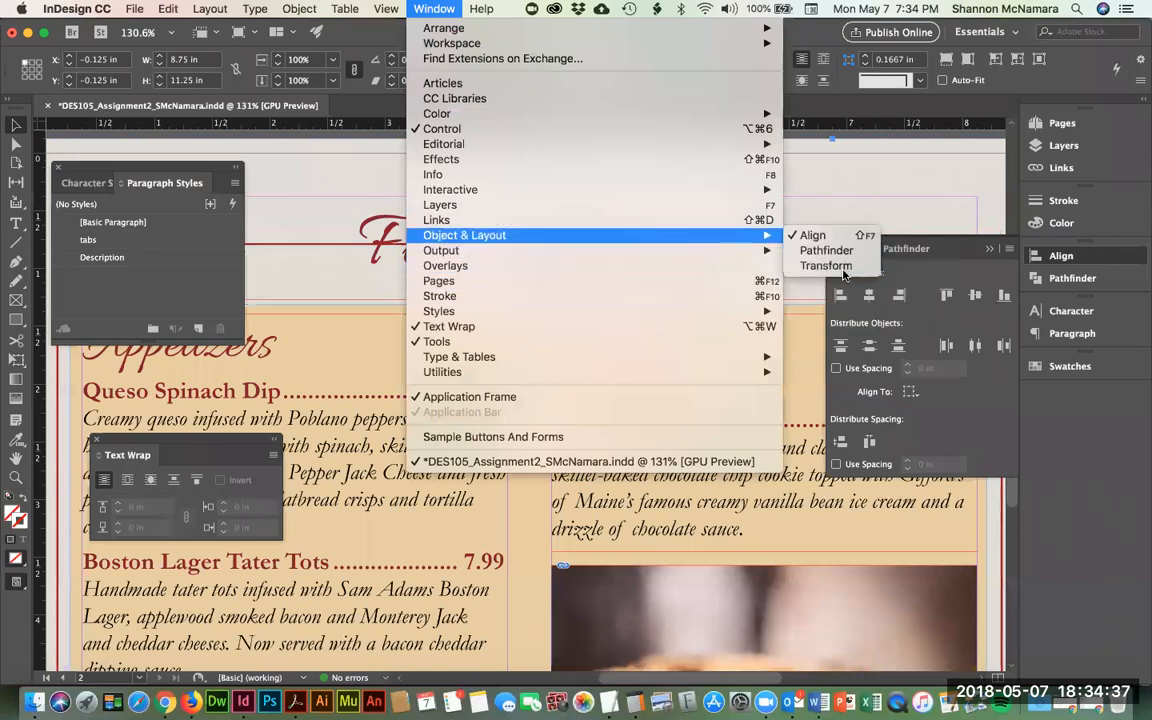
{"action": "left_click", "coordinate": [826, 250]}
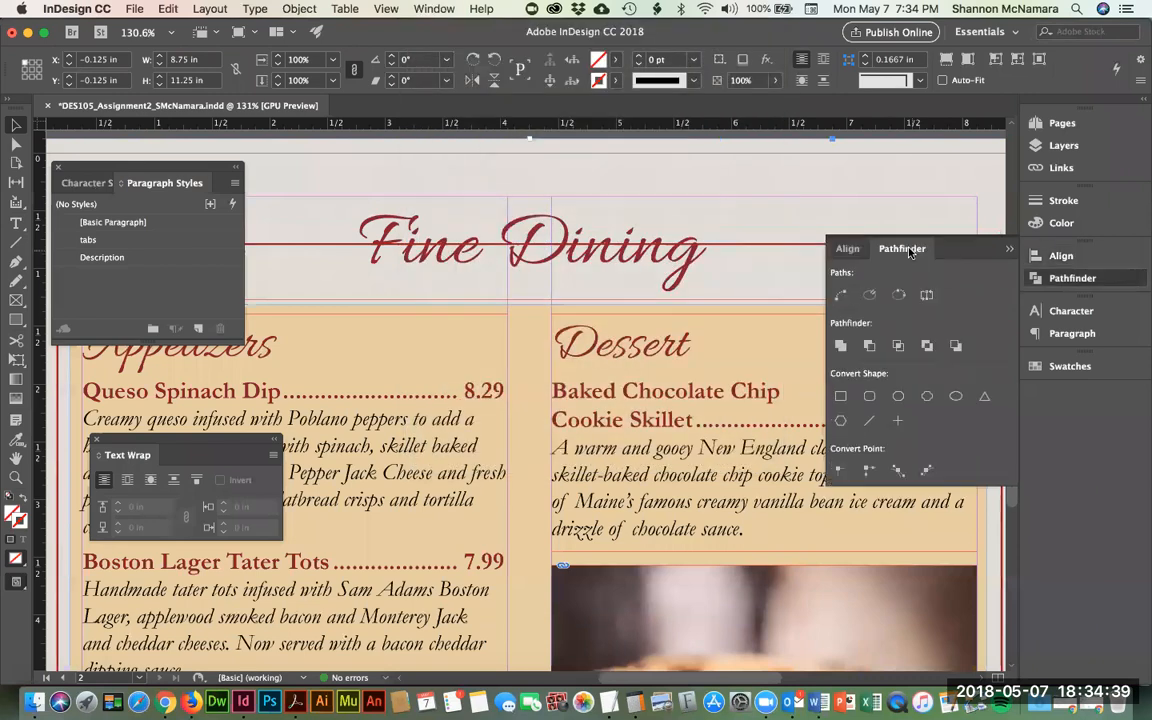
{"action": "left_click", "coordinate": [16, 319]}
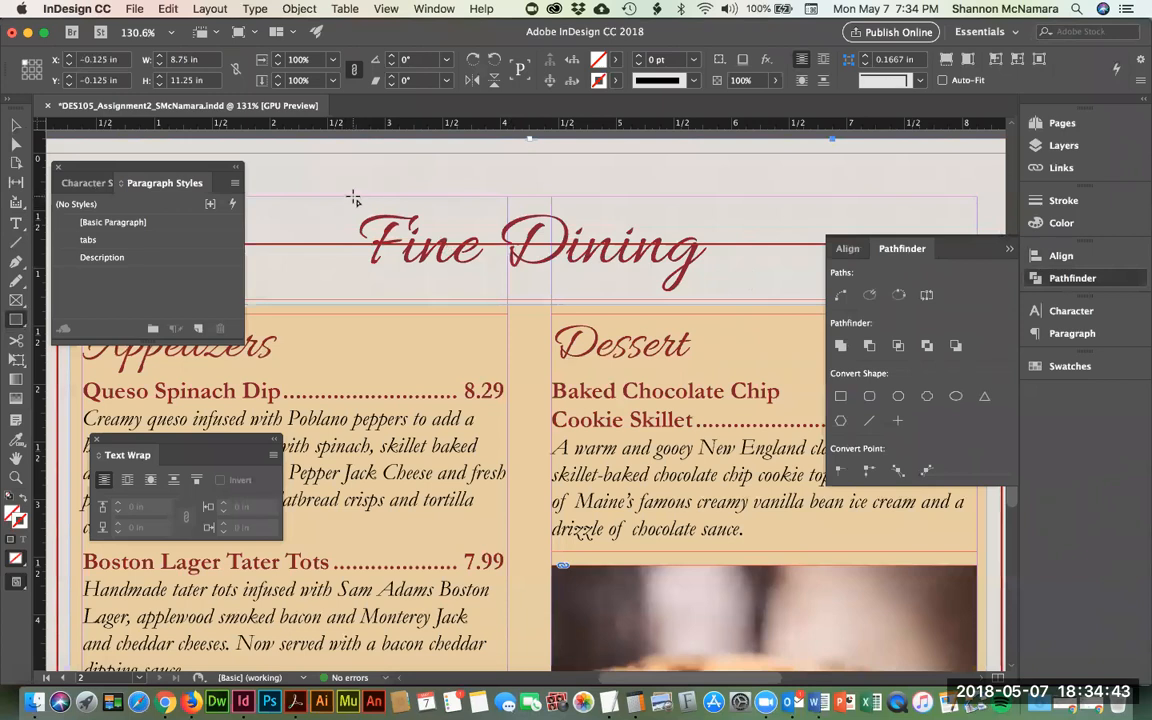
{"action": "left_click_drag", "start_coordinate": [347, 196], "coordinate": [720, 298]}
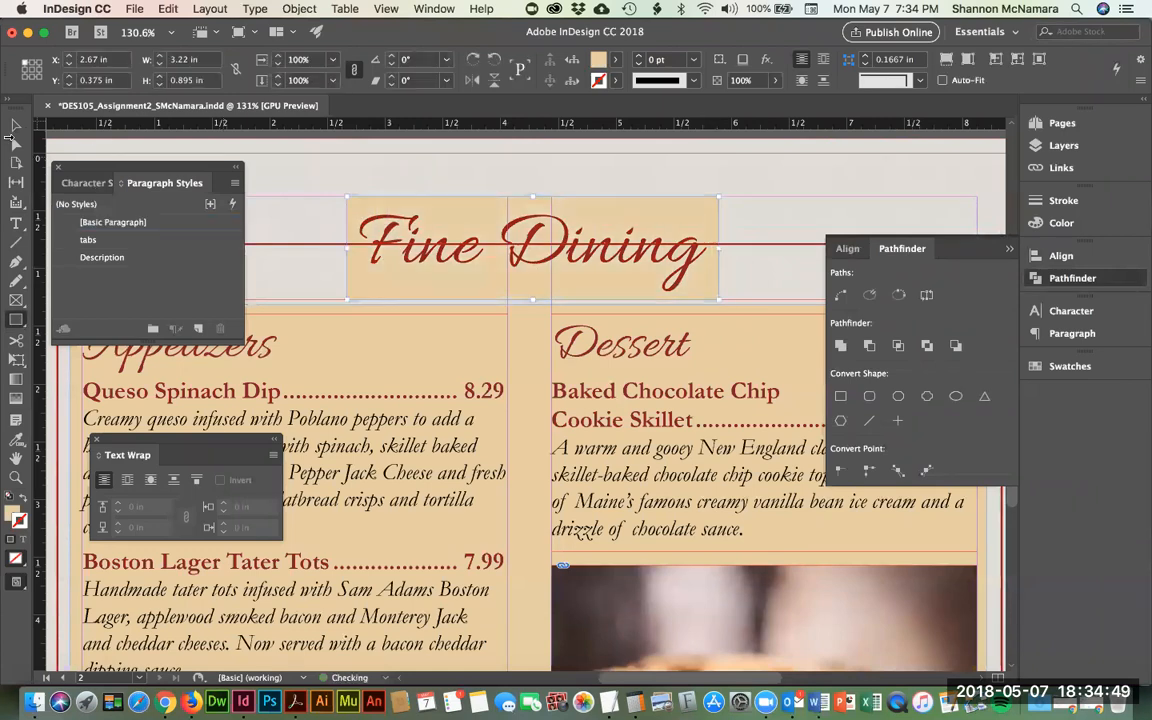
- Combine the title rectangle and red border with Pathfinder's Exclude Overlap, after trying Subtract and Intersect
{"action": "left_click", "coordinate": [16, 124]}
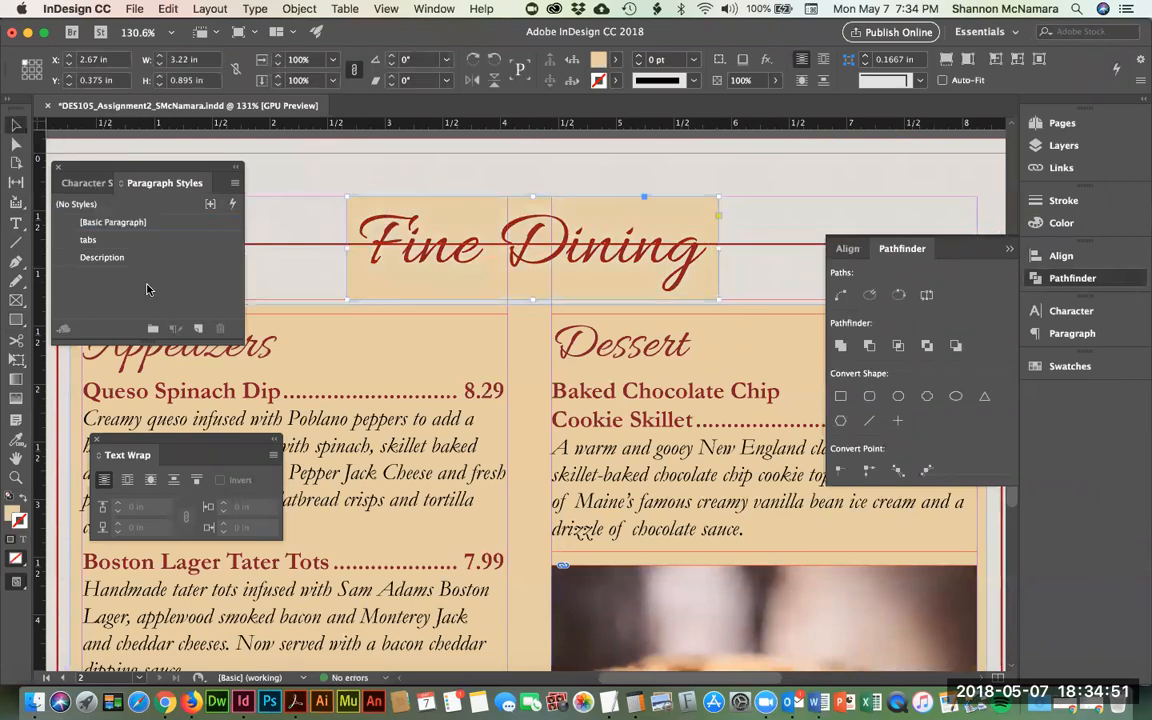
{"action": "left_click", "coordinate": [321, 243], "text": "shift"}
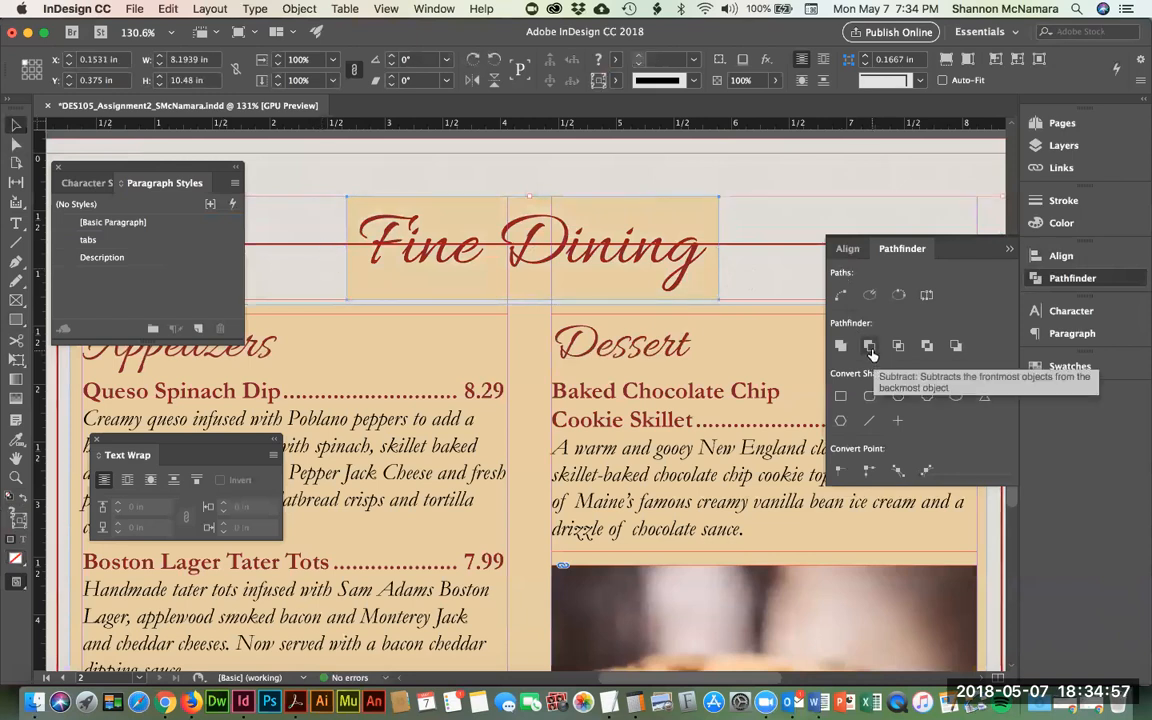
{"action": "left_click", "coordinate": [870, 347]}
{"action": "key", "text": "super+z"}
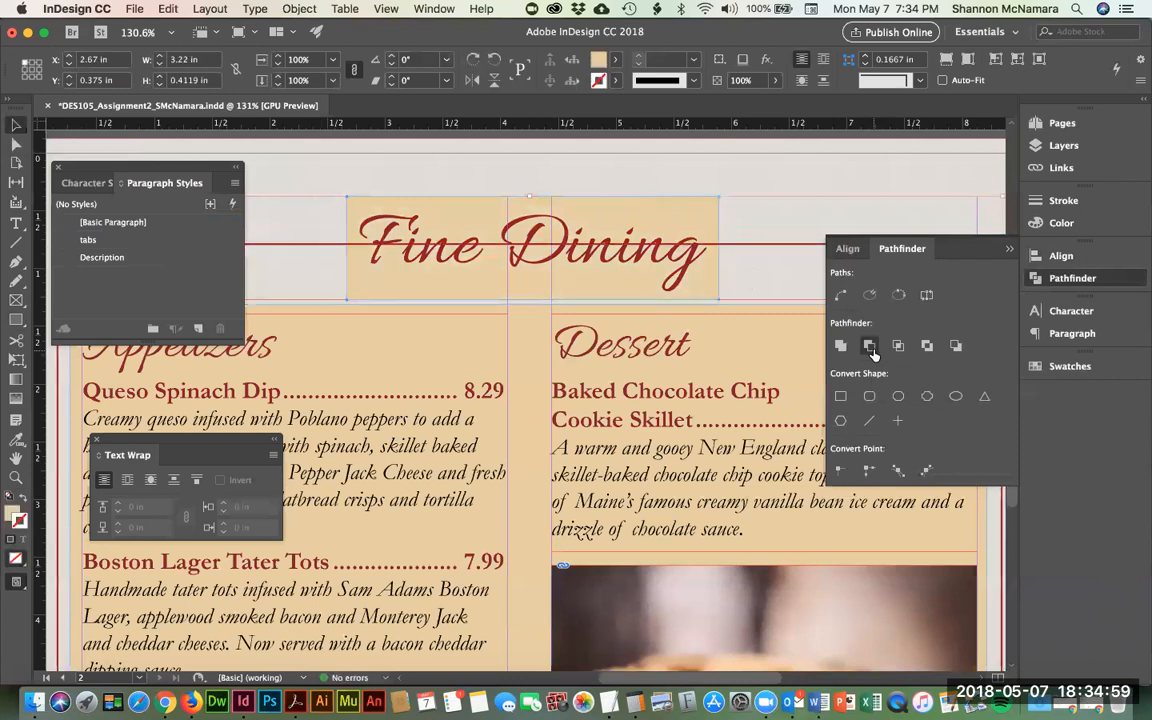
{"action": "left_click", "coordinate": [897, 347]}
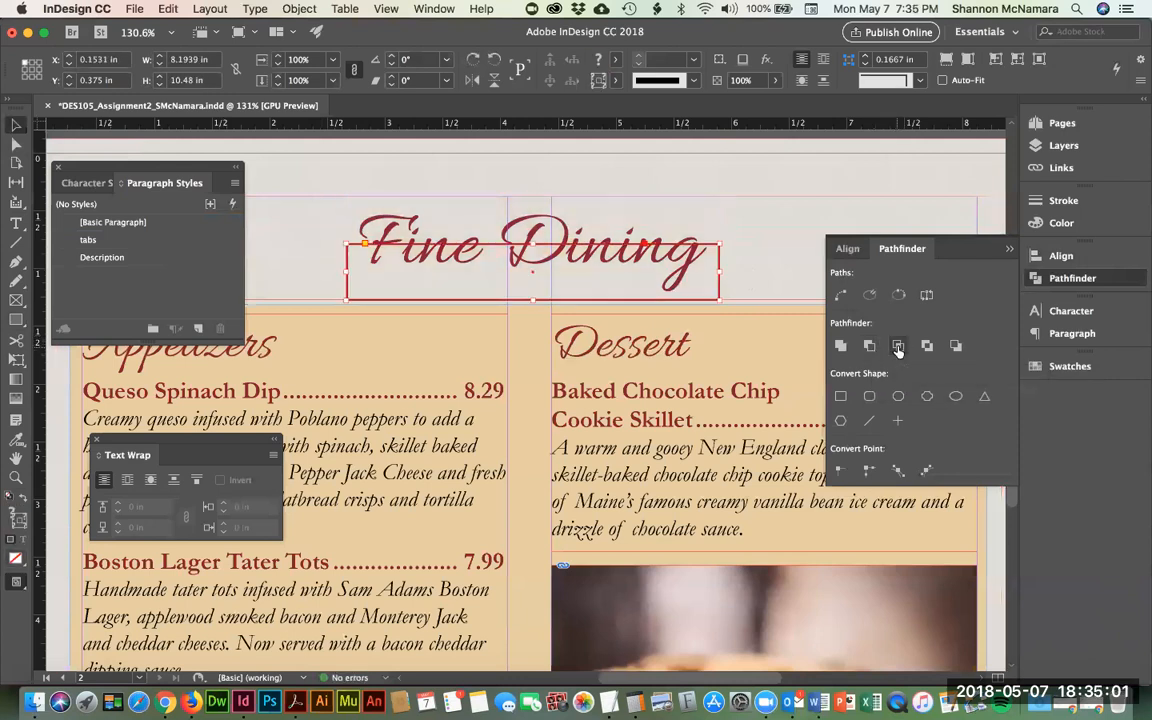
{"action": "key", "text": "super+z"}
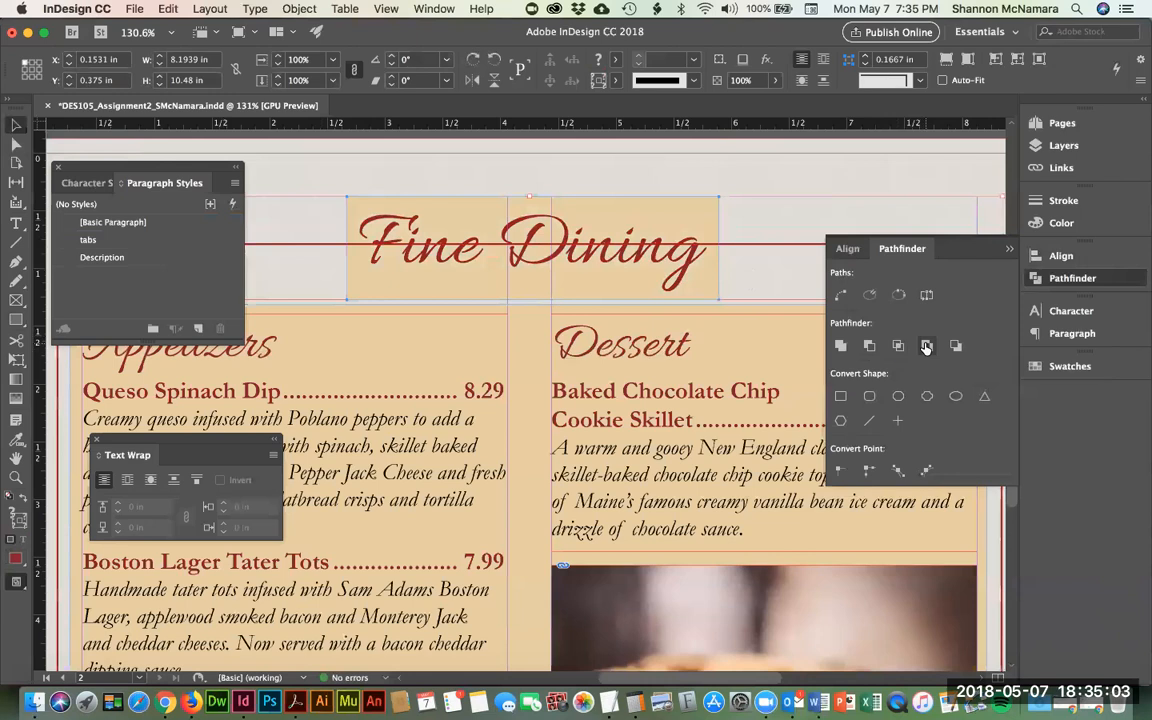
{"action": "left_click", "coordinate": [926, 346]}
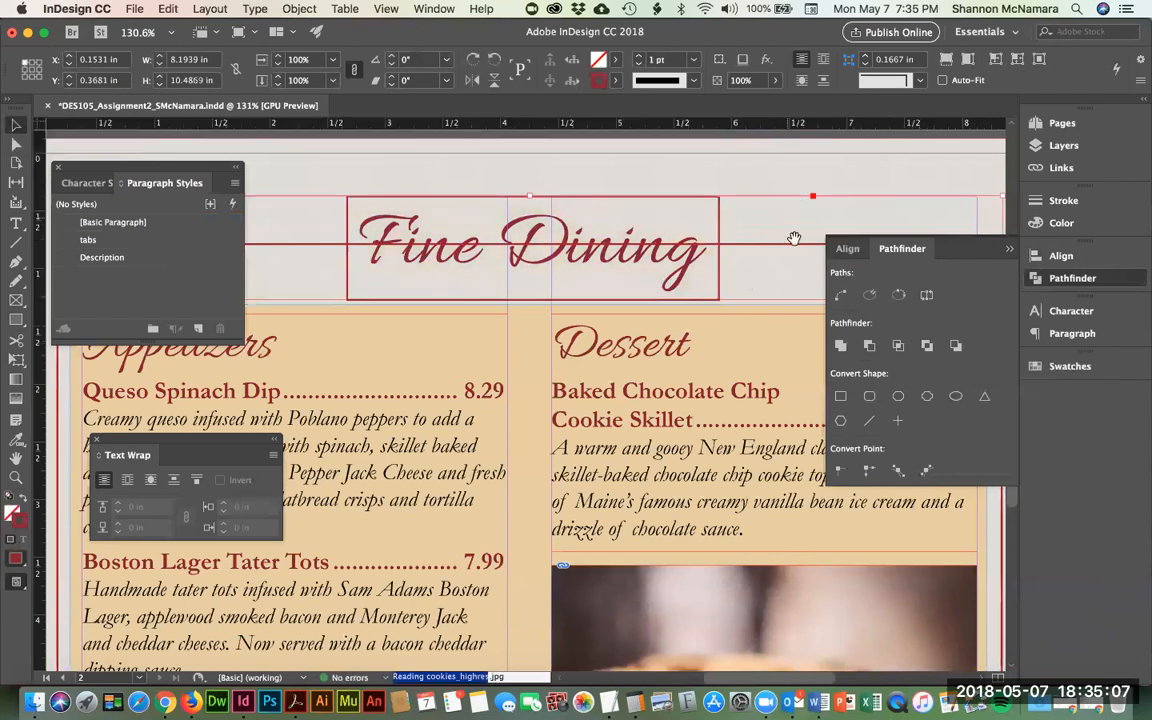
{"action": "left_click_drag", "start_coordinate": [795, 243], "coordinate": [557, 267]}
{"action": "left_click_drag", "start_coordinate": [338, 227], "coordinate": [473, 228]}
{"action": "left_click", "coordinate": [416, 156]}
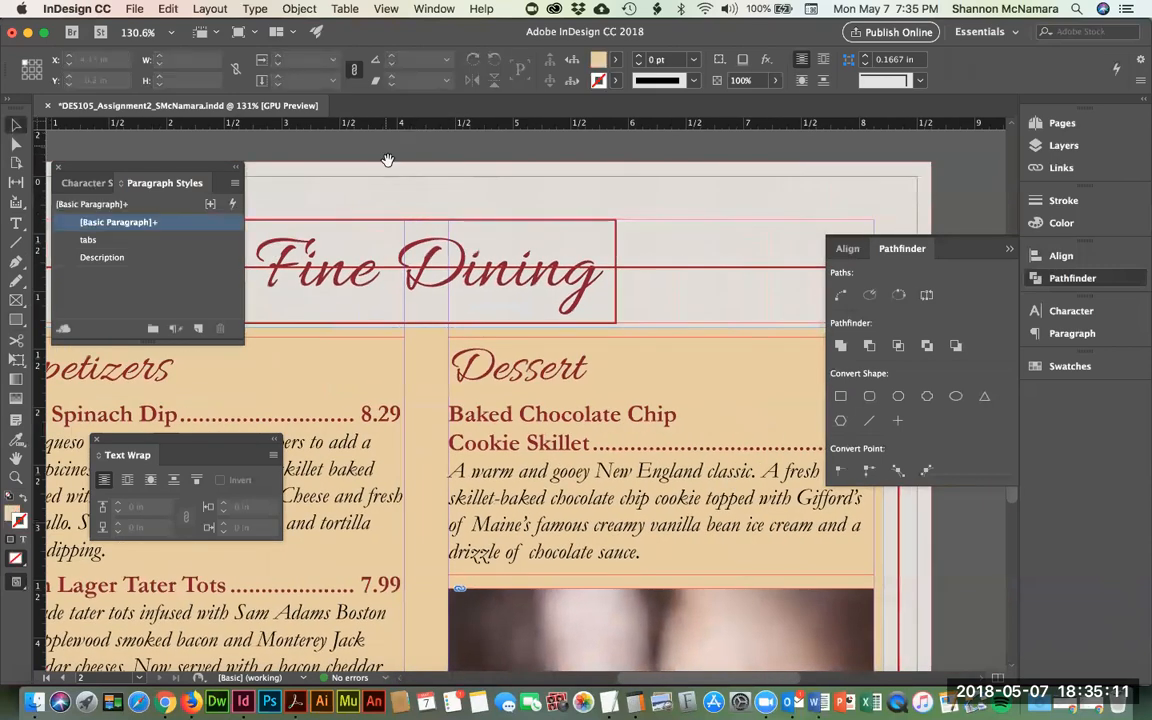
{"action": "left_click_drag", "start_coordinate": [388, 169], "coordinate": [530, 169]}
{"action": "left_click", "coordinate": [15, 145]}
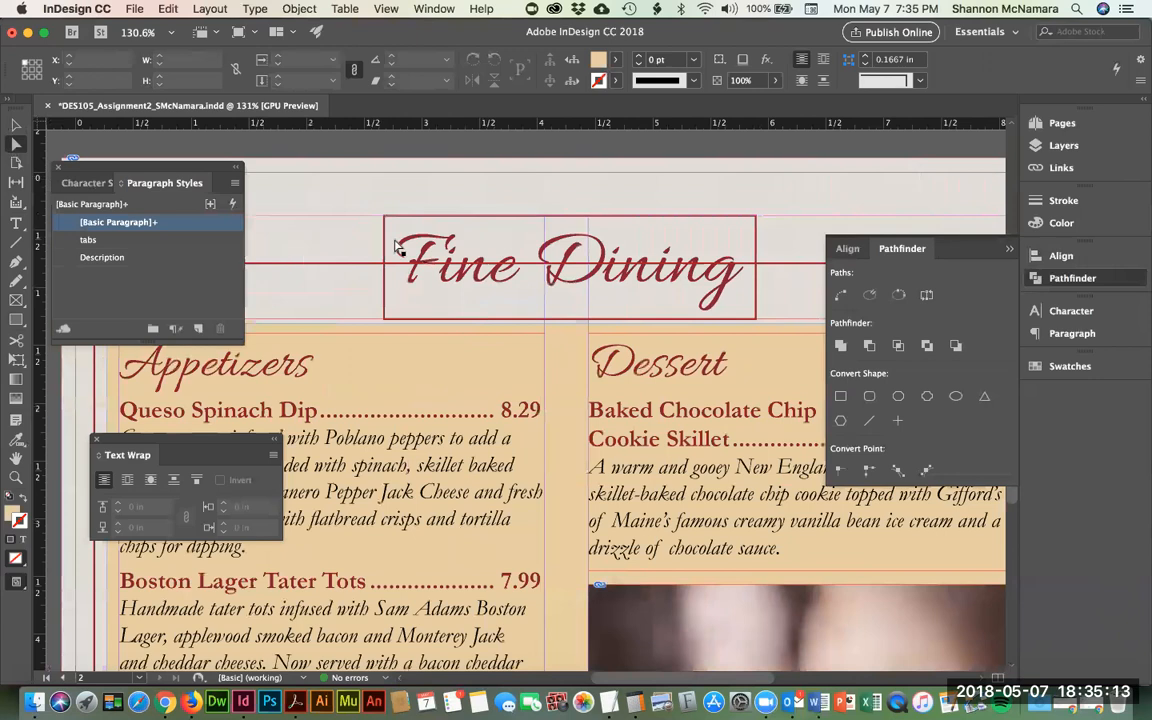
{"action": "left_click", "coordinate": [417, 222]}
{"action": "left_click", "coordinate": [414, 218]}
{"action": "key", "text": "Delete"}
{"action": "left_click", "coordinate": [757, 236]}
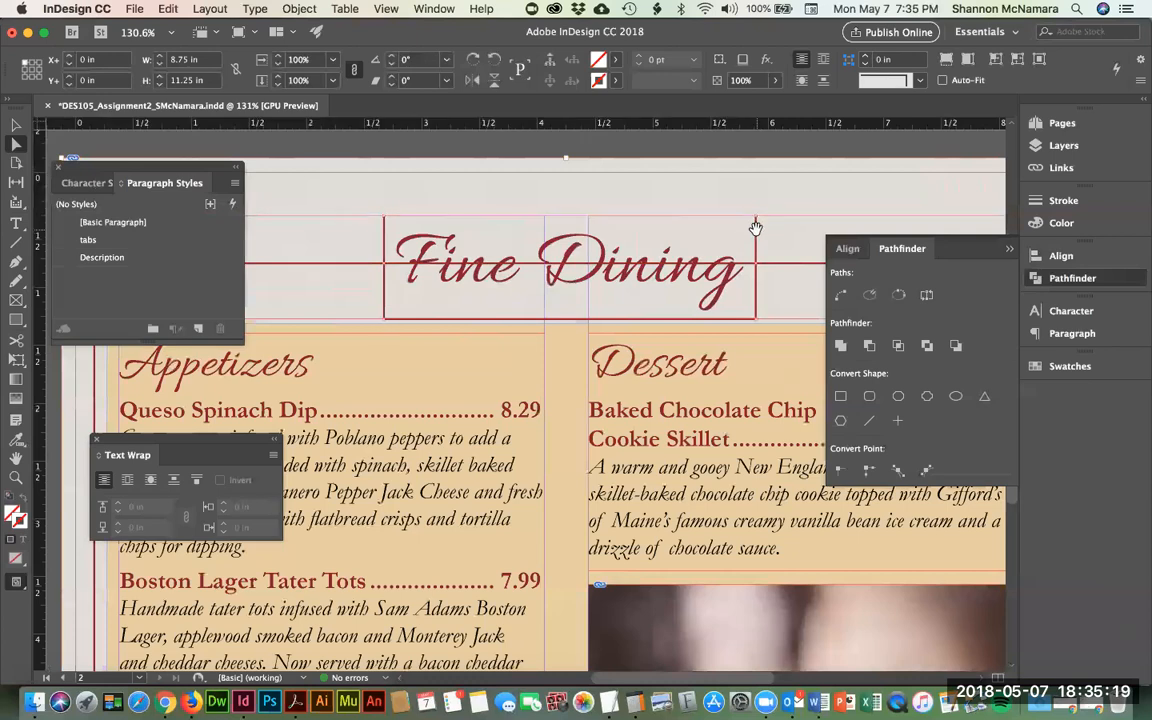
{"action": "left_click", "coordinate": [757, 228]}
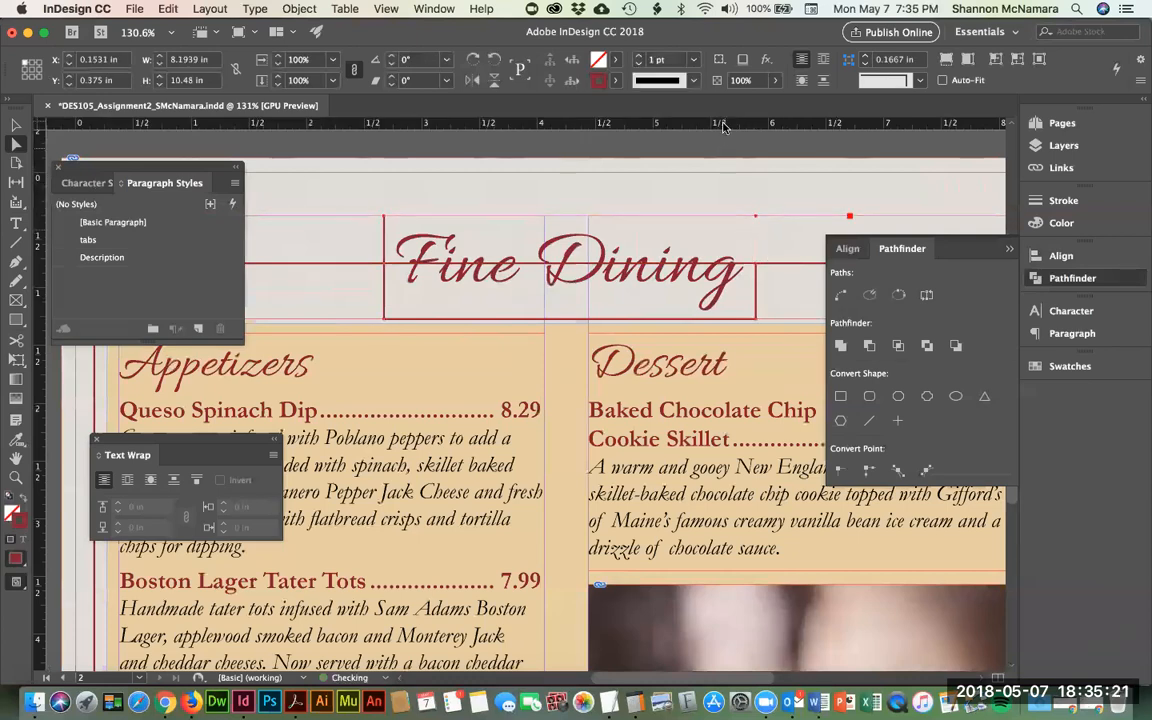
{"action": "left_click", "coordinate": [757, 328]}
{"action": "left_click", "coordinate": [760, 302]}
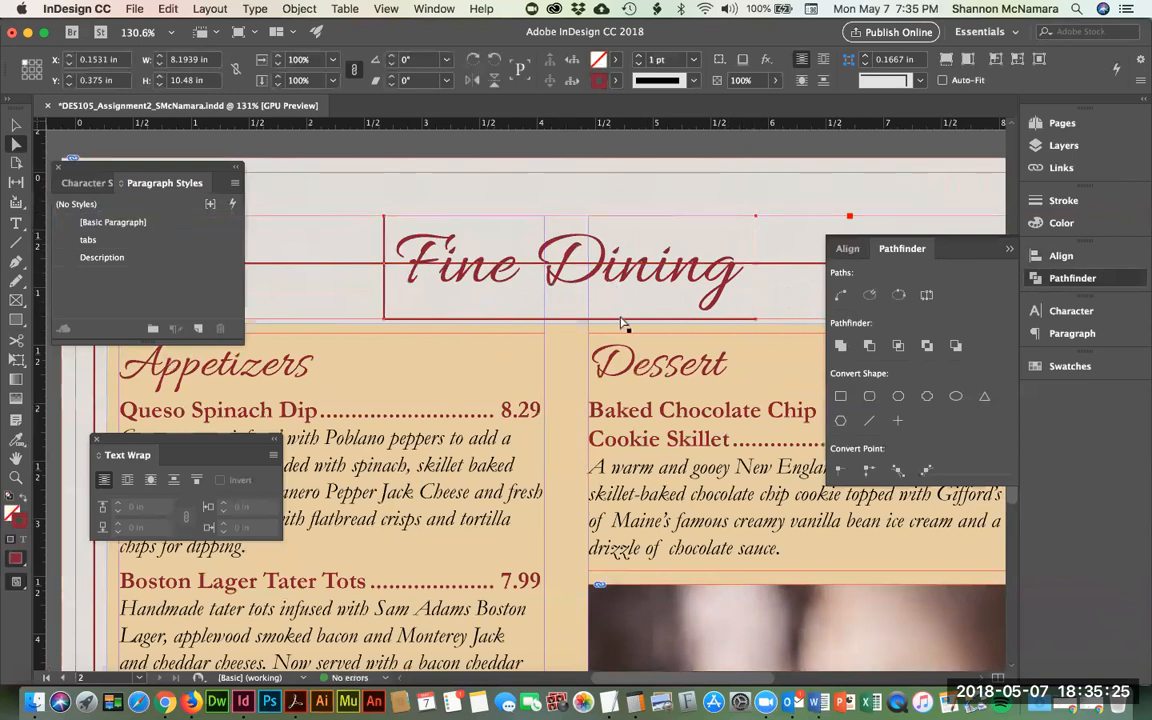
{"action": "left_click", "coordinate": [634, 362]}
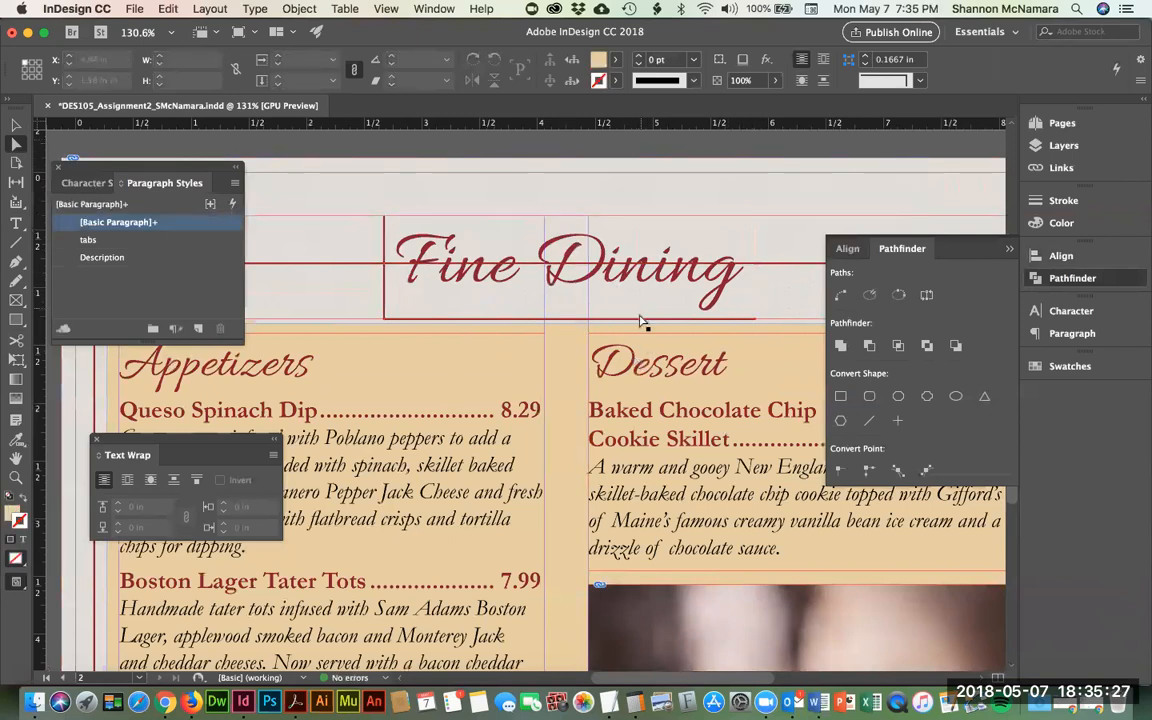
{"action": "left_click", "coordinate": [645, 326]}
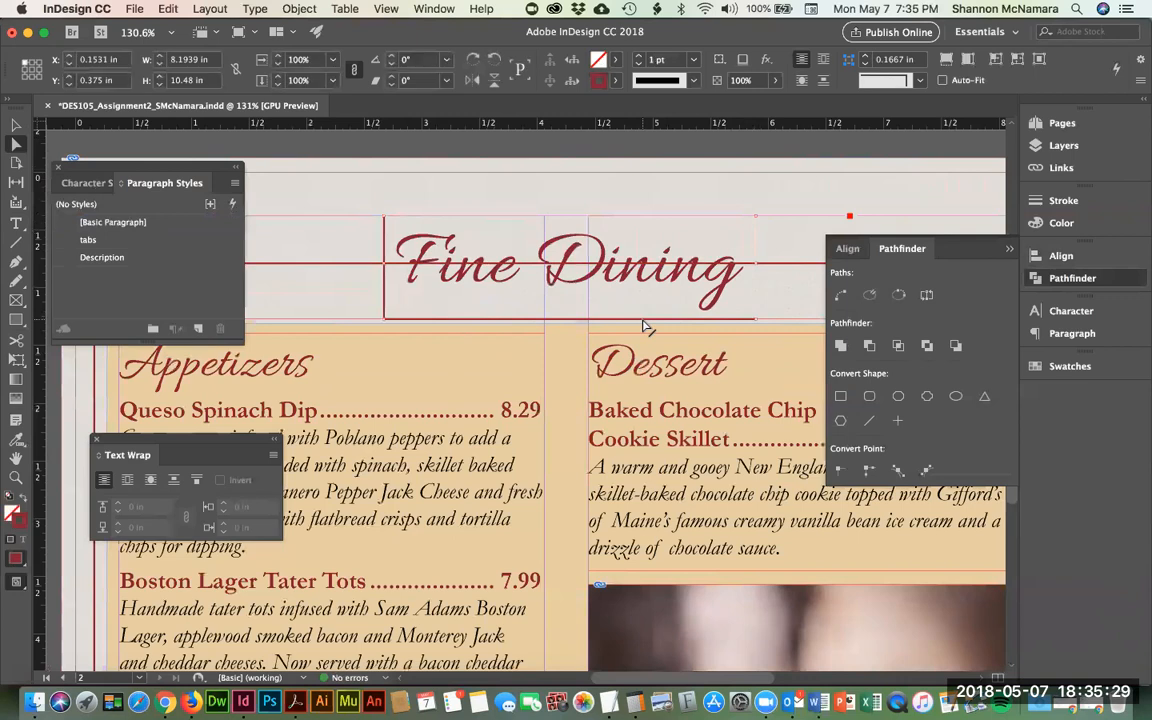
{"action": "left_click", "coordinate": [396, 268]}
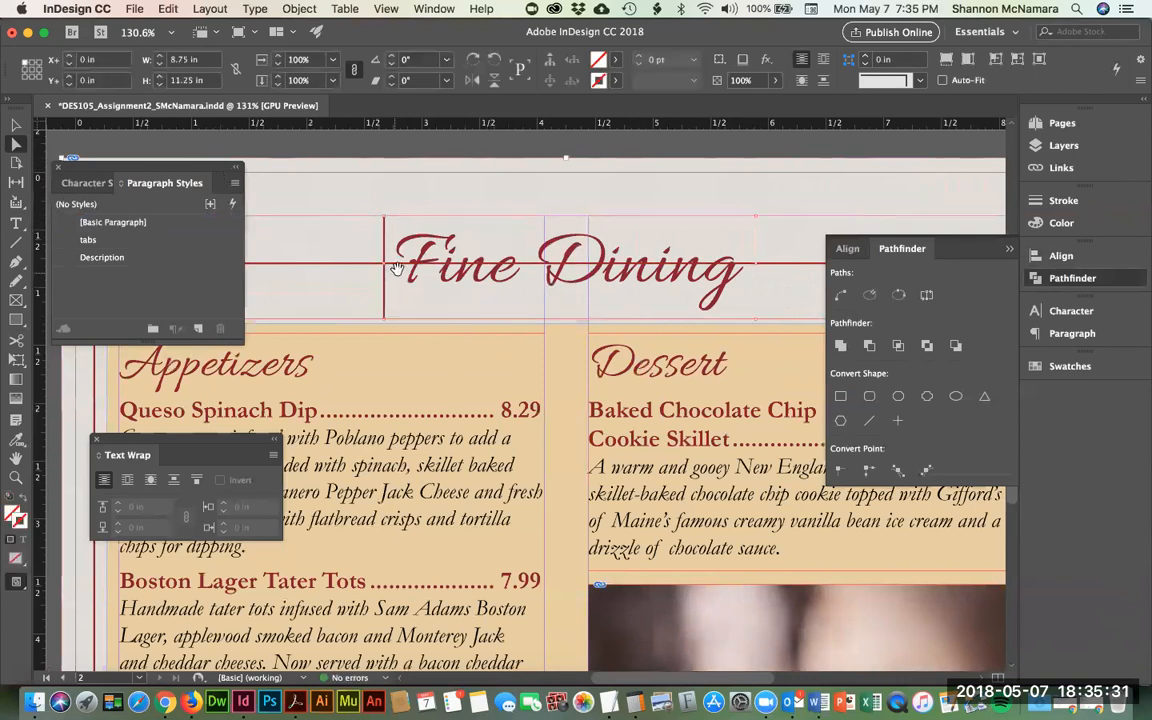
{"action": "left_click", "coordinate": [360, 243]}
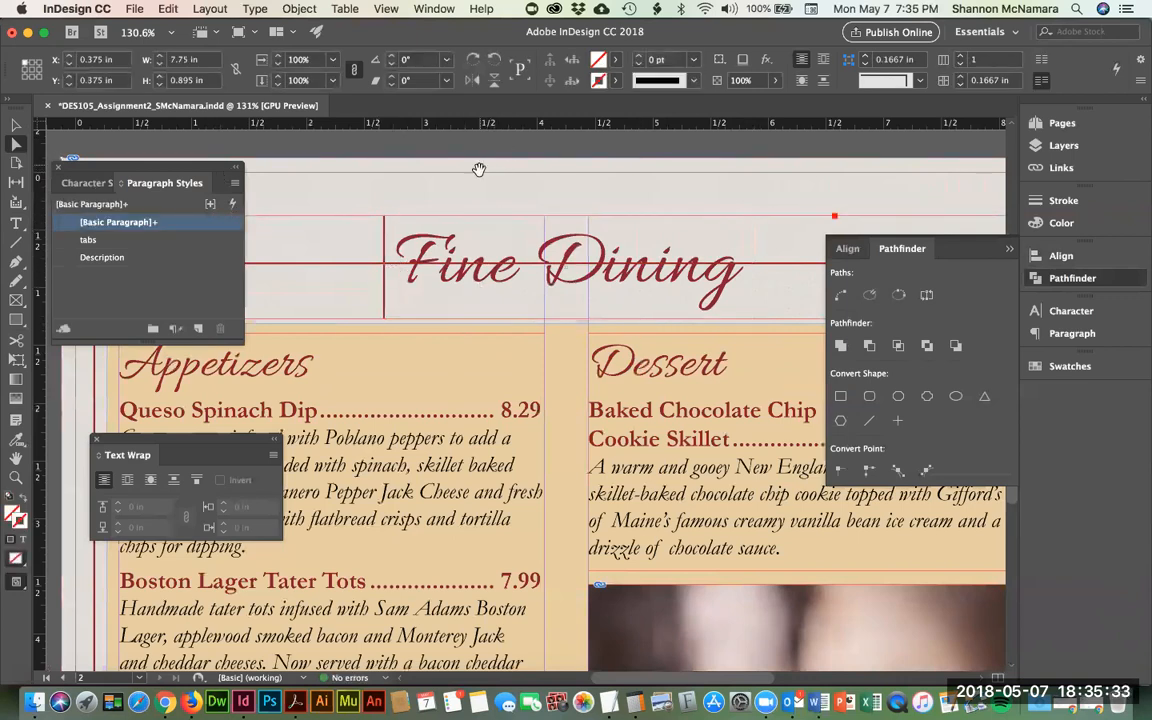
{"action": "left_click", "coordinate": [398, 267]}
{"action": "left_click", "coordinate": [399, 268]}
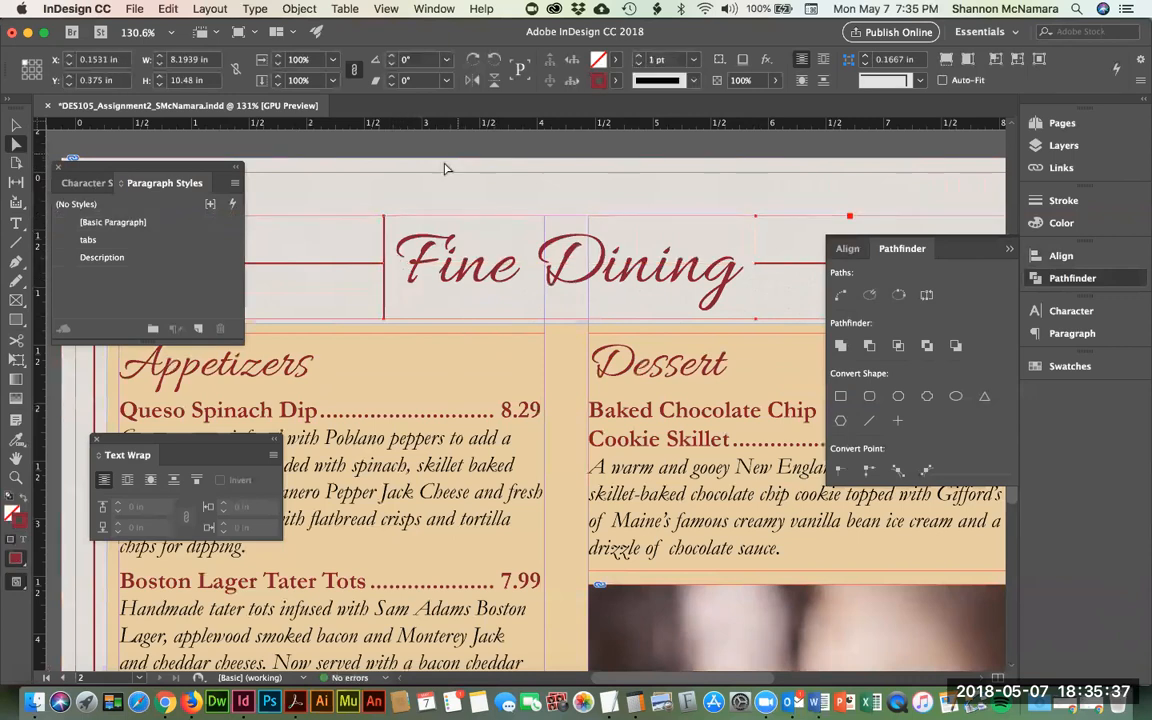
{"action": "left_click", "coordinate": [388, 235]}
{"action": "left_click", "coordinate": [390, 242]}
{"action": "left_click", "coordinate": [464, 152]}
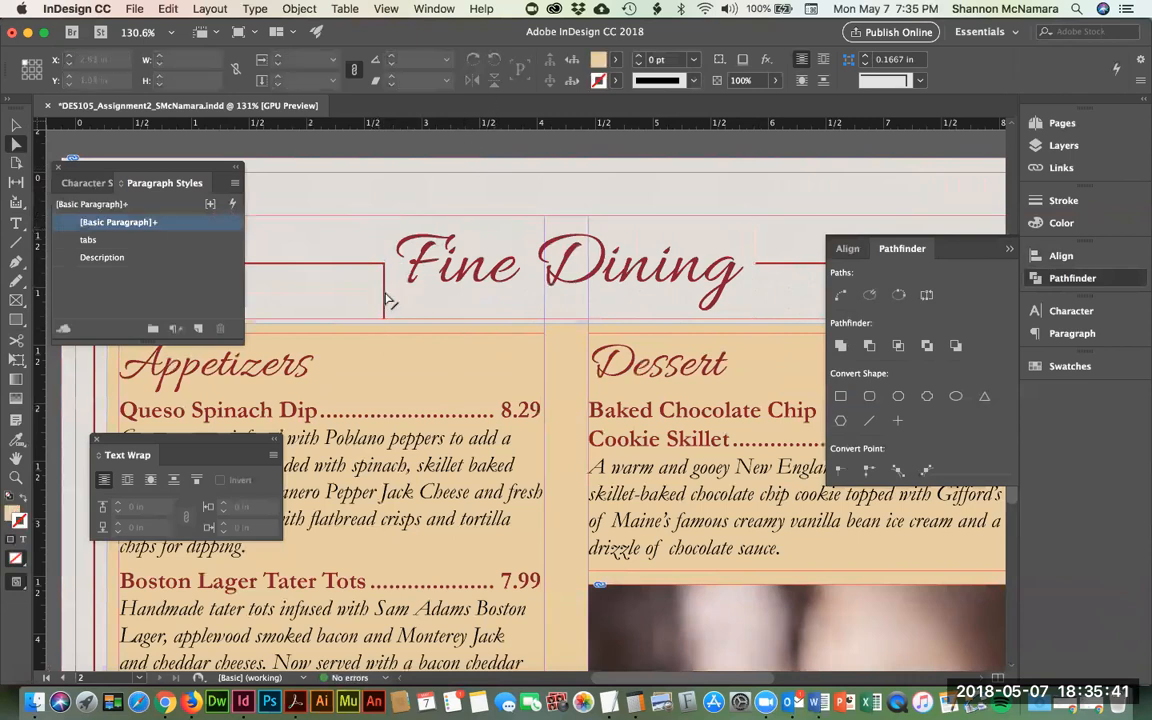
{"action": "left_click", "coordinate": [389, 302]}
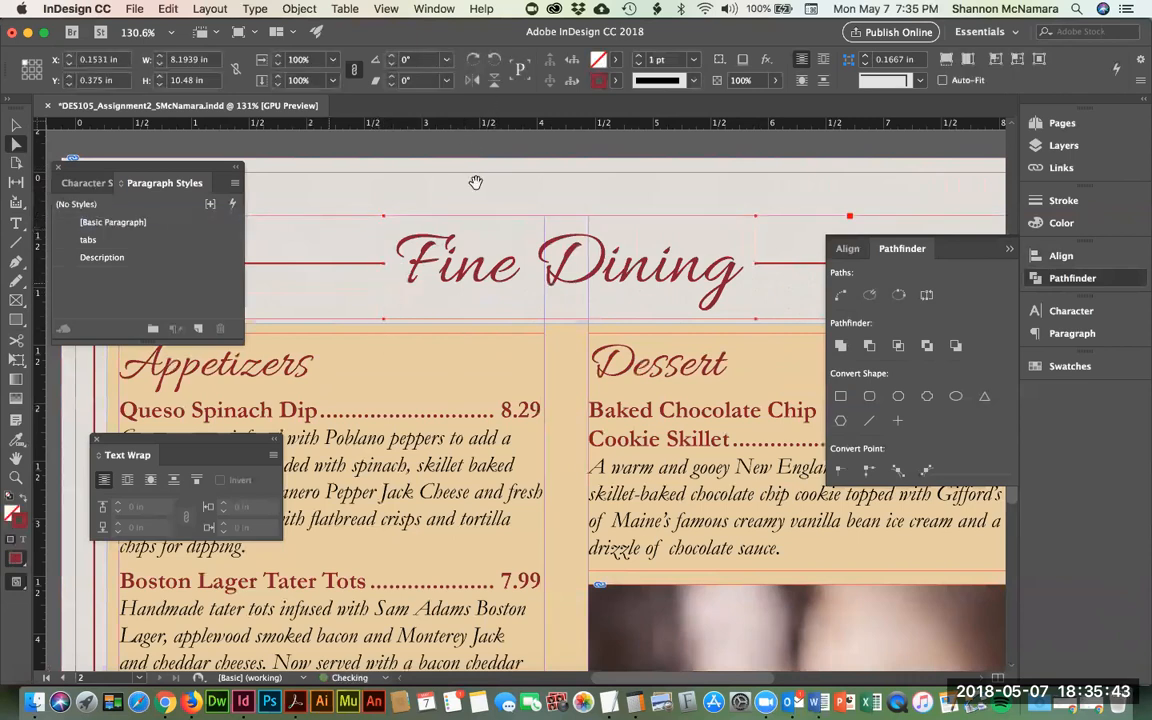
{"action": "left_click", "coordinate": [474, 148]}
- Thicken the dark-red border frame around the menu page to a 3 pt stroke
{"action": "key", "text": "super+0"}
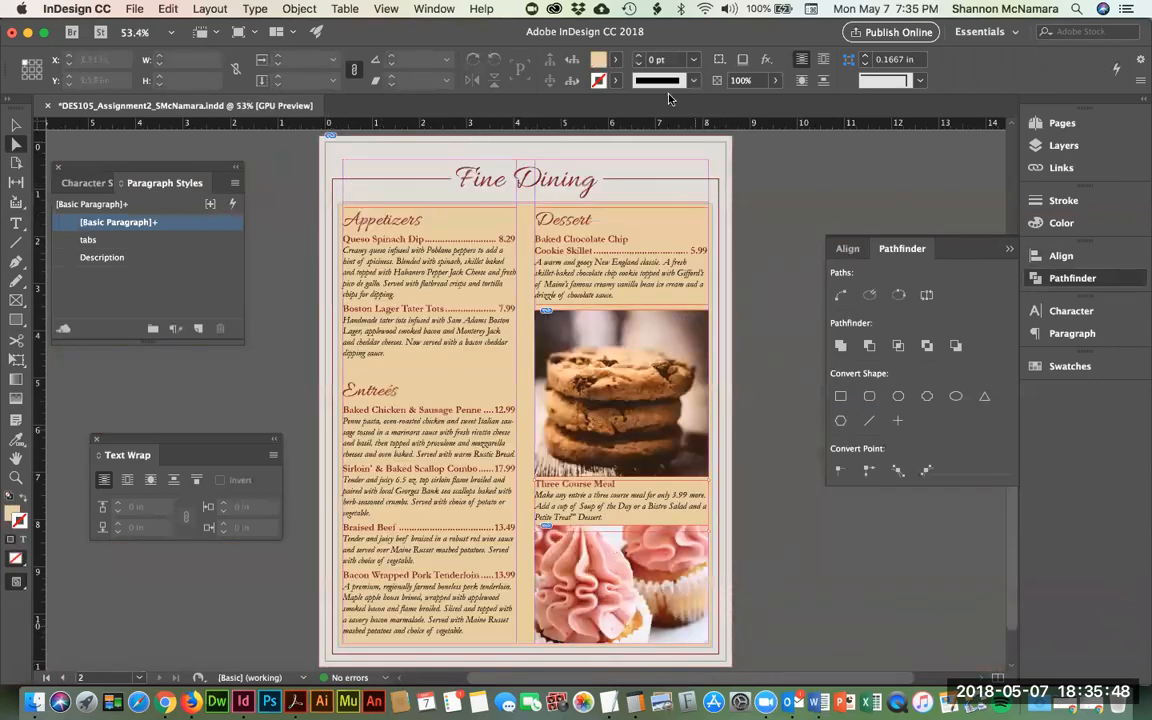
{"action": "left_click", "coordinate": [15, 125]}
{"action": "left_click", "coordinate": [338, 186]}
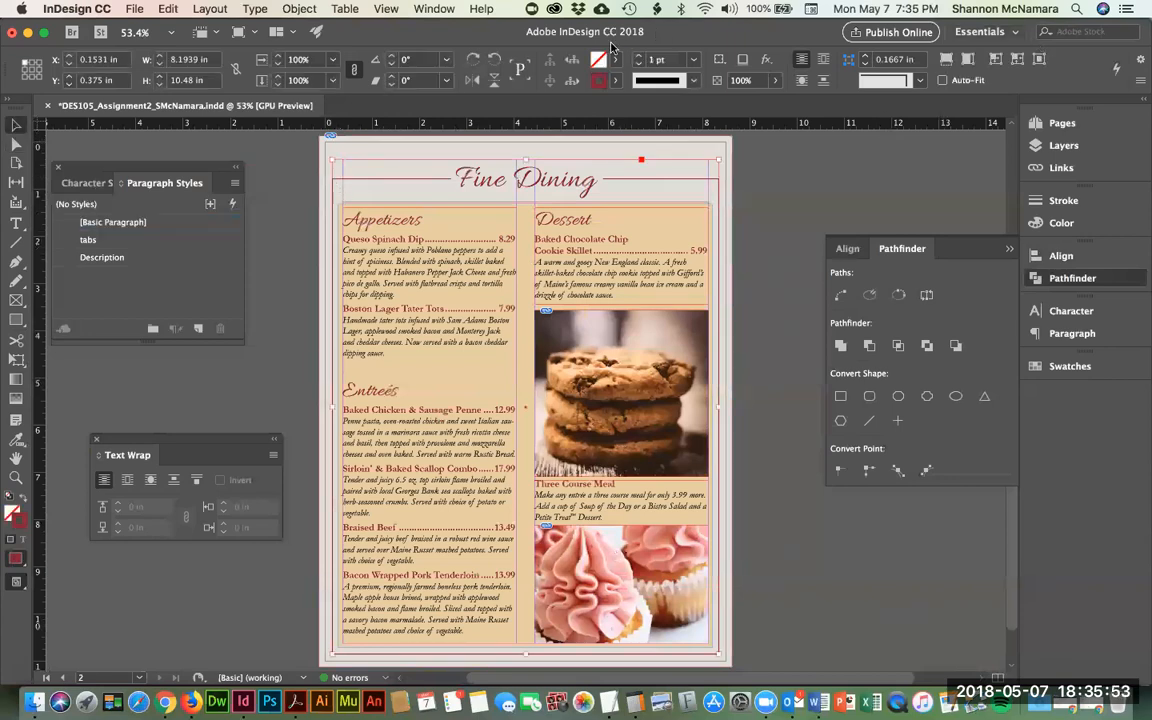
{"action": "left_click", "coordinate": [641, 56]}
{"action": "left_click", "coordinate": [641, 56]}
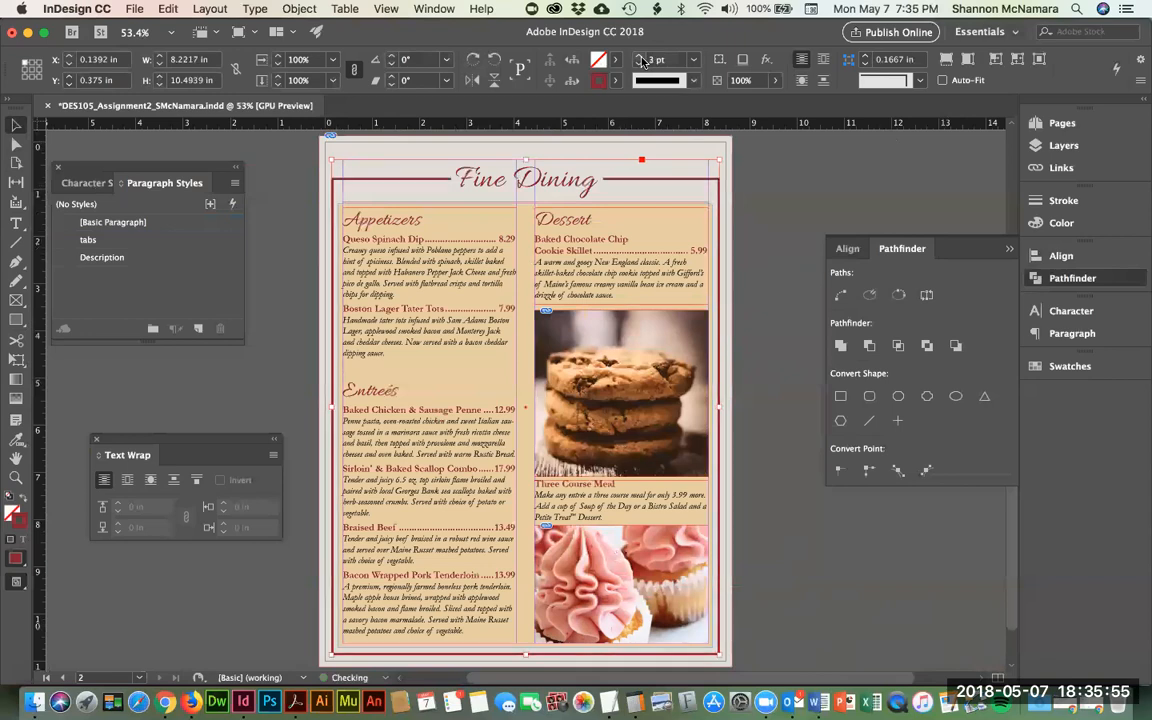
{"action": "left_click", "coordinate": [760, 216]}
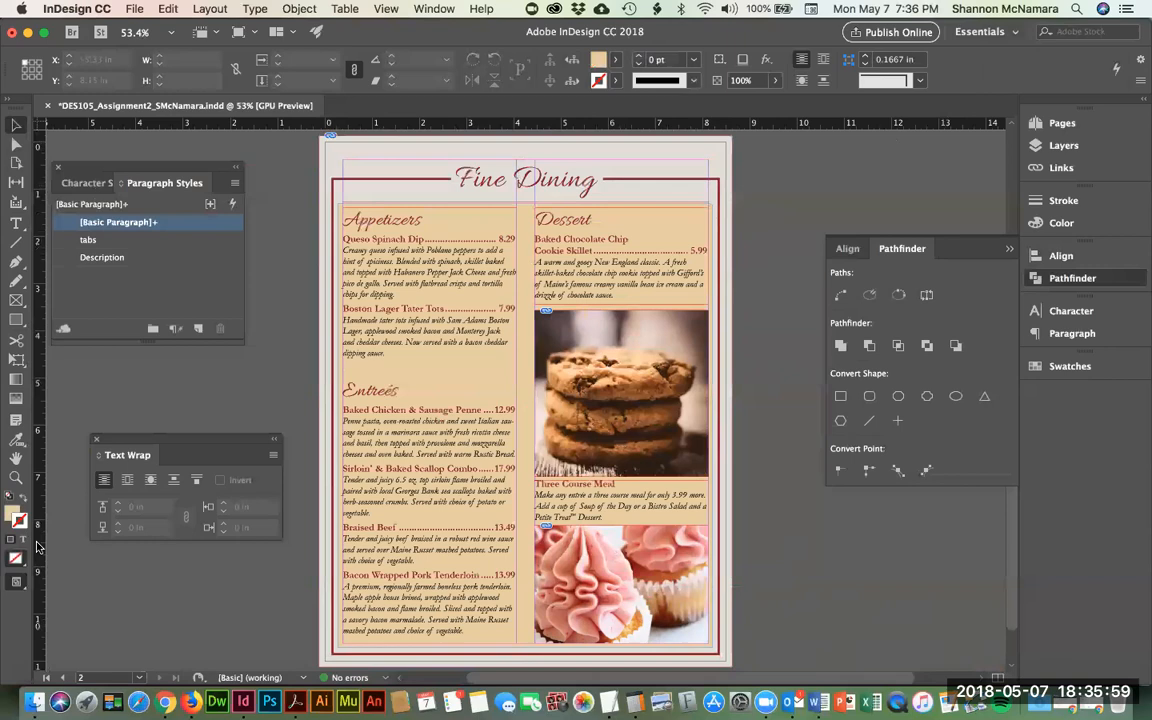
- Preview the page without guides and save the document with Cmd+S
{"action": "left_click", "coordinate": [16, 583]}
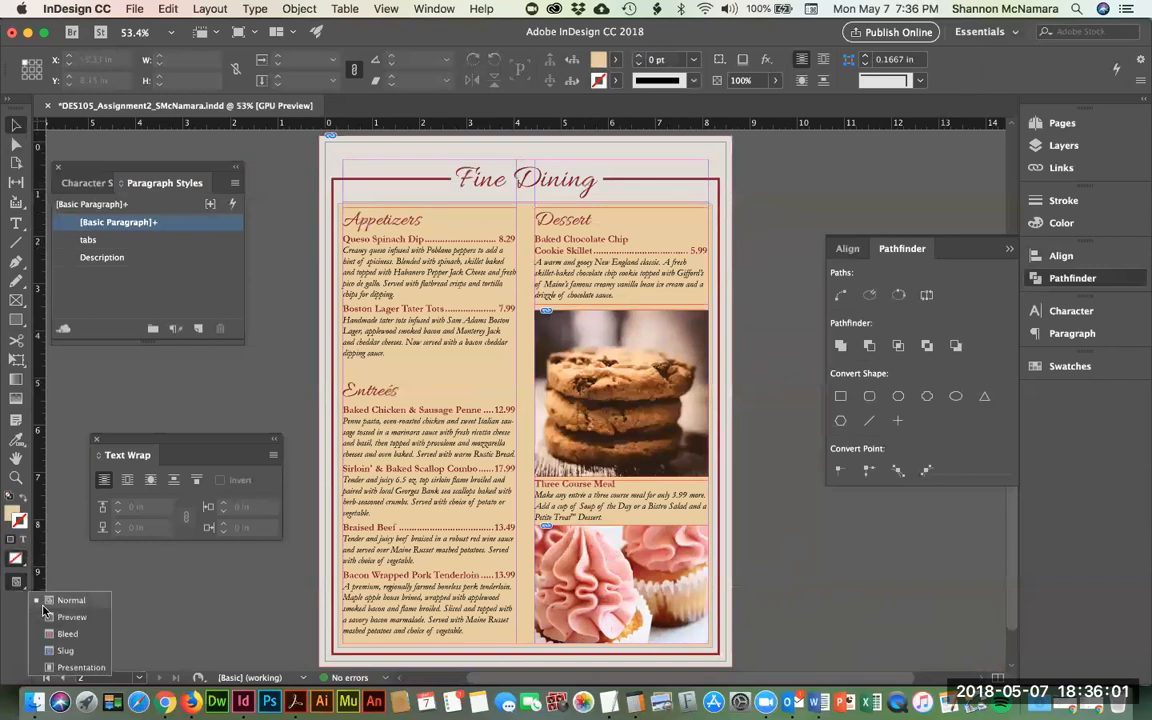
{"action": "left_click", "coordinate": [60, 617]}
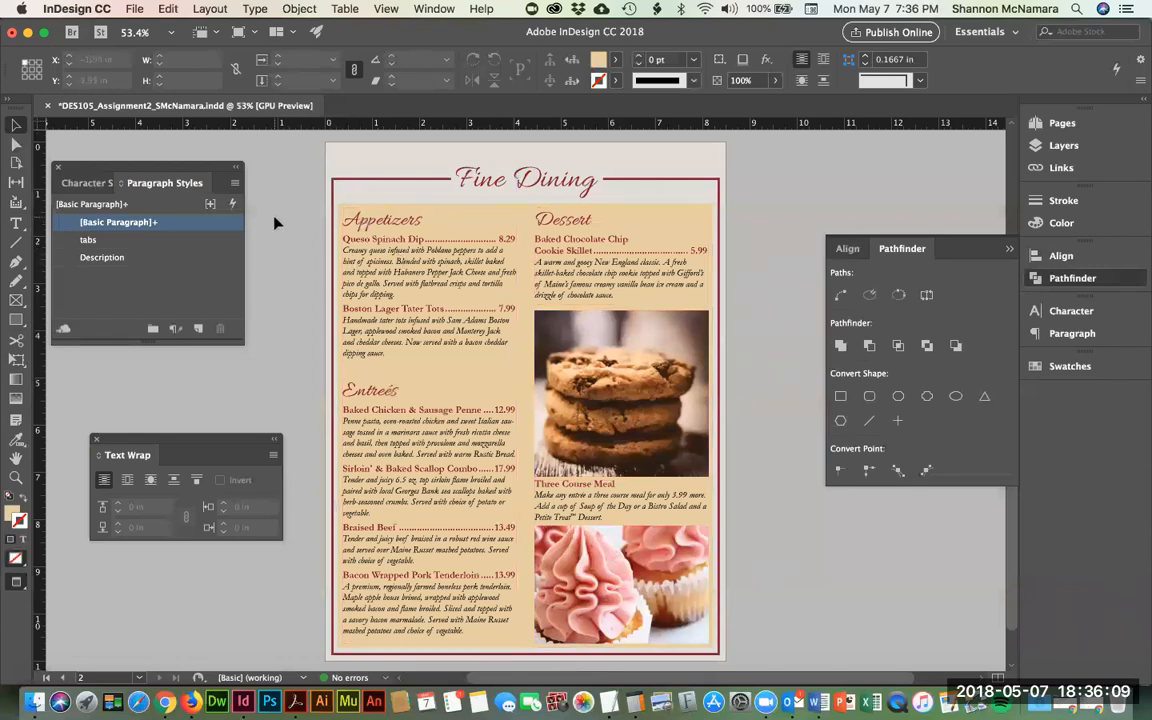
{"action": "key", "text": "super+s"}
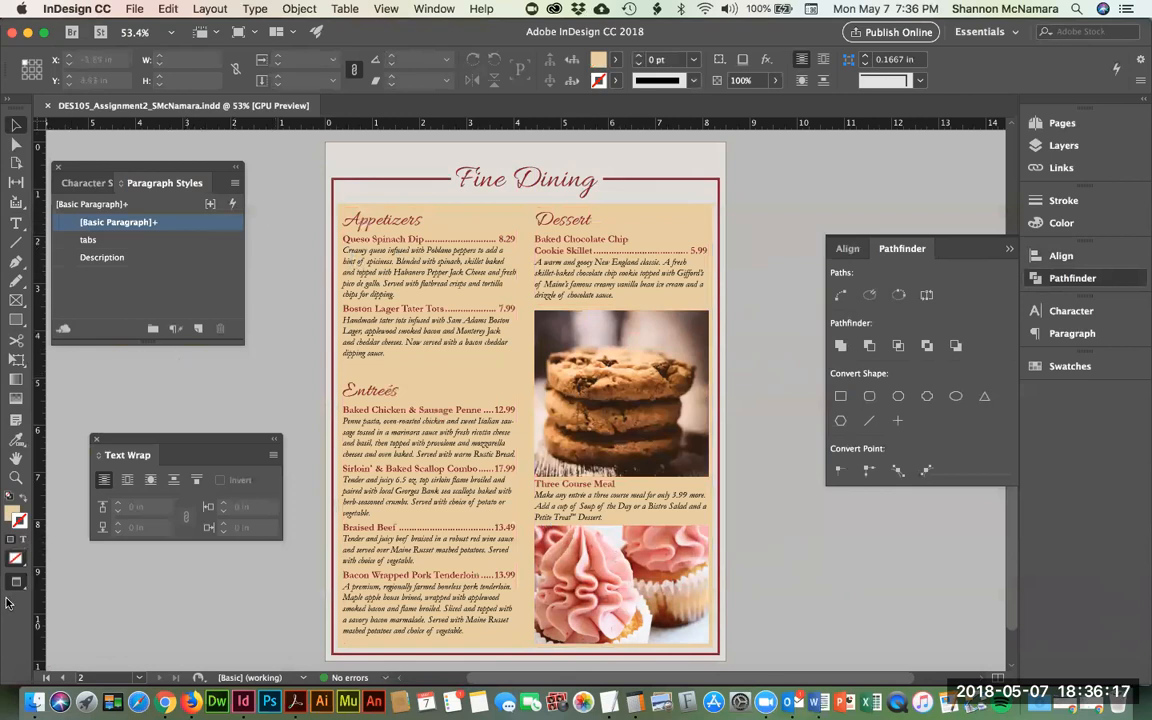
- Return to Normal view and duplicate page 2 as a new third page
{"action": "left_click_drag", "start_coordinate": [16, 582], "coordinate": [69, 603]}
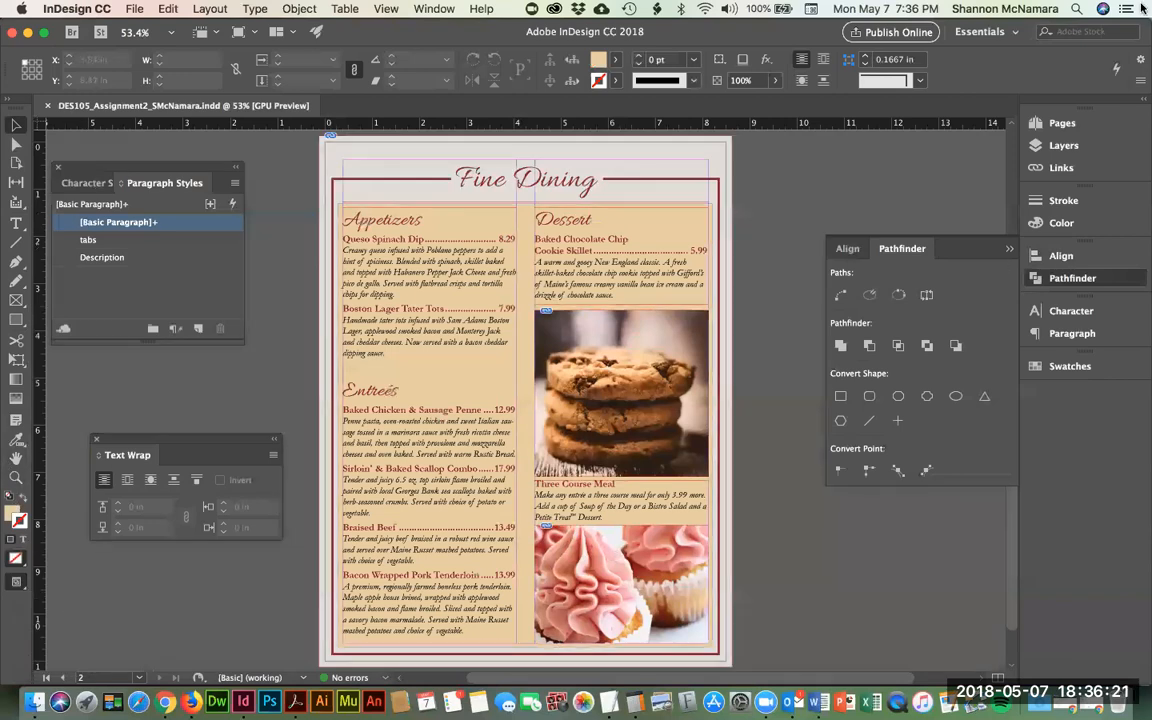
{"action": "left_click", "coordinate": [1060, 123]}
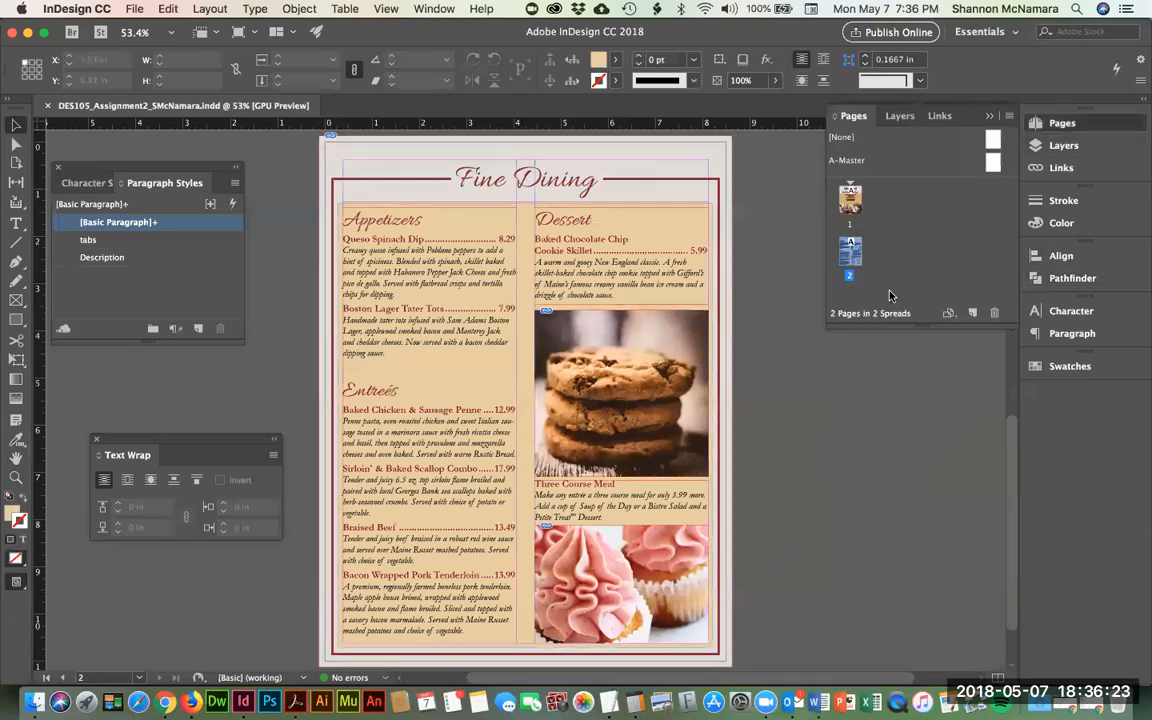
{"action": "left_click_drag", "start_coordinate": [849, 258], "coordinate": [972, 311]}
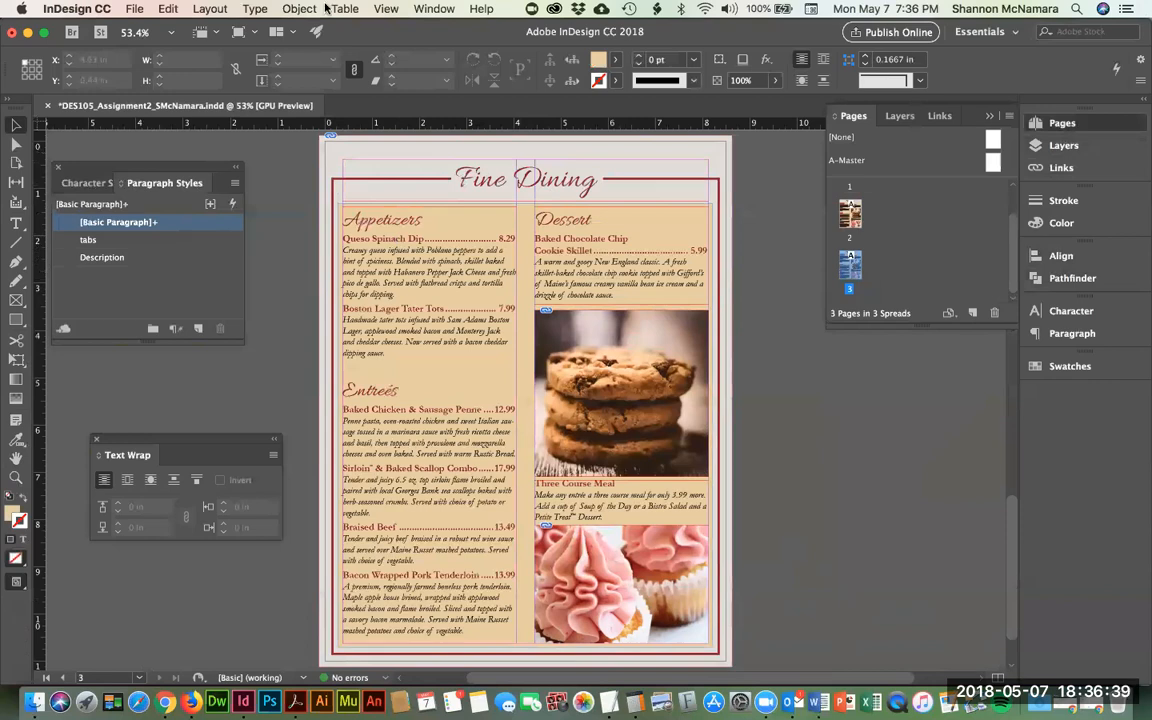
- Duplicate the Headers character style as 'Headers CAS'
{"action": "left_click", "coordinate": [97, 183]}
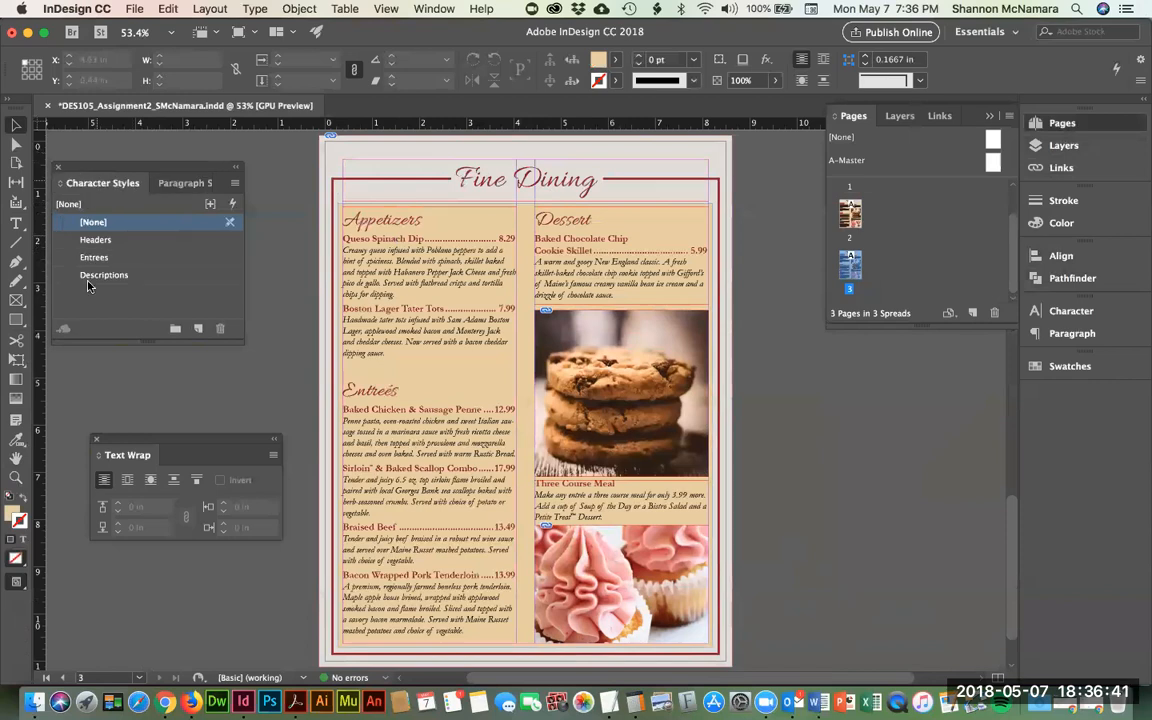
{"action": "left_click", "coordinate": [106, 240]}
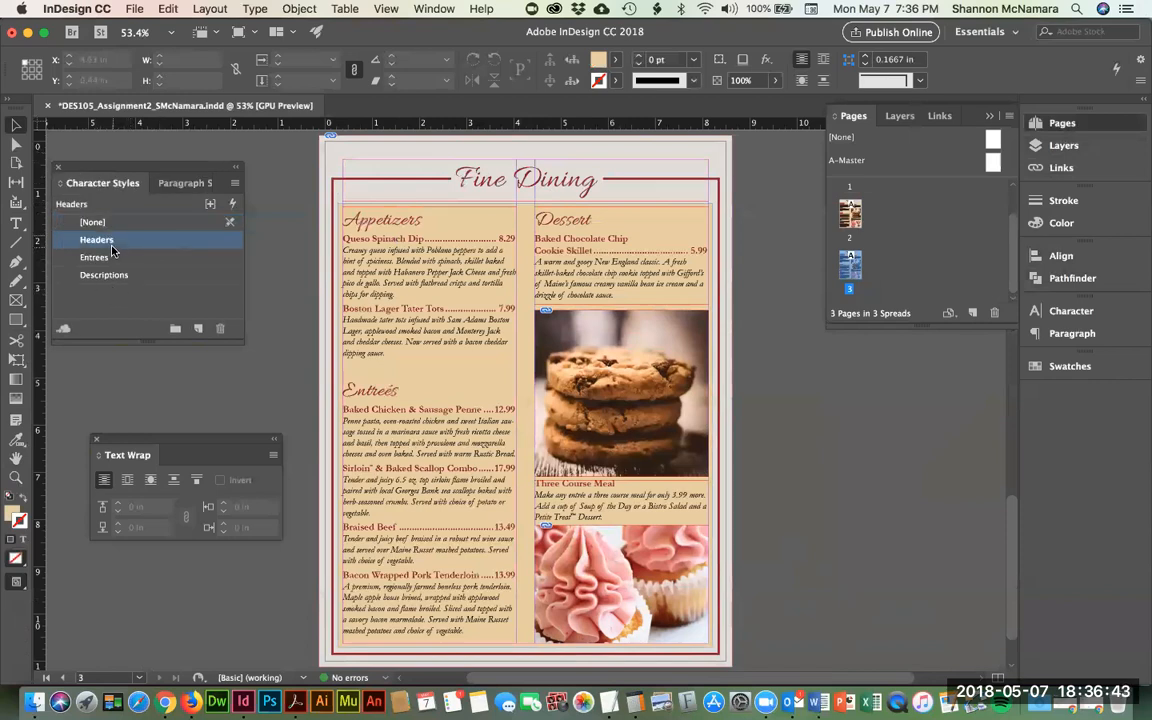
{"action": "right_click", "coordinate": [96, 245]}
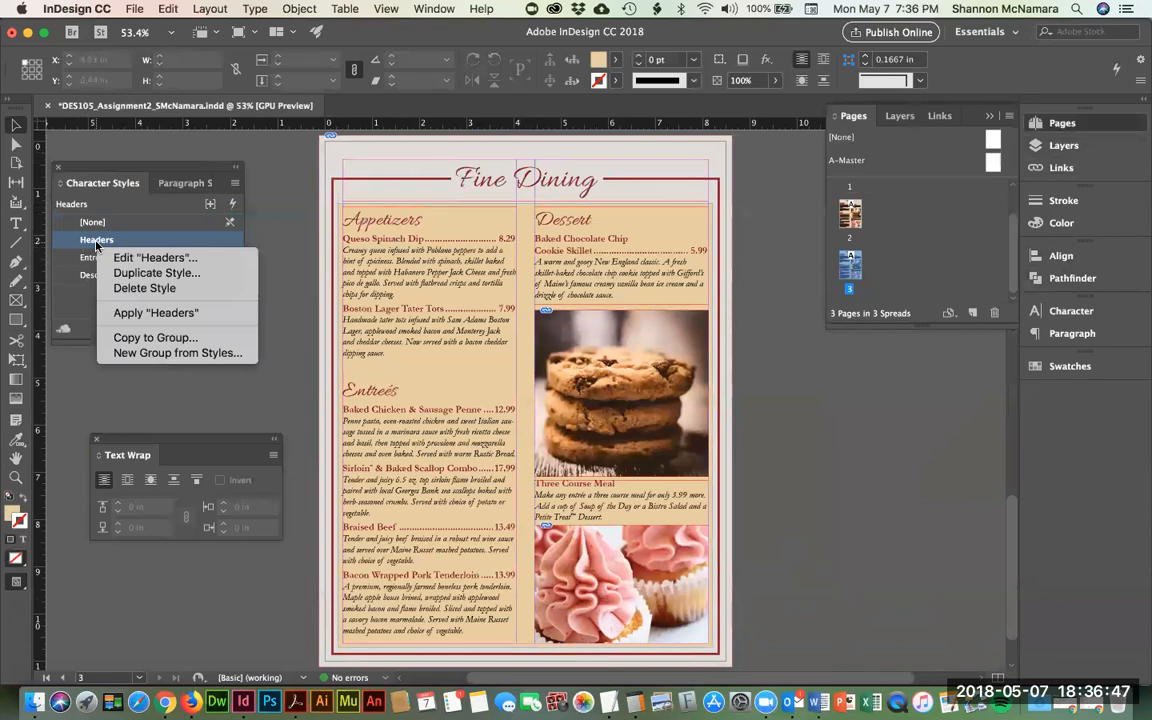
{"action": "left_click", "coordinate": [133, 273]}
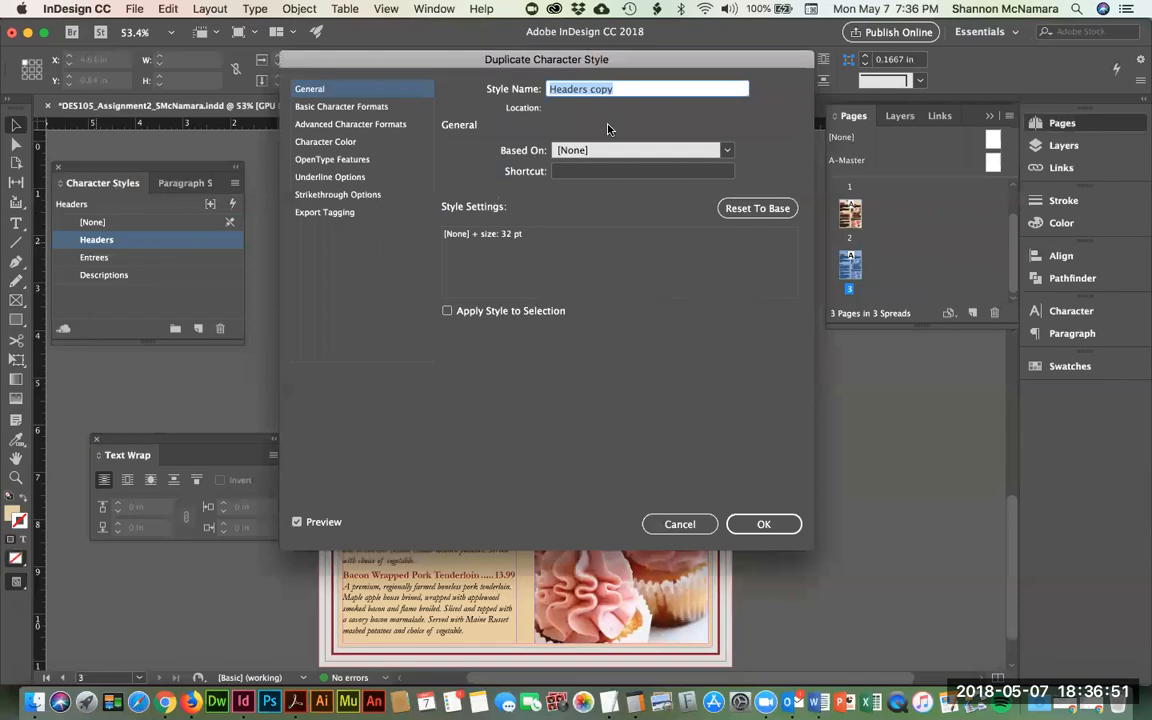
{"action": "key", "text": "Right"}
{"action": "type", "text": "CAS"}
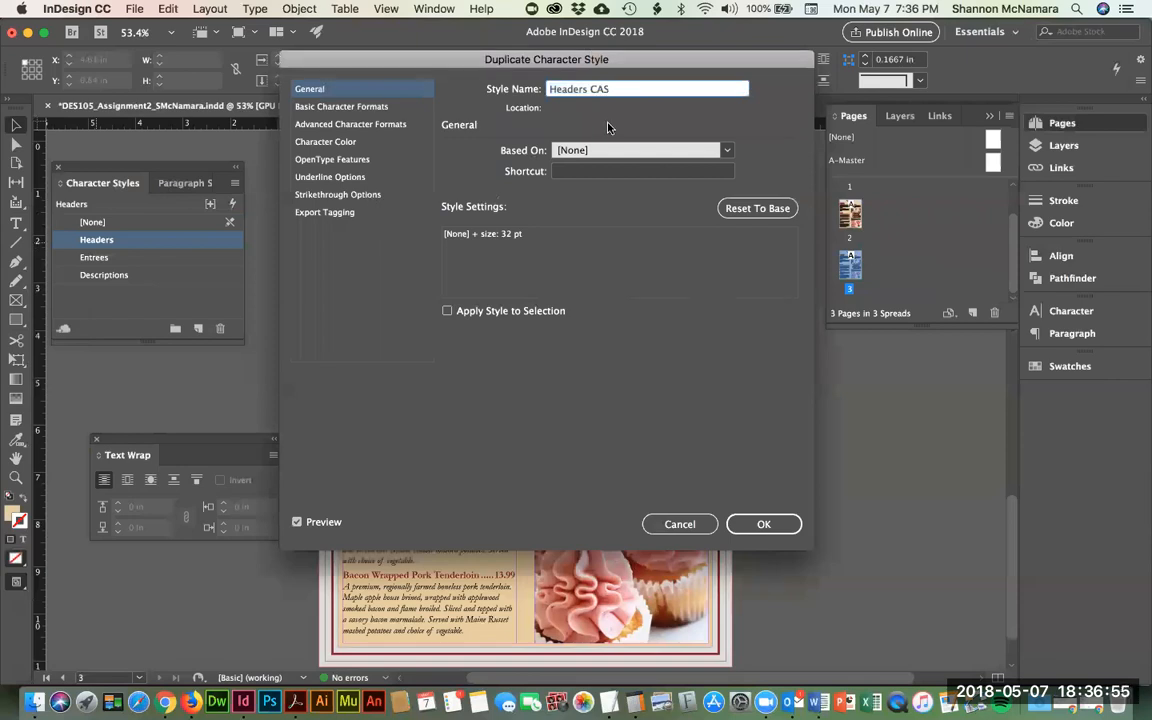
{"action": "left_click", "coordinate": [763, 524]}
- Duplicate the Entrees character style as 'Entrees CAS'
{"action": "left_click", "coordinate": [100, 275]}
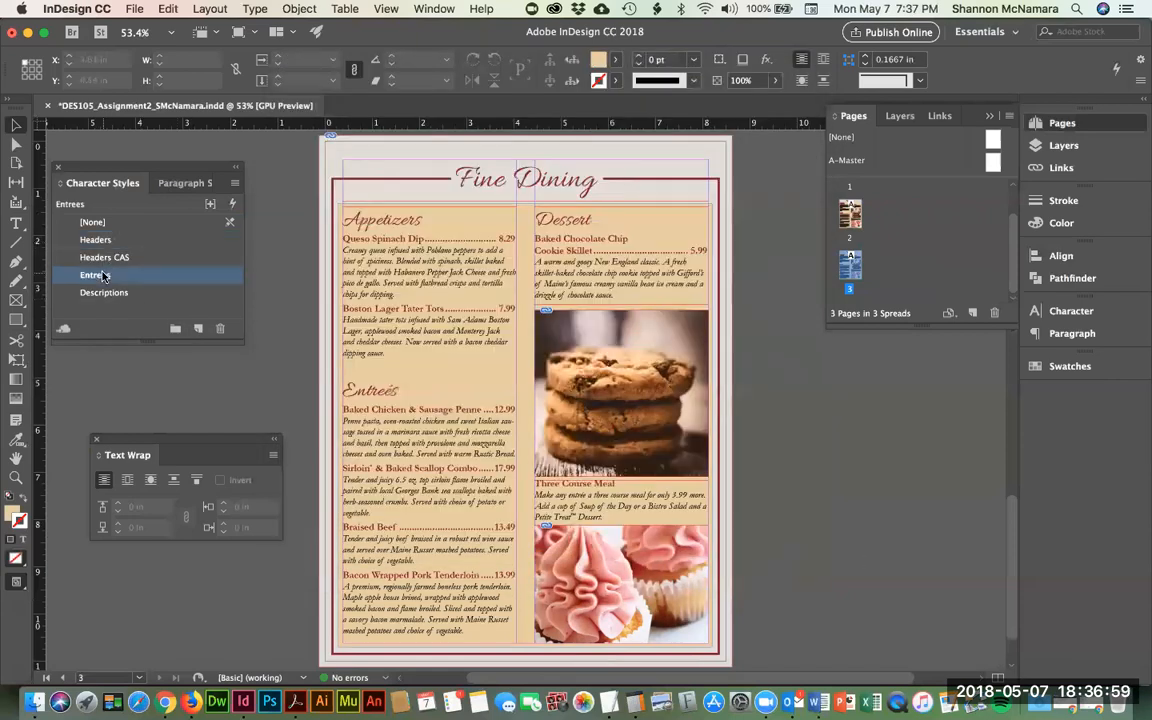
{"action": "right_click", "coordinate": [103, 276]}
{"action": "left_click", "coordinate": [135, 302]}
{"action": "key", "text": "Right"}
{"action": "type", "text": "CAS"}
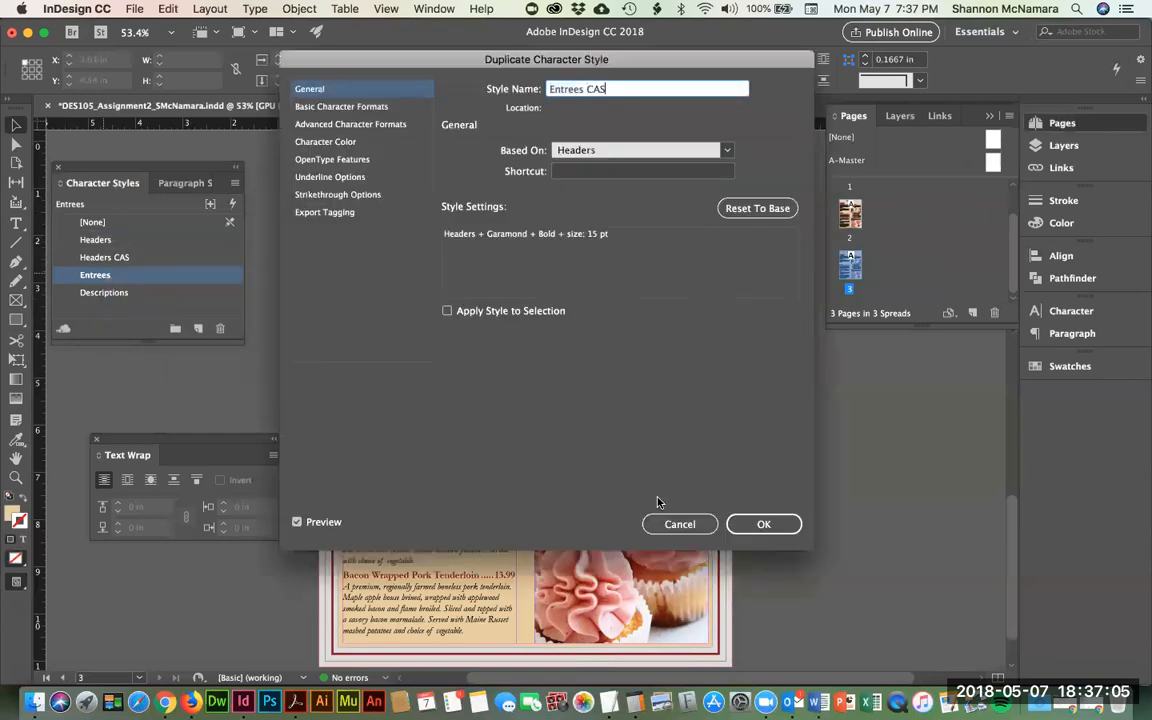
{"action": "left_click", "coordinate": [795, 529]}
- Duplicate the Descriptions character style as 'Descriptions CAS'
{"action": "left_click", "coordinate": [103, 311]}
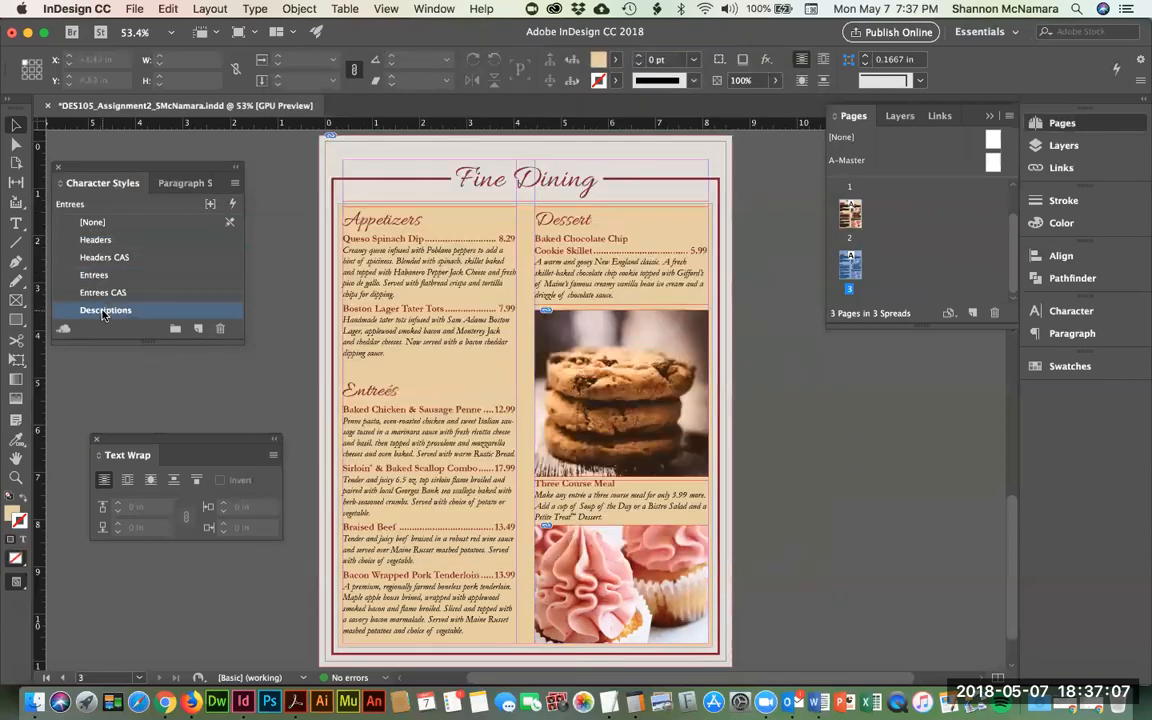
{"action": "right_click", "coordinate": [103, 312]}
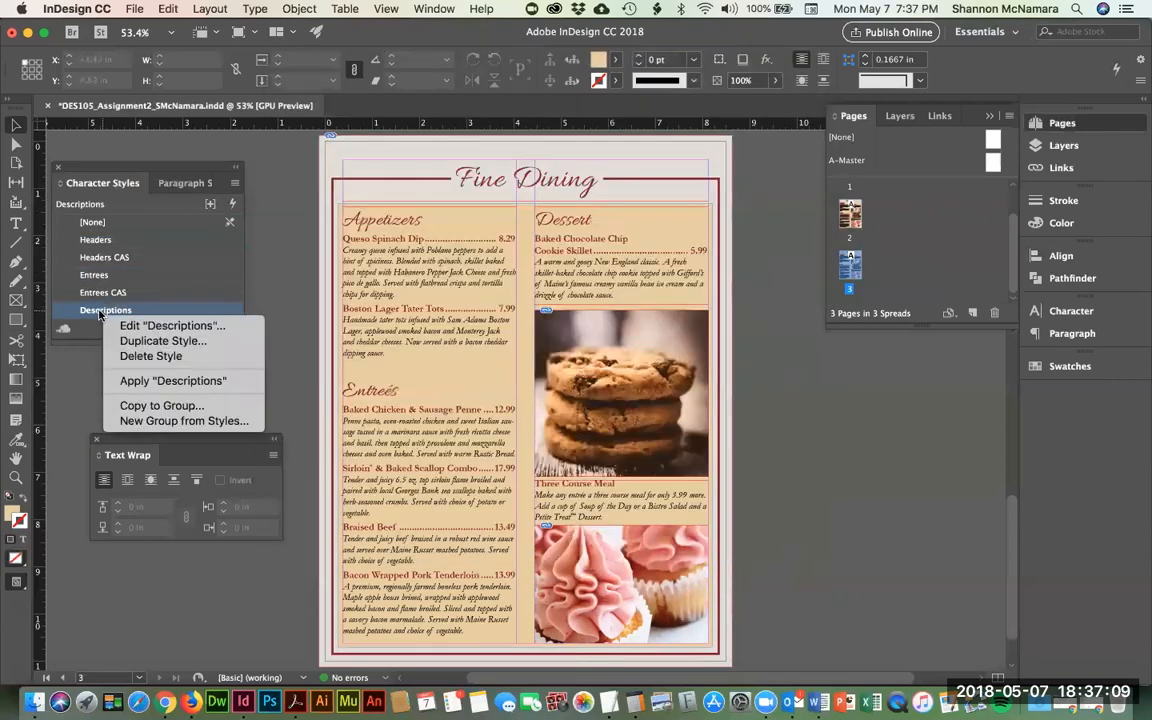
{"action": "left_click", "coordinate": [152, 340]}
{"action": "key", "text": "Right"}
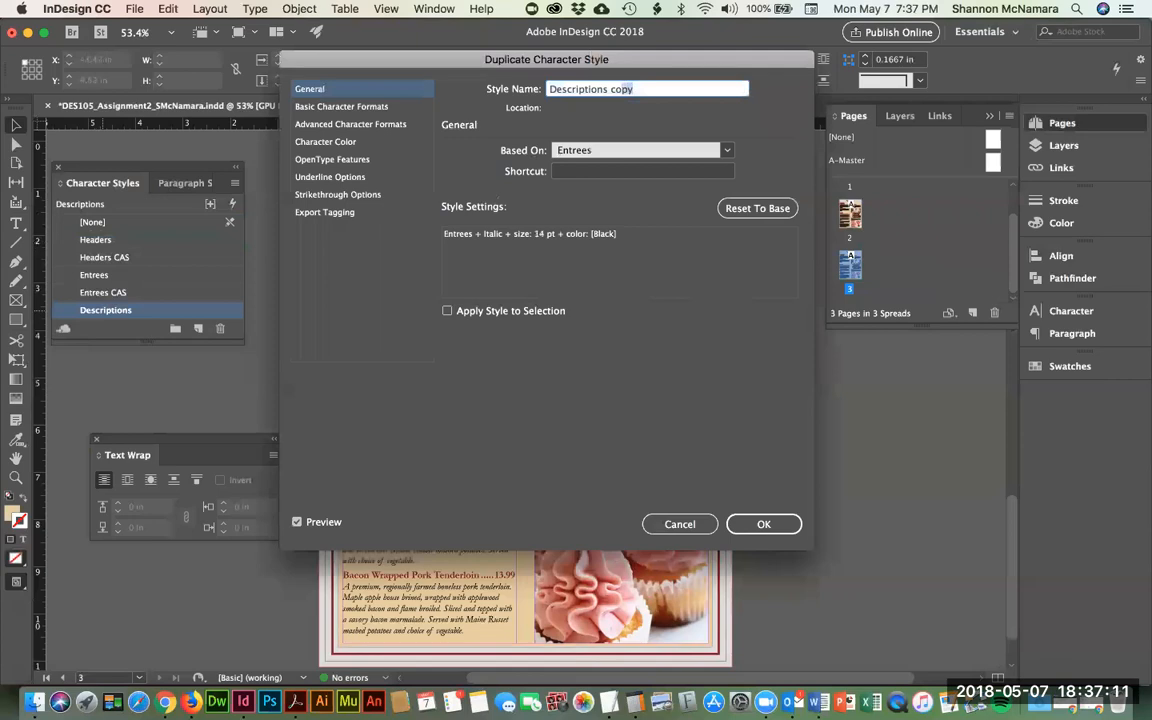
{"action": "type", "text": "CAS"}
{"action": "left_click", "coordinate": [760, 524]}
- Duplicate the Description paragraph style as 'Description CAS'
{"action": "left_click", "coordinate": [165, 183]}
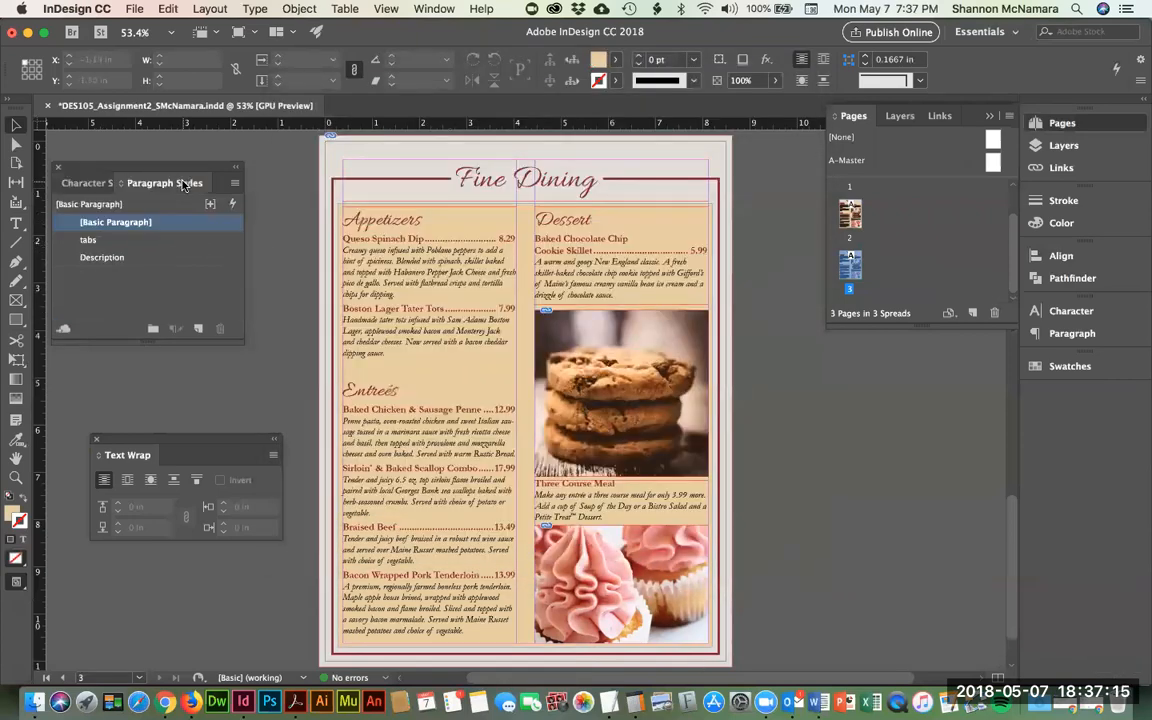
{"action": "left_click", "coordinate": [100, 262]}
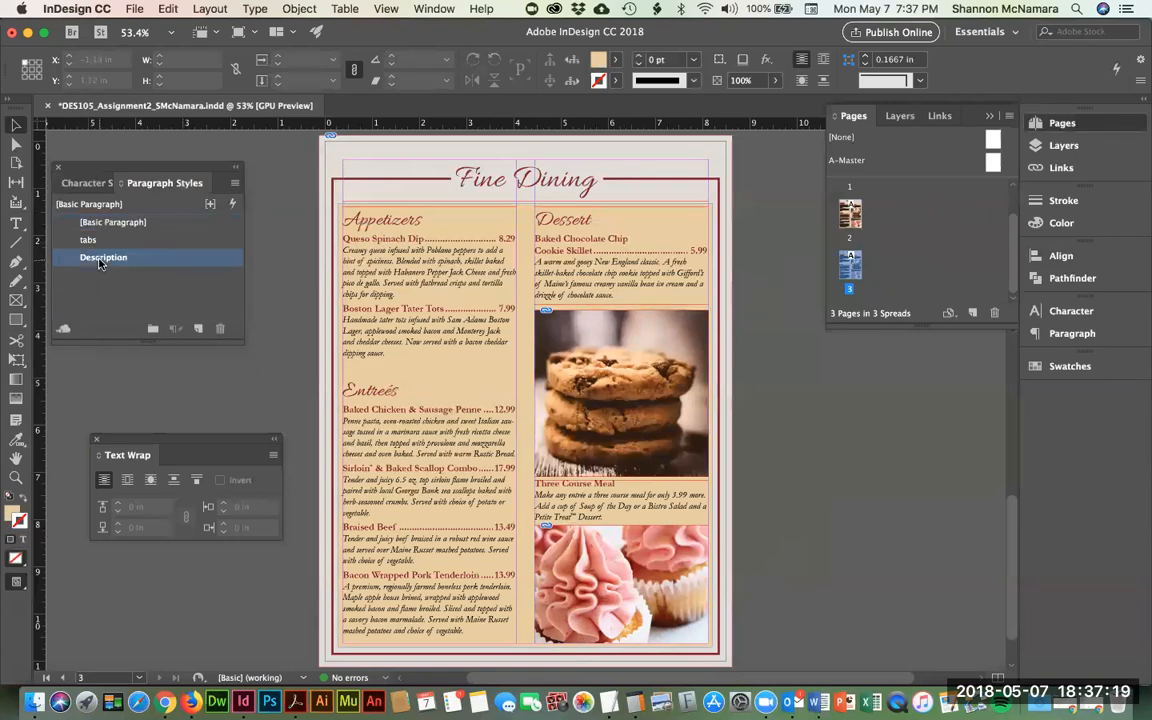
{"action": "right_click", "coordinate": [101, 263]}
{"action": "left_click", "coordinate": [145, 292]}
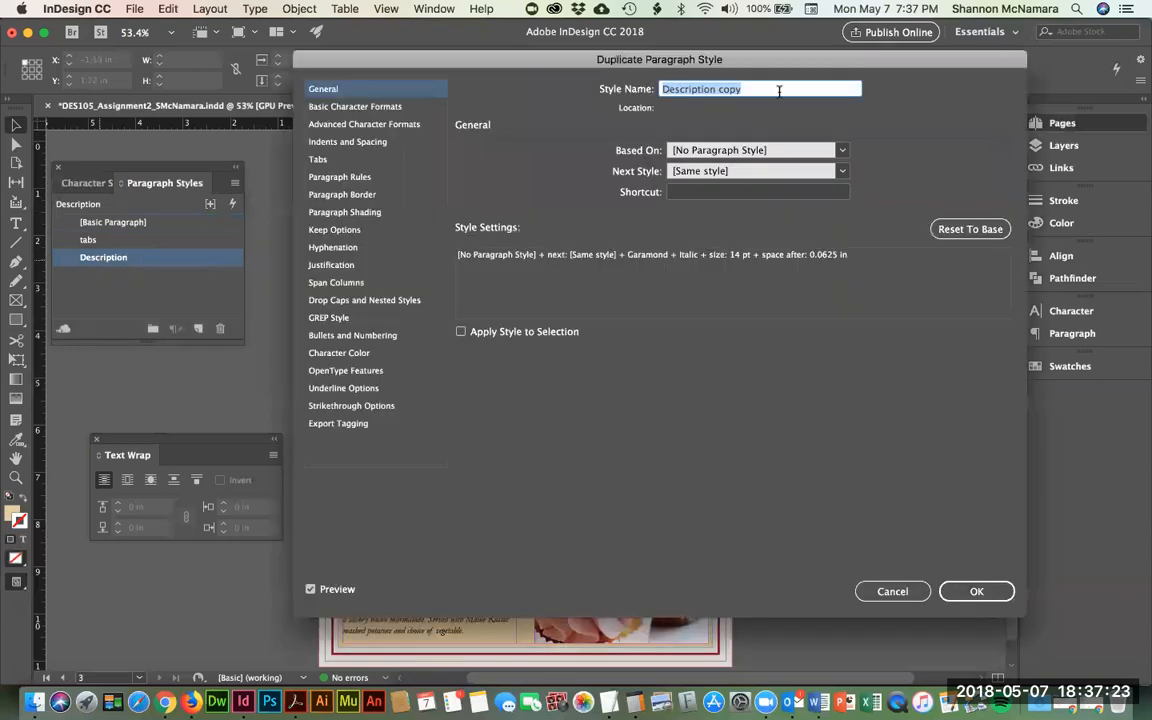
{"action": "left_click_drag", "start_coordinate": [779, 93], "coordinate": [718, 91]}
{"action": "type", "text": "CAS"}
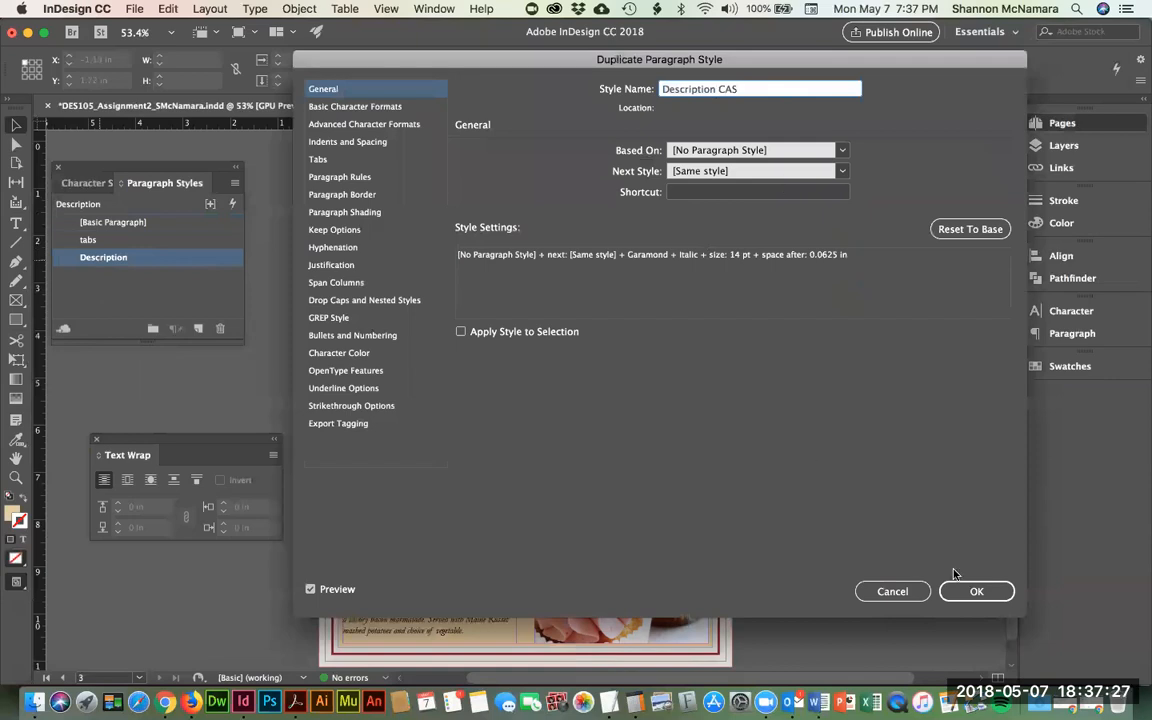
{"action": "left_click", "coordinate": [976, 591]}
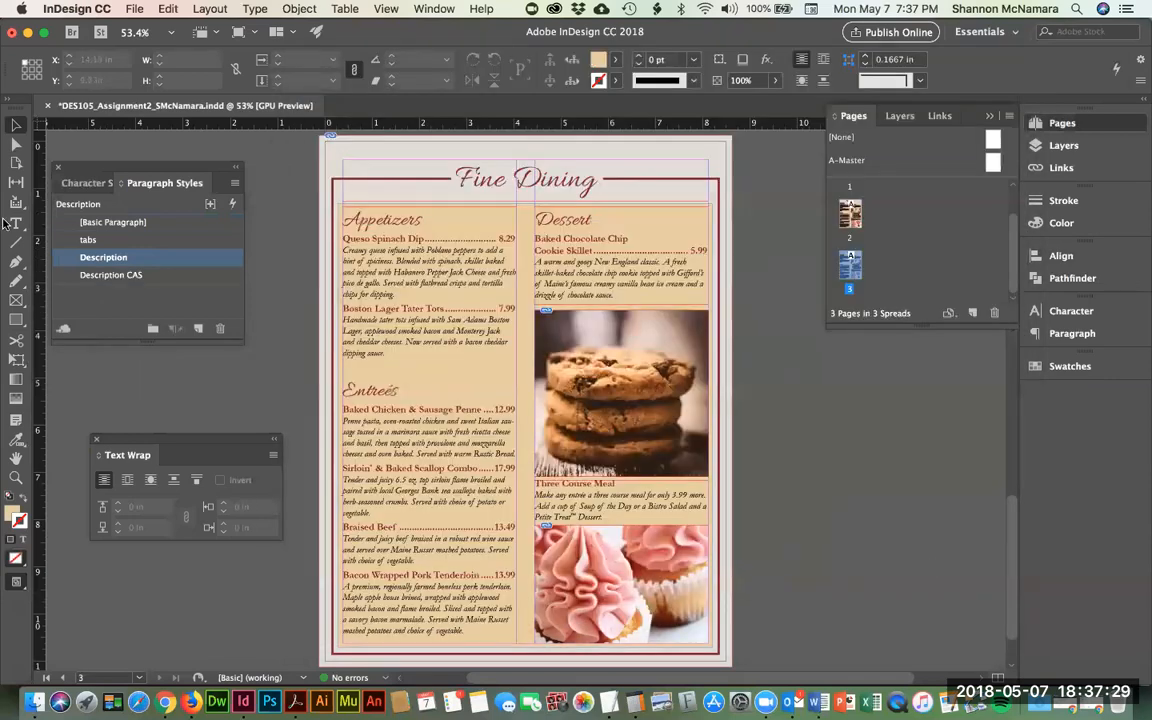
- Change the Description CAS paragraph style's font family to Avenir
{"action": "left_click", "coordinate": [108, 276]}
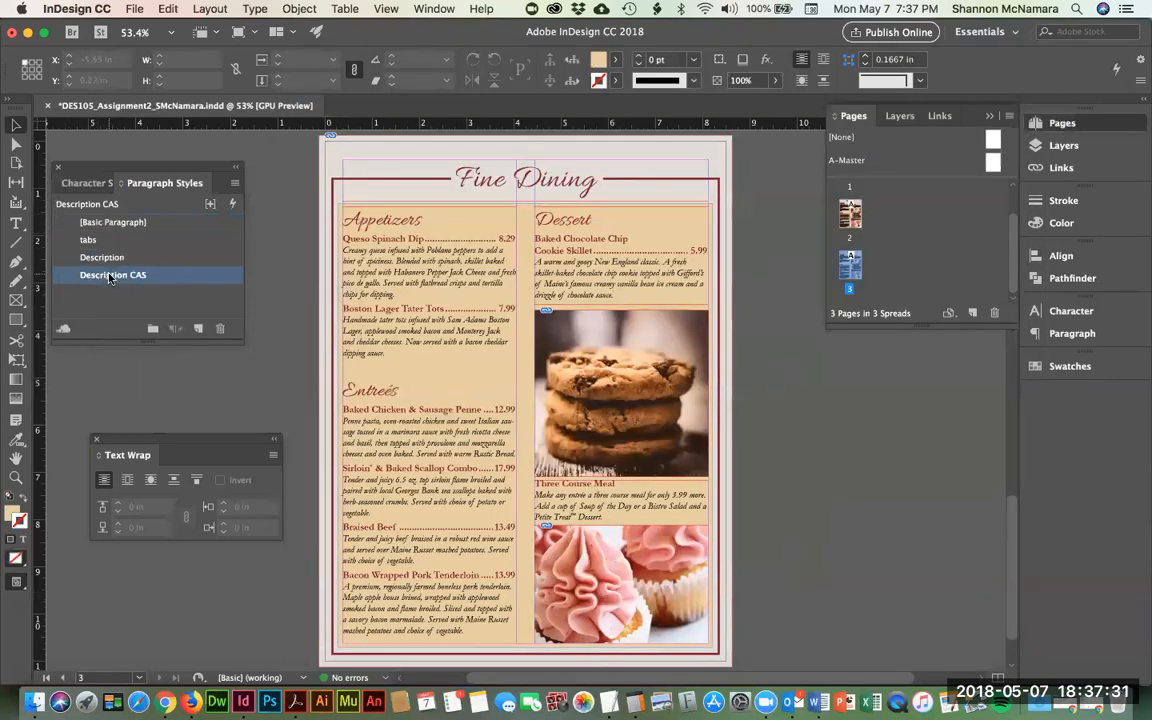
{"action": "double_click", "coordinate": [70, 278]}
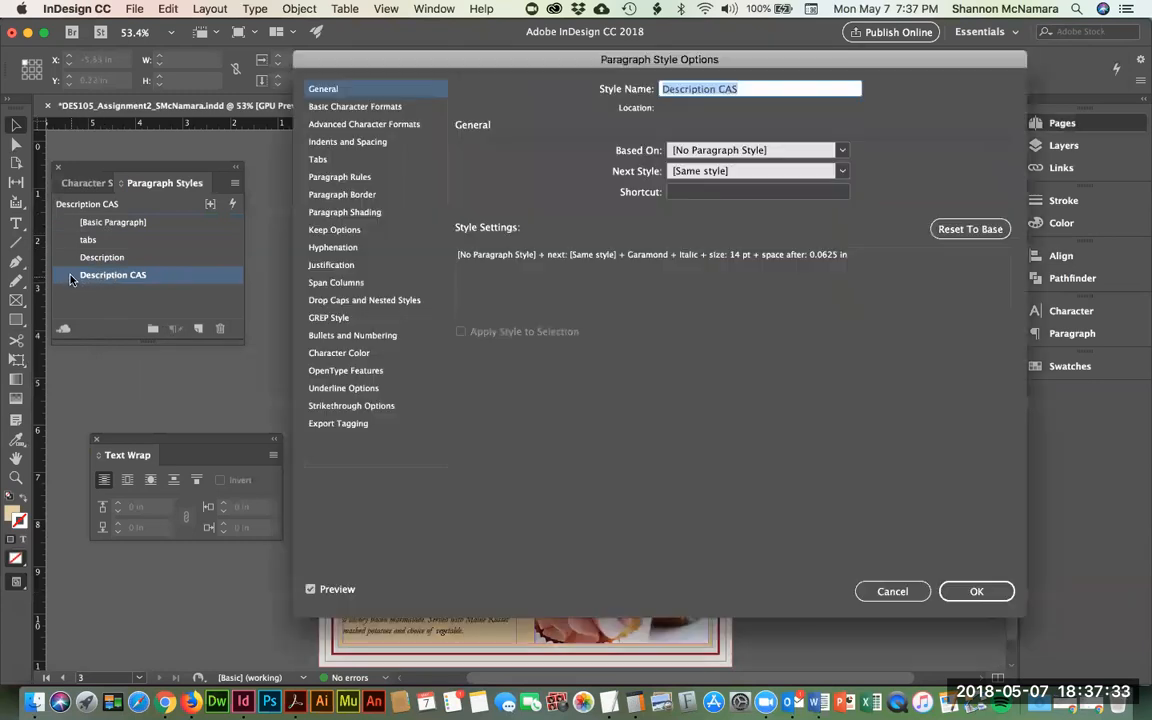
{"action": "left_click", "coordinate": [390, 109]}
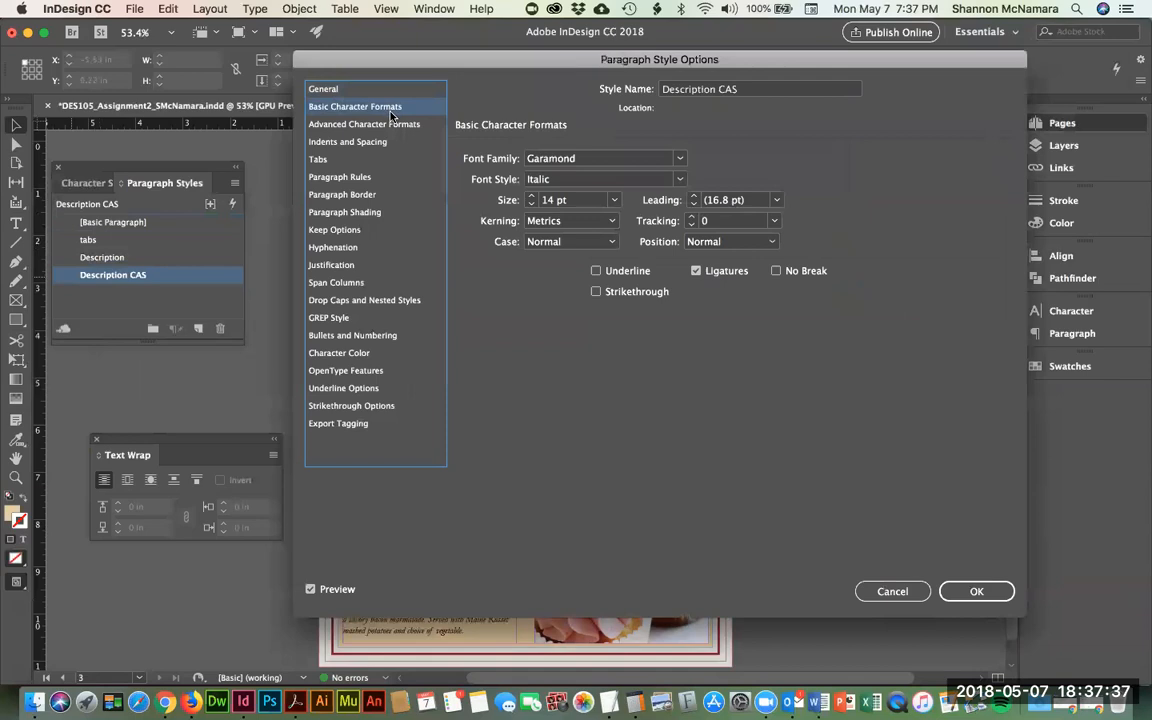
{"action": "double_click", "coordinate": [568, 152]}
{"action": "type", "text": "Avenir"}
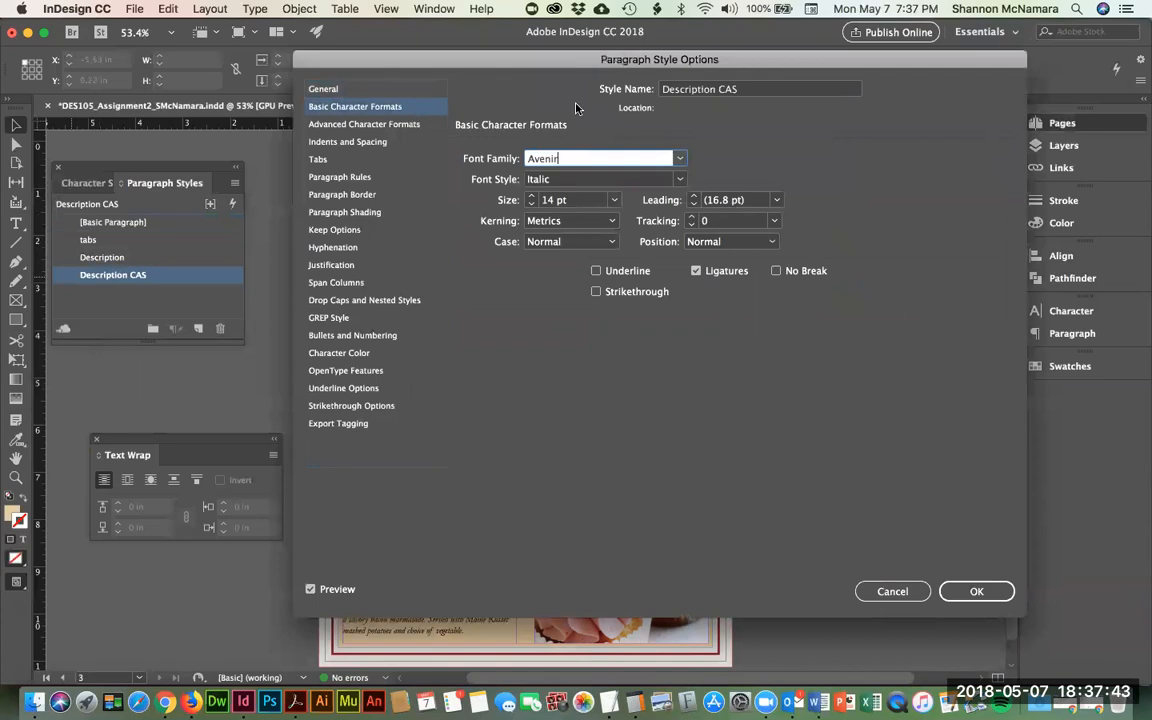
{"action": "left_click_drag", "start_coordinate": [520, 55], "coordinate": [772, 83]}
{"action": "left_click_drag", "start_coordinate": [982, 95], "coordinate": [812, 84]}
{"action": "left_click", "coordinate": [1083, 613]}
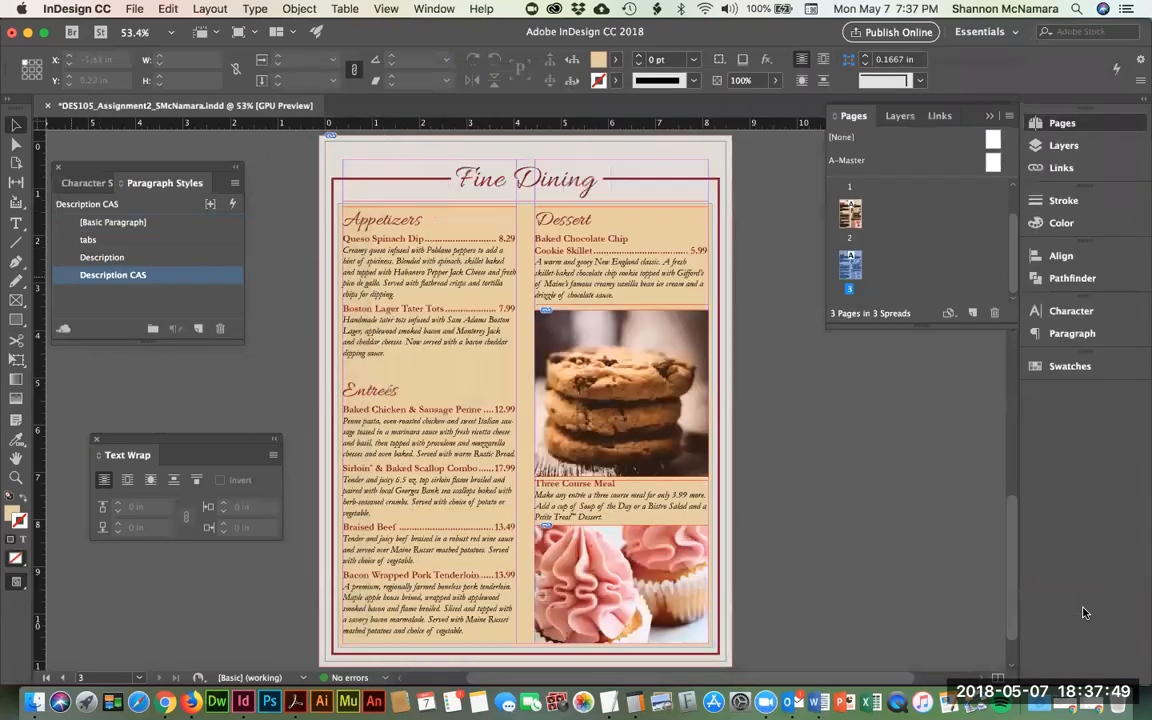
- Apply the Description CAS paragraph style to the Queso Spinach Dip description
{"action": "scroll", "coordinate": [370, 270], "scroll_direction": "down", "scroll_amount": 1}
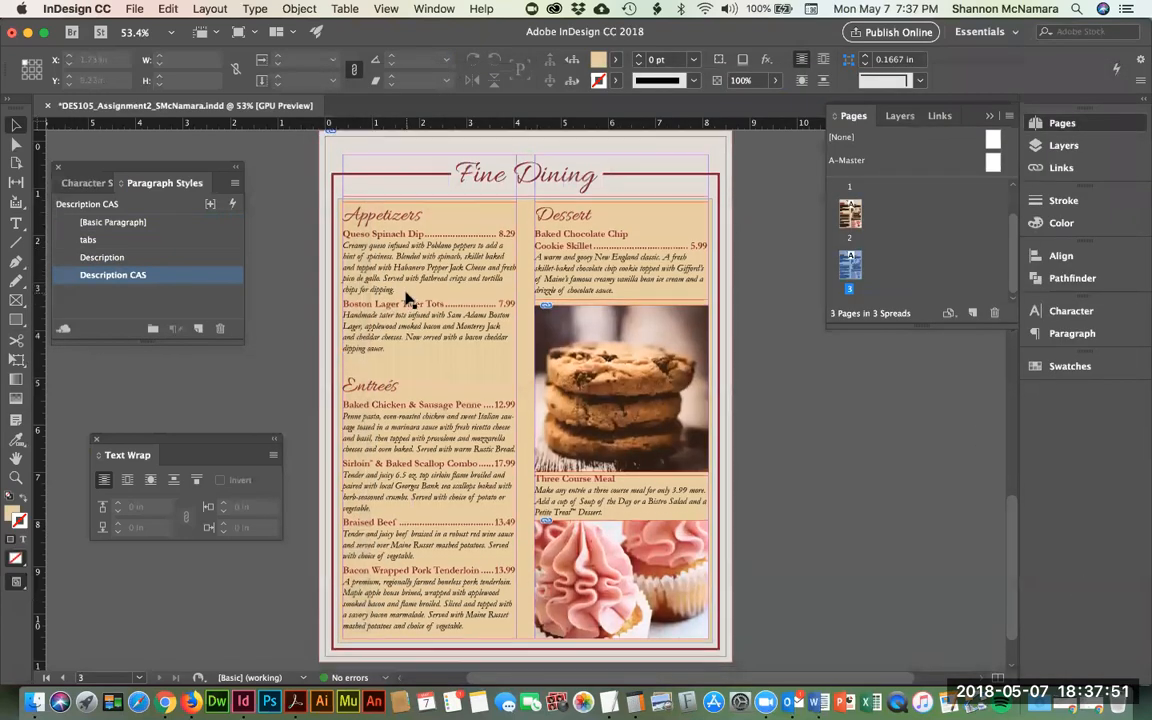
{"action": "left_click", "coordinate": [363, 258]}
{"action": "double_click", "coordinate": [363, 260]}
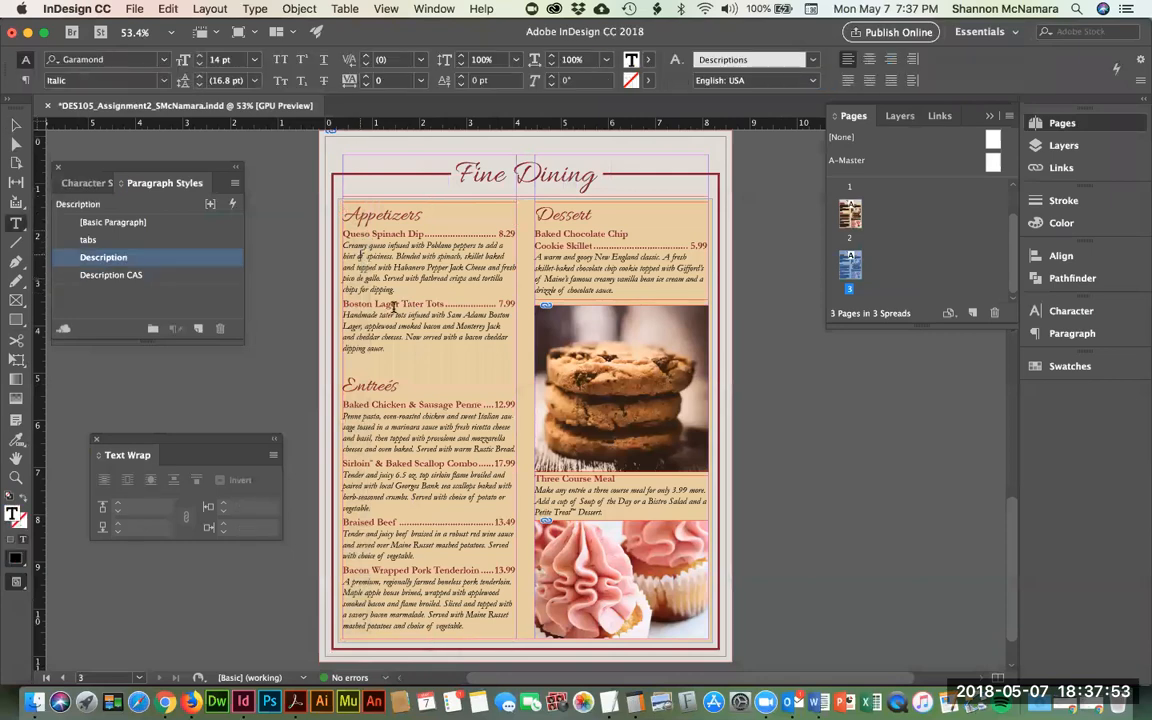
{"action": "left_click_drag", "start_coordinate": [343, 245], "coordinate": [398, 290]}
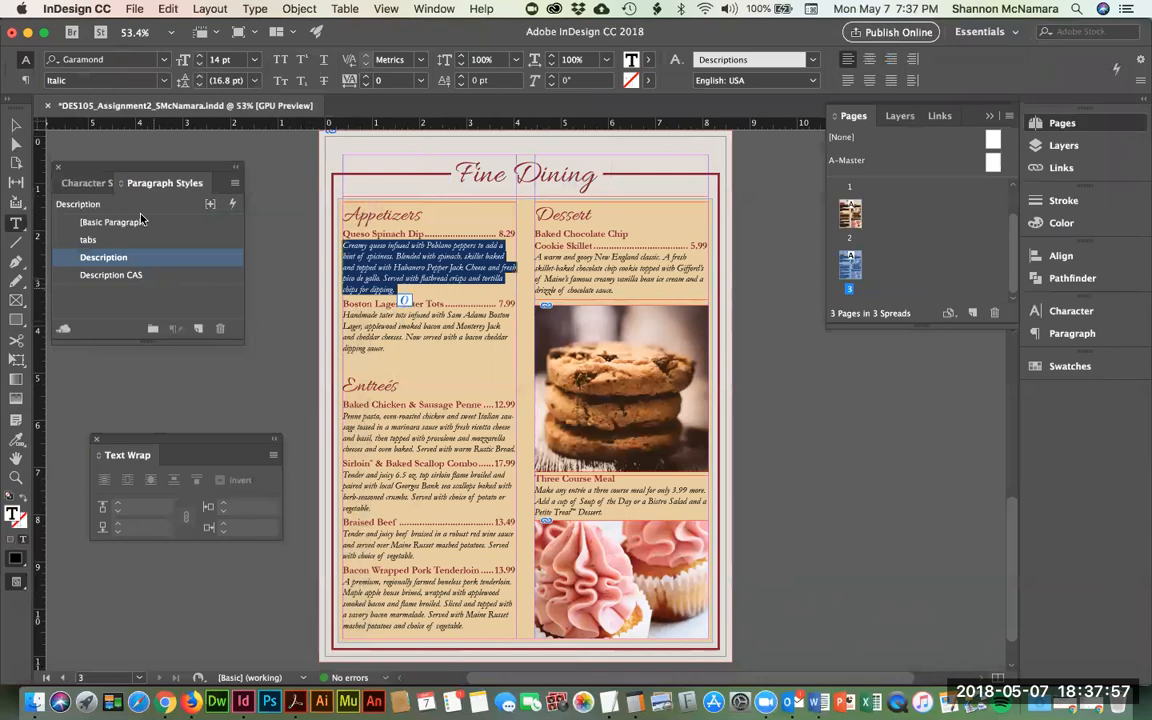
{"action": "left_click", "coordinate": [114, 280]}
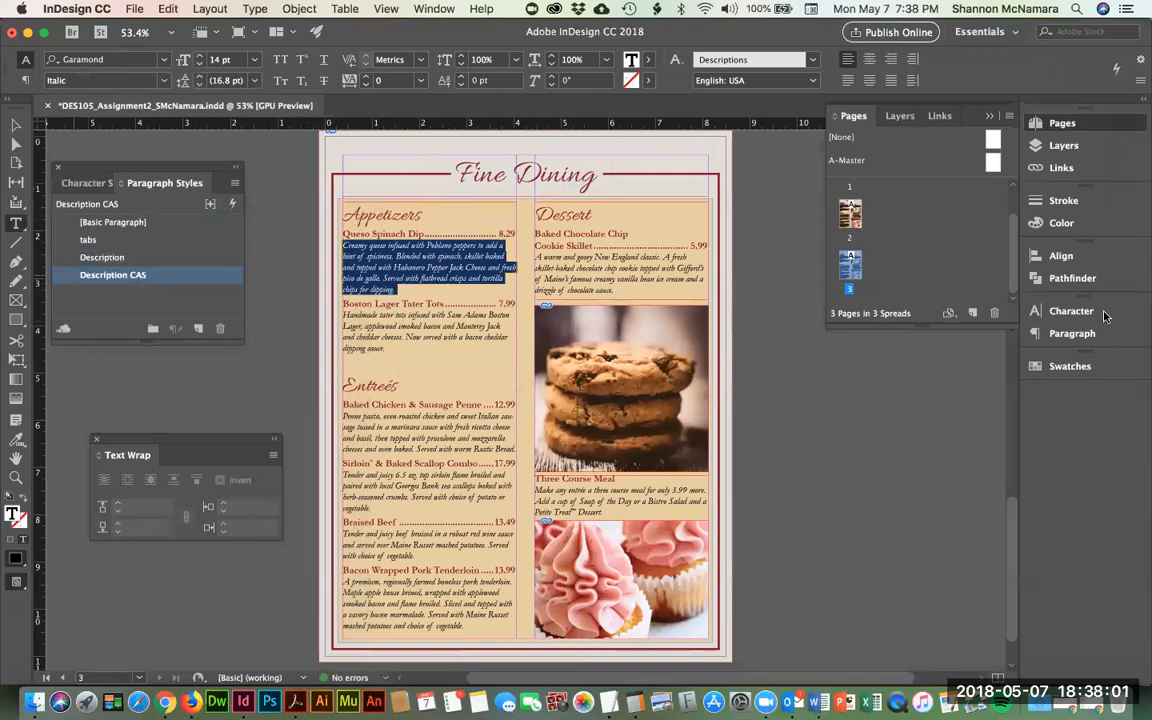
- Set the Descriptions CAS character style's font to Avenir
{"action": "left_click", "coordinate": [86, 183]}
{"action": "scroll", "coordinate": [75, 313], "scroll_direction": "down", "scroll_amount": 1}
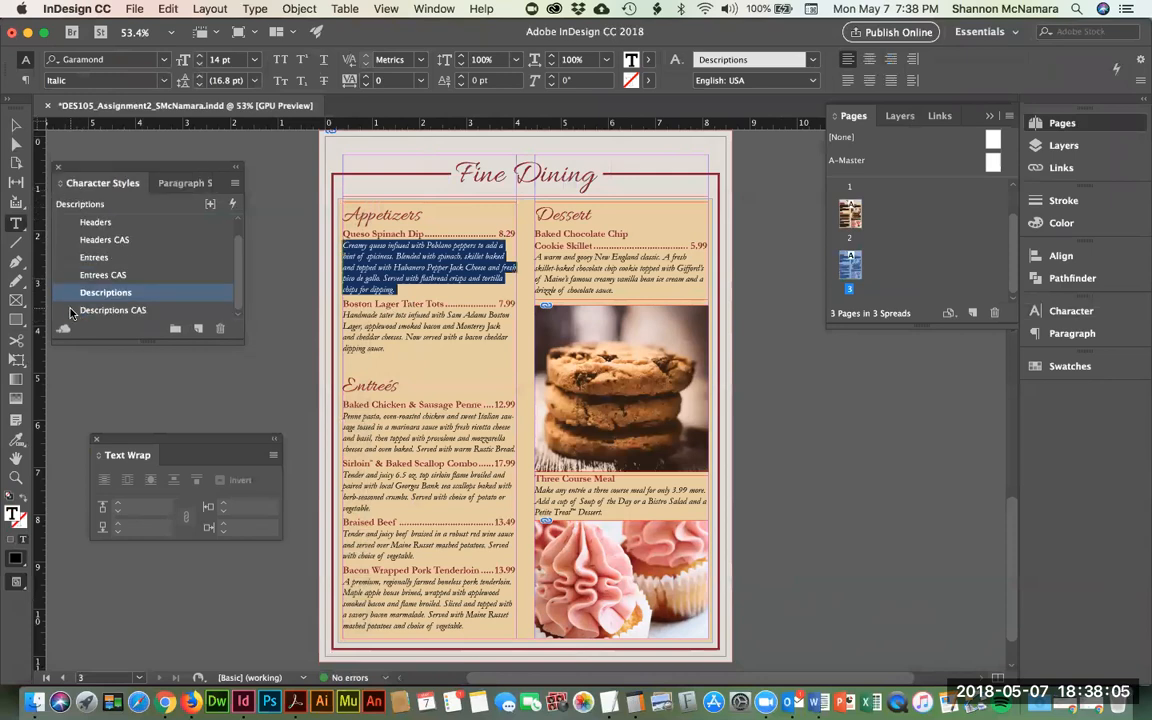
{"action": "double_click", "coordinate": [70, 313]}
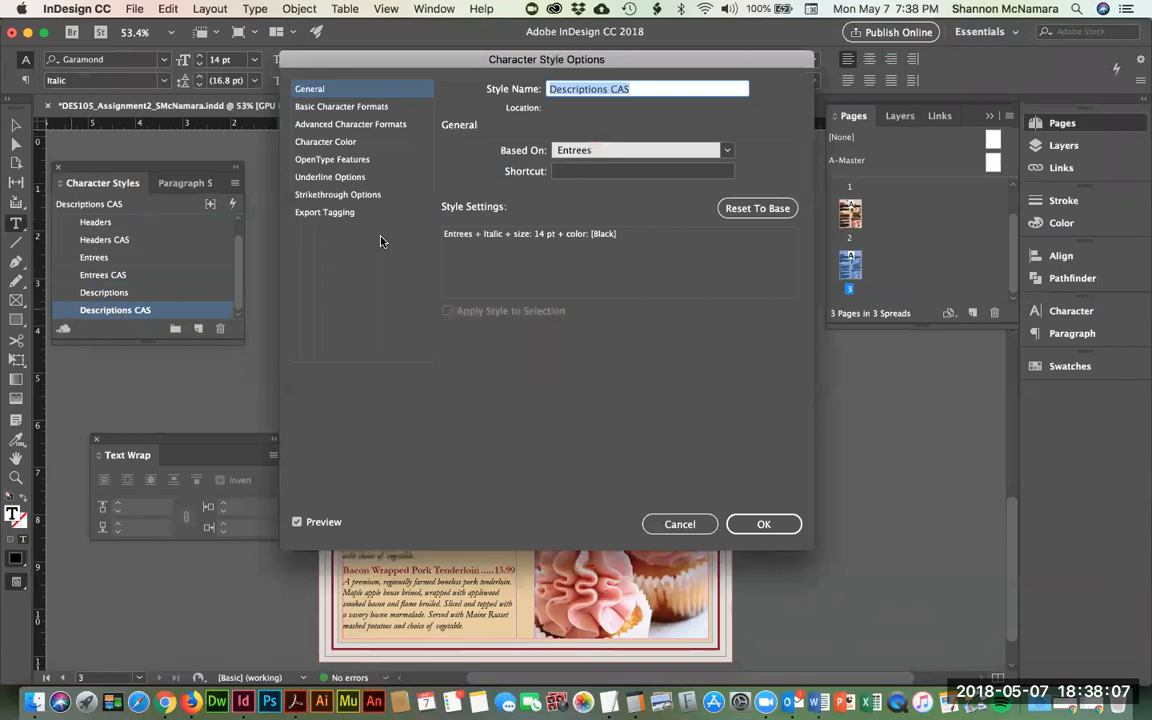
{"action": "left_click", "coordinate": [312, 107]}
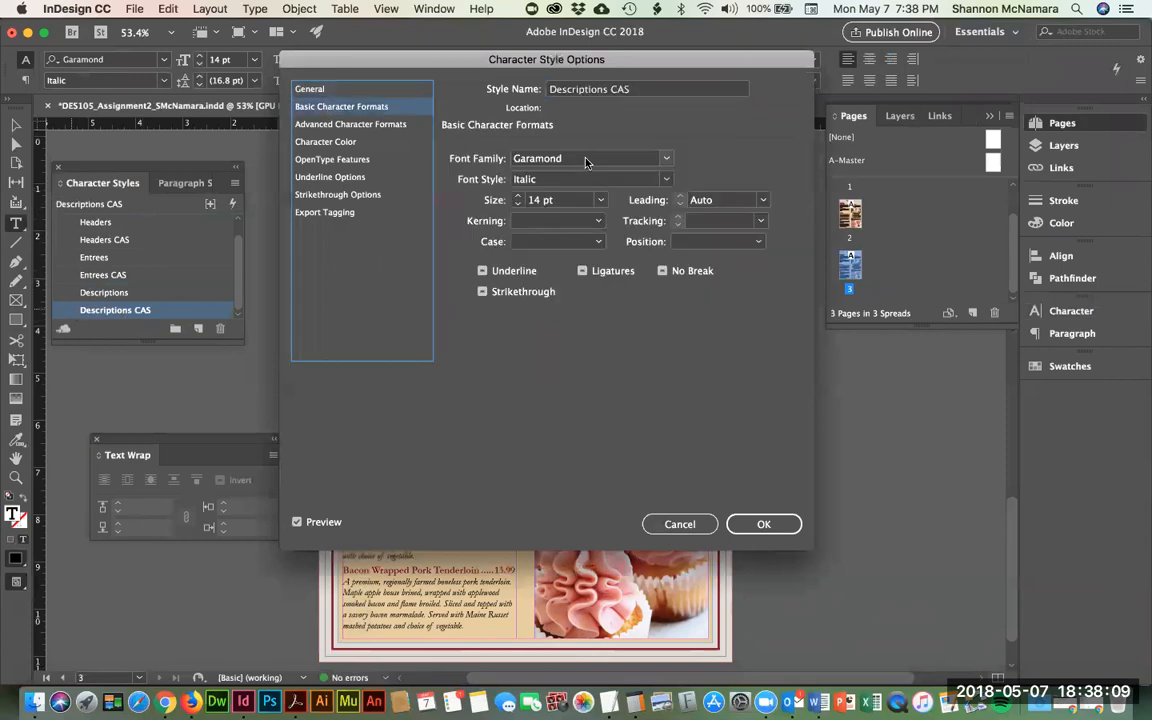
{"action": "type", "text": "Avenir"}
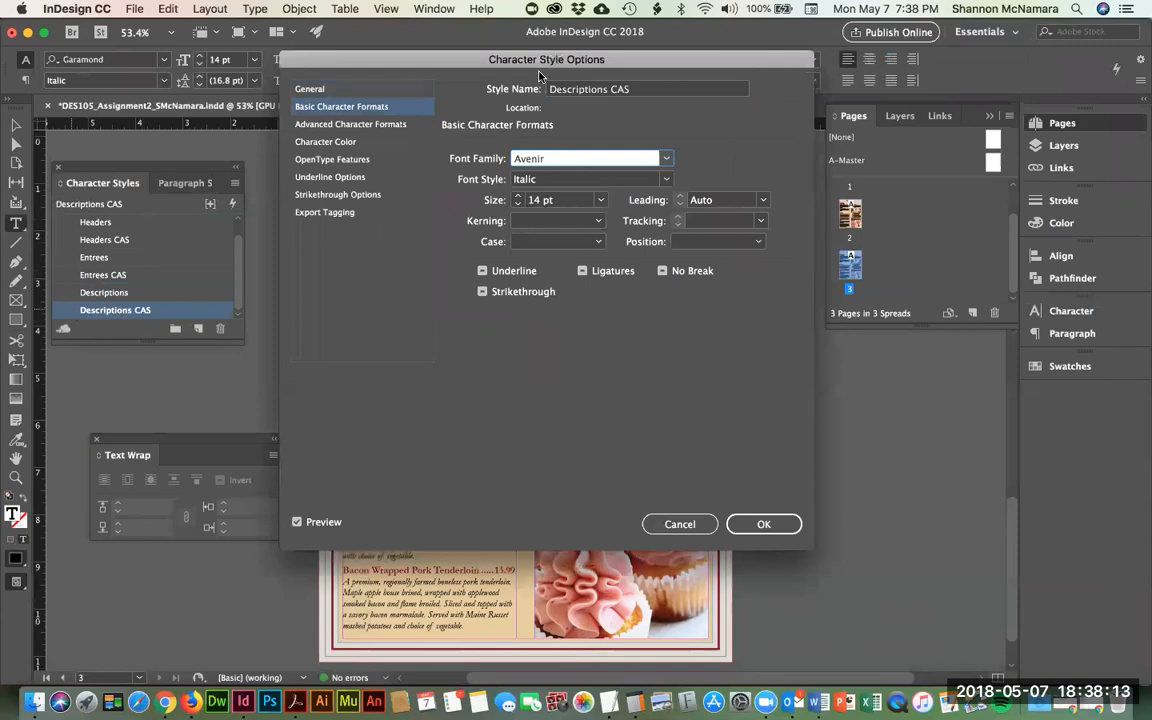
{"action": "left_click", "coordinate": [764, 525]}
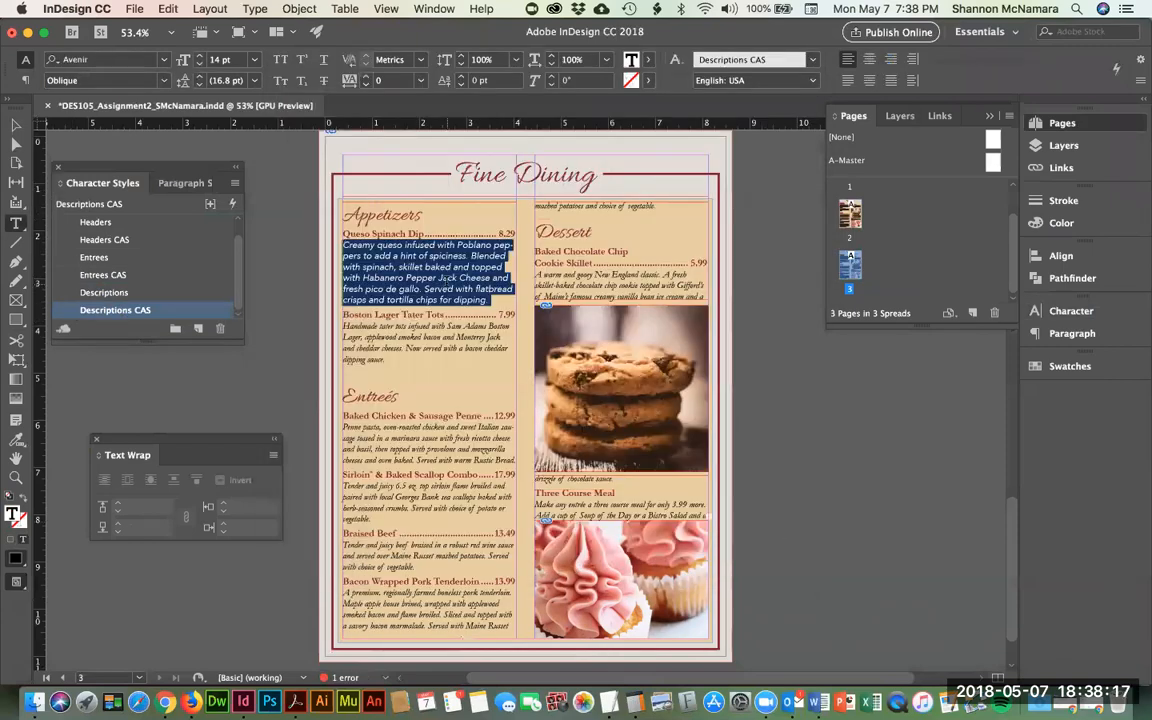
- Reduce the Descriptions CAS character style's font size to 12 pt
{"action": "double_click", "coordinate": [65, 314]}
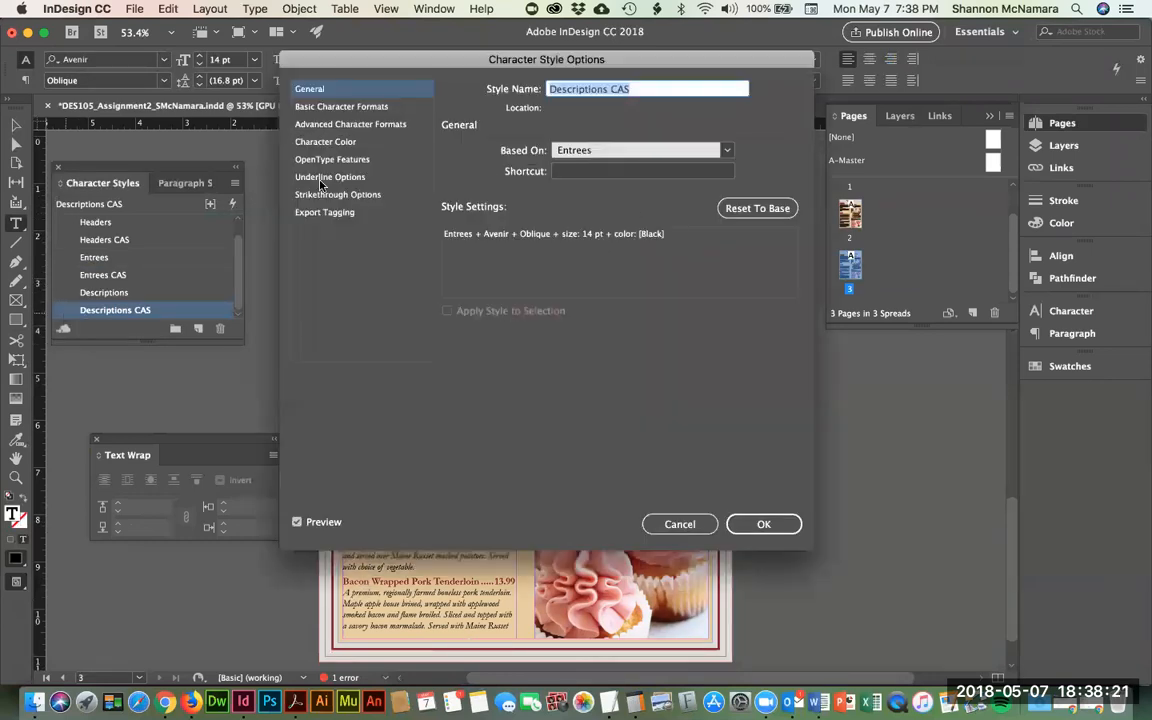
{"action": "left_click", "coordinate": [341, 106]}
{"action": "left_click", "coordinate": [517, 204]}
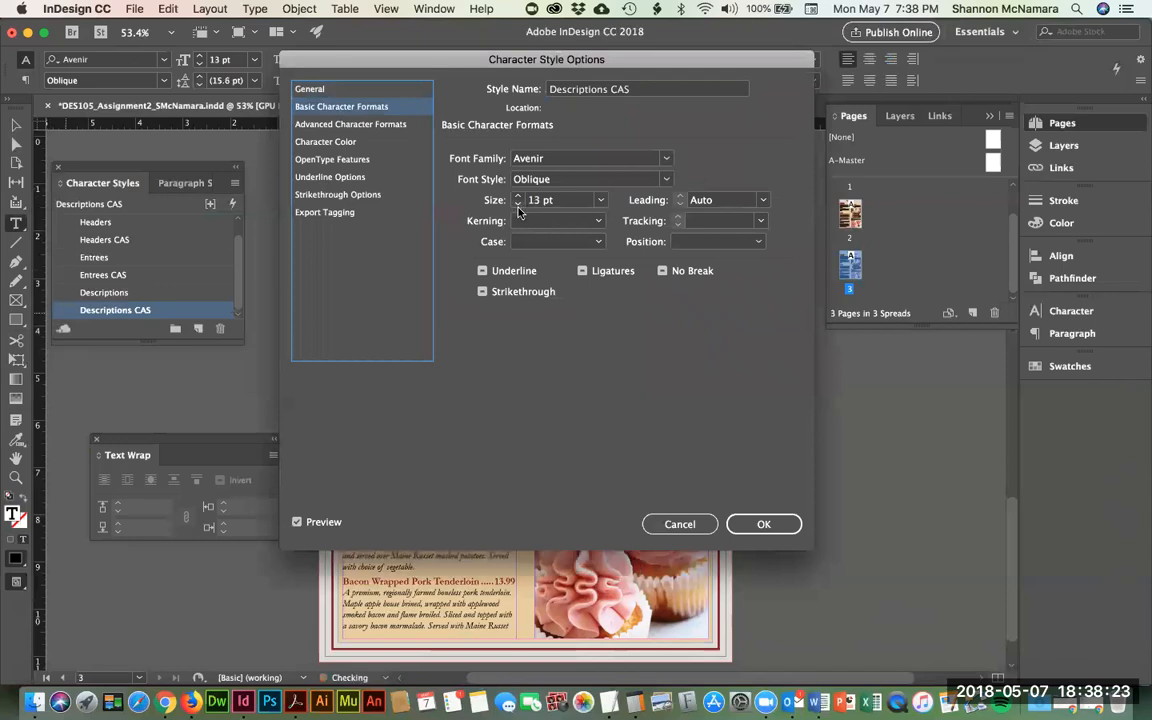
{"action": "left_click_drag", "start_coordinate": [374, 59], "coordinate": [739, 61]}
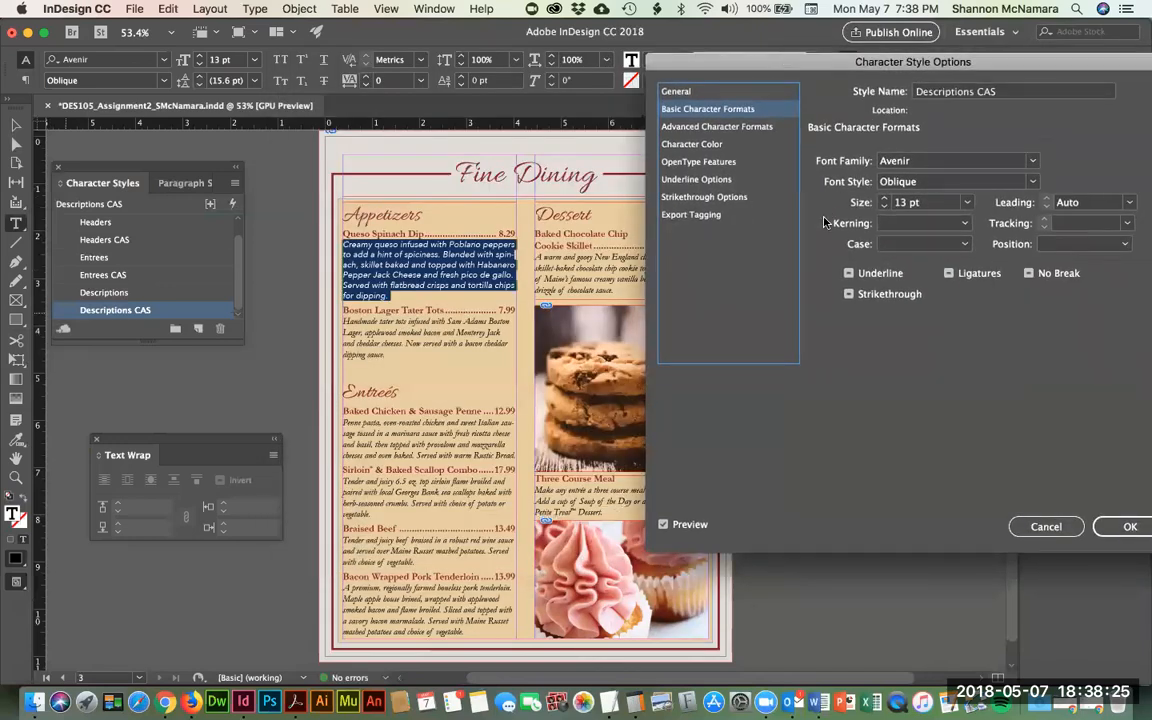
{"action": "left_click", "coordinate": [884, 206]}
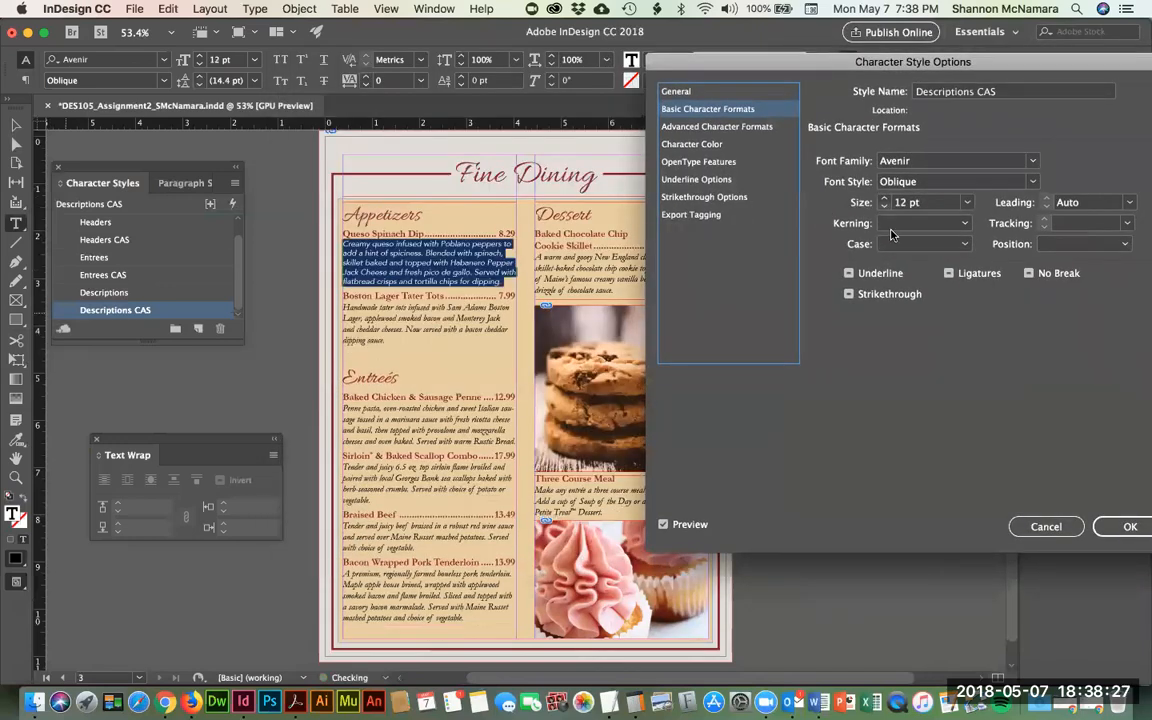
{"action": "left_click", "coordinate": [1127, 526]}
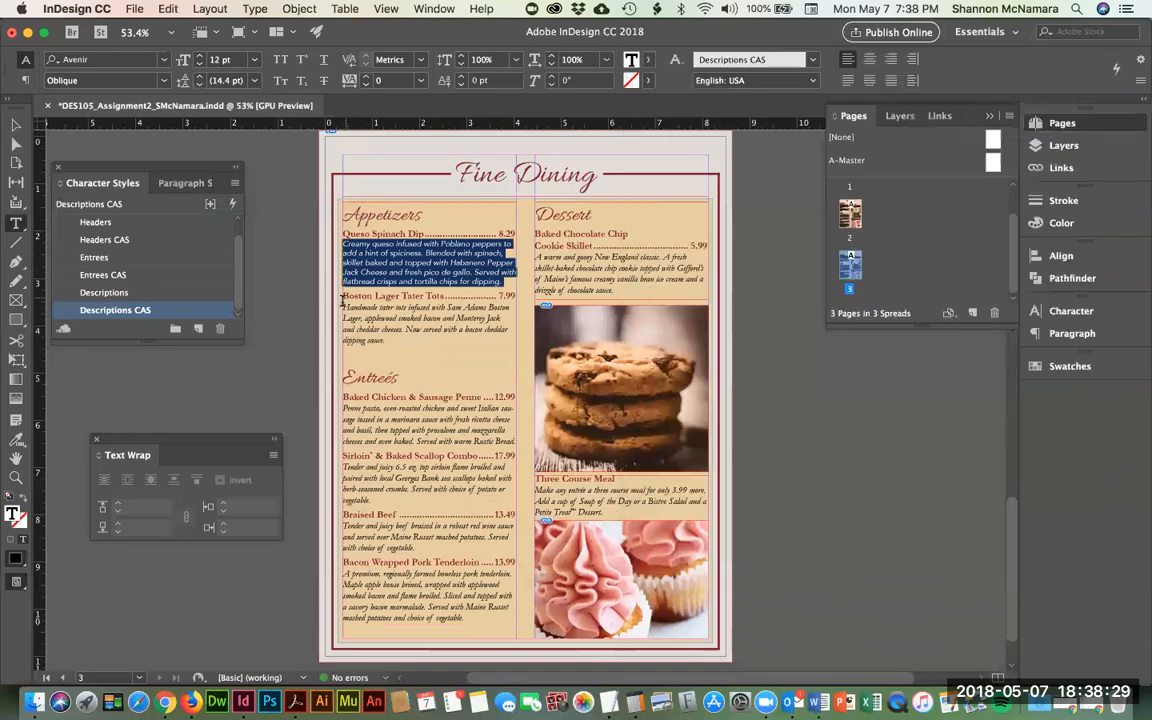
- Apply Descriptions CAS to the Tater Tots, Penne, Sirloin and Braised Beef descriptions
{"action": "left_click", "coordinate": [343, 307]}
{"action": "key", "text": "shift+Down"}
{"action": "key", "text": "shift+Down"}
{"action": "key", "text": "shift+Down"}
{"action": "key", "text": "shift+Down"}
{"action": "left_click", "coordinate": [68, 309]}
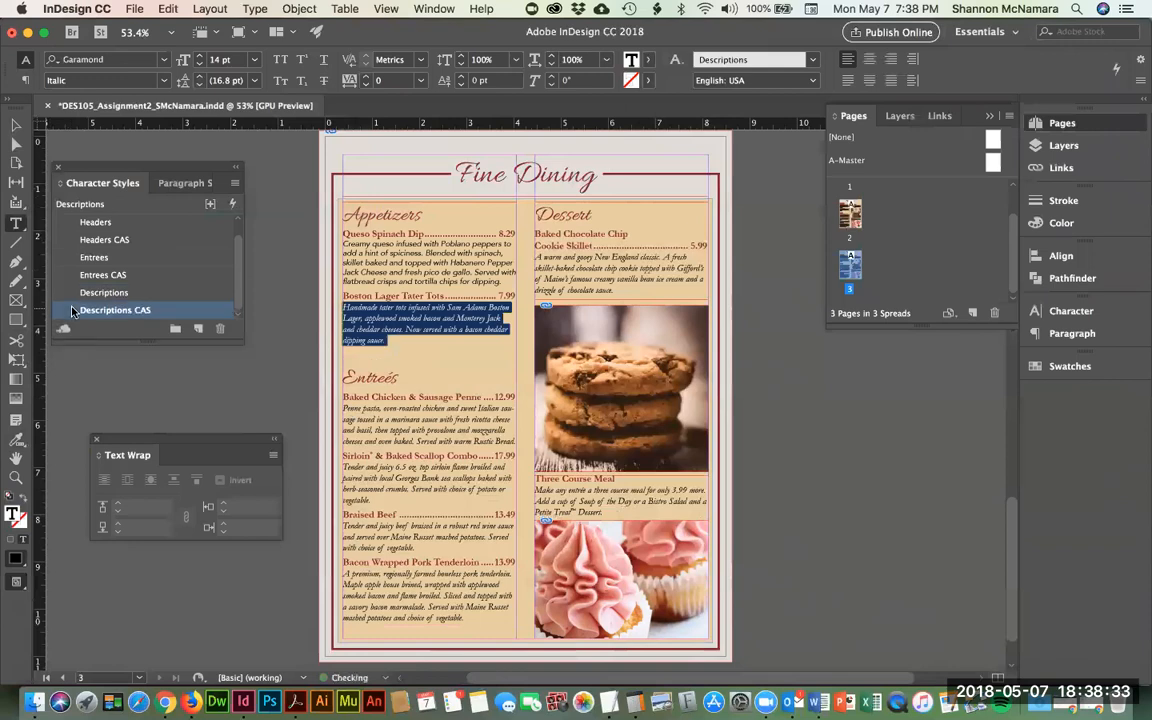
{"action": "left_click", "coordinate": [344, 413]}
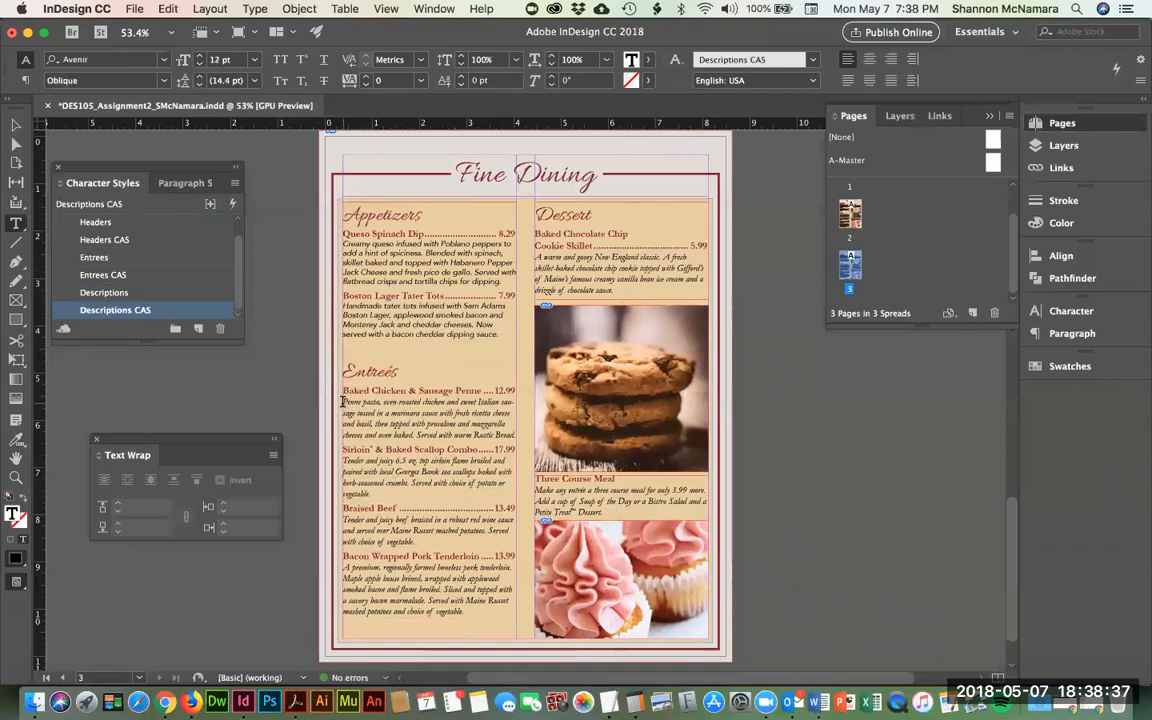
{"action": "left_click_drag", "start_coordinate": [343, 401], "coordinate": [516, 436]}
{"action": "left_click", "coordinate": [110, 310]}
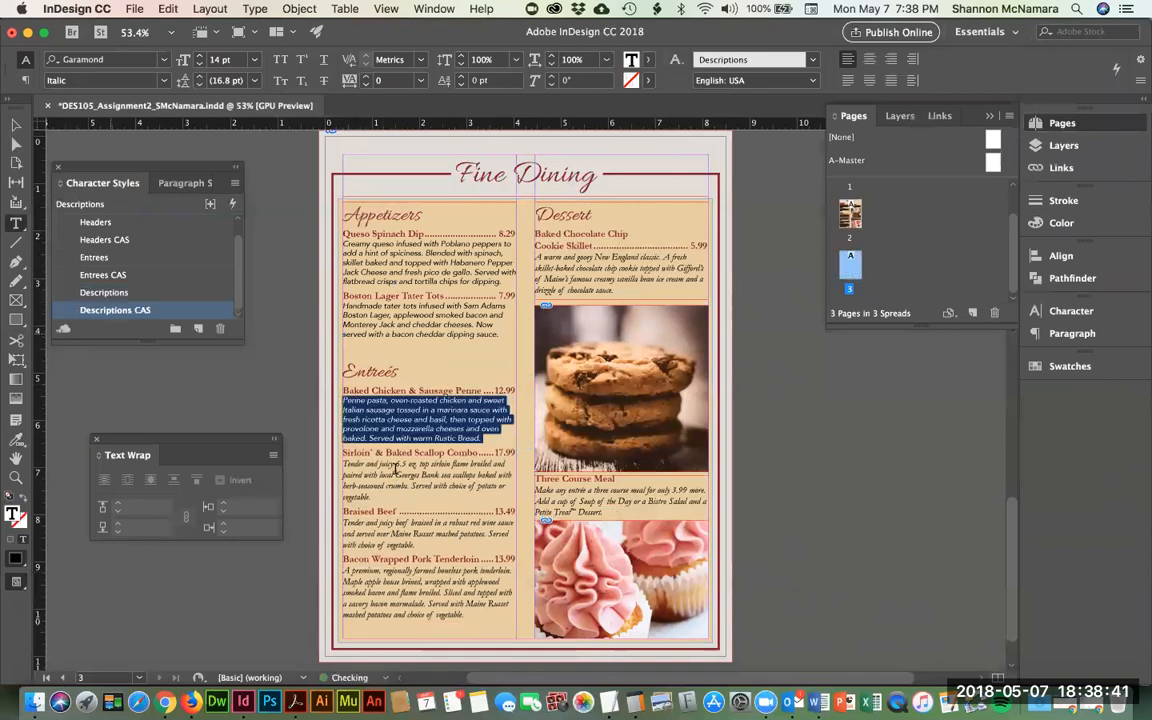
{"action": "left_click_drag", "start_coordinate": [343, 463], "coordinate": [372, 498]}
{"action": "left_click", "coordinate": [106, 312]}
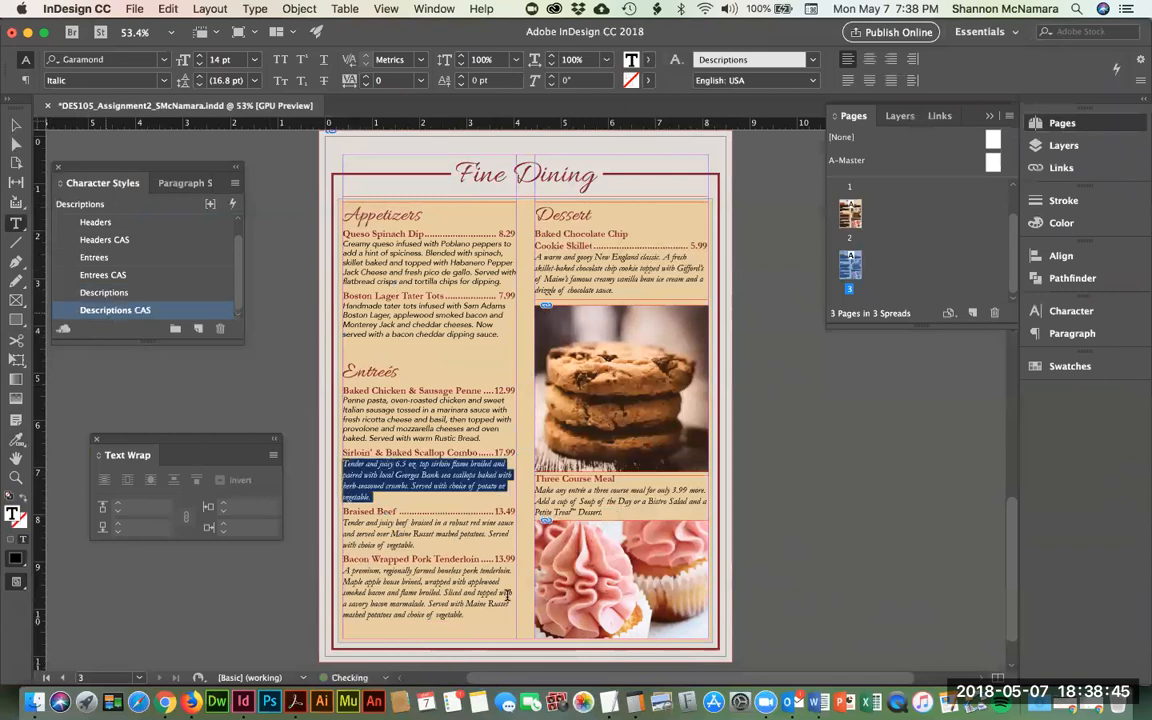
{"action": "left_click", "coordinate": [363, 538]}
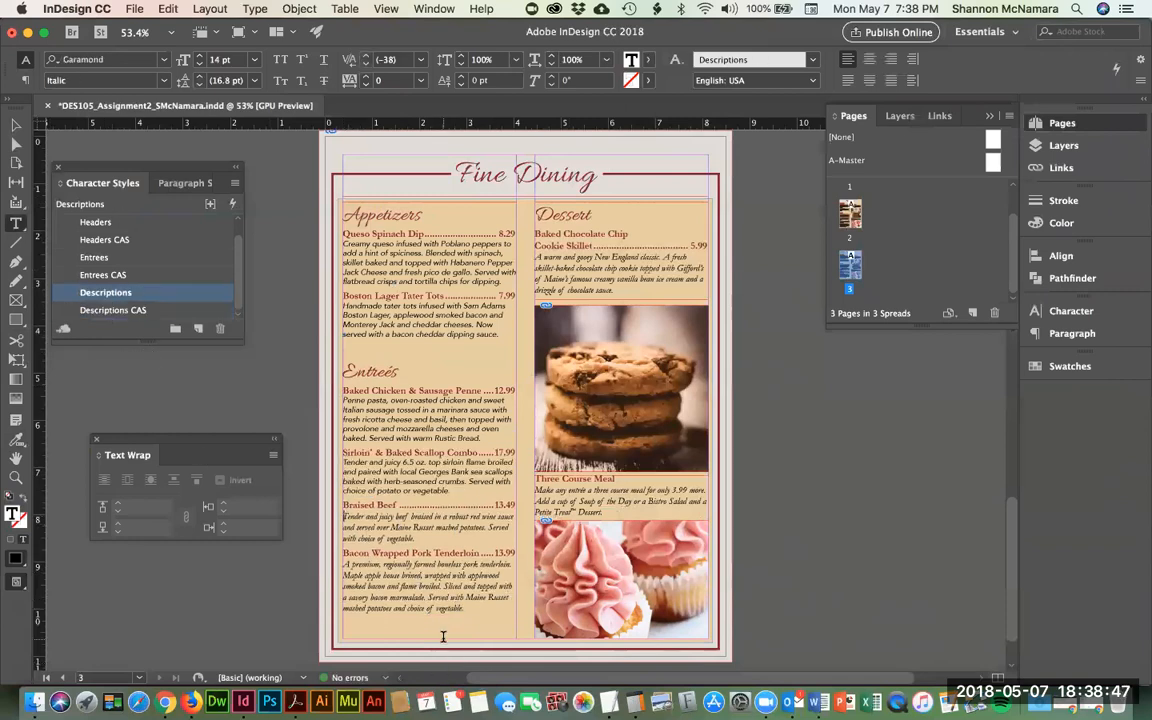
{"action": "left_click_drag", "start_coordinate": [343, 516], "coordinate": [415, 538]}
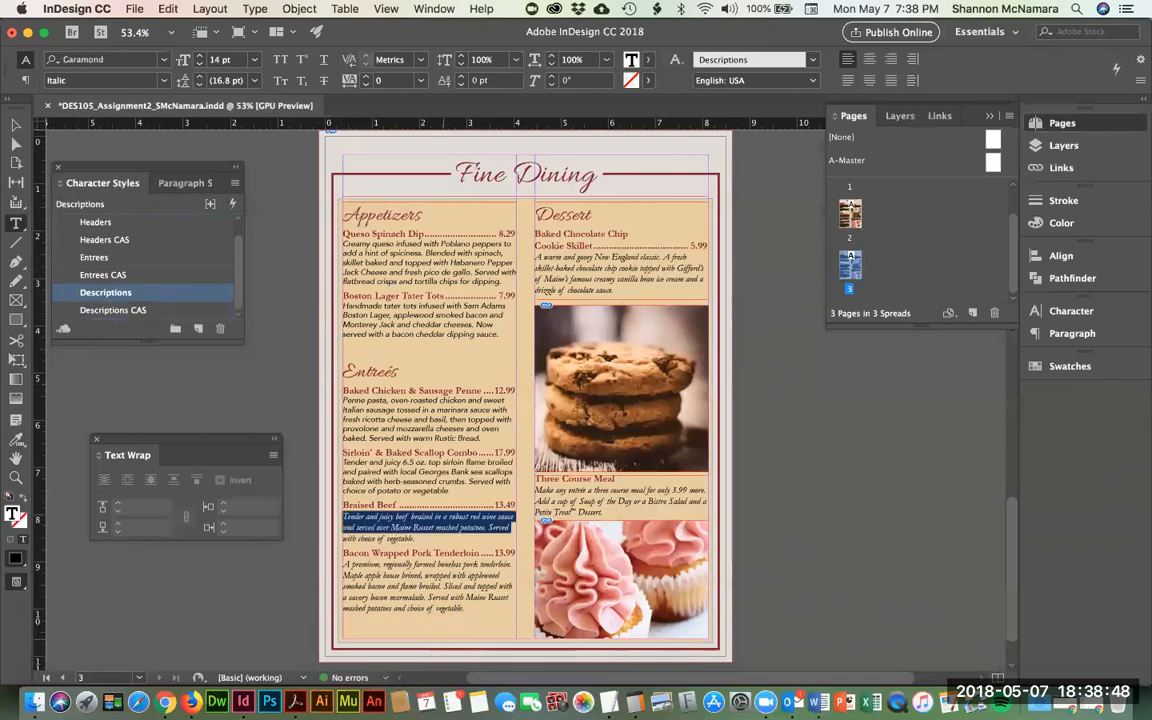
{"action": "left_click", "coordinate": [112, 310]}
- Apply Descriptions CAS to the pork, Cookie Skillet and Three Course Meal descriptions
{"action": "left_click", "coordinate": [370, 602]}
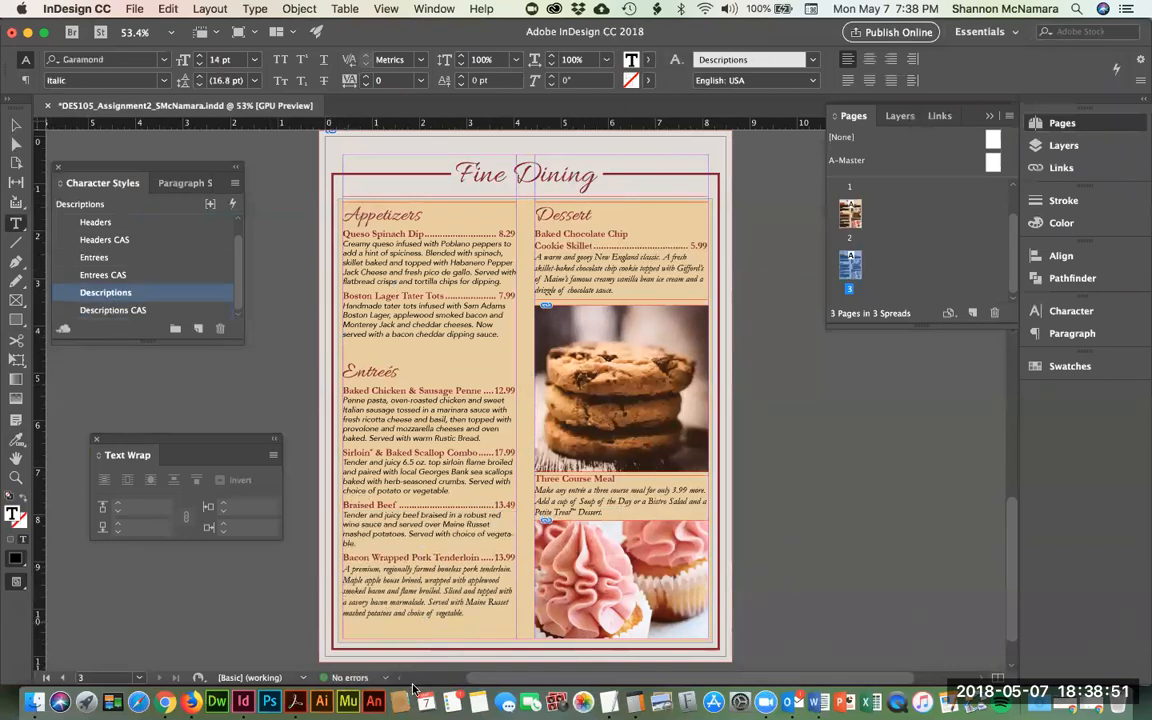
{"action": "key", "text": "shift+Down"}
{"action": "key", "text": "shift+Down"}
{"action": "key", "text": "shift+Down"}
{"action": "key", "text": "shift+Down"}
{"action": "key", "text": "shift+Down"}
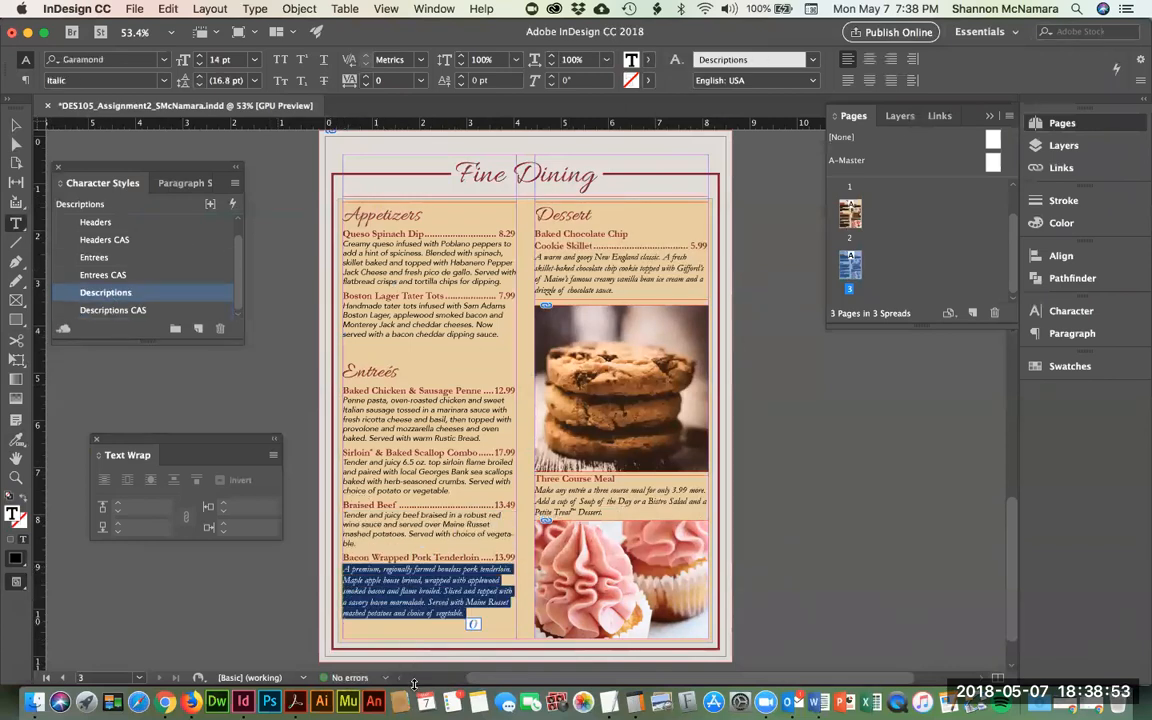
{"action": "left_click", "coordinate": [62, 309]}
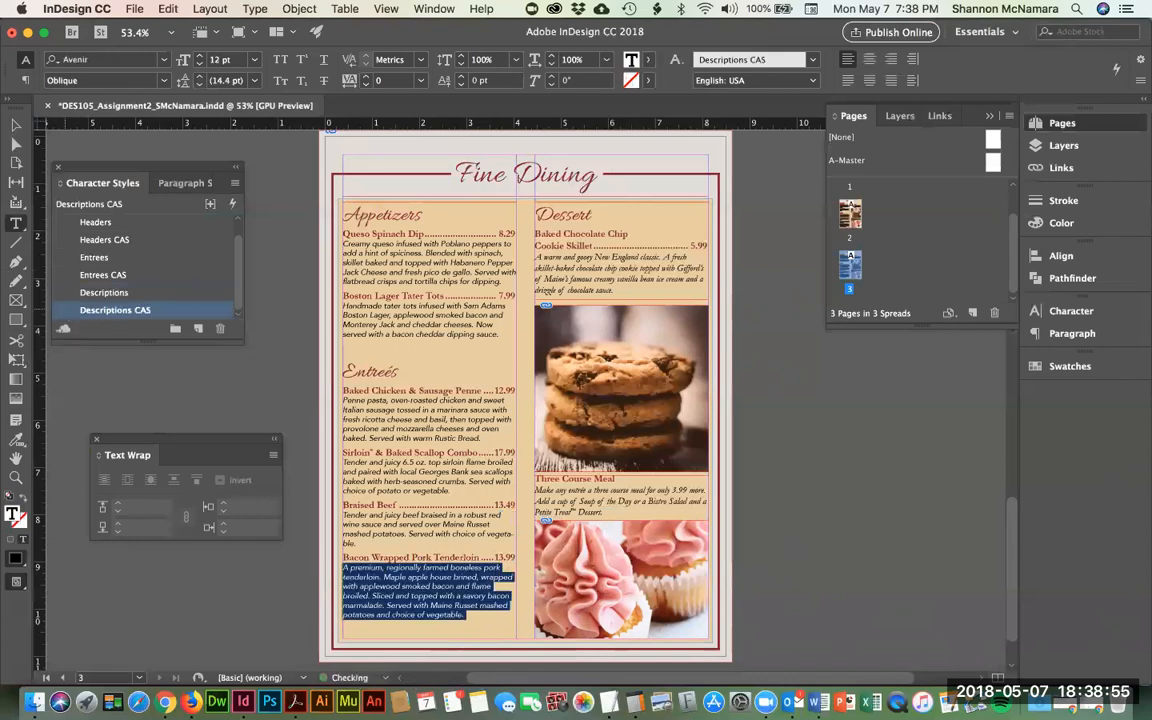
{"action": "key", "text": "Down"}
{"action": "key", "text": "Down"}
{"action": "key", "text": "Down"}
{"action": "key", "text": "Down"}
{"action": "key", "text": "shift+Down"}
{"action": "key", "text": "shift+Down"}
{"action": "key", "text": "shift+Down"}
{"action": "key", "text": "shift+Down"}
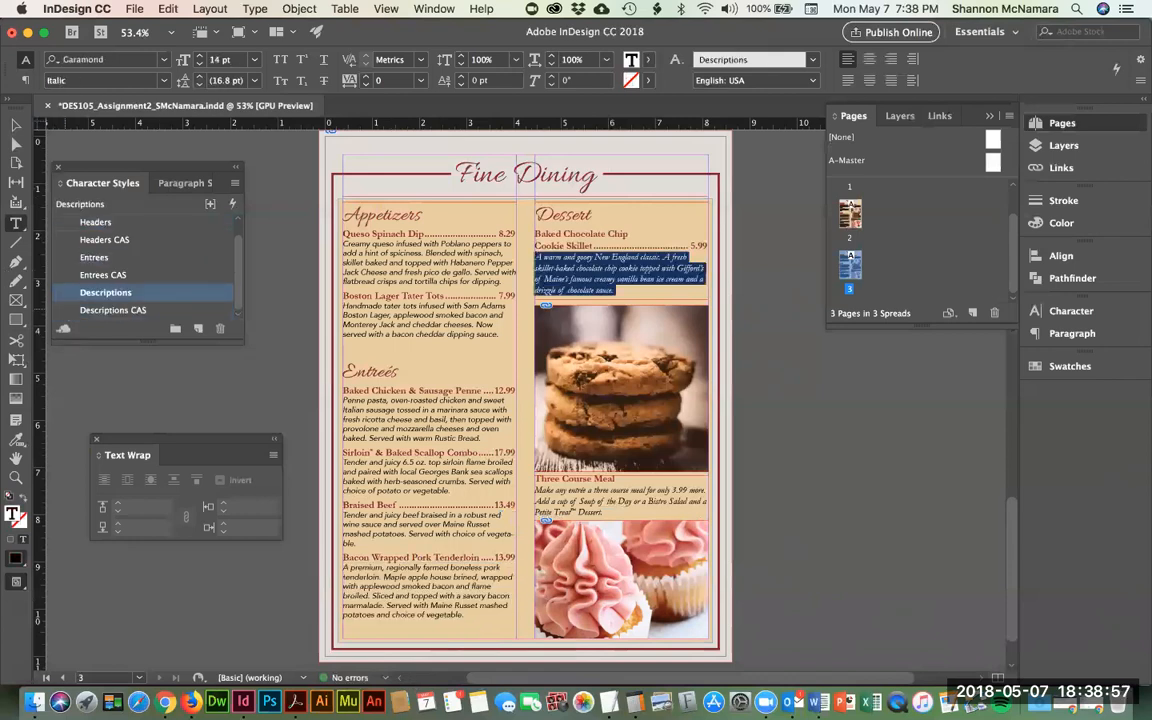
{"action": "left_click", "coordinate": [92, 311]}
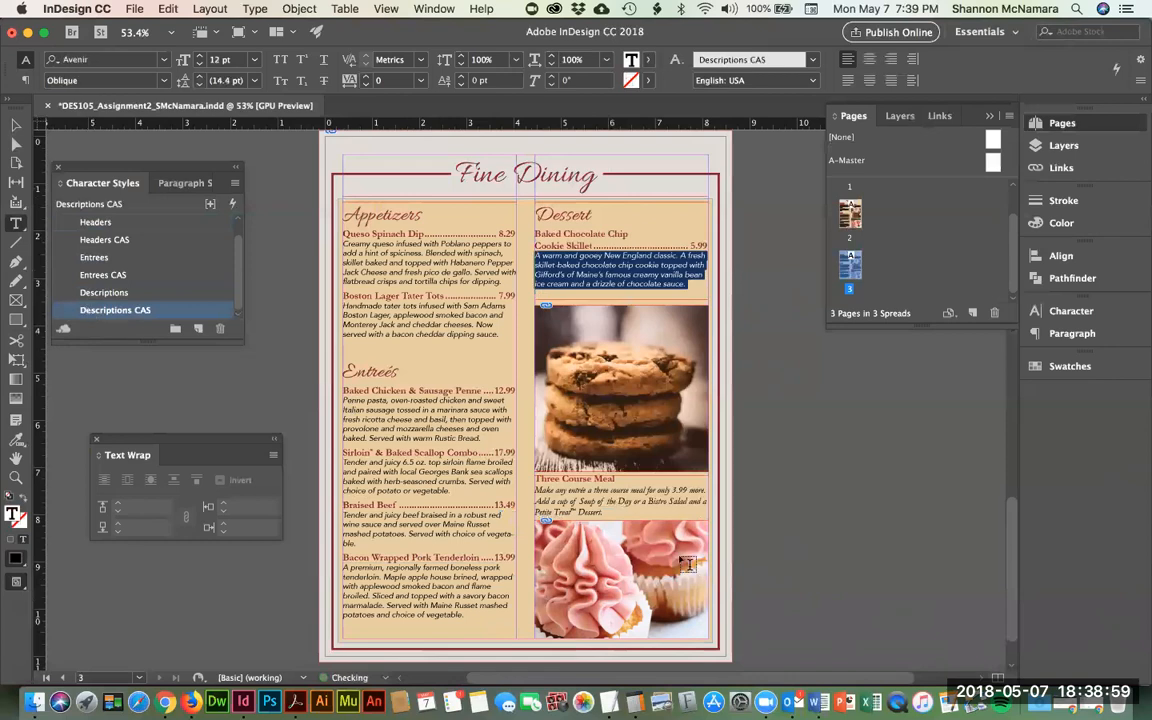
{"action": "left_click_drag", "start_coordinate": [607, 511], "coordinate": [529, 490]}
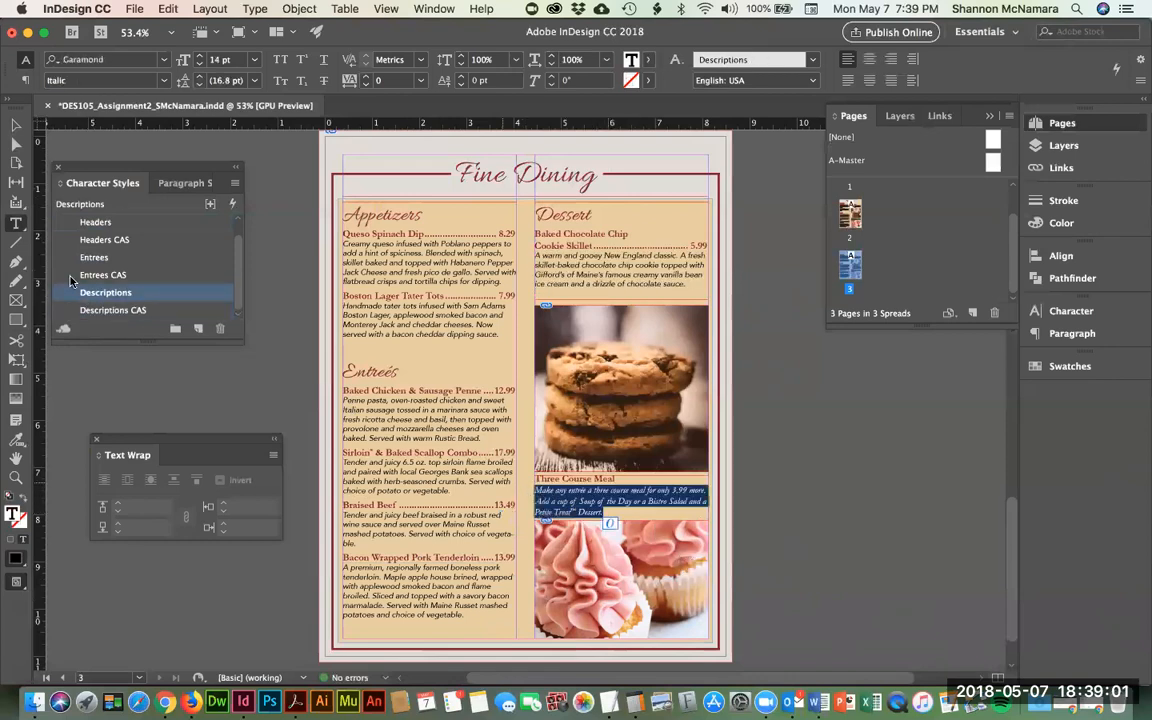
{"action": "left_click", "coordinate": [69, 314]}
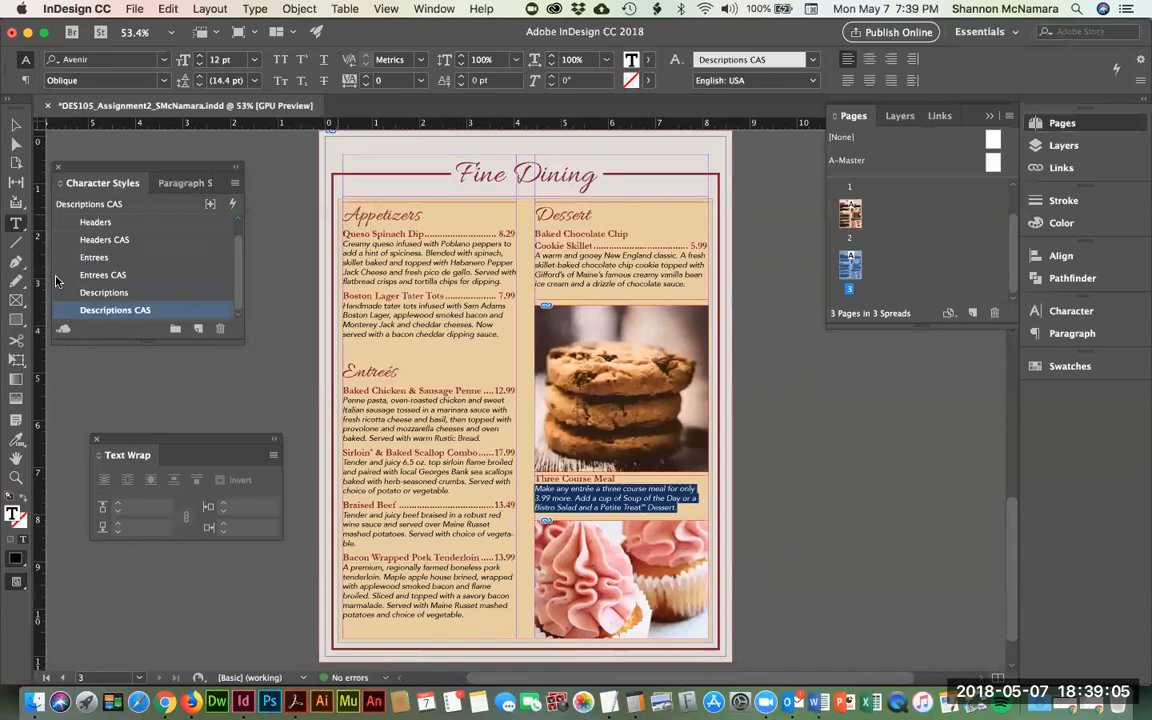
{"action": "left_click", "coordinate": [70, 277]}
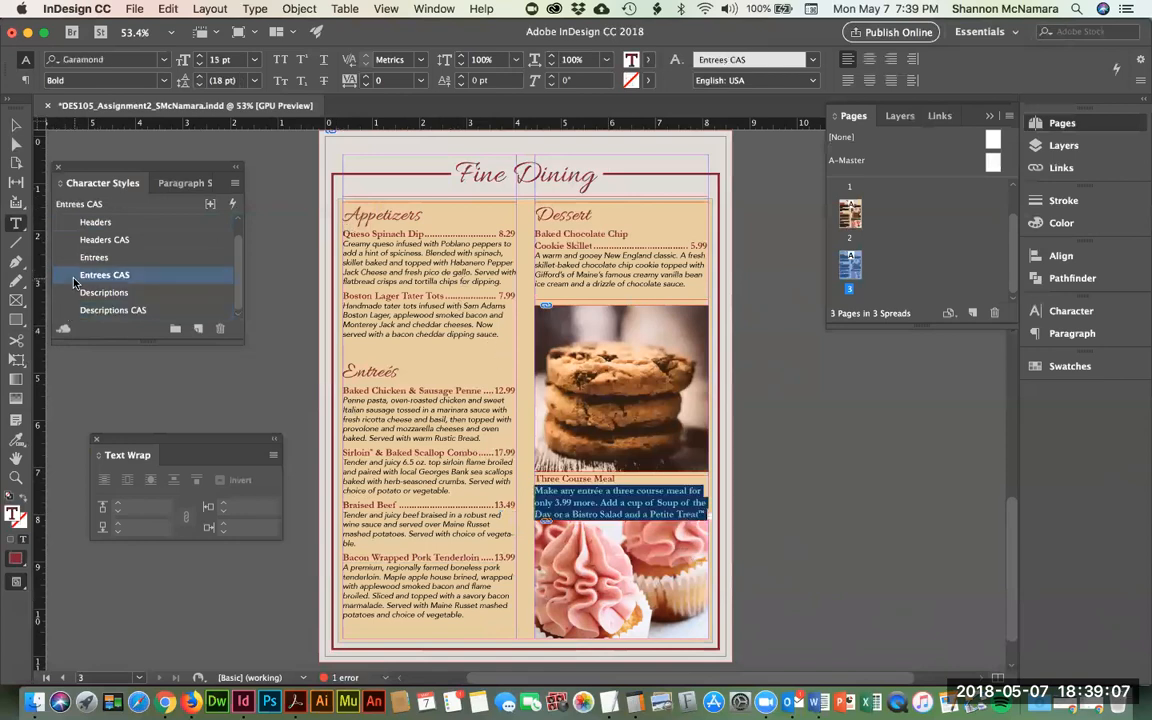
{"action": "left_click", "coordinate": [78, 310]}
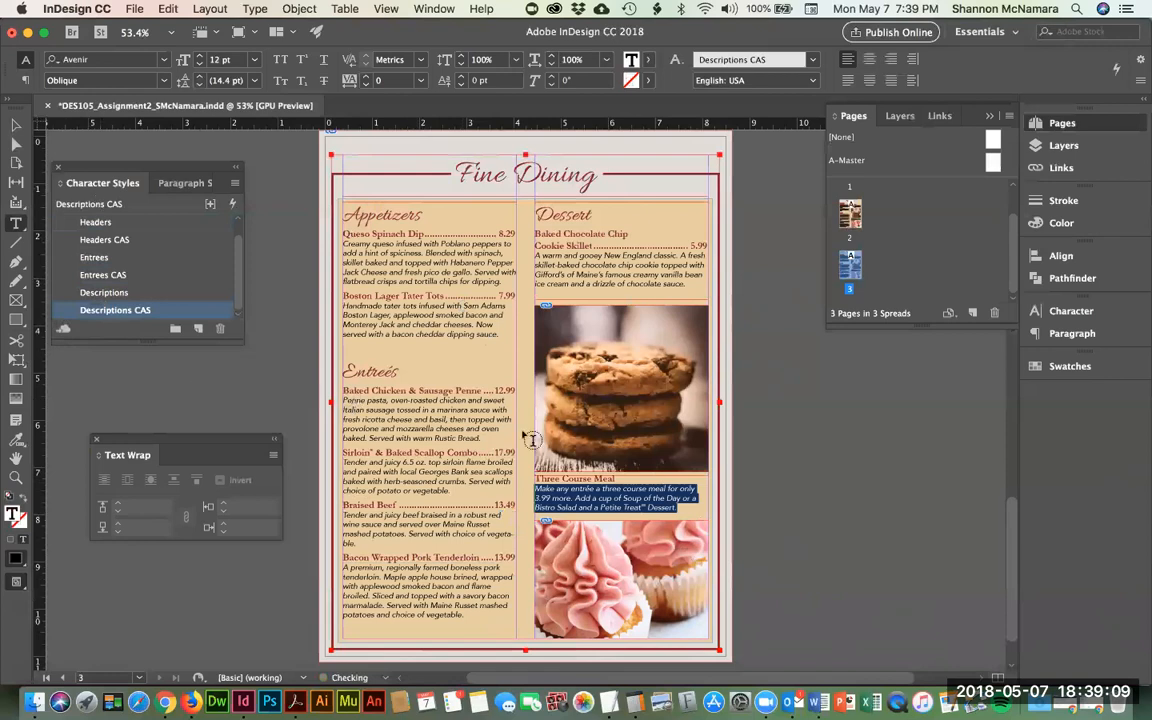
- Apply Entrees CAS to the Queso Spinach Dip item line
{"action": "left_click", "coordinate": [390, 232]}
{"action": "triple_click", "coordinate": [390, 232]}
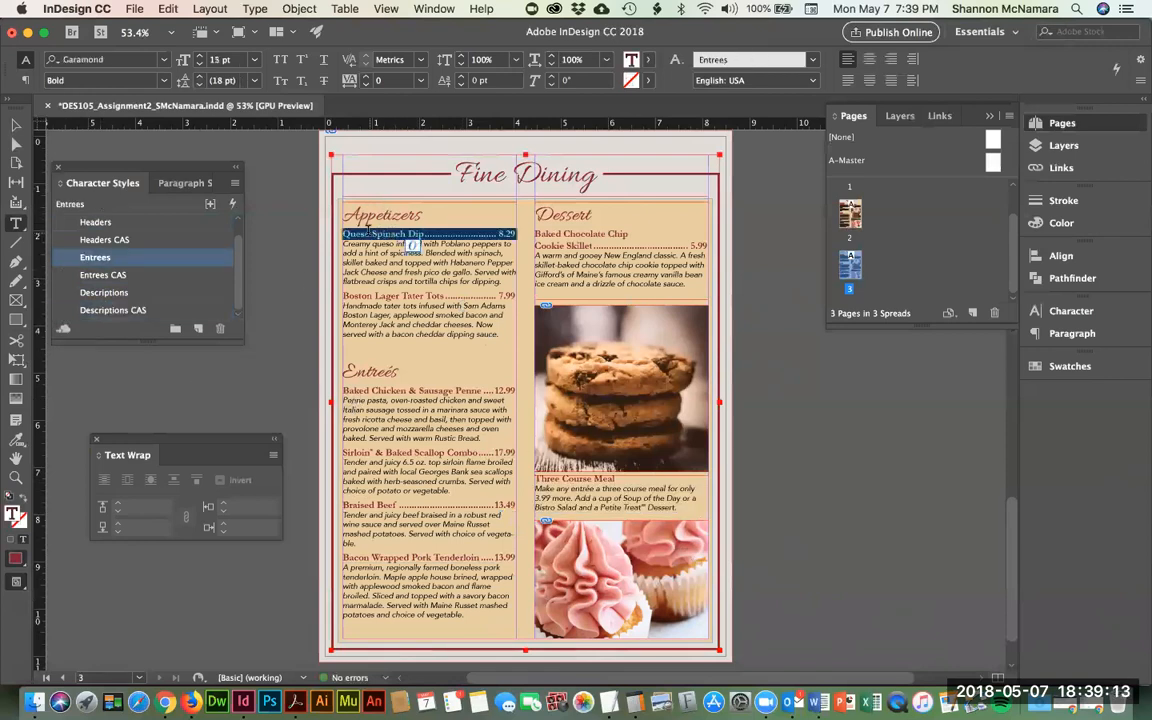
{"action": "left_click", "coordinate": [66, 276]}
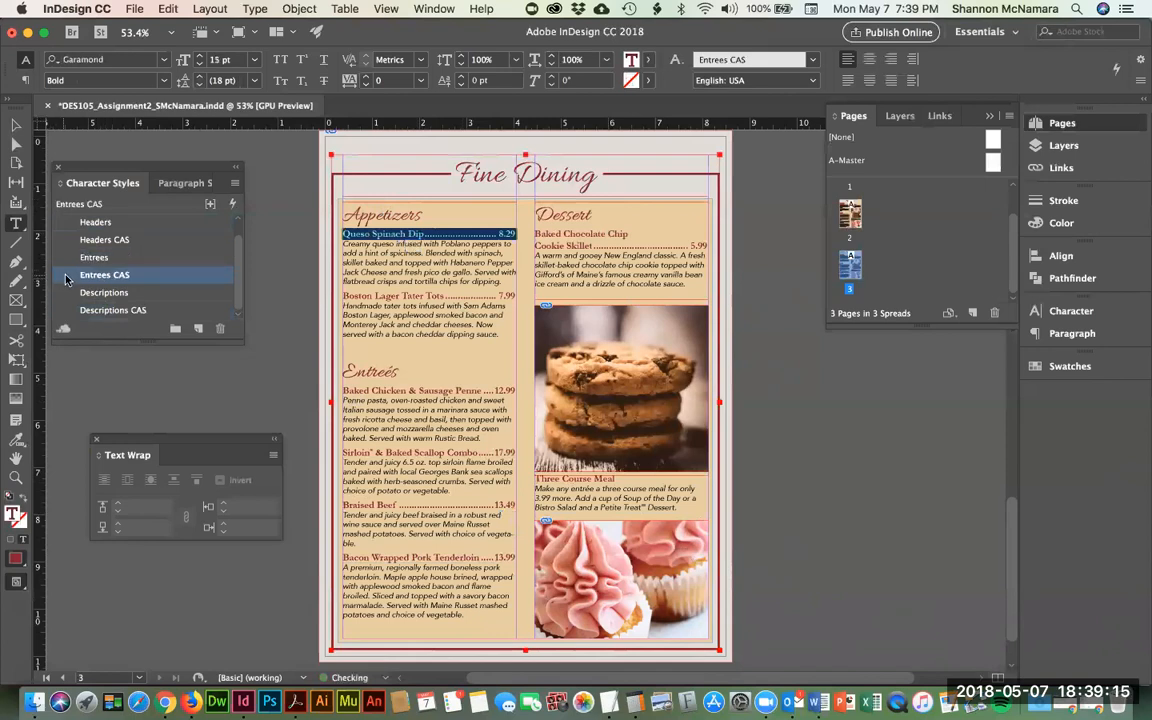
- Redefine the Entrees CAS character style as Avenir Heavy
{"action": "double_click", "coordinate": [72, 279]}
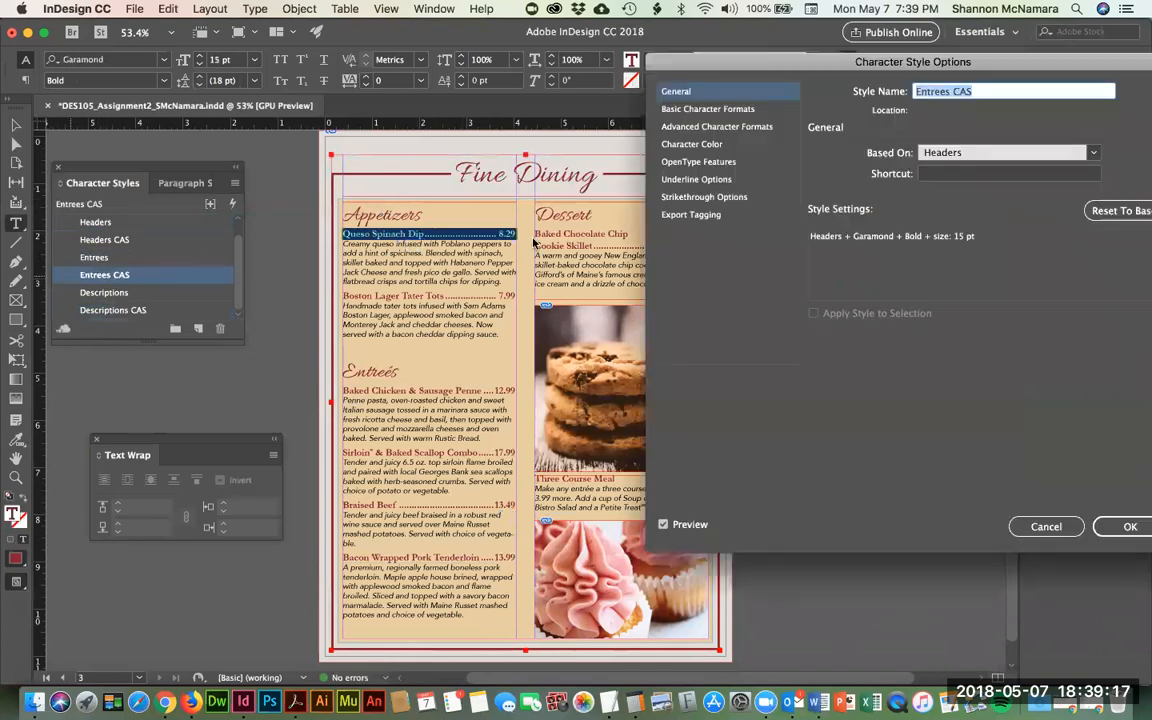
{"action": "left_click", "coordinate": [709, 110]}
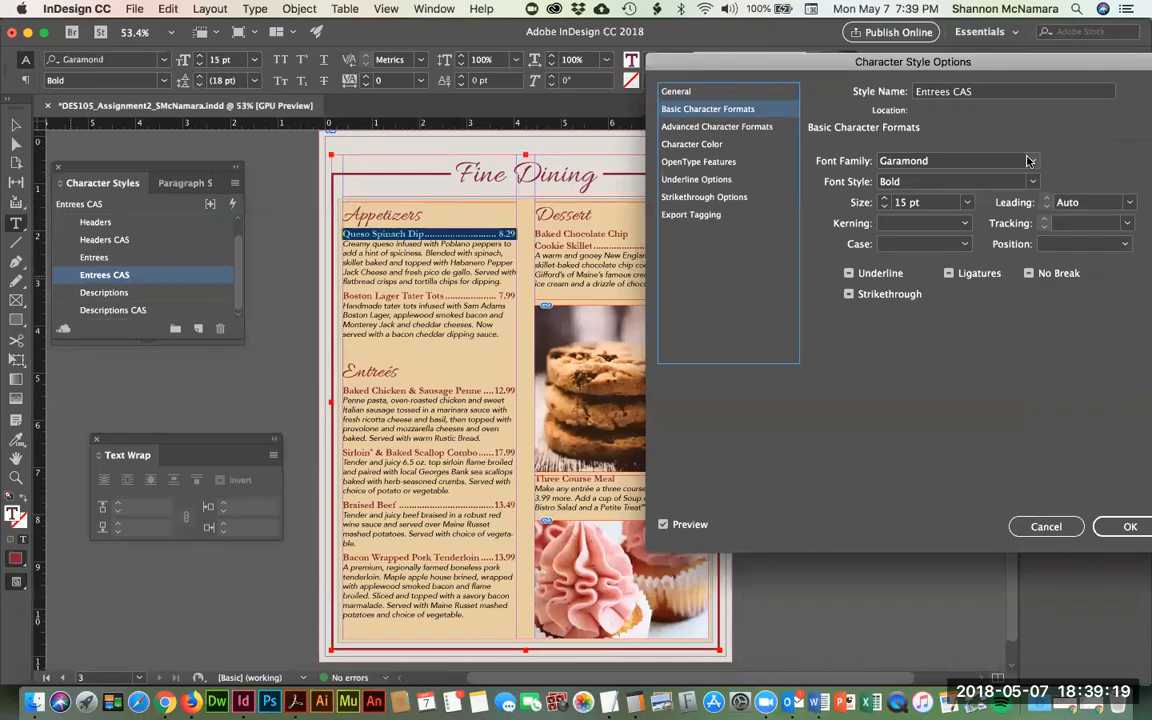
{"action": "type", "text": "Avenir"}
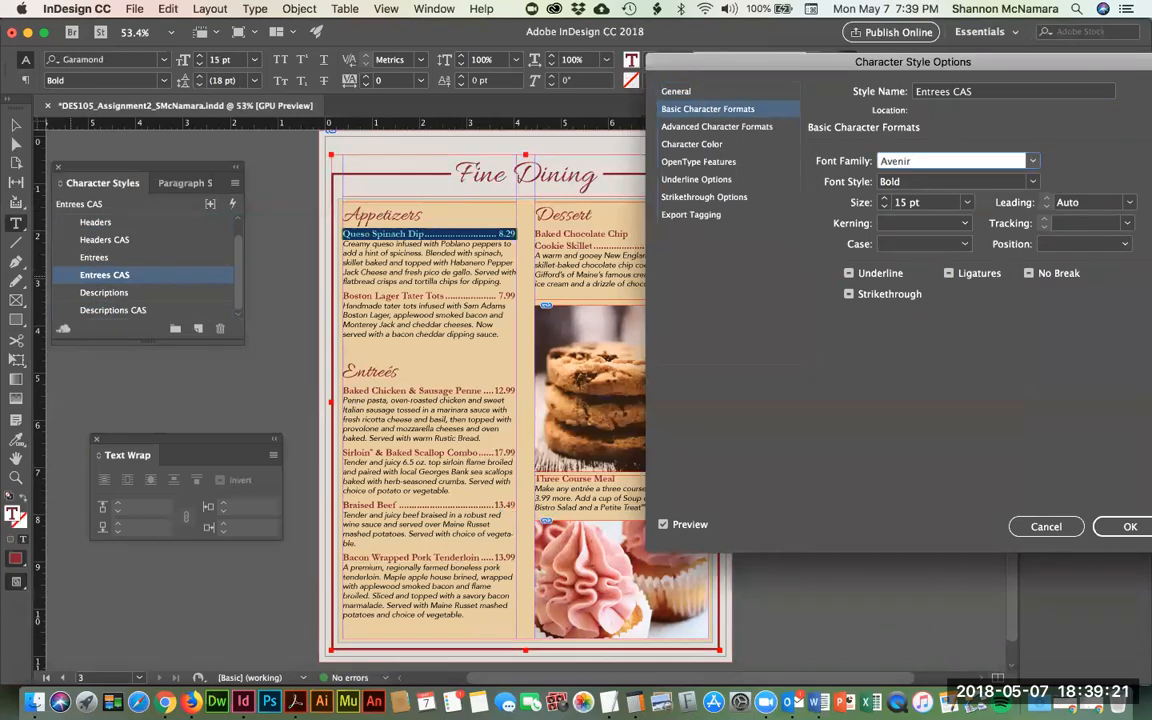
{"action": "key", "text": "Tab"}
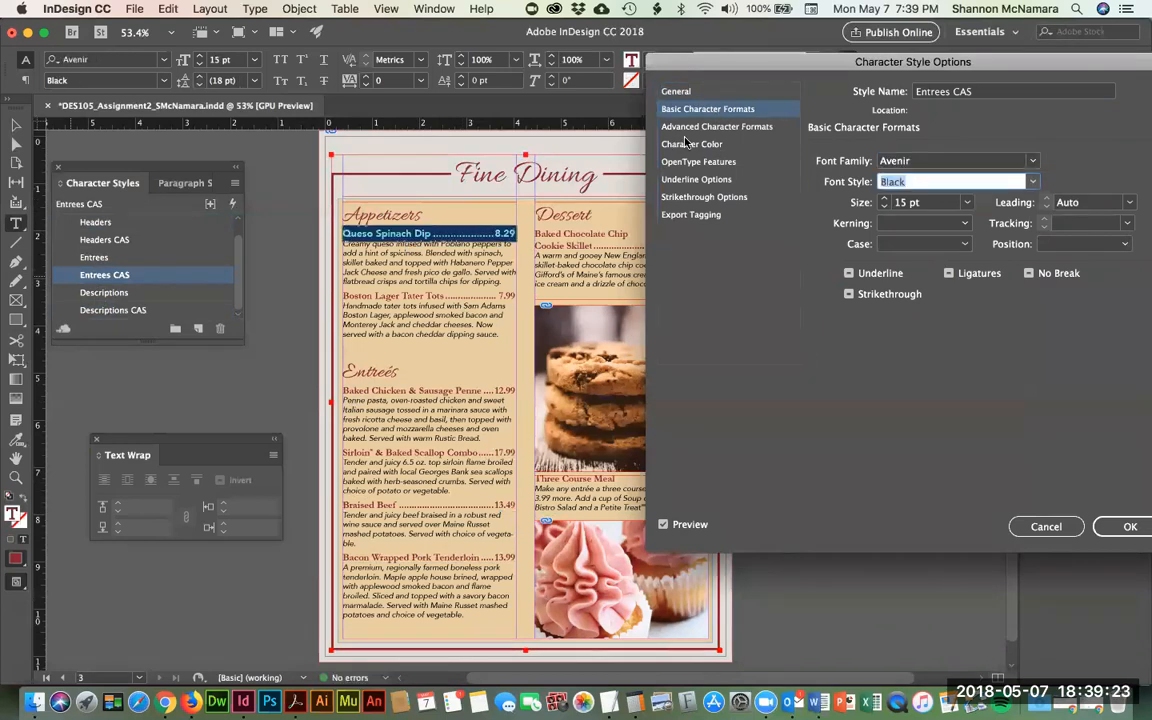
{"action": "left_click", "coordinate": [1033, 183]}
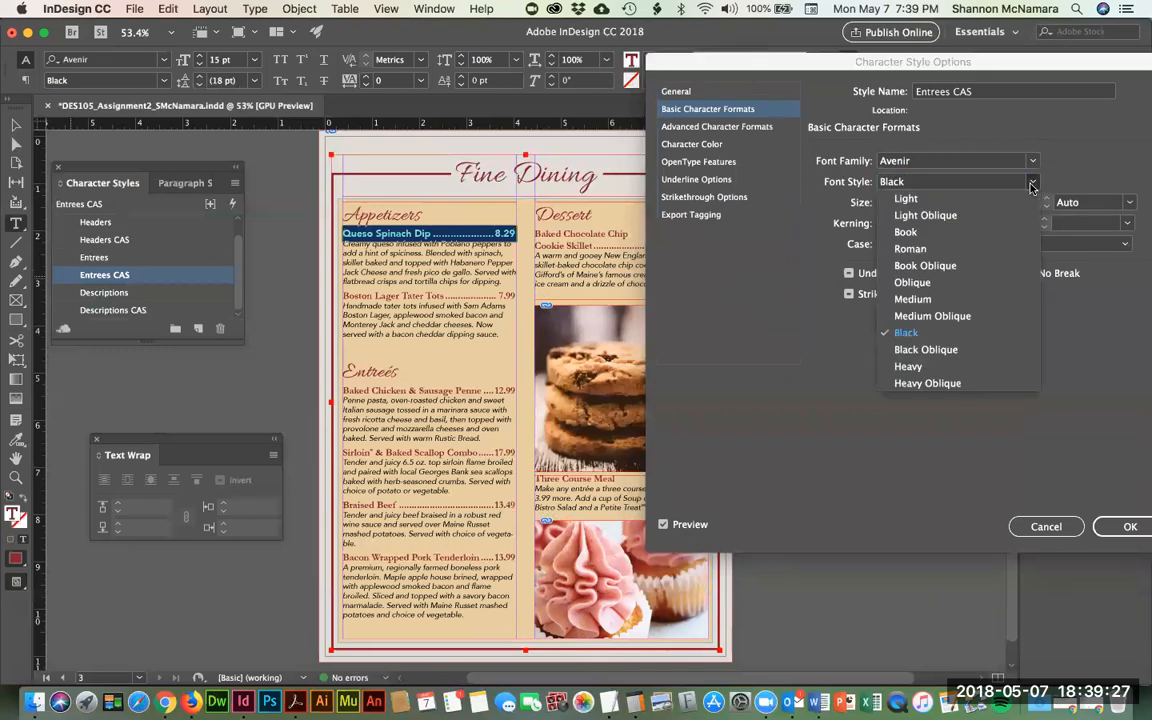
{"action": "left_click", "coordinate": [909, 367]}
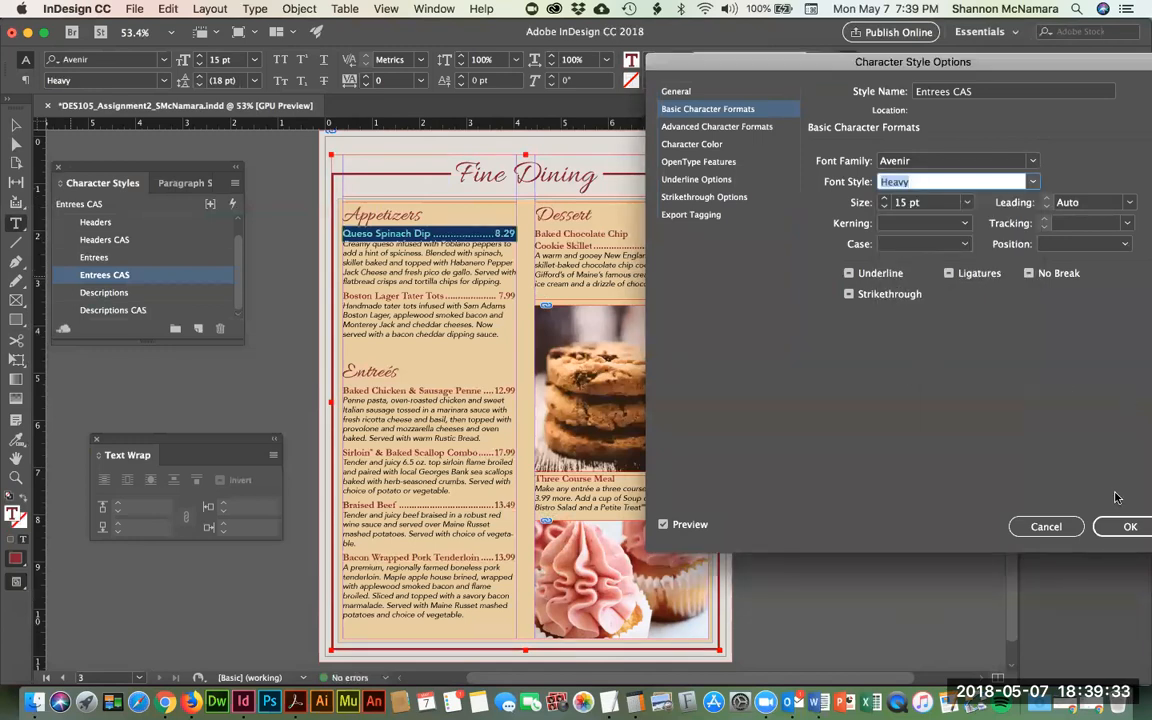
{"action": "left_click", "coordinate": [1128, 526]}
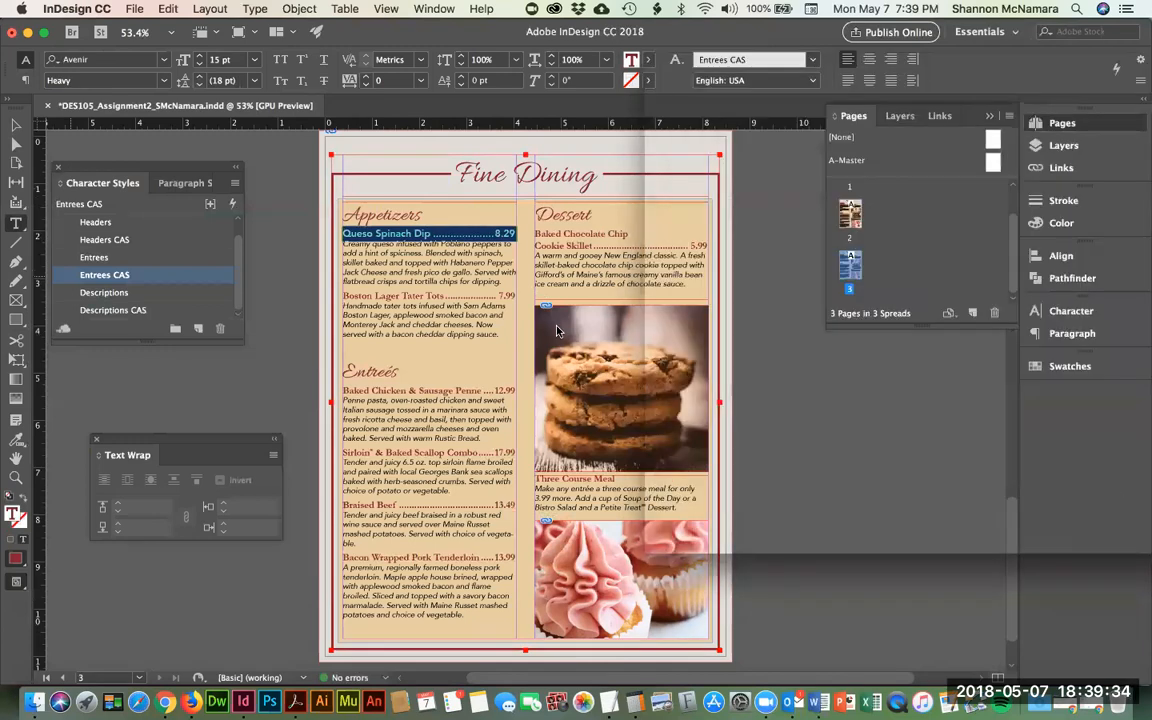
{"action": "left_click", "coordinate": [342, 297]}
{"action": "key", "text": "shift+Down"}
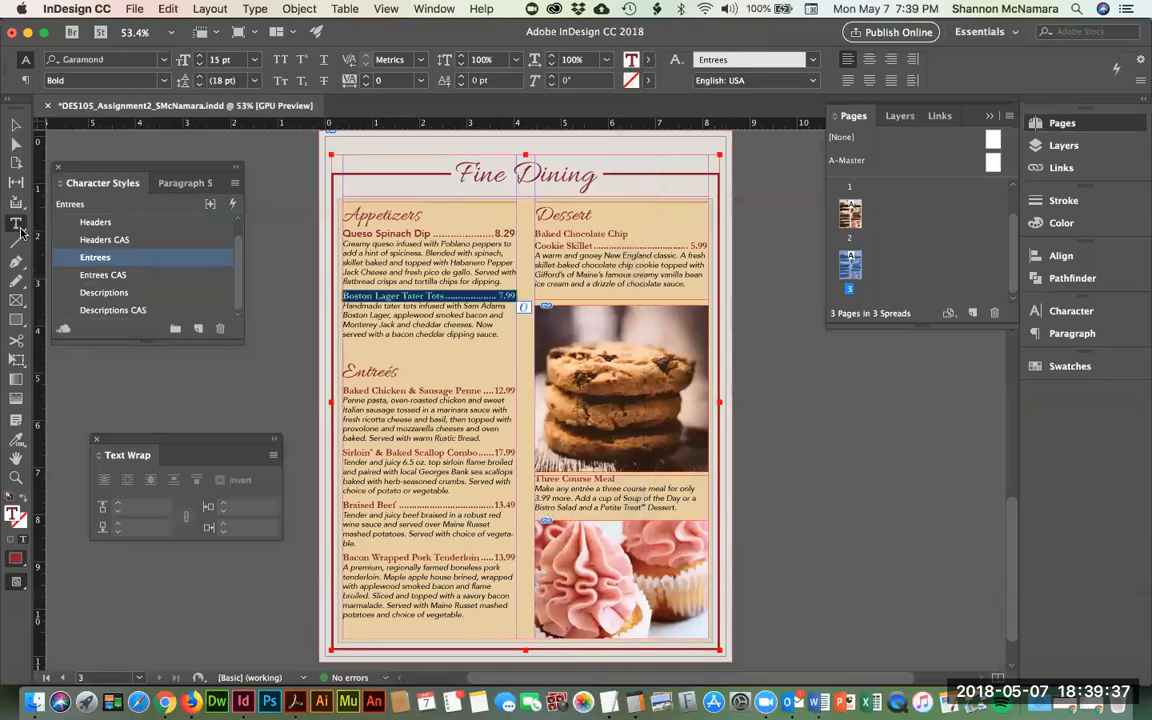
- Apply Entrees CAS to the Boston Lager Tater Tots, Baked Chicken Penne, Sirloin and Braised Beef names
{"action": "left_click", "coordinate": [138, 275]}
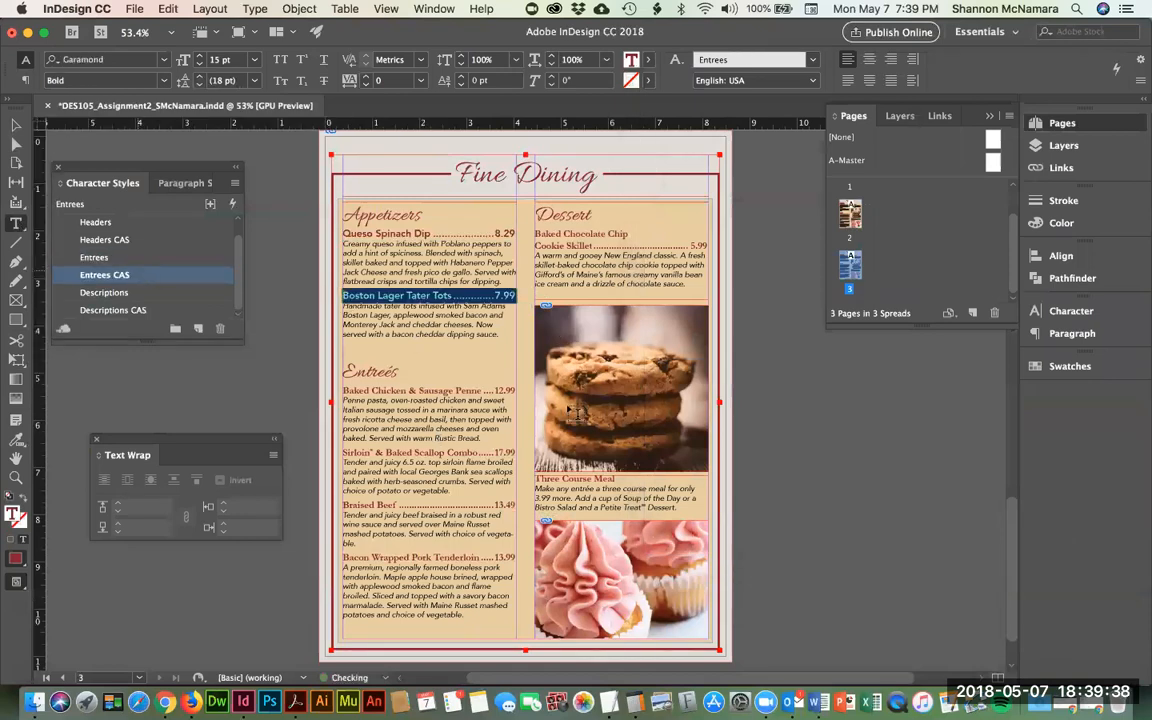
{"action": "left_click", "coordinate": [342, 390]}
{"action": "key", "text": "shift+Down"}
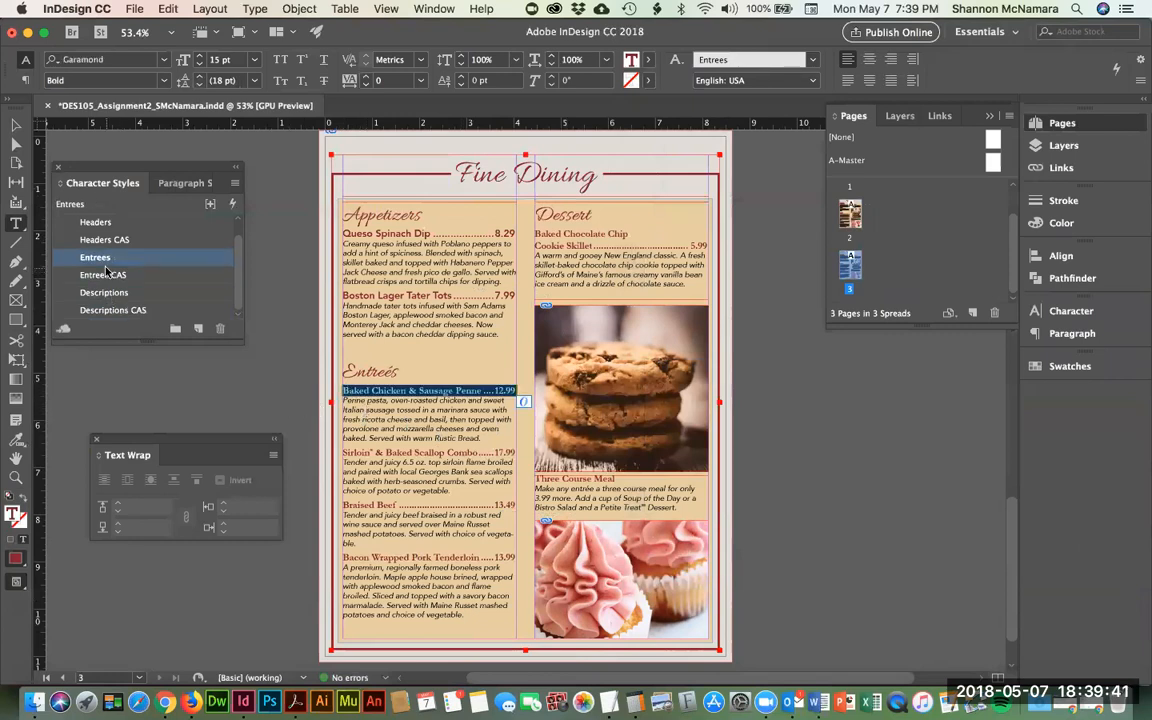
{"action": "left_click", "coordinate": [107, 274]}
{"action": "key", "text": "Down"}
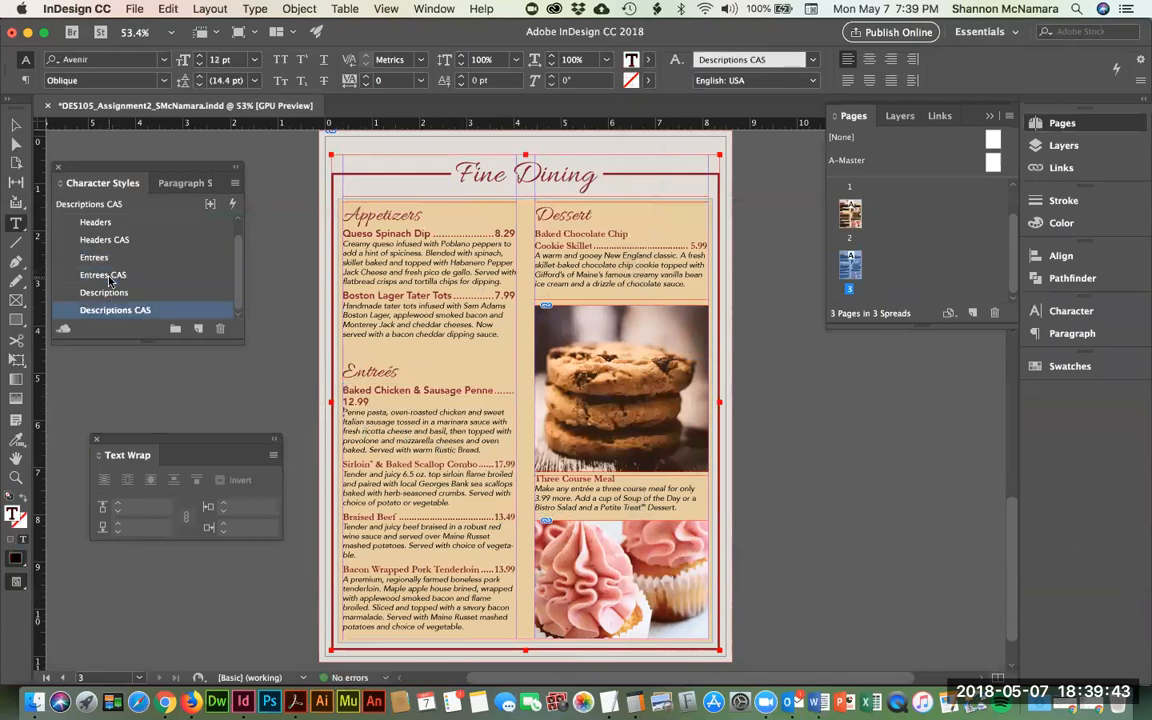
{"action": "key", "text": "Down"}
{"action": "key", "text": "shift+Down"}
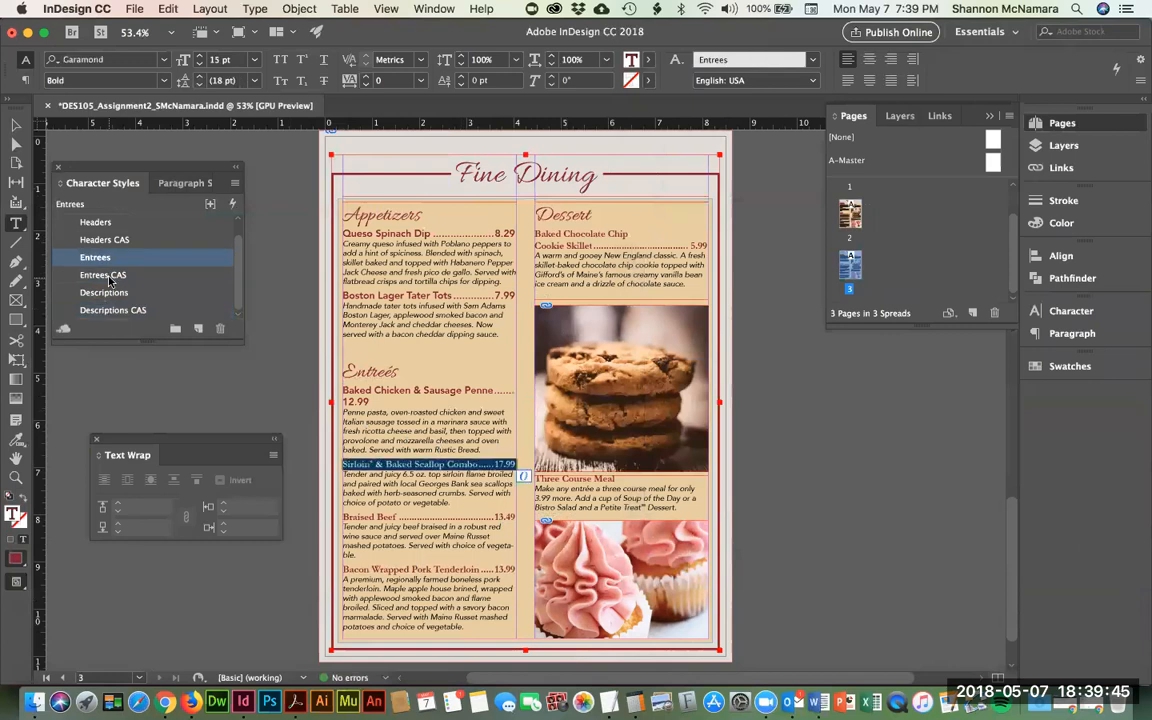
{"action": "left_click", "coordinate": [122, 279]}
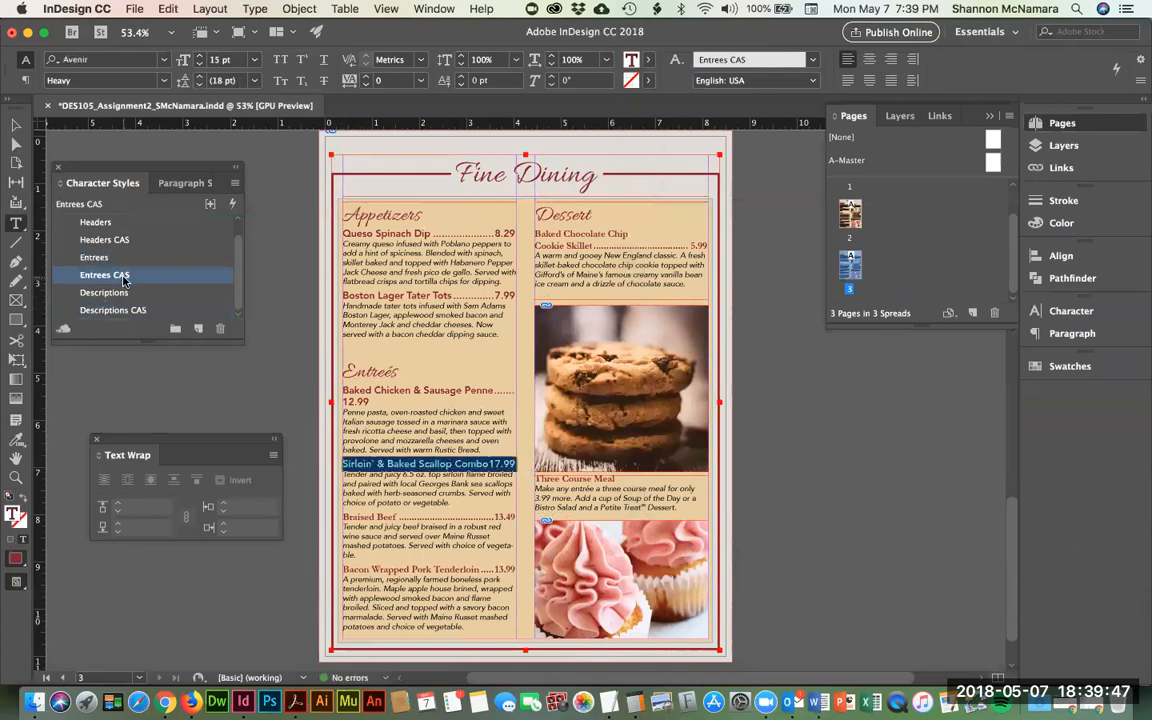
{"action": "key", "text": "Down"}
- Apply Entrees CAS to the Pork Tenderloin, Cookie Skillet and Three Course Meal names
{"action": "key", "text": "Down"}
{"action": "key", "text": "Down"}
{"action": "key", "text": "Down"}
{"action": "key", "text": "Down"}
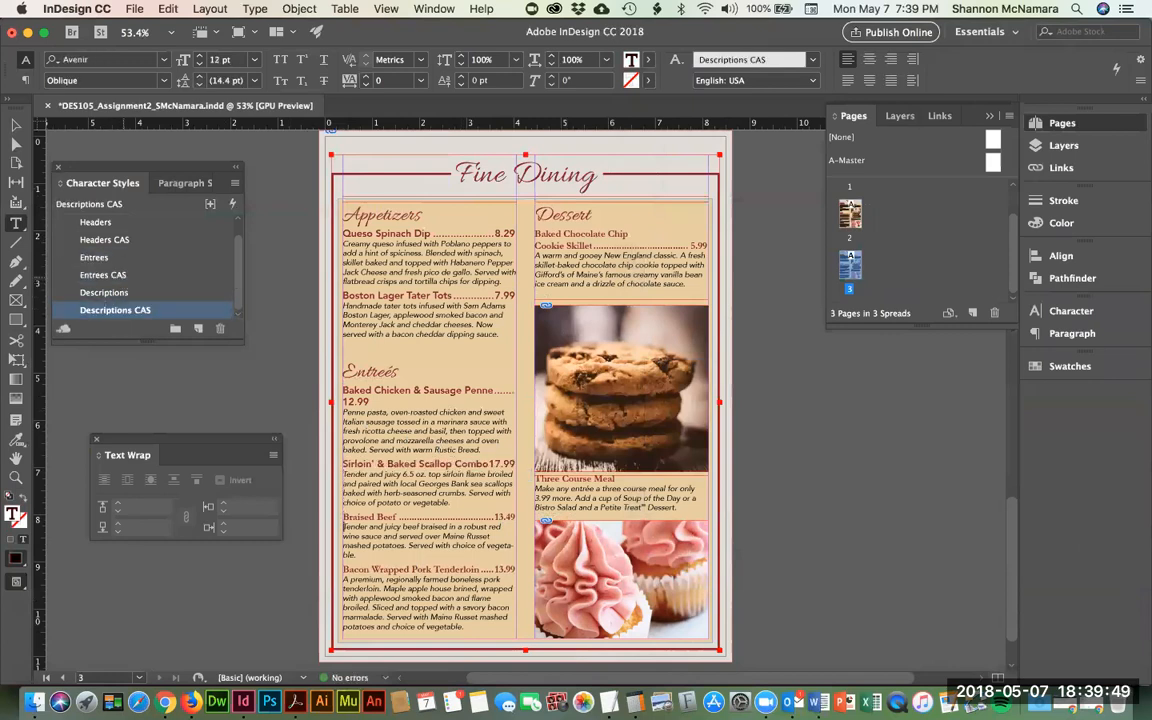
{"action": "key", "text": "Up"}
{"action": "key", "text": "shift+Down"}
{"action": "left_click", "coordinate": [109, 279]}
{"action": "key", "text": "Down"}
{"action": "key", "text": "shift+Down"}
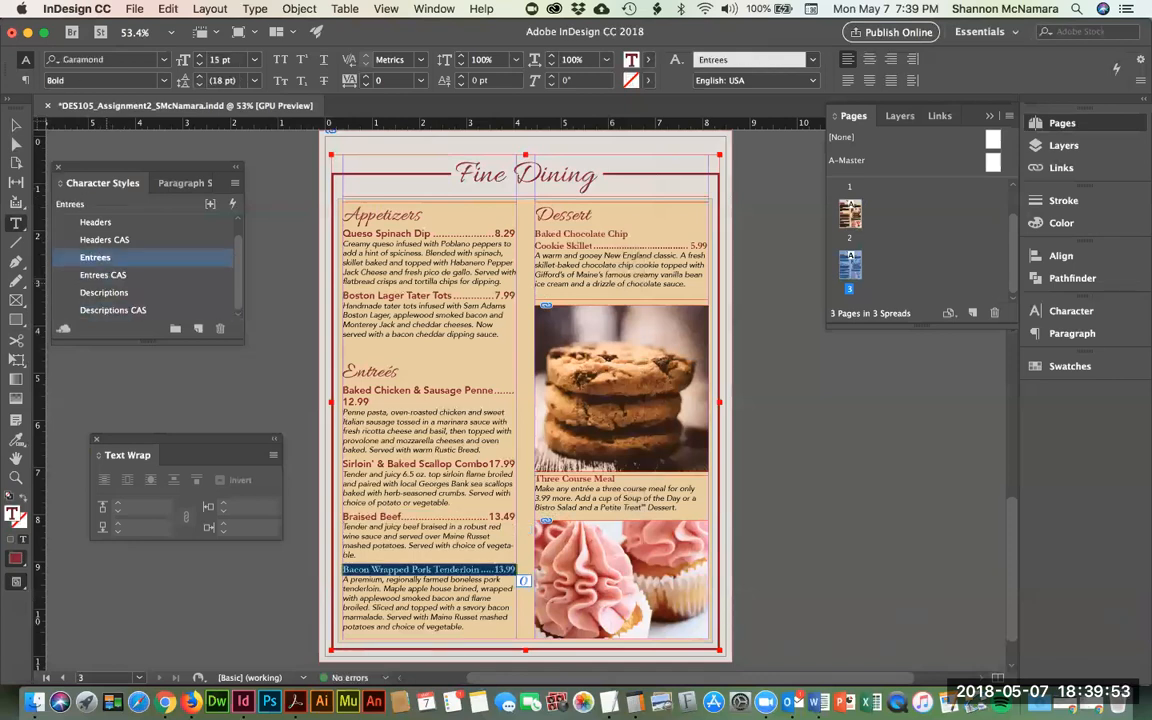
{"action": "left_click", "coordinate": [110, 275]}
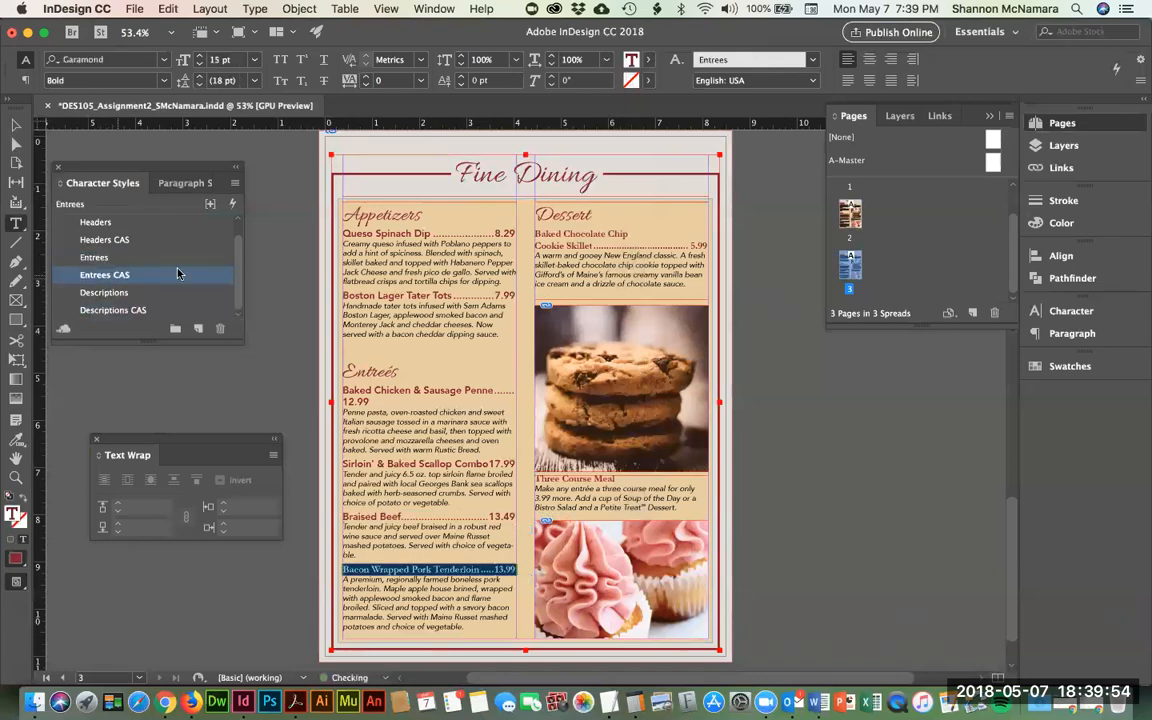
{"action": "left_click", "coordinate": [537, 252]}
{"action": "key", "text": "shift+Down"}
{"action": "key", "text": "shift+Down"}
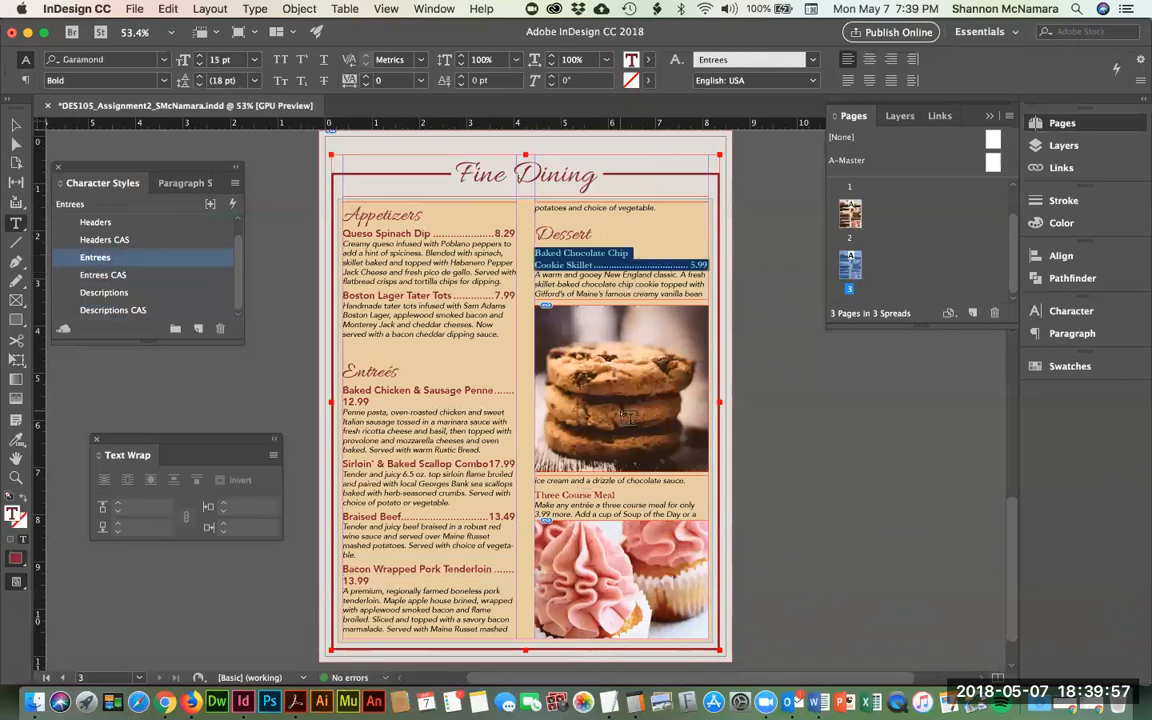
{"action": "left_click", "coordinate": [120, 274]}
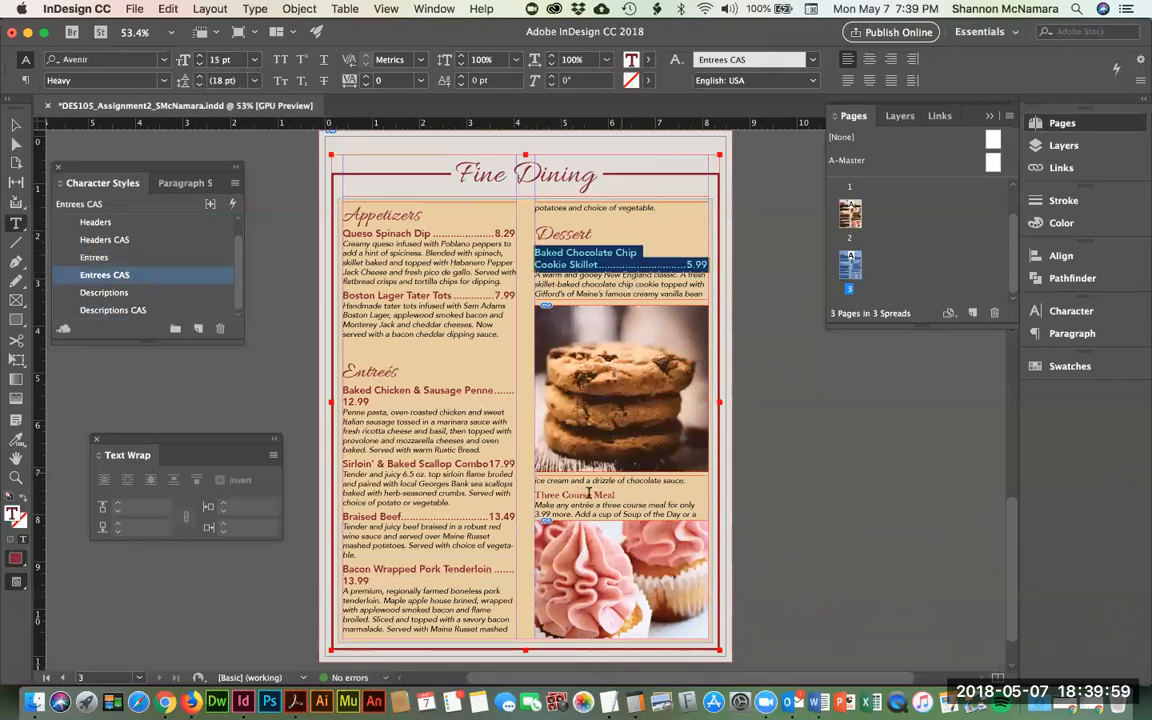
{"action": "left_click", "coordinate": [536, 495]}
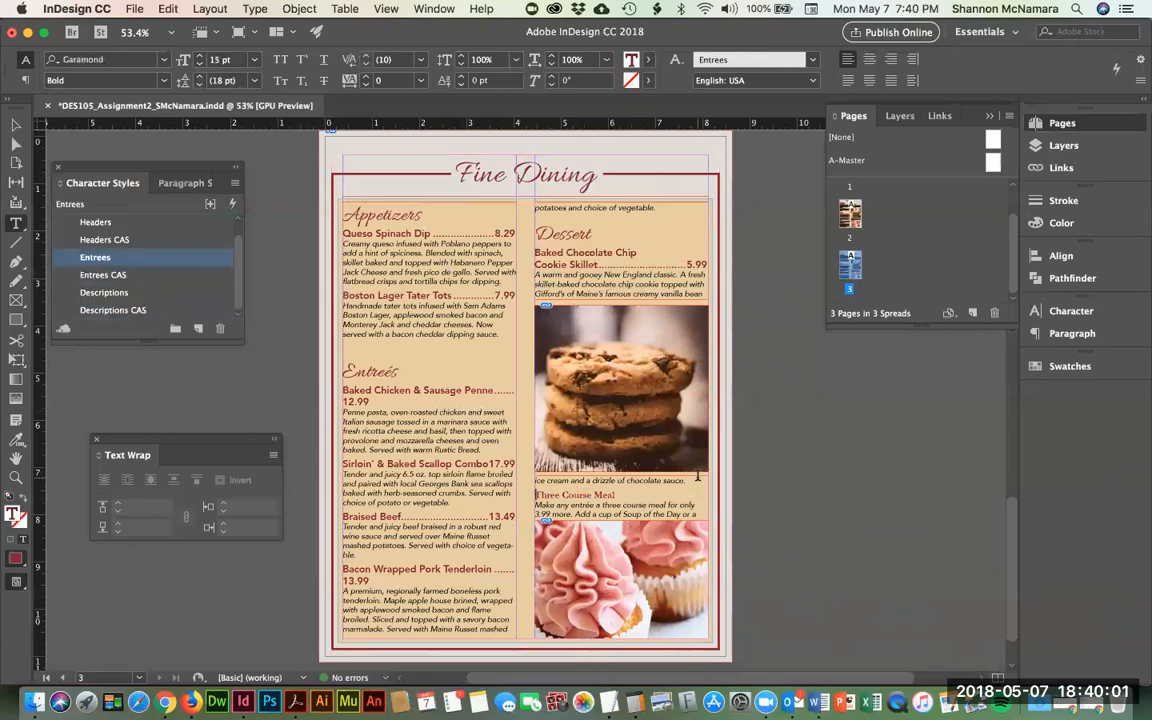
{"action": "key", "text": "shift+Down"}
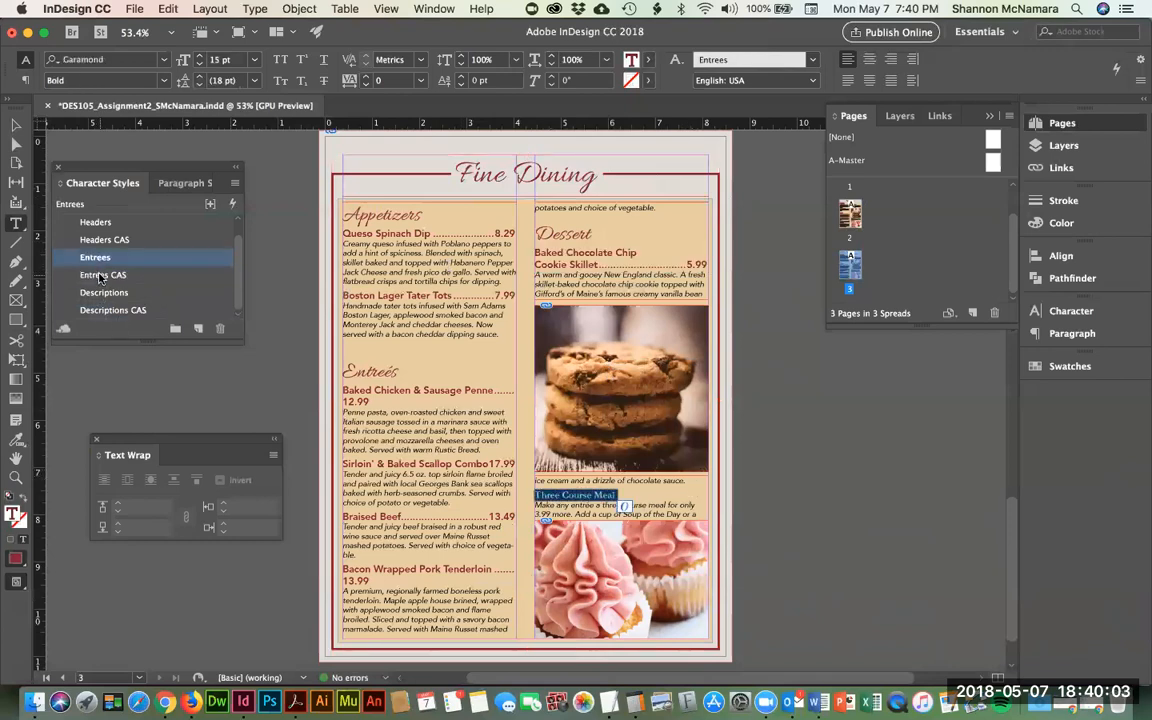
{"action": "left_click", "coordinate": [167, 273]}
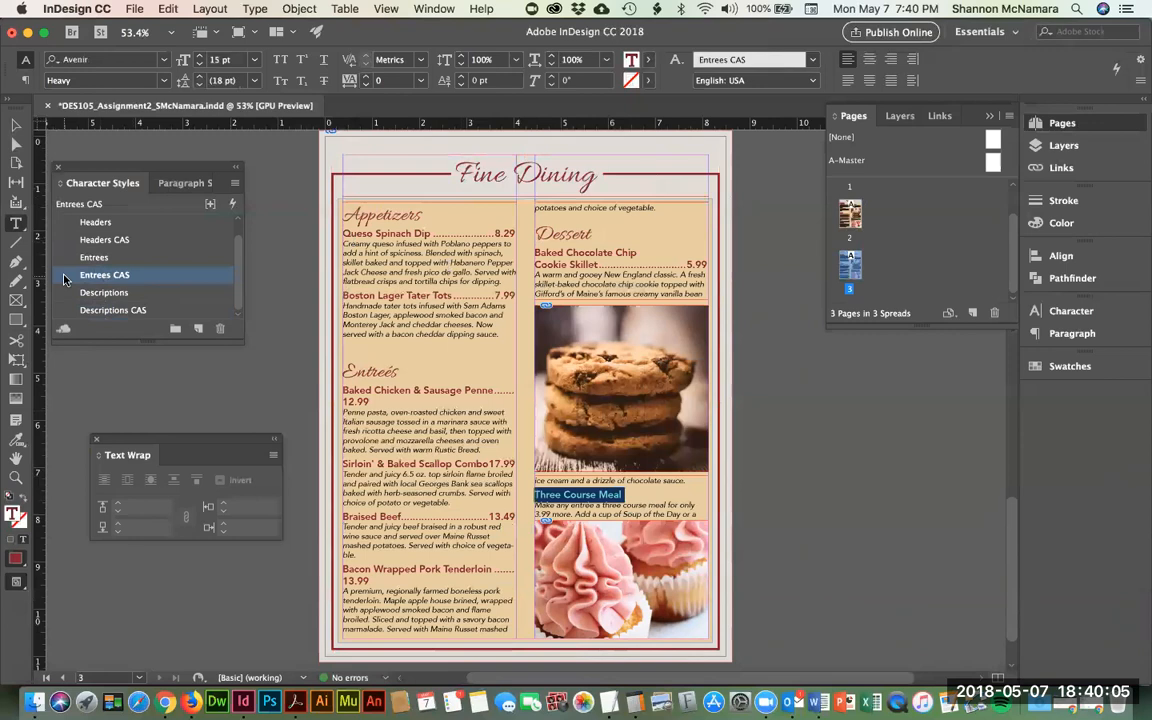
{"action": "double_click", "coordinate": [66, 276]}
- Reduce the Entrees CAS character style's font size to 14 pt
{"action": "left_click", "coordinate": [707, 109]}
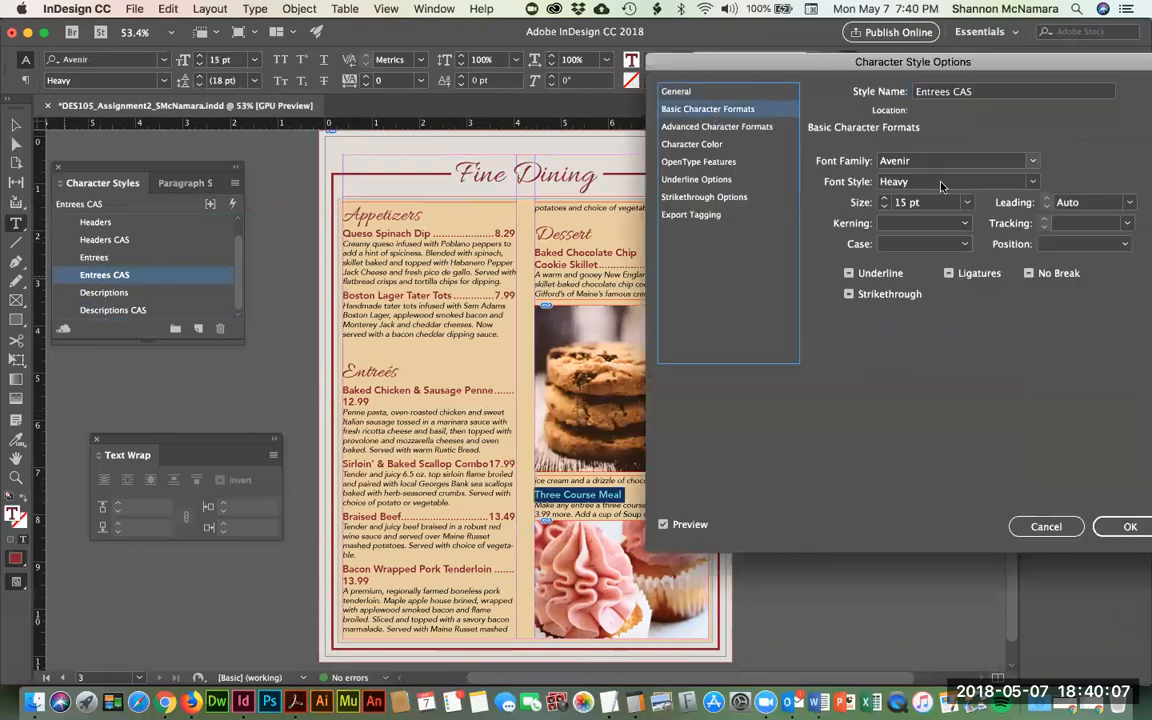
{"action": "left_click", "coordinate": [884, 206]}
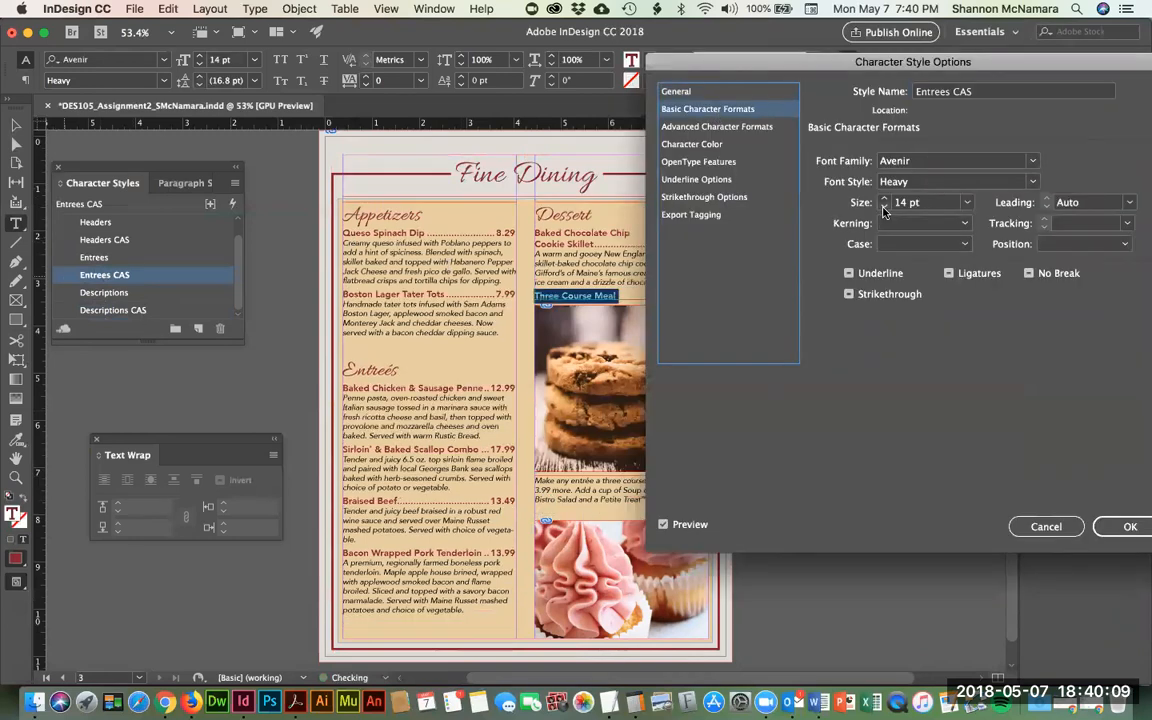
{"action": "left_click_drag", "start_coordinate": [763, 67], "coordinate": [706, 88]}
{"action": "key", "text": "Return"}
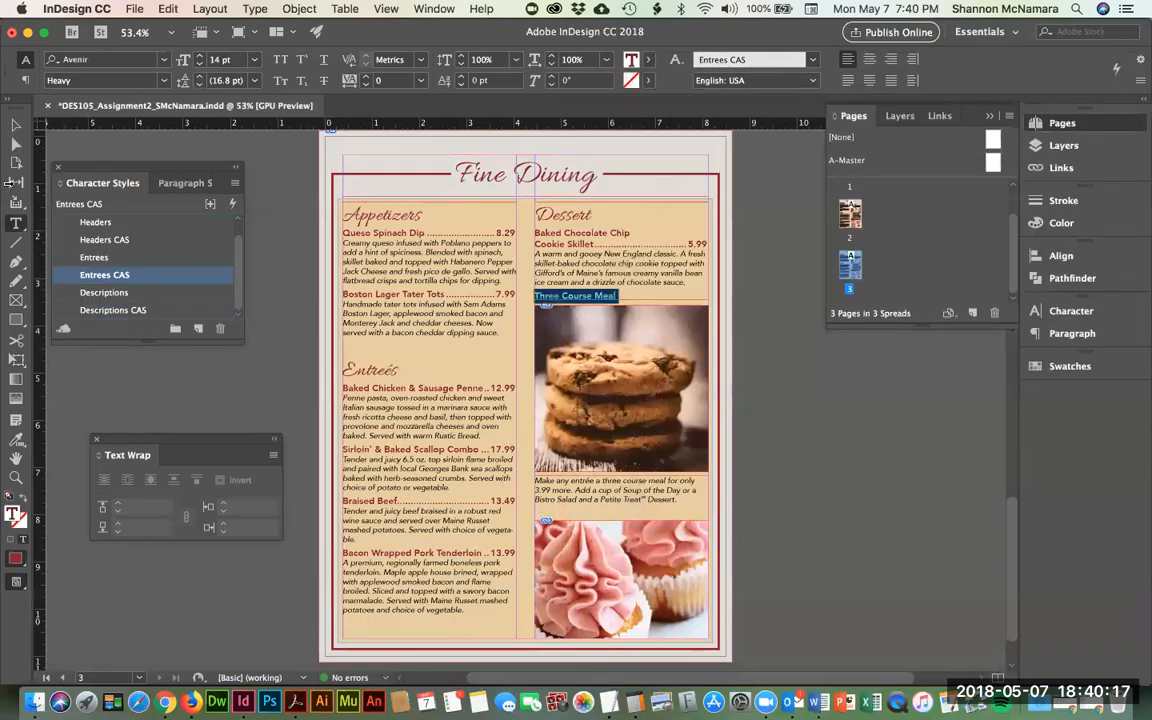
- Revert Three Course Meal to the Descriptions style and open the Headers CAS settings
{"action": "left_click", "coordinate": [70, 239]}
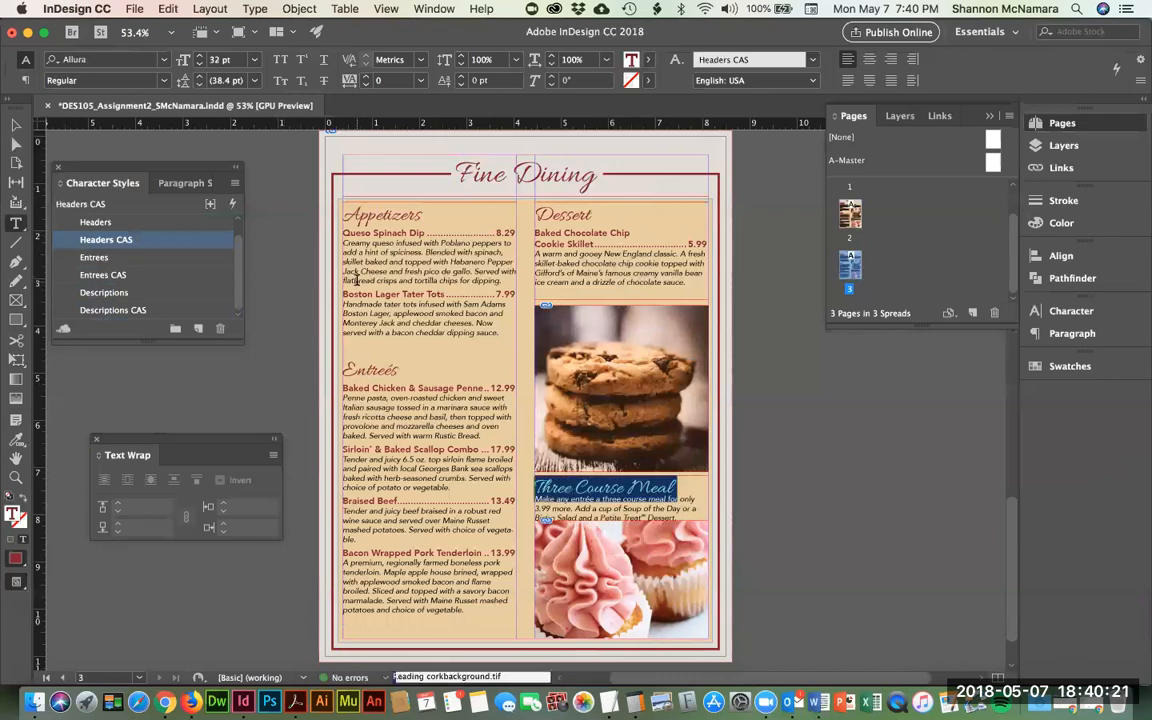
{"action": "key", "text": "super+z"}
{"action": "left_click", "coordinate": [100, 292]}
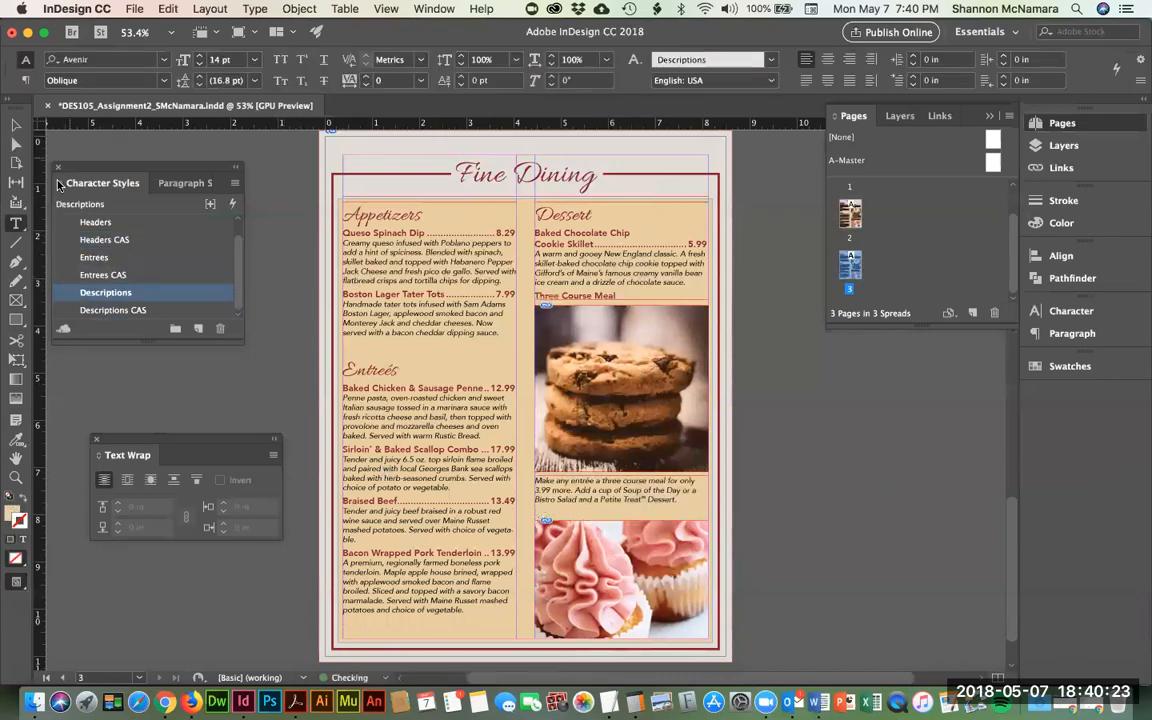
{"action": "double_click", "coordinate": [62, 240]}
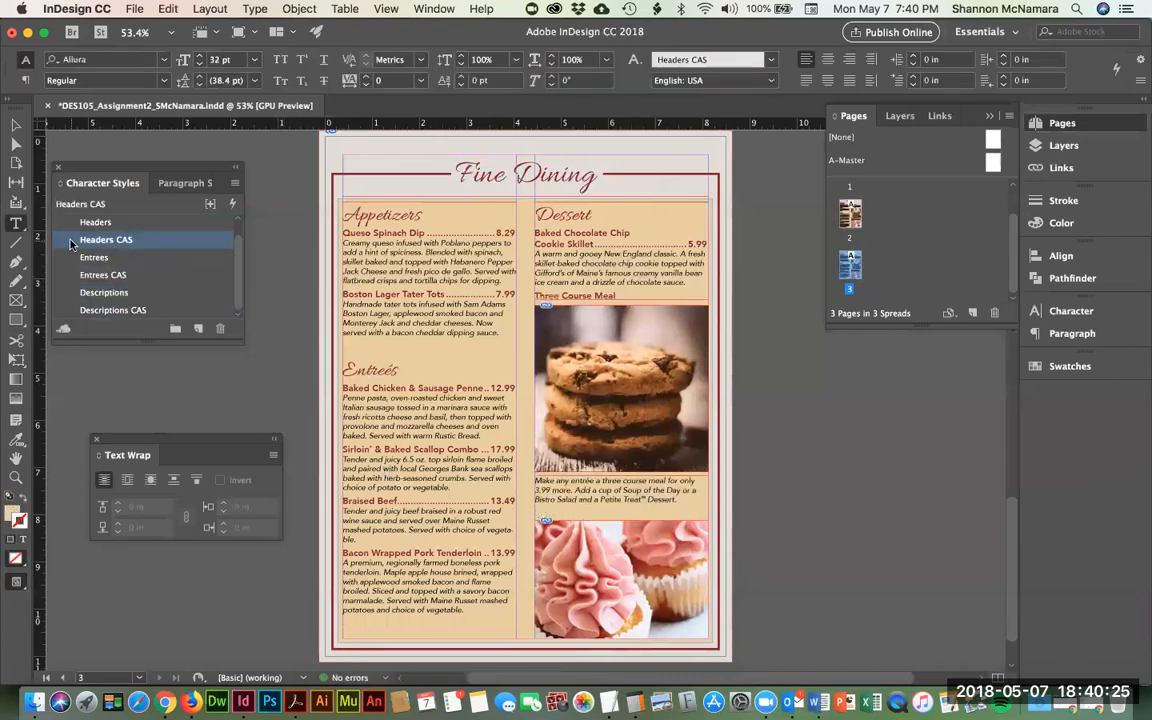
- Change the Headers CAS character style's font family to Rockwell Extra Bold
{"action": "left_click", "coordinate": [648, 130]}
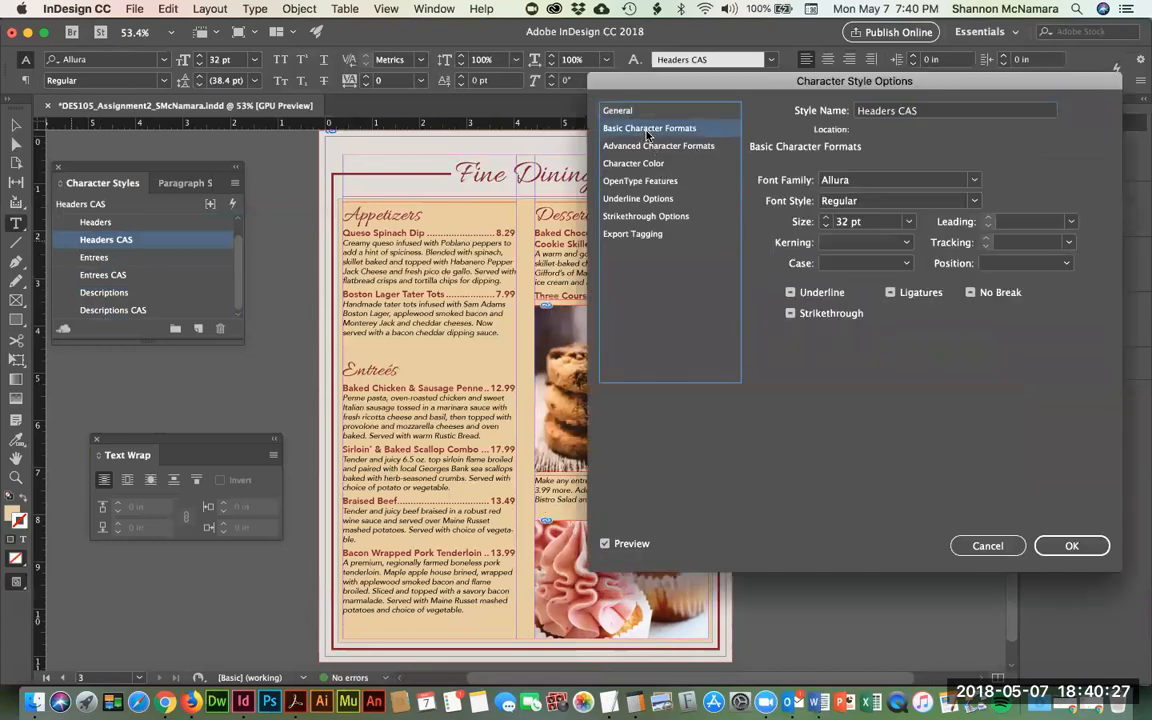
{"action": "left_click", "coordinate": [874, 180]}
{"action": "type", "text": "Relation"}
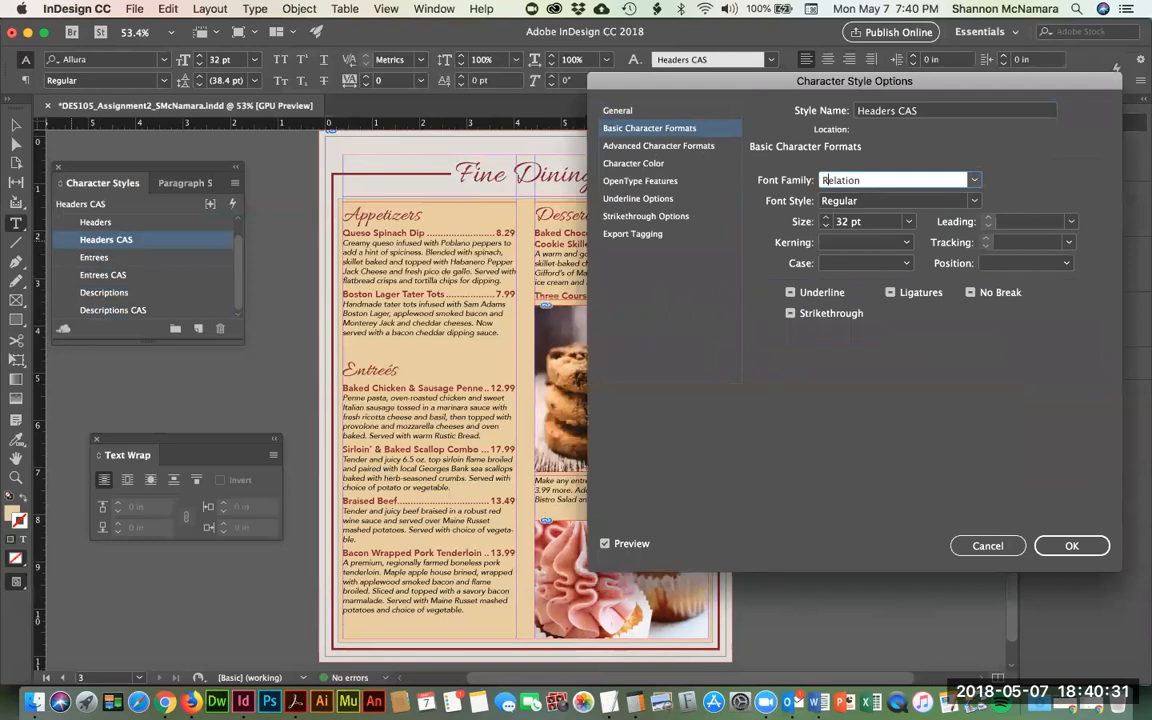
{"action": "key", "text": "BackSpace"}
{"action": "key", "text": "BackSpace"}
{"action": "key", "text": "BackSpace"}
{"action": "key", "text": "BackSpace"}
{"action": "key", "text": "BackSpace"}
{"action": "key", "text": "BackSpace"}
{"action": "key", "text": "BackSpace"}
{"action": "key", "text": "BackSpace"}
{"action": "left_click", "coordinate": [975, 179]}
{"action": "scroll", "coordinate": [905, 520], "scroll_direction": "down", "scroll_amount": 10}
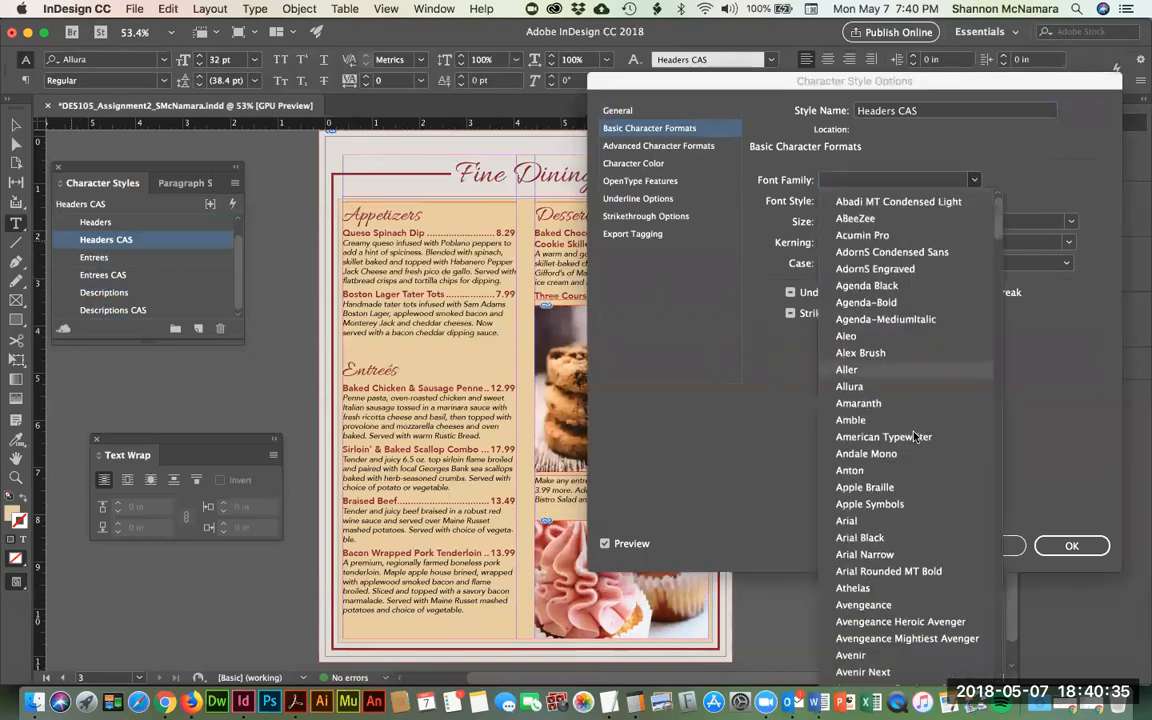
{"action": "scroll", "coordinate": [900, 530], "scroll_direction": "down", "scroll_amount": 20}
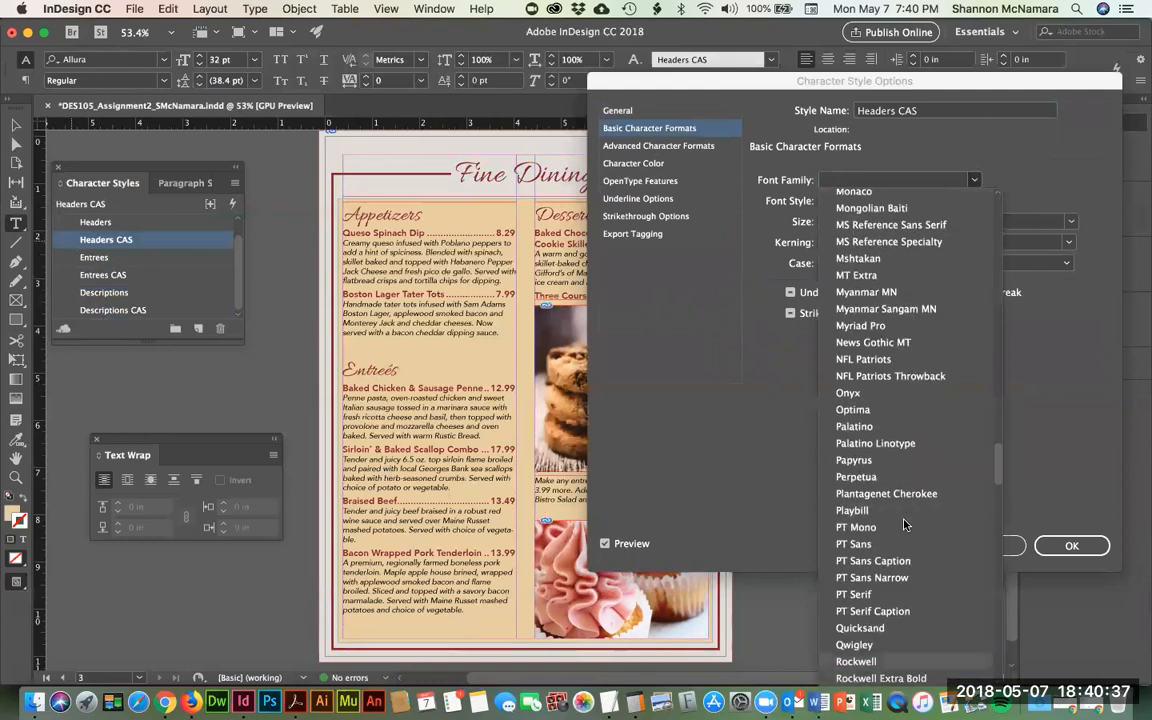
{"action": "left_click", "coordinate": [897, 680]}
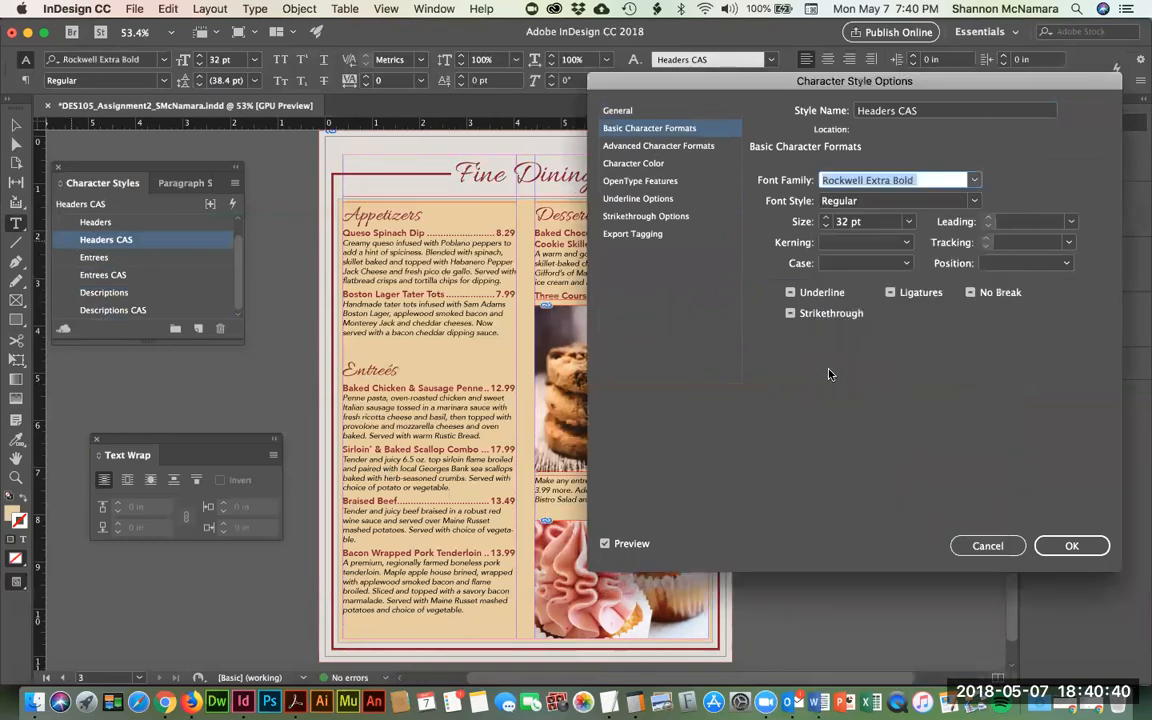
{"action": "left_click", "coordinate": [1071, 545]}
- Apply Headers CAS to the Appetizers heading
{"action": "double_click", "coordinate": [375, 212]}
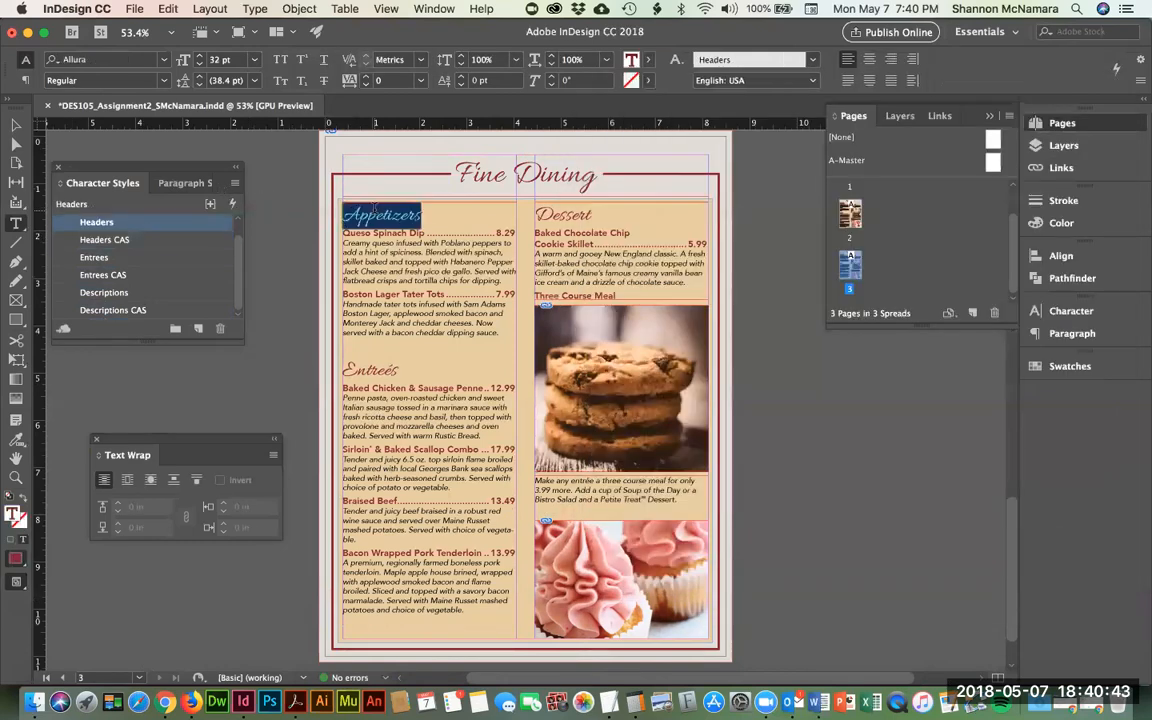
{"action": "left_click", "coordinate": [76, 240]}
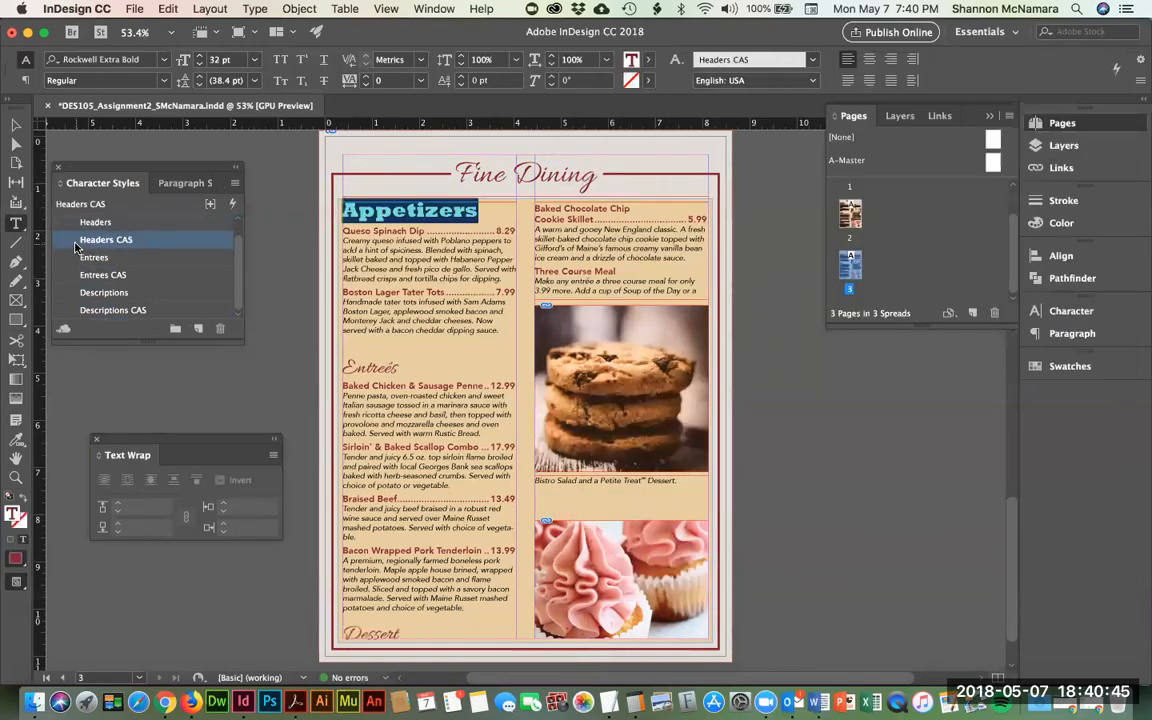
{"action": "key", "text": "super+shift+k"}
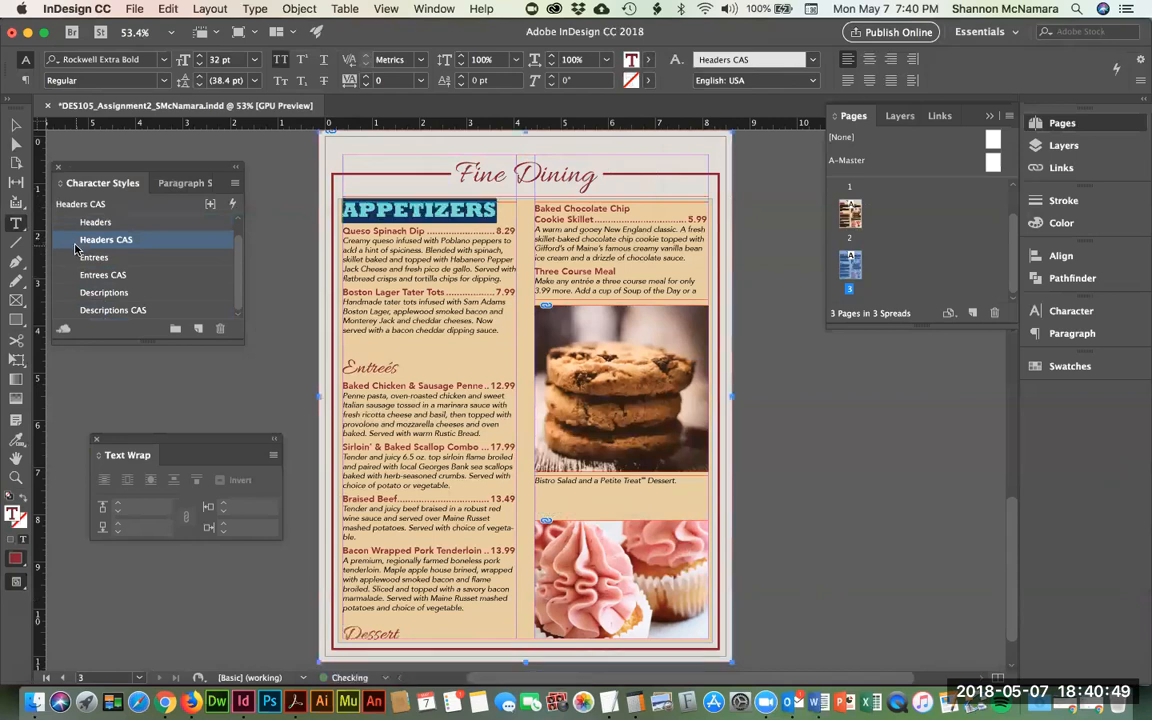
{"action": "key", "text": "super+shift+k"}
- Change the Headers CAS character style's case to All Caps
{"action": "double_click", "coordinate": [77, 244]}
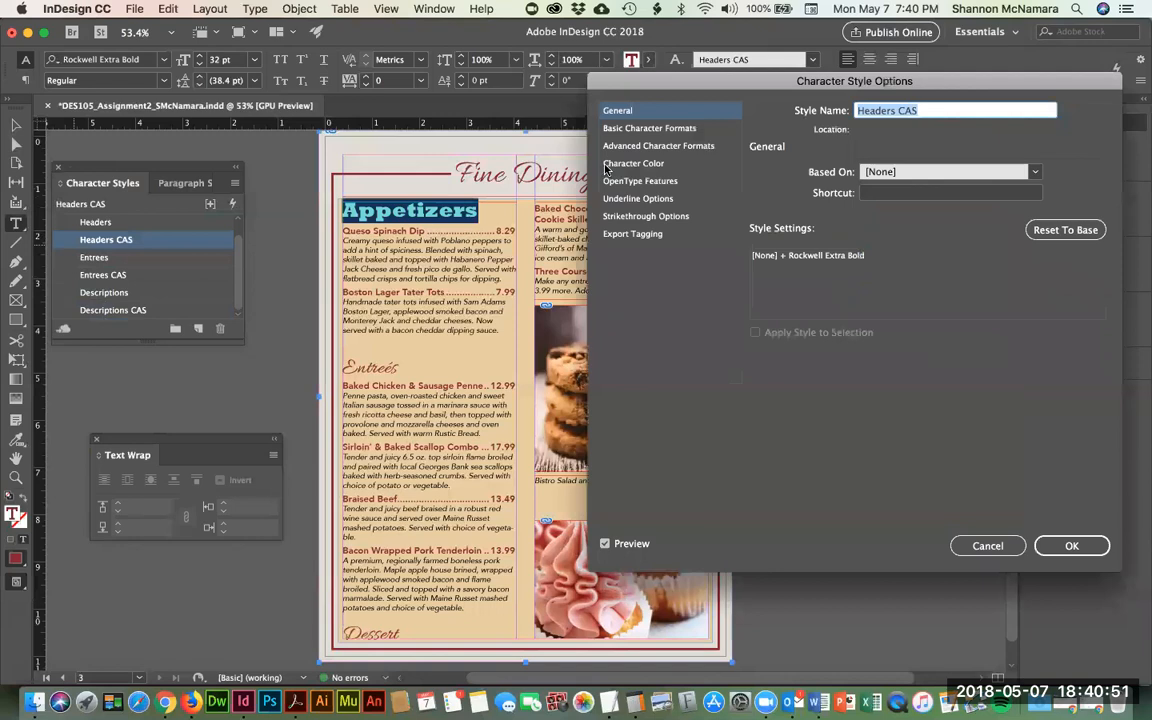
{"action": "left_click", "coordinate": [645, 129]}
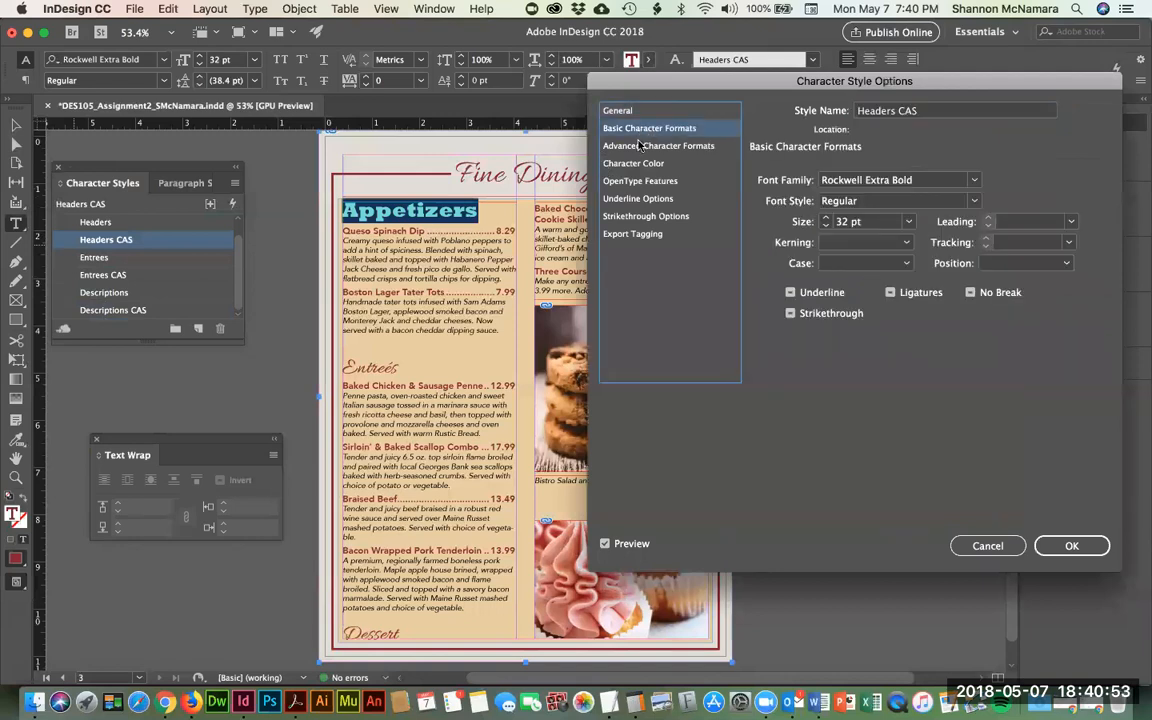
{"action": "left_click", "coordinate": [639, 146]}
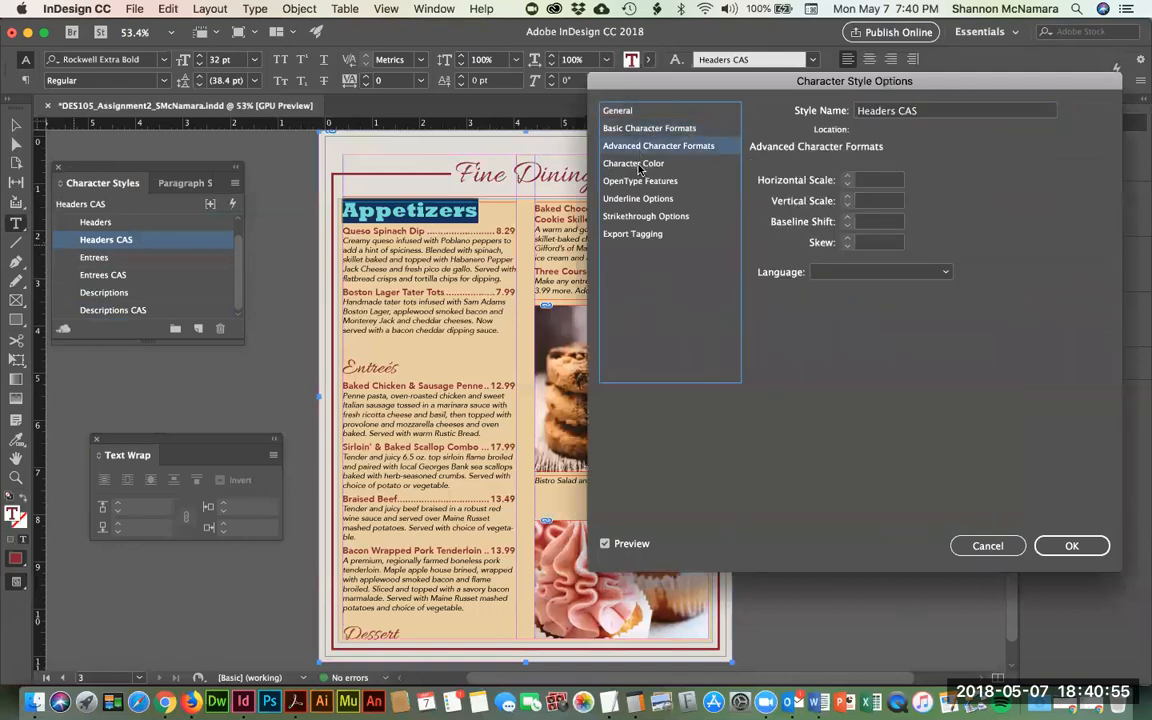
{"action": "left_click", "coordinate": [639, 165]}
{"action": "left_click", "coordinate": [641, 183]}
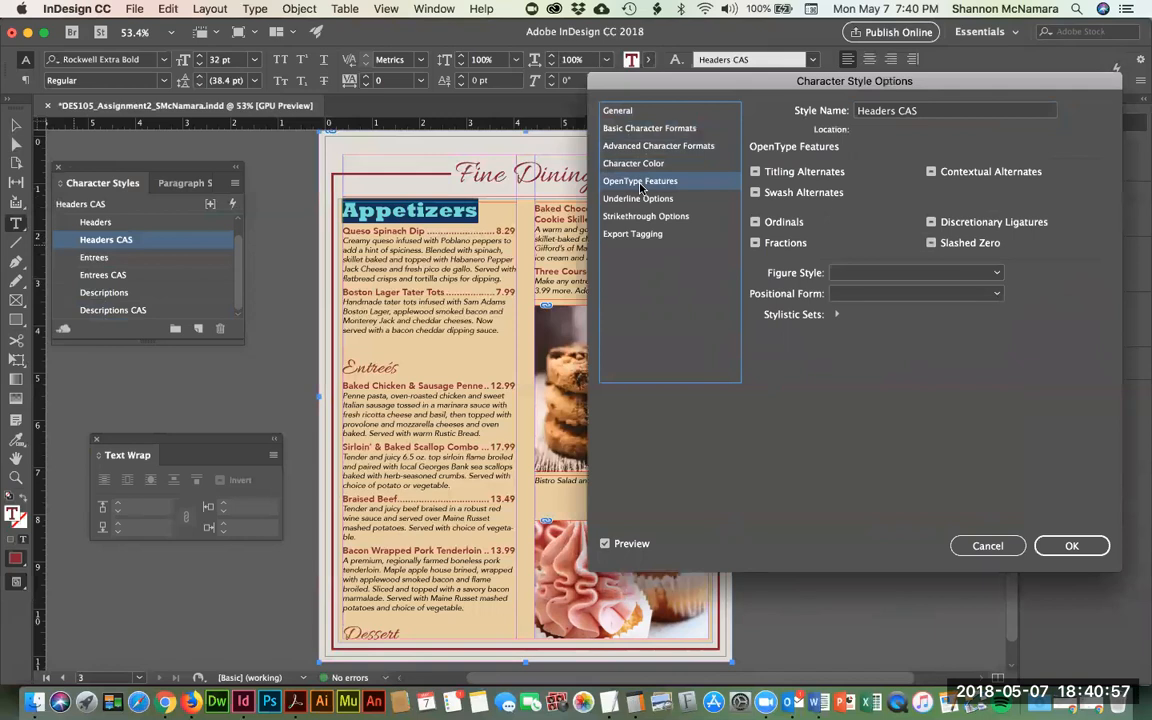
{"action": "left_click", "coordinate": [637, 199]}
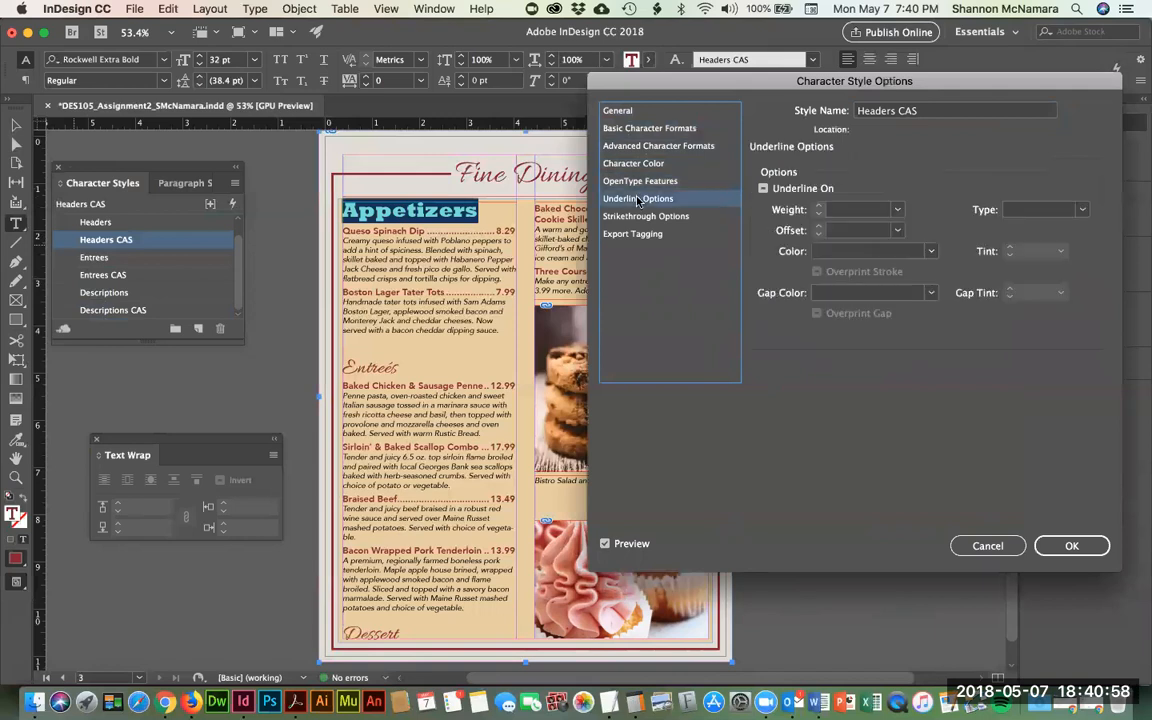
{"action": "left_click", "coordinate": [656, 127]}
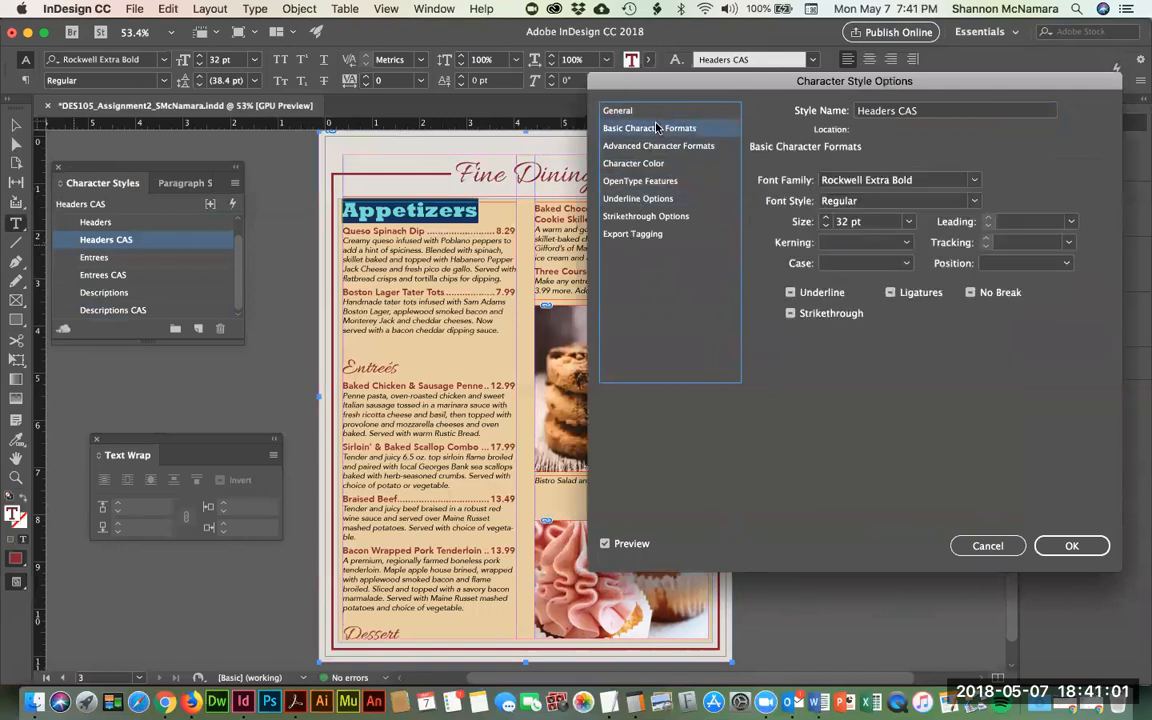
{"action": "left_click", "coordinate": [868, 263]}
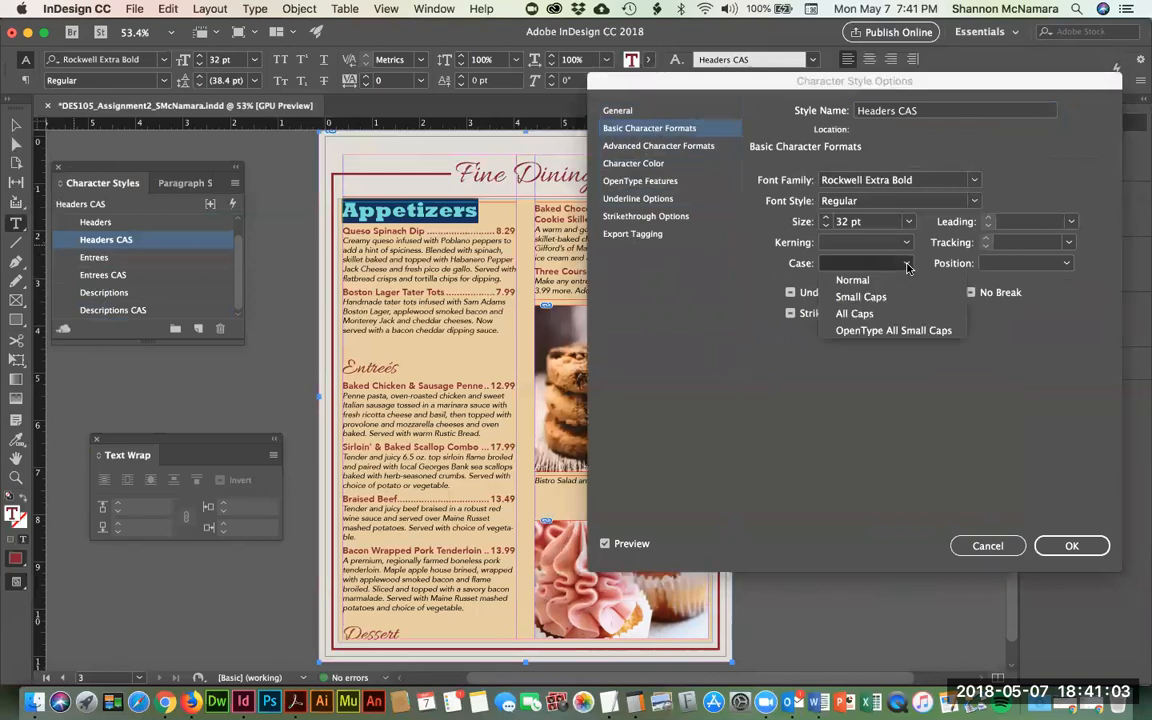
{"action": "left_click", "coordinate": [855, 313]}
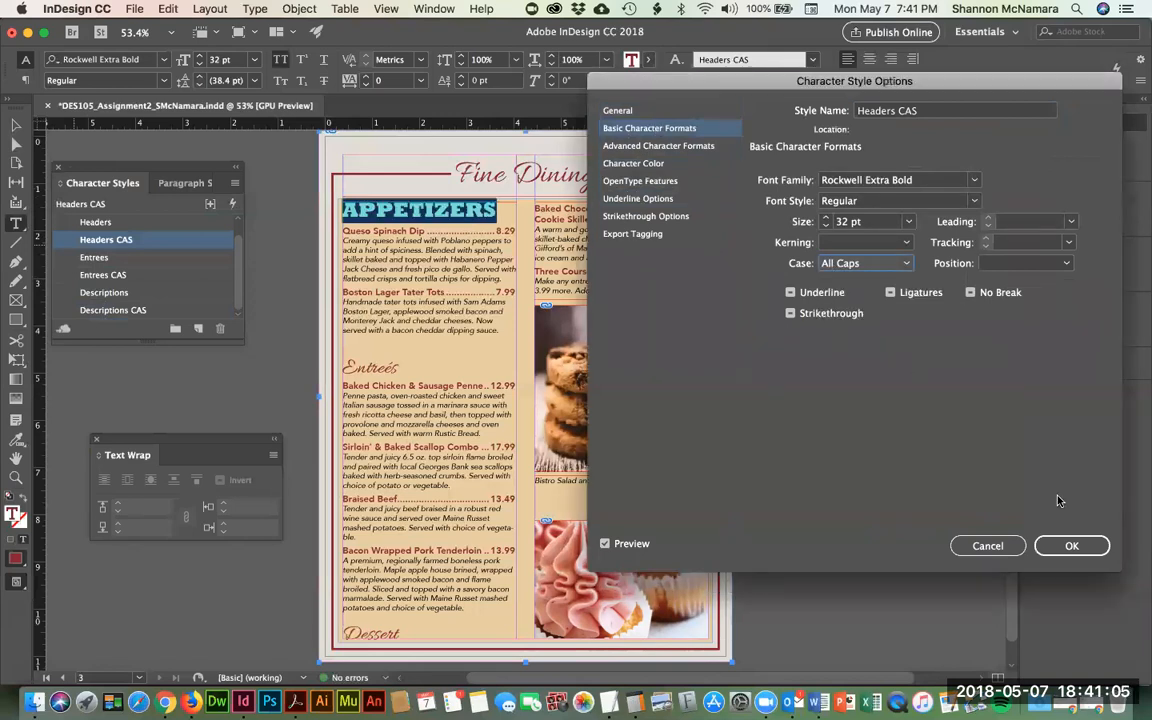
{"action": "key", "text": "Return"}
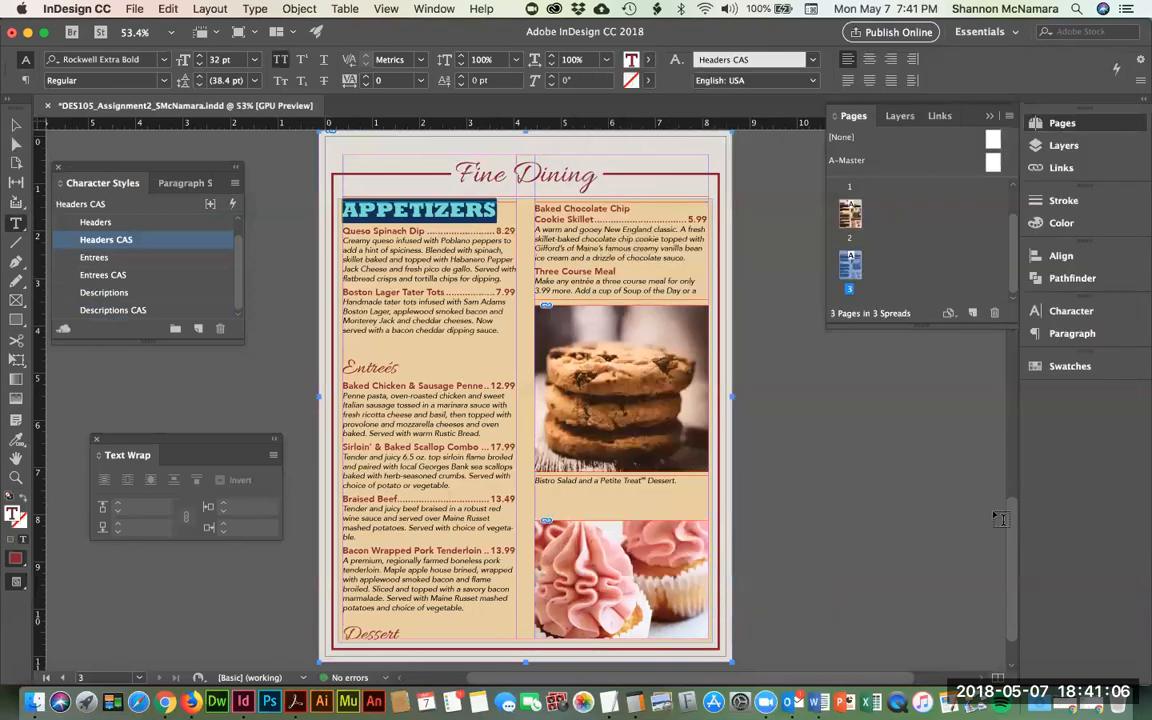
- Apply Headers CAS to the Entreés and Dessert headings
{"action": "double_click", "coordinate": [379, 370]}
{"action": "left_click", "coordinate": [70, 245]}
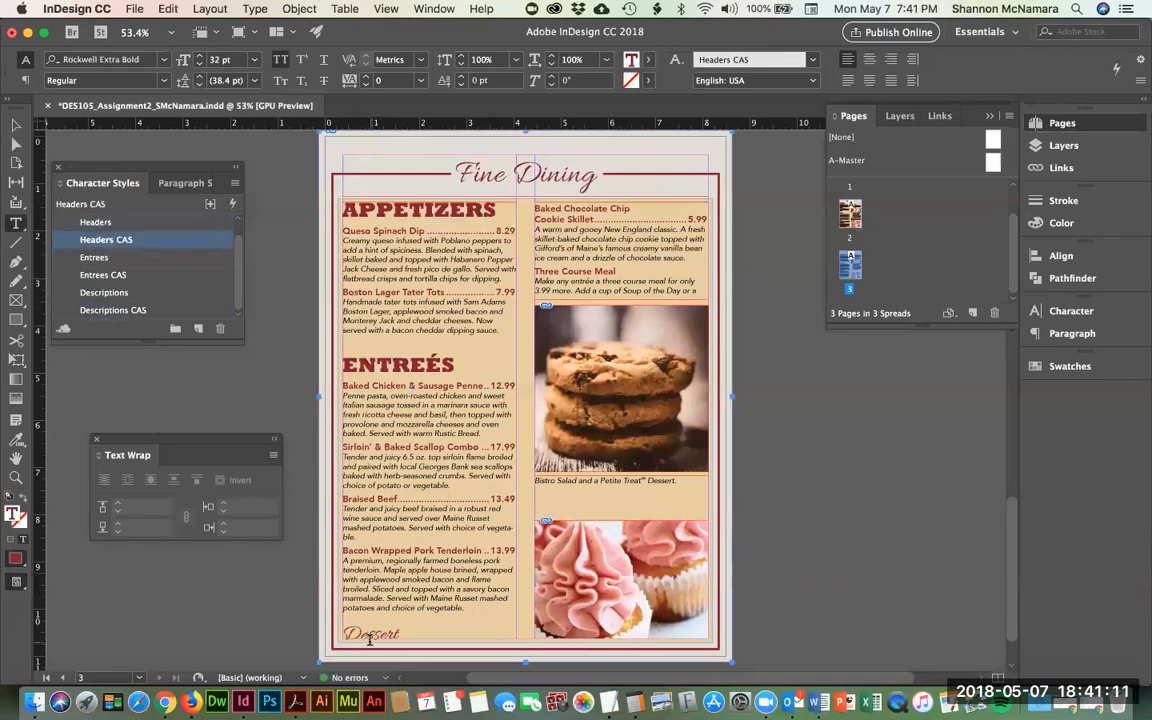
{"action": "double_click", "coordinate": [370, 633]}
{"action": "left_click", "coordinate": [98, 241]}
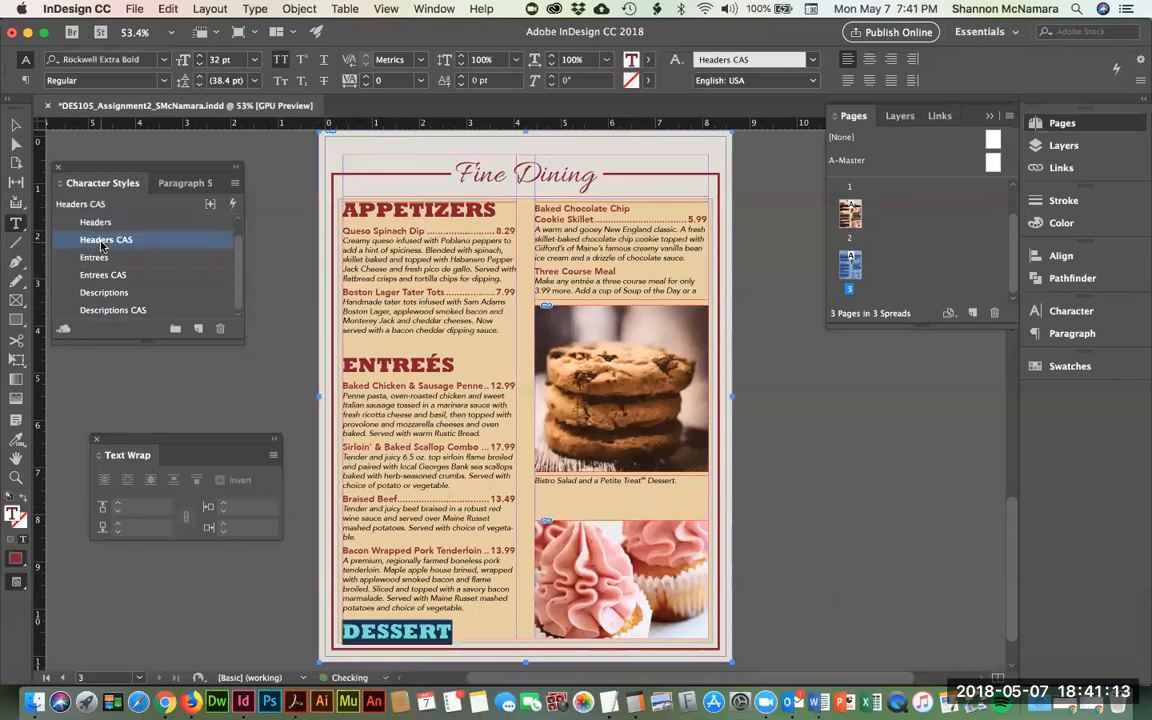
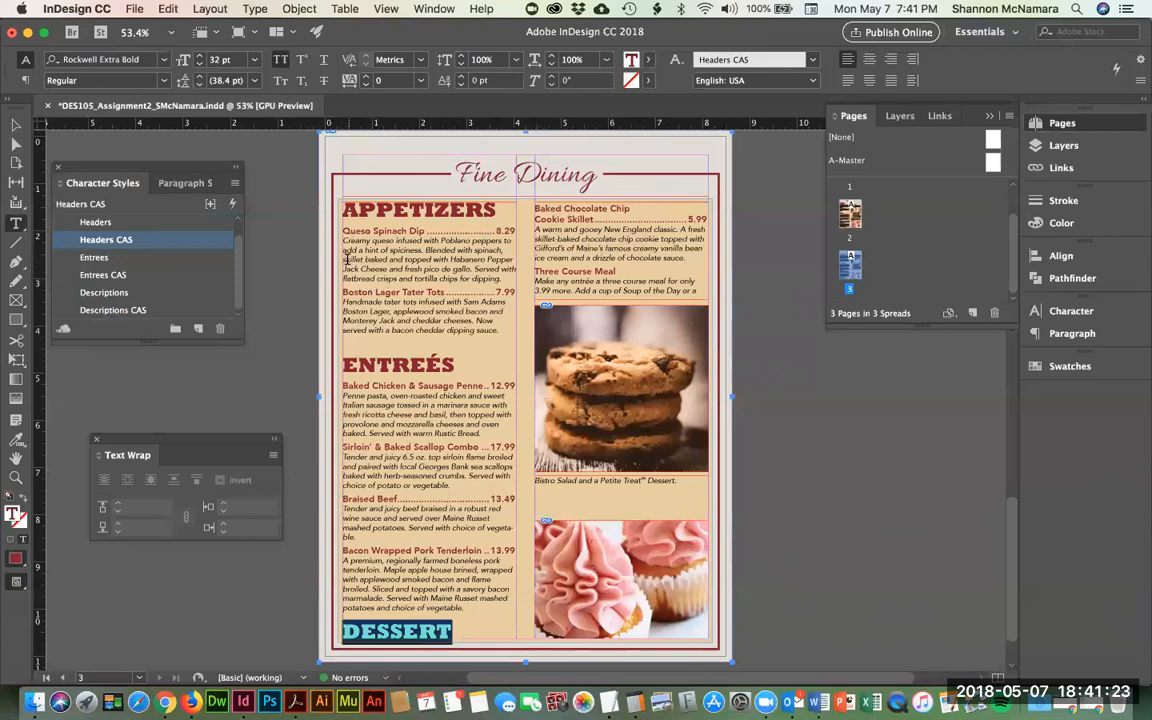
- Apply the Description CAS paragraph style to both Appetizers entries
{"action": "left_click_drag", "start_coordinate": [343, 230], "coordinate": [510, 335]}
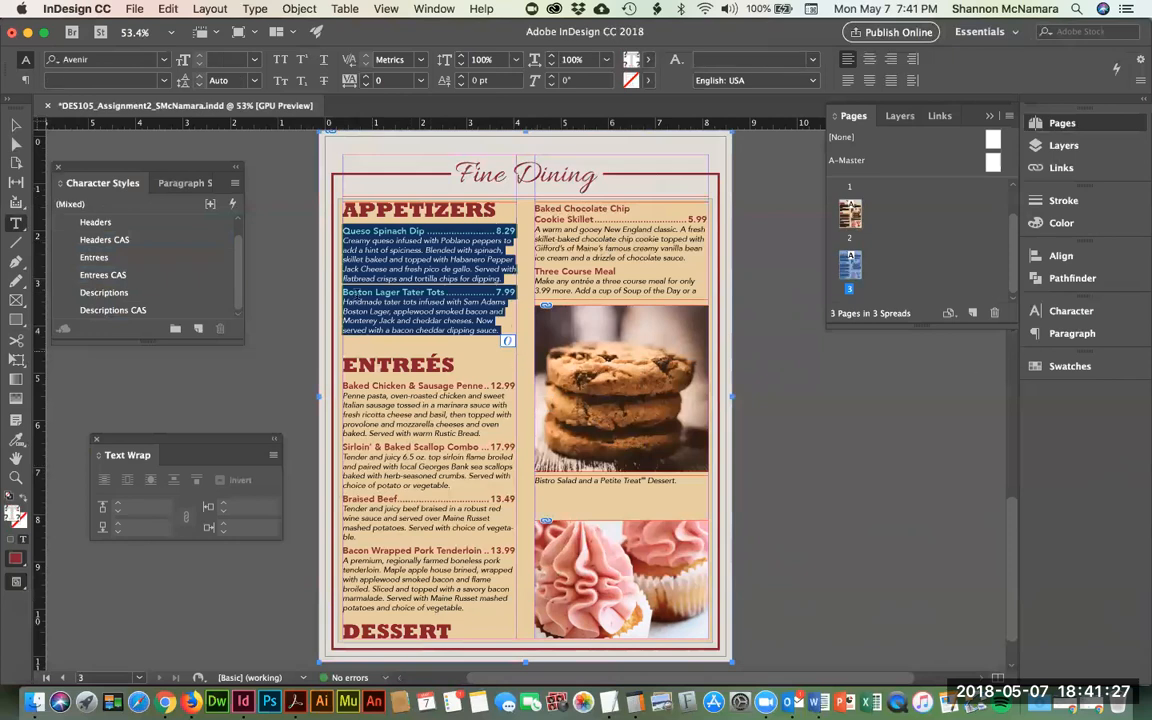
{"action": "left_click", "coordinate": [193, 182]}
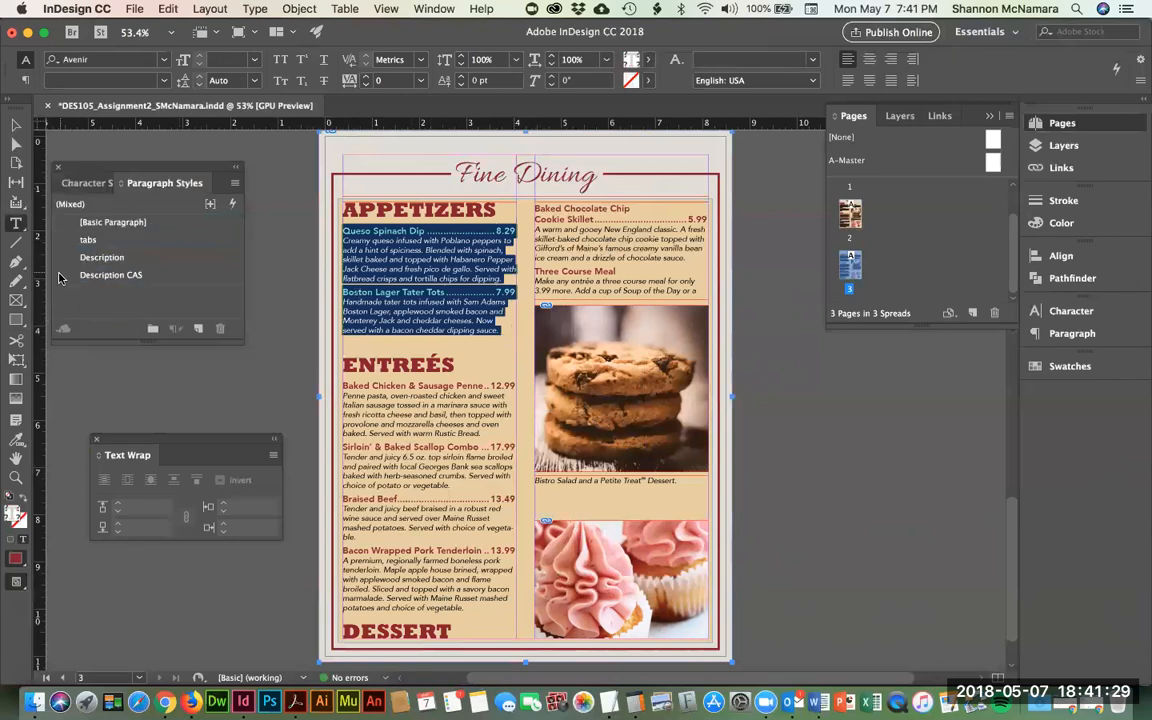
{"action": "left_click", "coordinate": [60, 275]}
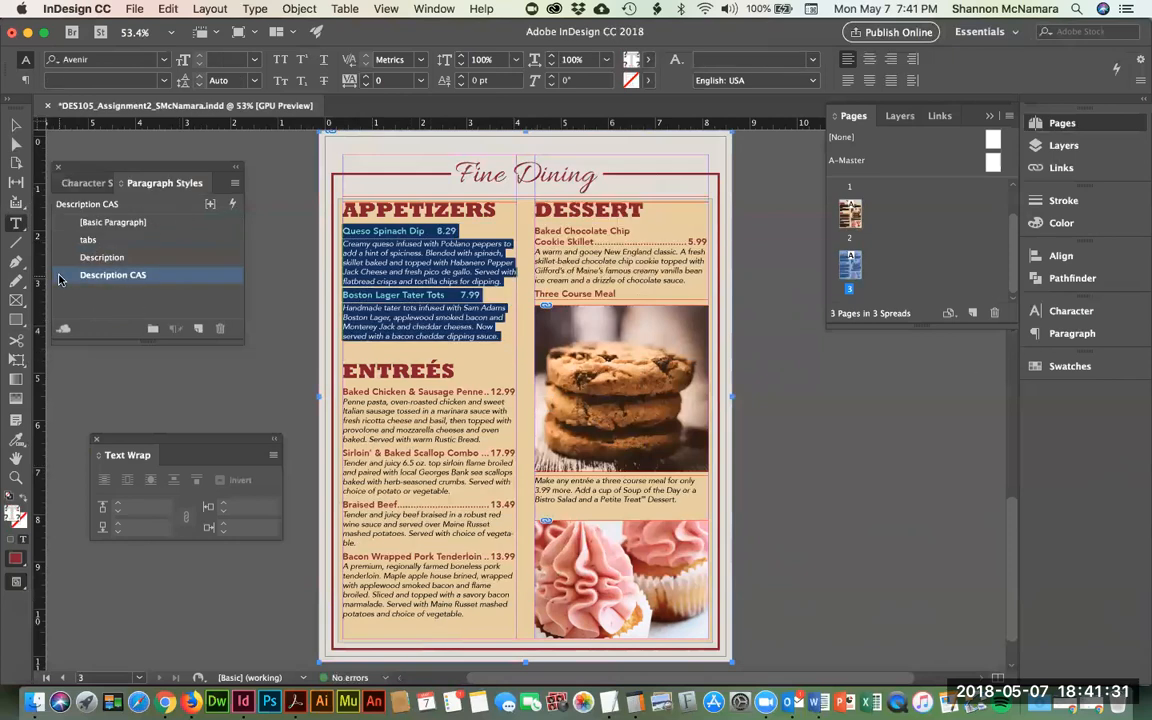
- Set the Description CAS style's Space After to 0.125 in
{"action": "double_click", "coordinate": [60, 275]}
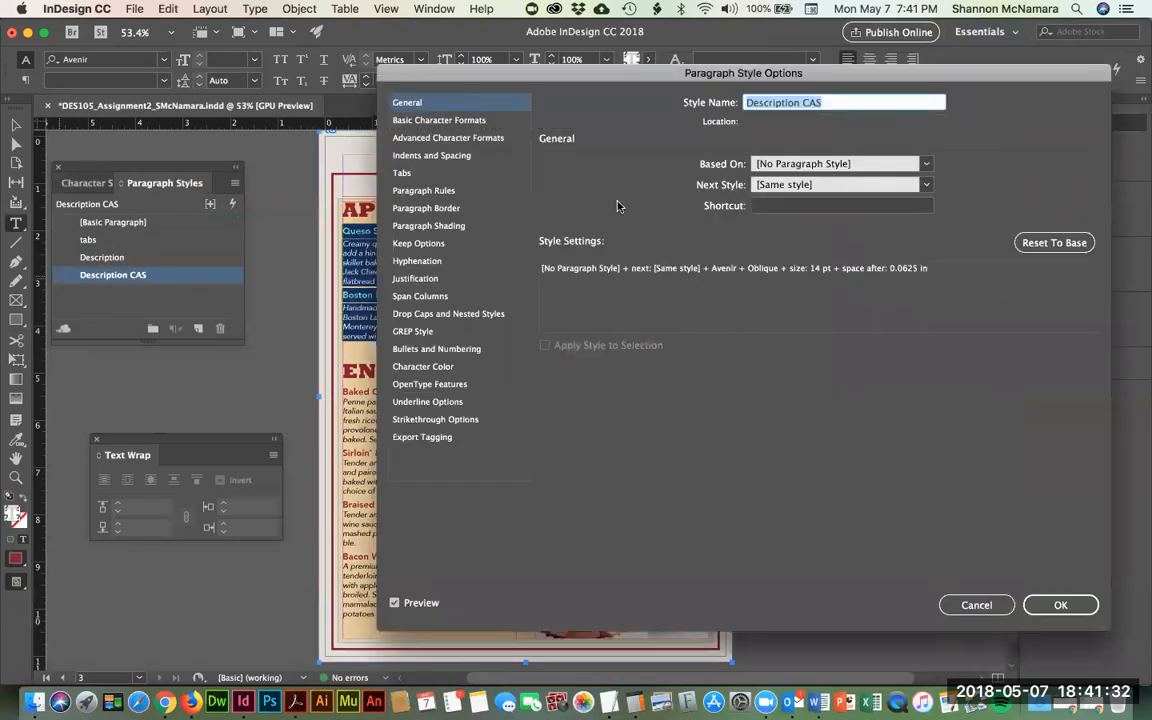
{"action": "left_click", "coordinate": [445, 191]}
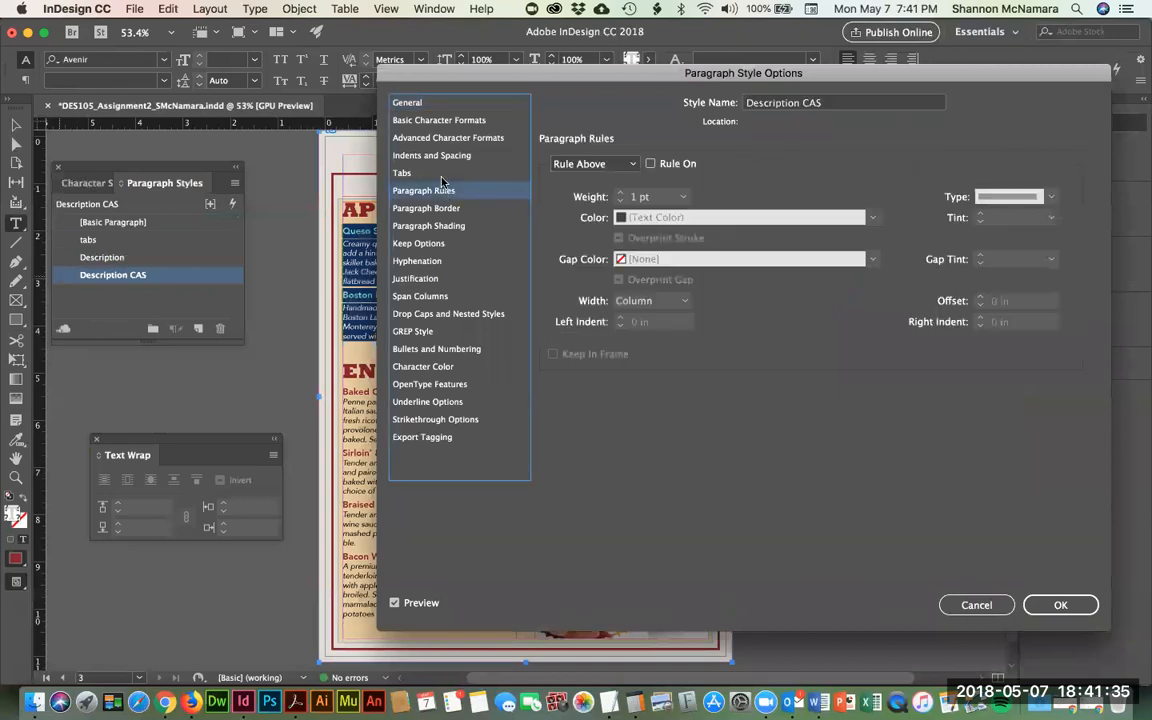
{"action": "left_click", "coordinate": [440, 155]}
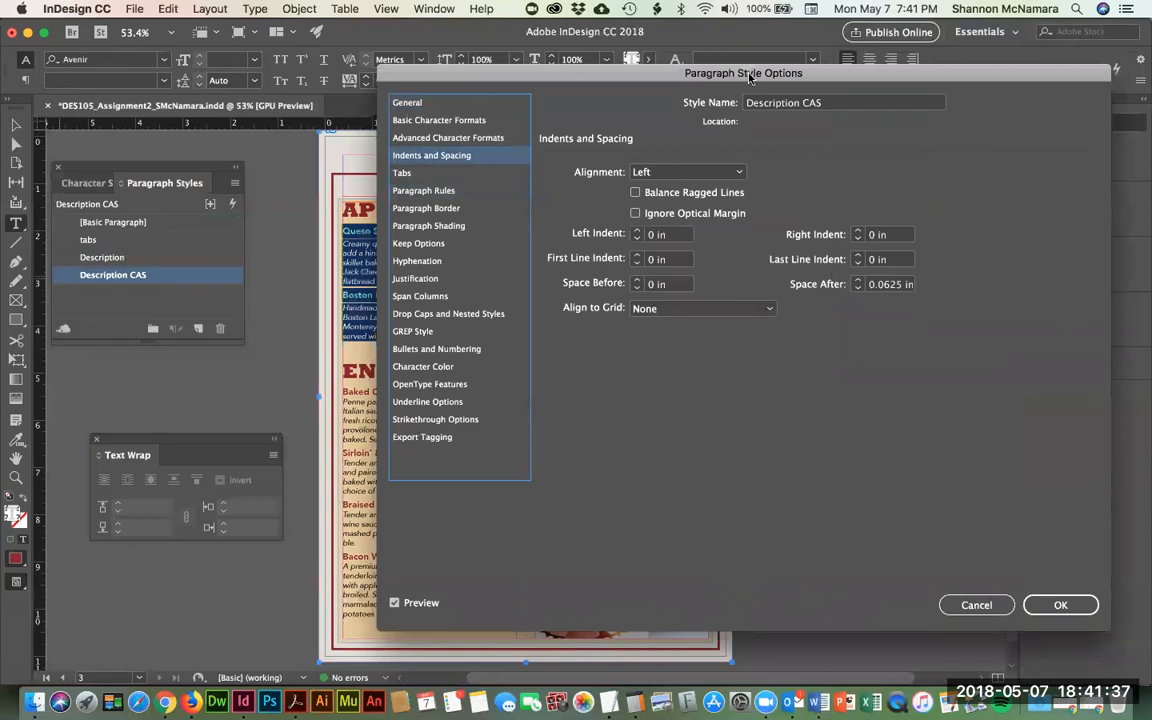
{"action": "left_click_drag", "start_coordinate": [750, 78], "coordinate": [936, 99]}
{"action": "left_click", "coordinate": [1045, 302]}
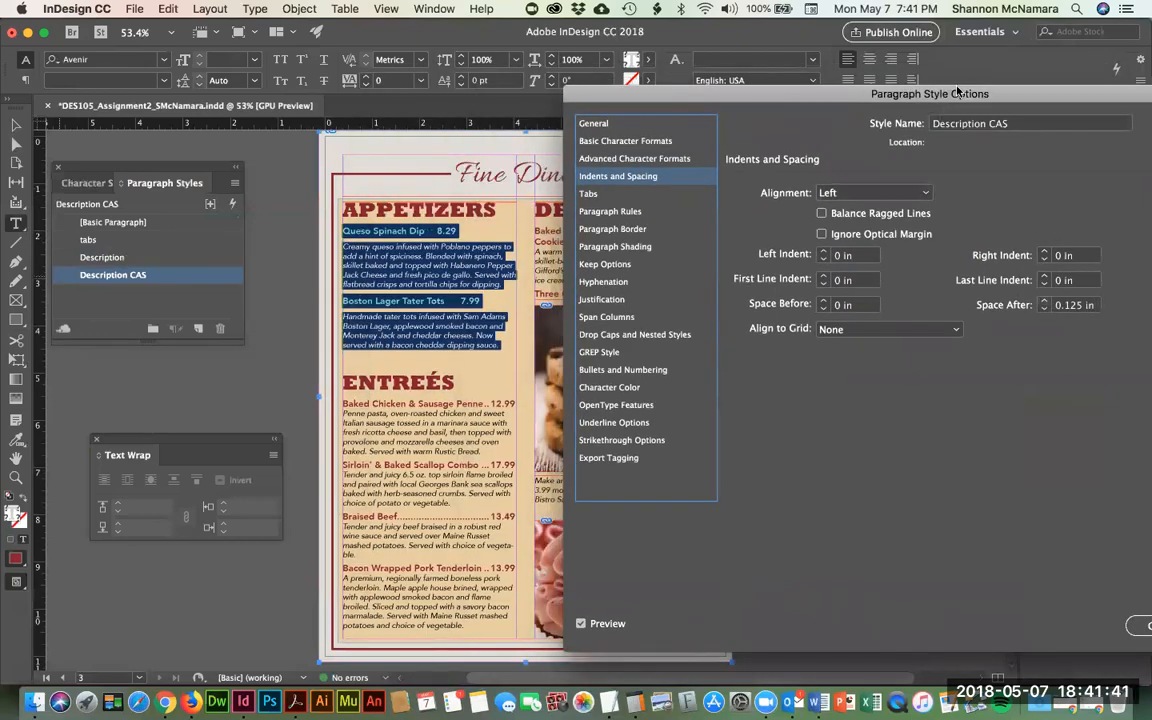
{"action": "left_click_drag", "start_coordinate": [957, 93], "coordinate": [715, 85]}
{"action": "left_click", "coordinate": [1008, 620]}
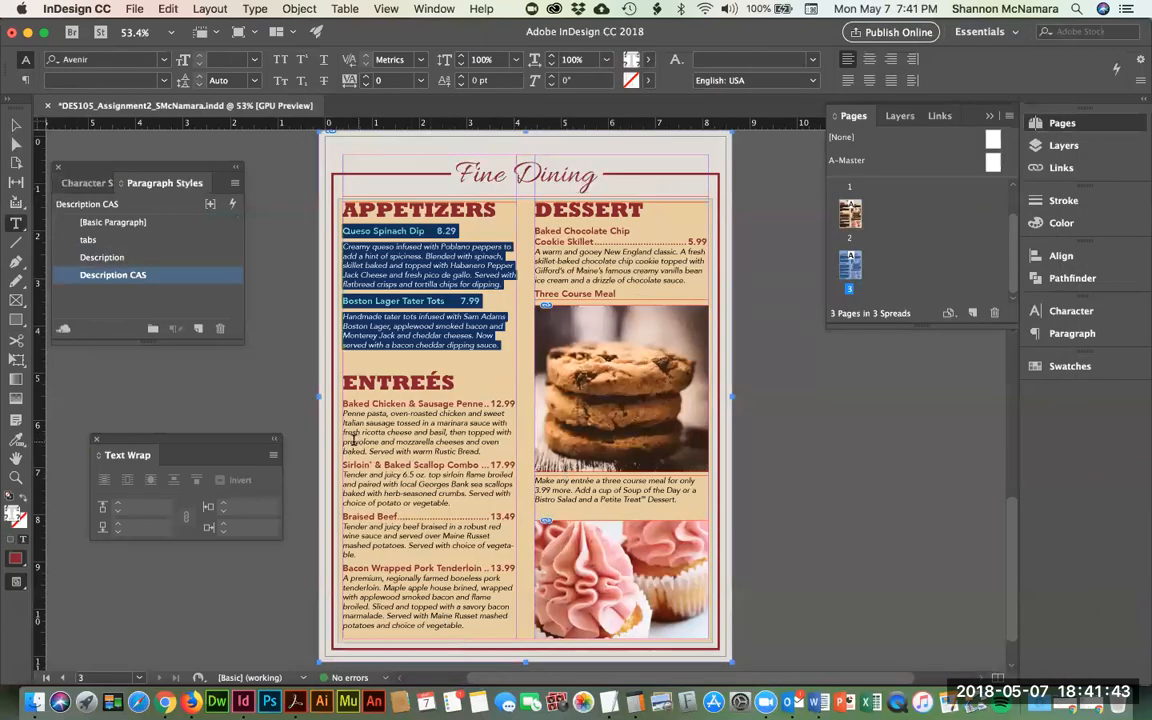
- Restore dotted leaders on the Queso Spinach Dip and Boston Lager Tater Tots lines with the tabs style
{"action": "left_click", "coordinate": [356, 503]}
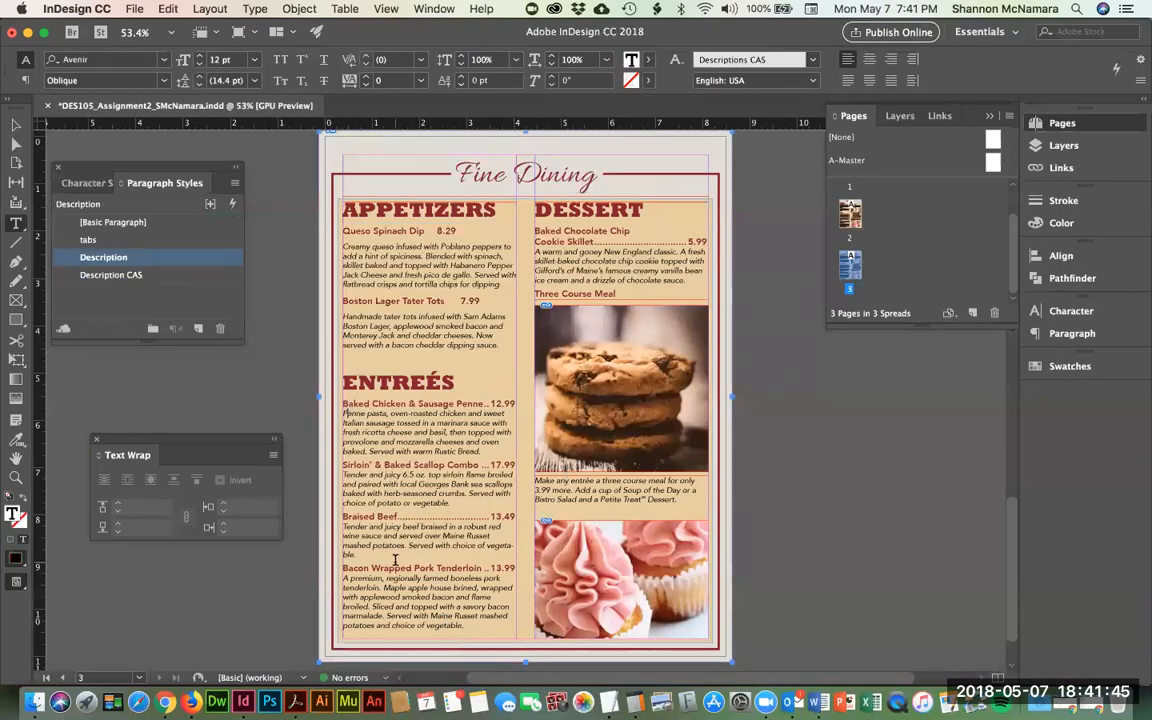
{"action": "left_click", "coordinate": [395, 560]}
{"action": "triple_click", "coordinate": [343, 231]}
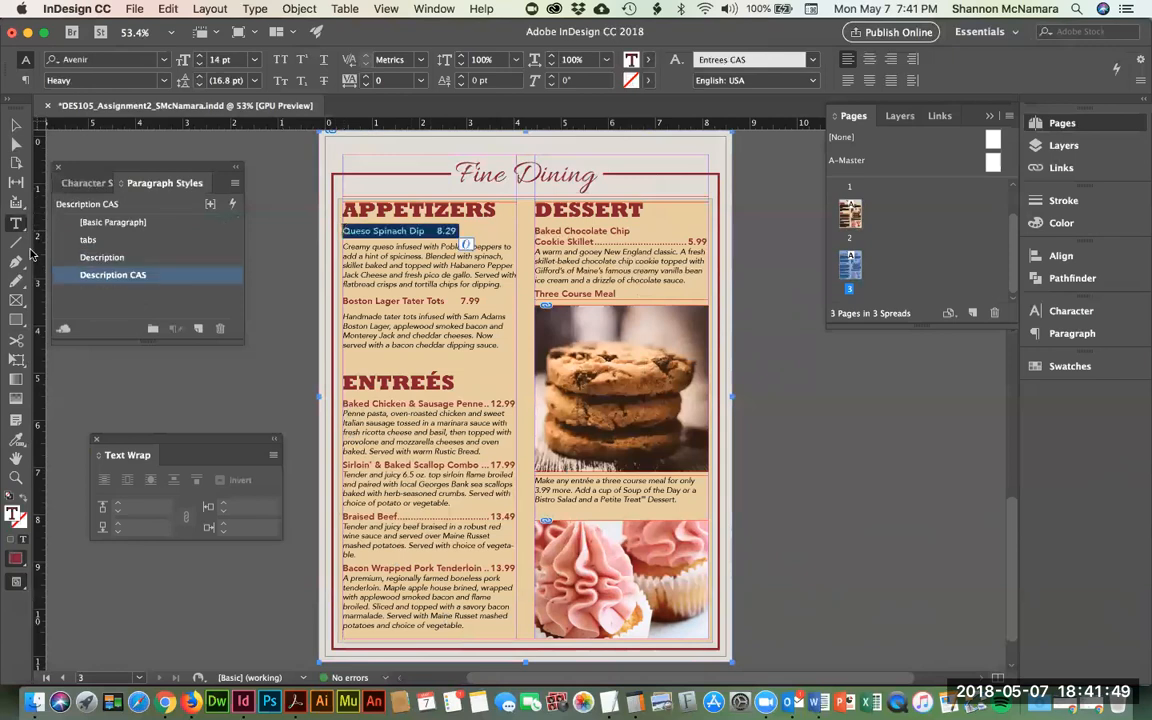
{"action": "left_click", "coordinate": [88, 240]}
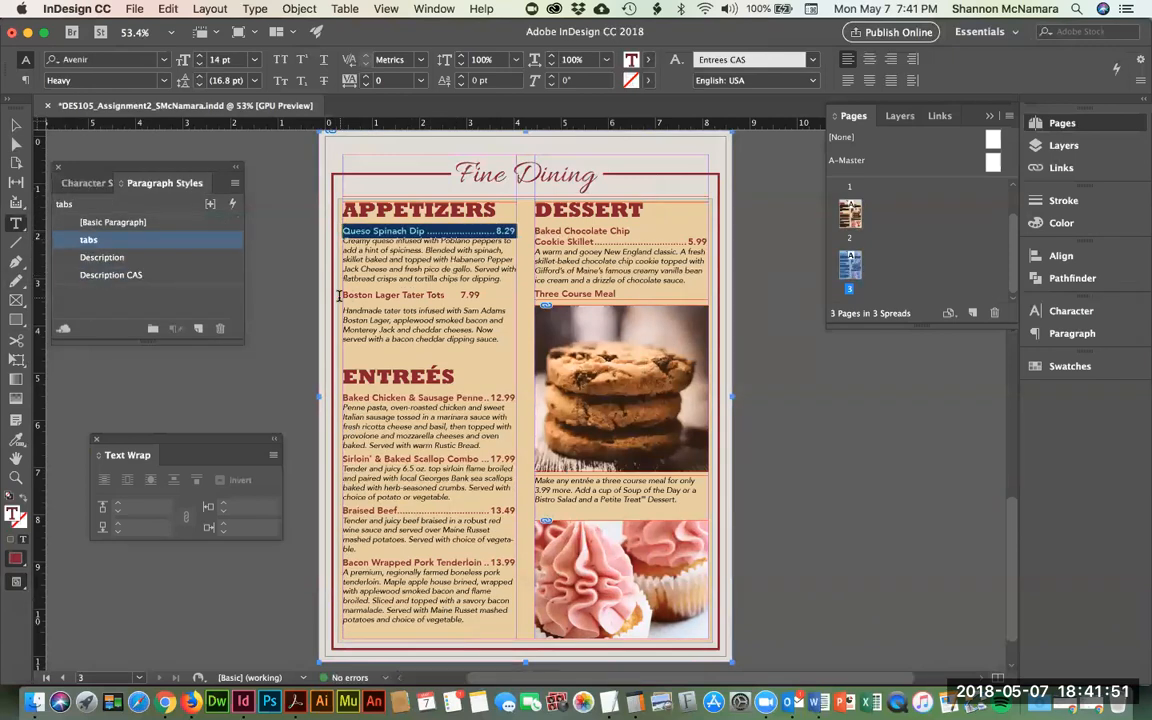
{"action": "left_click", "coordinate": [365, 331]}
{"action": "triple_click", "coordinate": [400, 295]}
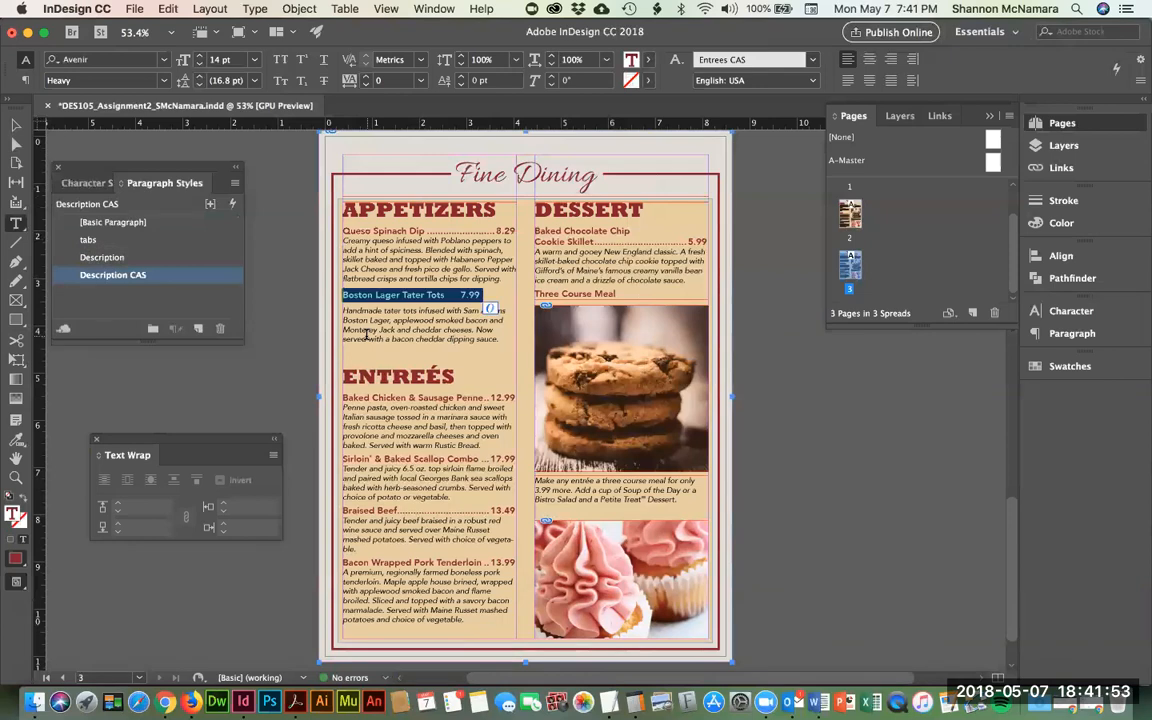
{"action": "left_click", "coordinate": [95, 241]}
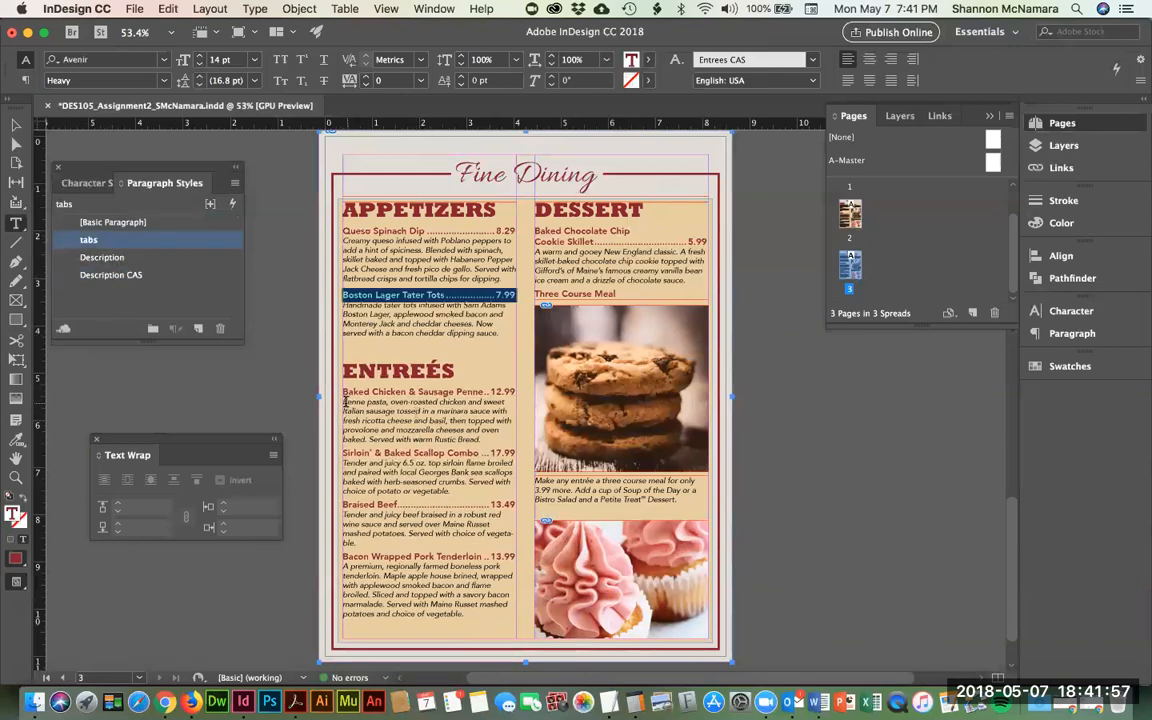
- Apply Description CAS to the Penne pasta and Sirloin & Baked Scallop Combo descriptions
{"action": "left_click", "coordinate": [345, 358]}
{"action": "key", "text": "shift+Down"}
{"action": "key", "text": "shift+Down"}
{"action": "key", "text": "shift+Down"}
{"action": "key", "text": "shift+Down"}
{"action": "key", "text": "shift+Down"}
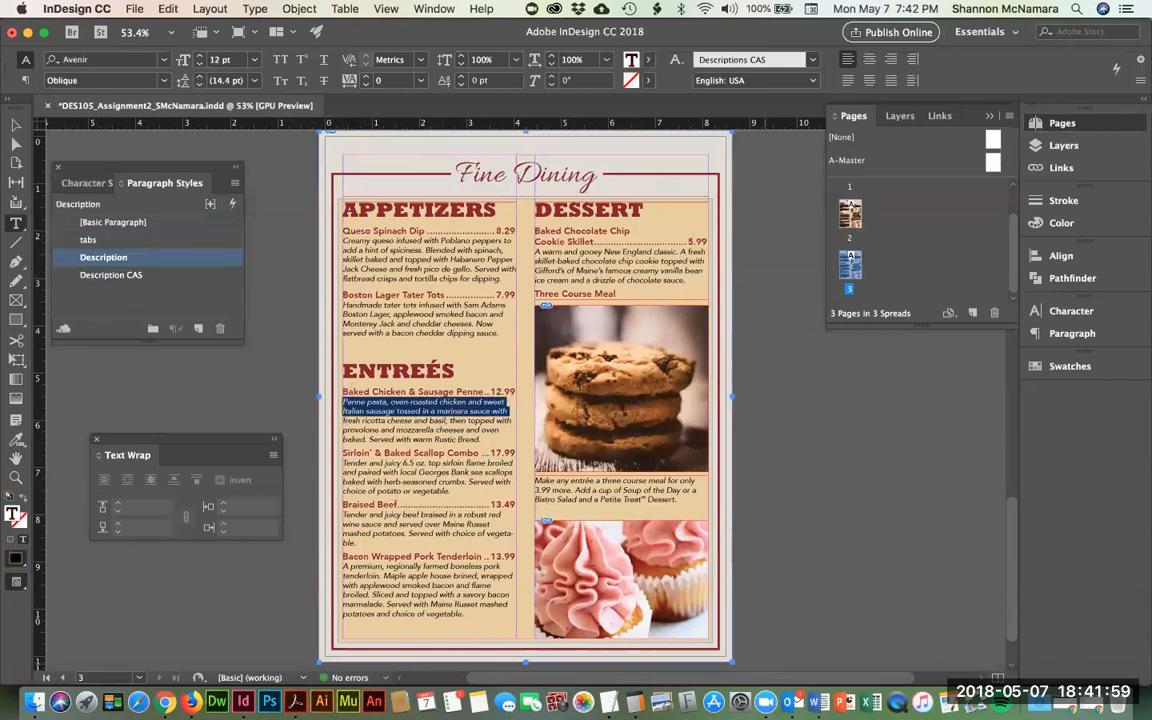
{"action": "left_click", "coordinate": [116, 276]}
{"action": "left_click_drag", "start_coordinate": [343, 465], "coordinate": [452, 494]}
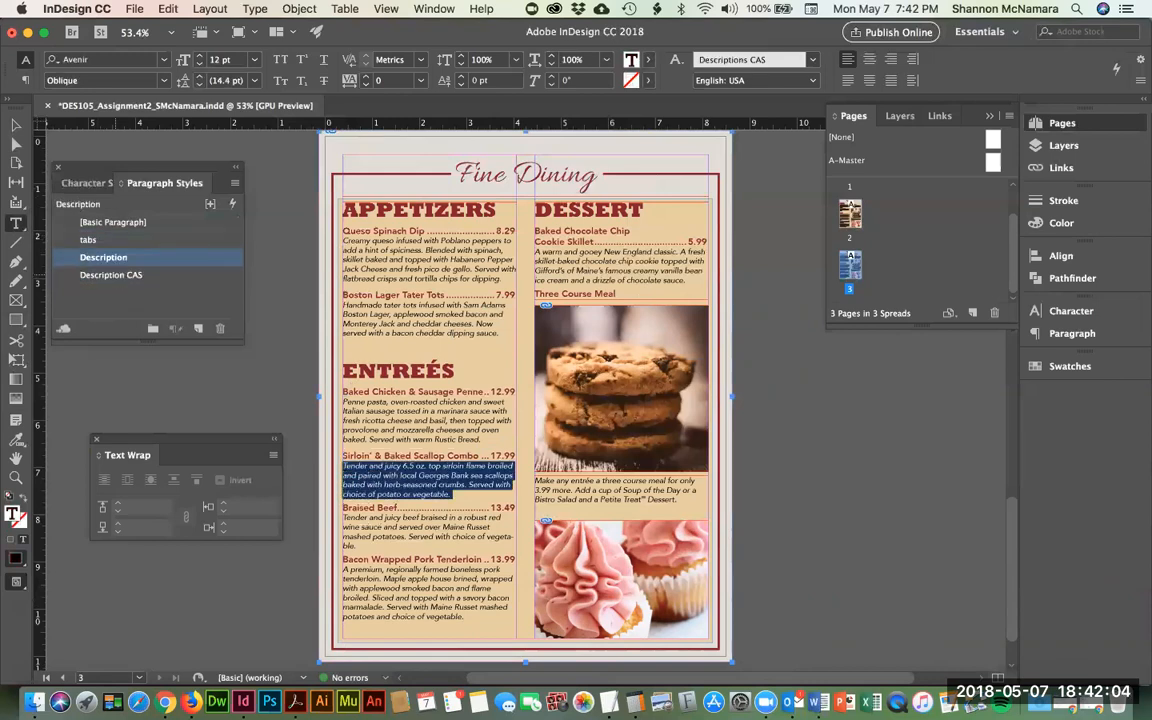
{"action": "left_click", "coordinate": [110, 275]}
- Apply Description CAS to the Braised Beef description and fix its line breaks with soft returns
{"action": "left_click", "coordinate": [344, 530]}
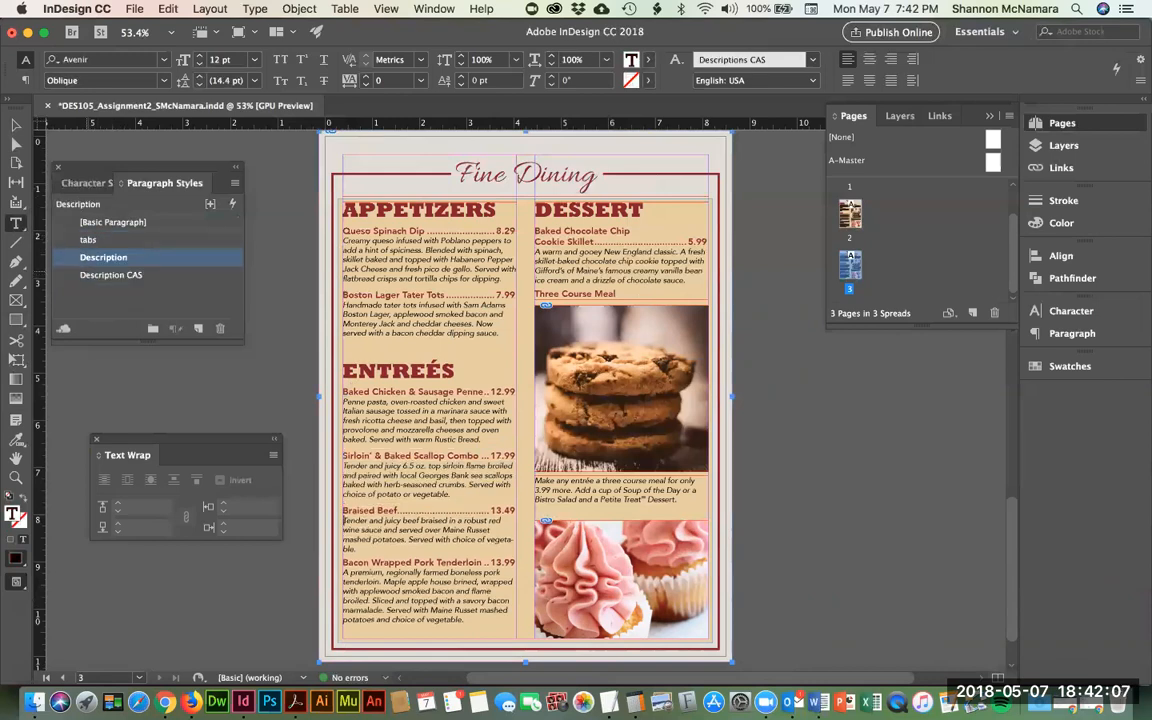
{"action": "left_click_drag", "start_coordinate": [344, 520], "coordinate": [513, 539]}
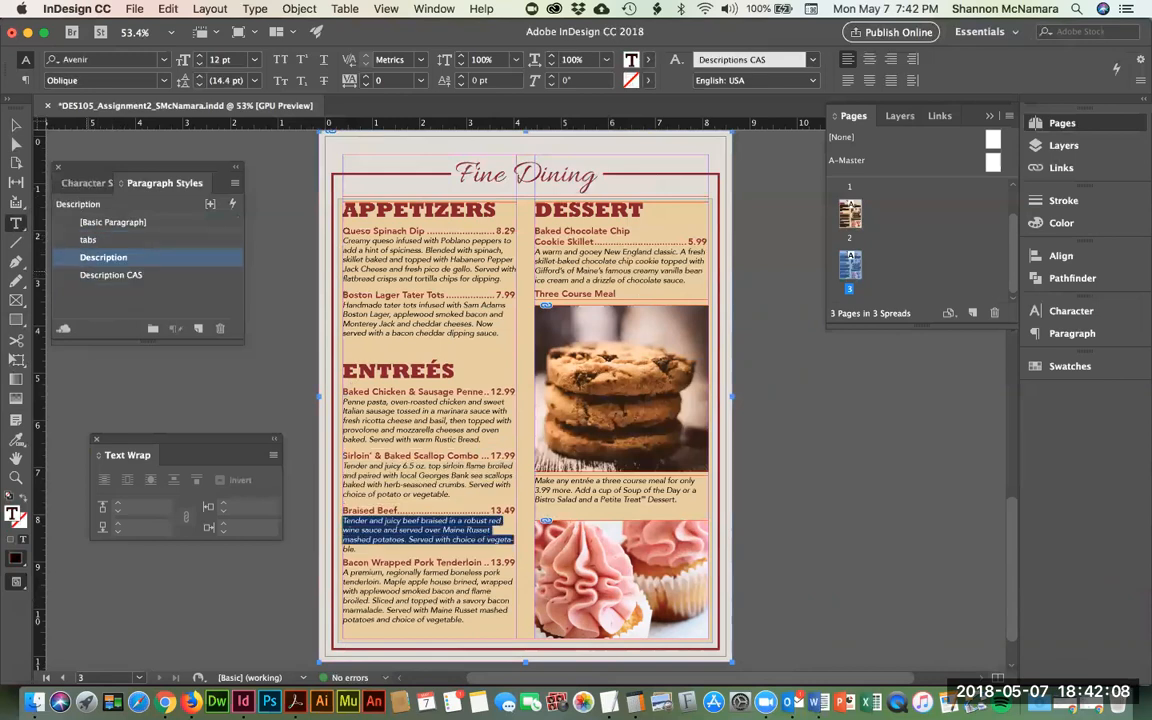
{"action": "left_click", "coordinate": [87, 274]}
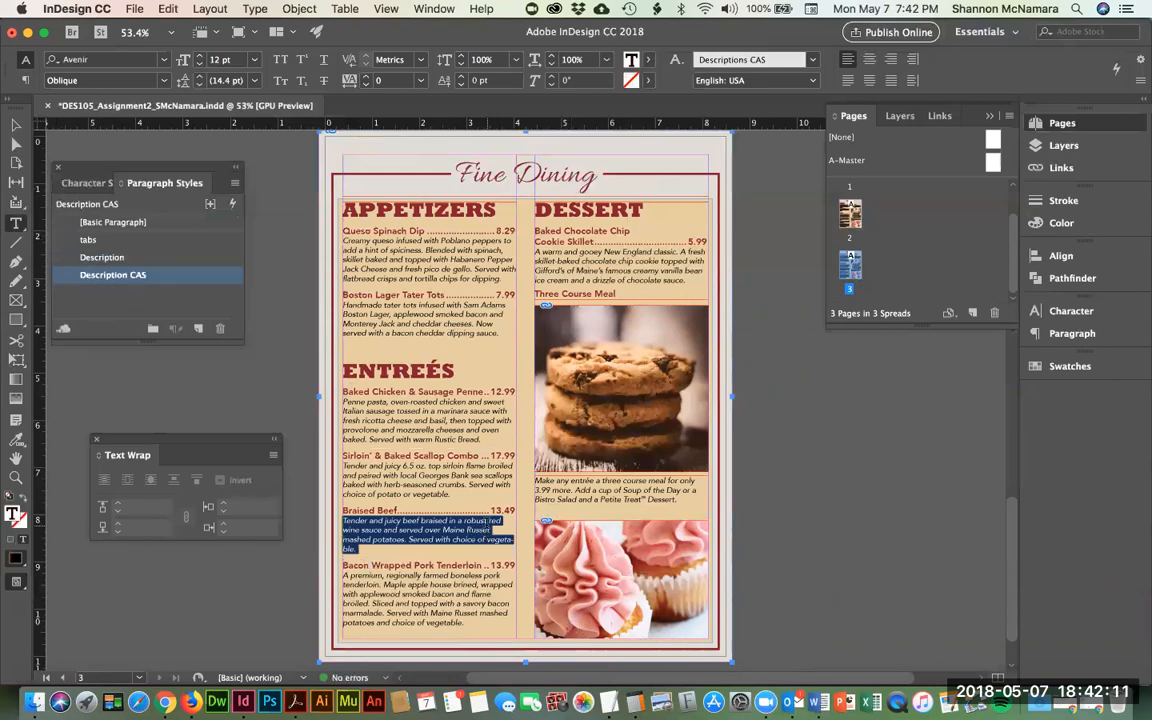
{"action": "left_click", "coordinate": [490, 530]}
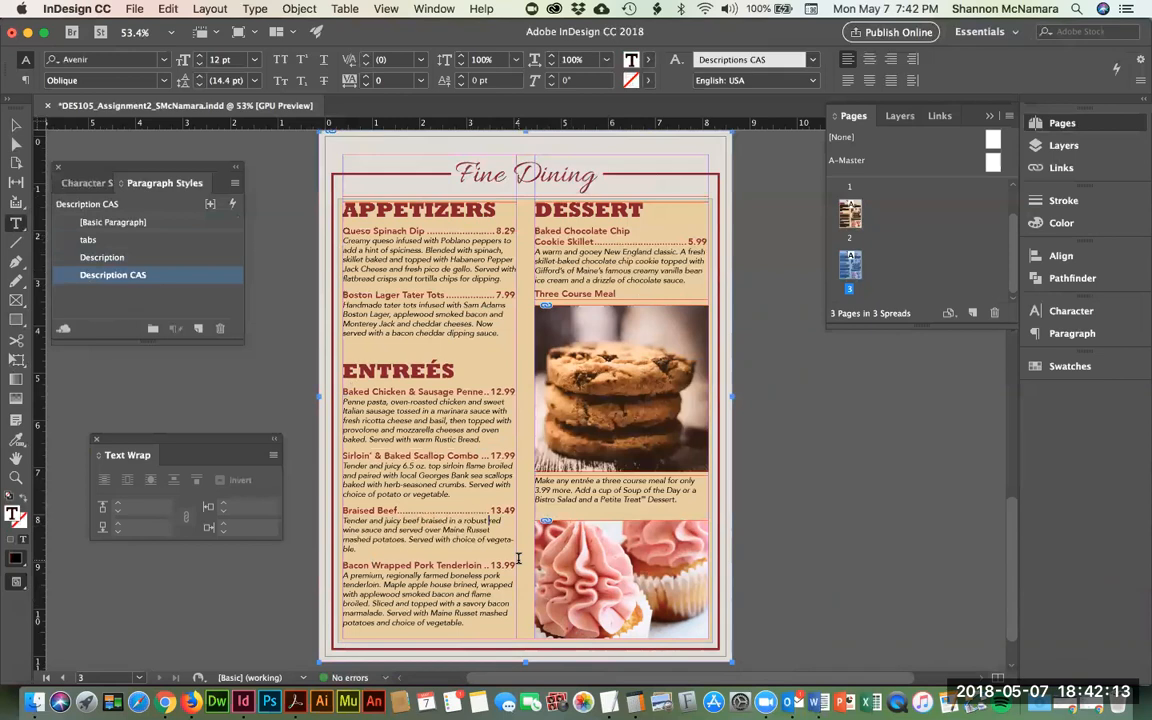
{"action": "key", "text": "shift+Return"}
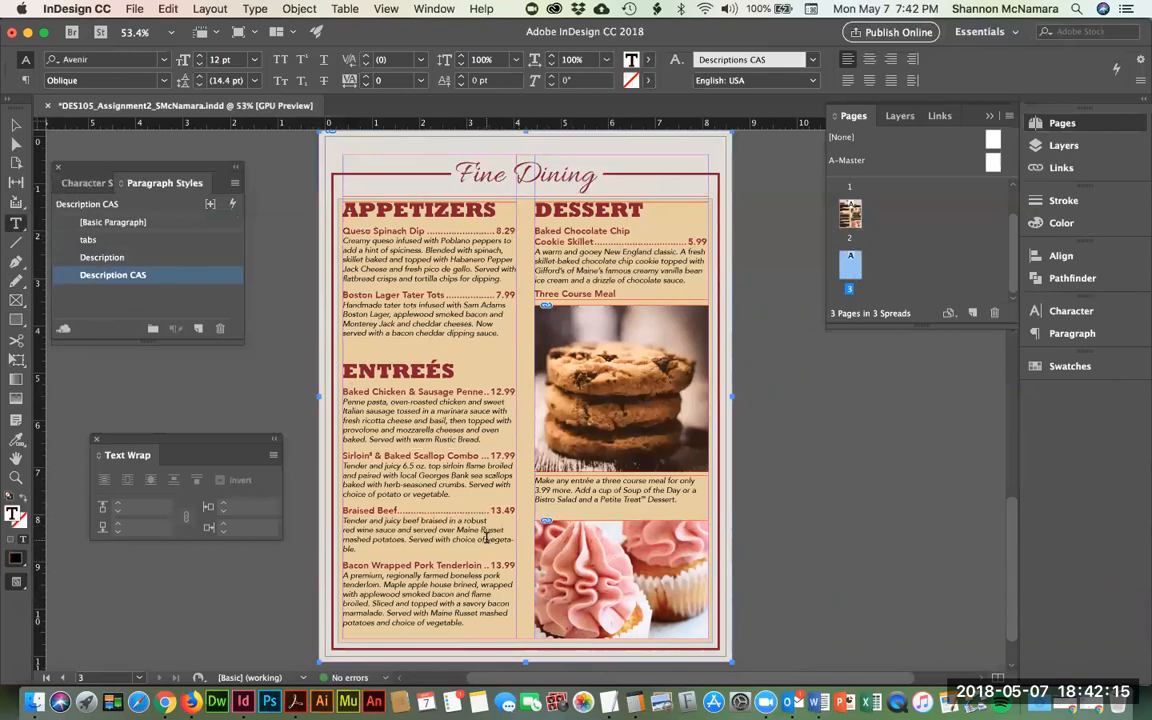
{"action": "key", "text": "shift+Return"}
- Apply Description CAS to the Baked Chocolate Chip Cookie Skillet description
{"action": "key", "text": "Down"}
{"action": "key", "text": "Down"}
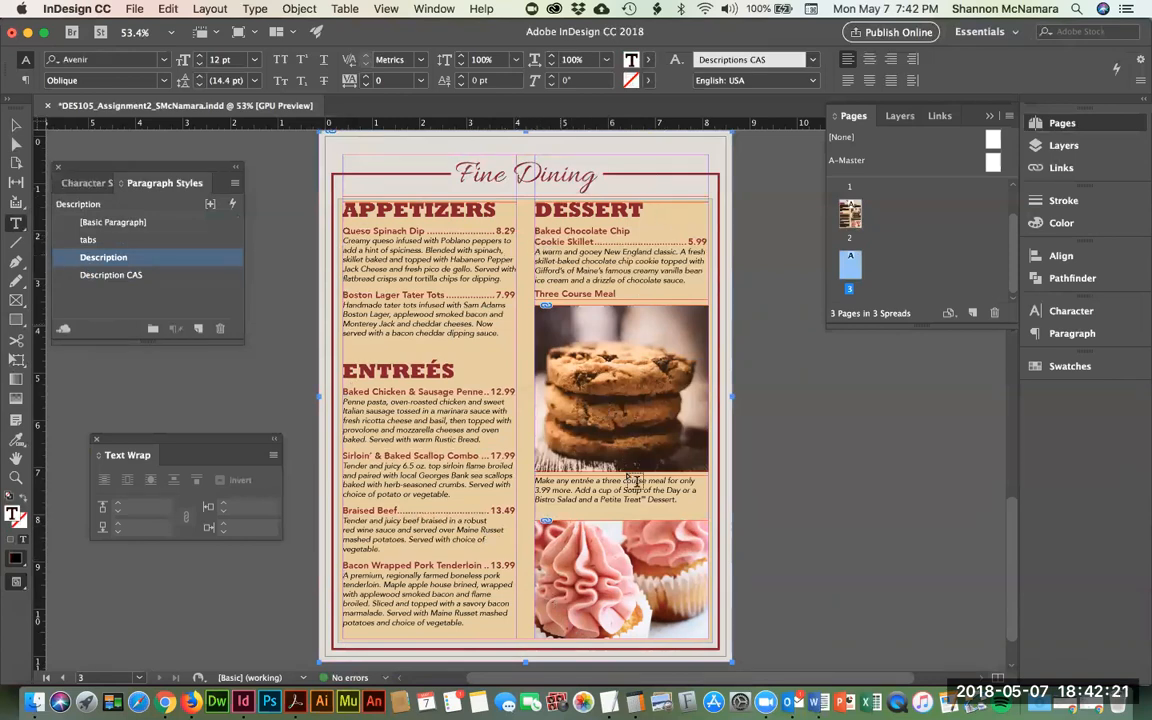
{"action": "key", "text": "super+shift+Down"}
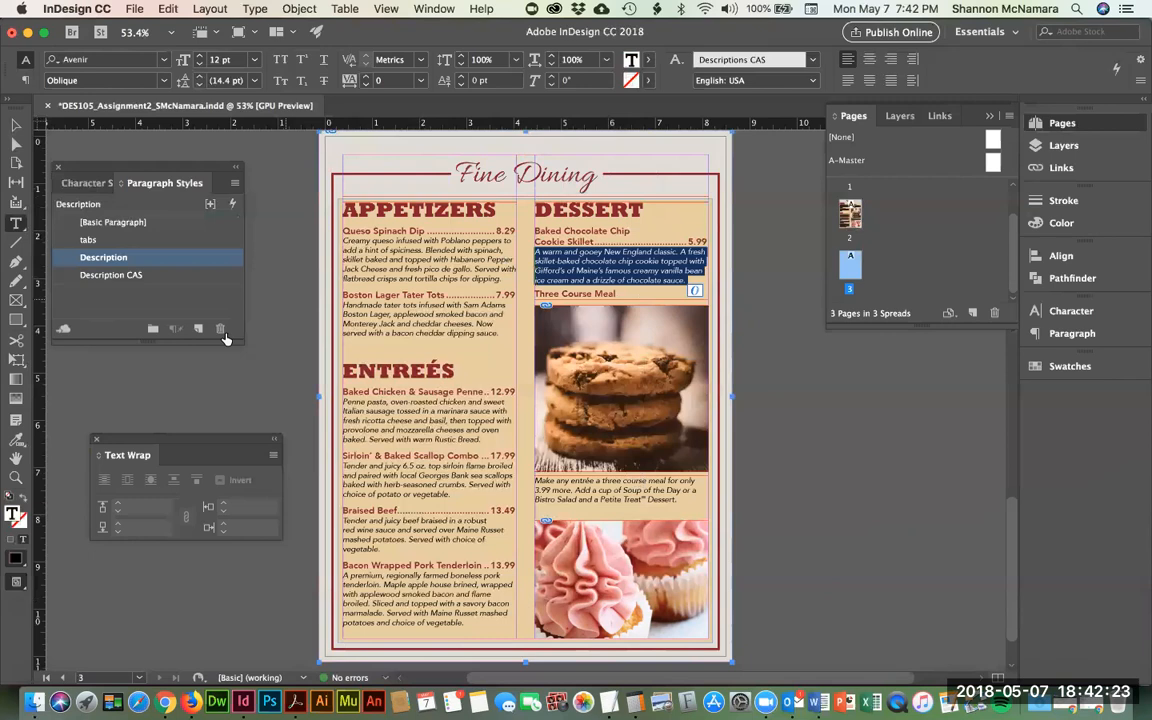
{"action": "left_click", "coordinate": [61, 274]}
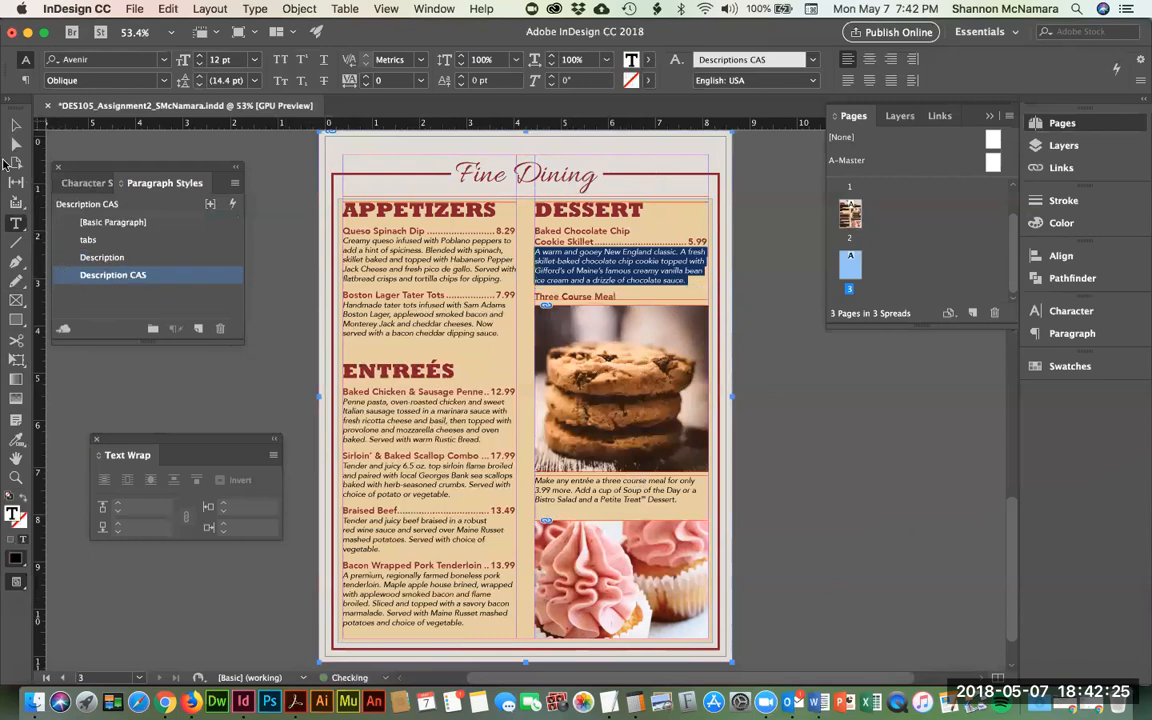
- Shorten the DESSERT text frame so Three Course Meal moves below the cookie image
{"action": "left_click", "coordinate": [16, 124]}
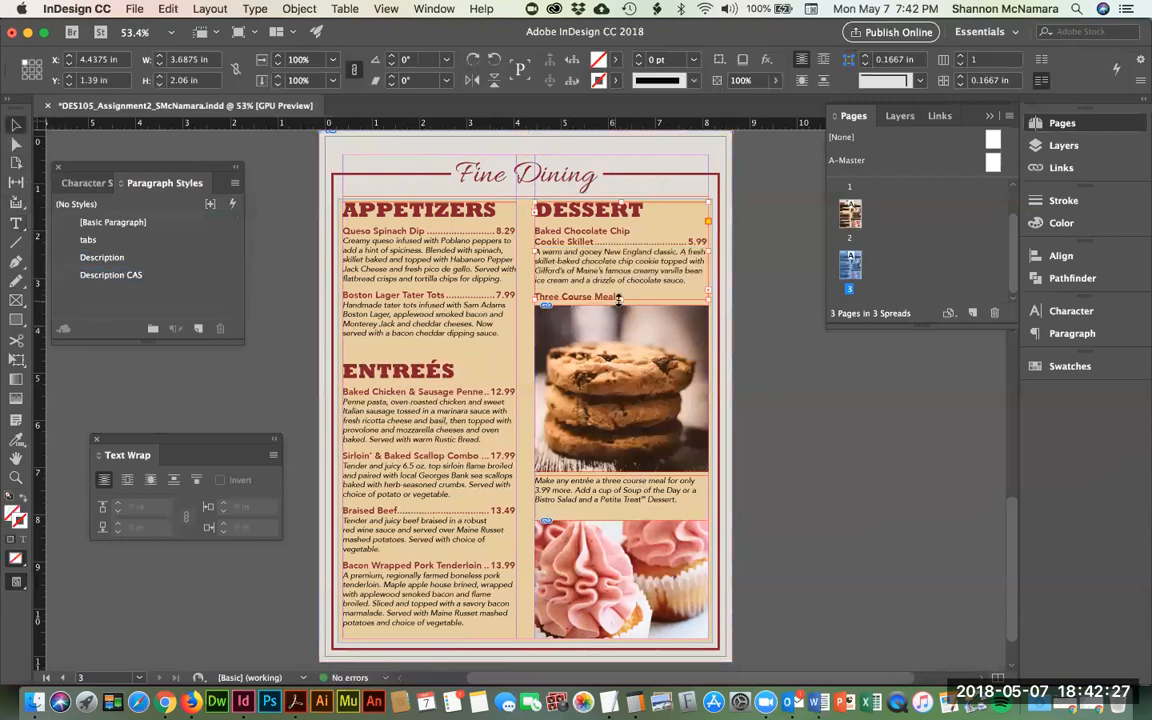
{"action": "left_click_drag", "start_coordinate": [621, 298], "coordinate": [621, 294]}
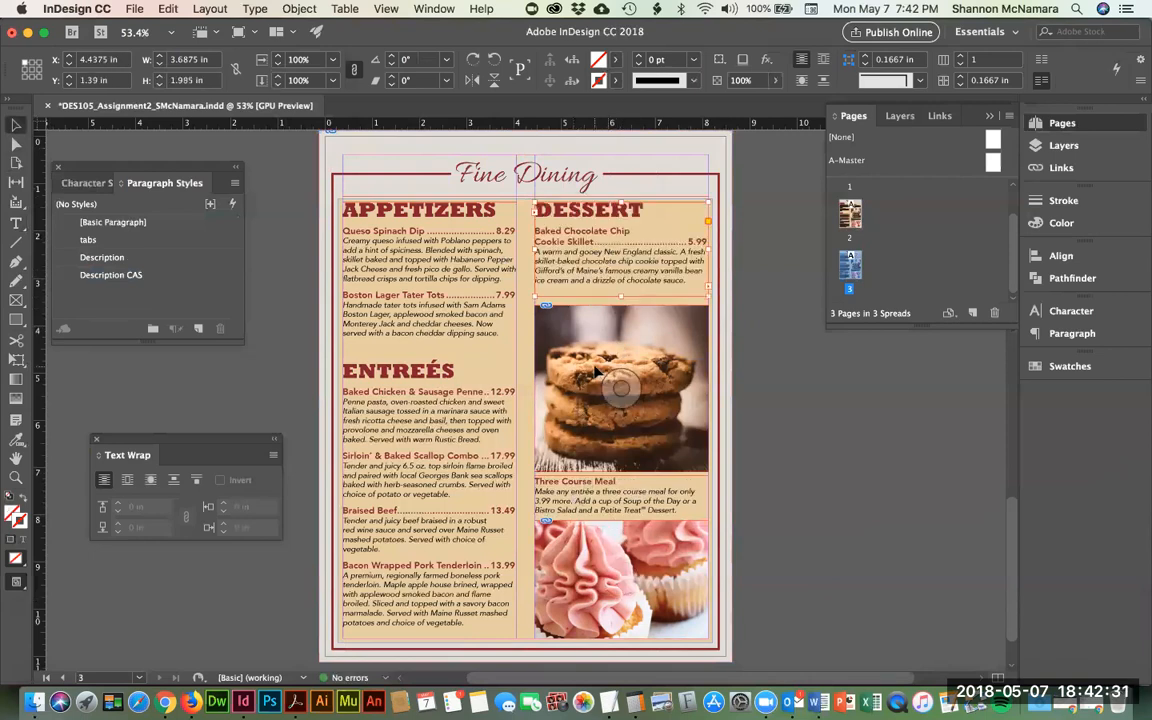
{"action": "left_click", "coordinate": [939, 397]}
- Move the cookie photo up slightly
{"action": "left_click", "coordinate": [610, 330]}
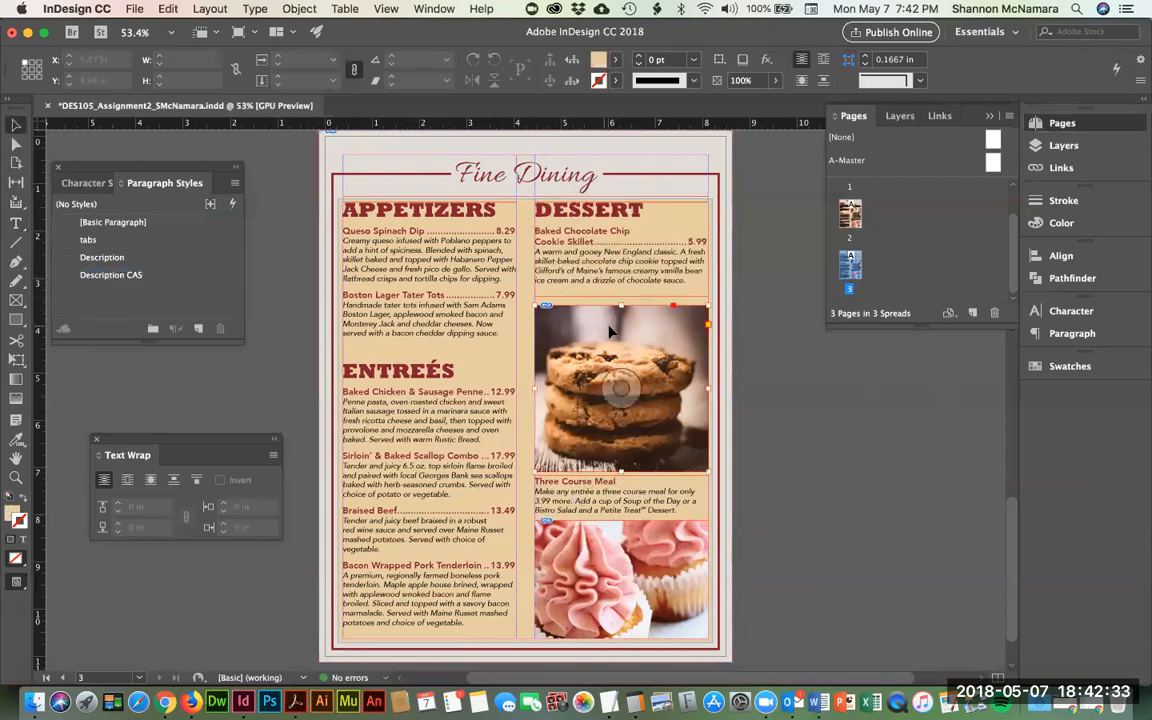
{"action": "left_click_drag", "start_coordinate": [610, 330], "coordinate": [606, 326]}
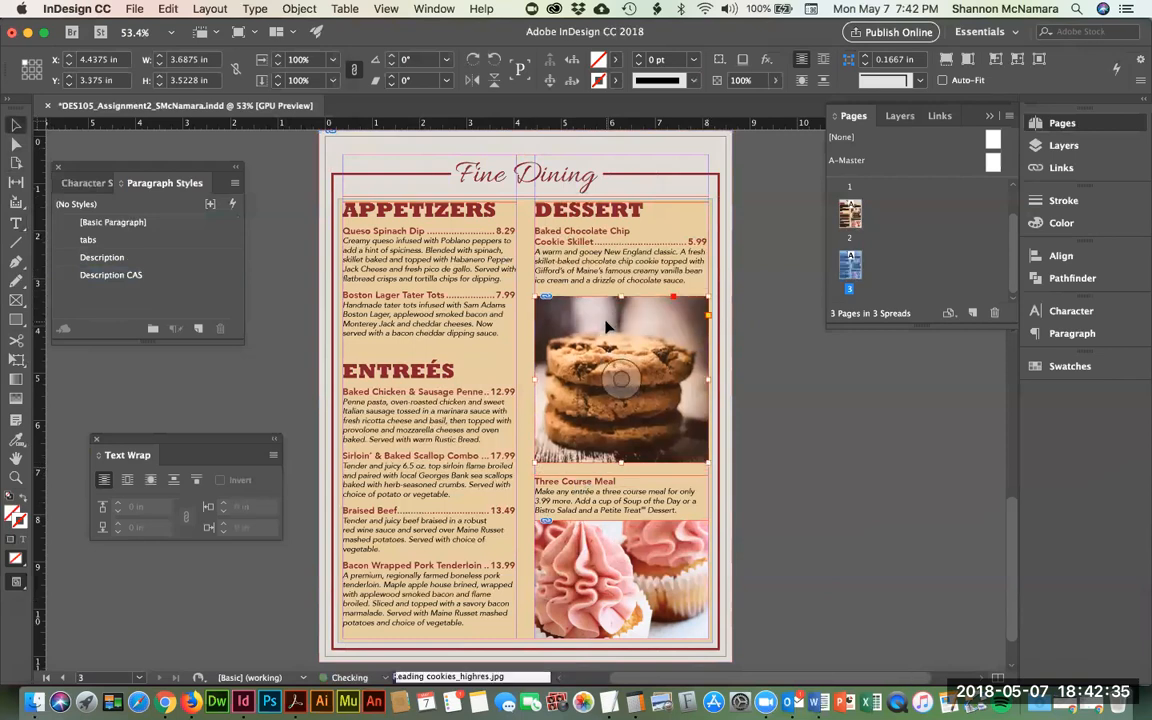
{"action": "left_click", "coordinate": [877, 434]}
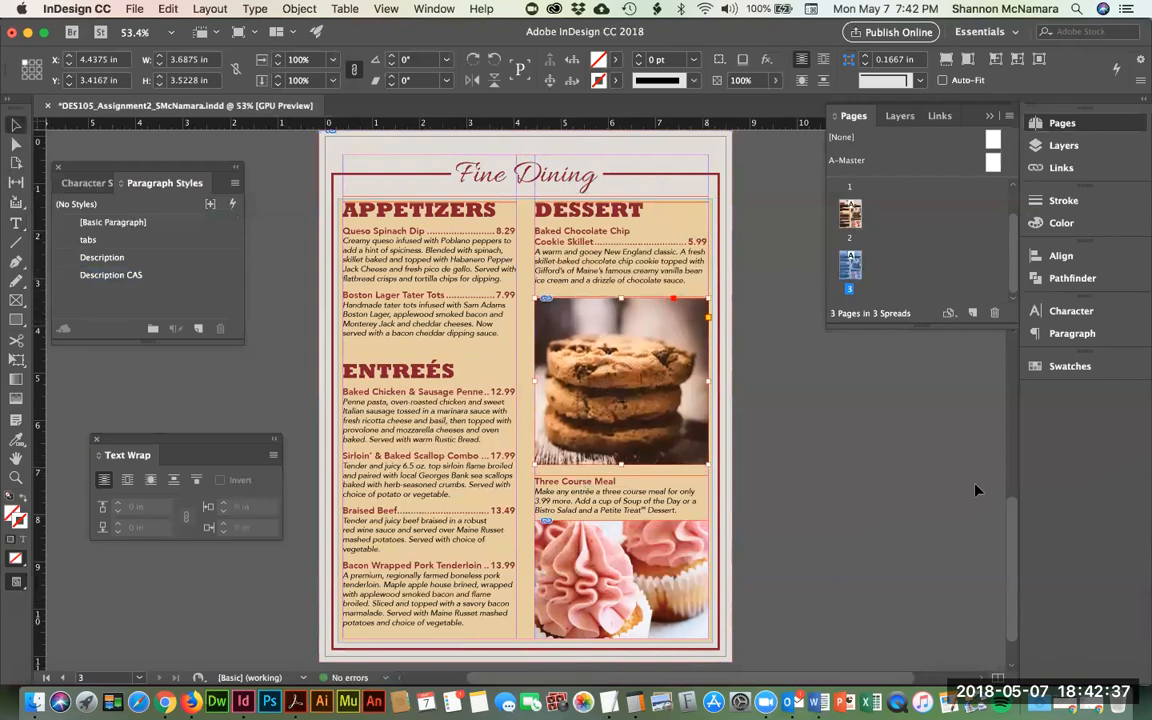
- Replace the Fine Dining heading text with 'Casual Dining'
{"action": "double_click", "coordinate": [502, 170]}
{"action": "triple_click", "coordinate": [503, 168]}
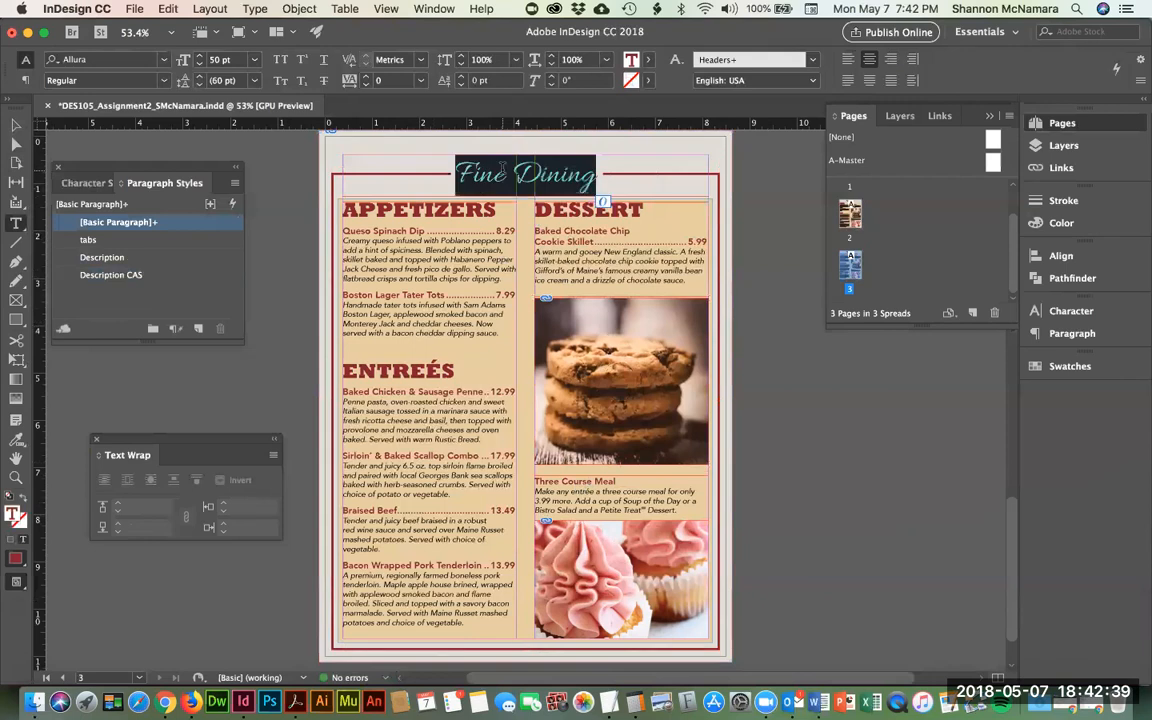
{"action": "type", "text": "Casual D"}
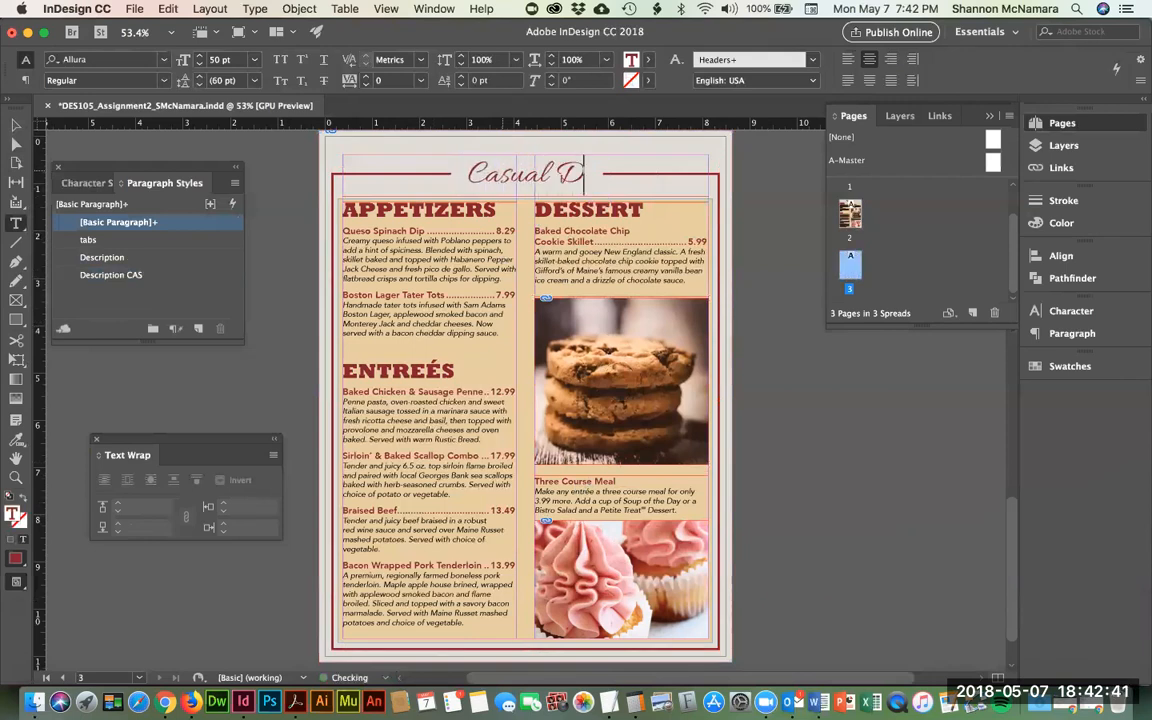
{"action": "type", "text": "ining"}
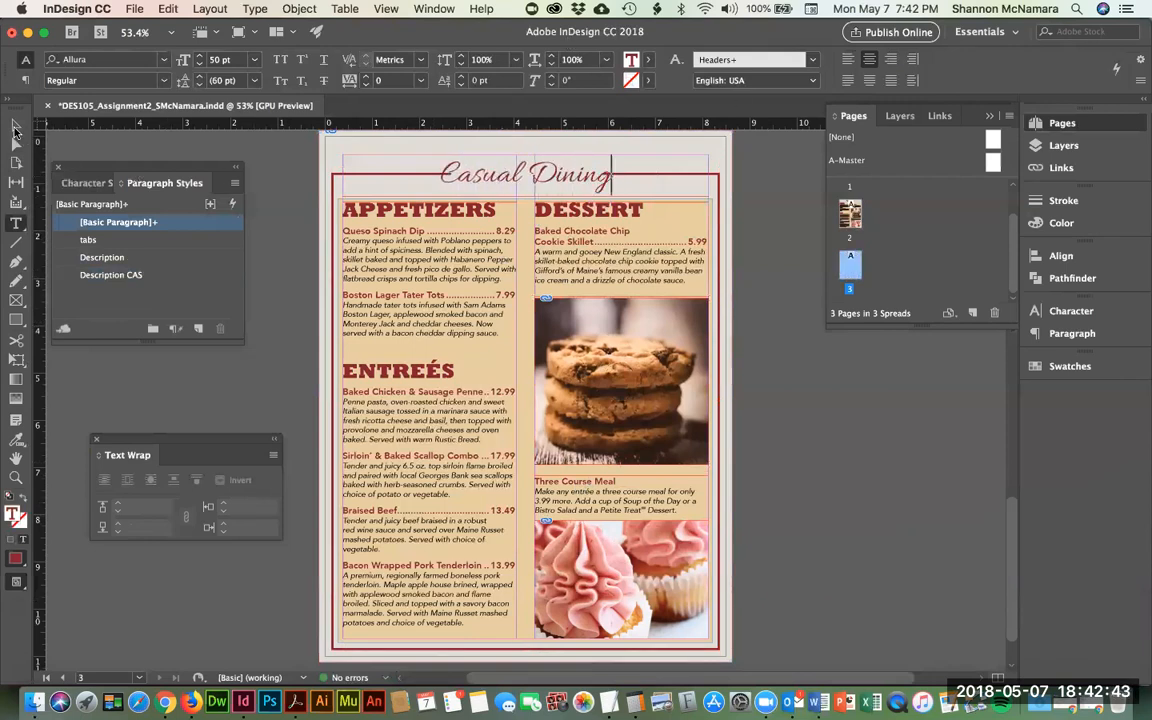
{"action": "left_click", "coordinate": [16, 125]}
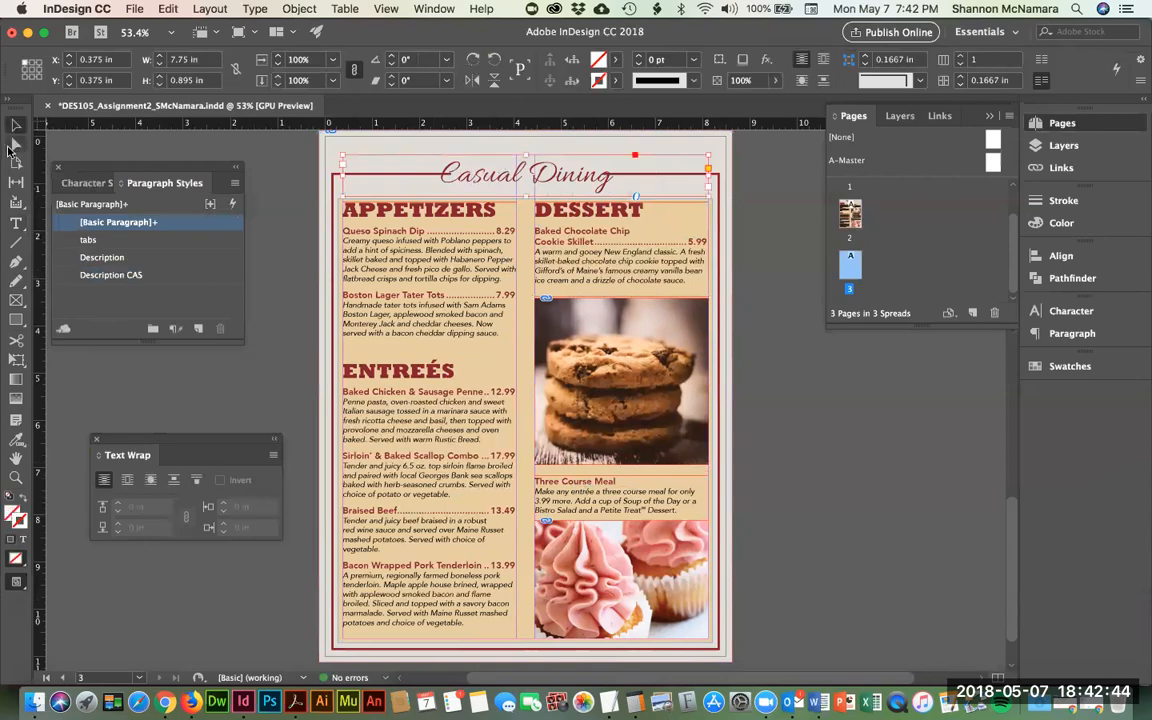
{"action": "left_click", "coordinate": [297, 175]}
- Pull the left red rule's inner end point back so it stops clear of Casual
{"action": "key", "text": "z"}
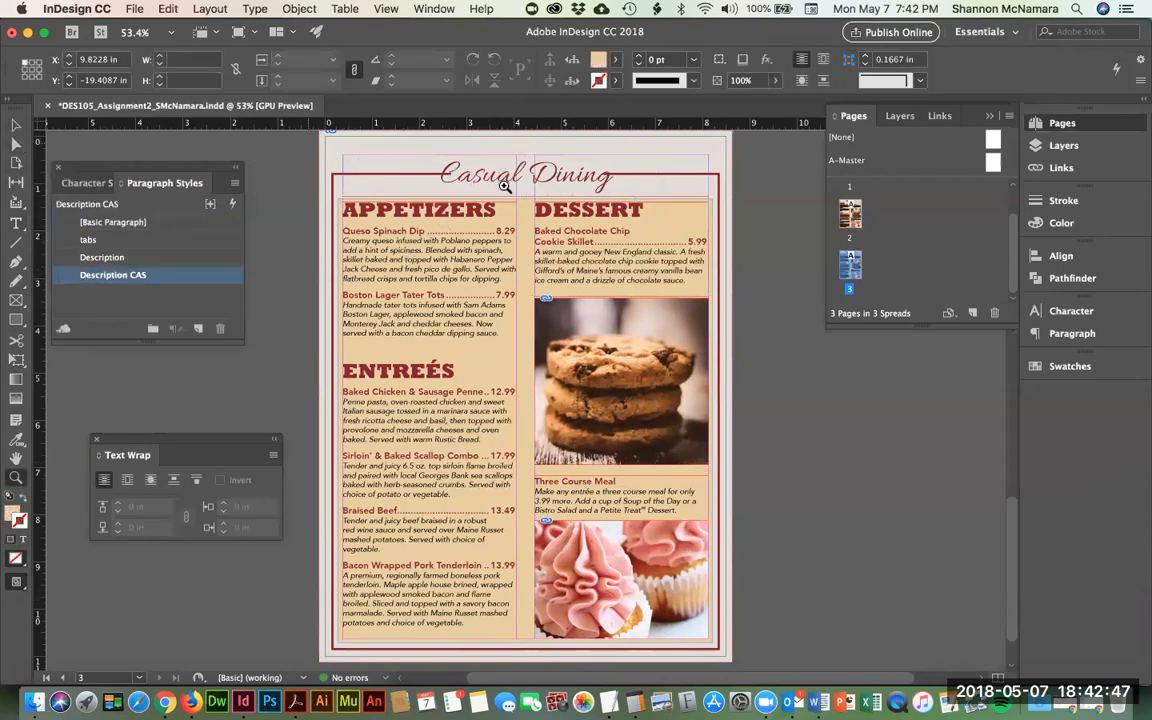
{"action": "left_click_drag", "start_coordinate": [504, 186], "coordinate": [540, 239]}
{"action": "left_click_drag", "start_coordinate": [766, 301], "coordinate": [206, 347]}
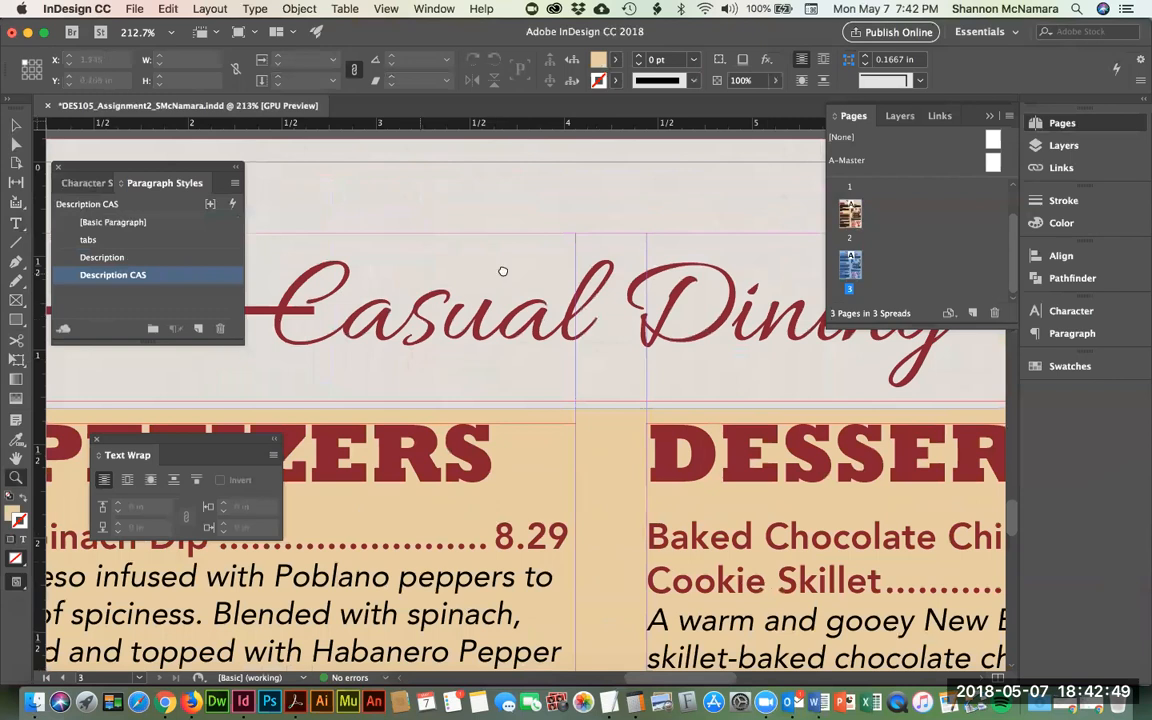
{"action": "left_click_drag", "start_coordinate": [503, 271], "coordinate": [643, 264]}
{"action": "left_click", "coordinate": [16, 145]}
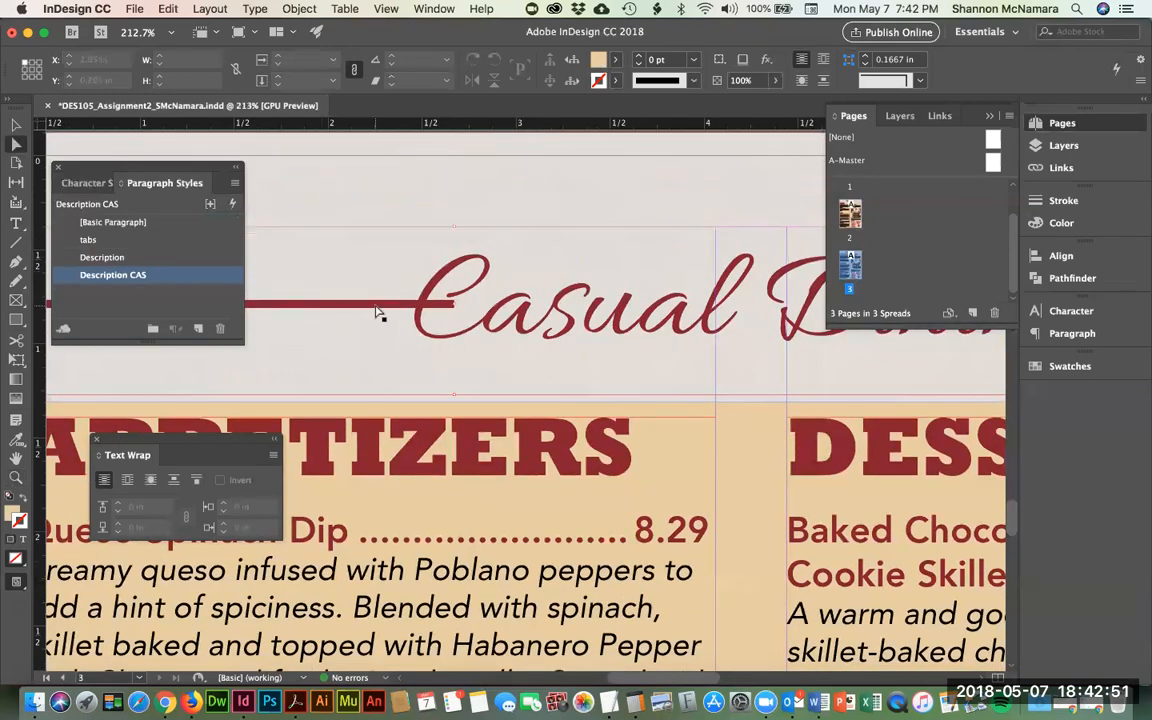
{"action": "left_click", "coordinate": [378, 312]}
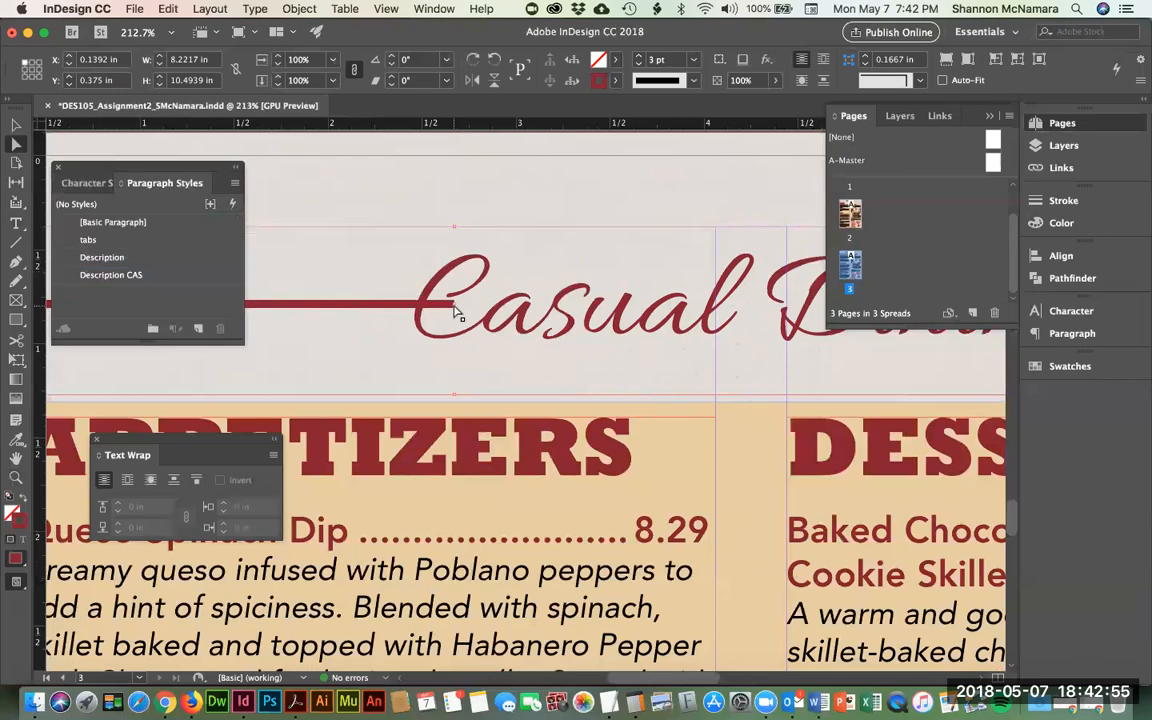
{"action": "key", "text": "super+minus"}
{"action": "key", "text": "super+minus"}
{"action": "key", "text": "super+minus"}
{"action": "left_click_drag", "start_coordinate": [457, 286], "coordinate": [704, 589]}
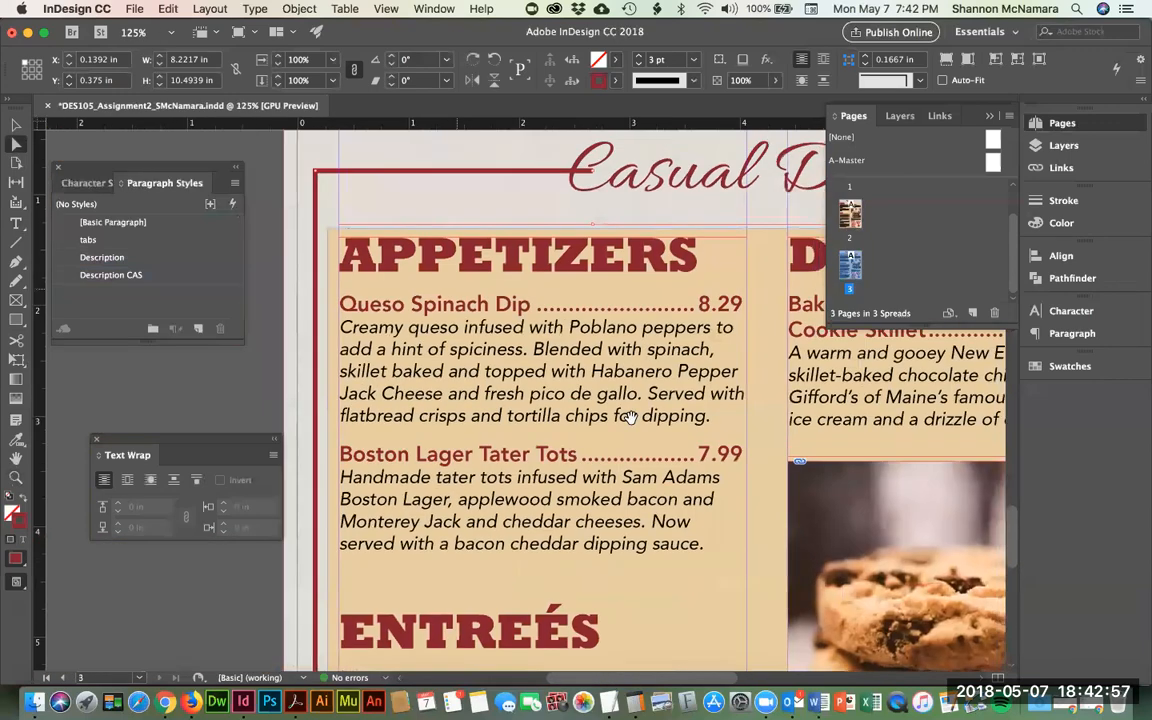
{"action": "scroll", "coordinate": [560, 391], "scroll_direction": "up", "scroll_amount": 5}
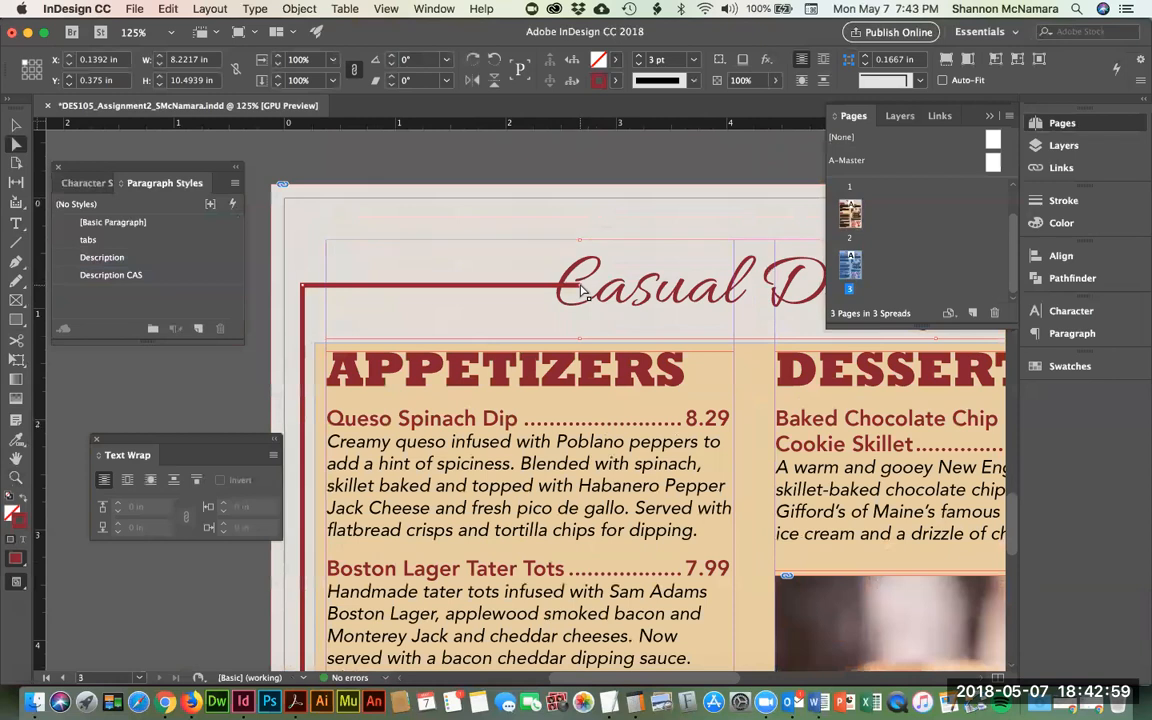
{"action": "left_click_drag", "start_coordinate": [580, 291], "coordinate": [543, 296]}
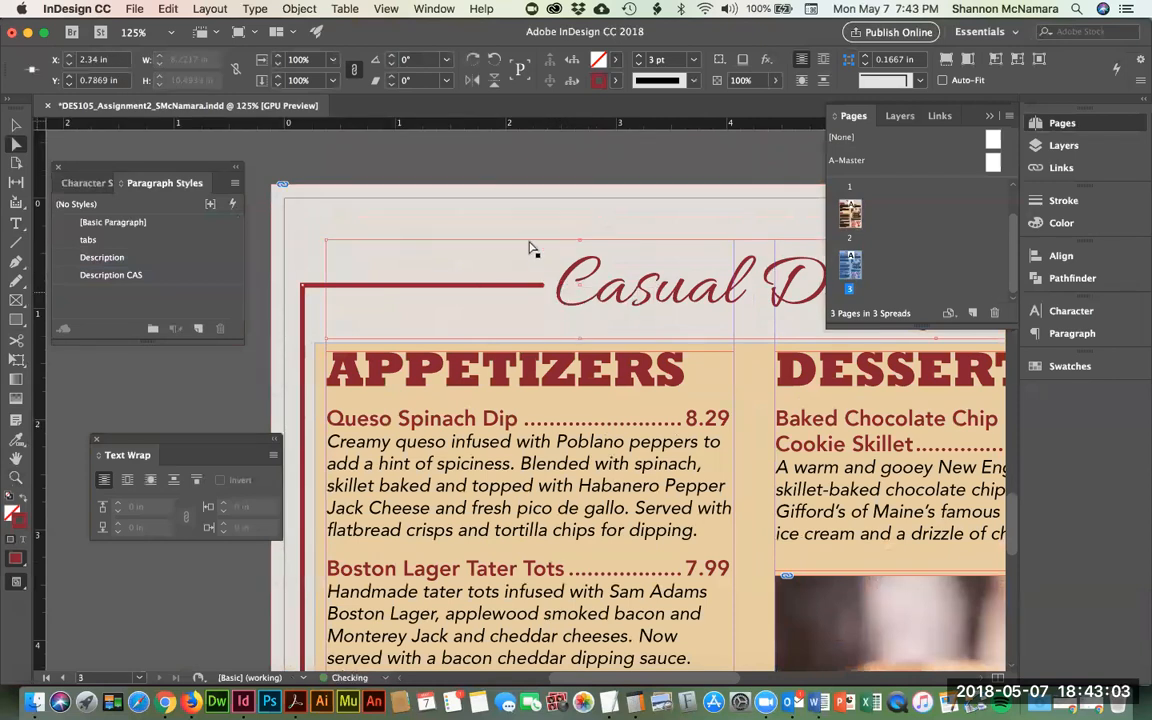
{"action": "left_click", "coordinate": [477, 143]}
- Move the right red rule's start point clear of Dining
{"action": "scroll", "coordinate": [697, 280], "scroll_direction": "right", "scroll_amount": 10}
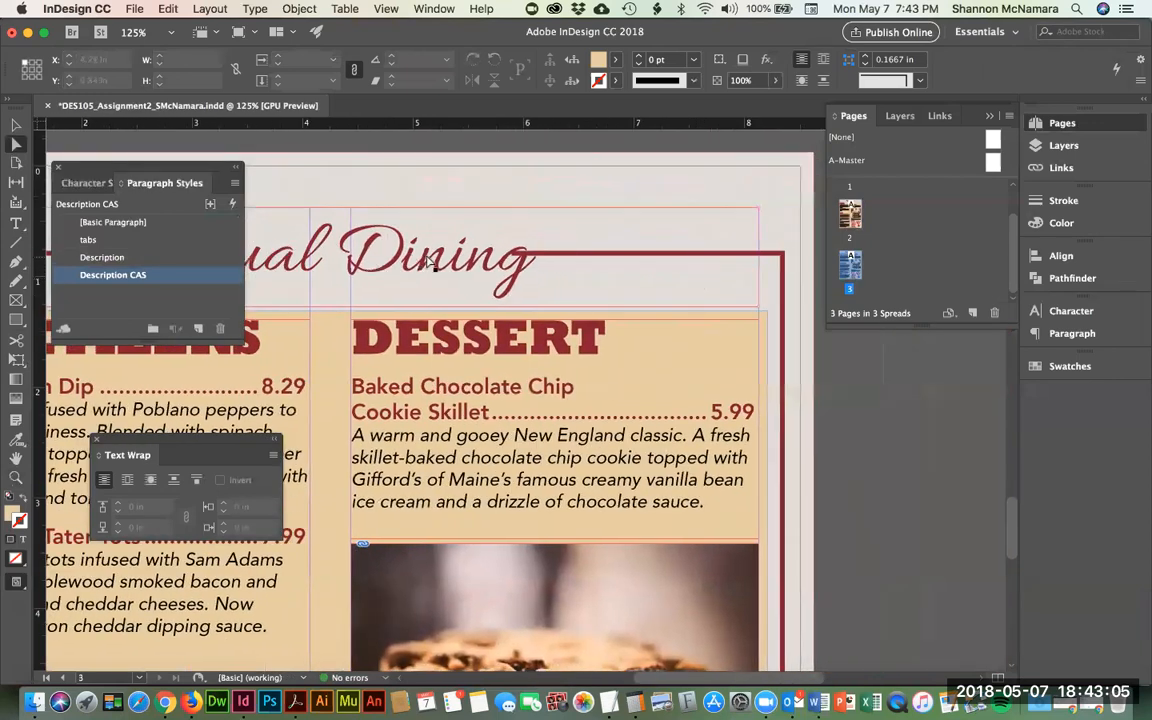
{"action": "left_click", "coordinate": [519, 255]}
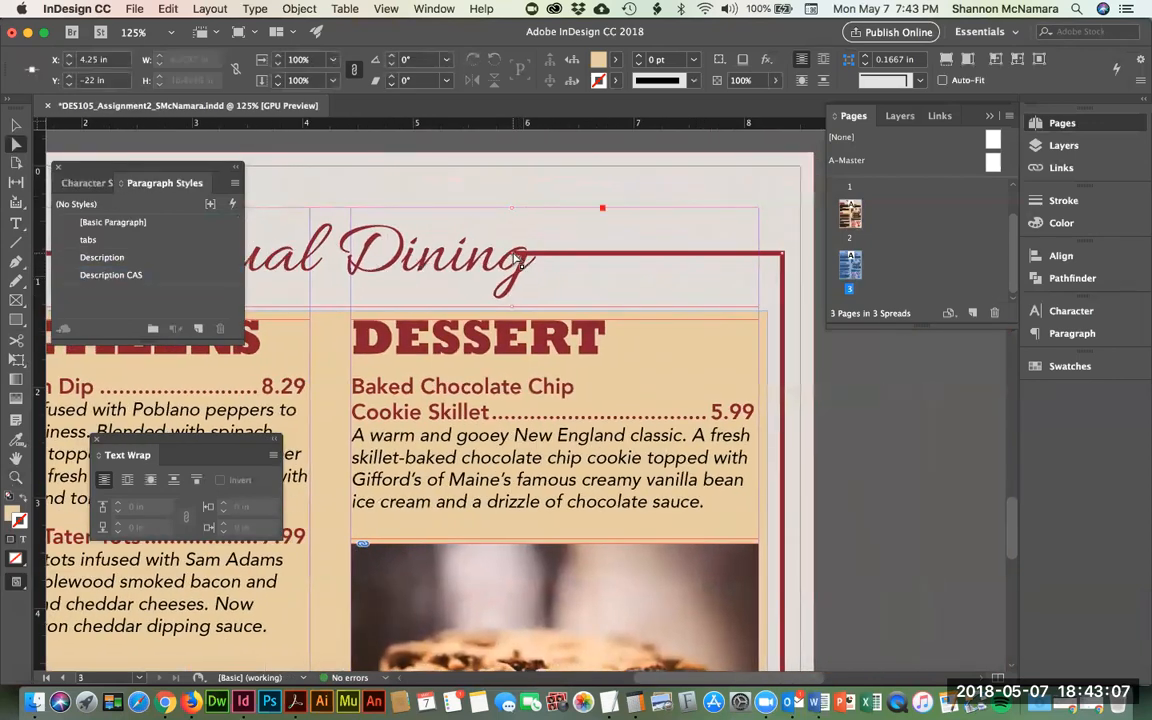
{"action": "left_click_drag", "start_coordinate": [527, 258], "coordinate": [558, 260]}
{"action": "left_click_drag", "start_coordinate": [406, 276], "coordinate": [681, 330]}
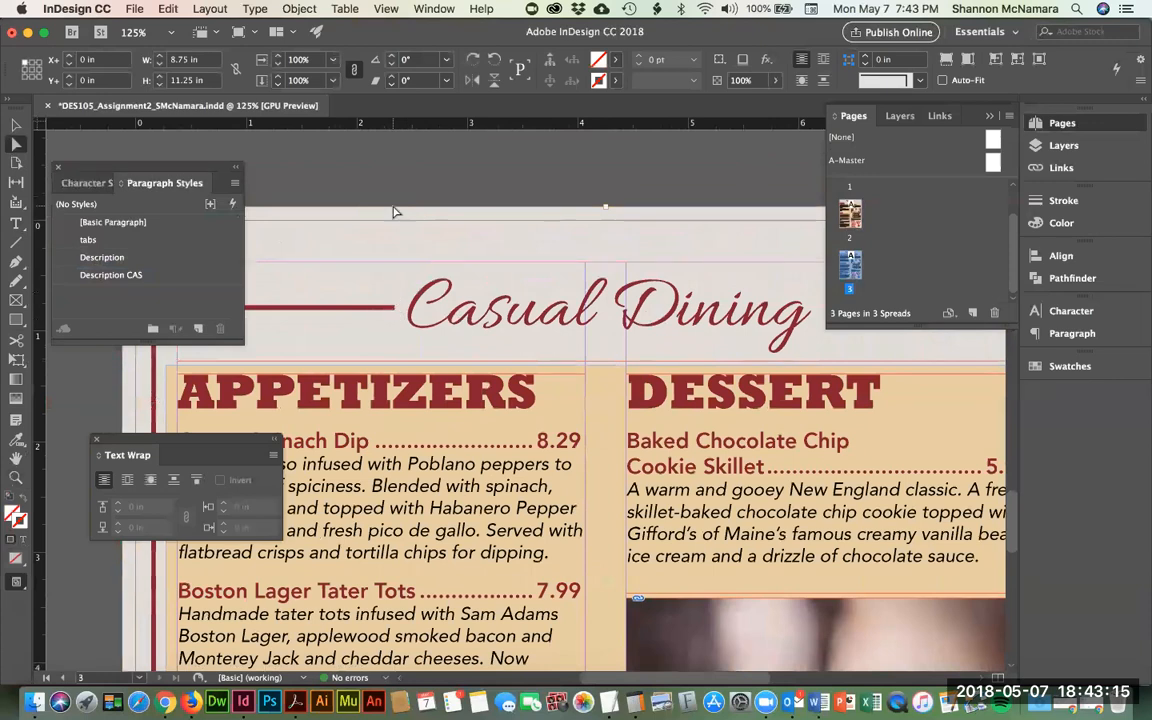
- Apply the Headers CAS character style to the Casual Dining heading text
{"action": "left_click", "coordinate": [15, 222]}
{"action": "left_click_drag", "start_coordinate": [430, 290], "coordinate": [812, 363]}
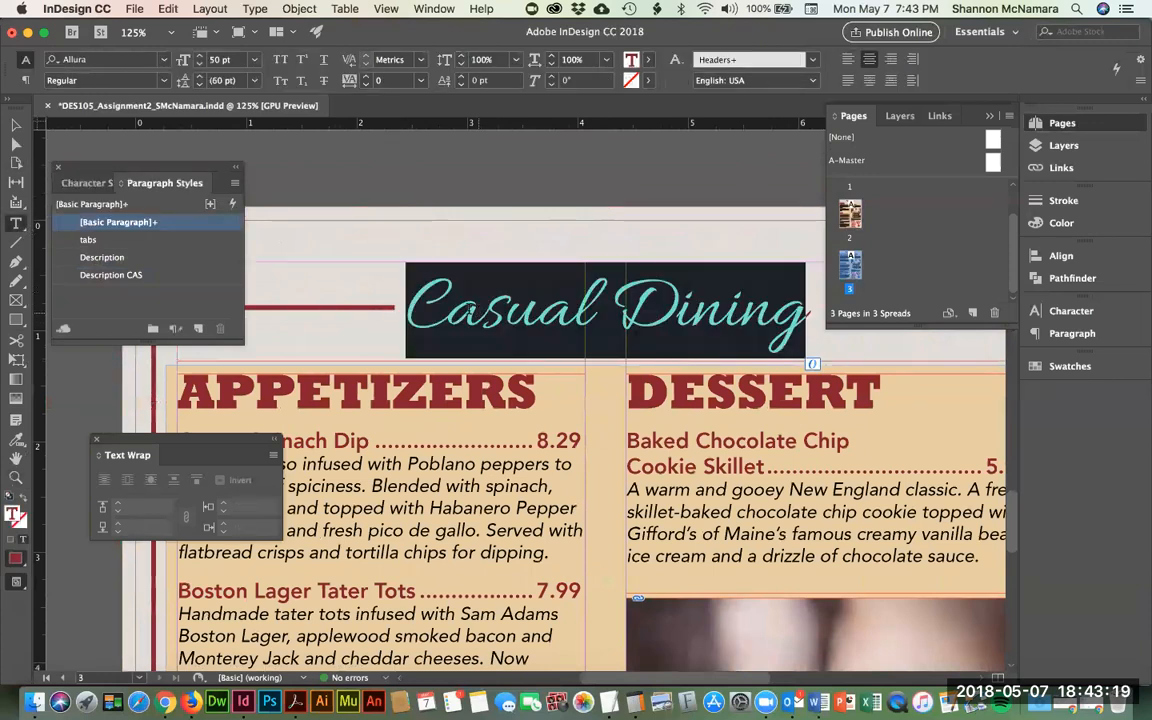
{"action": "left_click", "coordinate": [86, 183]}
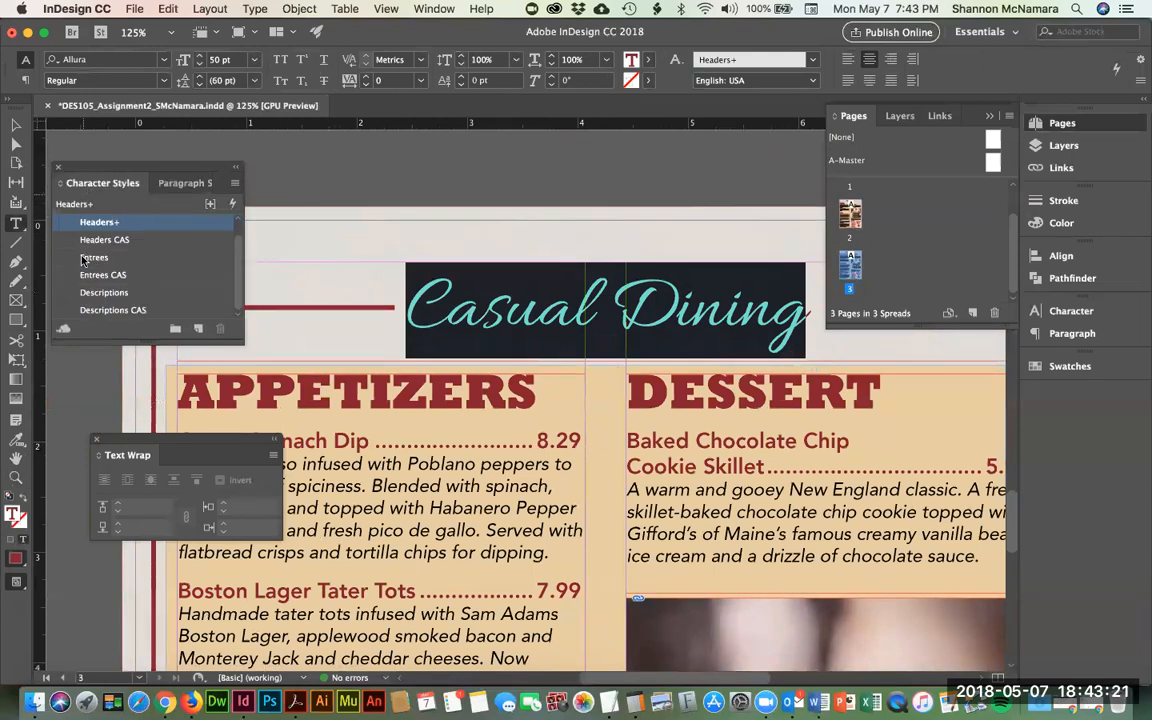
{"action": "left_click", "coordinate": [90, 240]}
- Drag the CASUAL DINING heading frame slightly lower
{"action": "left_click", "coordinate": [15, 124]}
{"action": "left_click", "coordinate": [698, 287]}
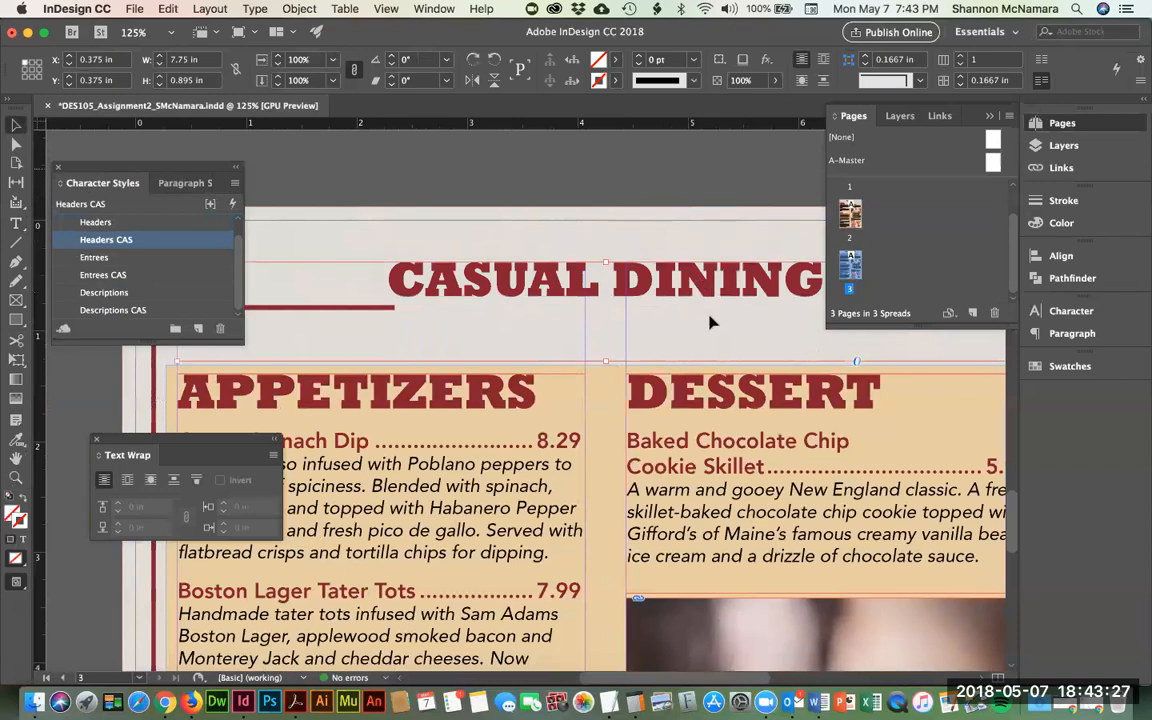
{"action": "left_click_drag", "start_coordinate": [627, 292], "coordinate": [629, 313]}
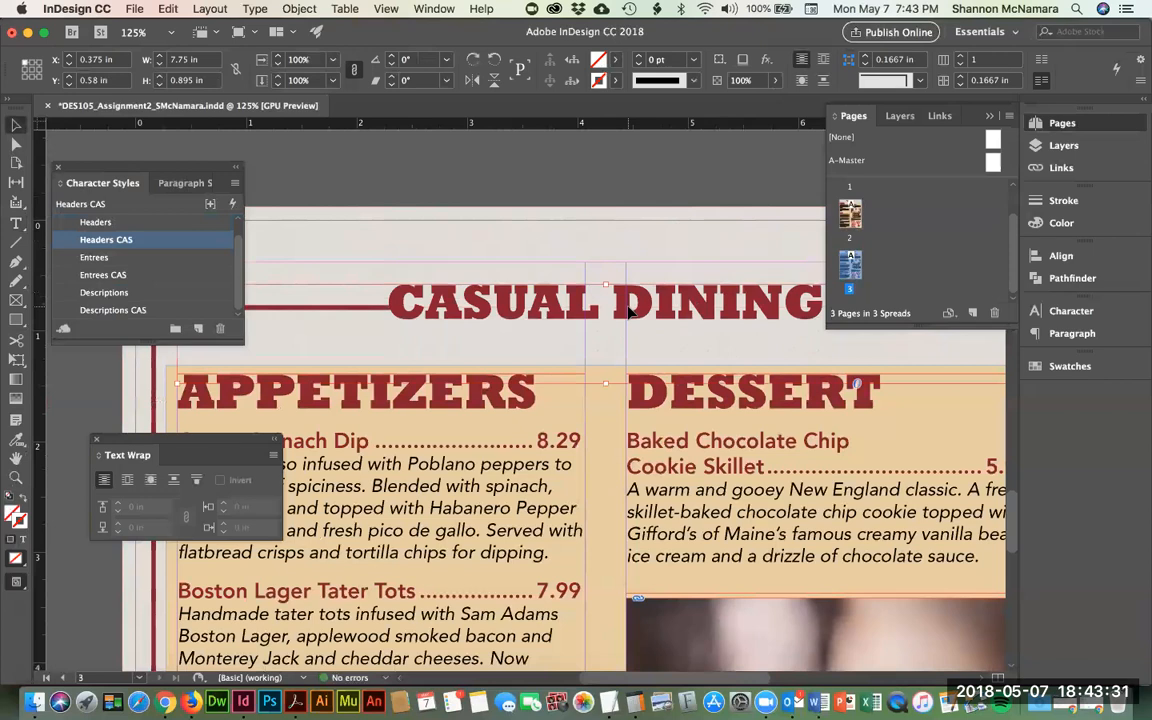
{"action": "key", "text": "super+minus"}
{"action": "key", "text": "super+minus"}
{"action": "key", "text": "super+minus"}
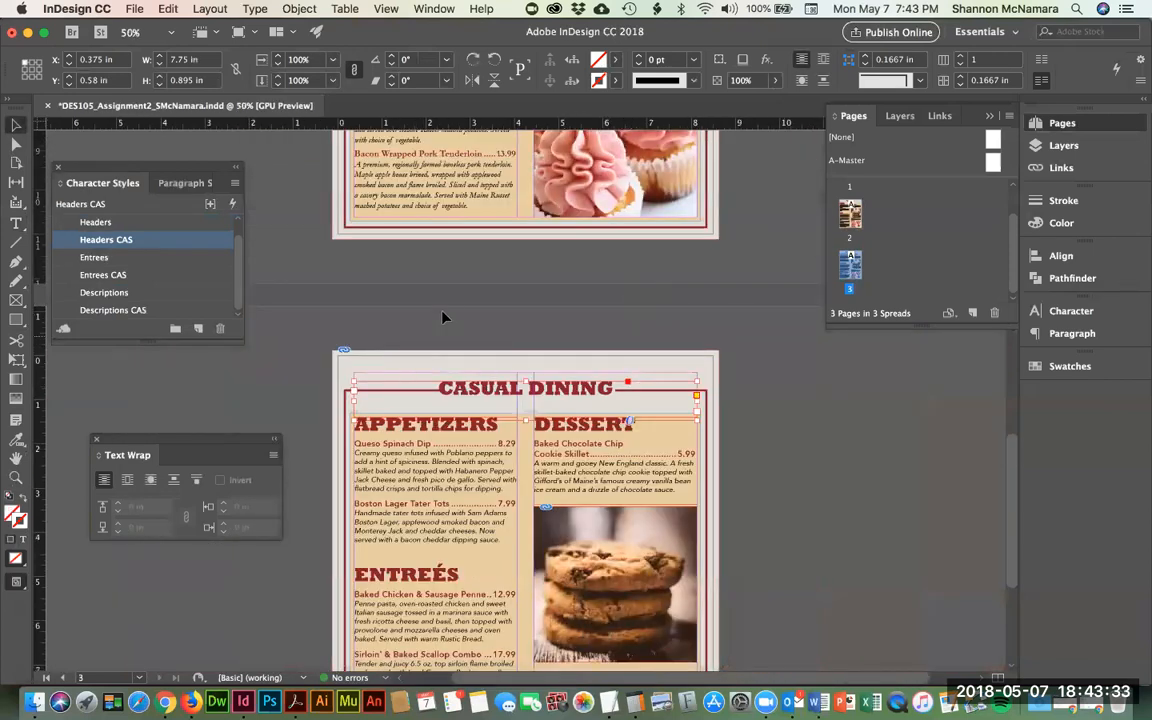
- Shorten the left red rule so it stops just before CASUAL
{"action": "left_click", "coordinate": [443, 316]}
{"action": "scroll", "coordinate": [522, 352], "scroll_direction": "down", "scroll_amount": 3}
{"action": "key", "text": "z"}
{"action": "left_click_drag", "start_coordinate": [325, 279], "coordinate": [410, 330]}
{"action": "left_click_drag", "start_coordinate": [519, 421], "coordinate": [297, 265]}
{"action": "left_click_drag", "start_coordinate": [500, 312], "coordinate": [559, 424]}
{"action": "left_click", "coordinate": [16, 145]}
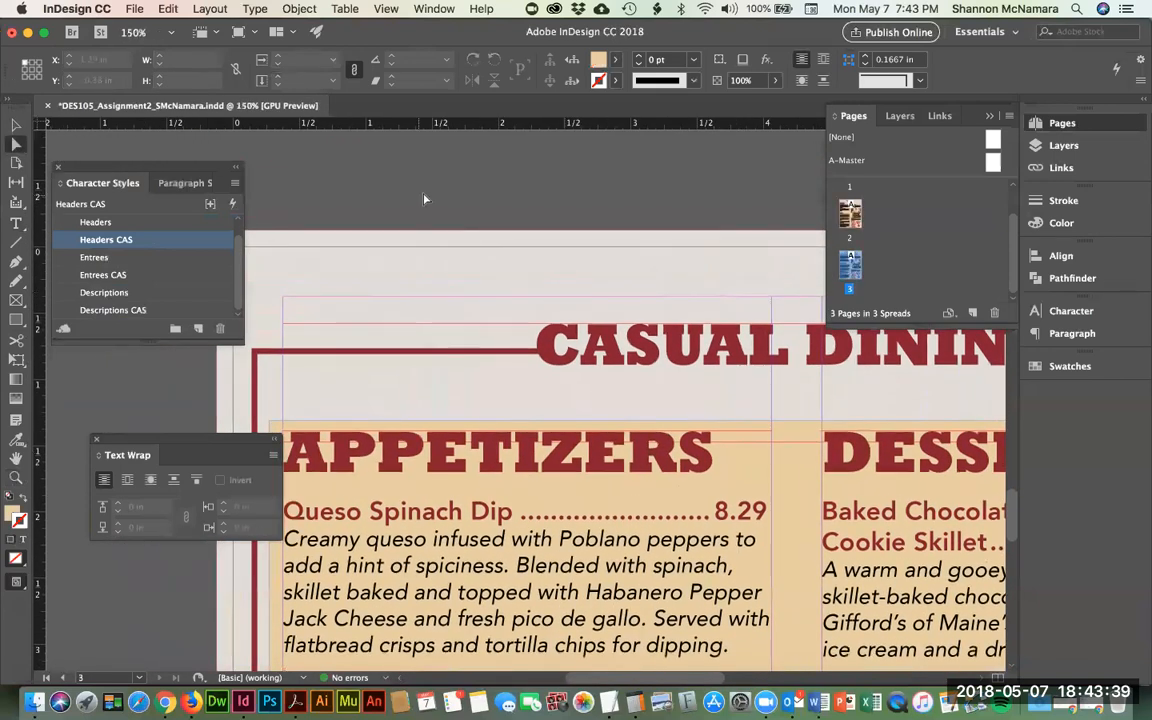
{"action": "left_click", "coordinate": [270, 353]}
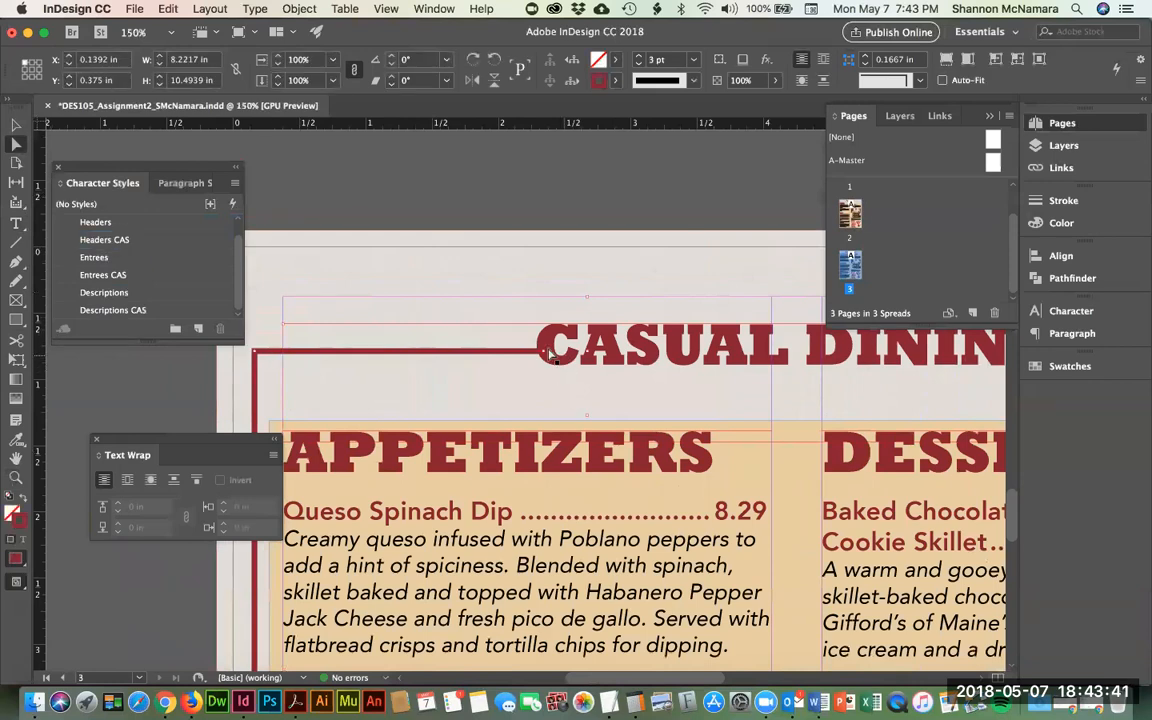
{"action": "left_click_drag", "start_coordinate": [545, 360], "coordinate": [525, 360]}
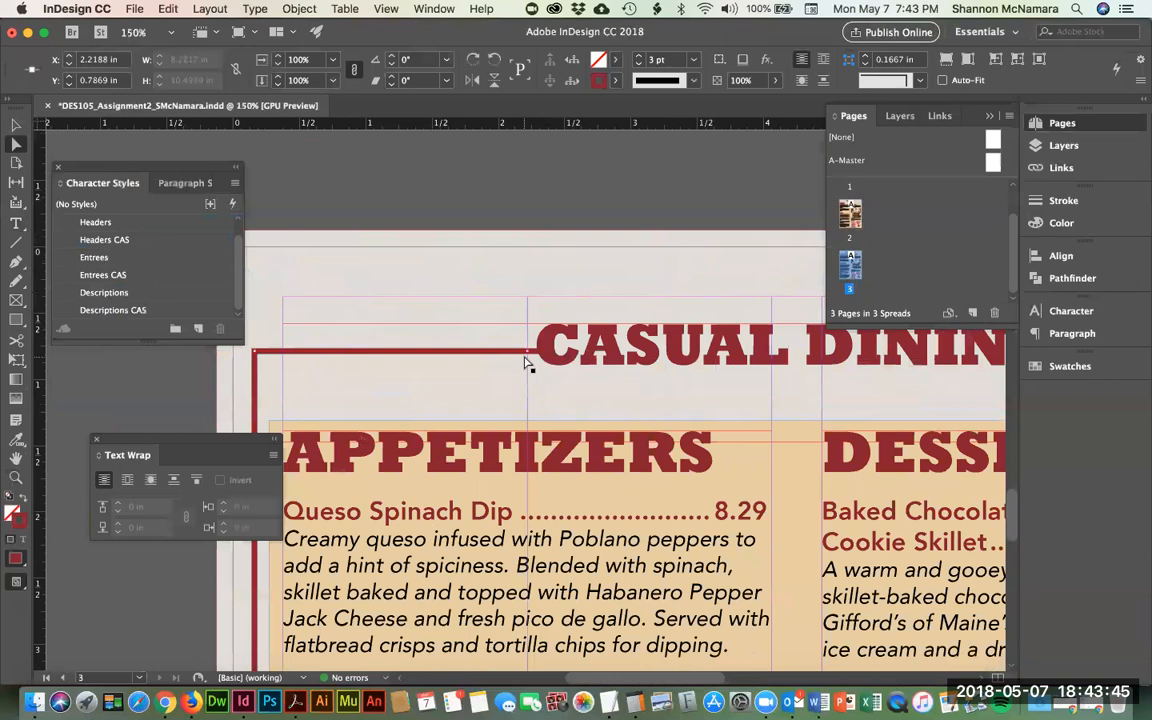
{"action": "left_click", "coordinate": [506, 208]}
{"action": "left_click_drag", "start_coordinate": [645, 342], "coordinate": [328, 323]}
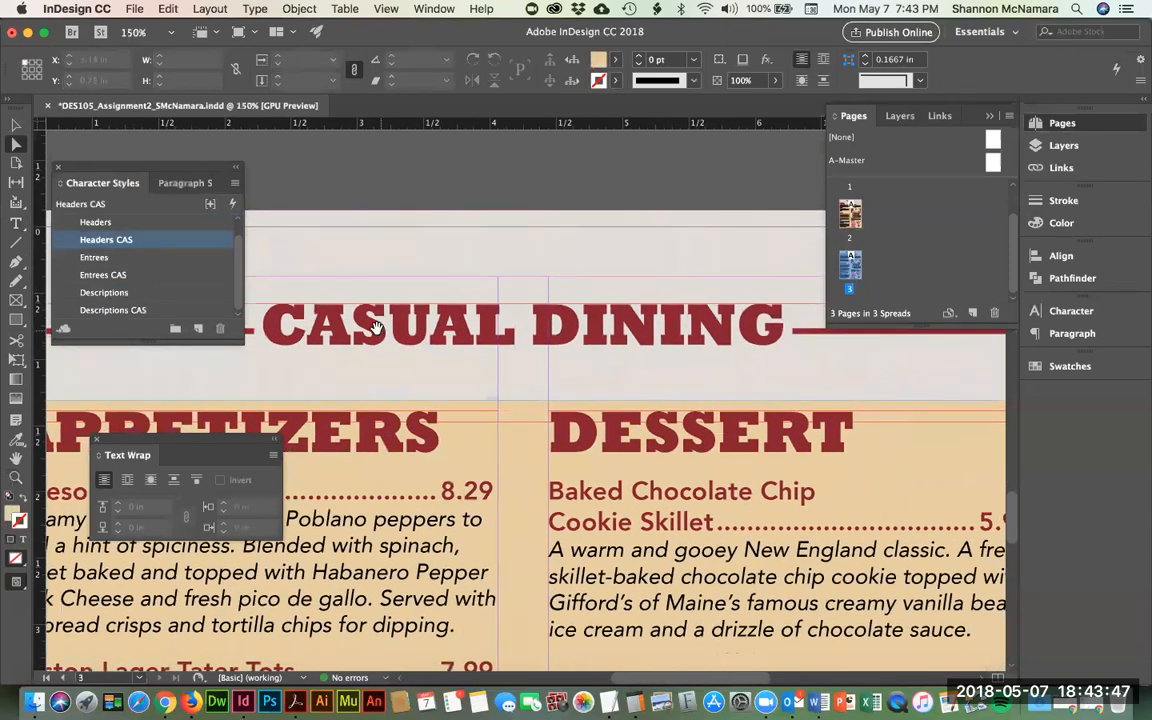
- Nudge the CASUAL DINING heading down one step and fit the page in the window
{"action": "left_click", "coordinate": [18, 126]}
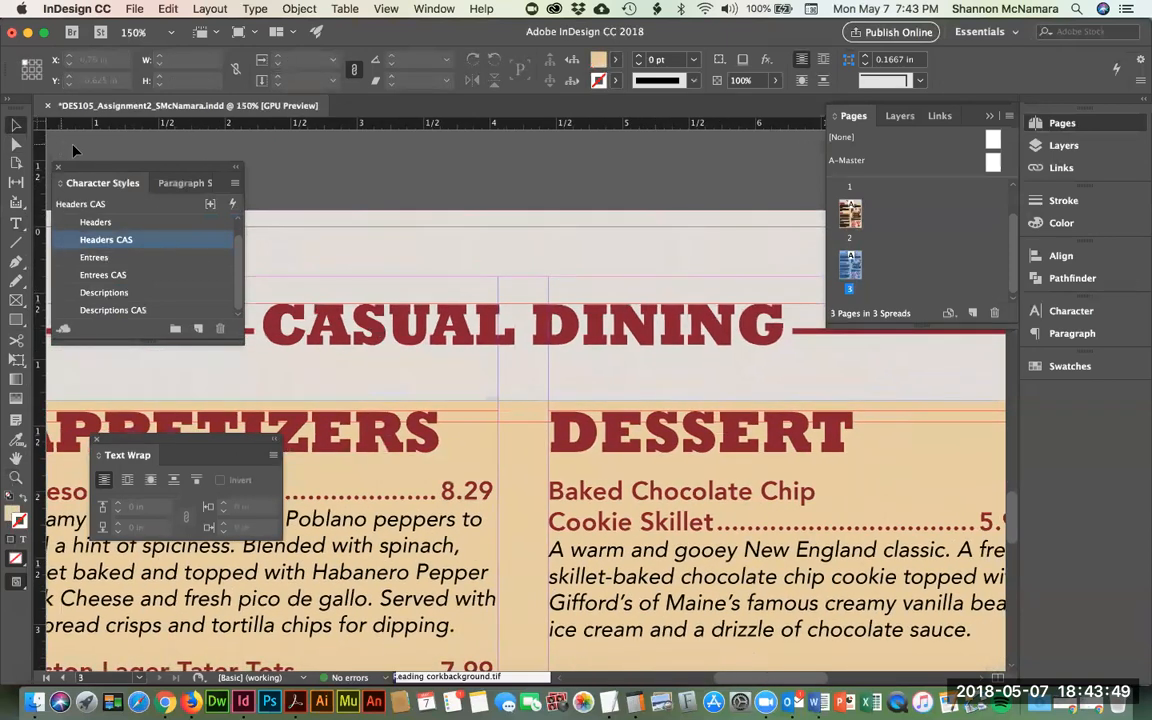
{"action": "left_click", "coordinate": [560, 323]}
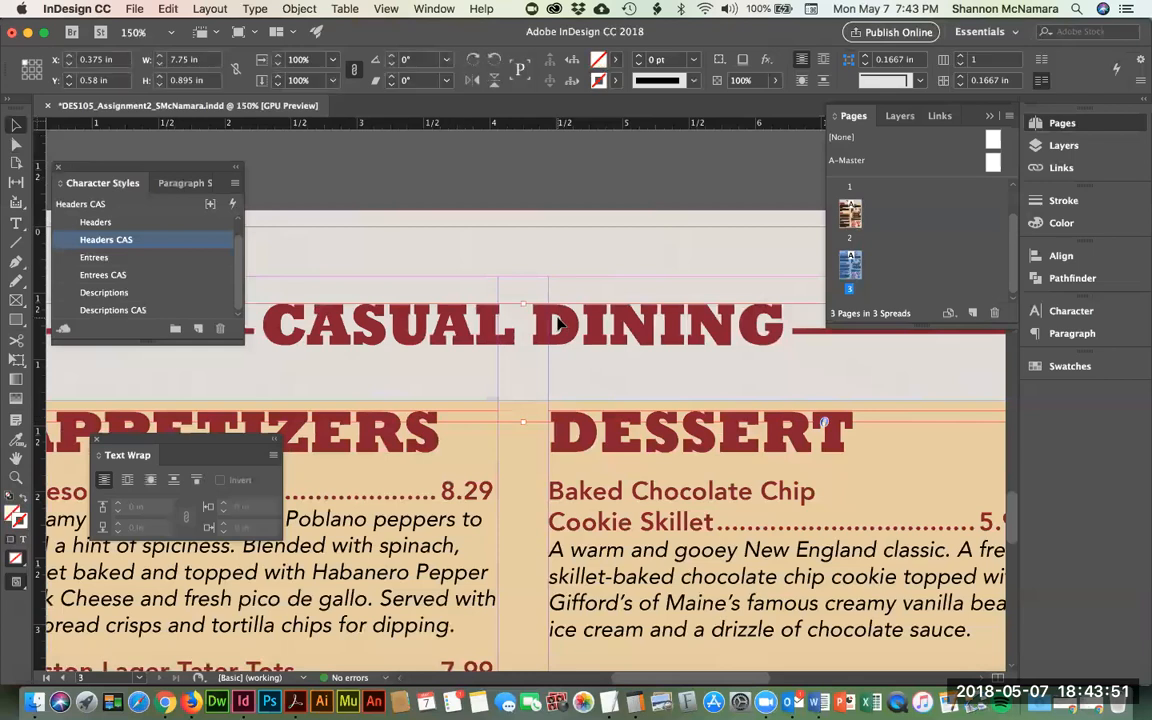
{"action": "key", "text": "Down"}
{"action": "key", "text": "Down"}
{"action": "key", "text": "Down"}
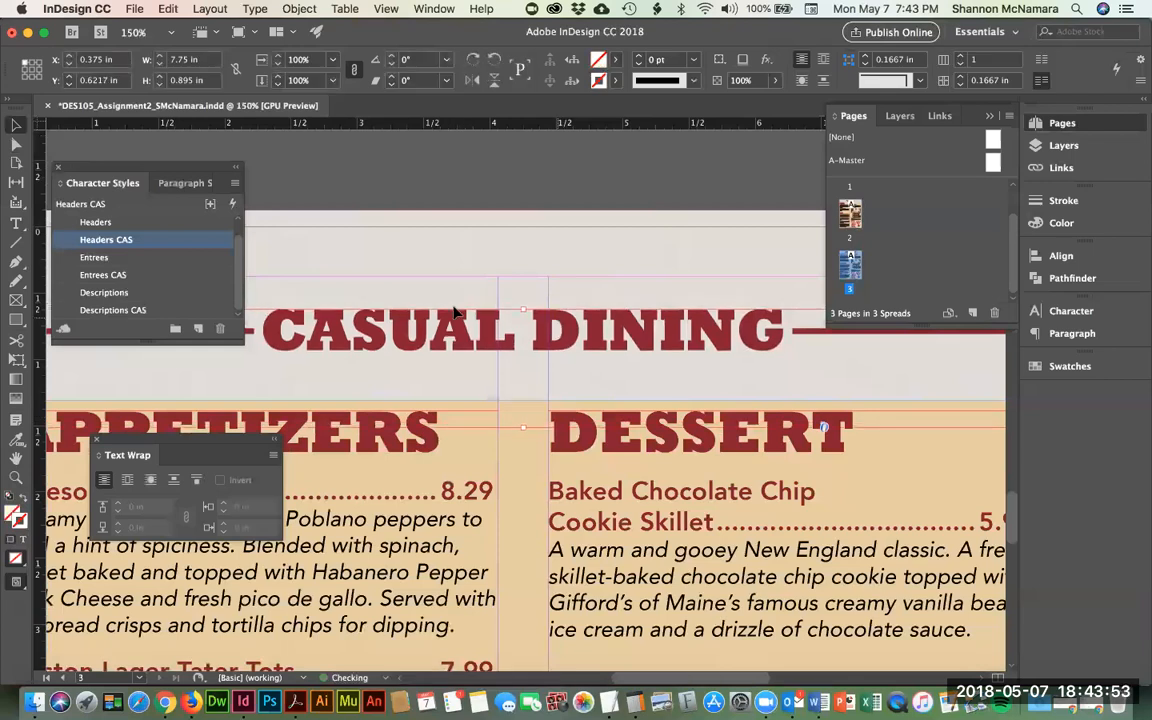
{"action": "left_click", "coordinate": [660, 158]}
{"action": "key", "text": "super+0"}
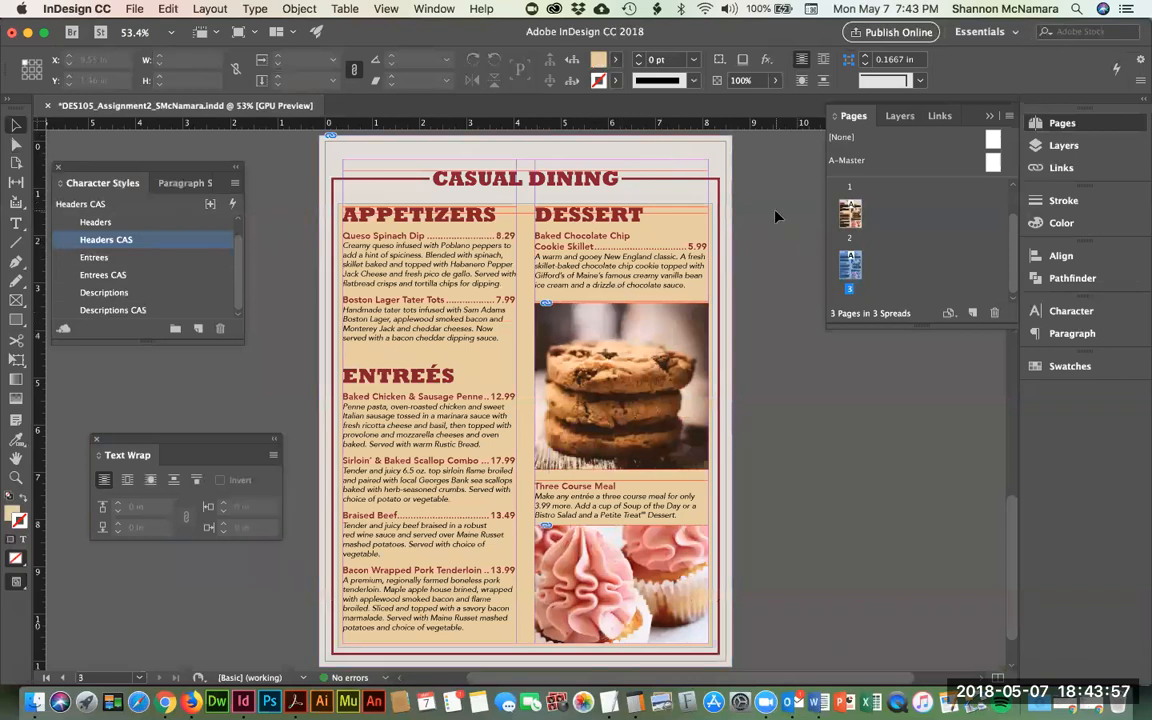
- Save the menu and give the tan panel behind the menu text a white [Paper] fill
{"action": "key", "text": "super+s"}
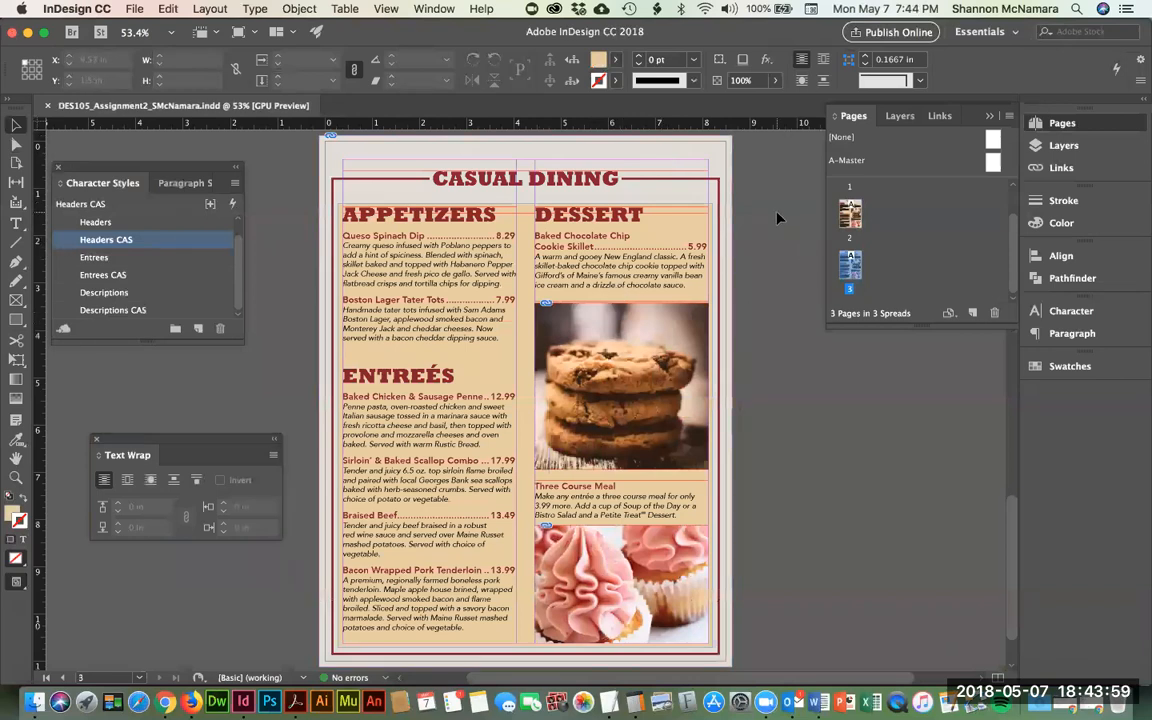
{"action": "left_click", "coordinate": [341, 367]}
{"action": "left_click", "coordinate": [341, 367]}
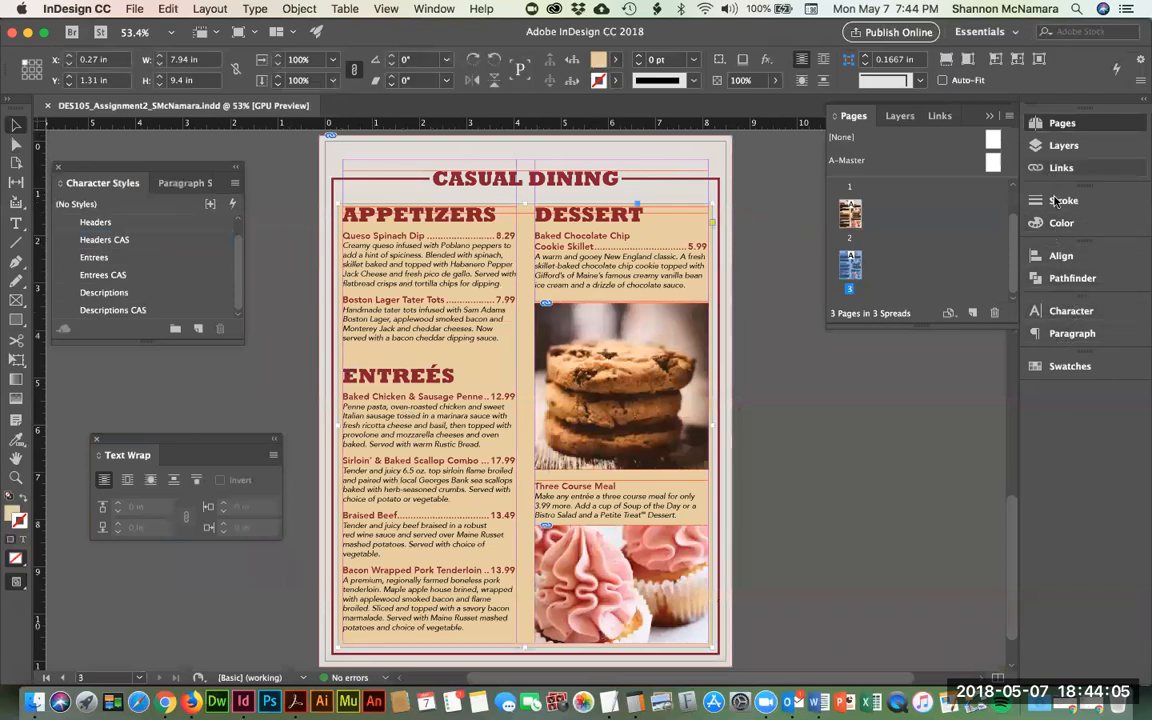
{"action": "left_click", "coordinate": [1075, 367]}
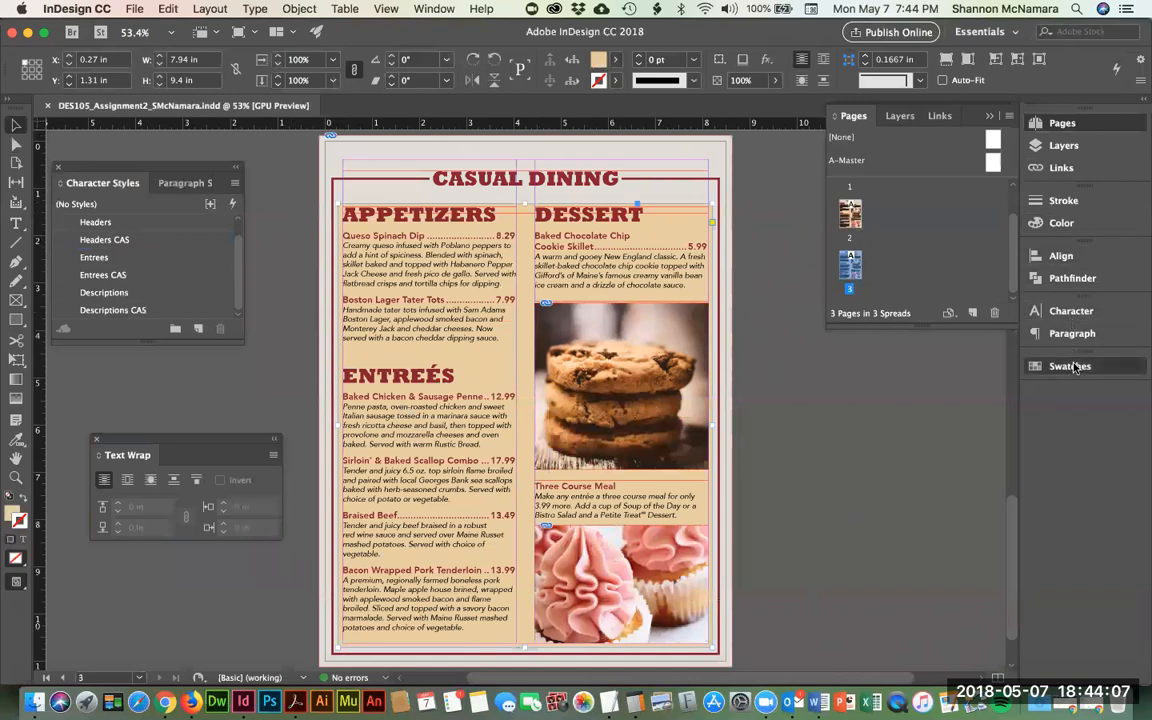
{"action": "left_click", "coordinate": [870, 445]}
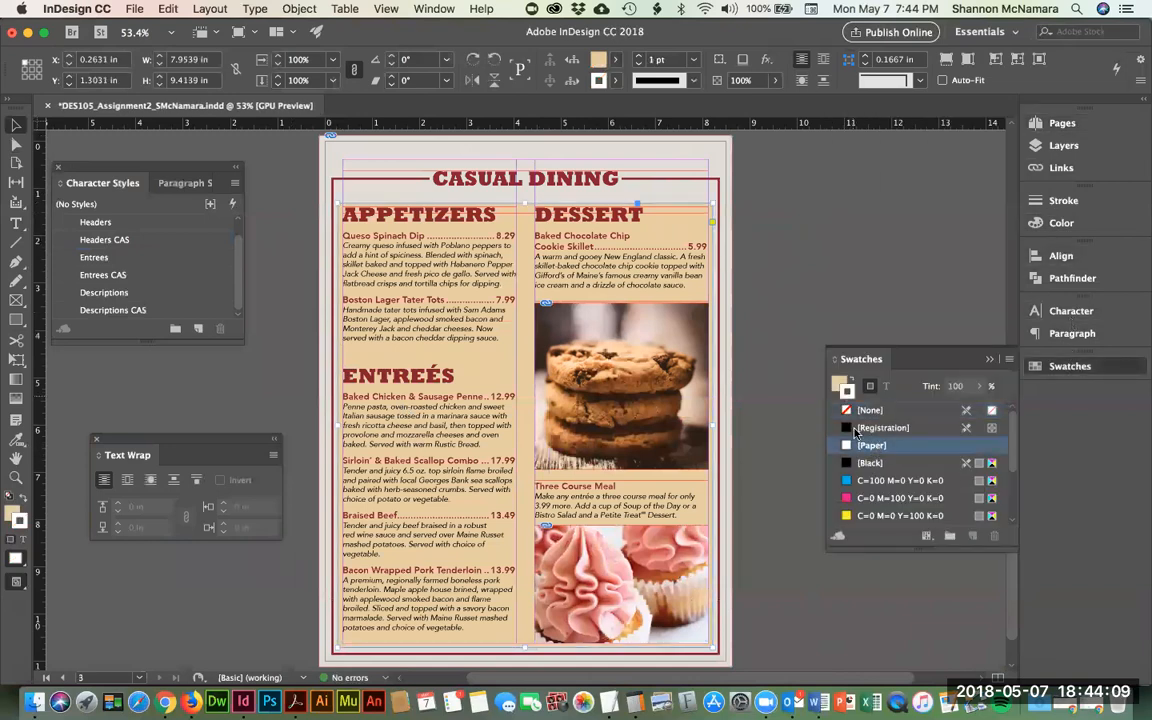
{"action": "left_click", "coordinate": [852, 381]}
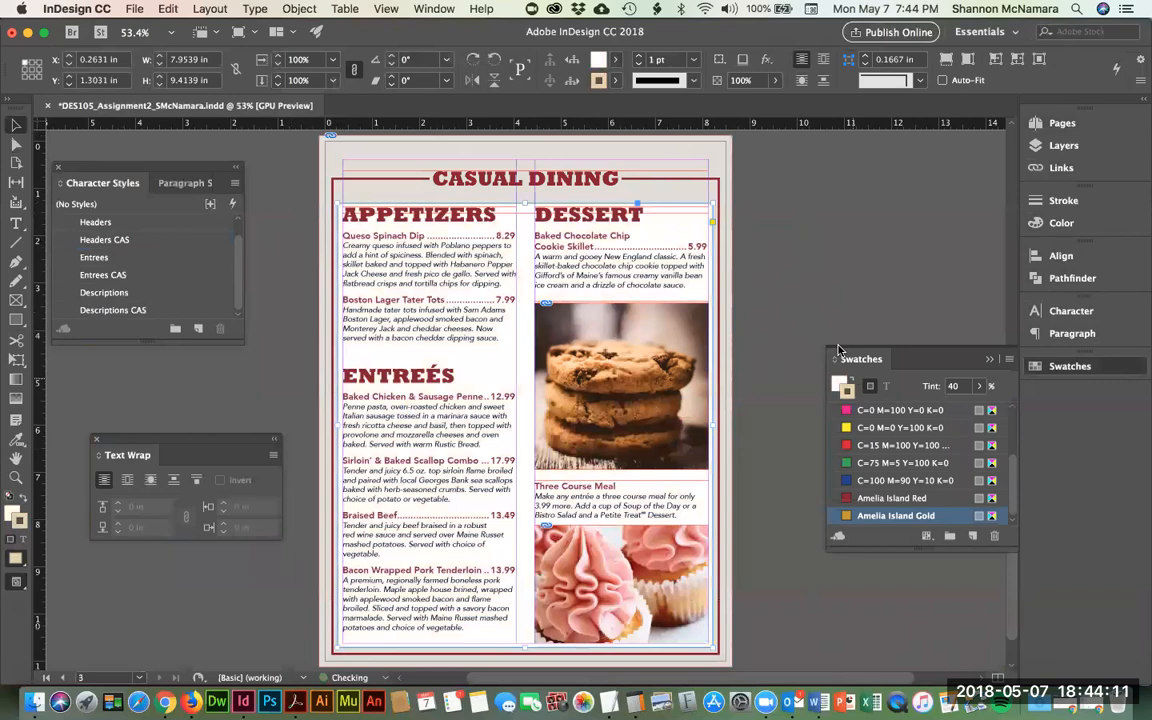
{"action": "left_click", "coordinate": [815, 228]}
{"action": "left_click", "coordinate": [376, 154]}
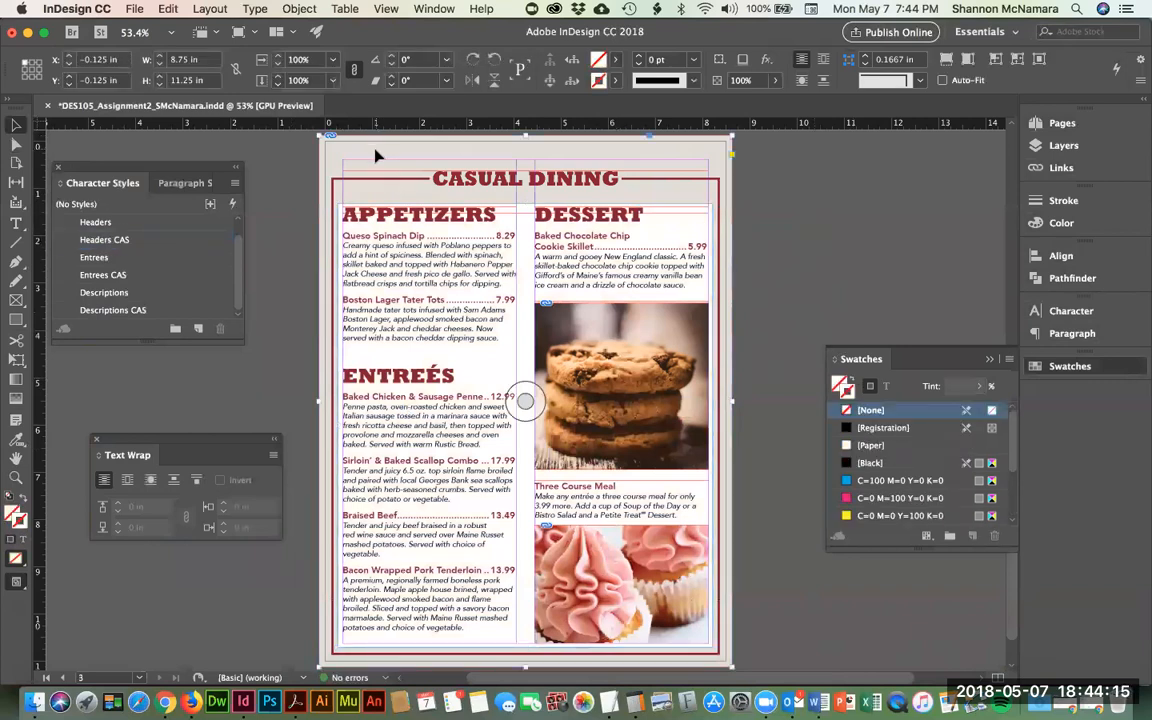
- Draw a rectangle covering the whole page and bleed with an Amelia Island Gold fill
{"action": "key", "text": "super+shift+a"}
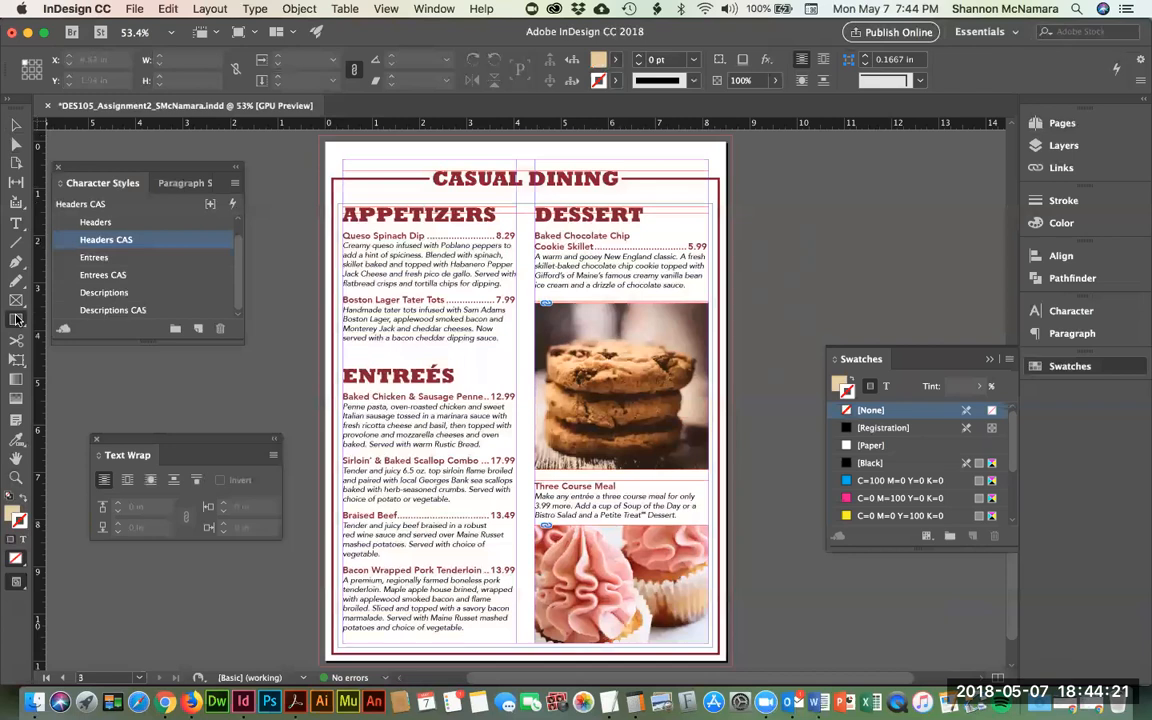
{"action": "left_click", "coordinate": [12, 513]}
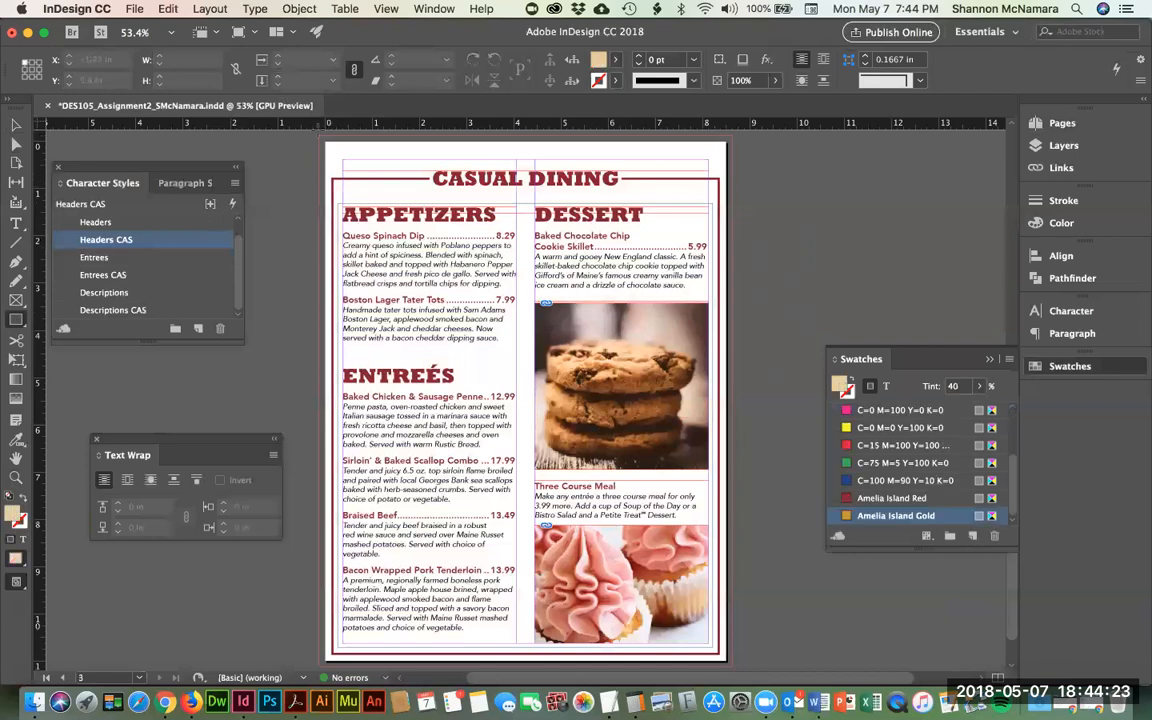
{"action": "left_click_drag", "start_coordinate": [320, 137], "coordinate": [732, 594]}
- Set the gold background rectangle's tint to 100%
{"action": "left_click_drag", "start_coordinate": [450, 241], "coordinate": [471, 438]}
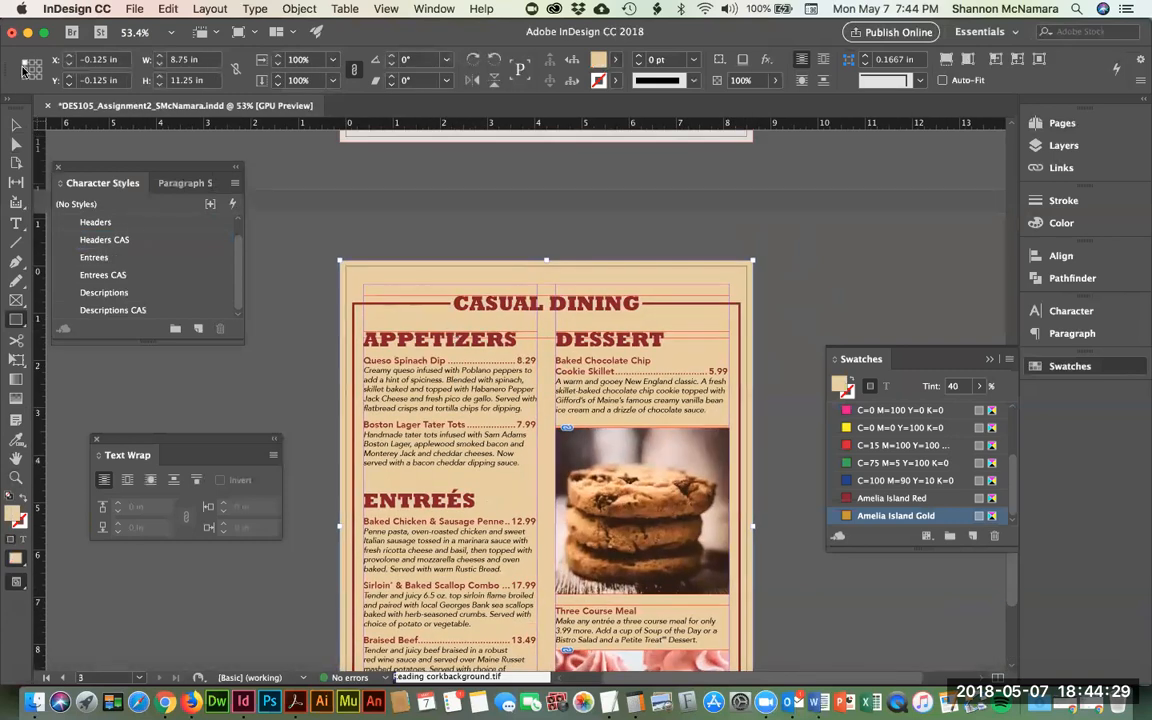
{"action": "left_click", "coordinate": [17, 126]}
{"action": "left_click", "coordinate": [106, 240]}
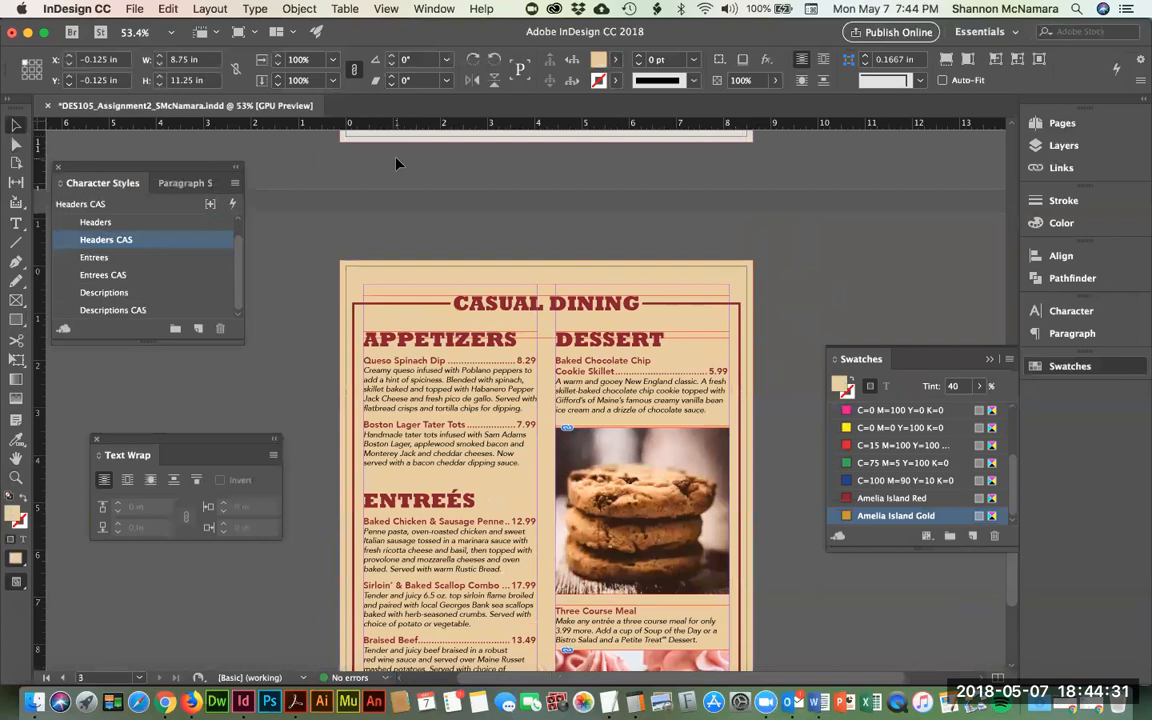
{"action": "left_click", "coordinate": [458, 277]}
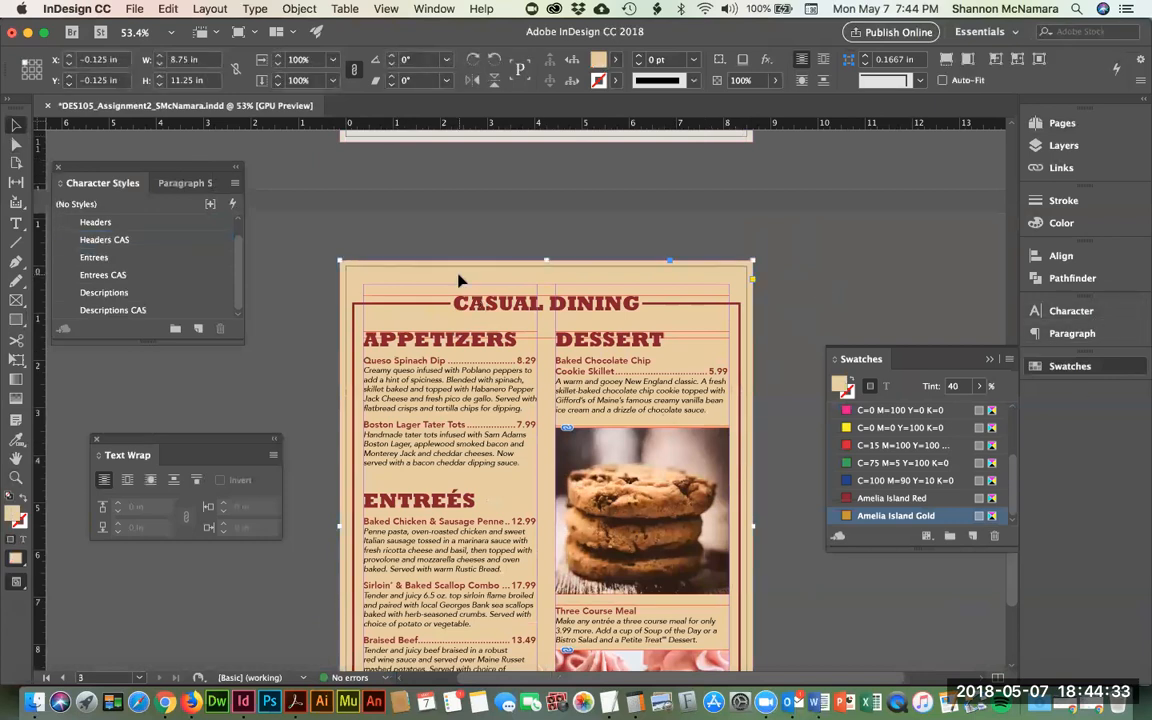
{"action": "left_click", "coordinate": [812, 273]}
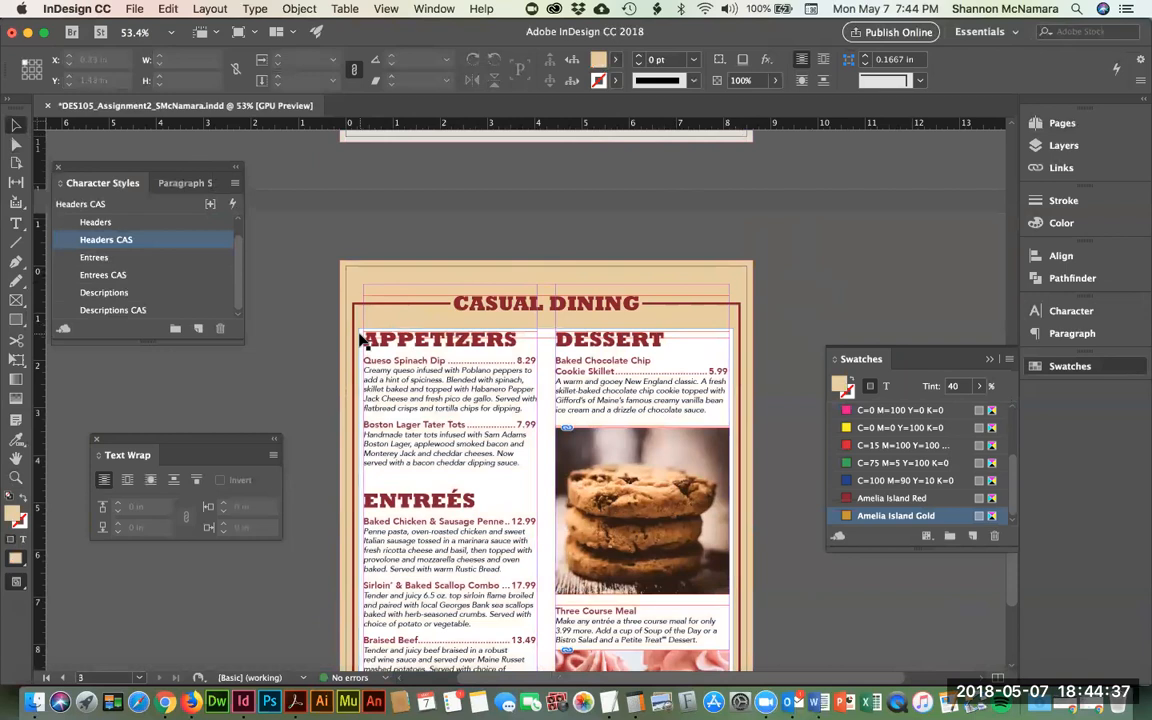
{"action": "left_click", "coordinate": [668, 279]}
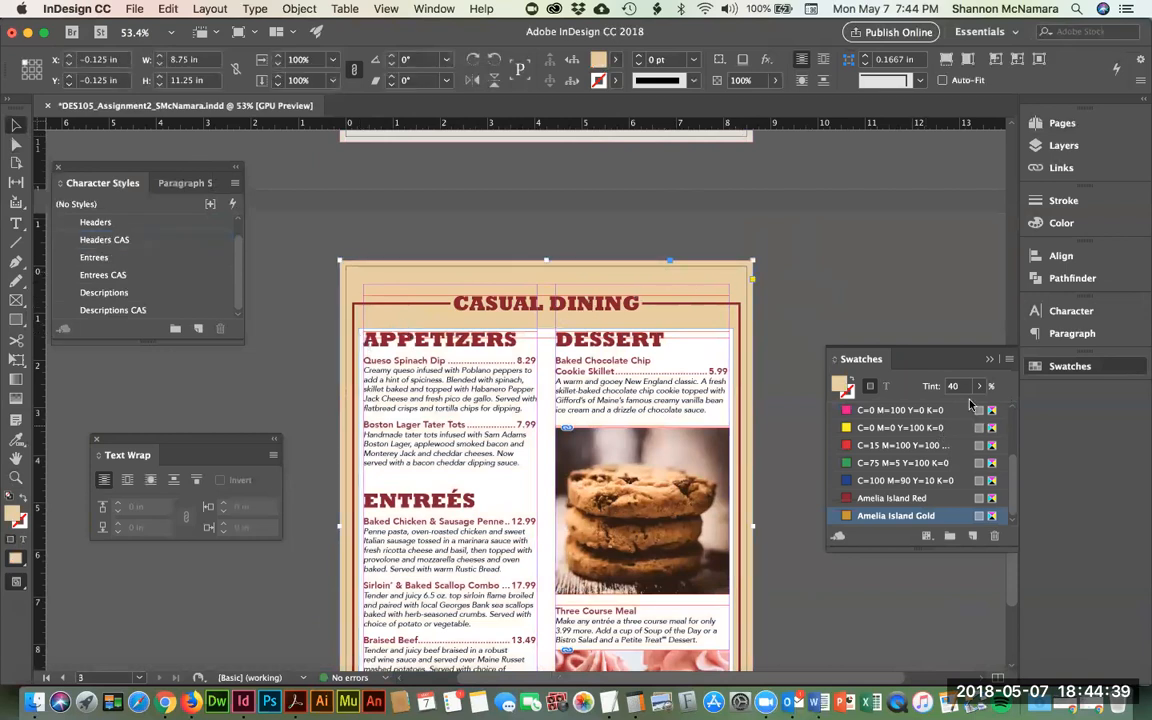
{"action": "type", "text": "100"}
{"action": "key", "text": "Return"}
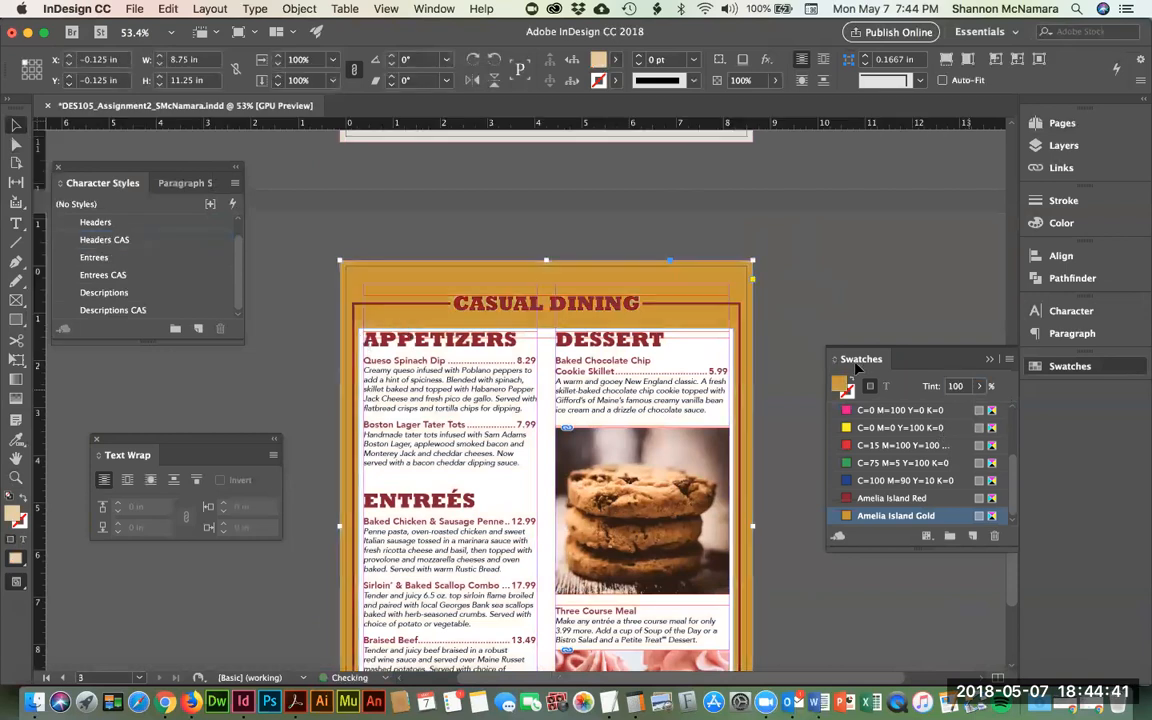
{"action": "double_click", "coordinate": [526, 306]}
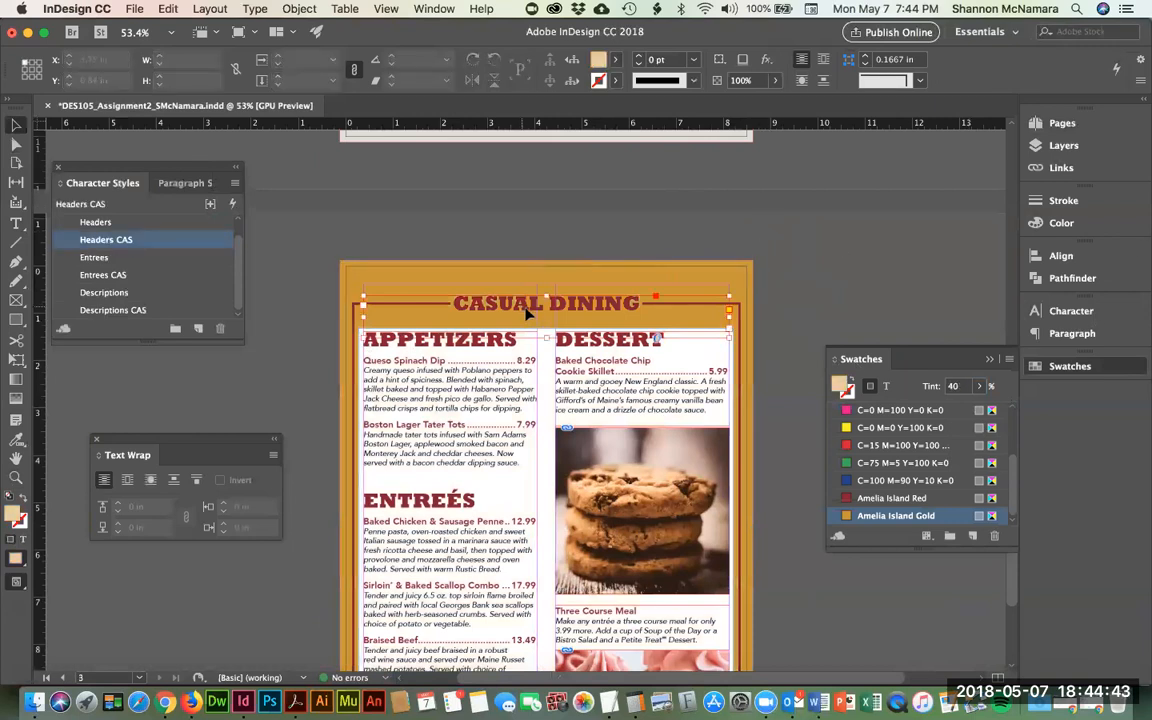
- Colour all the CASUAL DINING heading text with the [Paper] white swatch
{"action": "key", "text": "super+a"}
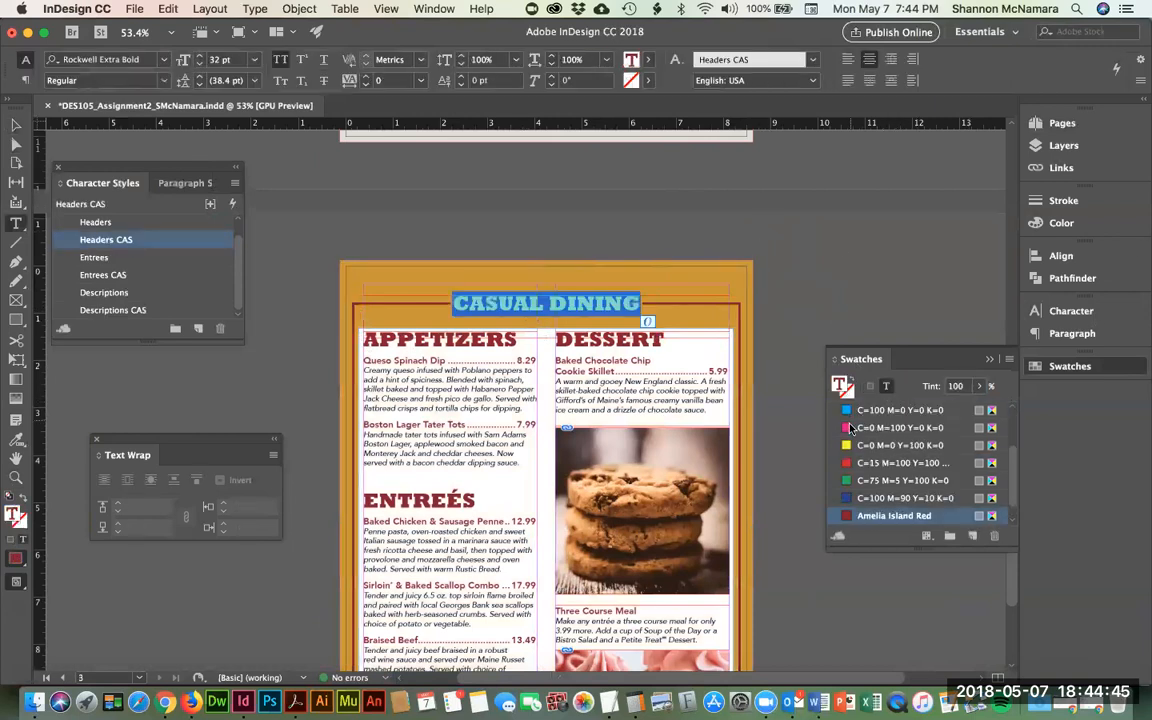
{"action": "scroll", "coordinate": [893, 465], "scroll_direction": "up", "scroll_amount": 3}
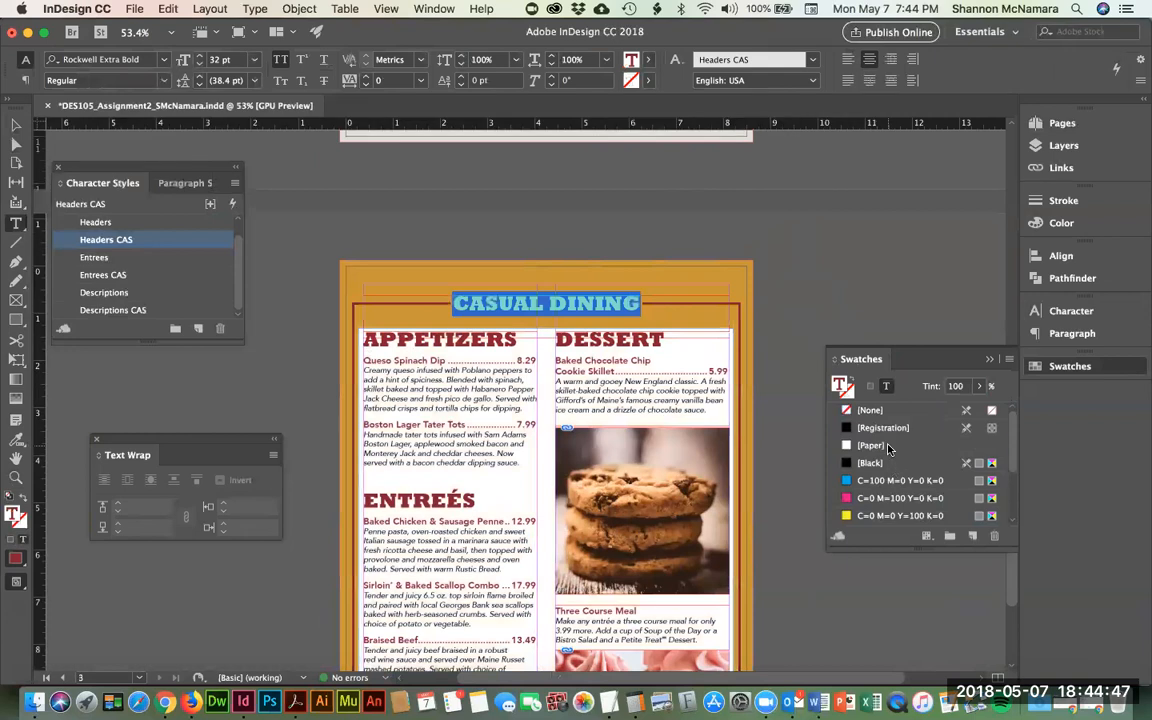
{"action": "left_click", "coordinate": [888, 447]}
{"action": "left_click", "coordinate": [16, 124]}
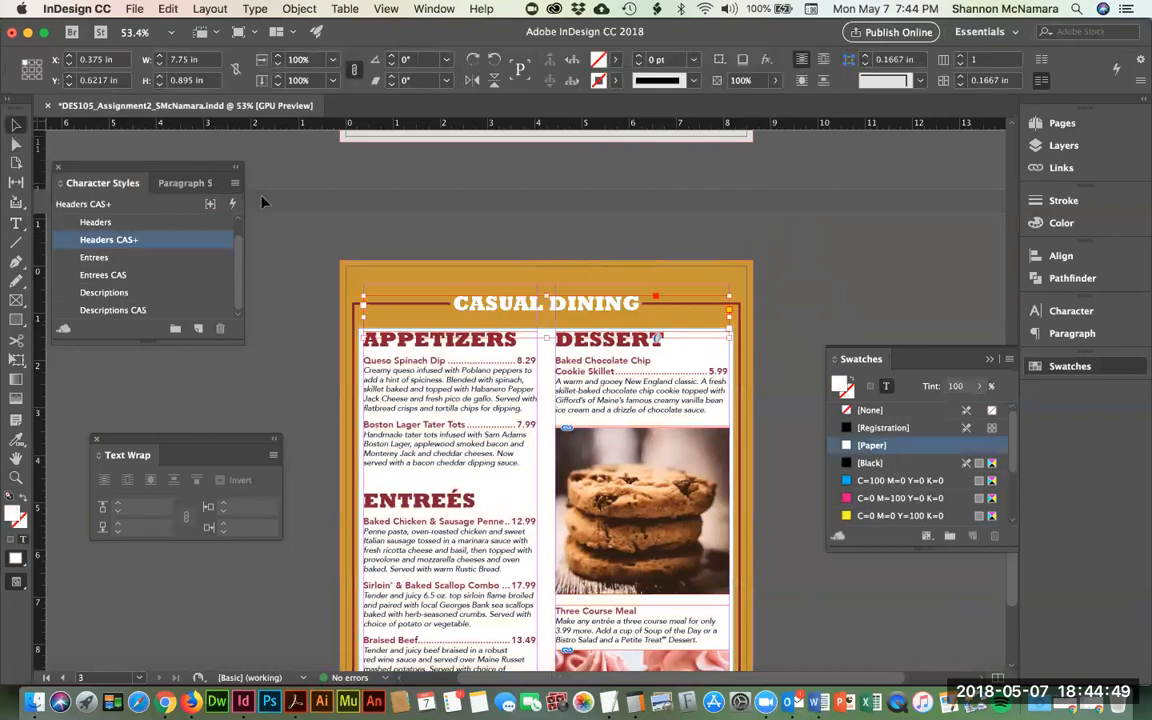
{"action": "left_click", "coordinate": [374, 288]}
{"action": "scroll", "coordinate": [672, 405], "scroll_direction": "down", "scroll_amount": 3}
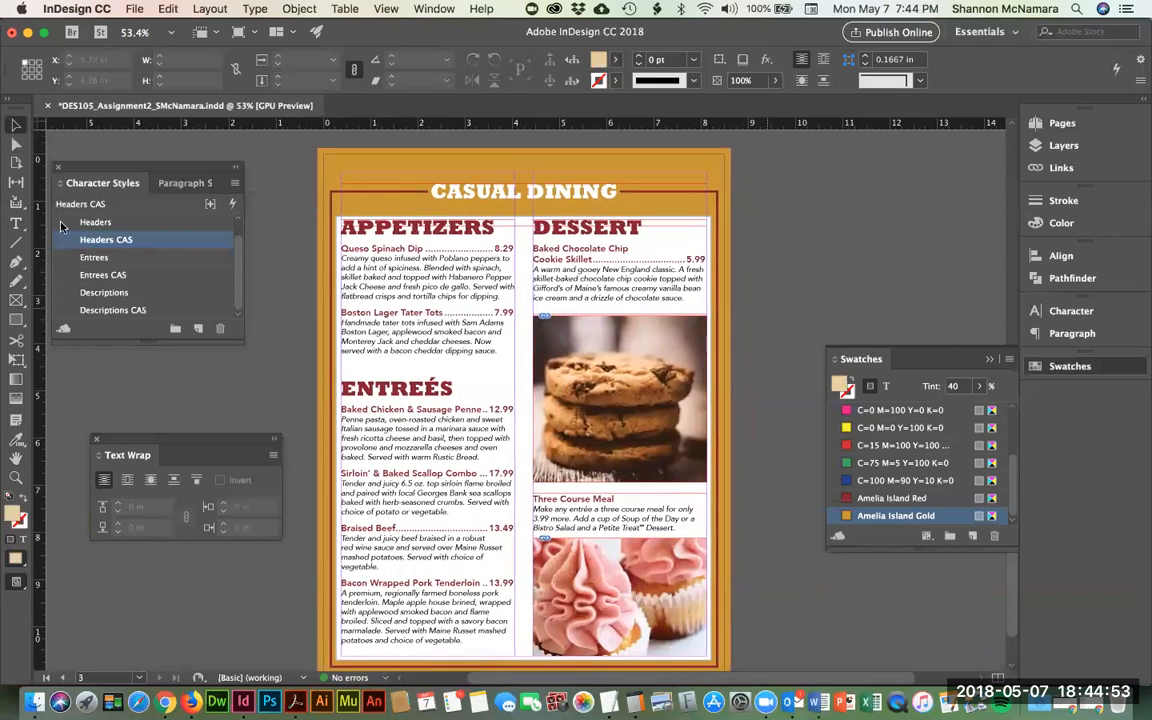
{"action": "left_click", "coordinate": [23, 587]}
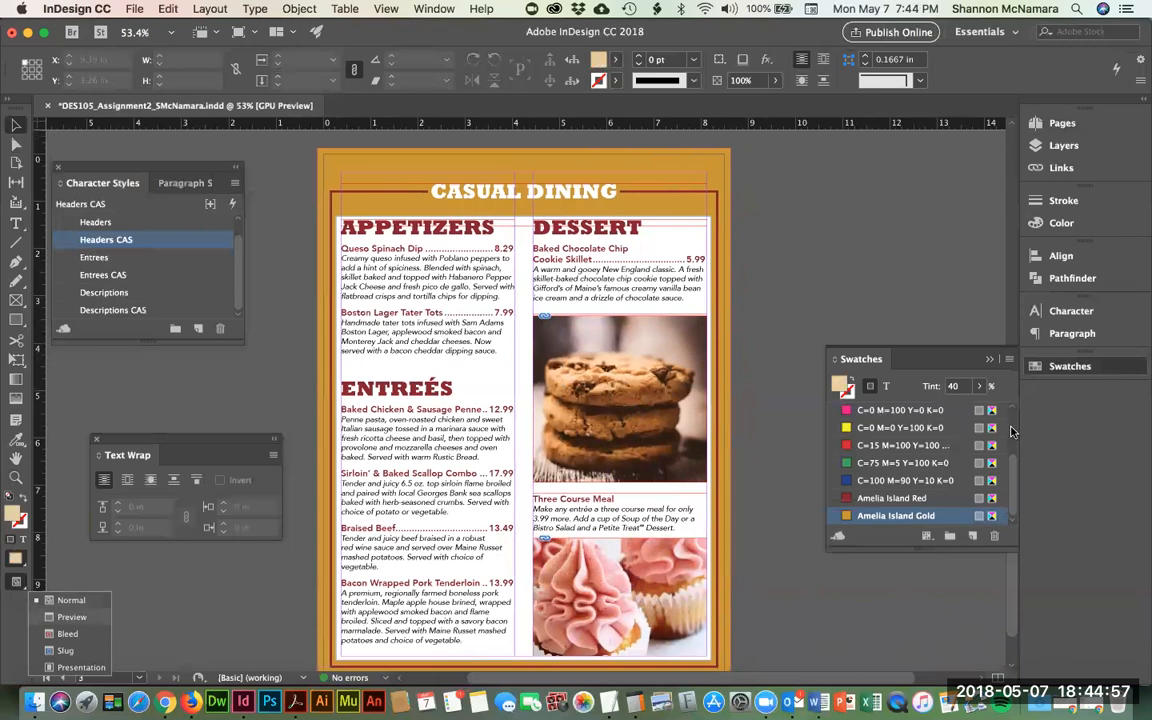
- Review the finished menu page in Preview screen mode
{"action": "key", "text": "w"}
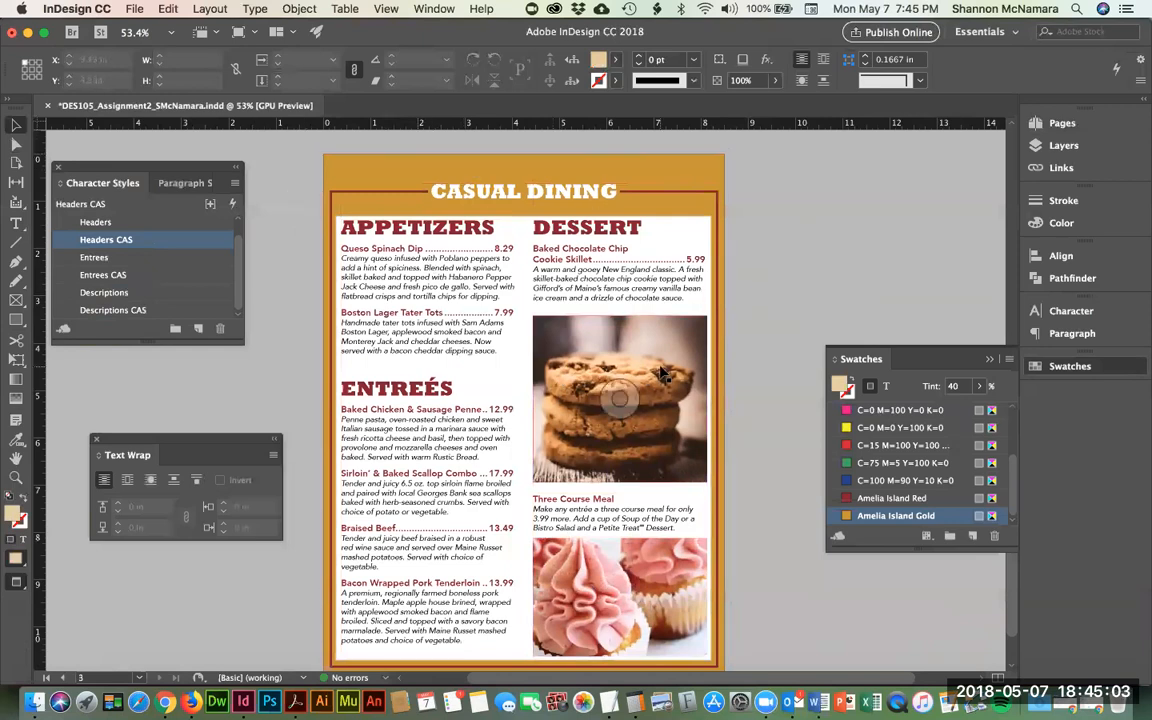
{"action": "scroll", "coordinate": [662, 373], "scroll_direction": "up", "scroll_amount": 1}
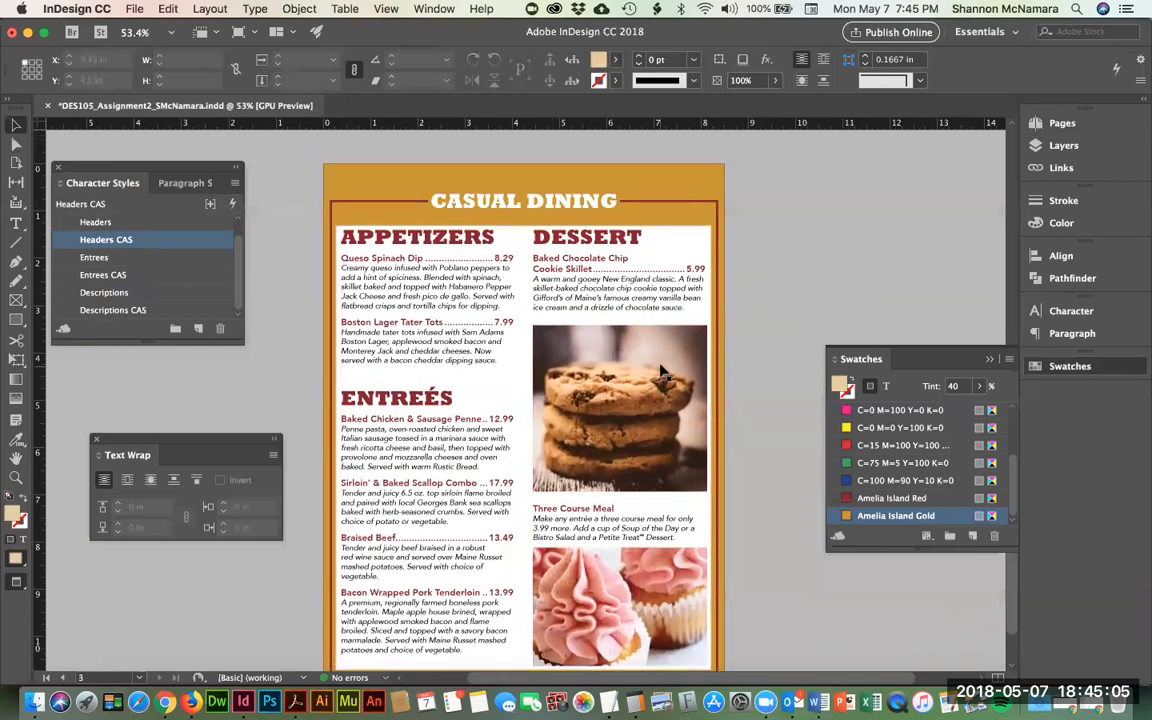
{"action": "scroll", "coordinate": [660, 373], "scroll_direction": "up", "scroll_amount": 15}
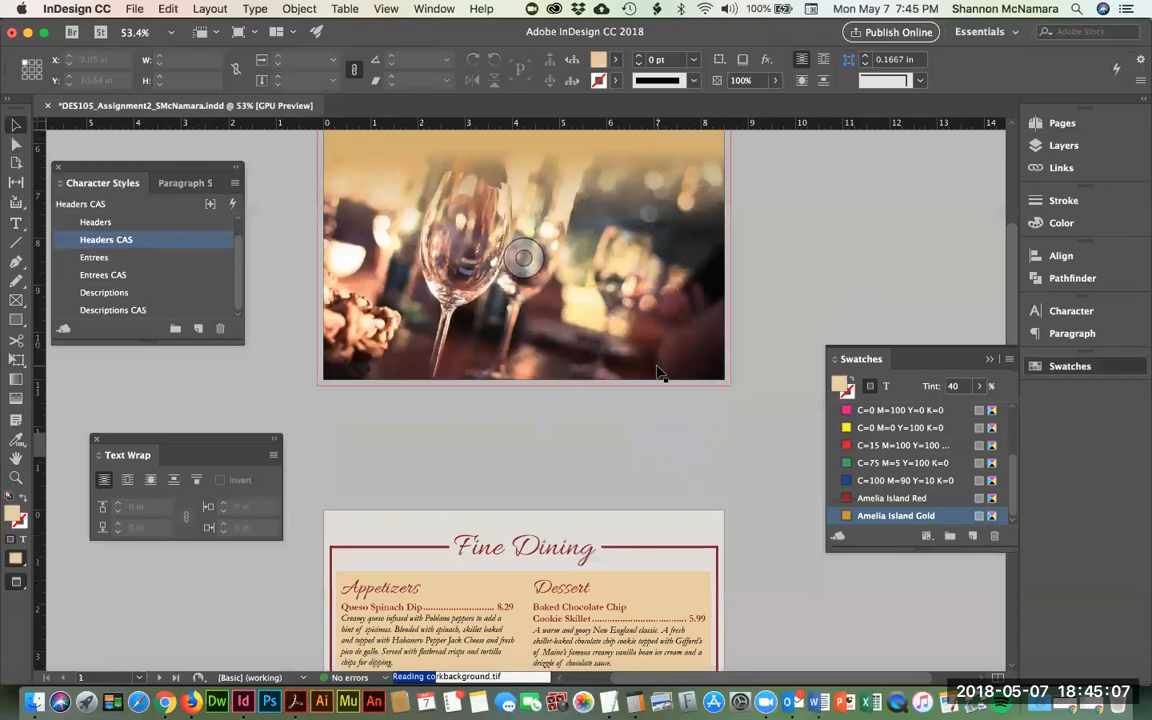
{"action": "scroll", "coordinate": [657, 373], "scroll_direction": "down", "scroll_amount": 10}
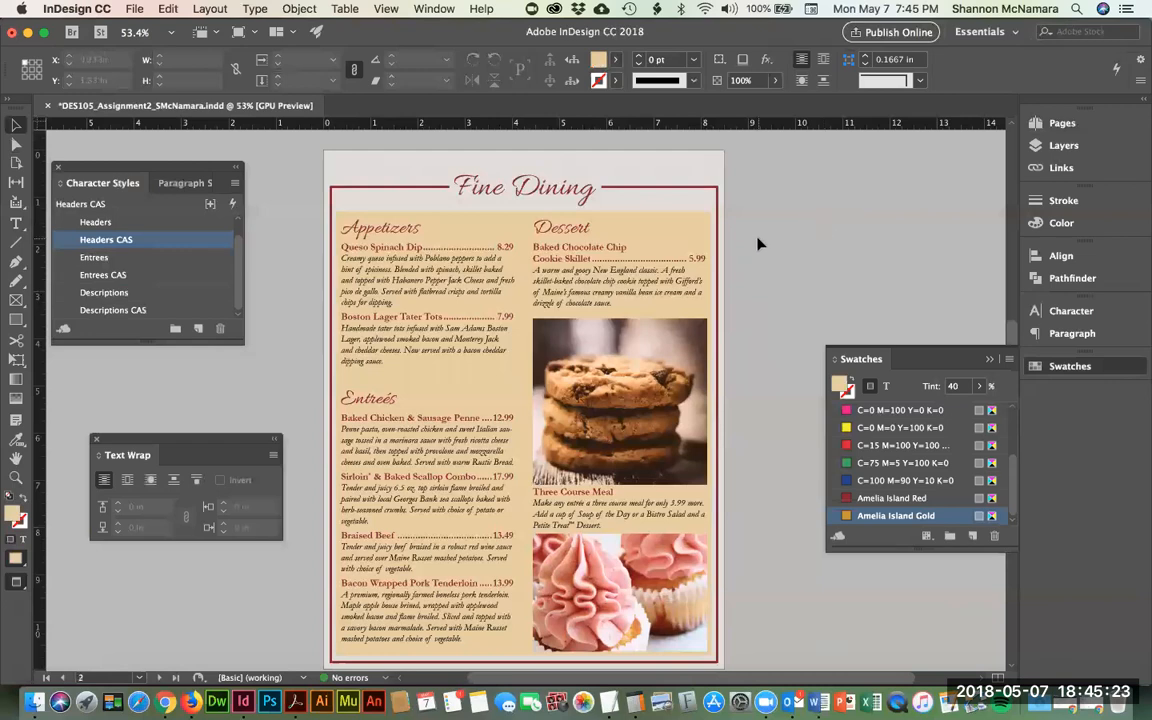
{"action": "scroll", "coordinate": [480, 298], "scroll_direction": "down", "scroll_amount": 3}
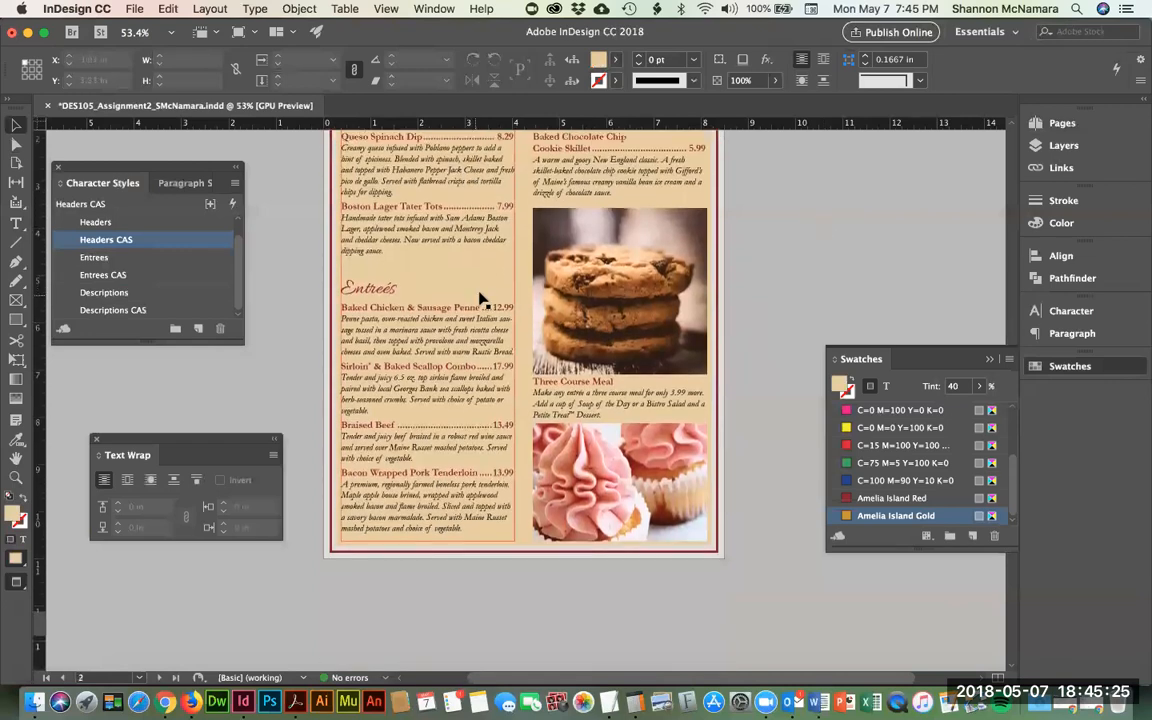
{"action": "scroll", "coordinate": [480, 298], "scroll_direction": "down", "scroll_amount": 10}
{"action": "scroll", "coordinate": [483, 300], "scroll_direction": "down", "scroll_amount": 5}
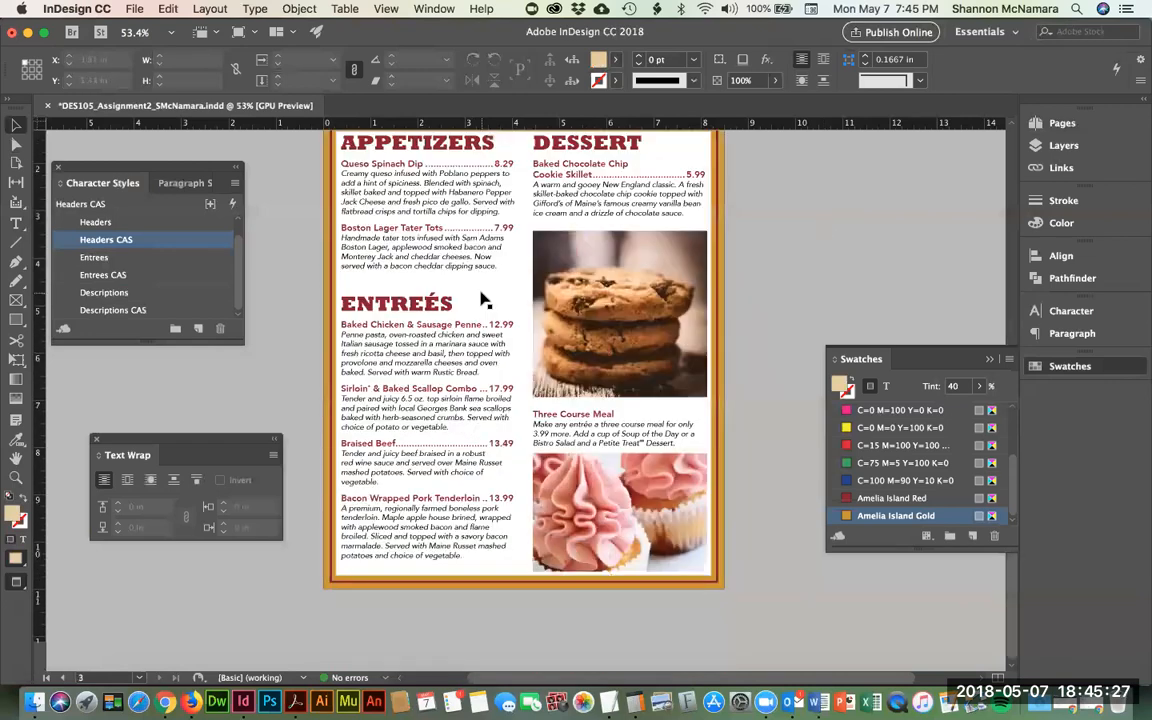
{"action": "scroll", "coordinate": [485, 298], "scroll_direction": "up", "scroll_amount": 5}
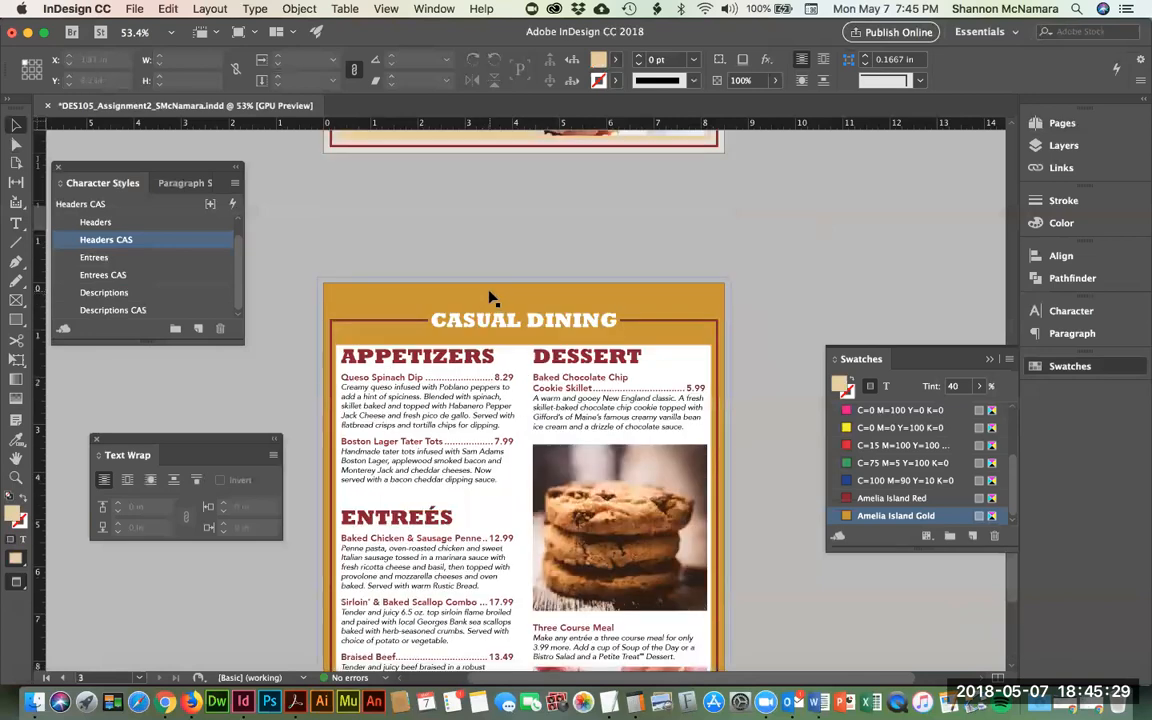
- Save the document and switch back to Normal screen mode
{"action": "key", "text": "super+s"}
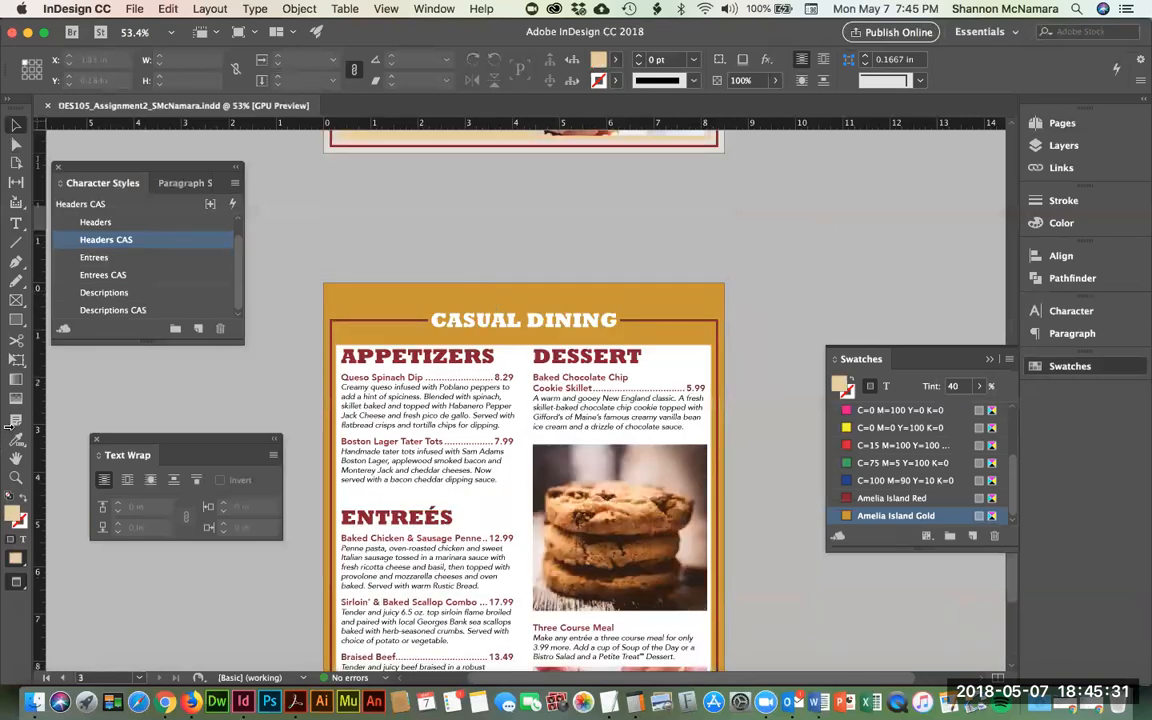
{"action": "left_click", "coordinate": [14, 582]}
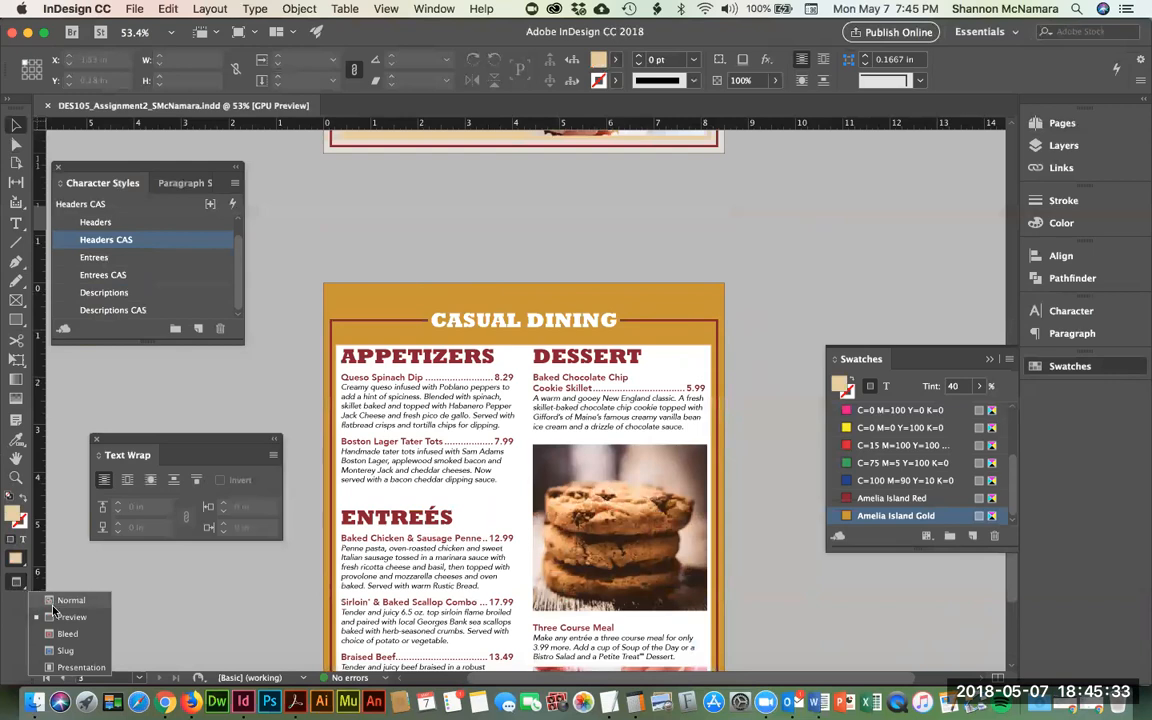
{"action": "left_click", "coordinate": [54, 612]}
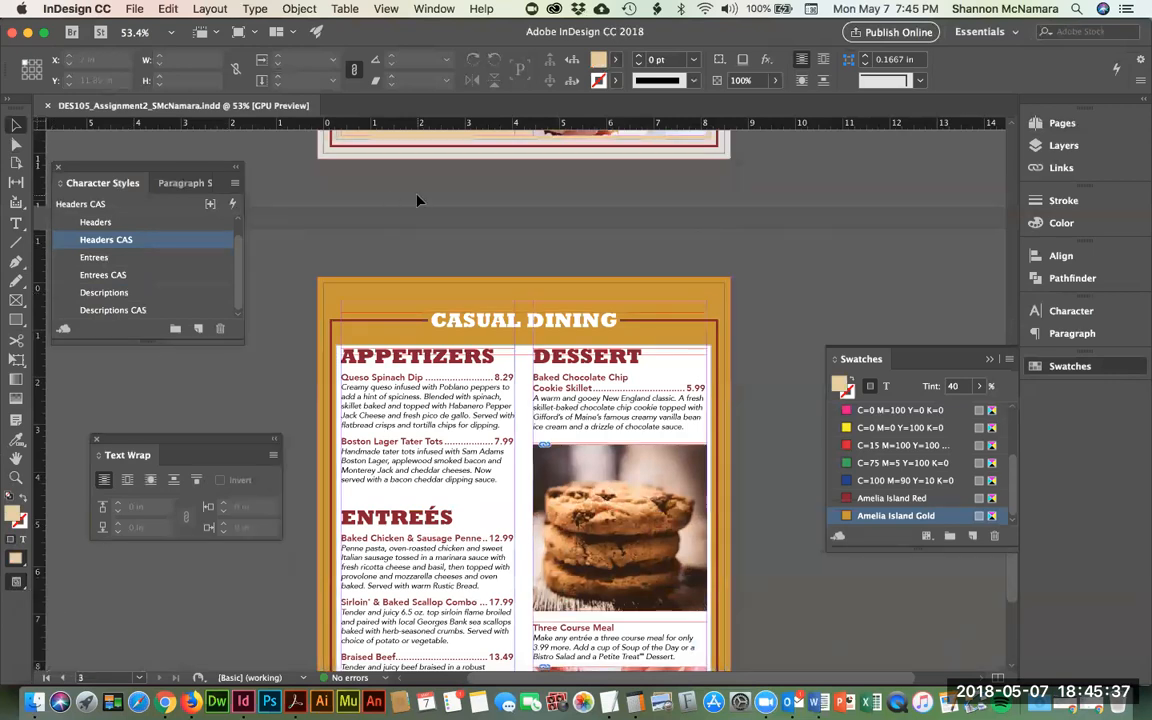
- Run Package on the menu and review its Fonts, Links and Images, Colors and Inks, and Print Settings pages
{"action": "left_click", "coordinate": [136, 9]}
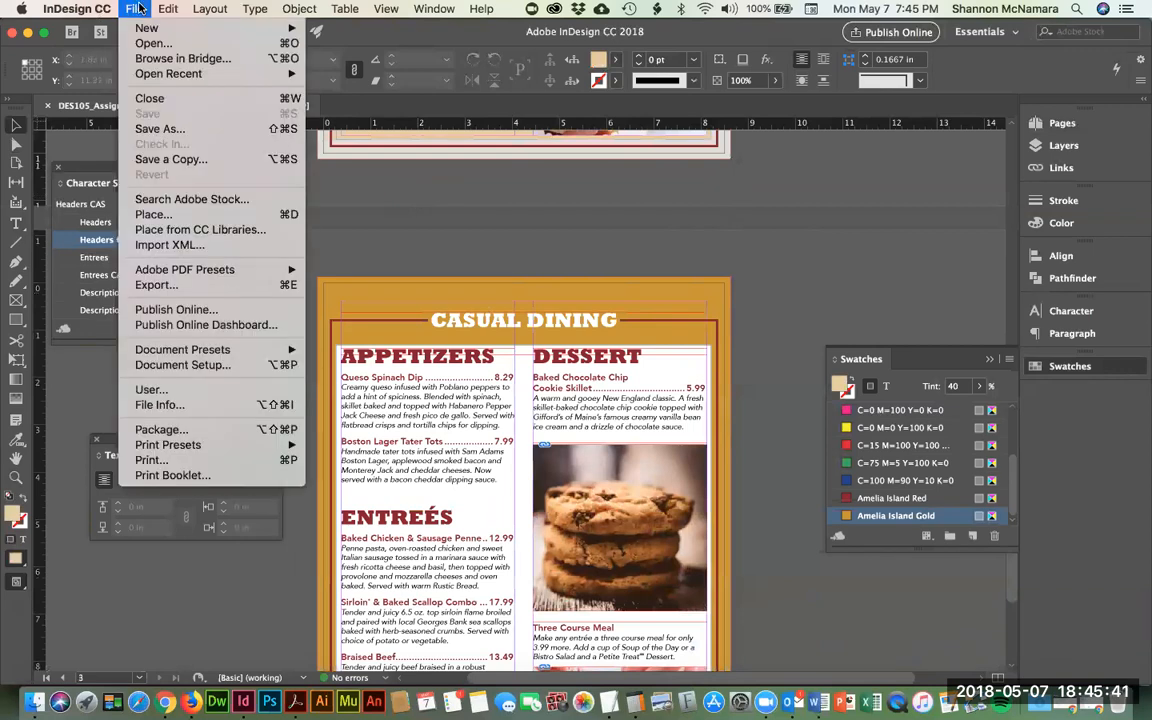
{"action": "mouse_move", "coordinate": [206, 274]}
{"action": "left_click", "coordinate": [182, 430]}
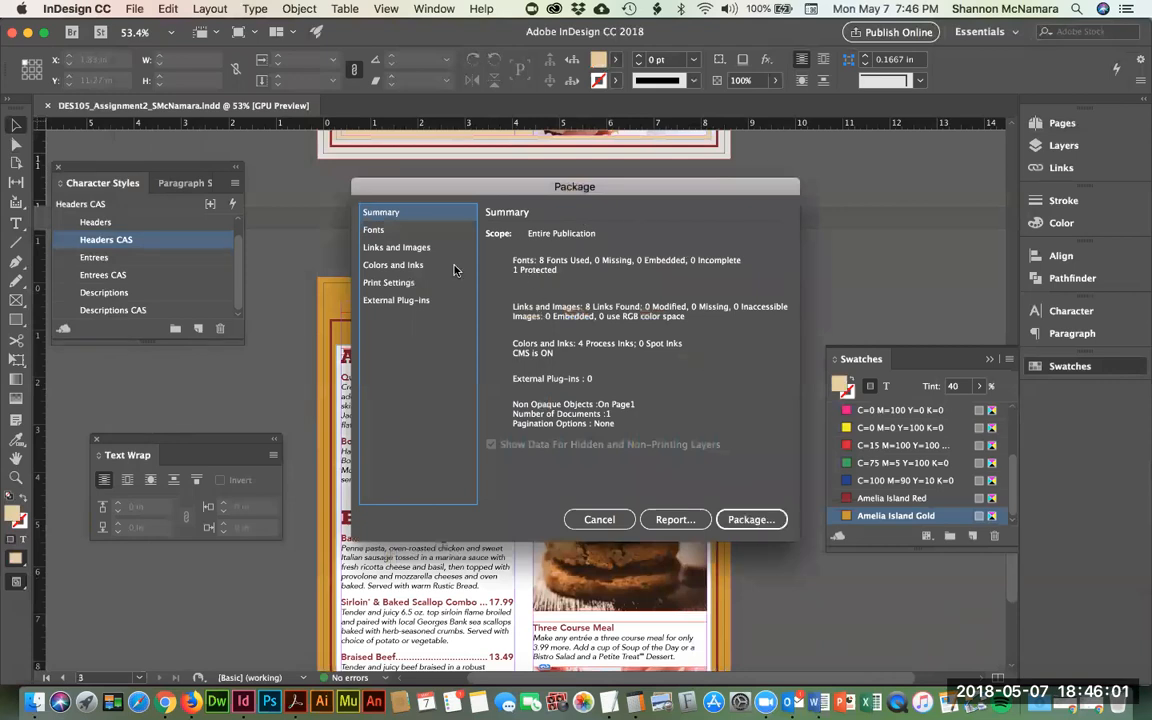
{"action": "left_click", "coordinate": [378, 230]}
{"action": "scroll", "coordinate": [592, 314], "scroll_direction": "down", "scroll_amount": 3}
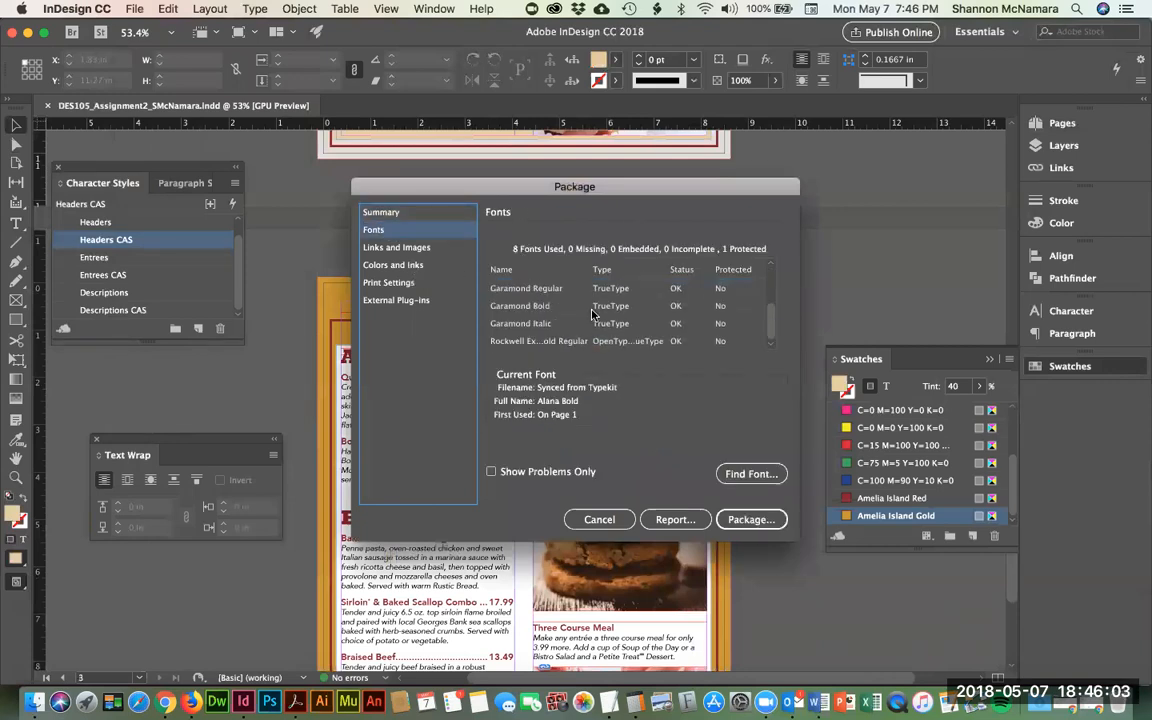
{"action": "left_click", "coordinate": [402, 250]}
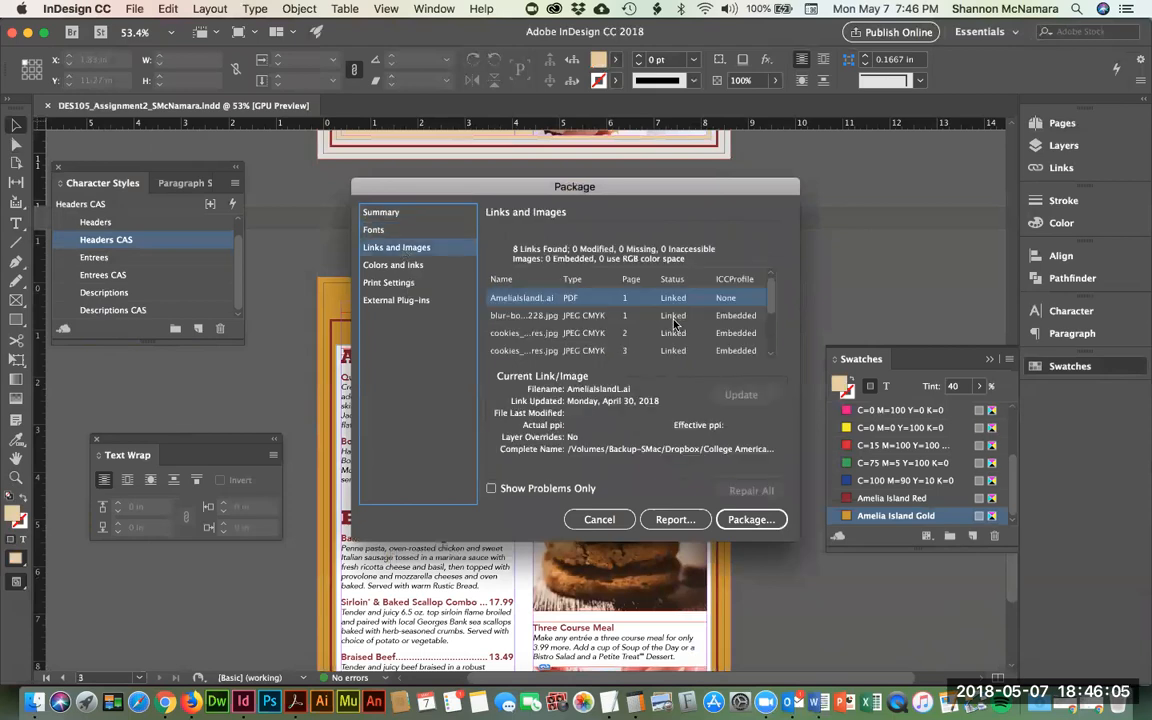
{"action": "left_click", "coordinate": [390, 265]}
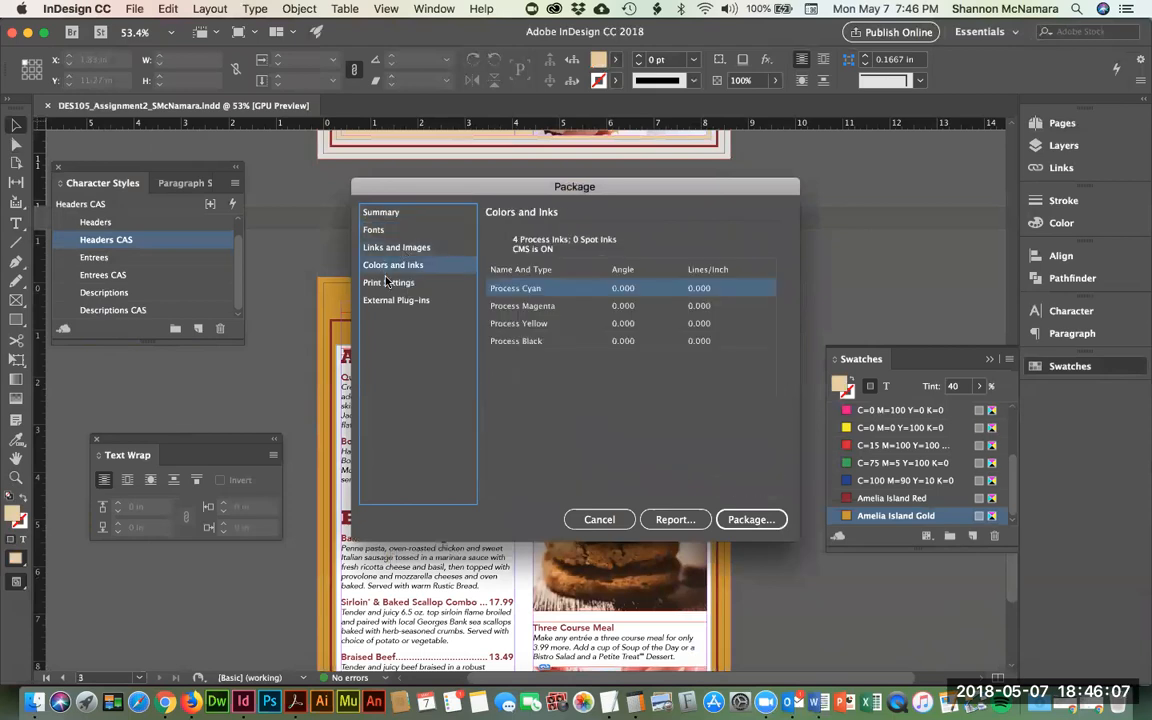
{"action": "left_click", "coordinate": [388, 282]}
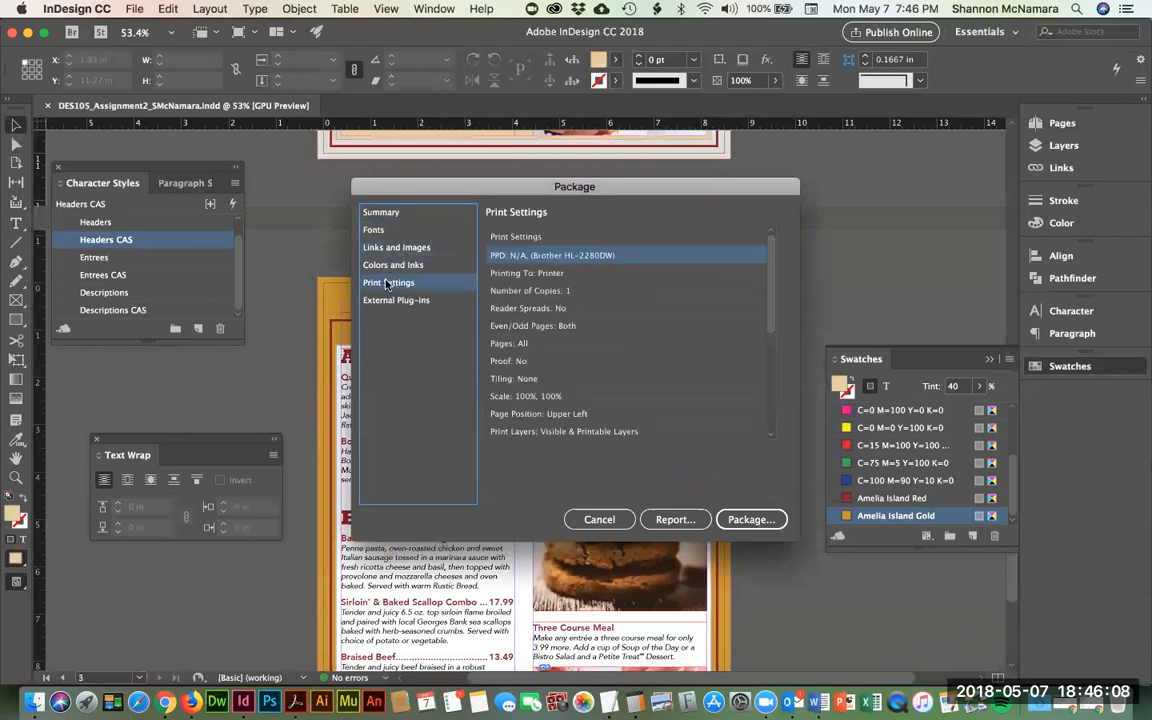
- Accept the default printing instructions and open the save location list of the package dialog
{"action": "left_click", "coordinate": [751, 520]}
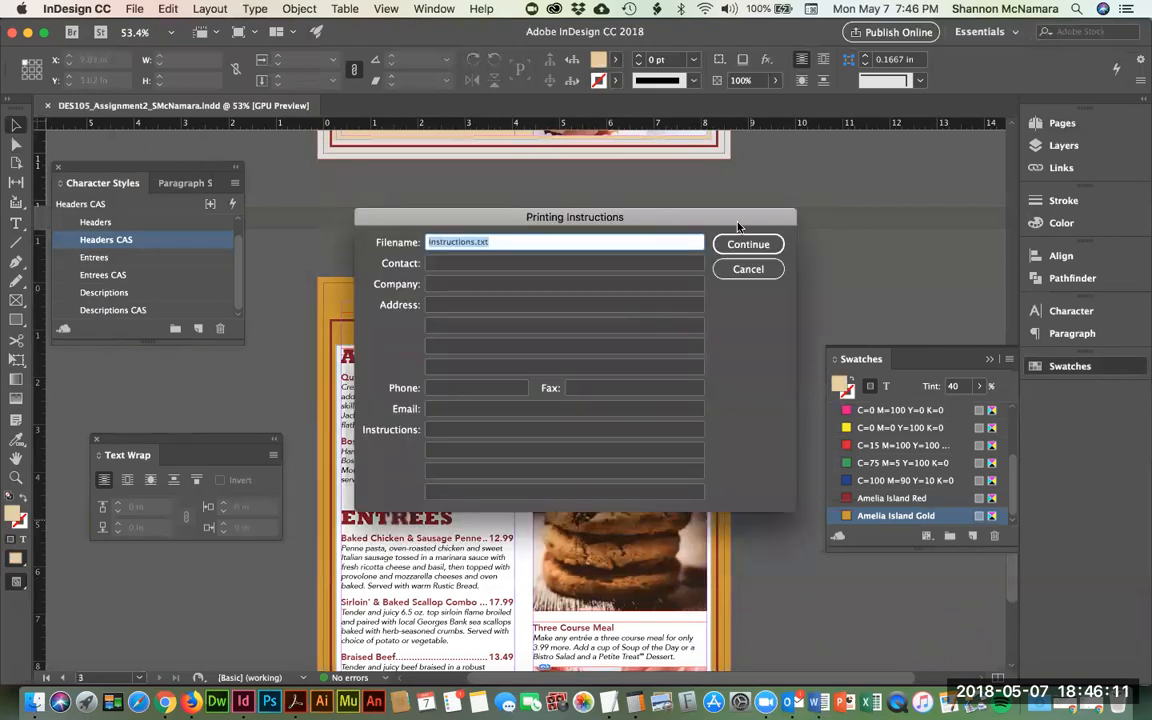
{"action": "left_click", "coordinate": [747, 245]}
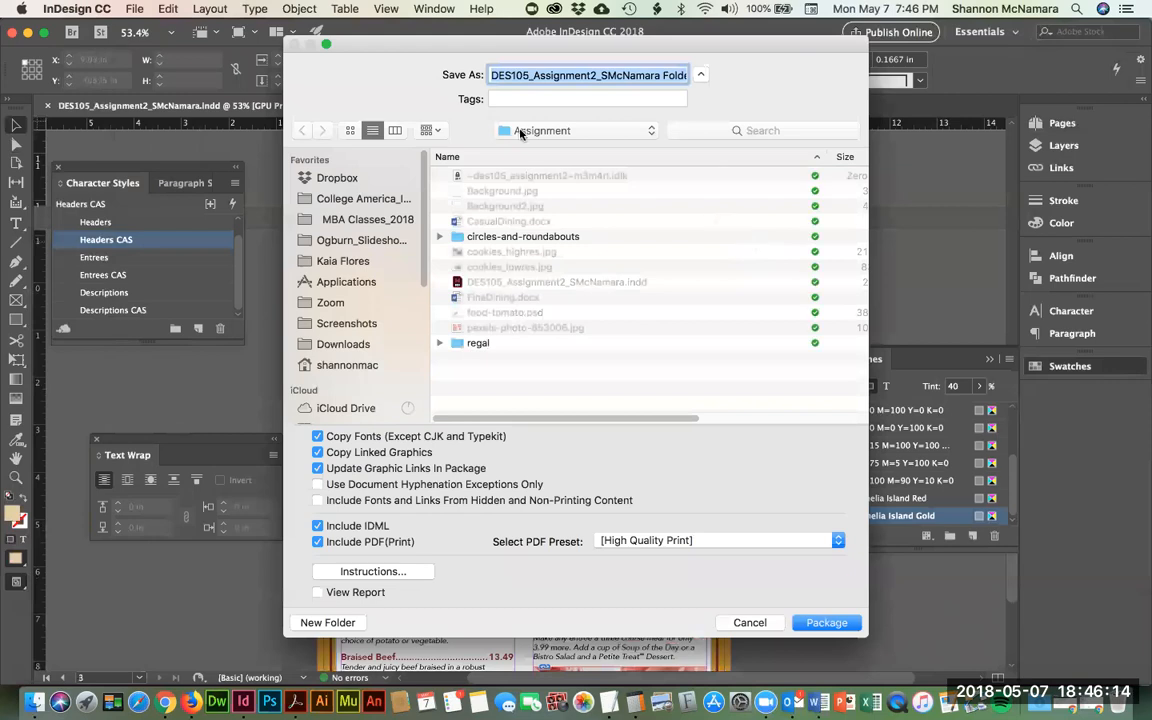
{"action": "left_click", "coordinate": [519, 131]}
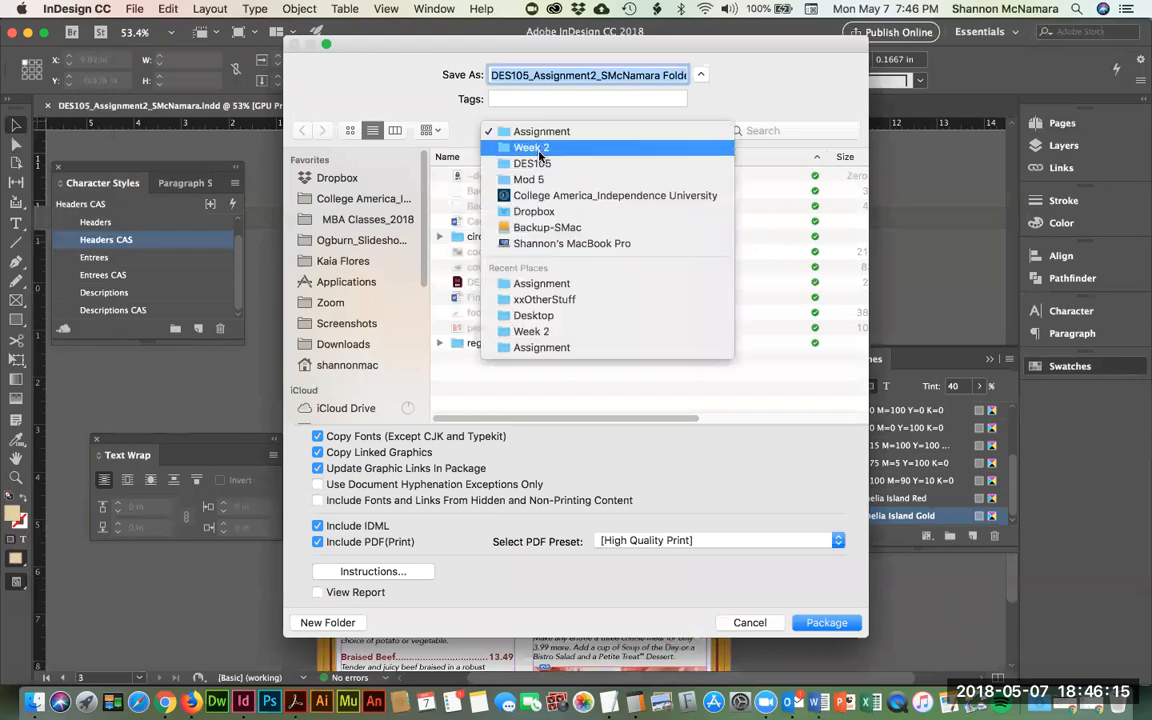
- Package the menu into the Assignment folder with an All Printer Marks PDF, accepting the font warning
{"action": "left_click", "coordinate": [540, 131]}
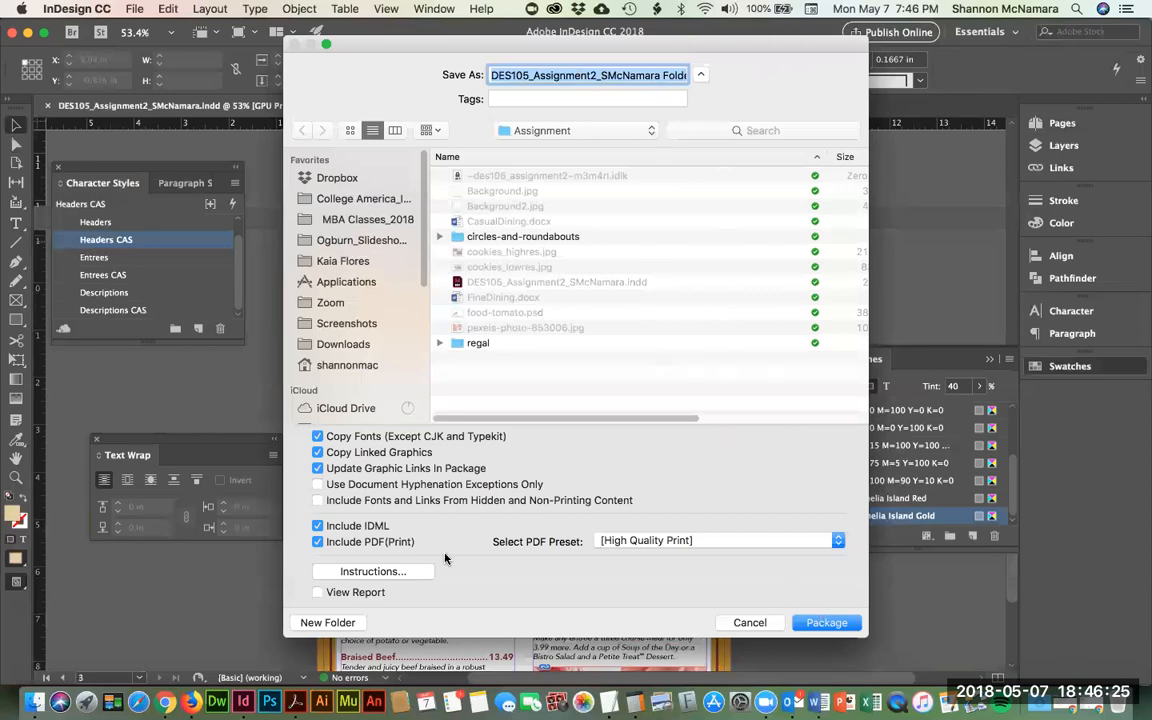
{"action": "left_click", "coordinate": [640, 541]}
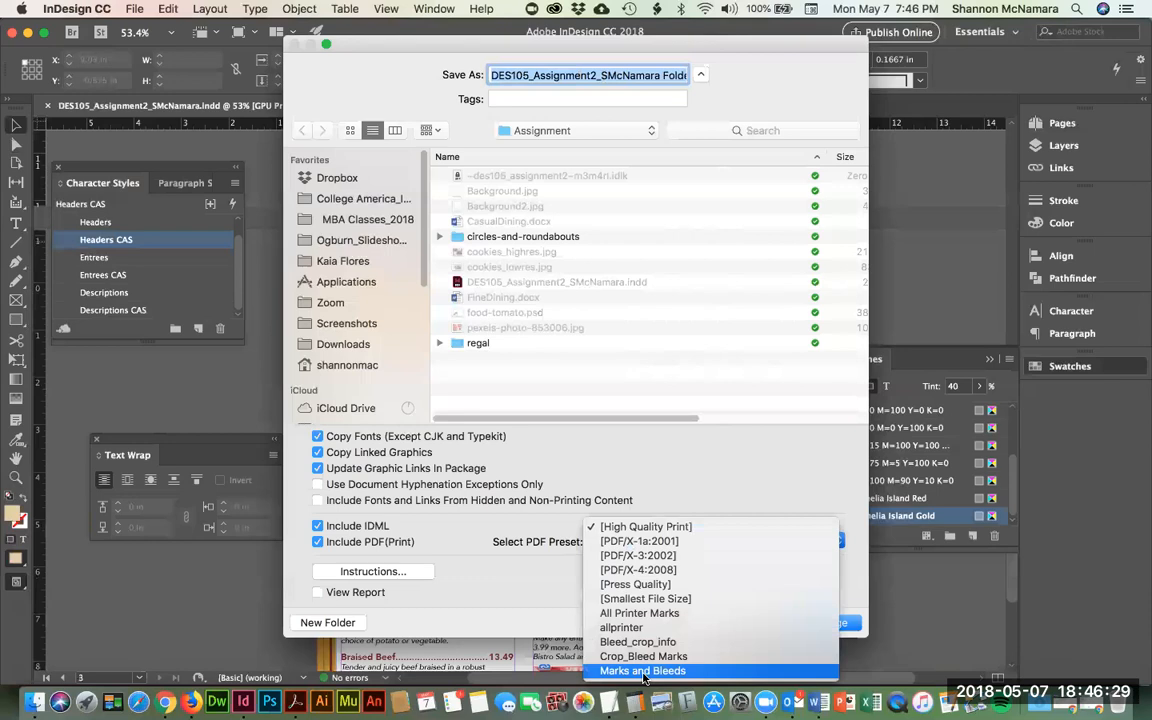
{"action": "left_click", "coordinate": [641, 613]}
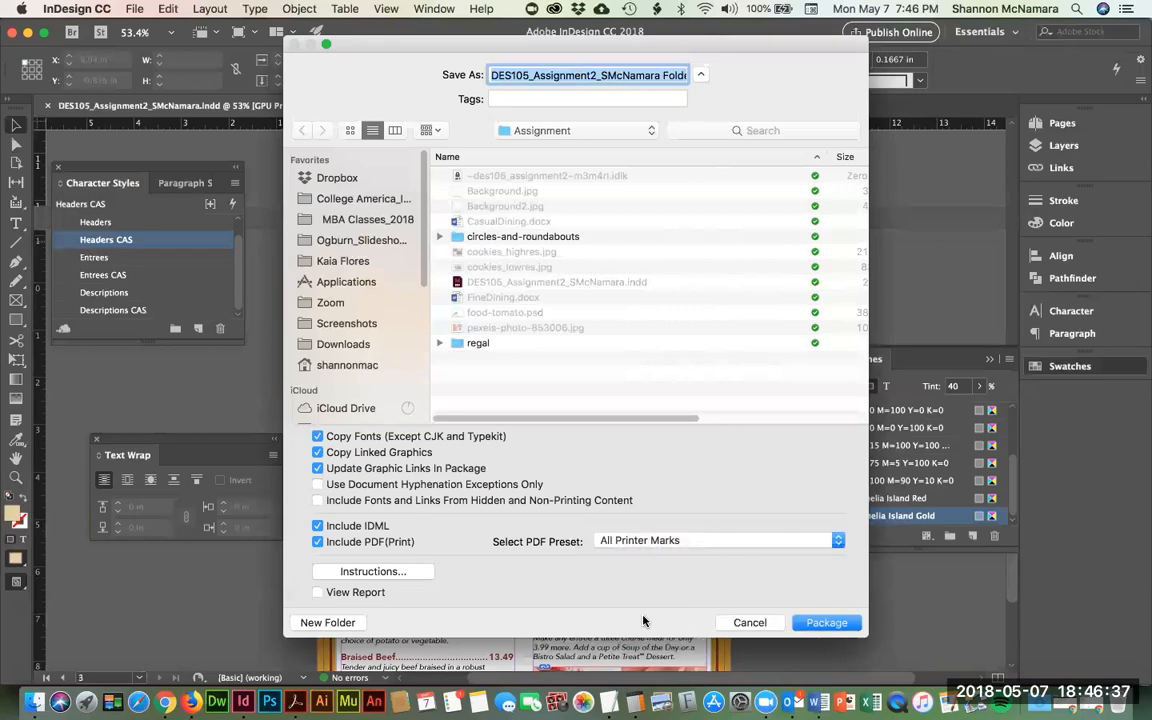
{"action": "left_click", "coordinate": [826, 622]}
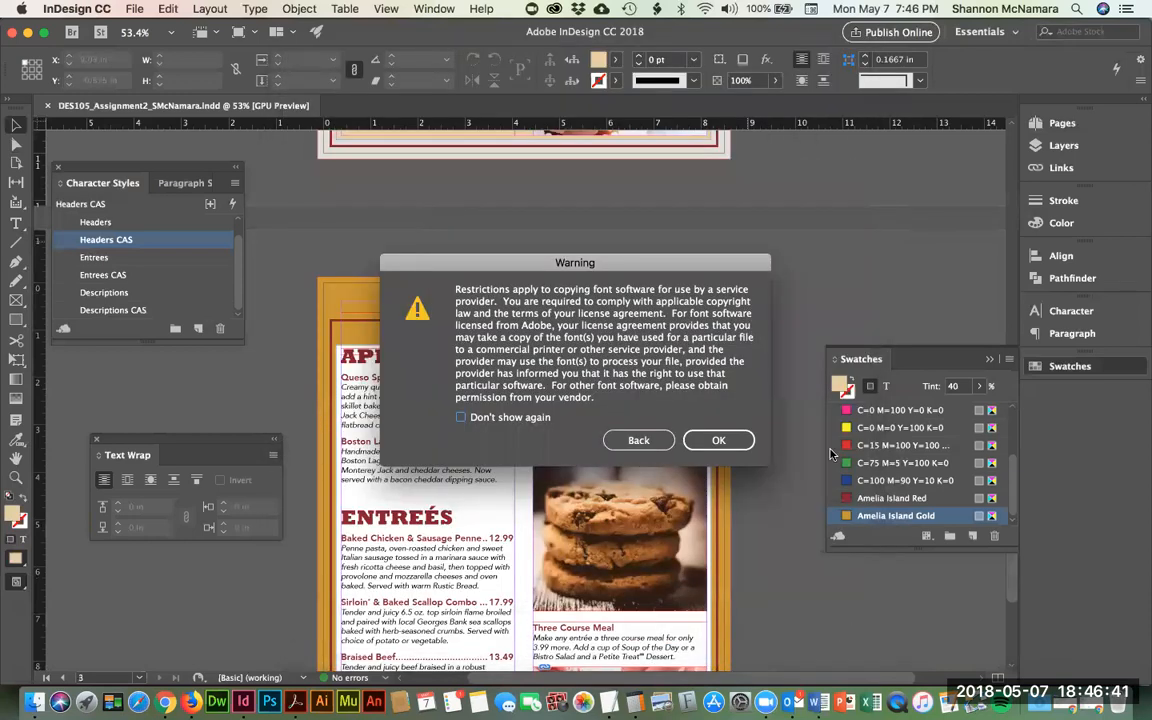
{"action": "left_click", "coordinate": [741, 443]}
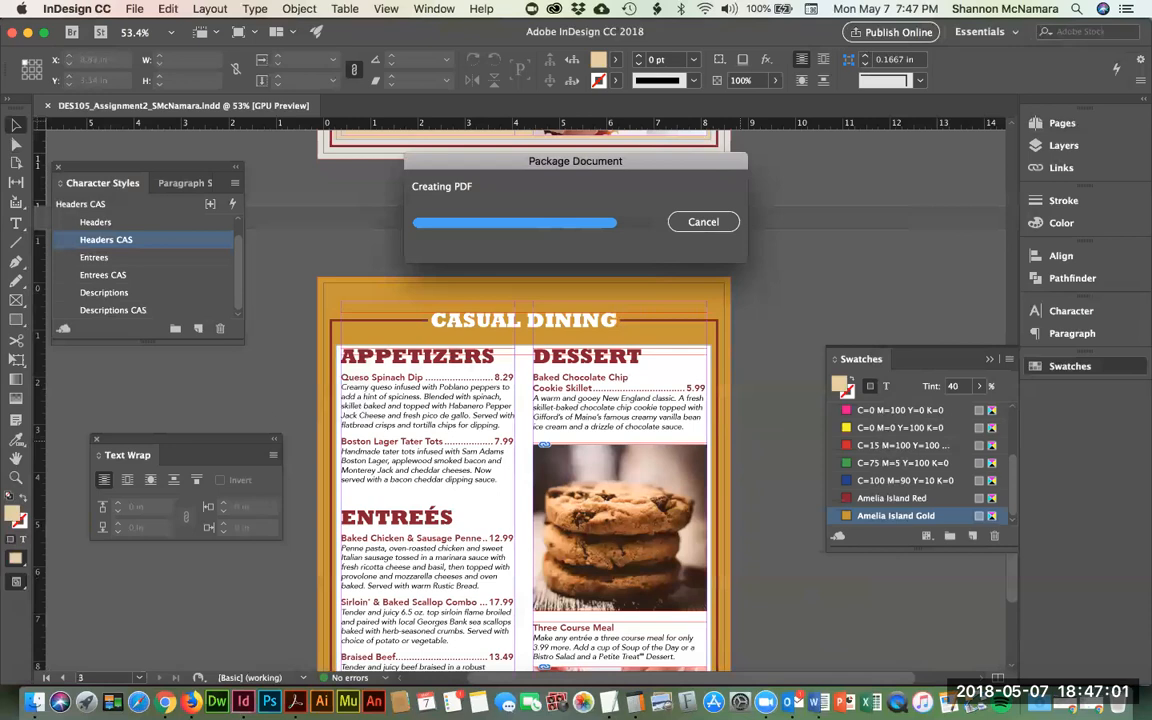
- Close the old Assignment 1 folder window in Finder
{"action": "left_click", "coordinate": [33, 702]}
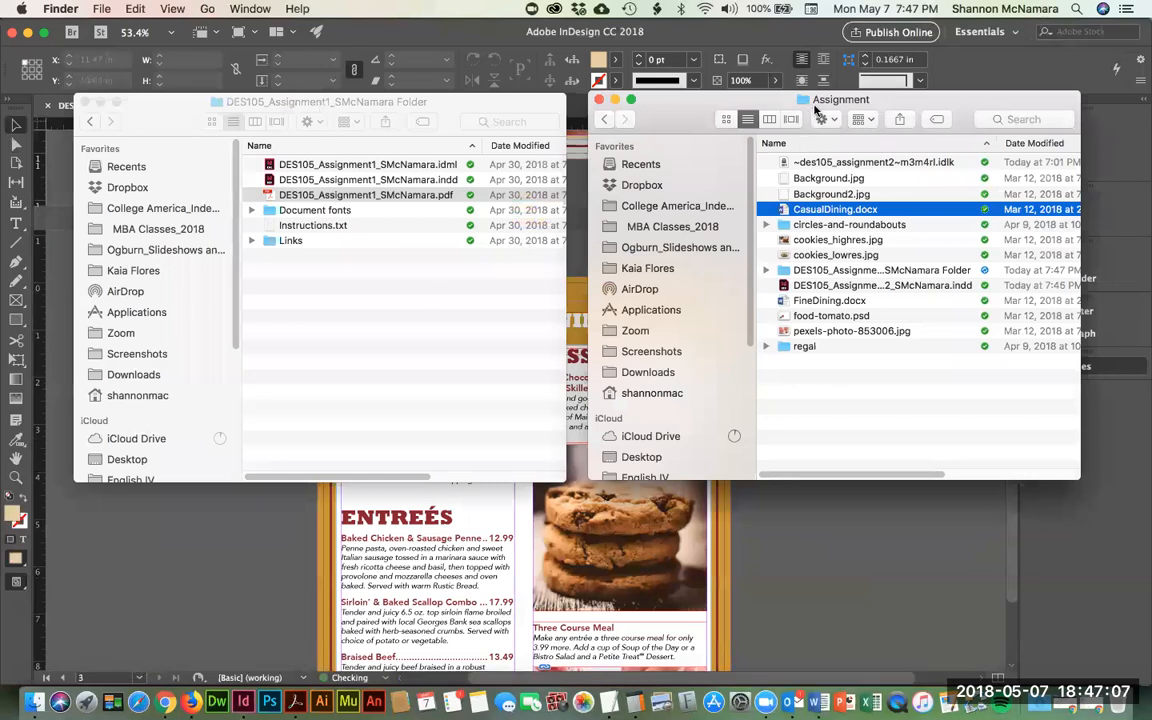
{"action": "left_click_drag", "start_coordinate": [739, 101], "coordinate": [727, 100]}
{"action": "left_click", "coordinate": [85, 102]}
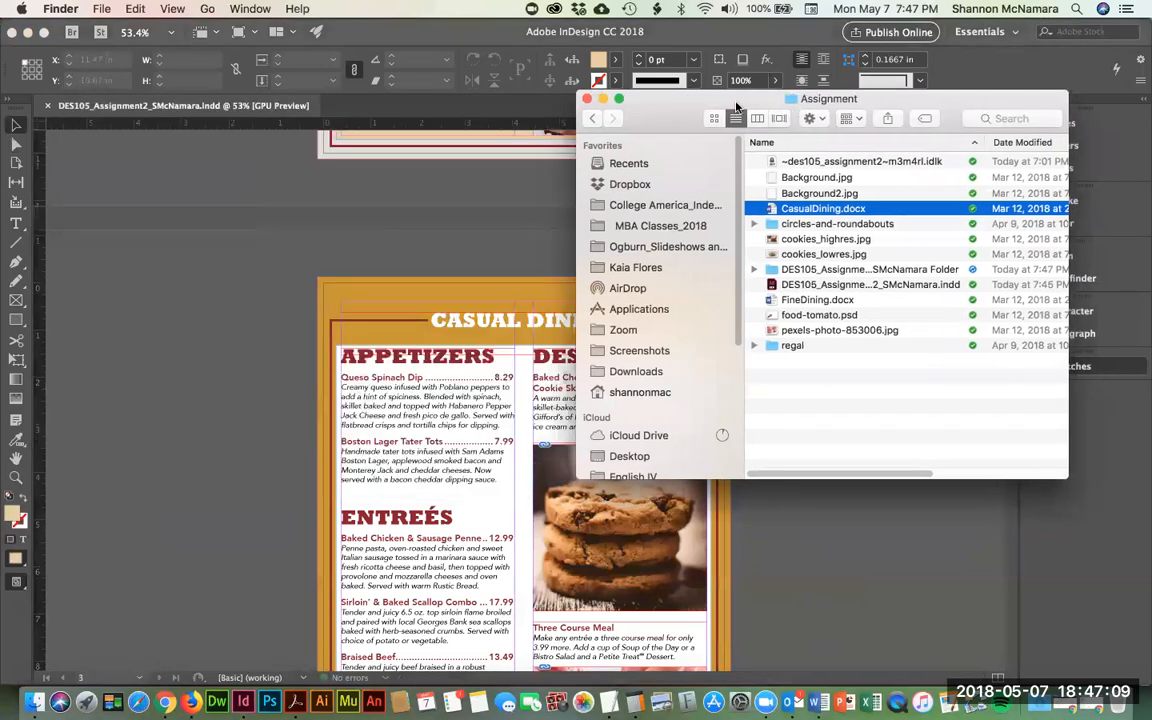
- Quit InDesign and open the packaged menu PDF from the new Assignment 2 package folder
{"action": "left_click", "coordinate": [233, 318]}
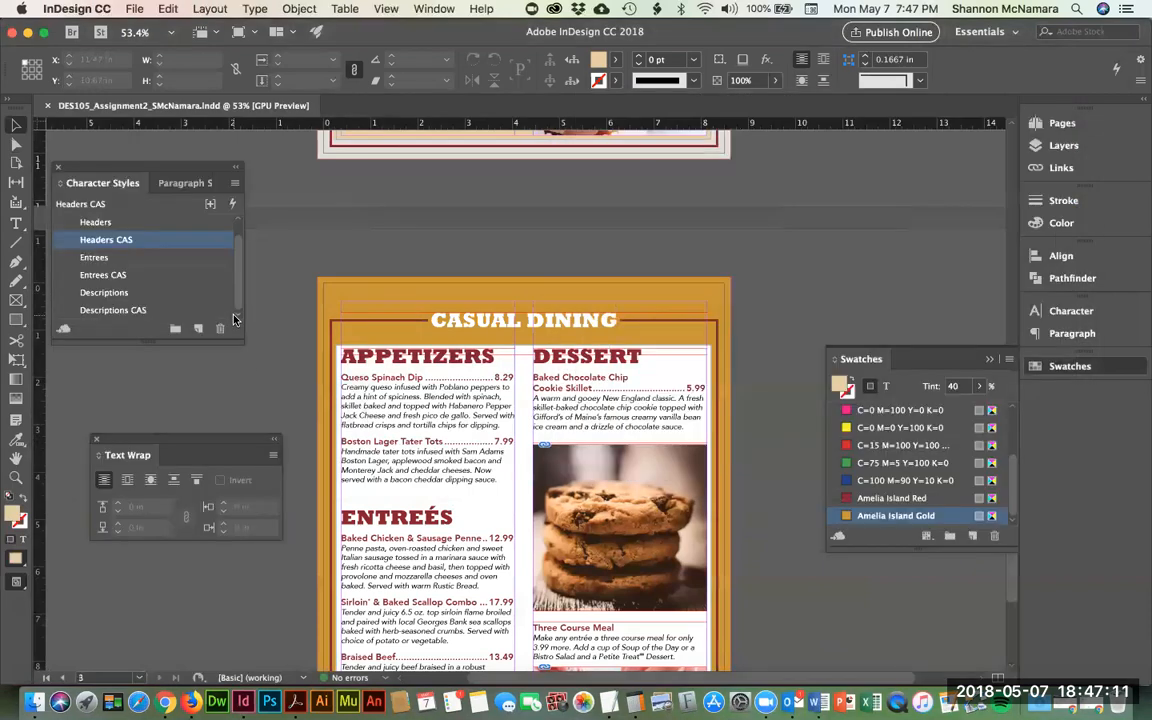
{"action": "key", "text": "super+q"}
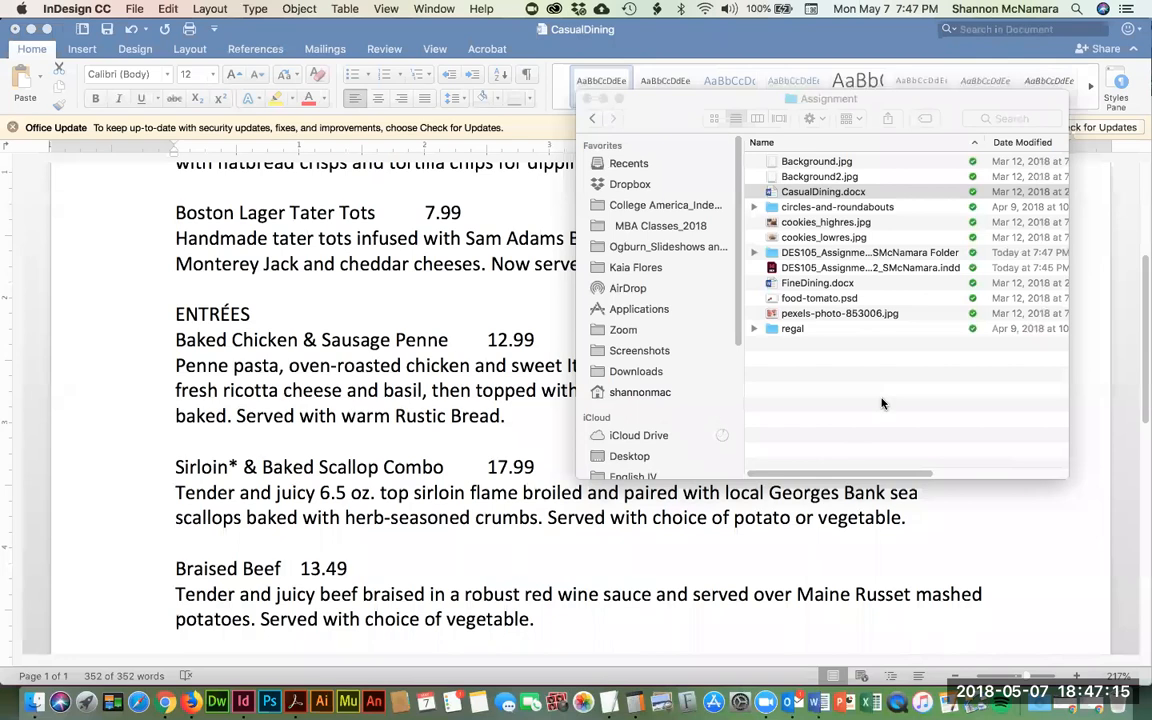
{"action": "double_click", "coordinate": [845, 254]}
{"action": "double_click", "coordinate": [857, 192]}
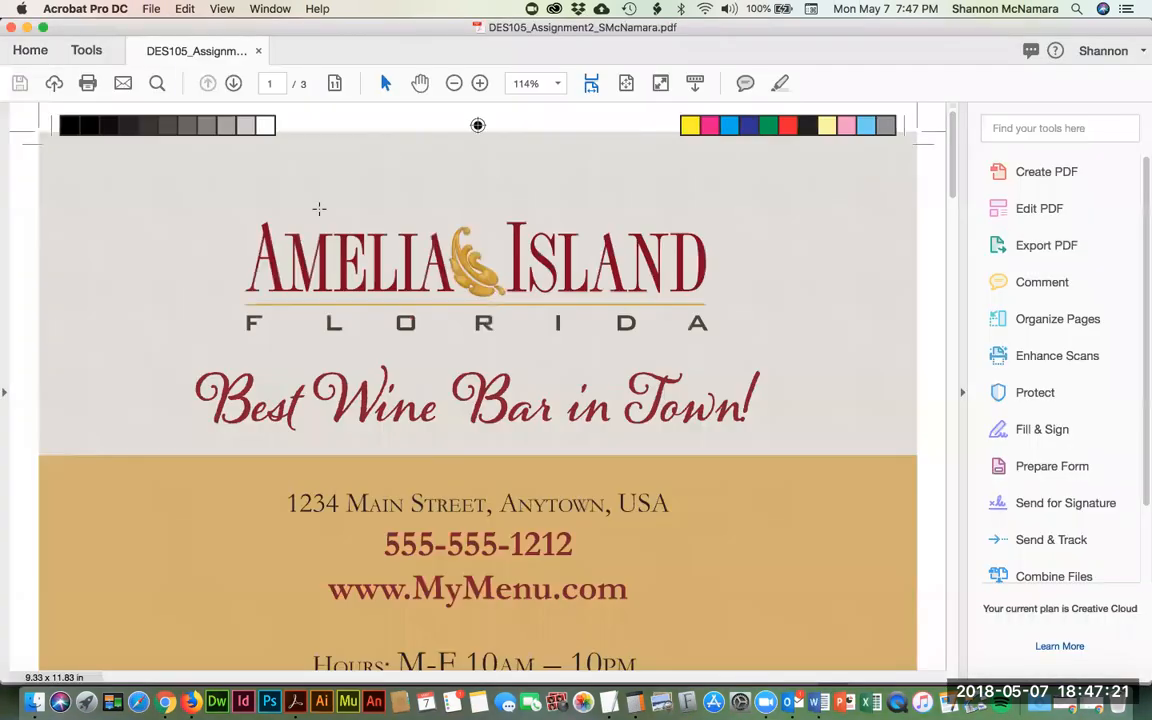
{"action": "key", "text": "super+0"}
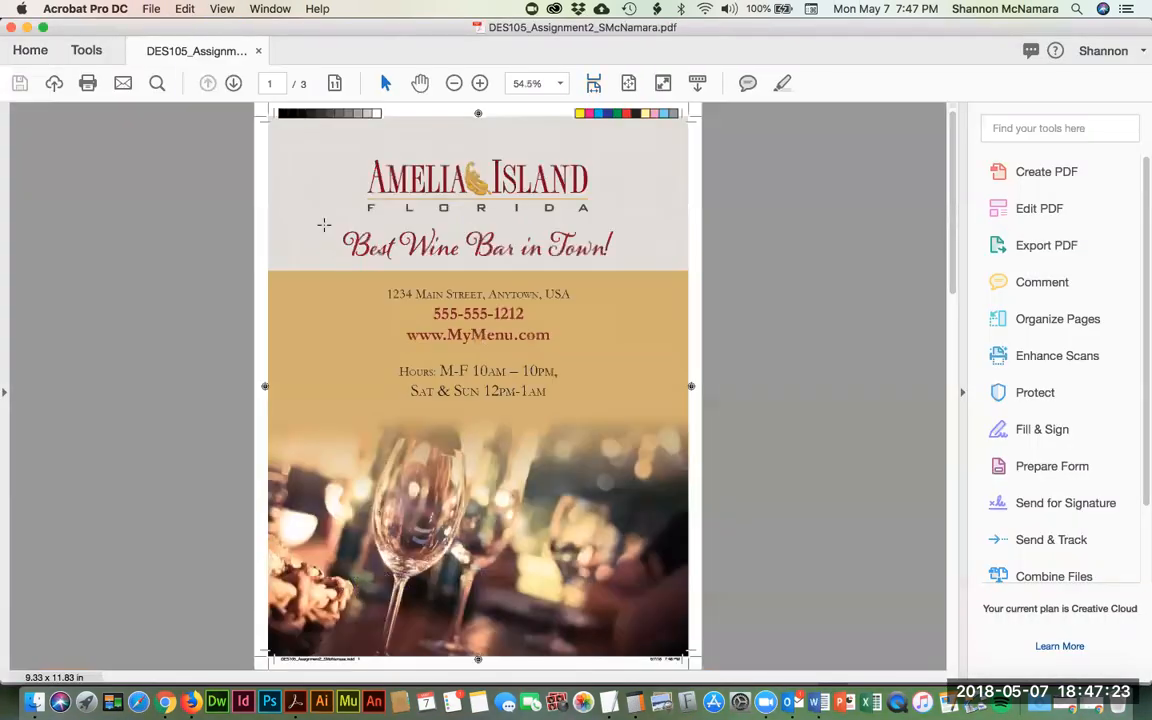
{"action": "scroll", "coordinate": [453, 268], "scroll_direction": "down", "scroll_amount": 2}
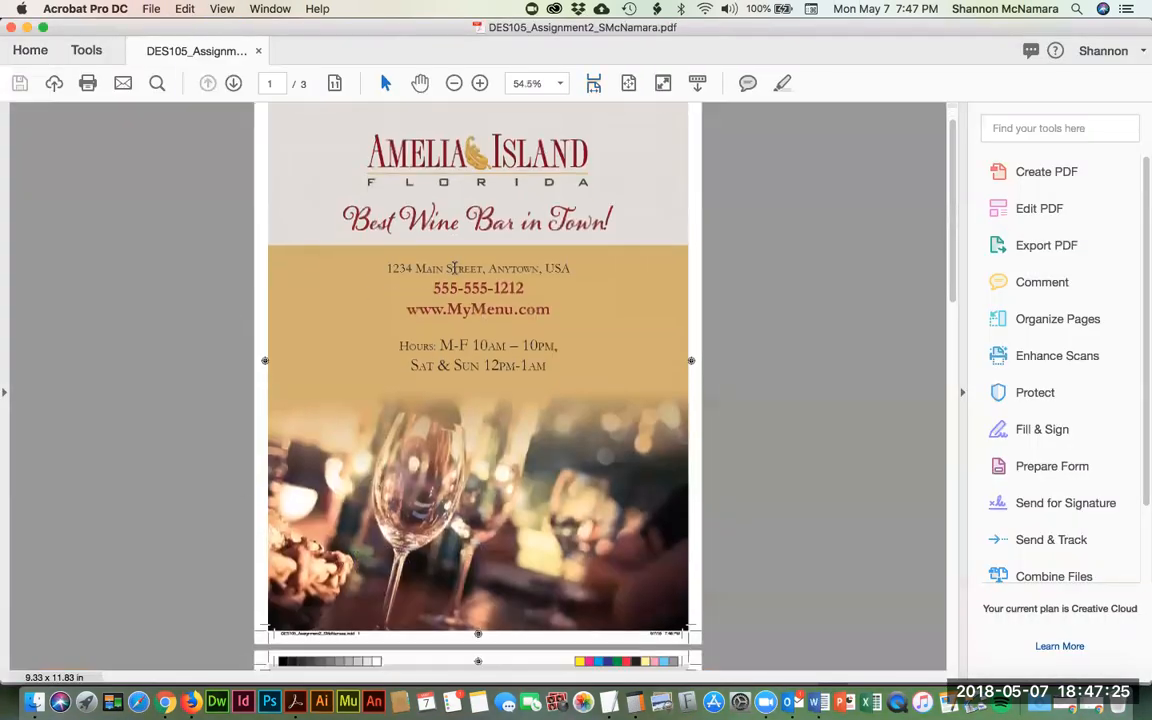
{"action": "scroll", "coordinate": [453, 268], "scroll_direction": "down", "scroll_amount": 10}
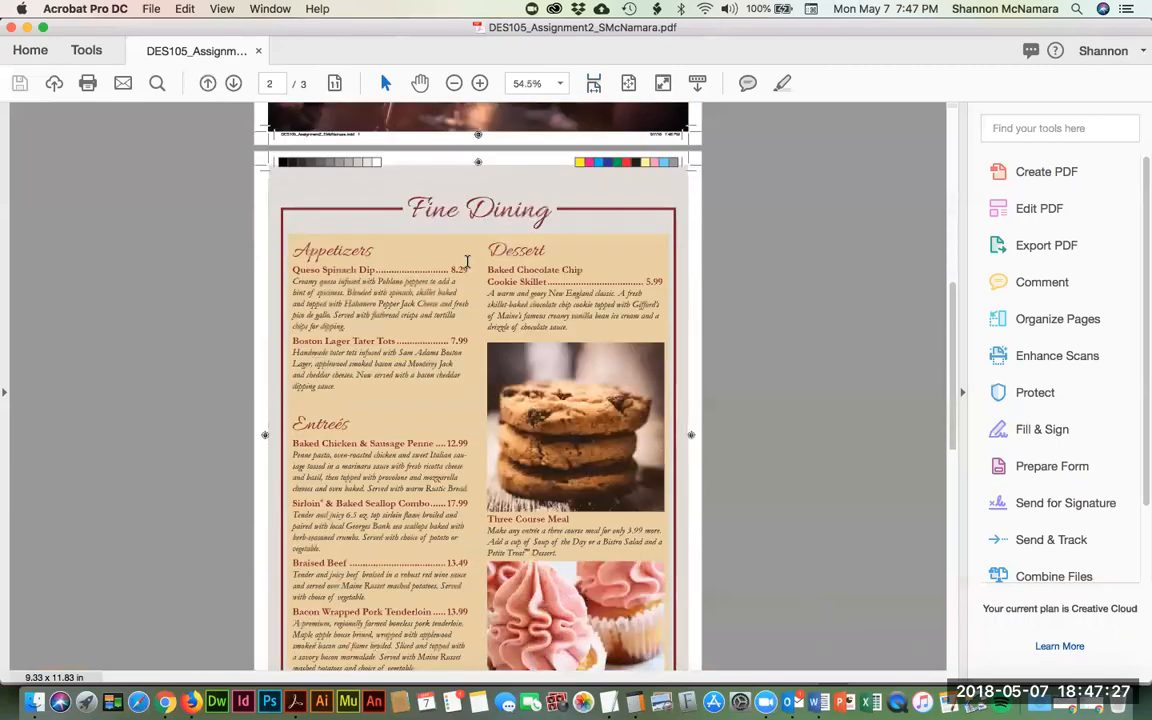
{"action": "scroll", "coordinate": [466, 262], "scroll_direction": "down", "scroll_amount": 12}
{"action": "scroll", "coordinate": [466, 262], "scroll_direction": "up", "scroll_amount": 9}
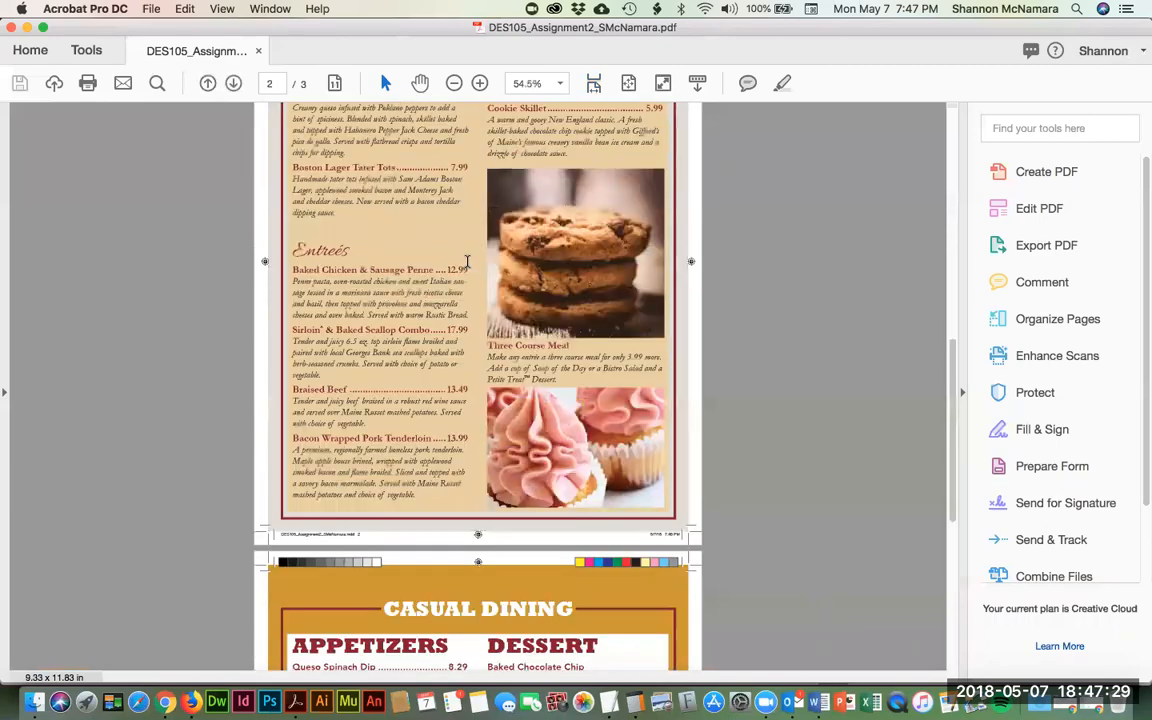
{"action": "scroll", "coordinate": [466, 262], "scroll_direction": "up", "scroll_amount": 12}
{"action": "key", "text": "super+w"}
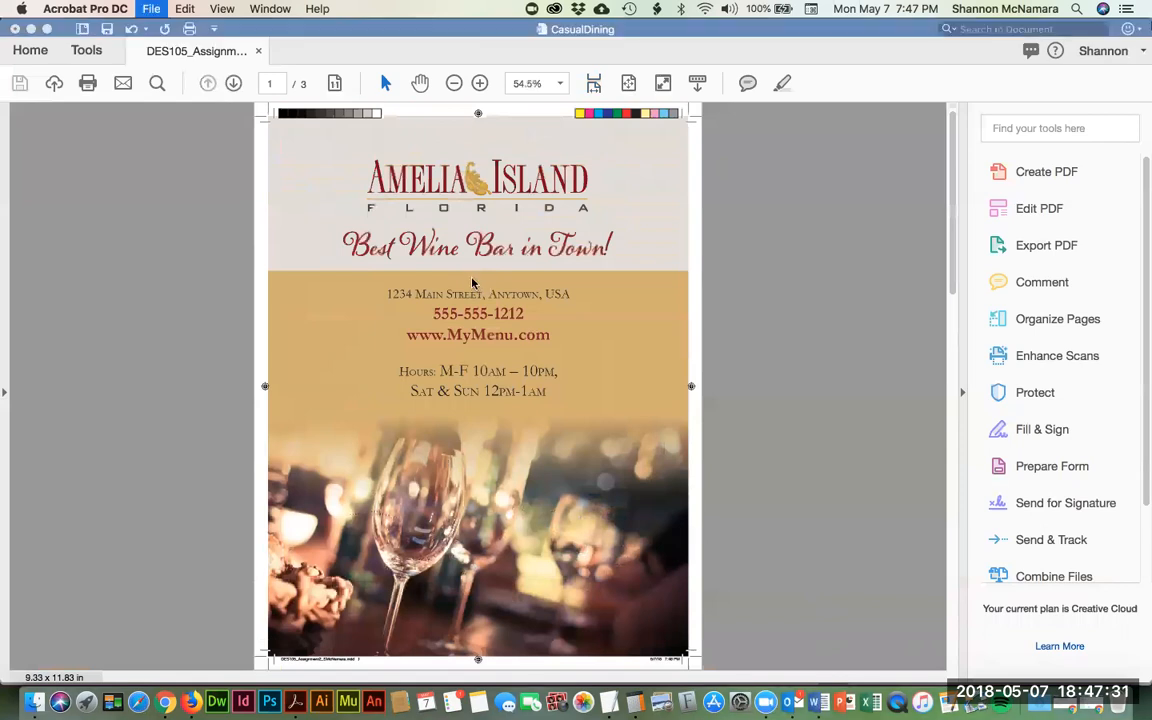
{"action": "left_click", "coordinate": [740, 148]}
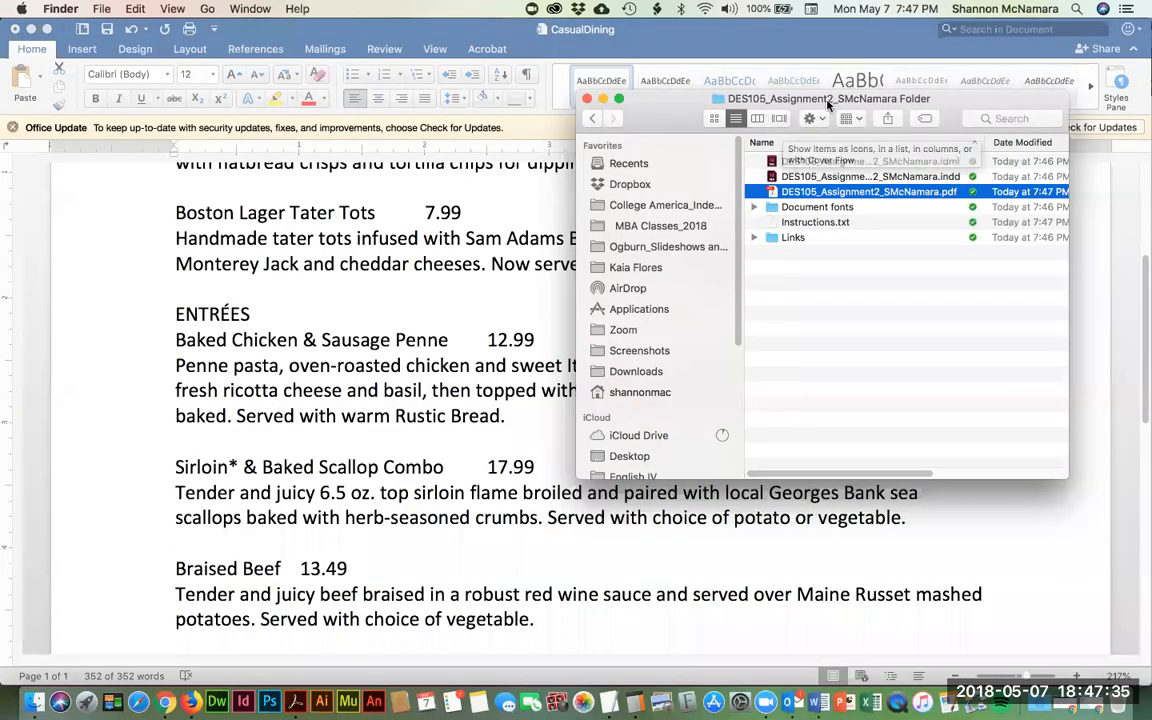
- Go up to the Assignment folder and try its icon, list and column views
{"action": "left_click", "coordinate": [822, 98], "text": "super"}
{"action": "left_click", "coordinate": [822, 114]}
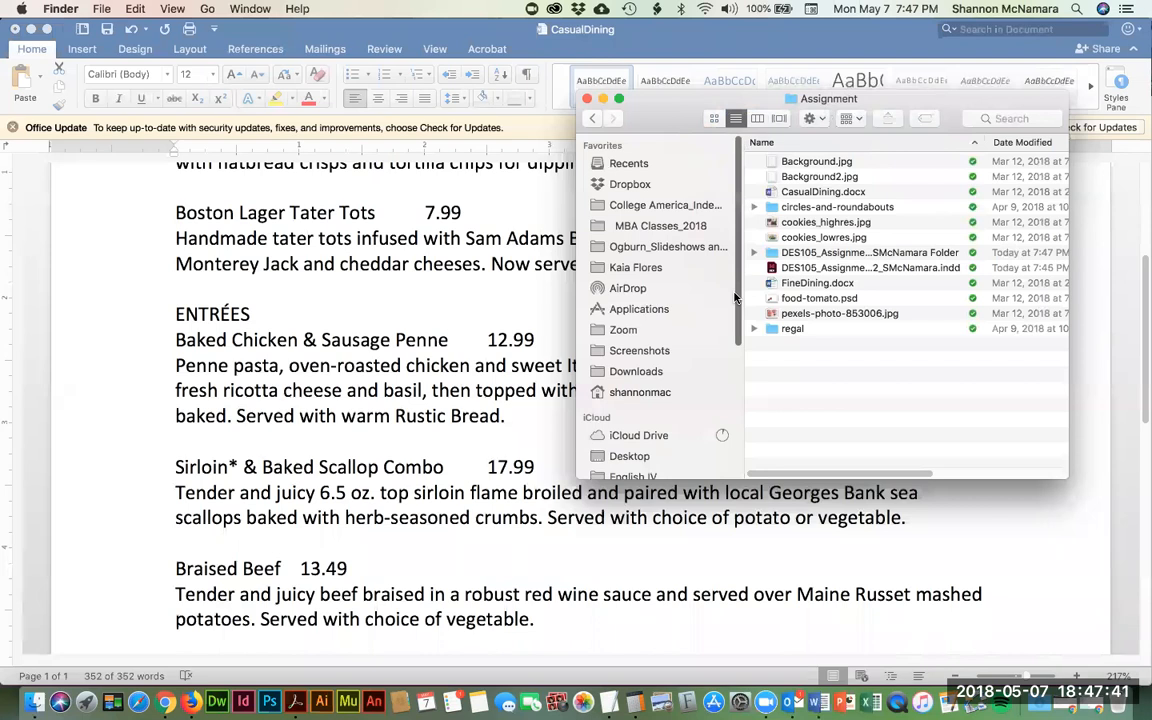
{"action": "left_click", "coordinate": [714, 119]}
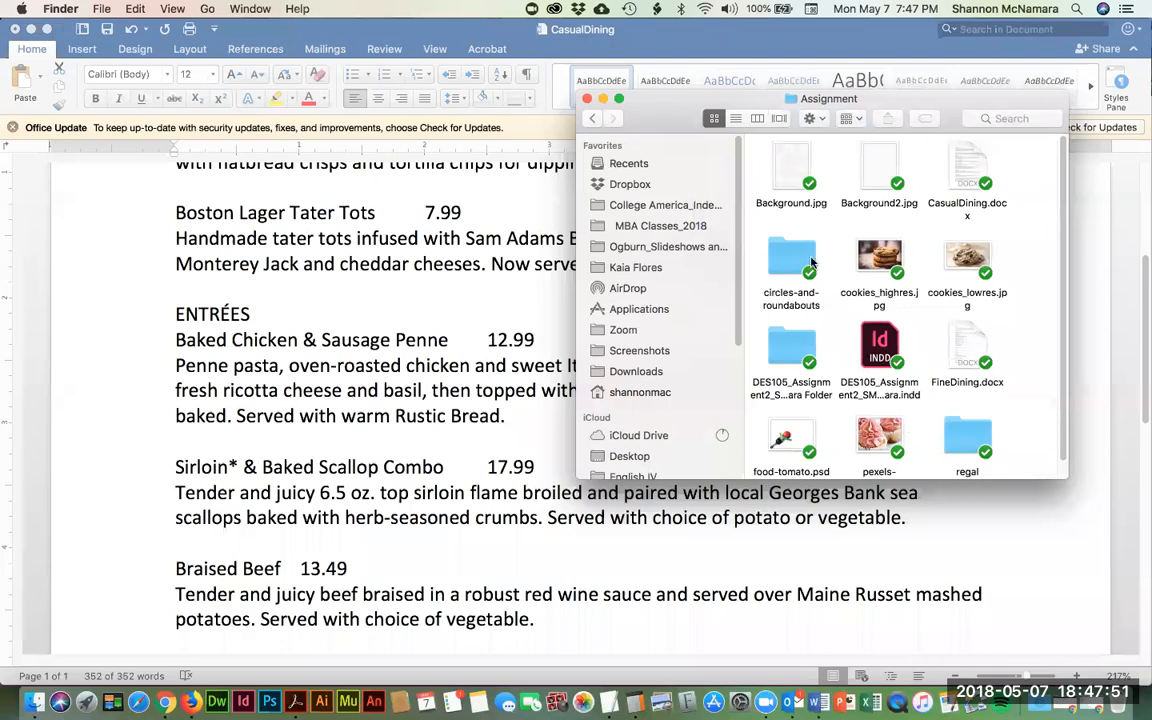
{"action": "left_click", "coordinate": [736, 120]}
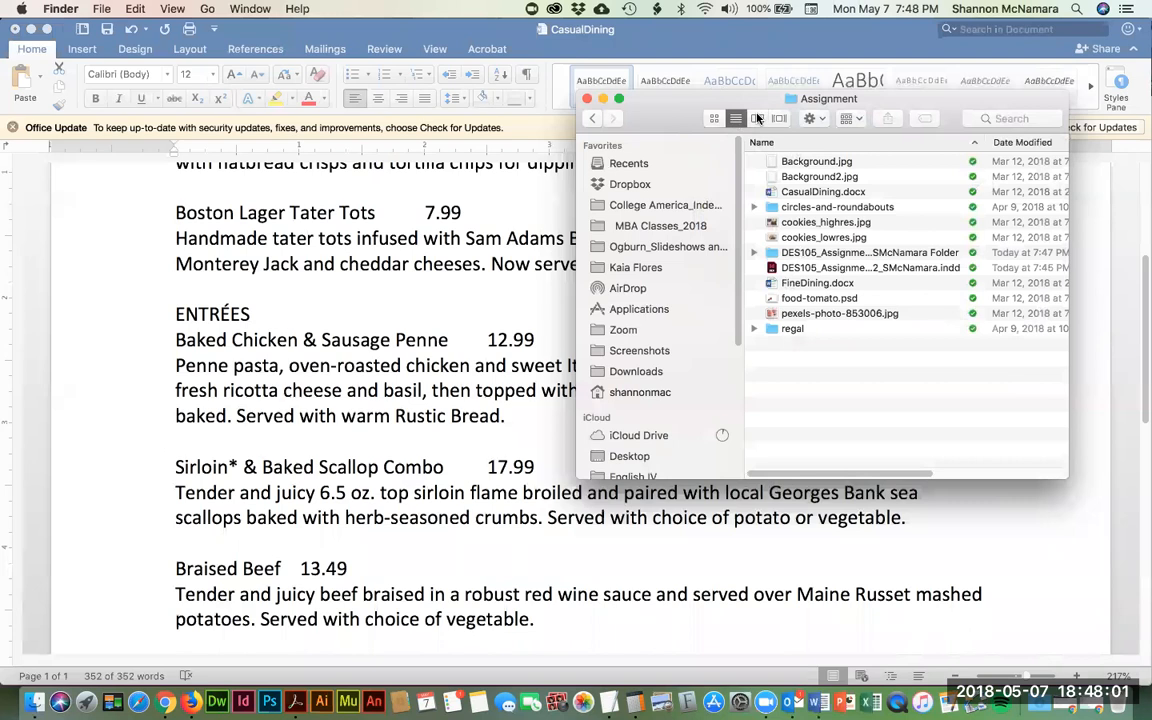
{"action": "left_click", "coordinate": [757, 119]}
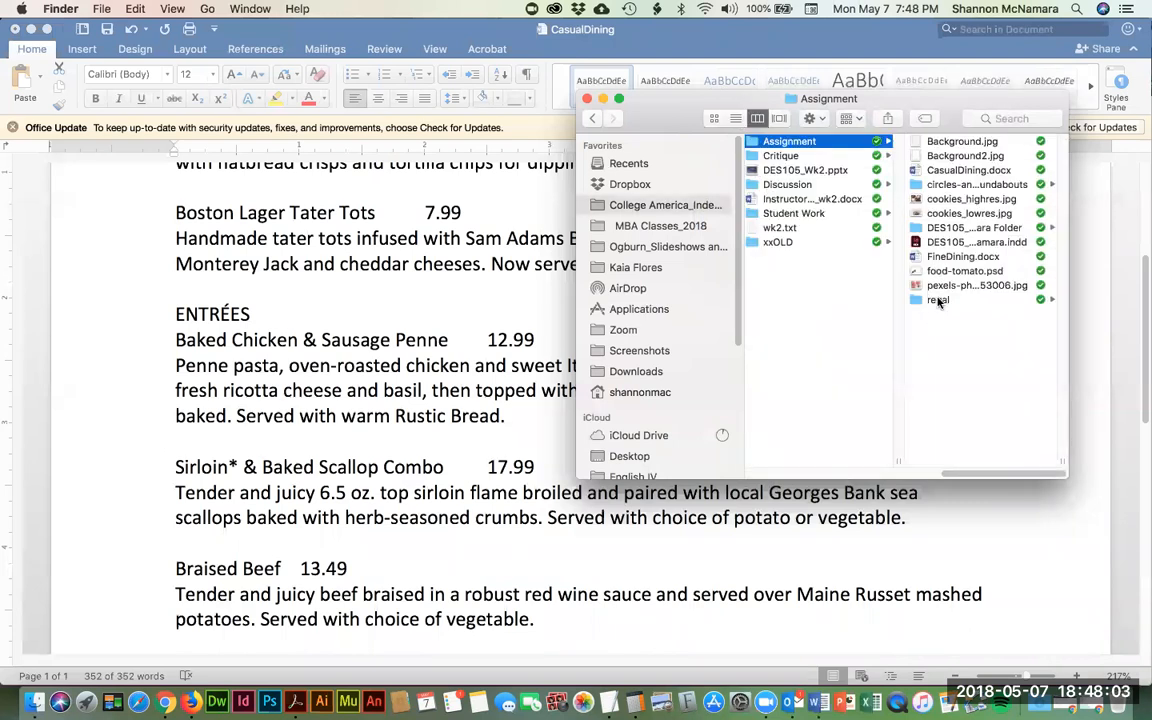
{"action": "left_click", "coordinate": [960, 184]}
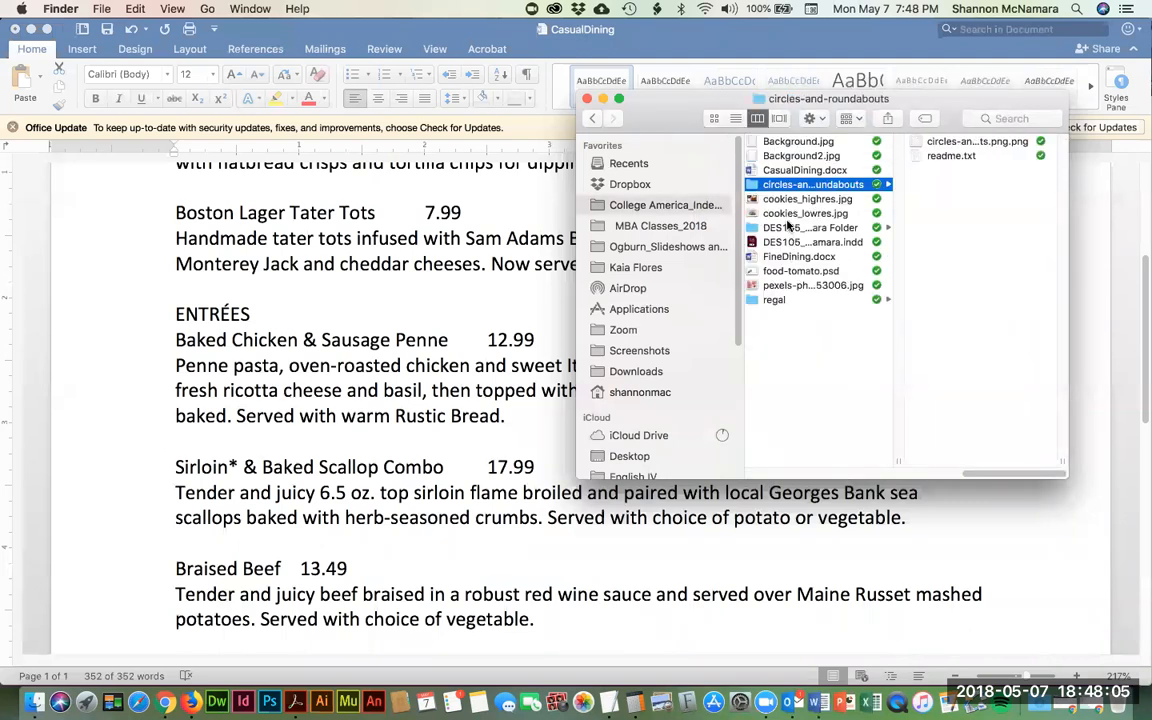
{"action": "left_click", "coordinate": [787, 227]}
{"action": "right_click", "coordinate": [778, 227]}
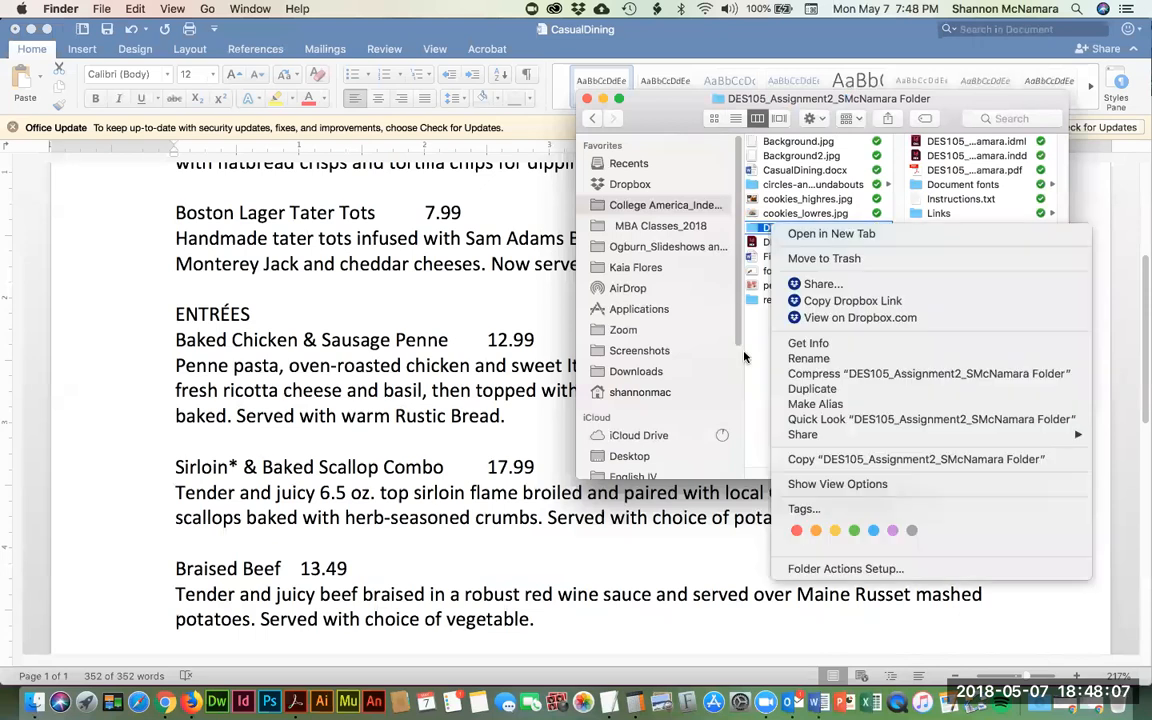
{"action": "left_click", "coordinate": [1004, 145]}
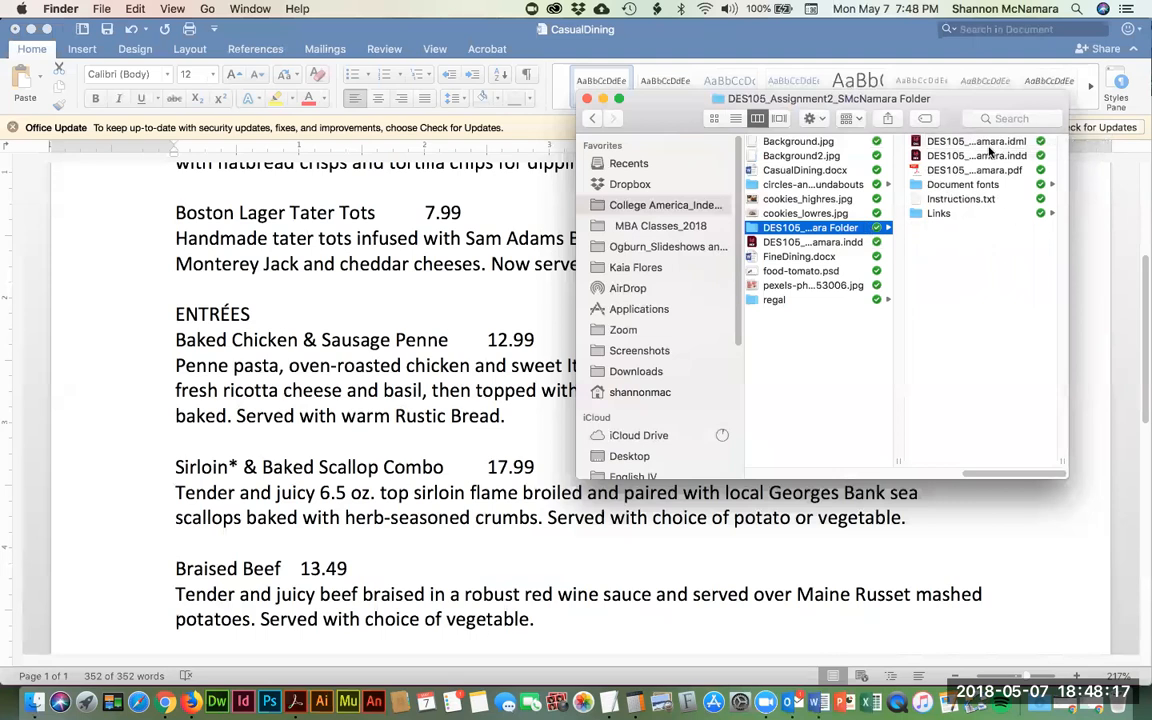
{"action": "left_click", "coordinate": [735, 118]}
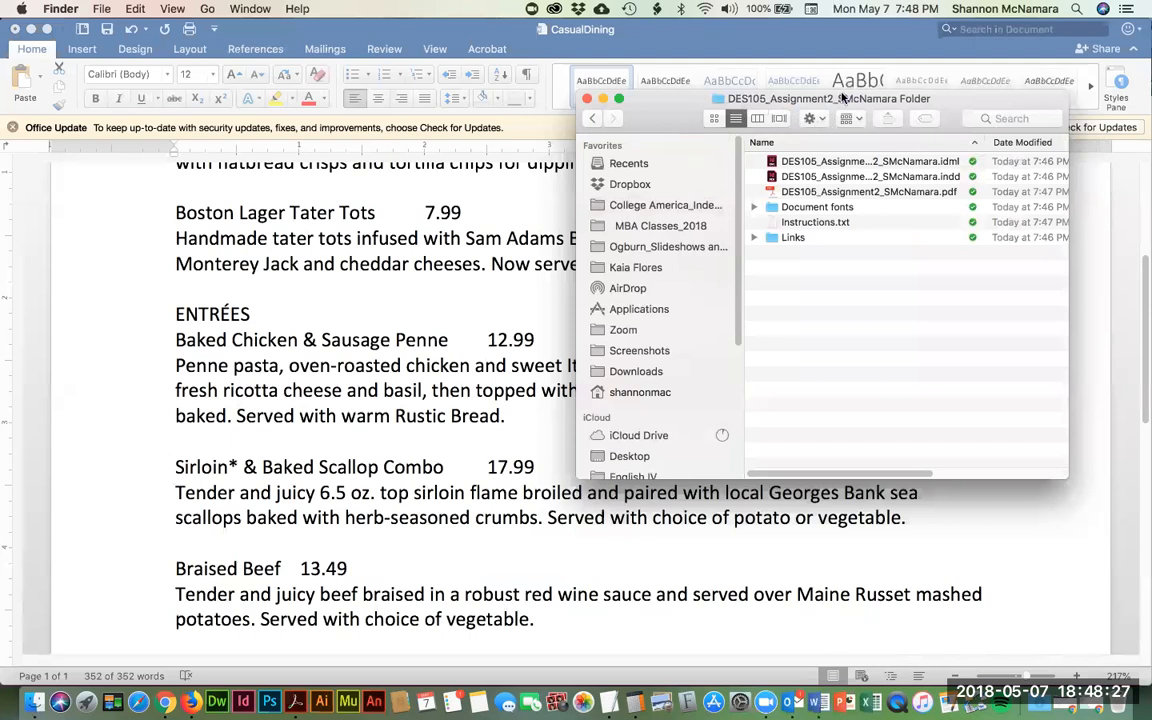
{"action": "left_click", "coordinate": [843, 97], "text": "super"}
{"action": "left_click", "coordinate": [745, 113]}
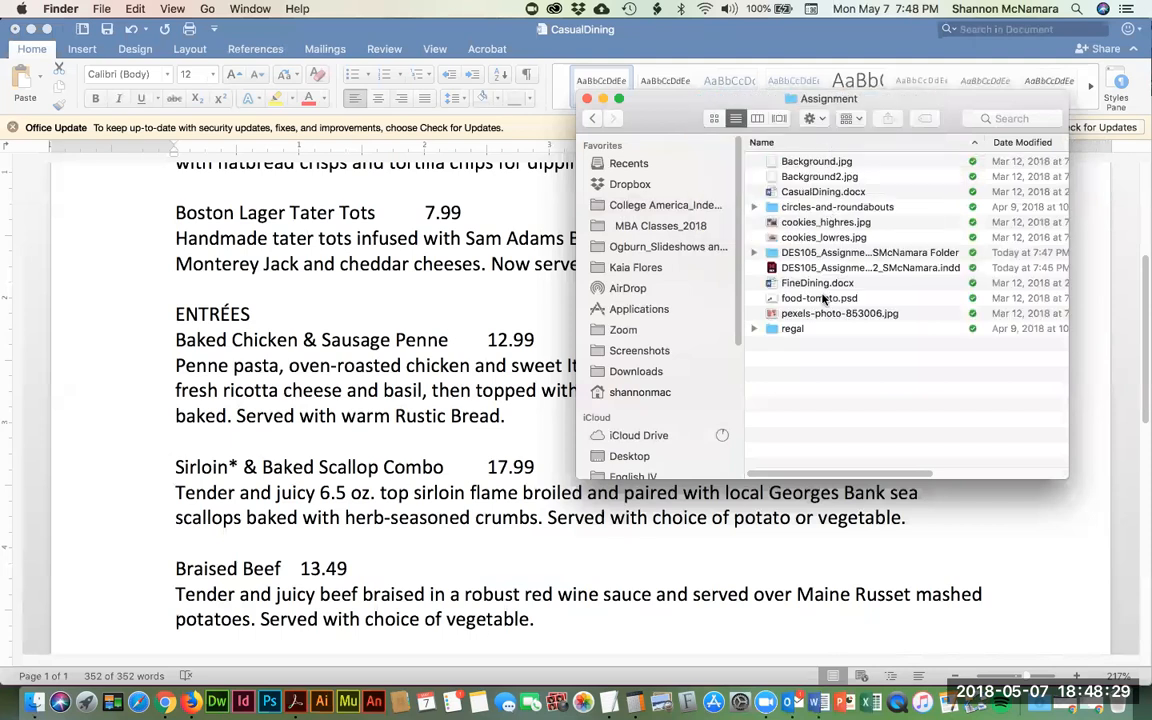
{"action": "left_click", "coordinate": [935, 253]}
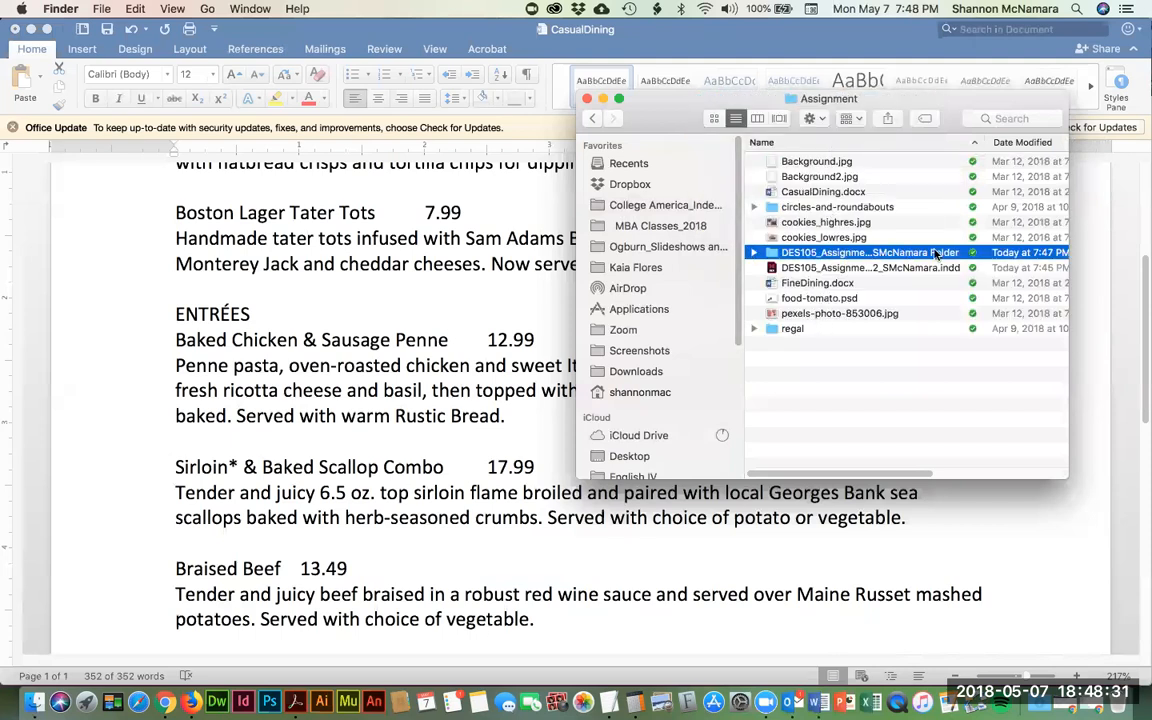
{"action": "right_click", "coordinate": [799, 258]}
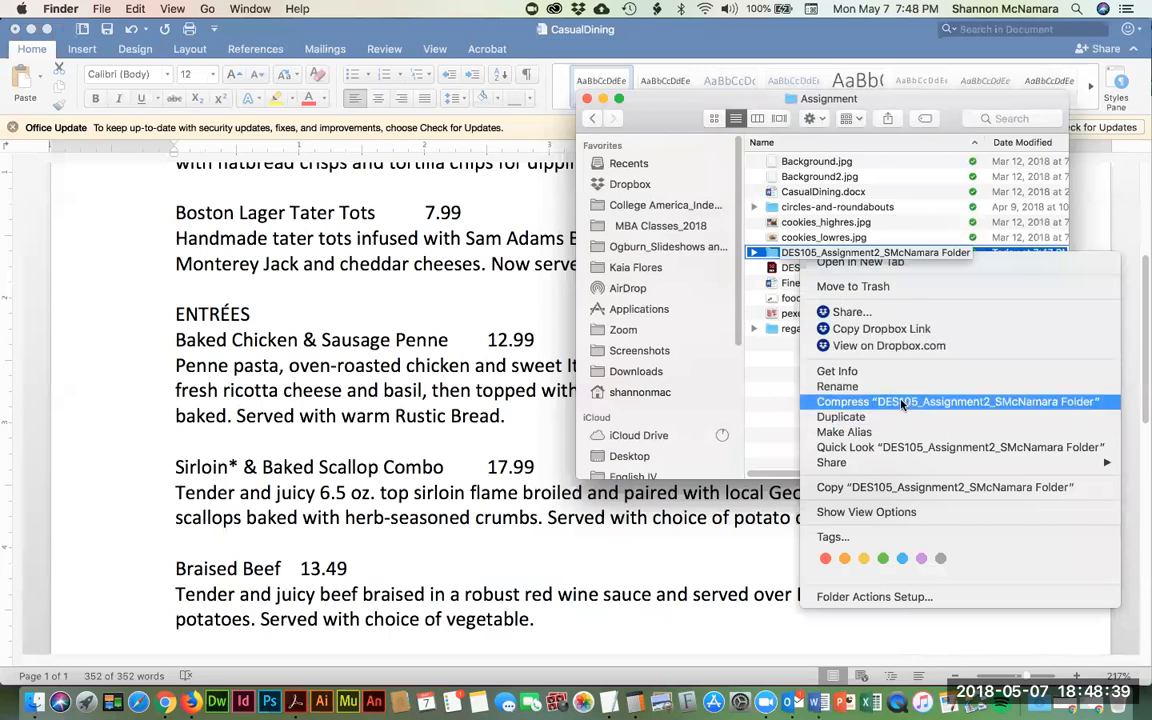
{"action": "left_click", "coordinate": [774, 402]}
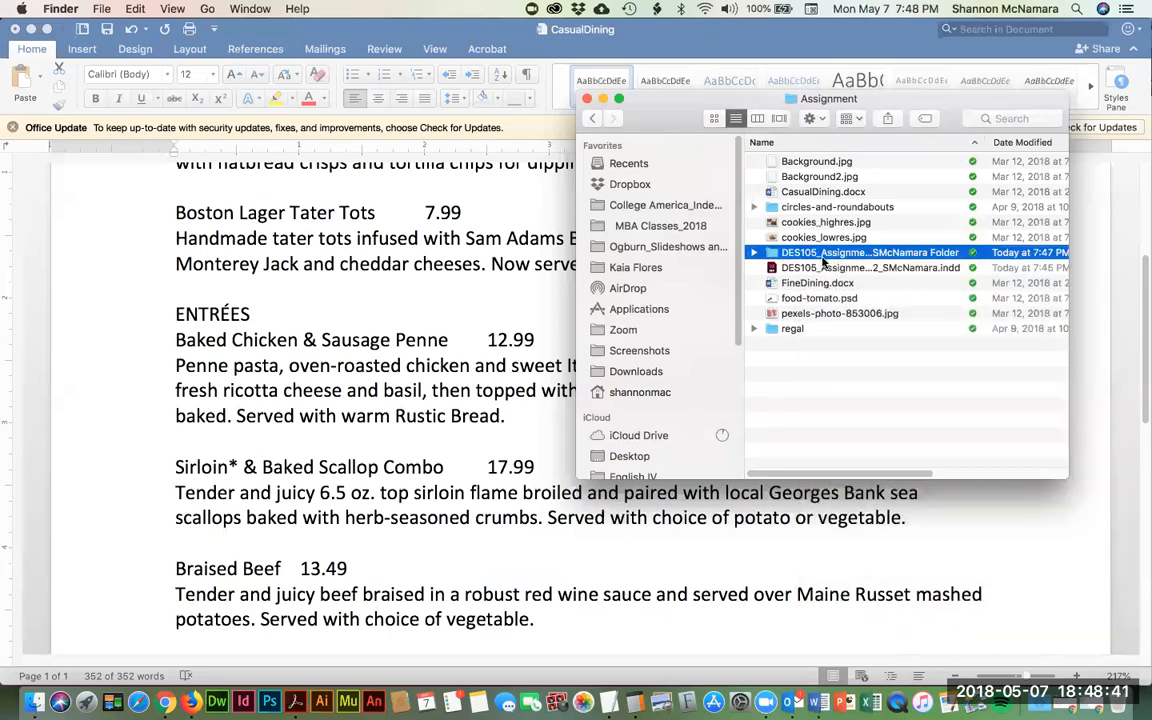
{"action": "right_click", "coordinate": [822, 256]}
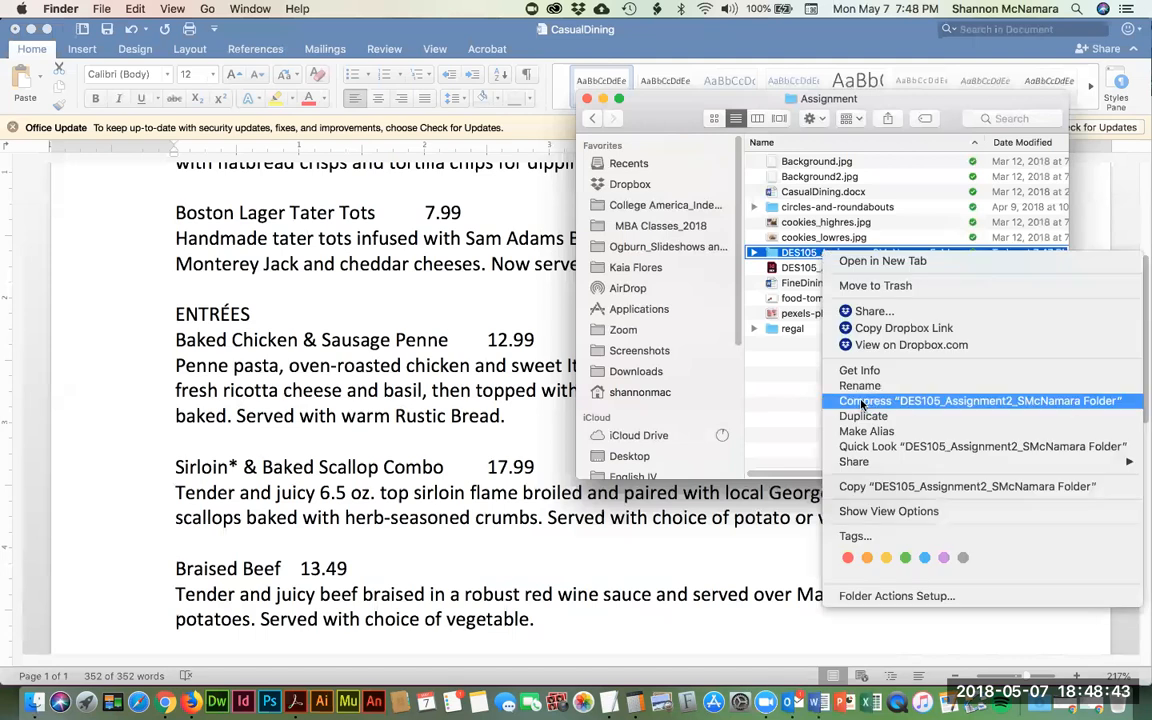
{"action": "left_click", "coordinate": [779, 397]}
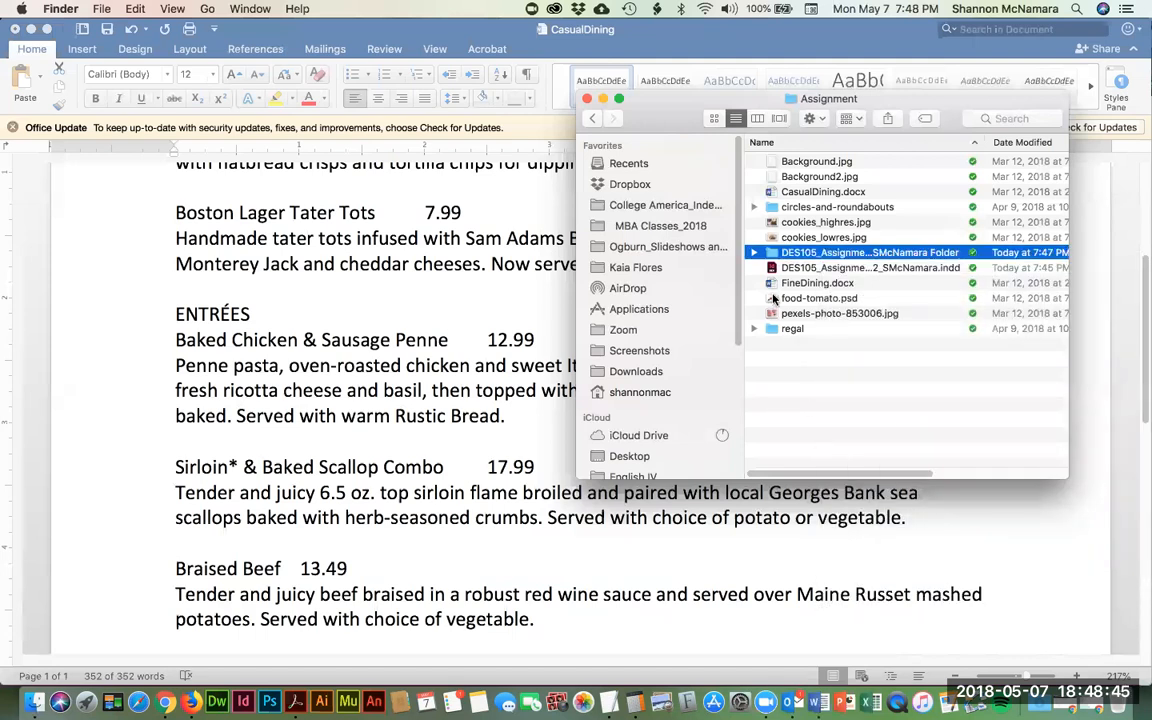
{"action": "right_click", "coordinate": [814, 252]}
{"action": "left_click", "coordinate": [858, 399]}
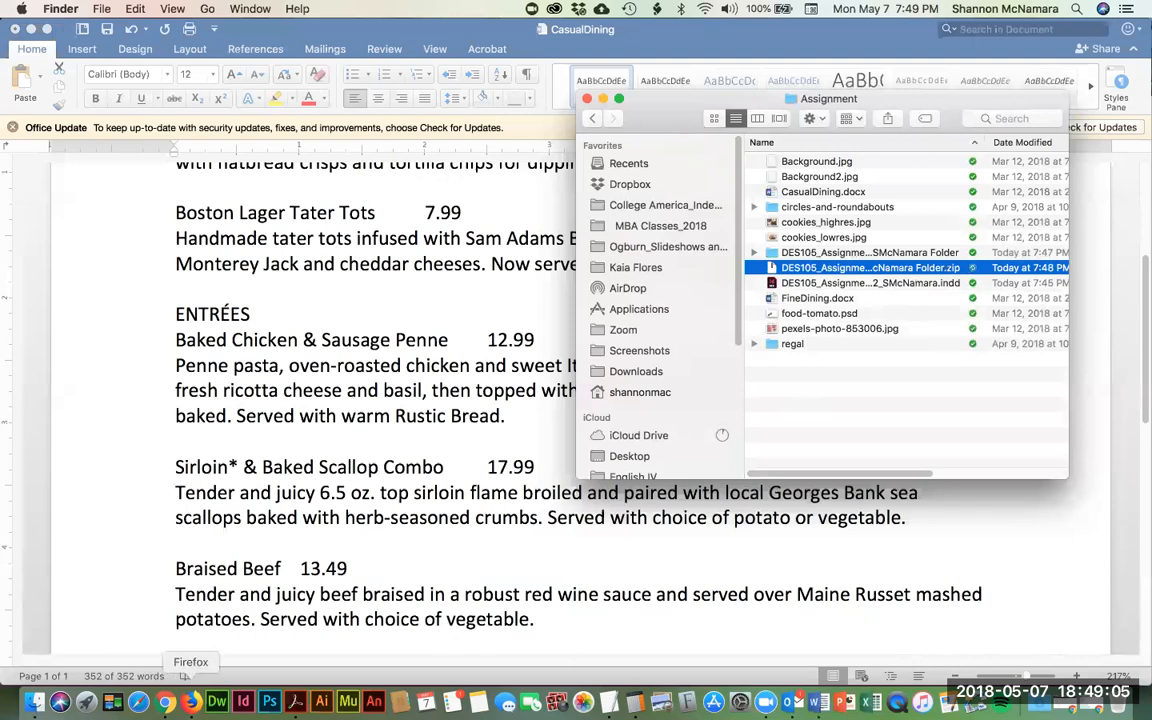
{"action": "left_click", "coordinate": [167, 702]}
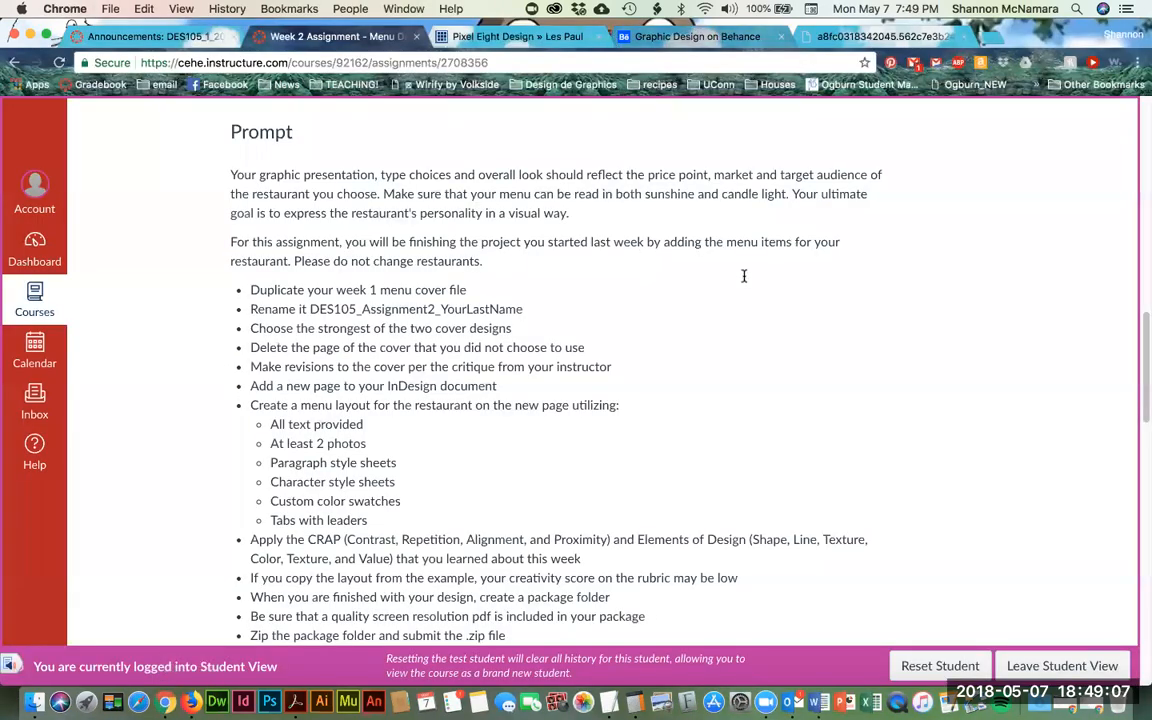
{"action": "scroll", "coordinate": [790, 290], "scroll_direction": "up", "scroll_amount": 15}
{"action": "scroll", "coordinate": [836, 300], "scroll_direction": "down", "scroll_amount": 10}
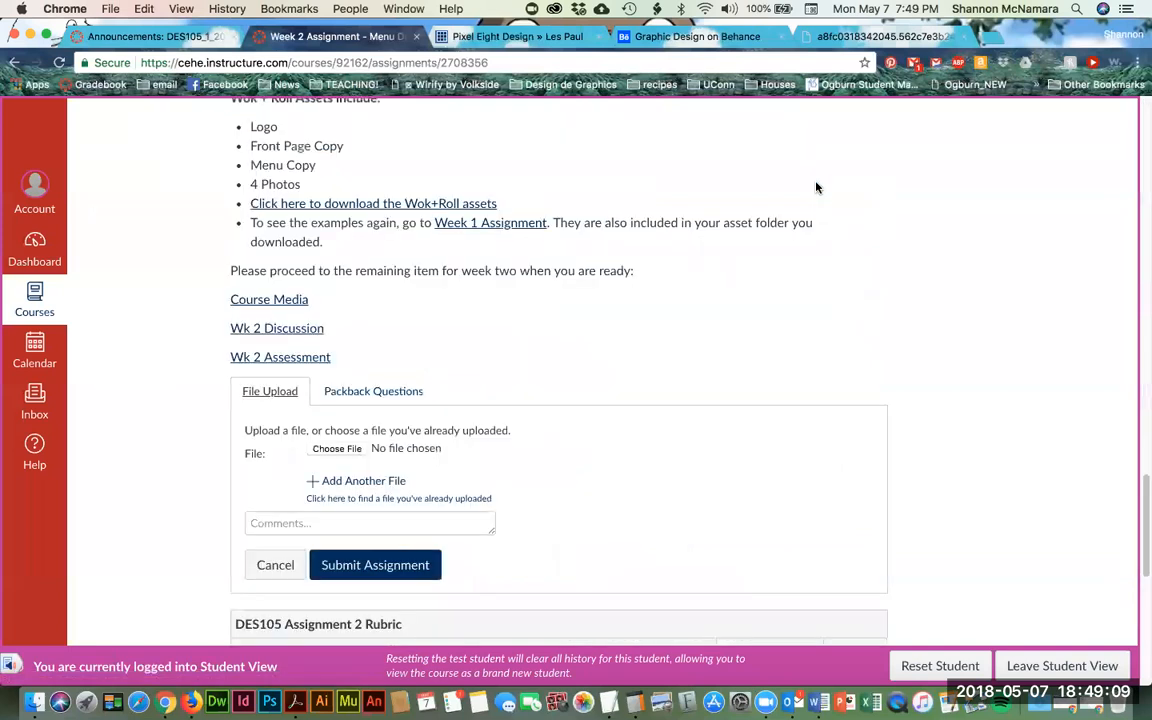
{"action": "left_click", "coordinate": [353, 448]}
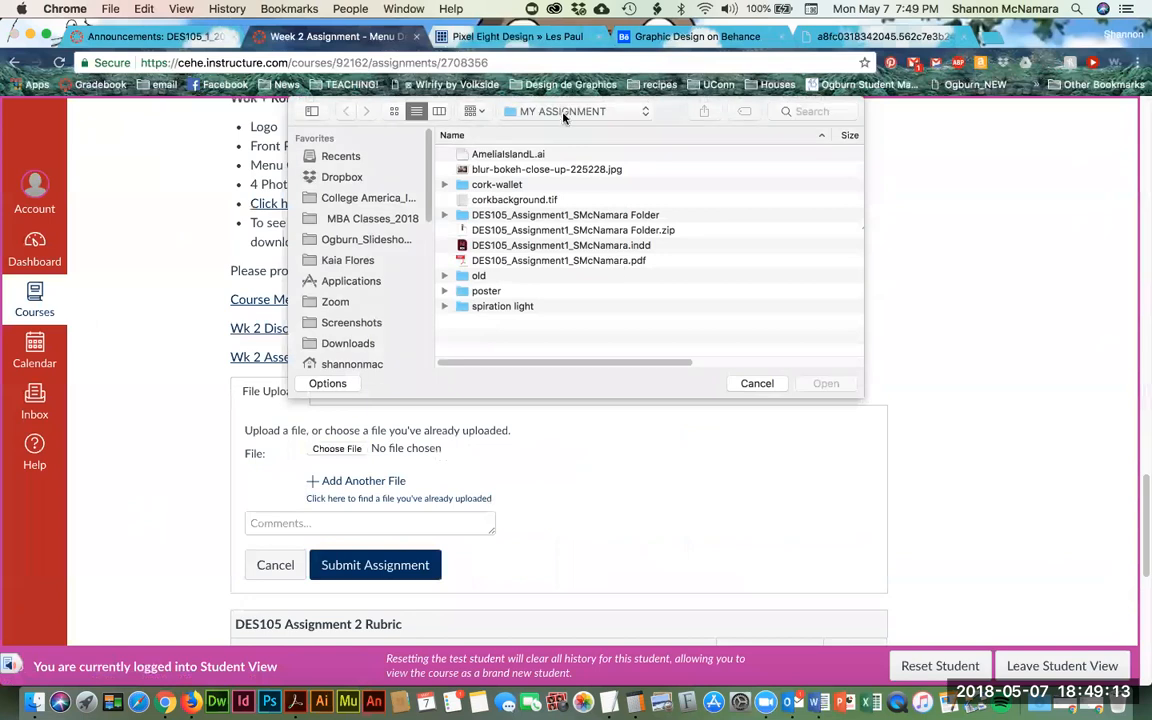
{"action": "left_click", "coordinate": [557, 112]}
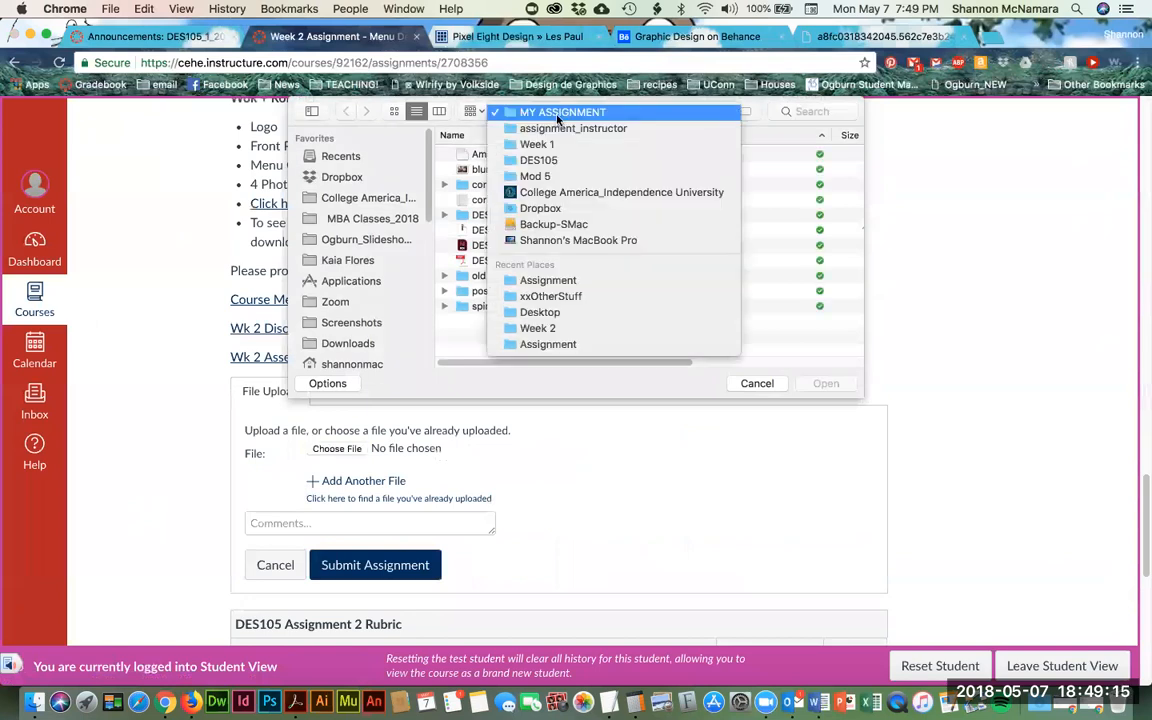
{"action": "left_click", "coordinate": [538, 160]}
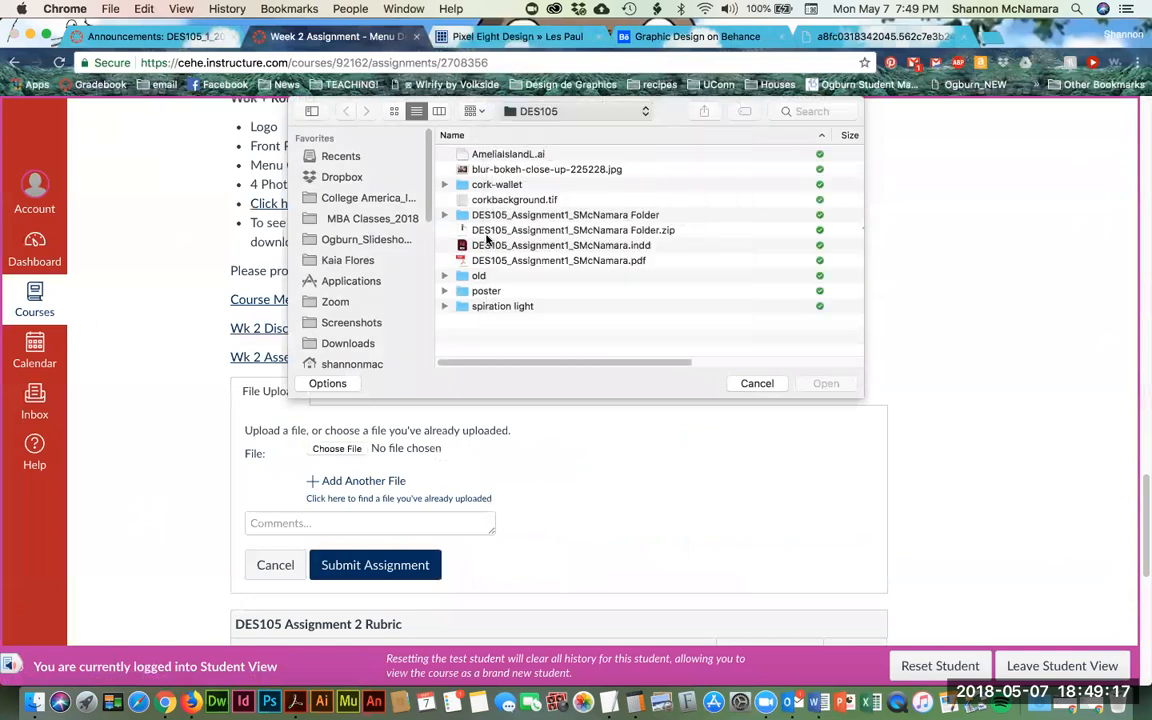
{"action": "left_click", "coordinate": [485, 275]}
{"action": "key", "text": "Return"}
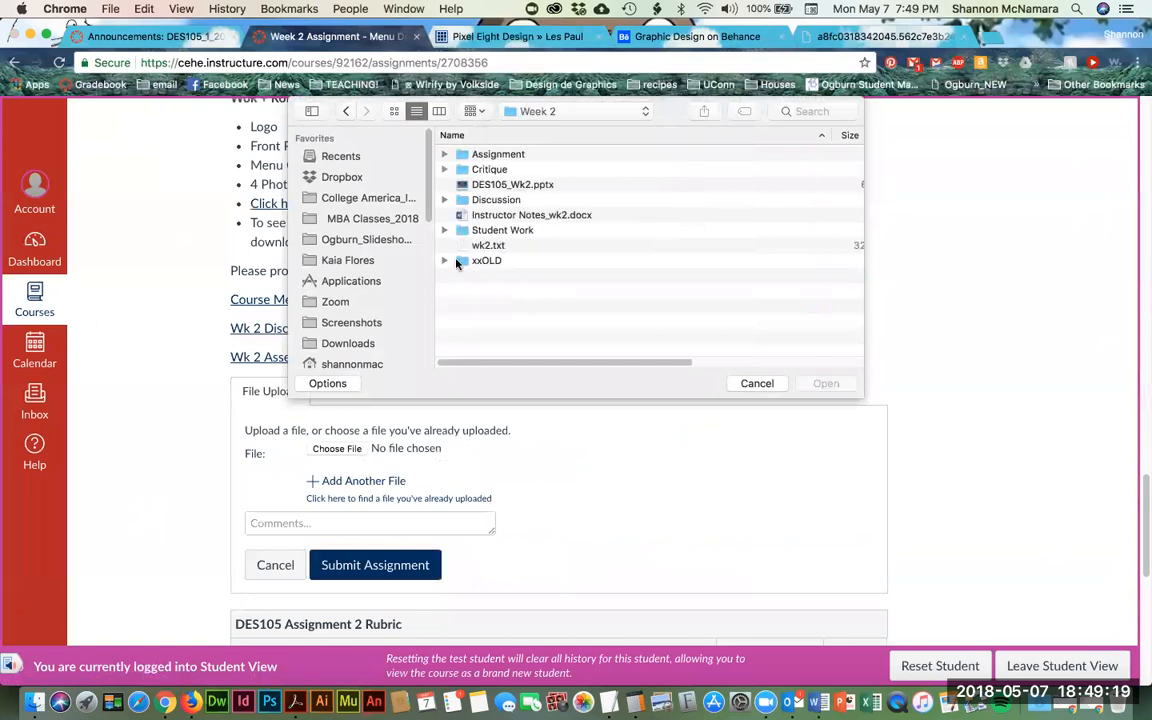
{"action": "double_click", "coordinate": [485, 156]}
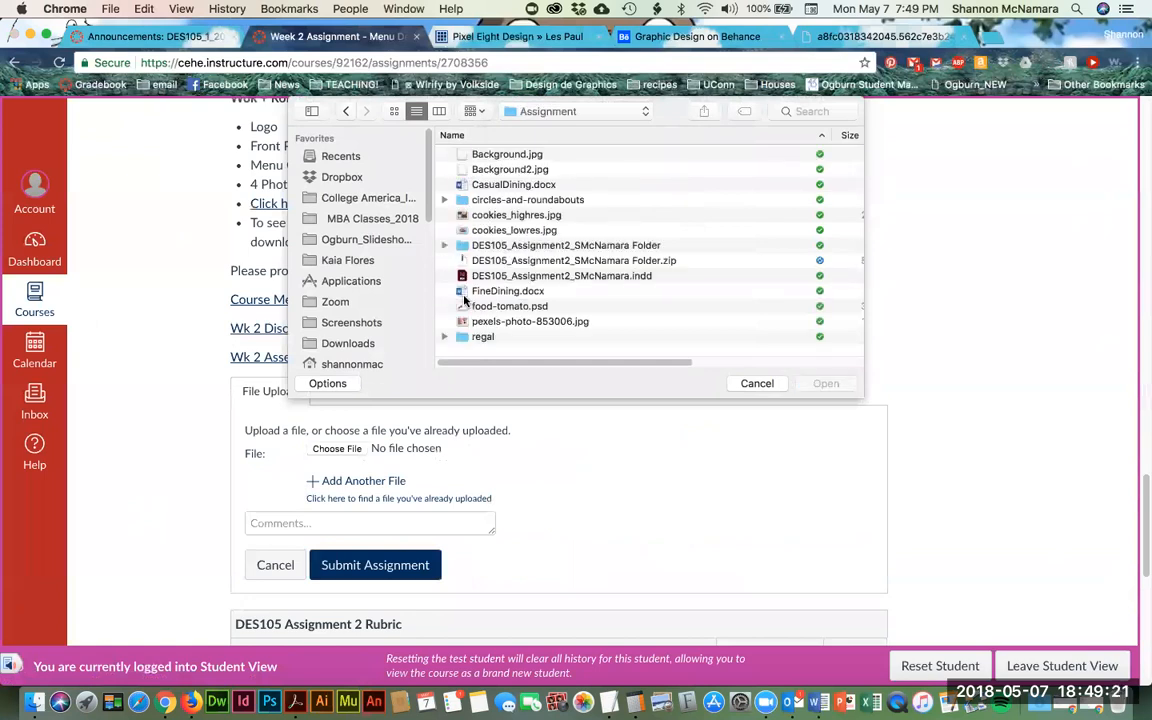
{"action": "left_click", "coordinate": [745, 261]}
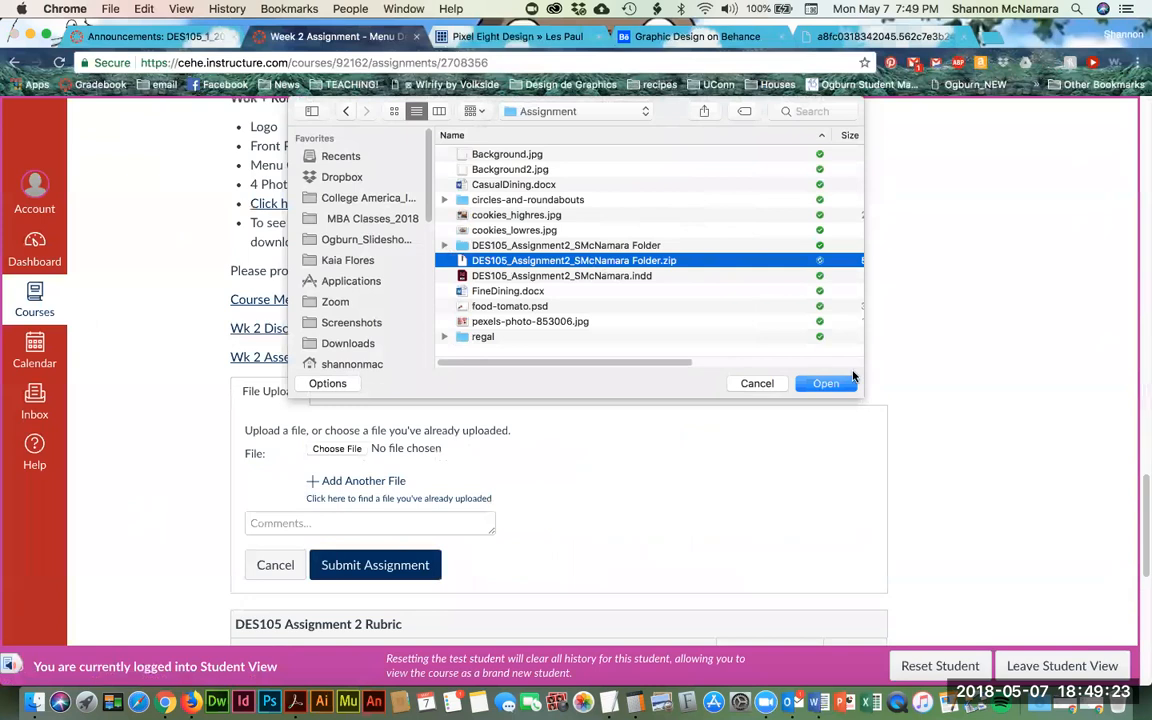
{"action": "left_click", "coordinate": [826, 384]}
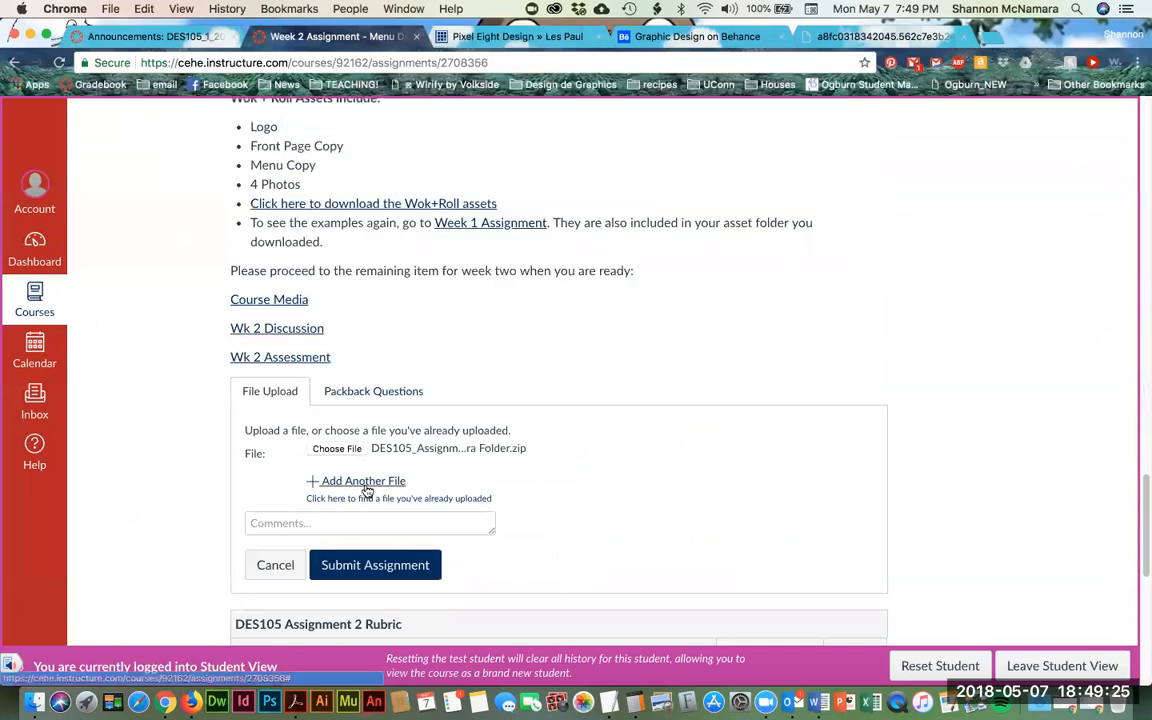
- Add the assignment PDF from the package folder as a second file and submit both
{"action": "left_click", "coordinate": [366, 485]}
{"action": "left_click", "coordinate": [338, 479]}
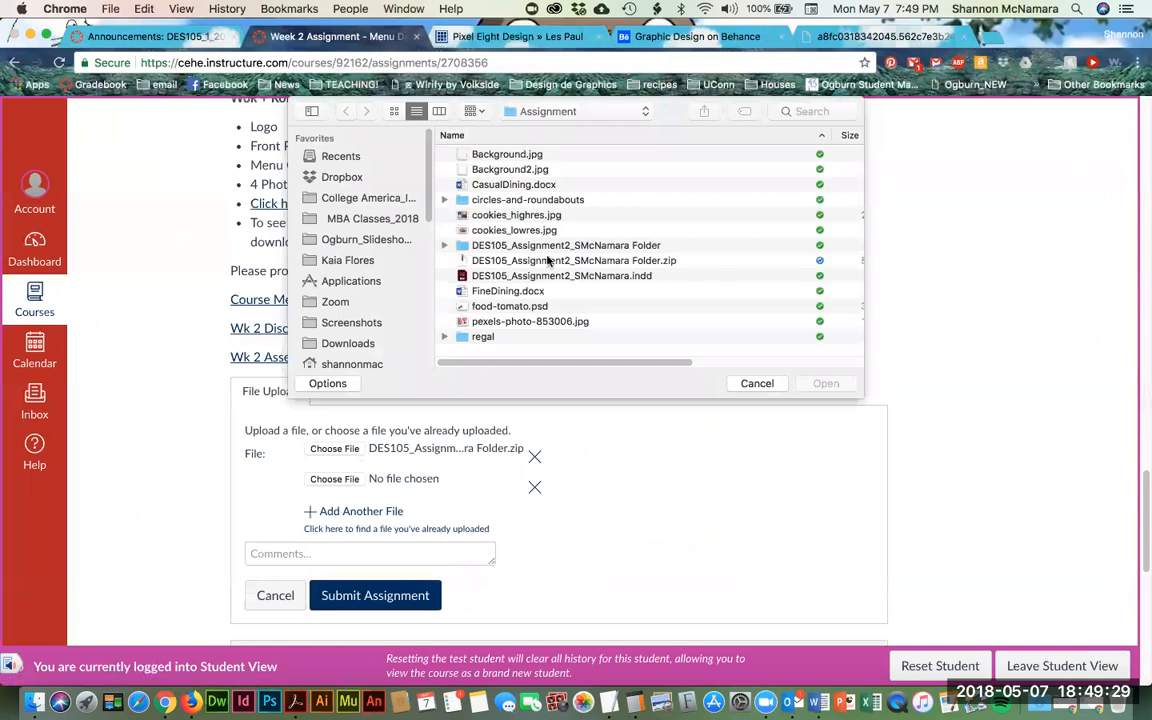
{"action": "double_click", "coordinate": [551, 245]}
{"action": "left_click", "coordinate": [514, 185]}
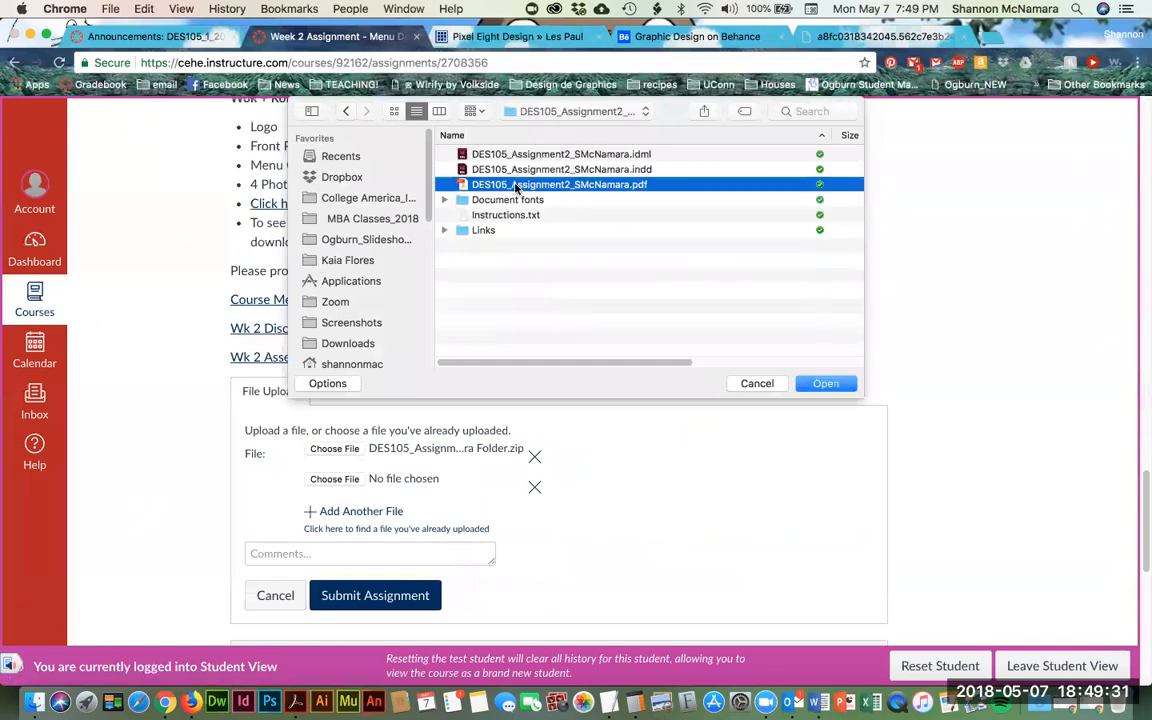
{"action": "left_click", "coordinate": [826, 386]}
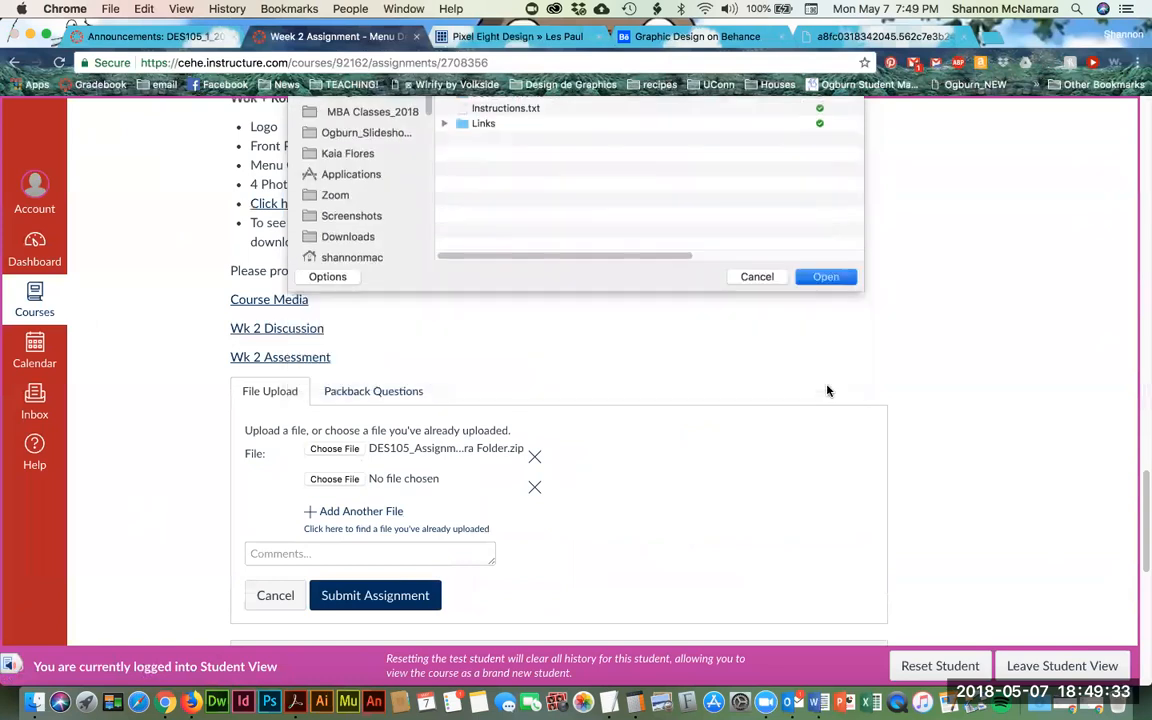
{"action": "left_click", "coordinate": [377, 597]}
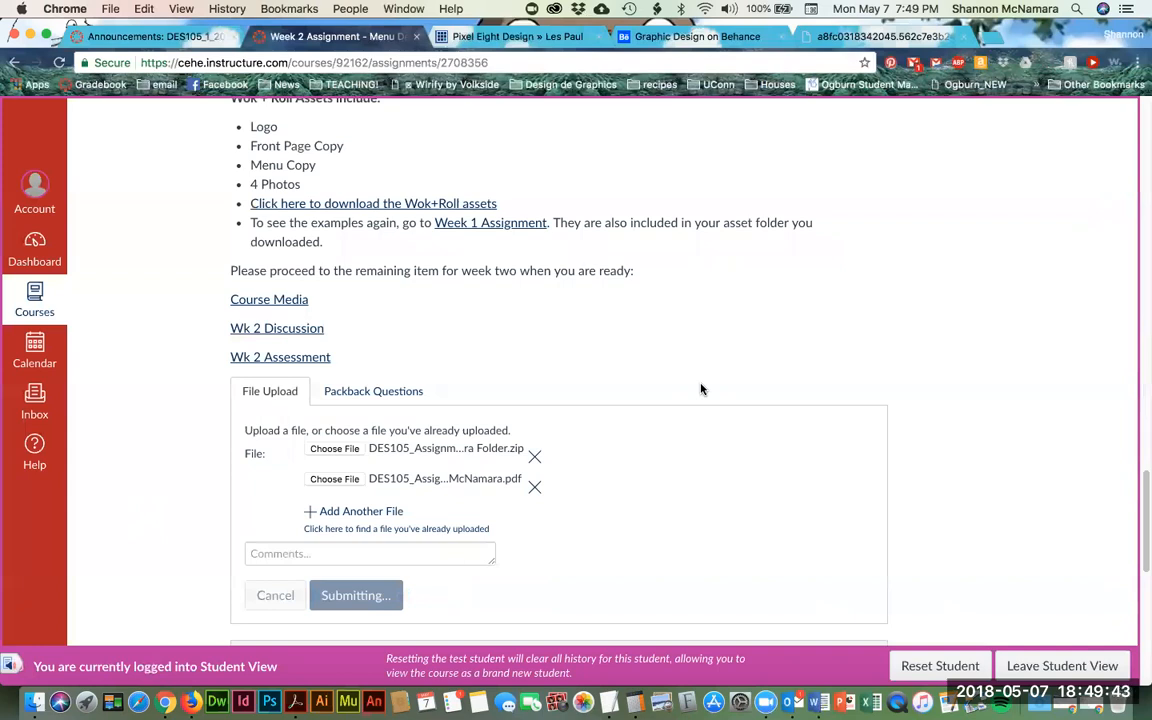
{"action": "scroll", "coordinate": [701, 389], "scroll_direction": "up", "scroll_amount": 20}
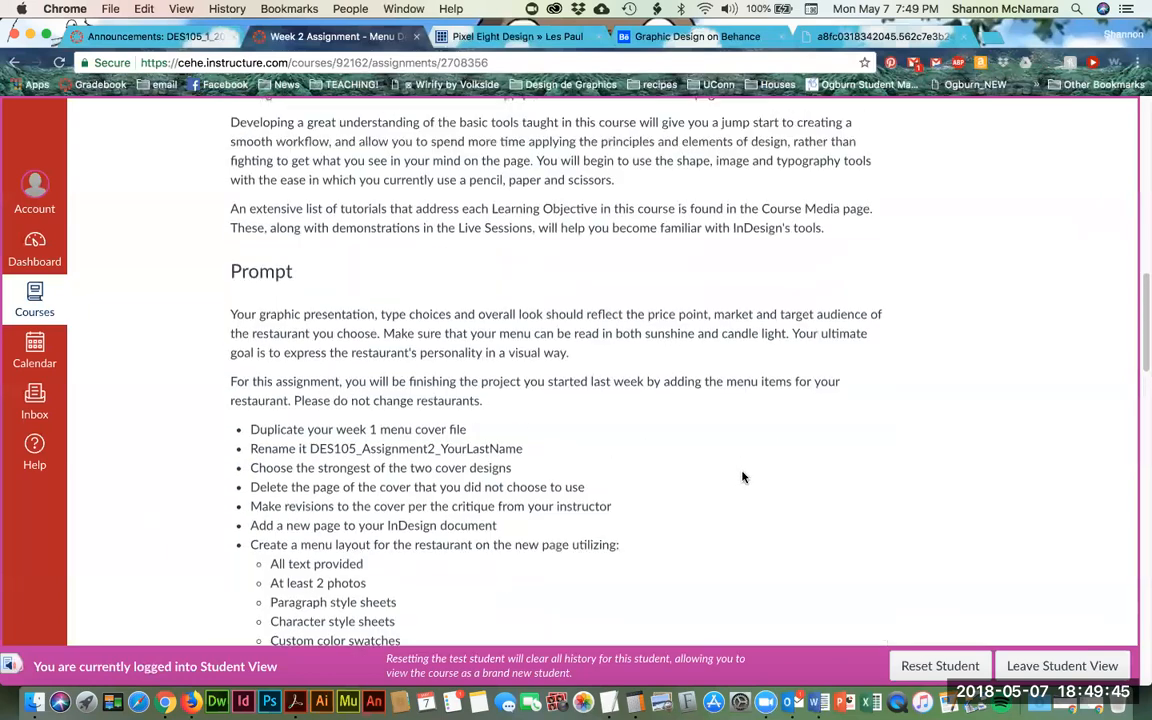
- Look over the submitted assignment page, then go to the course home via Announcements
{"action": "scroll", "coordinate": [743, 477], "scroll_direction": "down", "scroll_amount": 15}
{"action": "scroll", "coordinate": [860, 290], "scroll_direction": "up", "scroll_amount": 15}
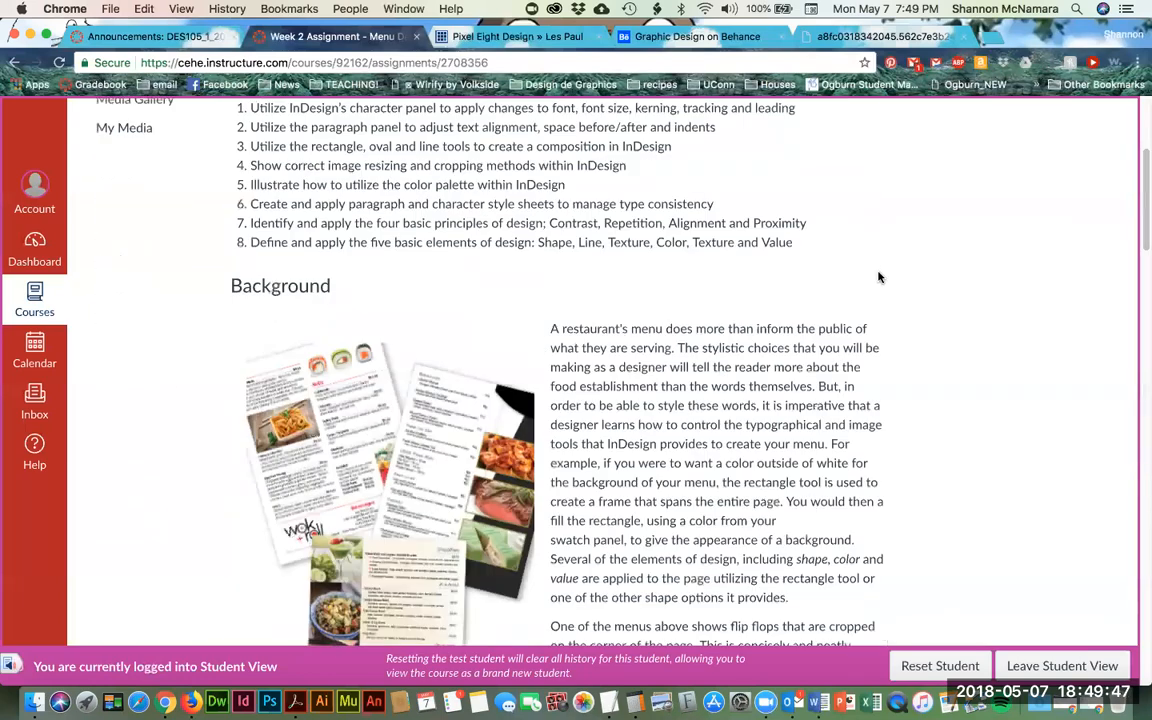
{"action": "scroll", "coordinate": [746, 510], "scroll_direction": "down", "scroll_amount": 15}
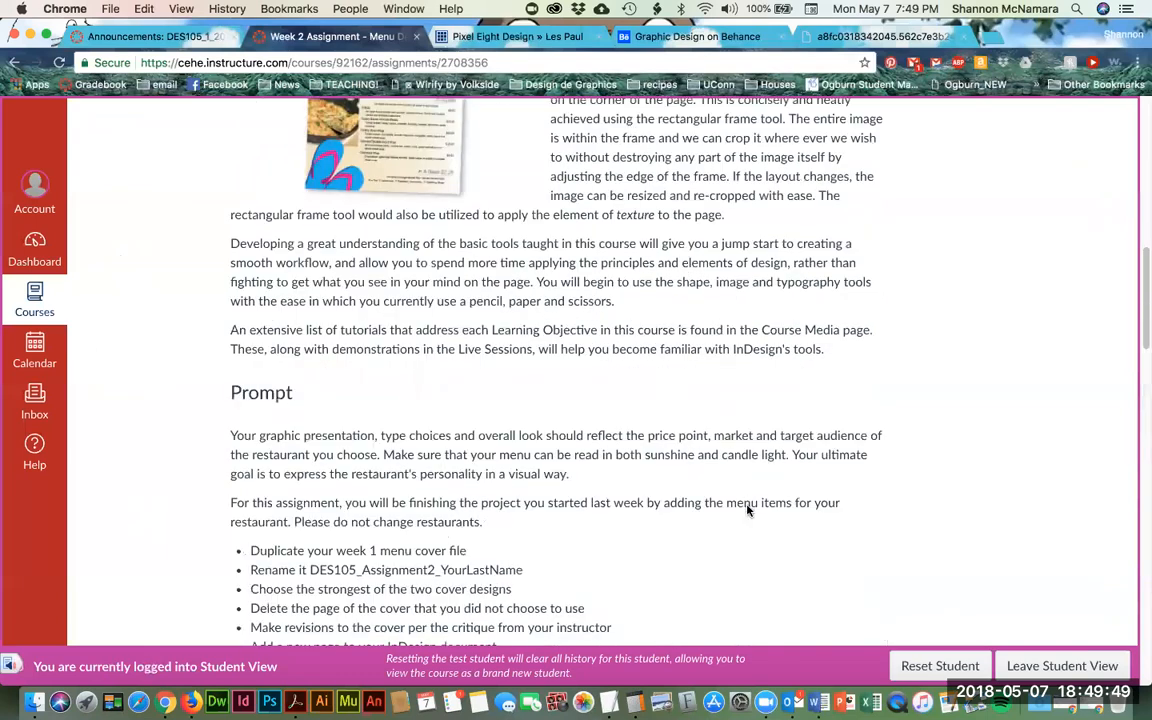
{"action": "scroll", "coordinate": [746, 510], "scroll_direction": "down", "scroll_amount": 15}
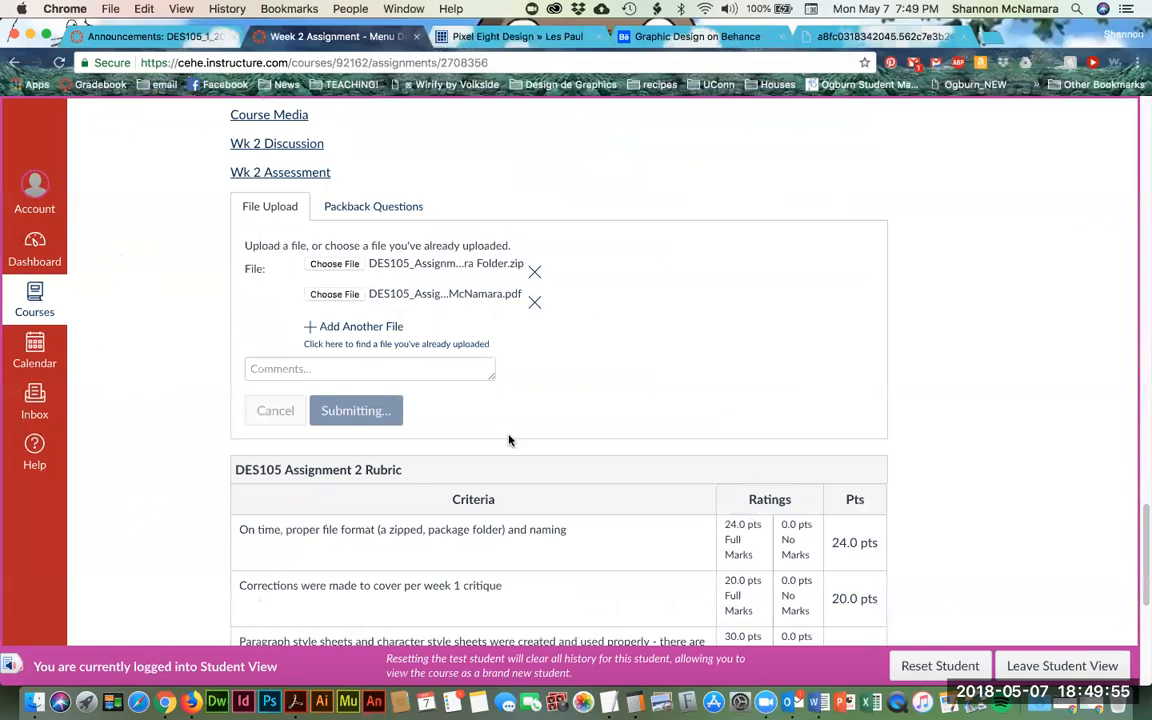
{"action": "scroll", "coordinate": [508, 440], "scroll_direction": "up", "scroll_amount": 10}
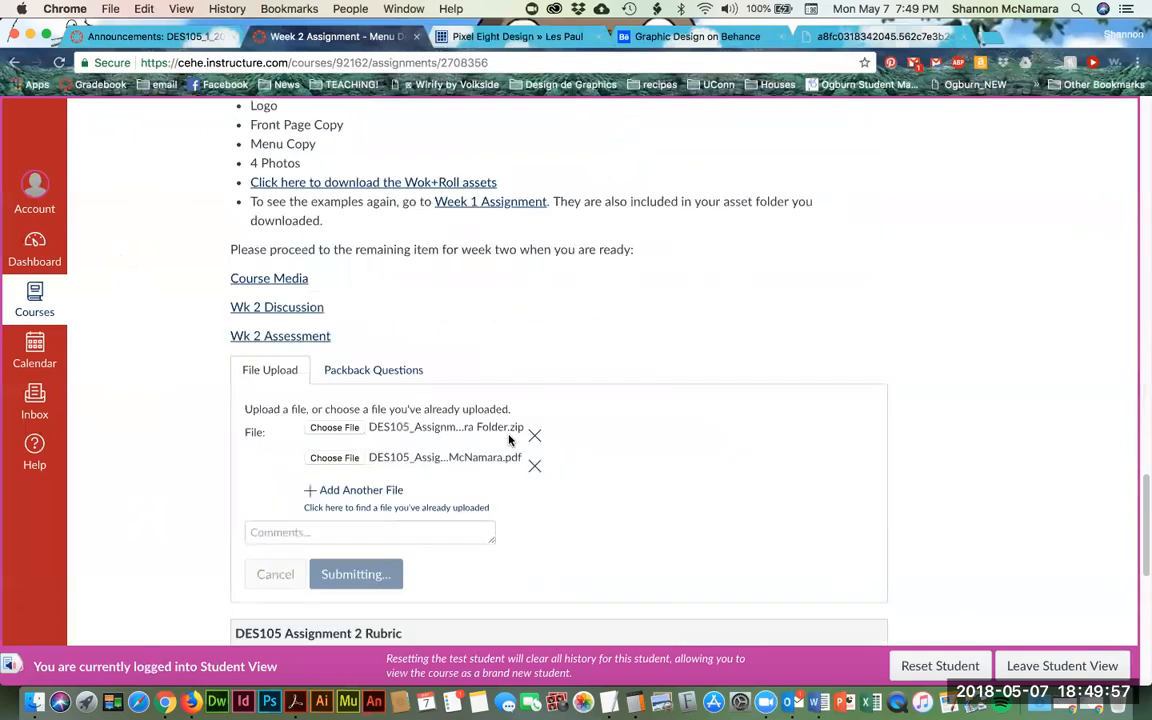
{"action": "scroll", "coordinate": [510, 440], "scroll_direction": "up", "scroll_amount": 10}
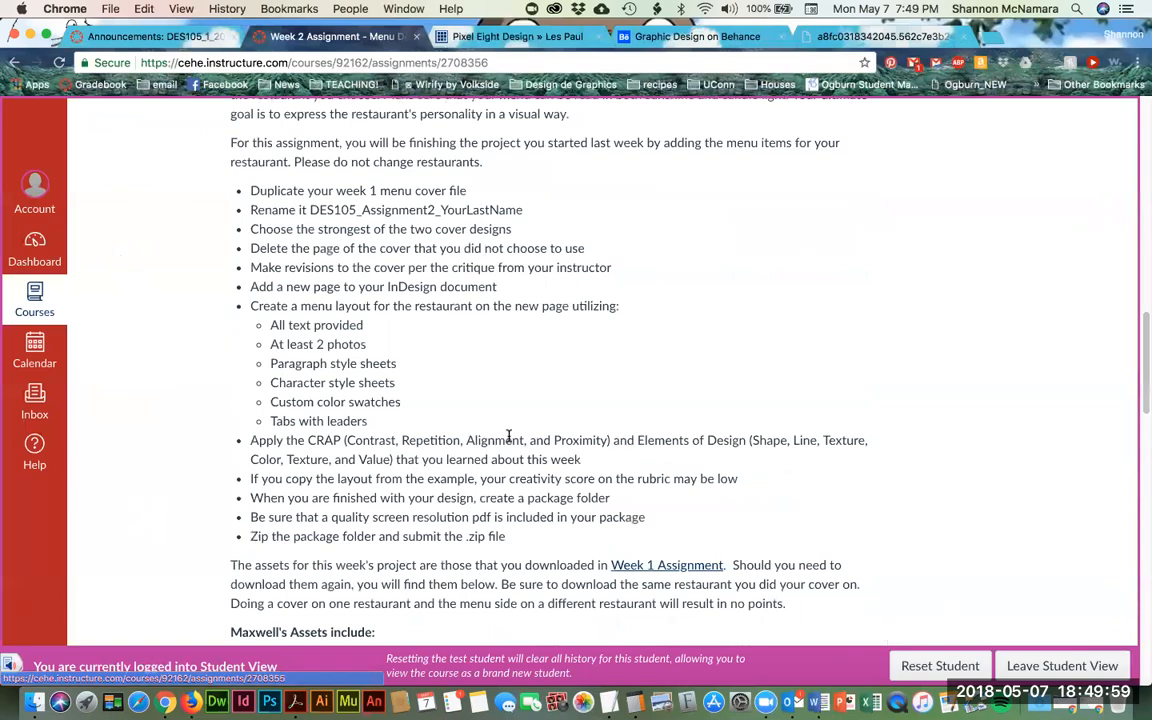
{"action": "scroll", "coordinate": [657, 400], "scroll_direction": "down", "scroll_amount": 15}
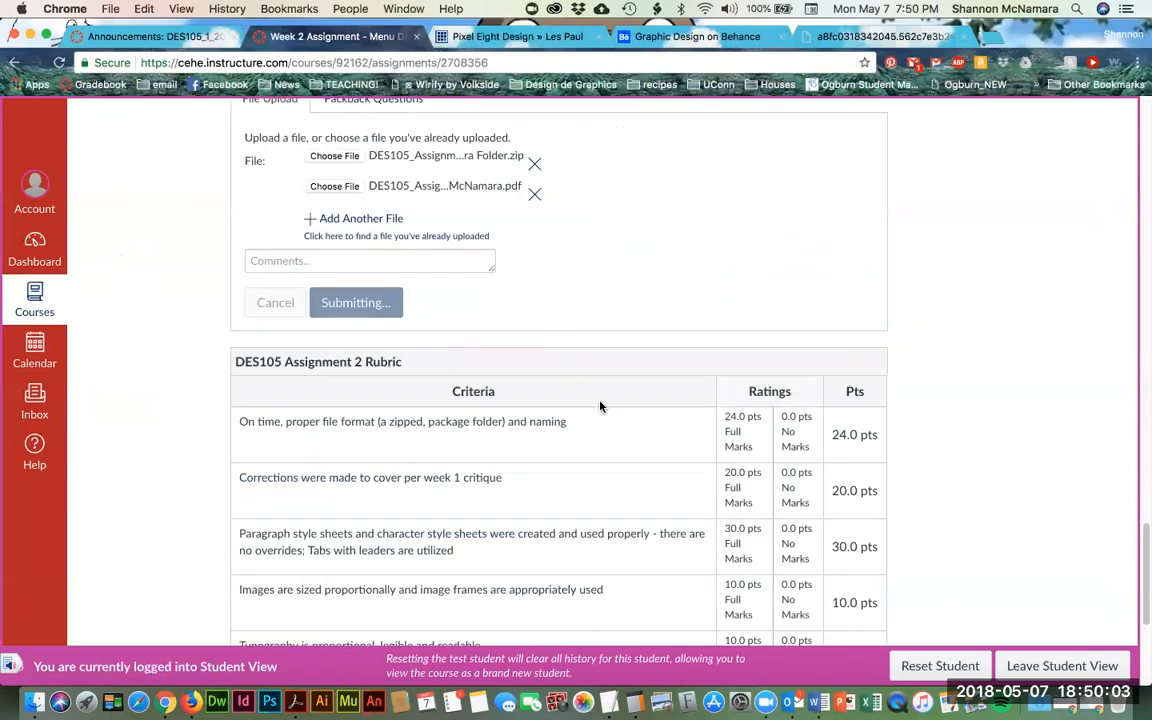
{"action": "left_click", "coordinate": [118, 40]}
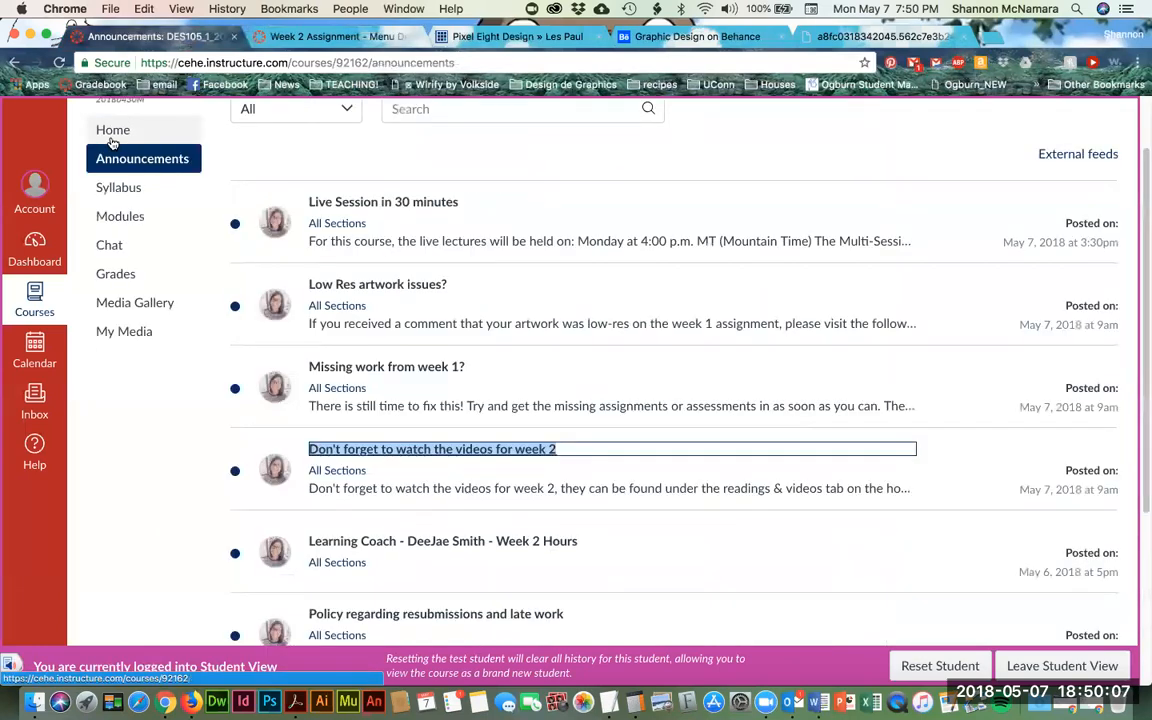
{"action": "left_click", "coordinate": [113, 138]}
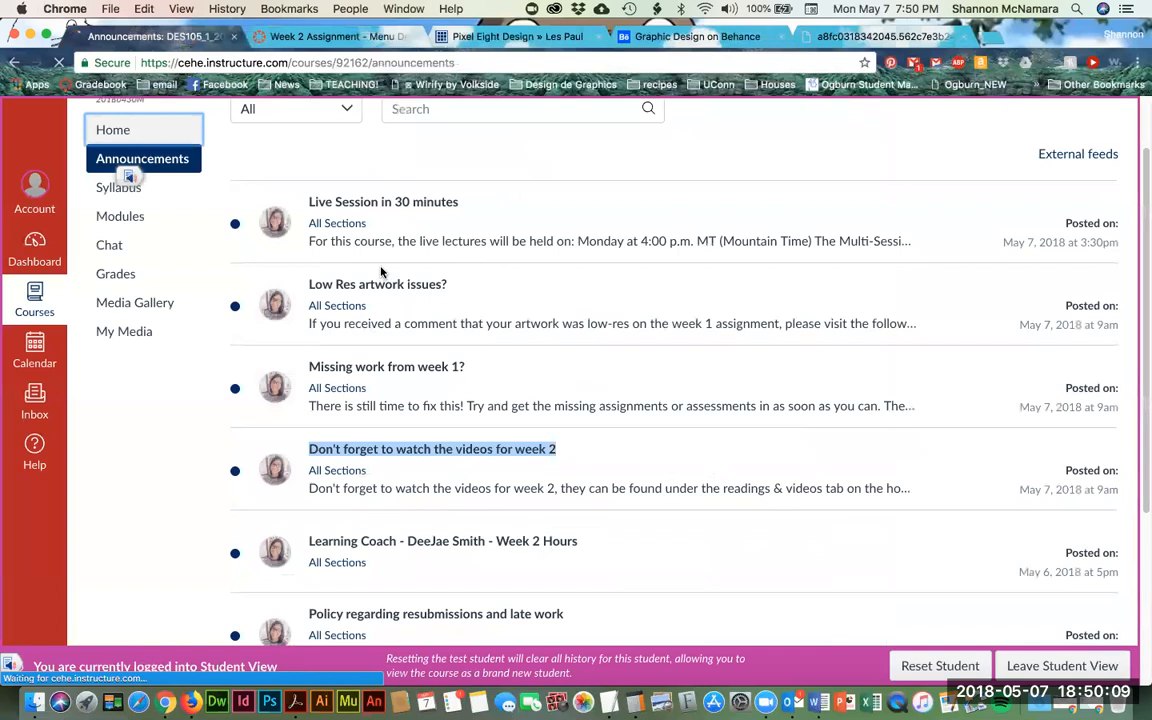
- Open the Week Two overview and then the Wk 2 Assessment quiz
{"action": "scroll", "coordinate": [563, 460], "scroll_direction": "down", "scroll_amount": 3}
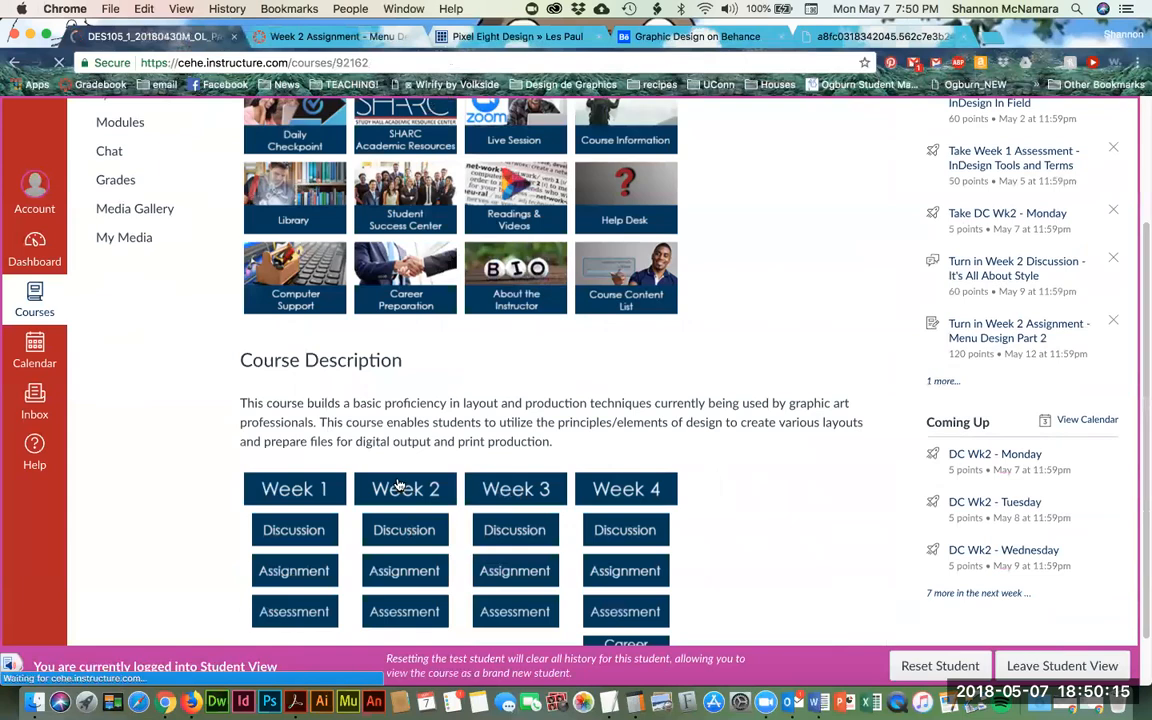
{"action": "left_click", "coordinate": [398, 485]}
{"action": "scroll", "coordinate": [398, 485], "scroll_direction": "down", "scroll_amount": 5}
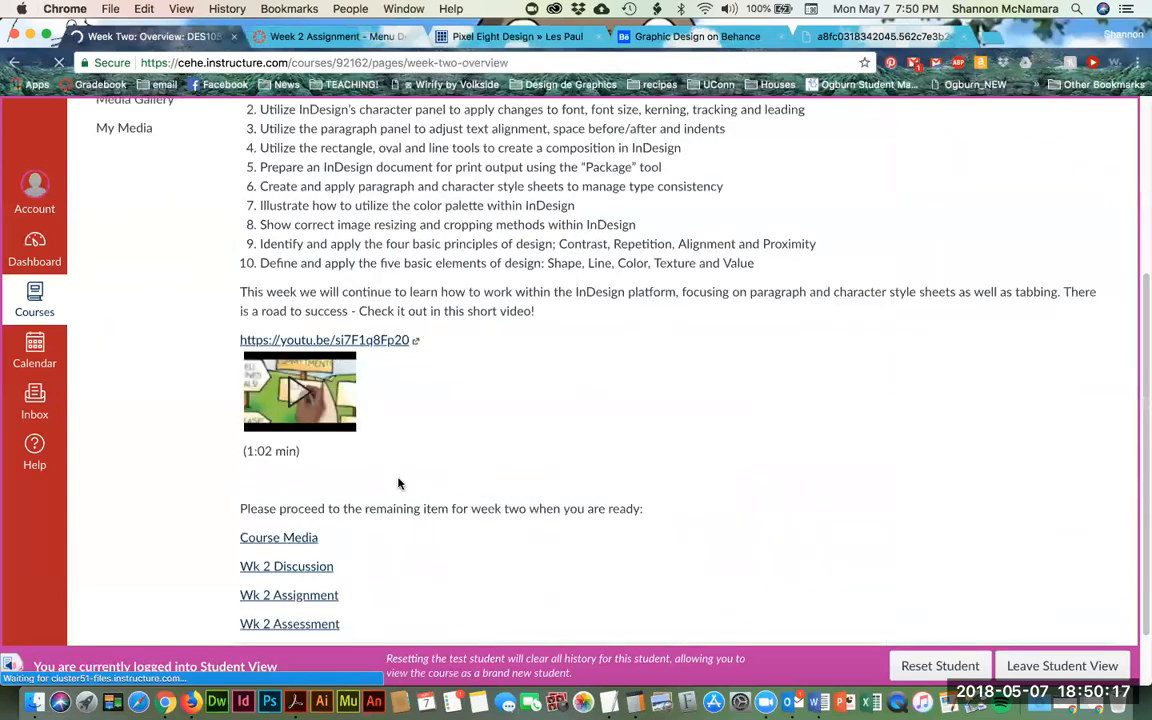
{"action": "scroll", "coordinate": [398, 484], "scroll_direction": "down", "scroll_amount": 5}
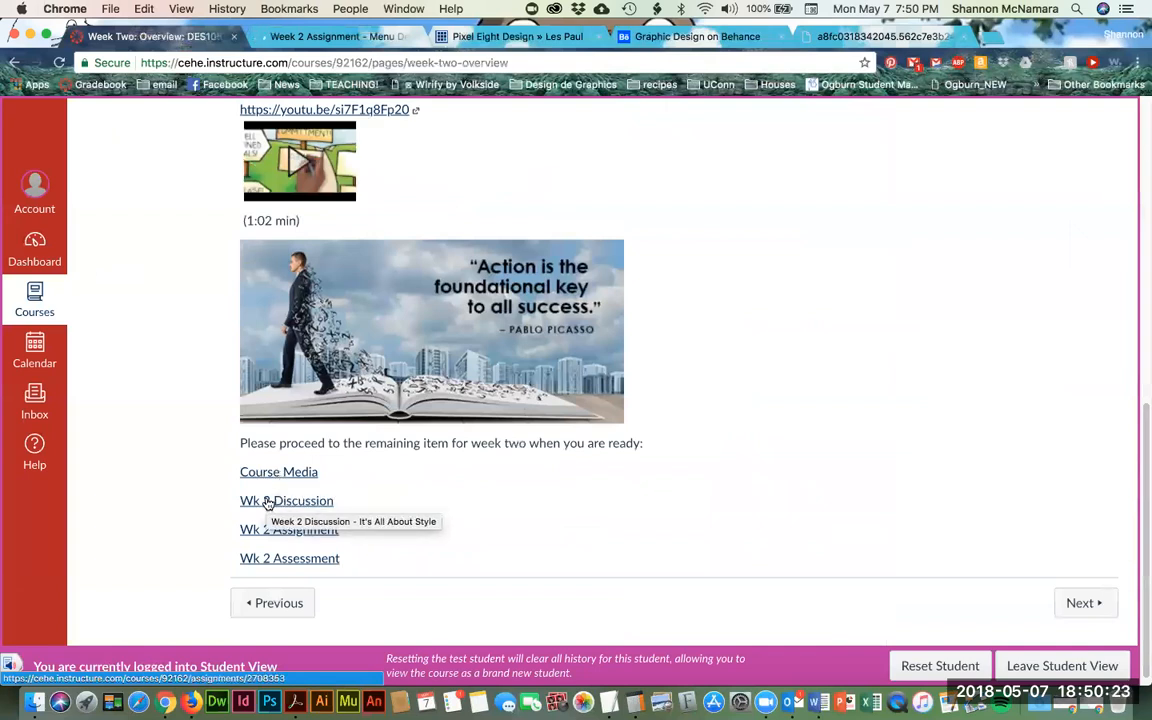
{"action": "left_click", "coordinate": [251, 558]}
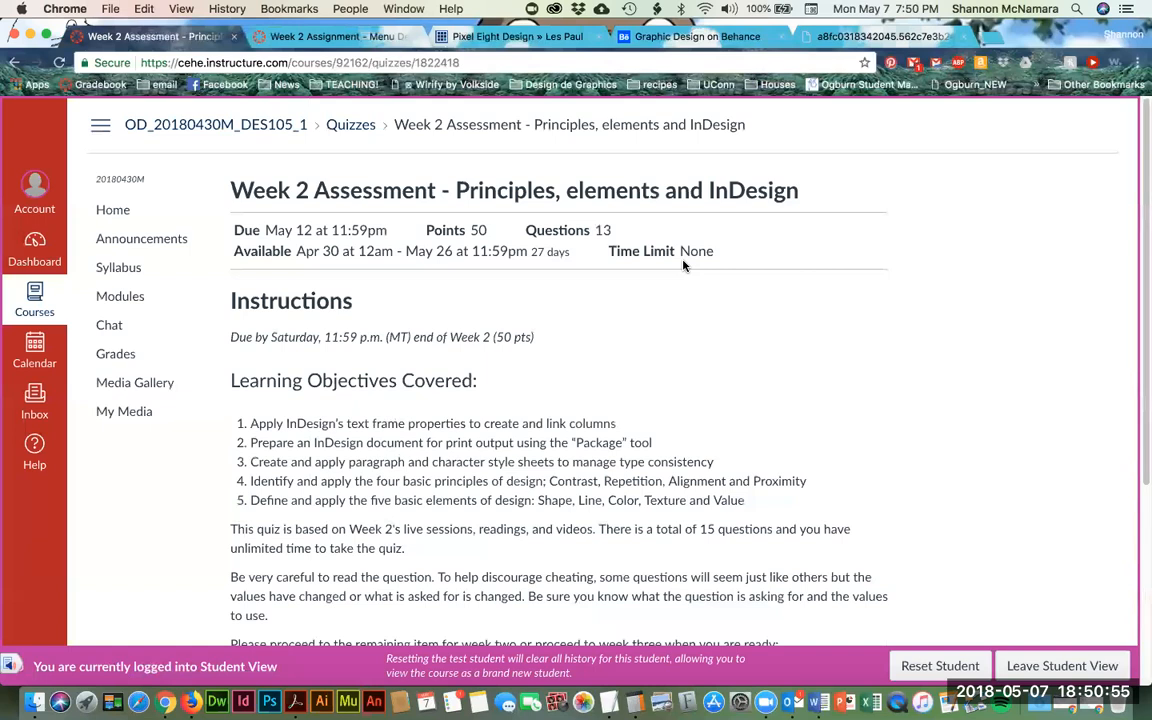
- Confirm the Week 2 Assignment shows as Turned In, then return to the quiz tab
{"action": "left_click", "coordinate": [310, 36]}
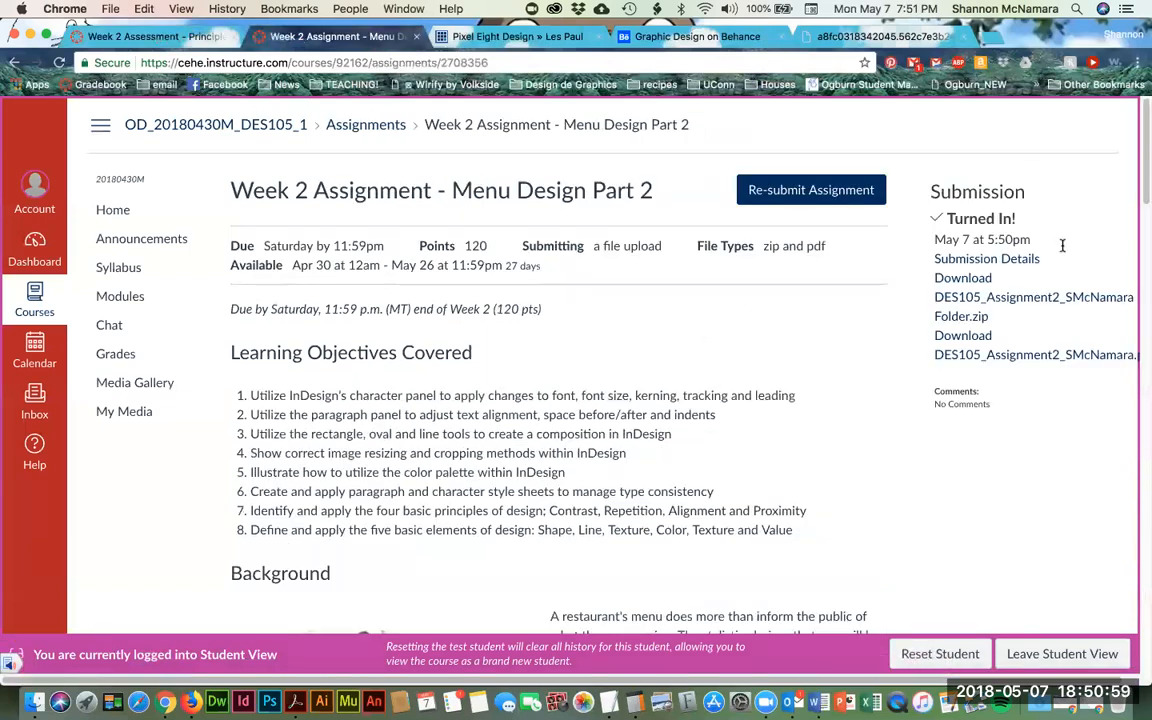
{"action": "left_click", "coordinate": [150, 36]}
{"action": "scroll", "coordinate": [446, 340], "scroll_direction": "down", "scroll_amount": 5}
{"action": "scroll", "coordinate": [330, 310], "scroll_direction": "up", "scroll_amount": 5}
- Go to the course home and open the Week Two overview page
{"action": "left_click", "coordinate": [112, 209]}
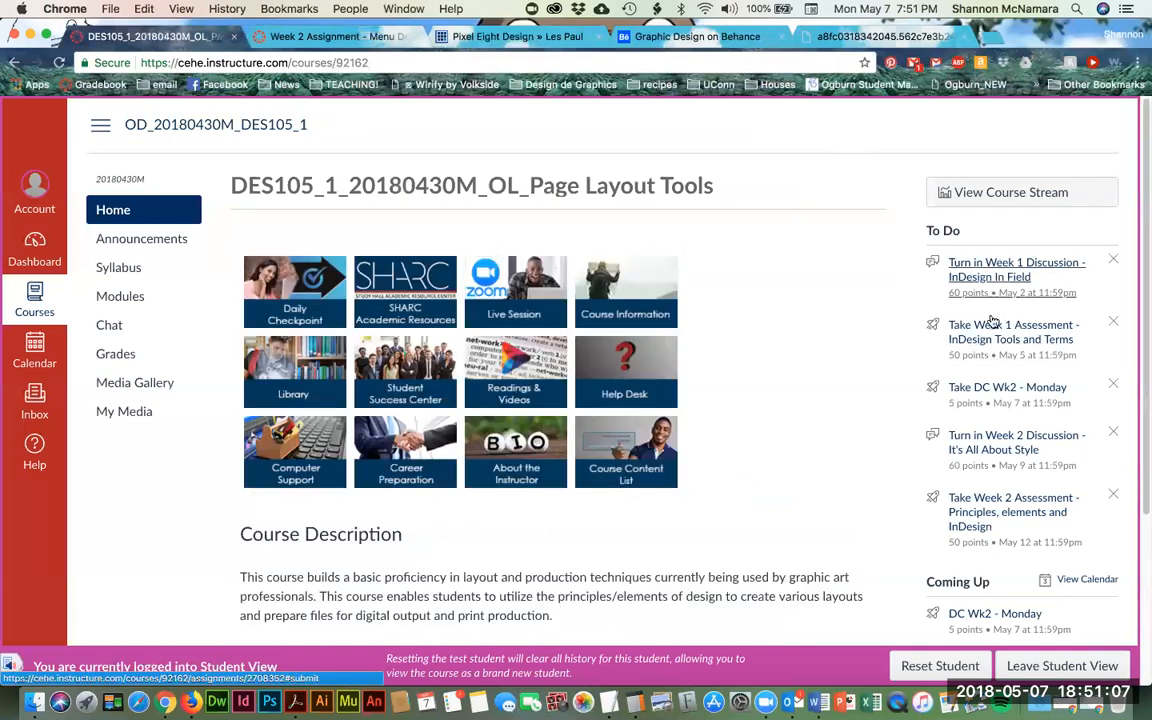
{"action": "scroll", "coordinate": [990, 430], "scroll_direction": "down", "scroll_amount": 2}
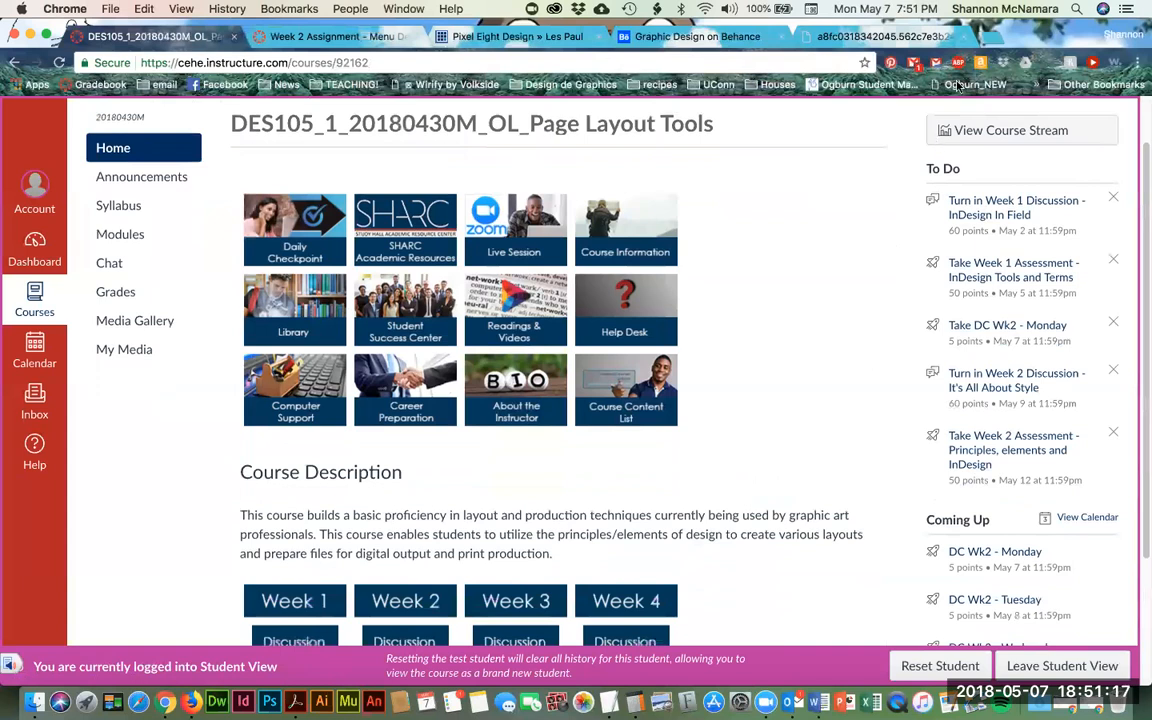
{"action": "scroll", "coordinate": [790, 455], "scroll_direction": "down", "scroll_amount": 3}
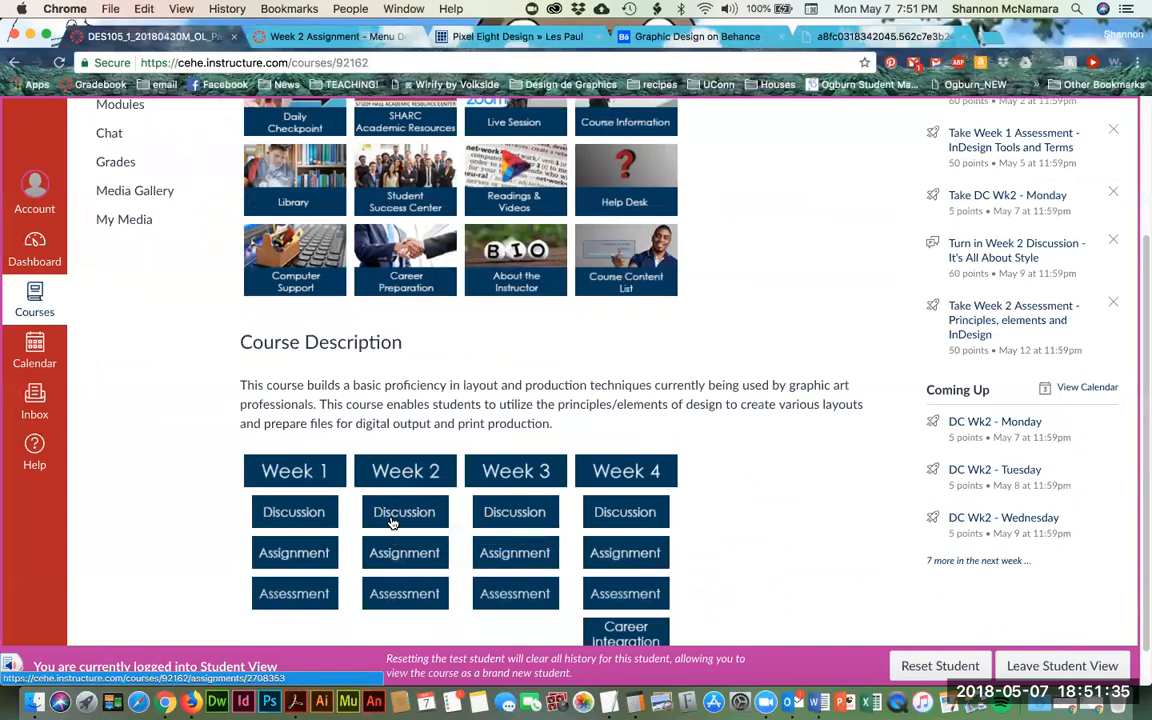
{"action": "left_click", "coordinate": [410, 470]}
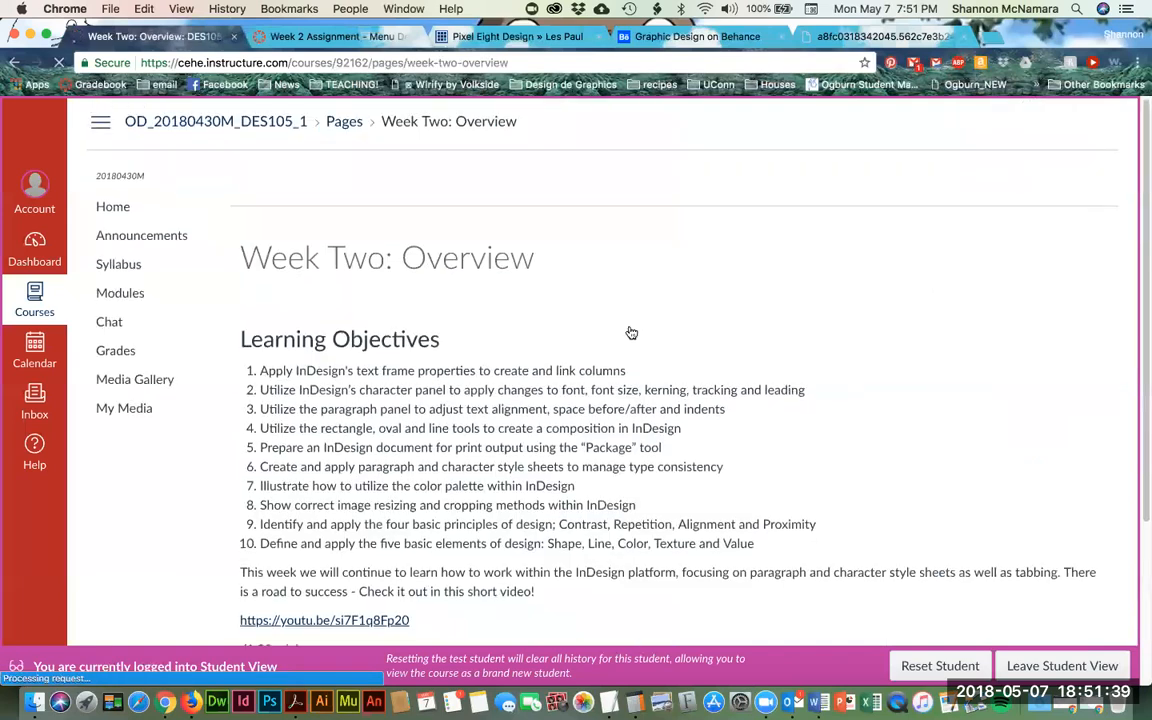
- Open Course Media from the Week Two overview, scroll its video links, and bring up Zoom
{"action": "scroll", "coordinate": [620, 335], "scroll_direction": "down", "scroll_amount": 5}
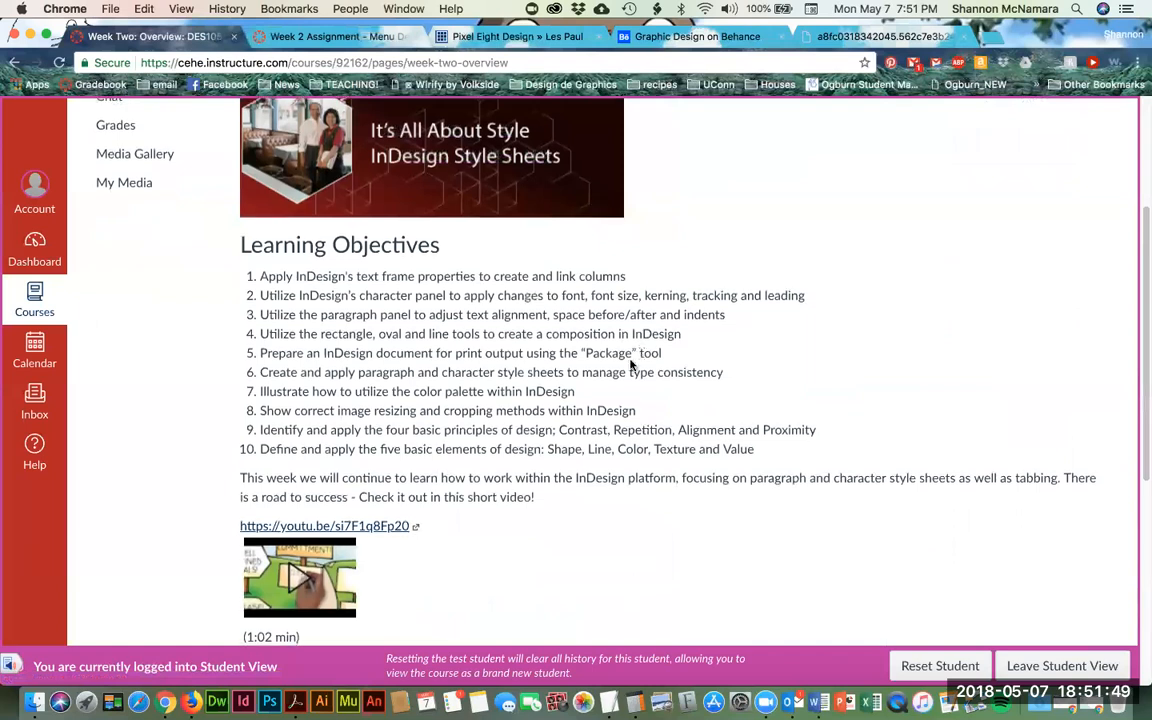
{"action": "scroll", "coordinate": [630, 365], "scroll_direction": "down", "scroll_amount": 8}
{"action": "left_click", "coordinate": [284, 467]}
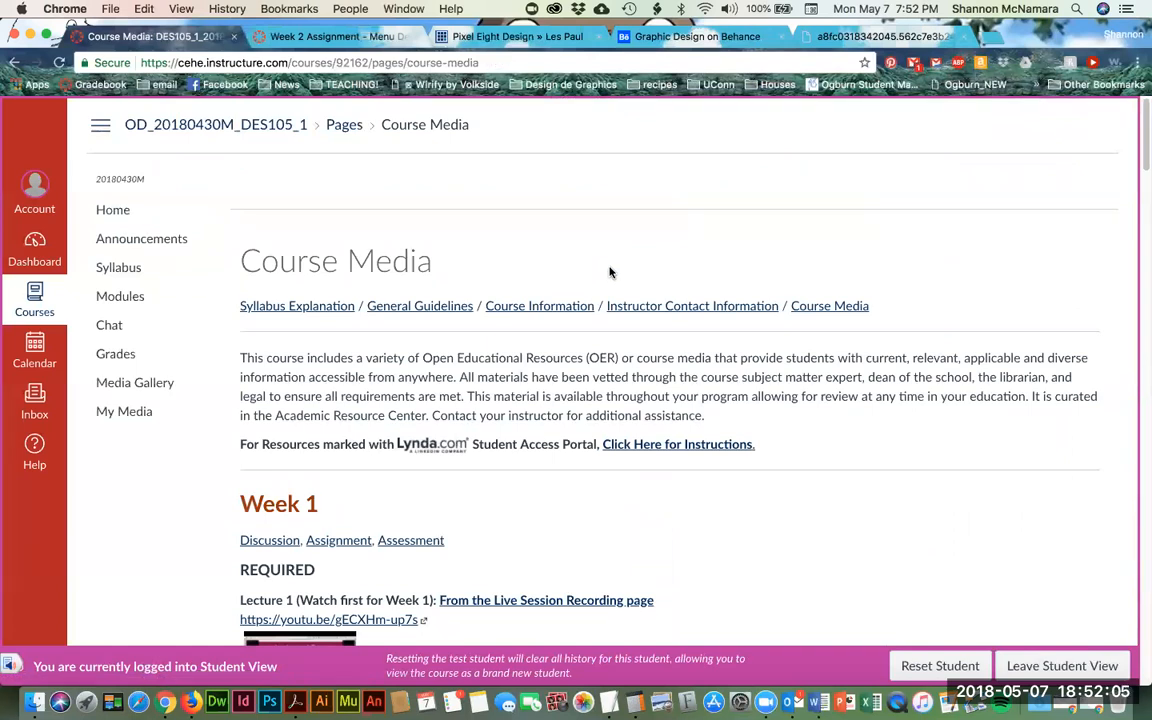
{"action": "scroll", "coordinate": [795, 385], "scroll_direction": "down", "scroll_amount": 5}
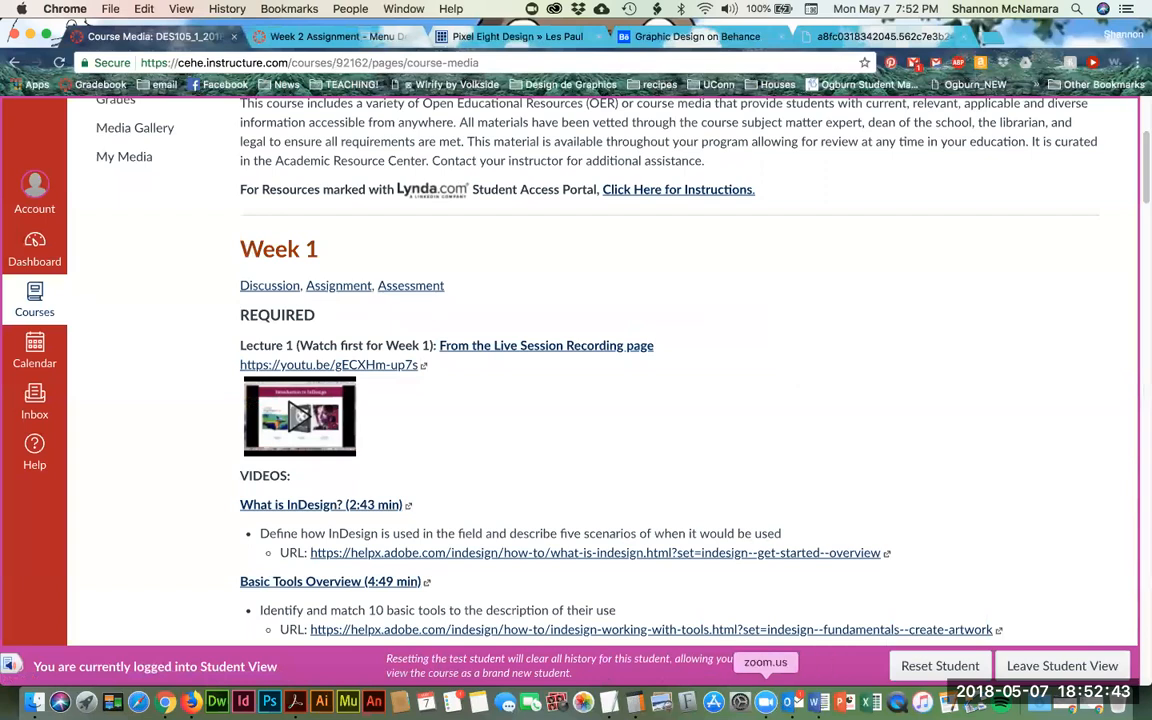
{"action": "left_click", "coordinate": [765, 702]}
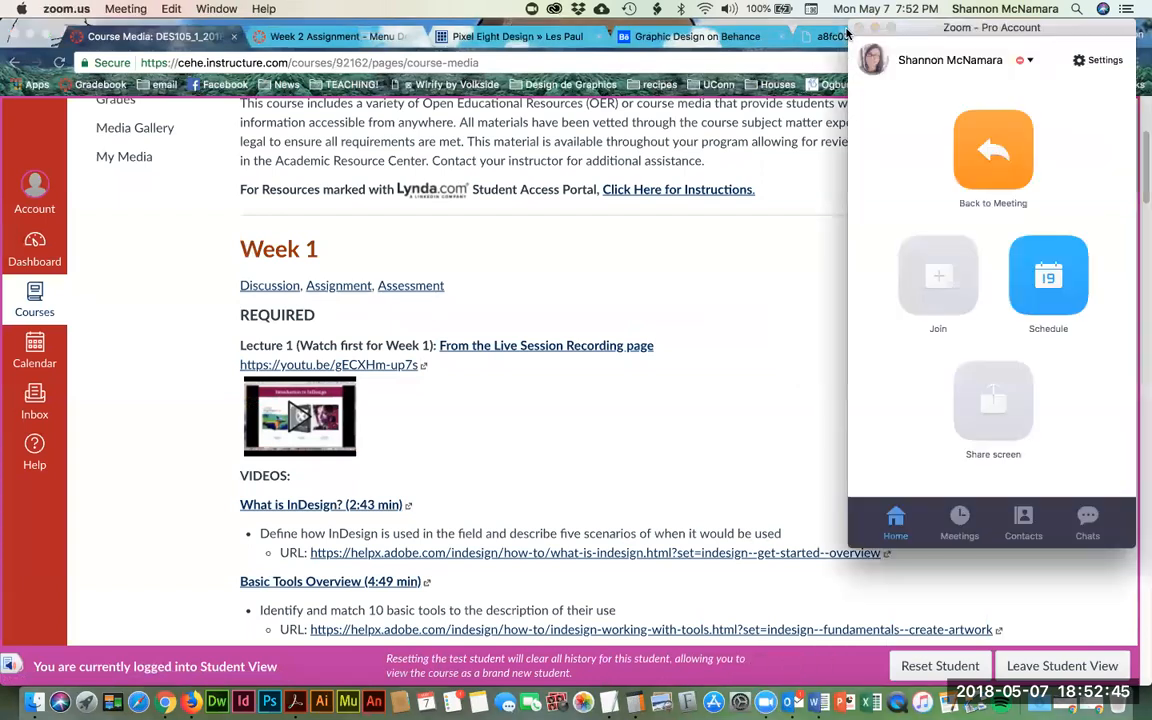